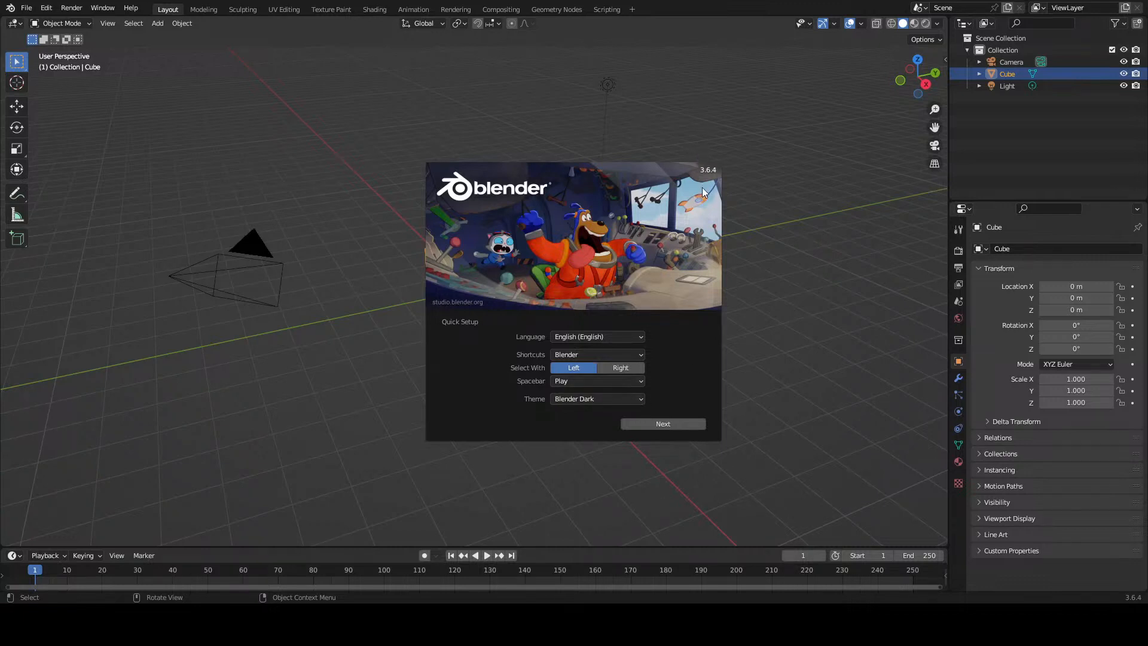
Step: Finish the quick setup and open the recent file ALL Logo.blend
click(669, 425)
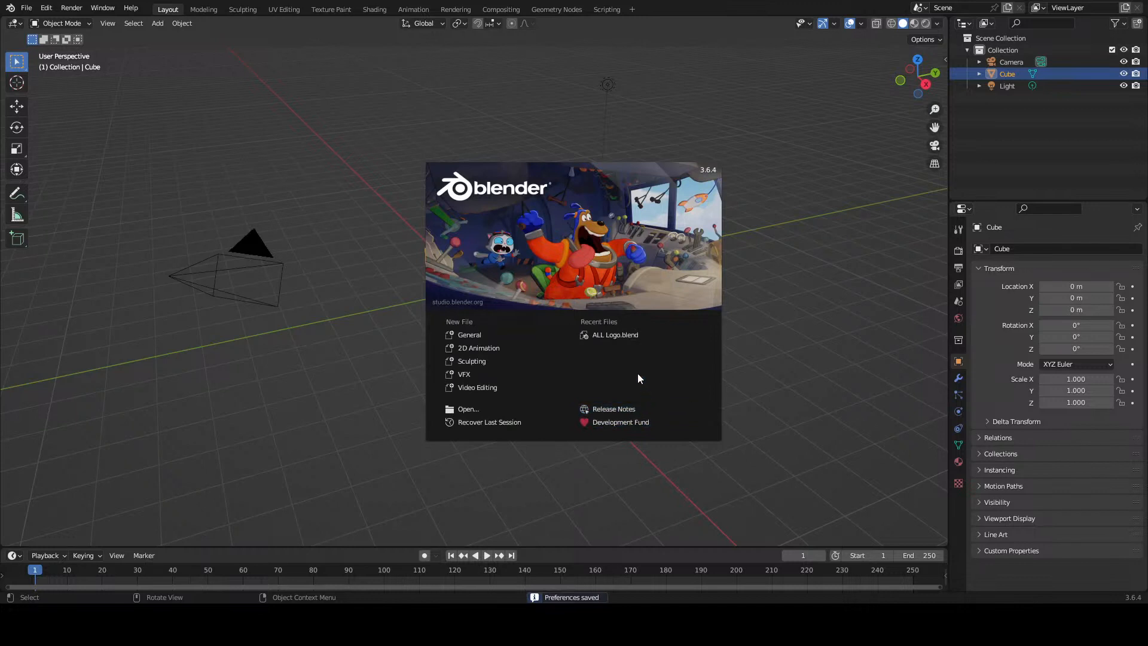
click(610, 334)
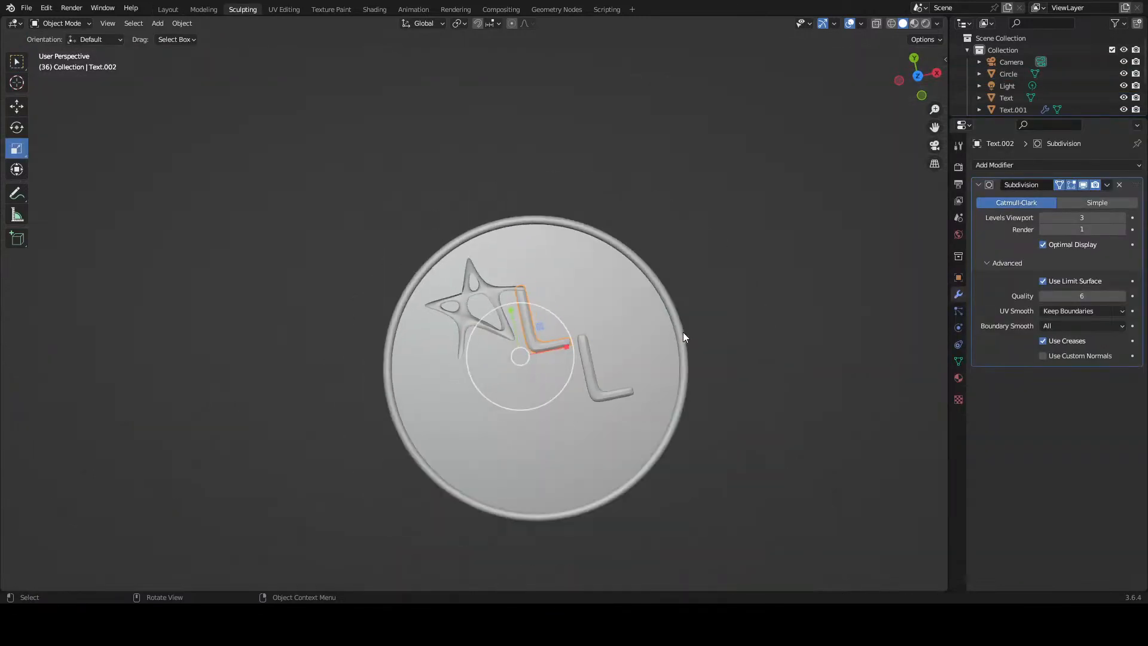
middle_drag(683, 333, 546, 462)
scroll(546, 464, up, 5)
scroll(546, 463, down, 3)
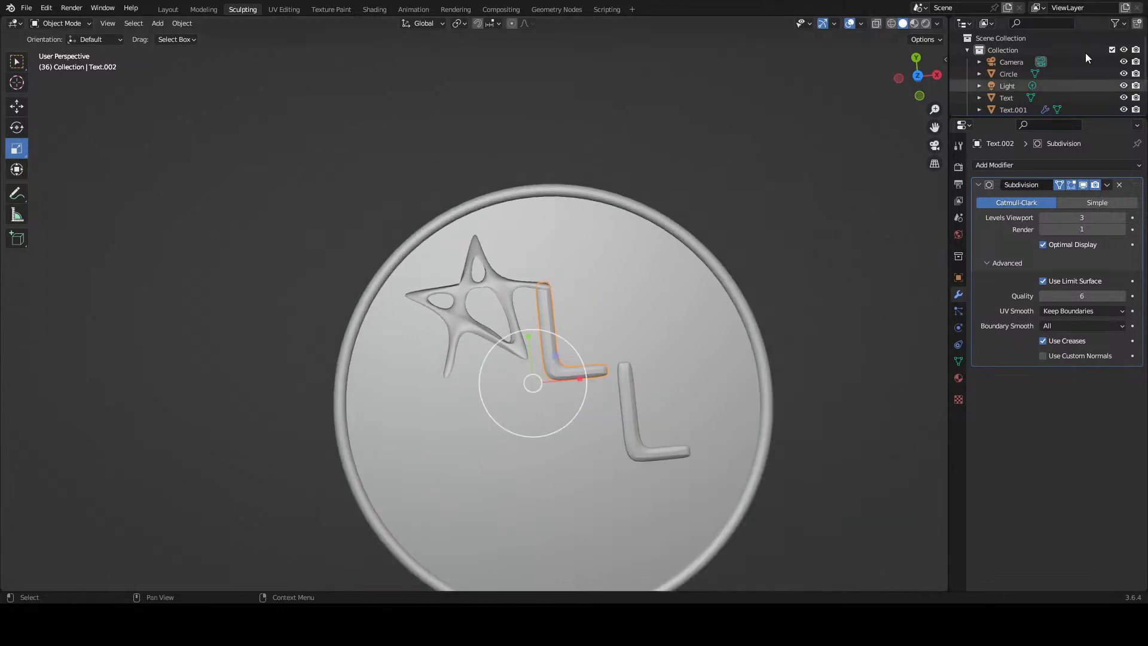
Step: Show the disc logo in rendered shading with nothing selected, and save the file
click(928, 23)
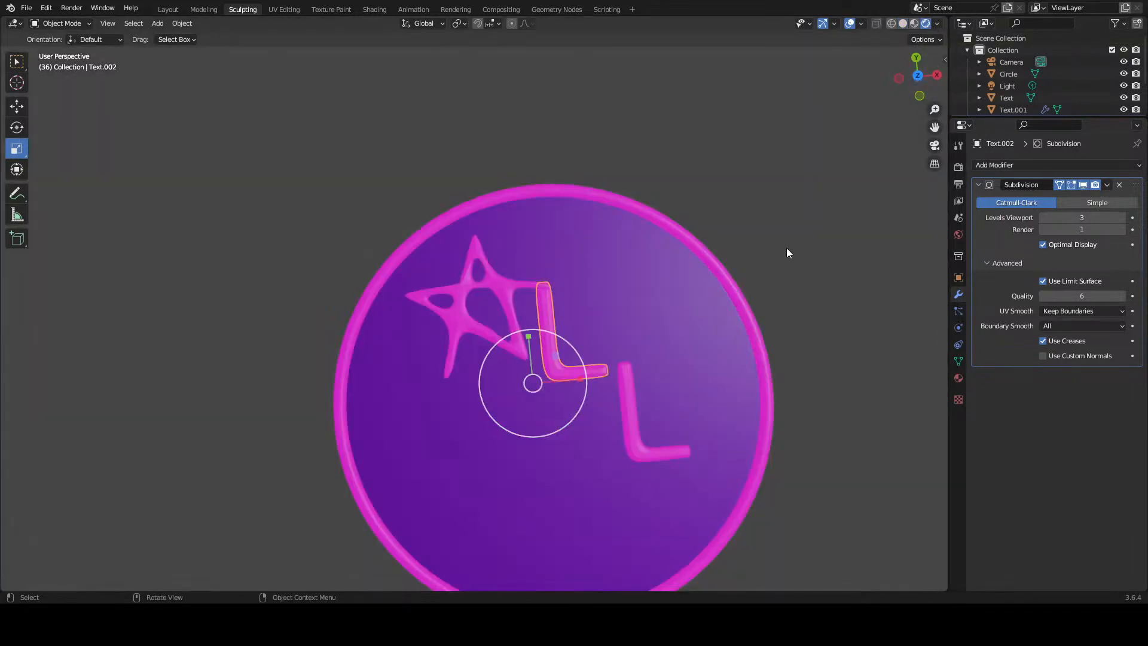
scroll(781, 256, down, 2)
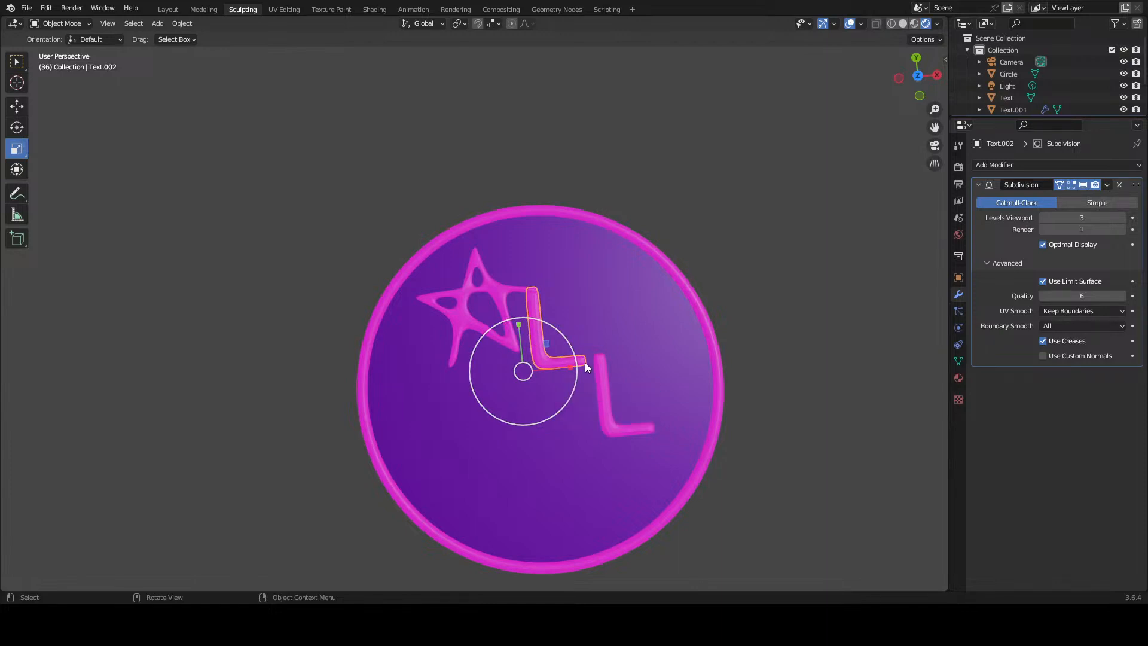
scroll(585, 362, down, 2)
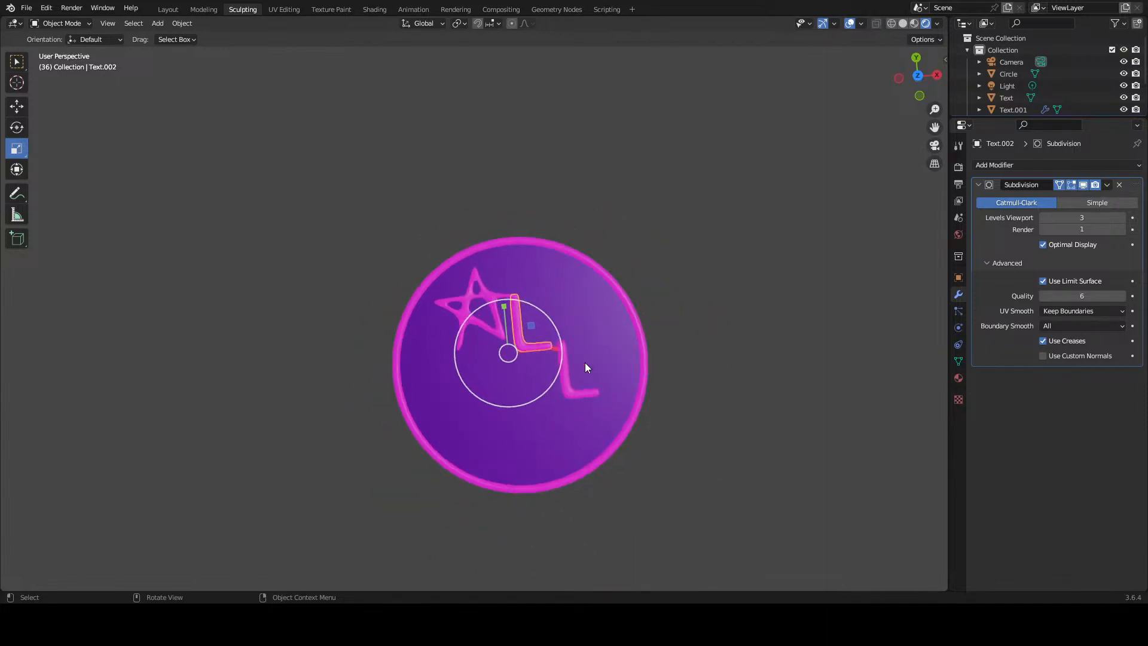
scroll(585, 363, up, 3)
scroll(272, 297, up, 1)
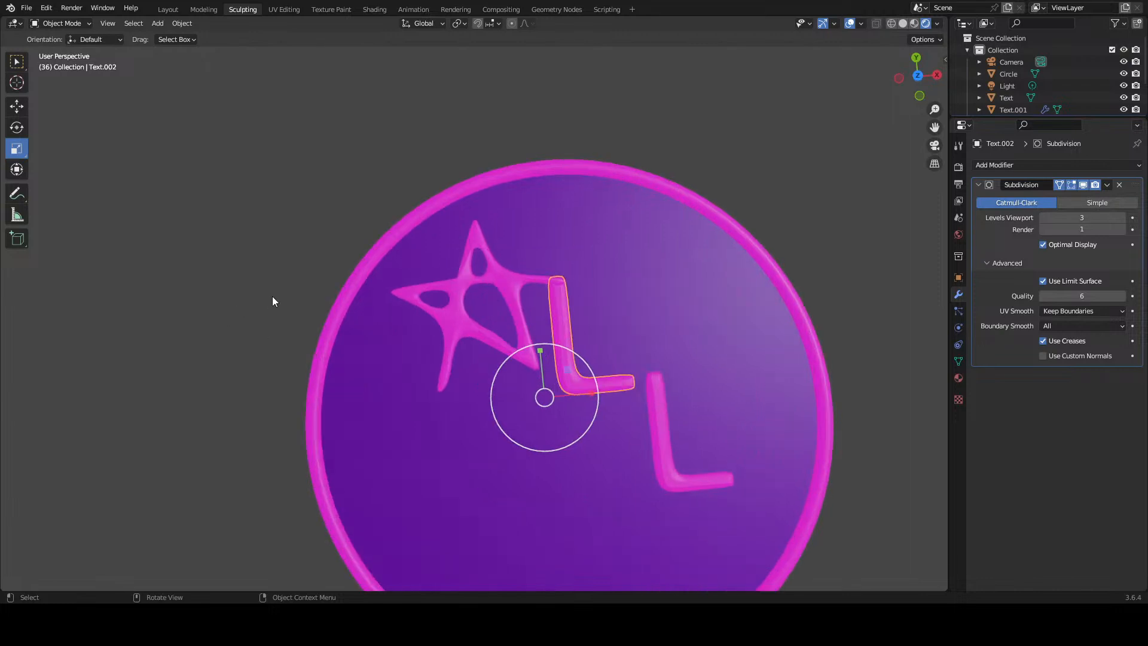
scroll(333, 288, down, 2)
click(719, 303)
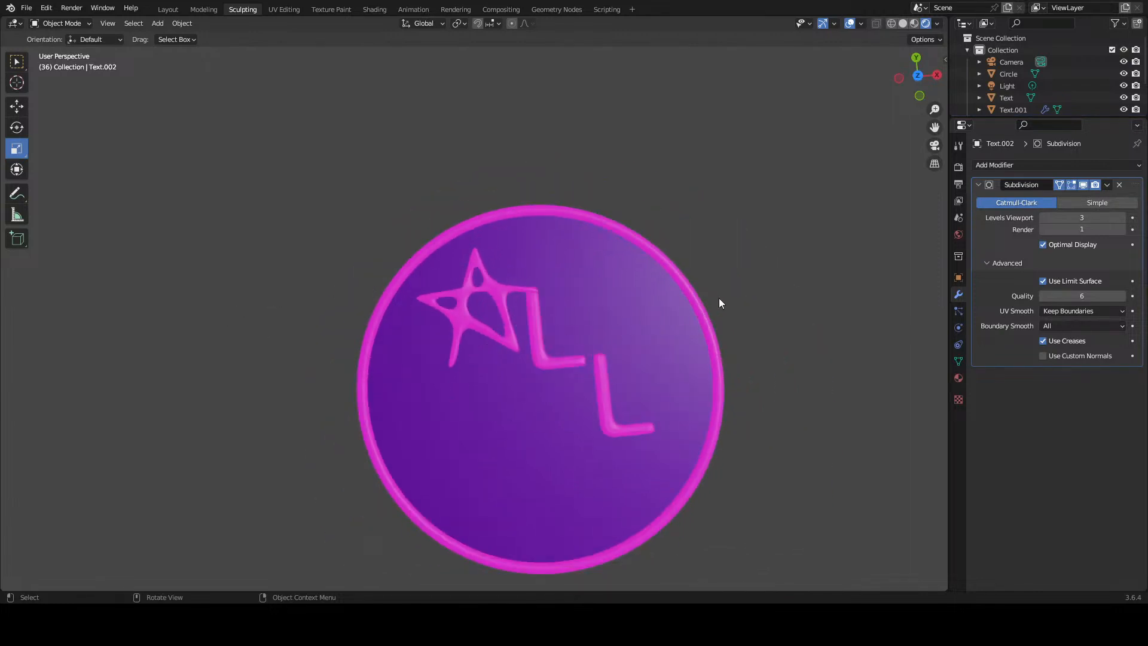
key(ctrl+s)
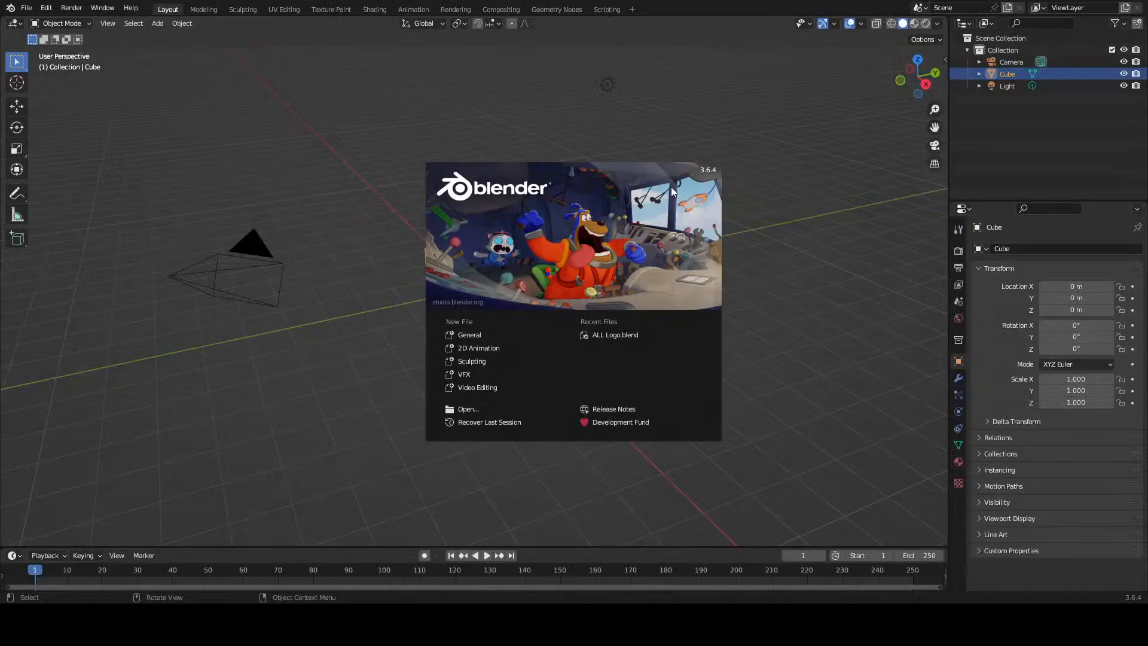
Step: Dismiss the splash screen and delete the default cube from the new scene
click(786, 253)
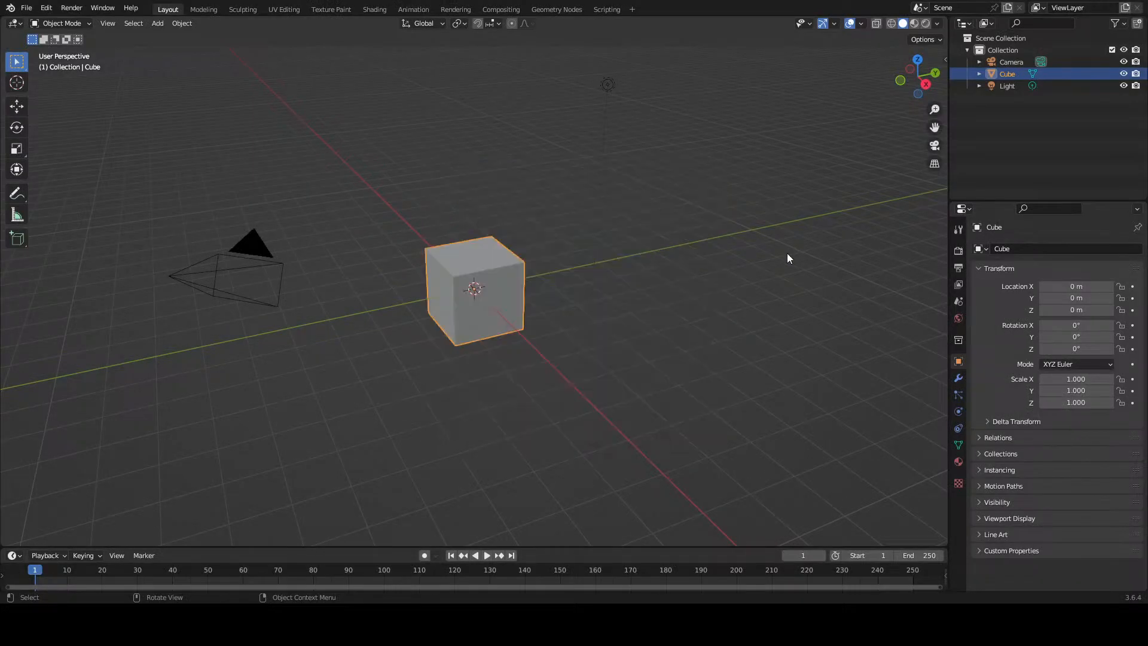
key(x)
click(483, 291)
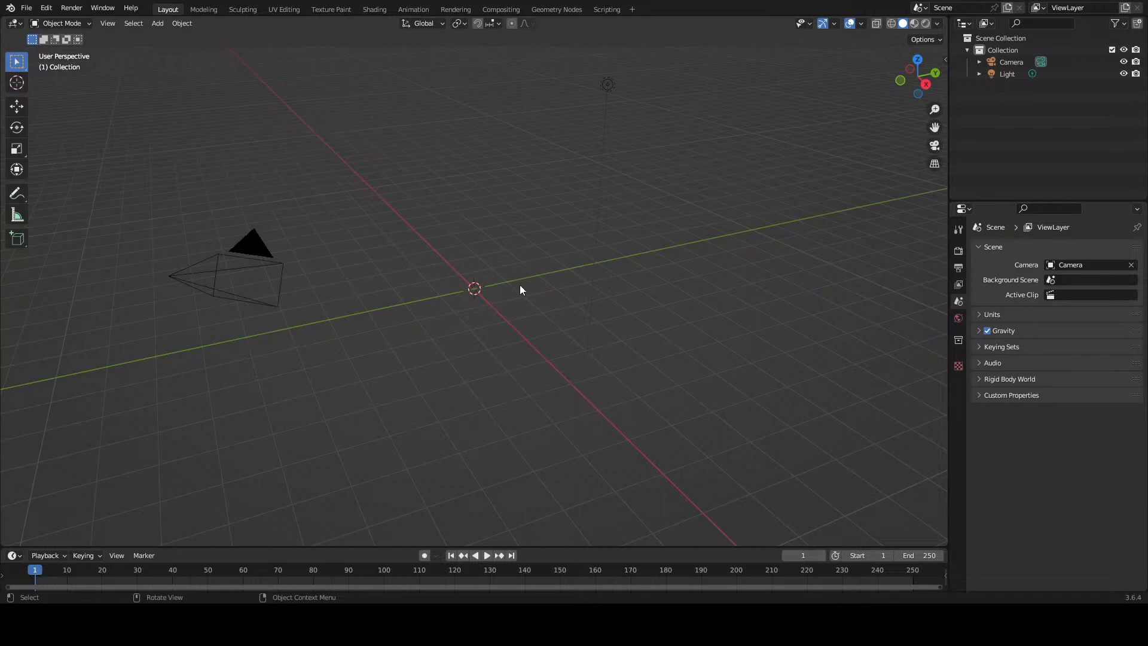
scroll(519, 285, up, 3)
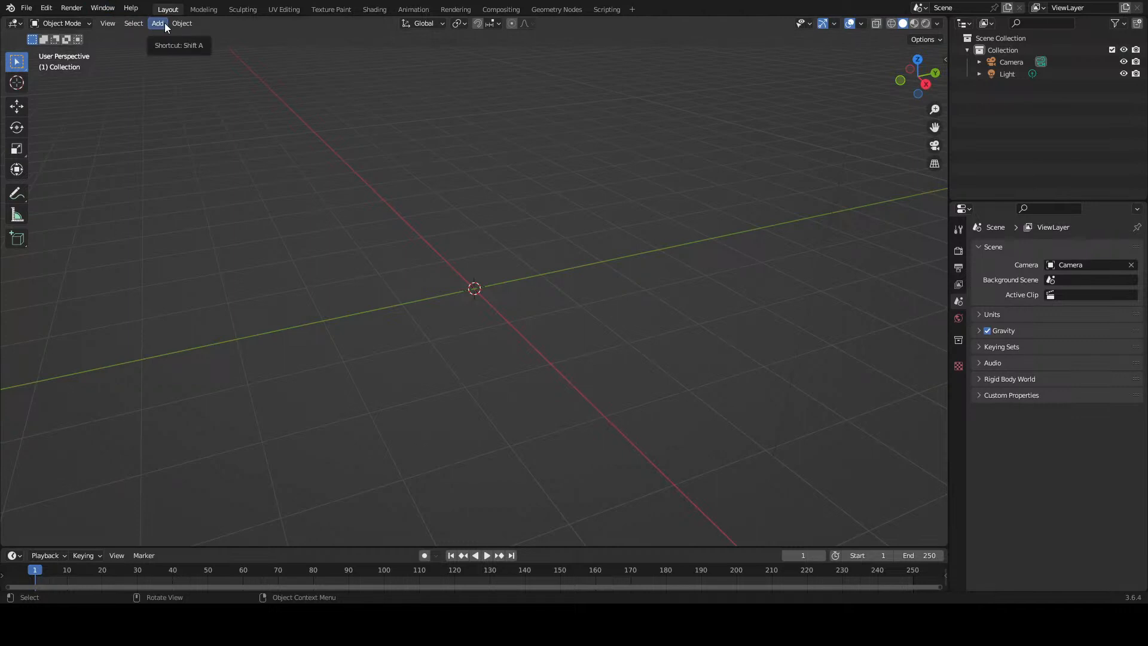
click(26, 8)
click(25, 9)
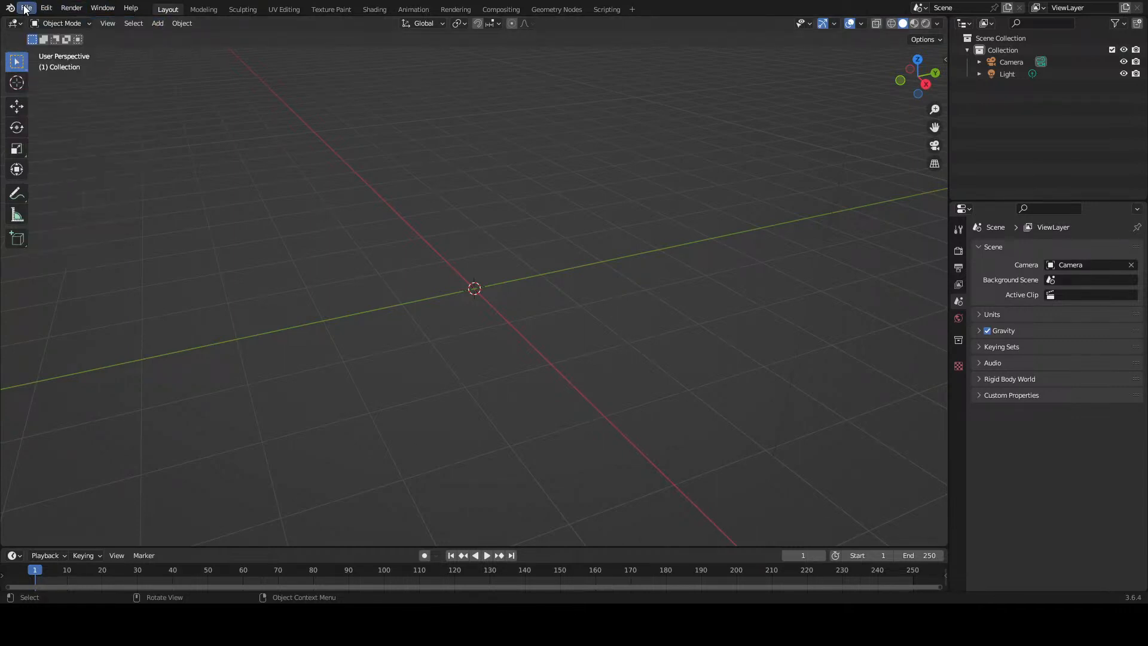
click(25, 8)
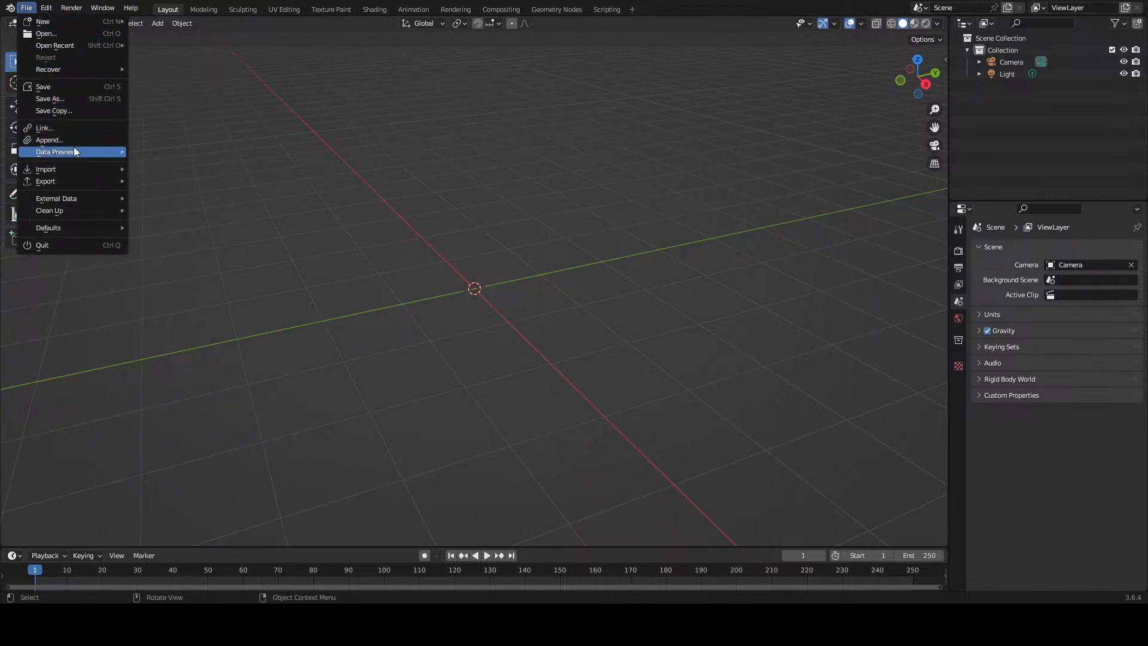
mouse_move(81, 156)
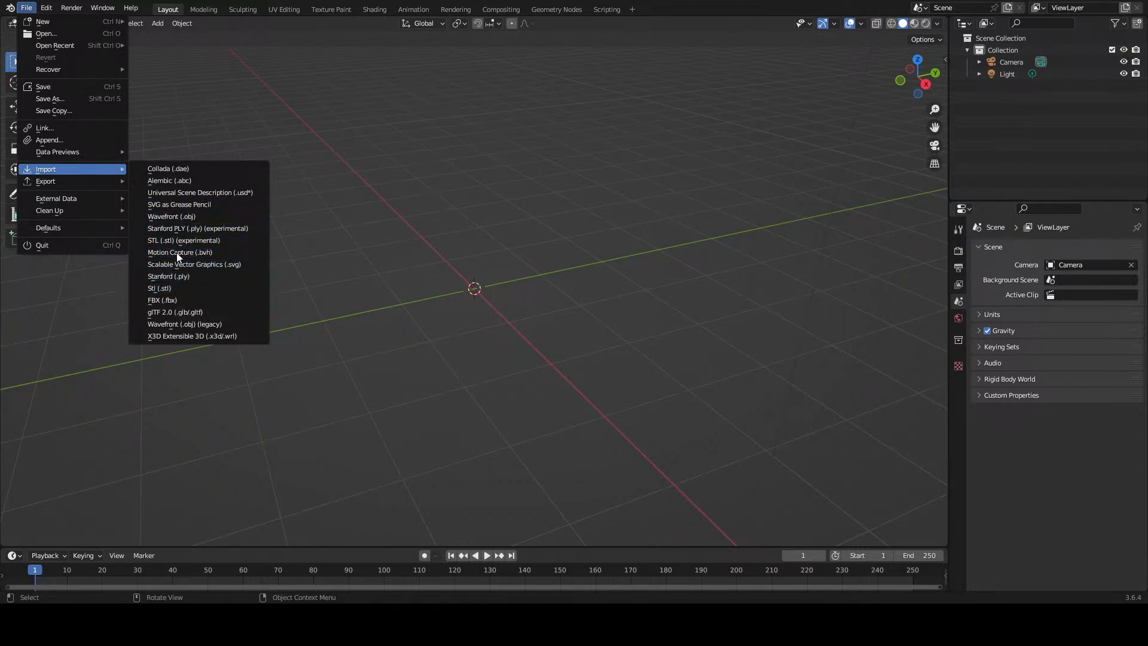
click(107, 142)
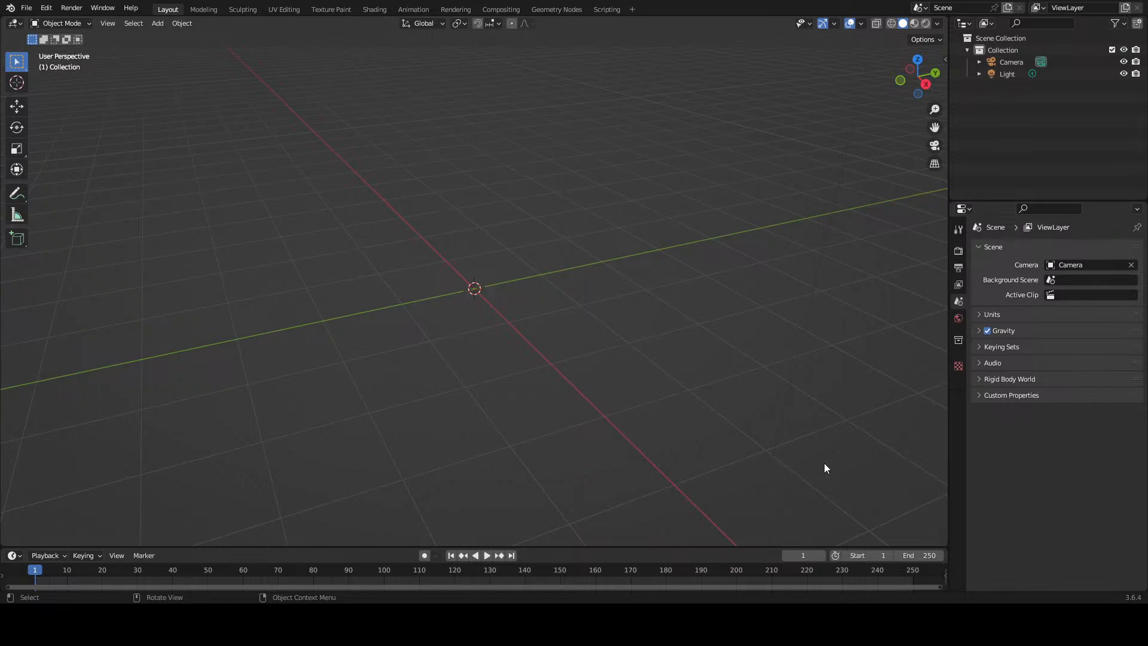
click(27, 8)
click(183, 24)
mouse_move(184, 39)
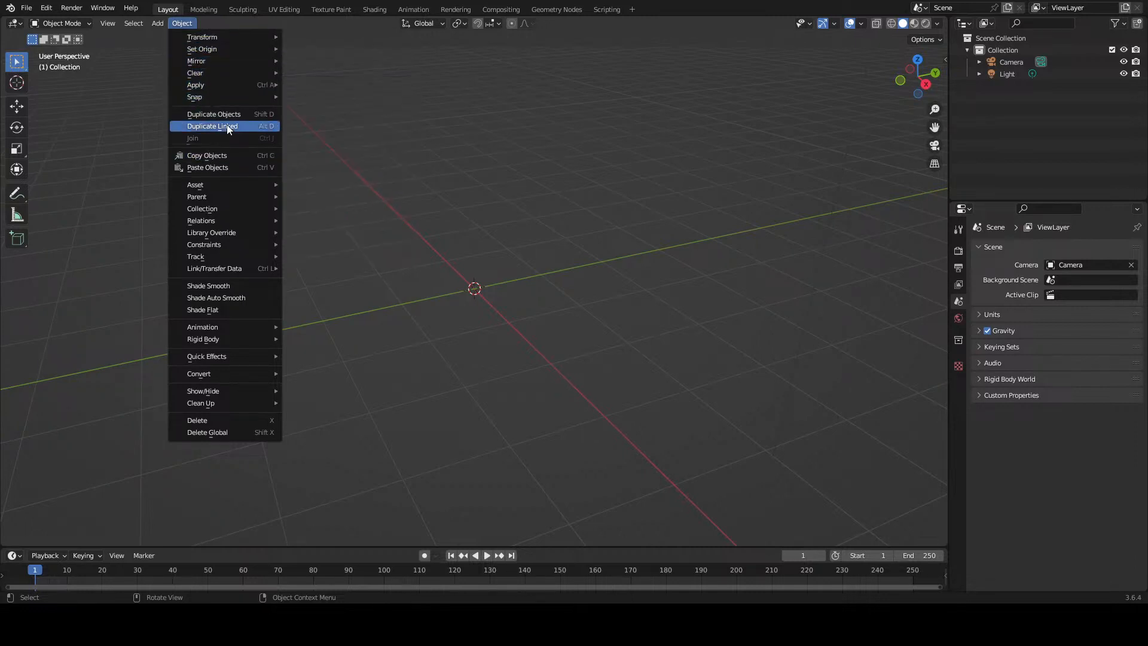
mouse_move(230, 208)
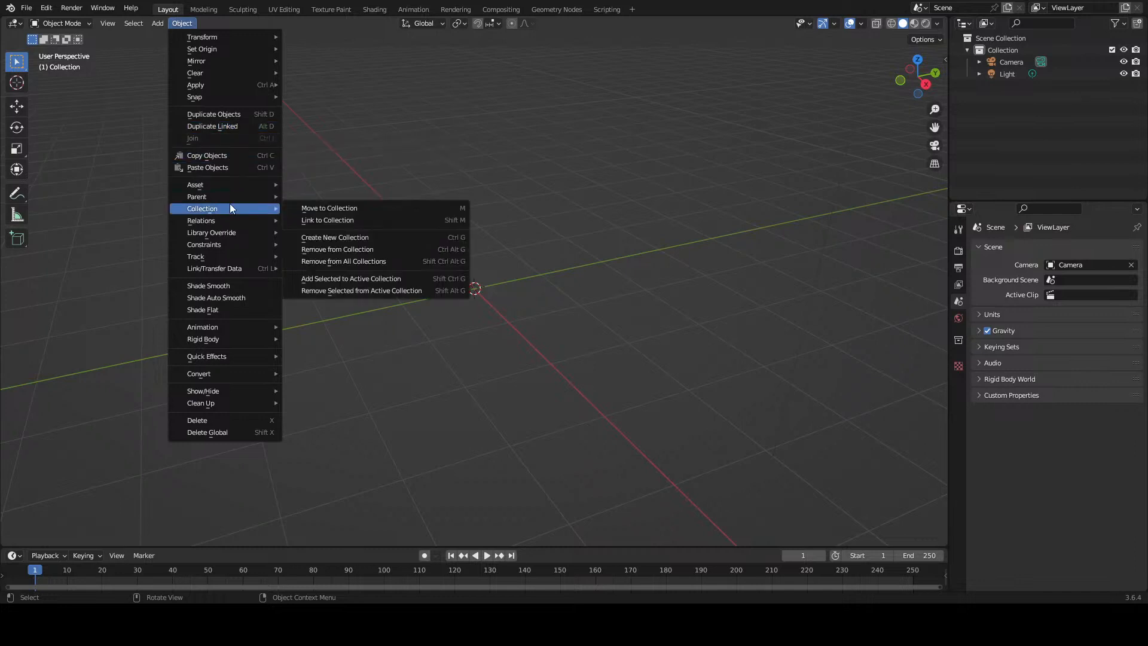
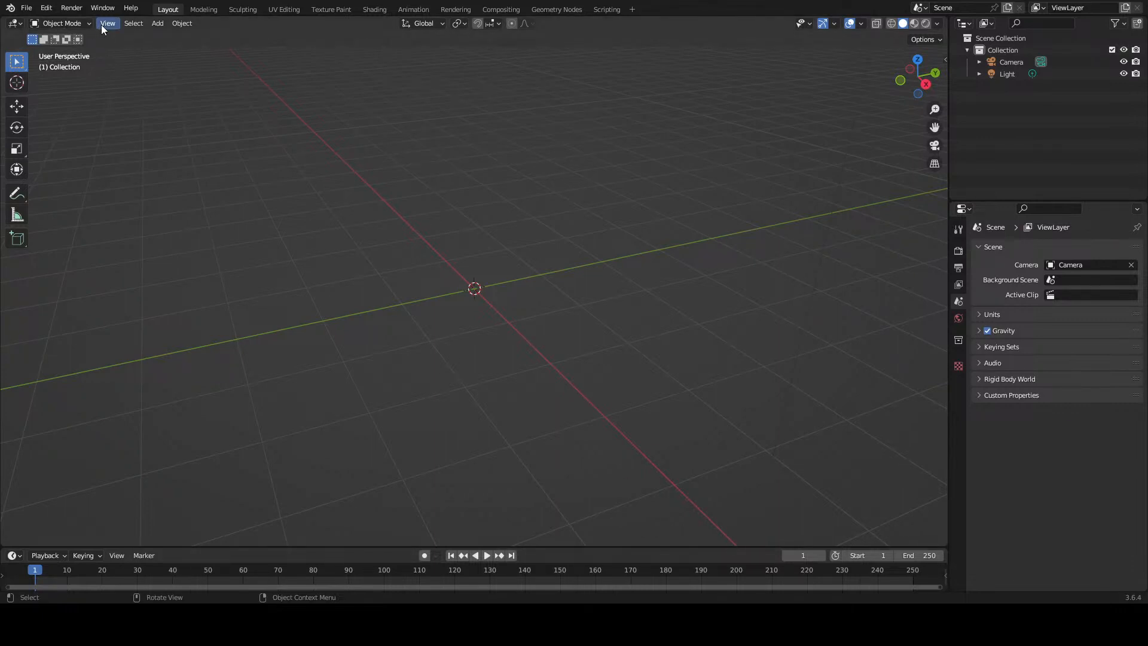
Step: Add the Twitch logo picture to the scene as a background image
click(116, 24)
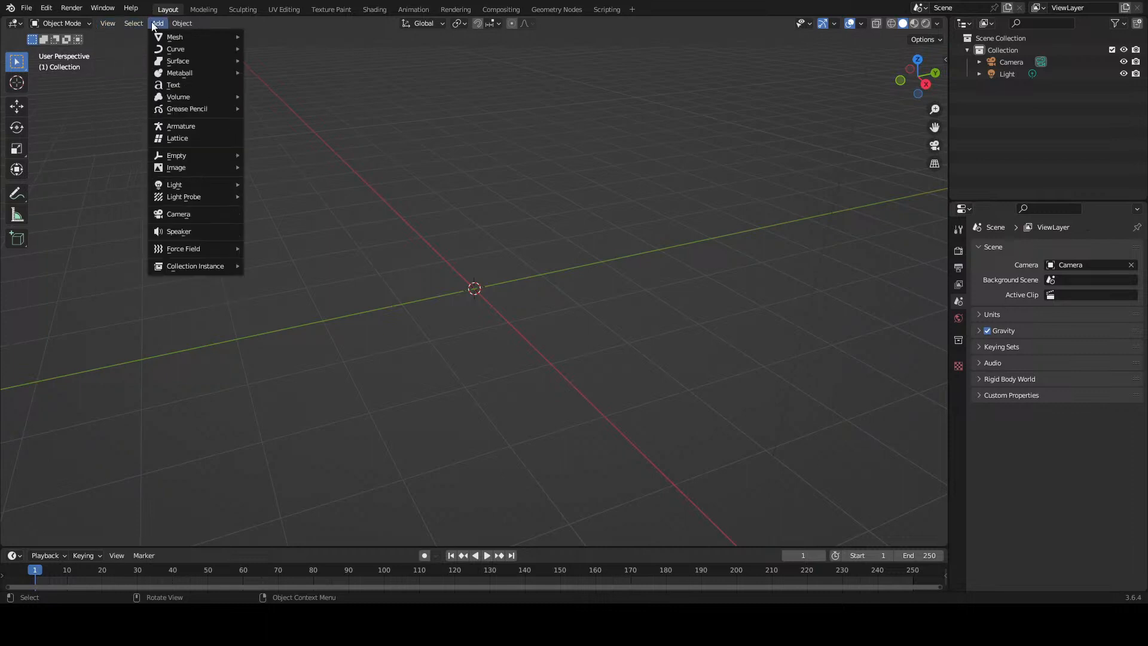
mouse_move(180, 22)
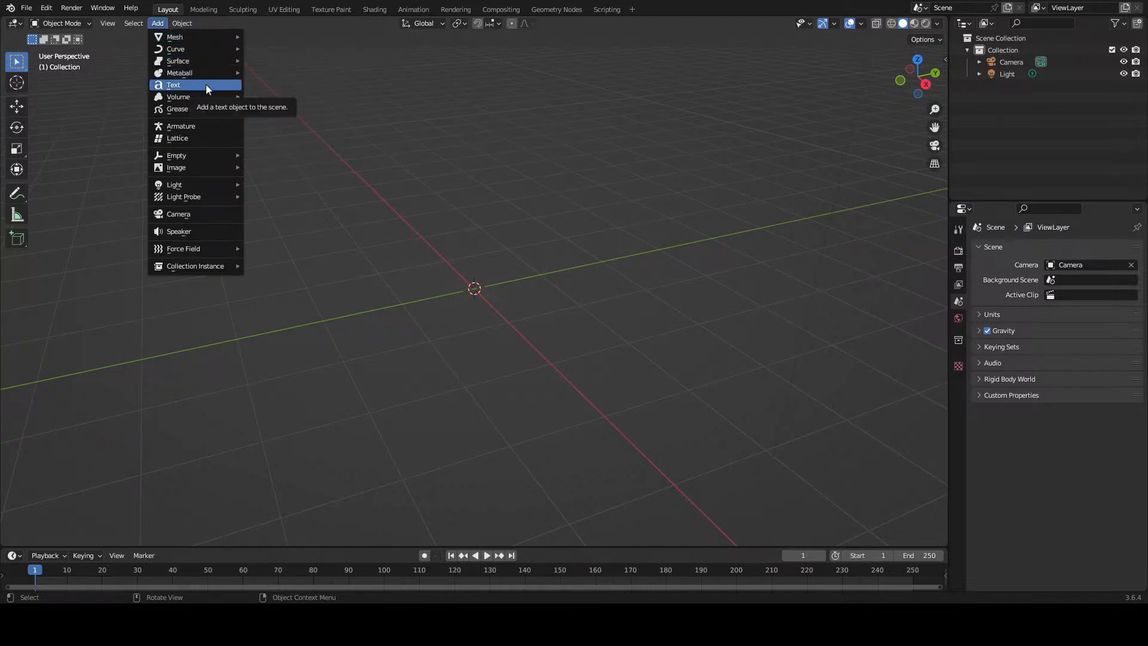
mouse_move(205, 167)
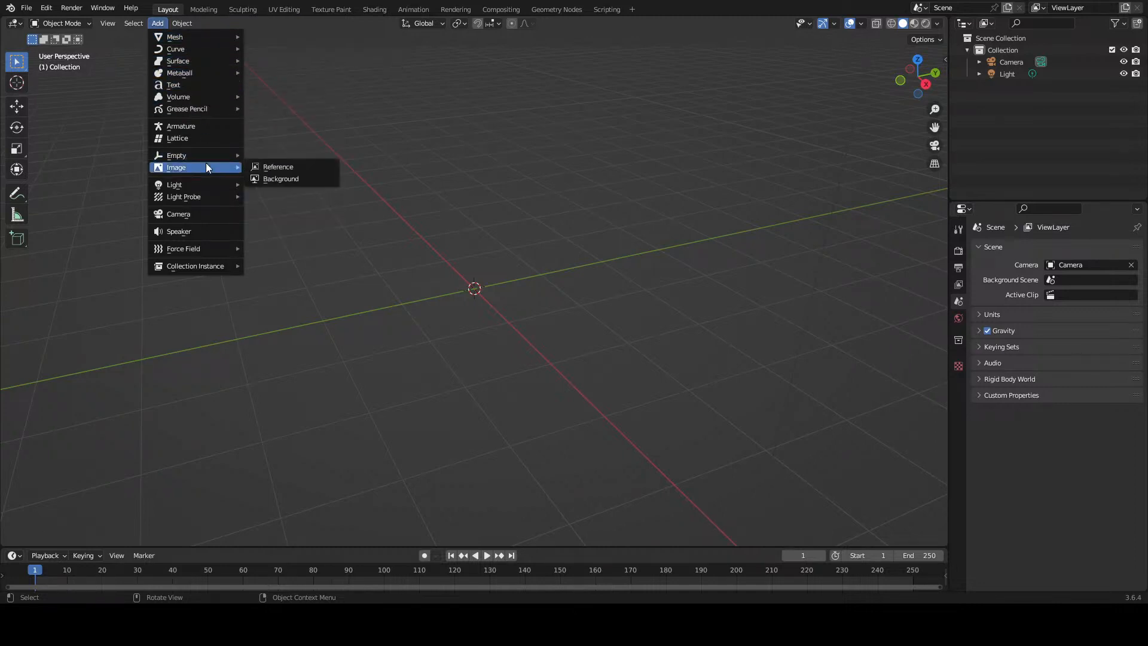
click(272, 179)
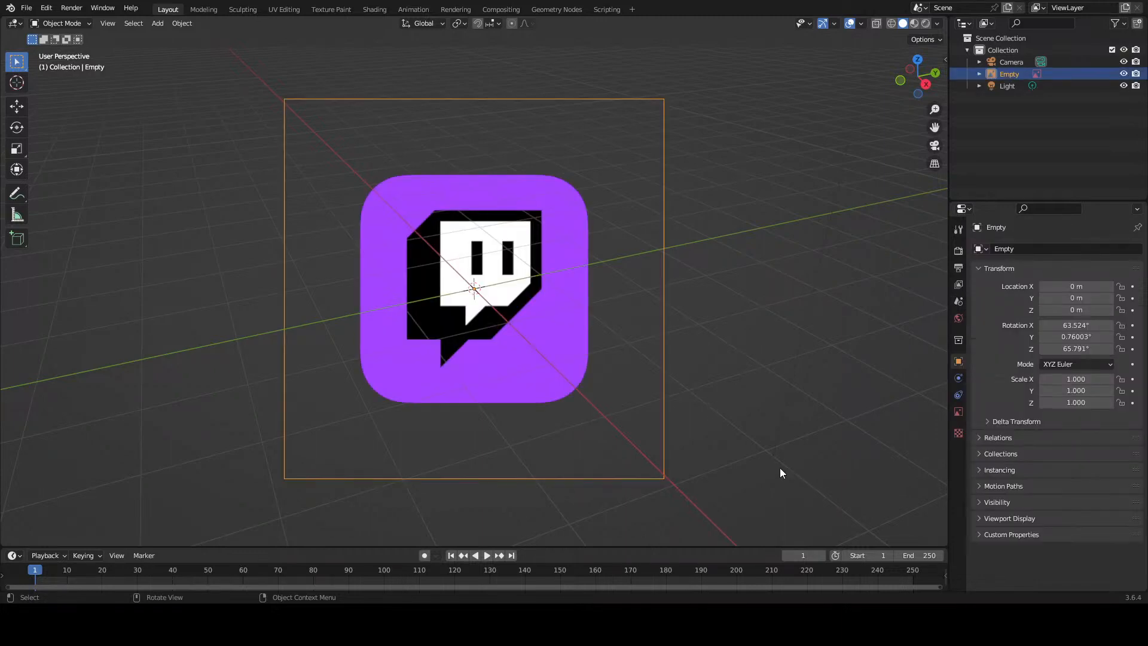
Step: Select the Twitch background image and try to snap it to the grid
middle_drag(501, 320, 489, 297)
key(alt+a)
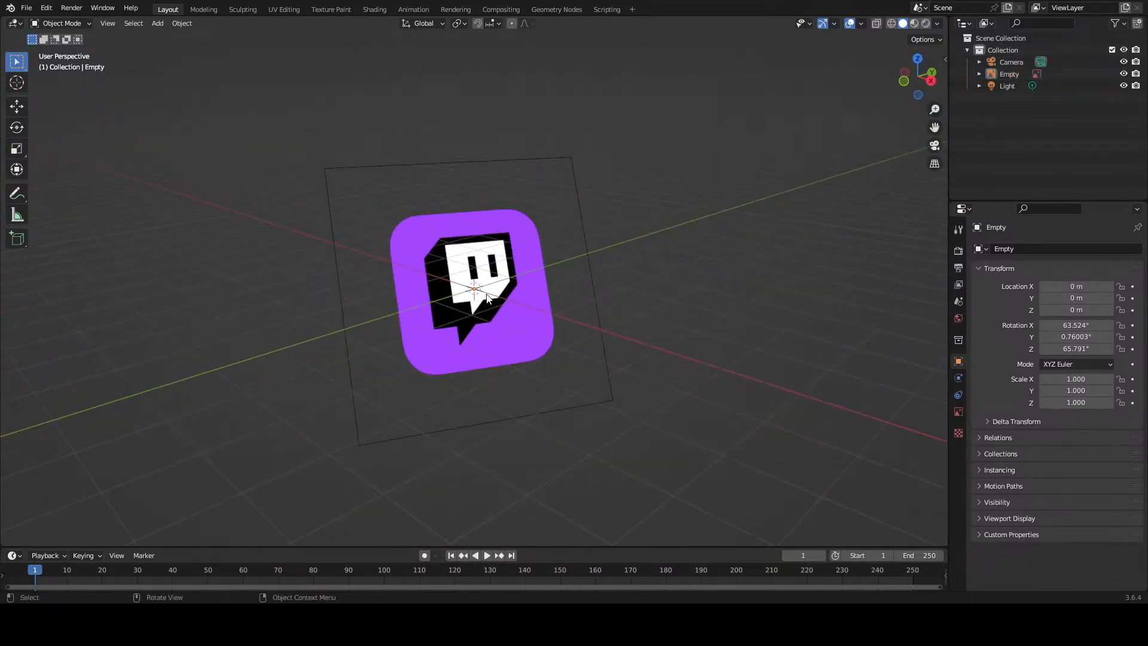
right_click(487, 295)
click(411, 239)
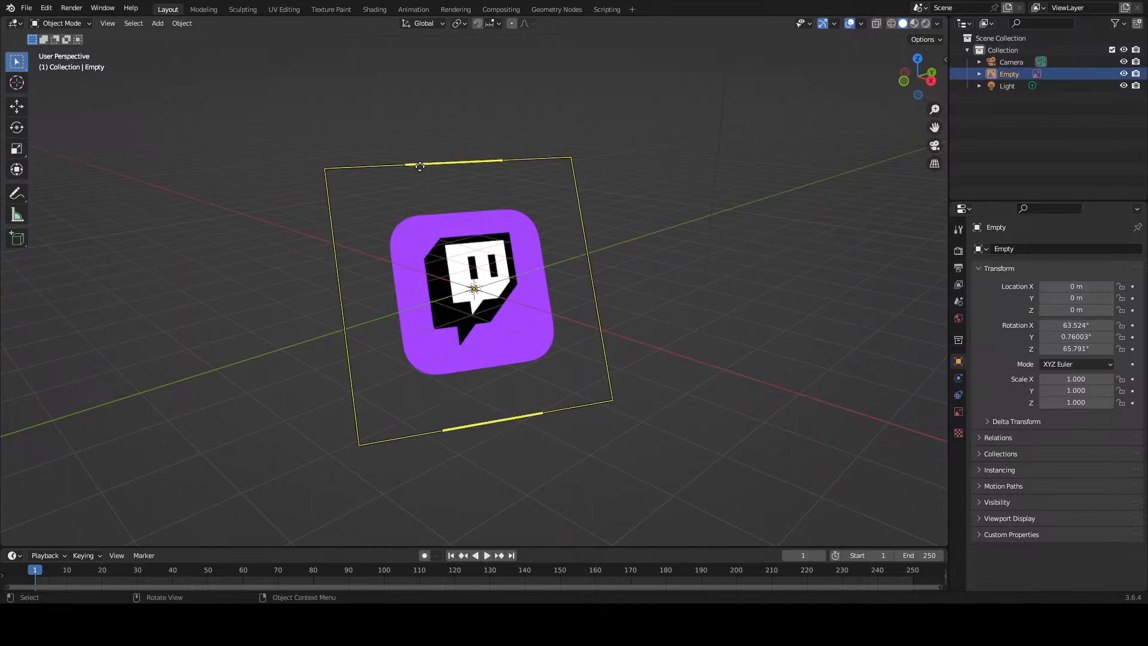
right_click(419, 168)
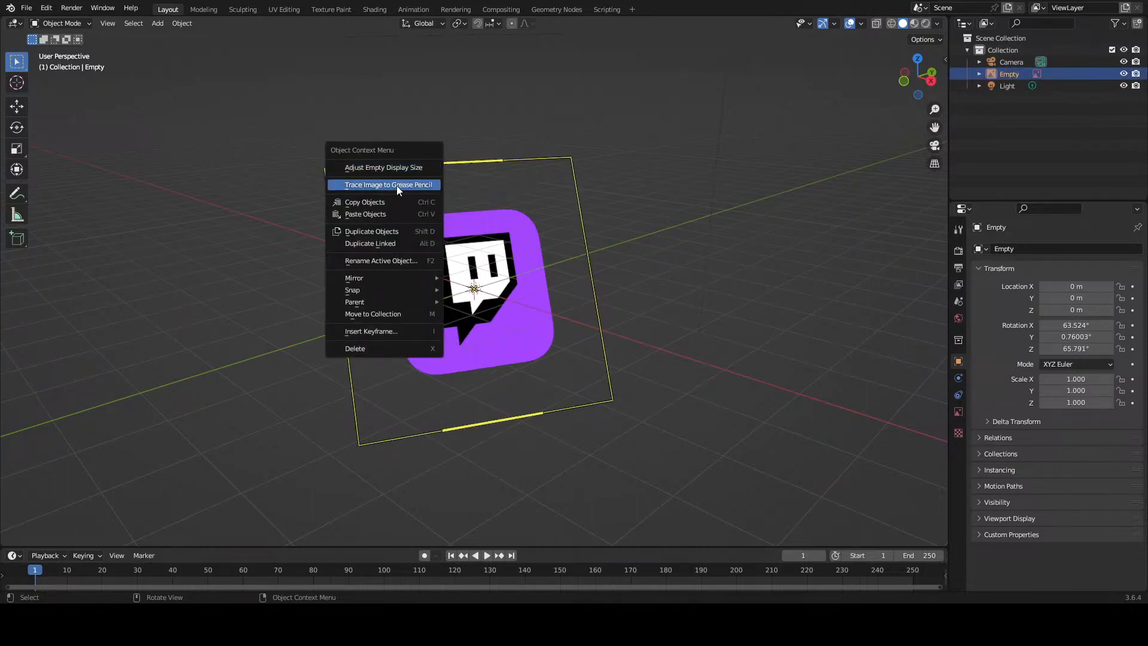
mouse_move(403, 290)
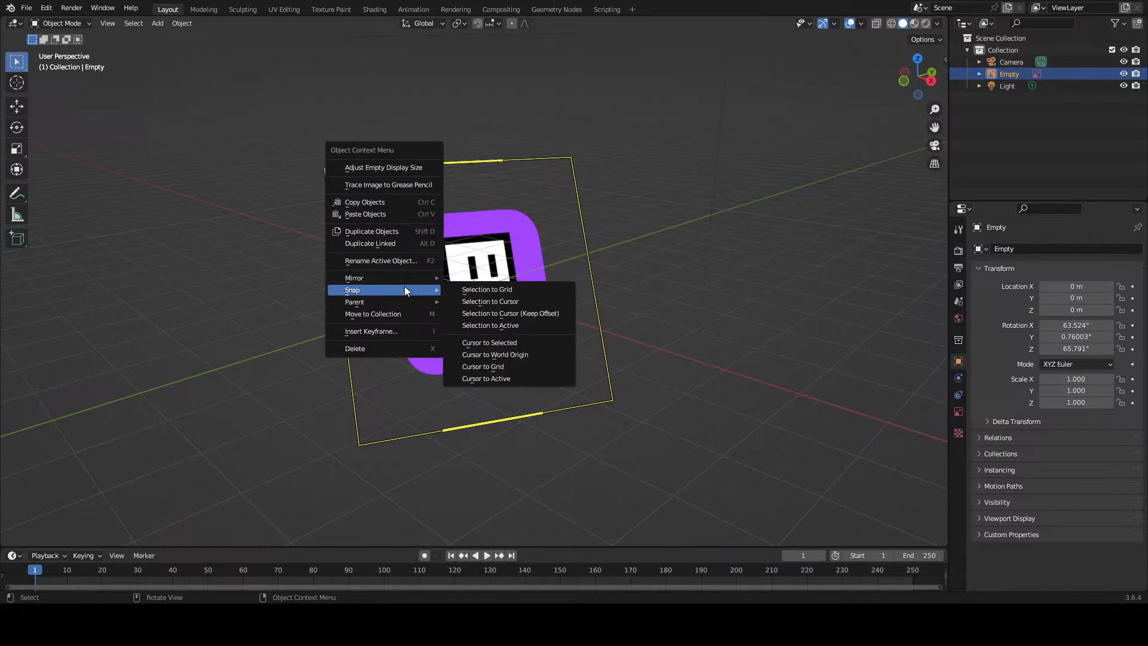
click(510, 290)
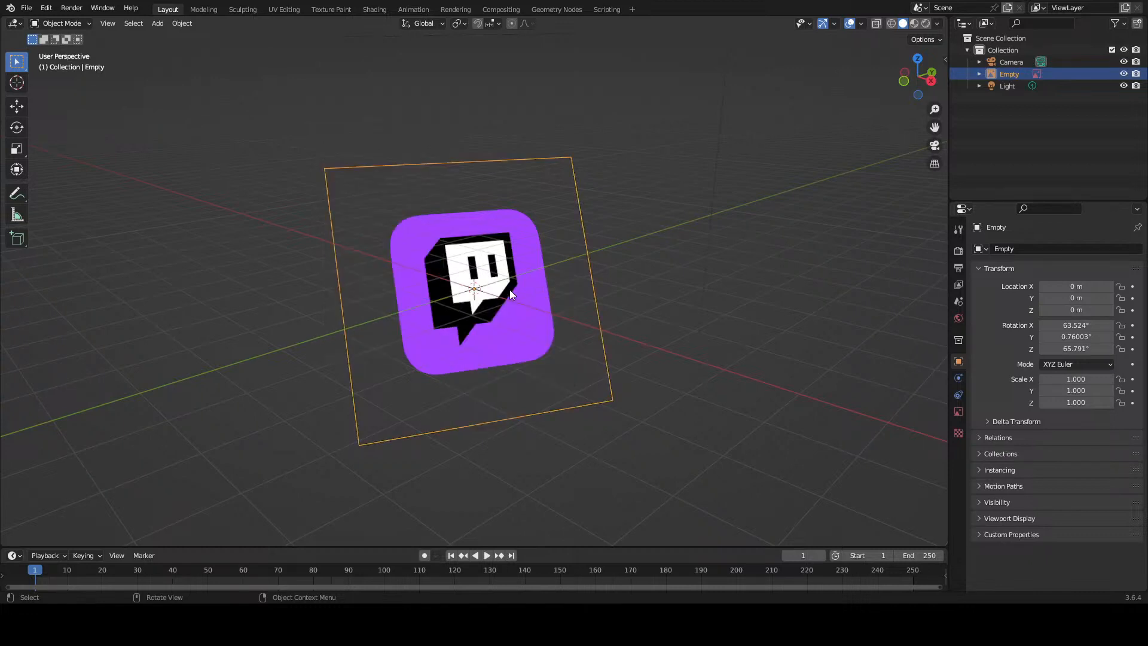
Step: Delete the Twitch background image from the scene
right_click(515, 280)
middle_drag(408, 285, 431, 291)
scroll(432, 290, up, 2)
scroll(431, 291, down, 1)
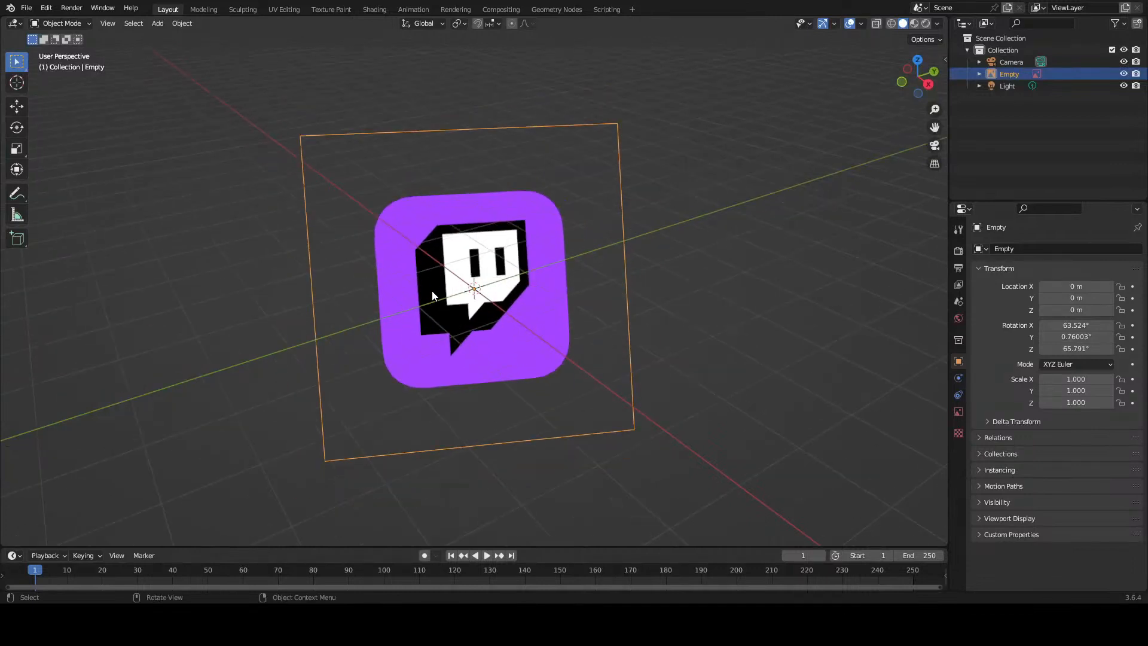
key(x)
click(432, 291)
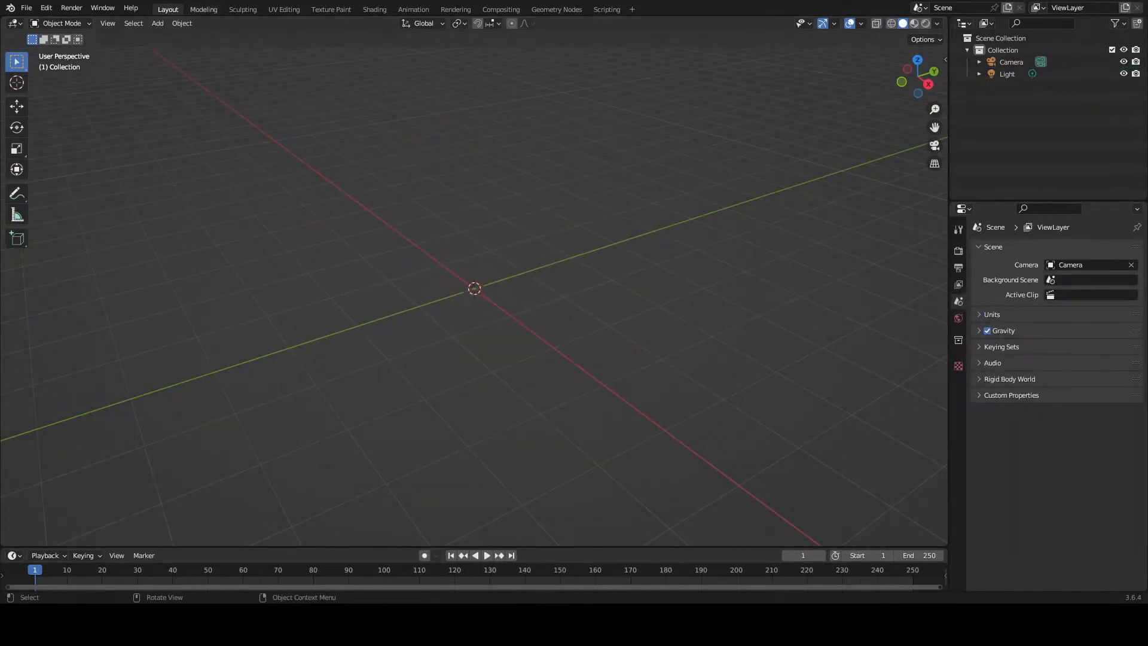
Step: Add the Twitch logo picture to the scene as a reference image
click(159, 24)
mouse_move(169, 39)
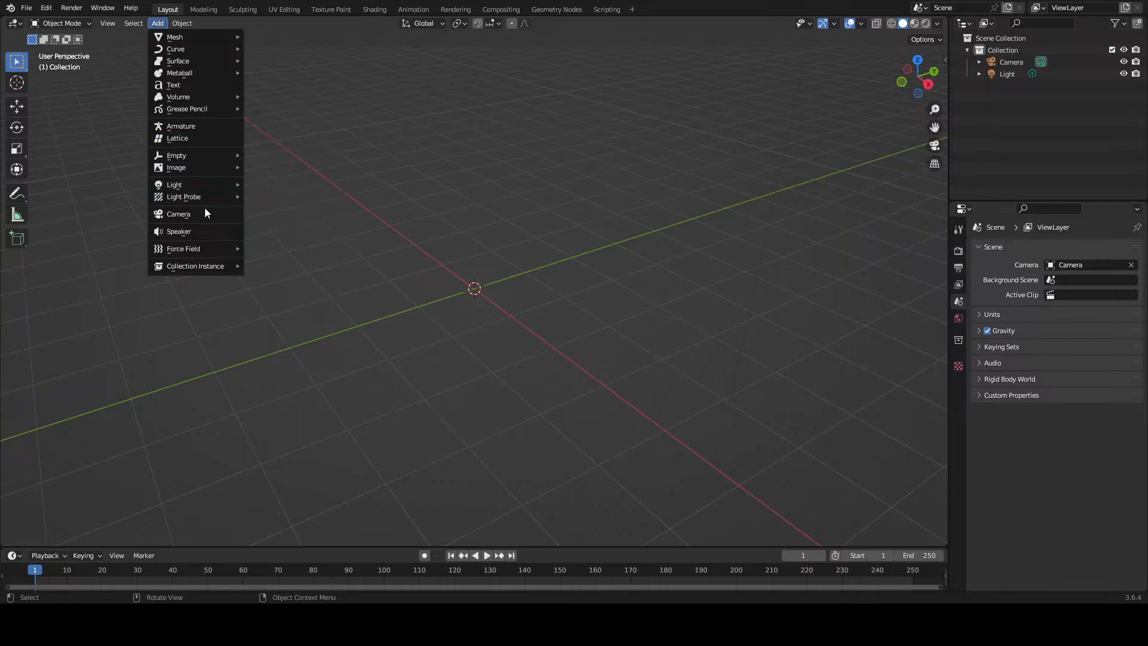
mouse_move(204, 173)
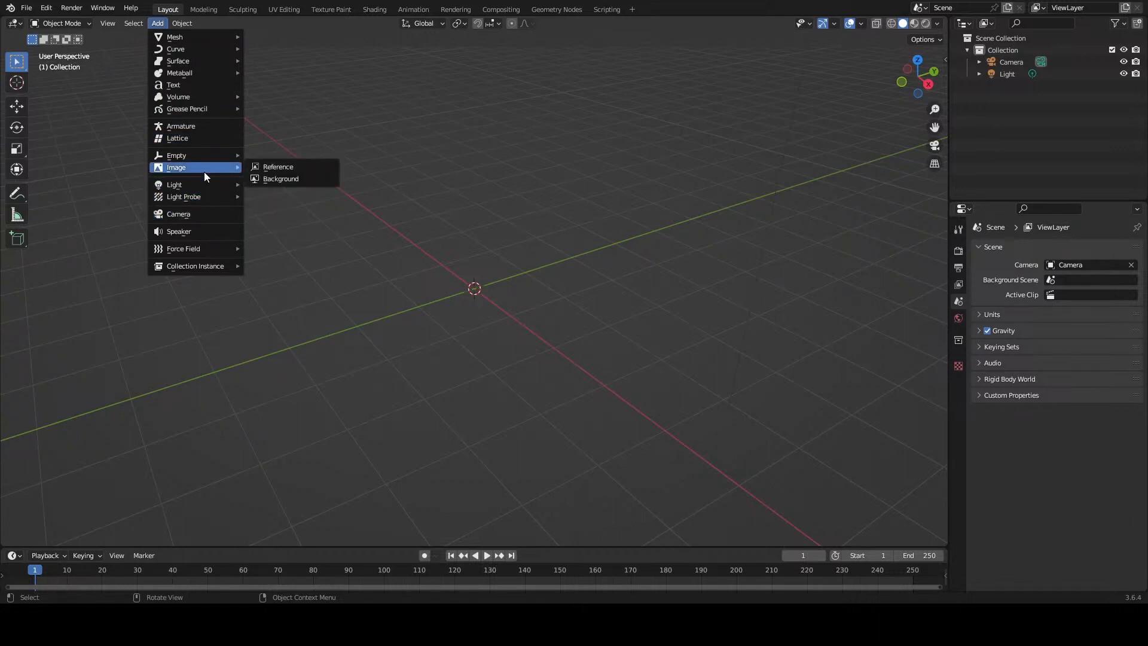
click(277, 169)
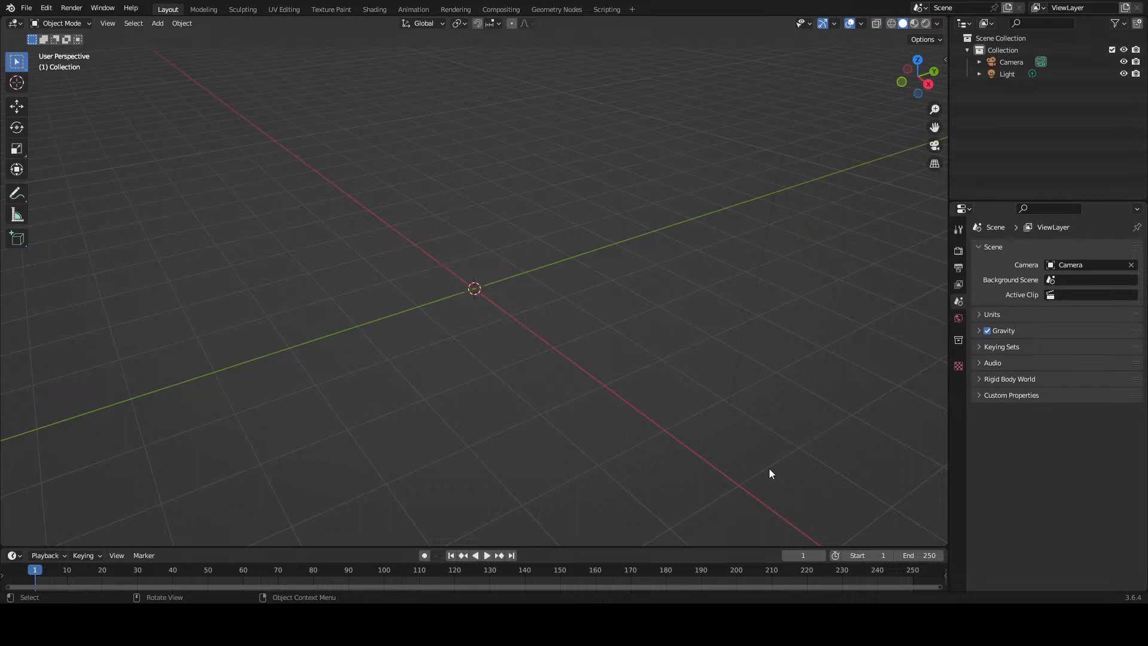
key(ctrl+z)
right_click(566, 324)
key(Escape)
key(Escape)
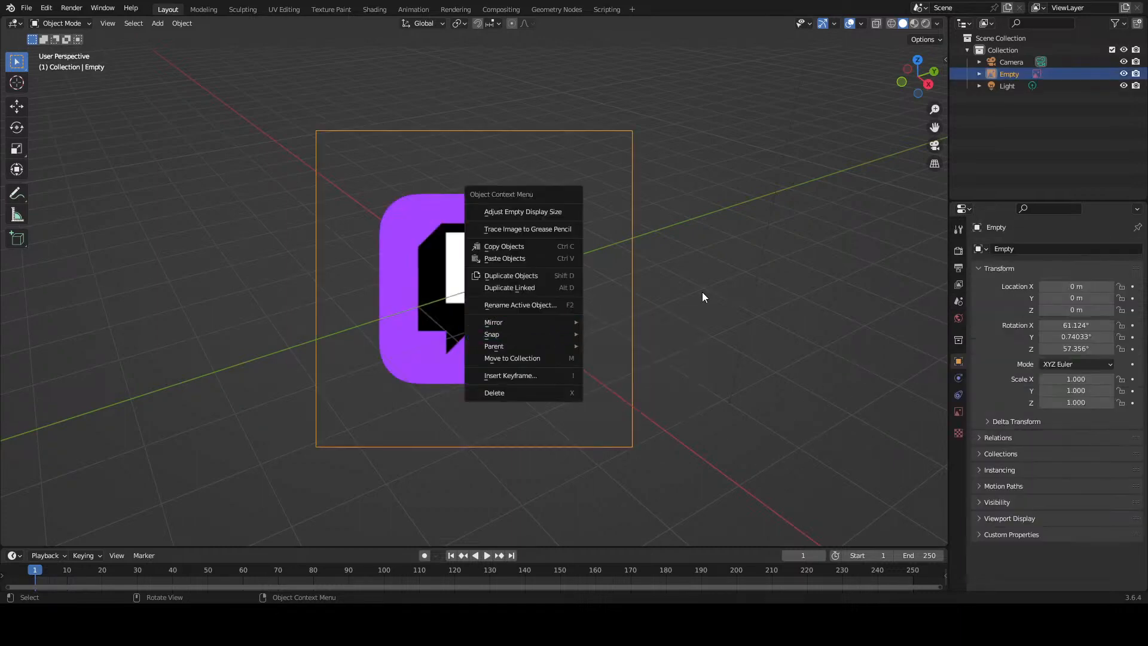
middle_drag(701, 292, 569, 279)
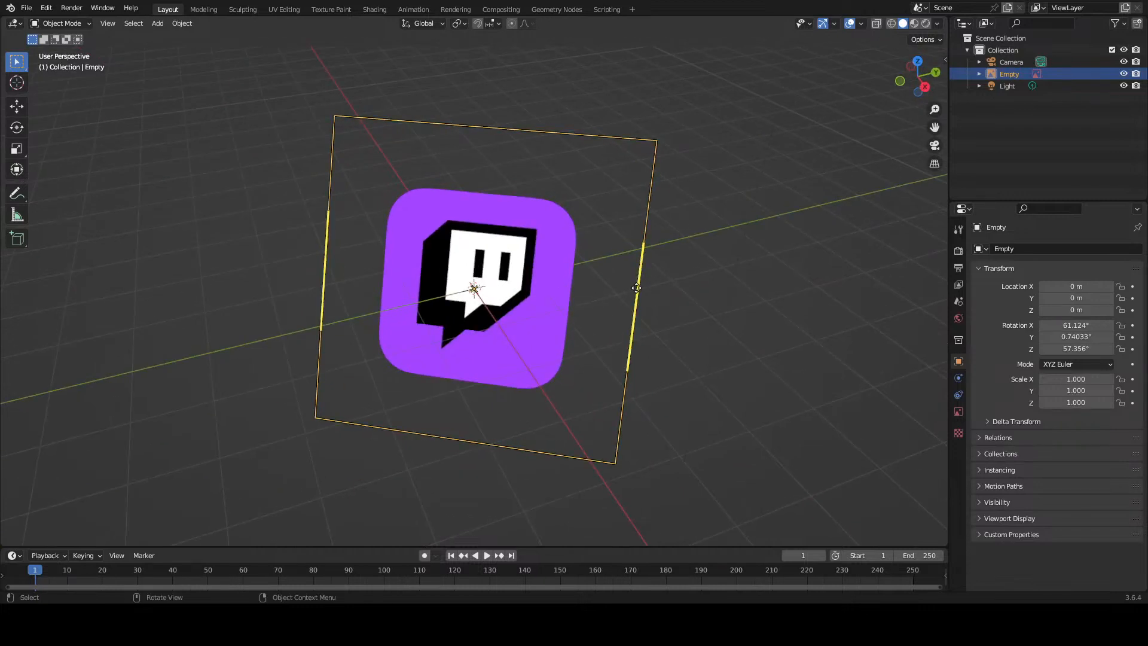
Step: Enlarge the tilted Twitch reference image in the viewport, and delete it from the scene
drag(637, 287, 746, 297)
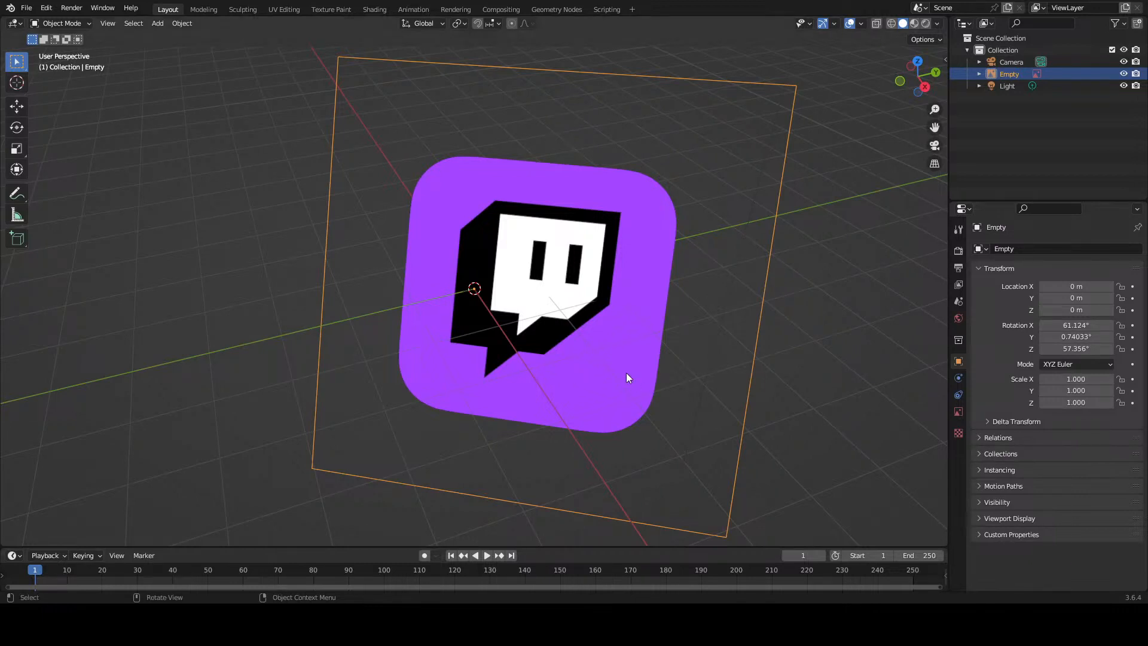
scroll(585, 338, down, 1)
key(x)
click(584, 333)
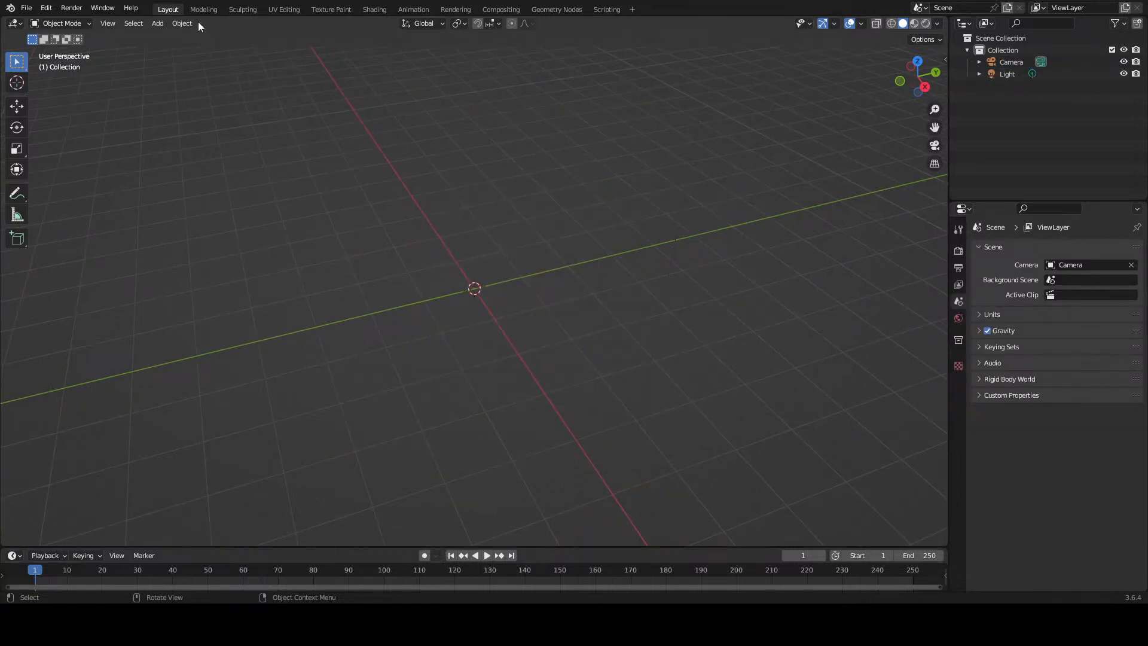
Step: Switch to the top view and add the Twitch logo picture as a background image
click(101, 24)
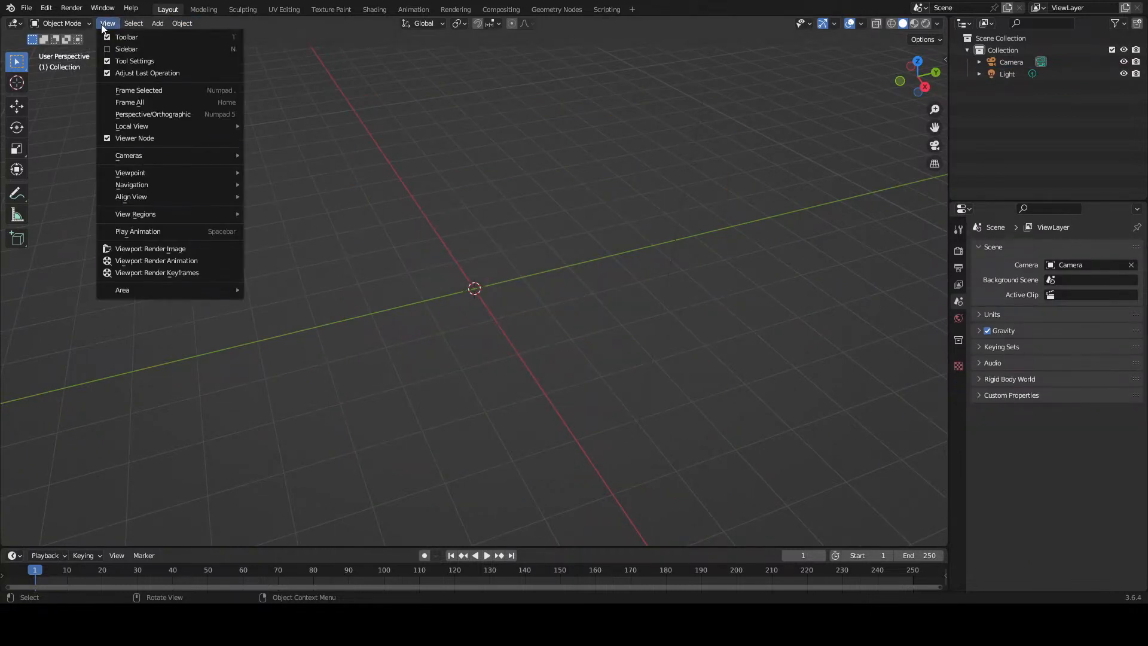
mouse_move(159, 170)
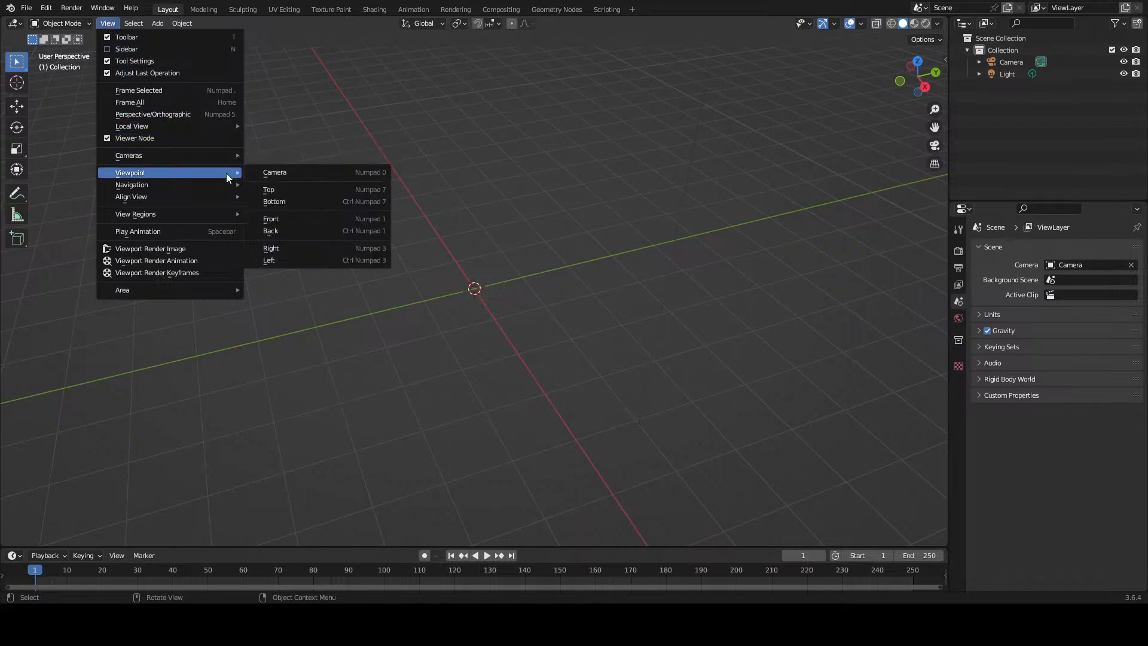
click(278, 189)
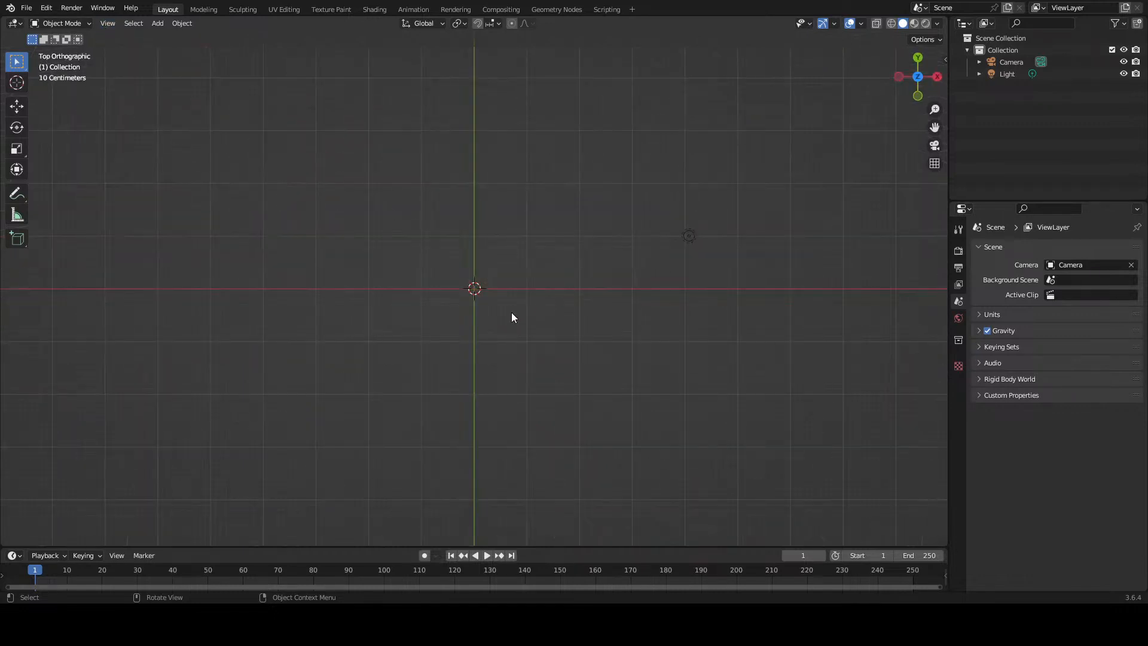
scroll(502, 311, up, 3)
scroll(481, 293, down, 1)
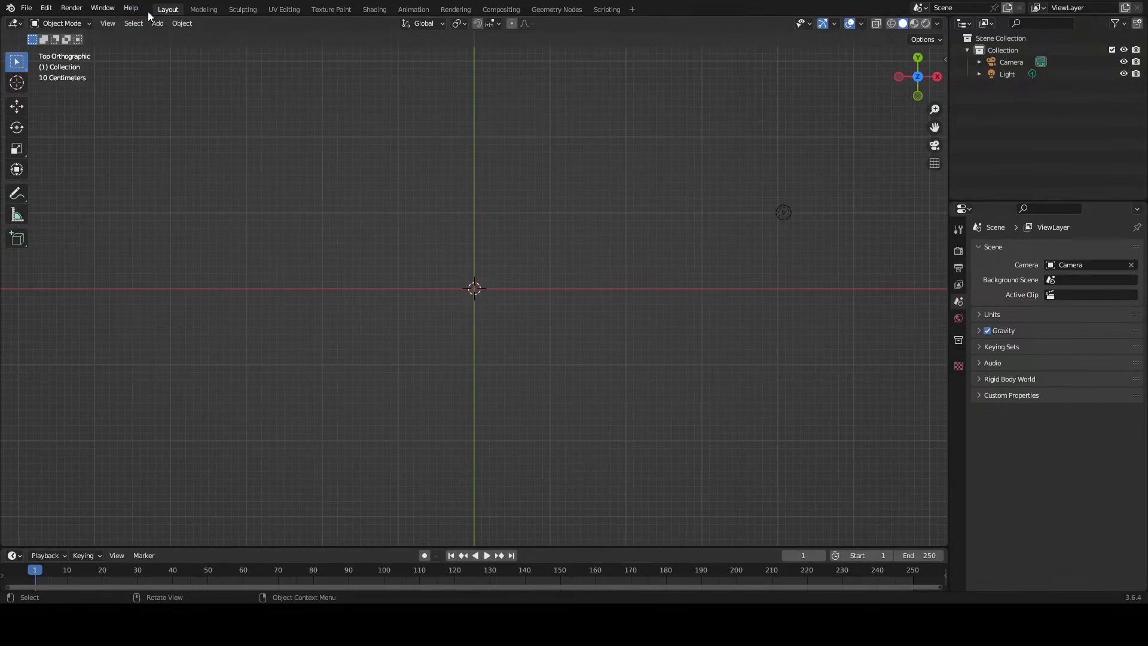
click(158, 23)
mouse_move(165, 169)
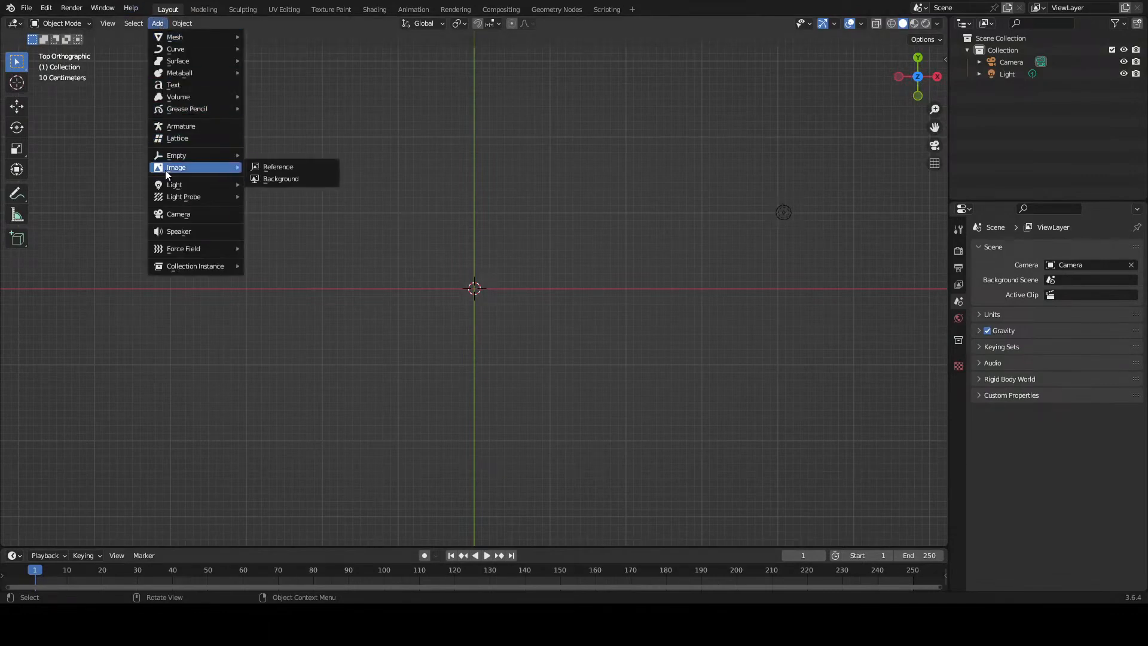
click(267, 178)
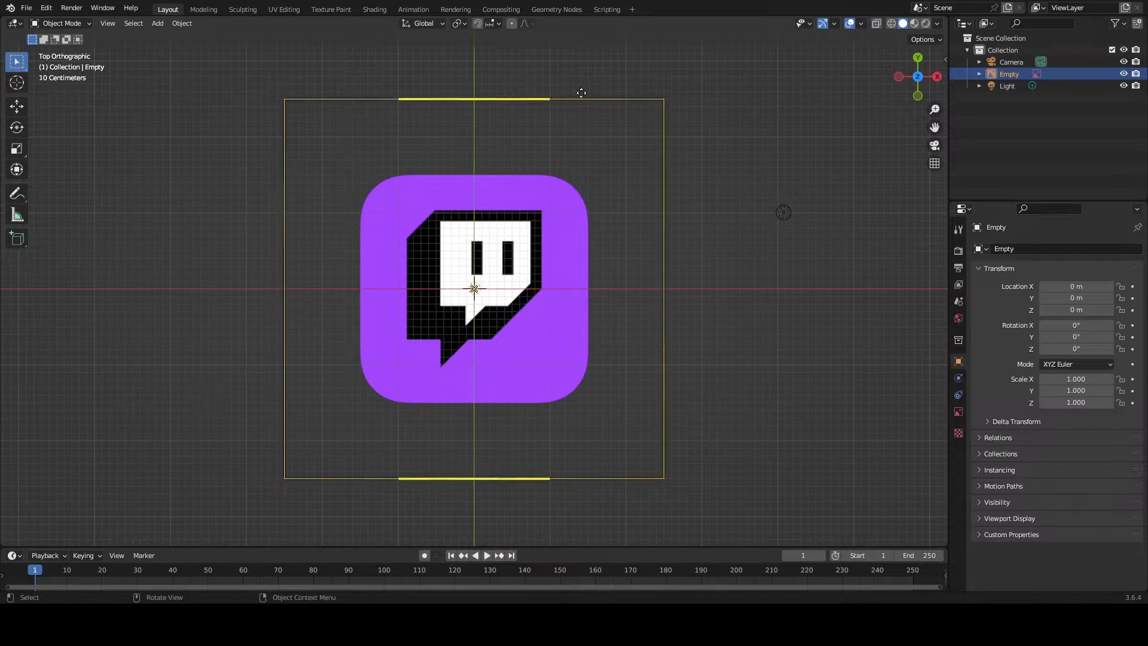
Step: Add a plane mesh over the logo and scale it uniformly to about 1.573 so it covers the purple icon
click(108, 23)
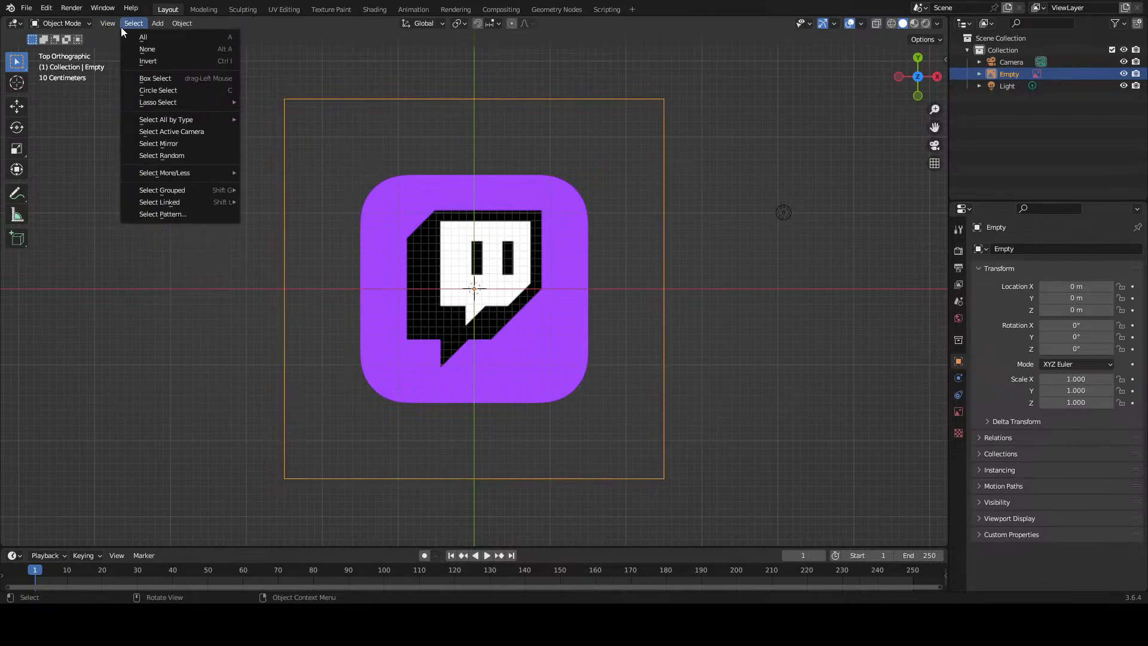
mouse_move(160, 27)
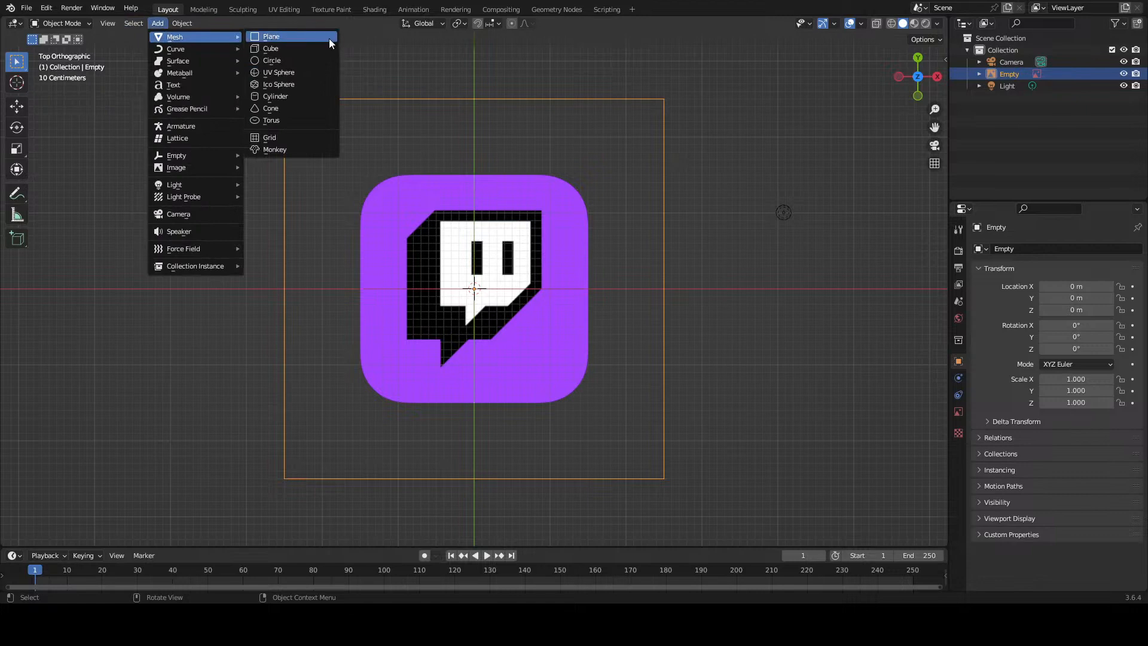
click(328, 39)
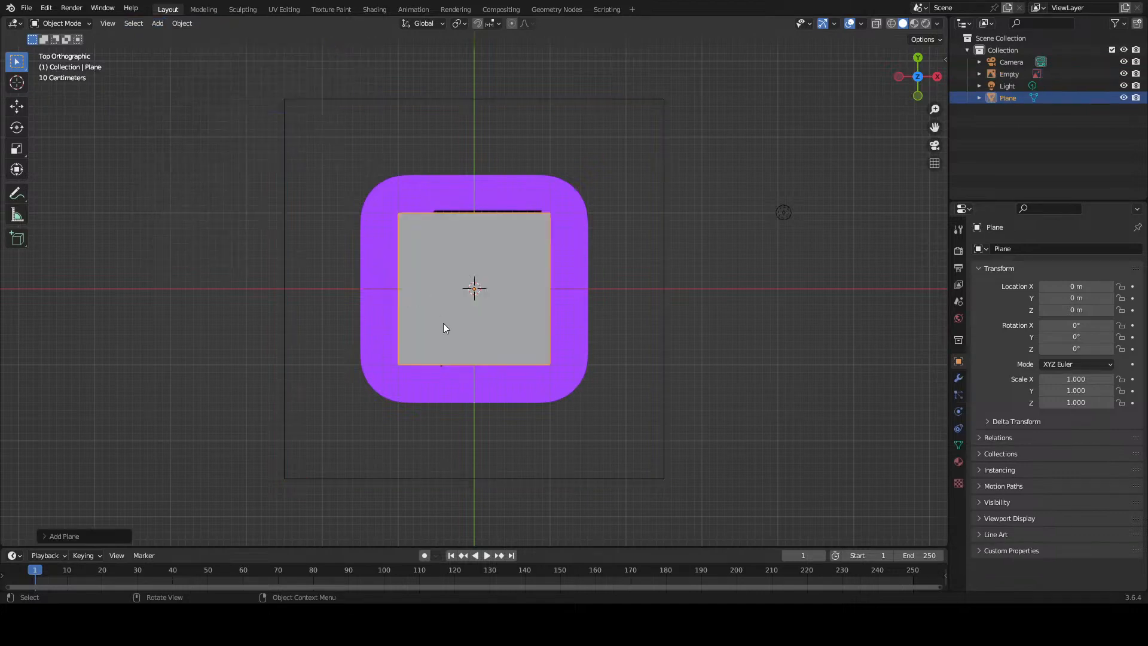
key(s)
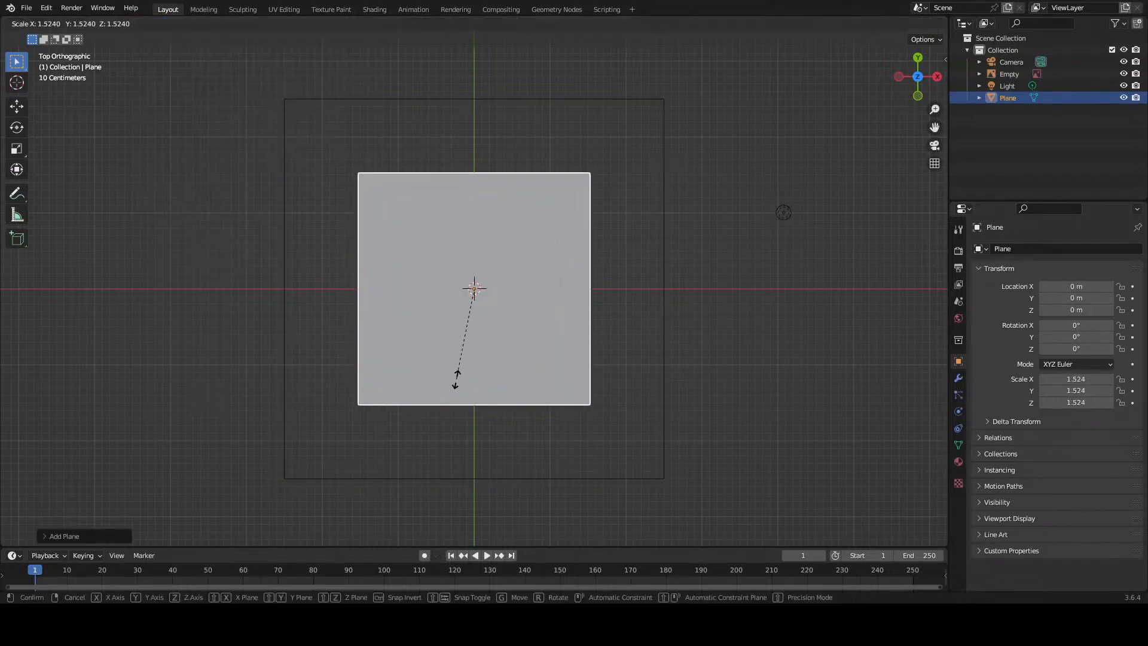
click(457, 383)
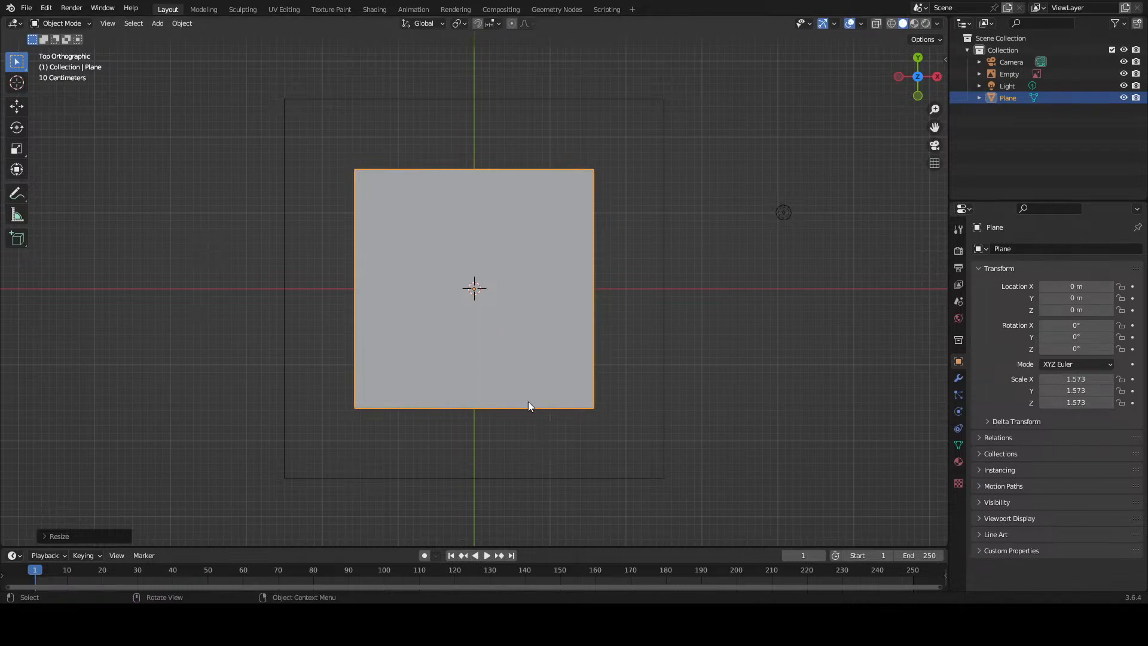
Step: Snap the plane to the 3D cursor at the centre of the logo
right_click(499, 382)
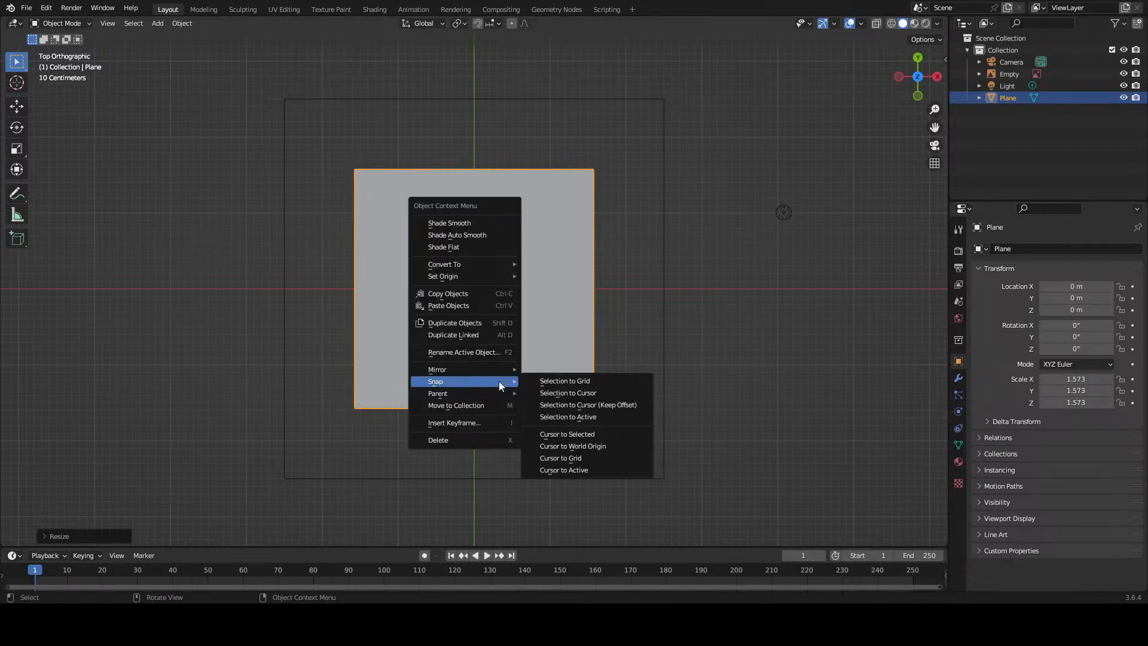
mouse_move(472, 383)
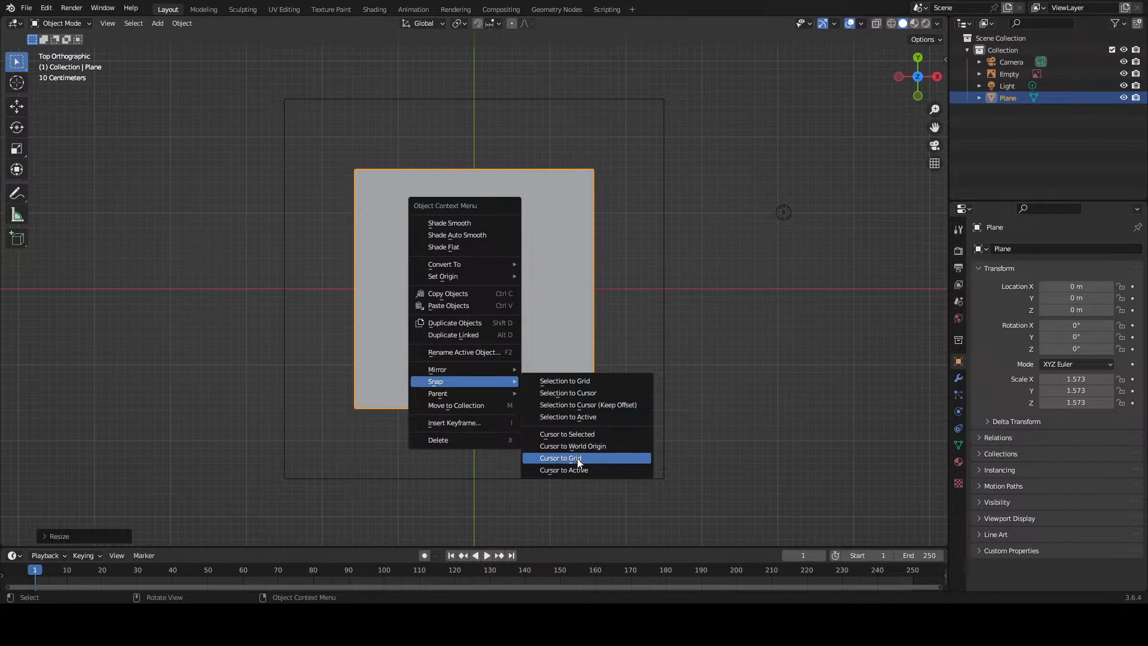
click(575, 395)
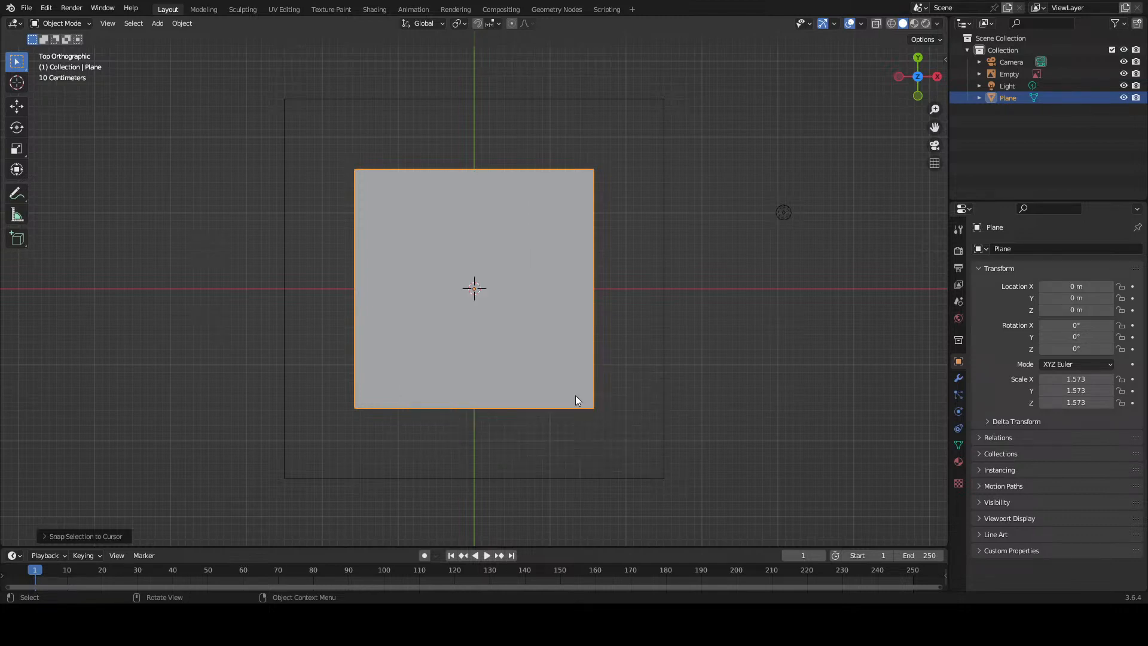
right_click(472, 297)
mouse_move(455, 294)
Step: Set the viewport shading to Wireframe and enter Edit Mode on the plane
key(z)
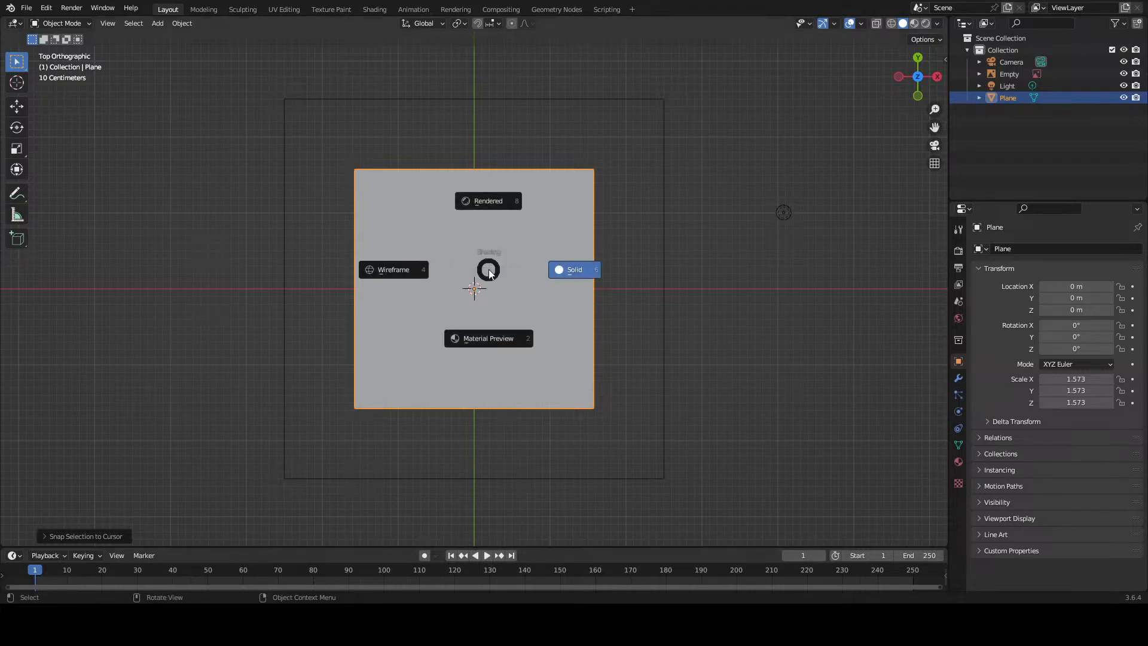
click(403, 266)
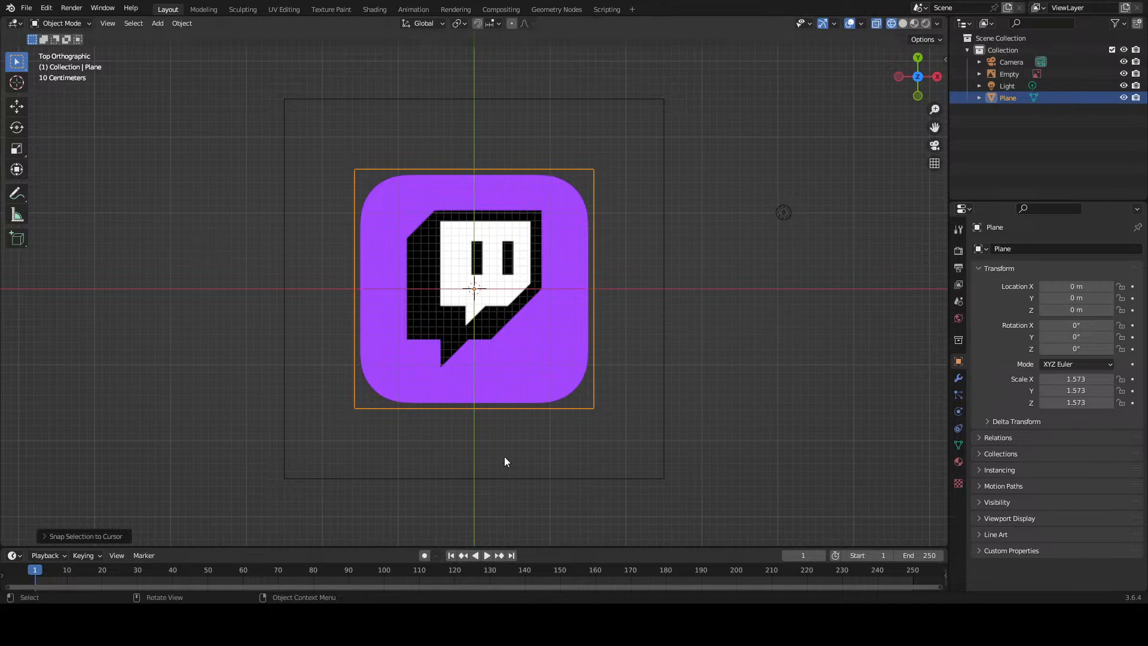
scroll(490, 257, up, 2)
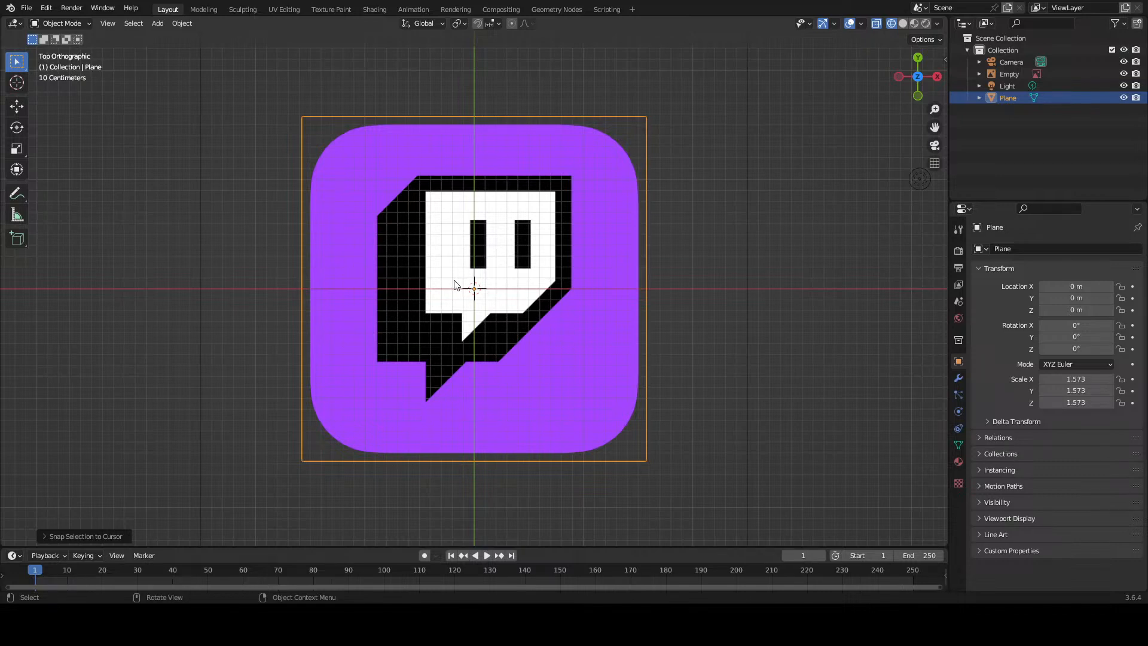
key(Tab)
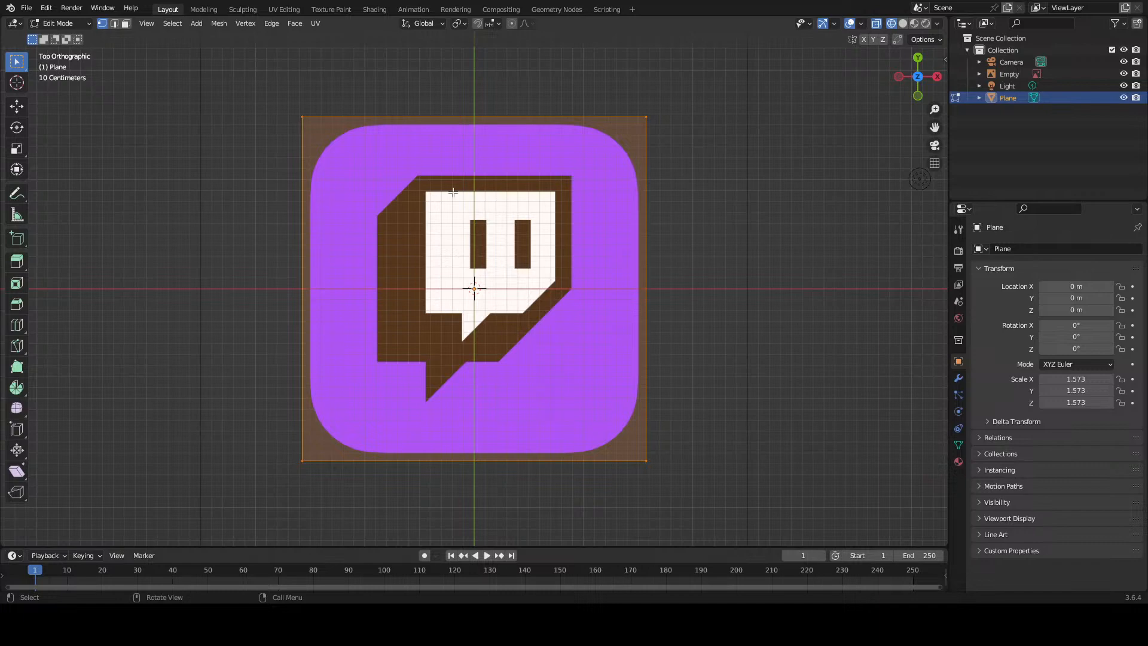
Step: Cut the rectangular outline of the logo's left eye into the plane with the Knife tool
key(k)
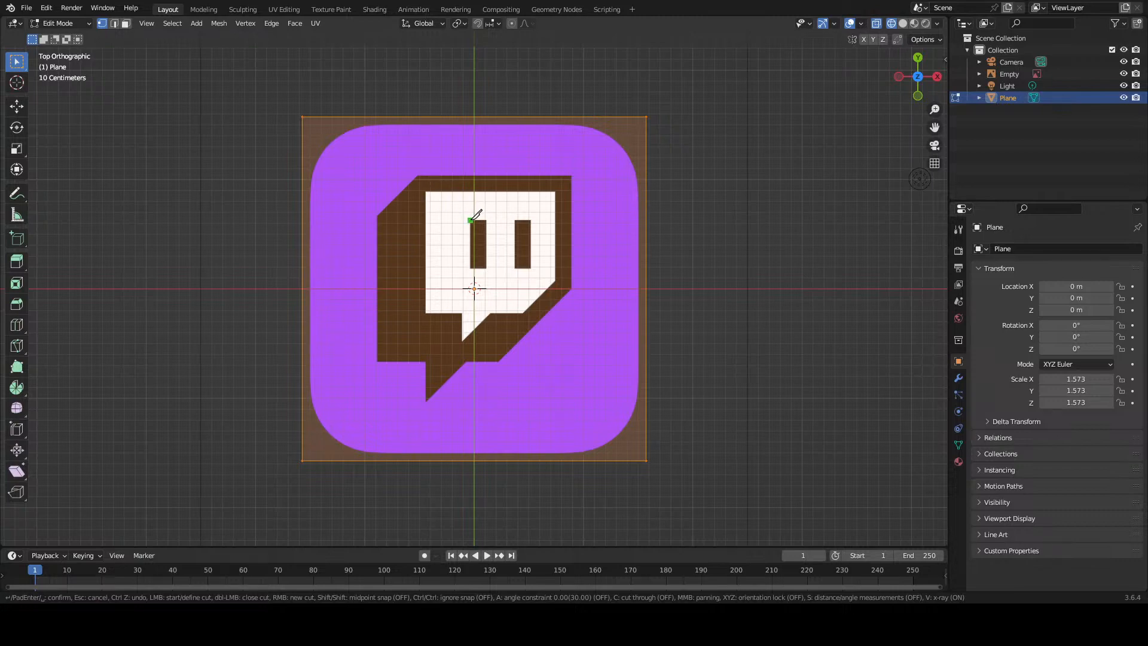
scroll(472, 218, up, 6)
key(shift)
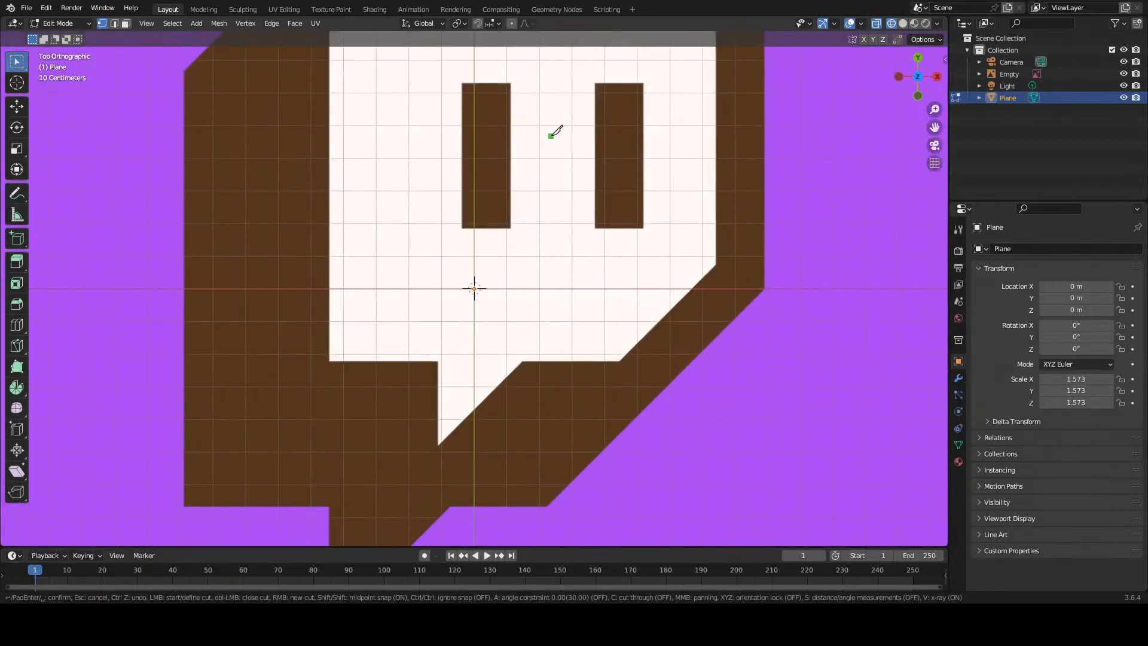
click(463, 82)
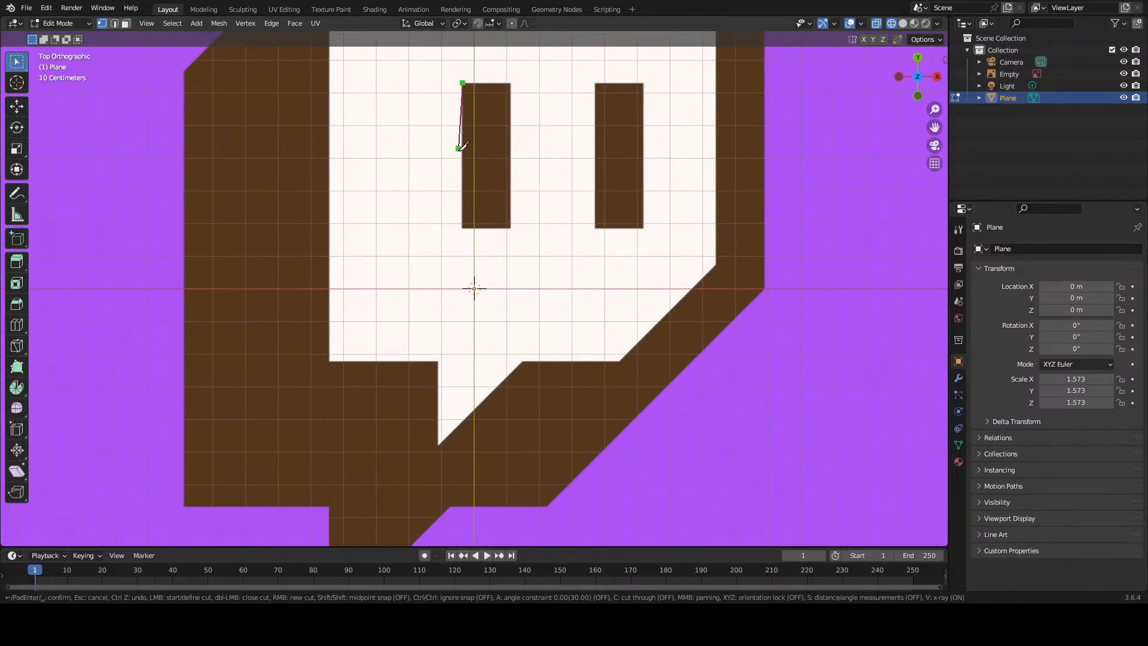
click(462, 228)
click(512, 228)
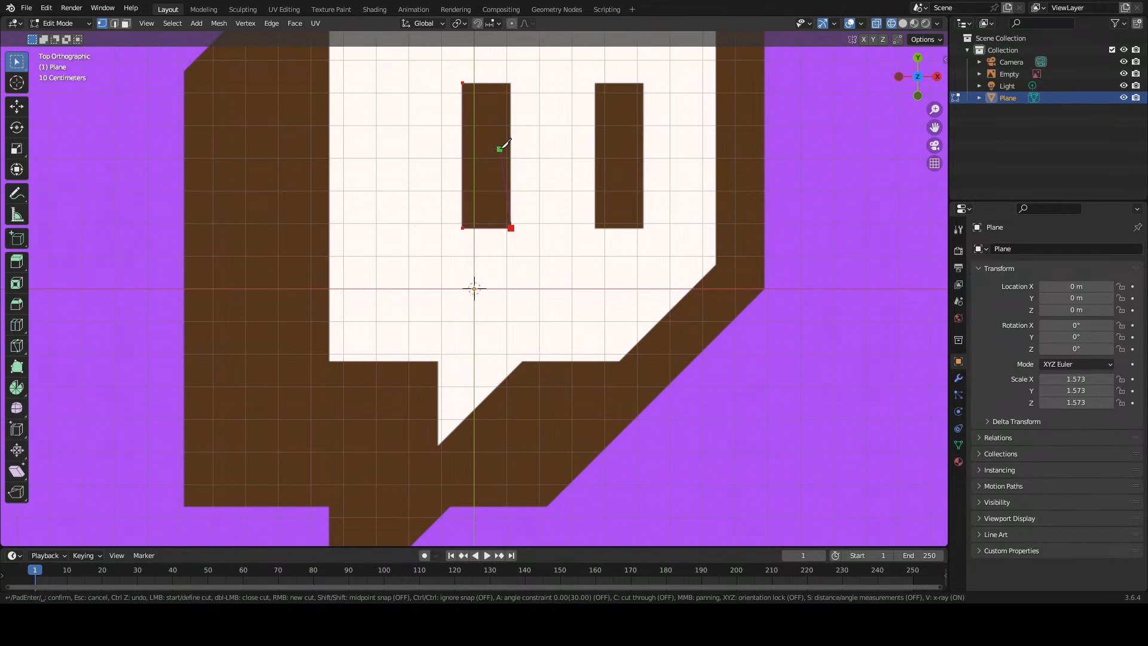
click(511, 83)
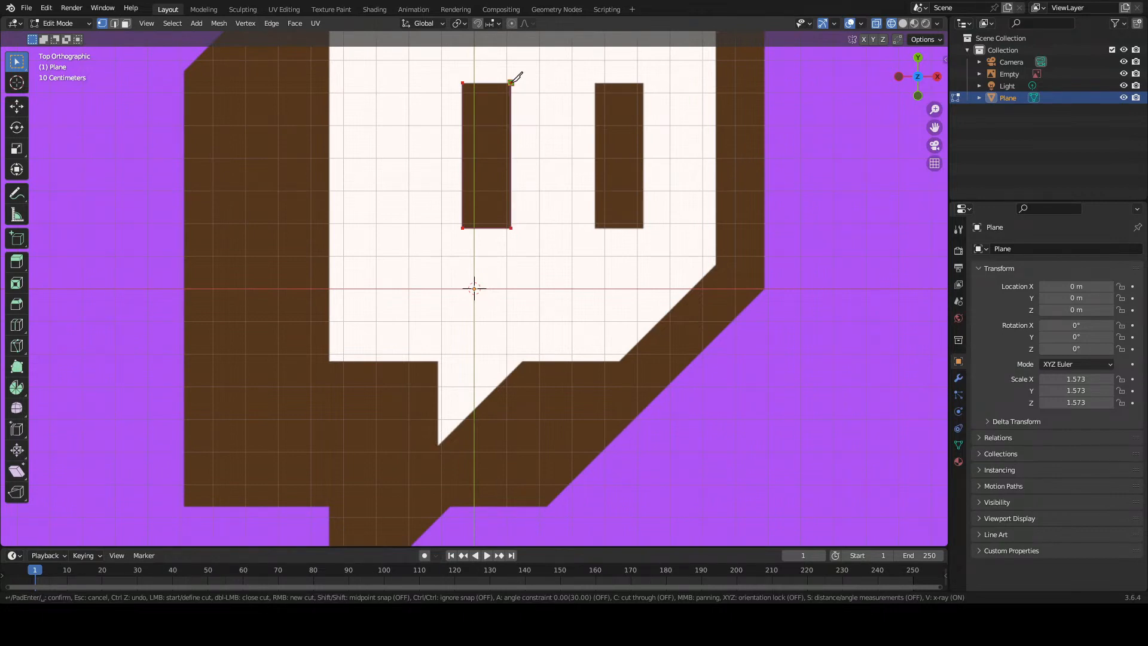
click(463, 83)
key(Return)
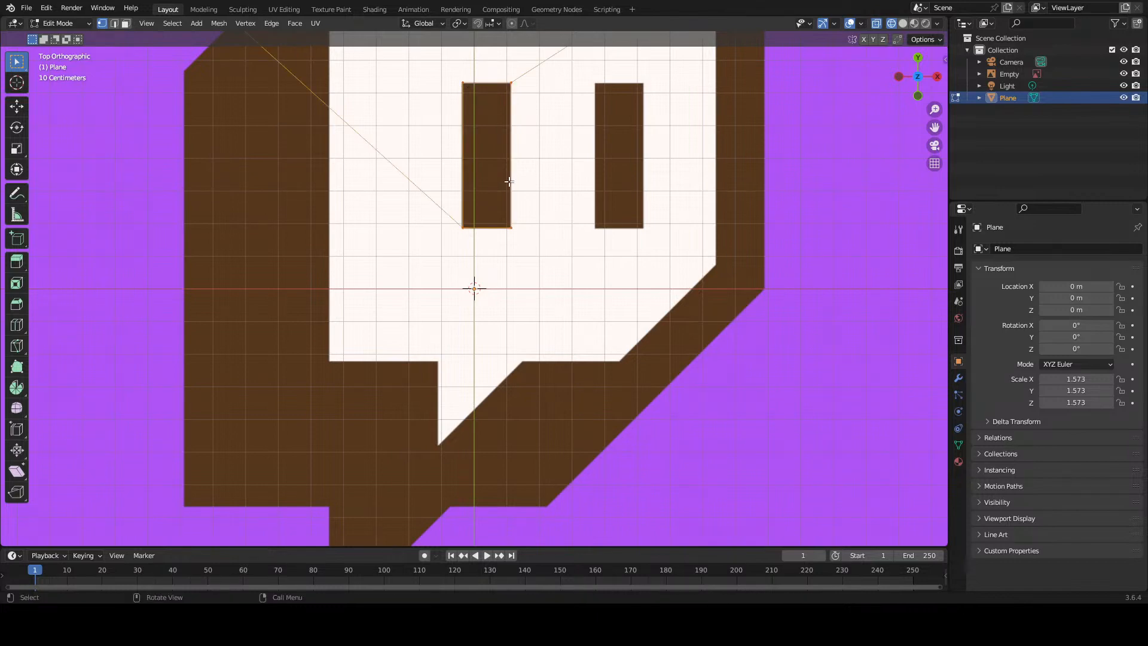
Step: In edge select mode, delete the diagonal edge joining the plane's upper-left corner to the left eye cut
scroll(508, 181, down, 3)
scroll(508, 181, down, 2)
scroll(508, 182, up, 4)
scroll(509, 181, down, 3)
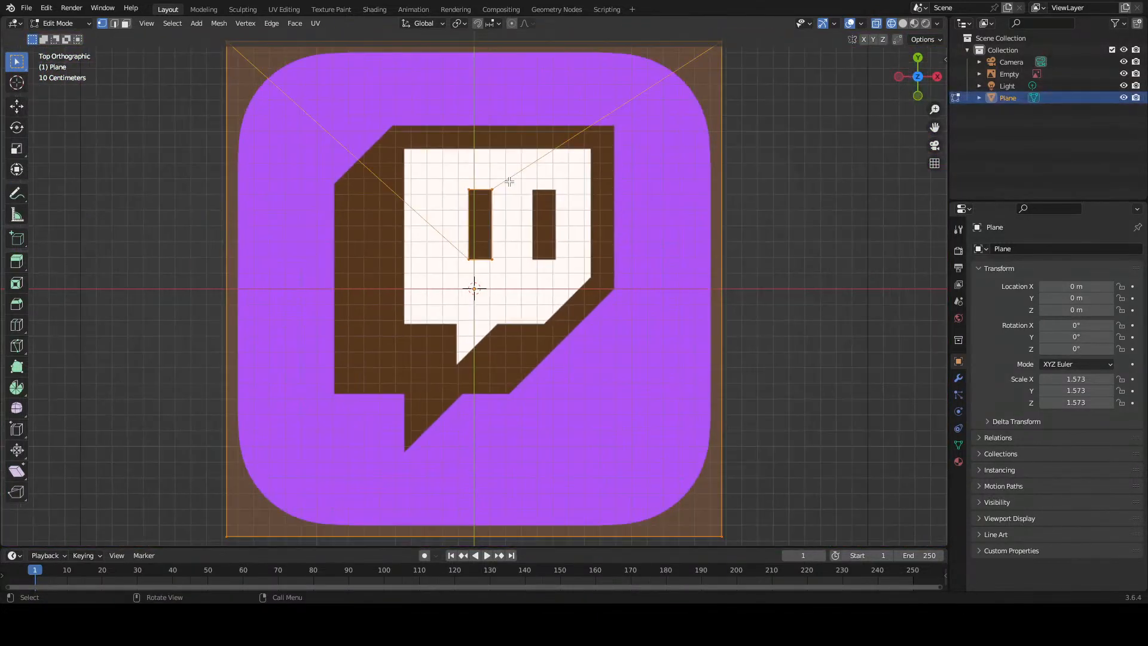
scroll(508, 181, up, 1)
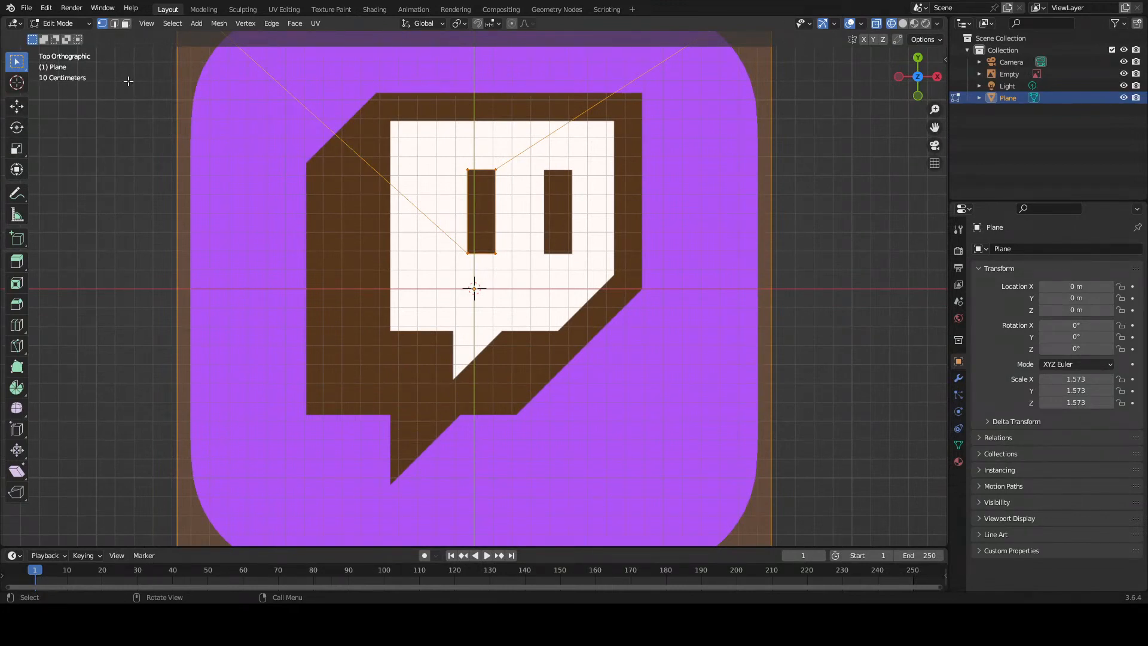
click(114, 23)
click(314, 114)
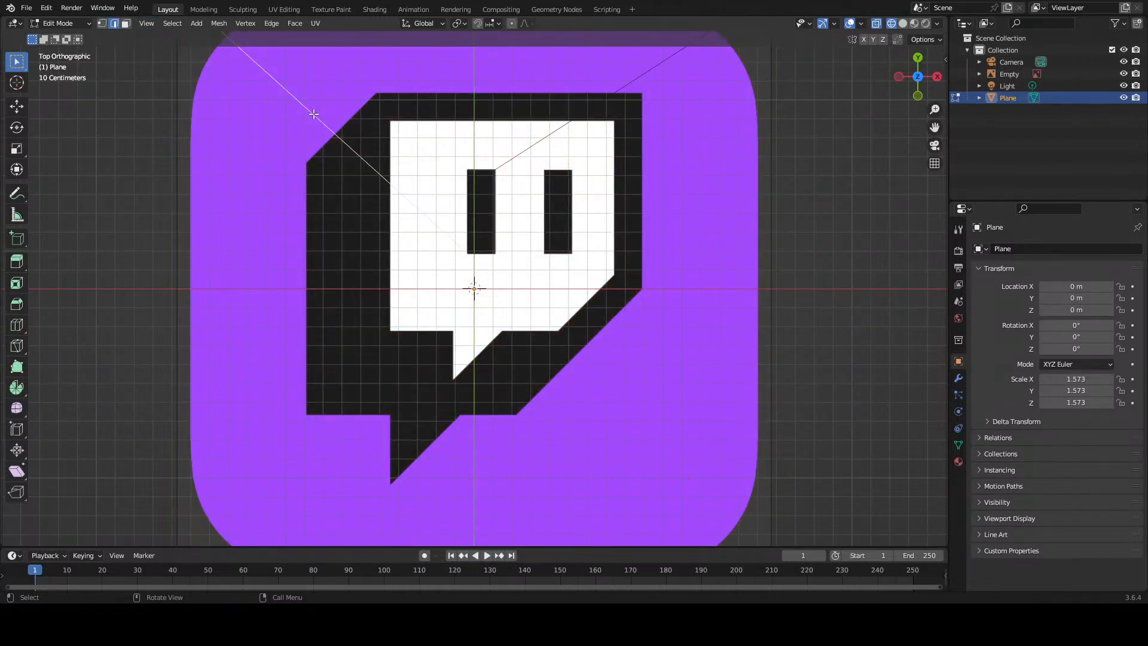
key(x)
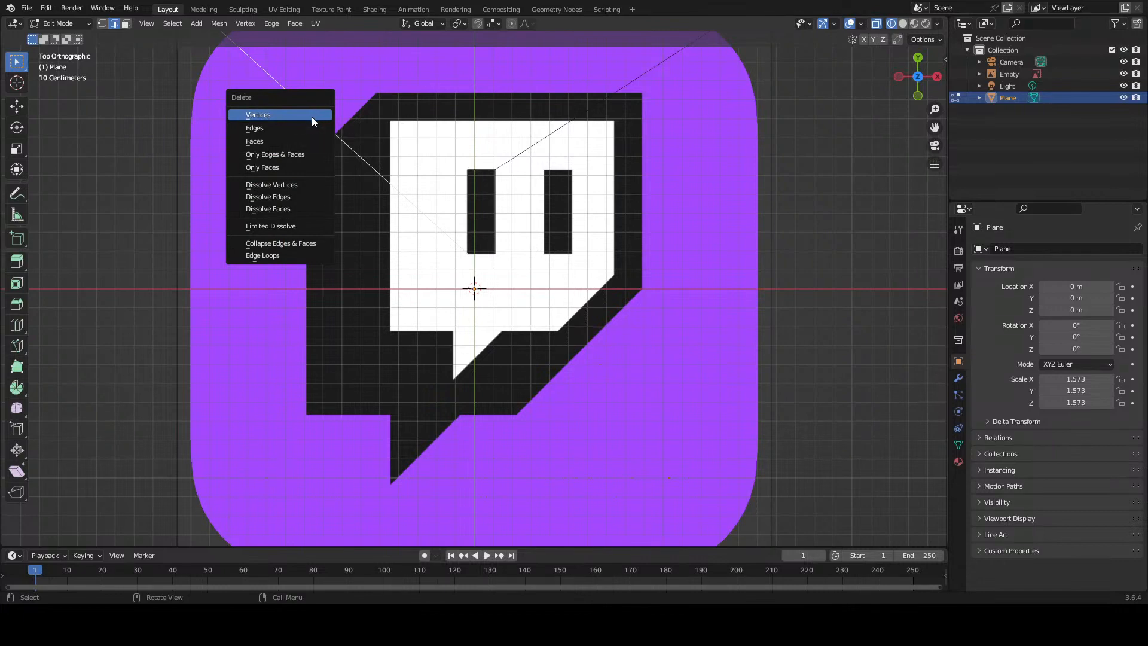
click(307, 127)
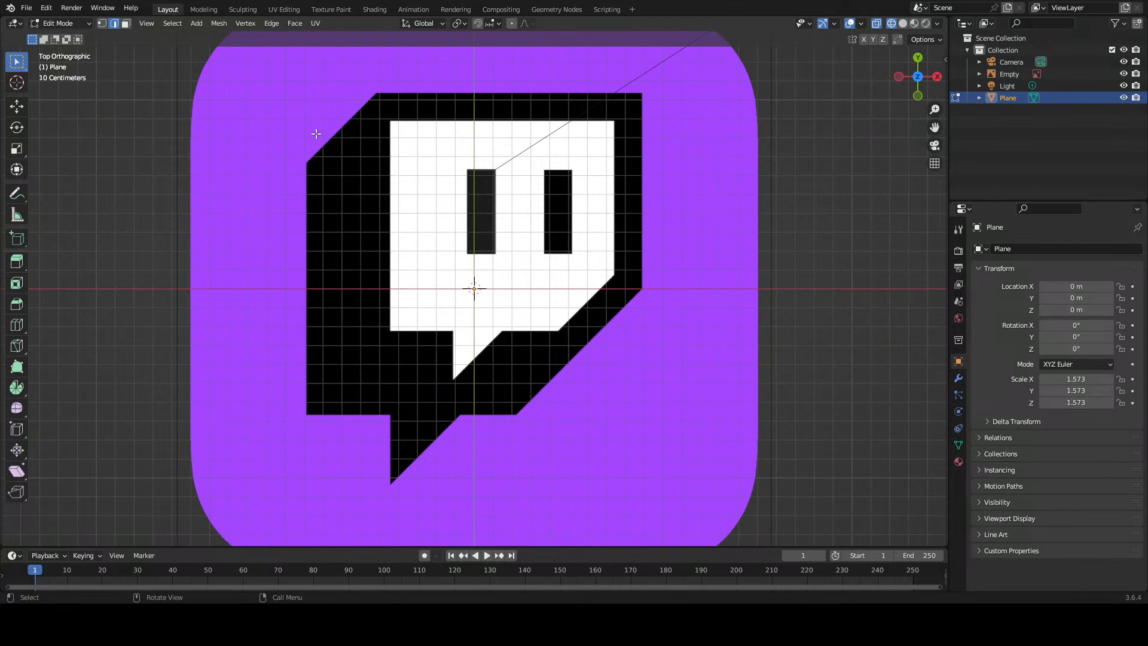
Step: Set the viewport shading to Solid and return to Object Mode with the background image selected
key(z)
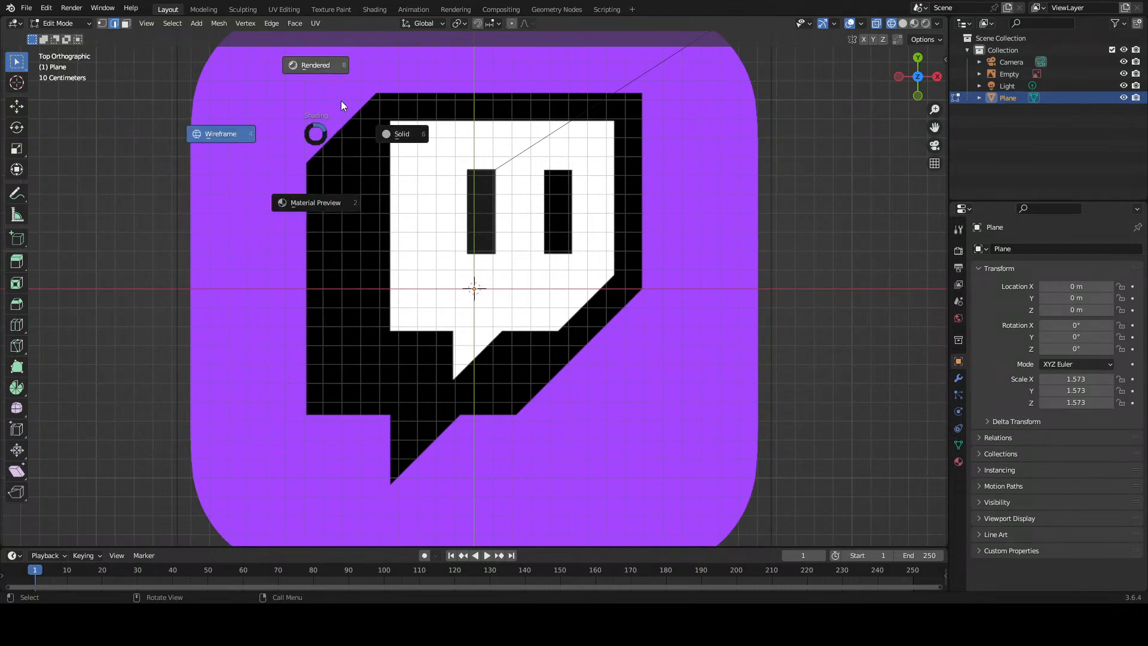
click(381, 135)
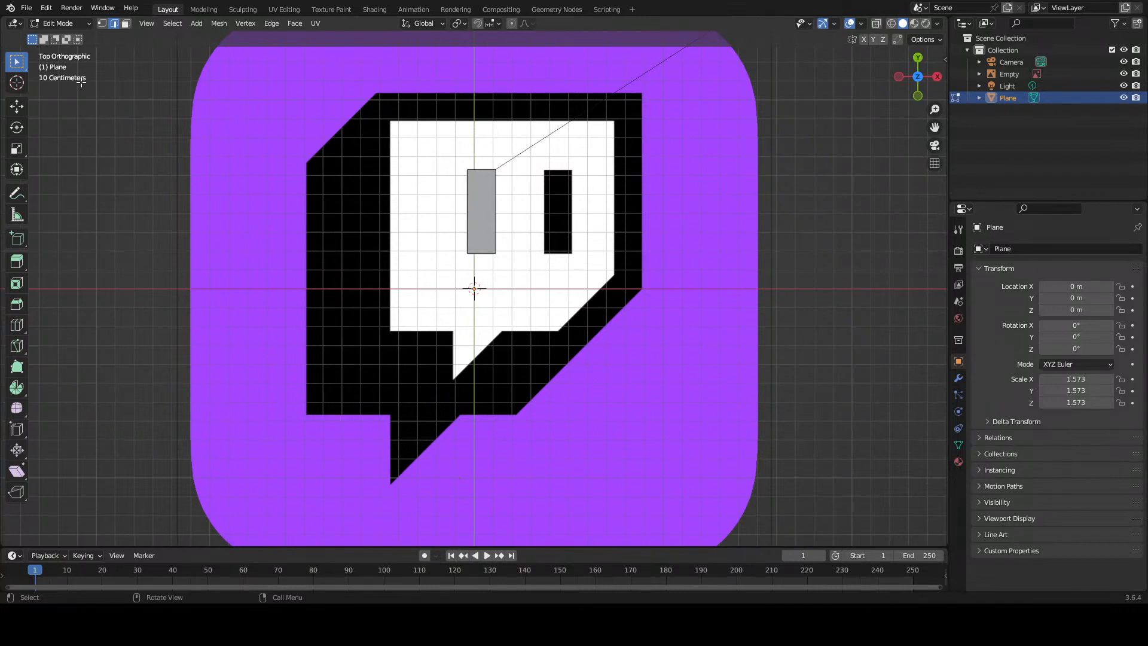
click(488, 212)
key(Tab)
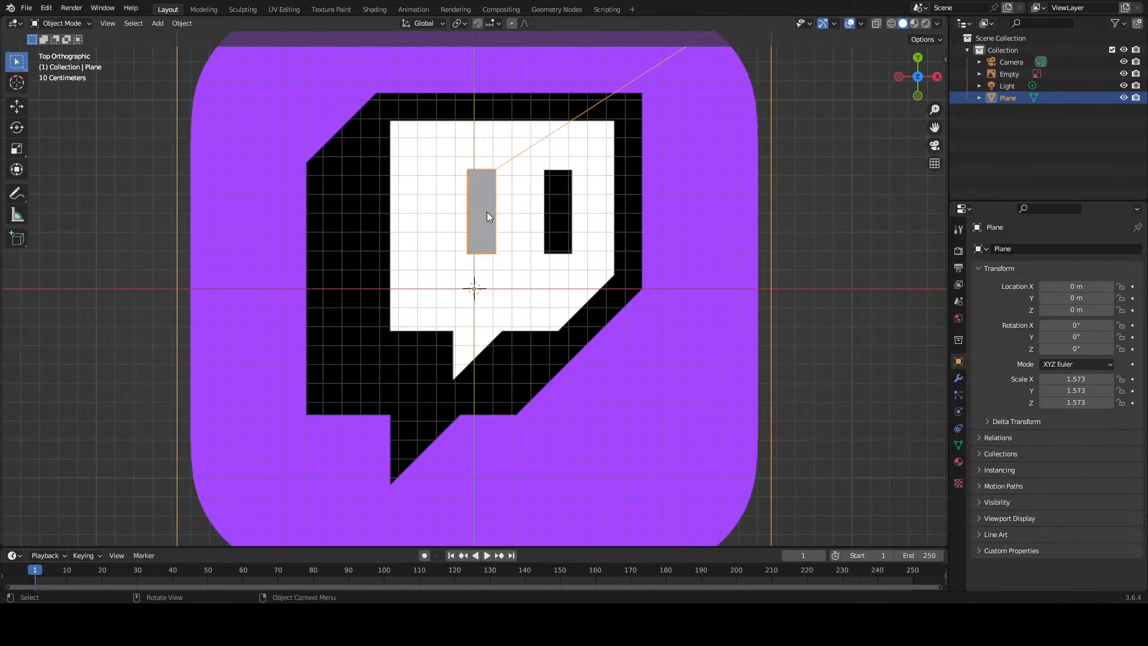
click(486, 212)
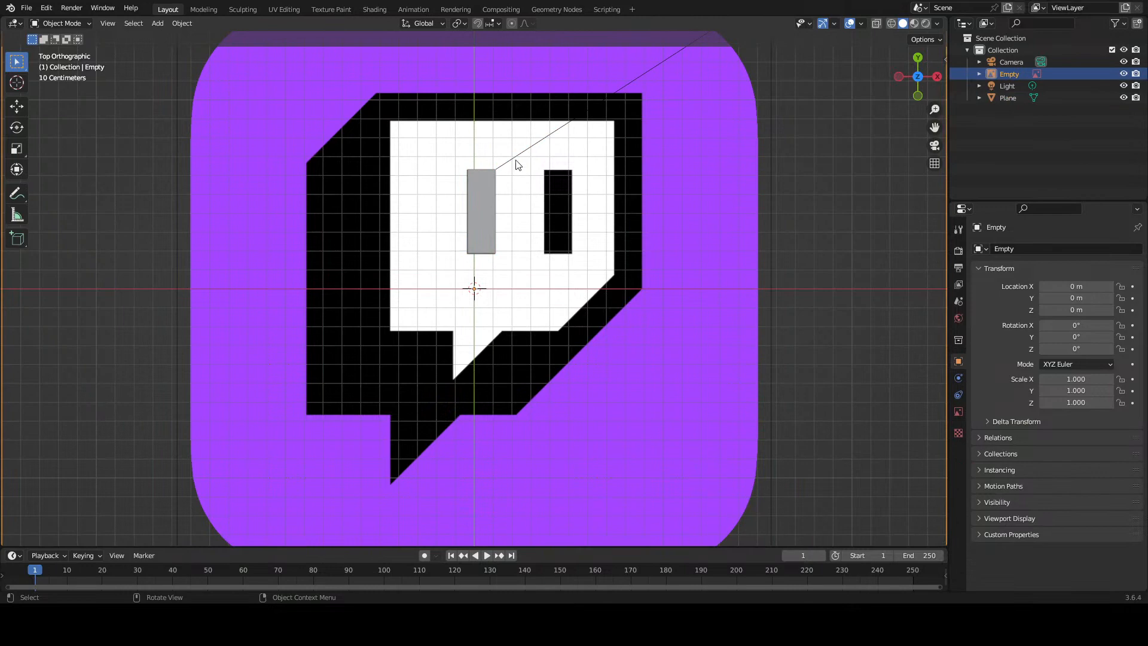
Step: Enter Edit Mode on the plane and delete the diagonal edge joining its upper-right corner to the left eye
click(479, 195)
key(Tab)
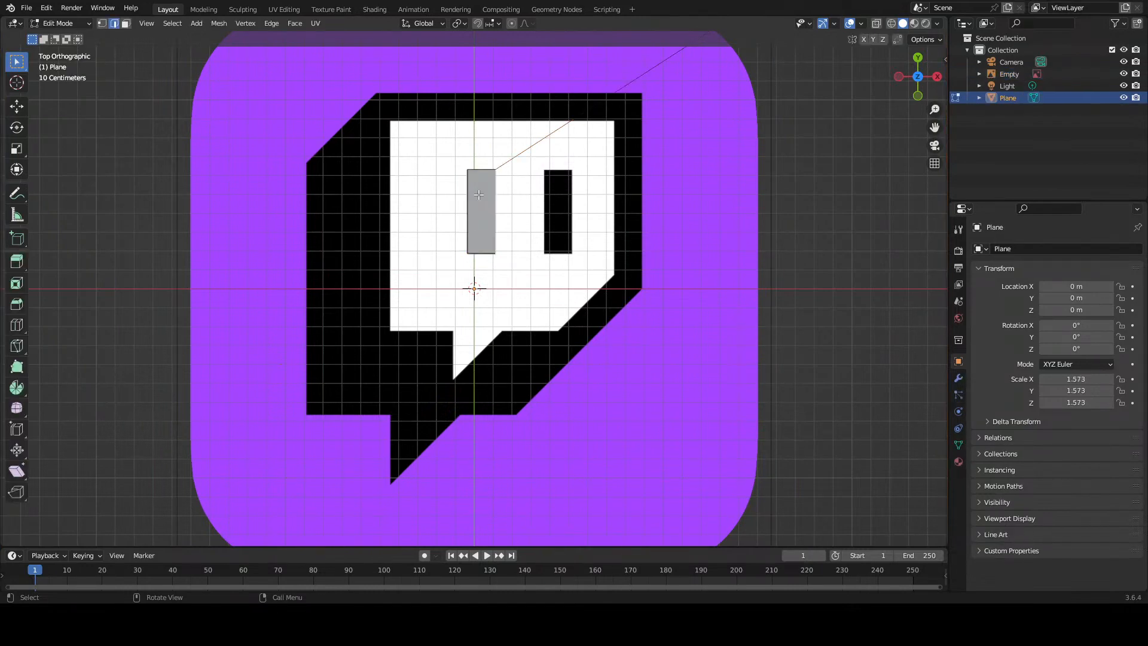
click(514, 163)
key(x)
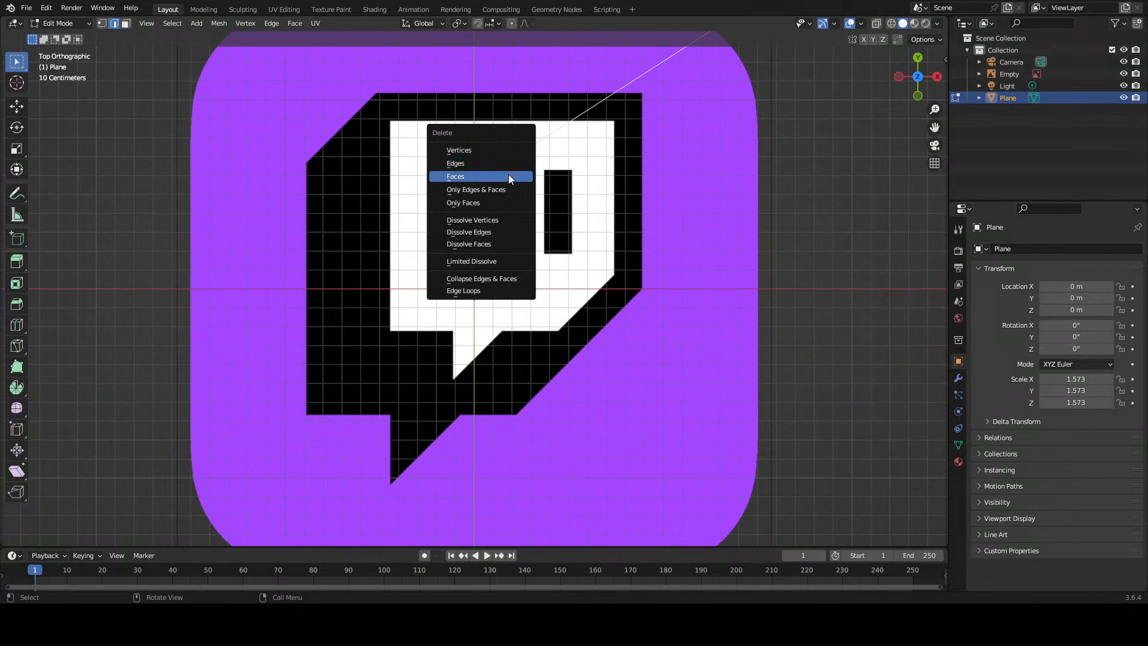
click(505, 167)
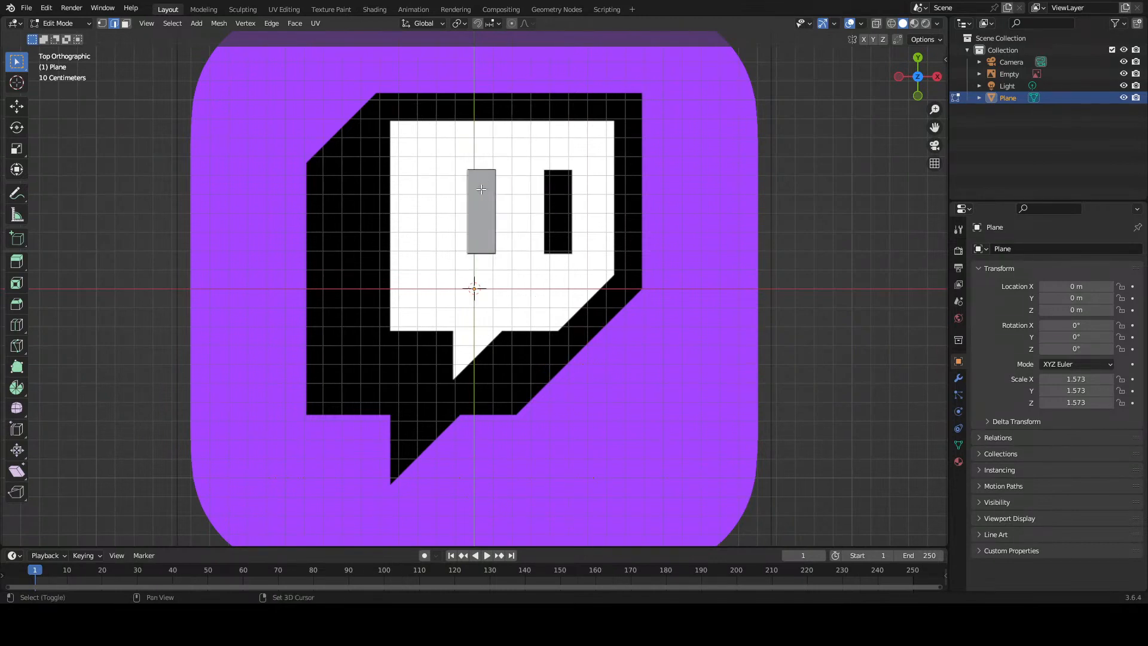
Step: Try duplicating the left eye's side edge and moving it along X past the right eye, undoing the move
key(shift+d)
right_click(482, 189)
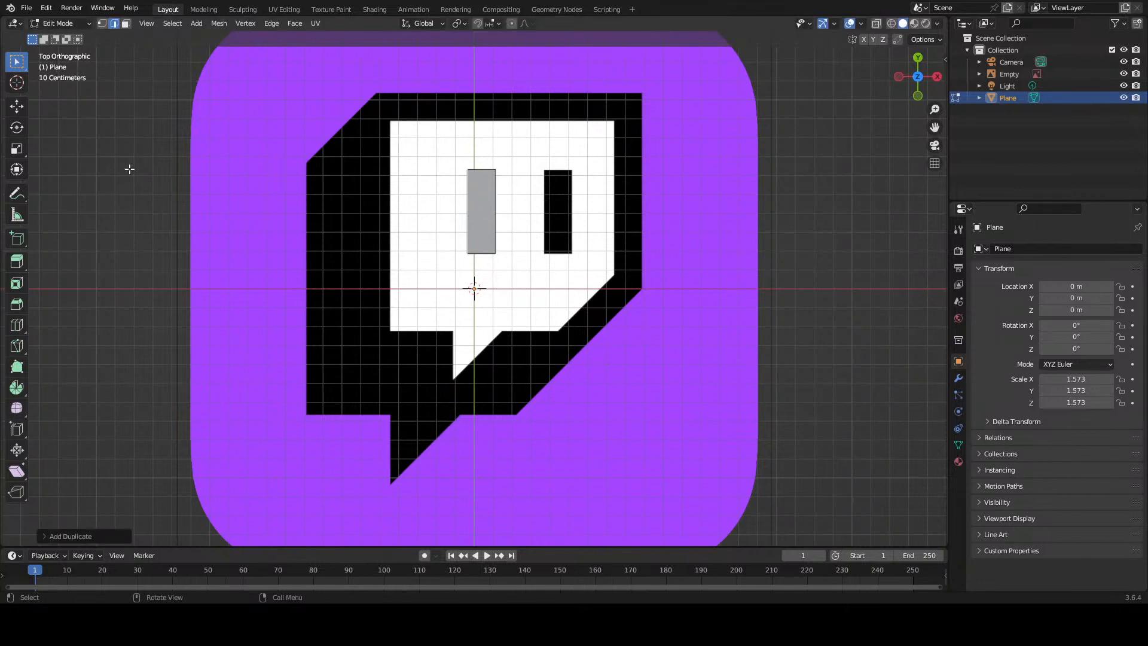
click(17, 106)
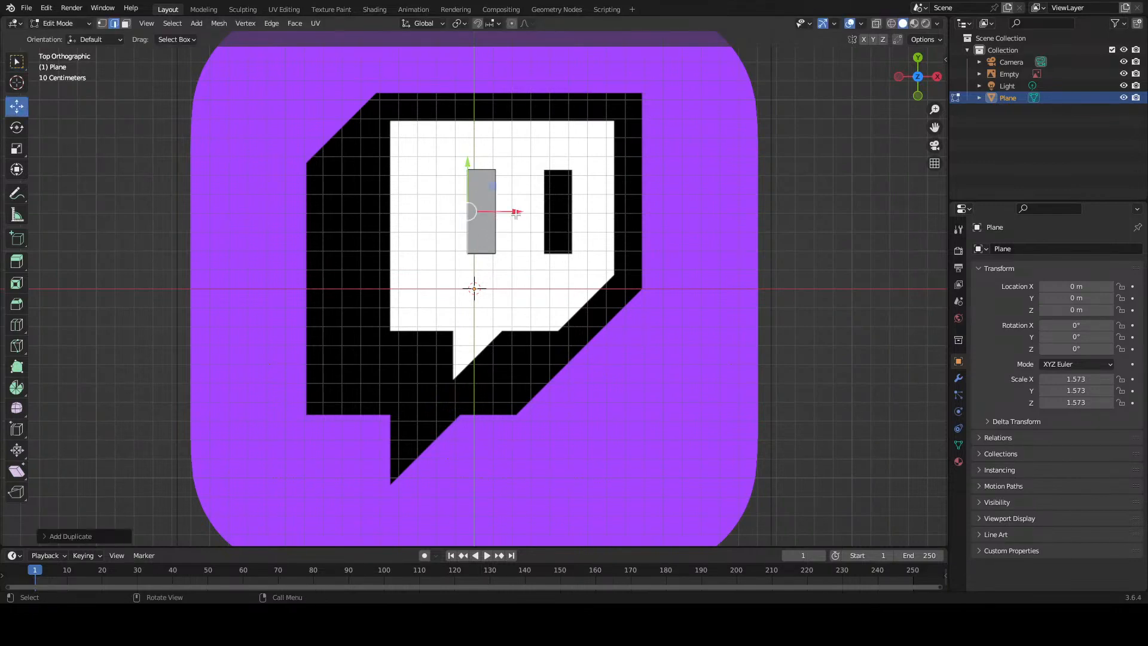
drag(516, 213, 592, 212)
key(ctrl+z)
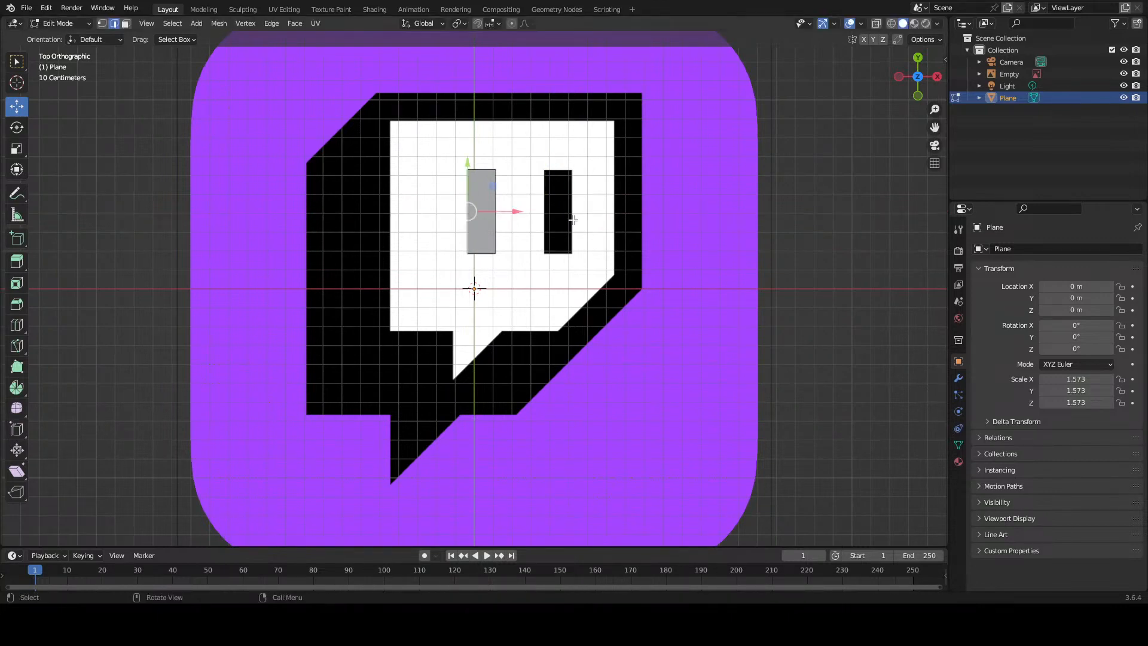
Step: Try duplicating the left eye's outline edges along X onto the right eye, undo it, and restore Solid shading
shift+click(490, 240)
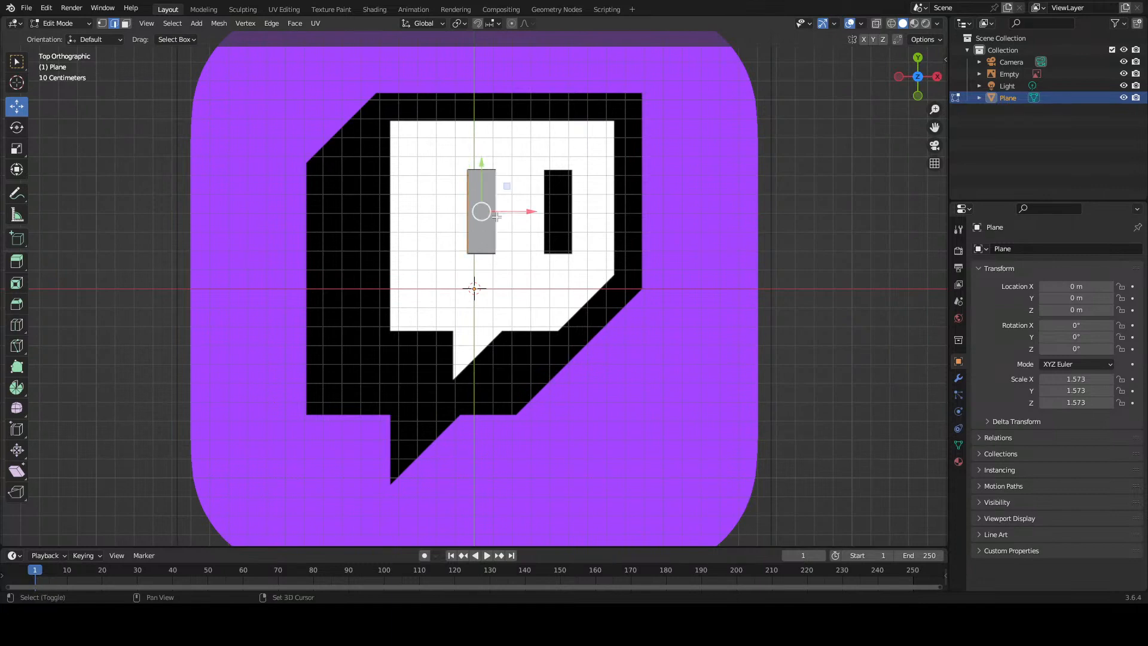
shift+click(485, 250)
shift+click(481, 173)
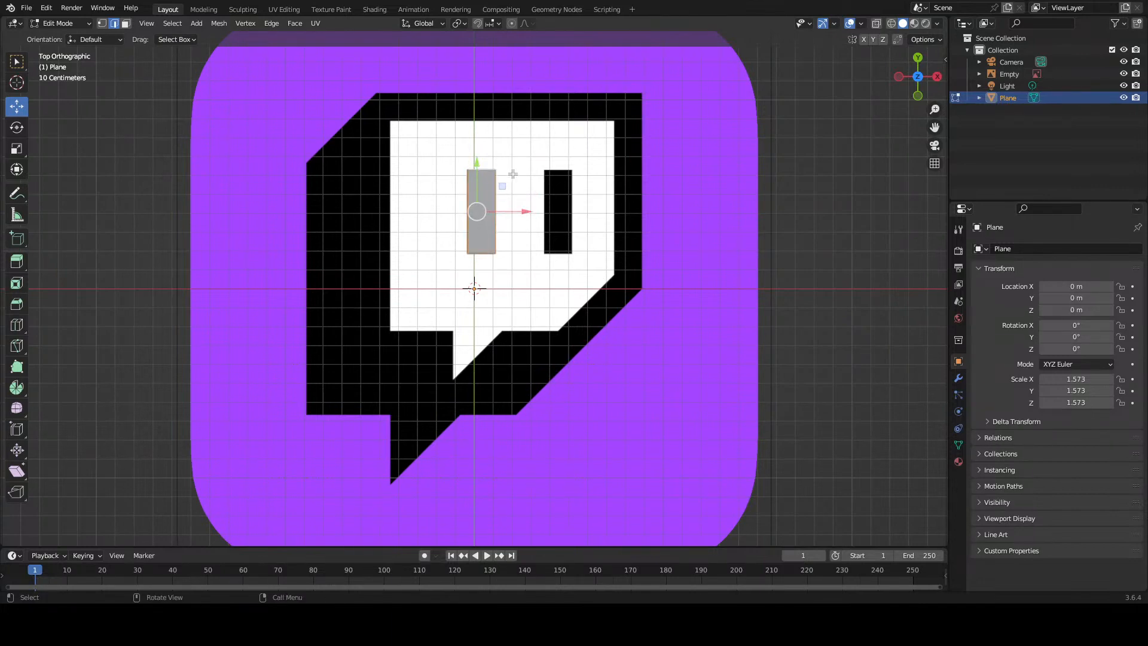
key(g)
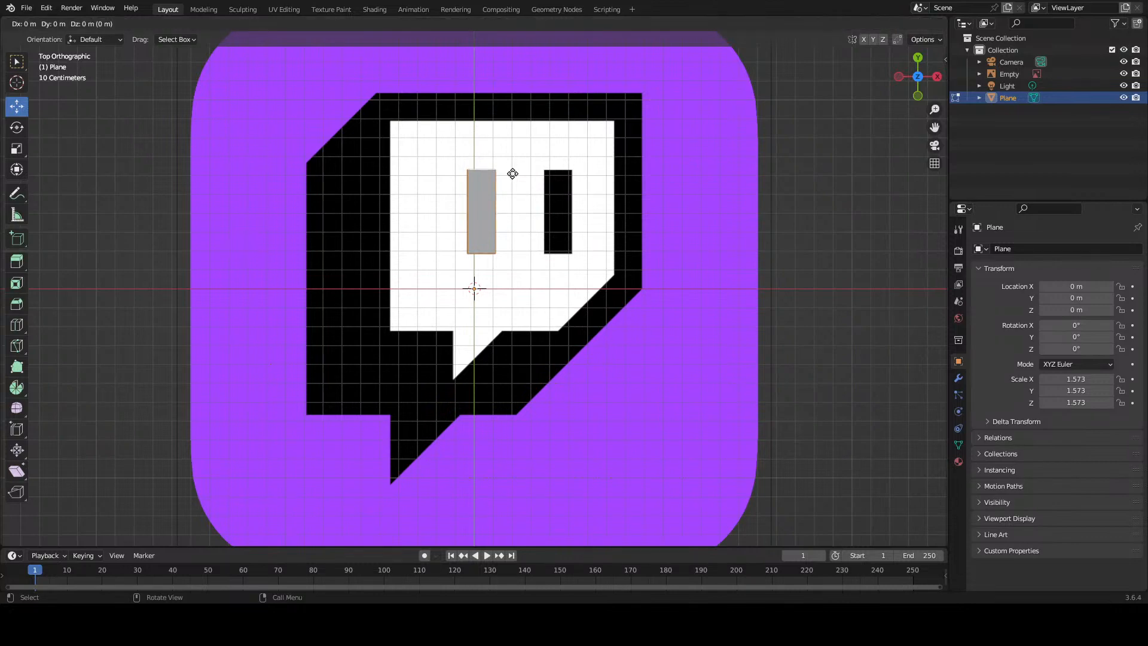
key(shift+d)
key(x)
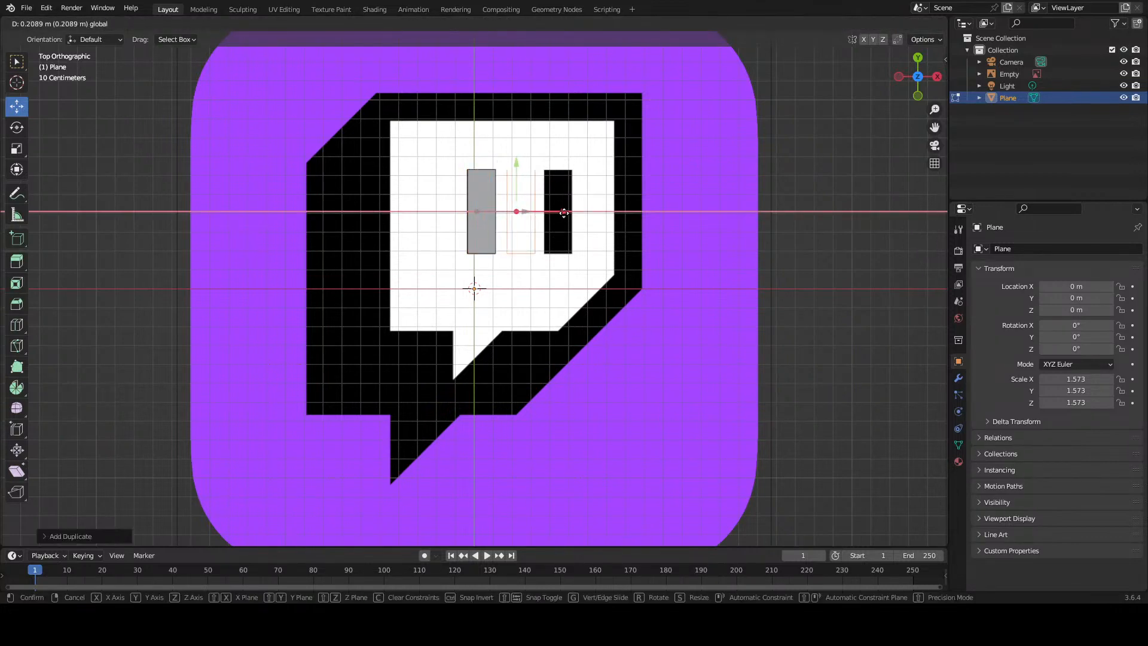
click(588, 215)
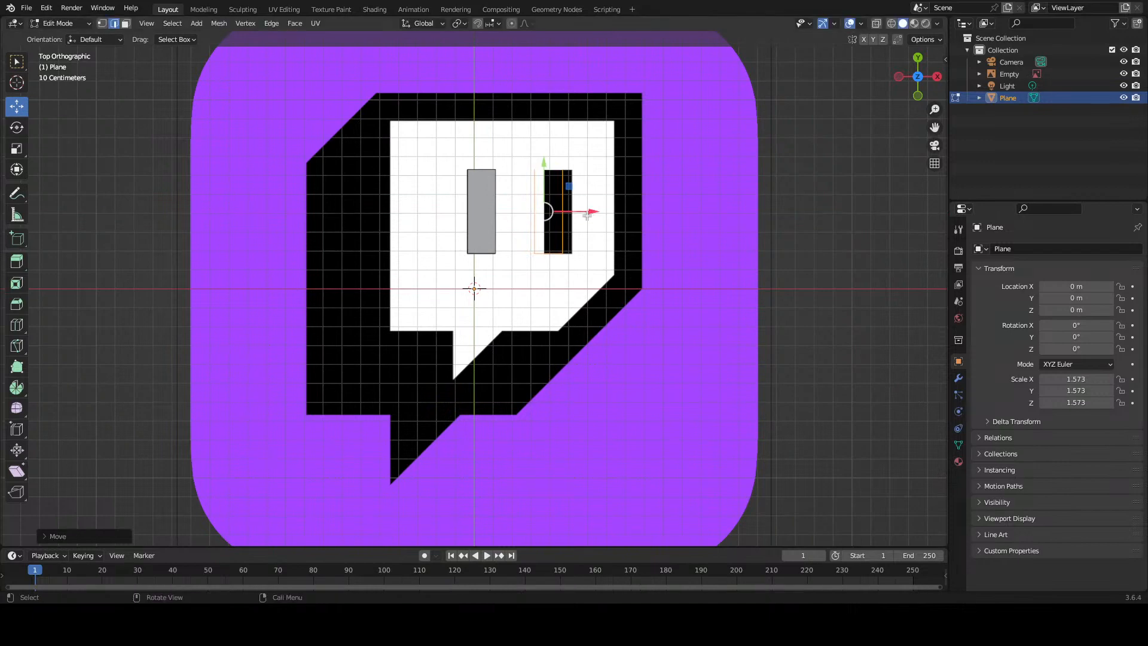
key(alt+z)
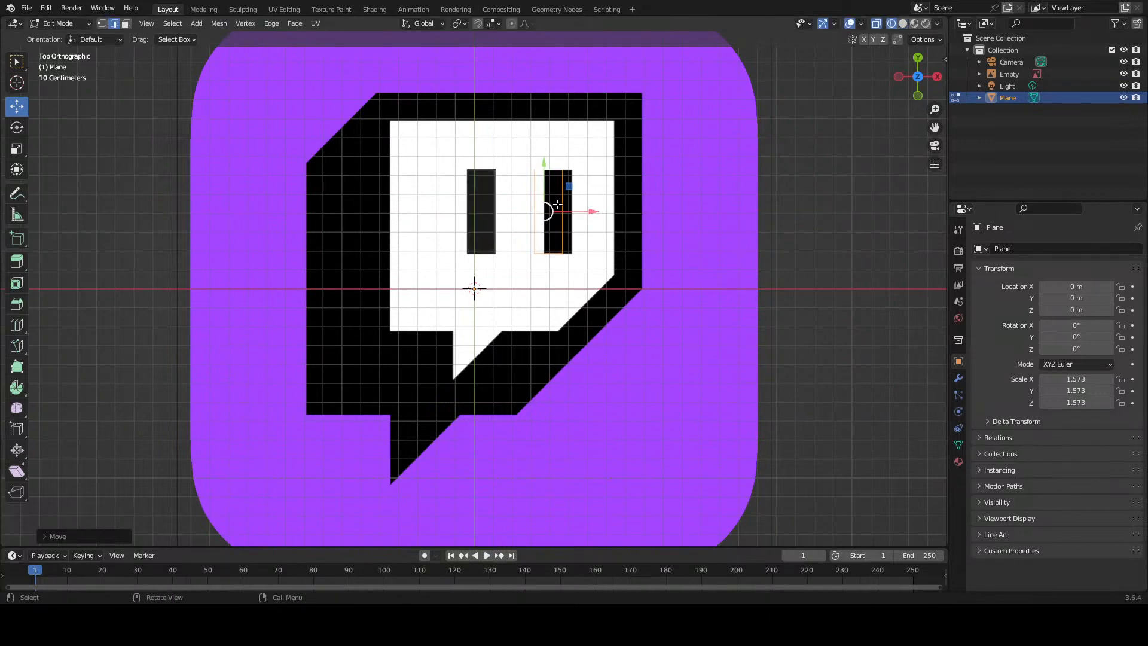
key(ctrl+z)
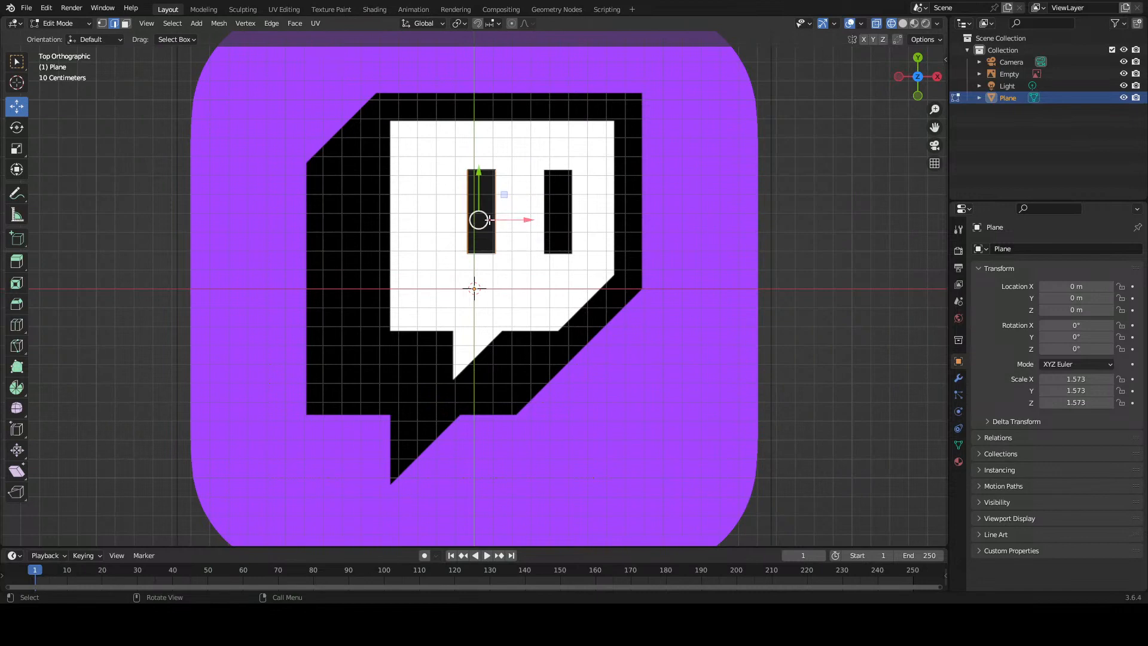
key(z)
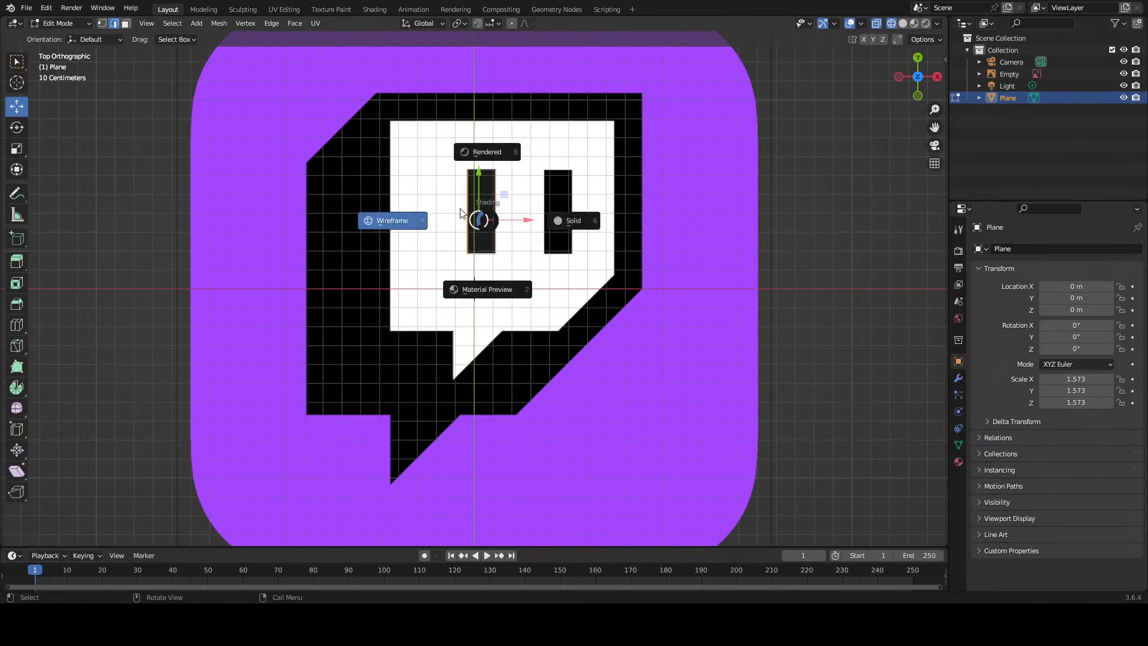
click(573, 230)
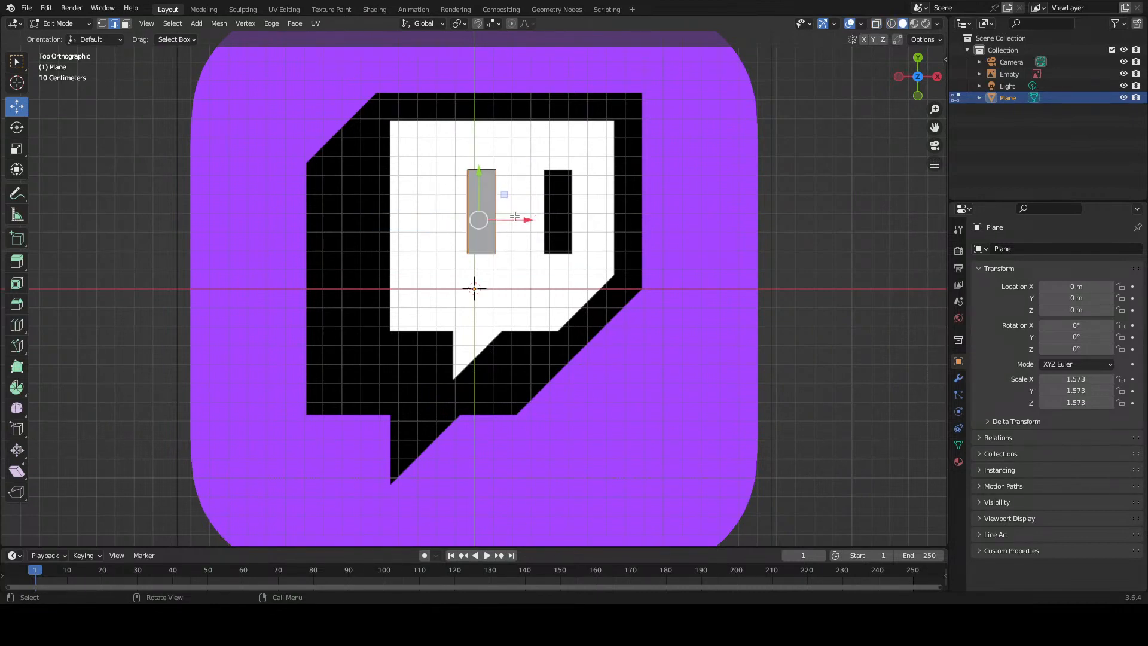
Step: In face select mode, duplicate the left eye's face along X onto the right eye and clear the selection
click(125, 23)
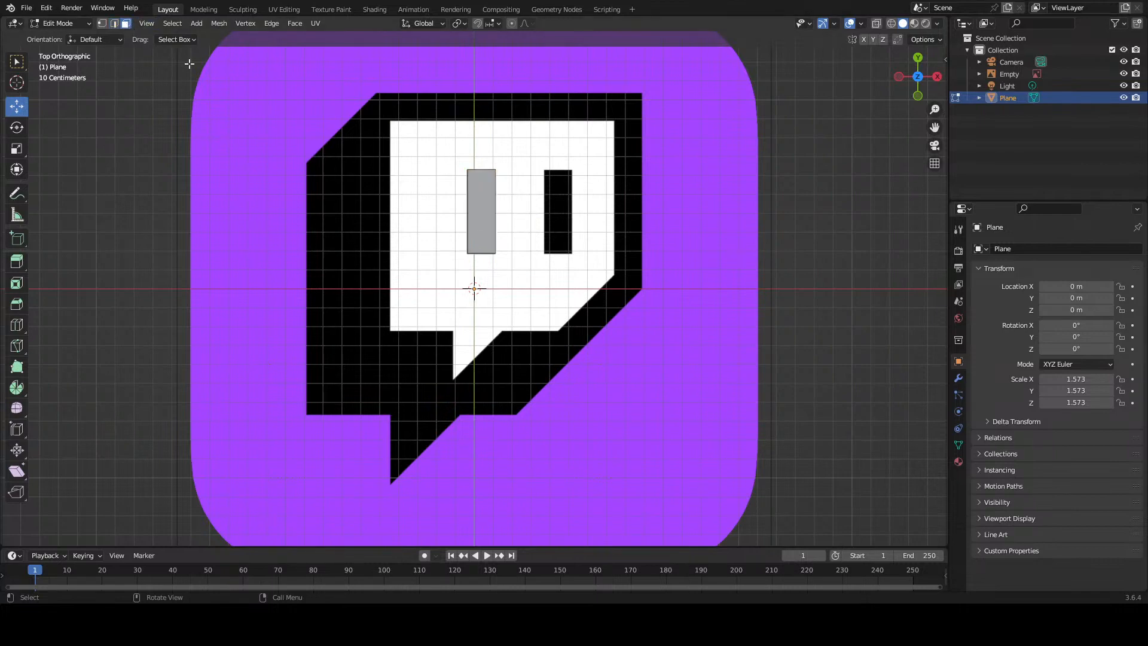
click(484, 206)
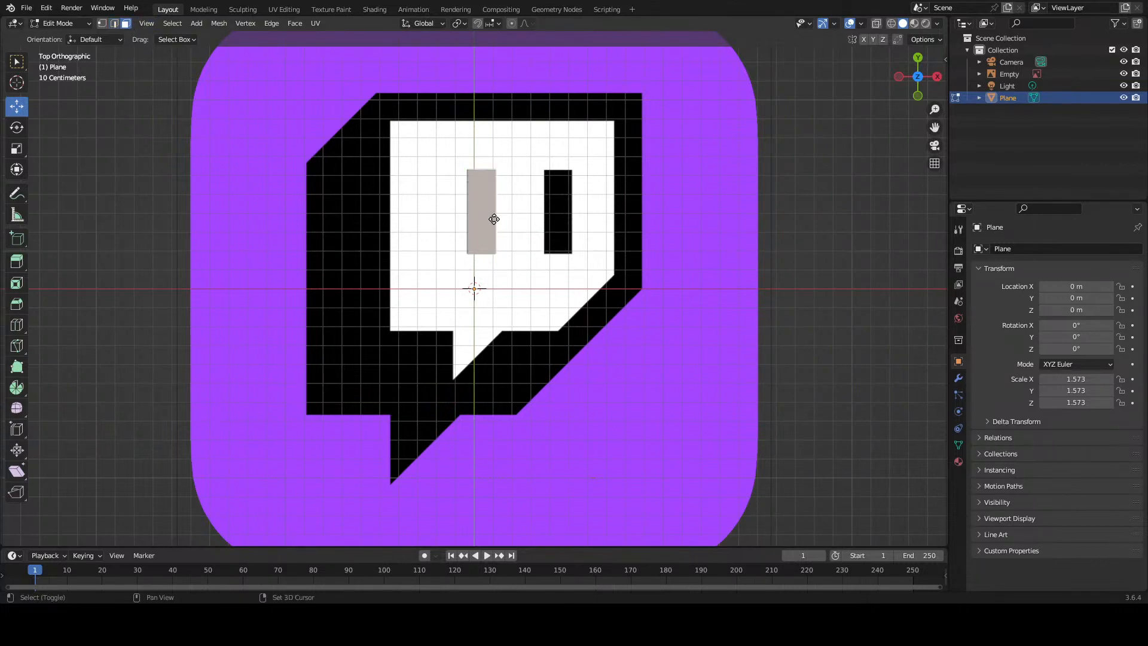
key(shift+d)
key(x)
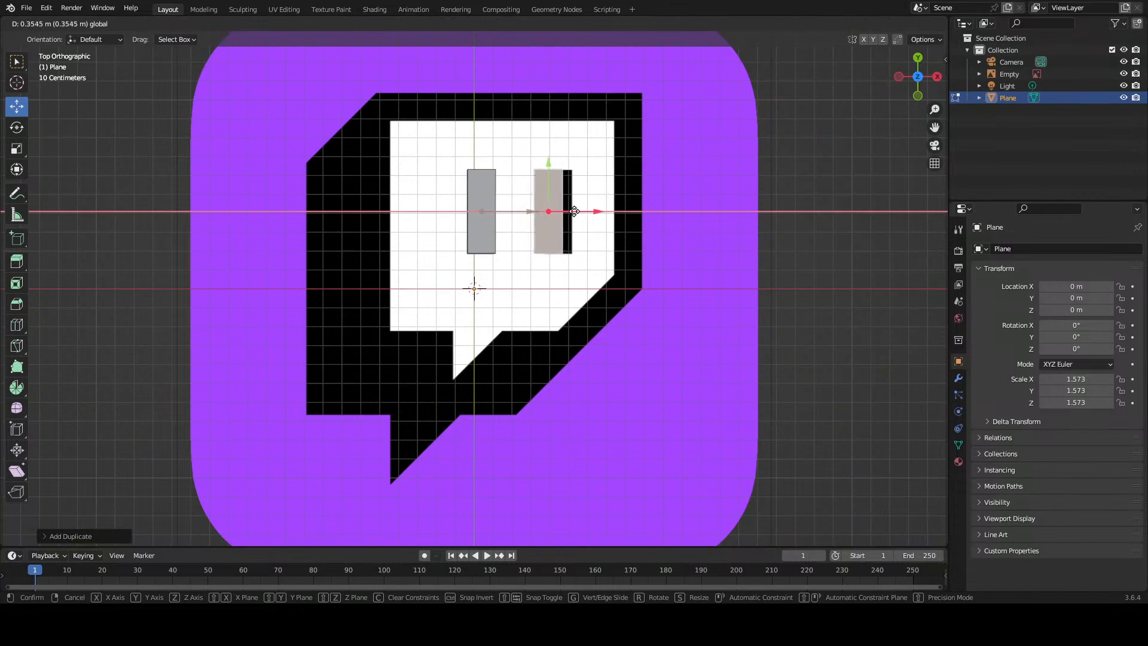
click(584, 211)
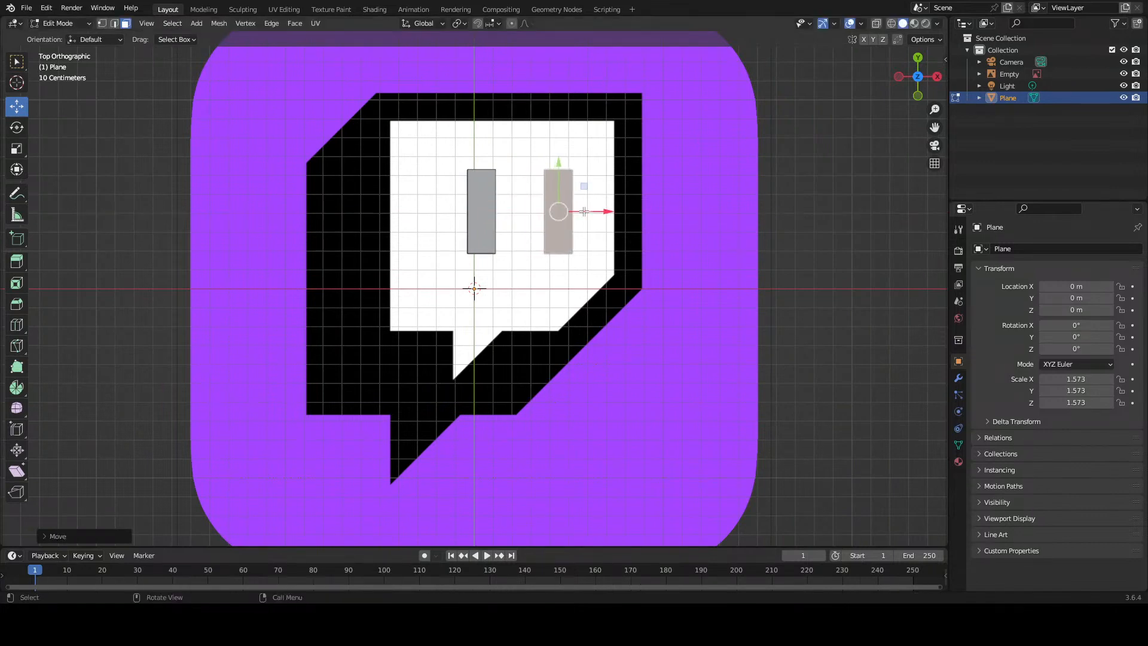
shift+click(503, 215)
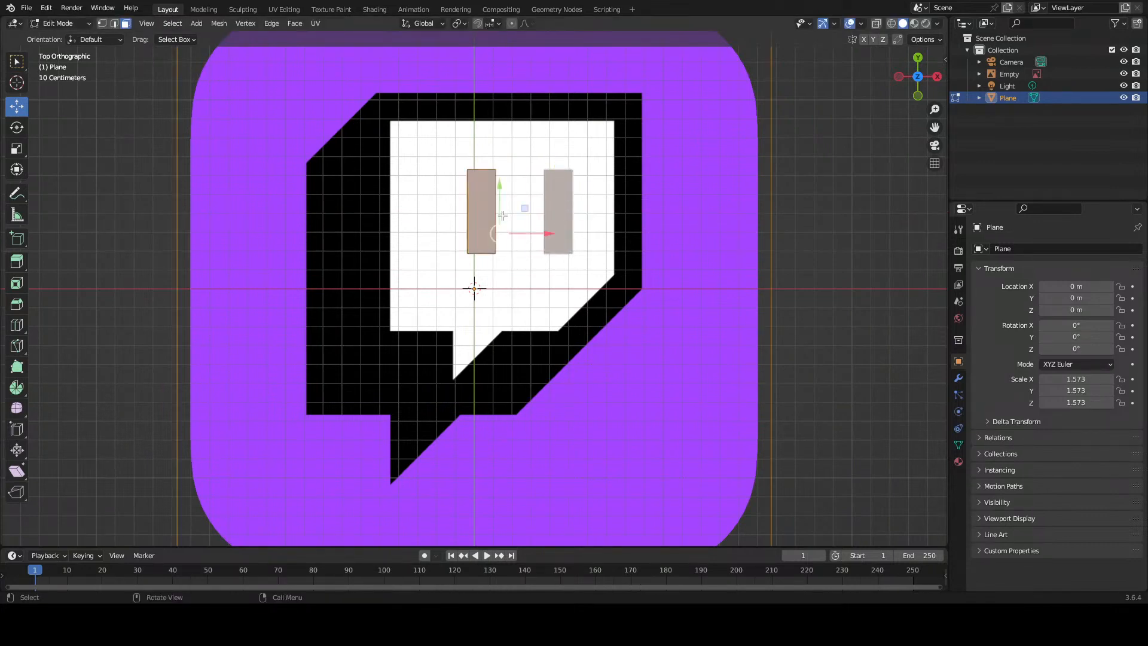
key(alt+a)
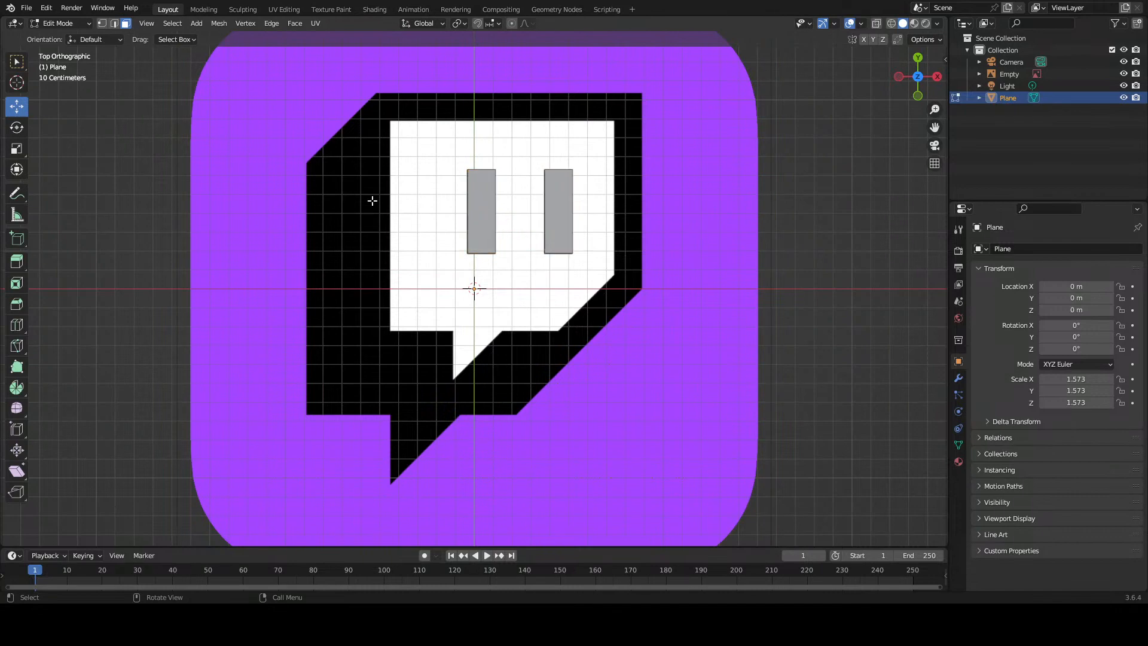
Step: Try to cut the left side and tail of the logo's white face shape with the Knife tool
key(k)
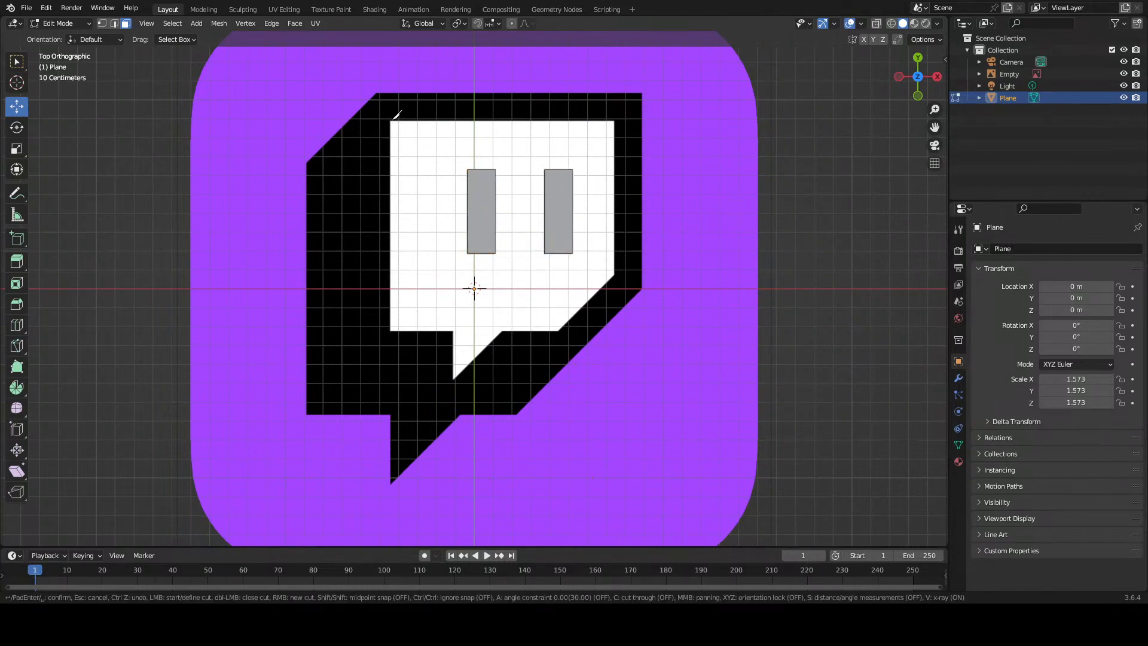
click(391, 121)
click(392, 330)
click(453, 330)
click(454, 377)
key(Return)
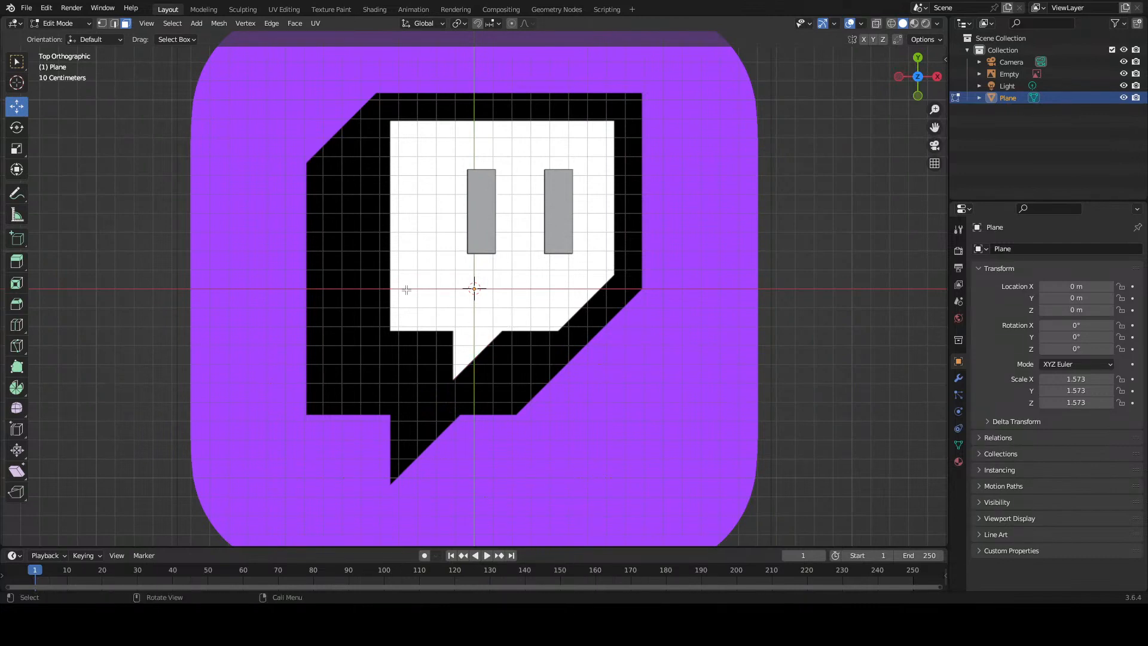
Step: Undo the eye duplicate and the diagonal edge deletions, back to the whole plane with only the left eye cut
scroll(426, 193, down, 4)
key(ctrl+z)
key(ctrl+z)
key(ctrl+z)
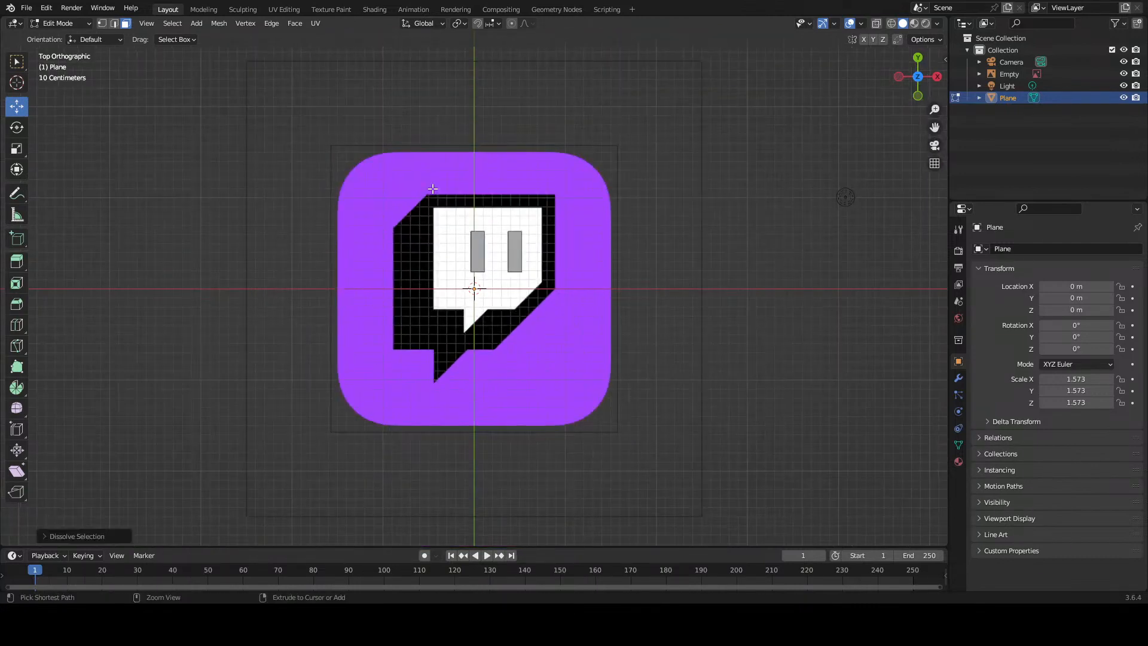
key(ctrl+z)
key(ctrl+z)
key(ctrl+z)
key(ctrl+z)
key(ctrl+z)
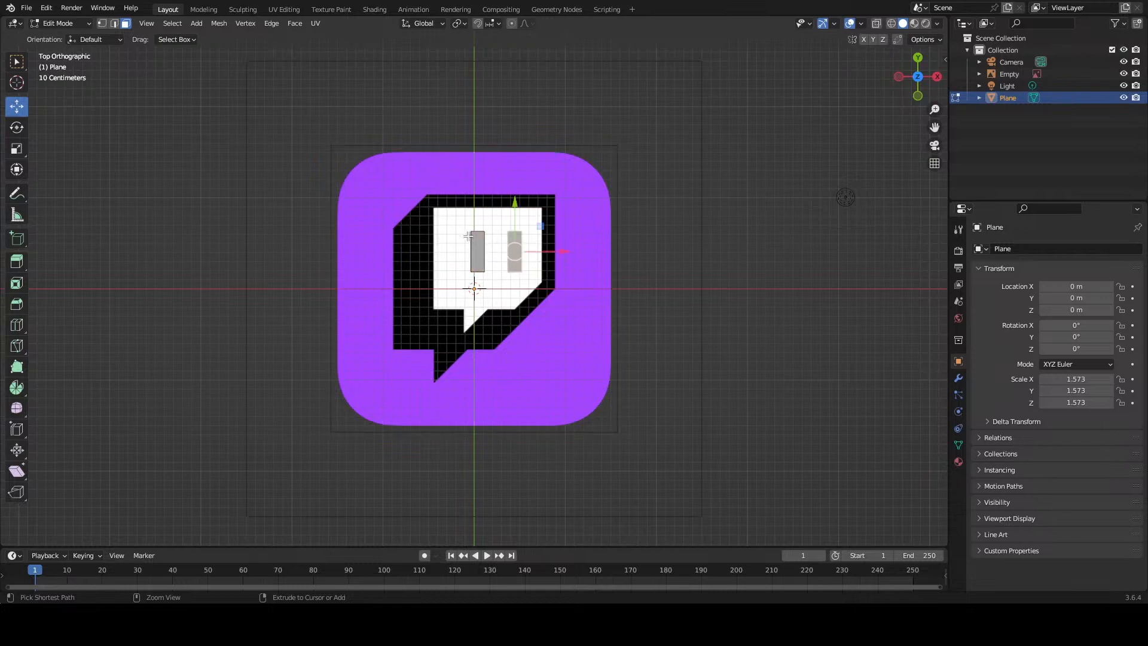
key(ctrl+z)
key(ctrl+z)
key(ctrl+z)
key(ctrl+z)
key(ctrl+z)
key(ctrl+z)
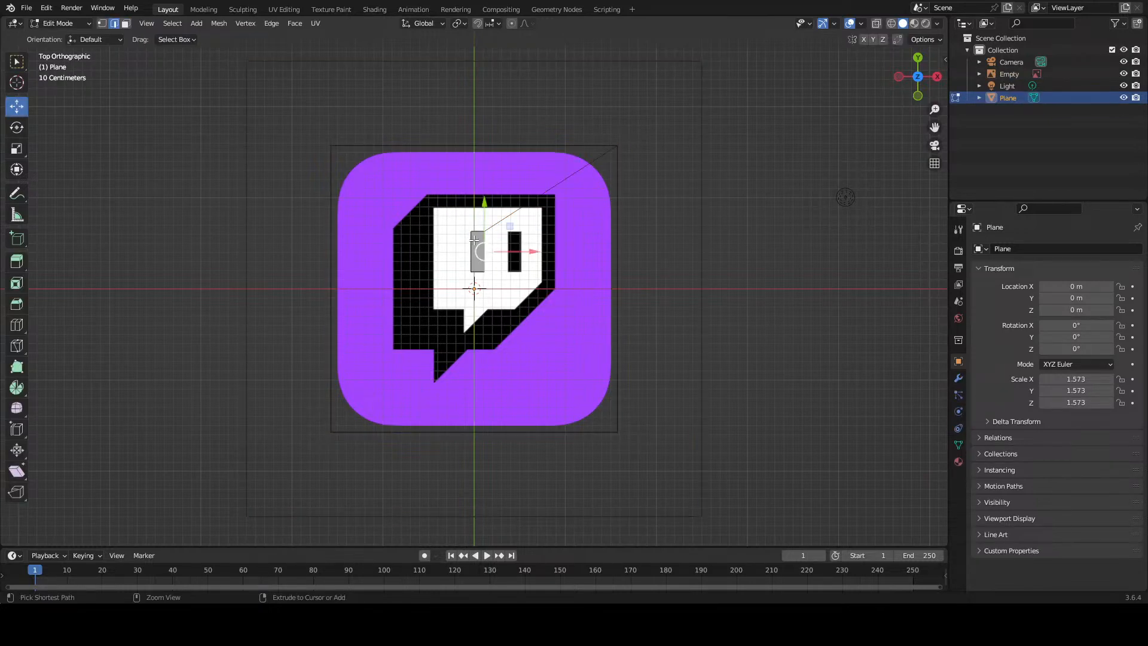
key(ctrl+z)
key(ctrl+z)
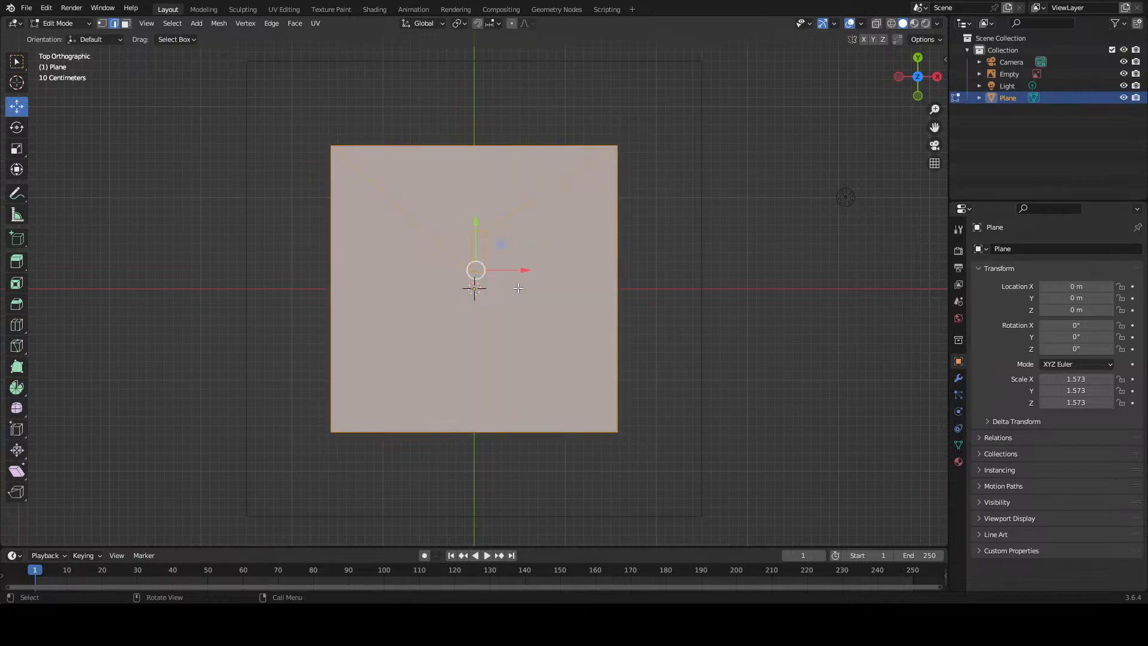
Step: Switch to Wireframe shading and cut the left side of the right eye from its top corner to its bottom corner with the Knife tool
key(z)
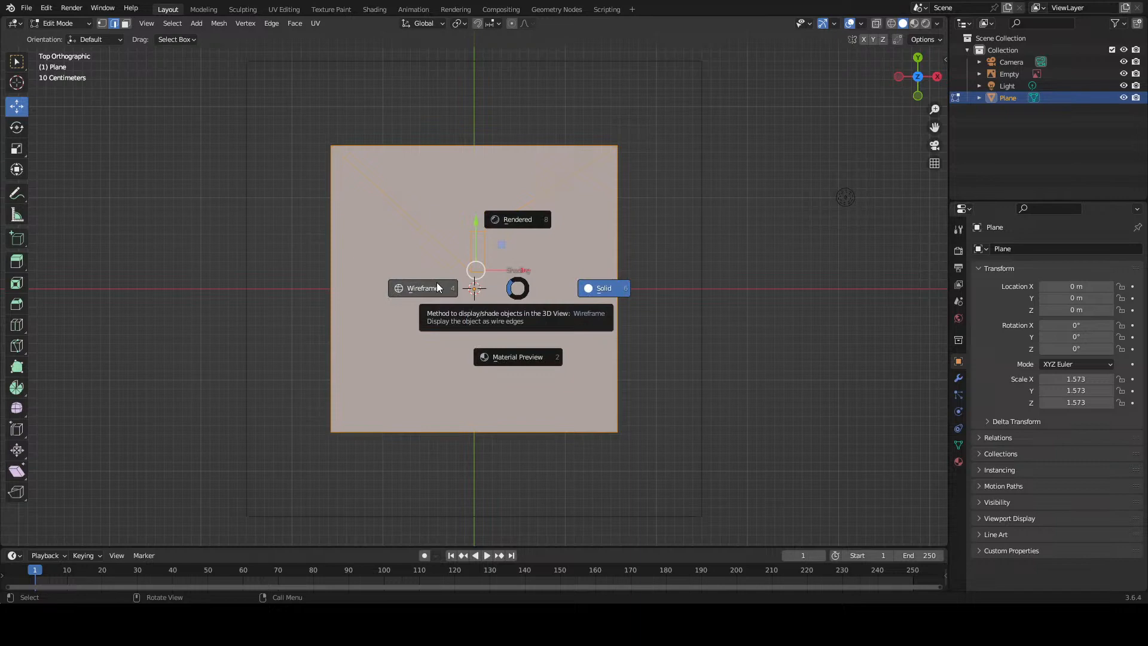
click(437, 288)
scroll(447, 279, up, 3)
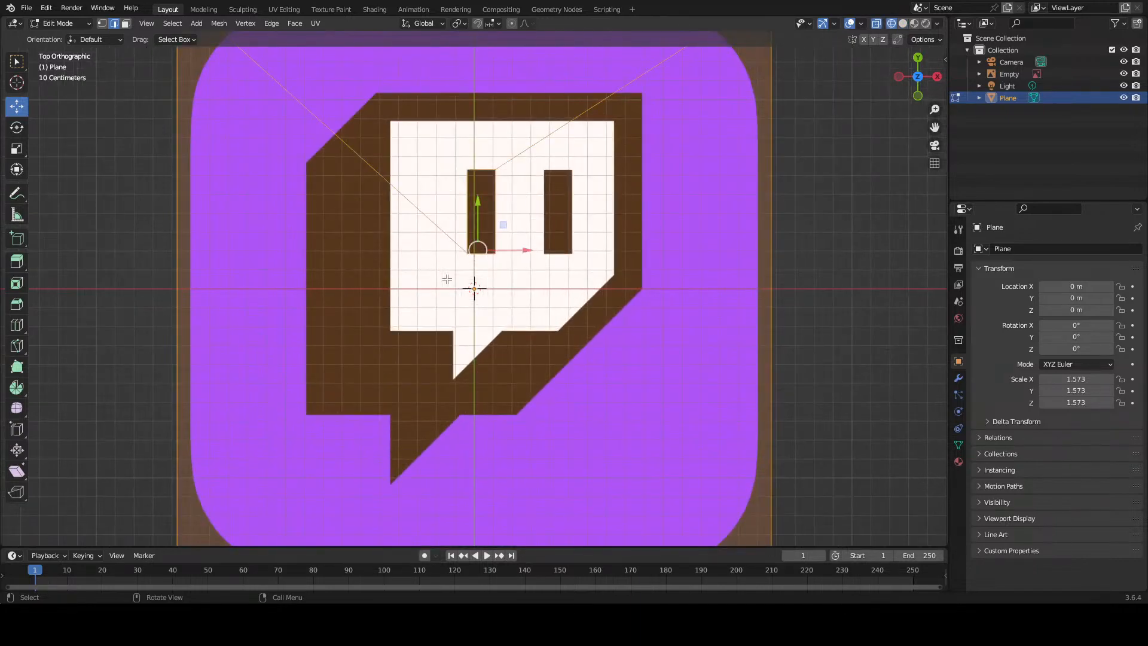
key(k)
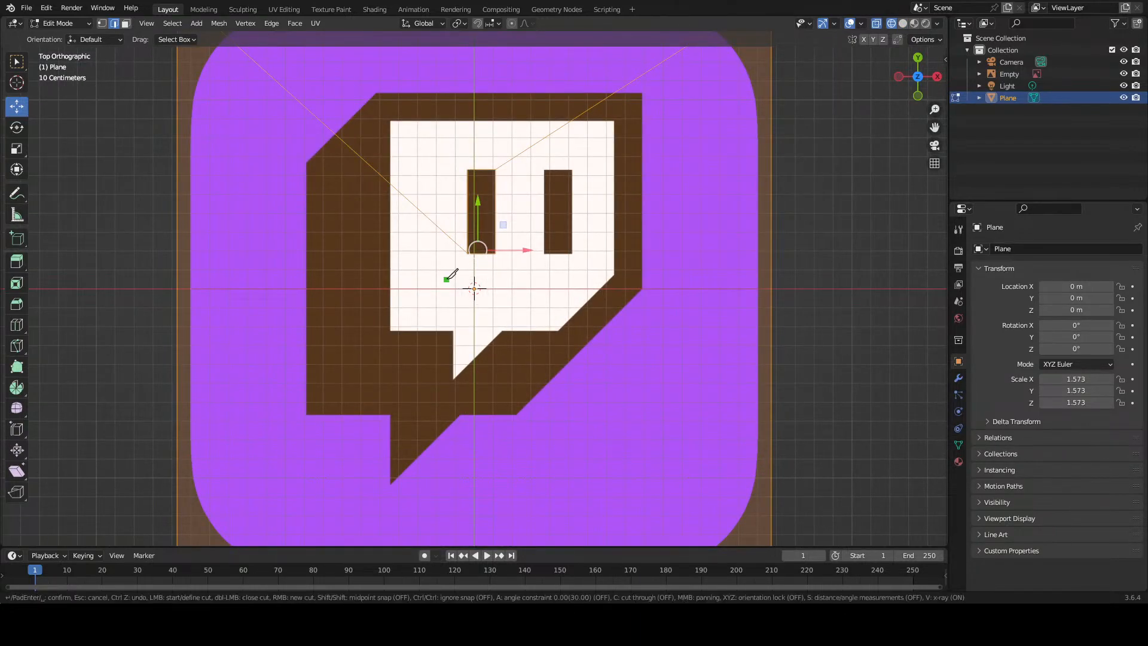
click(468, 254)
scroll(583, 209, up, 1)
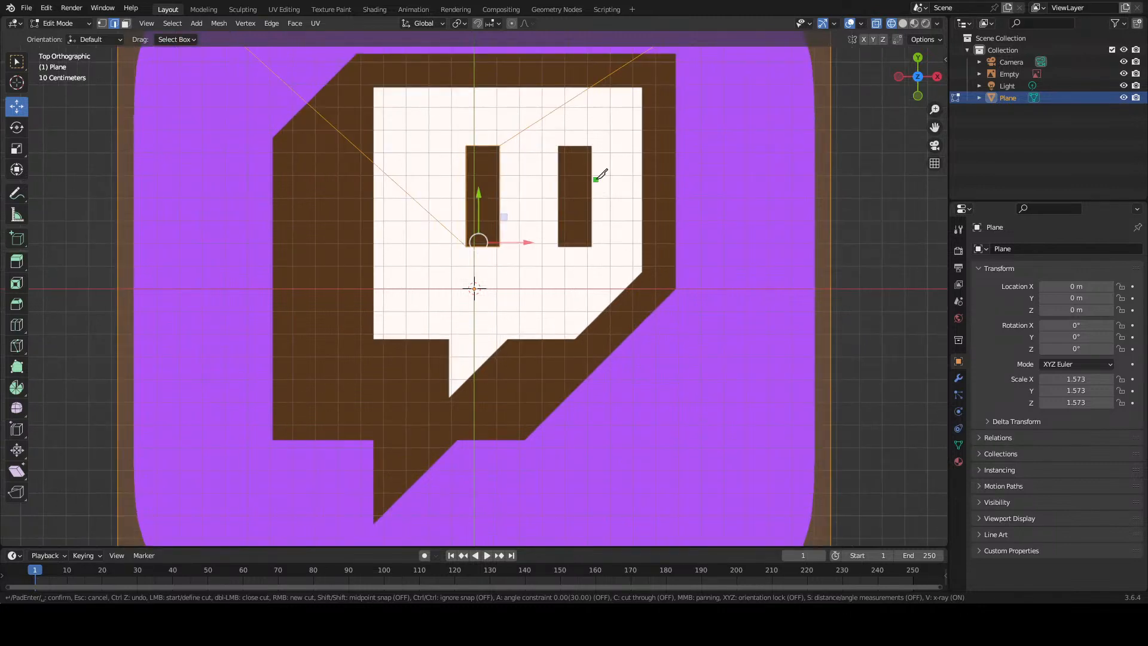
scroll(597, 177, up, 1)
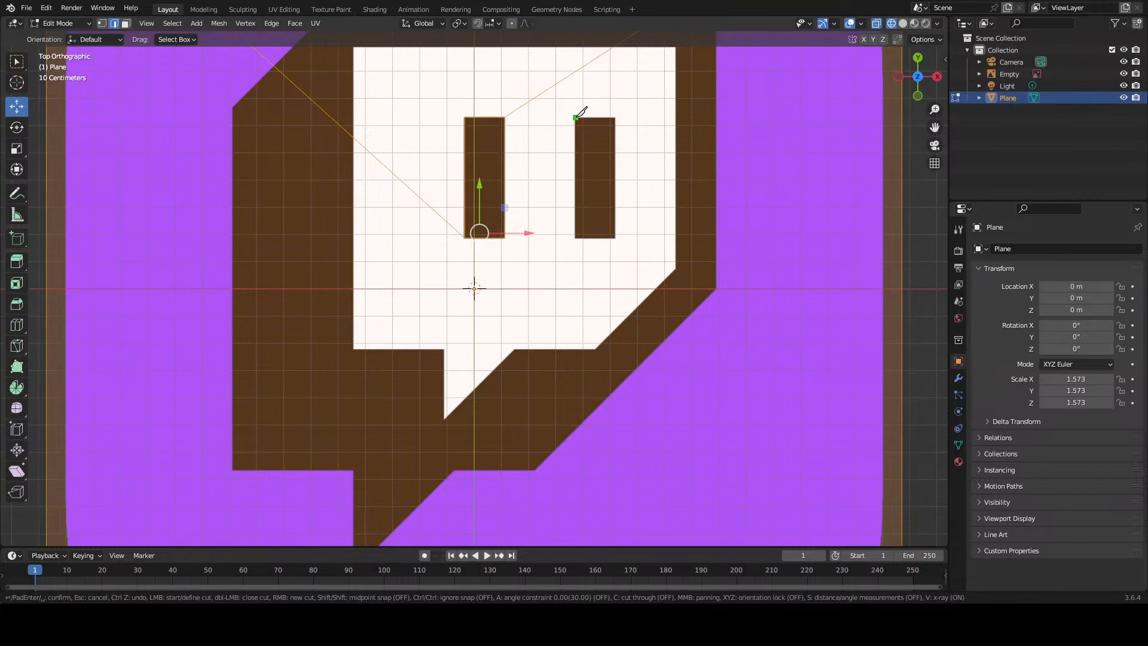
click(575, 118)
scroll(580, 232, up, 3)
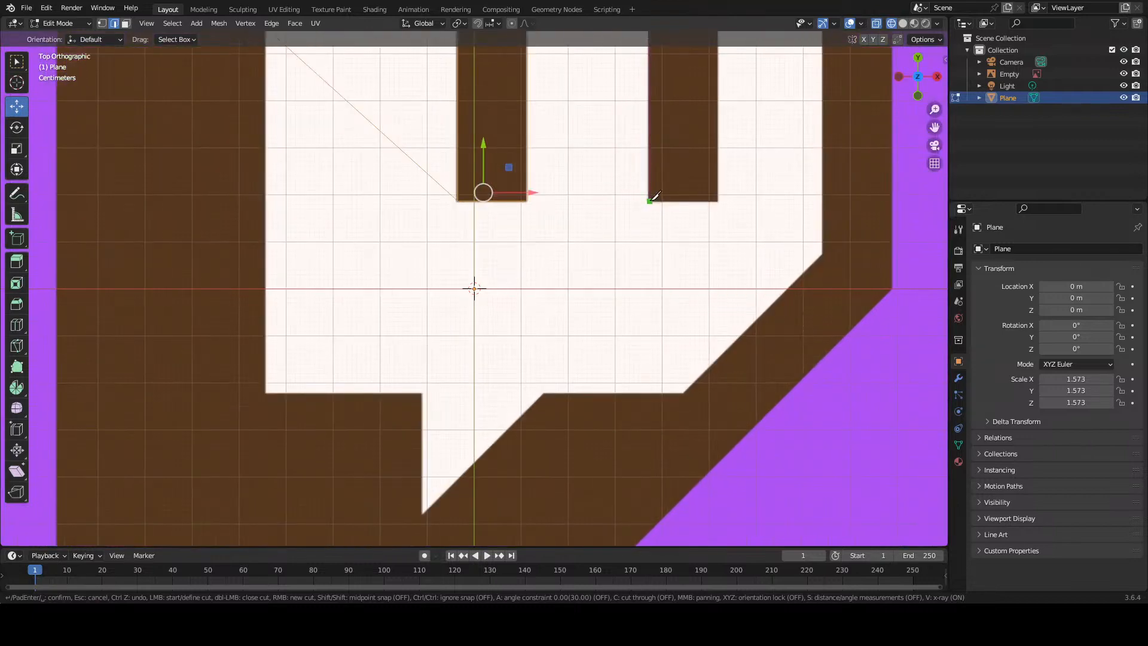
scroll(656, 196, up, 2)
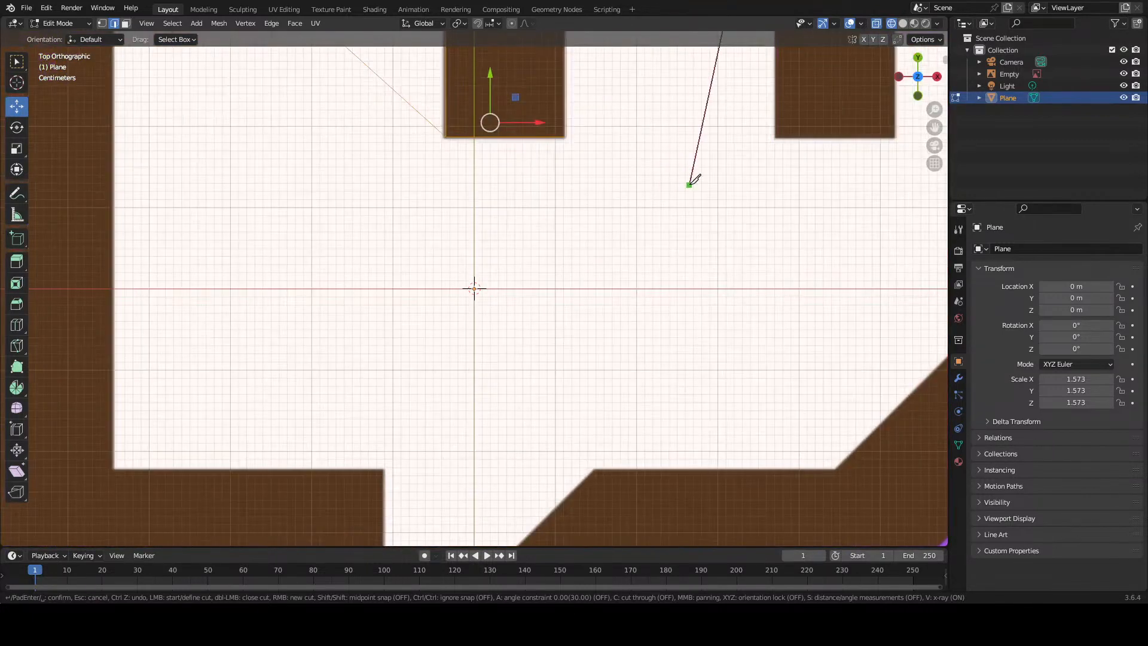
middle_drag(695, 180, 375, 321)
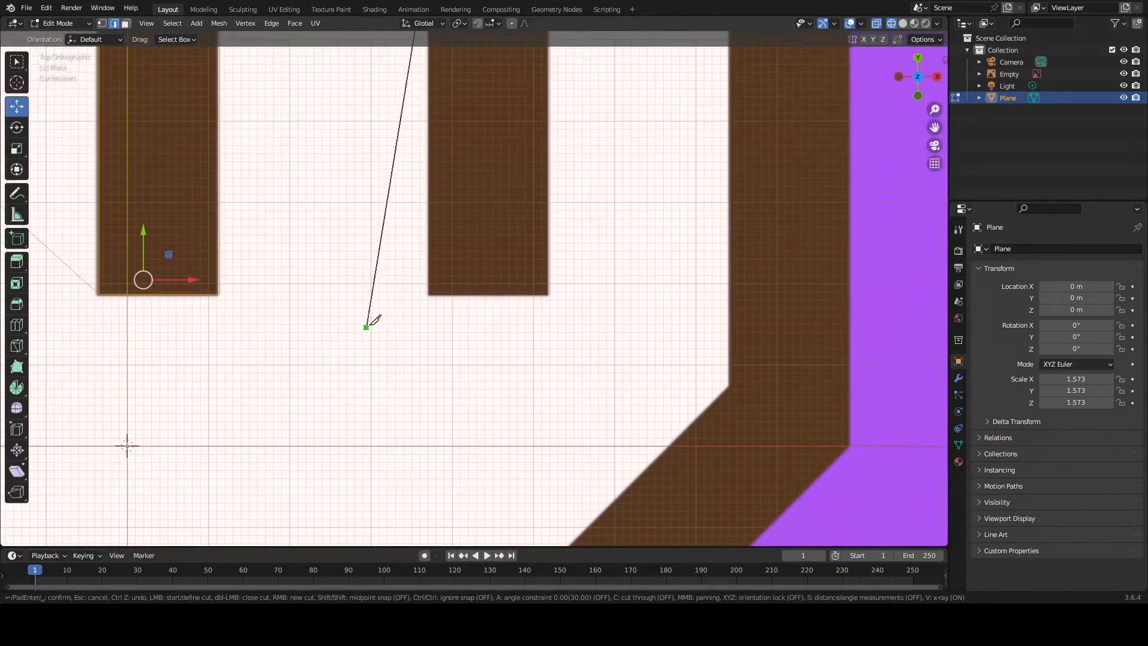
click(431, 292)
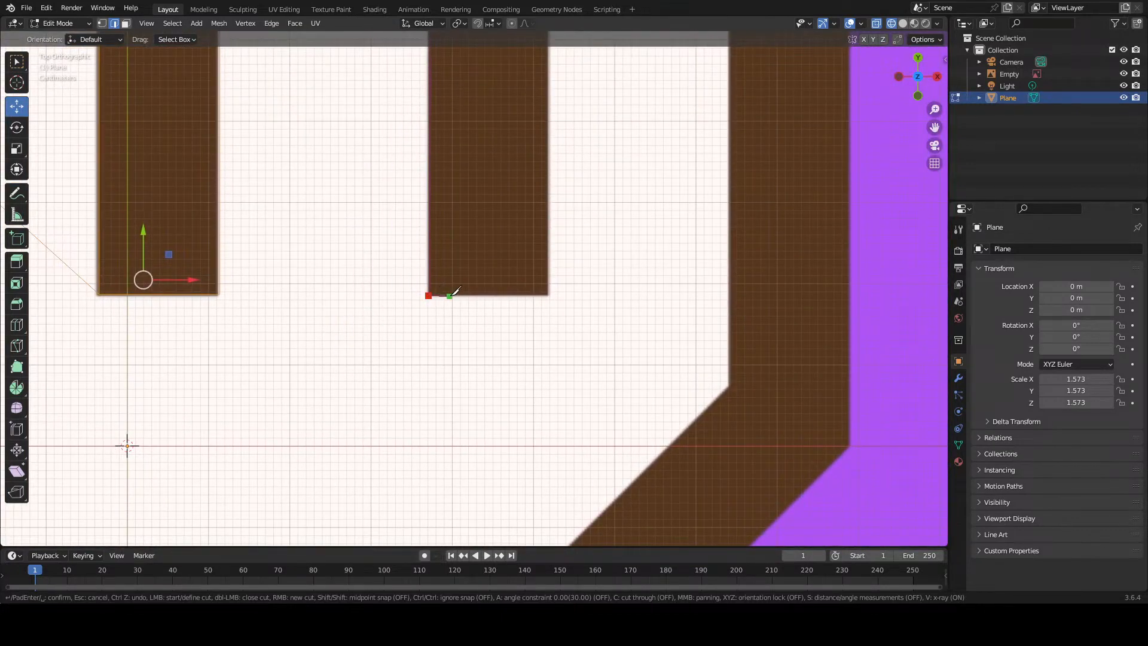
Step: Cut the bottom, right and top sides of the right eye to close its rectangle, and apply the knife cut
click(550, 294)
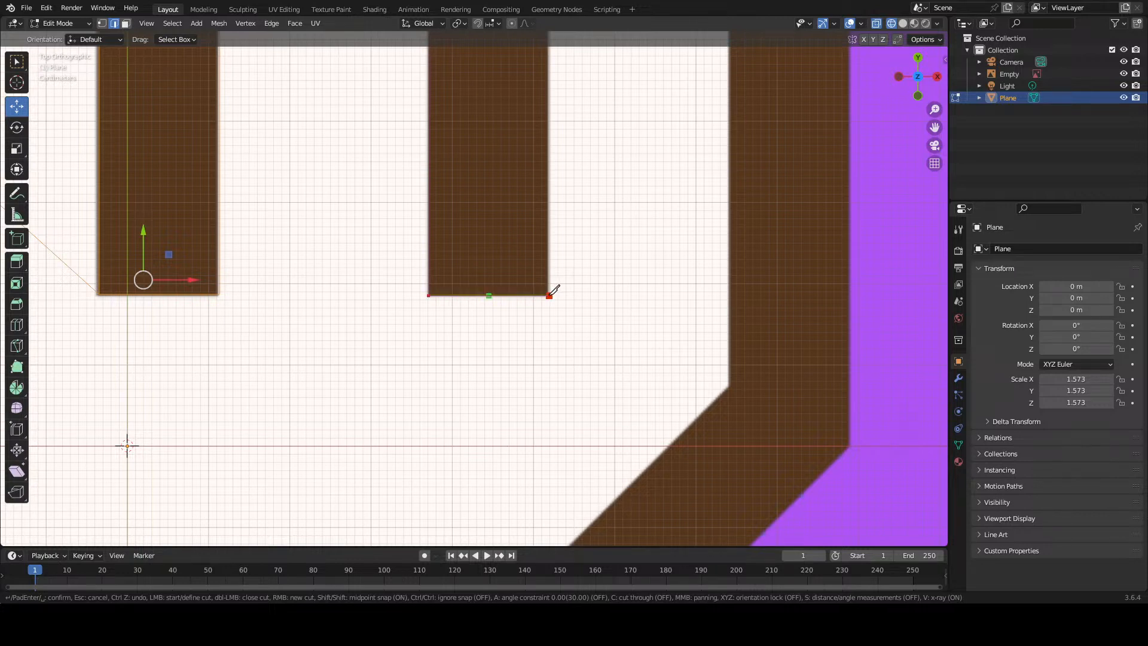
shift+middle_drag(551, 292, 549, 478)
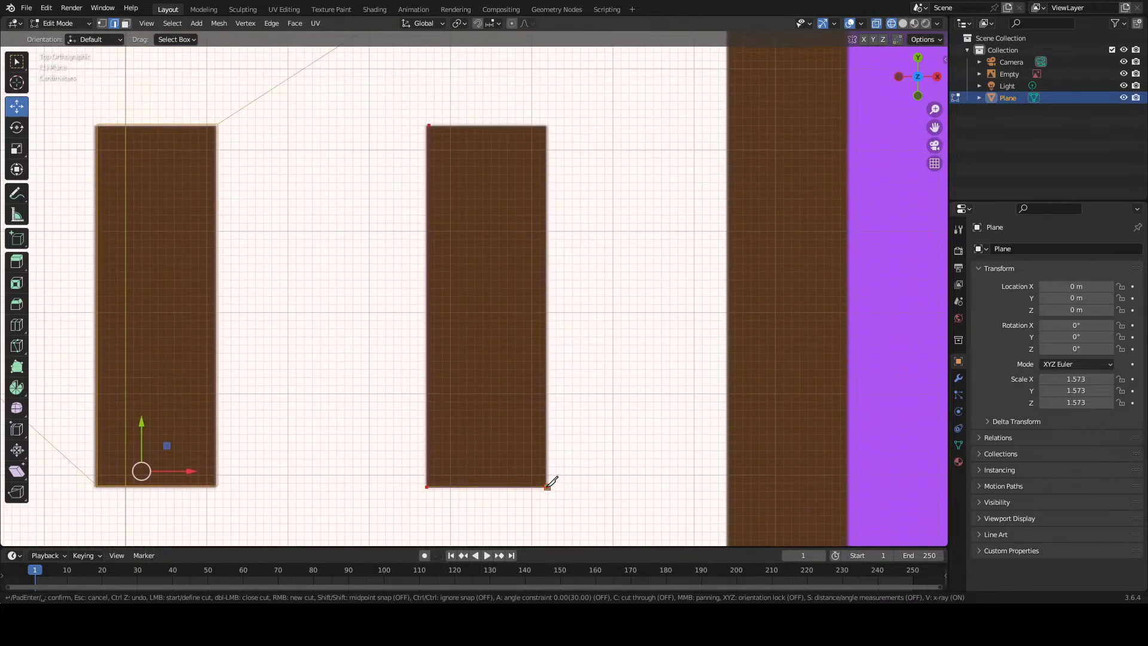
click(547, 125)
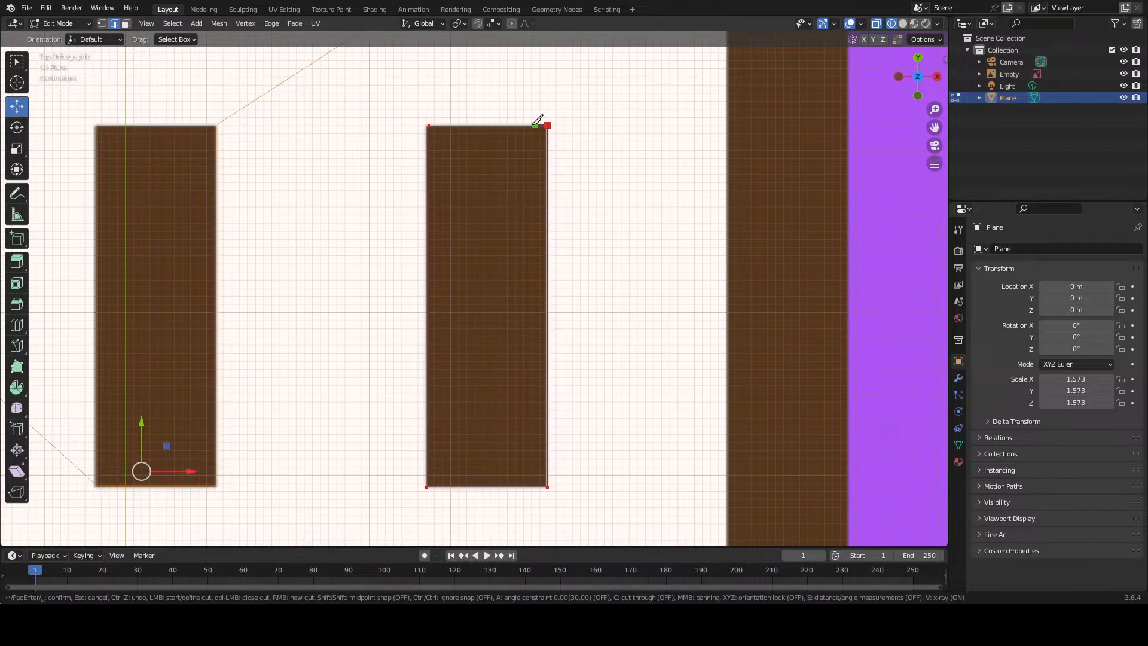
click(428, 125)
key(Return)
scroll(454, 134, down, 5)
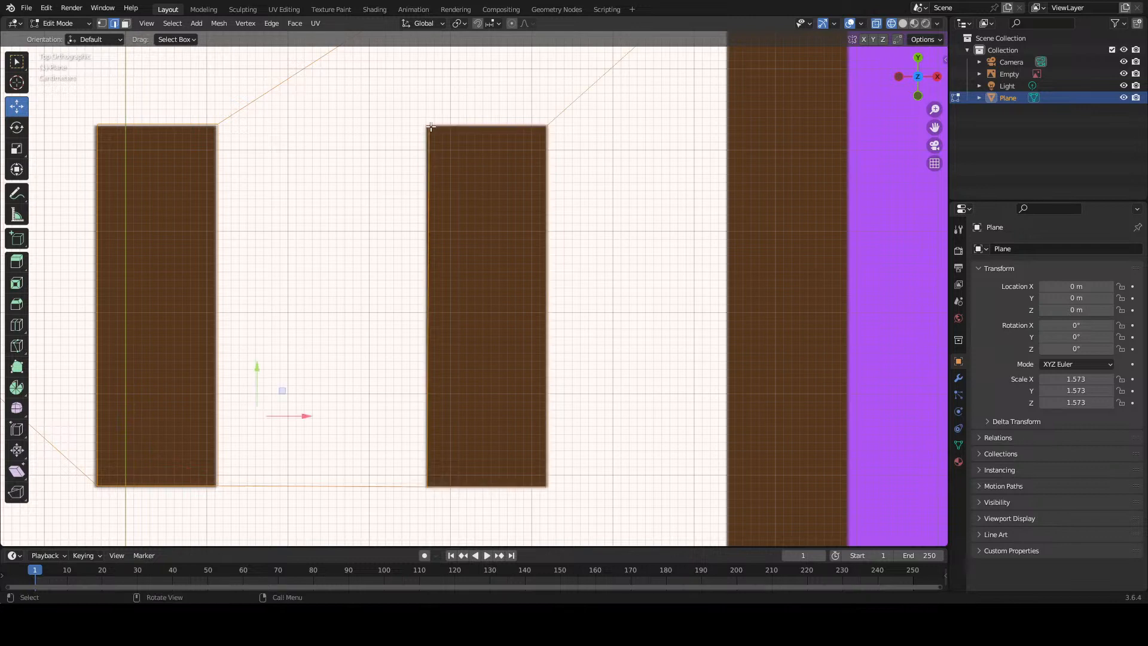
scroll(477, 146, down, 2)
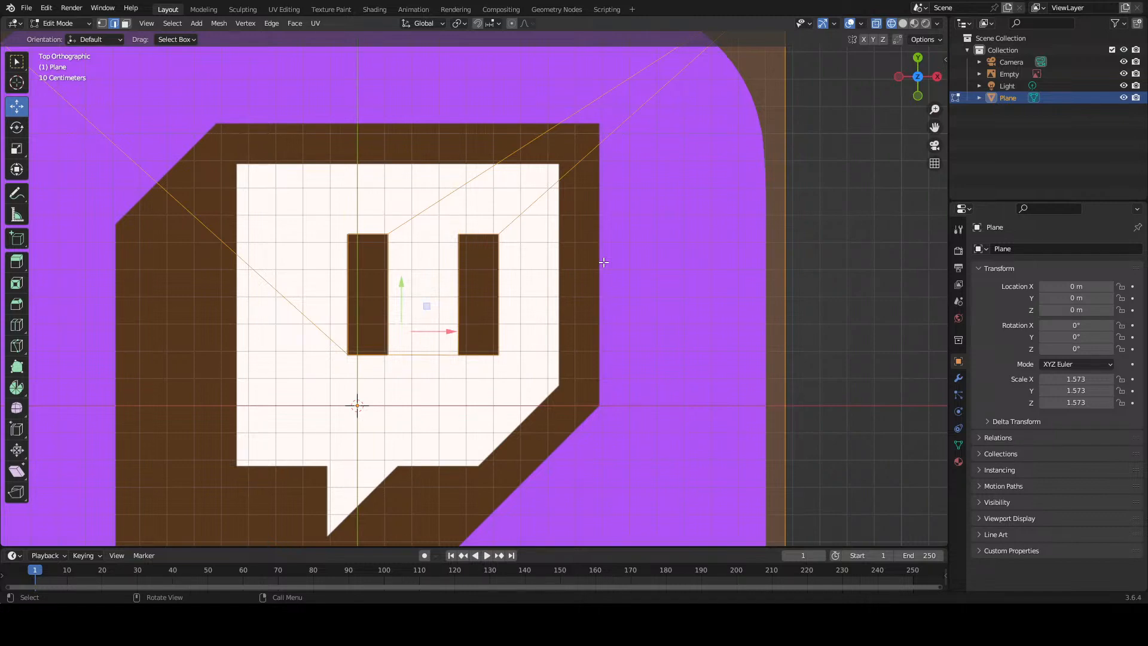
Step: Knife-cut the white face's right side from the right eye's diagonal edge down to the corner where the bevel begins
scroll(603, 262, down, 4)
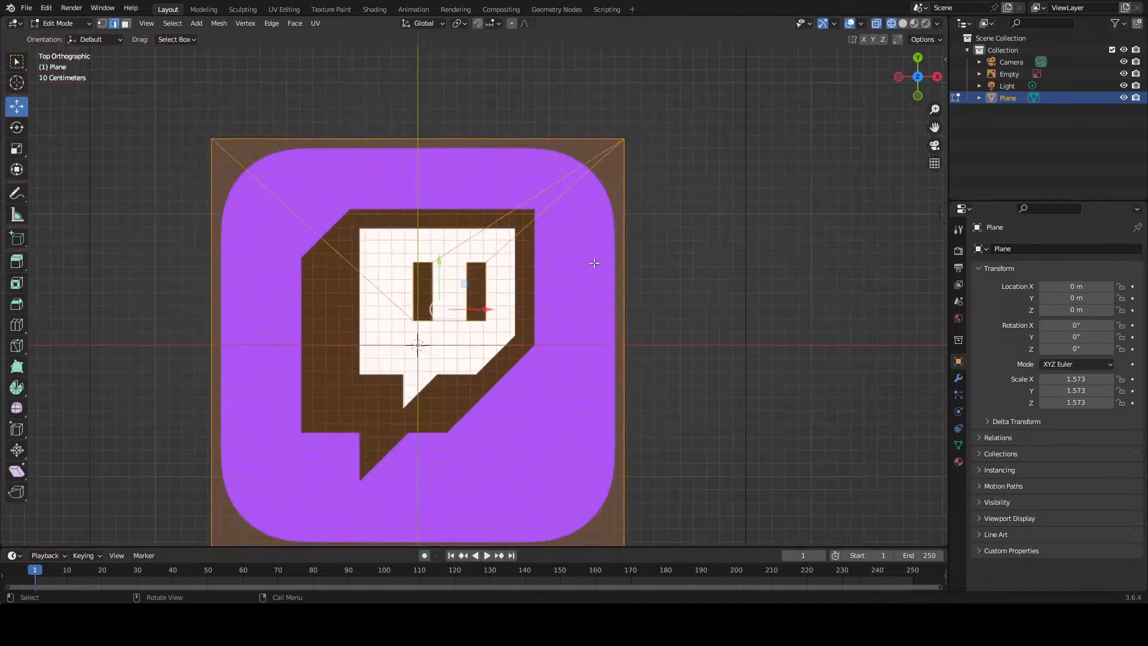
scroll(593, 262, up, 5)
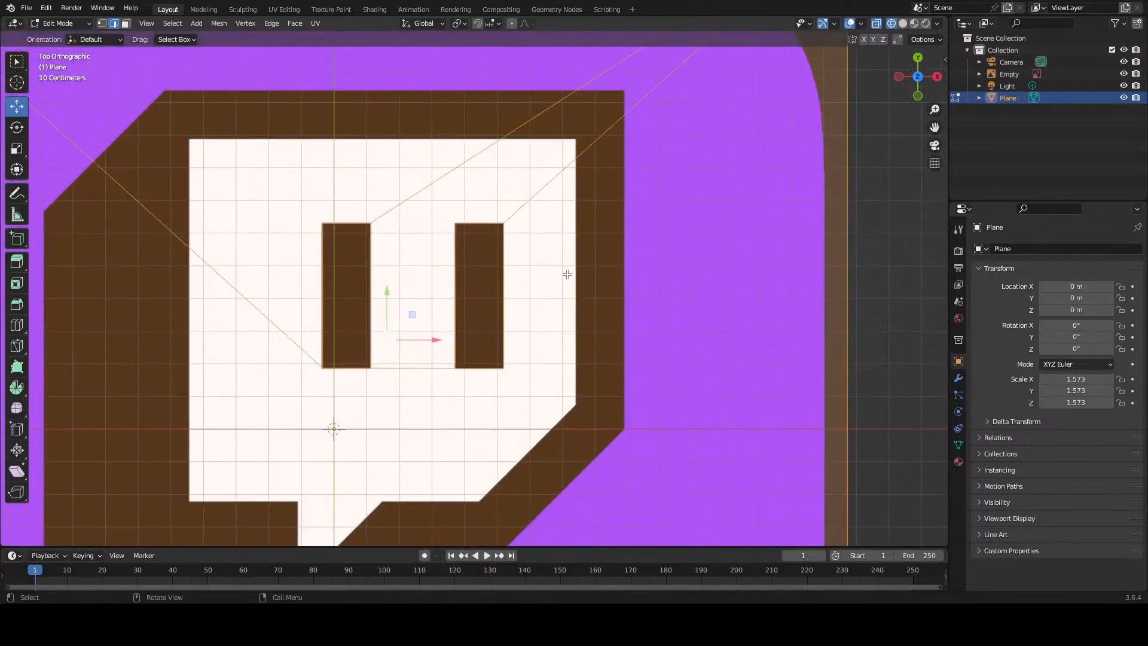
scroll(567, 273, up, 2)
key(k)
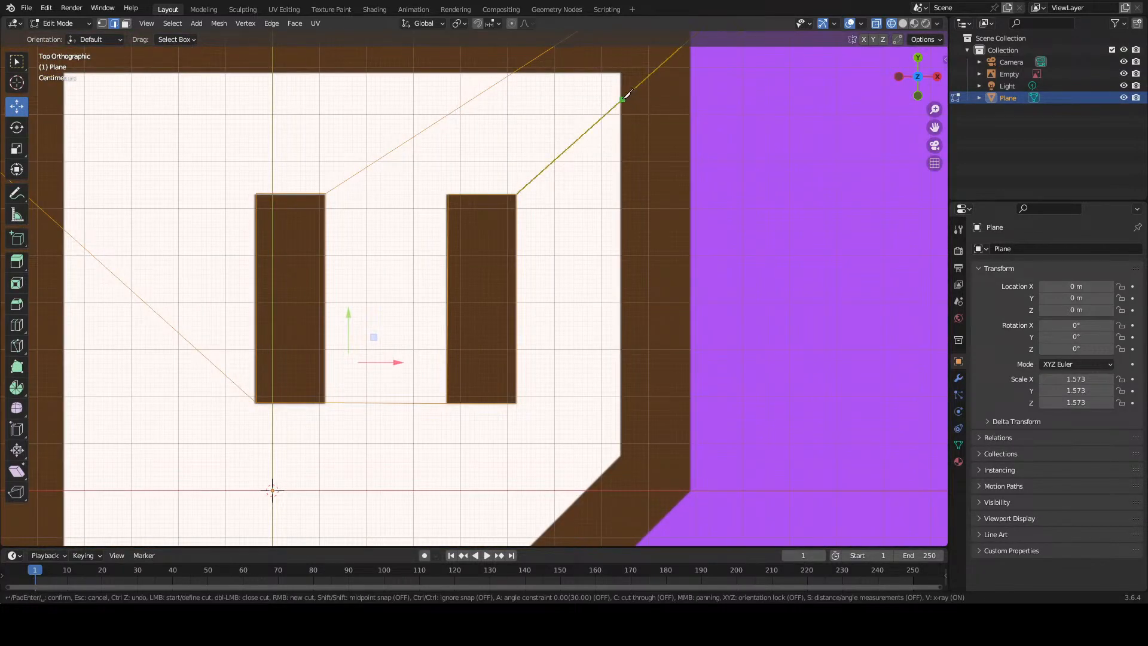
click(622, 99)
click(622, 454)
scroll(616, 430, down, 2)
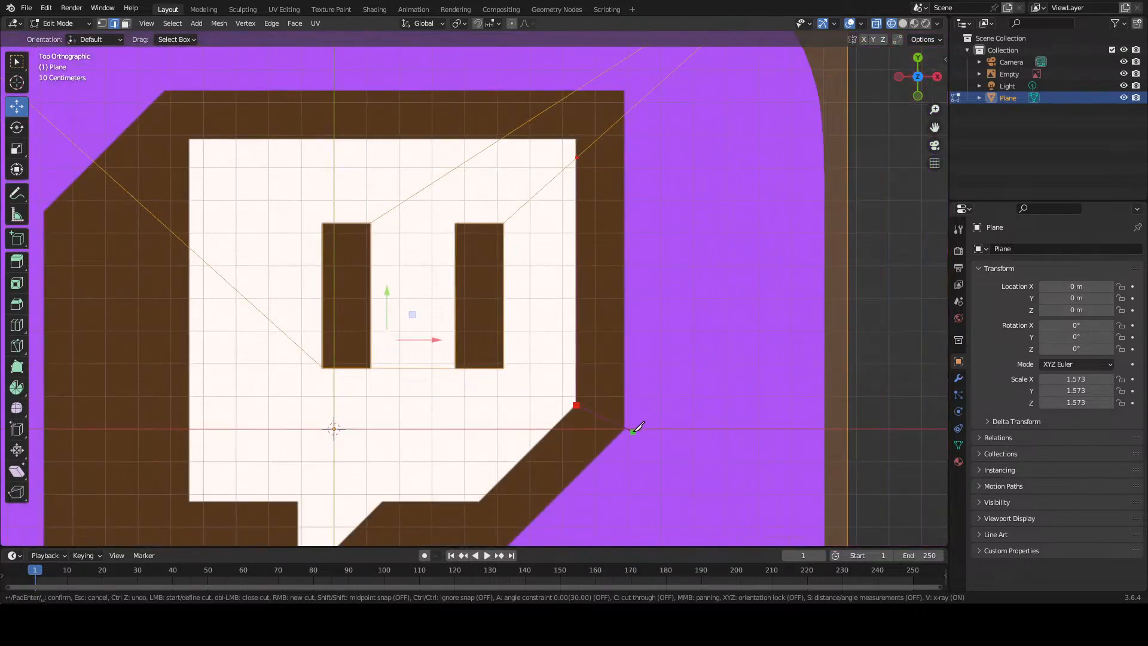
Step: Continue the cut along the white face's lower-right bevel and its bottom edge to the start of the tail
scroll(456, 523, up, 3)
scroll(500, 491, up, 1)
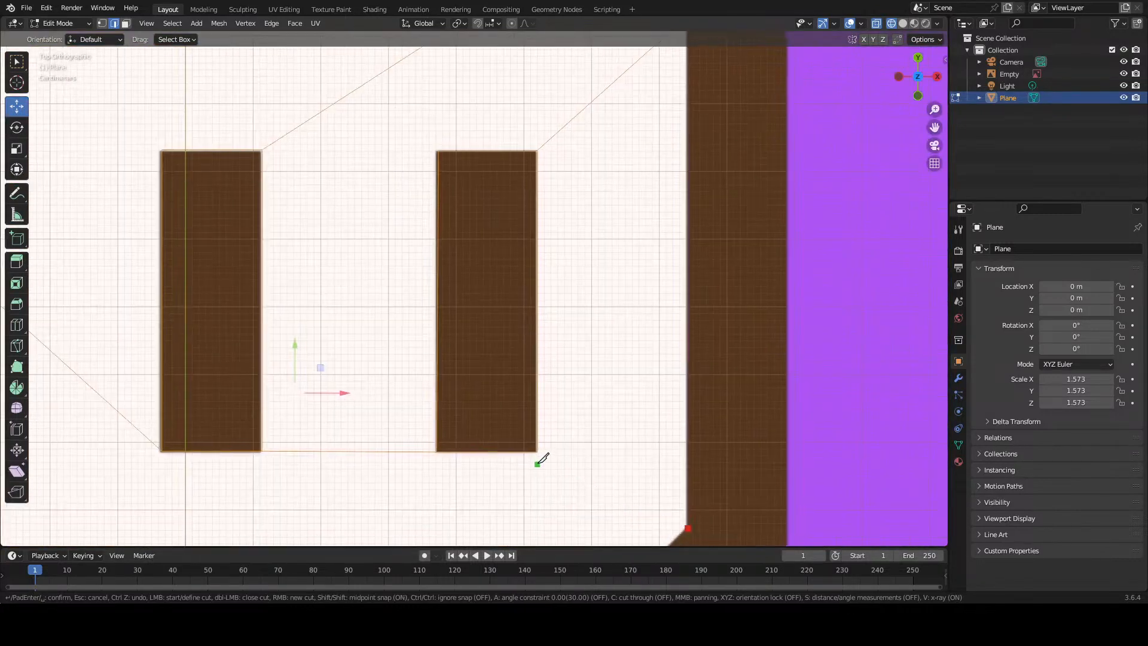
shift+middle_drag(535, 467, 625, 159)
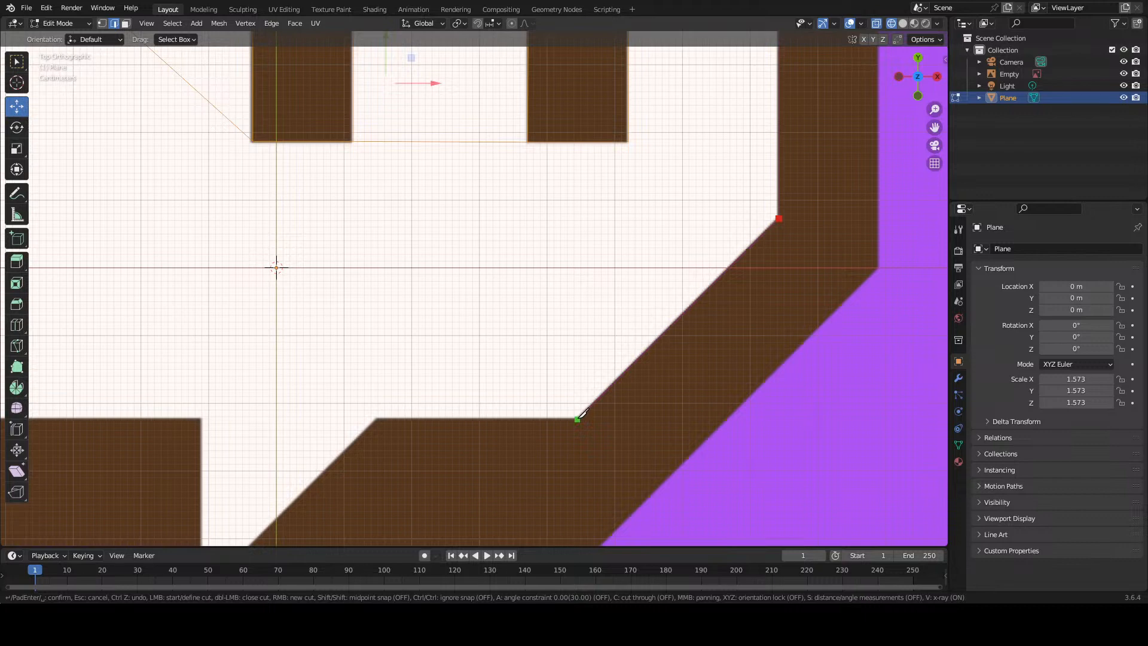
click(577, 417)
click(378, 417)
scroll(441, 405, down, 3)
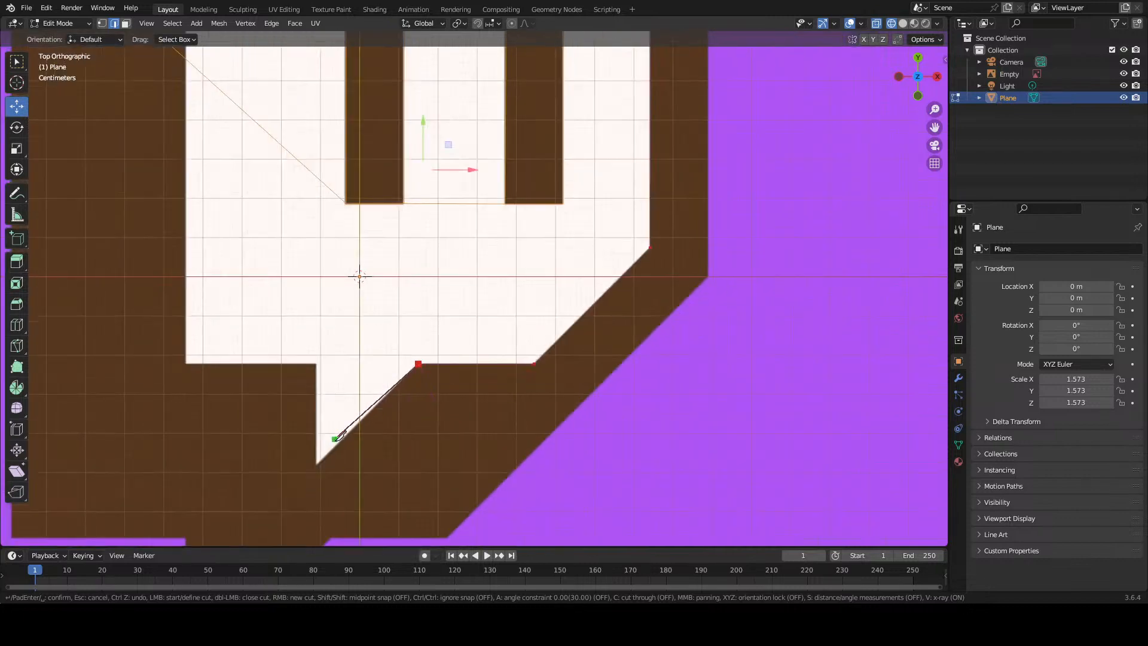
Step: Cut the white face's tail along its slanted side to the tip and up its vertical side
scroll(303, 466, up, 3)
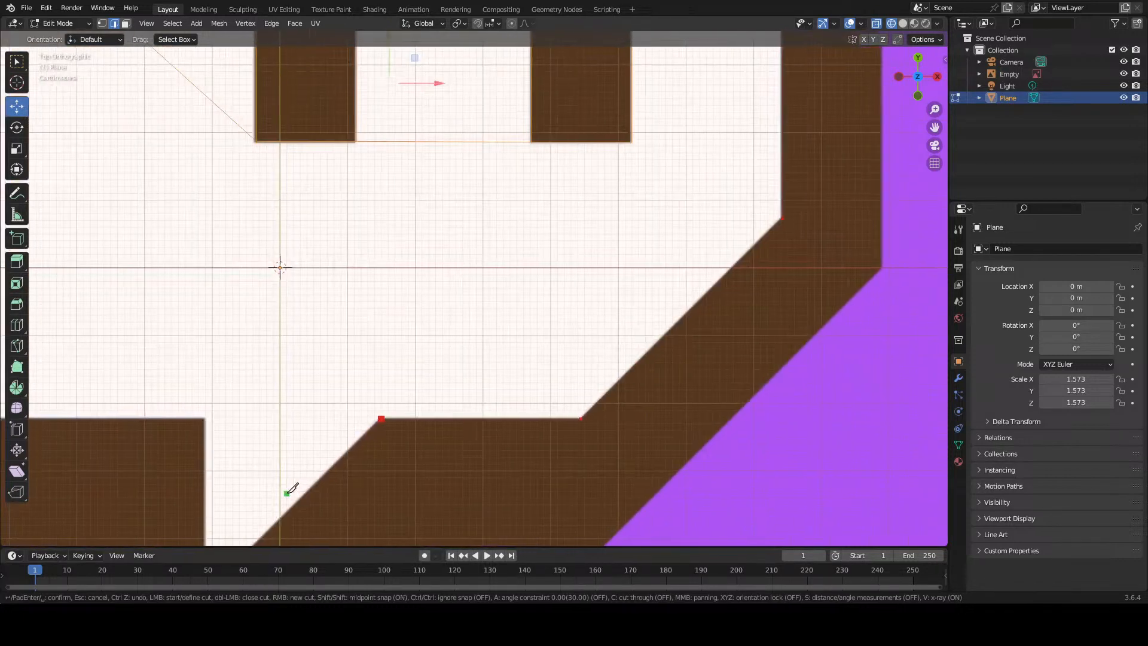
shift+middle_drag(293, 487, 547, 274)
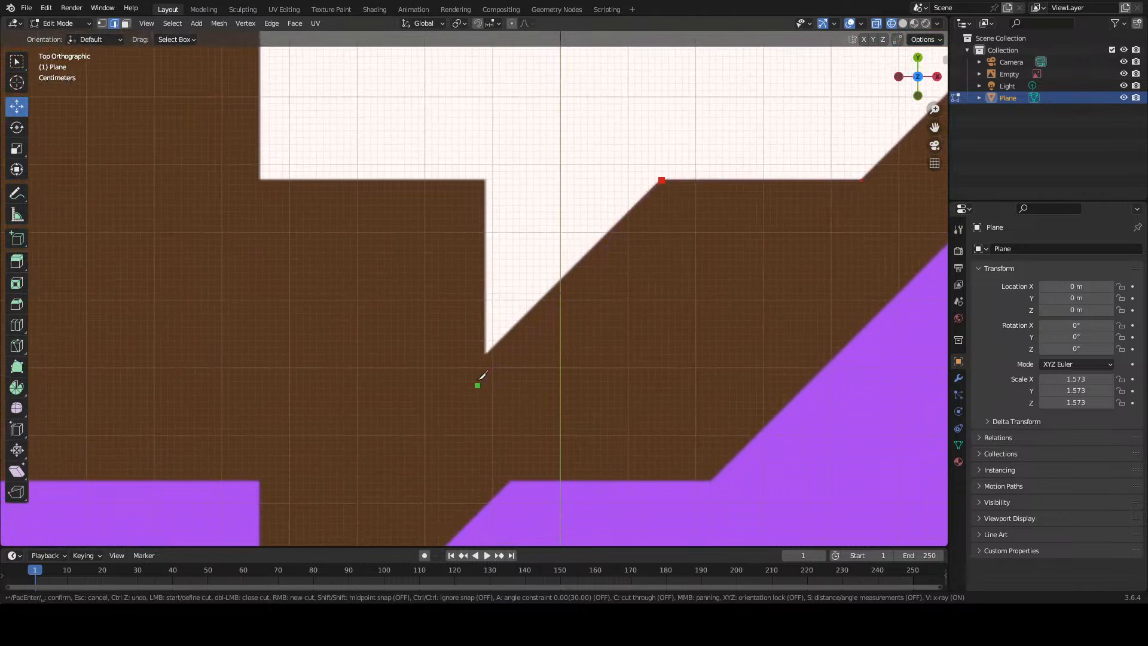
scroll(486, 347, up, 3)
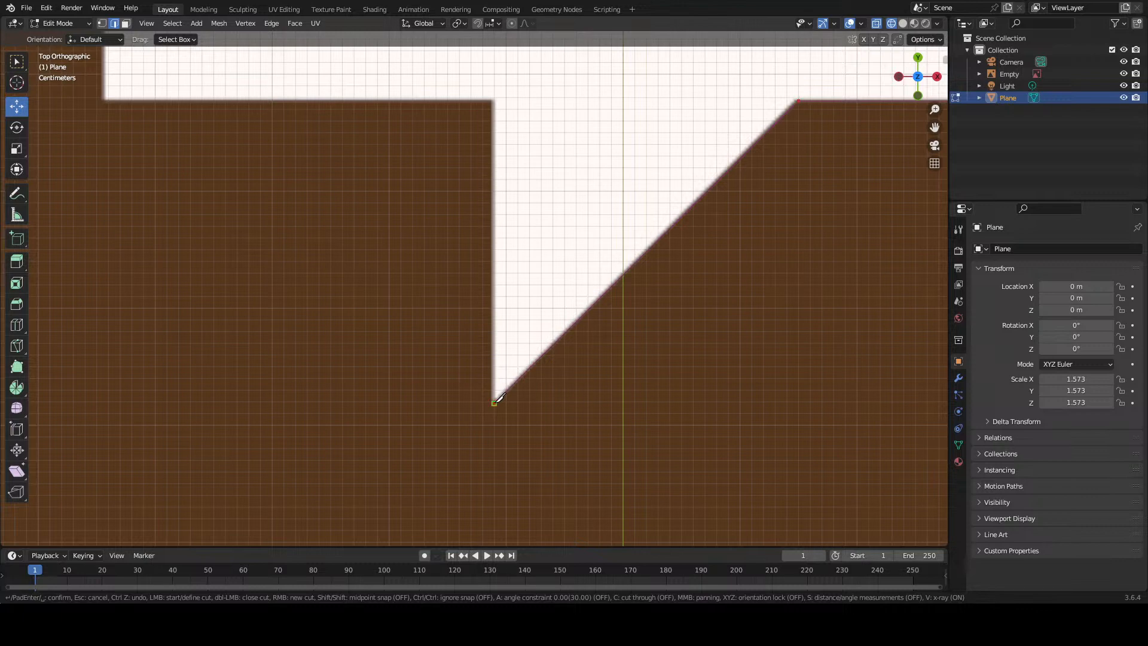
scroll(495, 402, down, 2)
click(488, 367)
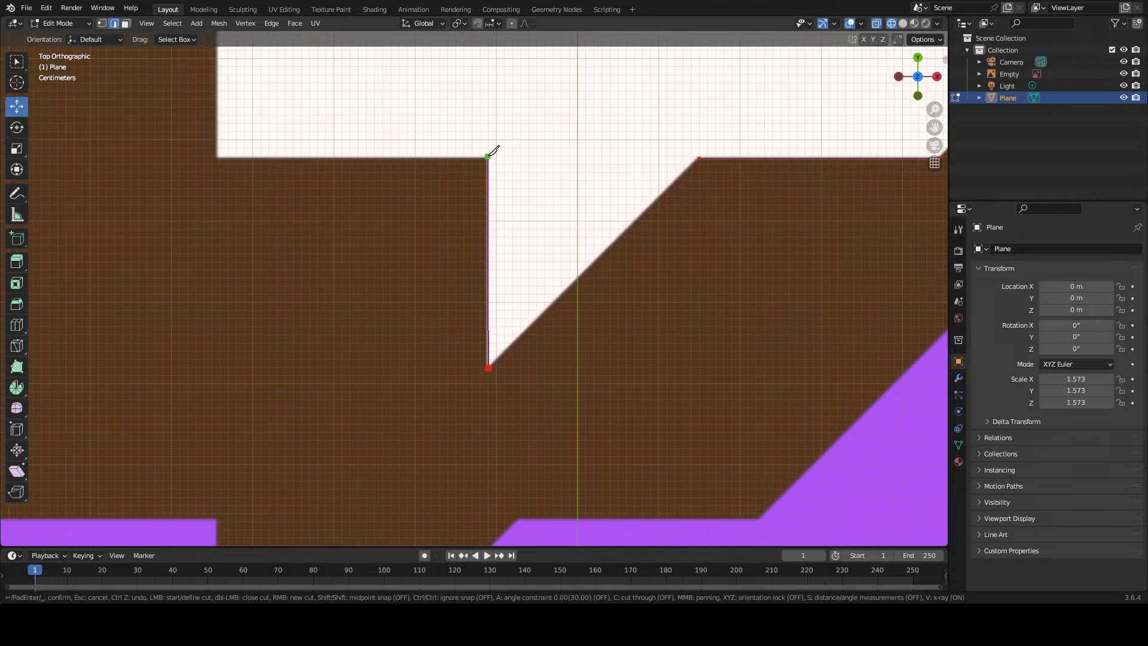
click(488, 156)
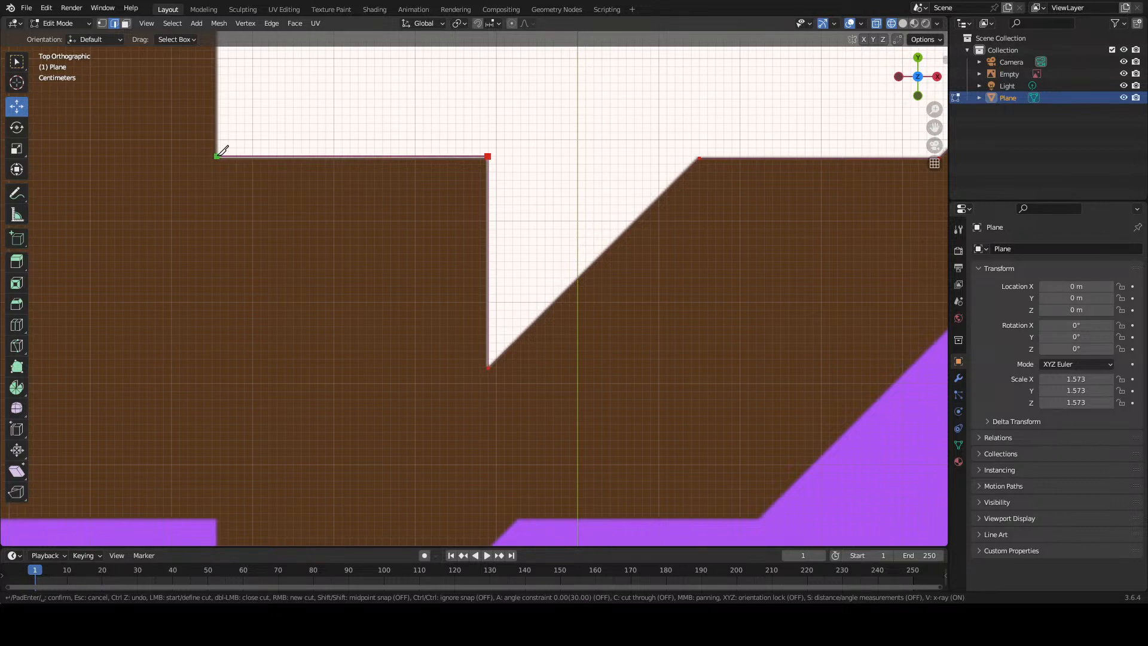
Step: Cut the bottom edge left of the tail and the face's left side up to the diagonal edge, and apply the cut
shift+middle_drag(222, 149, 420, 518)
scroll(441, 423, down, 3)
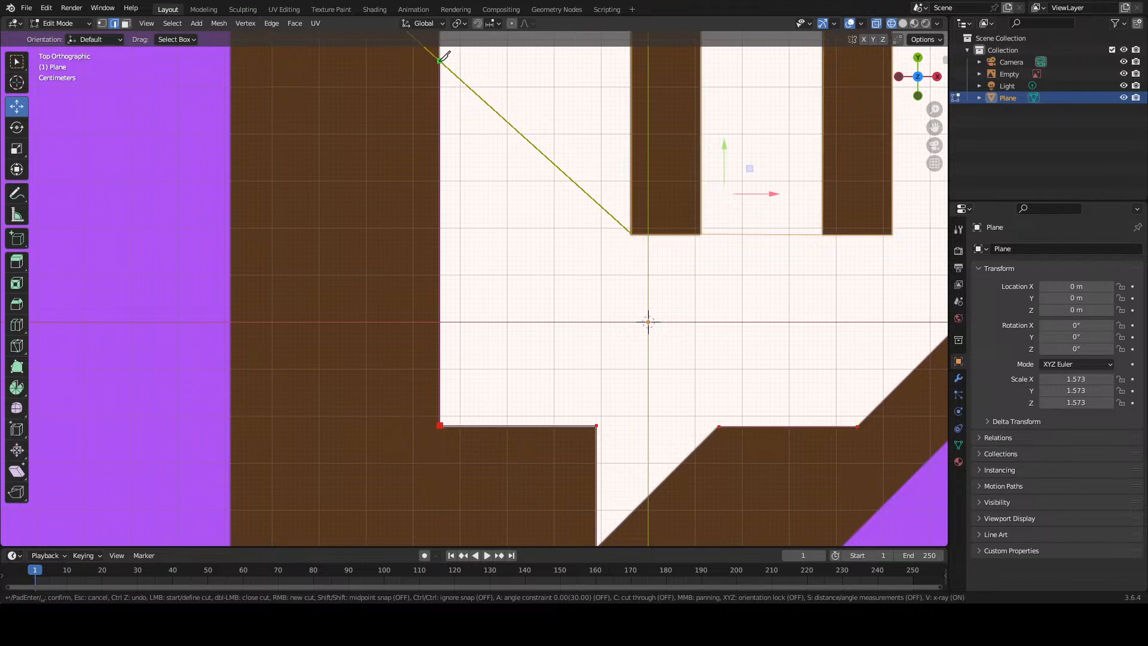
key(Return)
key(Return)
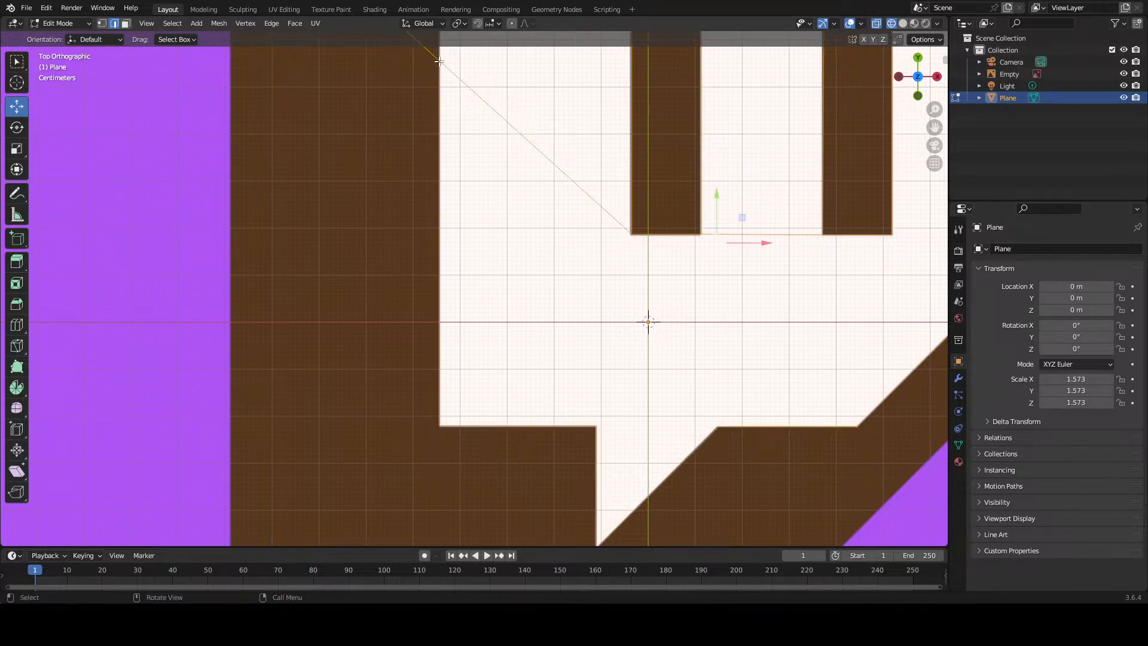
Step: Start a new knife cut at the diagonal edge on the white face's left side and run it up to the face's top-left corner
scroll(572, 275, down, 3)
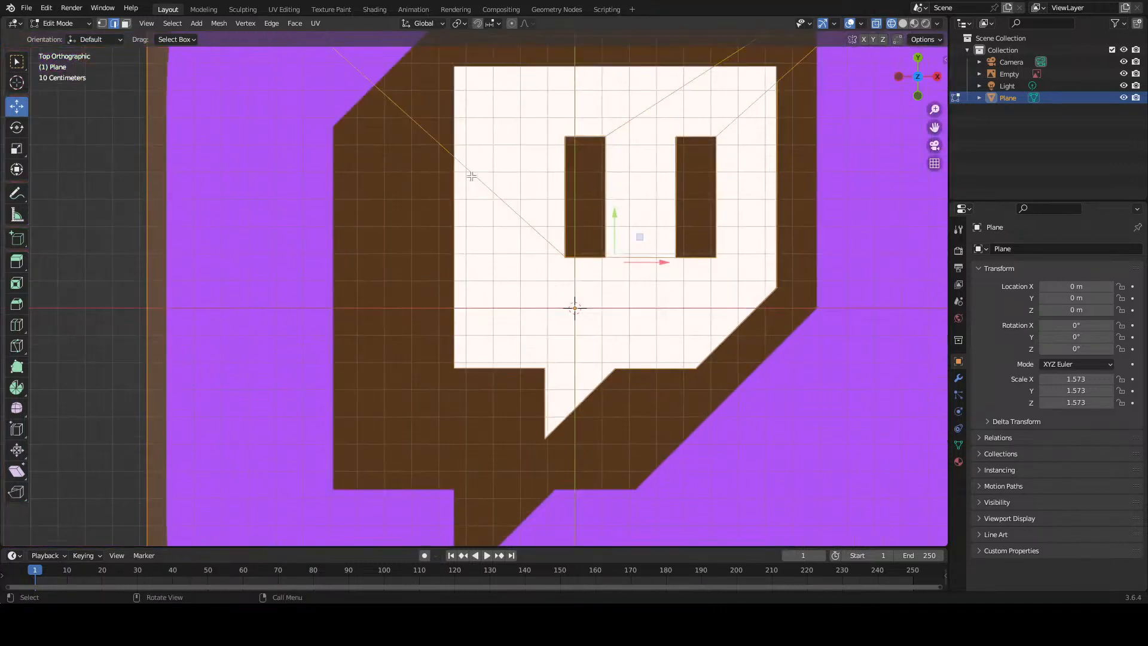
shift+middle_drag(457, 115, 447, 323)
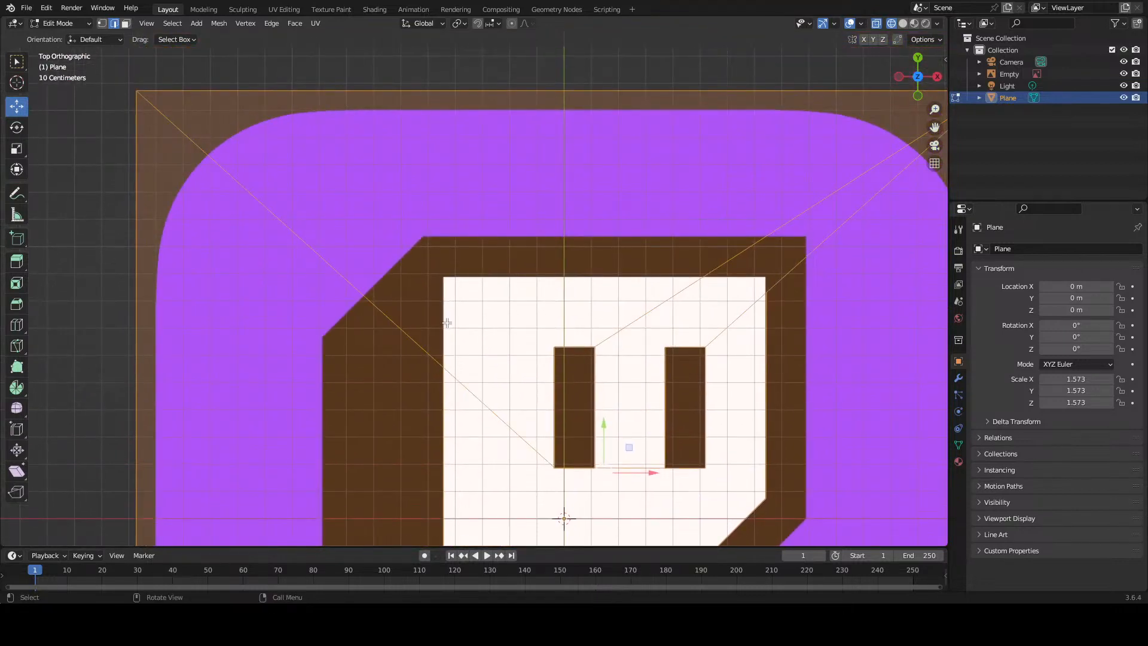
key(k)
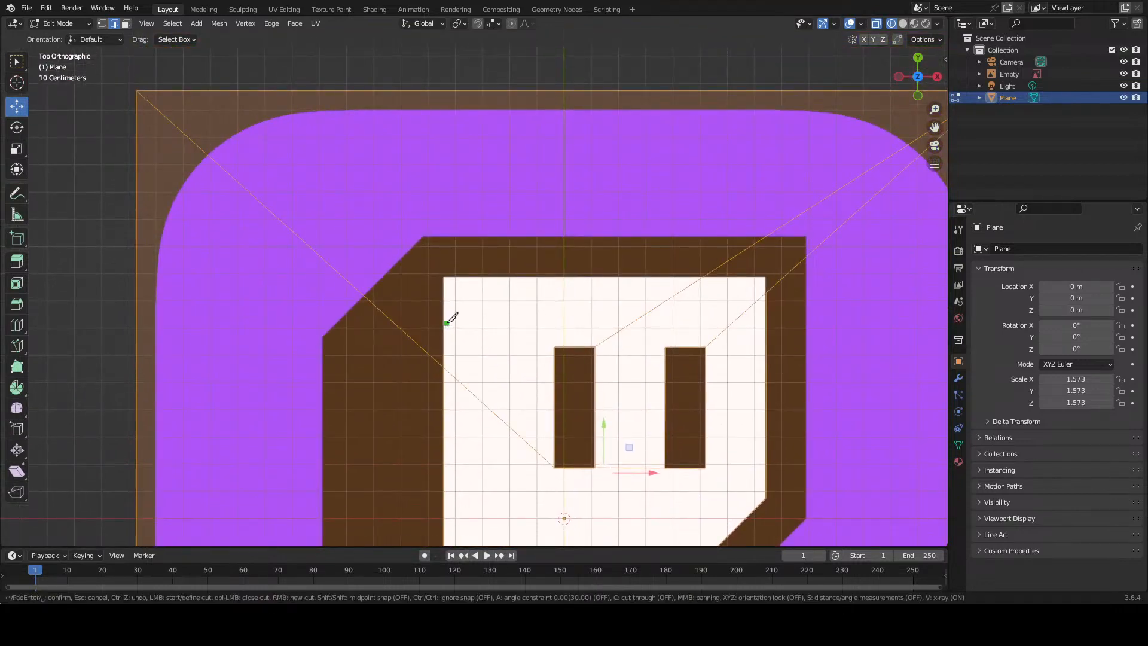
click(444, 367)
scroll(446, 274, up, 5)
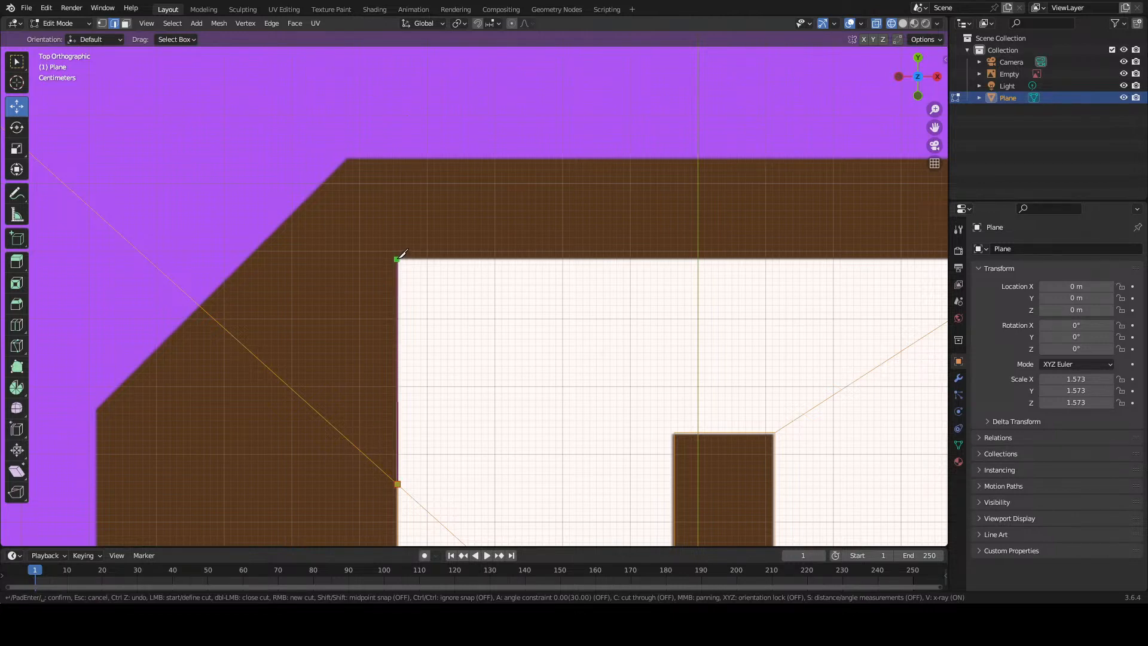
scroll(399, 253, up, 2)
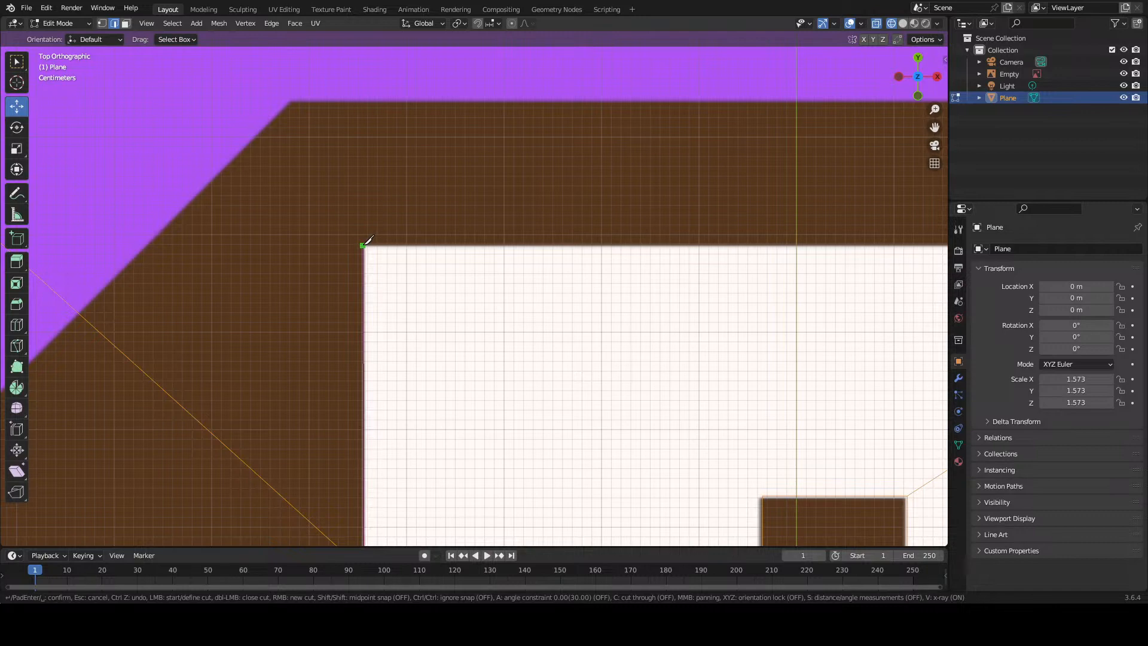
click(363, 245)
Step: Continue the cut along the white face's top edge, through the left eye's diagonal edge, to the top-right corner and apply it
scroll(366, 241, down, 3)
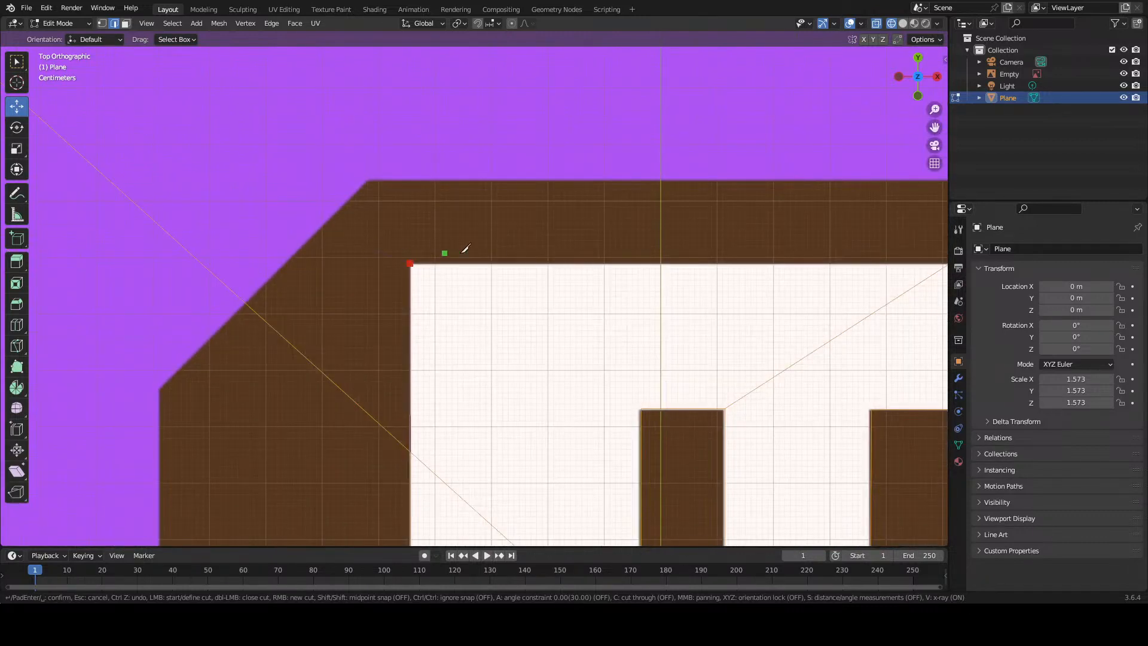
scroll(819, 257, down, 2)
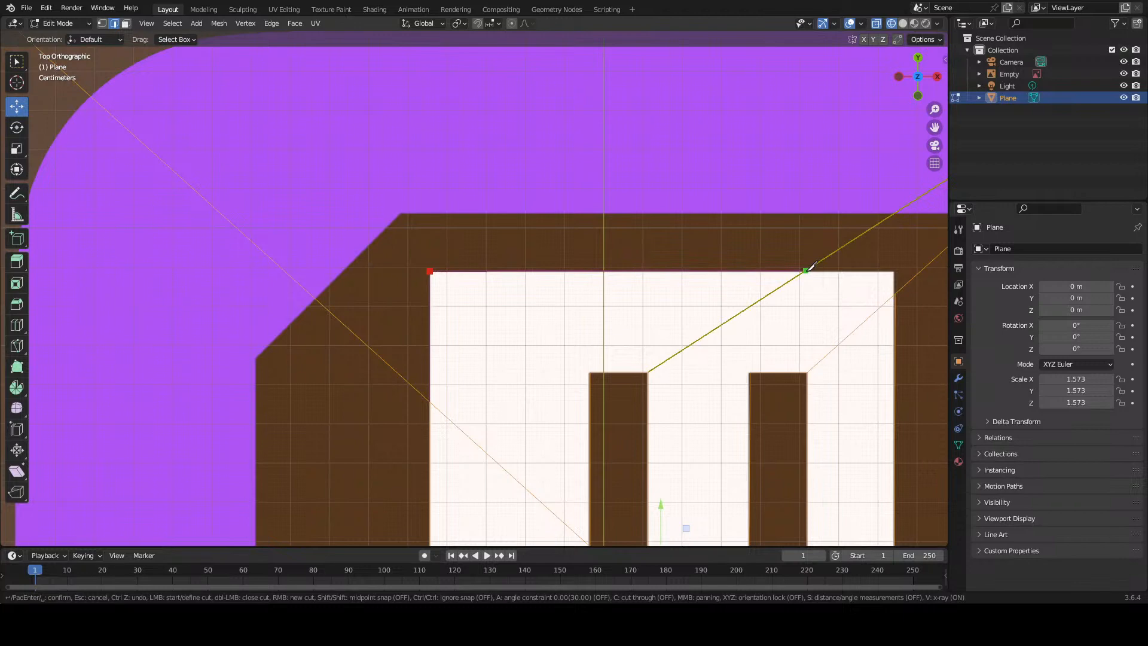
click(808, 267)
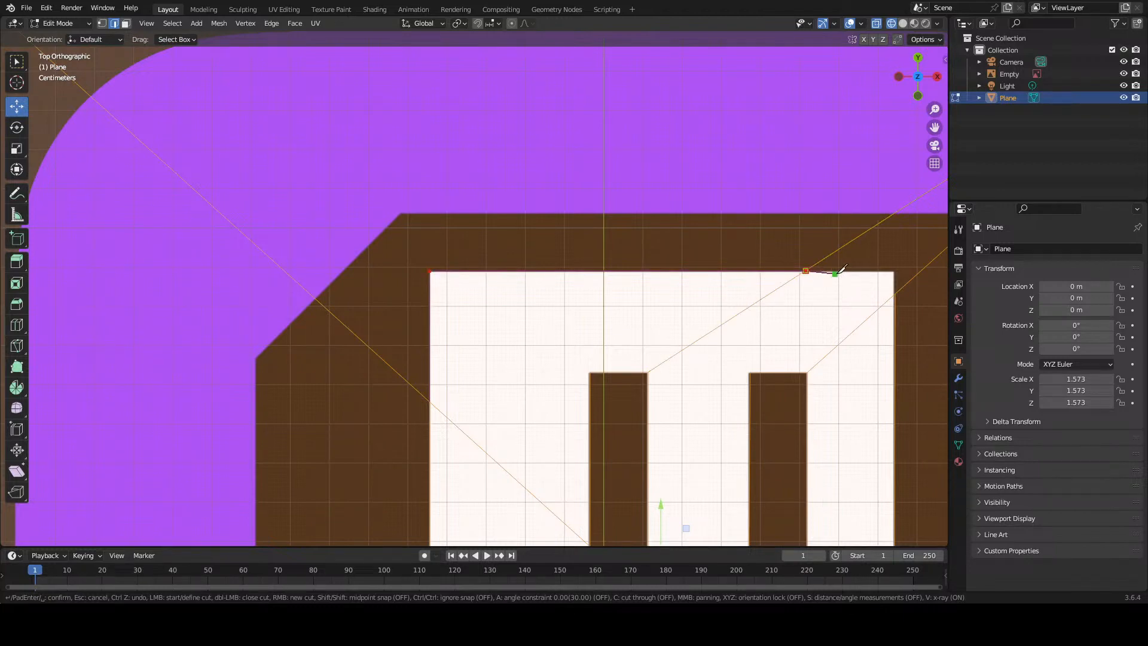
click(895, 271)
key(Return)
Step: Switch the viewport shading from wireframe to solid and frame the whole plane
scroll(492, 313, down, 1)
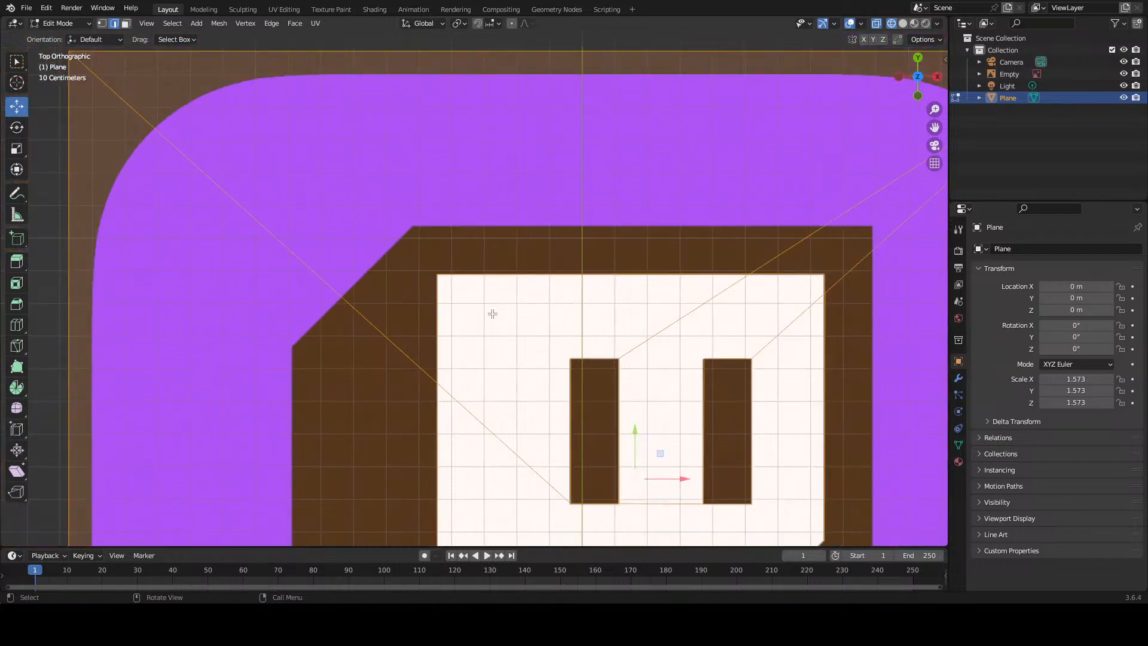
scroll(492, 313, down, 4)
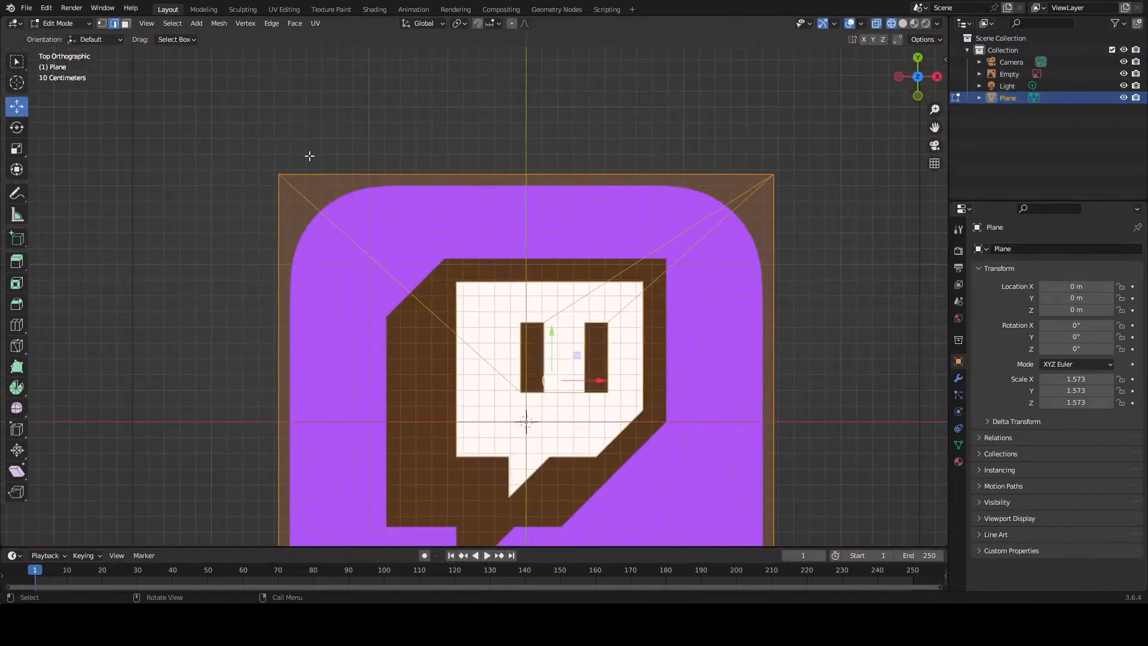
key(z)
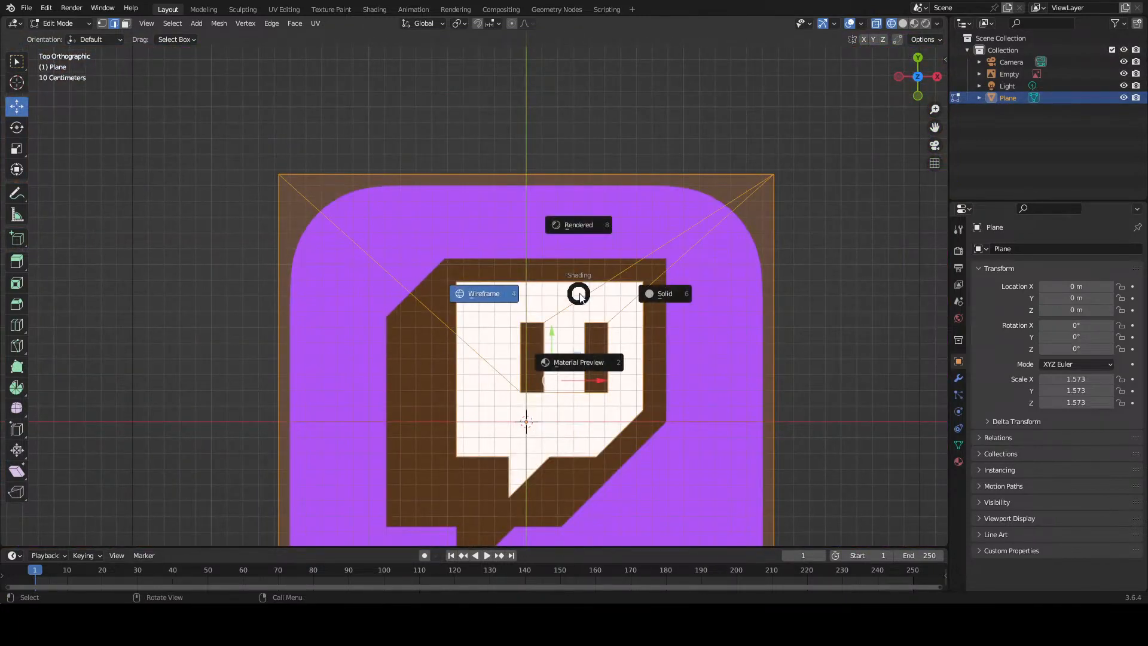
click(650, 294)
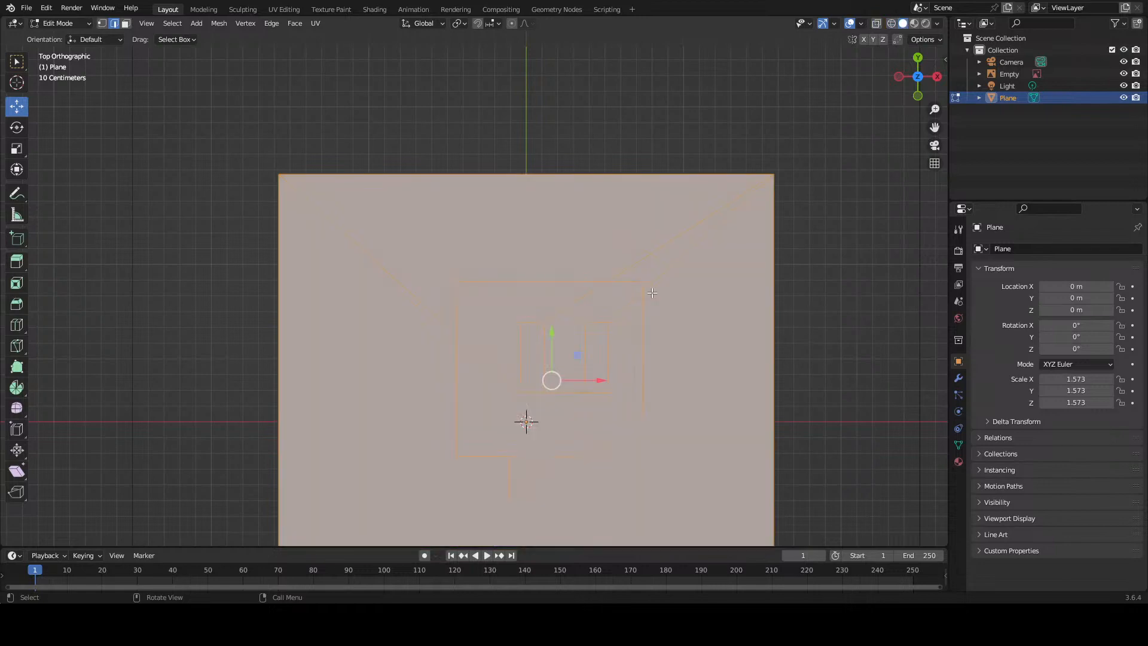
scroll(652, 294, down, 3)
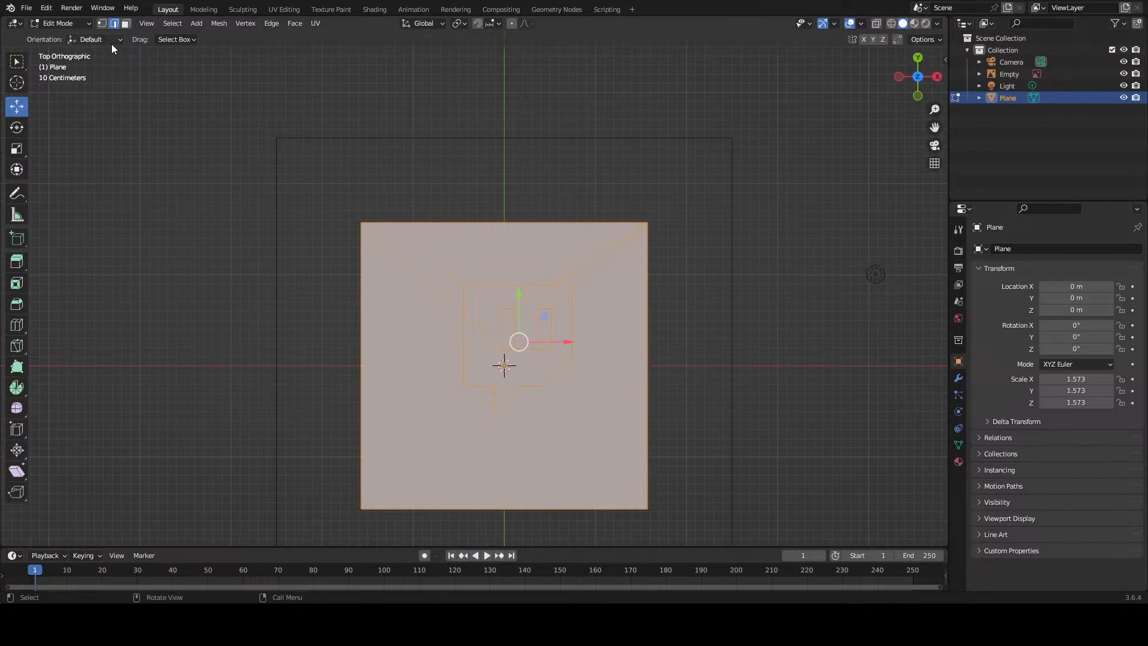
Step: Delete the diagonal edge running from the plane's upper-left corner to the white face outline, removing the surrounding plane area
click(418, 284)
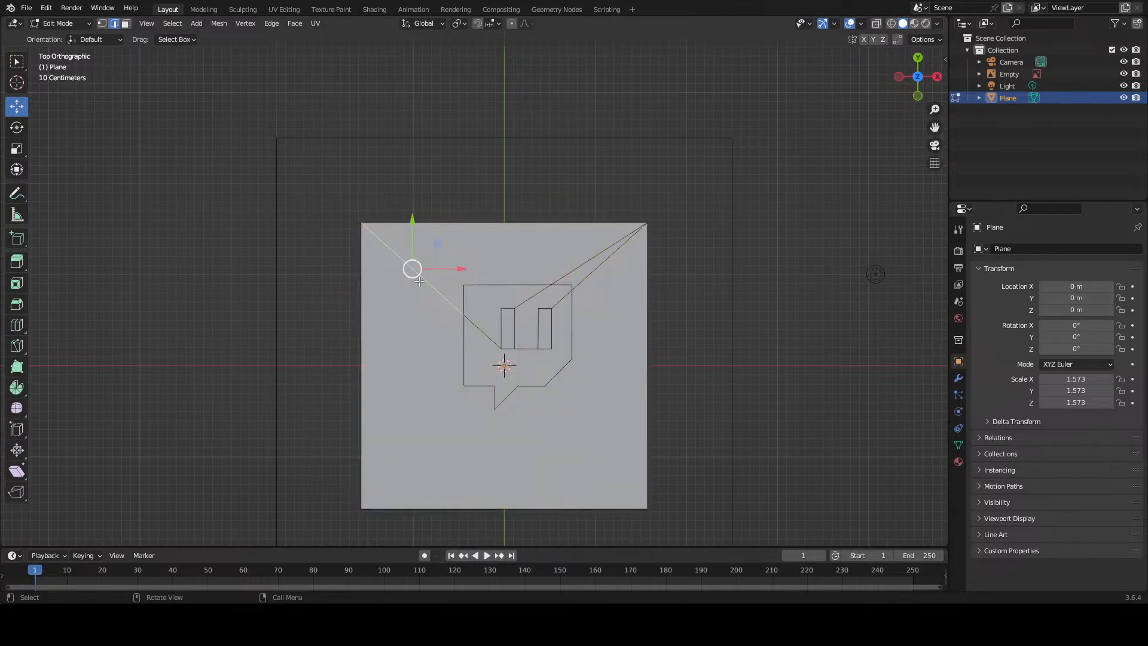
key(x)
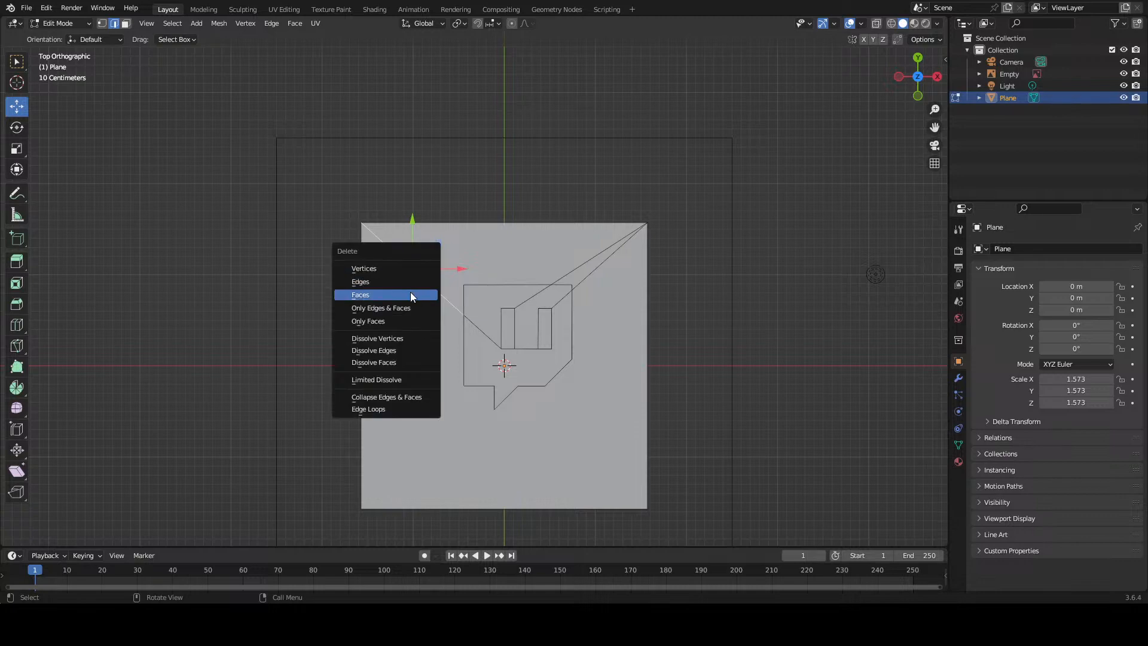
click(410, 293)
key(x)
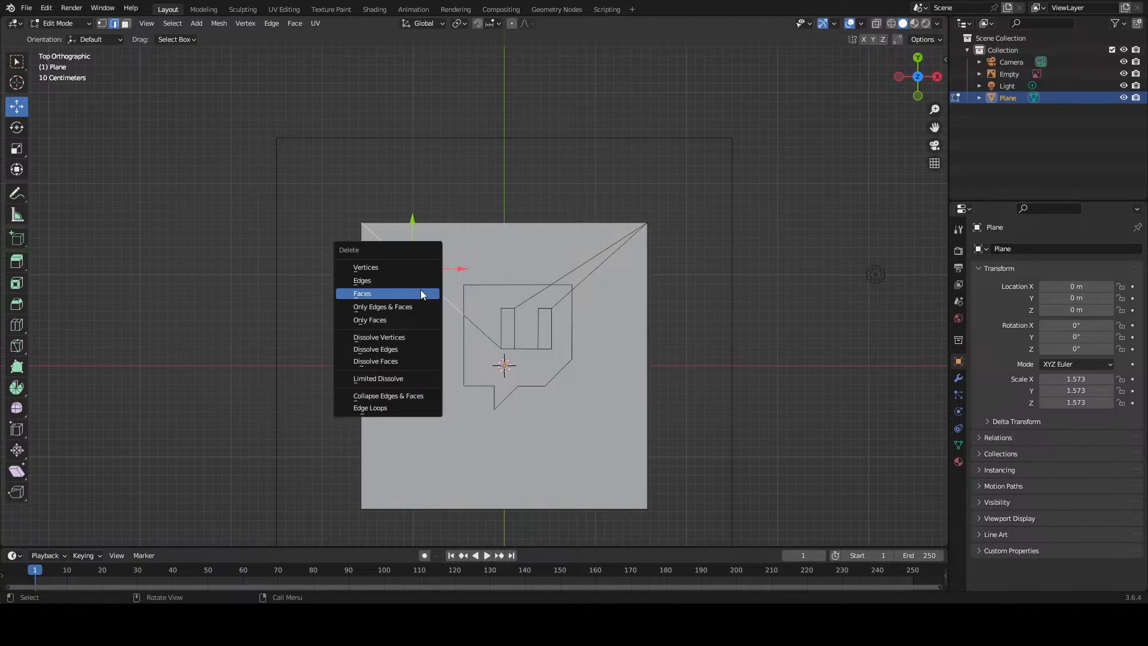
click(413, 281)
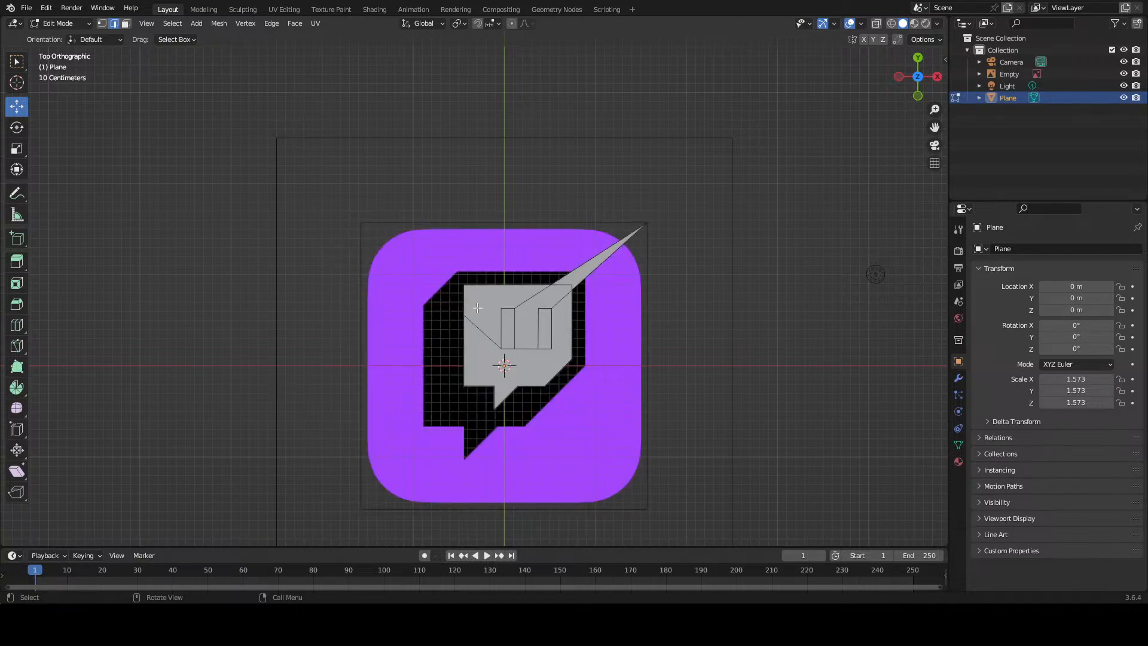
Step: Delete the two diagonal edges between the plane's upper-right corner and the white face outline
click(593, 258)
key(x)
click(593, 258)
click(602, 257)
key(x)
click(604, 259)
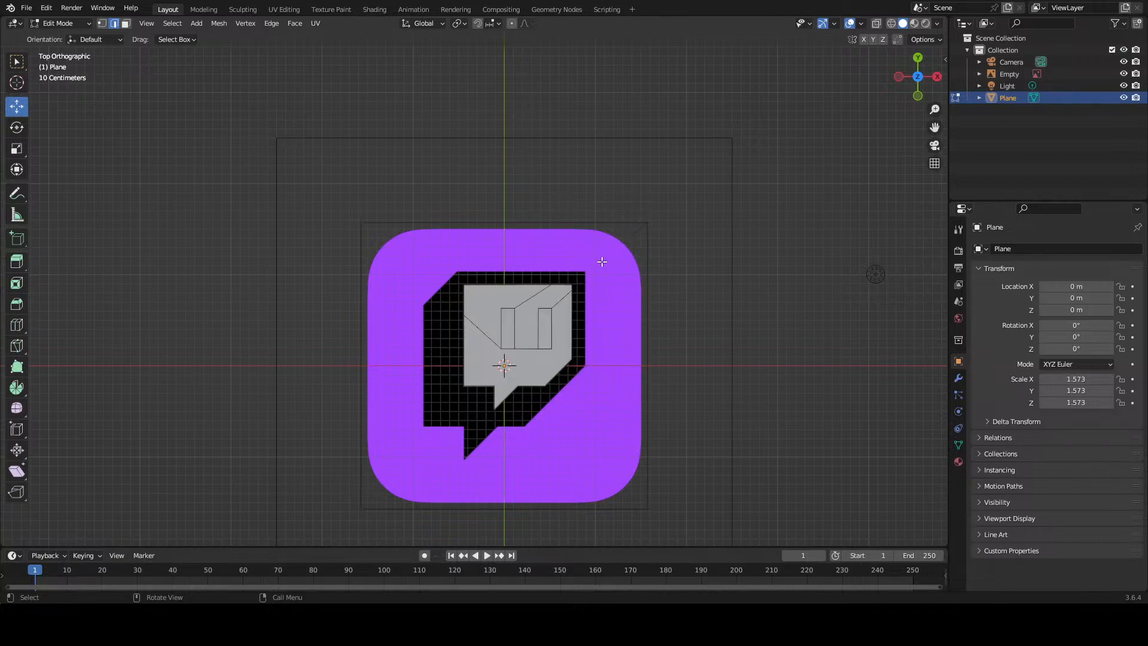
Step: Try dissolving and then deleting the diagonal edge between the right eye and the face's right side
click(557, 309)
key(x)
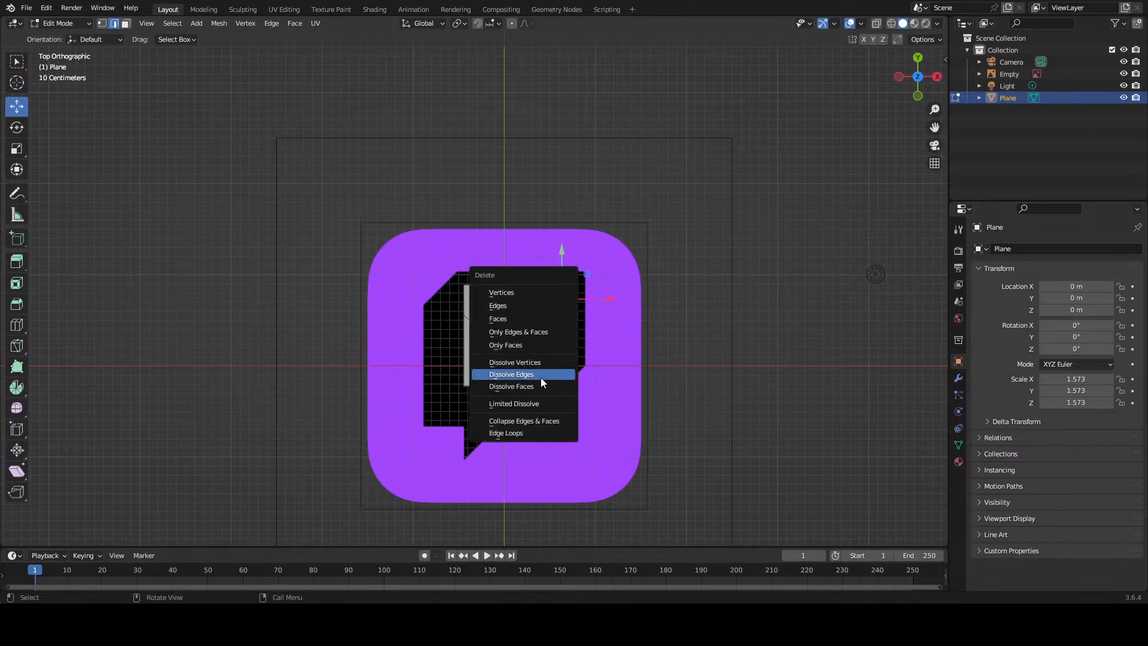
click(541, 375)
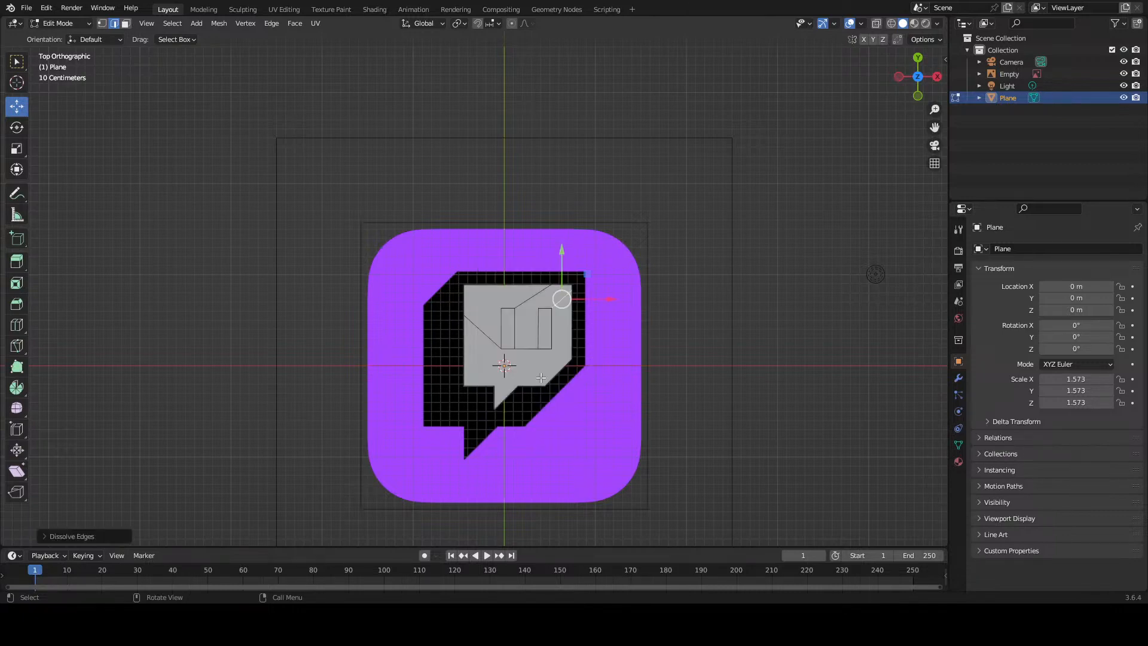
click(552, 305)
key(x)
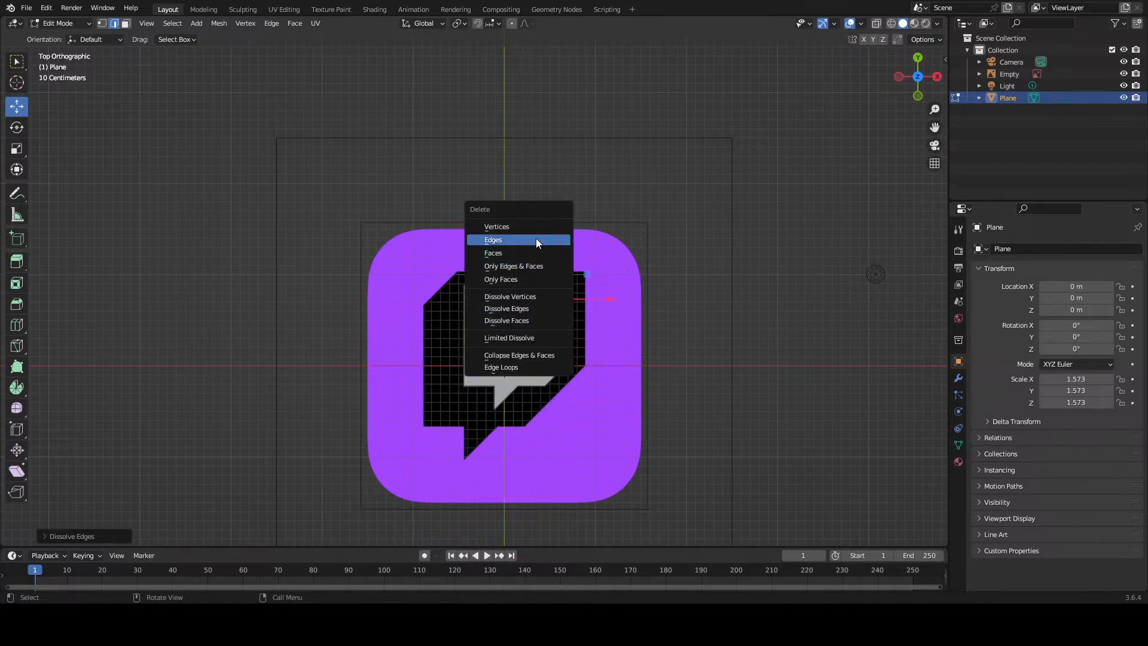
click(536, 238)
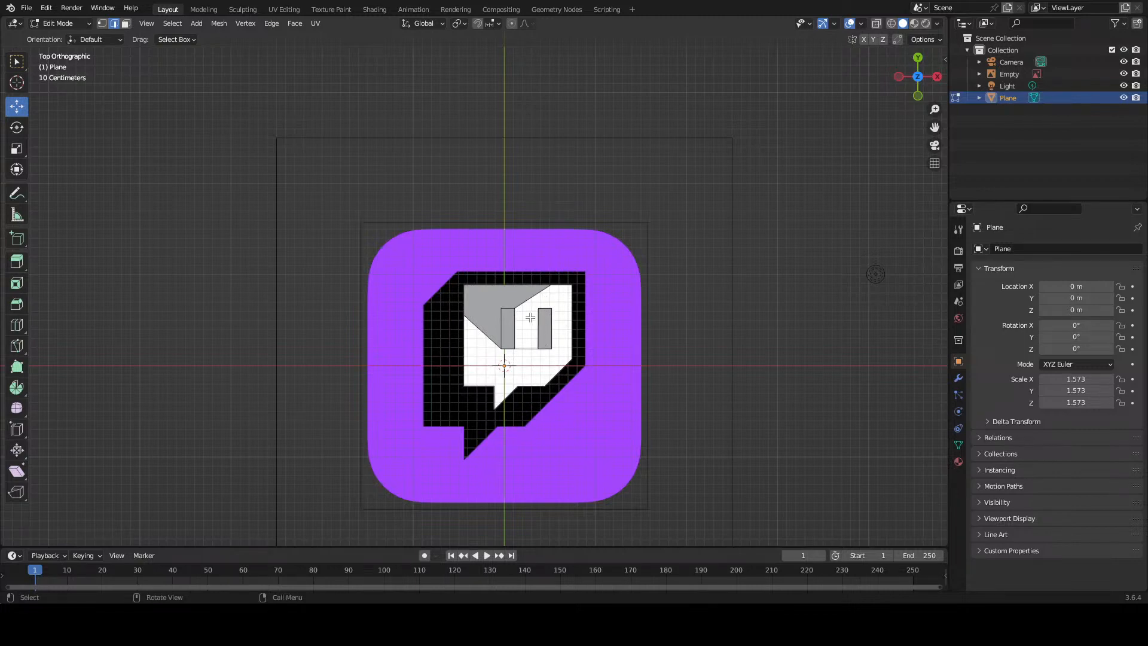
click(549, 307)
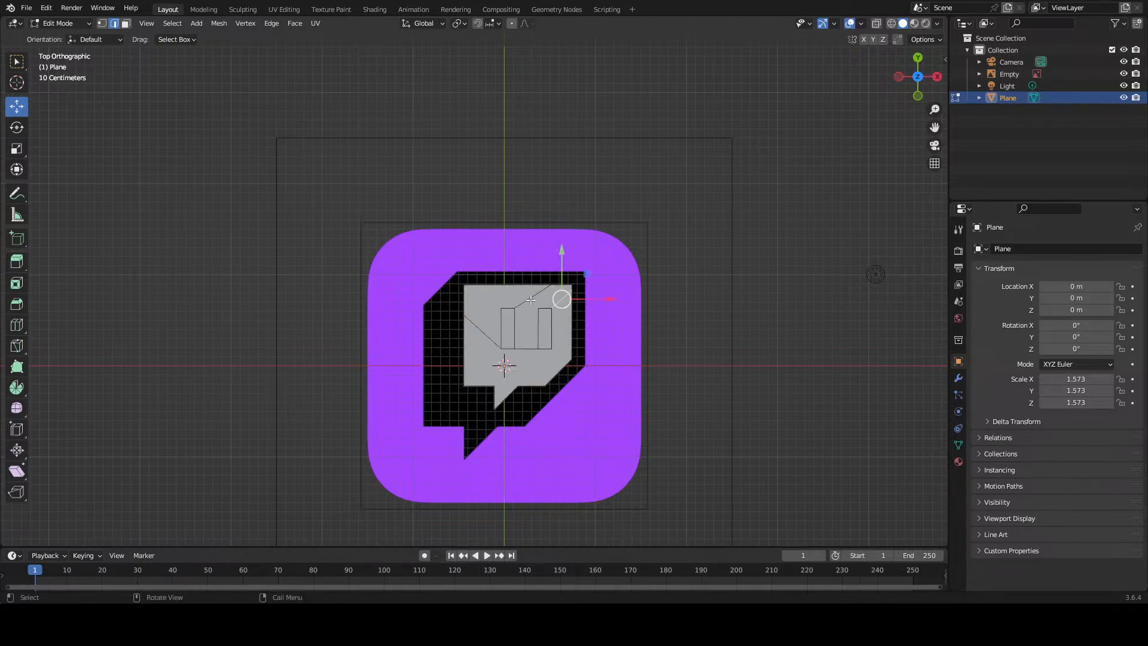
Step: Try Dissolve Vertices on the diagonal edge between the left eye and the face's top edge, and undo it
click(532, 298)
key(x)
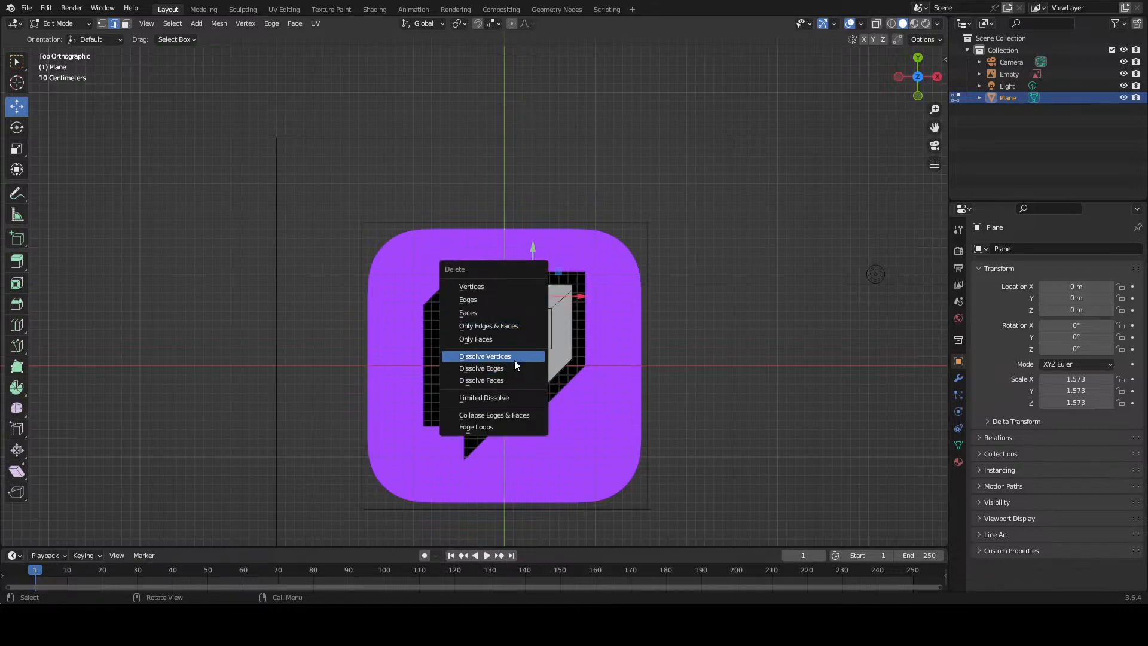
click(515, 357)
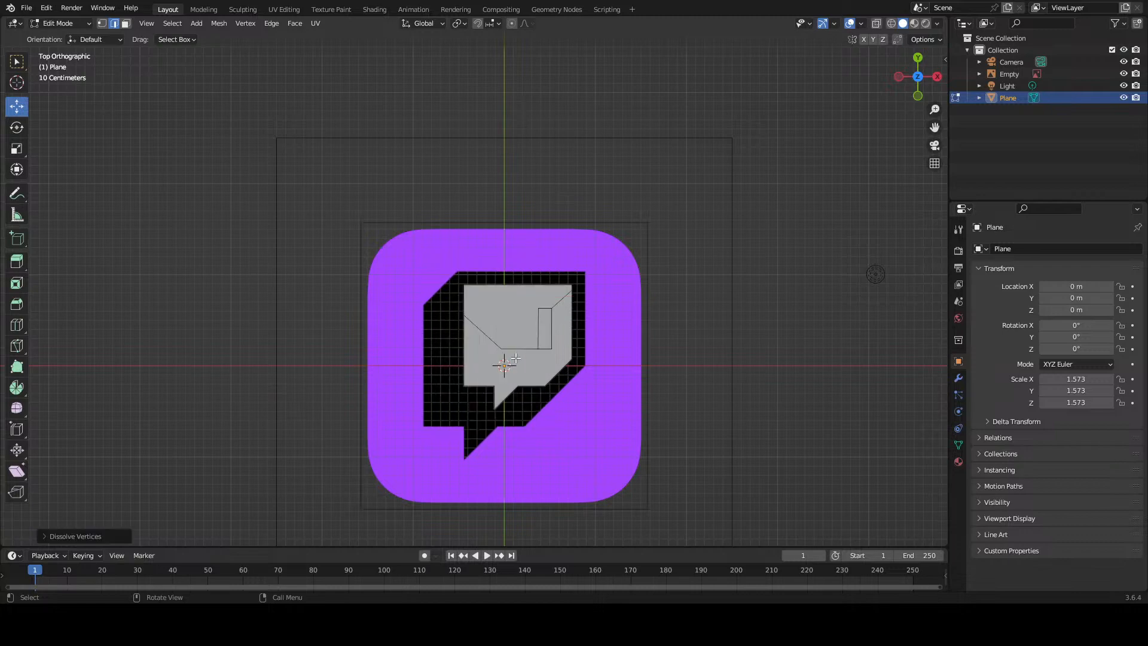
key(ctrl+z)
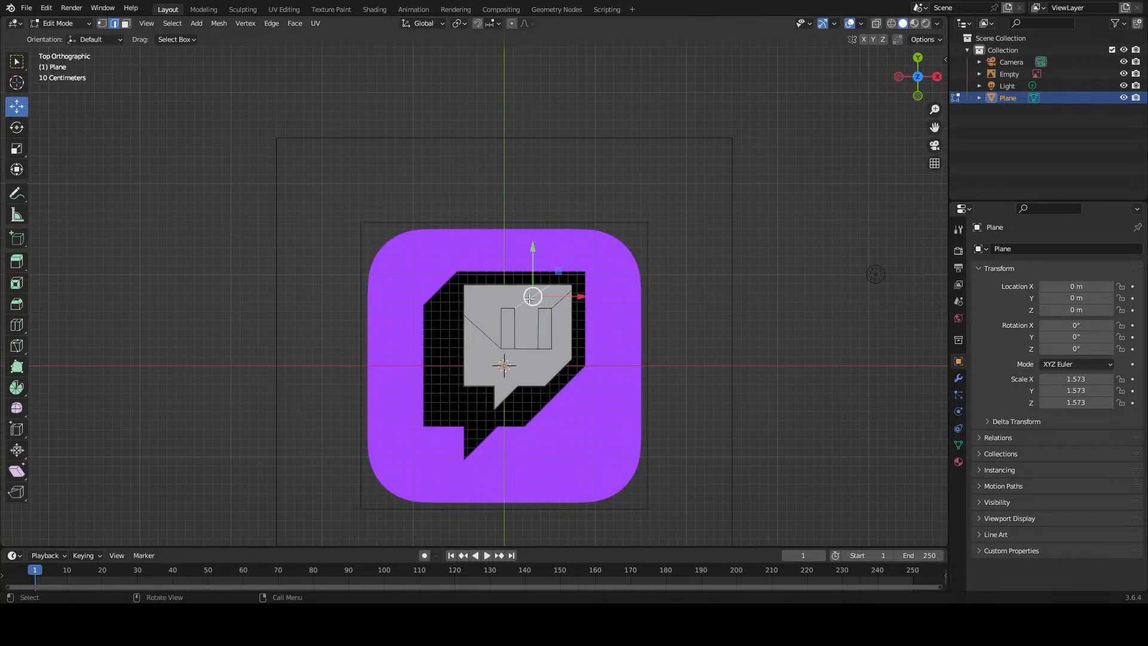
Step: Try Limited Dissolve and then Dissolve Edges on the left eye's upper diagonal edge, undoing each attempt
key(x)
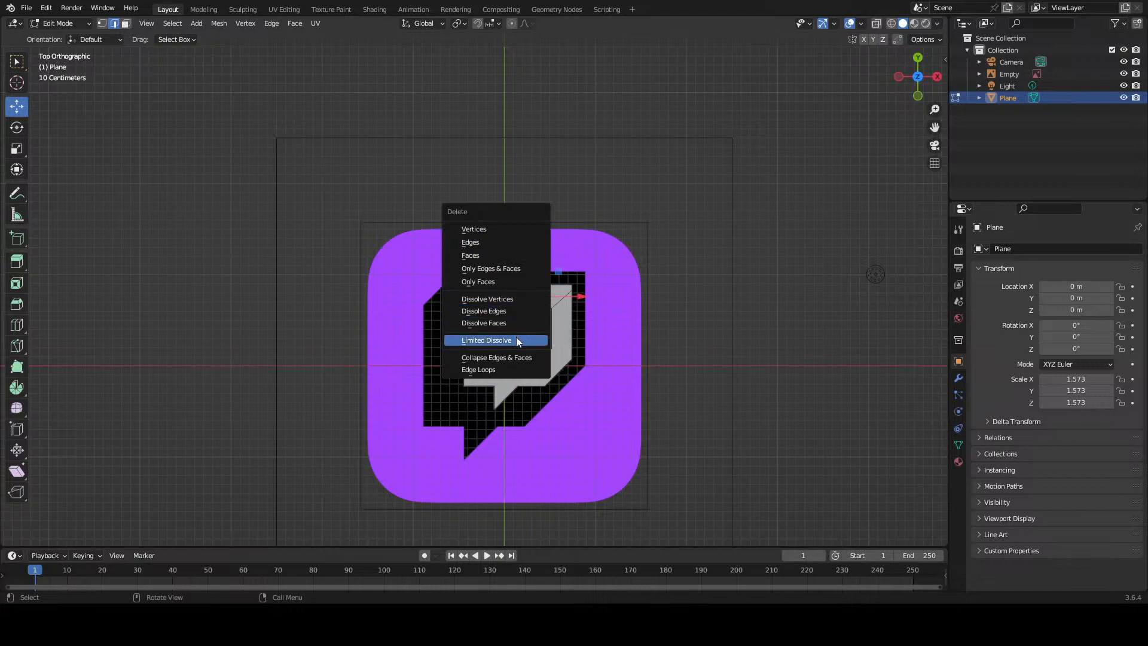
click(515, 336)
key(ctrl+z)
key(x)
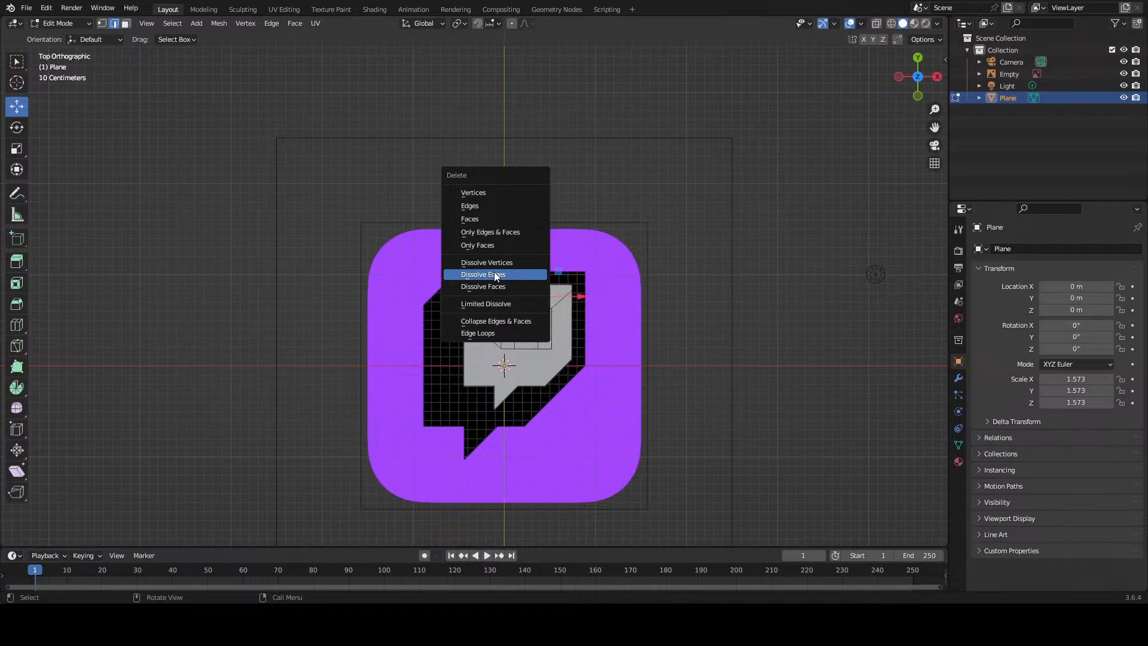
click(495, 275)
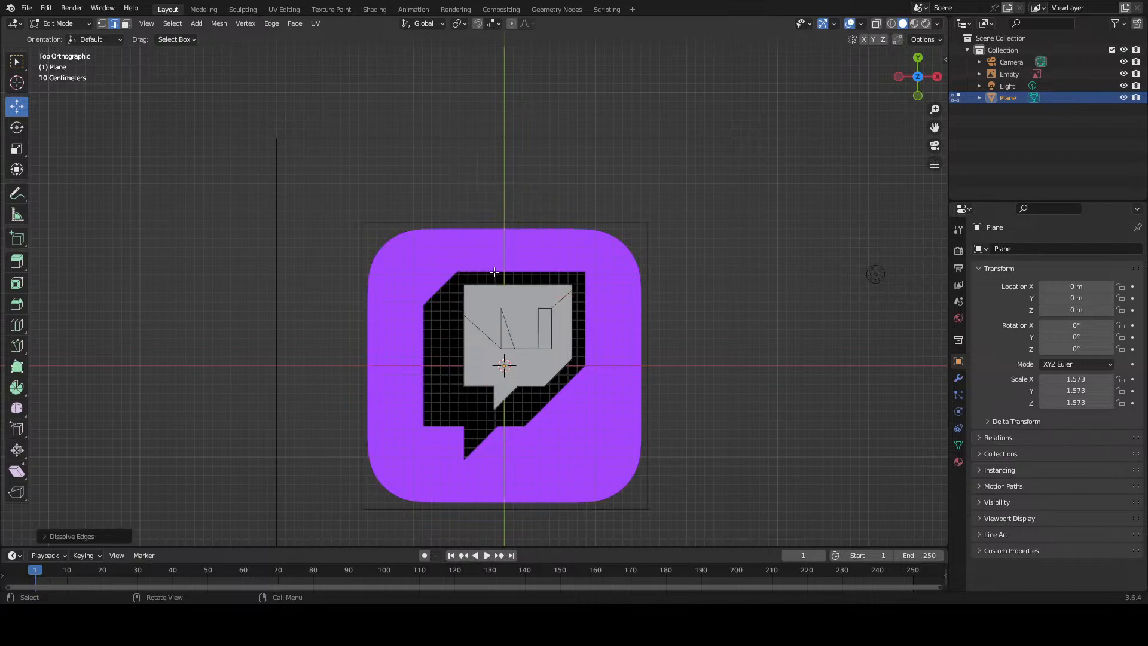
key(ctrl+z)
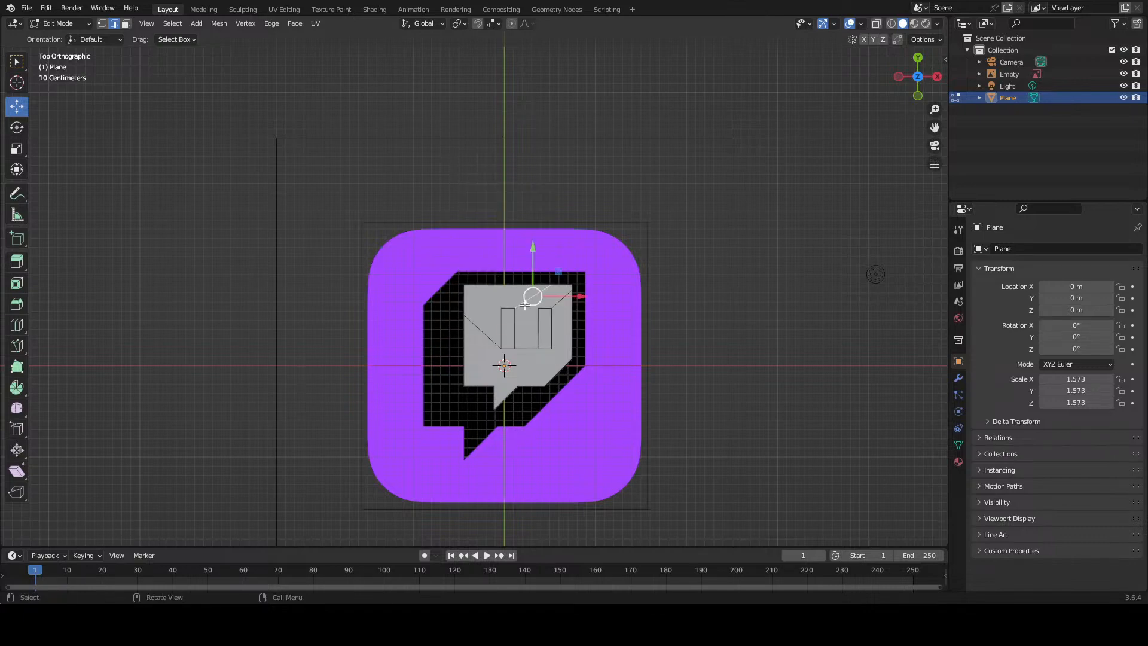
Step: Delete the diagonal edges that connect the left eye to the face's top edge and to its left side
key(x)
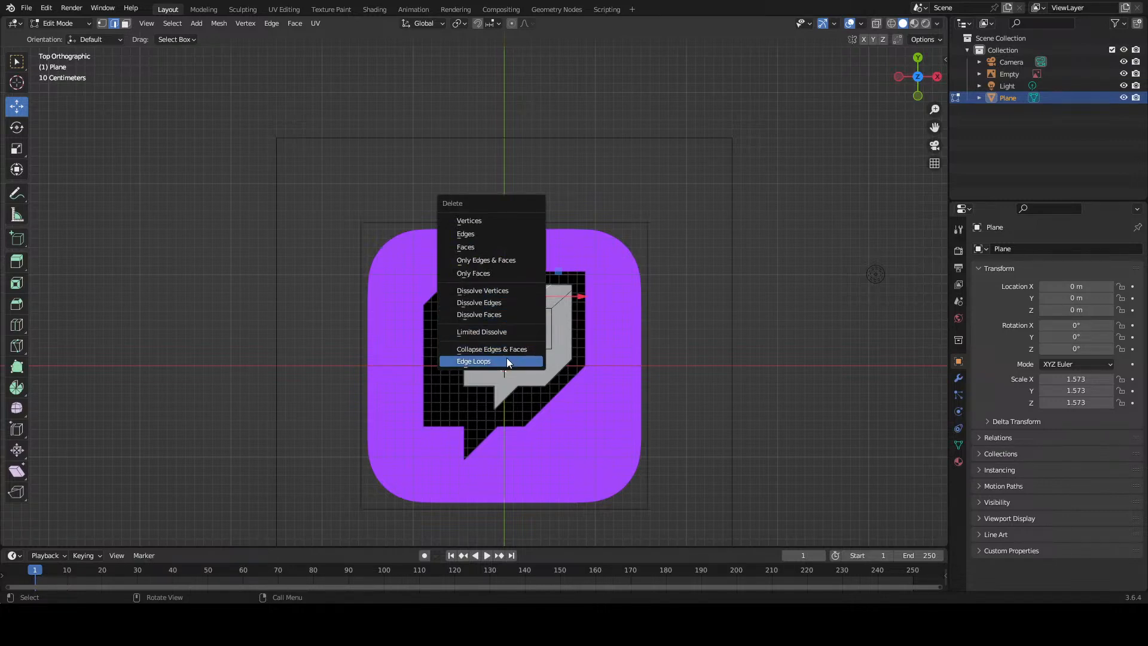
click(484, 234)
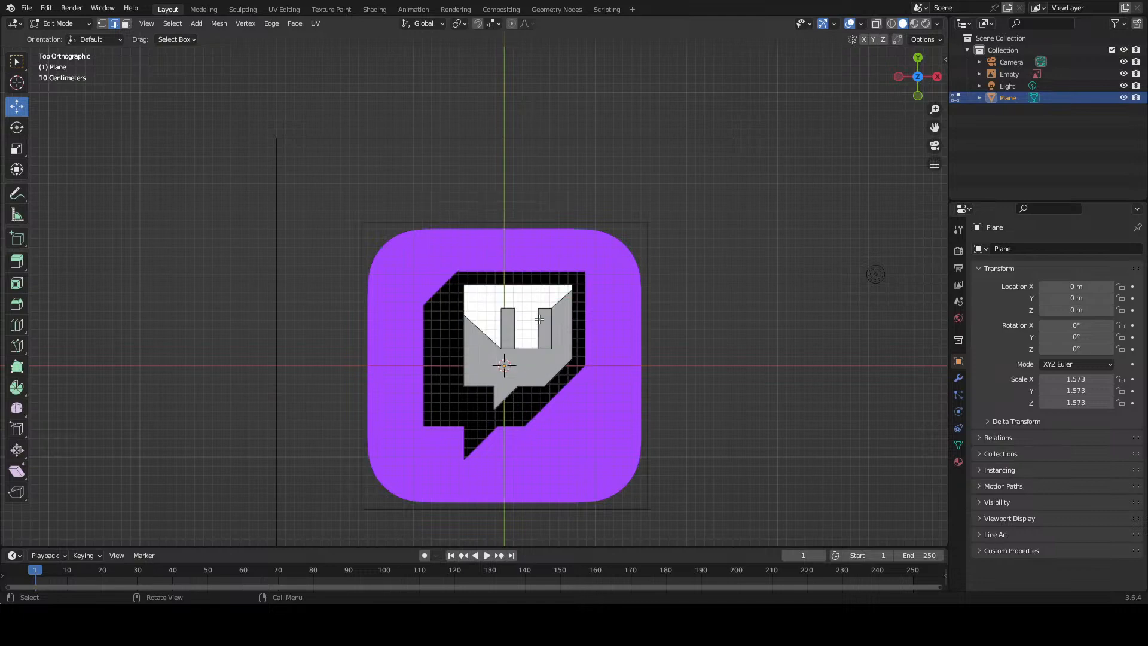
scroll(538, 337, up, 4)
scroll(538, 337, up, 2)
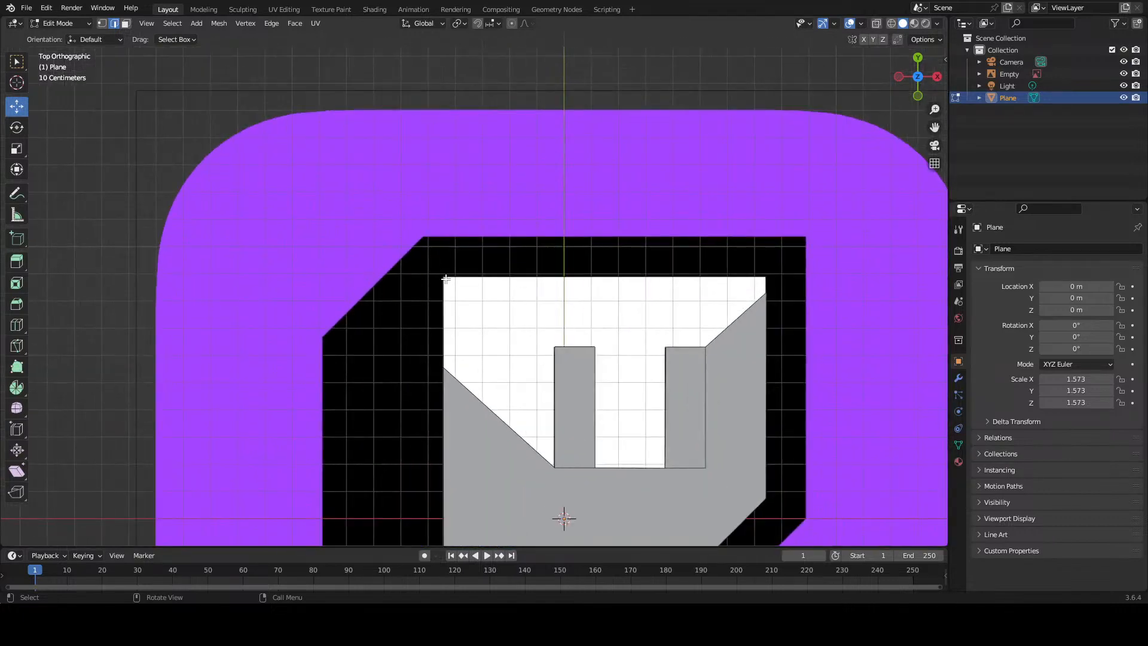
click(528, 447)
key(x)
click(528, 443)
Step: Delete the diagonal edge beside the right eye and the edge joining the bottoms of the two eyes
click(718, 335)
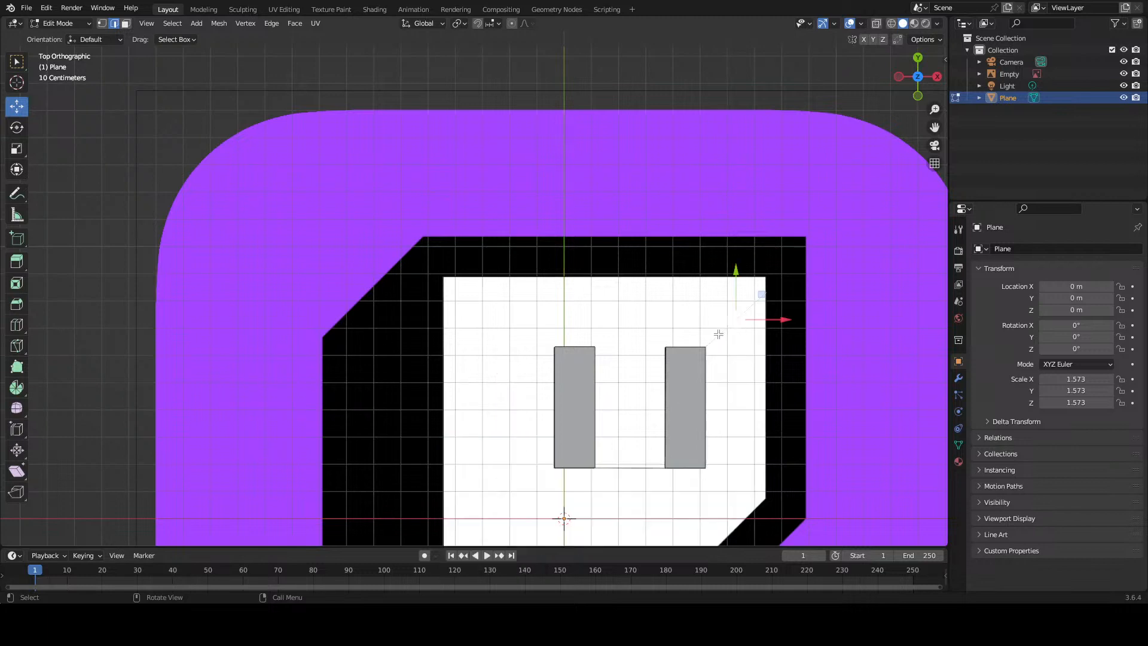
key(x)
click(718, 333)
click(633, 465)
key(x)
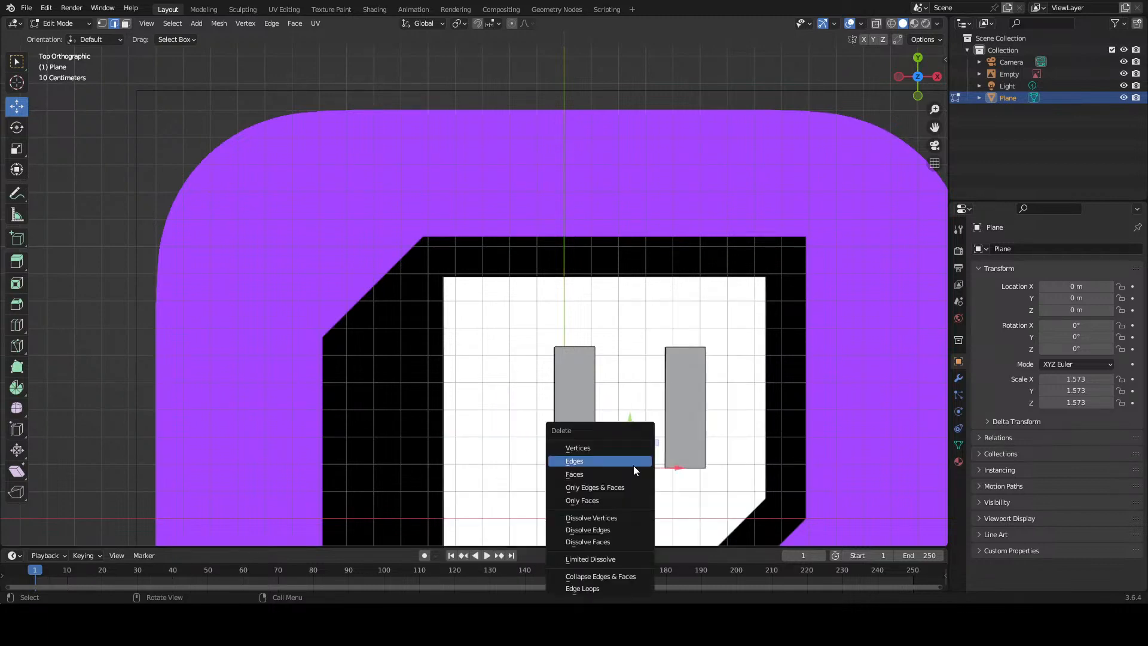
click(633, 465)
Step: Select all the outer edges of the white speech-bubble face, including its pointed tail
click(596, 278)
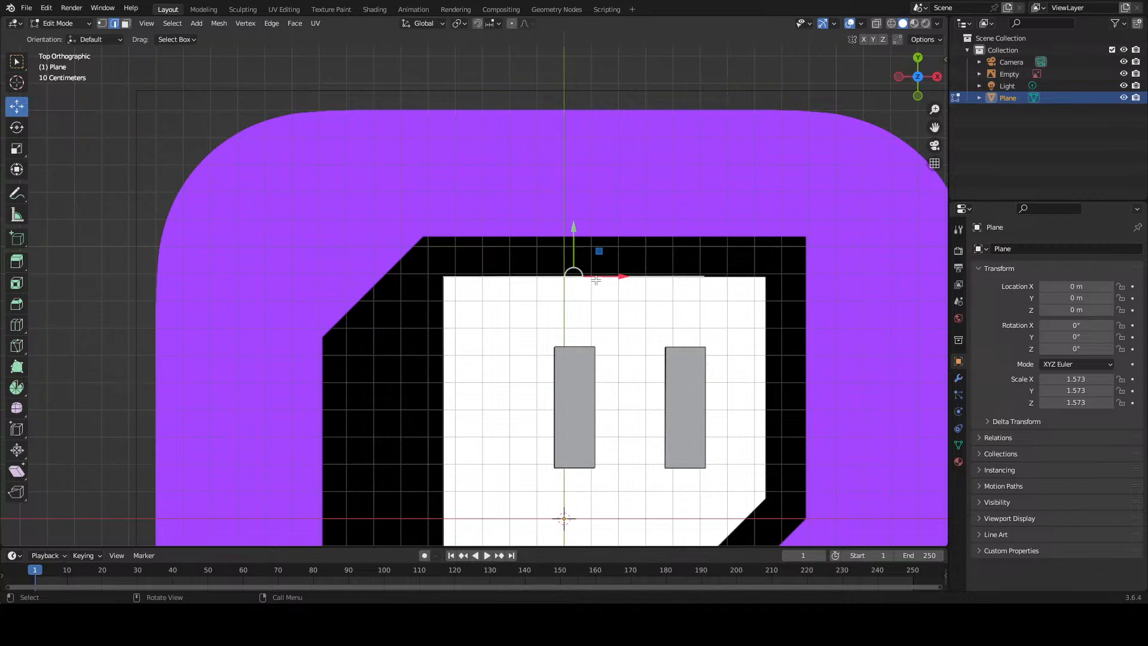
shift+click(541, 276)
shift+click(567, 277)
shift+click(732, 276)
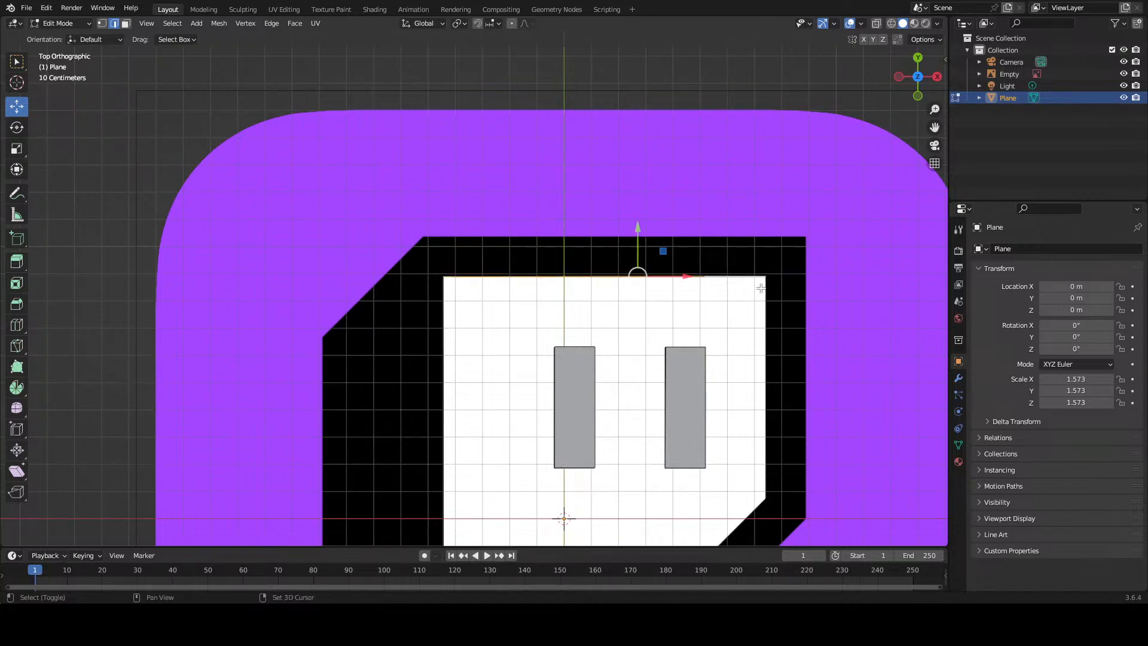
shift+click(766, 294)
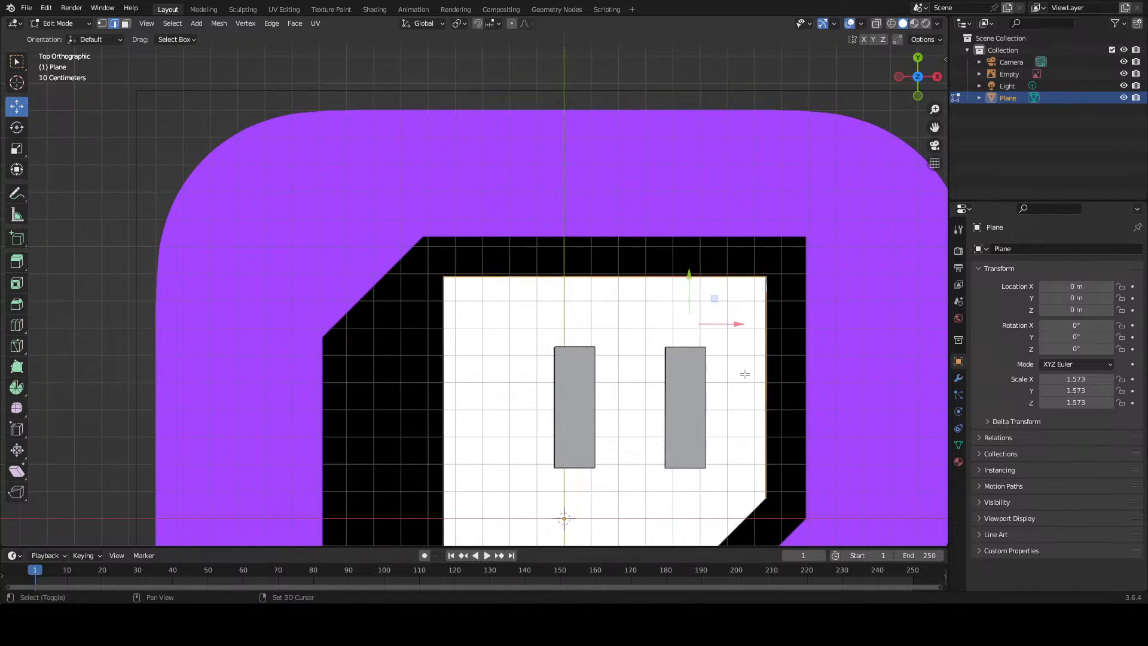
scroll(741, 365, down, 3)
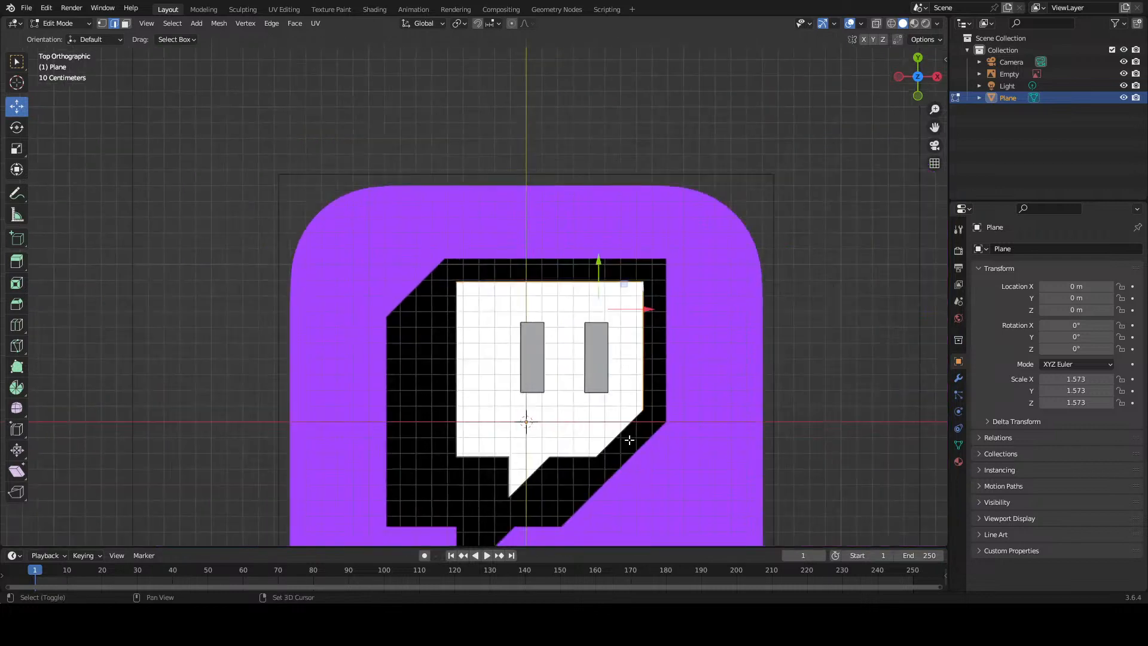
shift+click(622, 431)
shift+click(575, 456)
shift+click(541, 464)
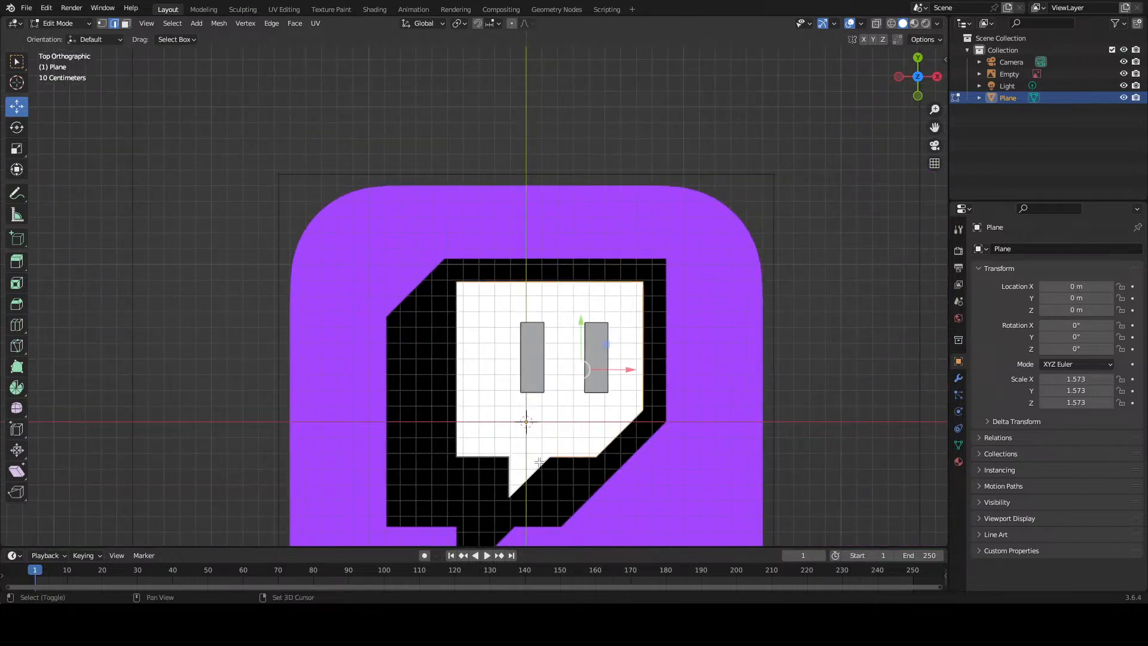
shift+click(508, 474)
shift+click(494, 456)
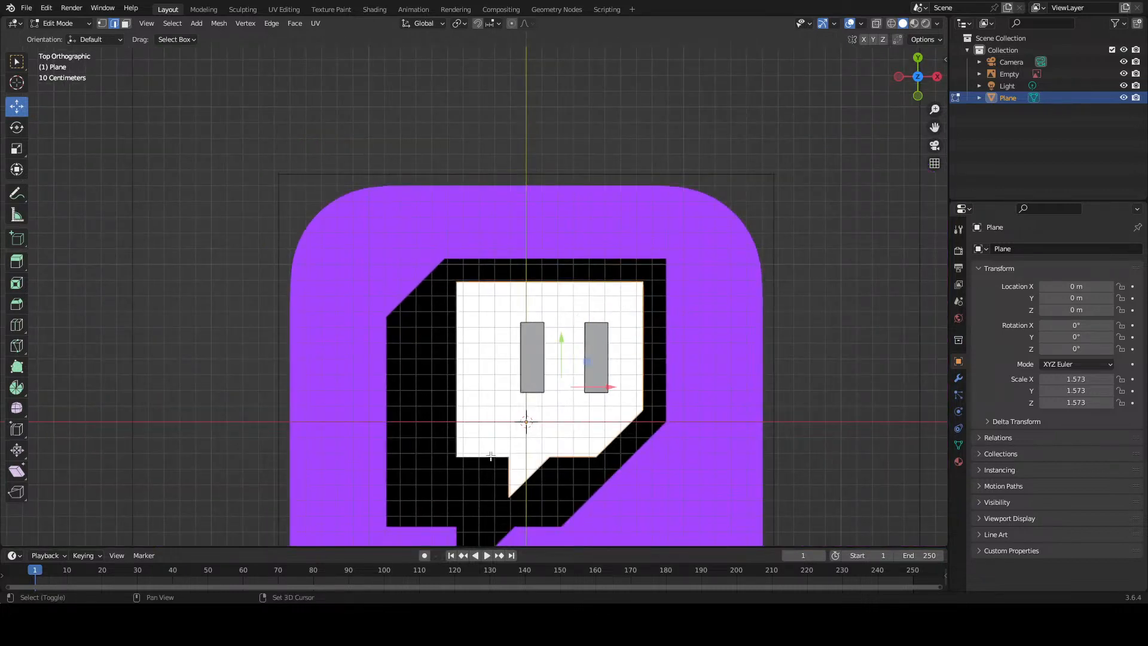
shift+click(455, 420)
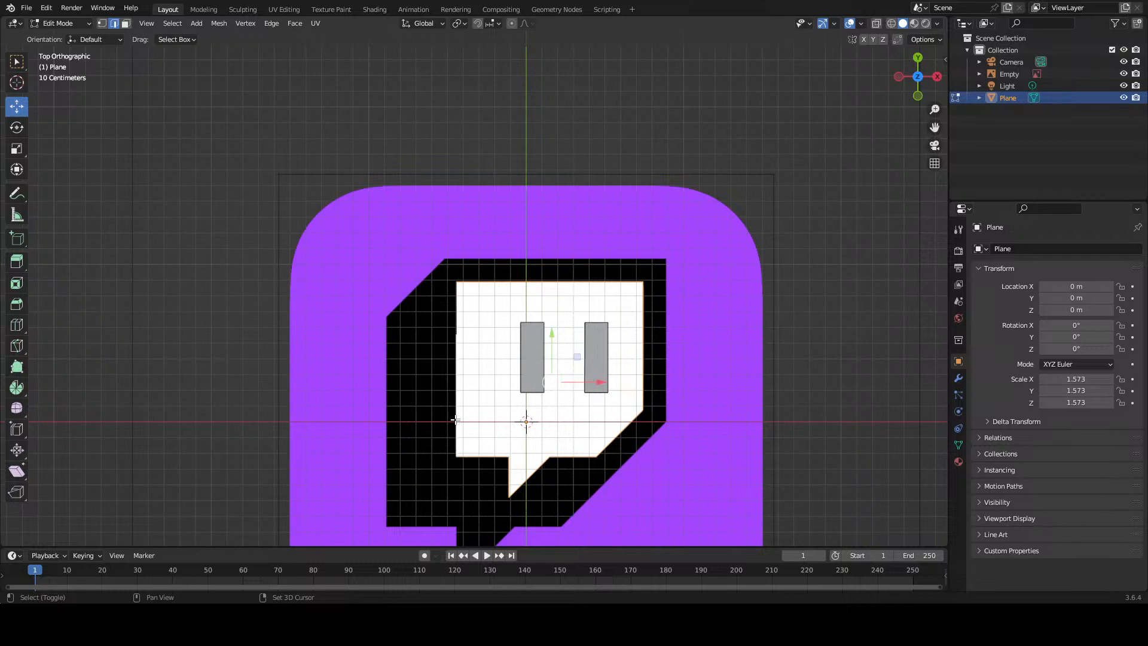
shift+click(458, 321)
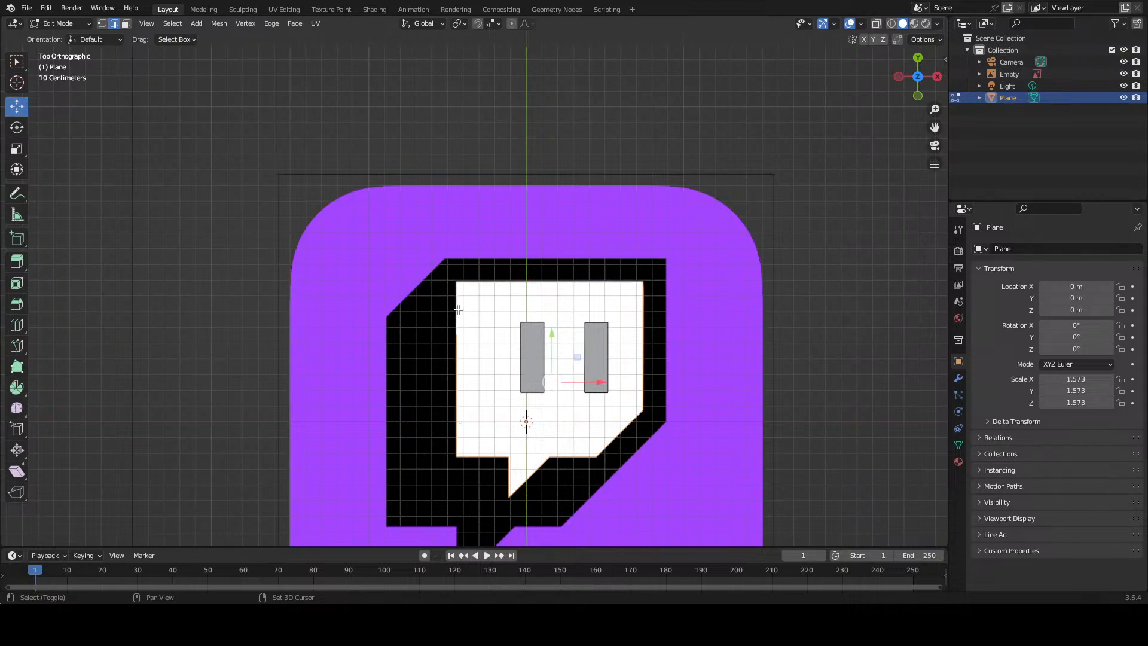
Step: Add the outline edges of both eyes to the selection and try filling everything with a face
shift+click(520, 338)
shift+click(530, 323)
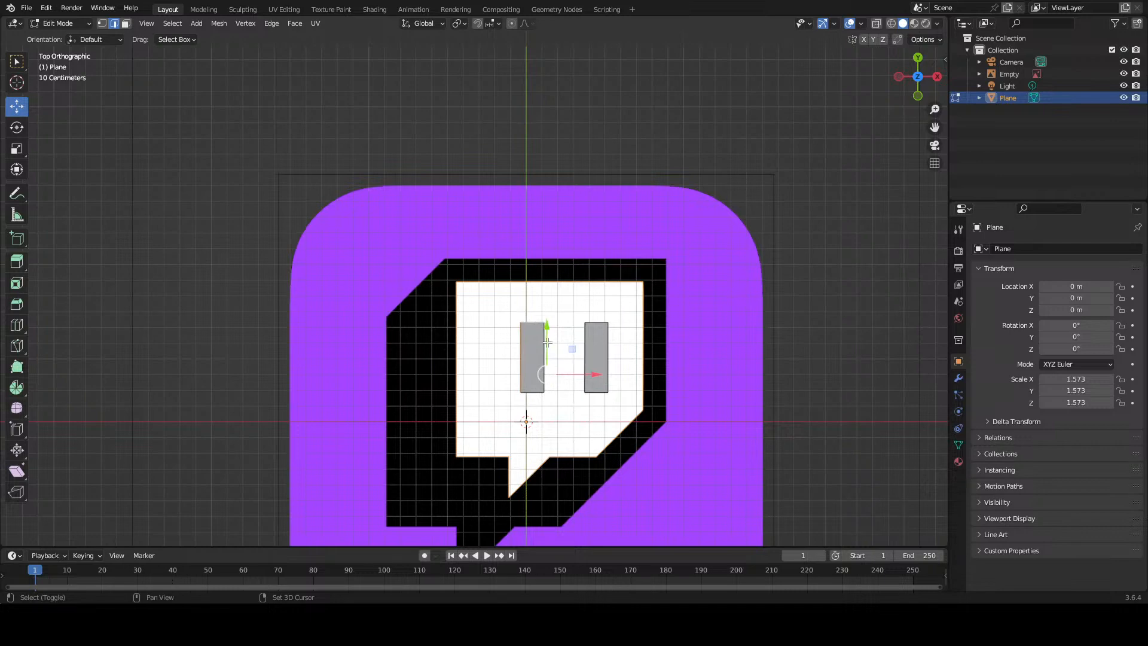
shift+click(545, 345)
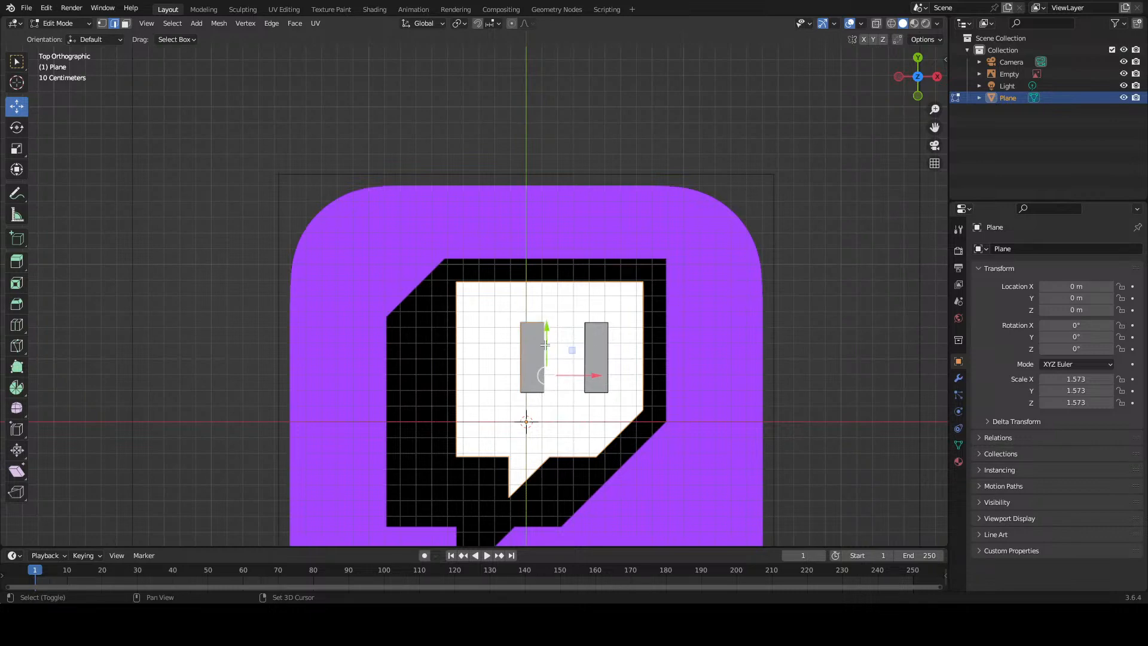
shift+click(535, 392)
shift+click(584, 354)
shift+click(592, 321)
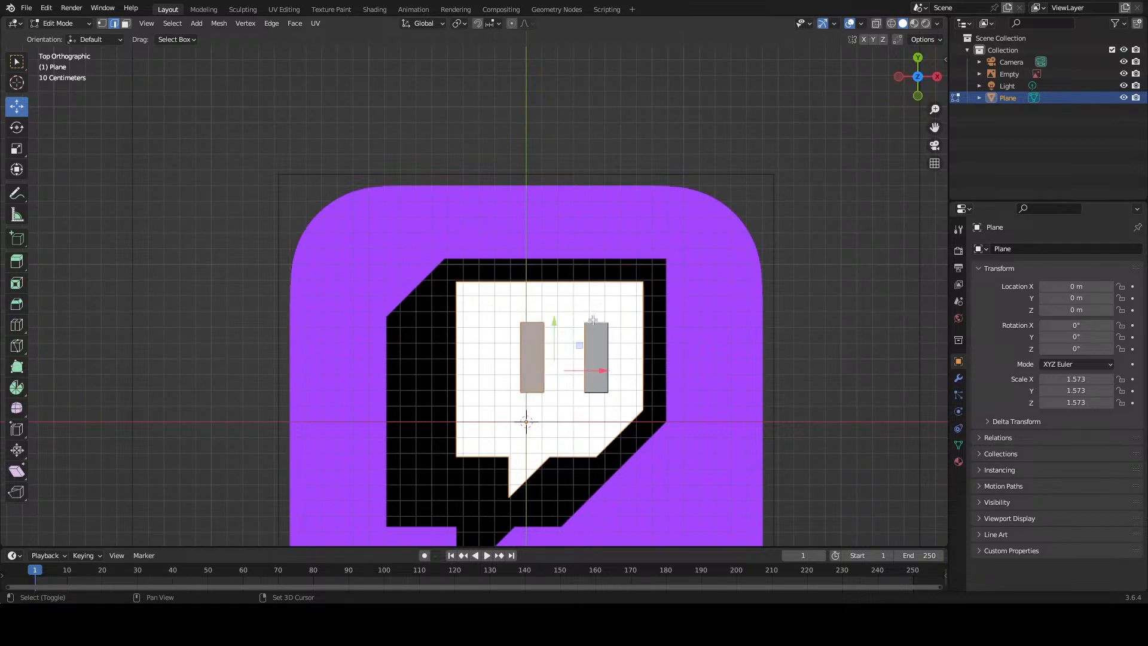
shift+click(608, 344)
shift+click(598, 391)
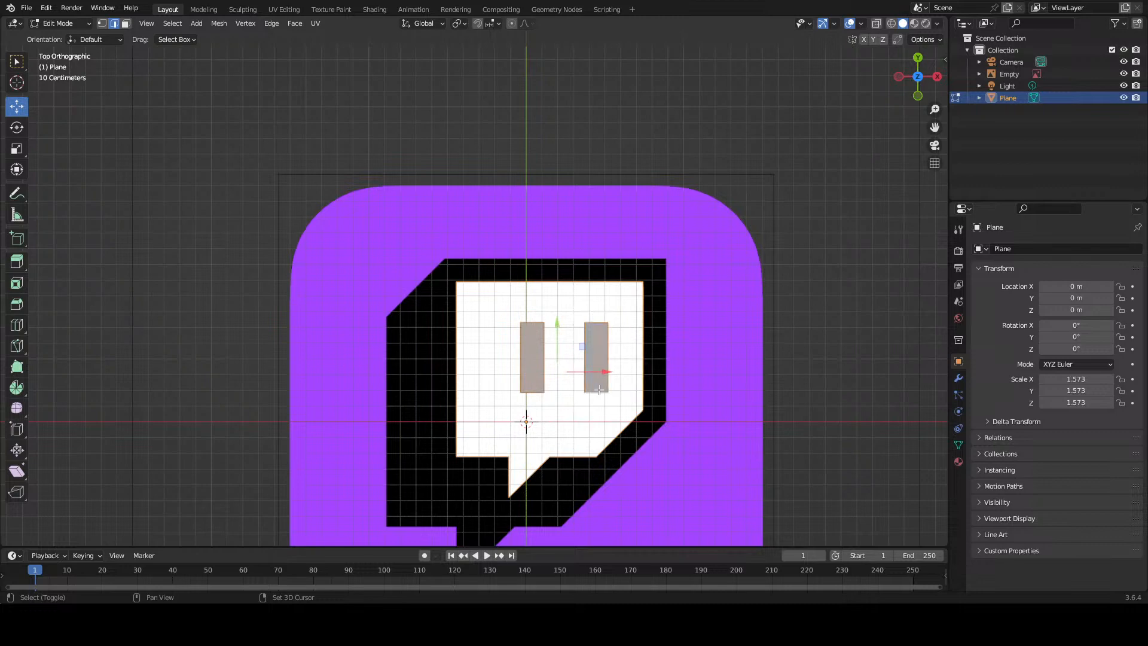
key(f)
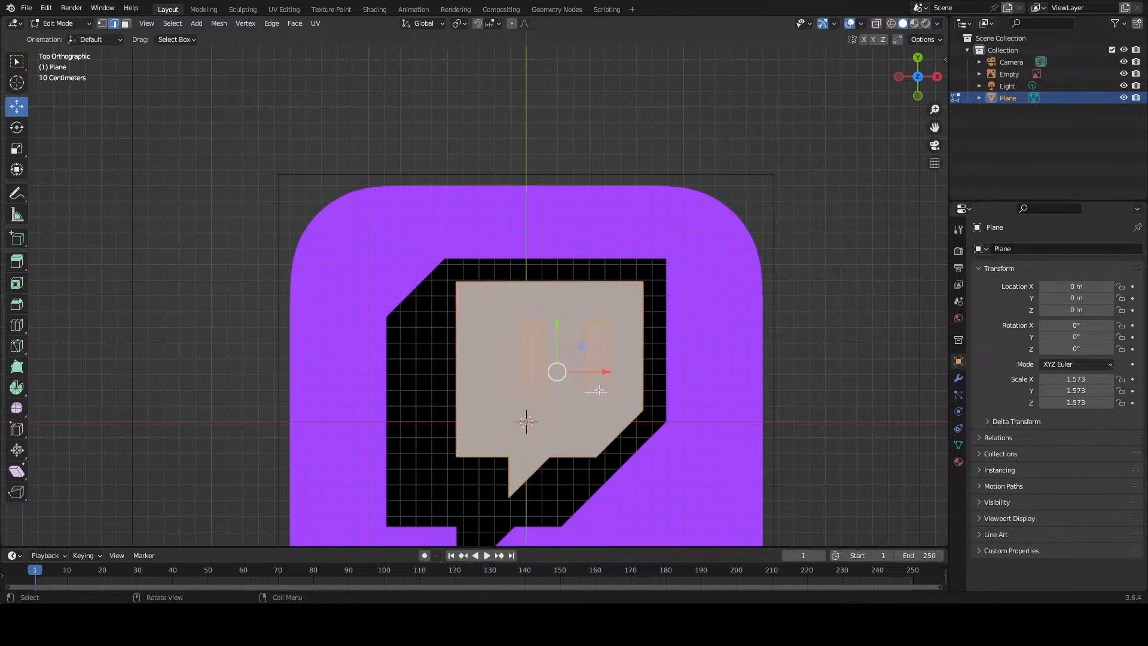
Step: Switch to face selection, select the filled face, and try snapping it to the grid
click(682, 369)
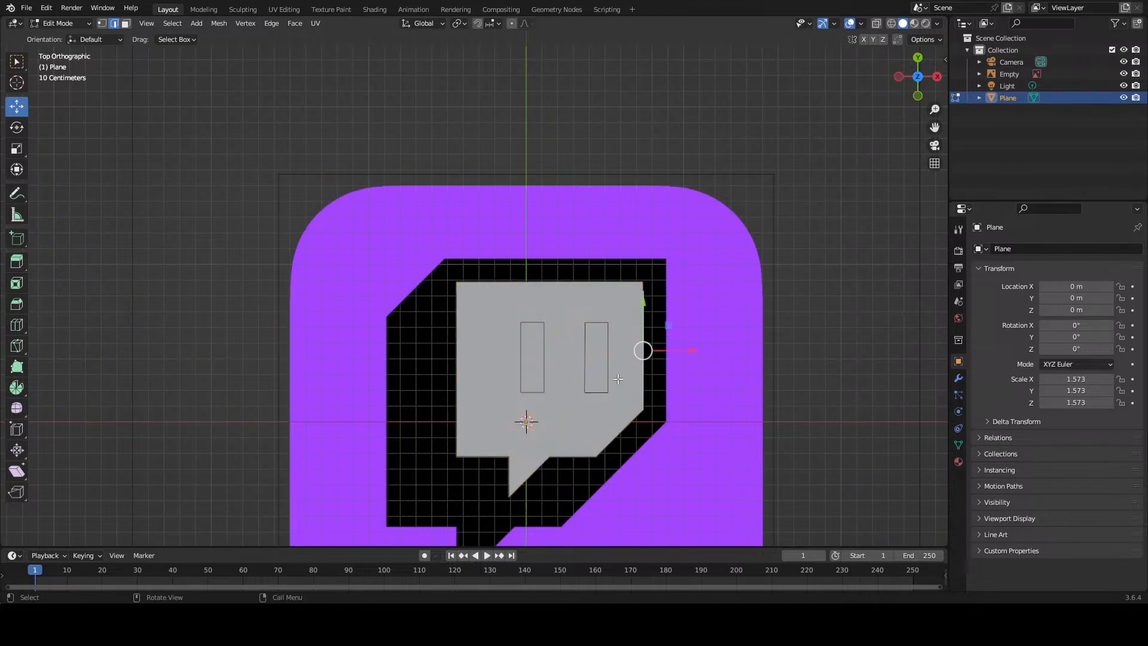
click(596, 371)
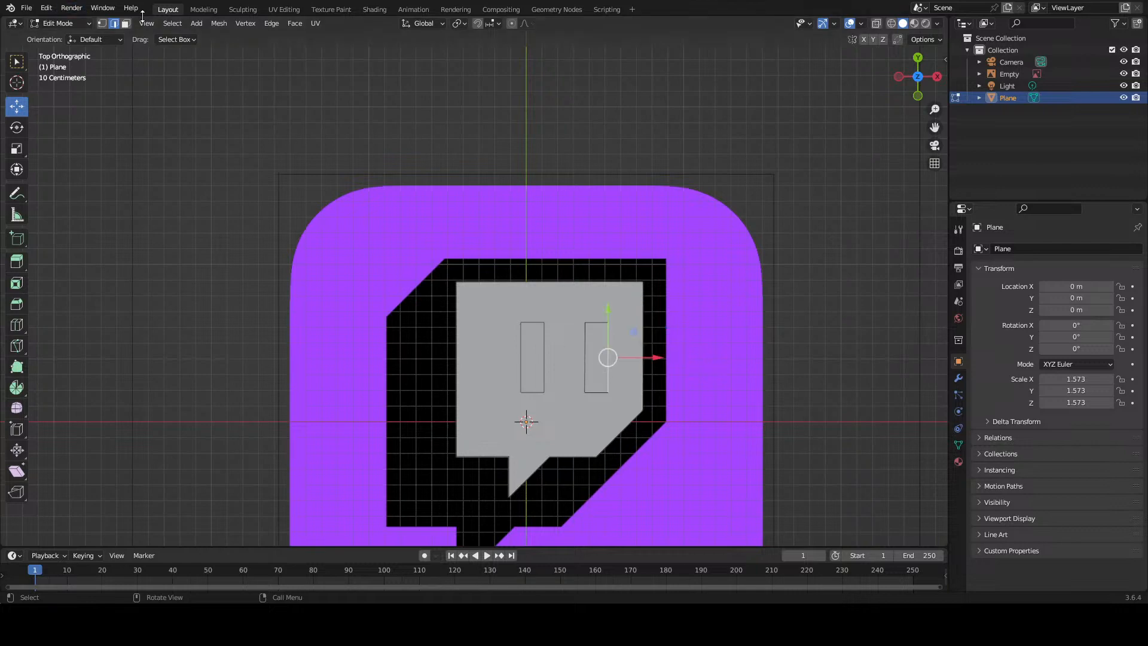
click(126, 24)
click(541, 359)
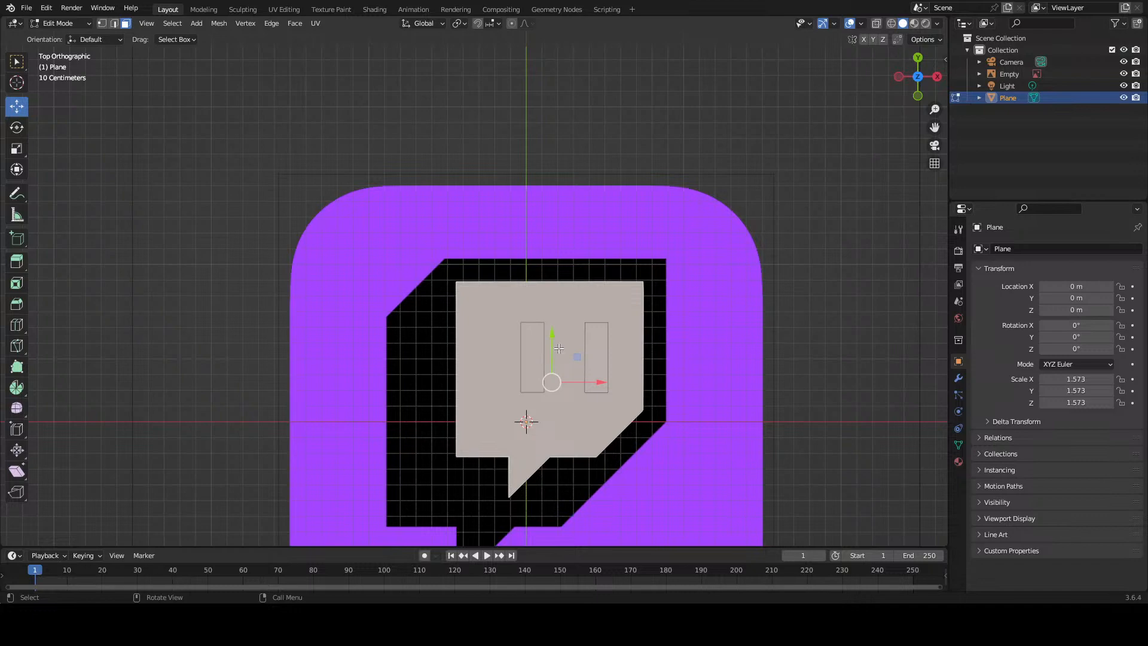
key(shift+s)
key(6)
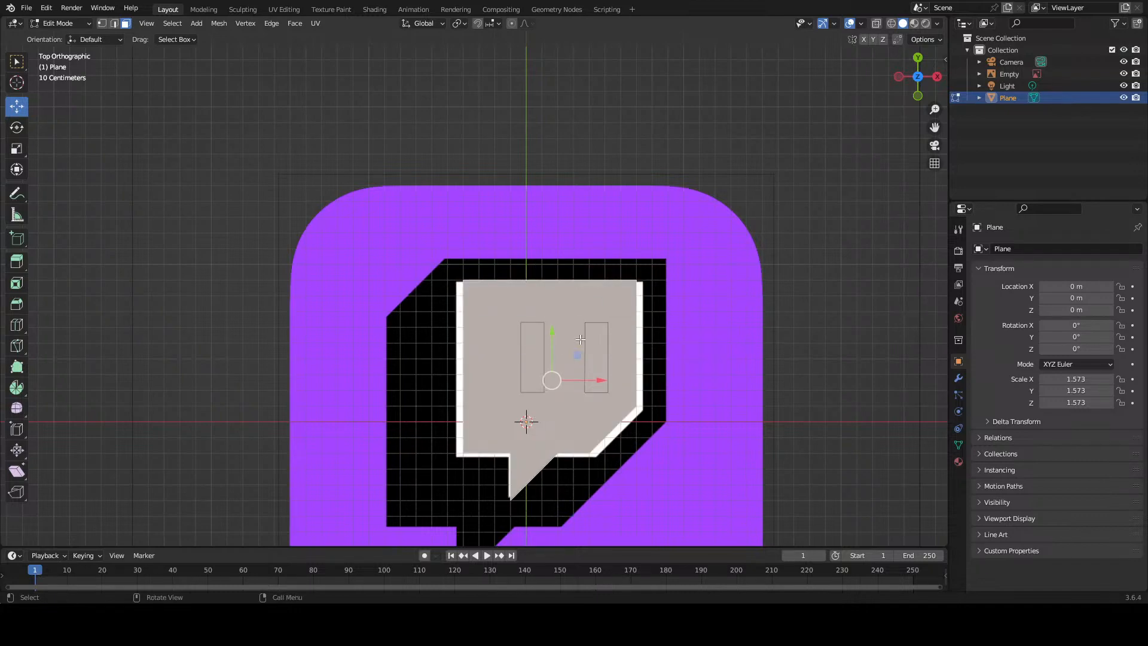
Step: Undo the grid snap, the face fill, and the deletion of the edge joining the two eyes
key(ctrl+z)
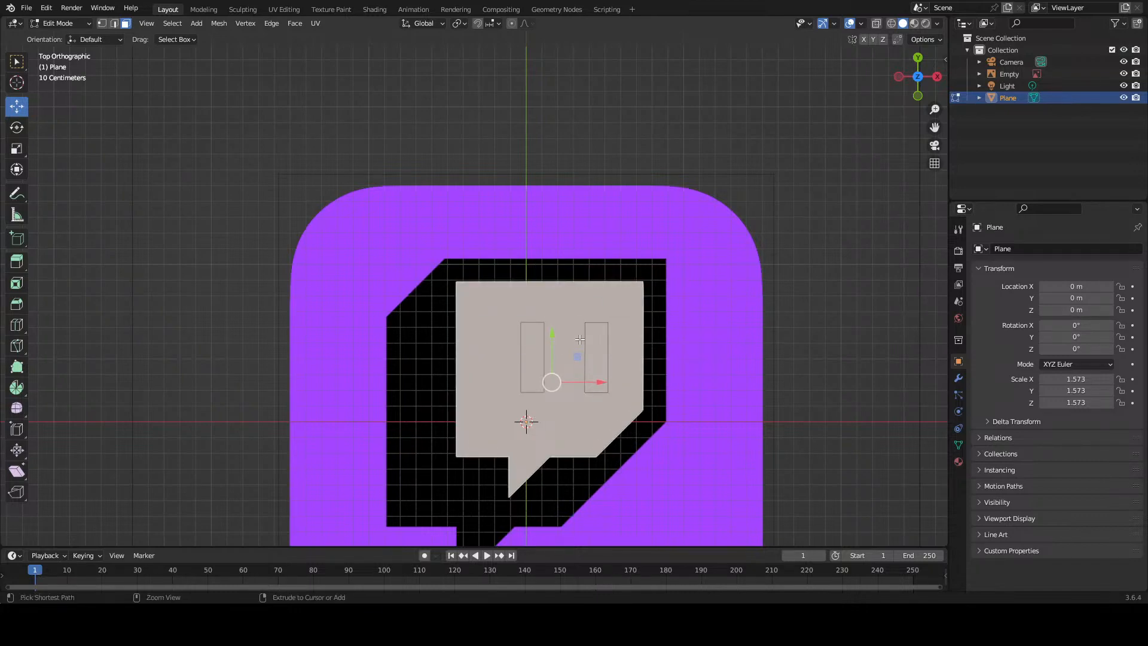
key(ctrl+z)
click(537, 370)
key(ctrl+z)
key(ctrl+z)
key(ctrl+z)
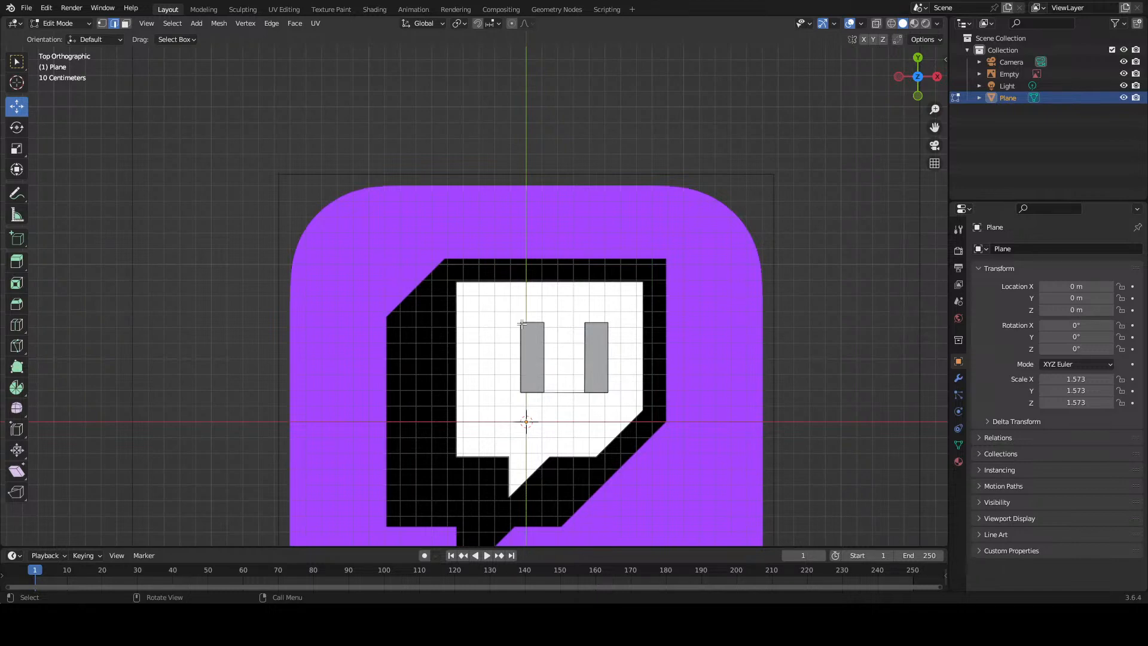
Step: Delete the edge that joins the bottoms of the left and right eyes
scroll(521, 323, up, 1)
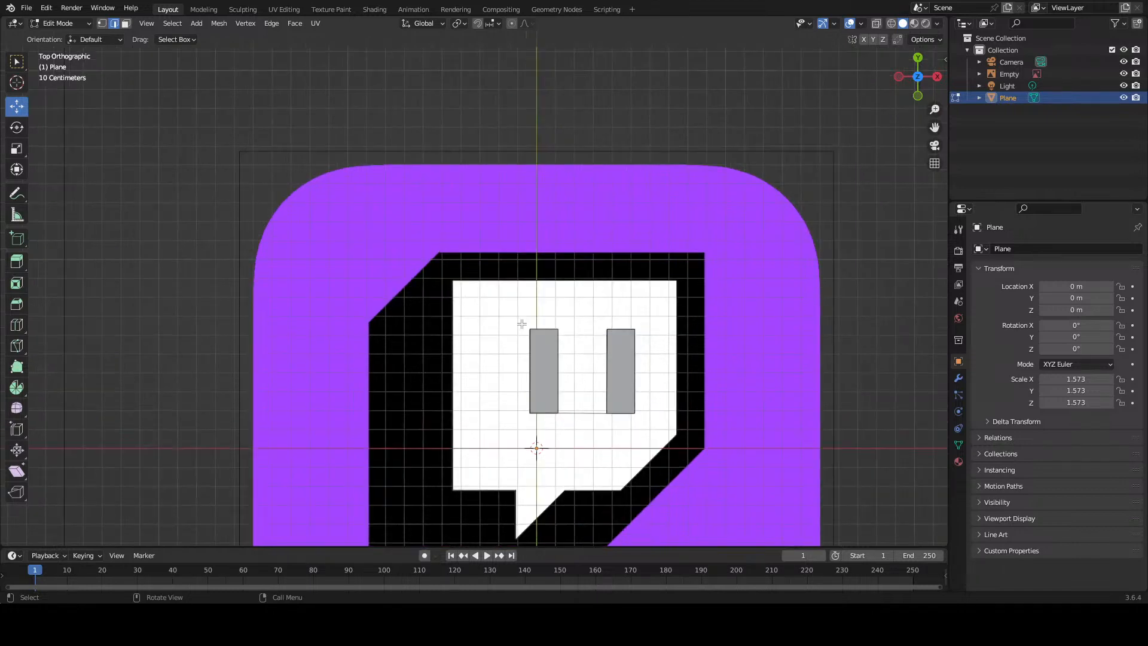
click(581, 412)
key(x)
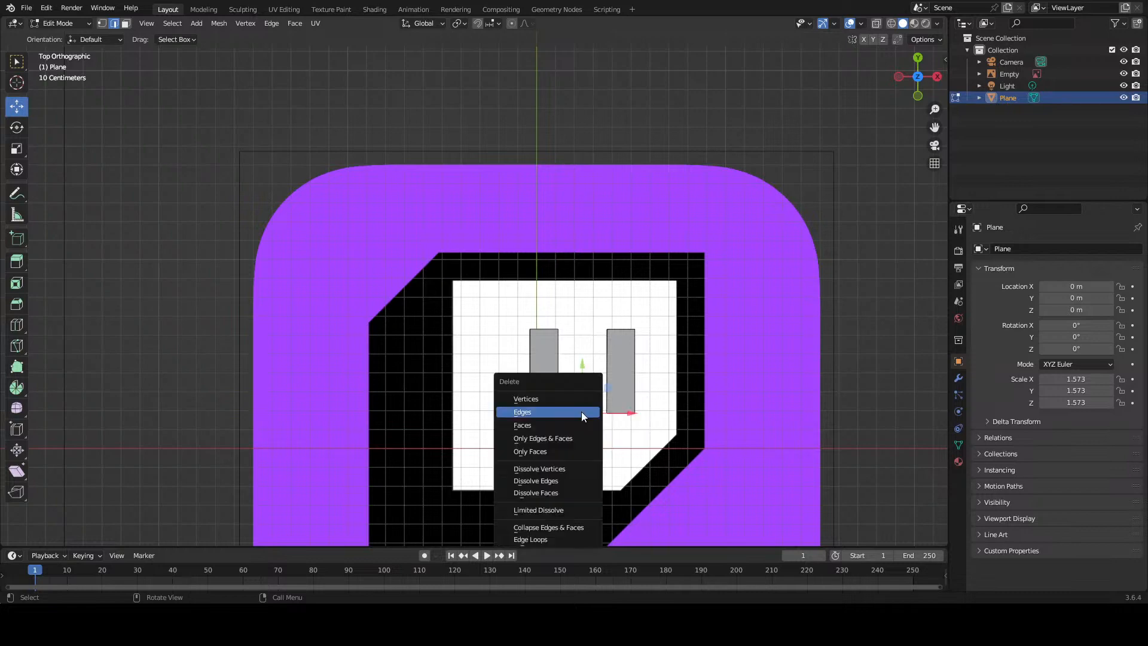
click(581, 411)
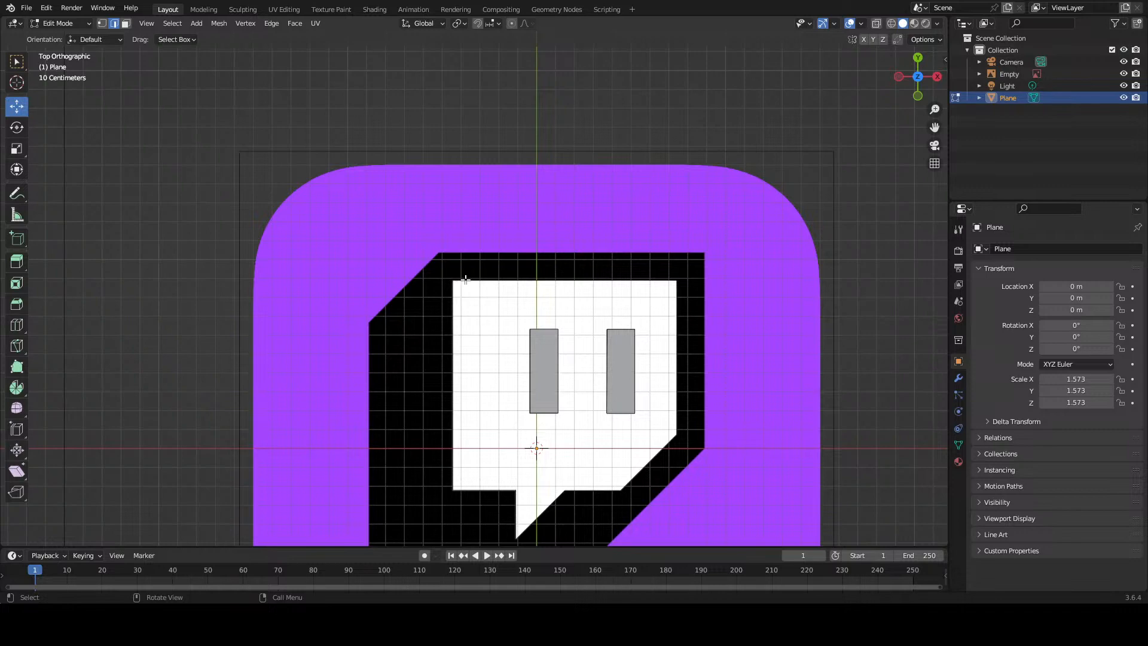
Step: Circle-select the outline edges of the white speech-bubble shape and fill them with a face
click(542, 349)
key(c)
mouse_move(437, 265)
mouse_down()
mouse_move(686, 312)
mouse_move(687, 298)
mouse_move(661, 456)
mouse_move(507, 539)
mouse_move(449, 486)
mouse_move(443, 397)
mouse_move(461, 351)
mouse_move(474, 359)
mouse_up()
right_click(474, 358)
key(f)
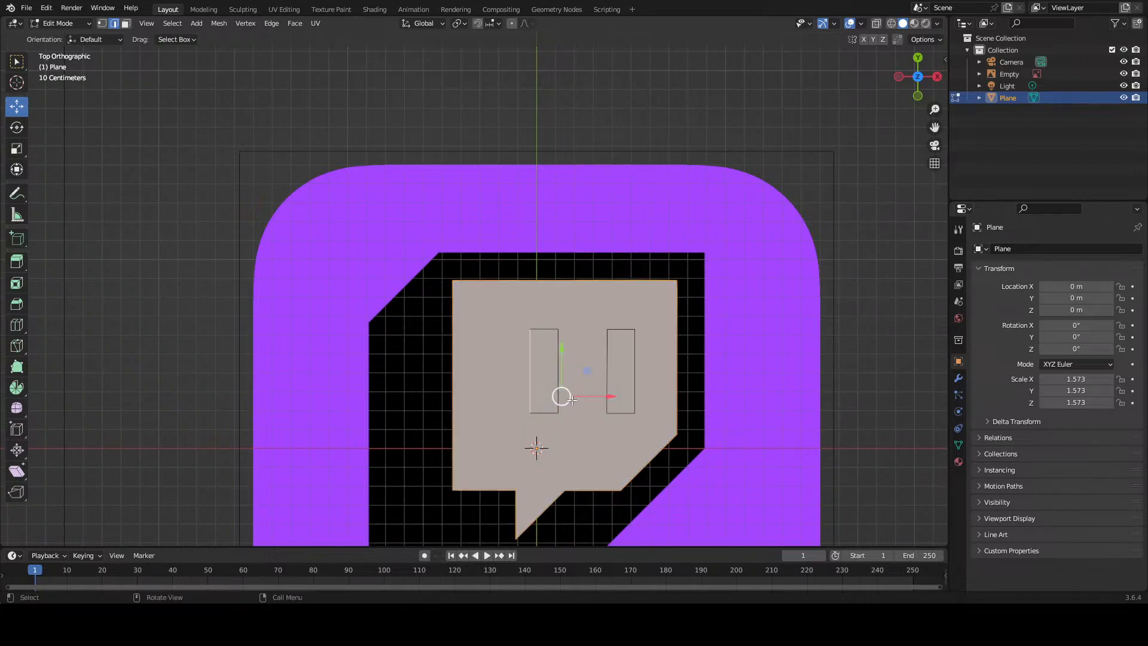
Step: Switch to face selection and select the filled speech-bubble face
click(544, 383)
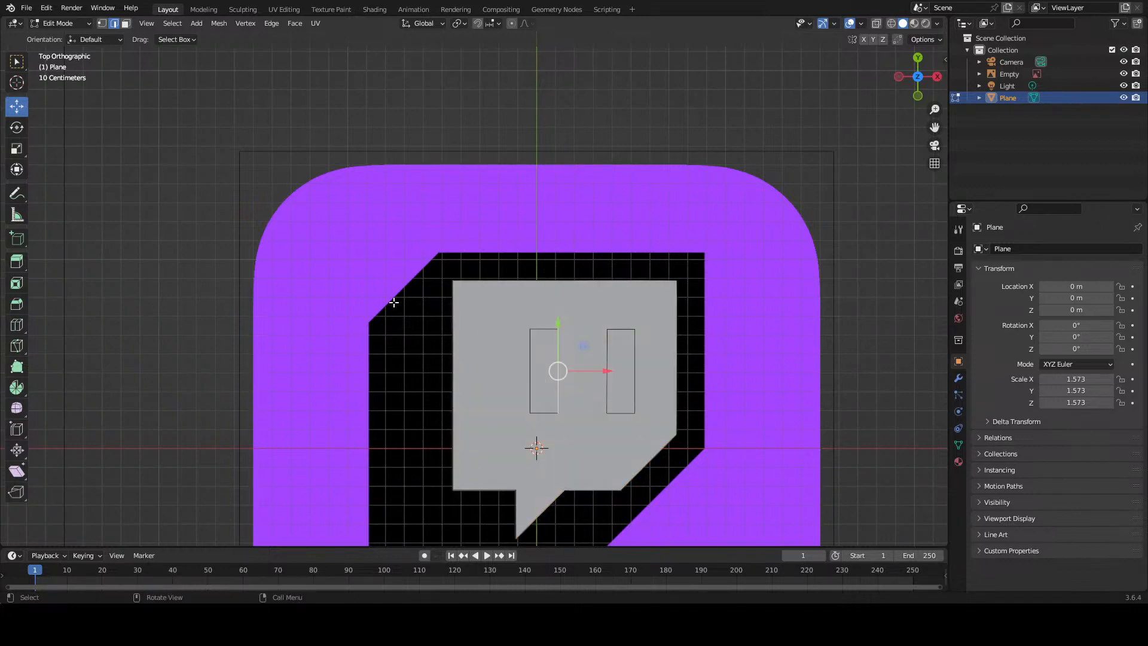
click(126, 23)
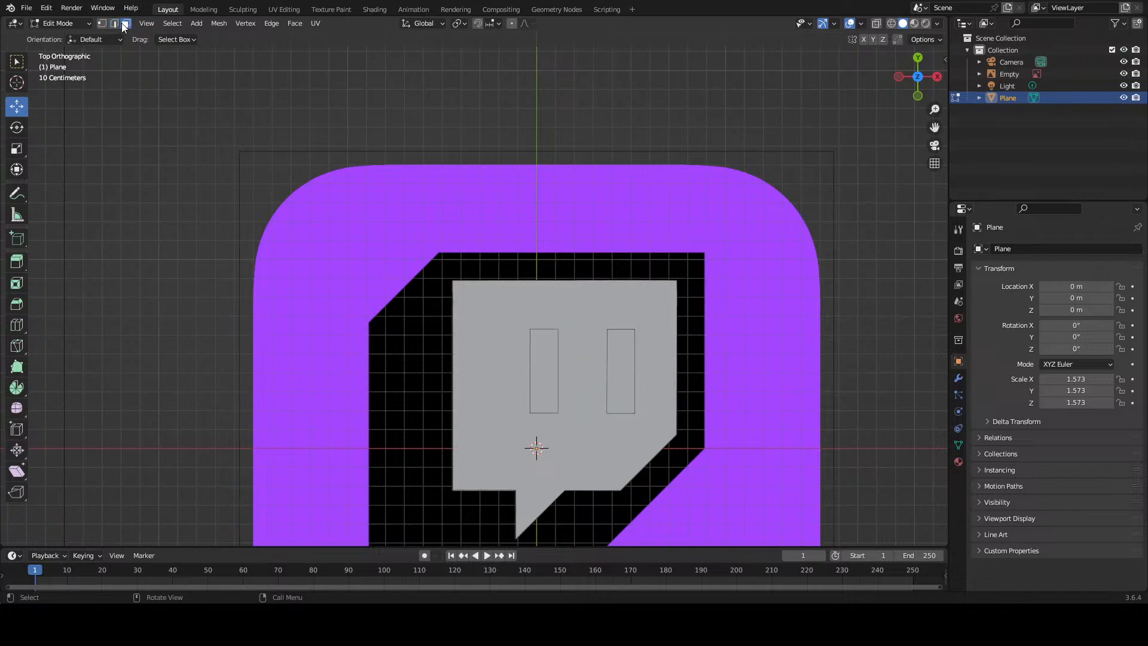
click(547, 385)
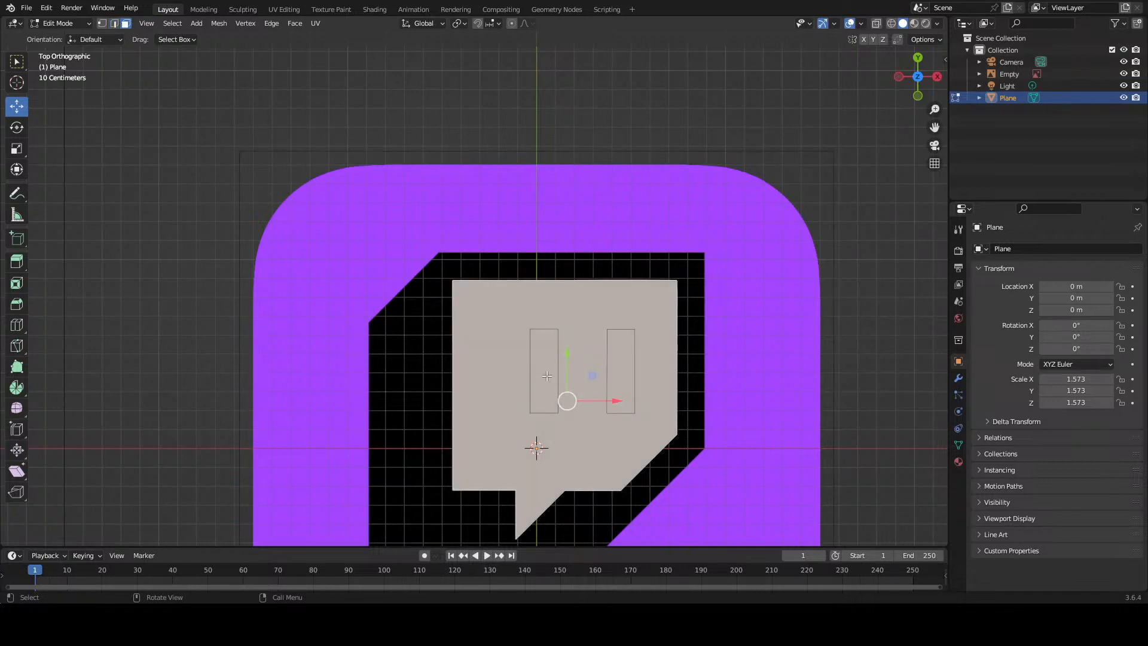
middle_drag(562, 388, 432, 321)
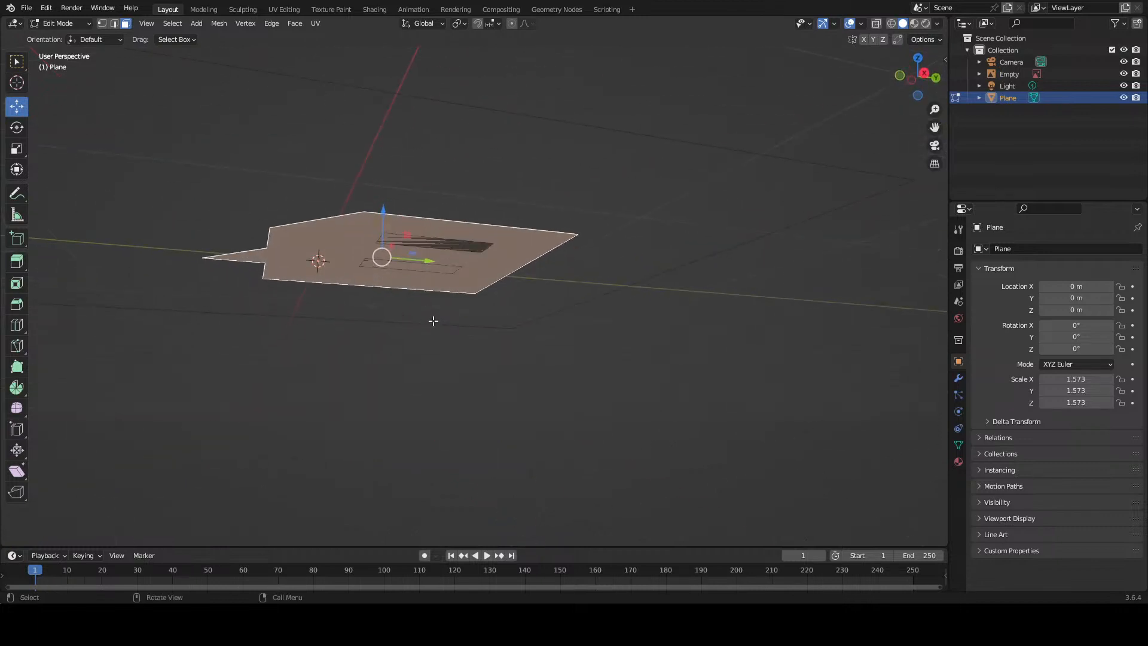
Step: Try to select the left and right eye faces together from the underside of the speech bubble
click(414, 241)
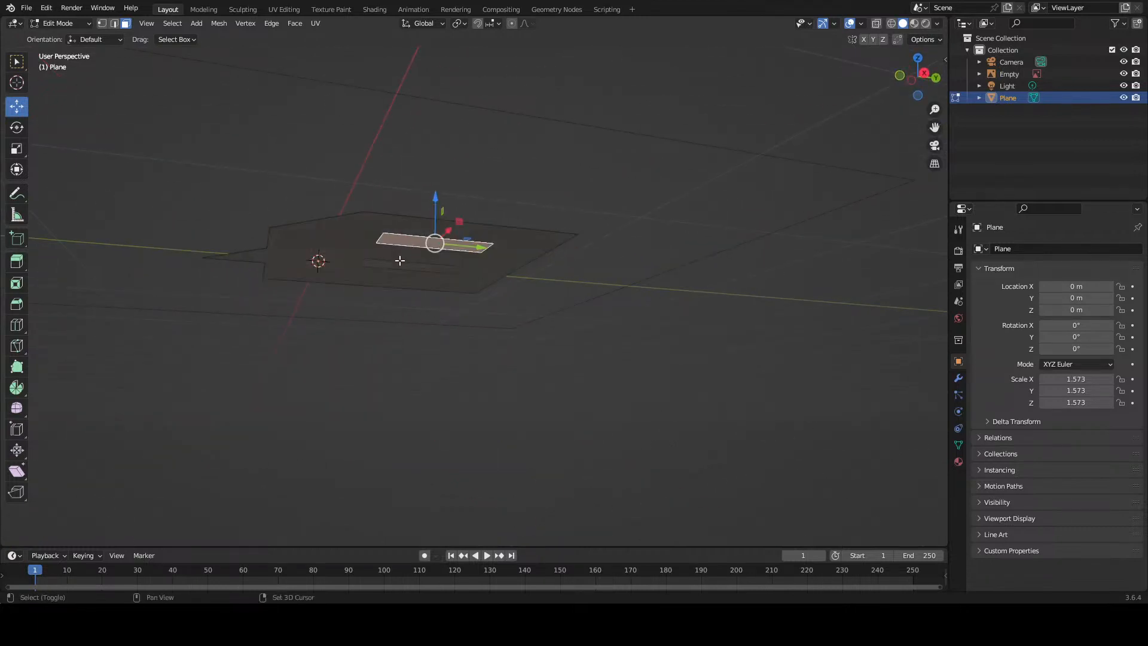
shift+click(397, 265)
click(398, 265)
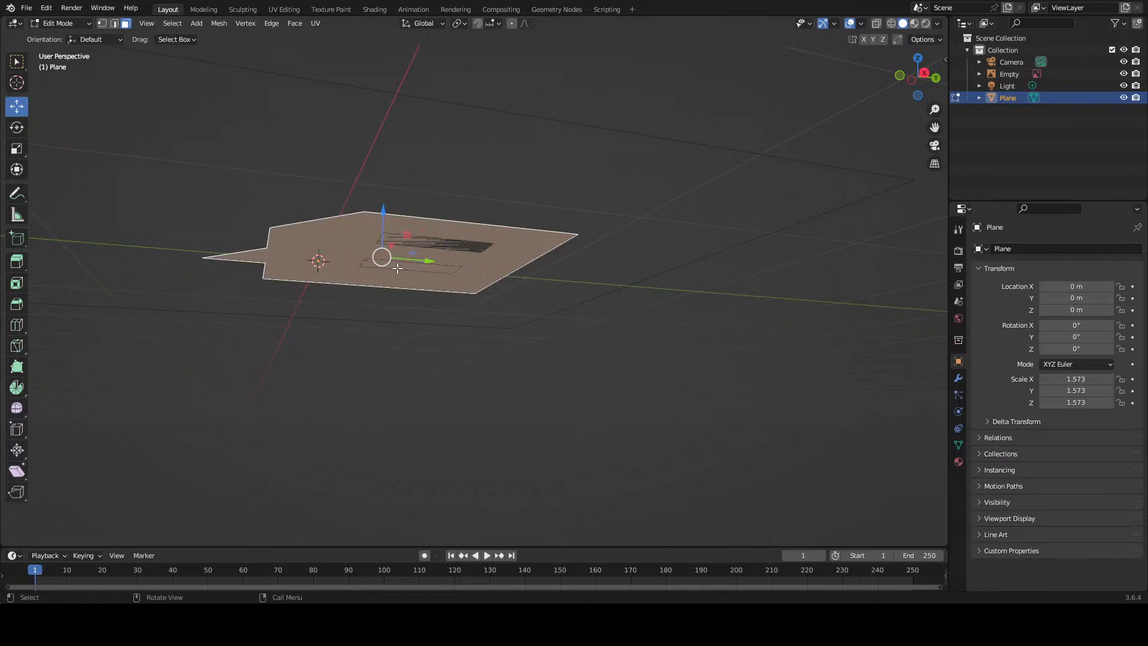
click(409, 239)
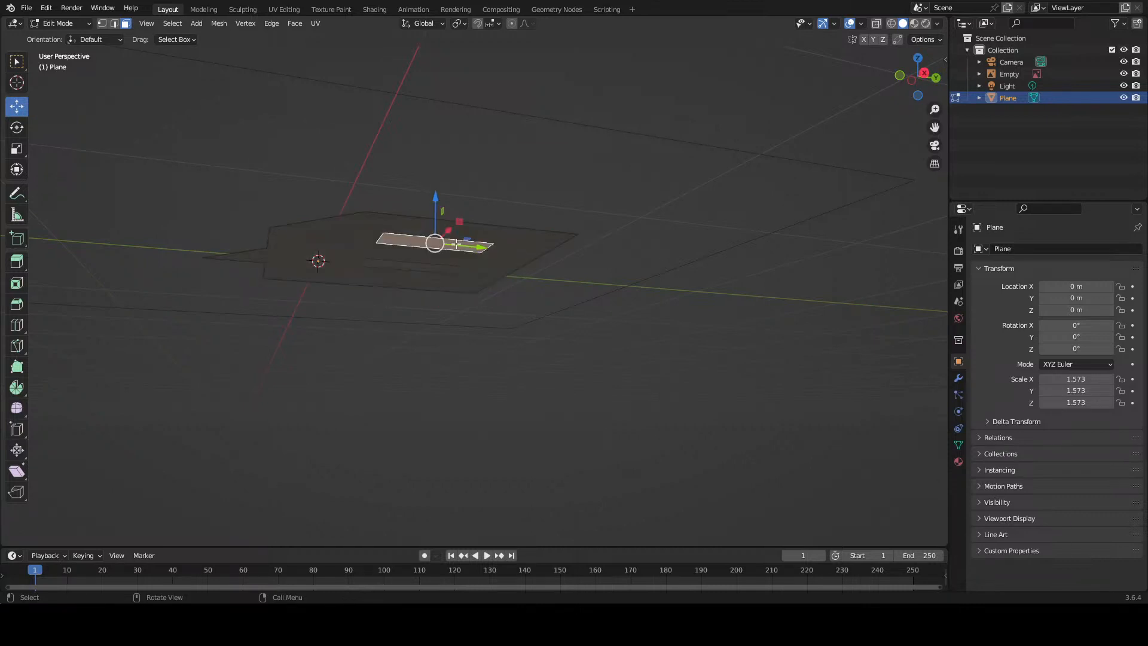
middle_drag(429, 273, 526, 215)
shift+click(528, 213)
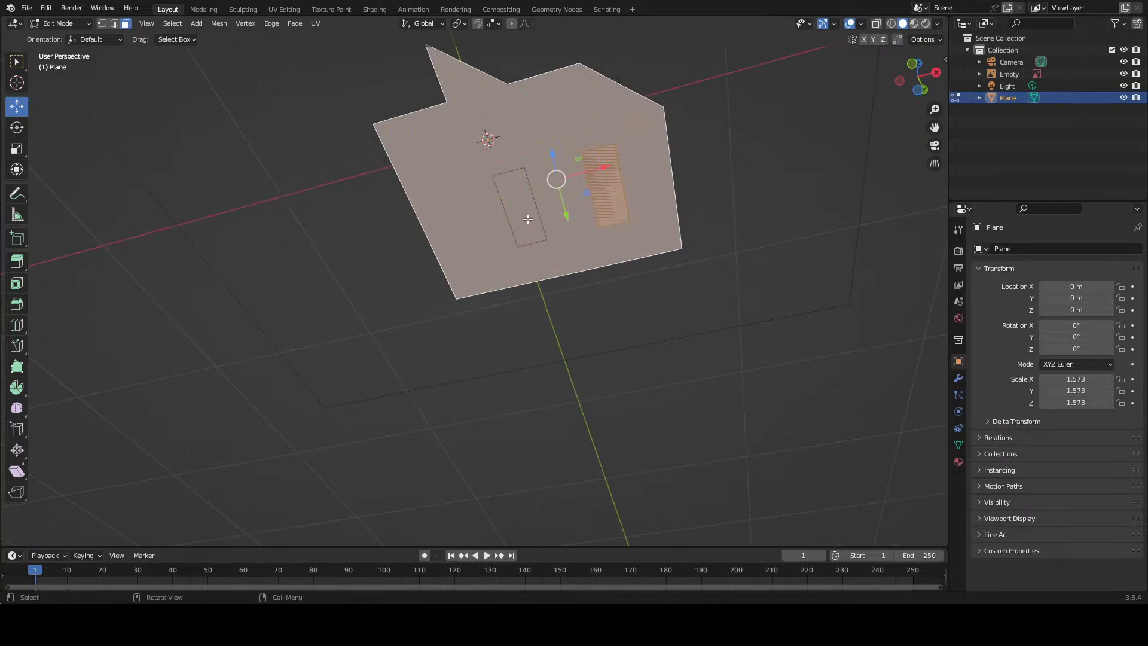
click(529, 213)
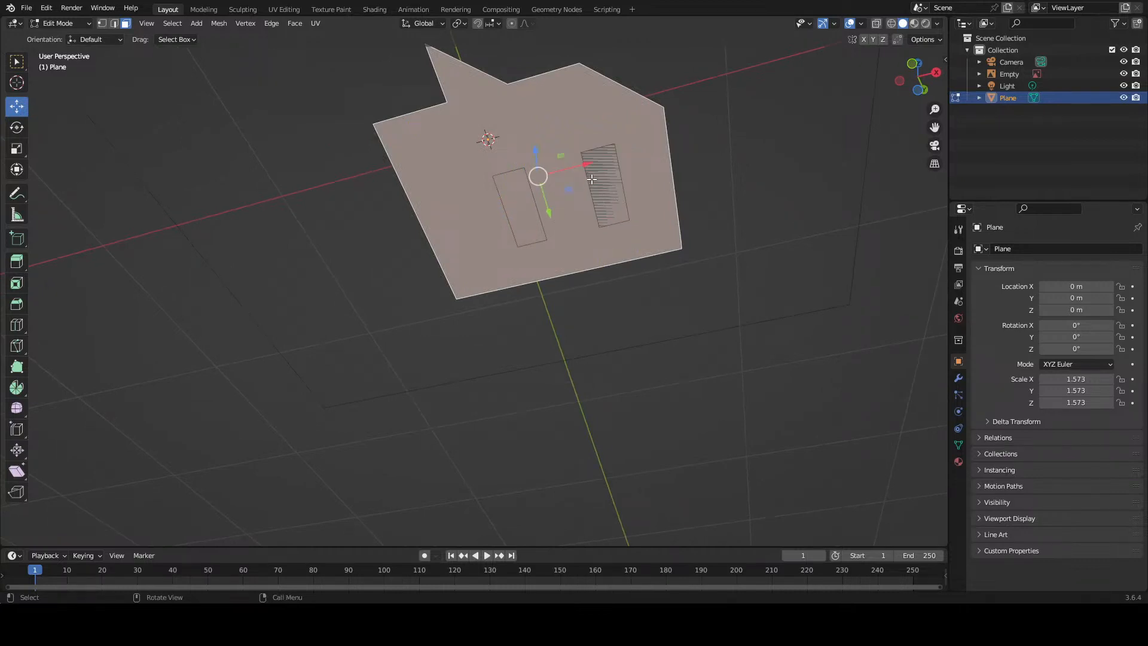
Step: Select both eye faces inside the speech-bubble shape
click(592, 181)
shift+double_click(507, 186)
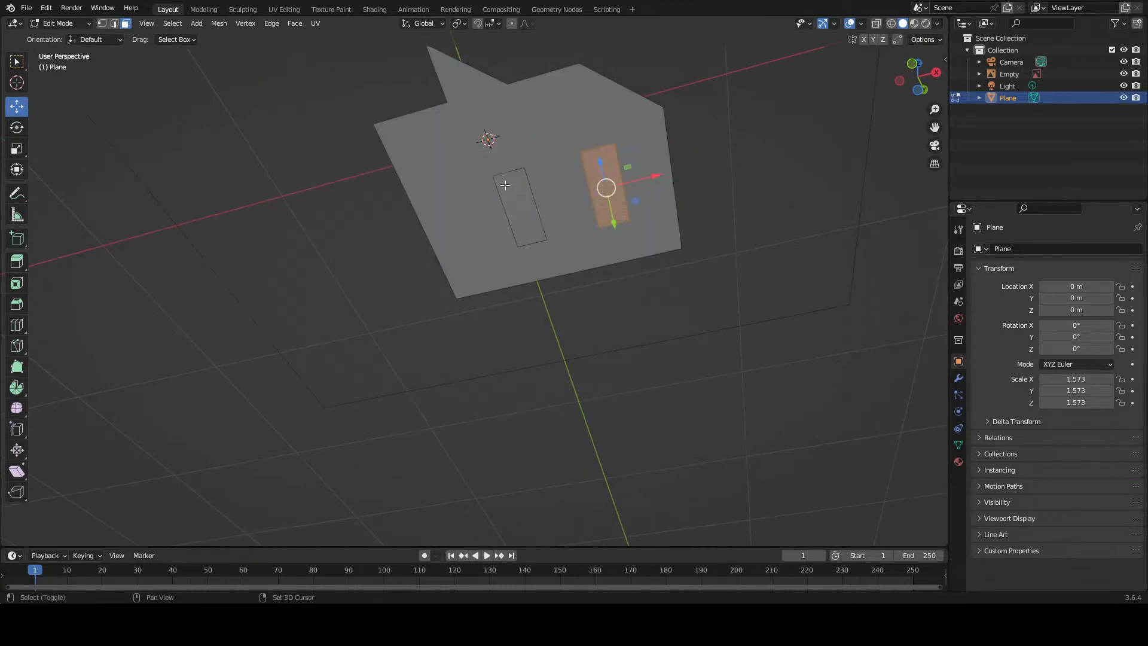
shift+double_click(507, 186)
shift+click(512, 195)
shift+click(513, 195)
scroll(513, 195, up, 4)
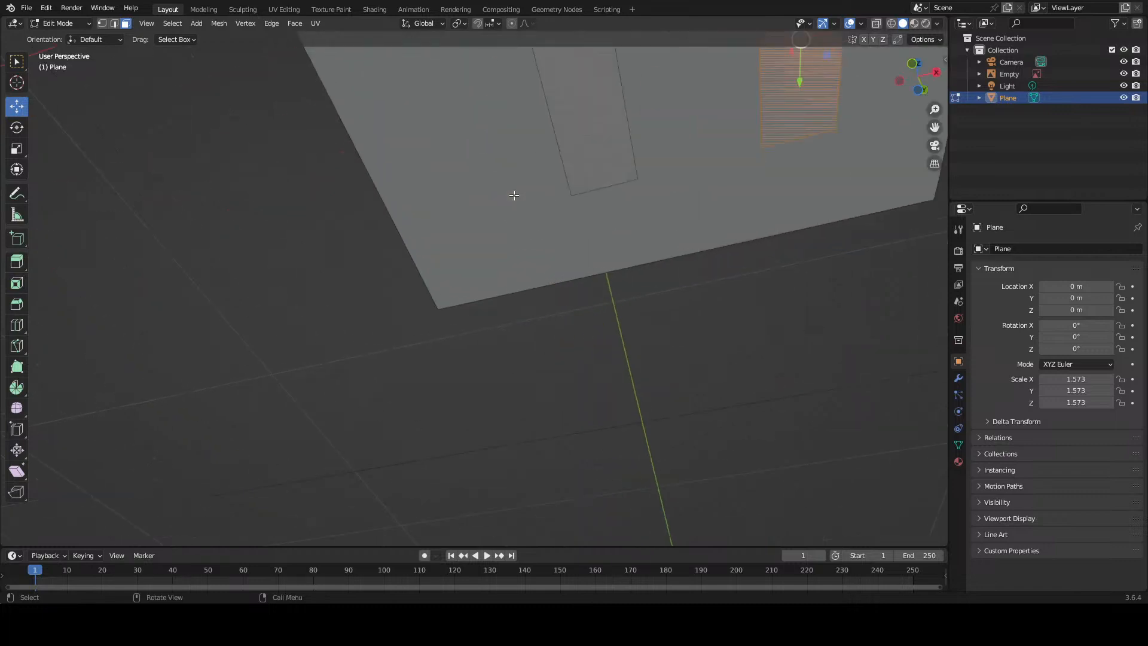
middle_drag(536, 186, 584, 281)
click(662, 284)
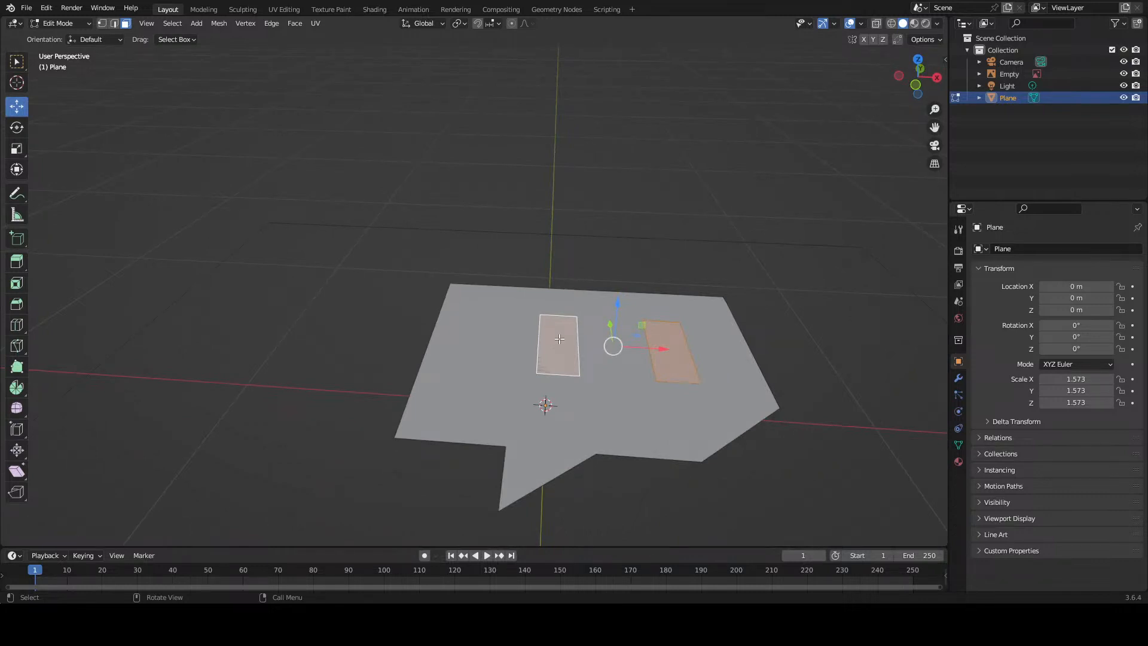
Step: Try Poke Faces on the two selected eye faces and undo it
right_click(578, 355)
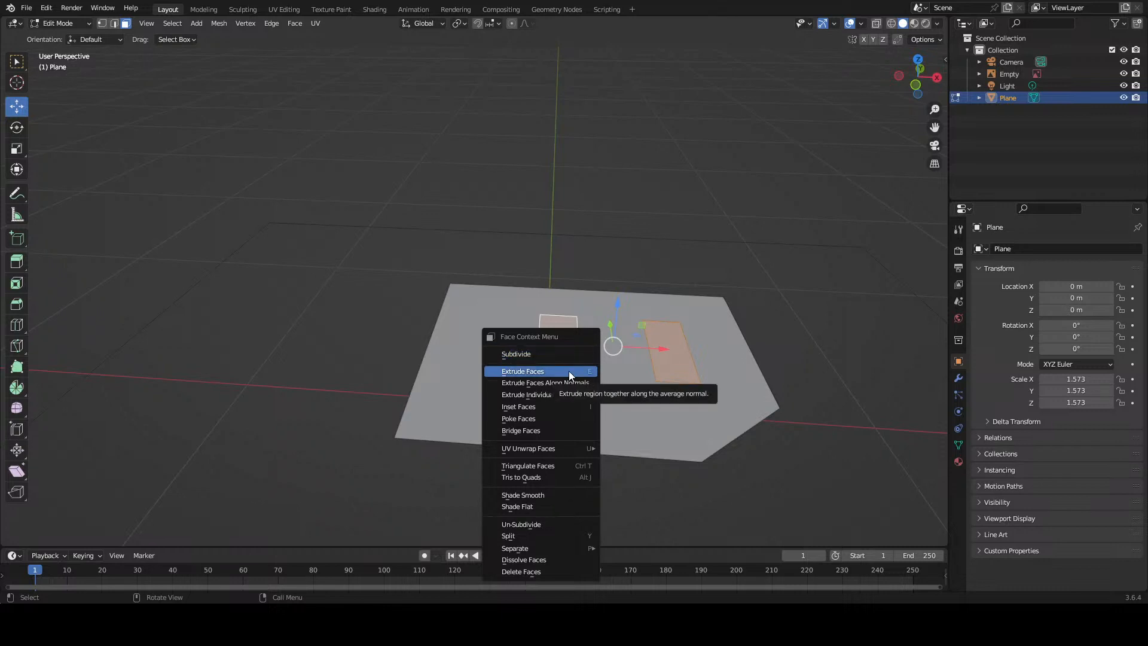
click(557, 418)
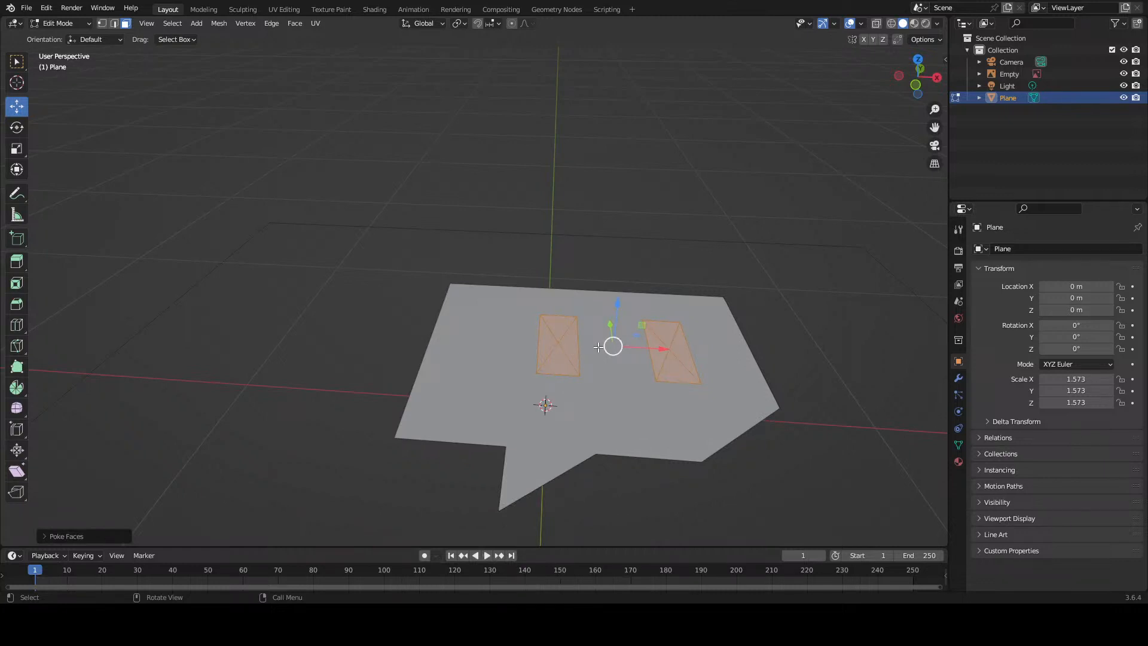
key(ctrl+z)
Step: Try to connect the two eye faces with Bridge Faces and undo the operation
right_click(572, 347)
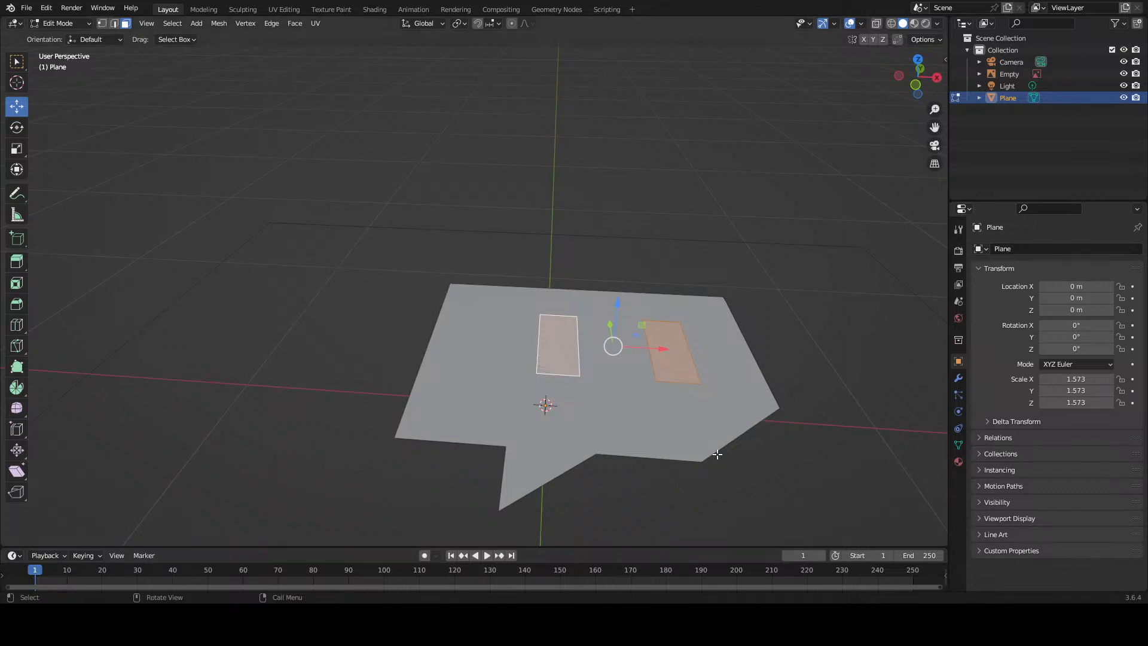
click(637, 391)
click(611, 352)
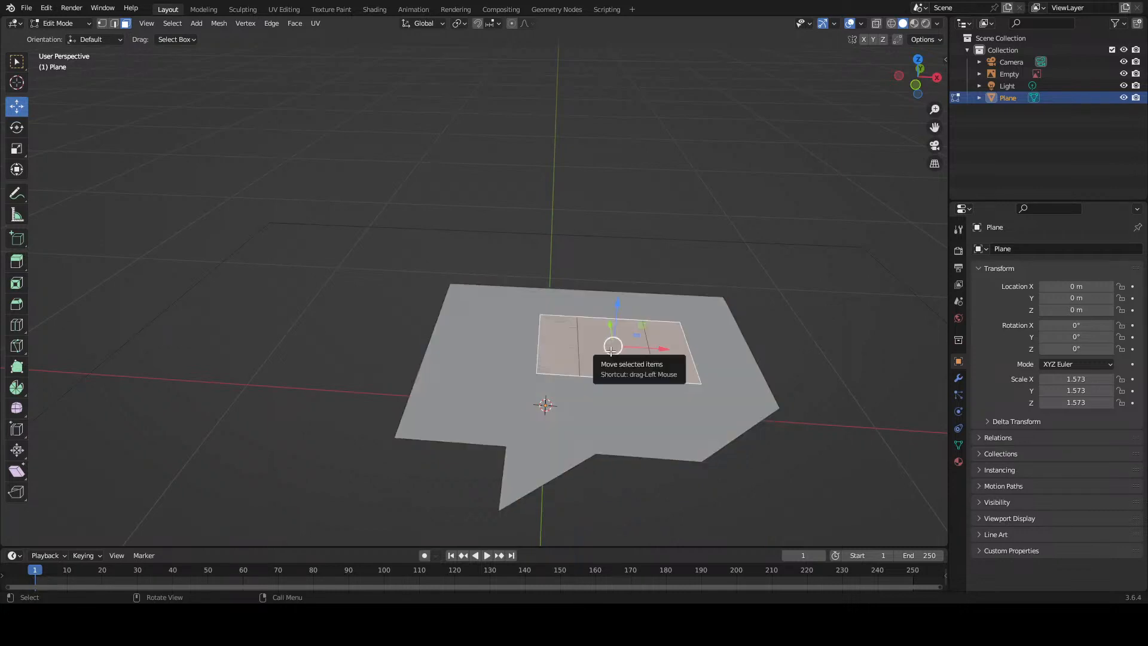
key(ctrl+z)
key(ctrl+z)
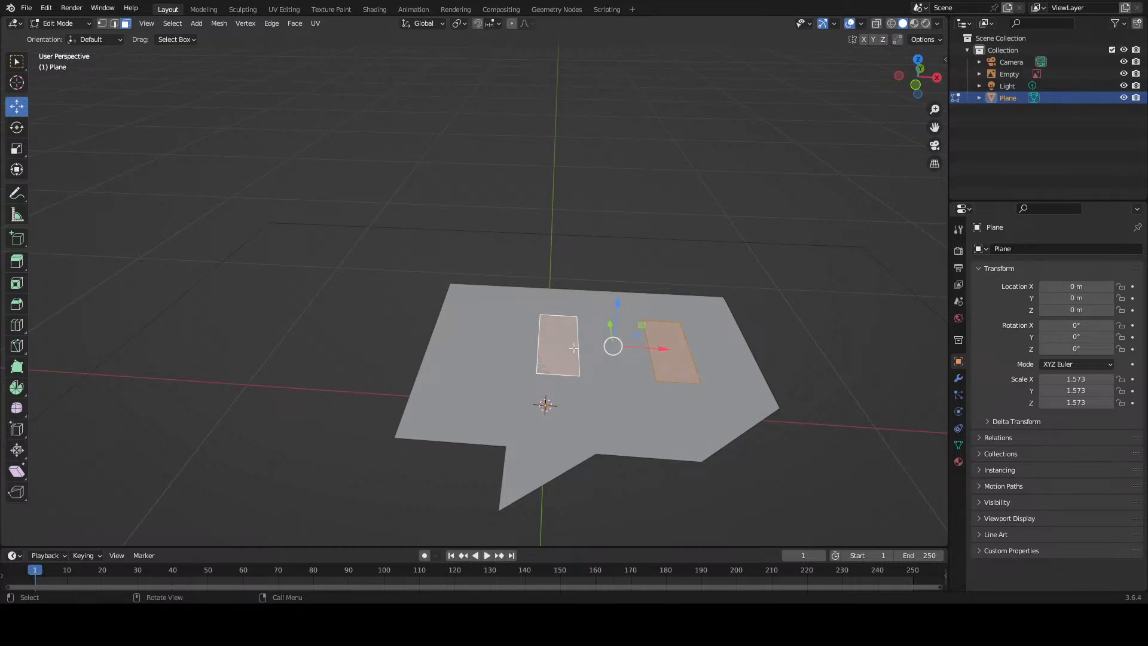
Step: Try merging the selected faces at the cursor and at their center, undoing each merge
key(m)
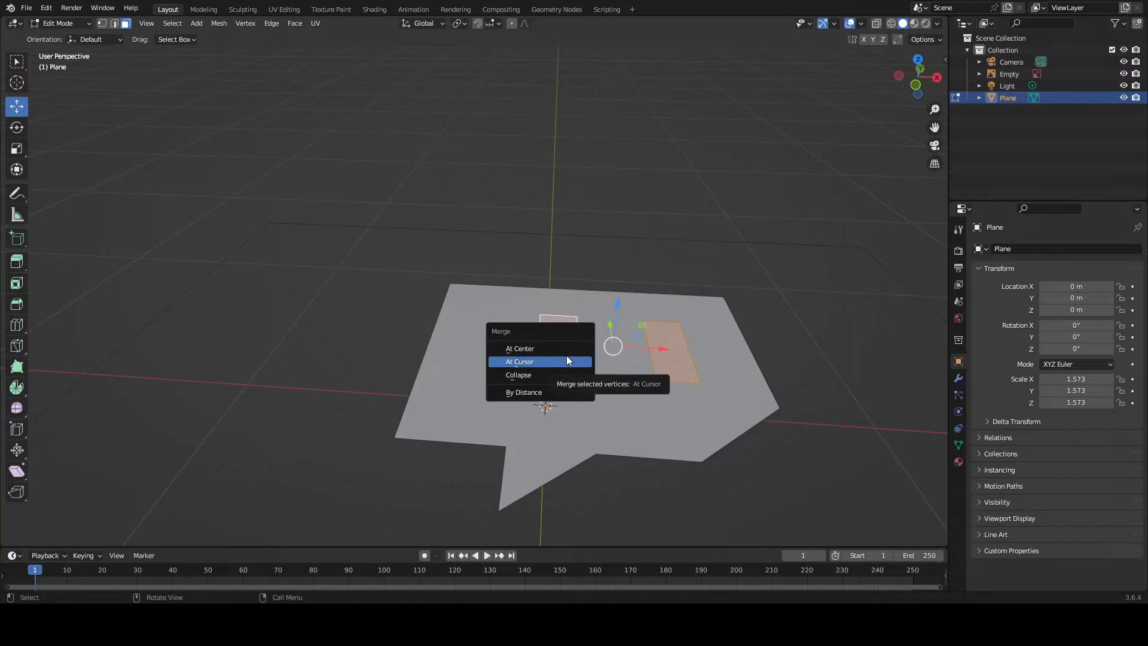
click(567, 357)
key(ctrl+z)
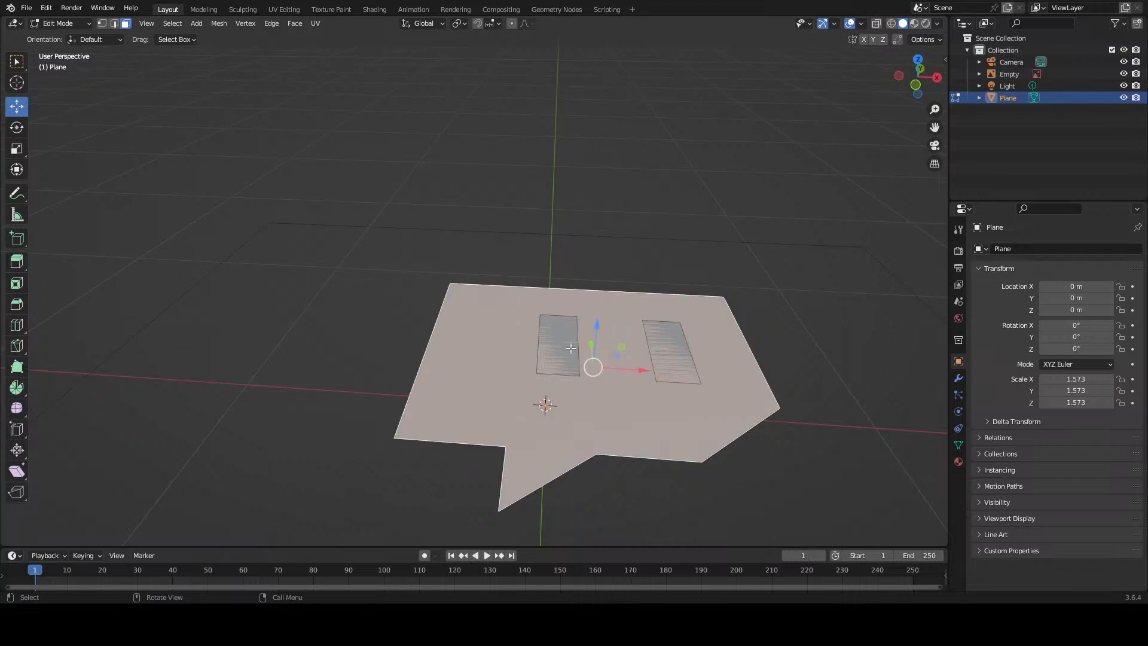
shift+click(569, 348)
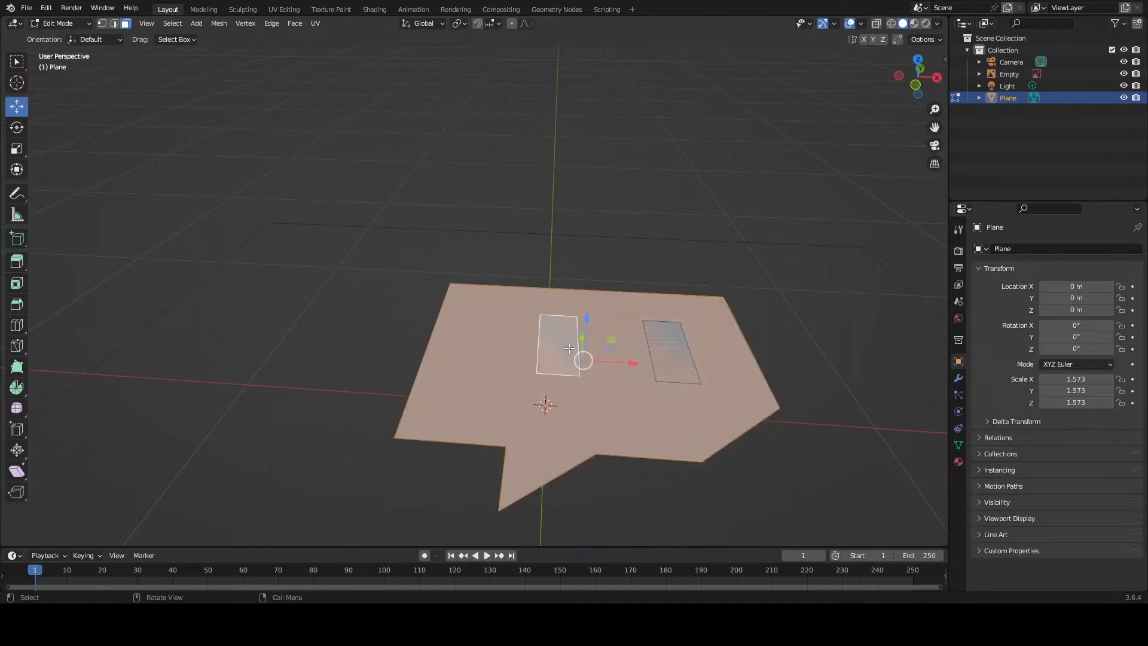
key(m)
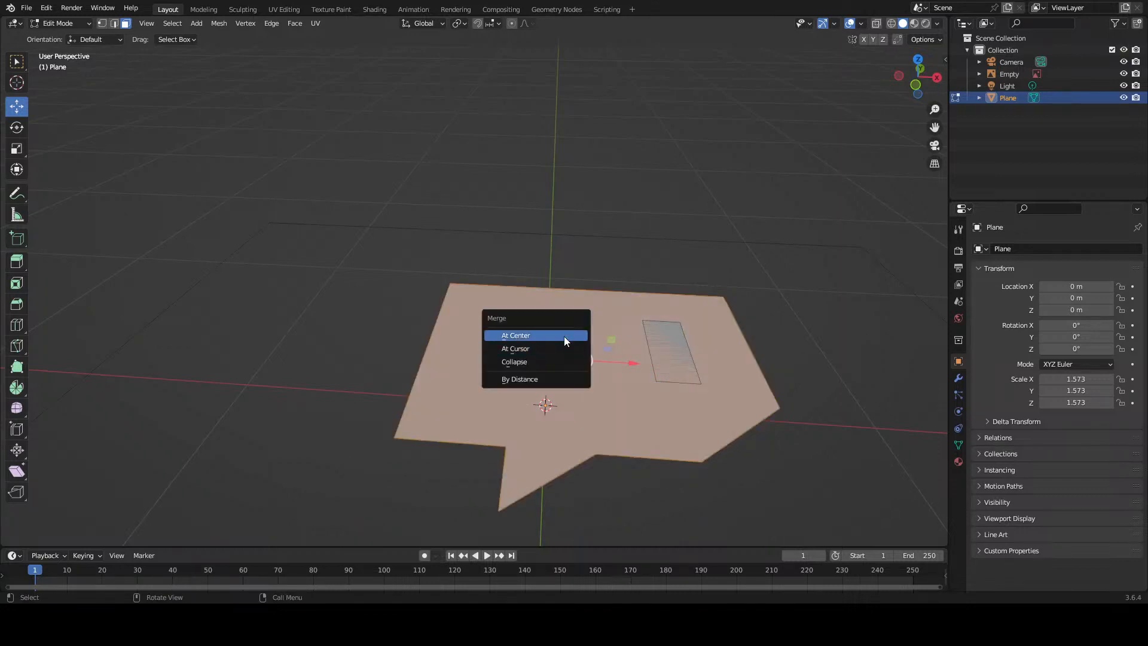
click(564, 336)
key(ctrl+z)
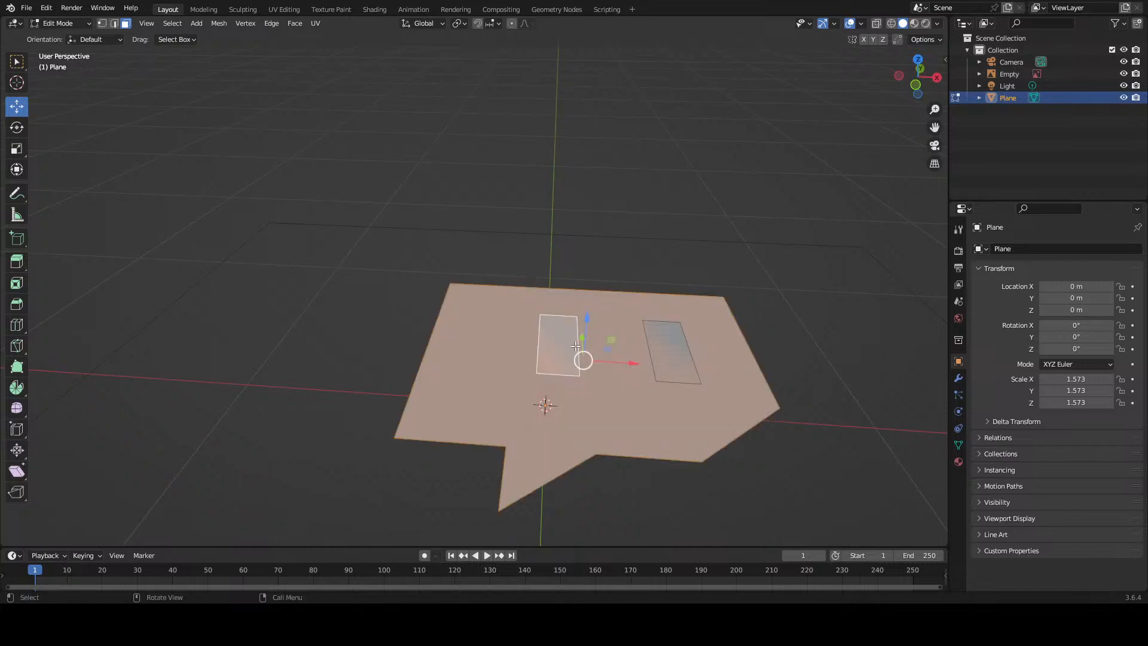
Step: Reselect the left and right eye faces without the surrounding speech-bubble face
click(578, 357)
shift+click(665, 339)
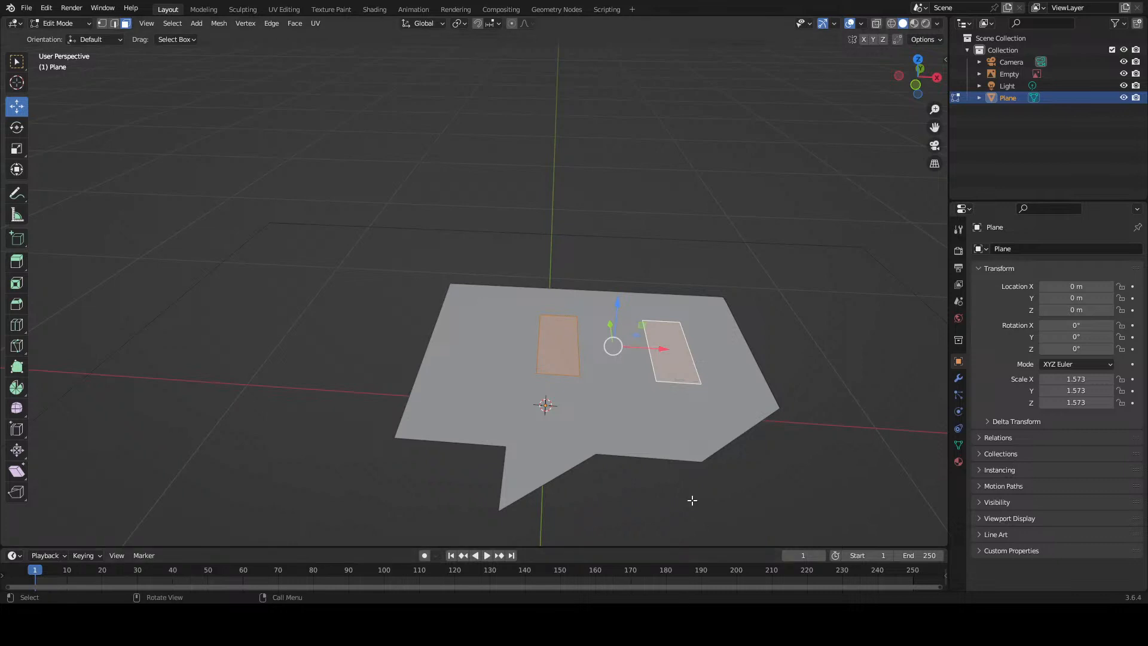
right_click(682, 370)
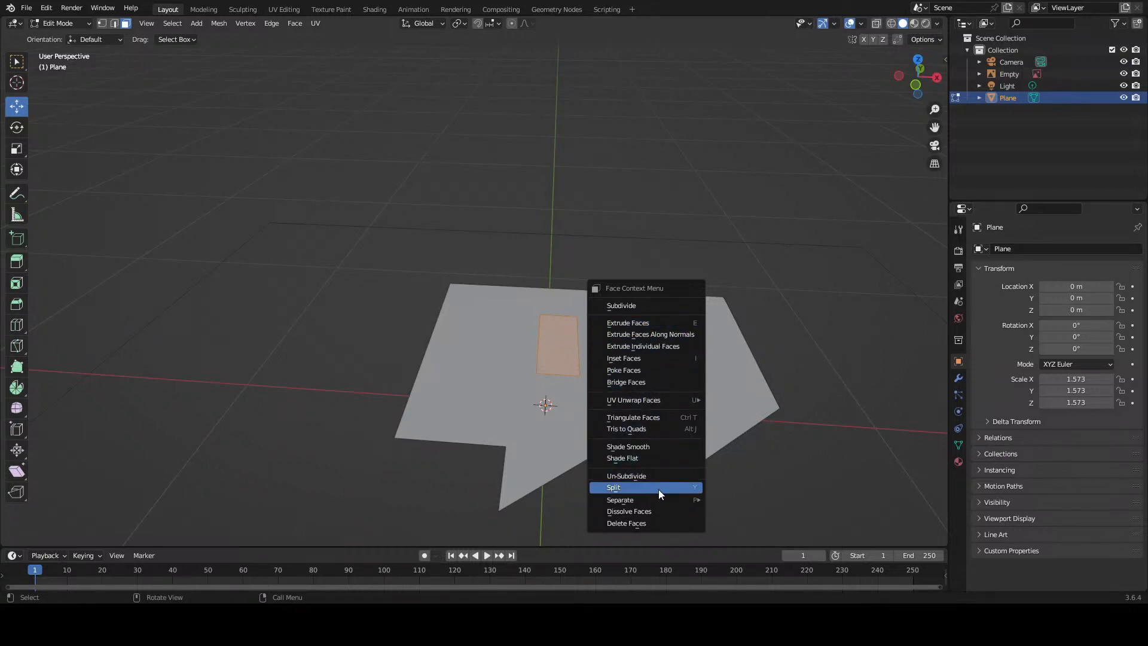
click(672, 428)
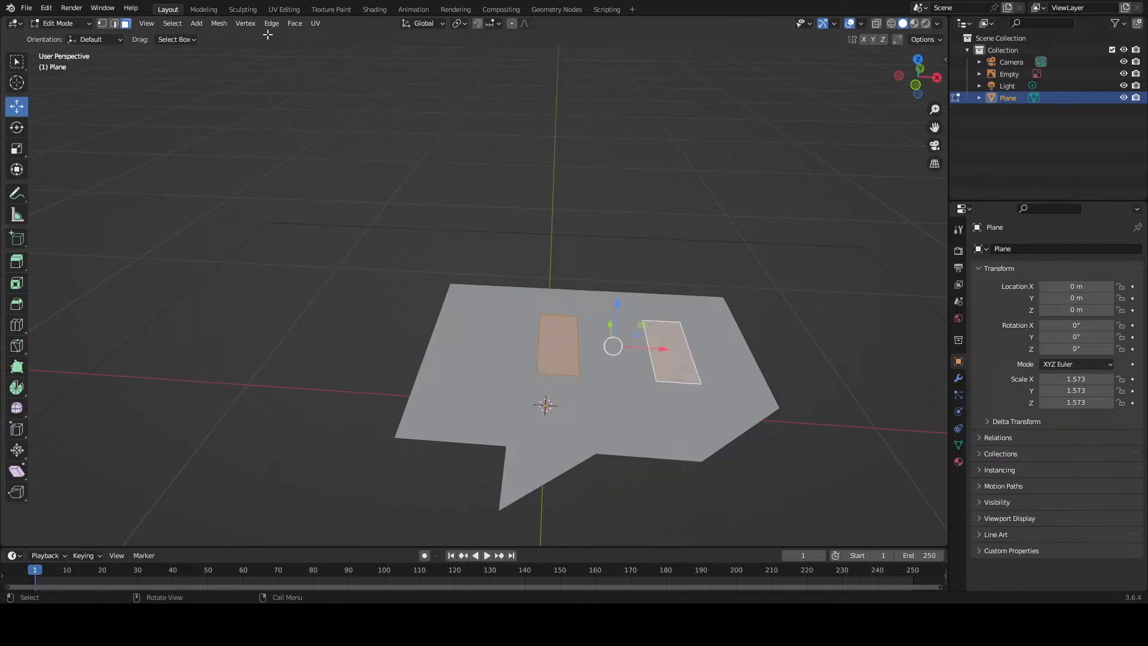
Step: Merge the vertices of the two eye faces by distance, with a merge distance of 0.0601 m
mouse_move(223, 25)
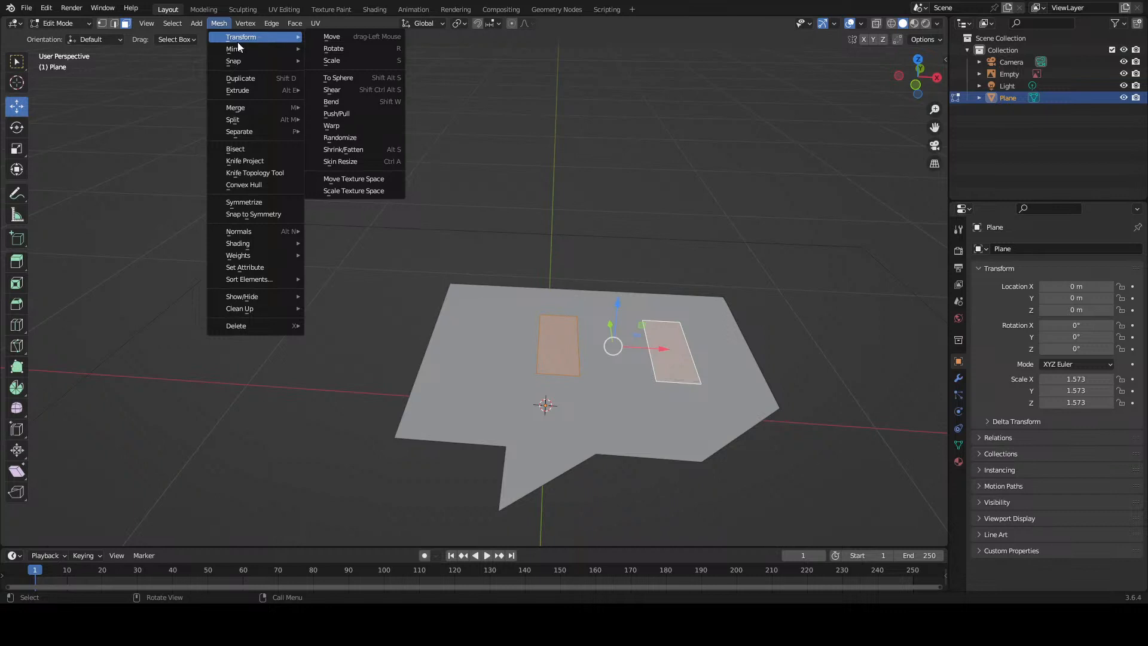
mouse_move(260, 113)
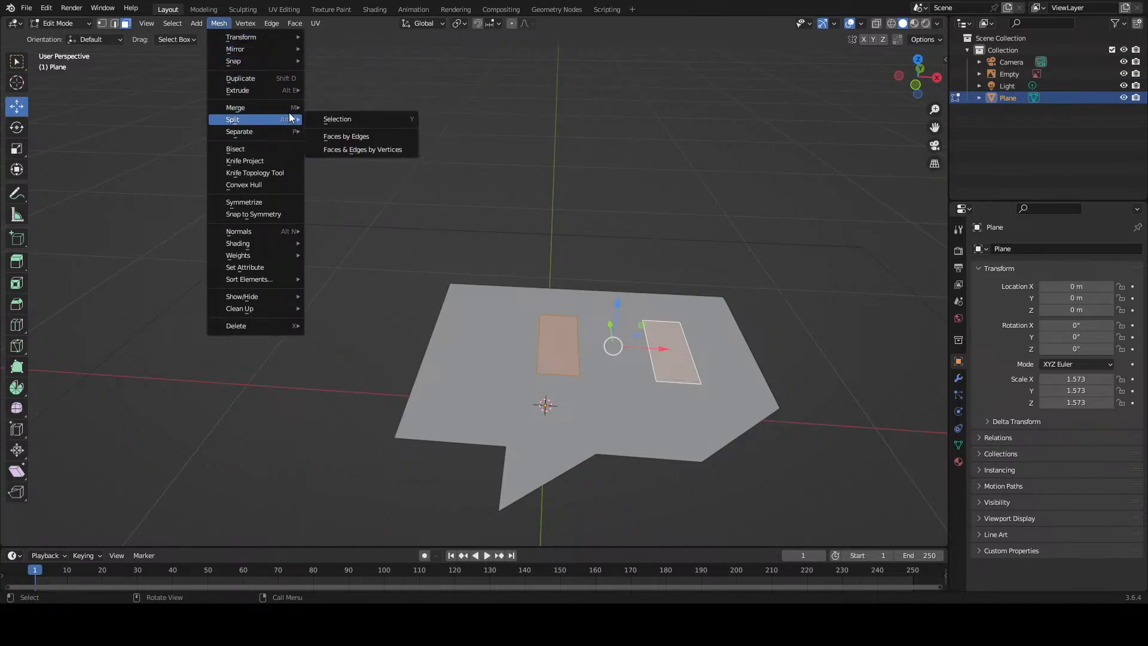
click(348, 153)
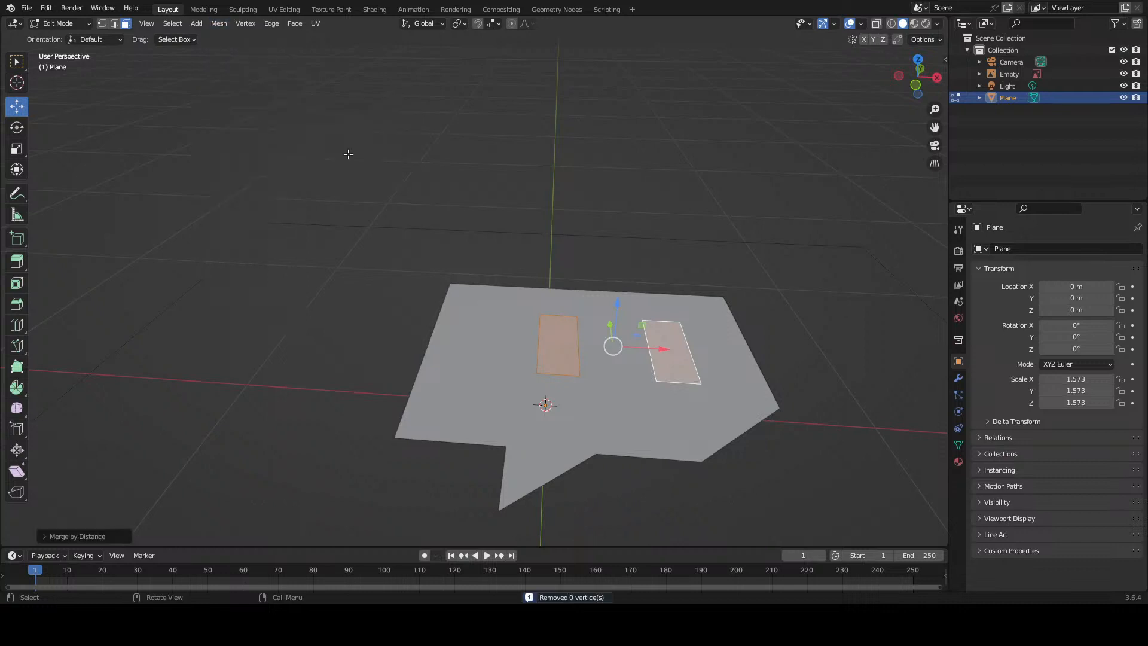
click(64, 535)
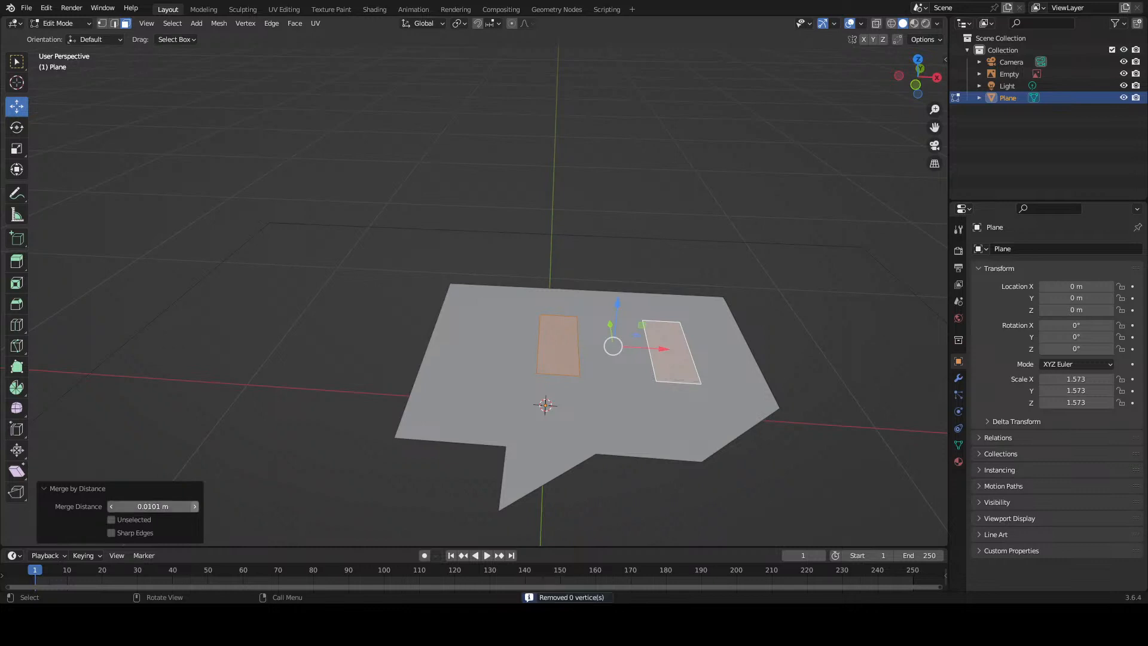
drag(188, 506, 199, 506)
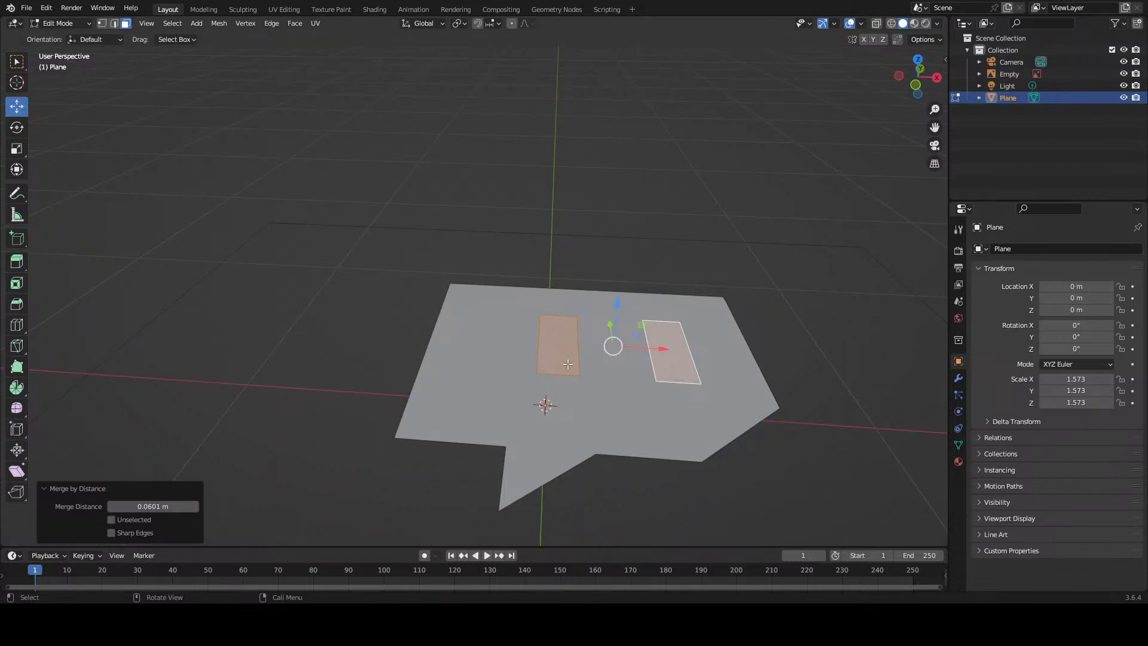
Step: Separate the two selected eye faces into their own object by selection
key(space)
key(space)
right_click(567, 363)
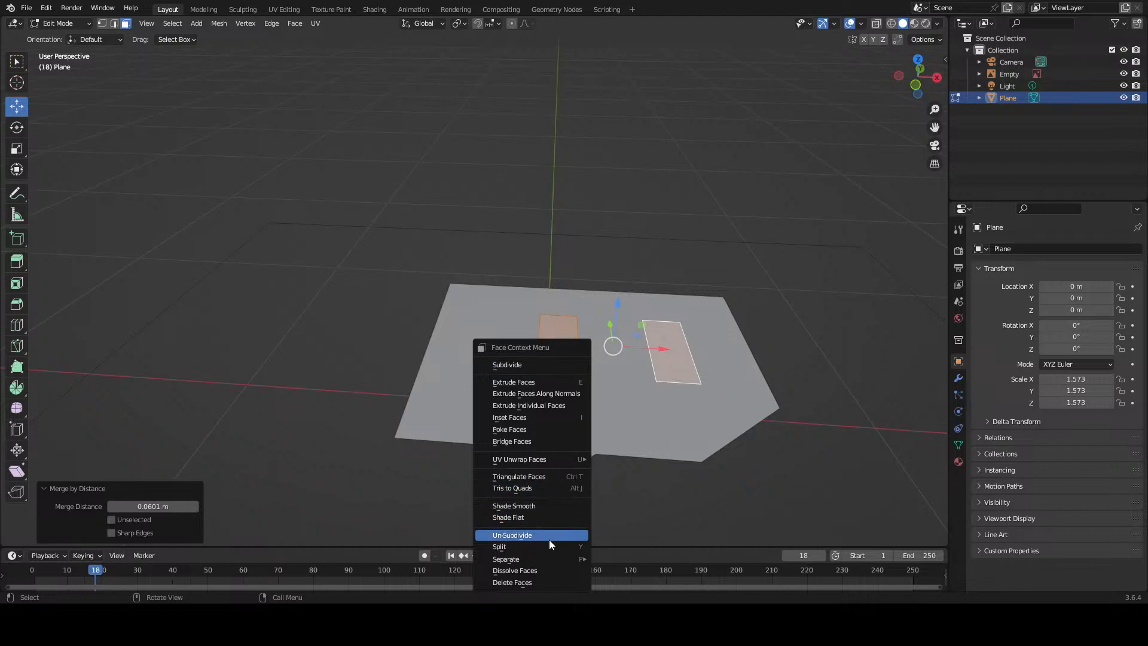
mouse_move(548, 557)
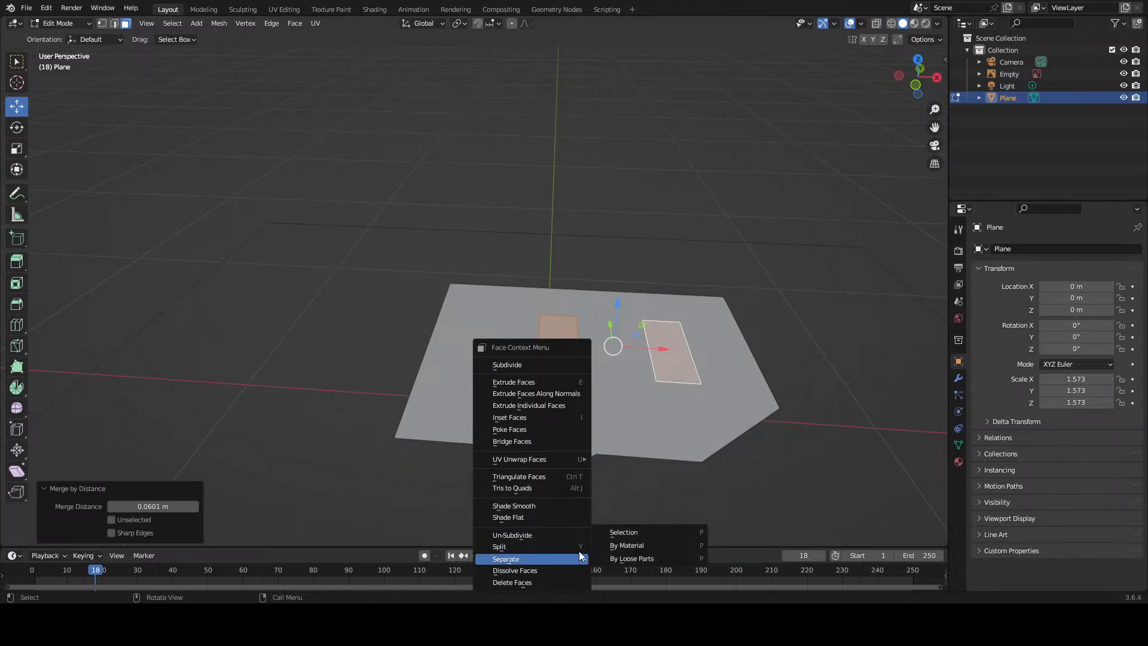
click(617, 535)
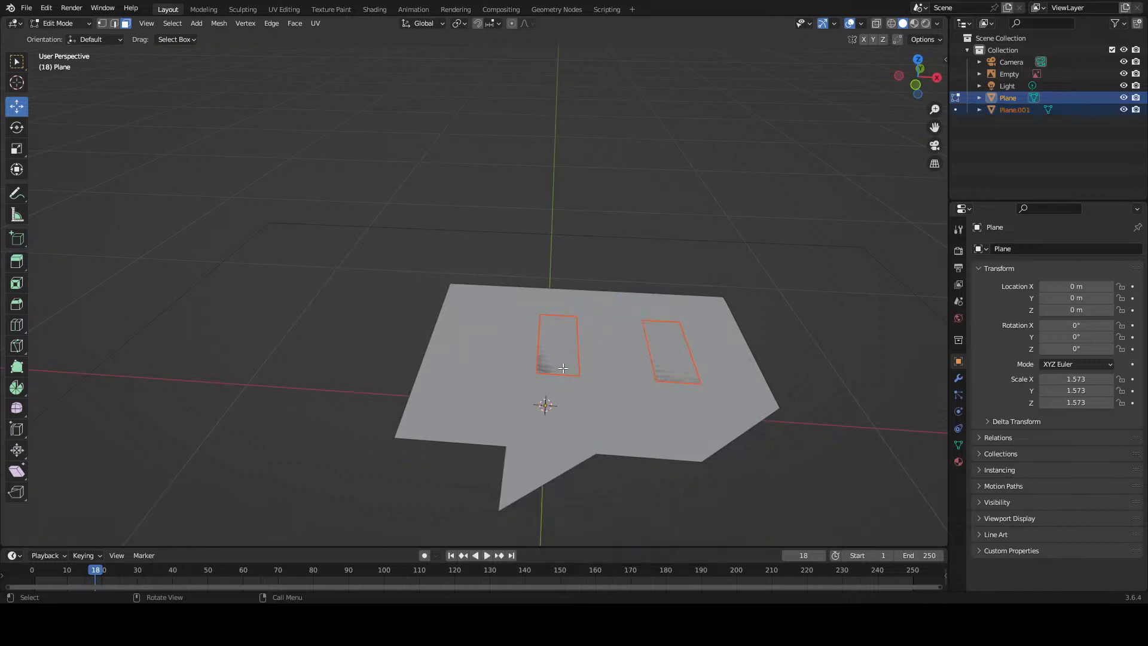
Step: Select the whole speech-bubble face, then make the original plane the only selected object and reopen it in Edit Mode
key(a)
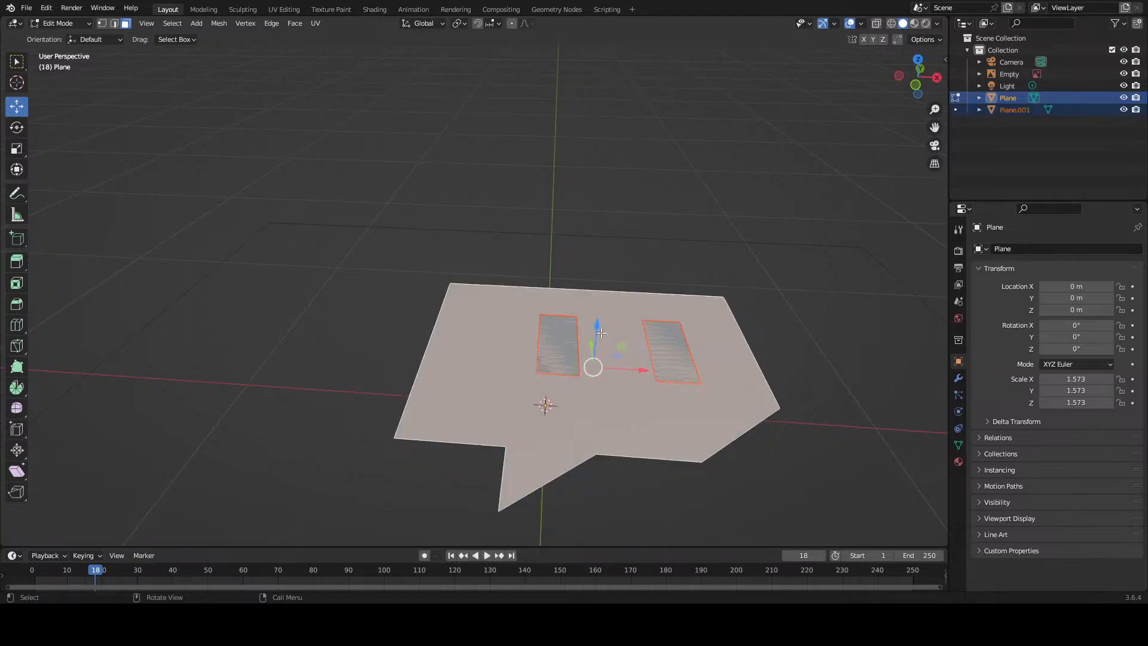
key(Tab)
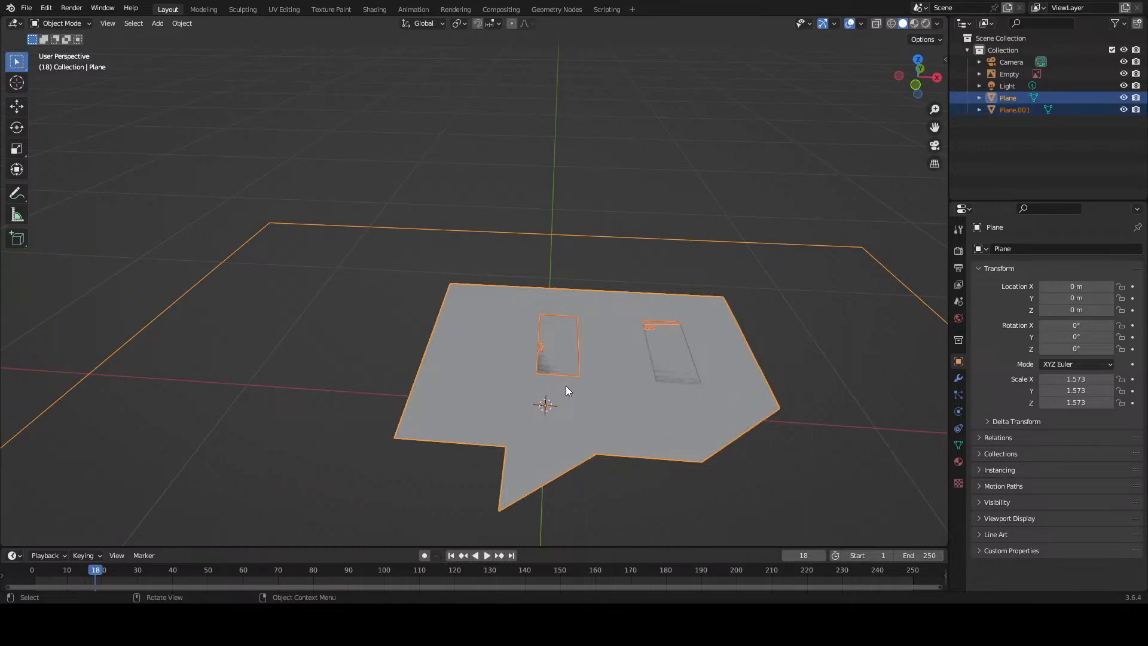
click(567, 385)
key(Tab)
key(Tab)
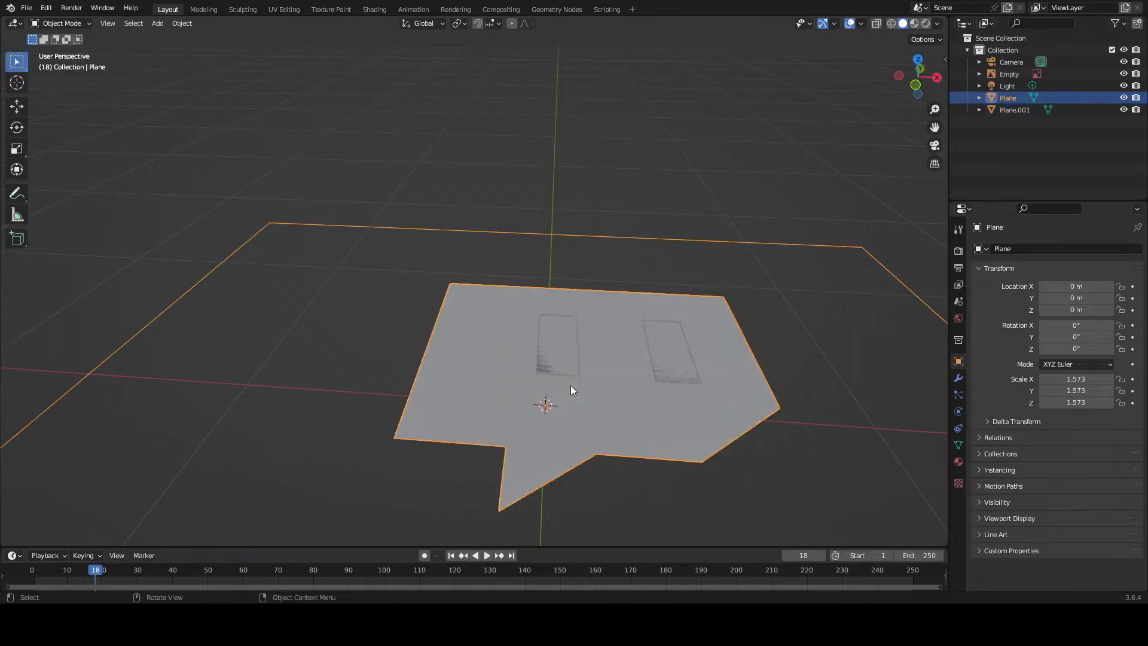
key(Tab)
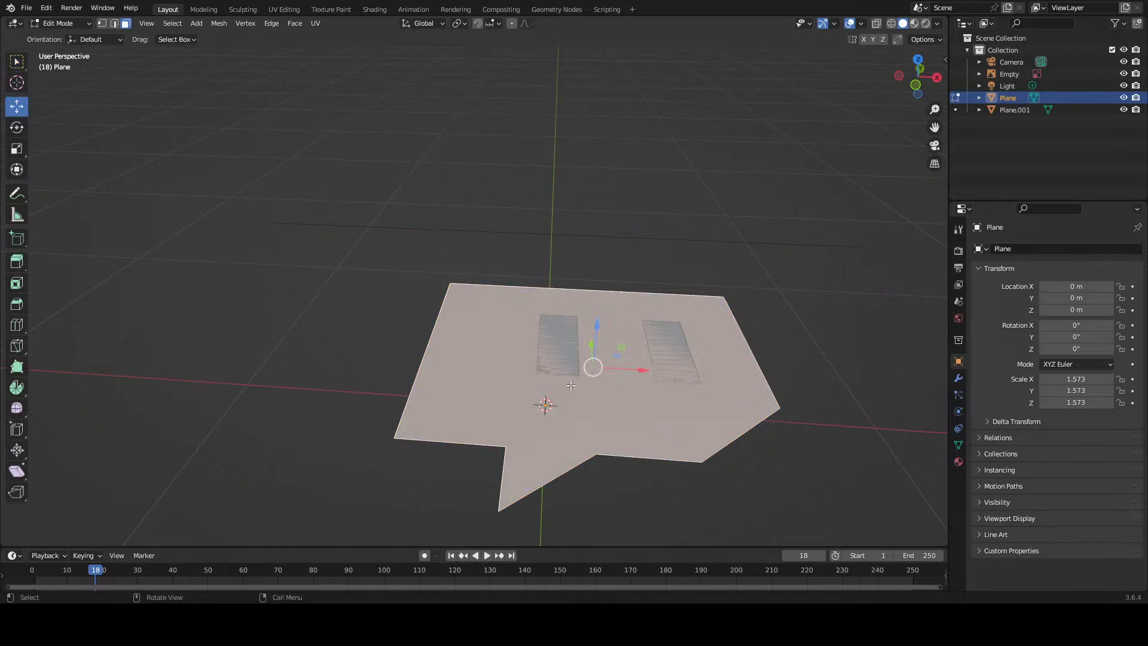
Step: Extrude the speech-bubble face and raise it about 0.33 m along the global Z axis
key(e)
click(570, 385)
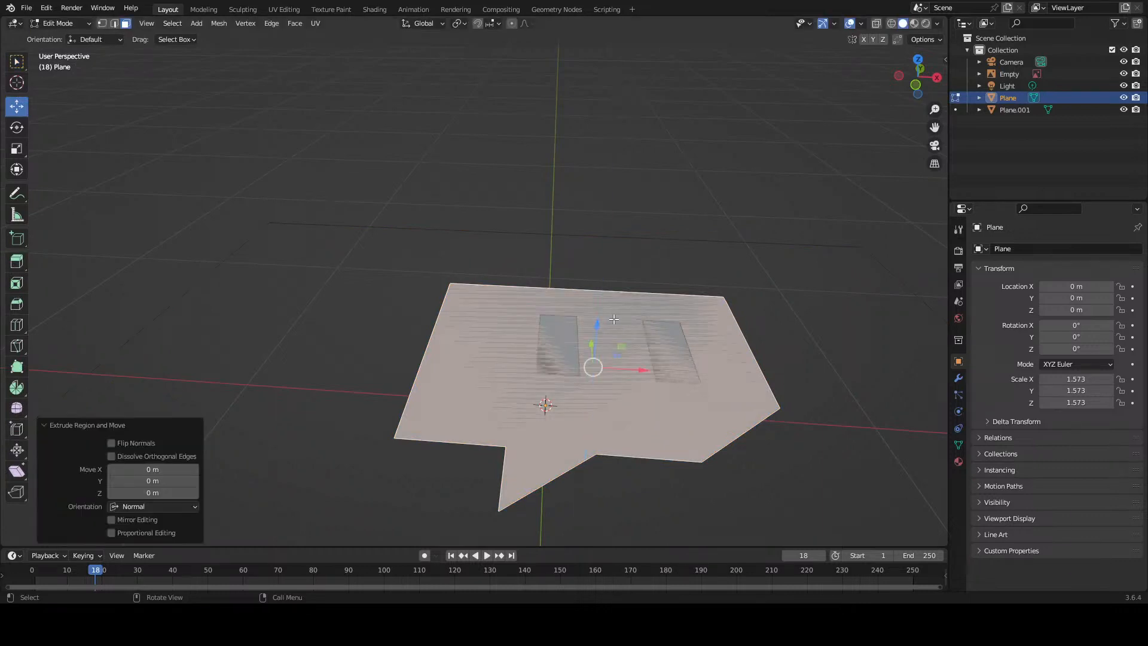
drag(601, 326, 624, 240)
right_click(633, 333)
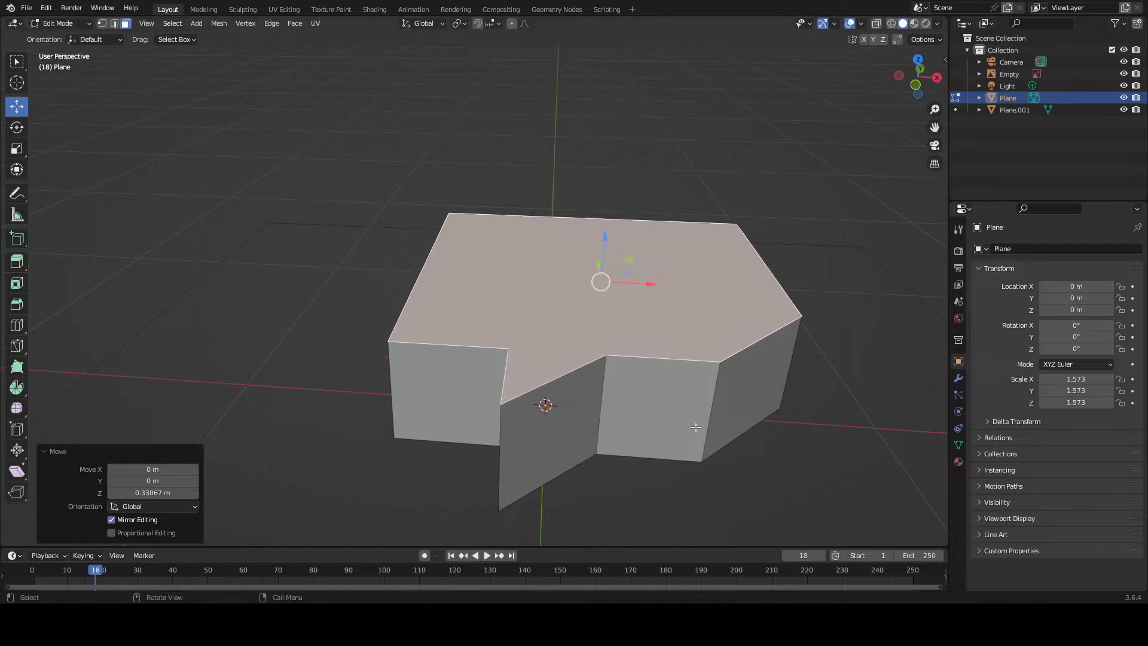
Step: Examine the underside of the extruded speech bubble, where the separate eye faces overlap its base
click(682, 456)
middle_drag(645, 492, 633, 439)
click(547, 269)
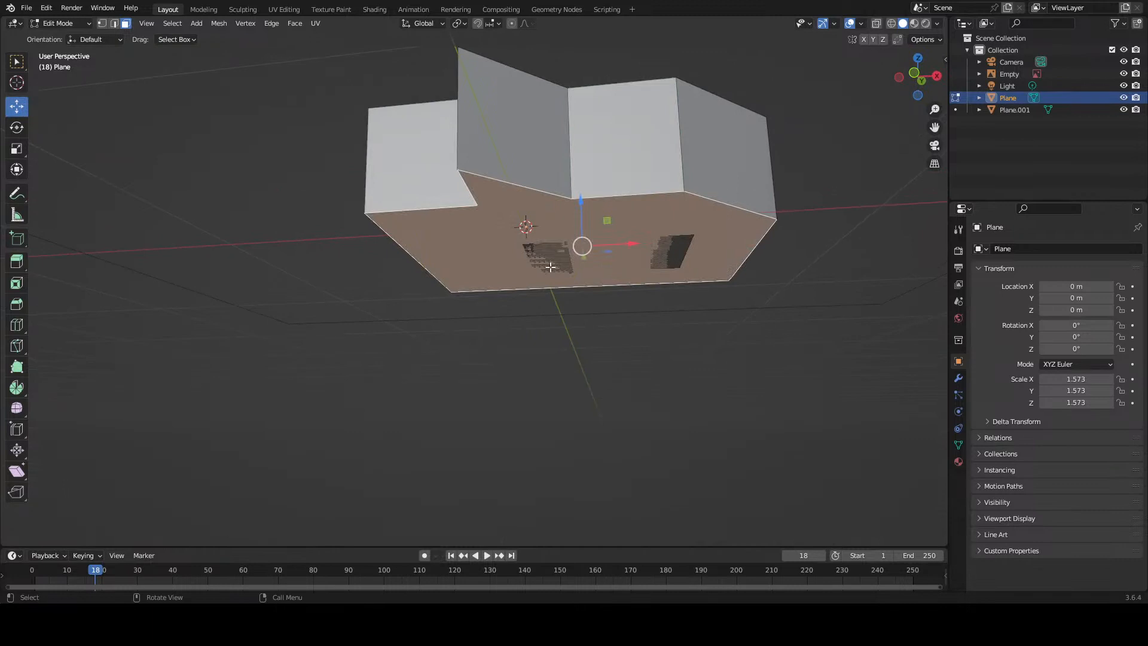
key(Tab)
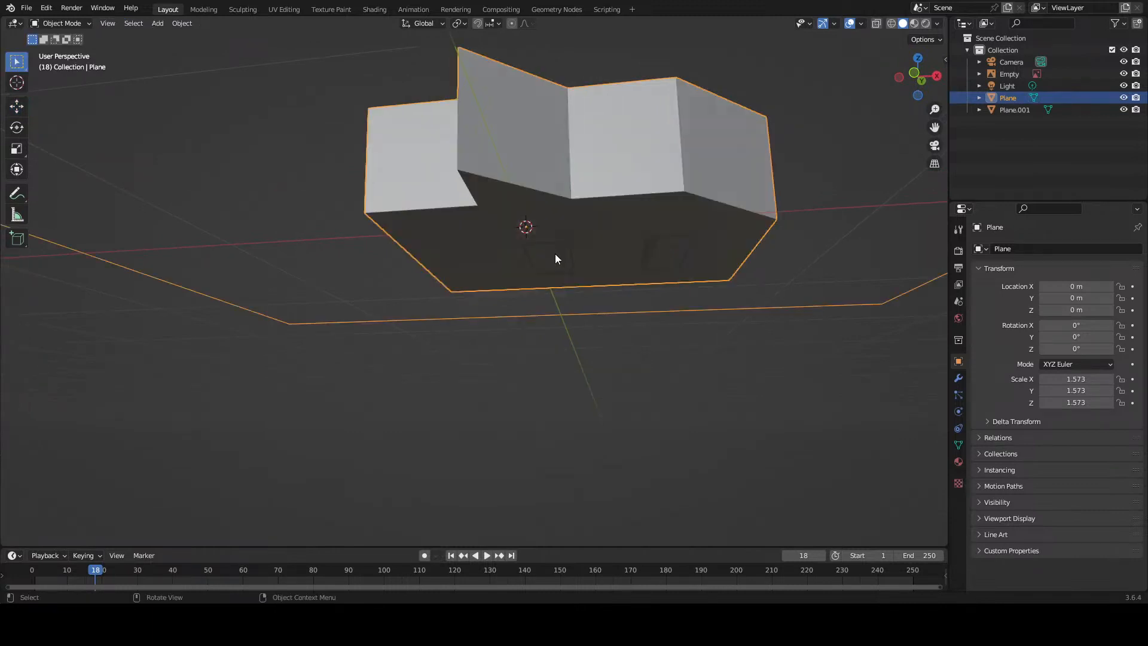
click(555, 253)
middle_drag(555, 253, 611, 361)
click(611, 361)
Step: Undo the speech-bubble extrusion and go back to Object Mode with the flat plane selected
key(ctrl+z)
key(ctrl+z)
key(ctrl+z)
key(ctrl+z)
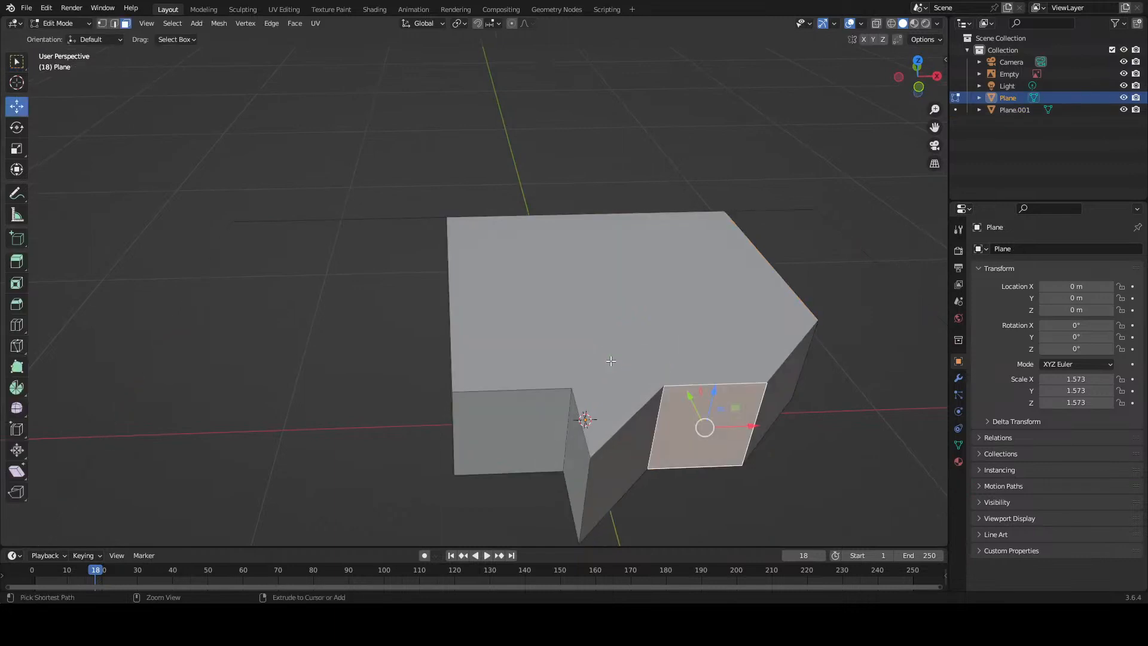
key(ctrl+z)
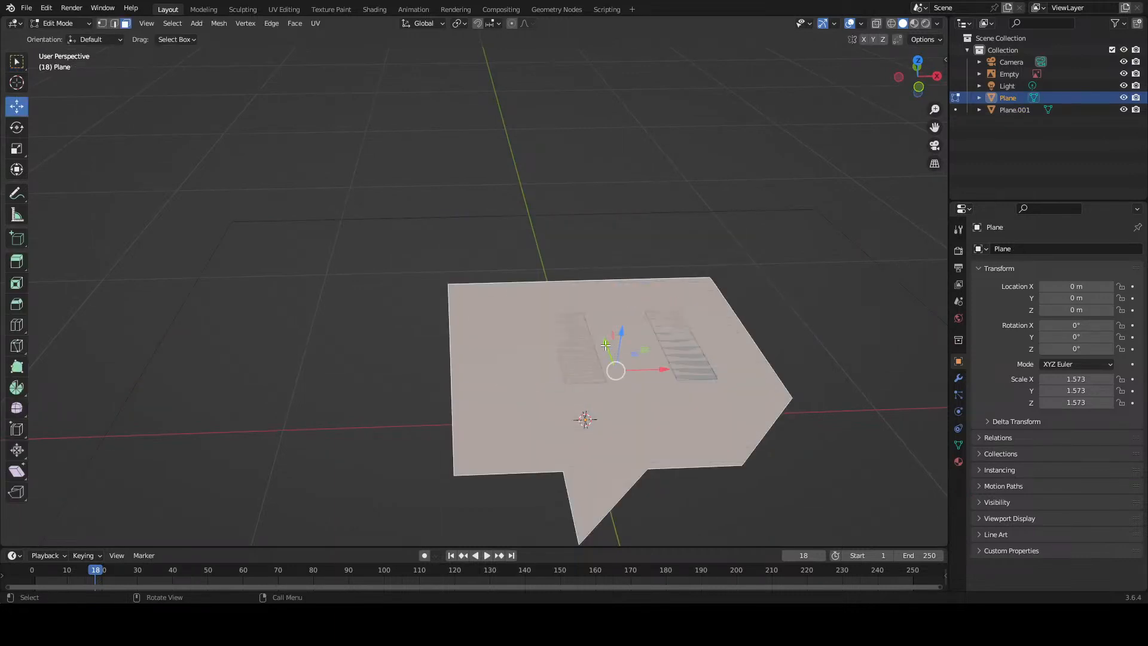
key(ctrl+z)
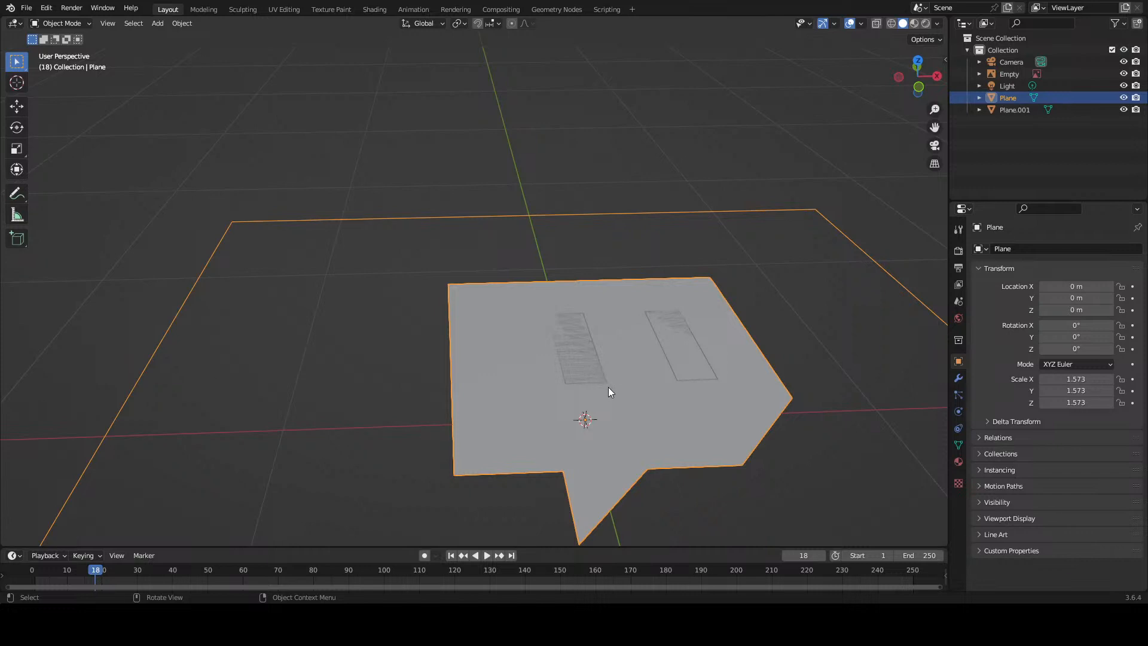
Step: Select the separated eyes object from below and inspect its two faces in Edit Mode
middle_drag(608, 386, 560, 276)
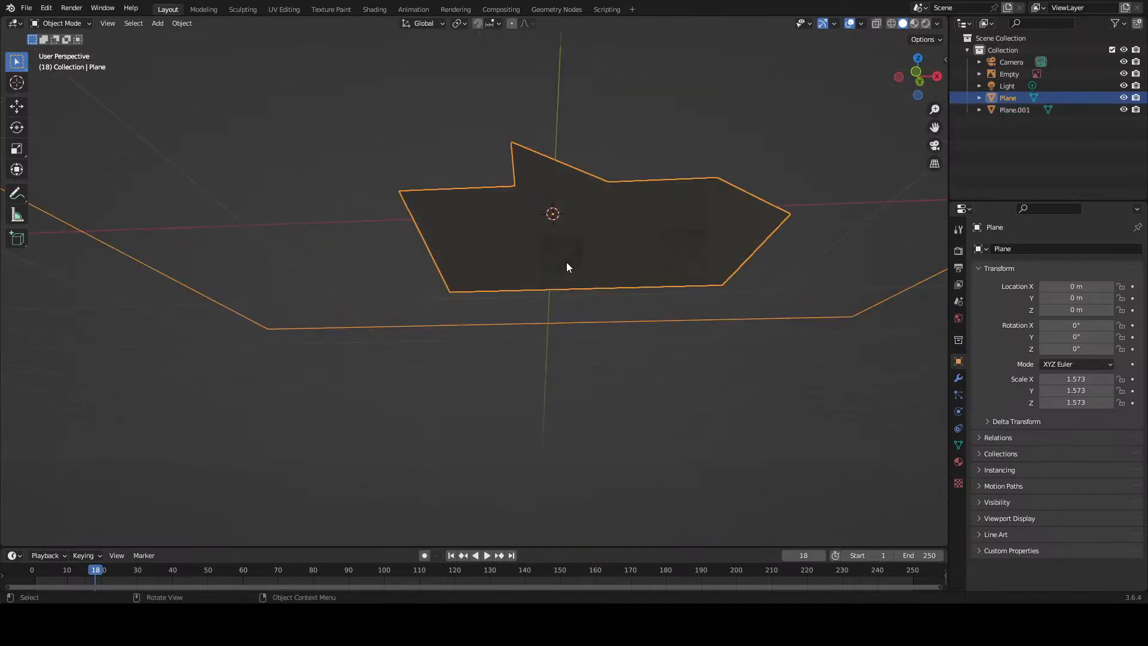
click(566, 262)
click(565, 262)
click(566, 262)
key(Tab)
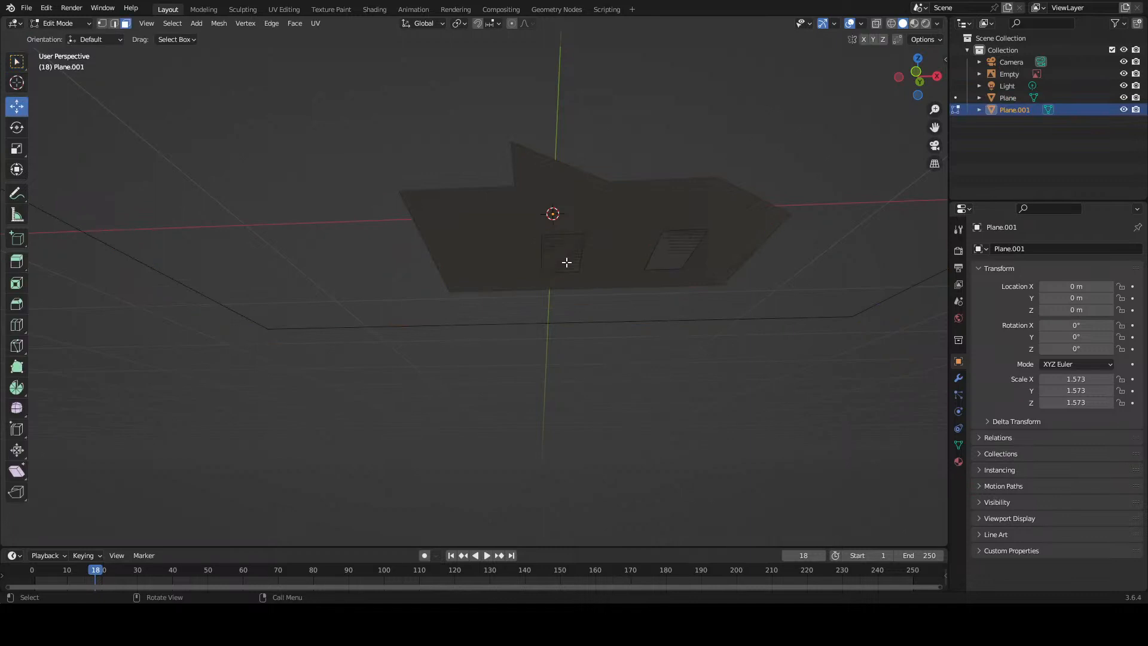
middle_drag(566, 262, 573, 308)
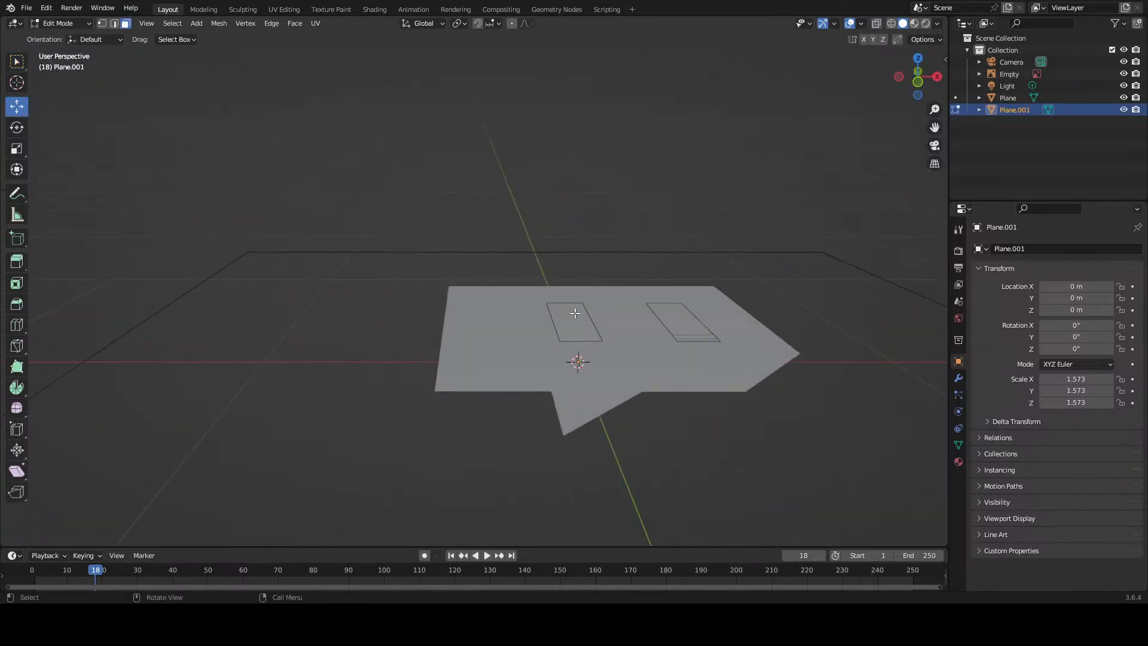
key(Tab)
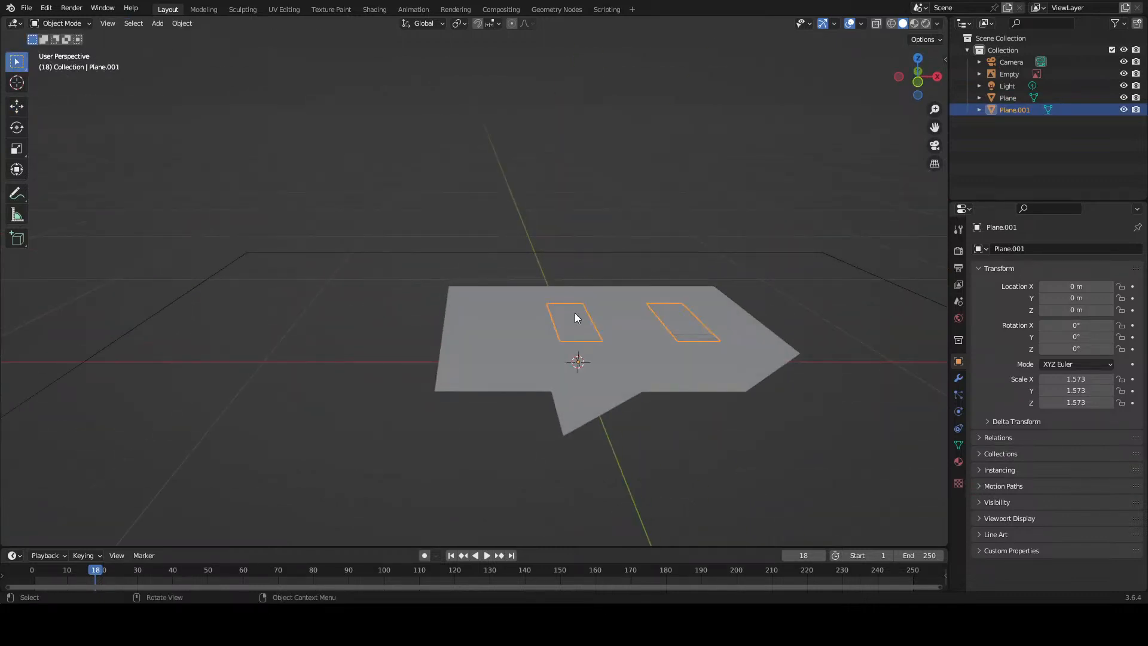
Step: Join the eyes object into the speech-bubble plane, with the plane as the active object
shift+click(610, 335)
right_click(594, 336)
mouse_move(595, 340)
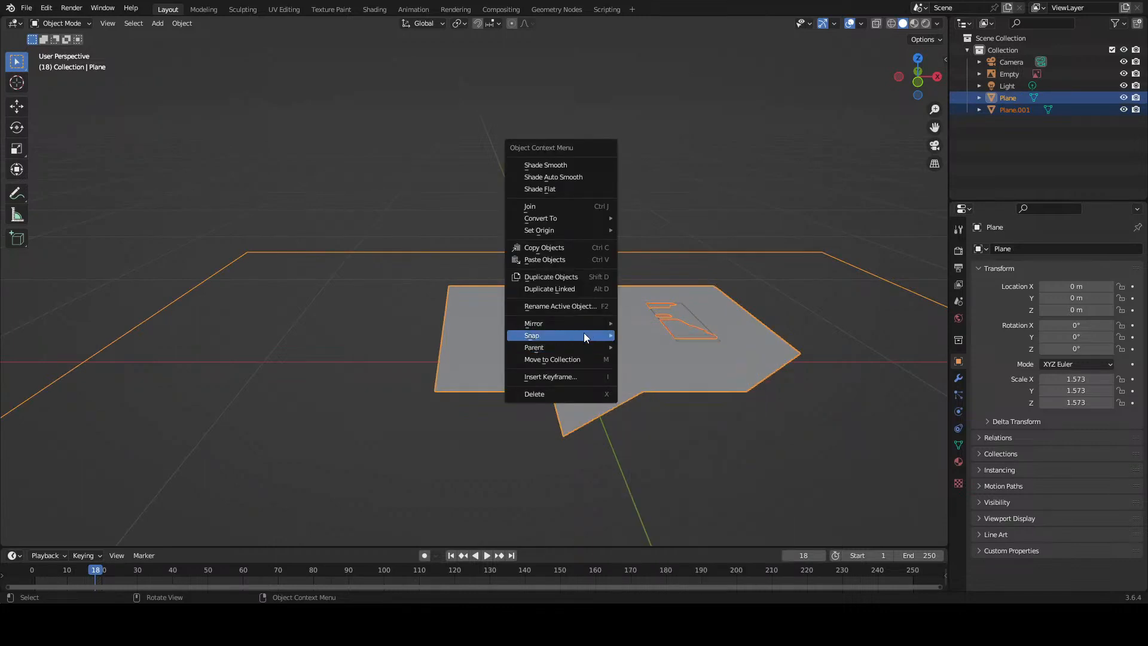
click(568, 209)
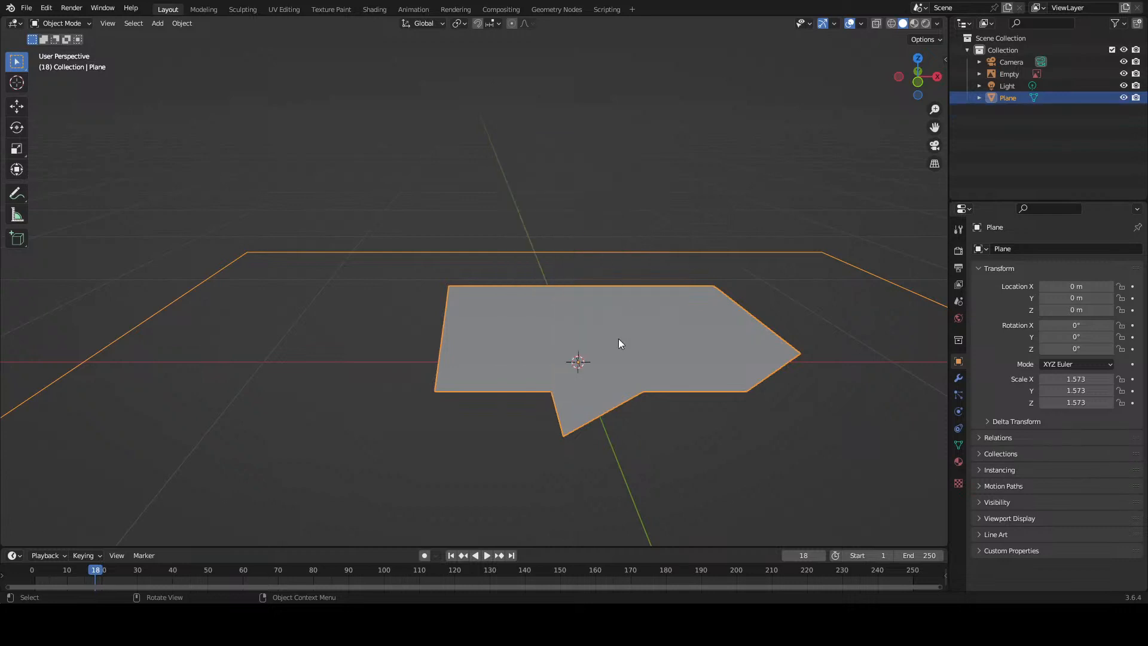
Step: Select the speech-bubble face of the joined mesh in Edit Mode and lower it about 0.0002 m along global Z
key(Tab)
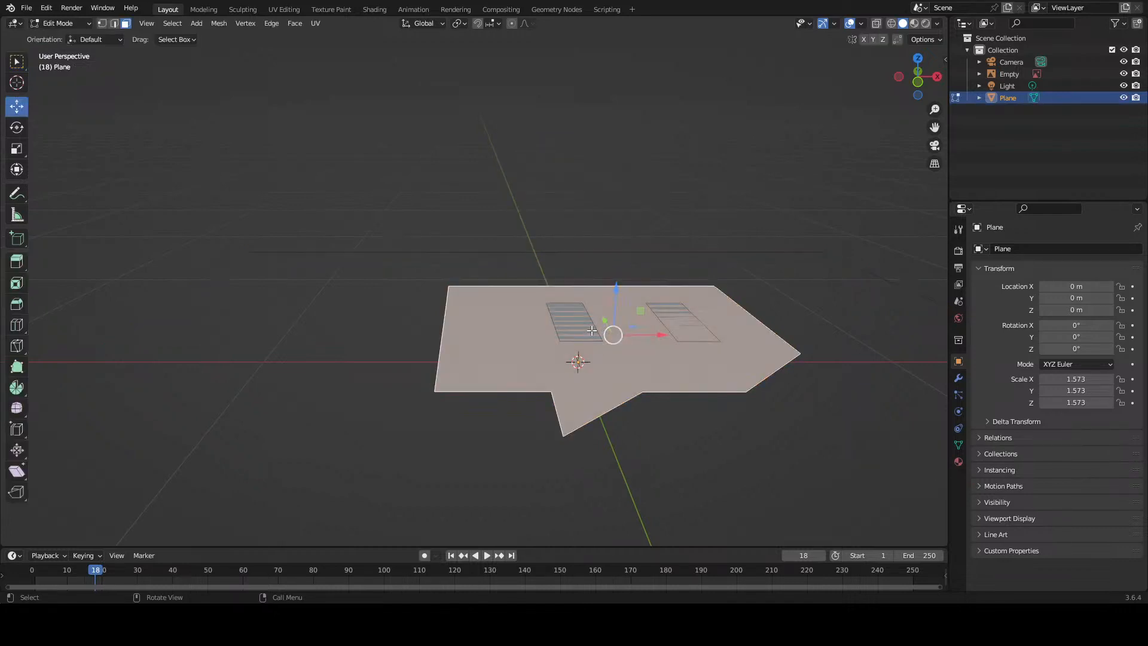
click(592, 333)
click(656, 338)
click(654, 338)
mouse_move(615, 303)
mouse_down()
mouse_move(613, 313)
mouse_move(614, 303)
mouse_up()
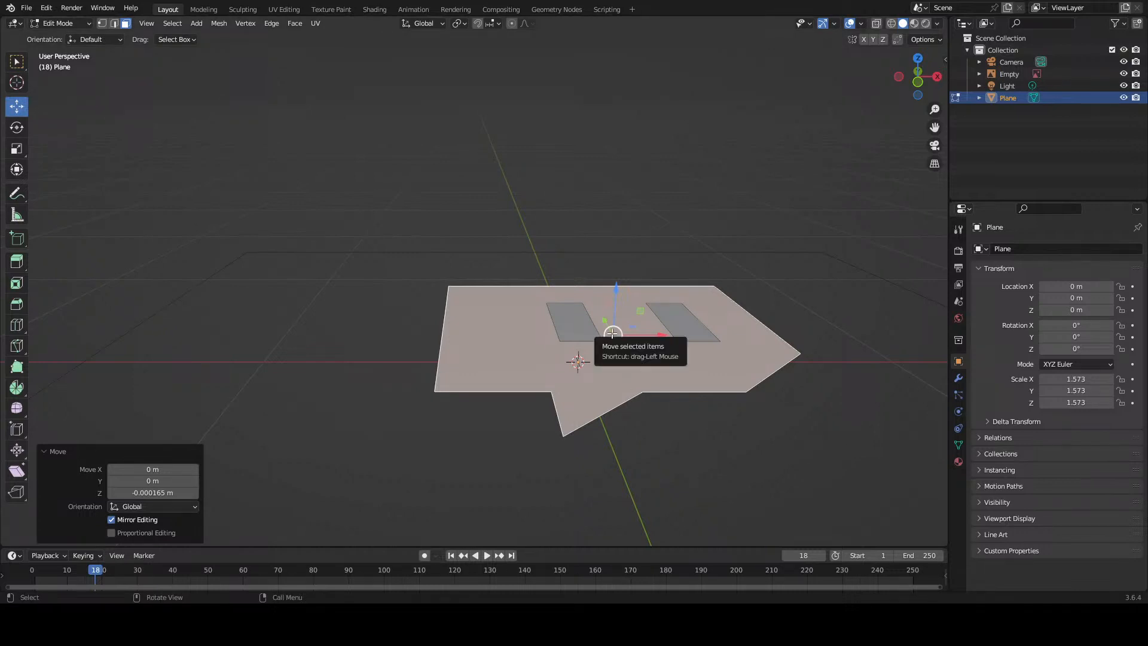
Step: Try to fill a face from the two eye faces and the speech-bubble face selected together
click(585, 333)
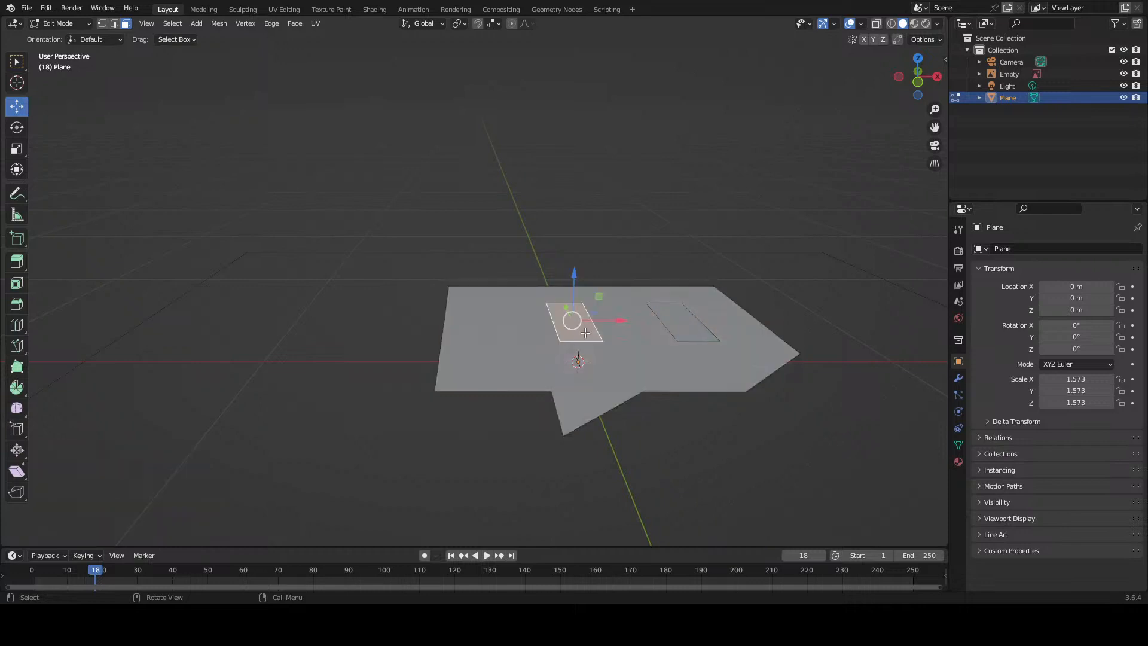
shift+click(671, 325)
shift+click(653, 346)
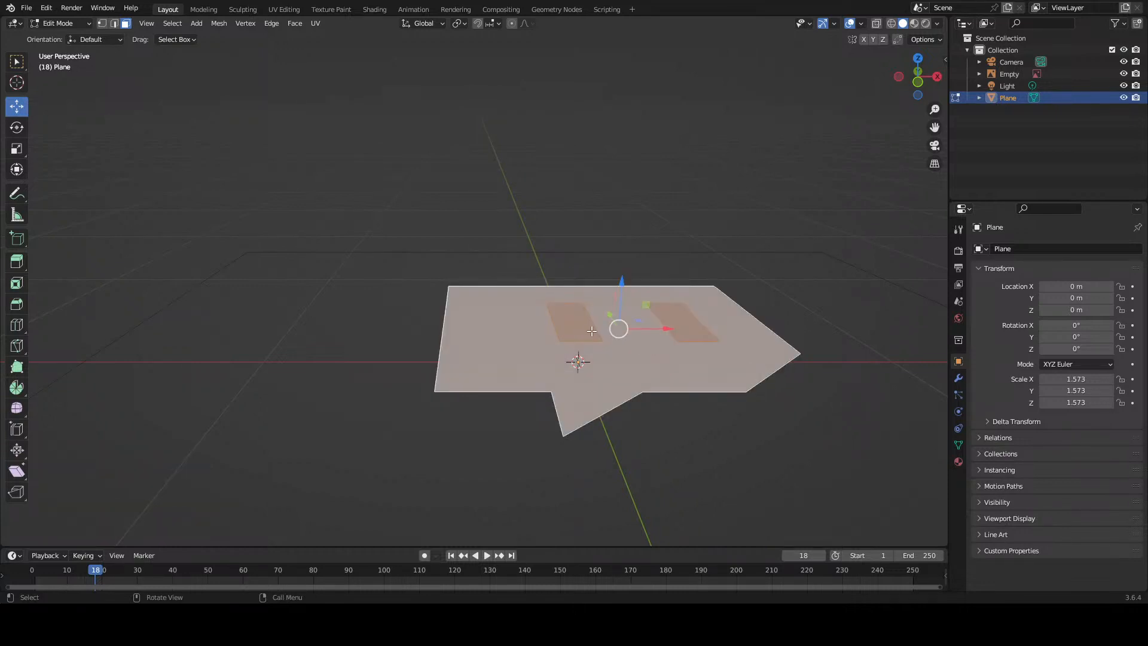
key(f)
click(620, 332)
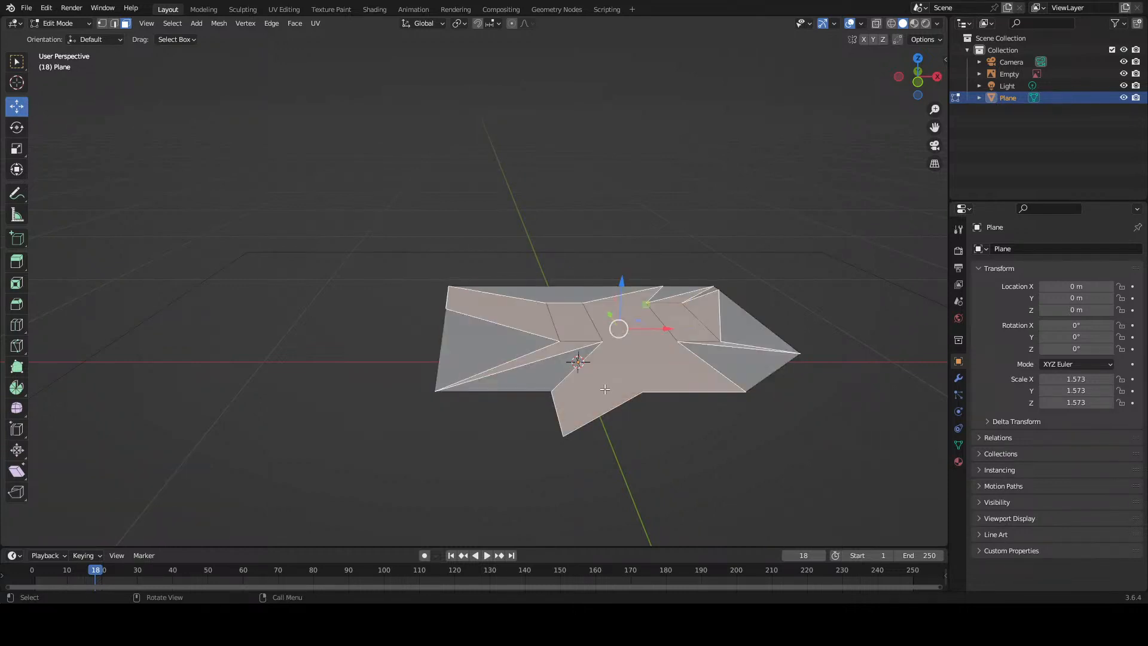
click(608, 442)
Step: Select the whole joined mesh and try to clean up its edges with Dissolve Selection
middle_drag(615, 422, 610, 470)
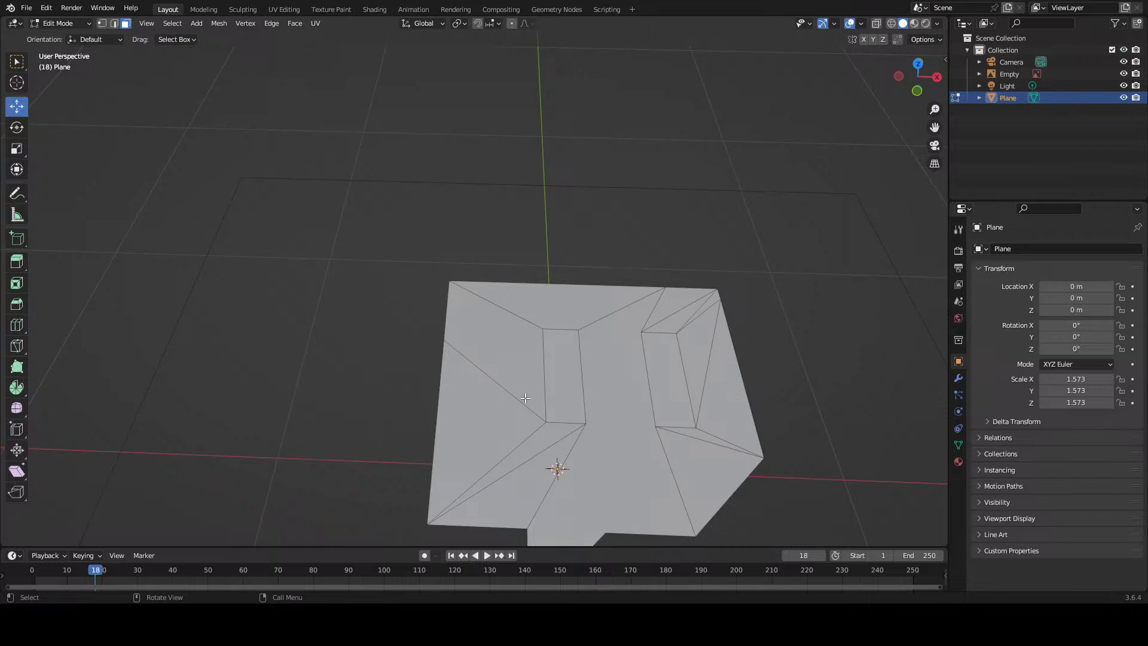
key(a)
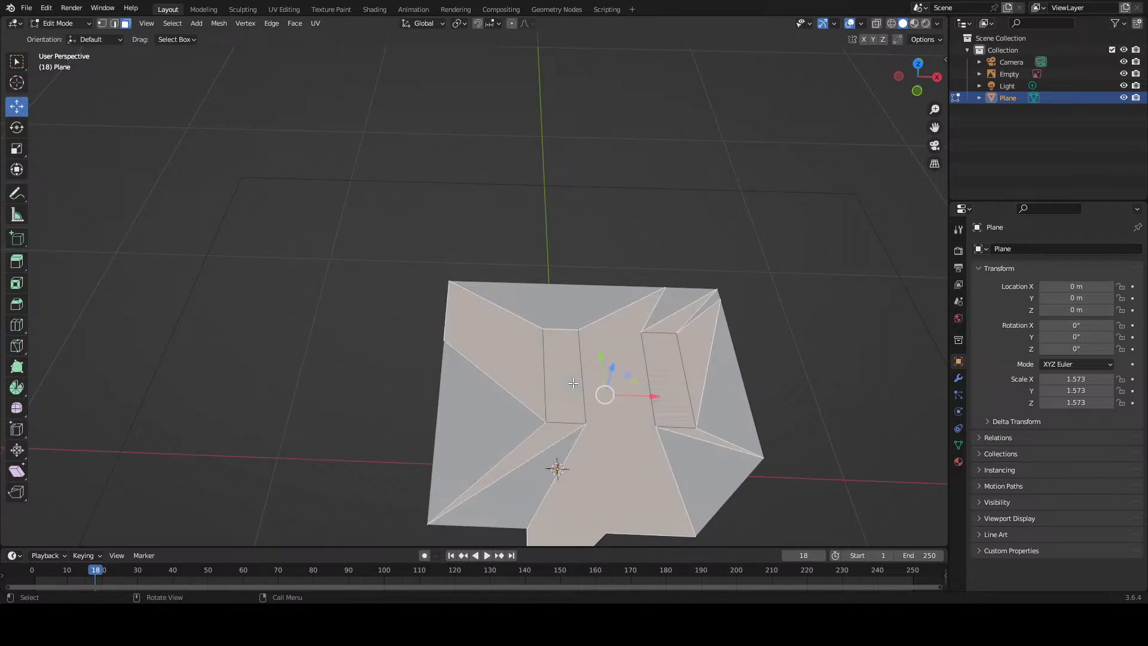
key(ctrl+x)
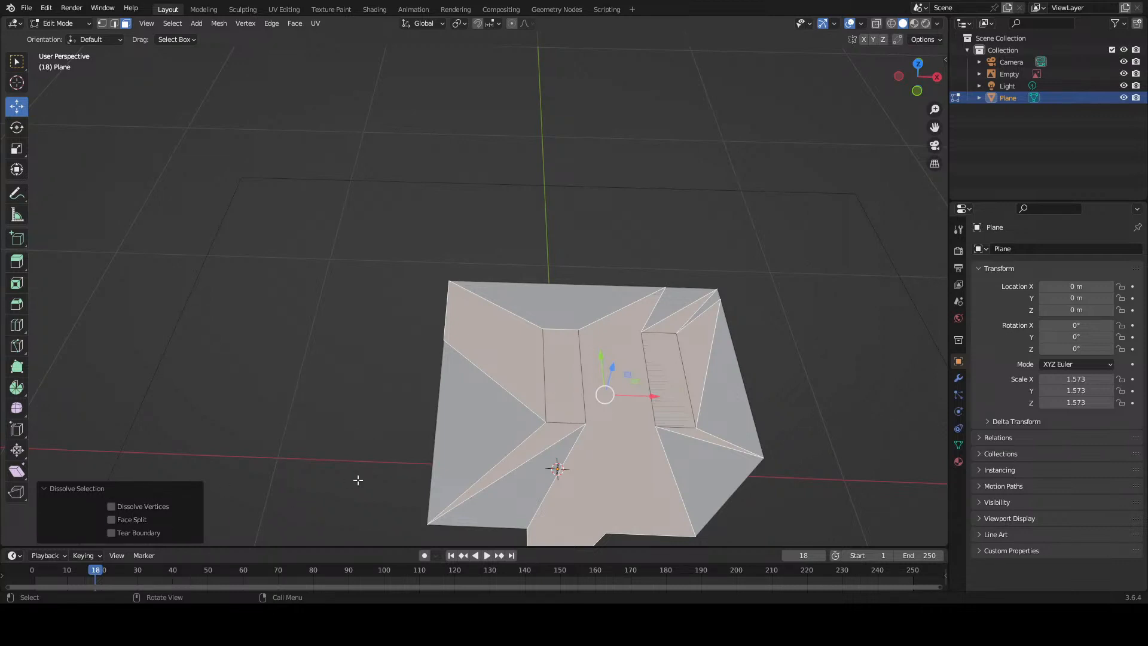
Step: Undo the dissolve, the face fill and the join, leaving the separate speech-bubble plane selected in Object Mode
key(ctrl+z)
key(ctrl+z)
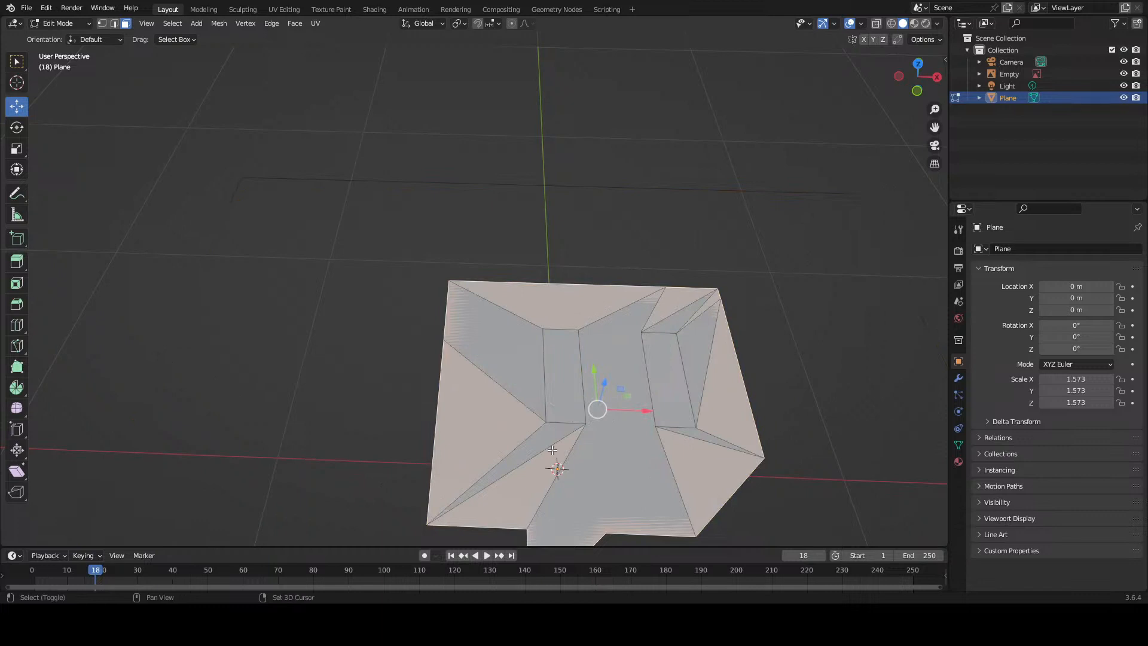
key(ctrl+z)
key(ctrl+z)
key(ctrl+z)
key(ctrl+z)
key(ctrl+z)
key(ctrl+z)
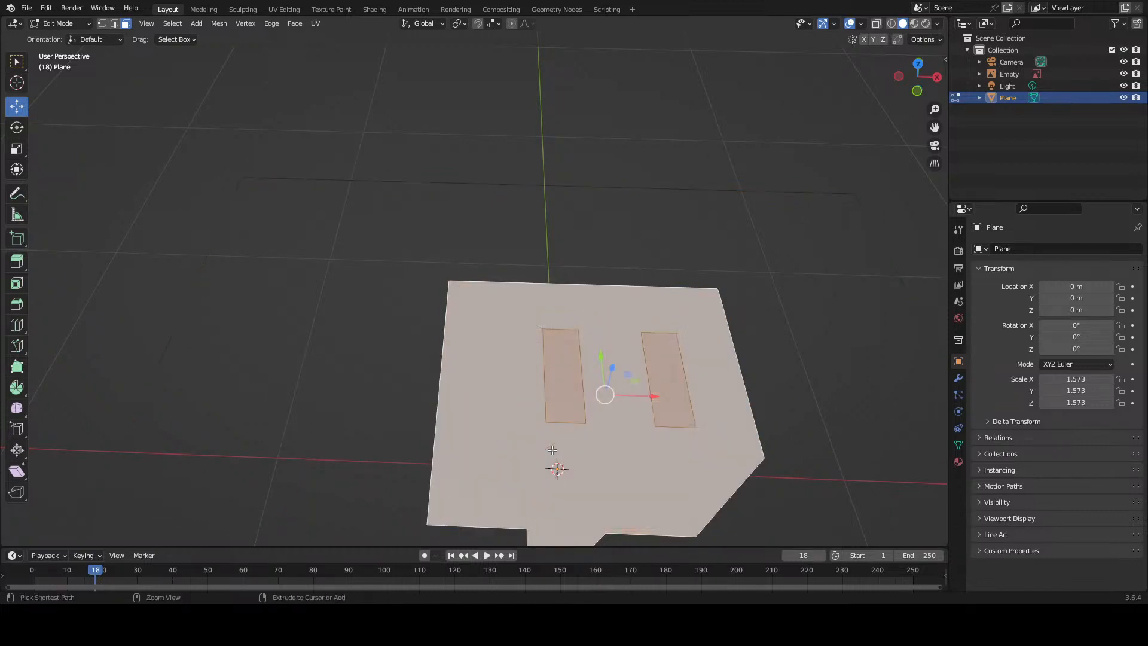
key(ctrl+z)
key(ctrl+z)
key(ctrl+z)
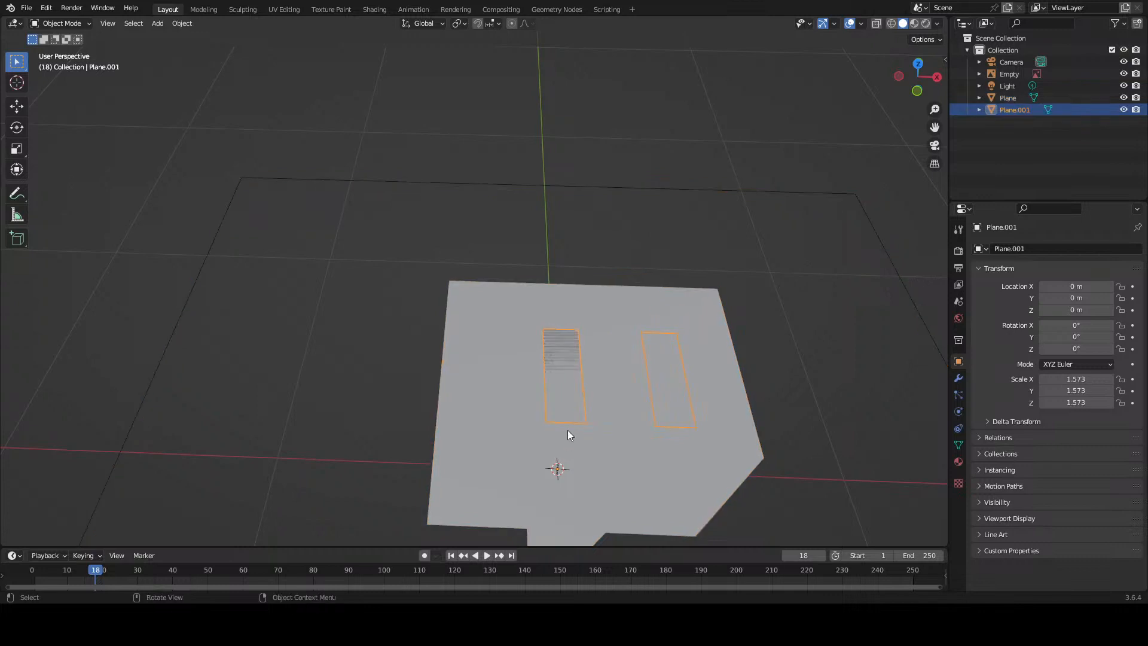
click(568, 430)
key(ctrl+z)
key(ctrl+z)
key(ctrl+z)
key(ctrl+z)
click(568, 429)
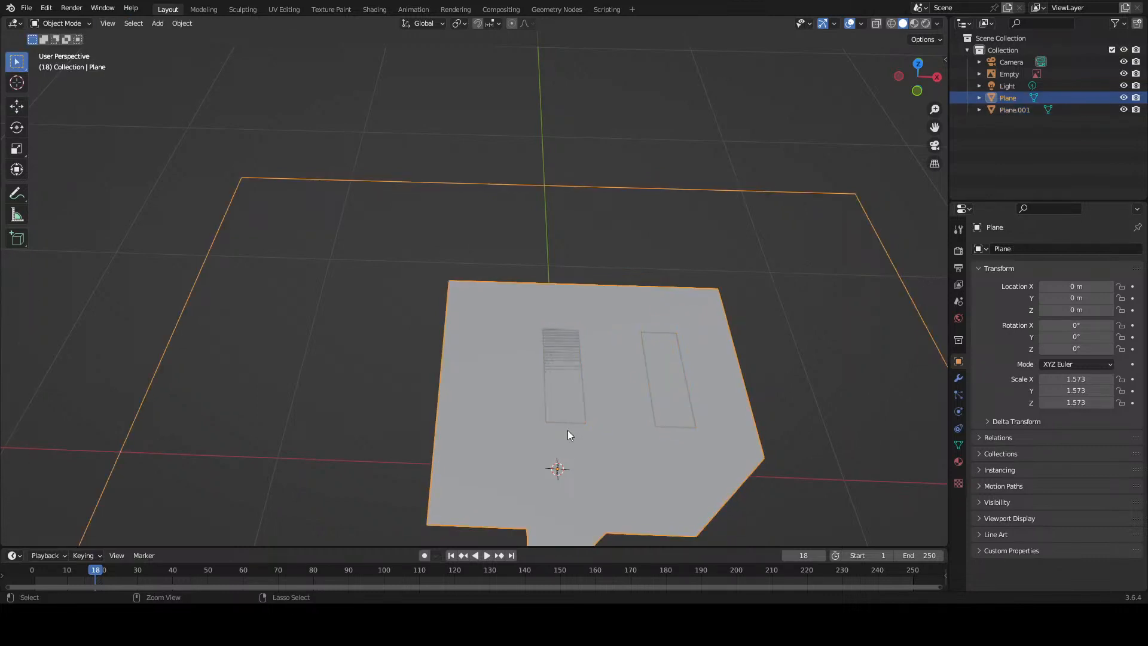
Step: Check the faces of the speech-bubble plane and of the eyes object separately in Edit Mode
key(Tab)
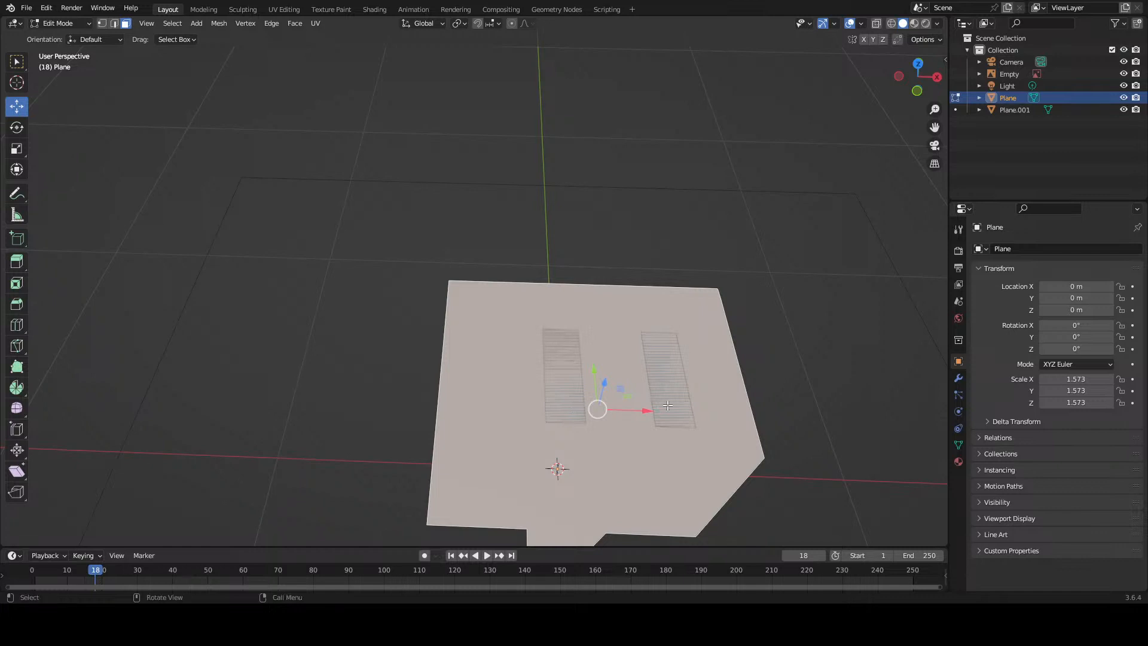
key(Tab)
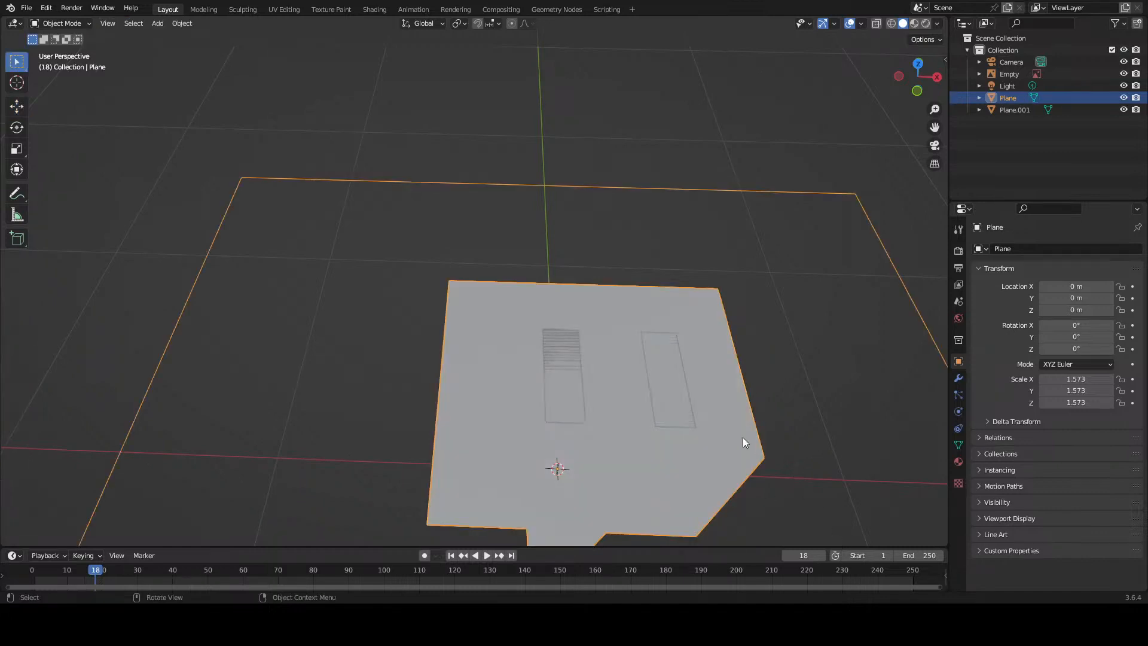
click(674, 422)
key(Tab)
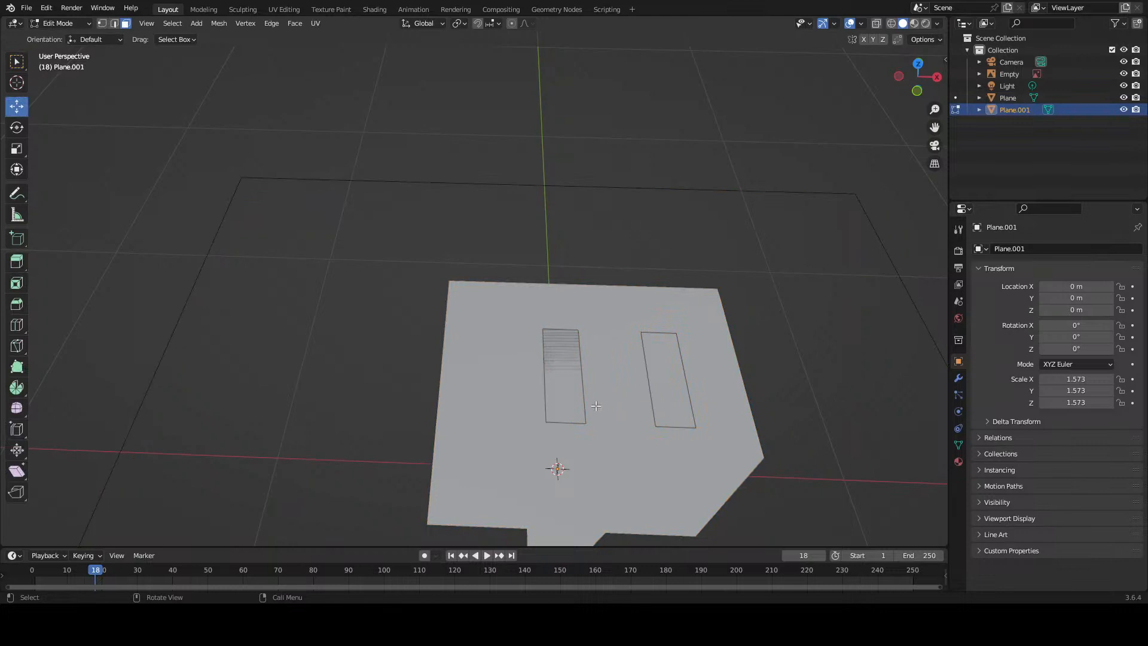
click(581, 407)
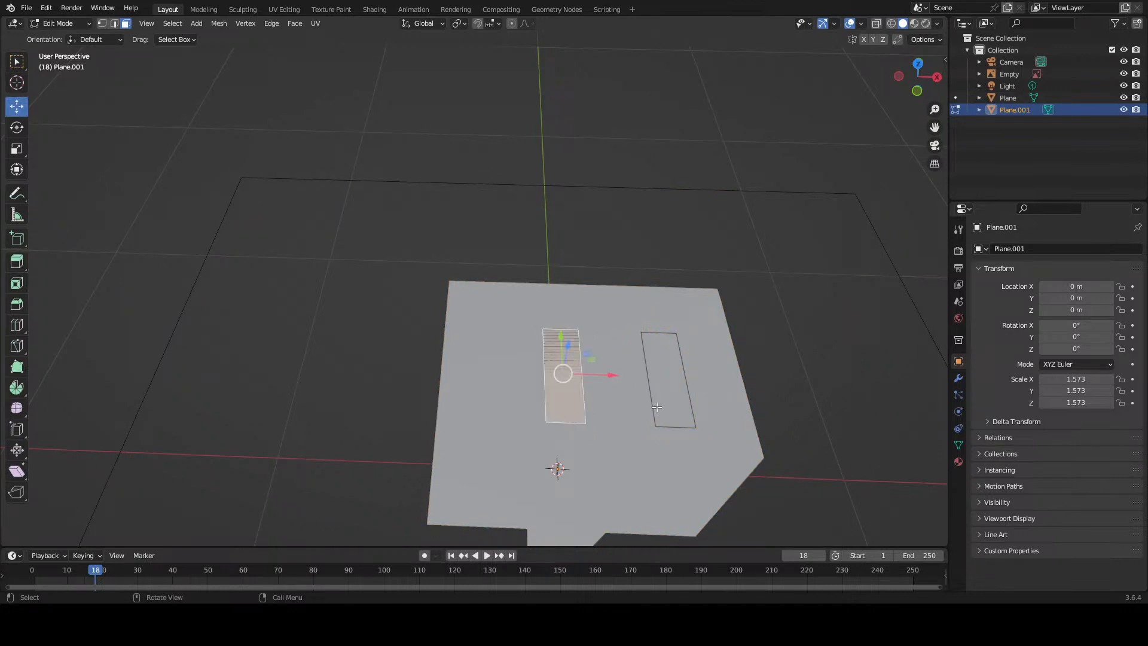
shift+click(656, 406)
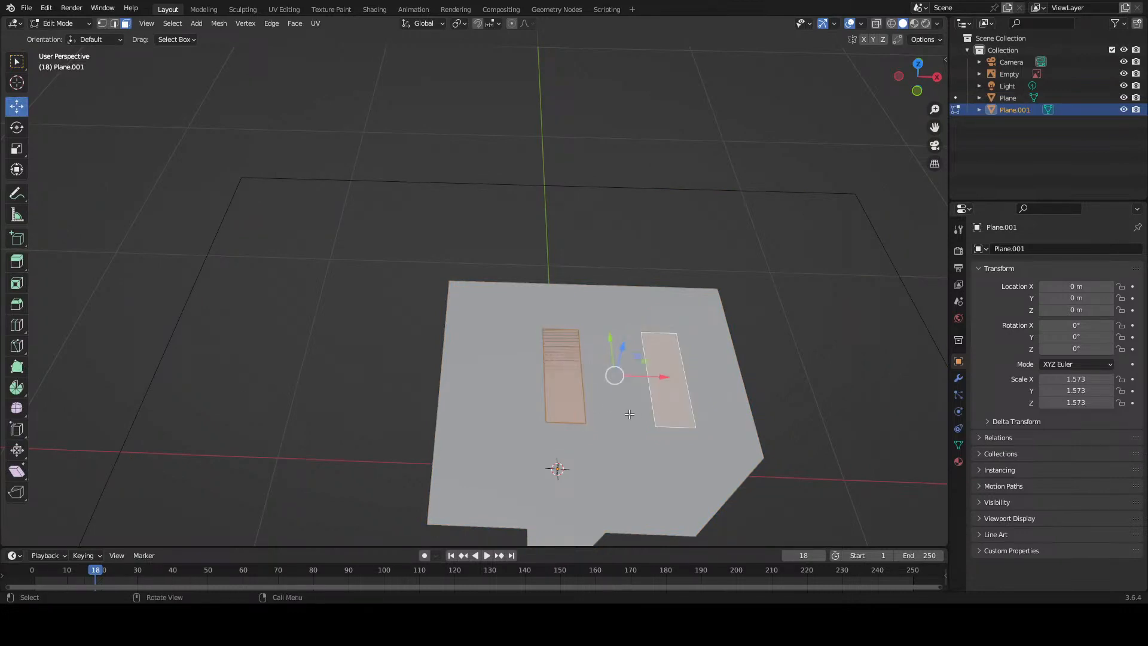
key(alt+a)
key(Tab)
Step: Join the speech-bubble plane into the eyes object, with the eyes active, and open the joined mesh in Edit Mode
click(629, 413)
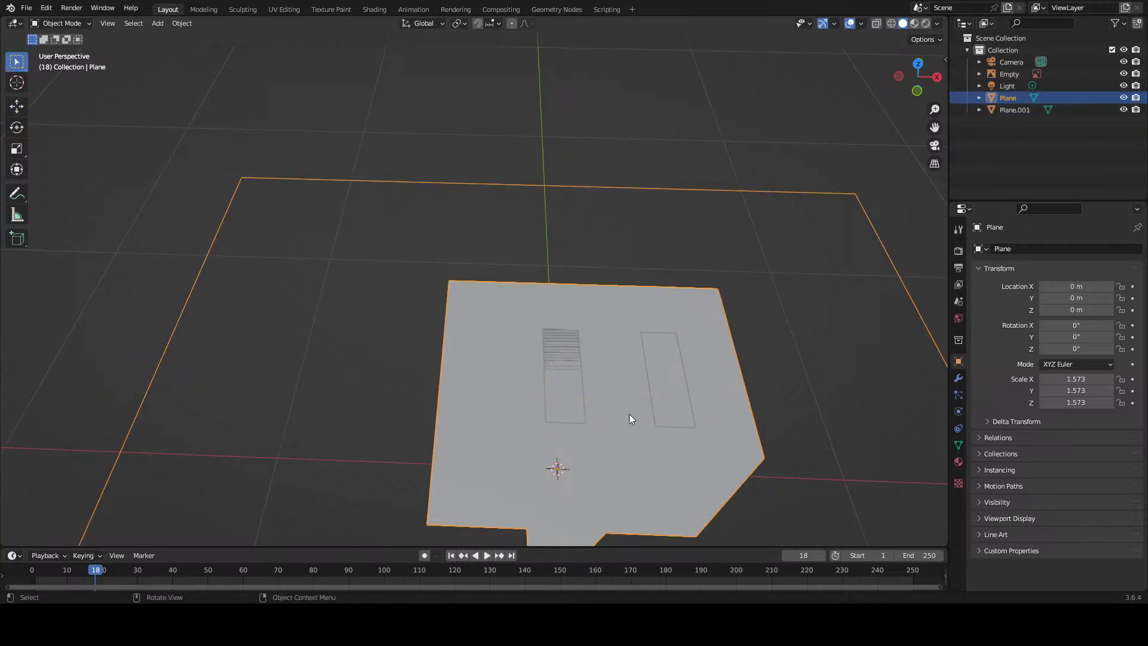
shift+click(669, 399)
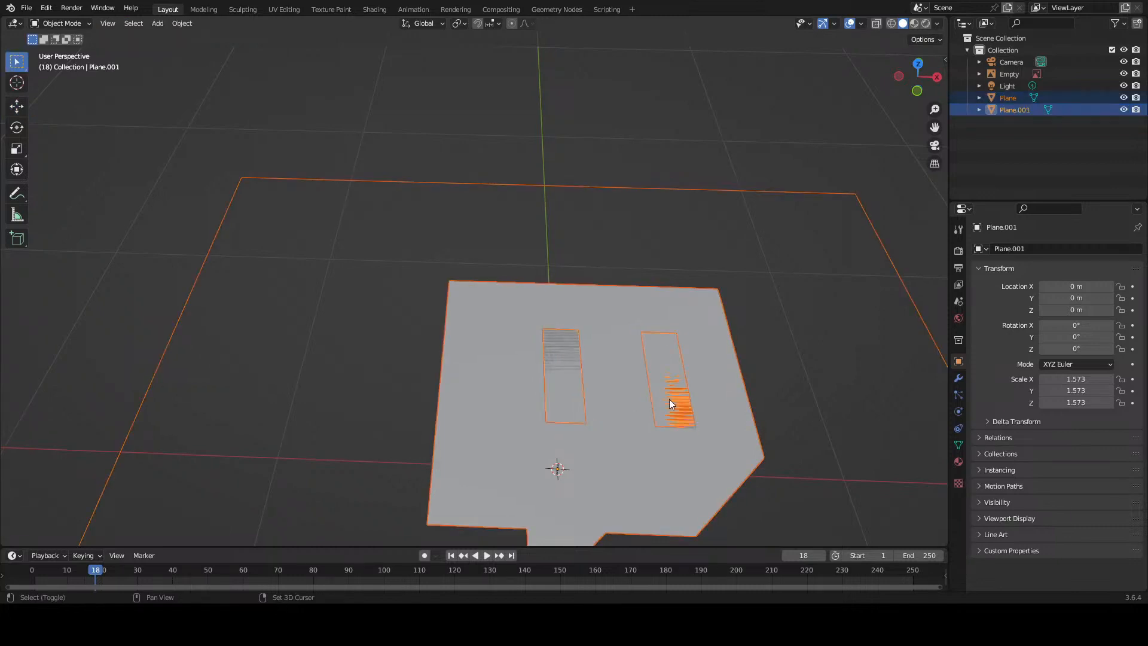
right_click(612, 400)
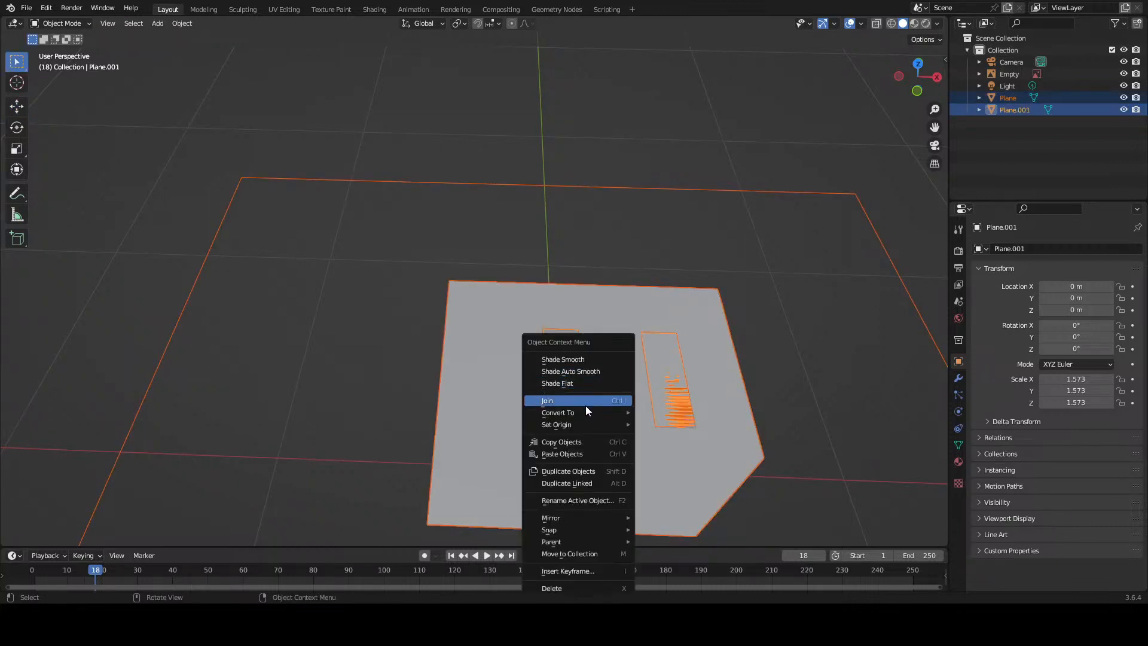
click(586, 404)
key(Tab)
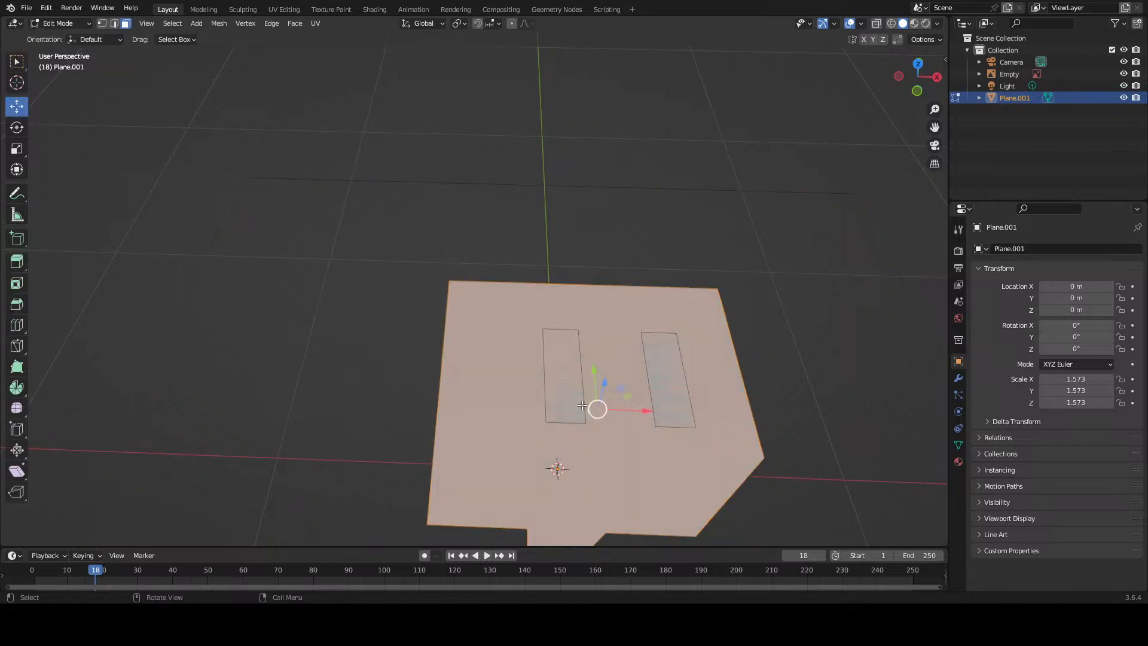
Step: Select both eye faces and invert the selection so only the speech-bubble face is selected
click(580, 405)
shift+click(668, 387)
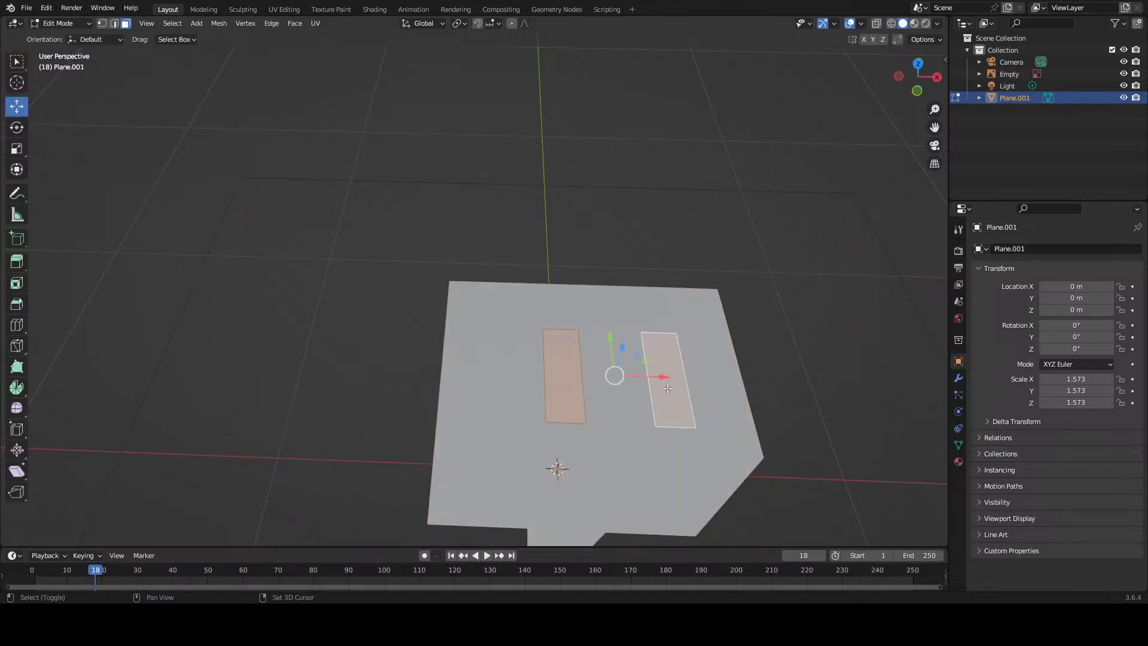
key(ctrl+i)
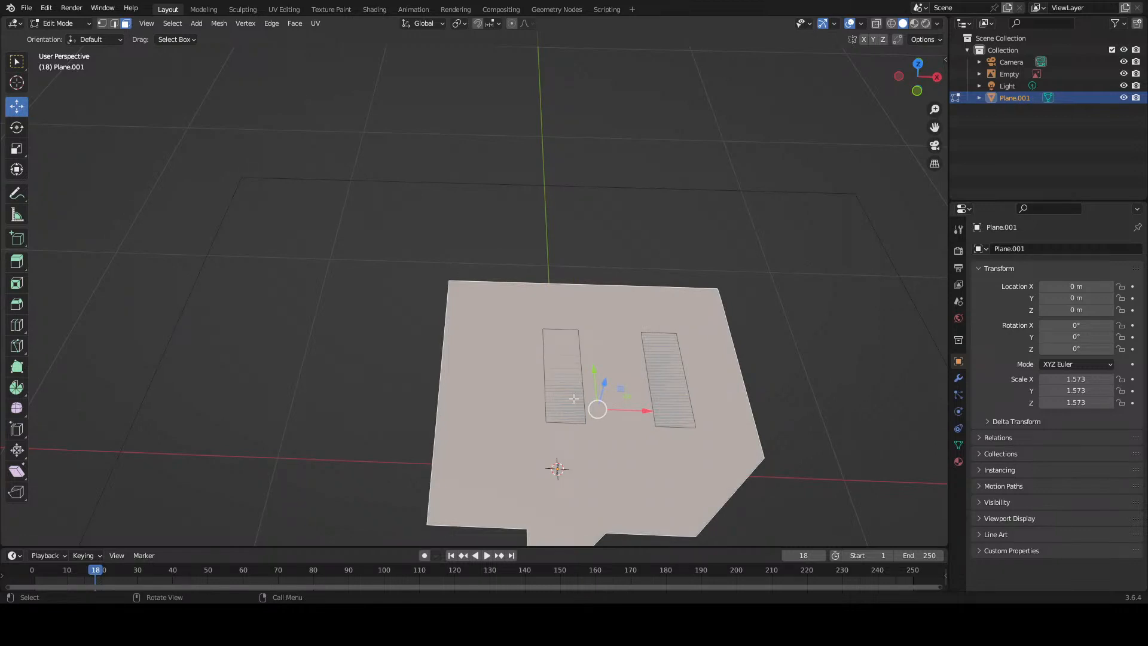
Step: Try to fill between the left eye face and the speech-bubble face
click(574, 399)
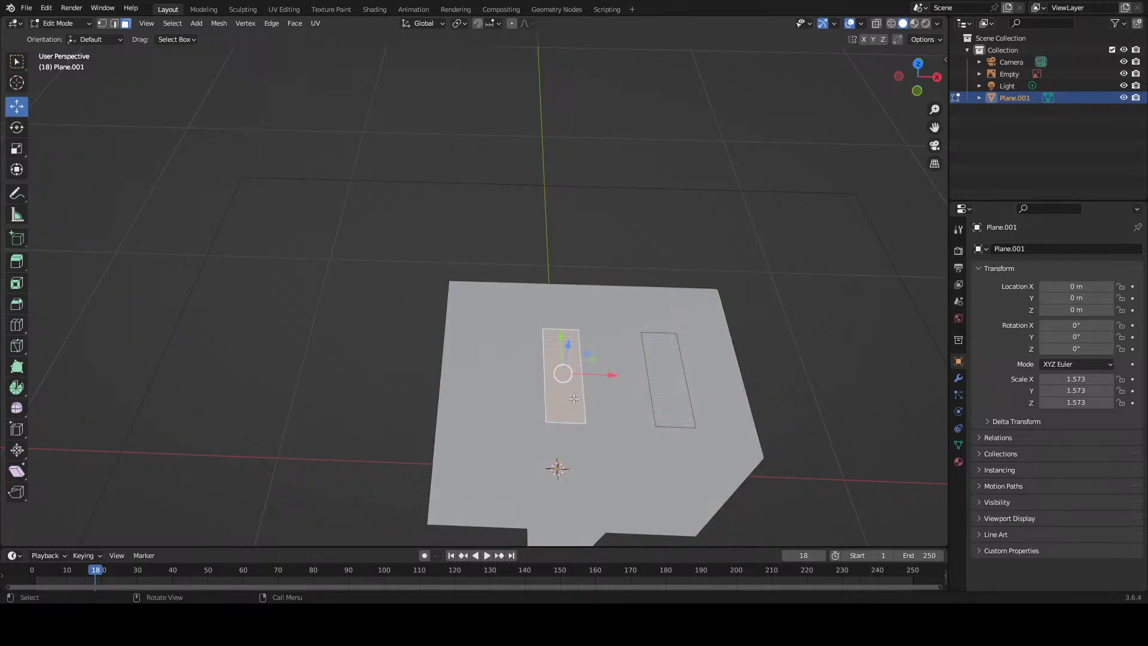
shift+click(596, 417)
key(f)
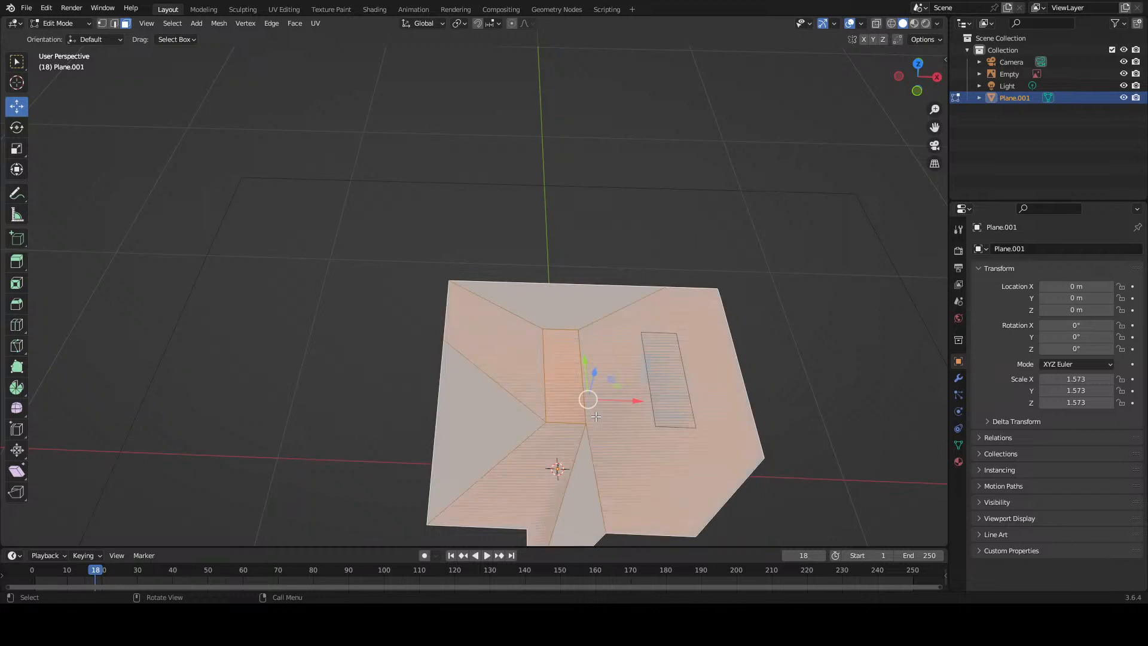
key(alt+a)
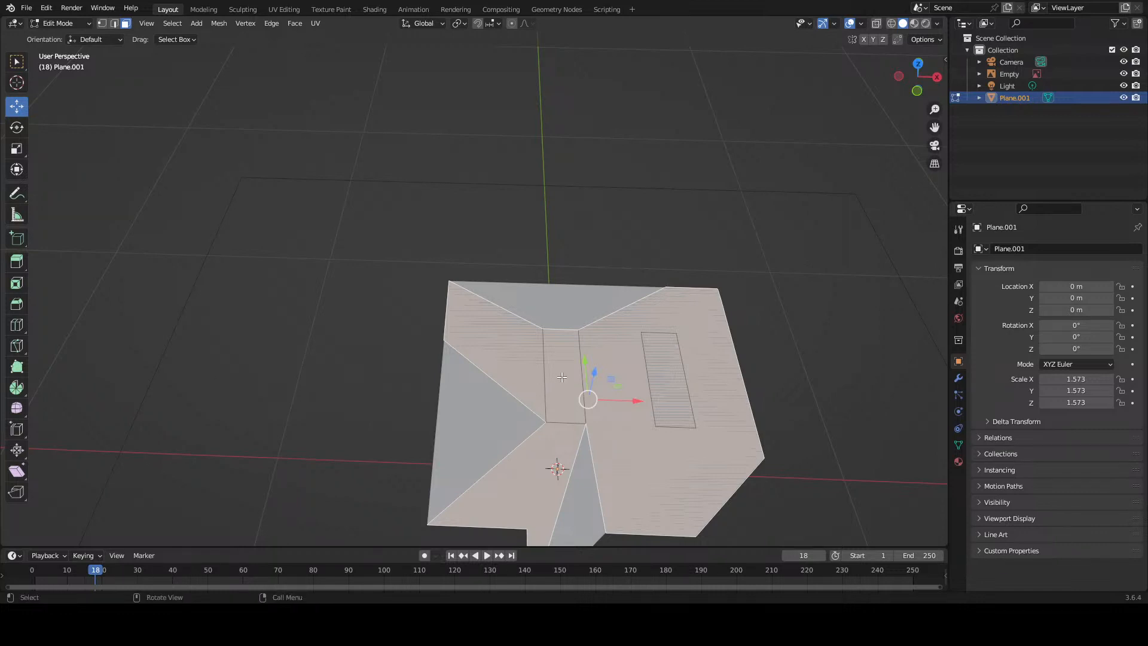
key(ctrl+z)
key(ctrl+z)
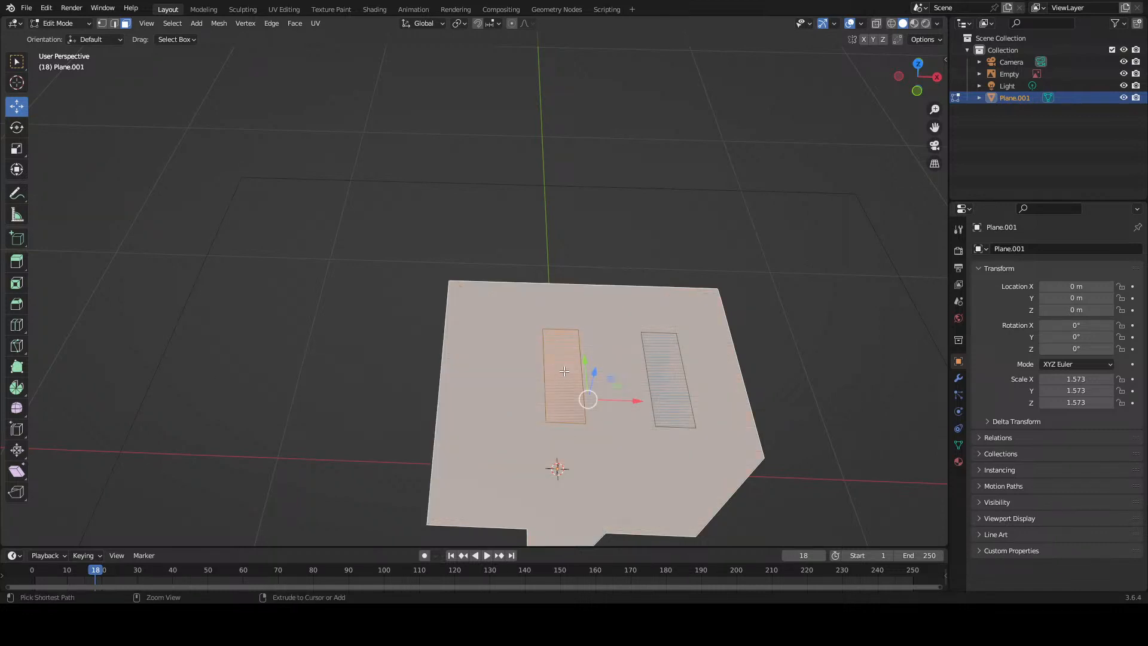
key(ctrl+z)
Step: Try to cut the left eye's rectangular outline into the speech-bubble face with the Knife tool
click(637, 372)
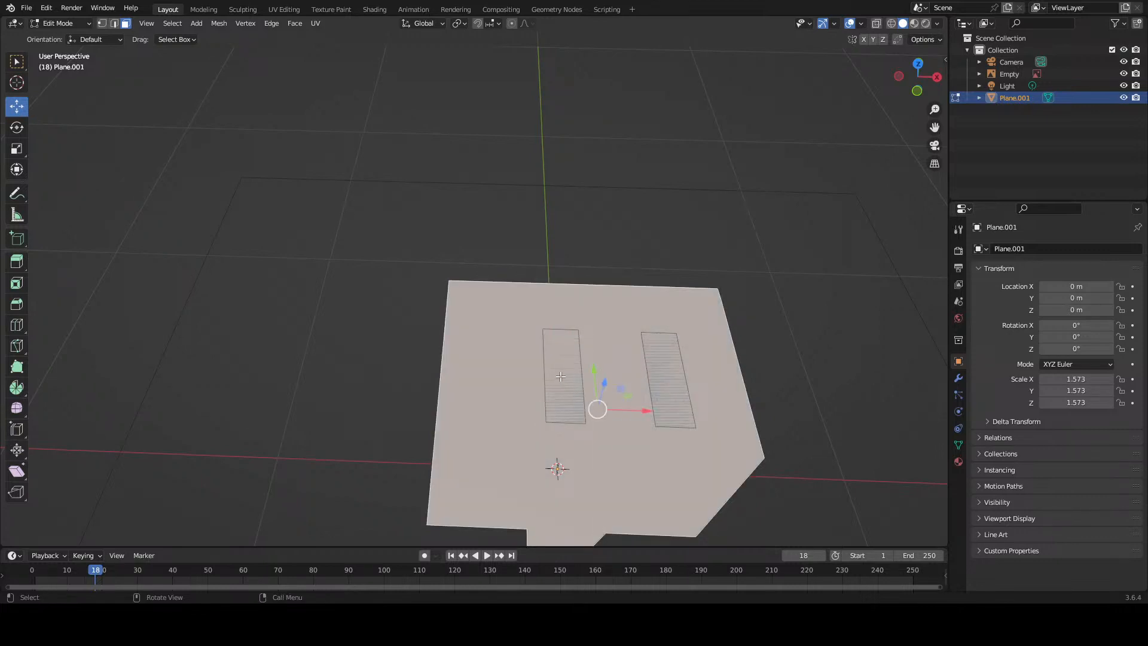
key(k)
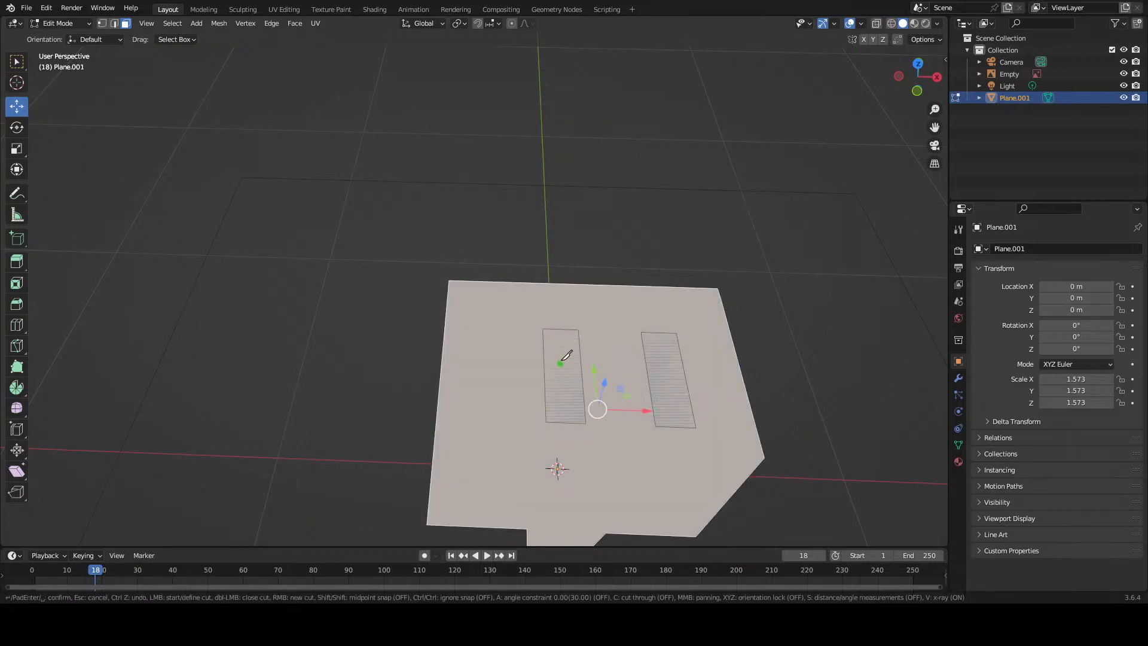
click(542, 328)
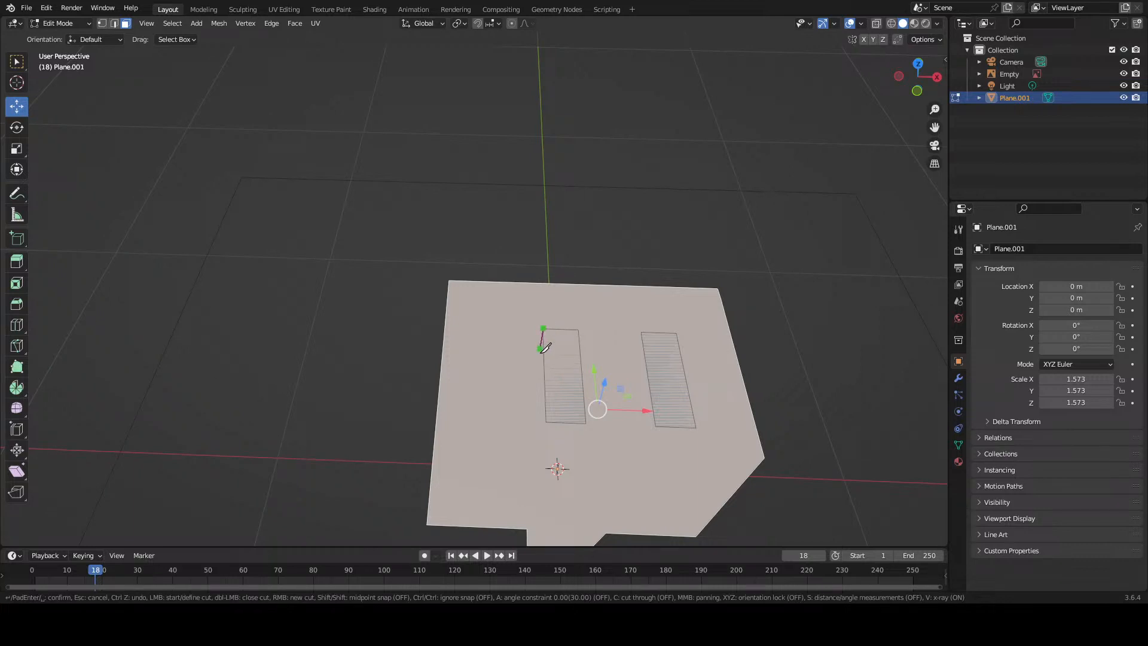
click(545, 421)
click(586, 422)
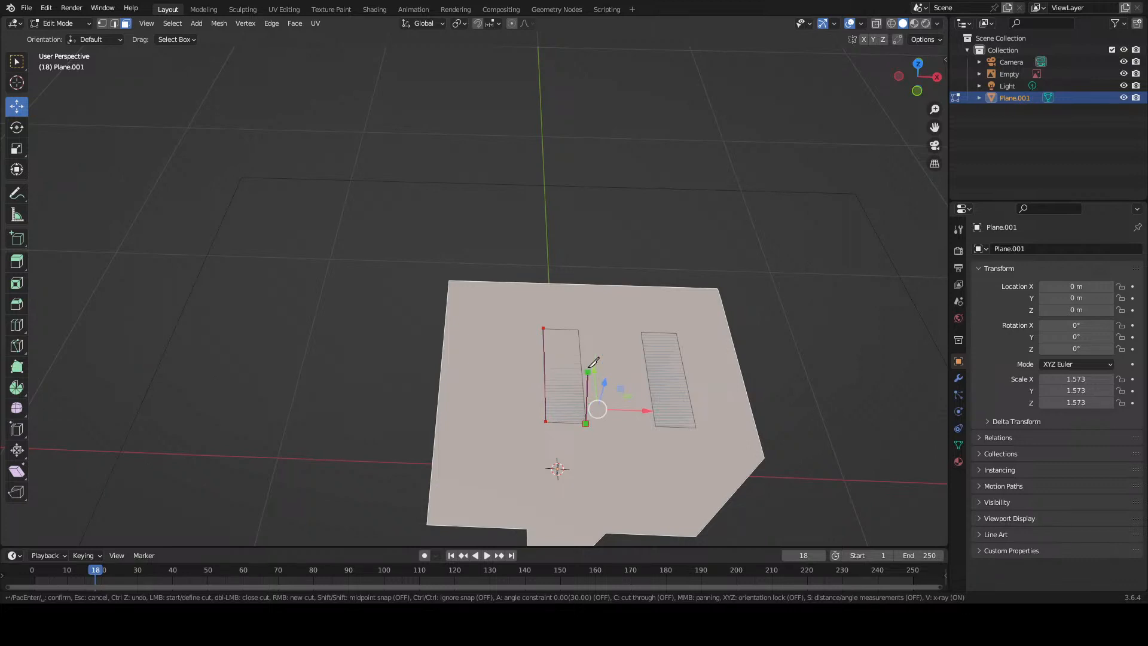
click(582, 330)
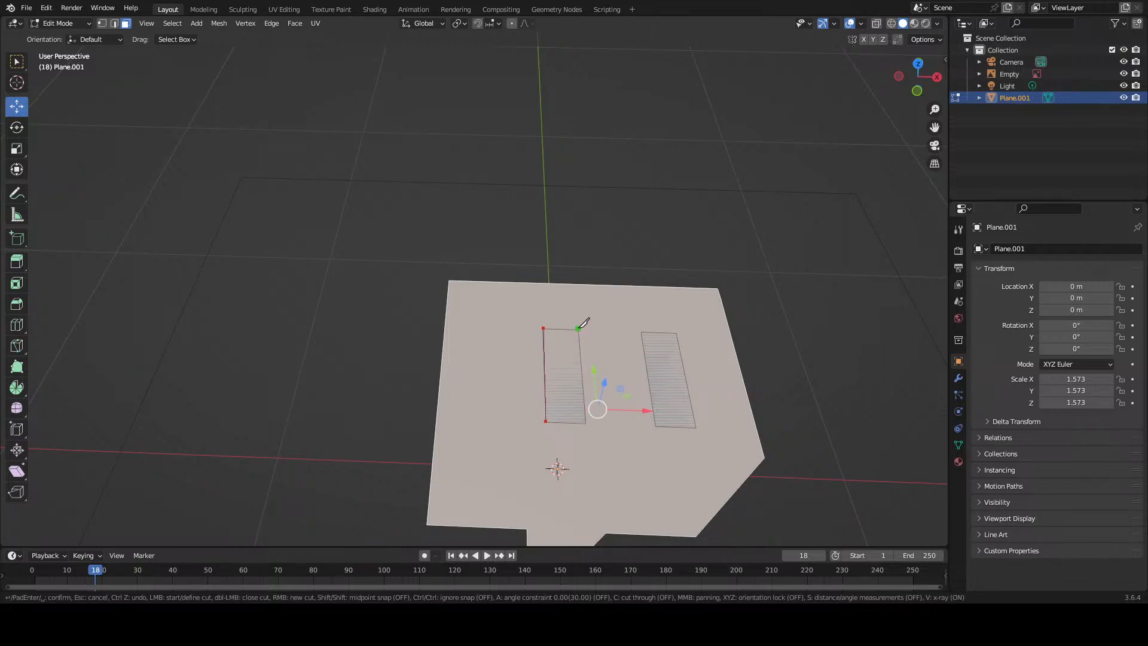
click(543, 327)
key(Return)
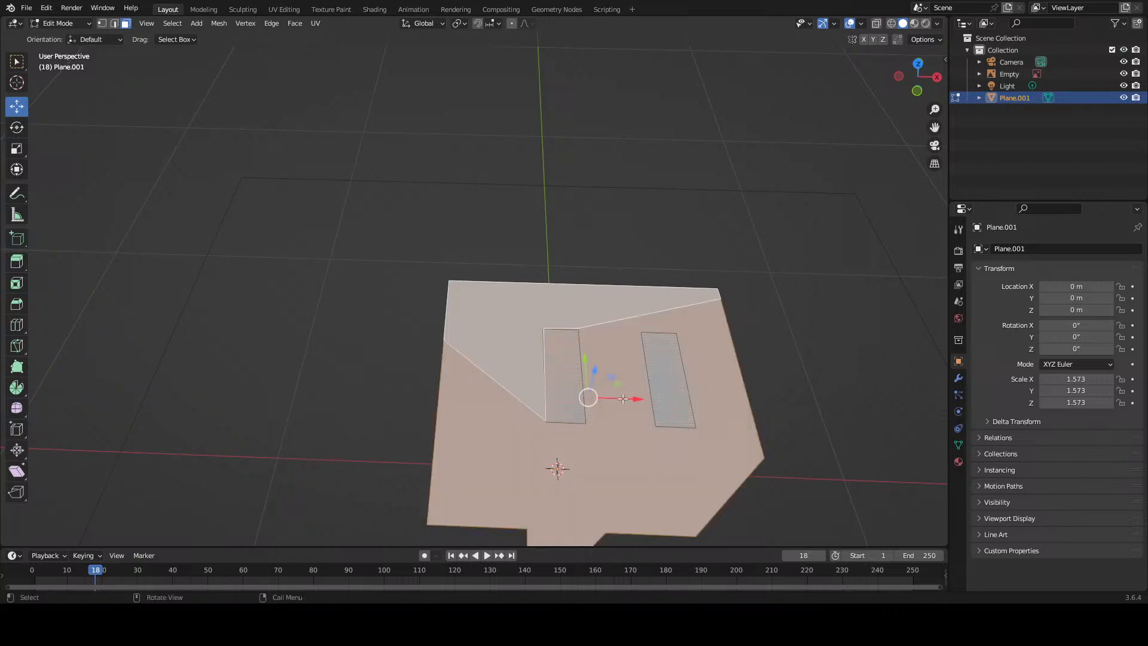
key(ctrl+z)
Step: Examine how the eye faces and the speech-bubble face overlap, up close and from a low angle
middle_drag(617, 406, 578, 378)
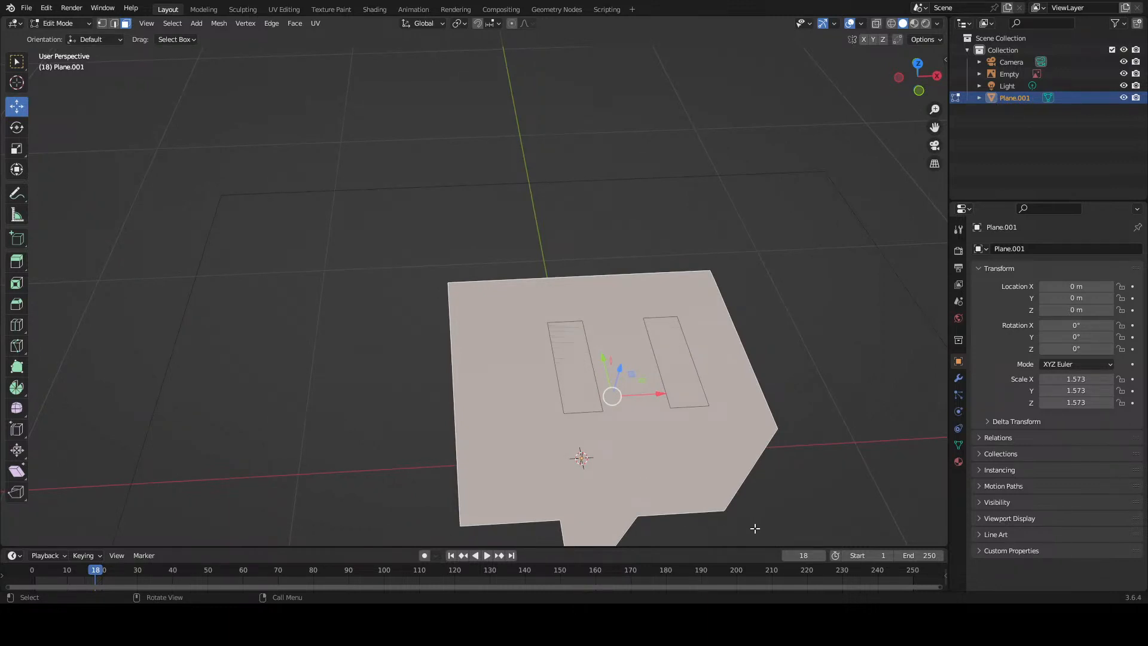
middle_drag(667, 358, 673, 382)
scroll(696, 270, up, 4)
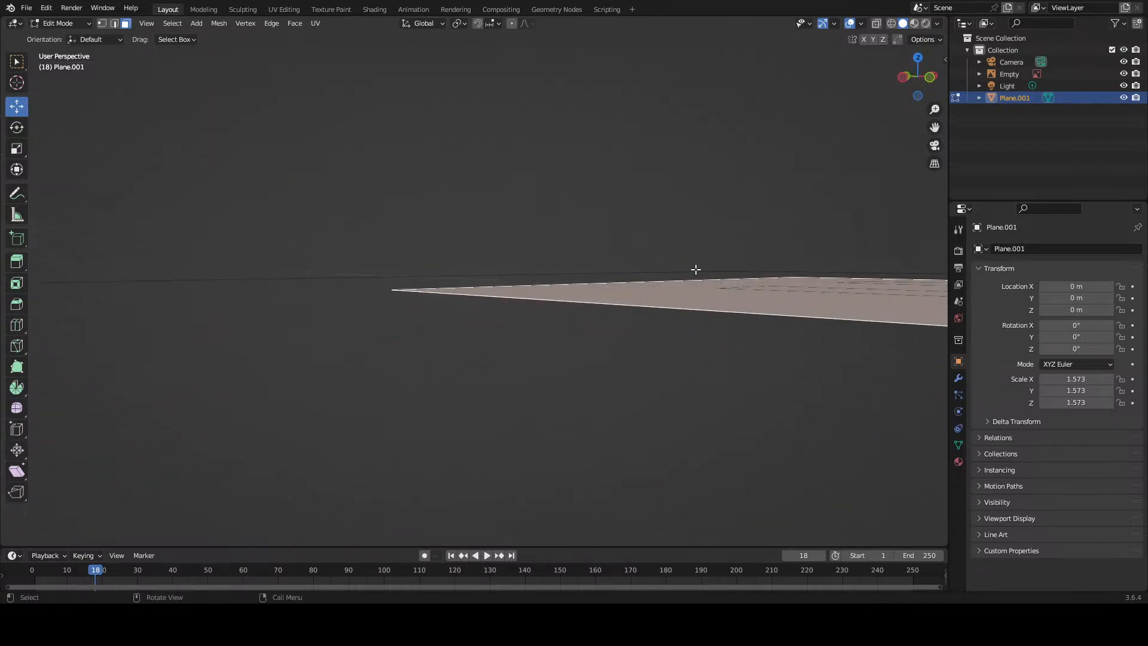
middle_drag(696, 270, 635, 285)
scroll(654, 281, up, 4)
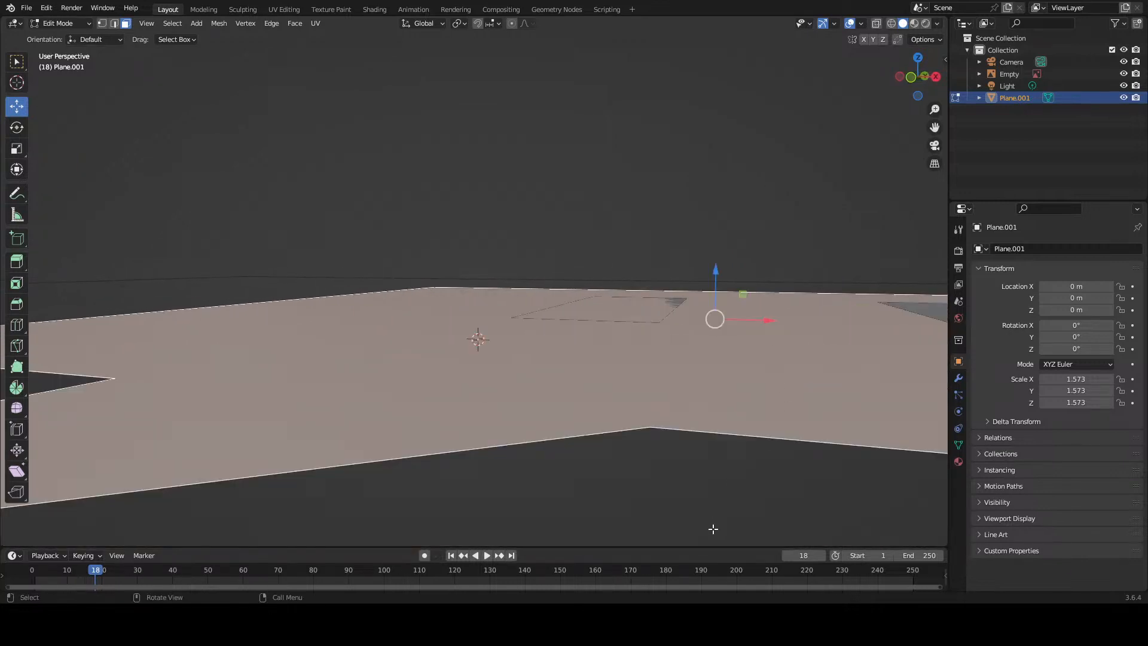
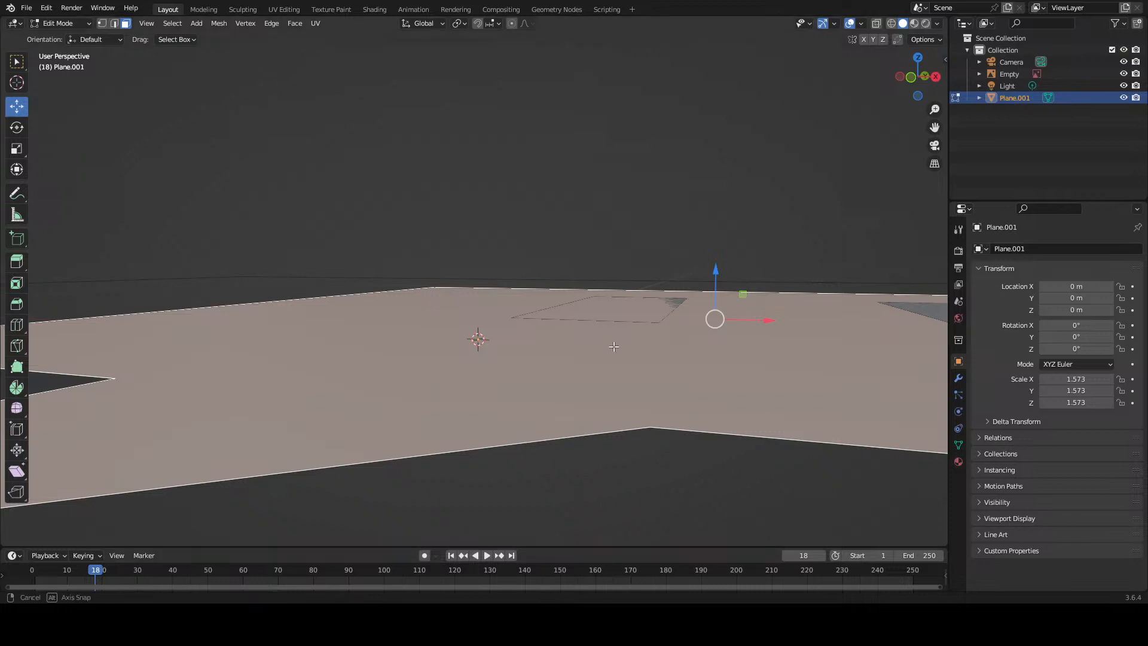
middle_drag(612, 345, 671, 531)
key(ctrl+z)
scroll(457, 380, down, 3)
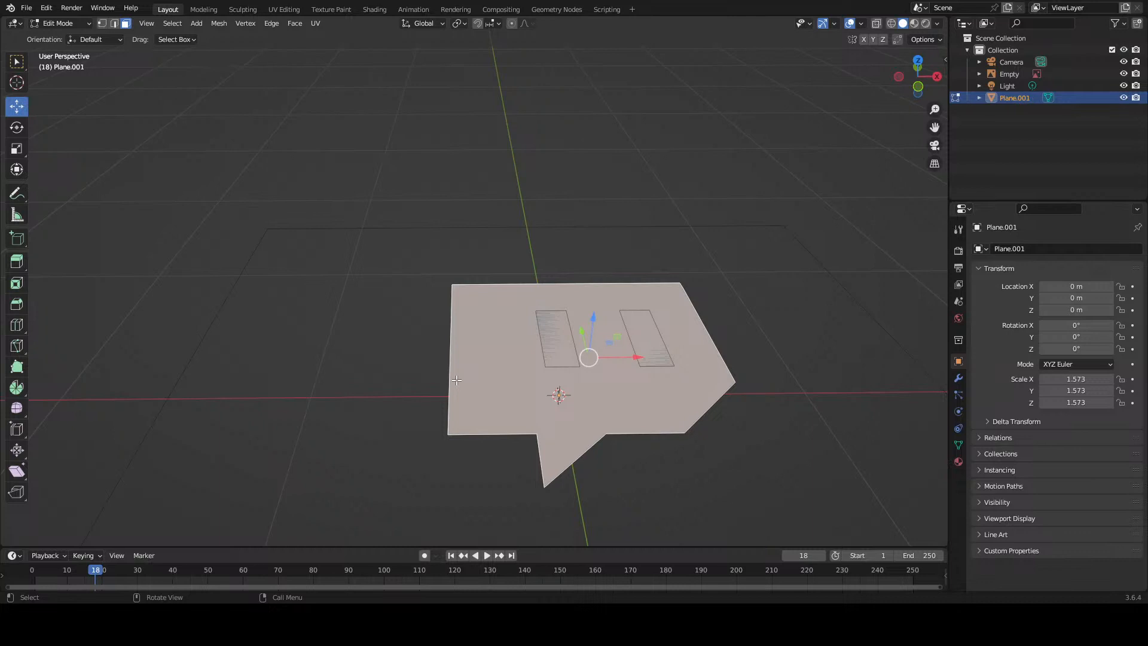
Step: Apply Dissolve Faces to the selected speech-bubble face with Dissolve Vertices enabled
right_click(549, 346)
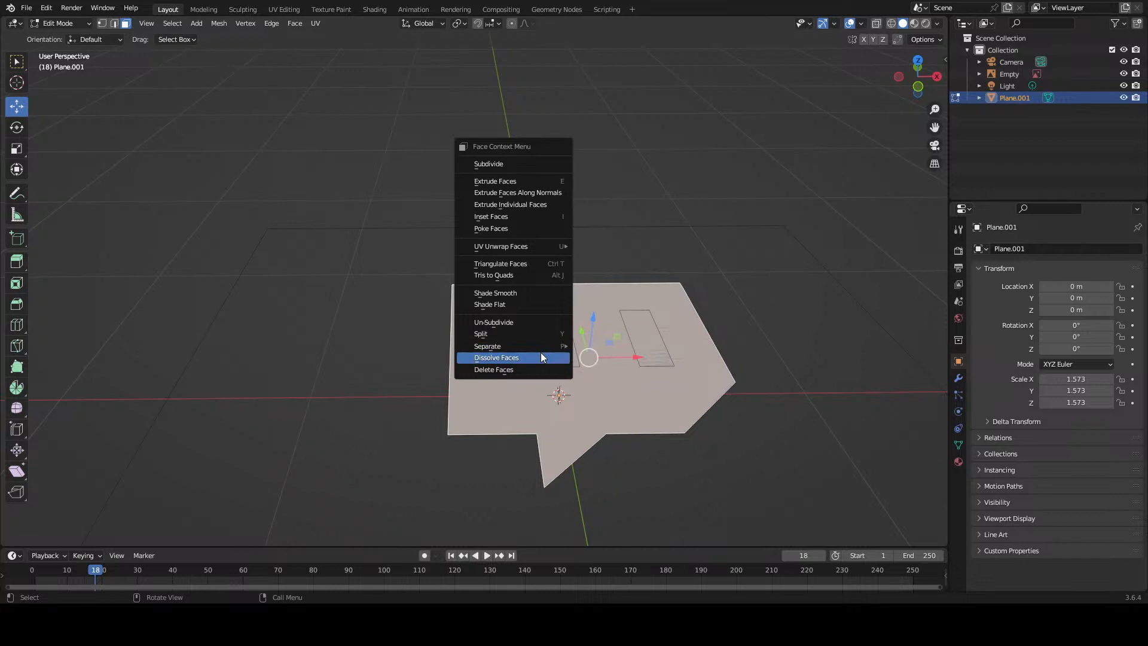
click(541, 357)
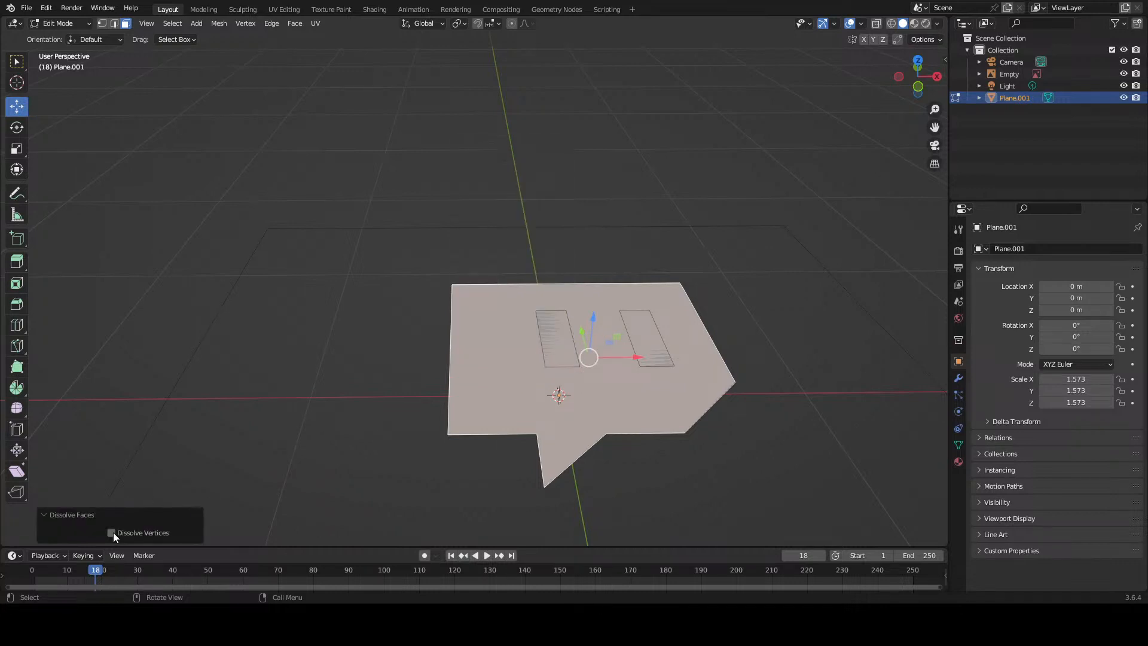
click(111, 532)
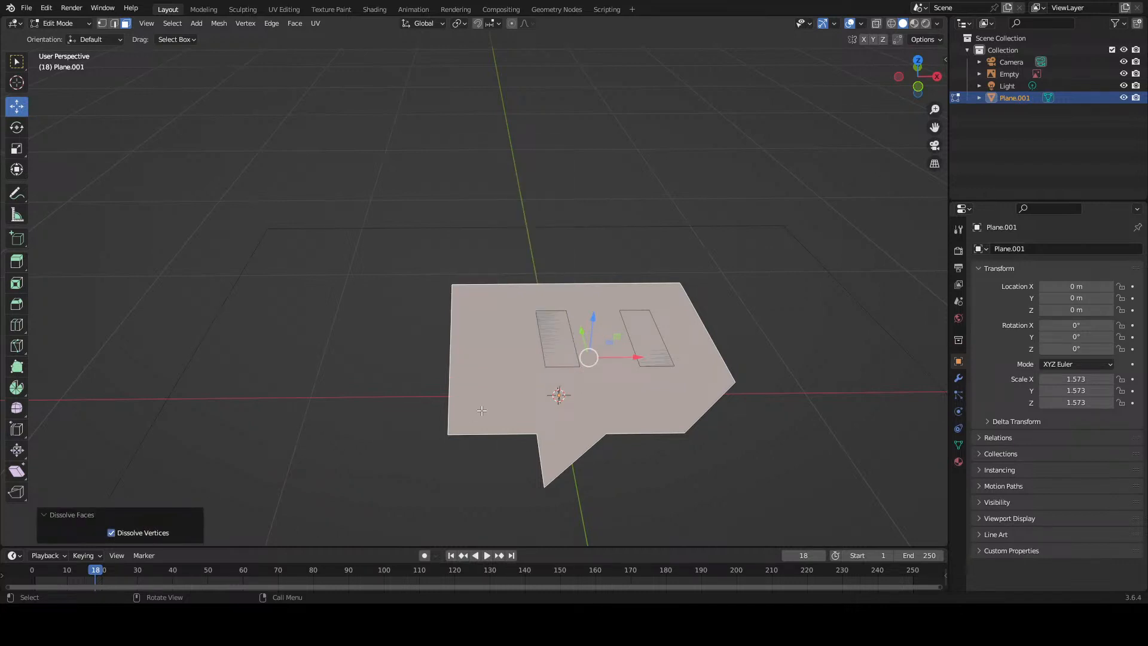
click(522, 393)
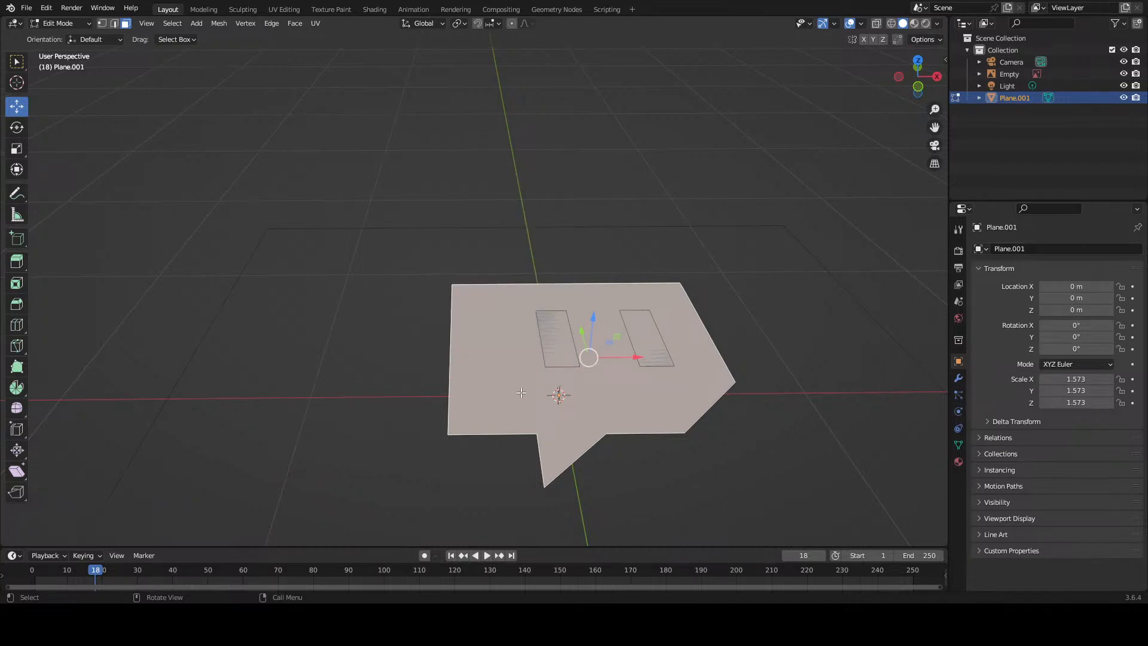
Step: Compare the joined mesh in Object Mode and Edit Mode
key(Tab)
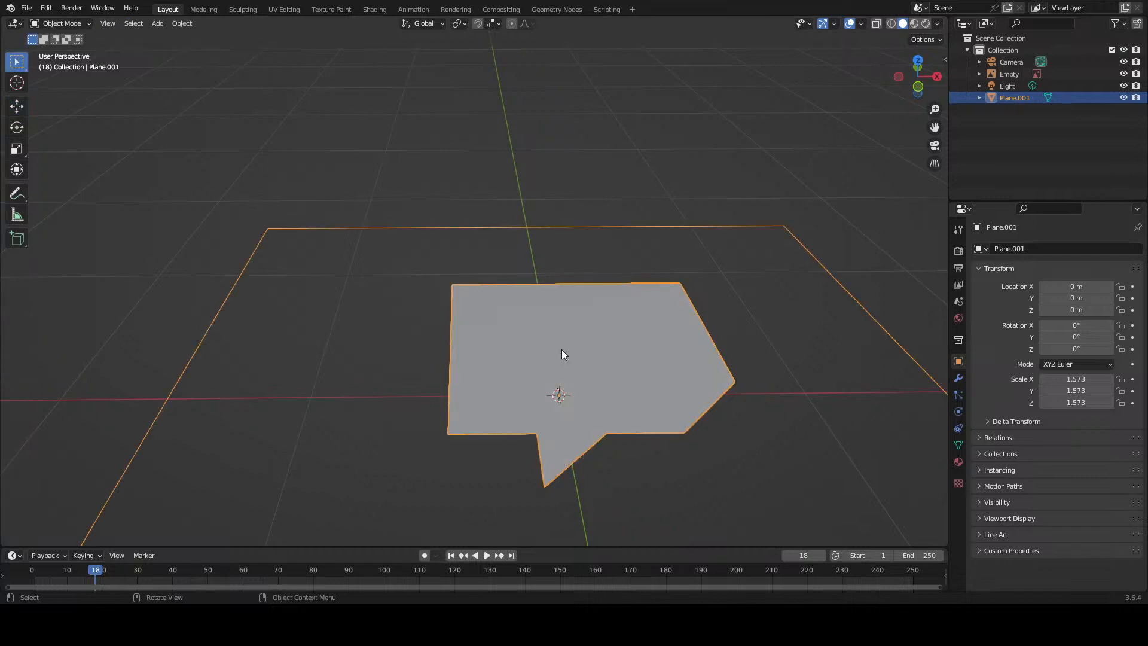
key(Tab)
key(Tab)
key(Tab)
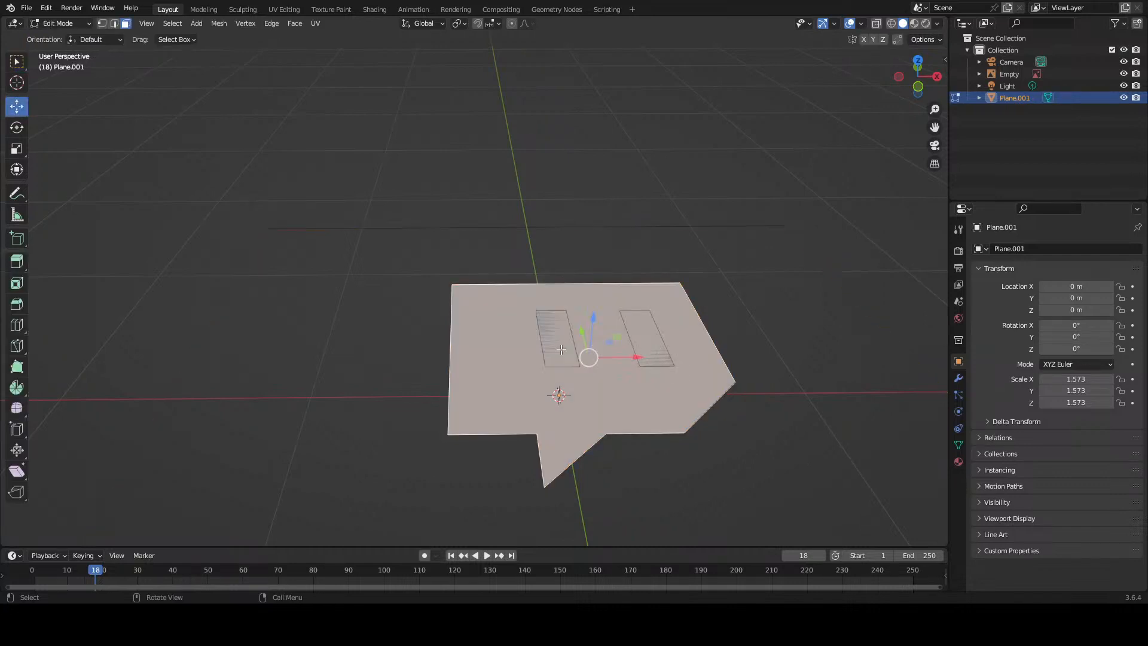
key(Tab)
key(Tab)
Step: Switch to edge selection, circle-select the eye edges along with the bubble outline, and try to fill between them
click(114, 23)
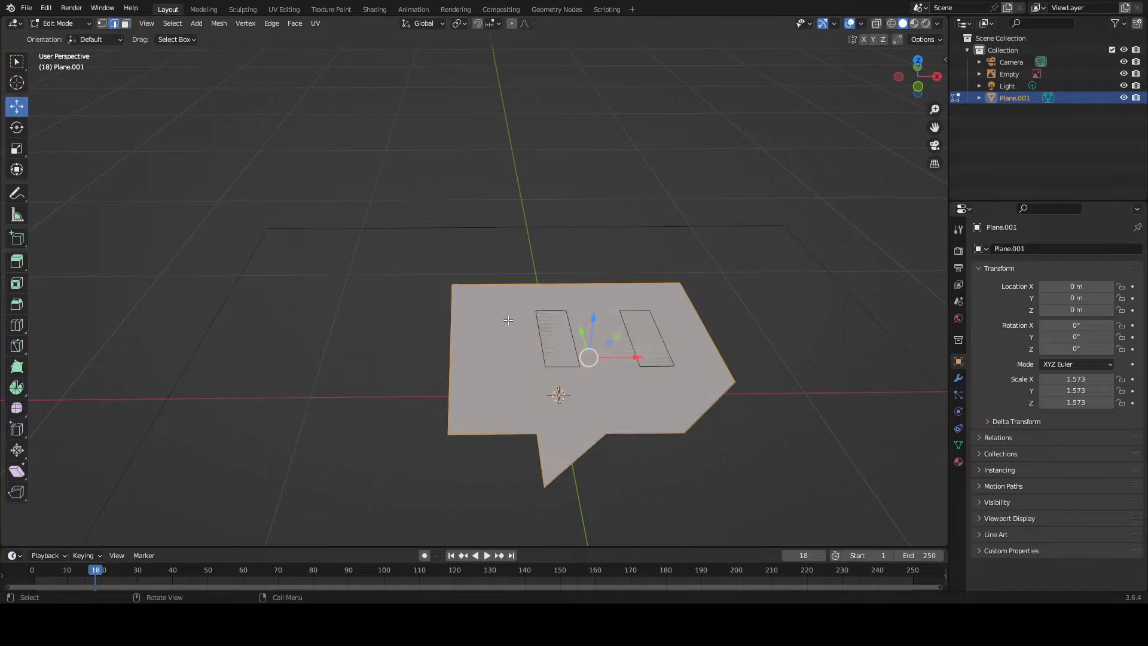
key(c)
mouse_move(538, 314)
mouse_down()
mouse_move(571, 338)
mouse_move(624, 335)
mouse_move(662, 357)
mouse_move(519, 359)
mouse_up()
key(Escape)
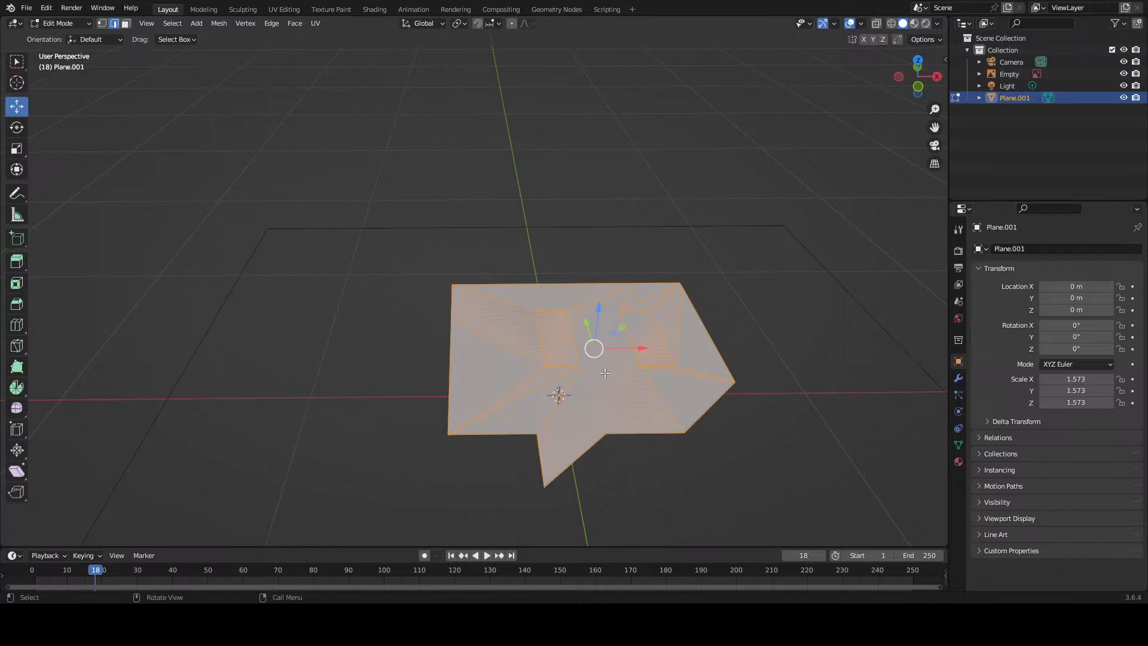
Step: Switch to face selection and try to delete the face overlapping the eyes
click(125, 24)
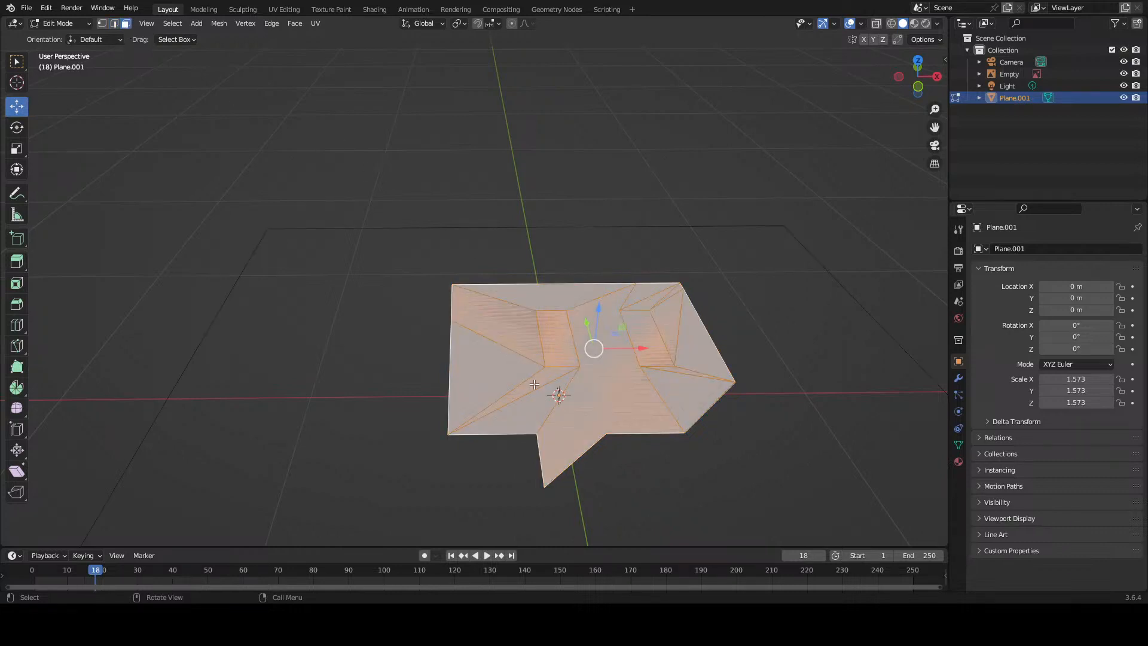
click(553, 361)
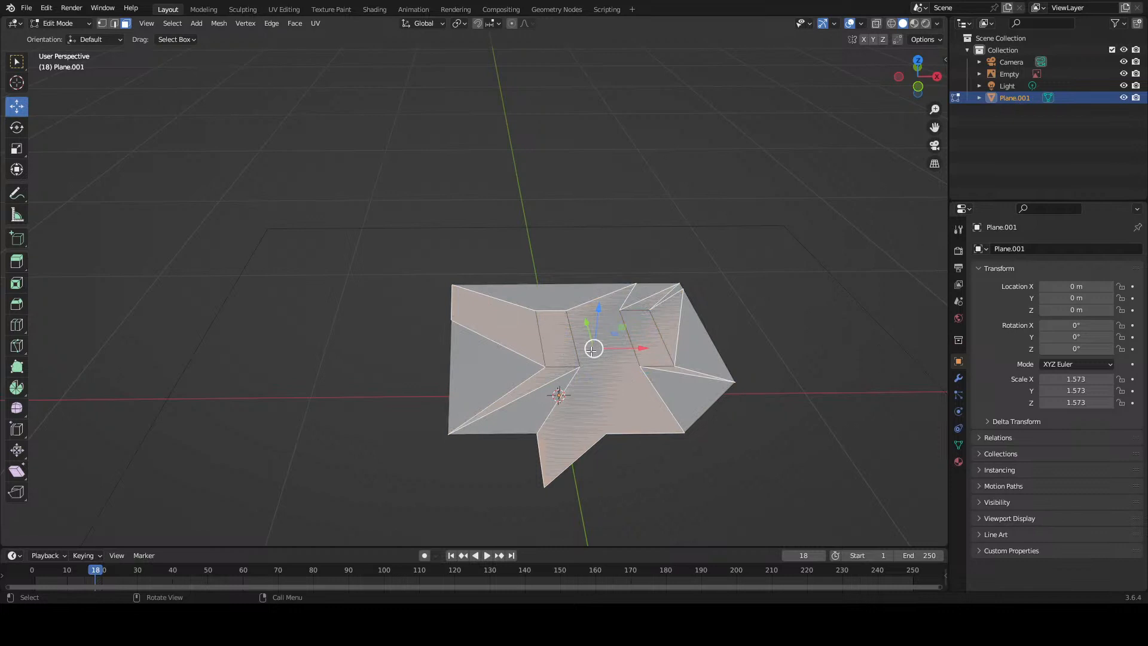
key(x)
click(577, 356)
Step: Undo the face deletion and the fill between the eyes and the bubble outline, back to edge selection
key(ctrl+z)
key(ctrl+z)
key(ctrl+z)
key(ctrl+z)
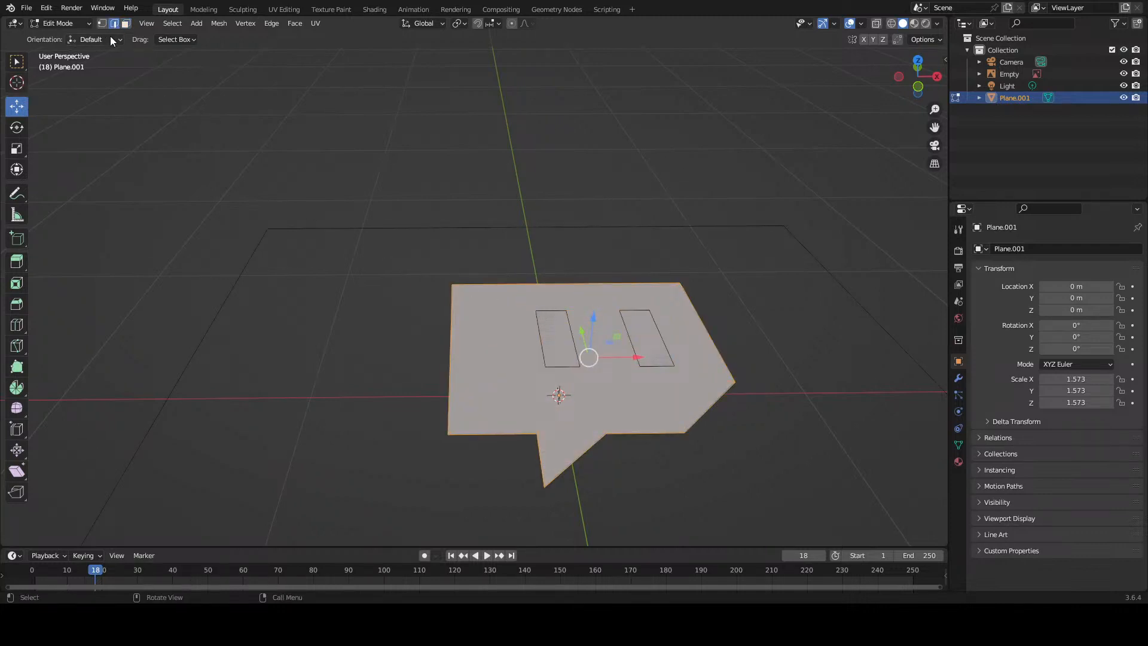
Step: Fill faces joining the left eye's top and left edges to the speech bubble's top and left outline edges
click(543, 310)
shift+click(507, 284)
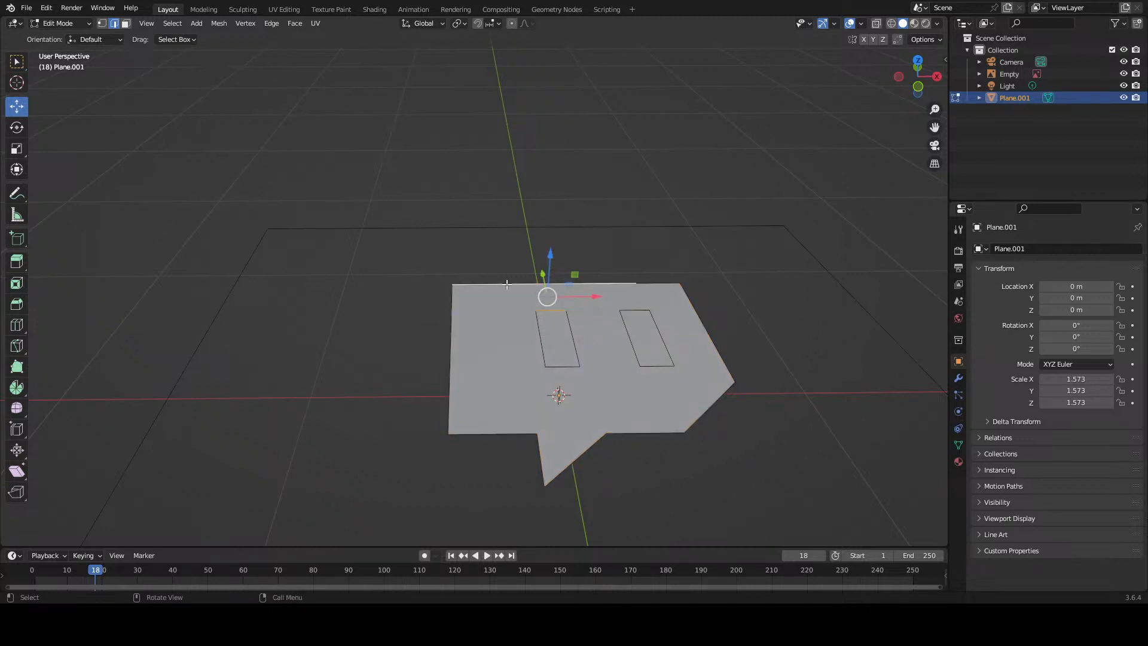
click(537, 321)
shift+click(451, 338)
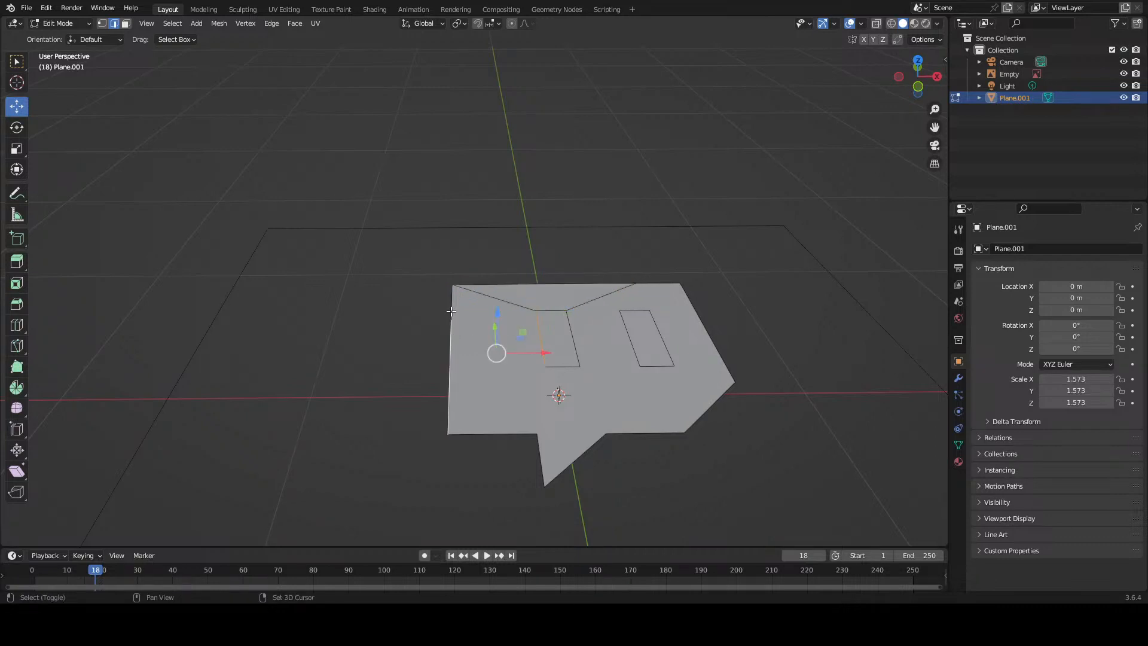
shift+click(451, 312)
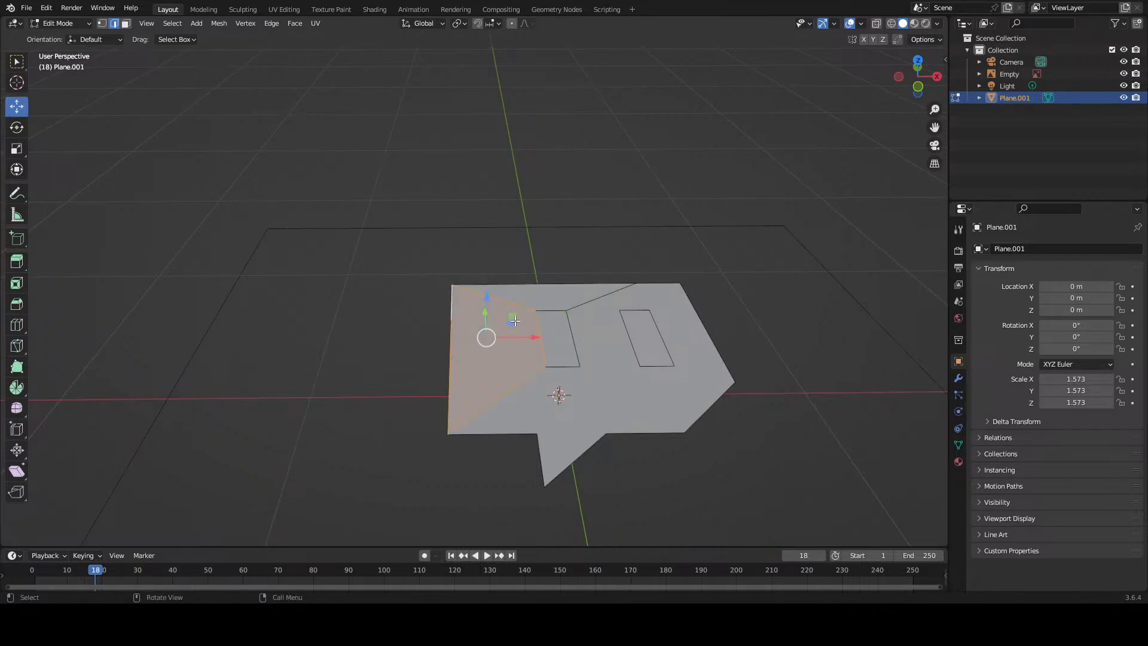
key(f)
Step: Fill a face between the left eye's bottom edge and the bubble's bottom edge left of the tail
click(561, 365)
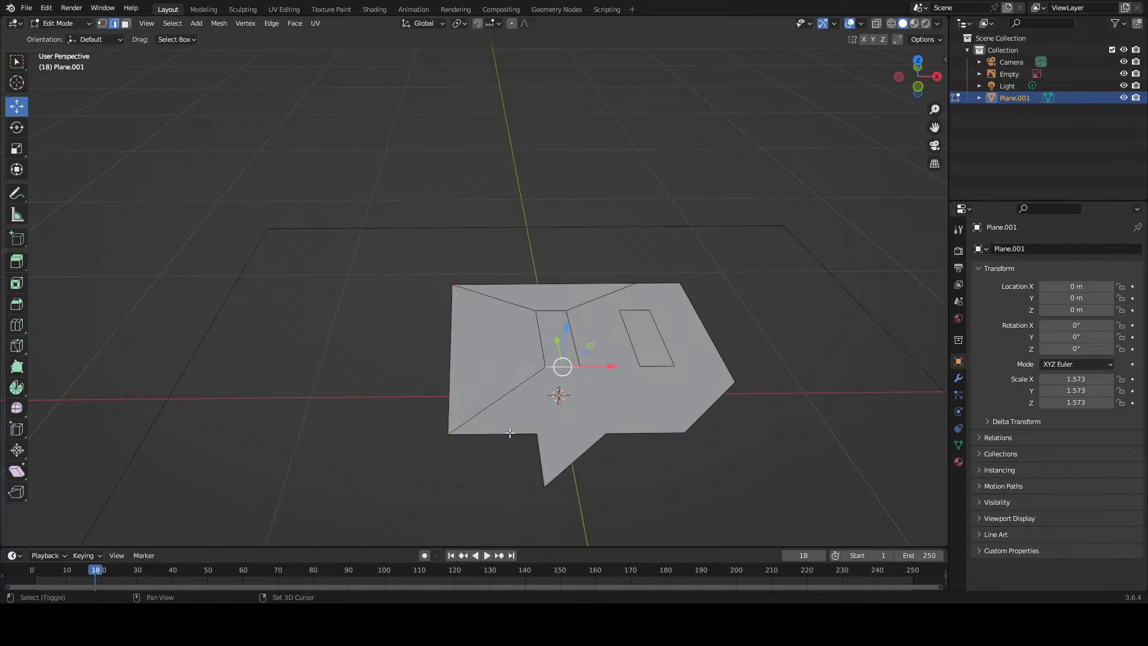
shift+click(509, 434)
key(f)
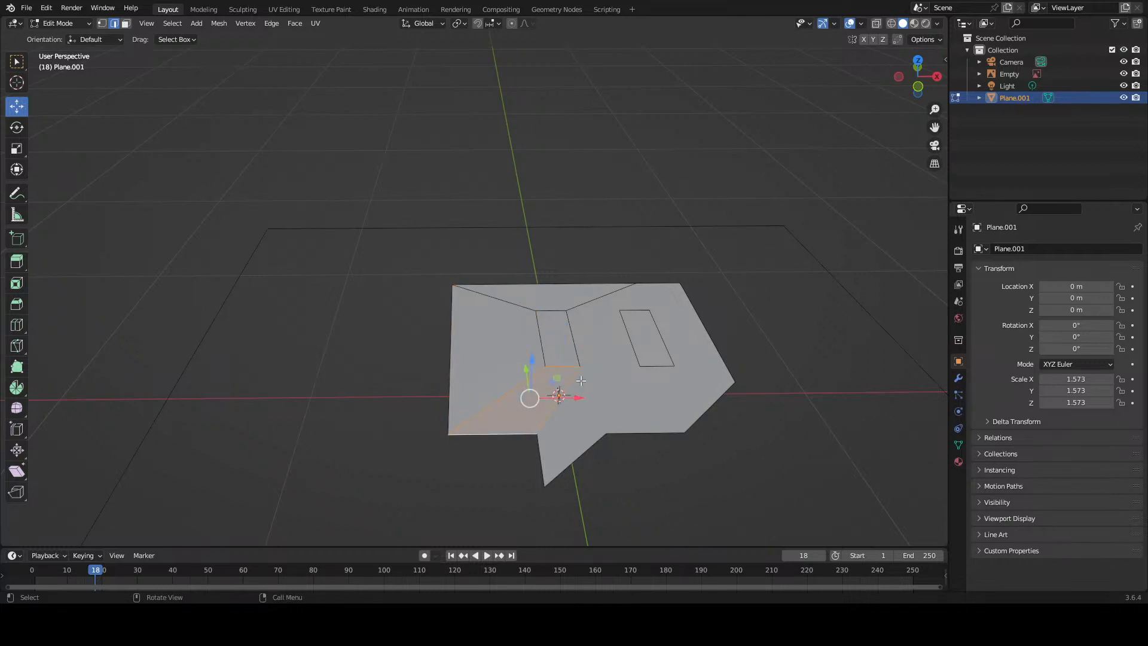
Step: Fill a face between the two eyes' inner edges and another joining the right eye's top side to the bubble's top outline
click(578, 362)
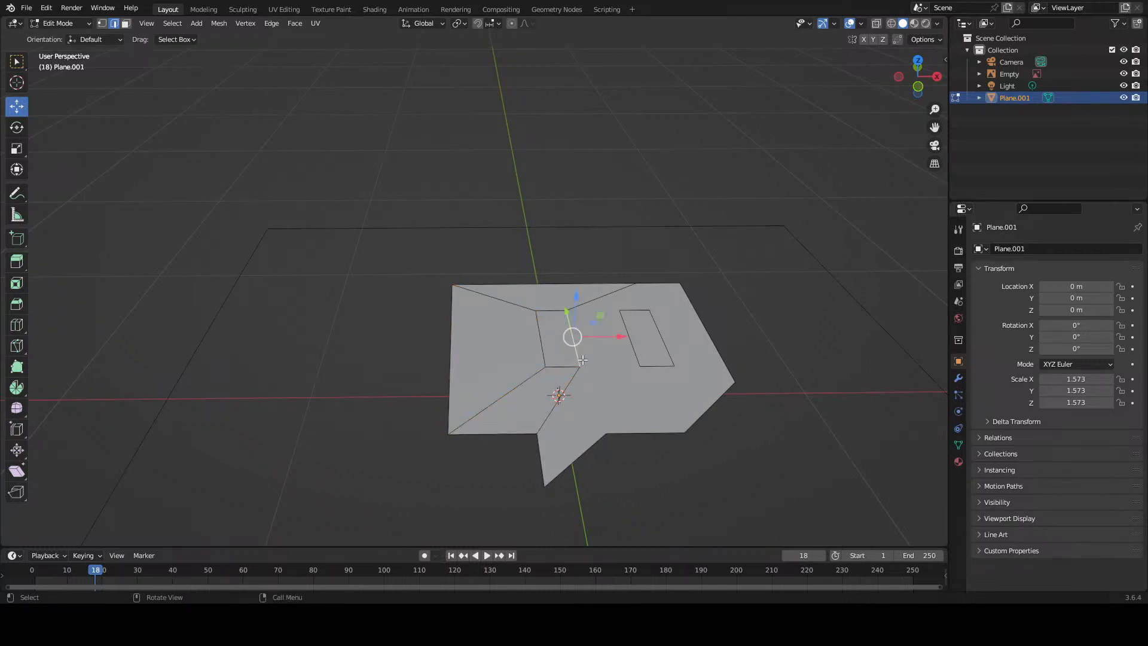
shift+click(629, 336)
click(595, 295)
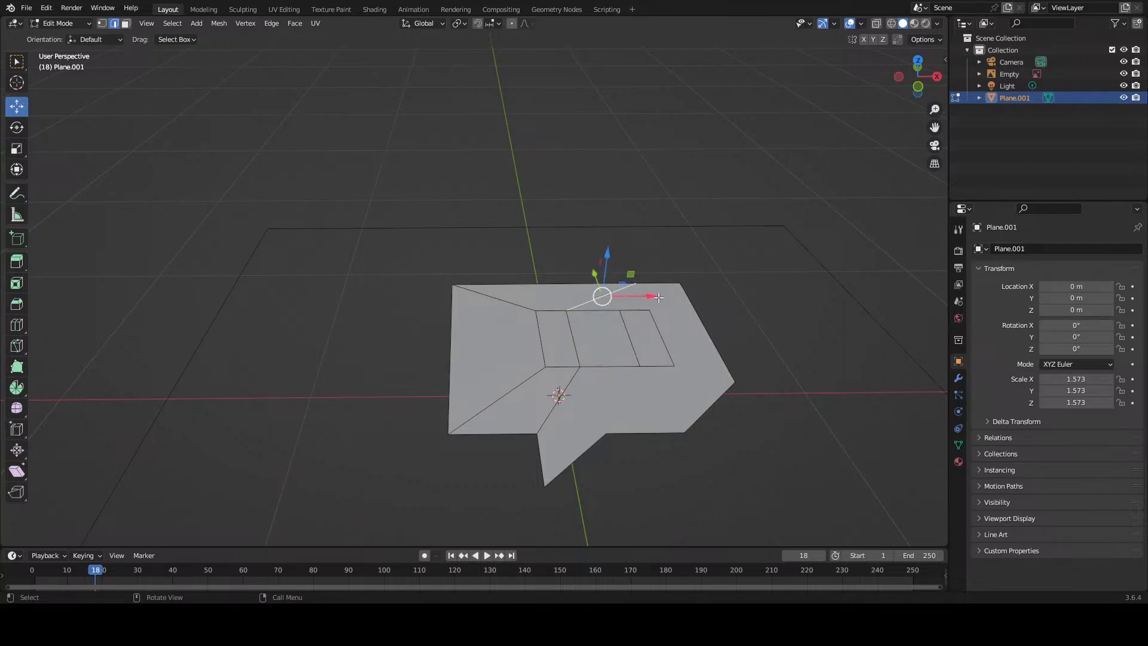
shift+click(614, 311)
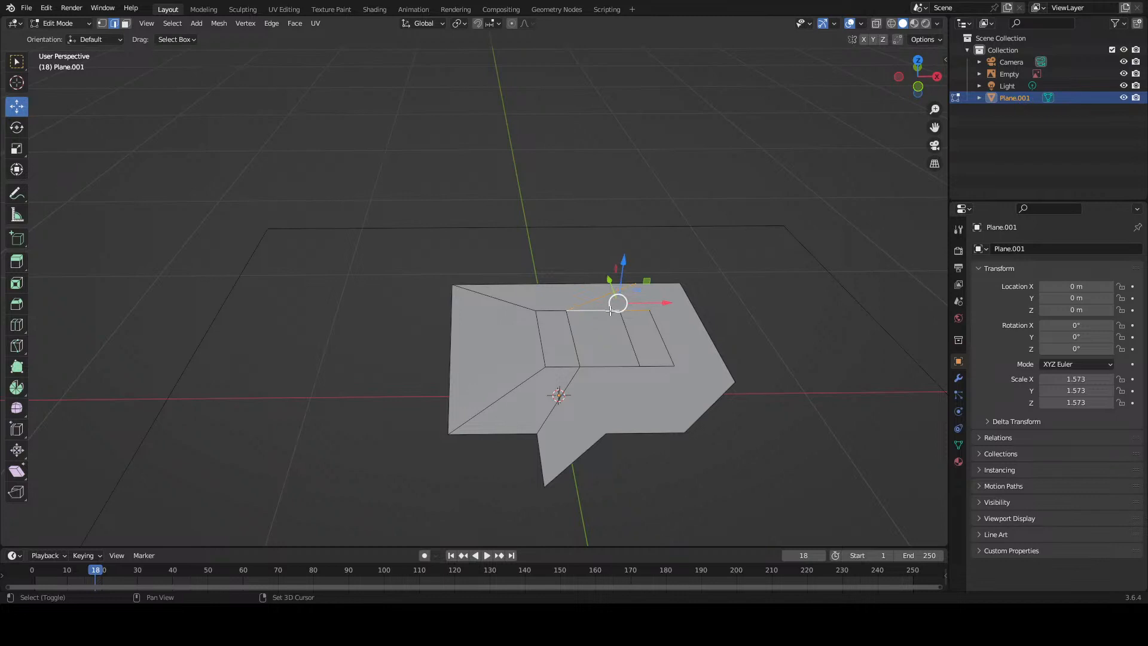
shift+click(680, 291)
shift+click(688, 297)
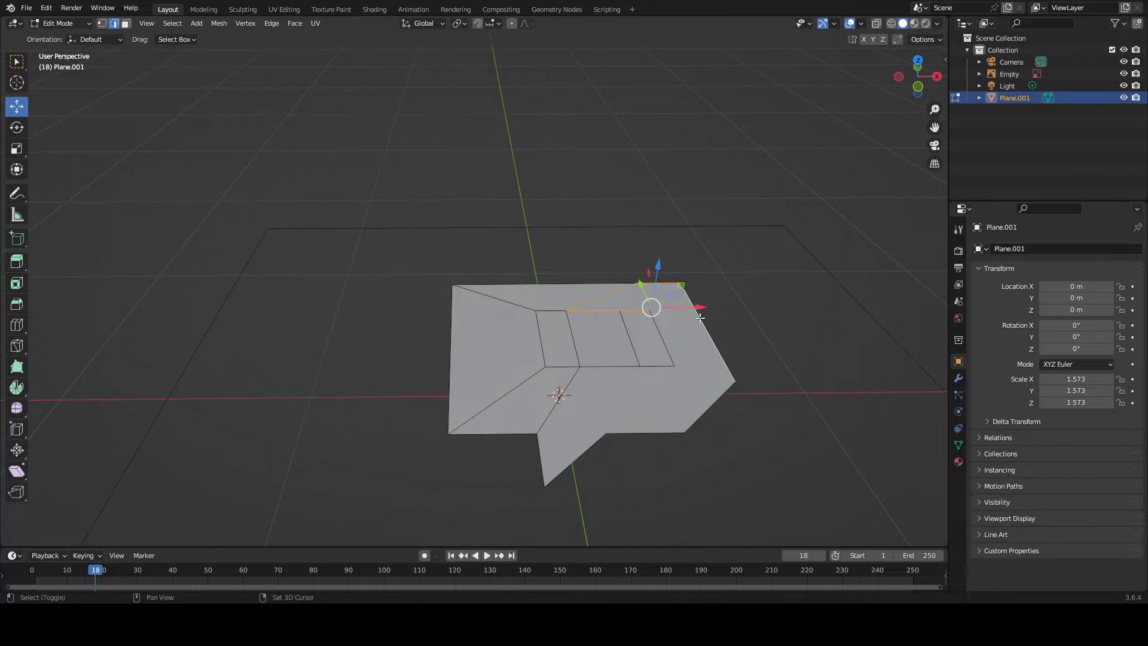
shift+click(697, 317)
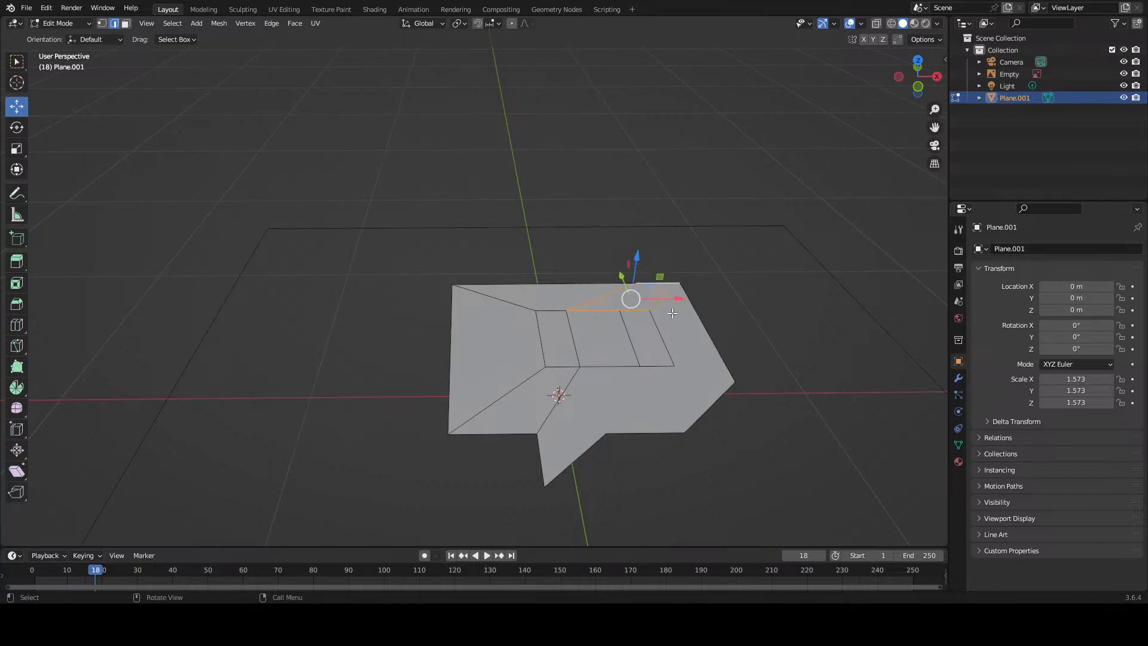
Step: Fill faces joining the right eye's right and bottom edges to the bubble's right side and lower-right outline edges
click(653, 315)
shift+click(693, 311)
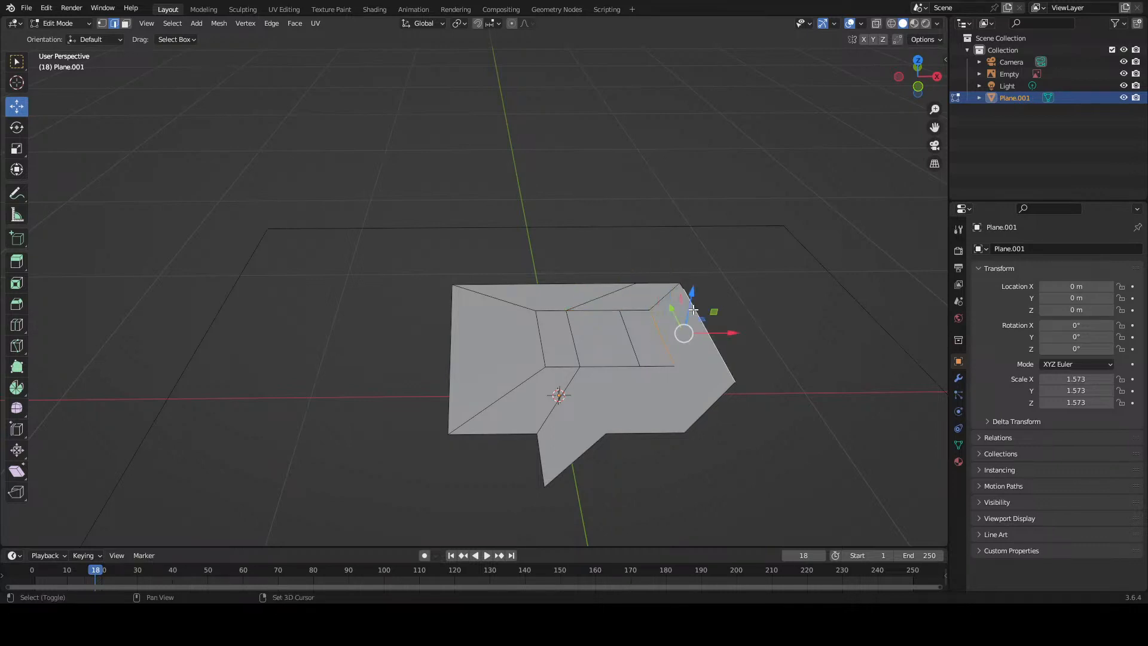
click(657, 366)
shift+click(711, 374)
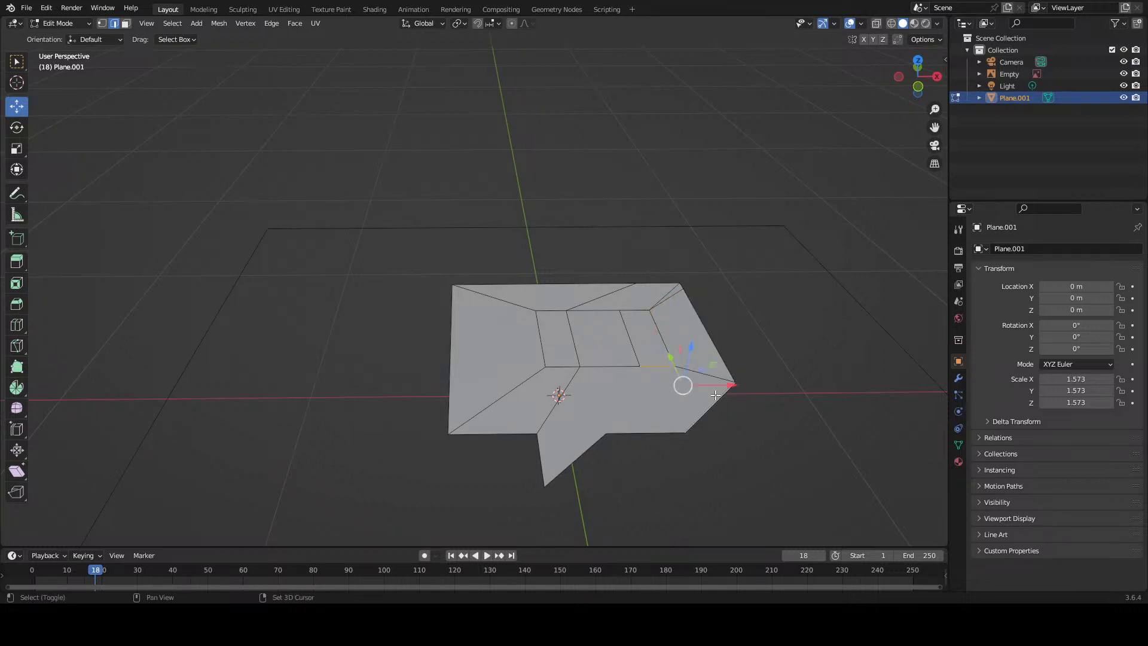
shift+click(664, 432)
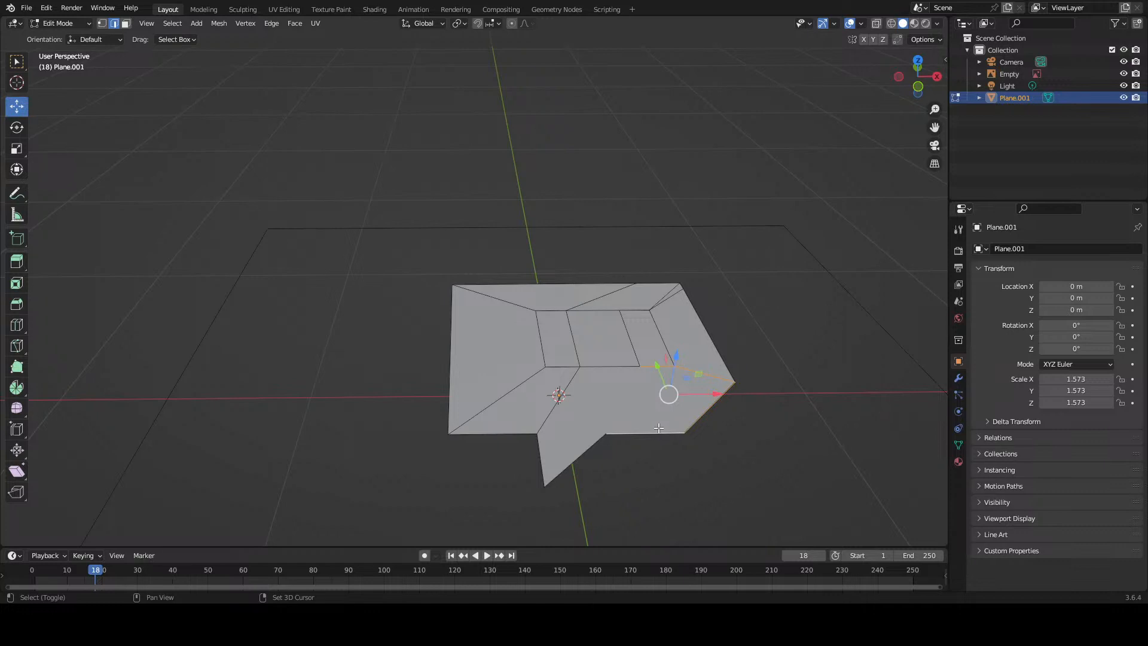
Step: Fill a face from the bottom edge between the eyes down to the bubble's tail, and clear the selection
click(624, 387)
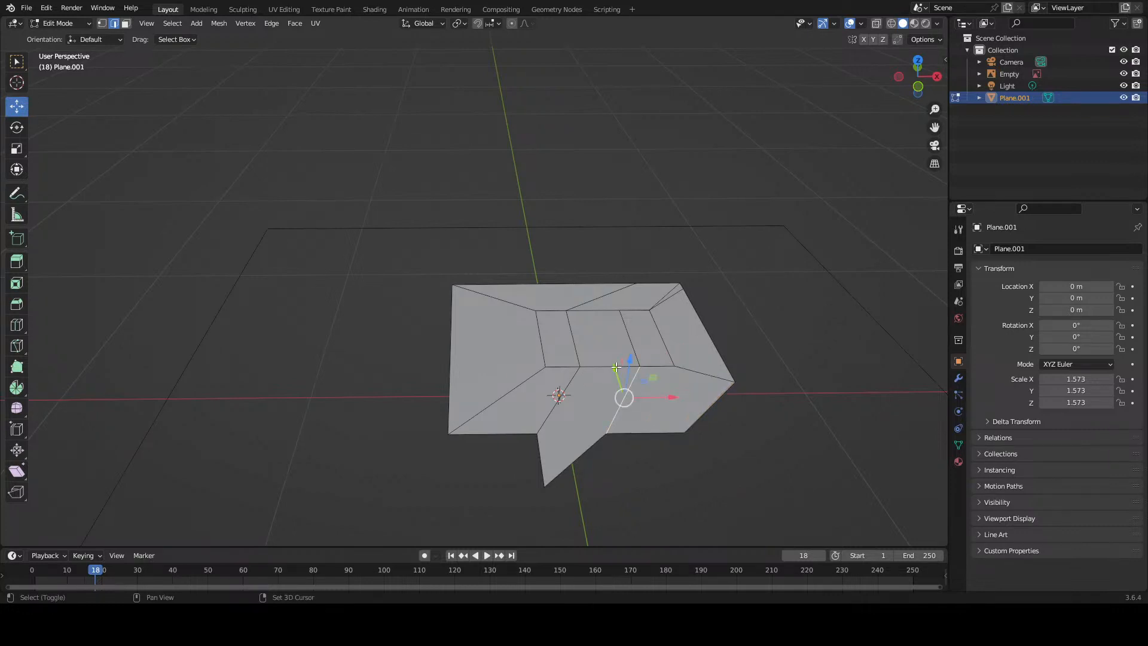
shift+click(609, 367)
shift+click(563, 396)
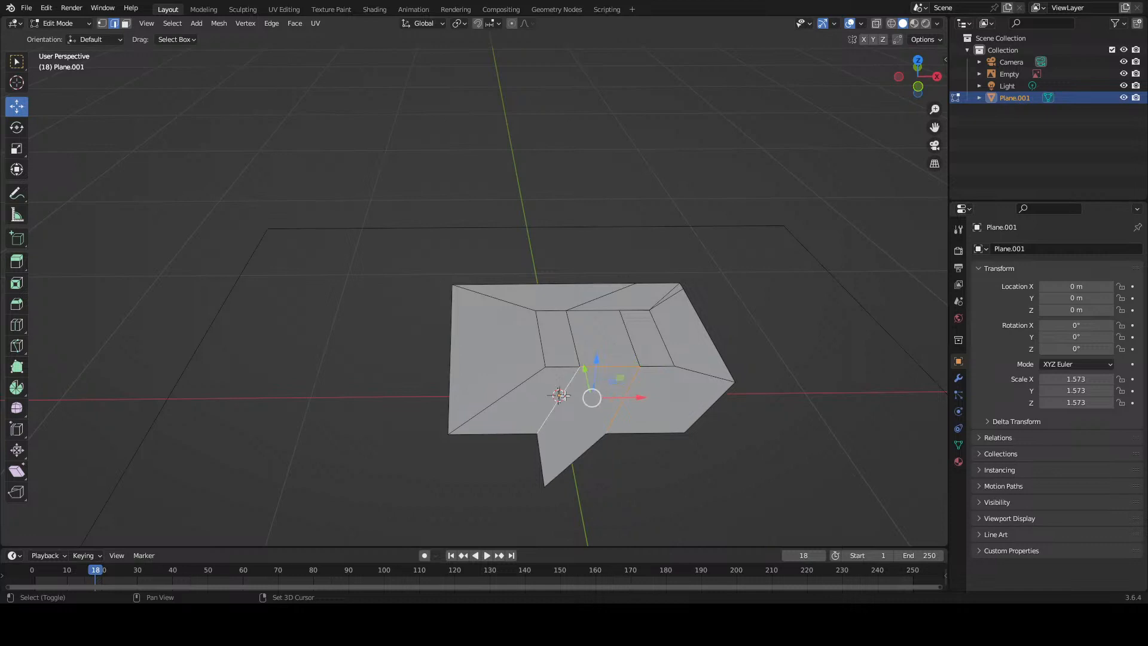
shift+click(577, 453)
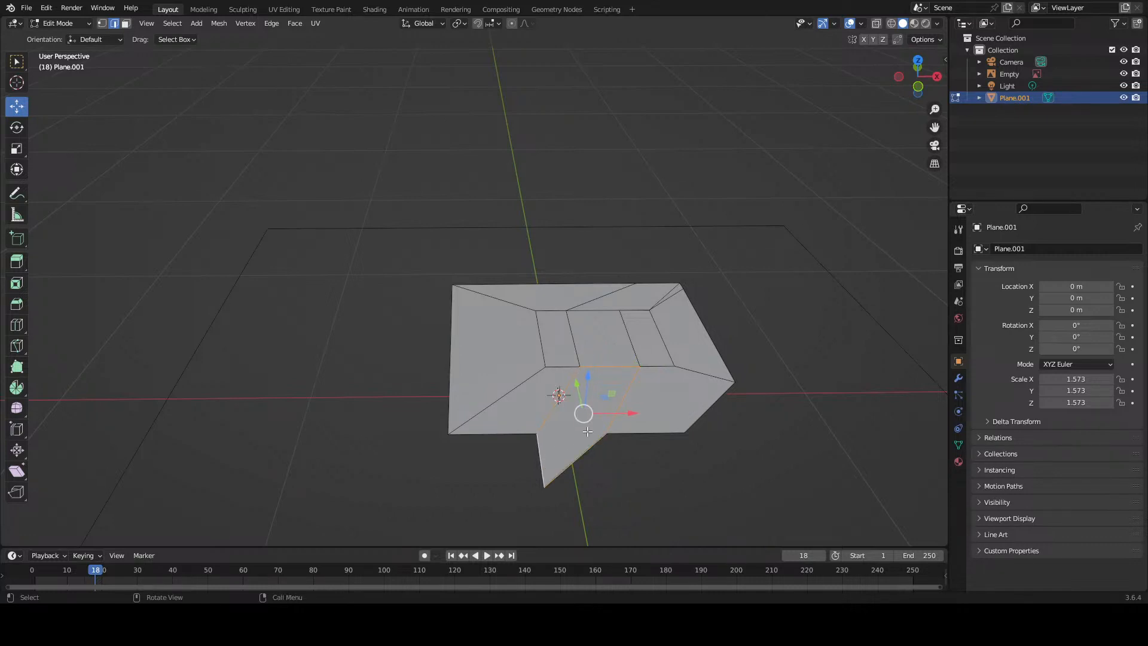
key(a)
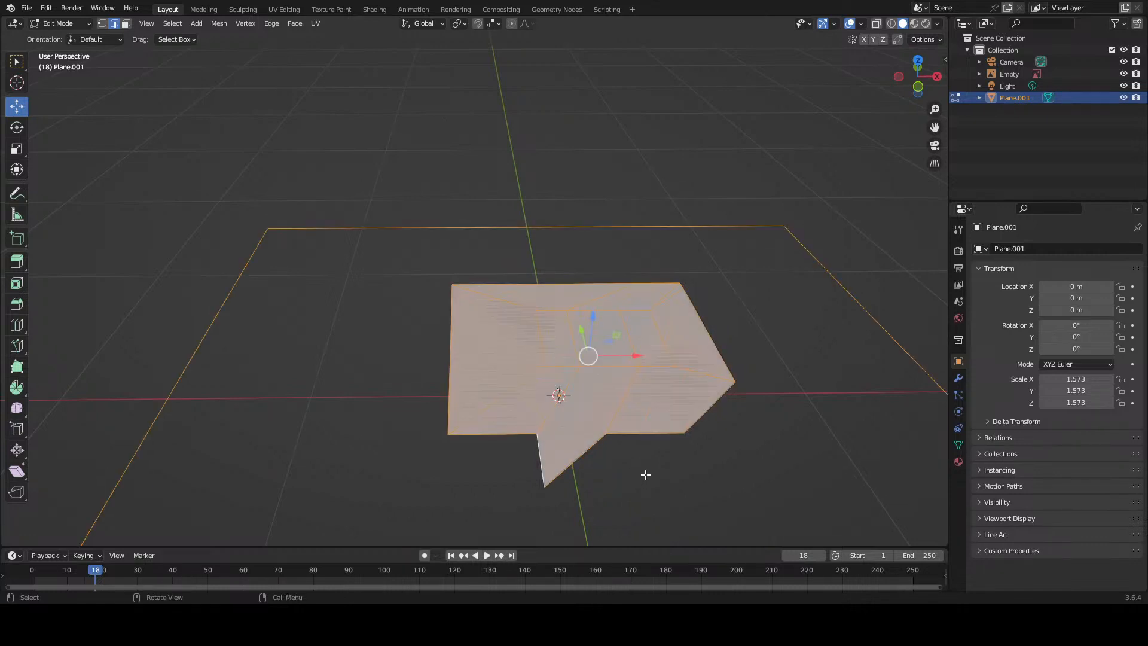
key(alt+a)
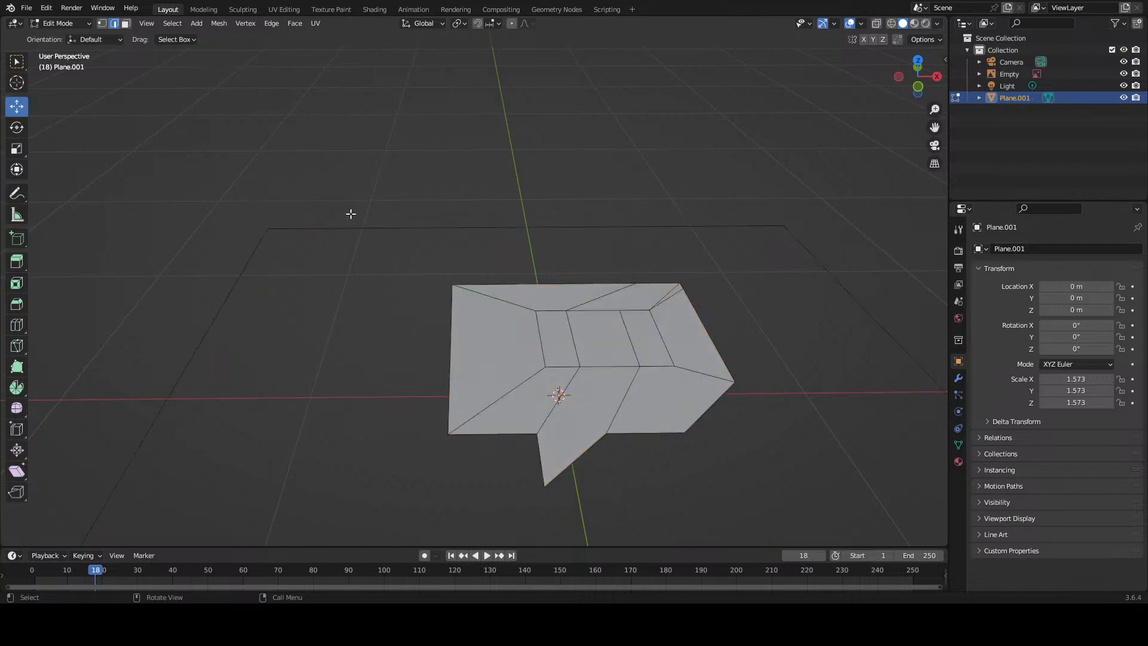
Step: Switch to face selection and try to select the individual faces surrounding the eyes
click(126, 23)
click(497, 362)
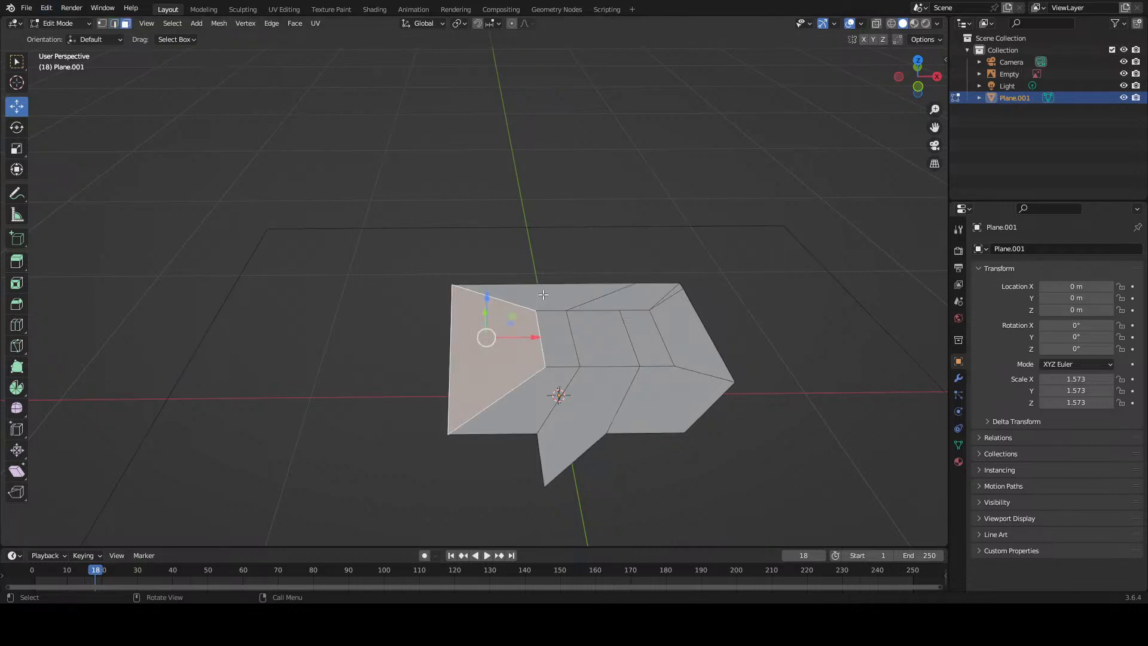
shift+click(543, 294)
click(543, 295)
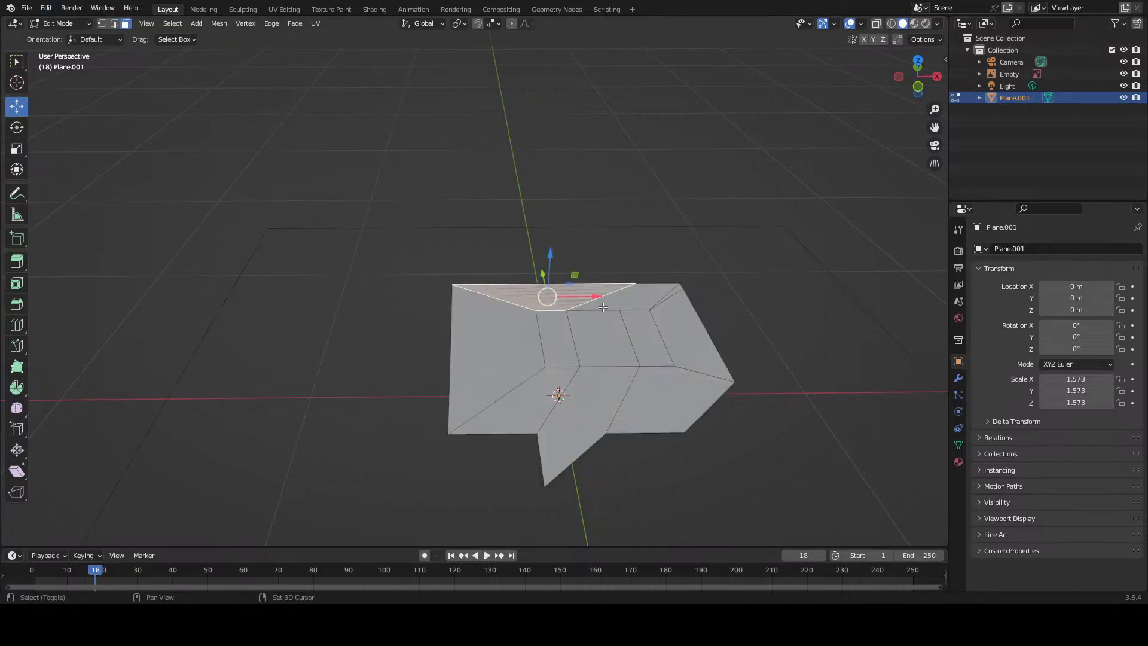
shift+click(602, 307)
key(a)
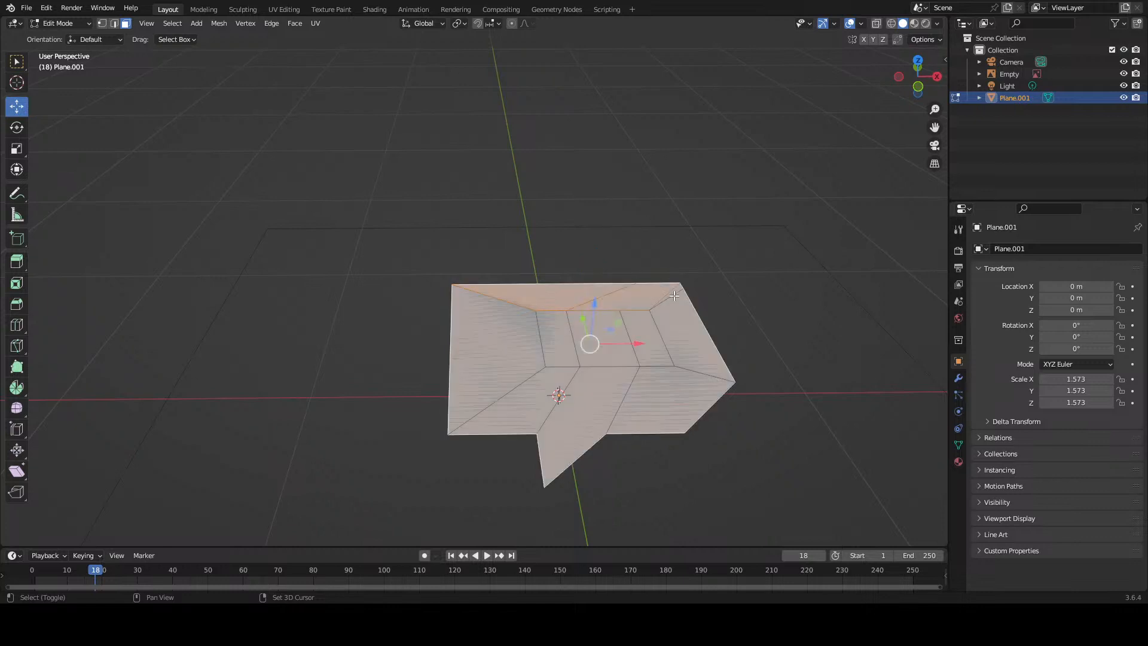
shift+click(674, 292)
shift+click(675, 292)
shift+click(674, 293)
shift+click(666, 295)
shift+click(666, 295)
click(679, 296)
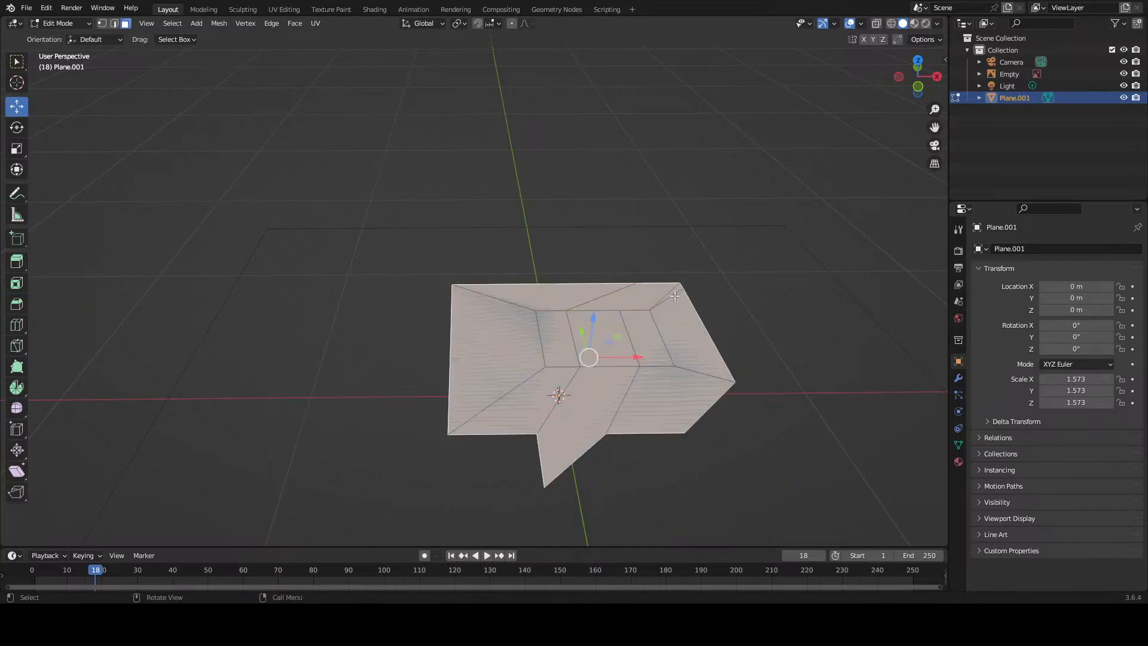
click(703, 307)
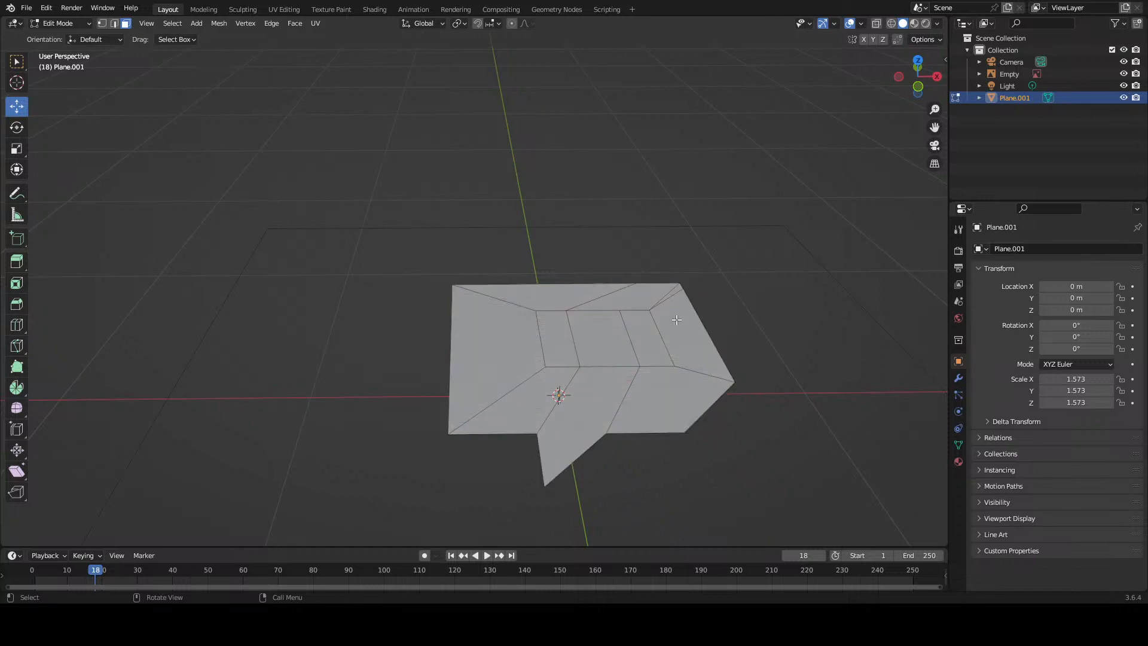
Step: Delete the single large face that spans the whole speech bubble beneath the smaller faces
click(676, 319)
key(x)
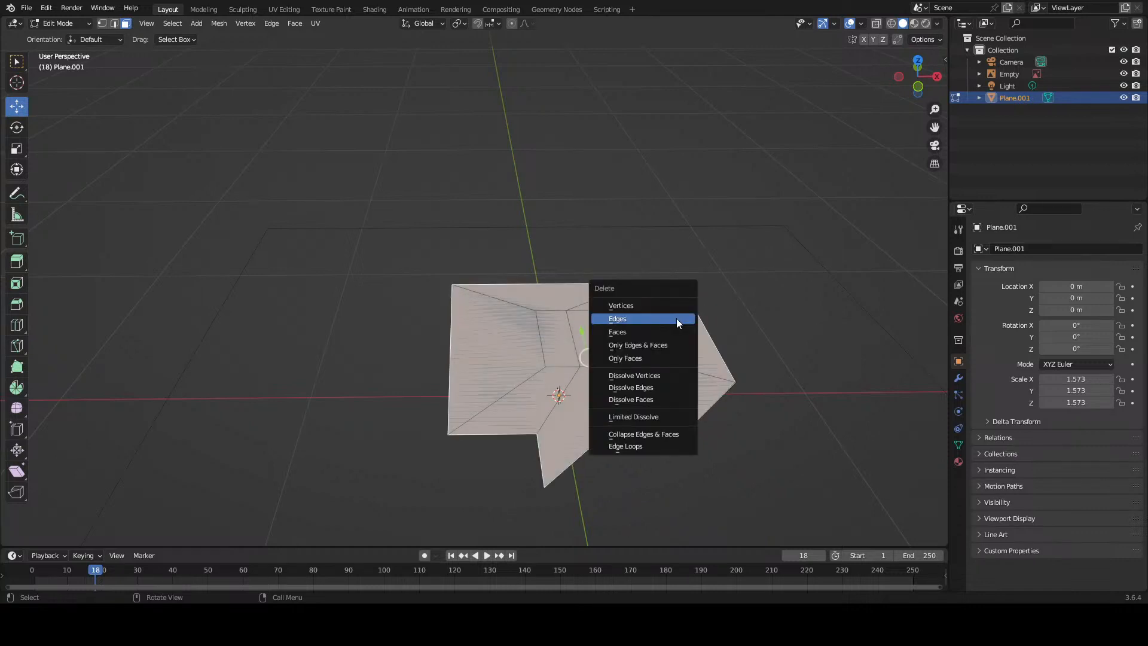
click(672, 330)
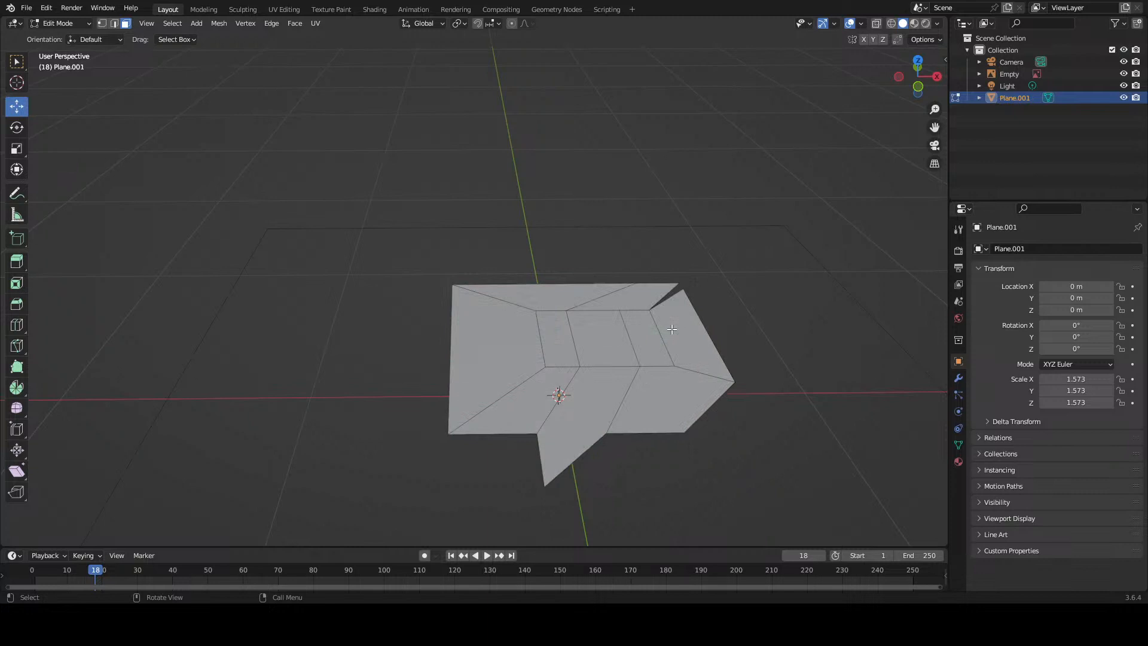
click(674, 318)
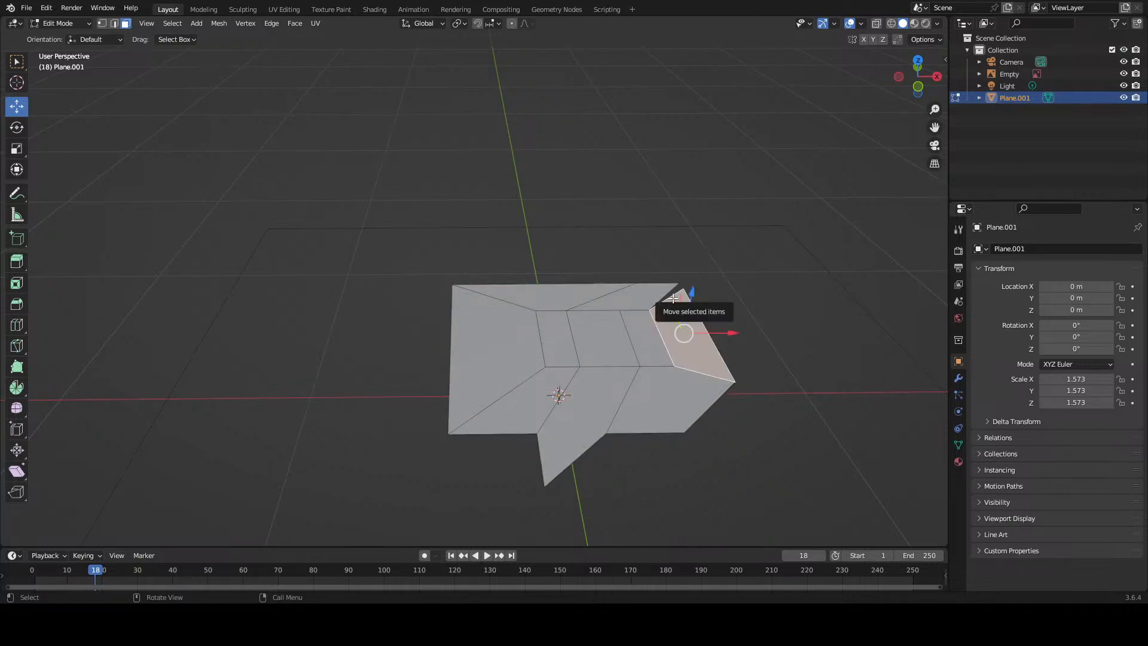
Step: In vertex selection, fill the sliver gap between the bubble's two top-right corner vertices and the right eye's top-right corner
click(692, 267)
middle_drag(692, 266, 696, 343)
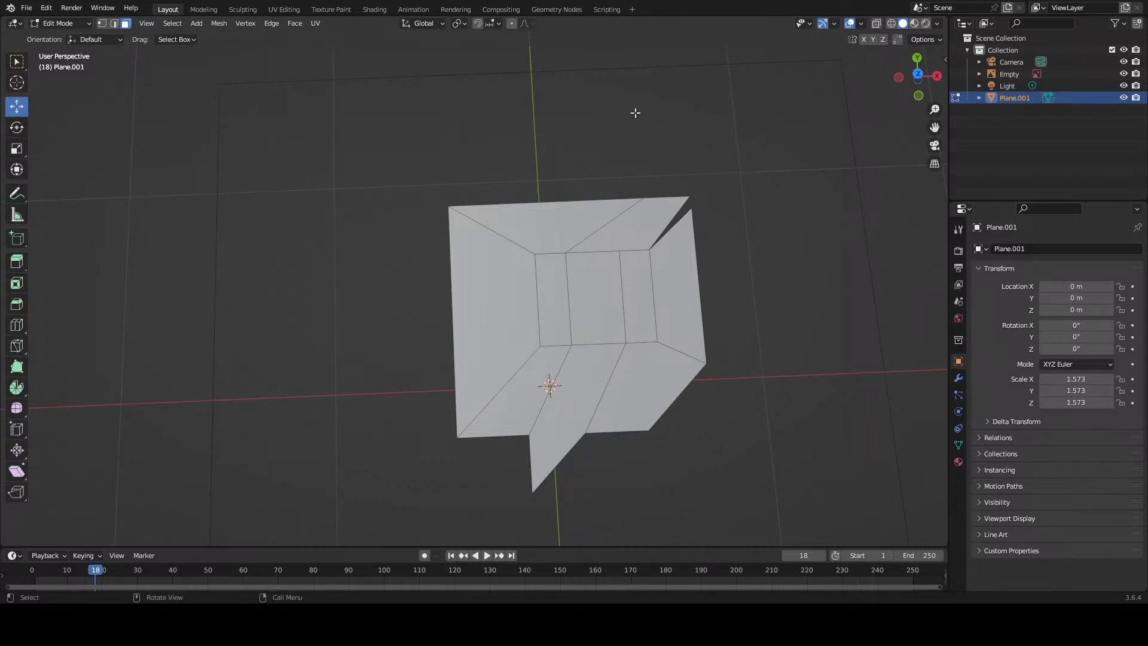
key(k)
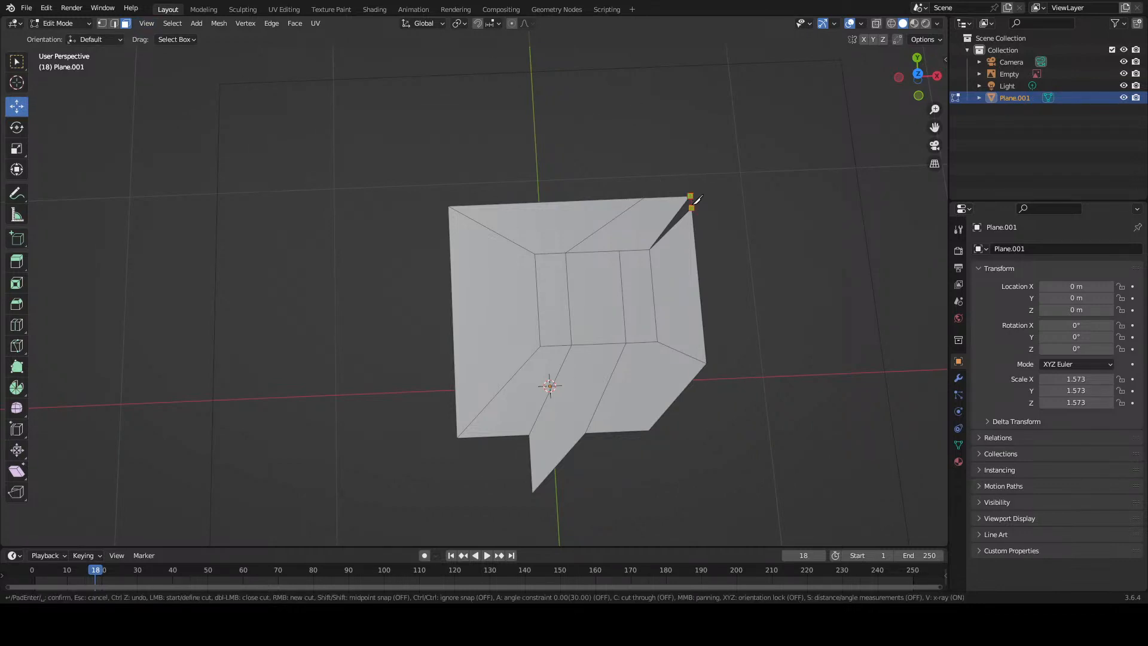
key(Escape)
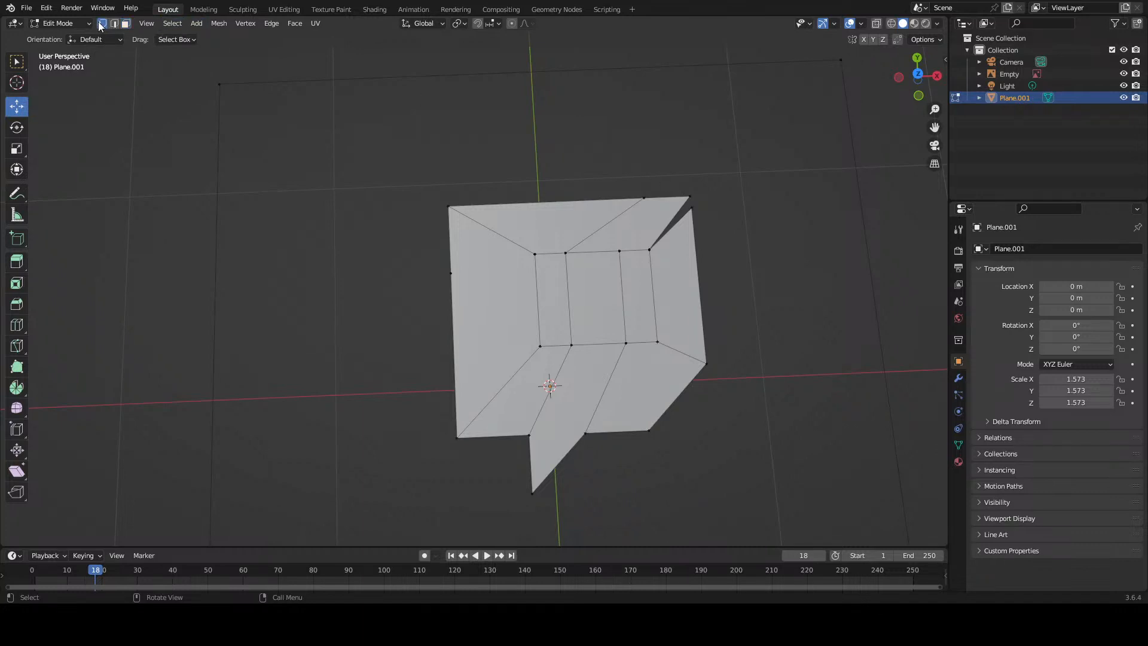
click(690, 196)
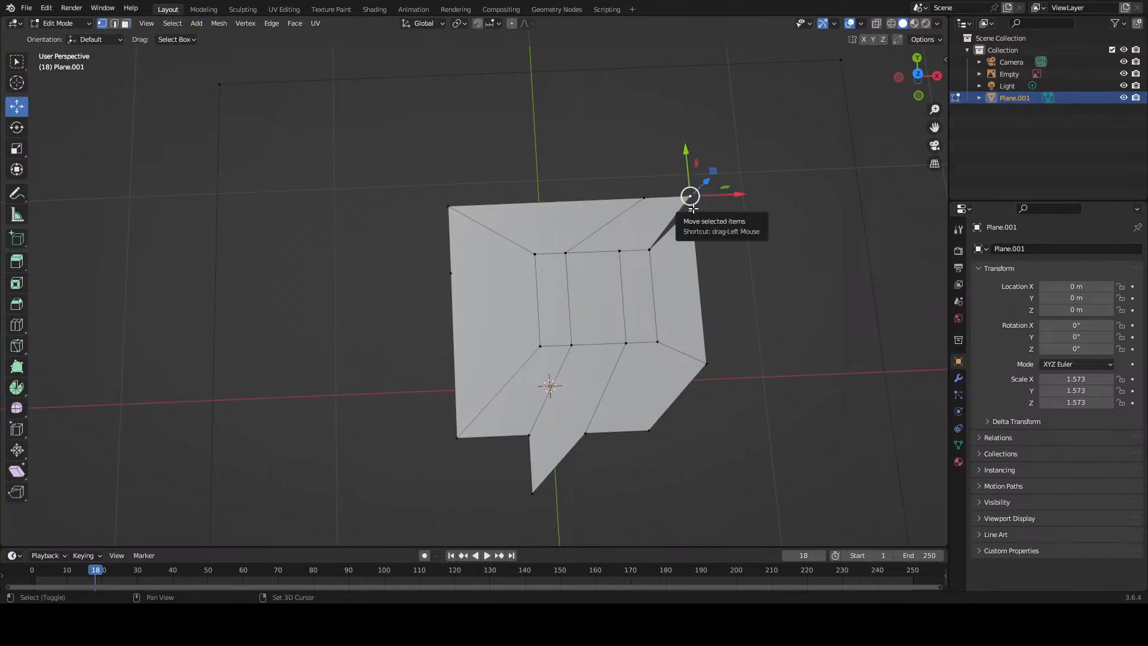
shift+click(672, 231)
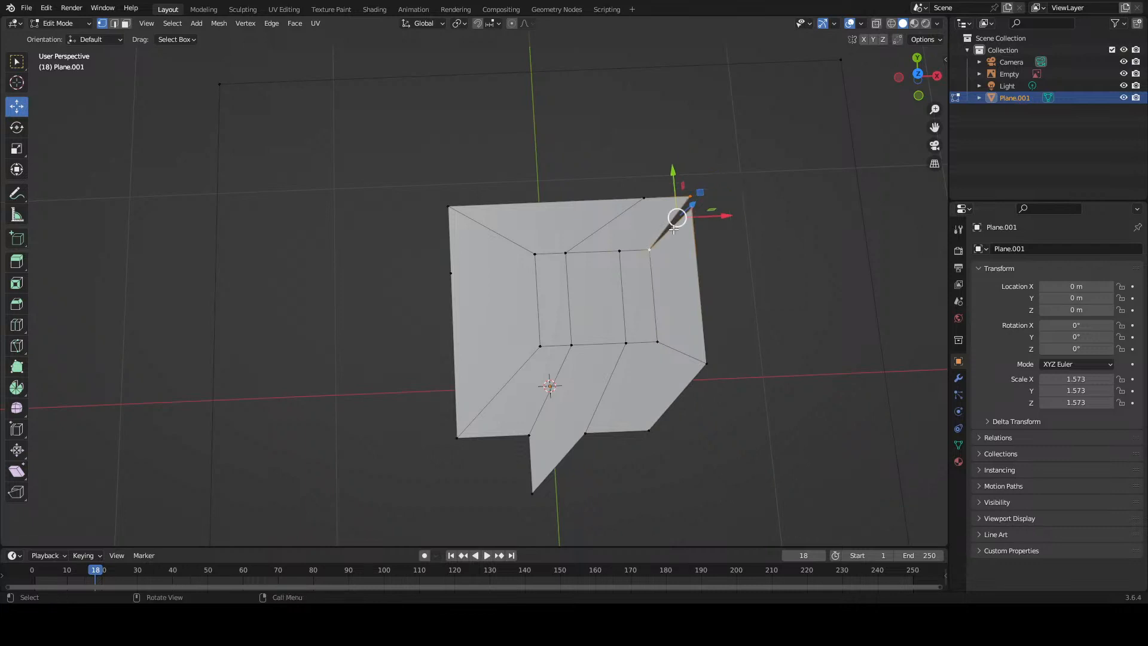
click(725, 236)
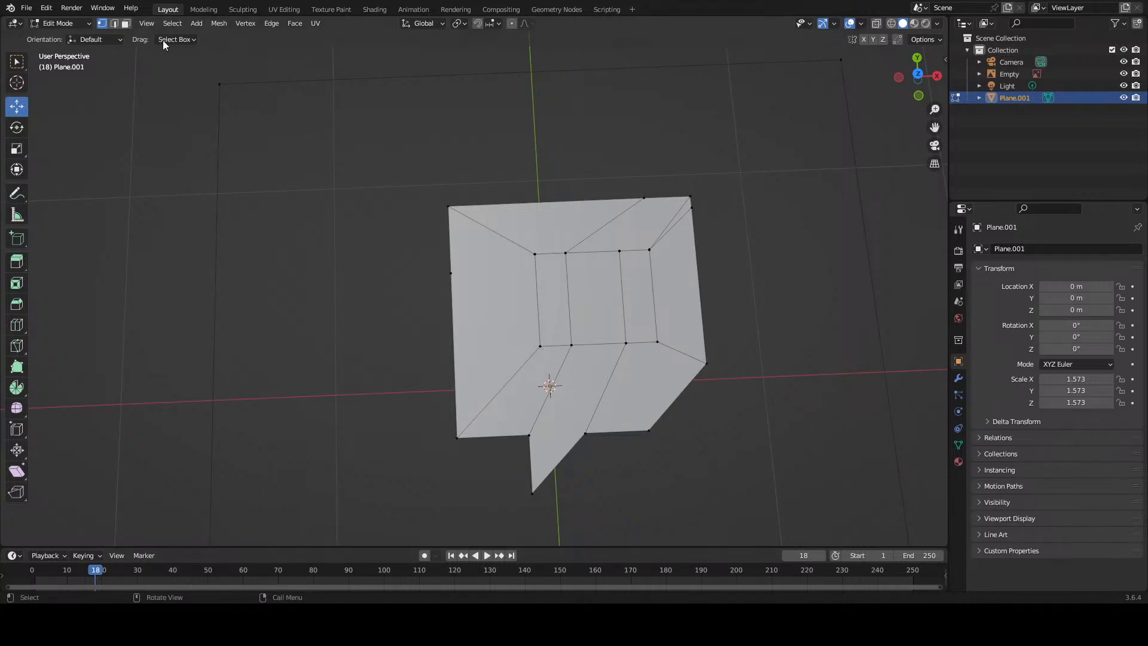
Step: Select every speech-bubble face except the two eyes and extrude them upward about 0.33 m
click(622, 397)
shift+click(583, 389)
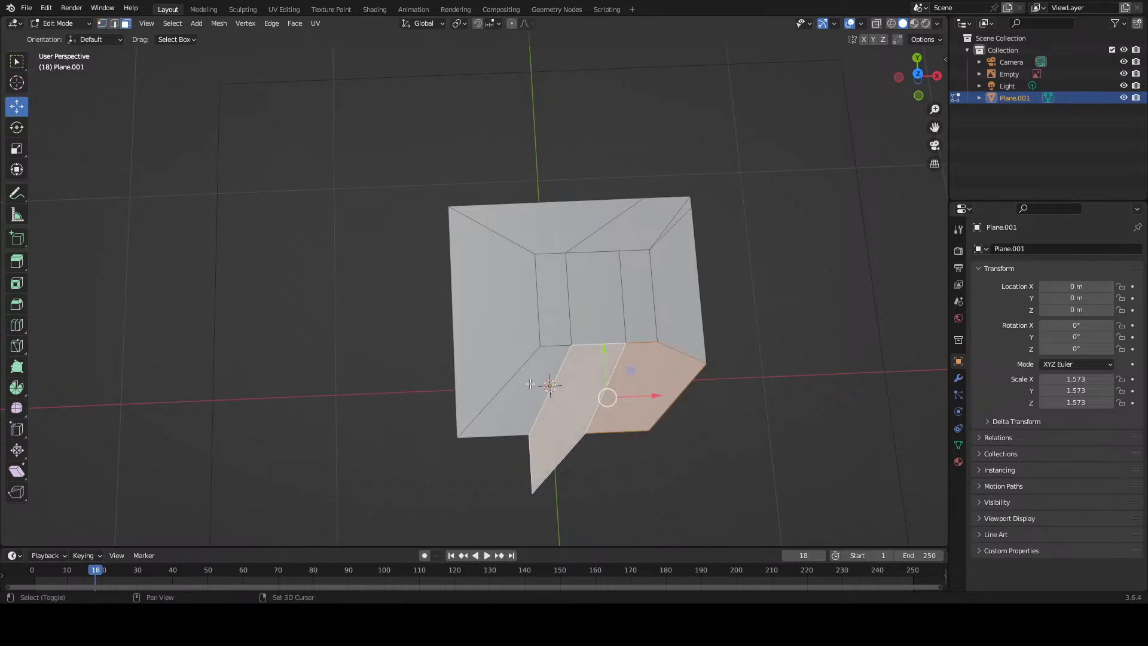
shift+click(553, 387)
shift+click(604, 330)
shift+click(473, 328)
shift+click(574, 215)
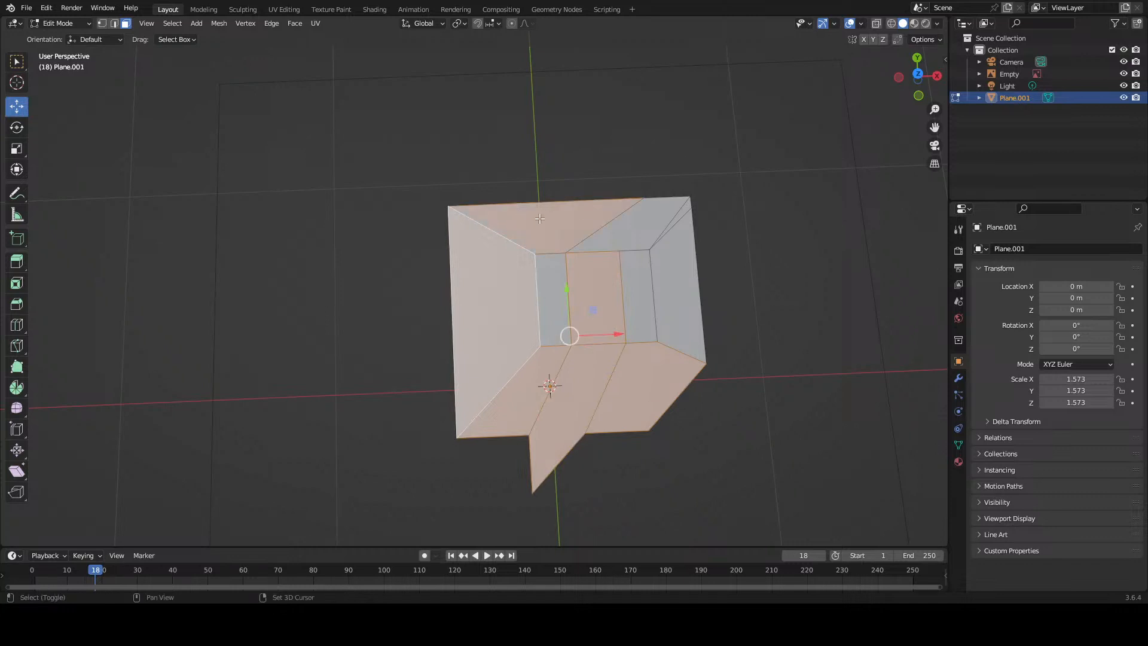
shift+click(682, 221)
shift+click(683, 220)
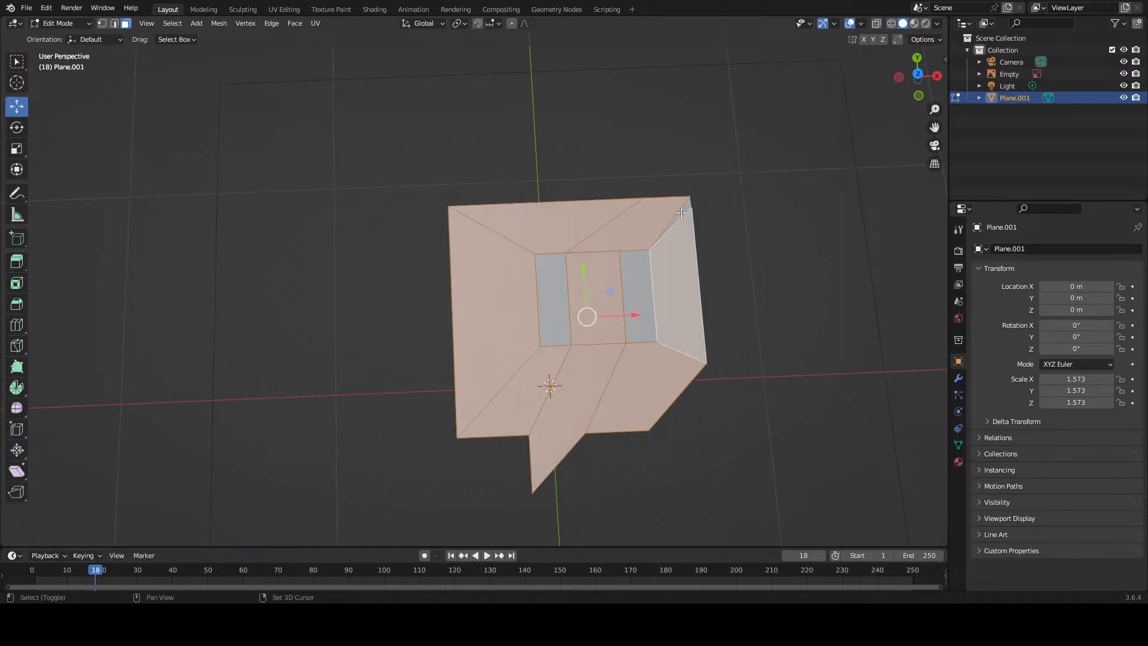
middle_drag(533, 462, 523, 362)
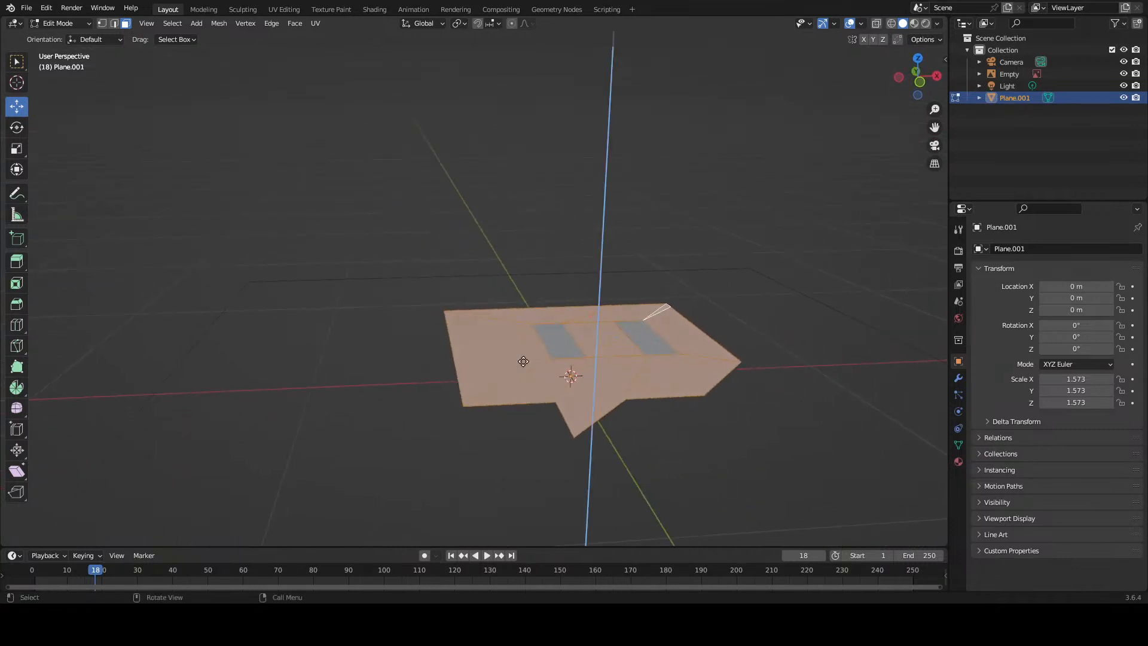
click(523, 361)
drag(601, 301, 624, 234)
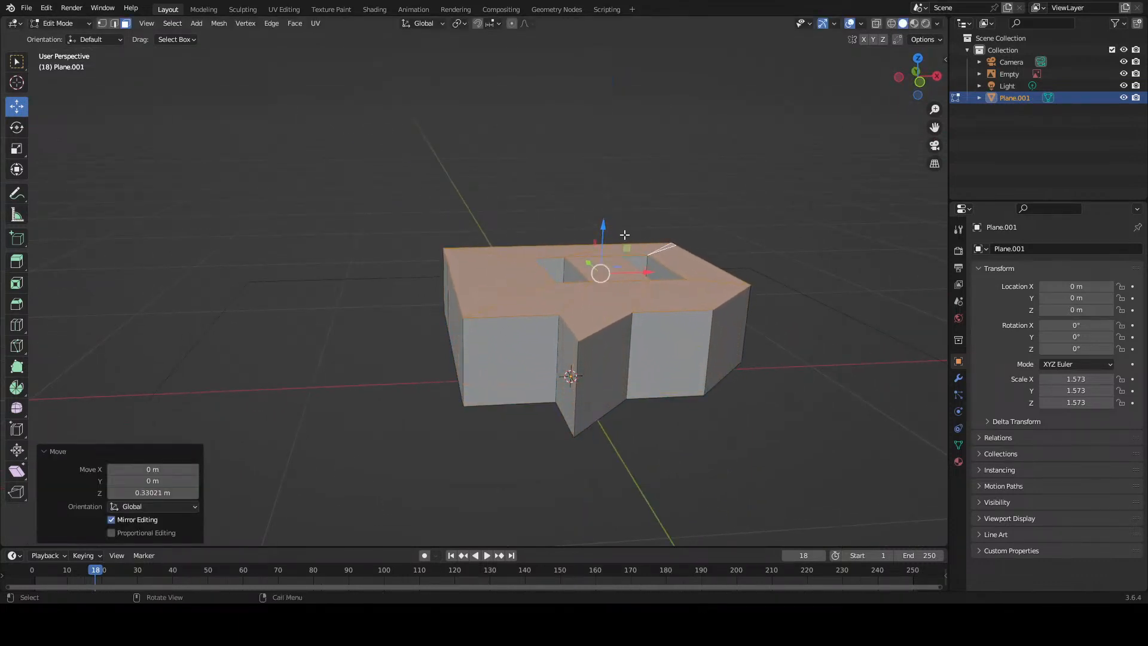
Step: Clear the face selection on the extruded logo and return to Object Mode
middle_drag(624, 234, 612, 311)
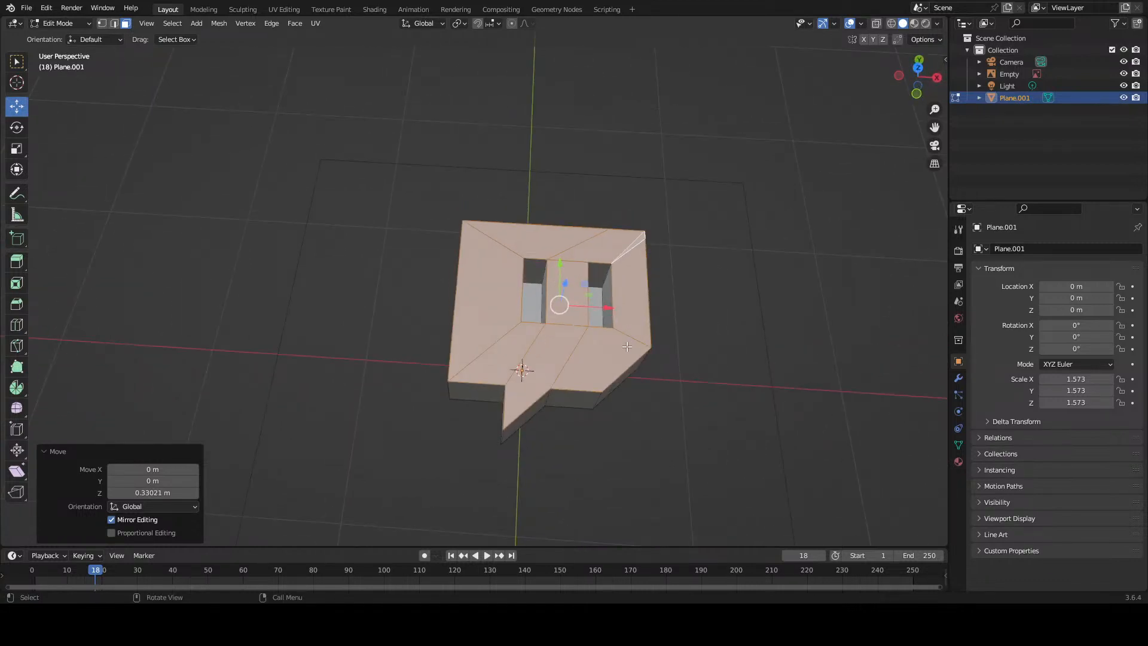
click(704, 413)
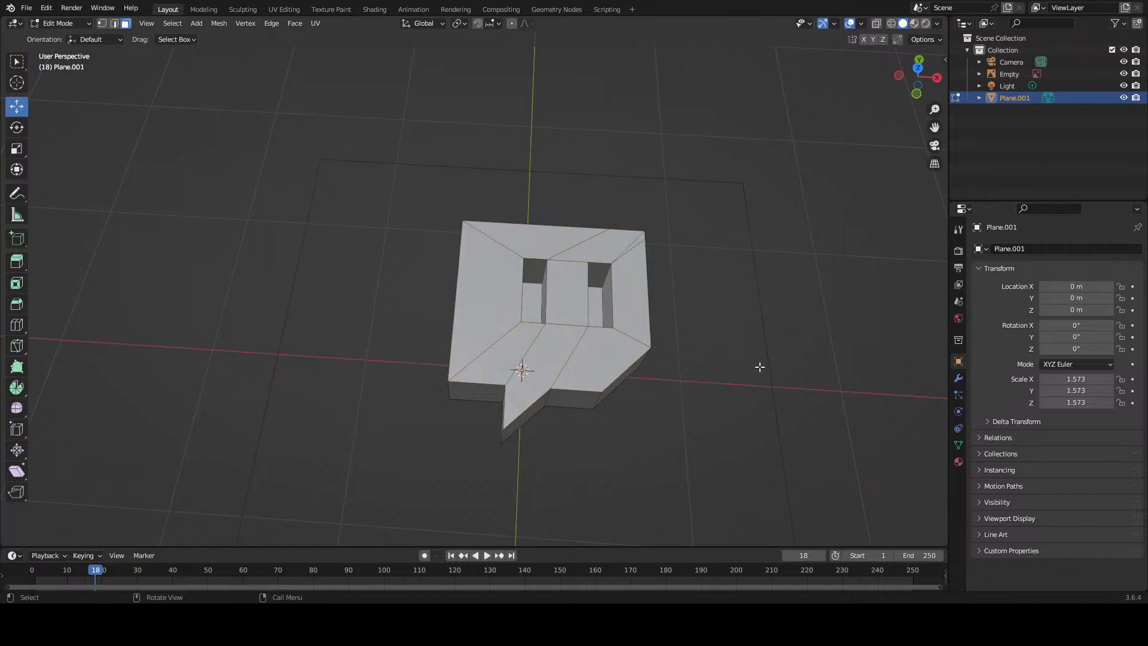
key(Tab)
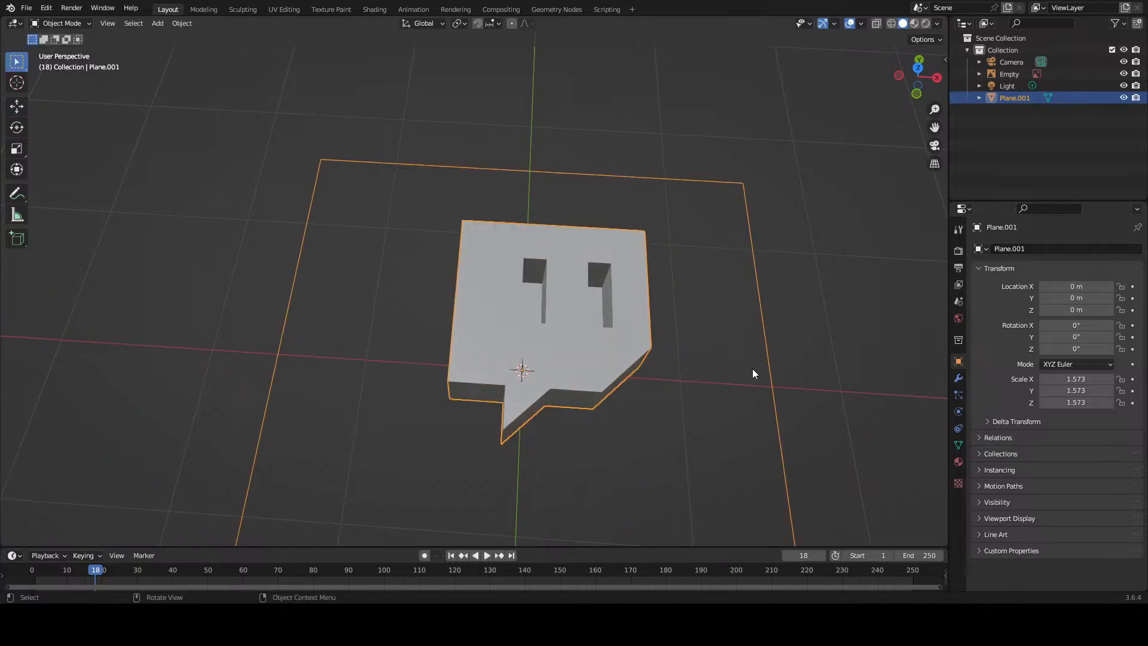
Step: In Edit Mode edge selection, fill a face between the speech bubble's left base edge and the plane's left outer edge
click(752, 369)
key(Tab)
middle_drag(554, 379, 522, 359)
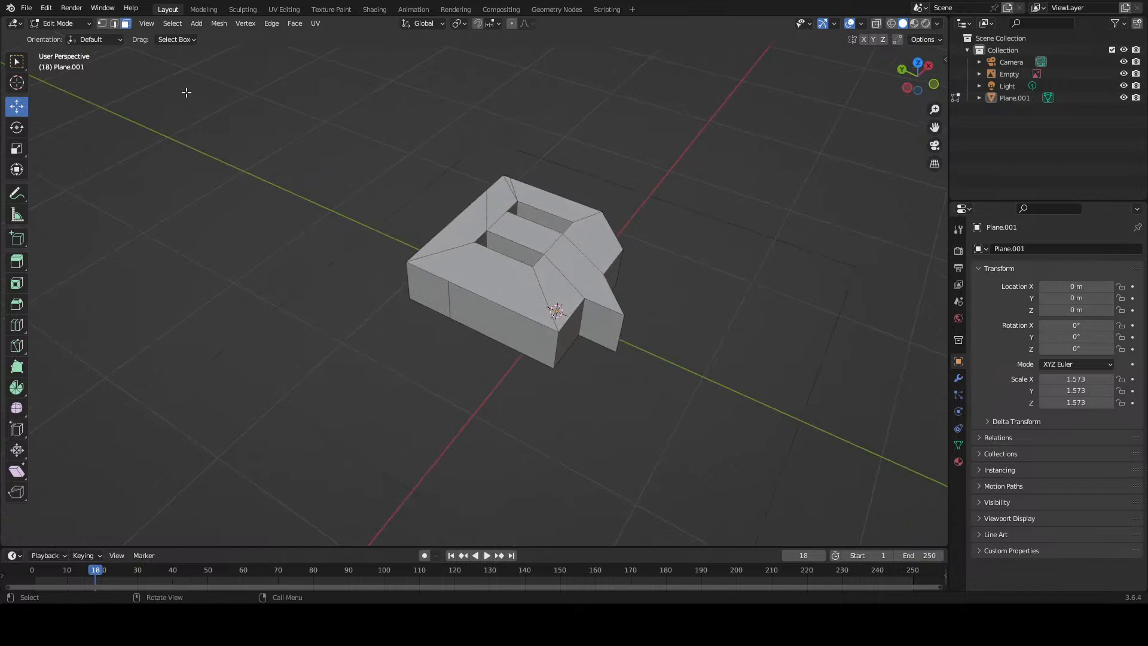
click(114, 24)
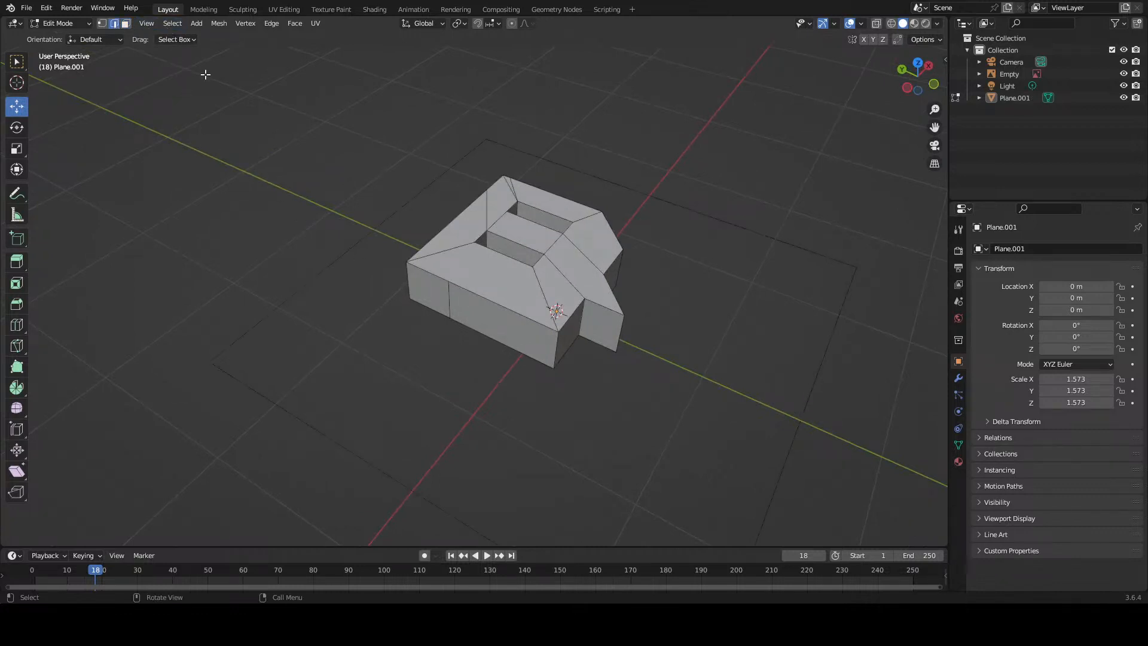
click(473, 329)
shift+click(381, 461)
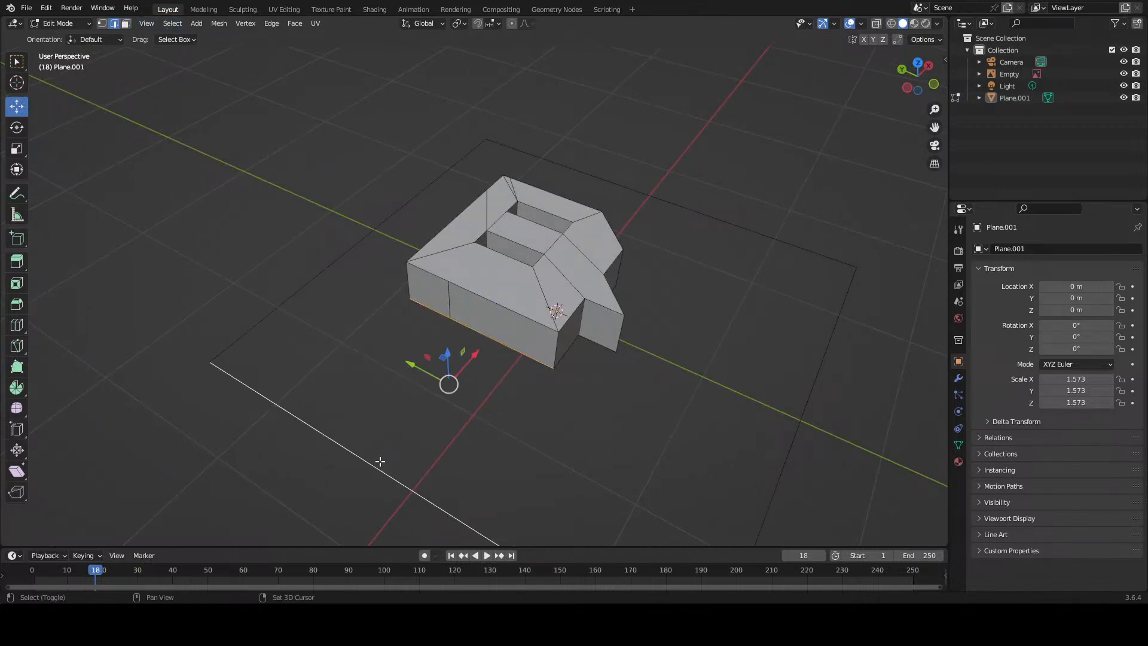
key(f)
Step: Fill a face between the bubble's lower base edges, including the tail and slanted corner, and the plane's front outer edge
mouse_move(544, 417)
middle_down()
mouse_move(450, 392)
mouse_move(535, 410)
middle_up()
click(460, 380)
shift+click(593, 372)
scroll(593, 372, down, 2)
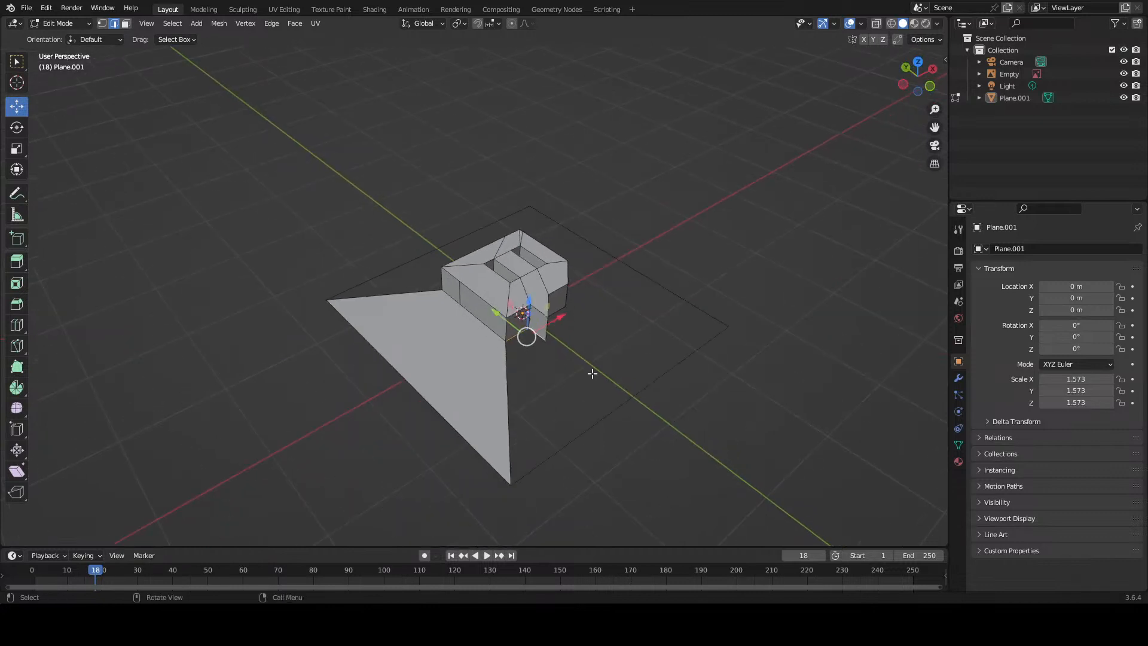
middle_drag(576, 377, 479, 350)
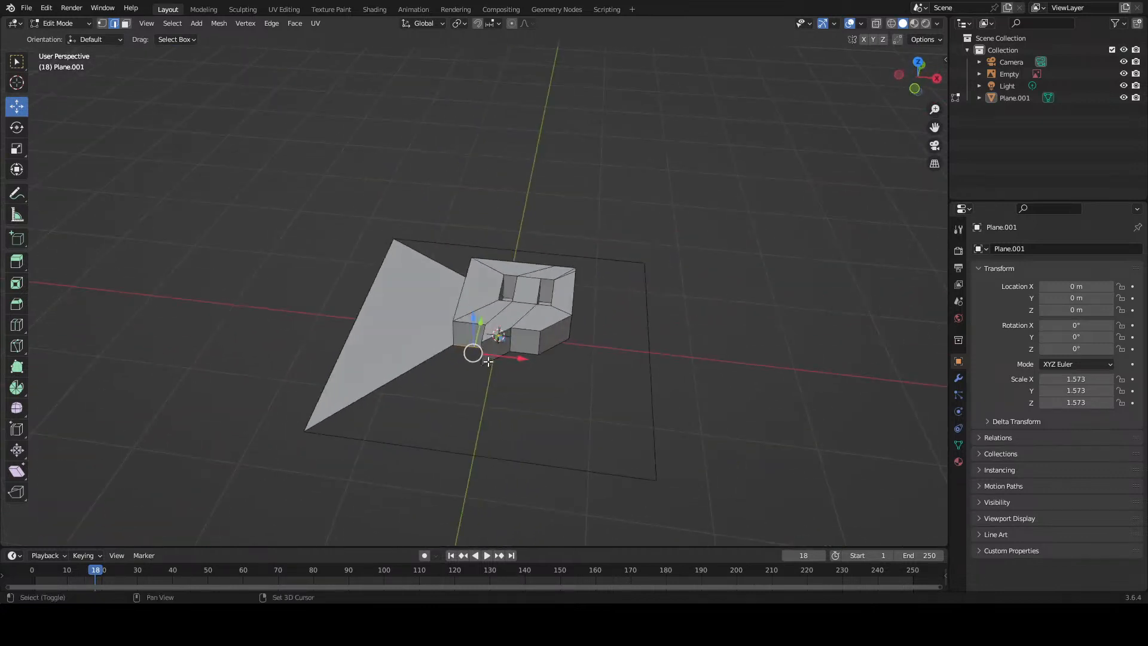
shift+click(489, 358)
shift+click(524, 355)
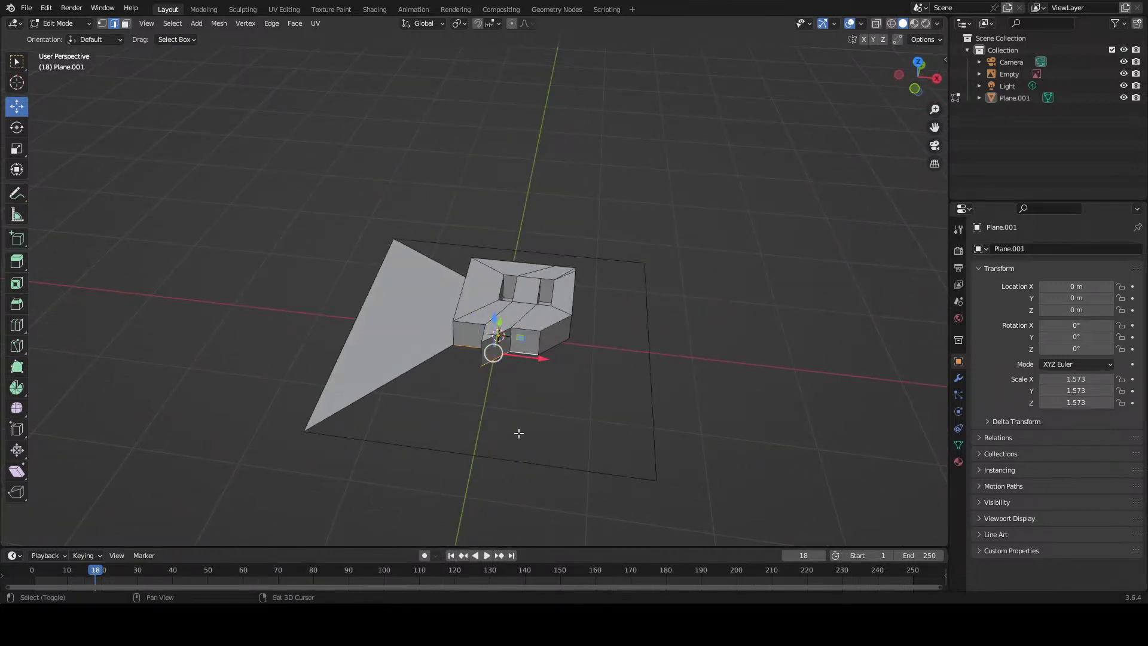
shift+click(493, 456)
shift+click(556, 345)
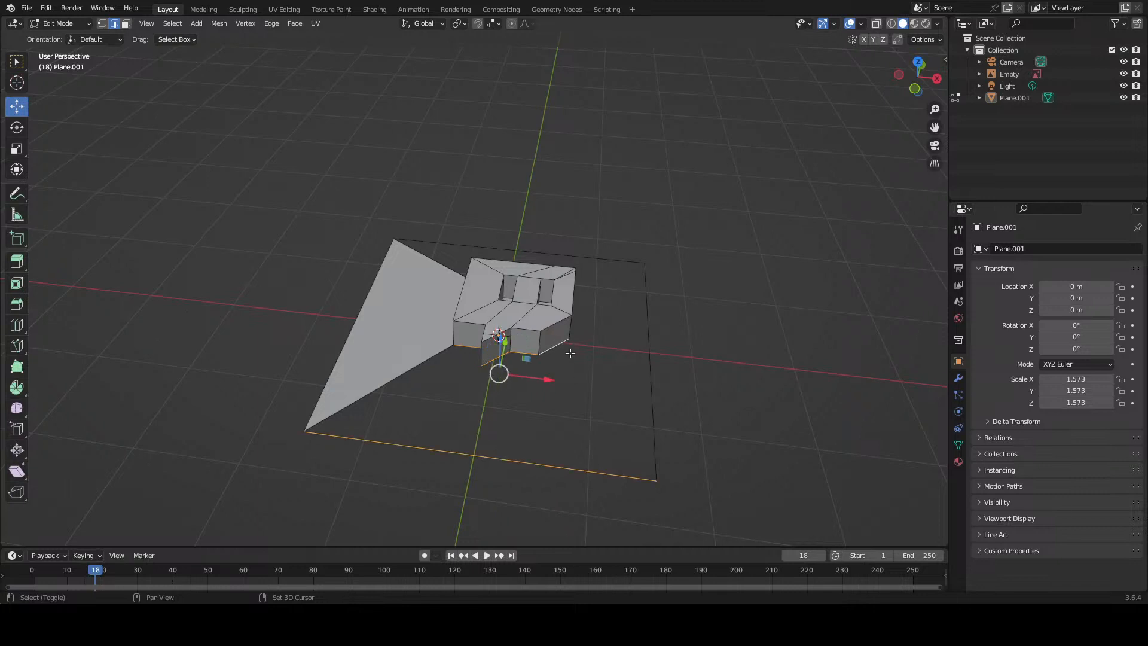
key(f)
Step: Fill a face between the bubble's right base edges and the plane's right outer edge
middle_drag(575, 373, 450, 373)
click(449, 376)
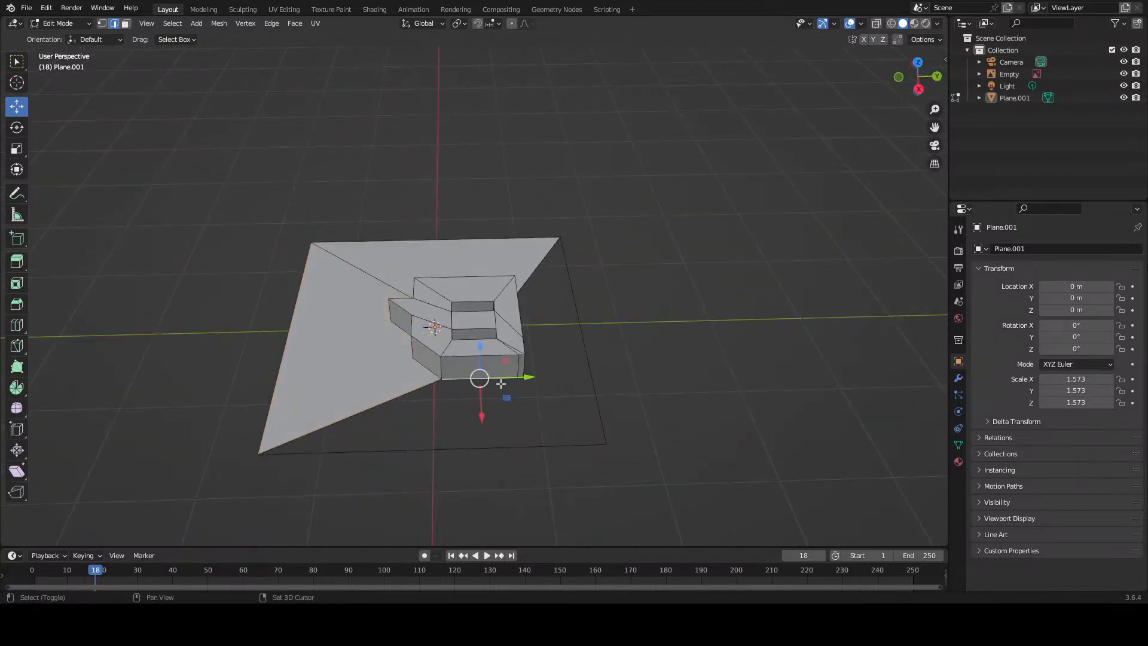
shift+click(422, 387)
shift+click(598, 403)
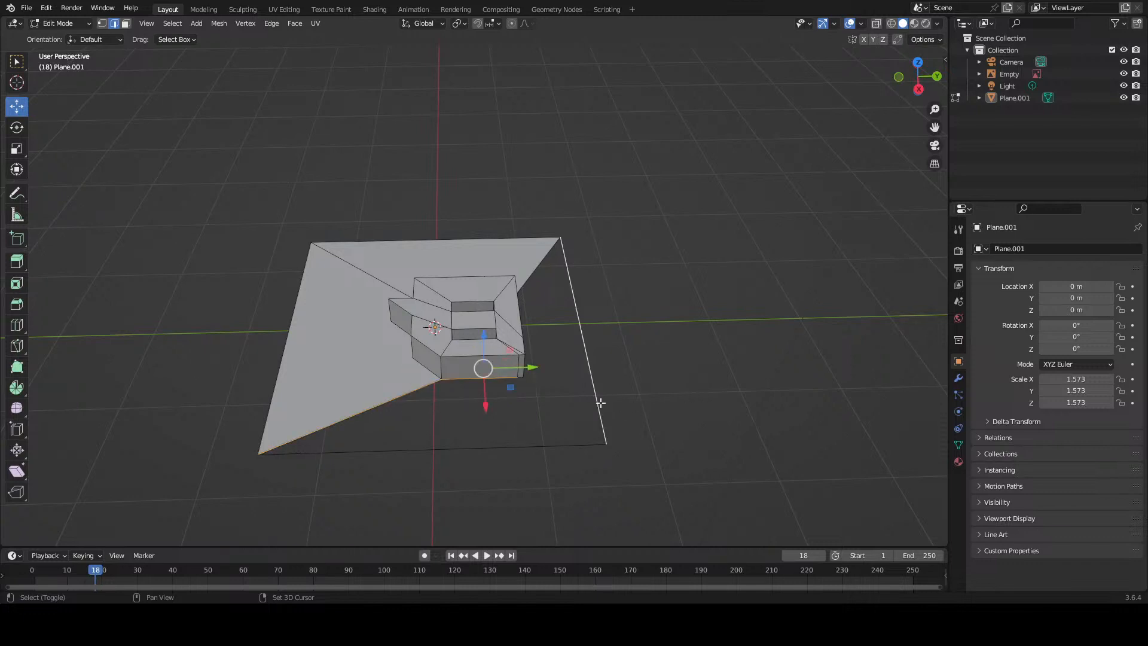
middle_drag(529, 374, 509, 359)
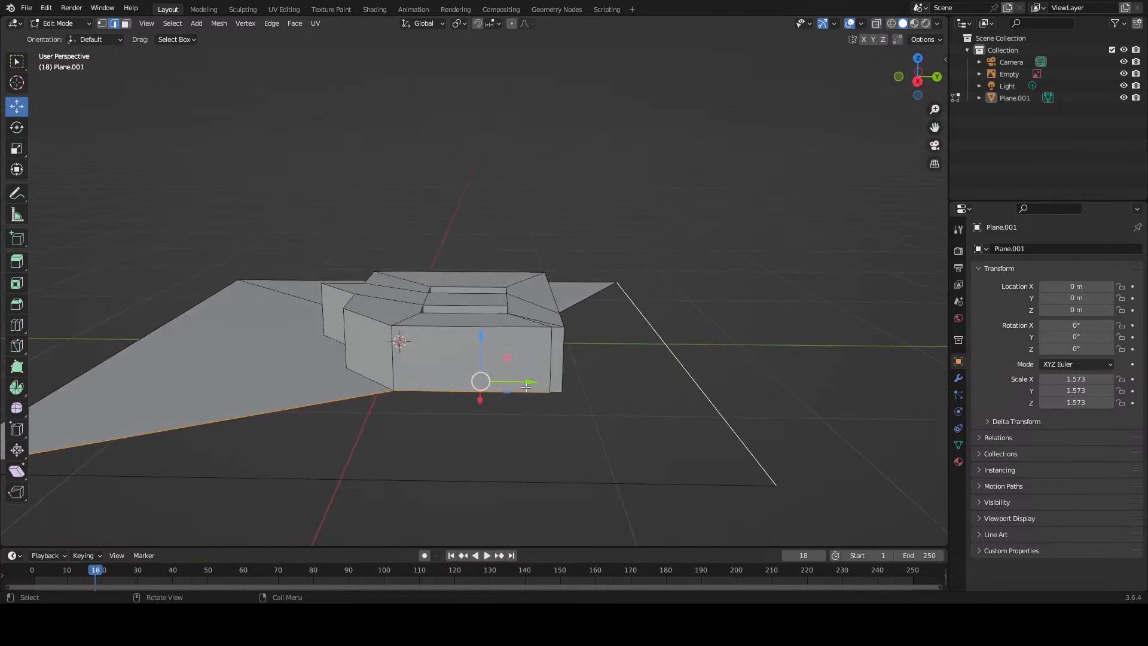
shift+click(556, 392)
shift+click(708, 384)
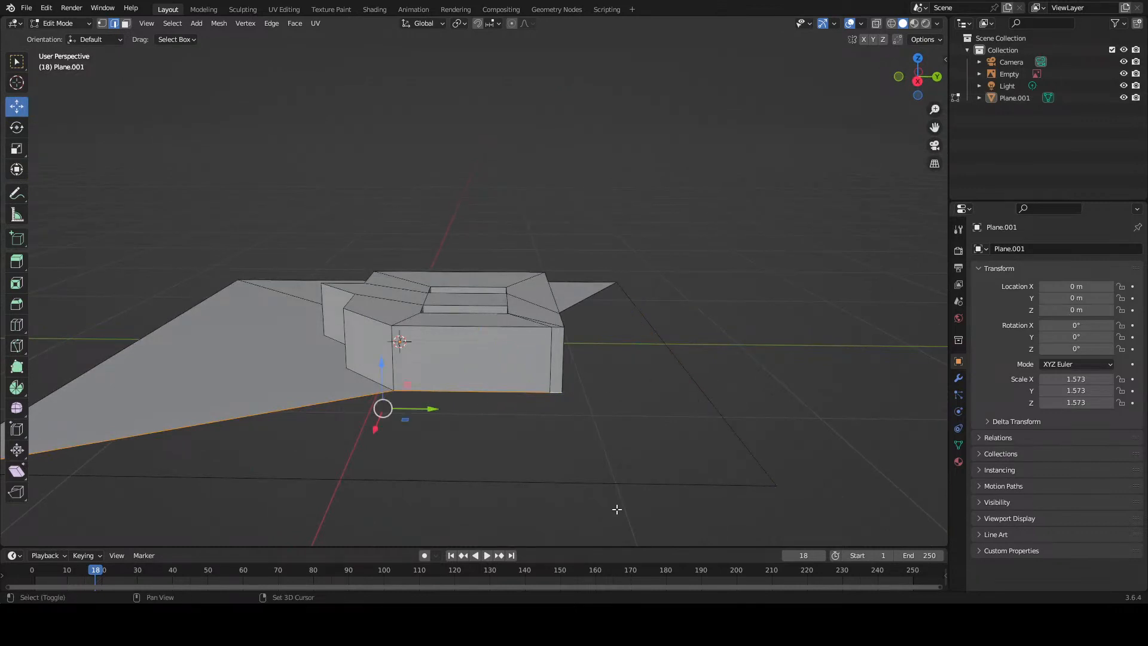
shift+click(609, 482)
Step: Close the remaining gap with a face between the bubble's upper base edges and the plane's back outer edge
middle_drag(620, 464, 474, 492)
click(268, 375)
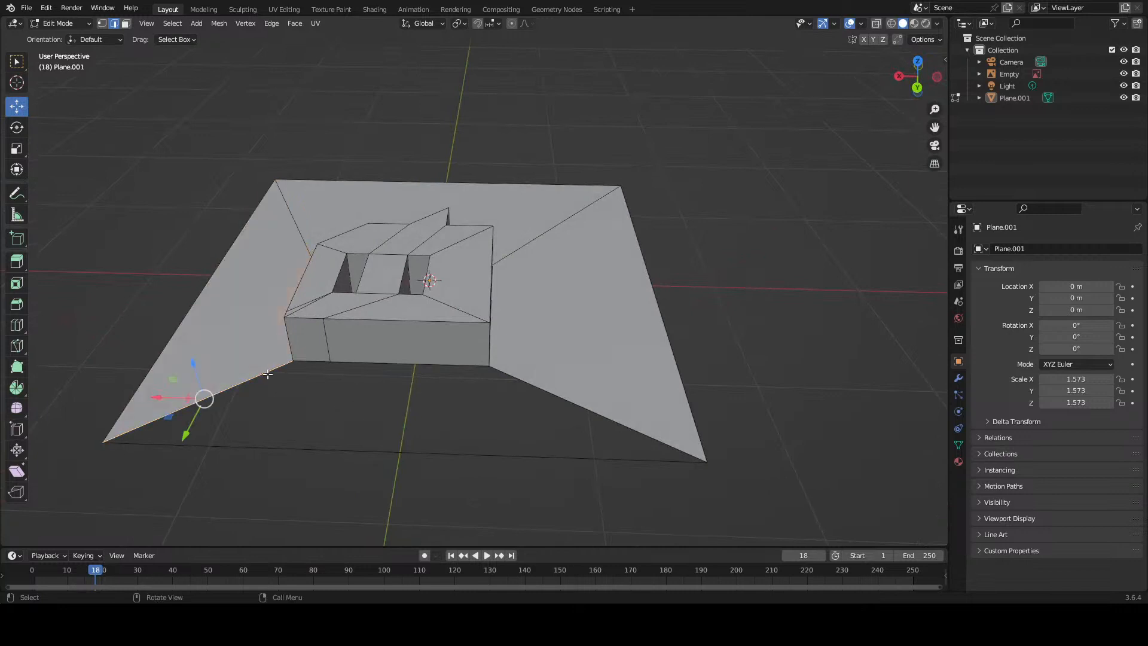
shift+click(308, 363)
shift+click(365, 363)
shift+click(346, 454)
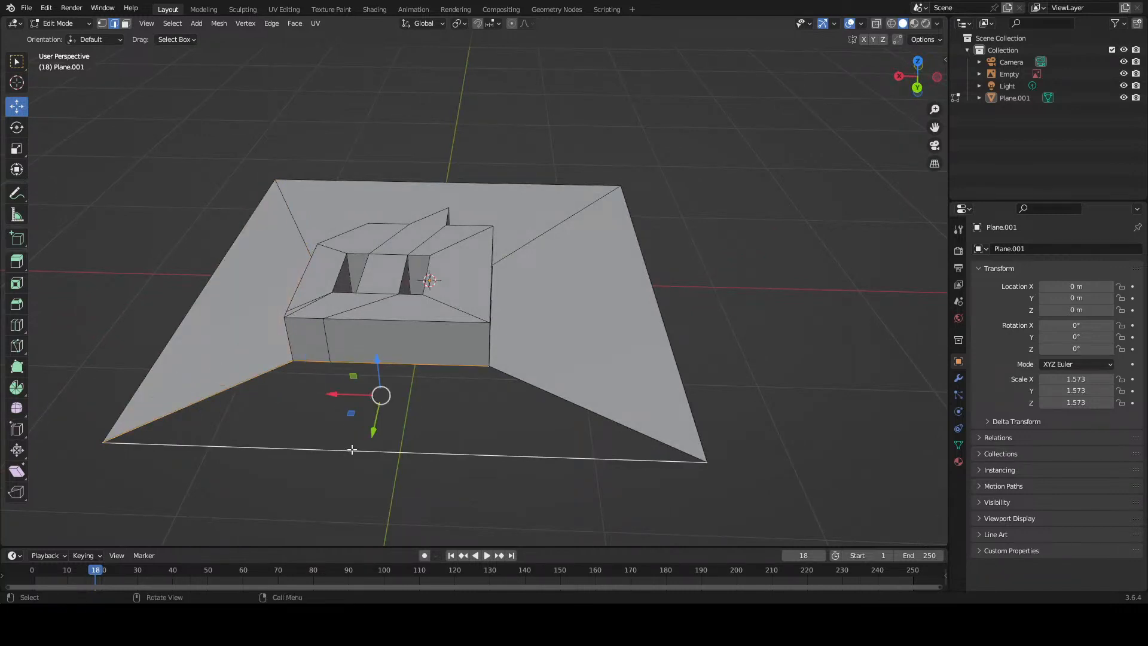
shift+click(581, 410)
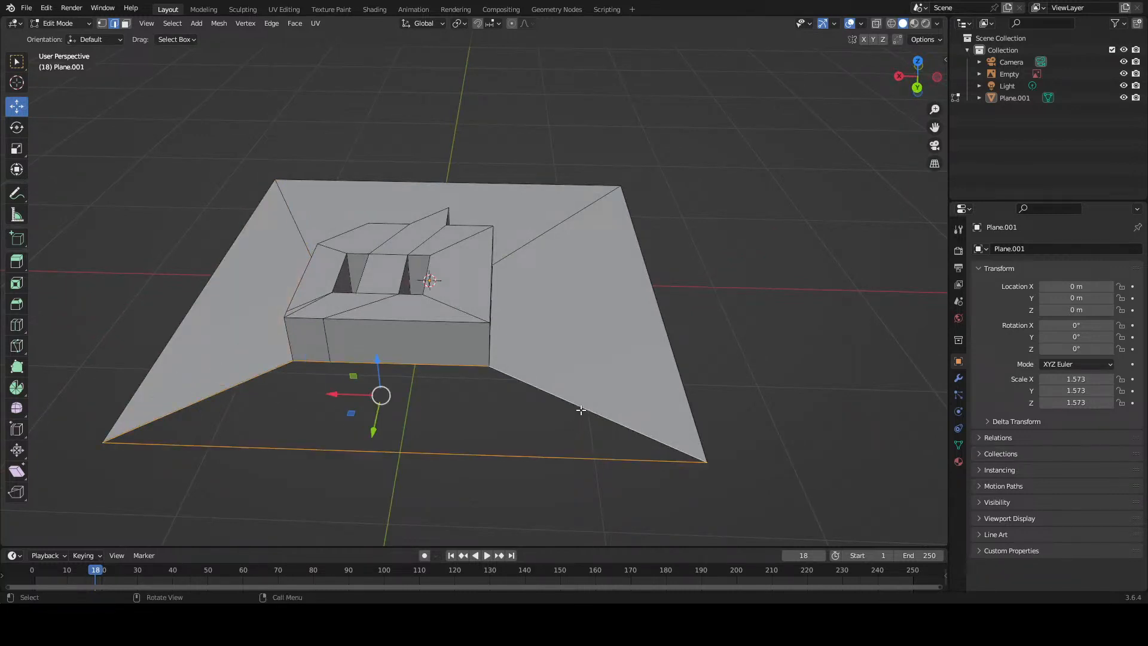
key(f)
Step: Clear the selection on the mesh now that the base around the logo is filled
scroll(569, 418, down, 4)
middle_drag(580, 412, 667, 456)
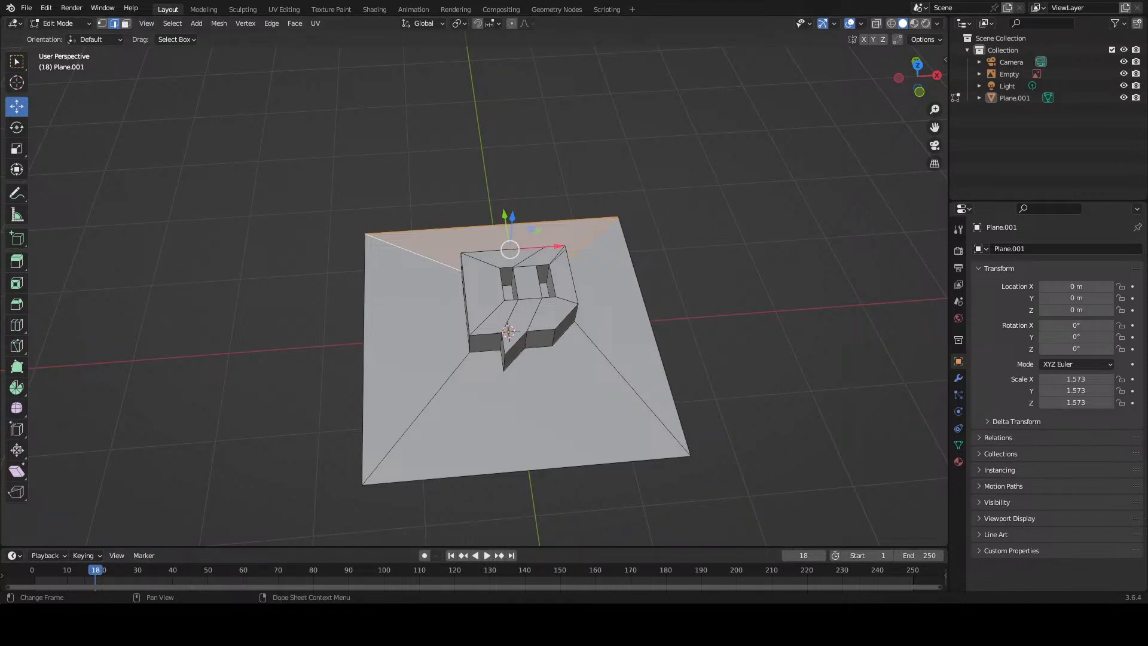
scroll(574, 482, down, 3)
scroll(573, 482, up, 6)
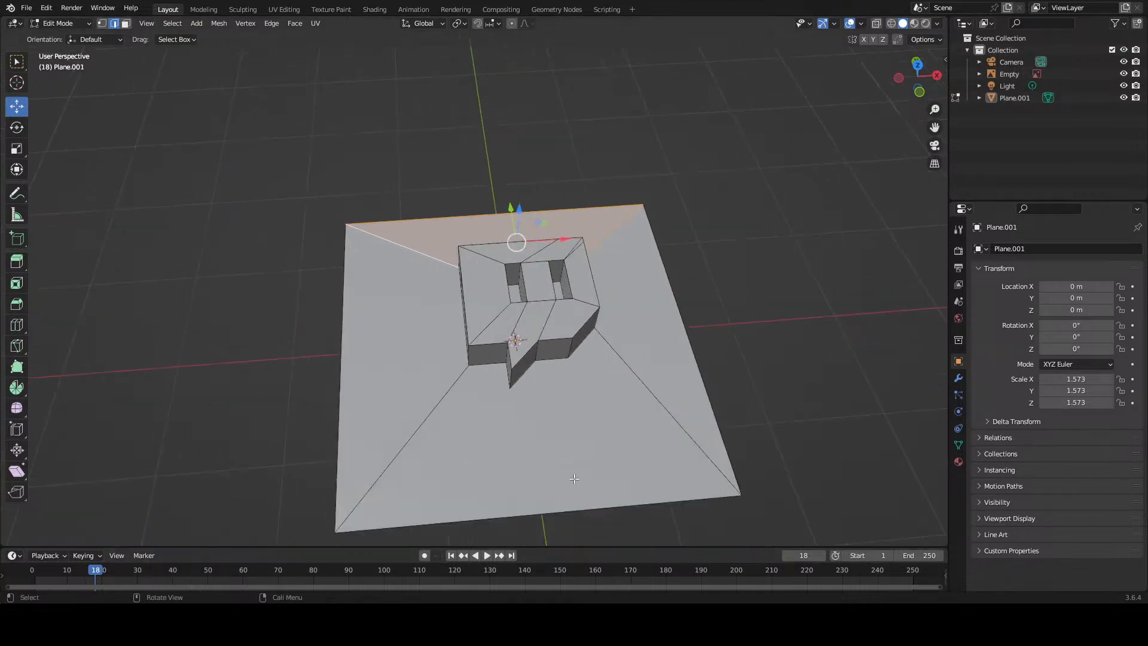
scroll(574, 478, down, 3)
scroll(575, 479, up, 1)
key(a)
key(alt+a)
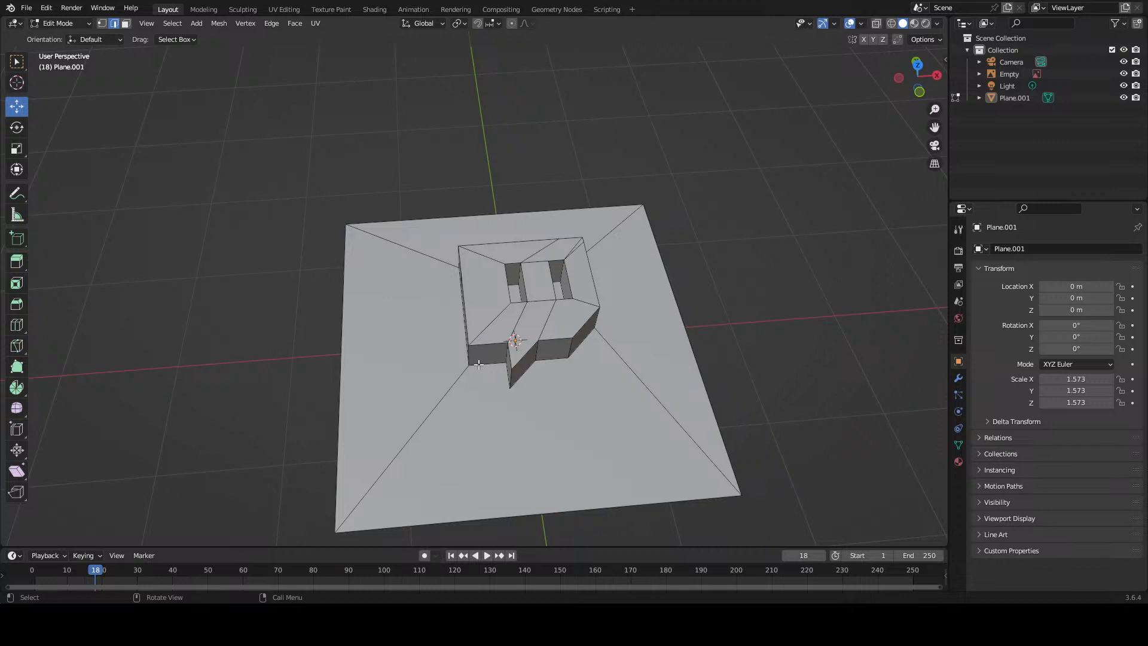
scroll(496, 370, up, 3)
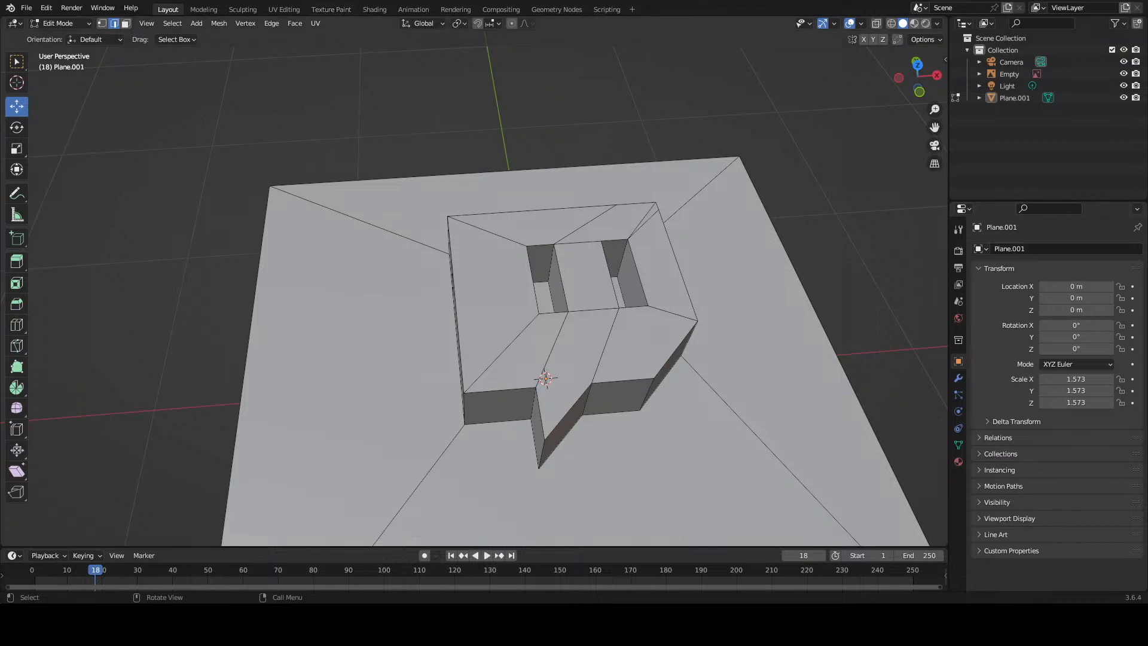
click(873, 529)
scroll(732, 387, down, 4)
scroll(615, 383, up, 3)
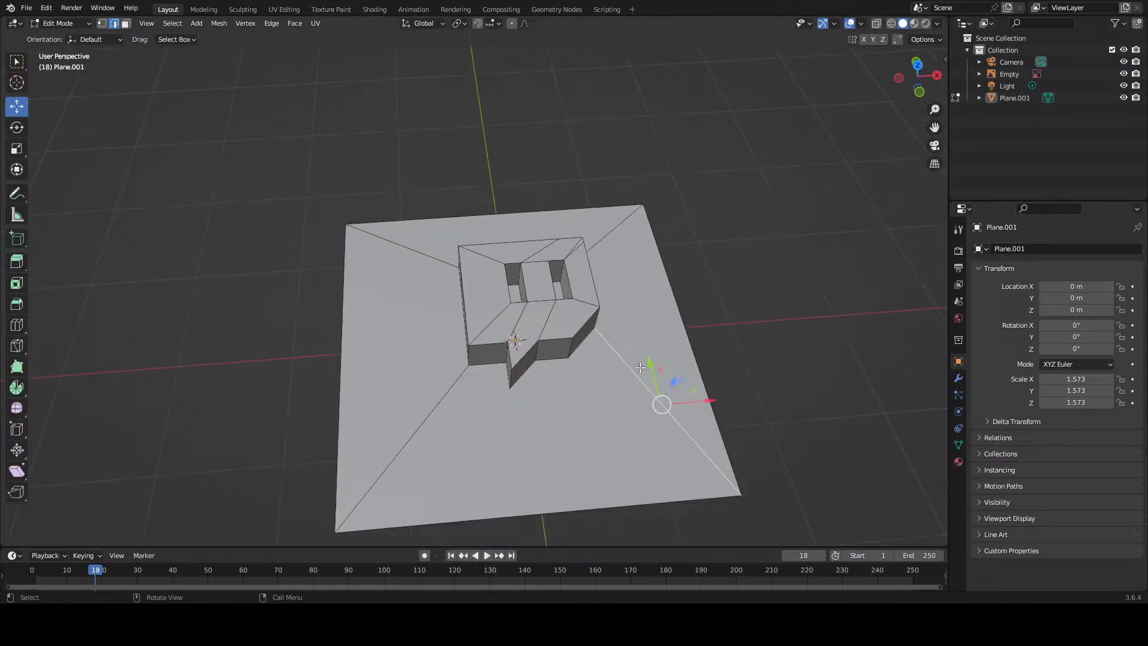
mouse_move(616, 383)
middle_down()
mouse_move(601, 405)
mouse_move(607, 398)
middle_up()
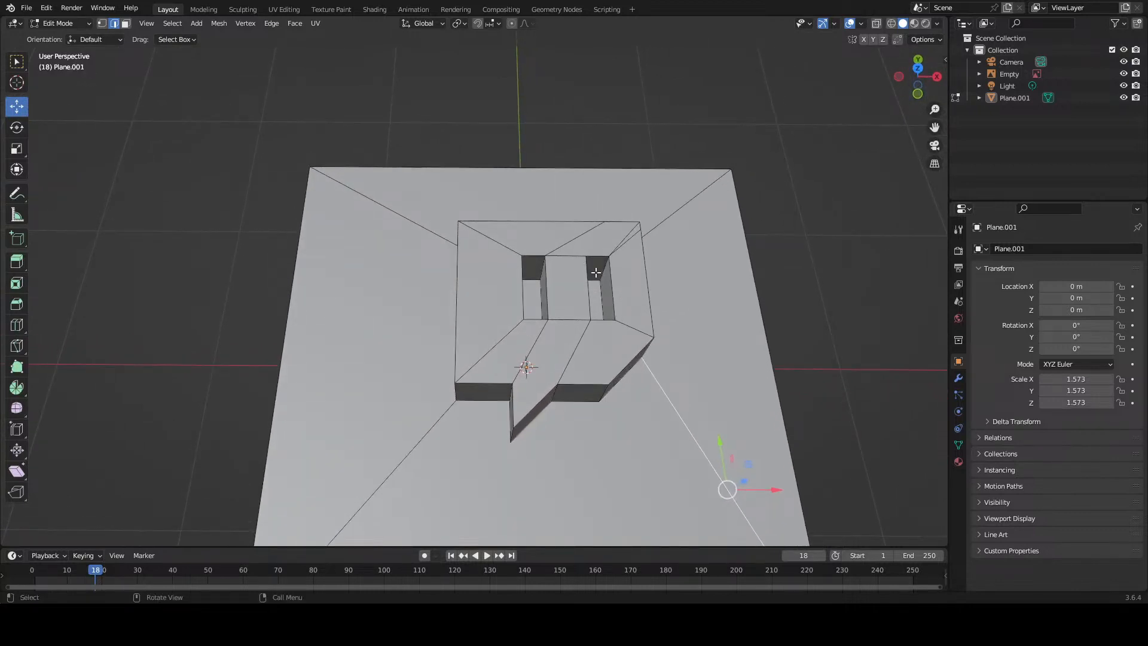
Step: In face selection, select the inner wall faces of the left eye recess
scroll(596, 270, up, 6)
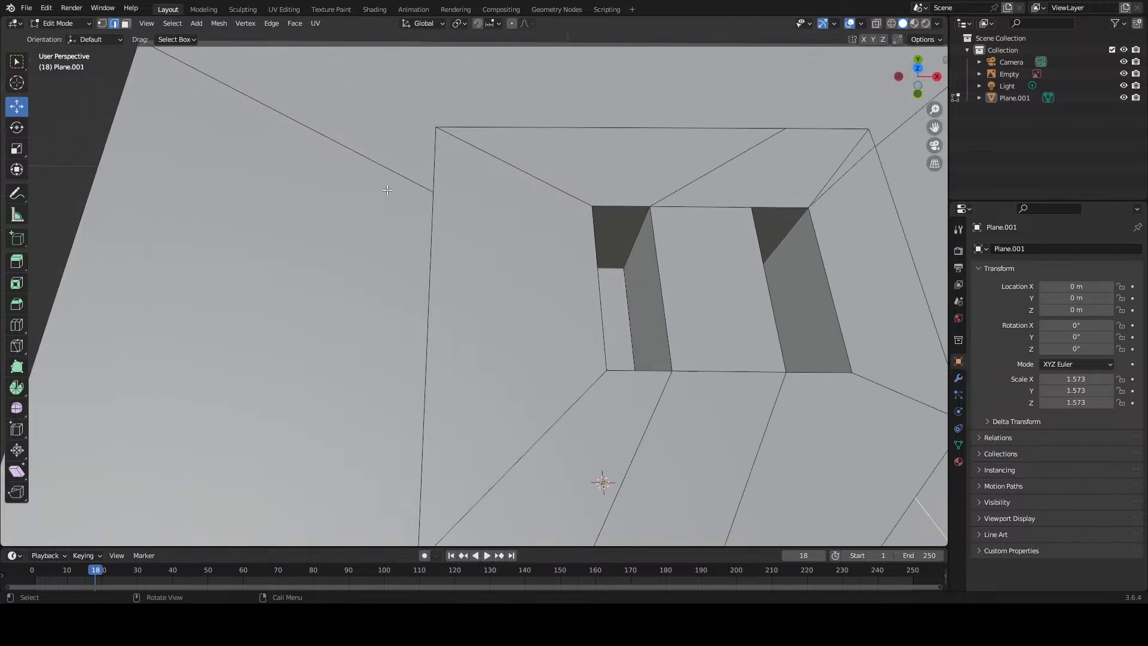
click(126, 24)
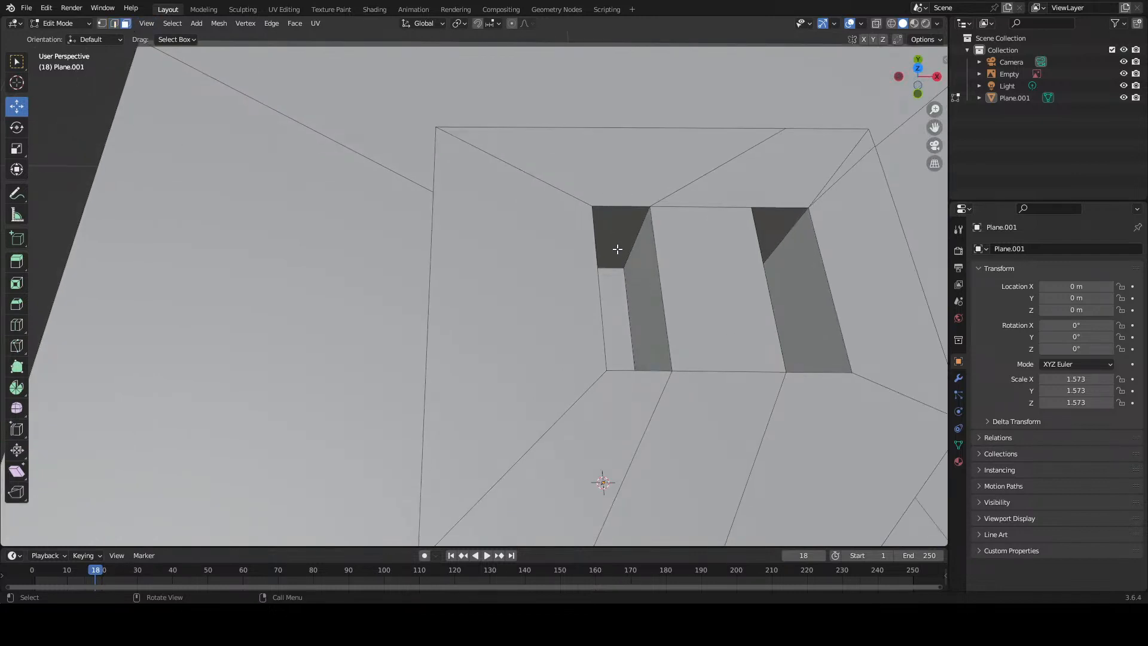
shift+click(621, 249)
shift+click(632, 263)
middle_drag(632, 263, 494, 263)
shift+click(542, 373)
shift+click(281, 340)
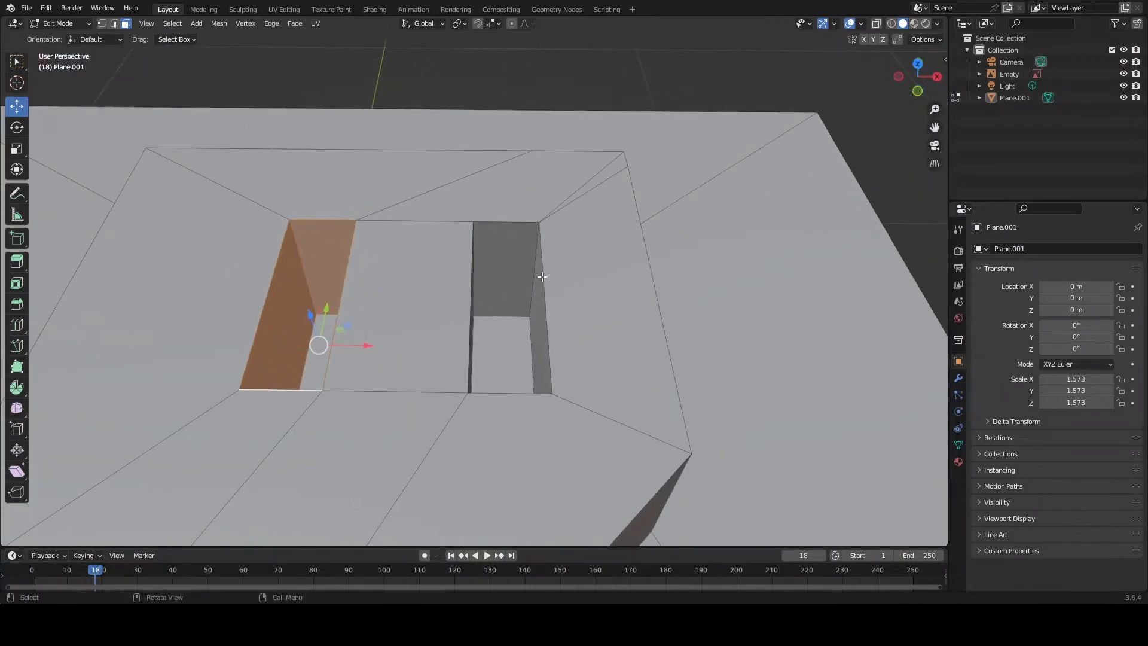
Step: Add the right eye's inner walls and the floor faces of both eyes to the selection
shift+click(518, 289)
shift+click(541, 316)
middle_drag(541, 316, 462, 244)
shift+click(414, 228)
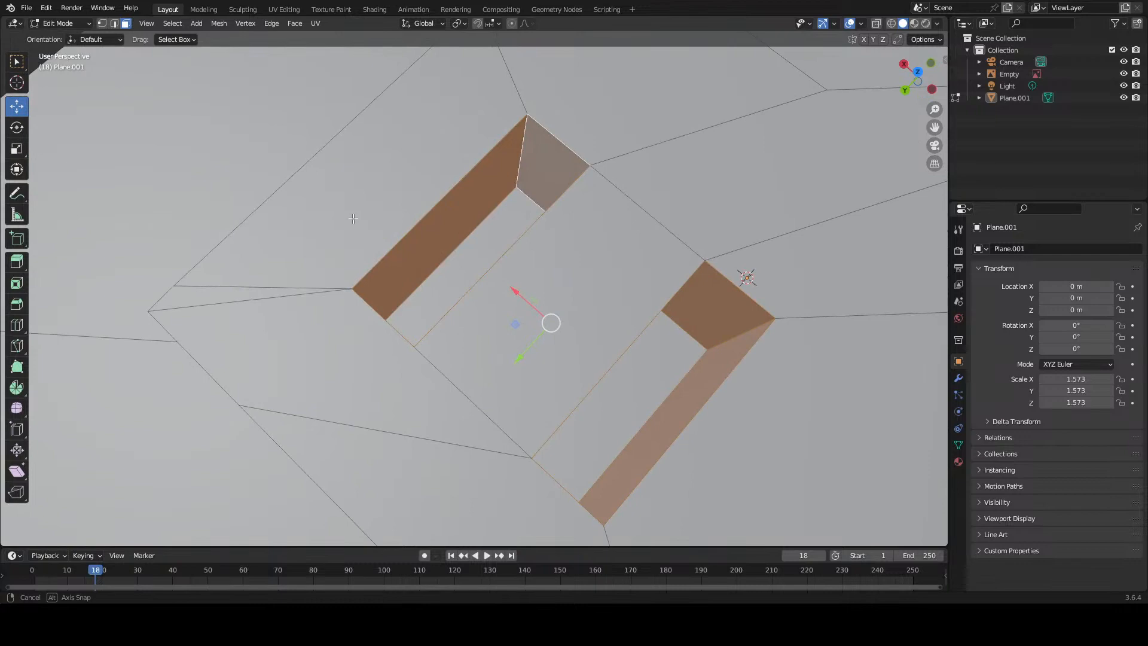
shift+click(466, 248)
middle_drag(676, 277, 664, 299)
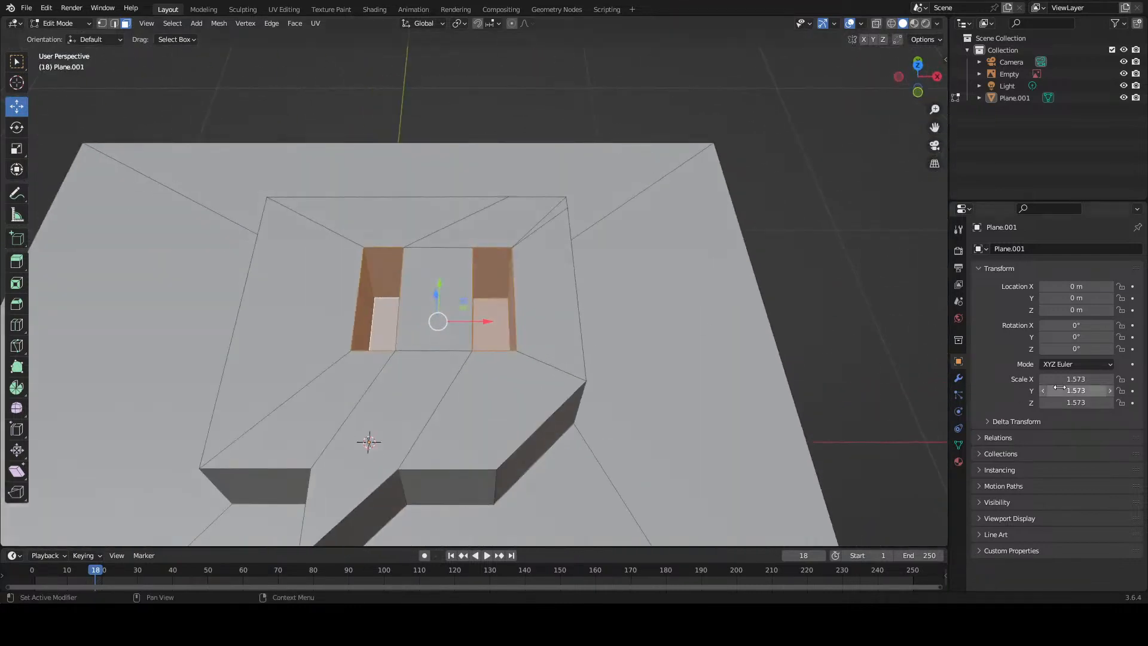
Step: Try assigning a new material with a black base color, value 0, to the selected eye faces, and undo it
click(957, 461)
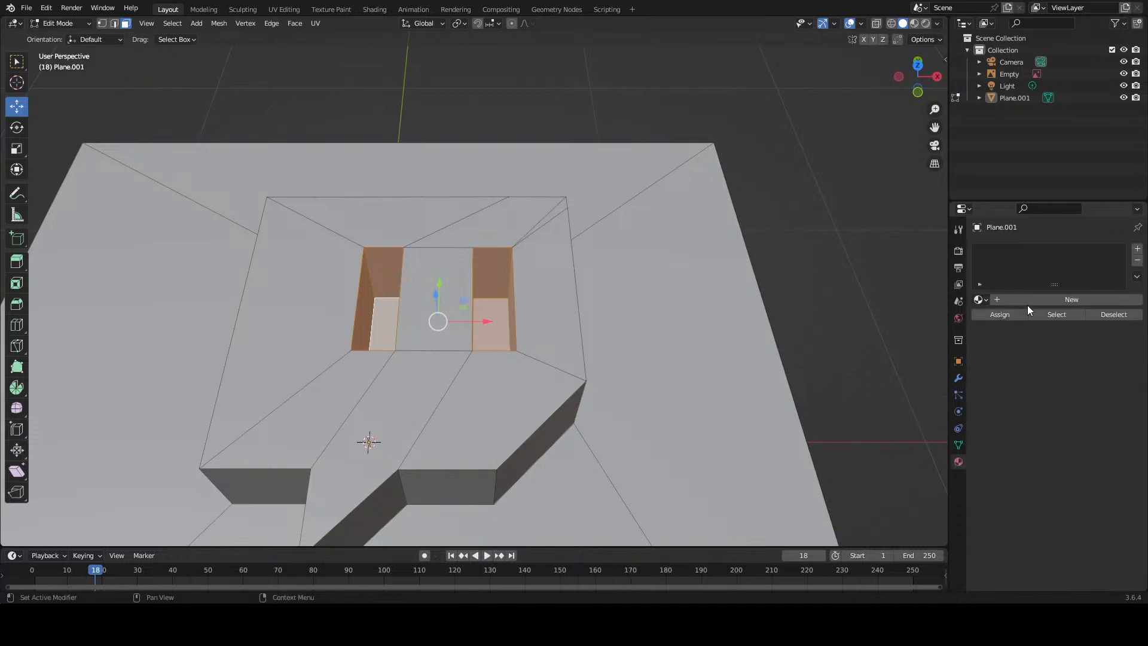
click(1009, 299)
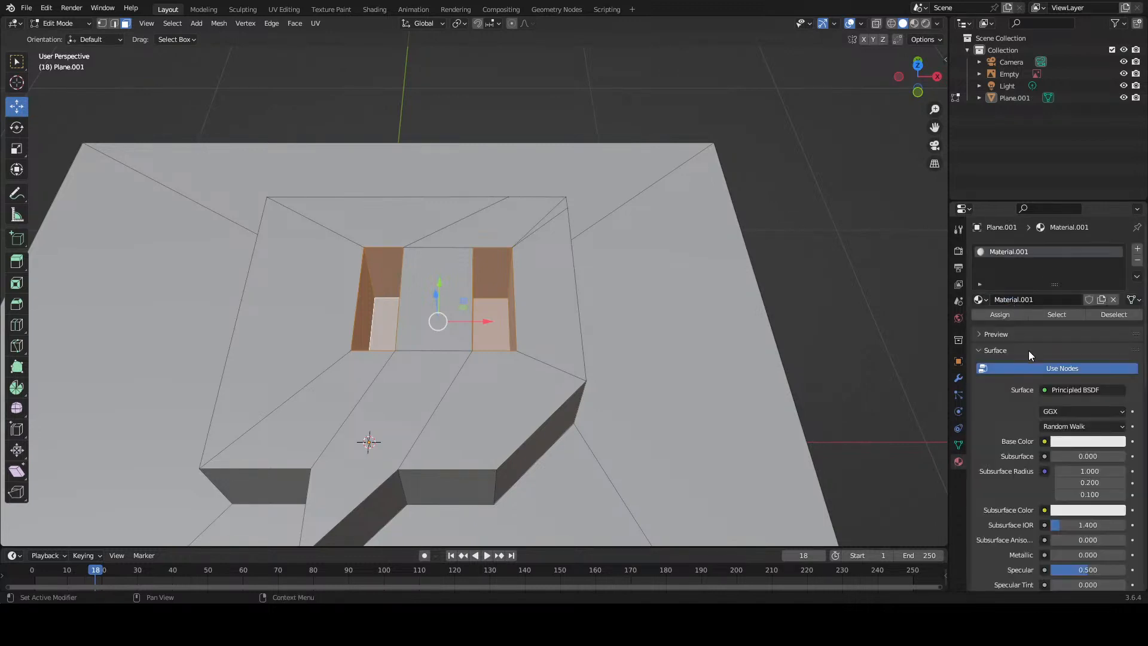
click(1070, 442)
drag(1116, 299, 1113, 358)
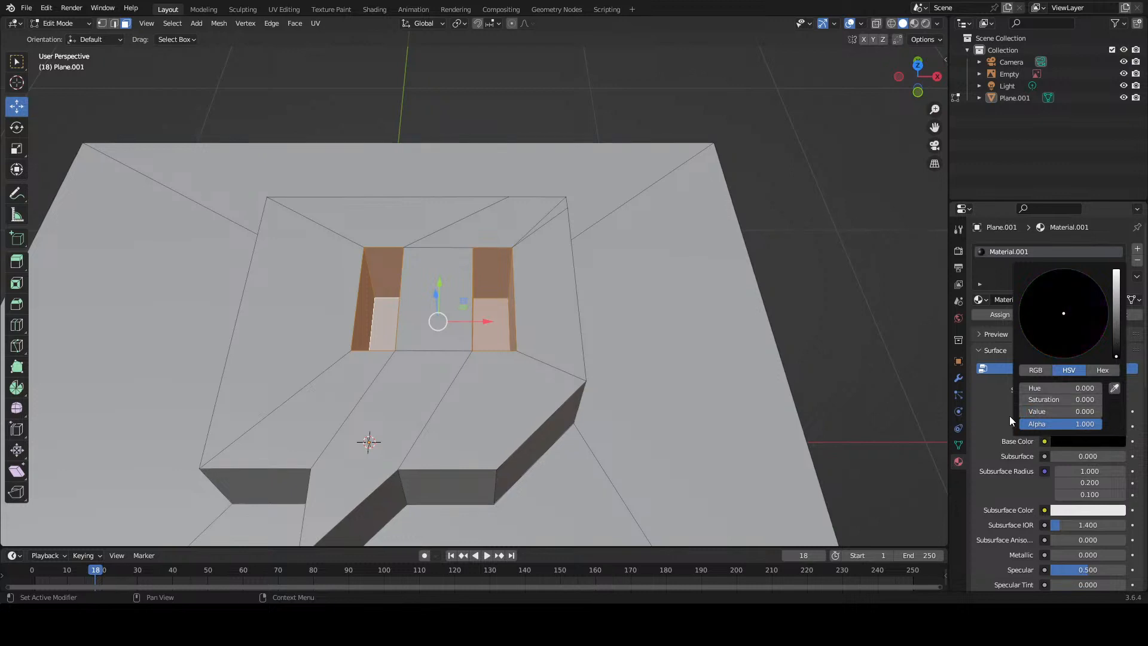
click(71, 8)
click(75, 18)
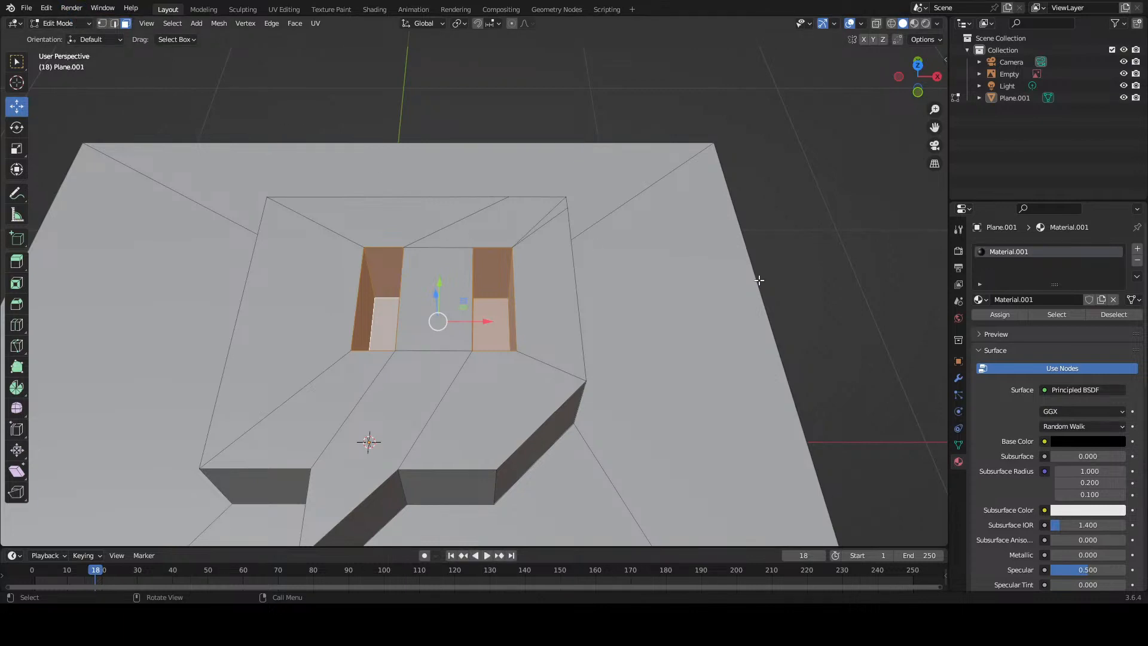
click(1020, 314)
scroll(571, 324, down, 2)
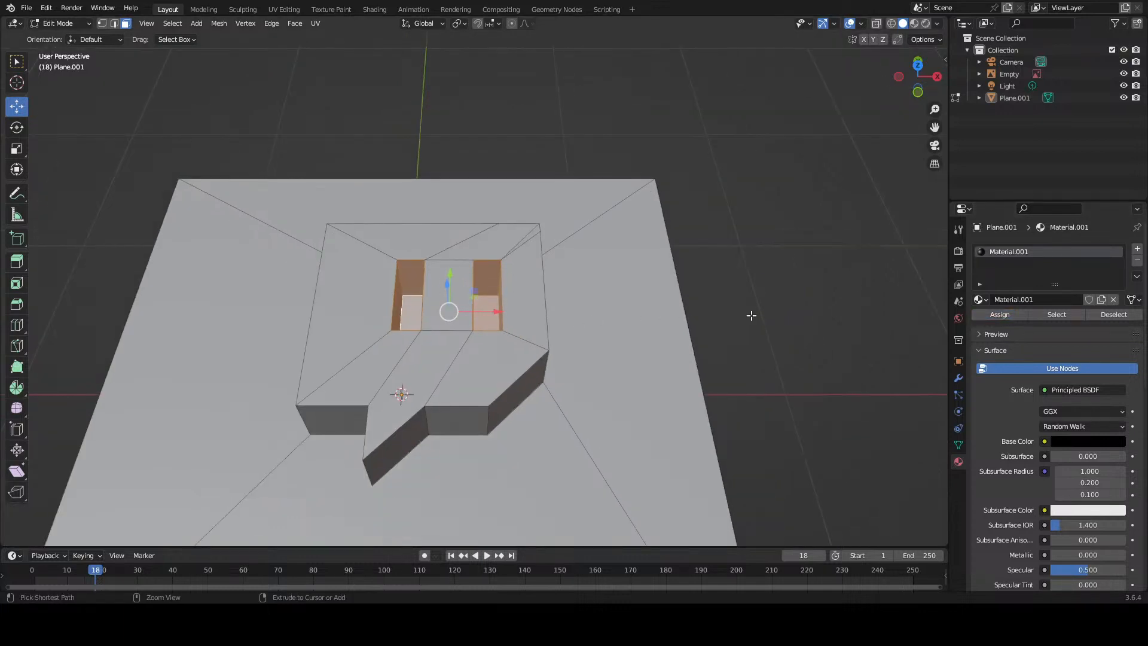
click(46, 8)
key(ctrl+z)
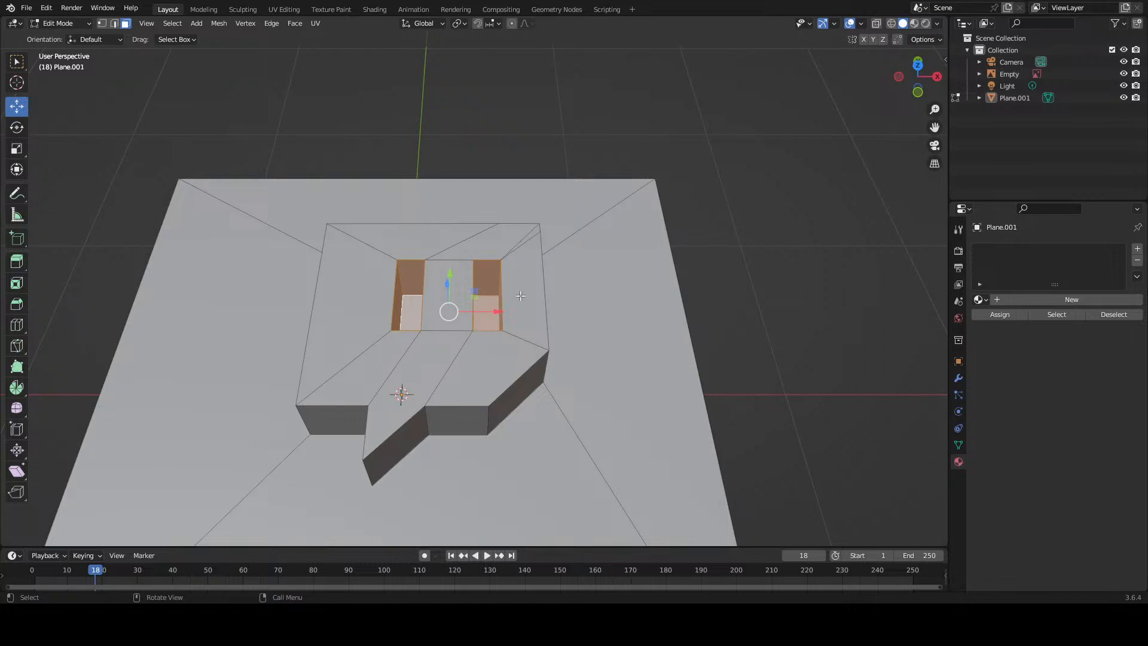
Step: Select all faces of the logo and base, and assign them a new material with the default base color
key(a)
key(alt+a)
key(a)
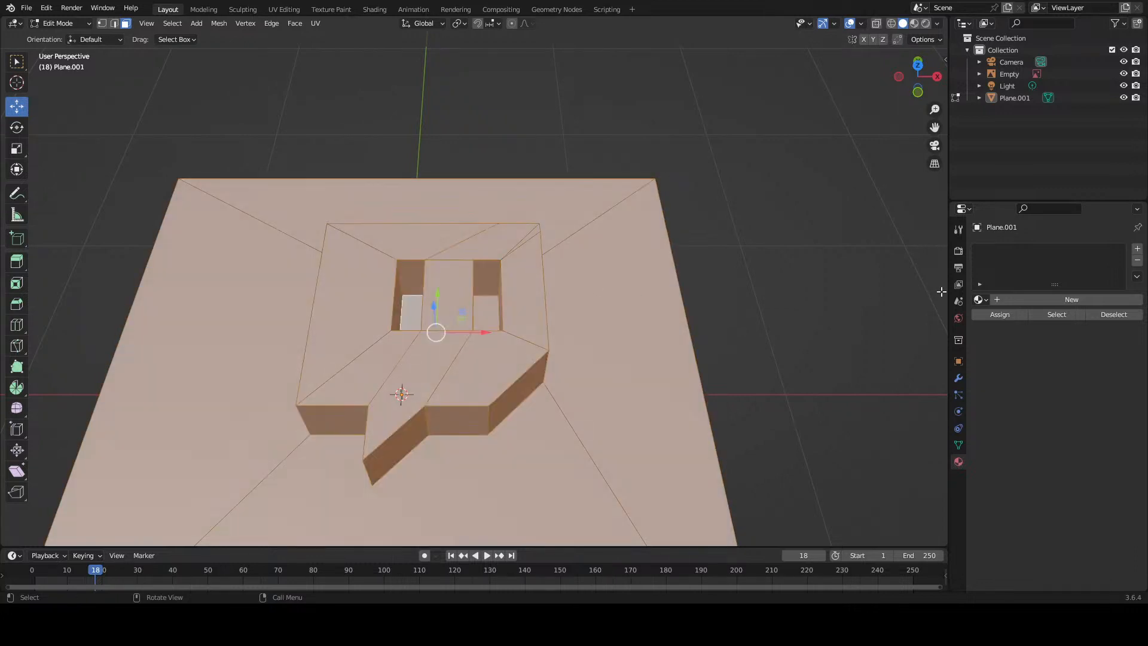
click(1028, 303)
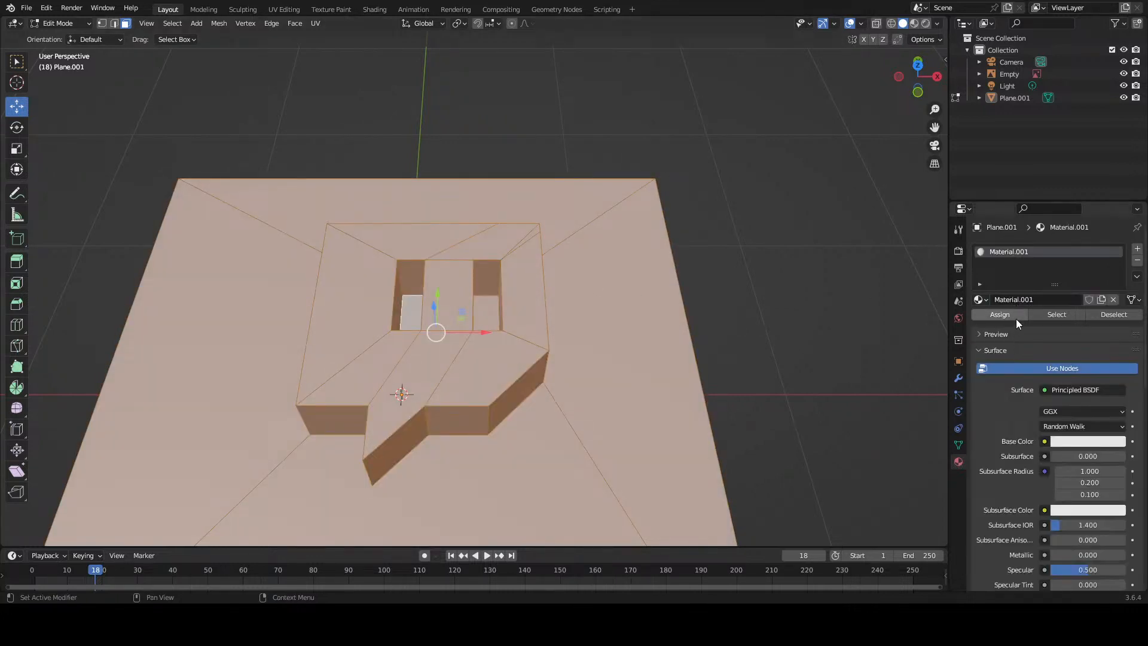
click(1015, 315)
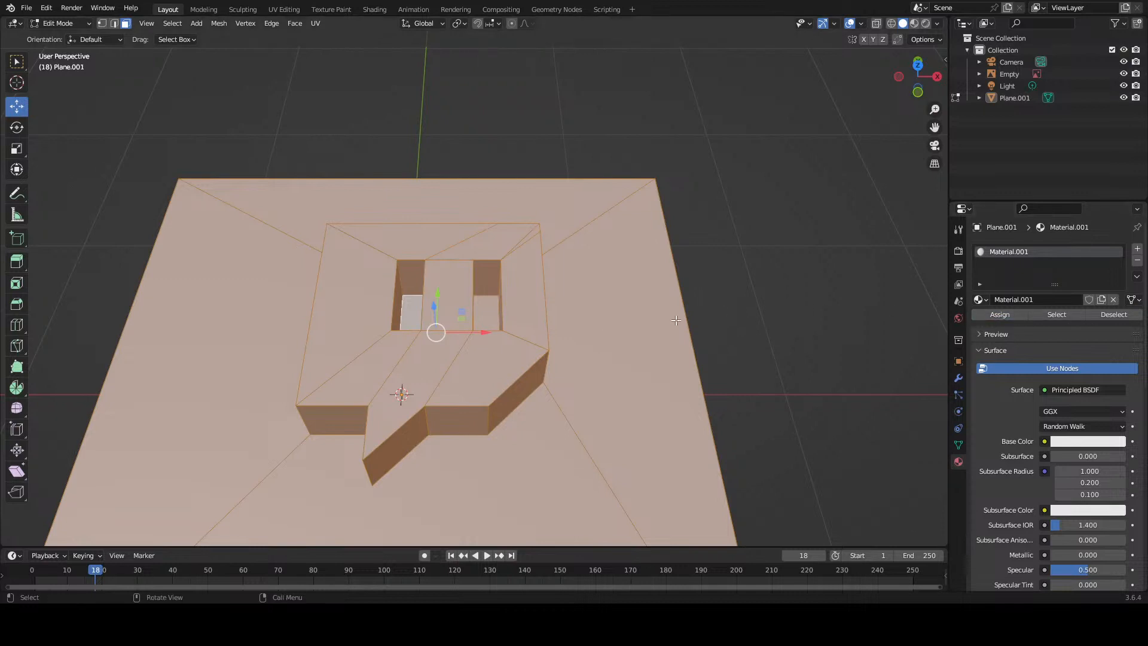
Step: Select the inner wall faces and the floor face of the logo's left eye recess
scroll(414, 297, up, 3)
click(366, 293)
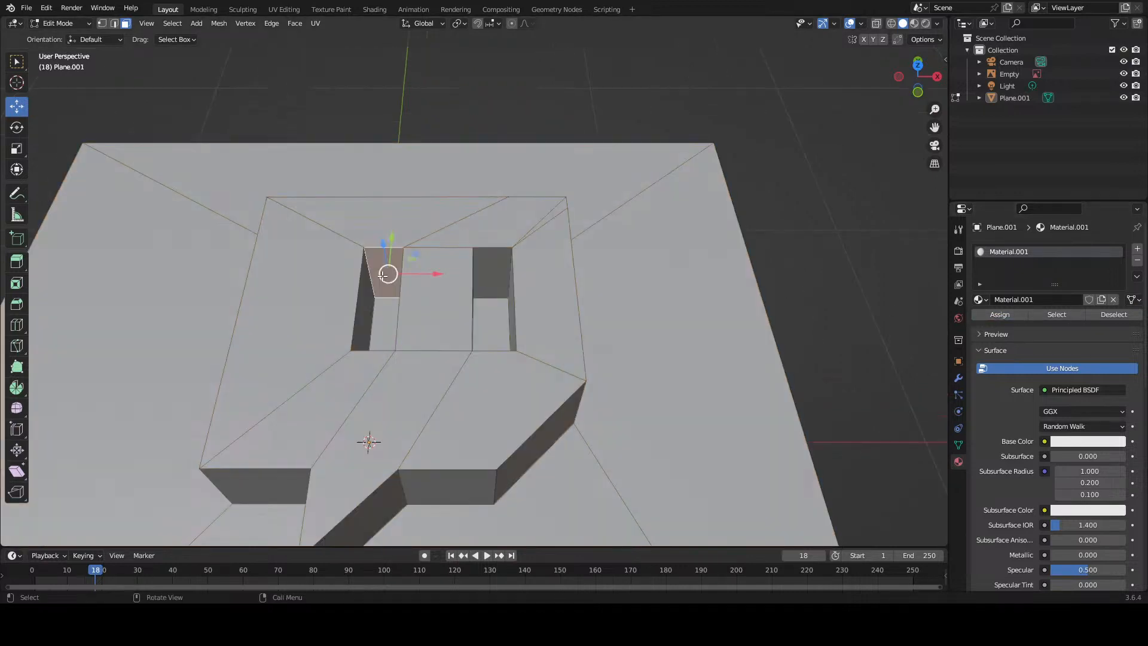
shift+click(365, 294)
middle_drag(365, 294, 580, 347)
shift+click(426, 347)
scroll(425, 347, up, 1)
shift+click(419, 378)
shift+click(602, 275)
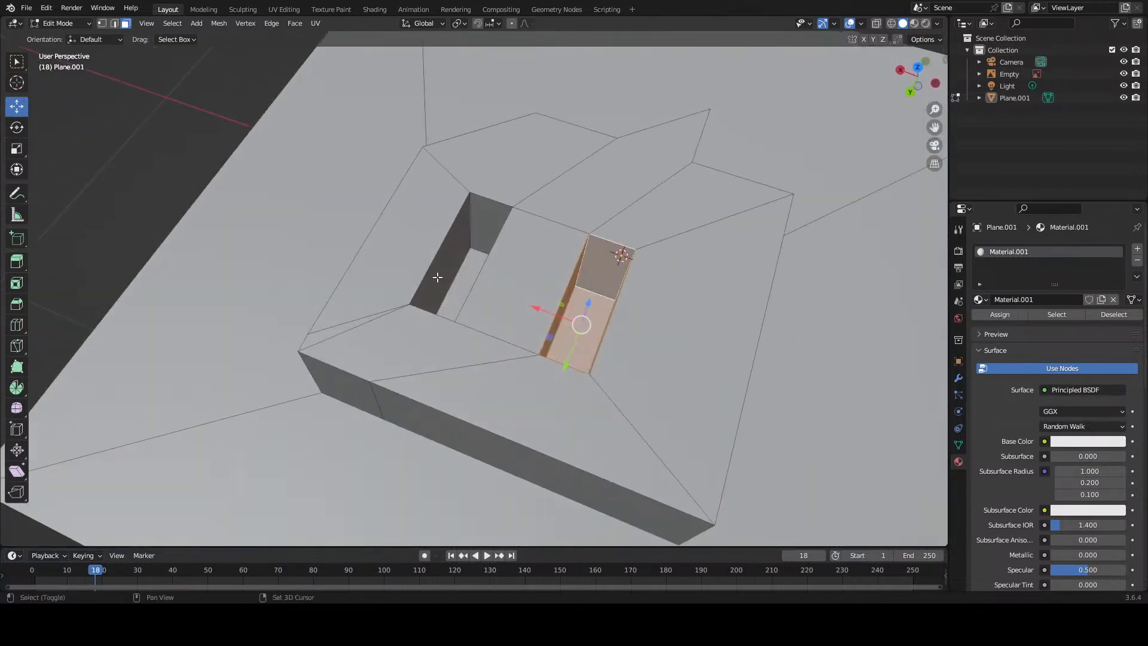
Step: Add the right eye recess's inner walls and floor face to the selection
shift+click(461, 266)
shift+click(456, 265)
shift+click(486, 225)
middle_drag(440, 254, 547, 253)
shift+click(467, 280)
middle_drag(466, 280, 630, 275)
shift+click(483, 264)
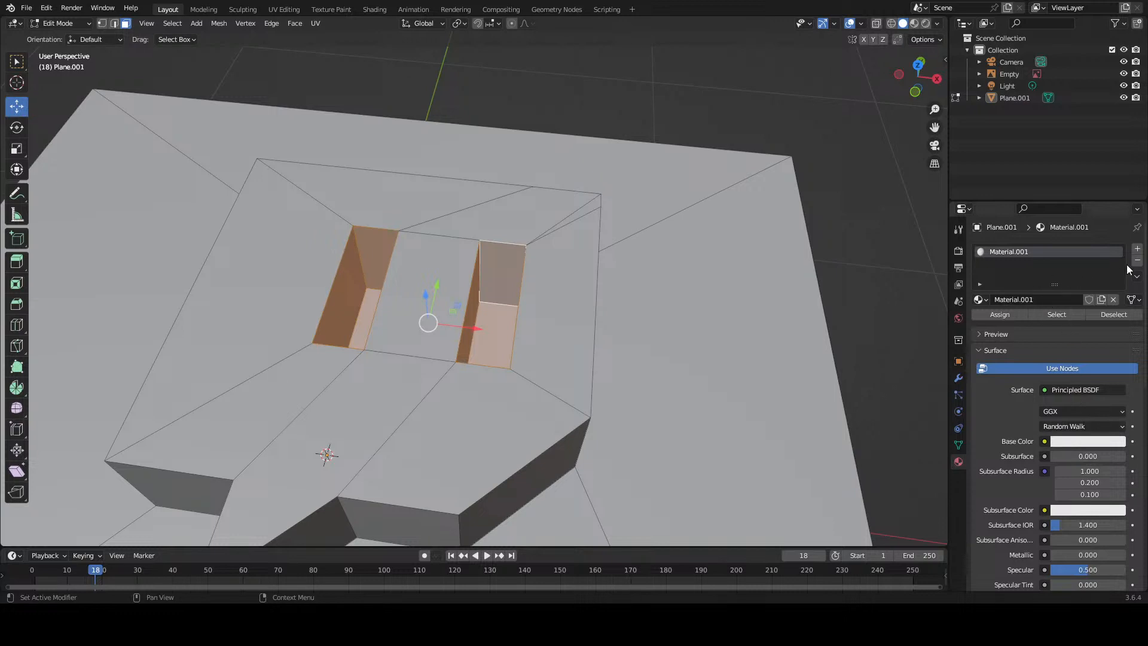
Step: Add a second material slot with a new material and set its base color to black, value 0
click(1137, 248)
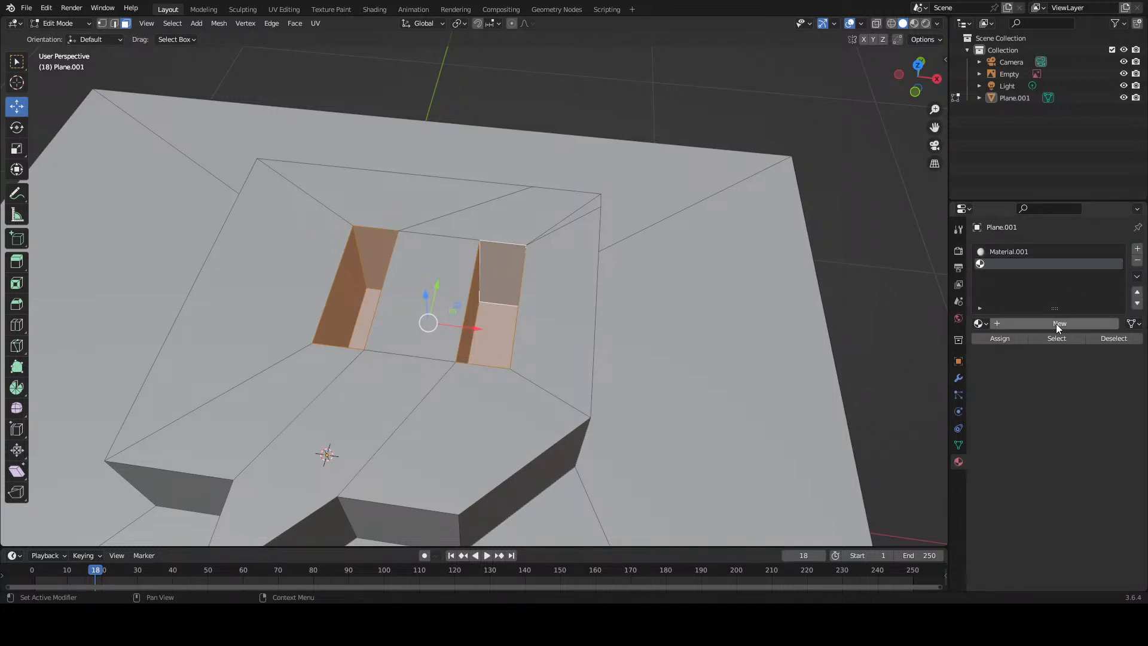
click(1056, 324)
click(1070, 466)
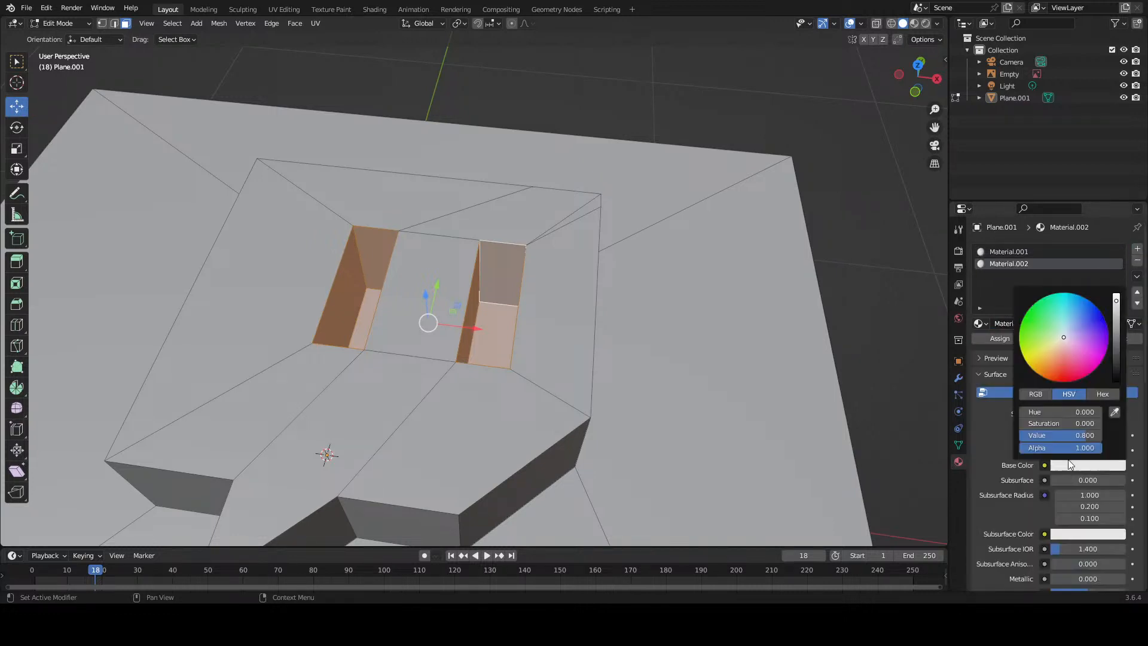
drag(1114, 335, 1116, 383)
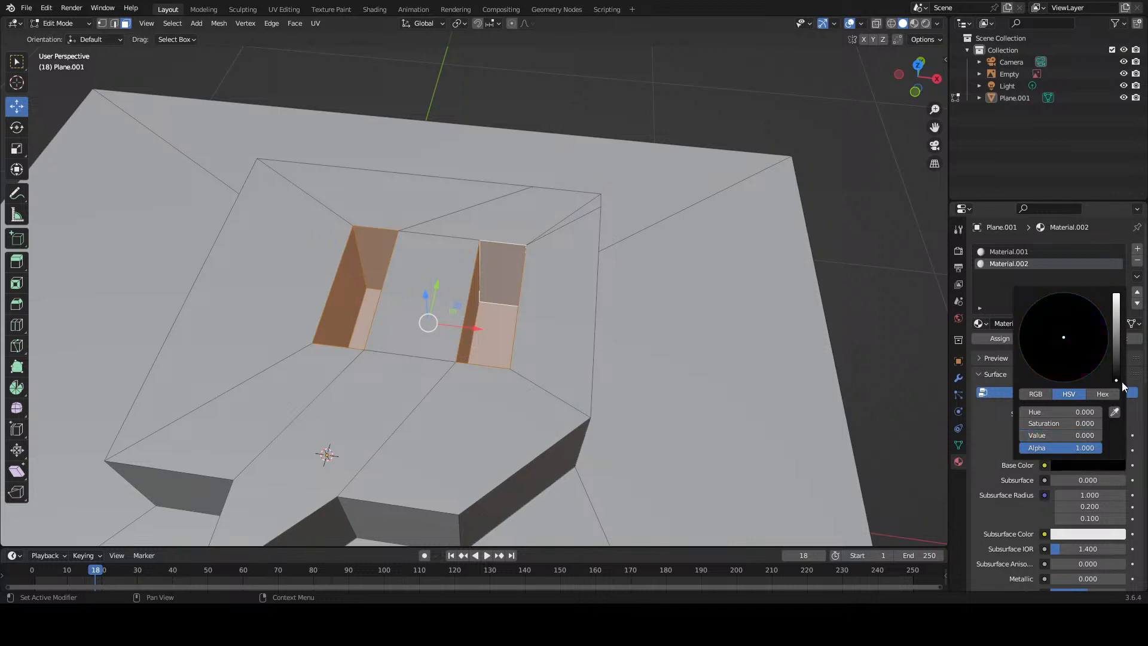
Step: Show the viewport in rendered shading and assign the black material to the selected eye faces
click(925, 23)
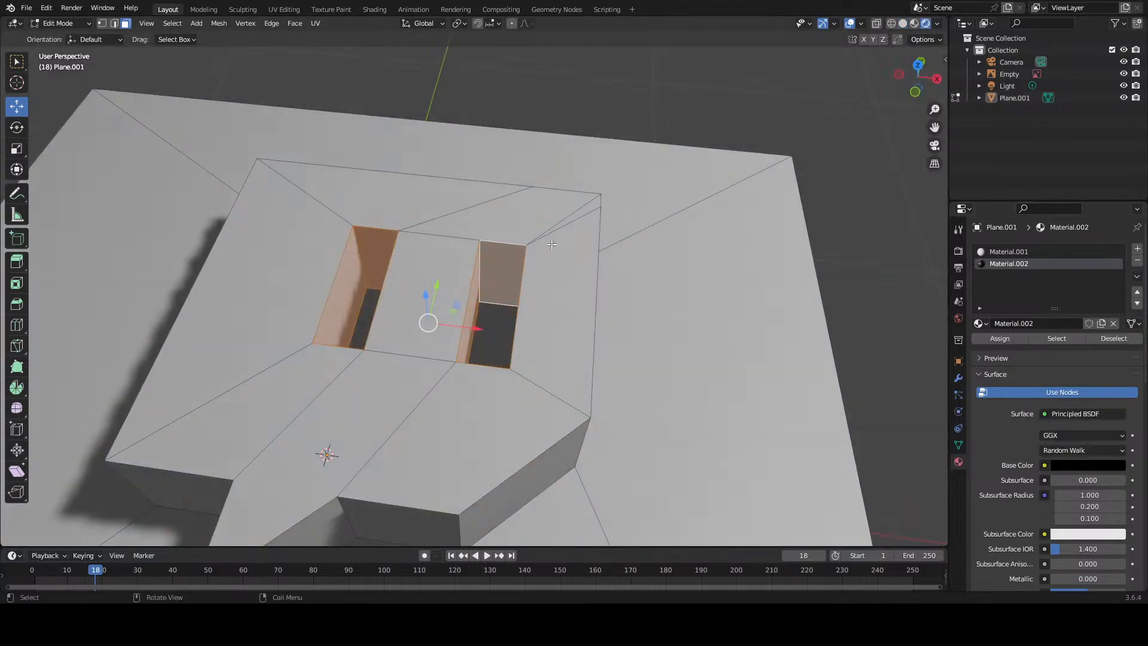
mouse_move(552, 246)
middle_down()
mouse_move(590, 242)
mouse_move(909, 389)
middle_up()
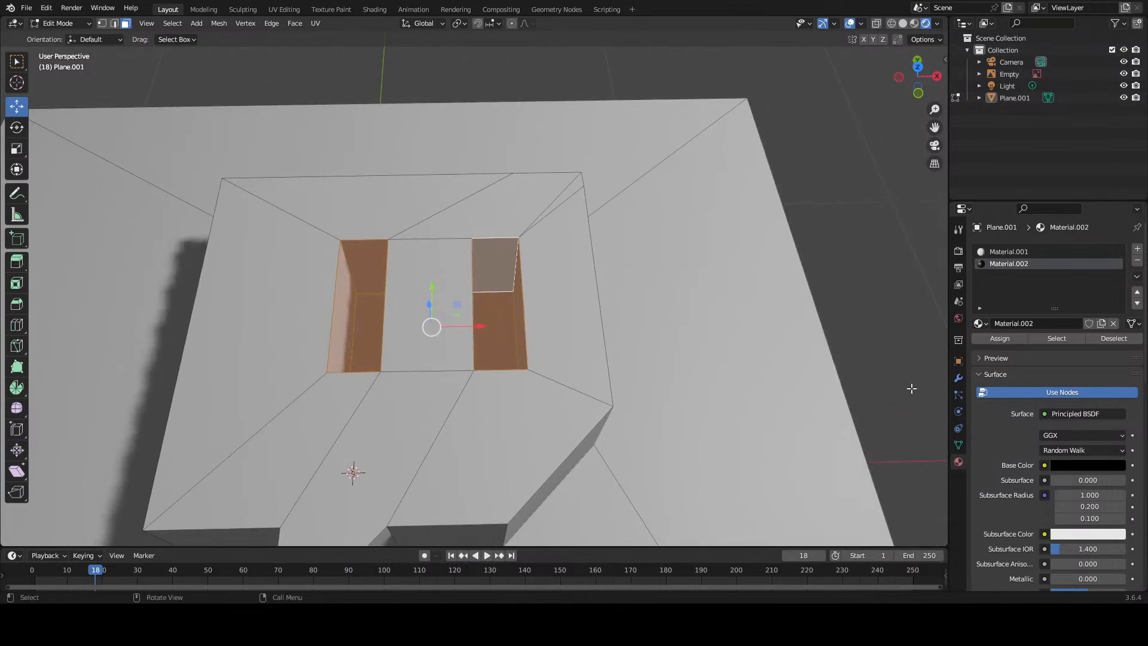
click(988, 342)
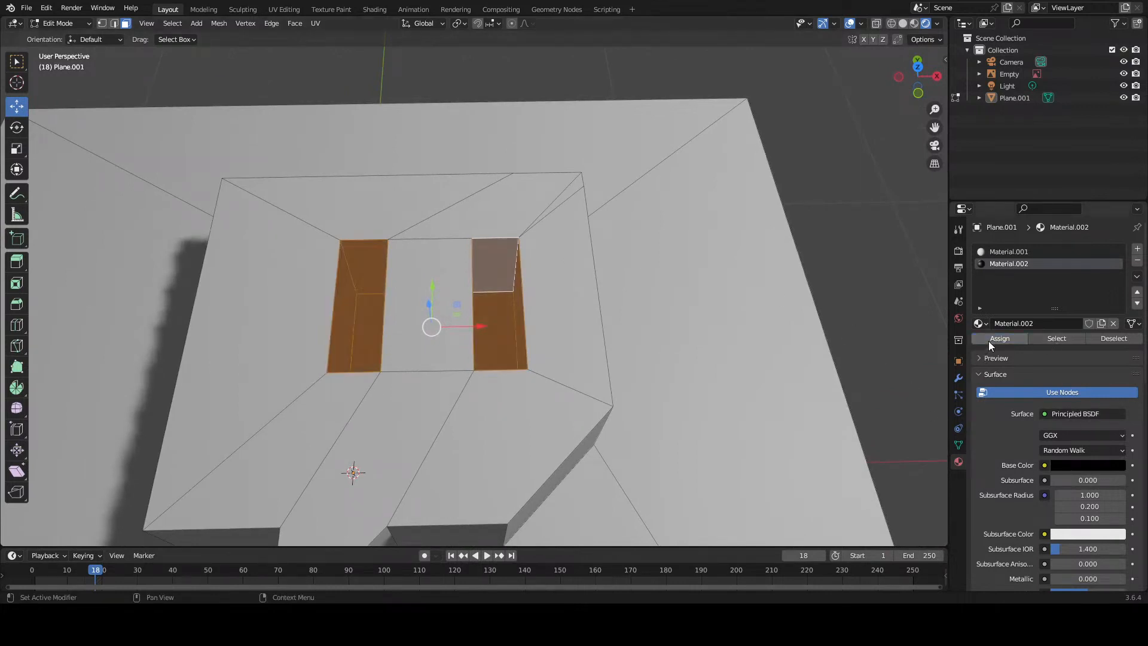
click(707, 333)
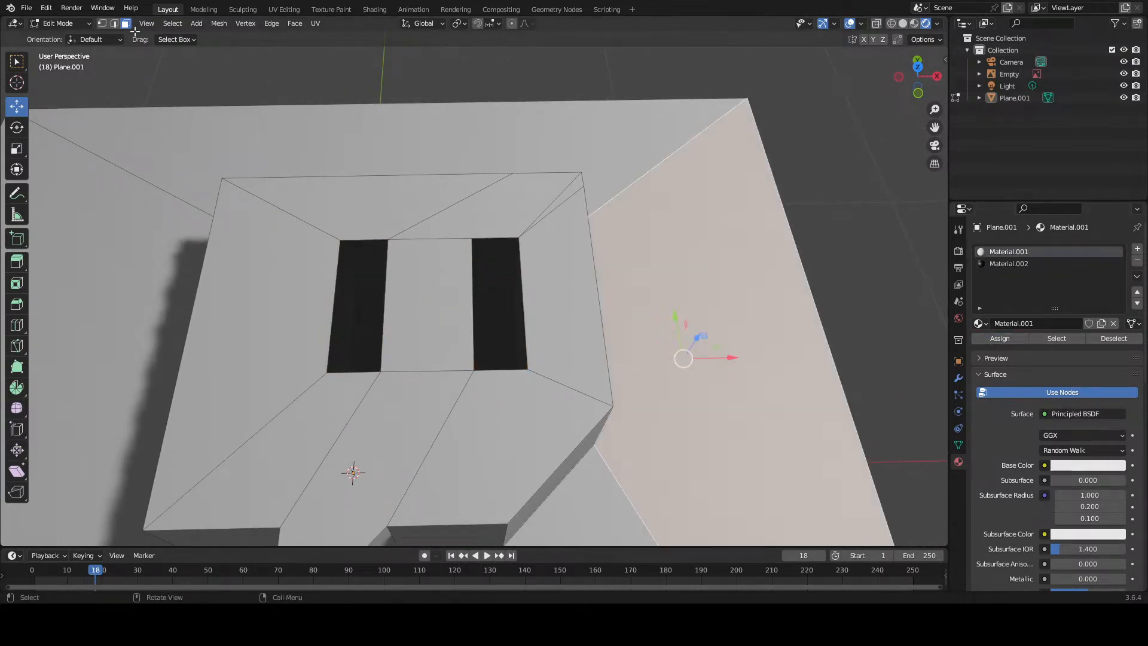
Step: Select all top faces of the raised speech bubble around and between the eyes, including its tail, leaving out the black eye recesses
scroll(178, 176, down, 3)
middle_drag(231, 279, 225, 275)
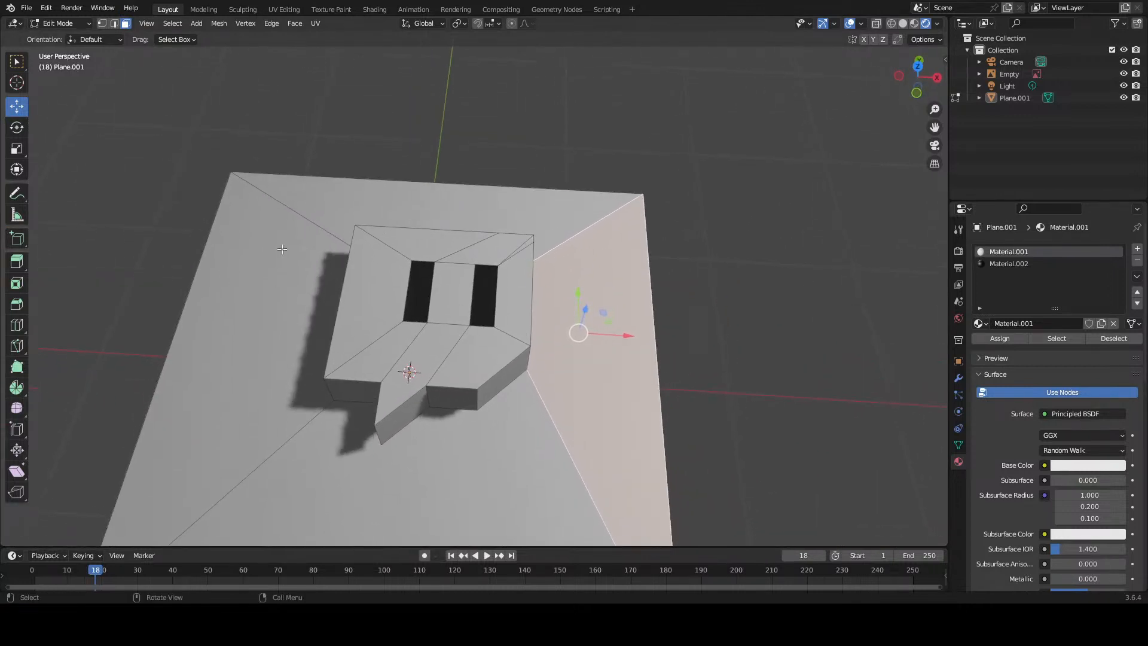
click(390, 263)
shift+click(435, 244)
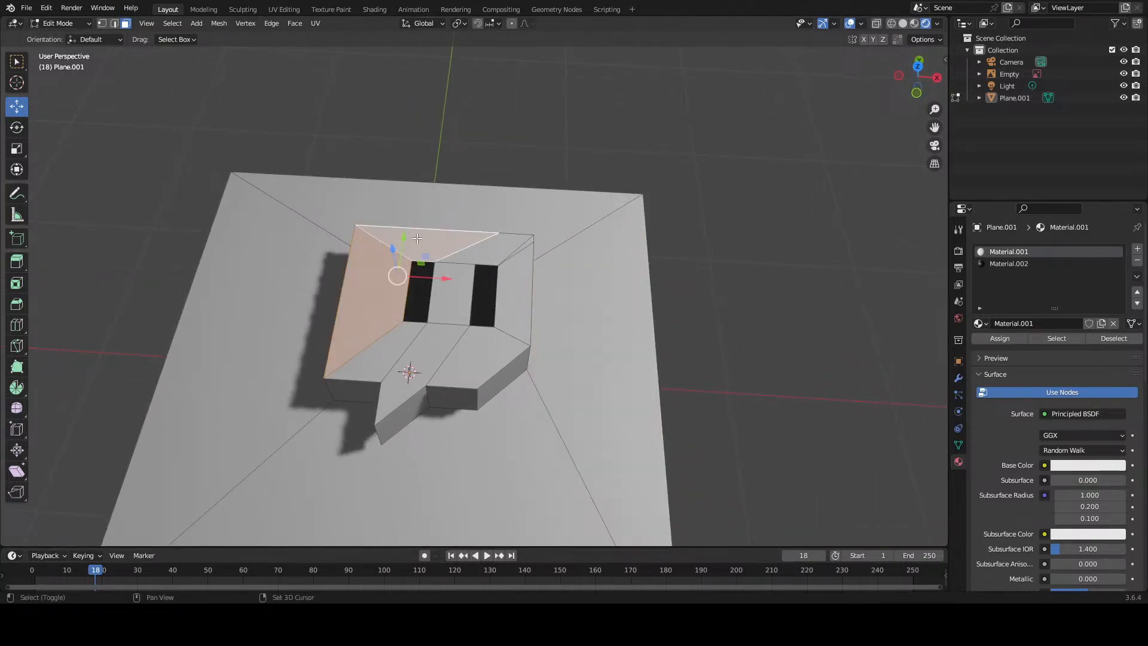
shift+click(515, 244)
shift+click(522, 245)
shift+click(526, 244)
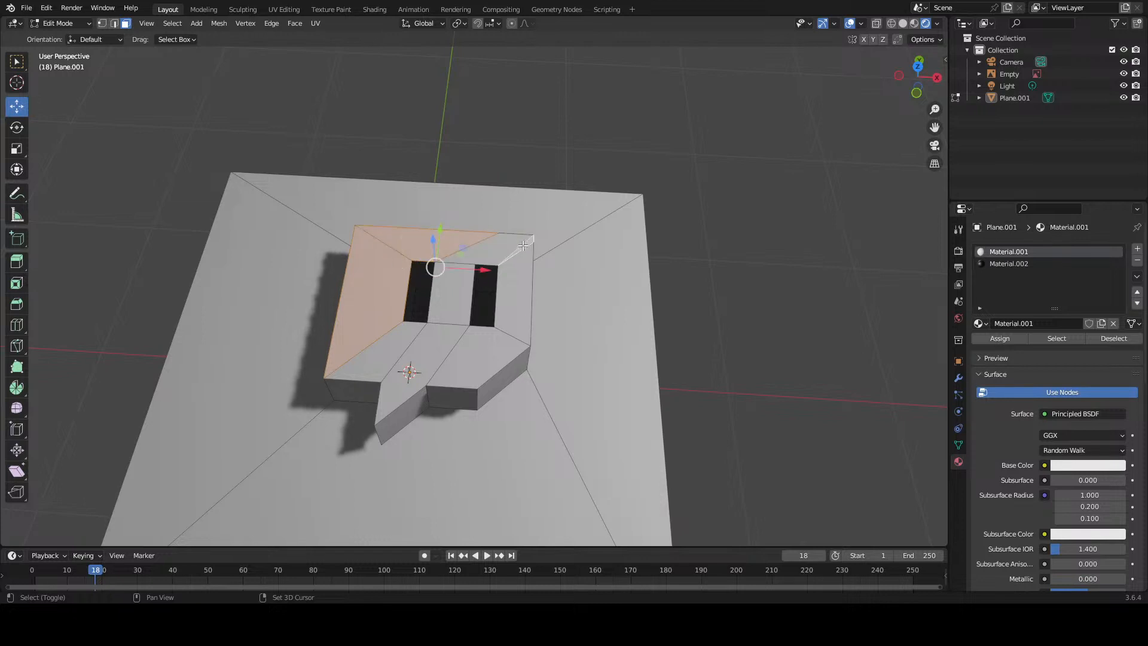
shift+click(519, 243)
shift+click(515, 302)
shift+click(478, 352)
shift+click(422, 343)
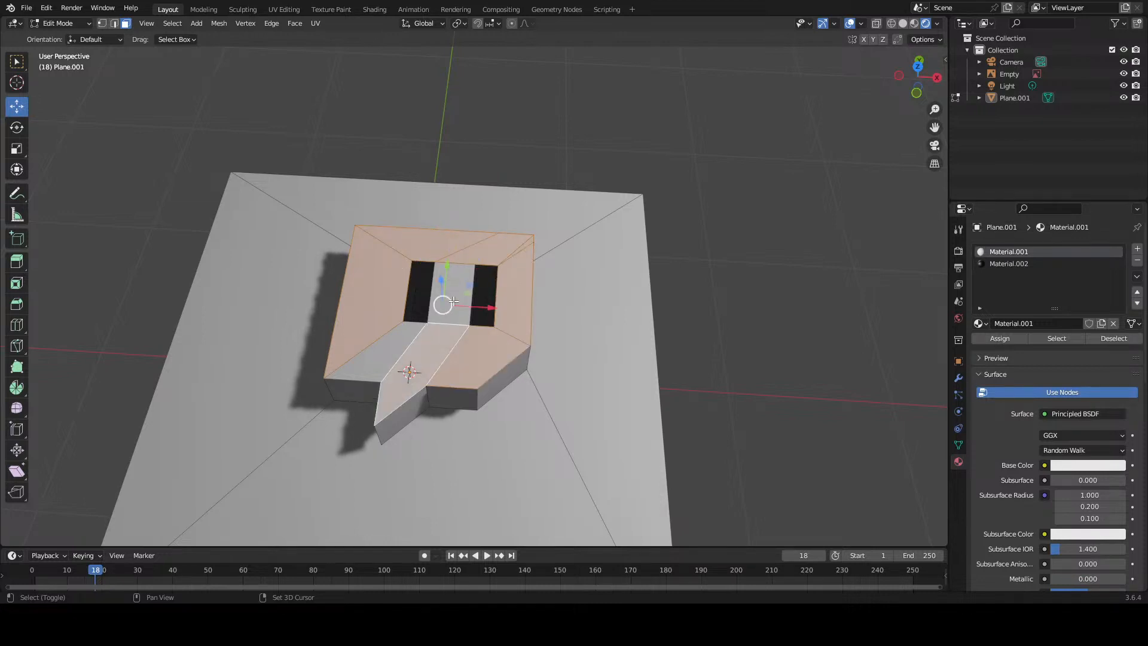
shift+click(442, 312)
shift+click(377, 352)
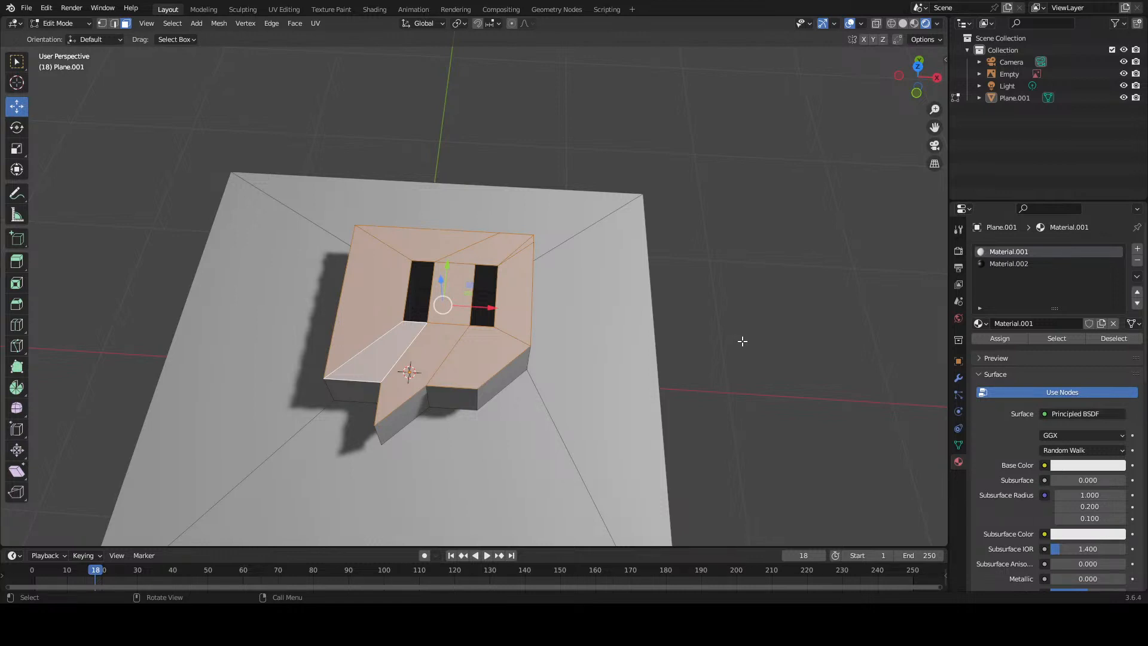
click(1115, 466)
click(71, 8)
scroll(314, 367, up, 5)
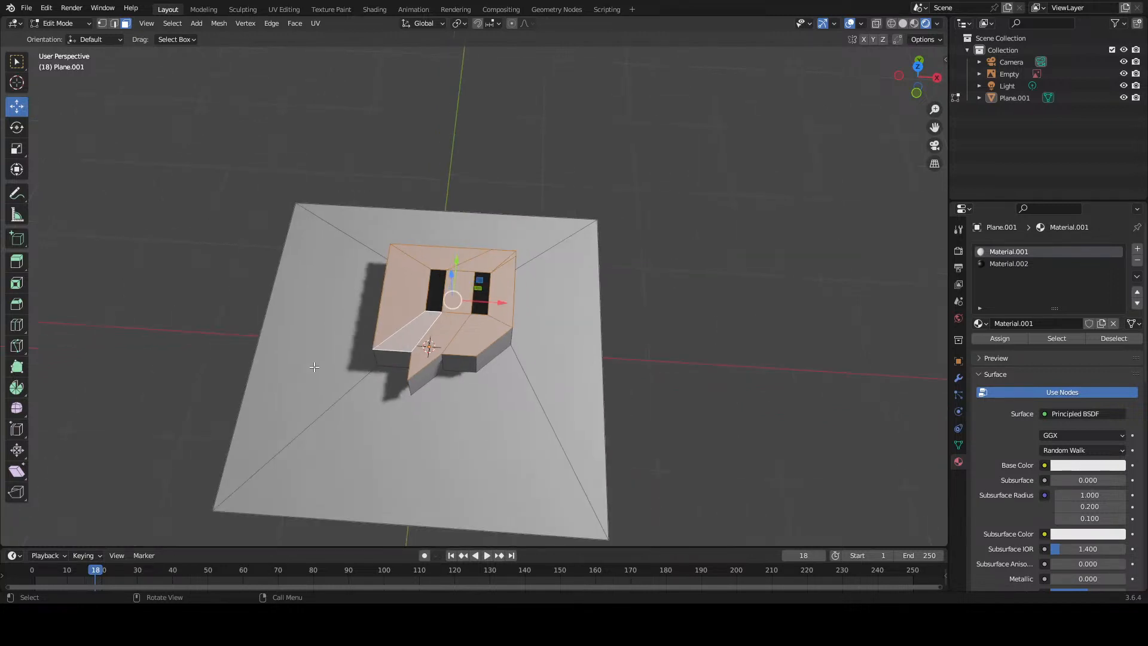
Step: Select all the vertical side faces around the raised speech-bubble logo instead of its top faces
scroll(313, 367, down, 4)
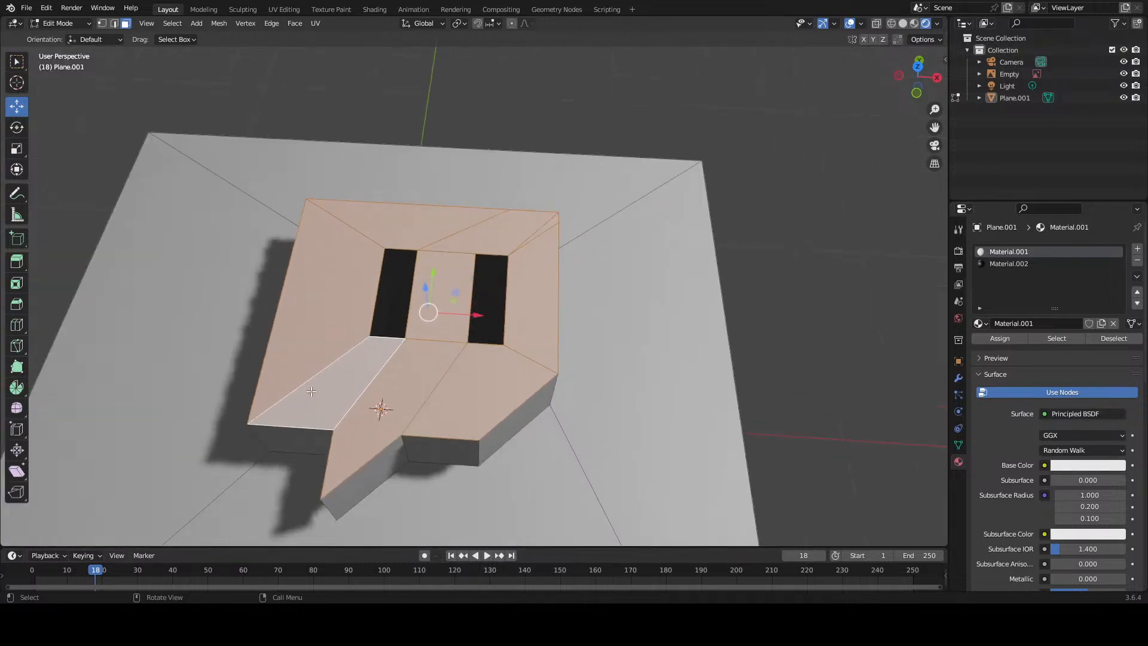
middle_drag(316, 439, 325, 416)
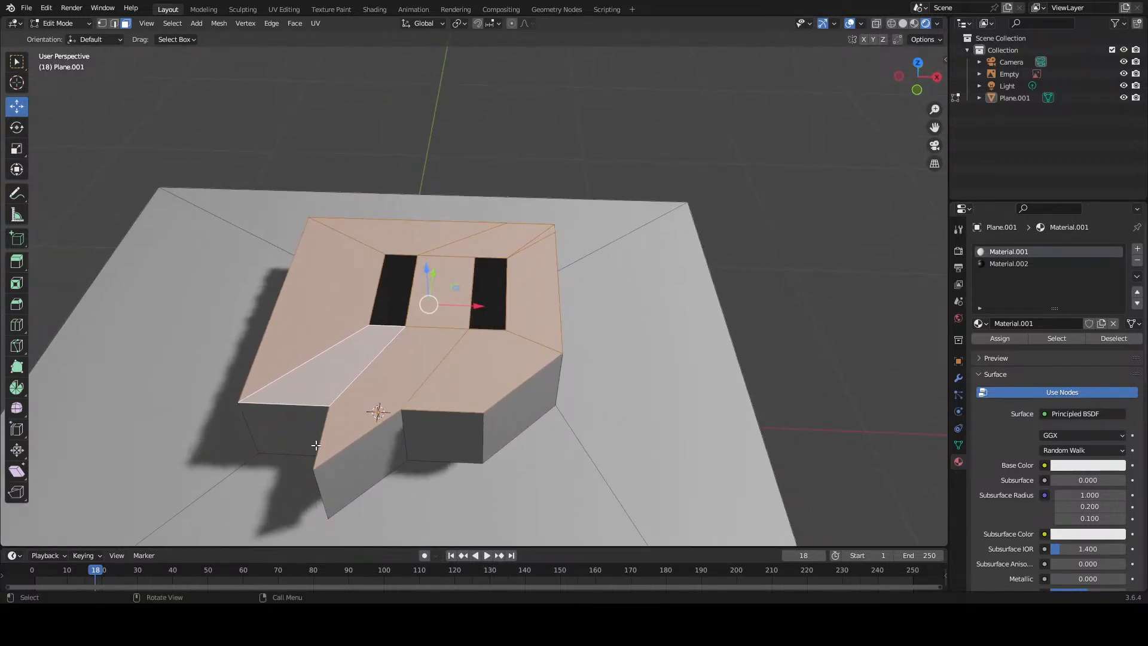
shift+click(447, 433)
shift+click(532, 419)
middle_drag(532, 418, 382, 361)
shift+click(511, 376)
shift+click(517, 394)
shift+click(387, 348)
shift+click(519, 384)
middle_drag(519, 383, 388, 375)
shift+click(337, 375)
shift+click(412, 403)
shift+click(571, 398)
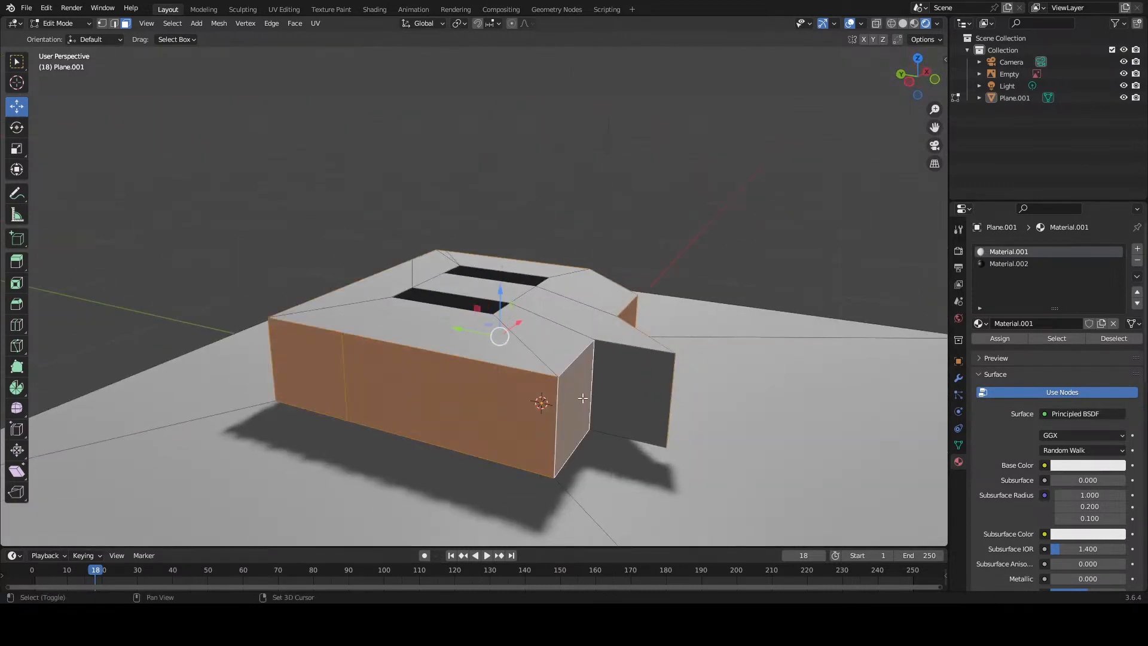
shift+click(628, 397)
middle_drag(628, 397, 575, 434)
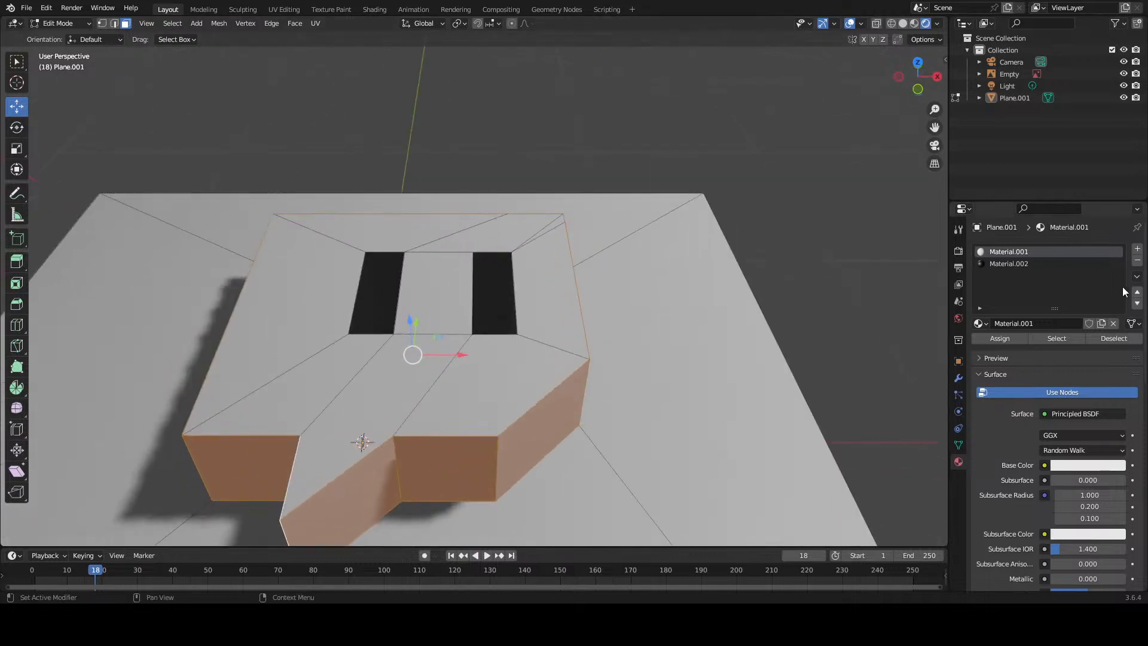
Step: Add a third material with a purple base color and assign it to the selected side faces of the logo
click(1137, 248)
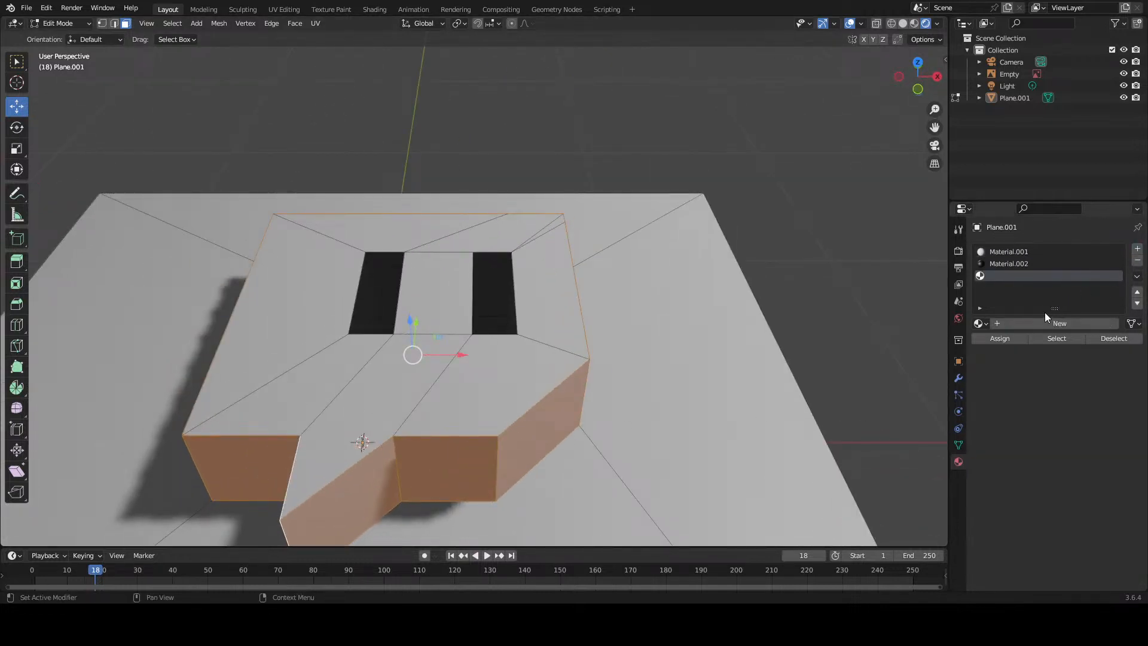
click(980, 323)
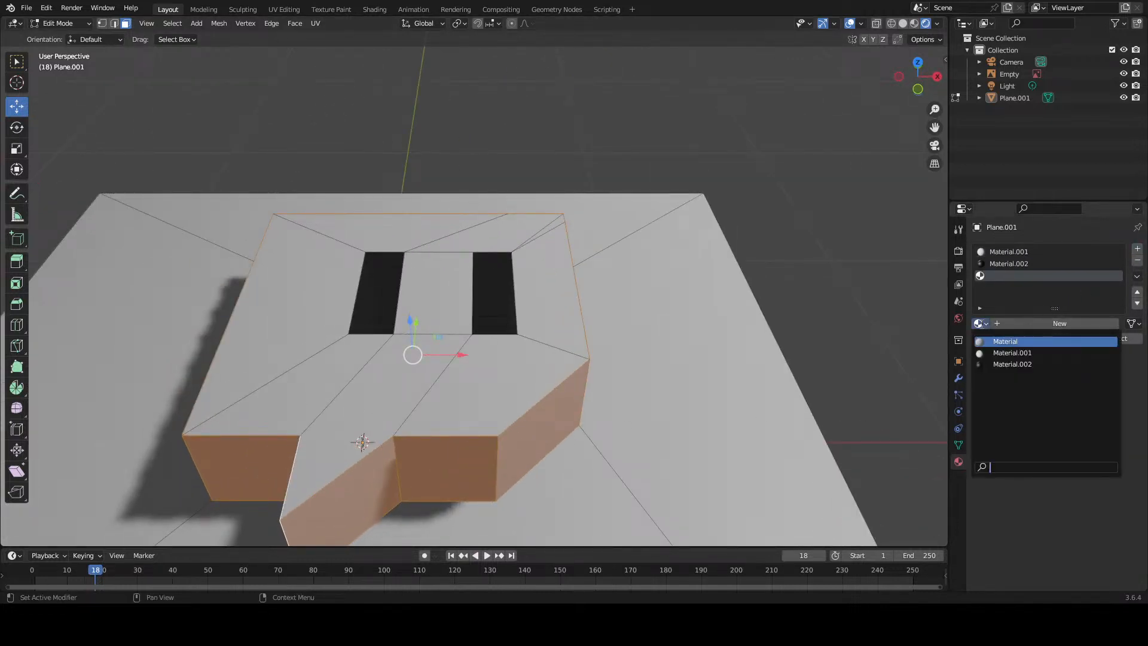
click(1021, 323)
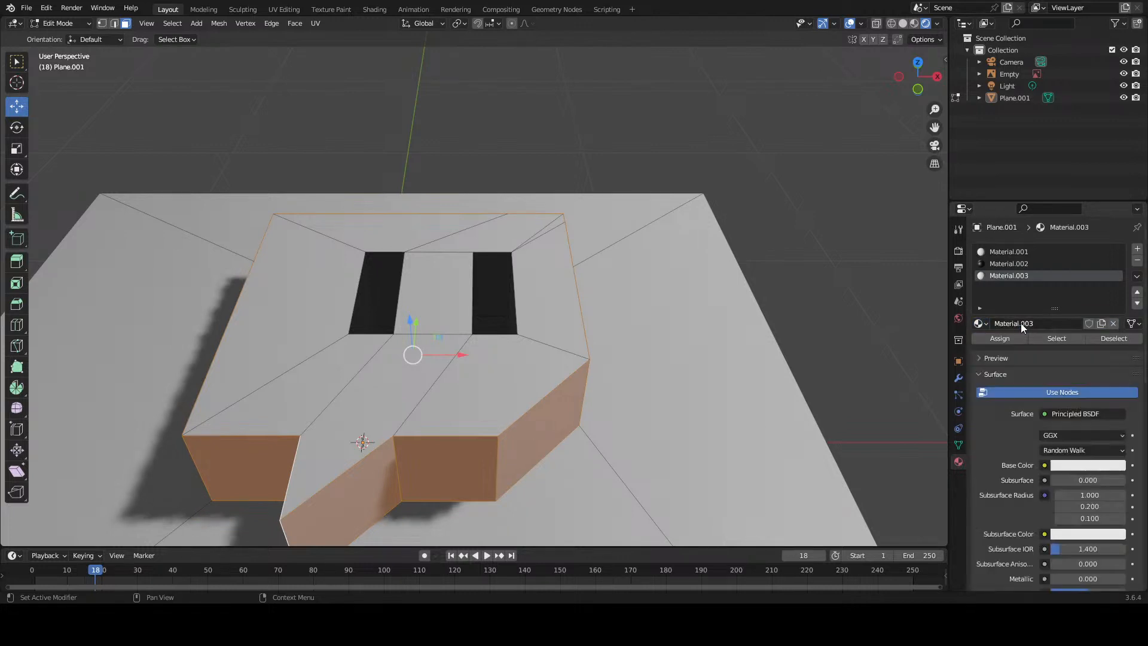
click(1078, 465)
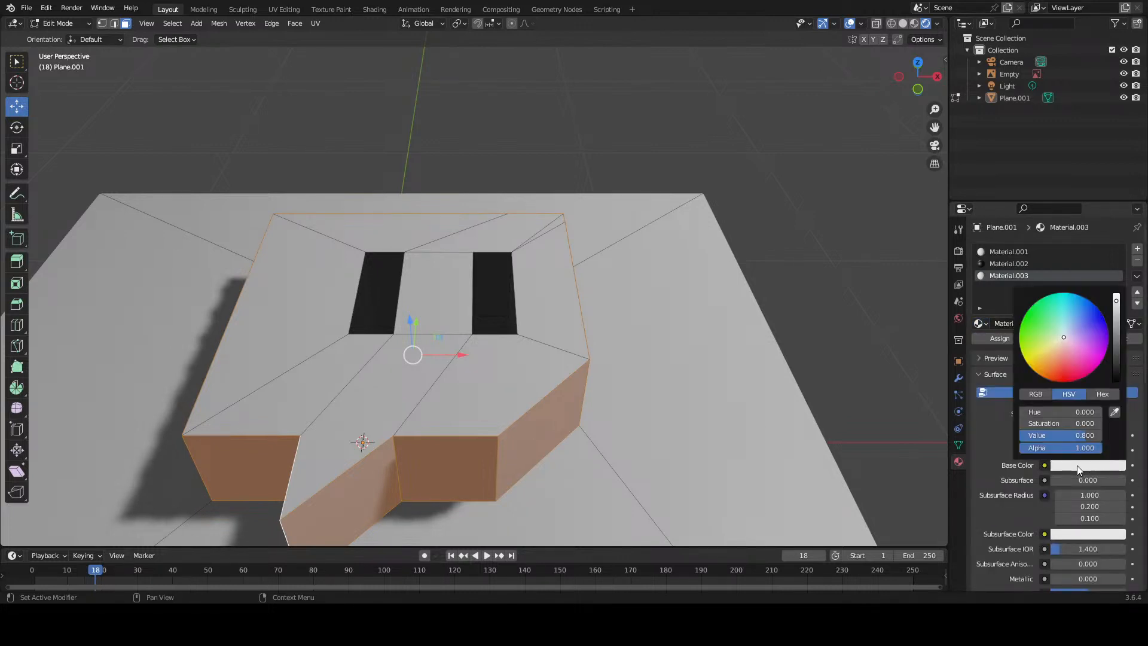
mouse_move(1067, 343)
mouse_down()
mouse_move(1094, 369)
mouse_move(1100, 343)
mouse_up()
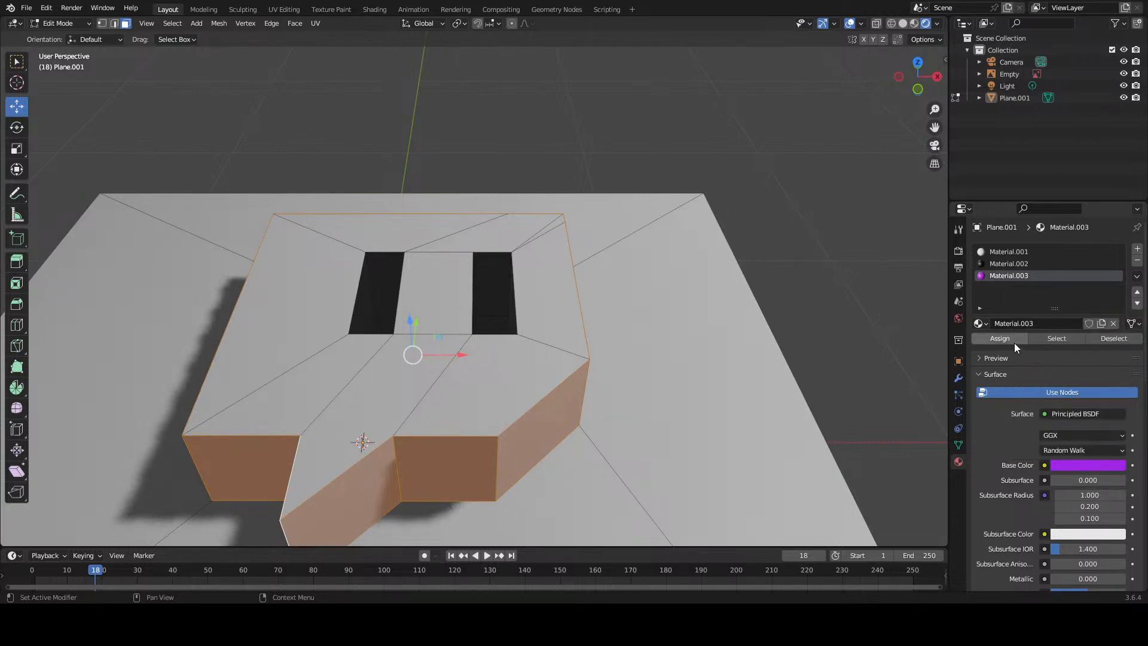
click(1014, 342)
click(795, 200)
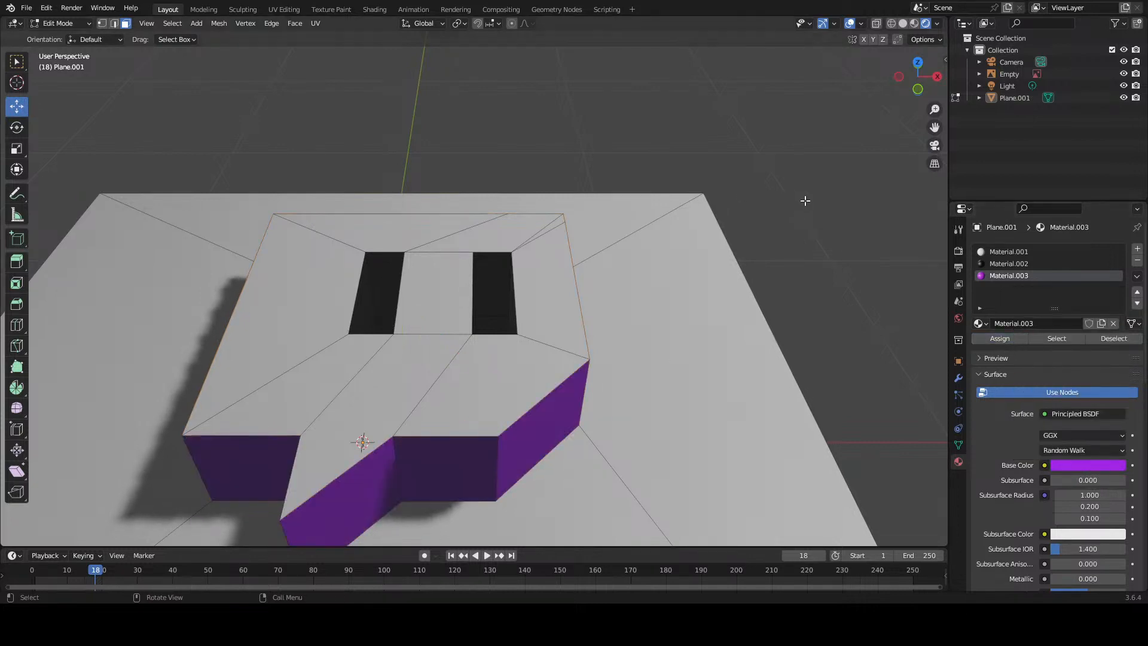
Step: Select all the light top faces of the logo, leaving out the two black bars
scroll(550, 290, down, 3)
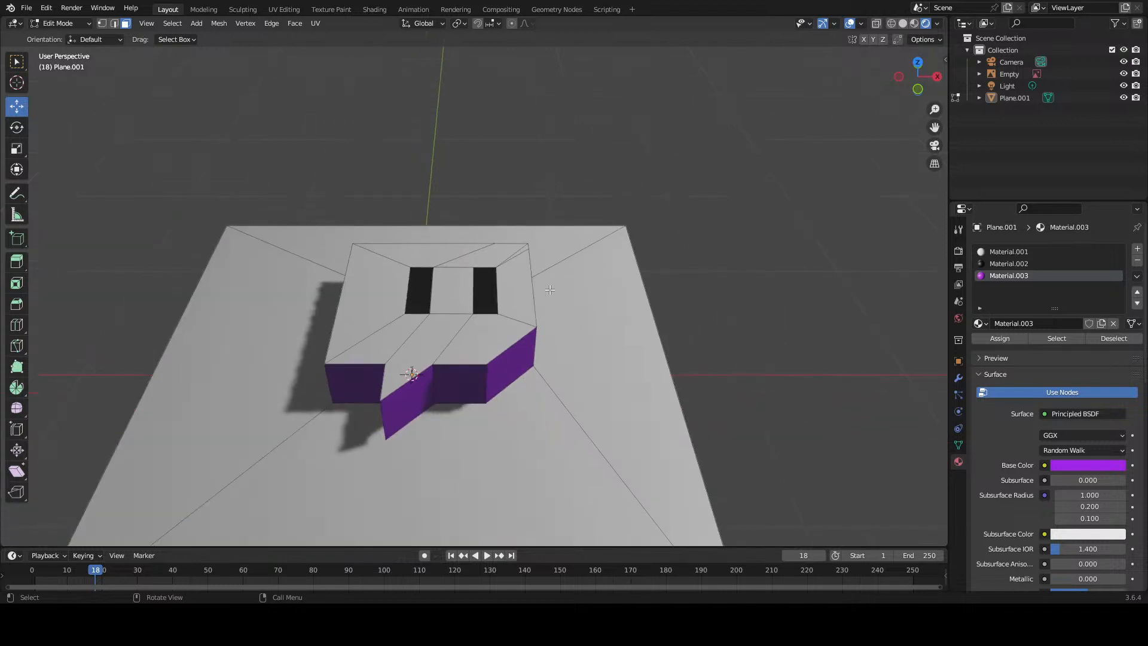
middle_drag(572, 285, 551, 332)
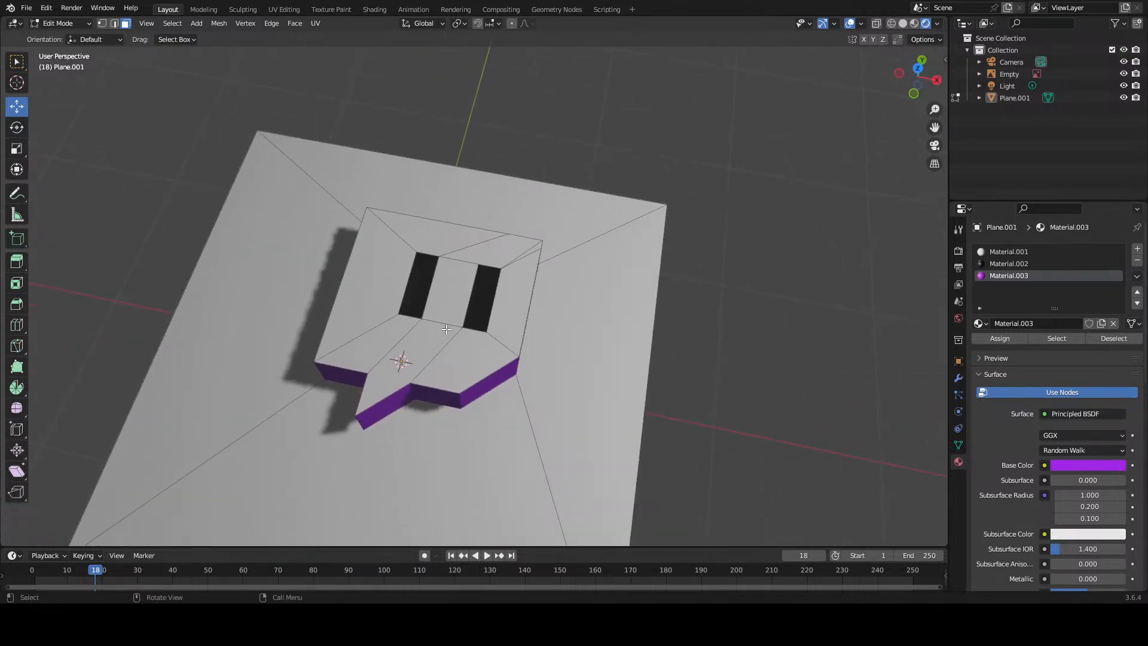
click(457, 344)
shift+click(423, 345)
shift+click(362, 321)
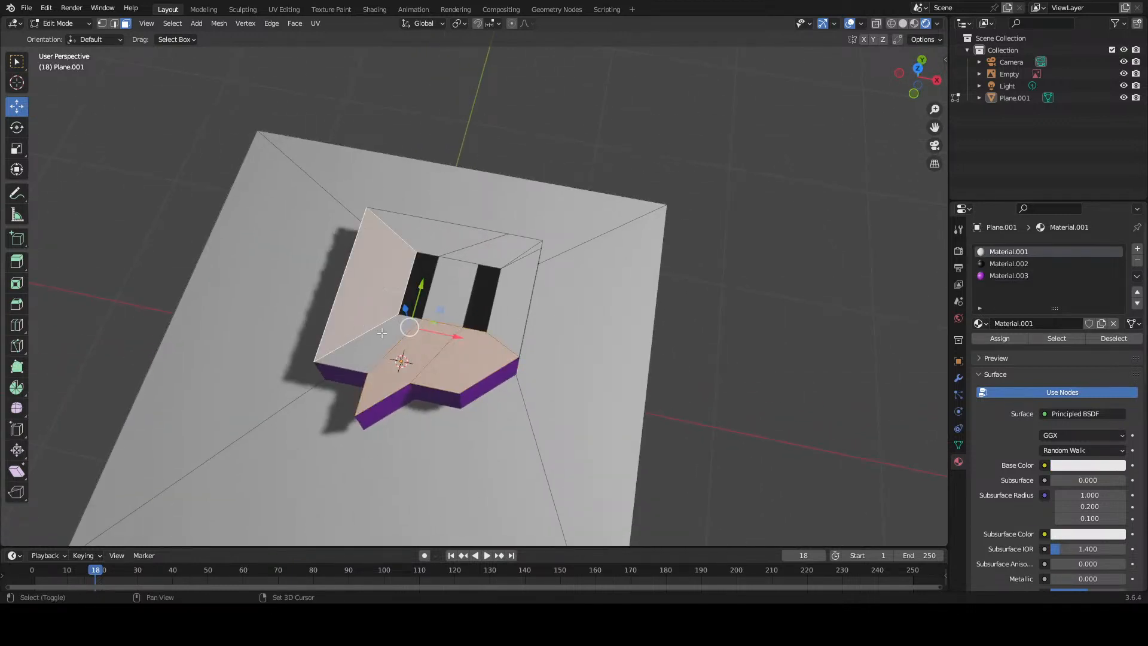
shift+click(374, 342)
shift+click(439, 238)
shift+click(496, 246)
shift+click(459, 284)
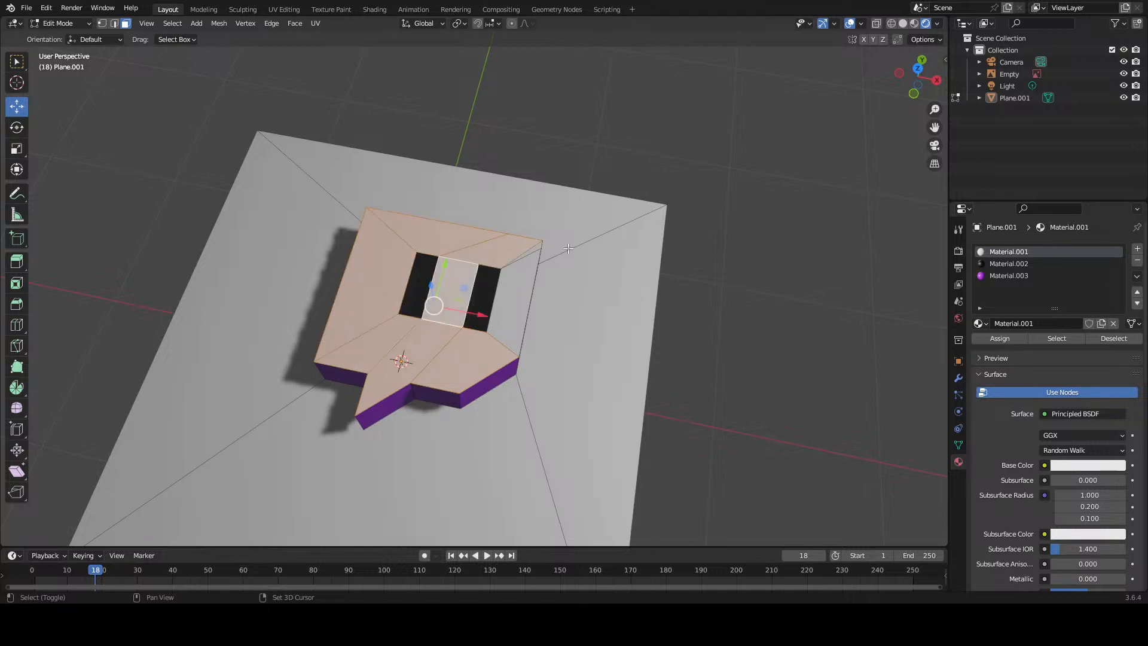
shift+click(534, 246)
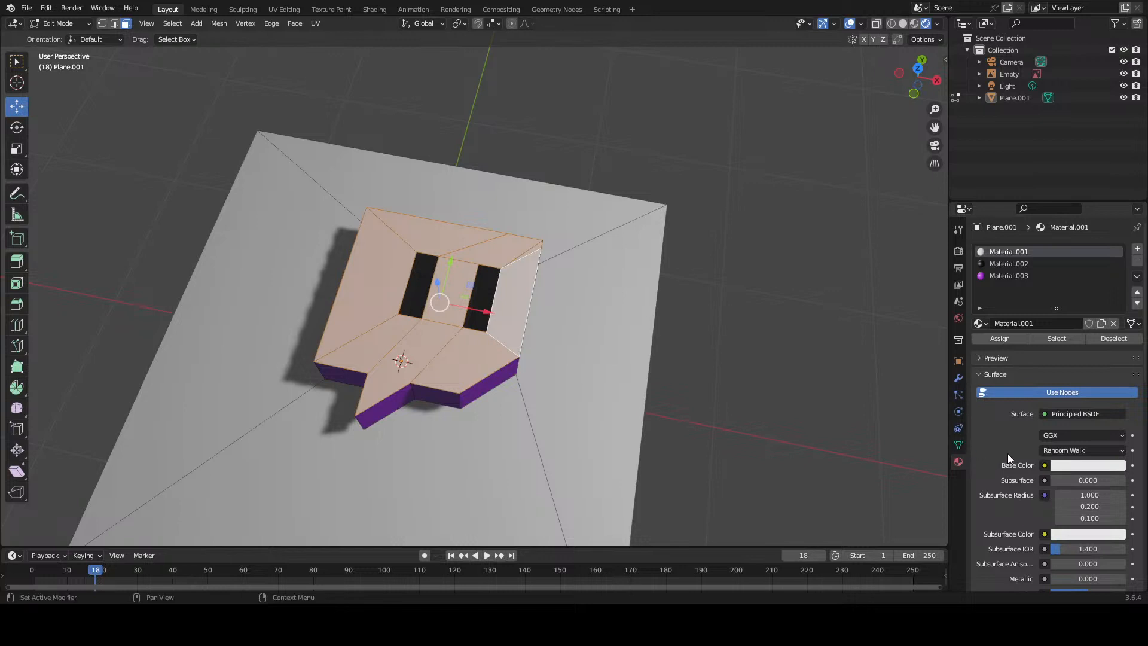
Step: Brighten the base color of Material.001 to pure white
click(1083, 468)
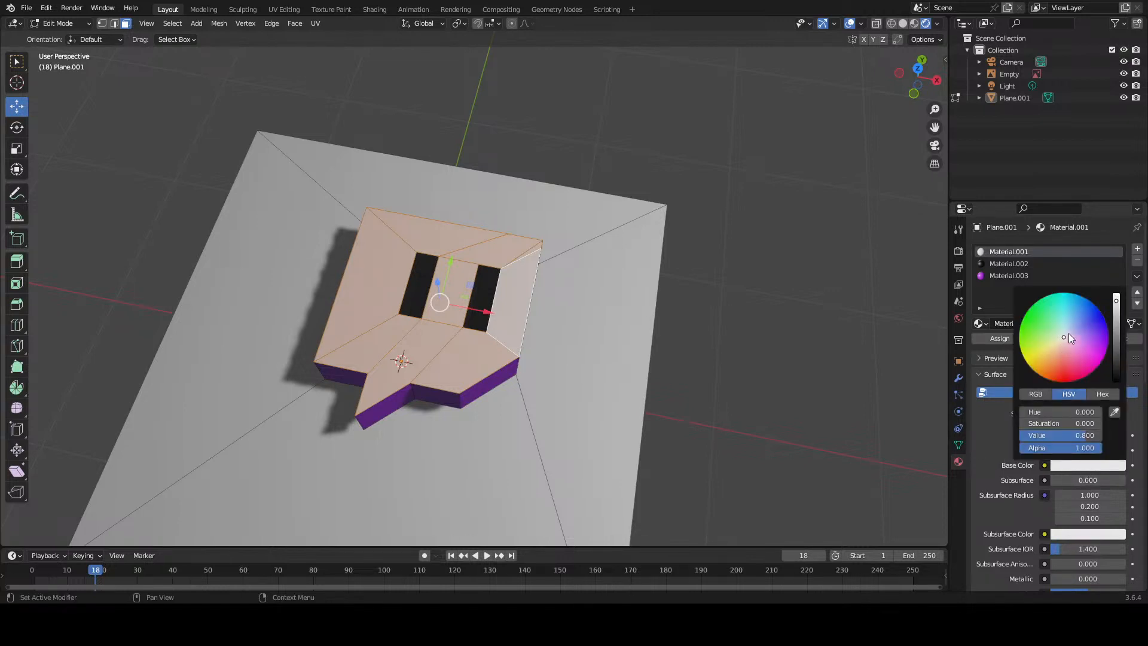
click(1115, 299)
drag(1116, 300, 1116, 294)
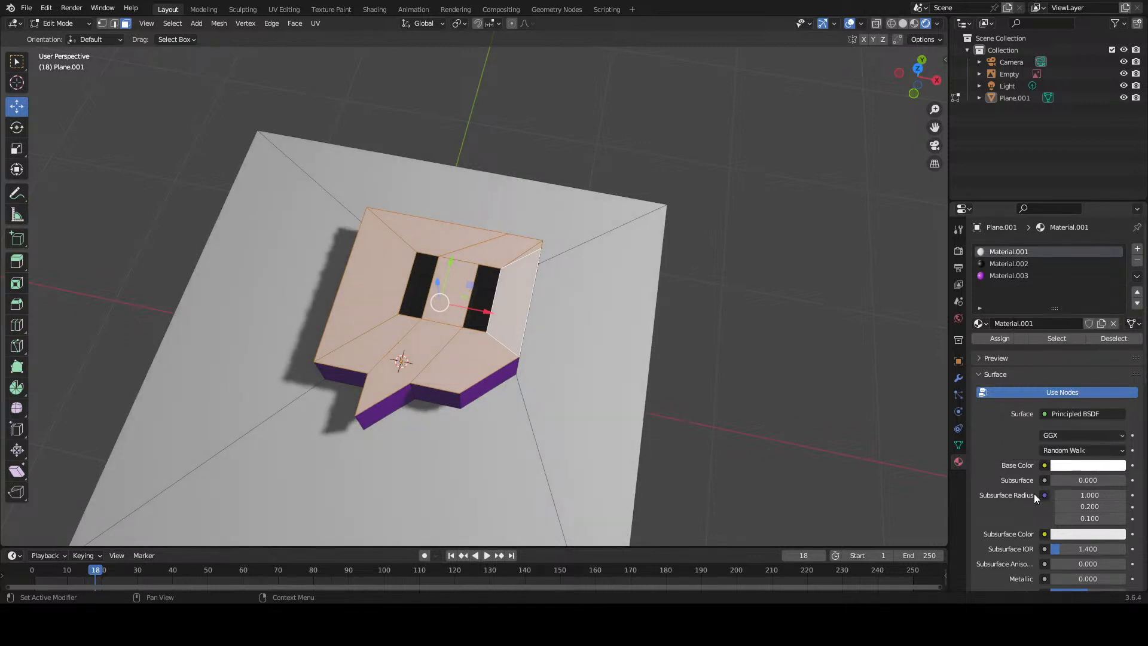
Step: Link the Subsurface input of Material.001 to Light Path's Is Reflection Ray and deselect all faces
click(1063, 482)
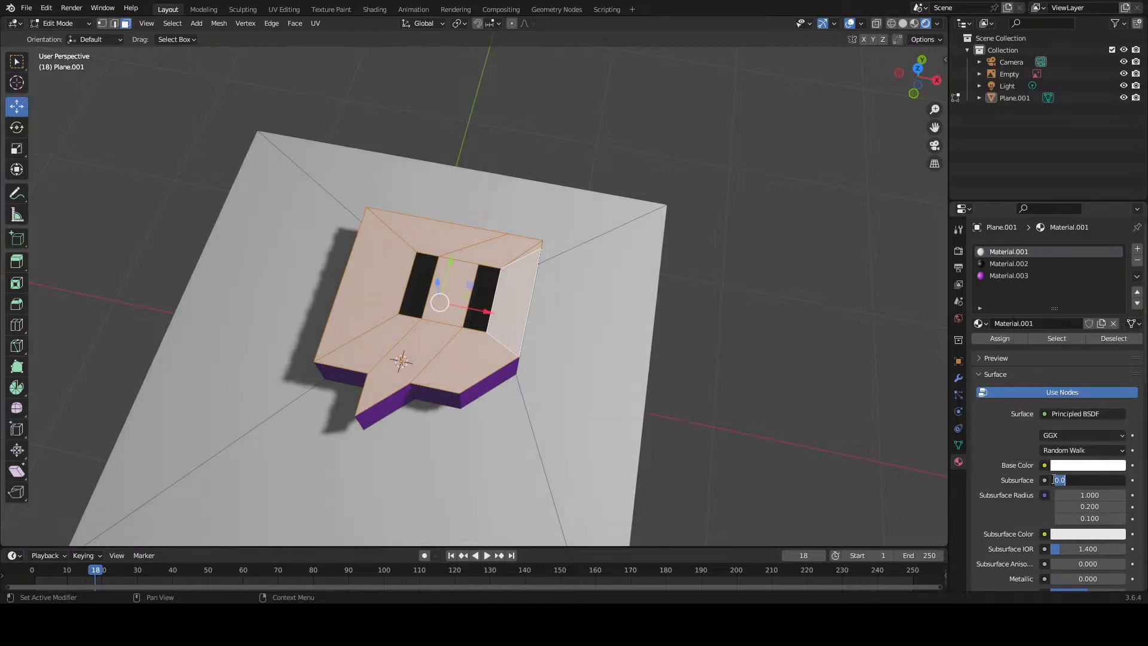
click(1046, 480)
click(1045, 480)
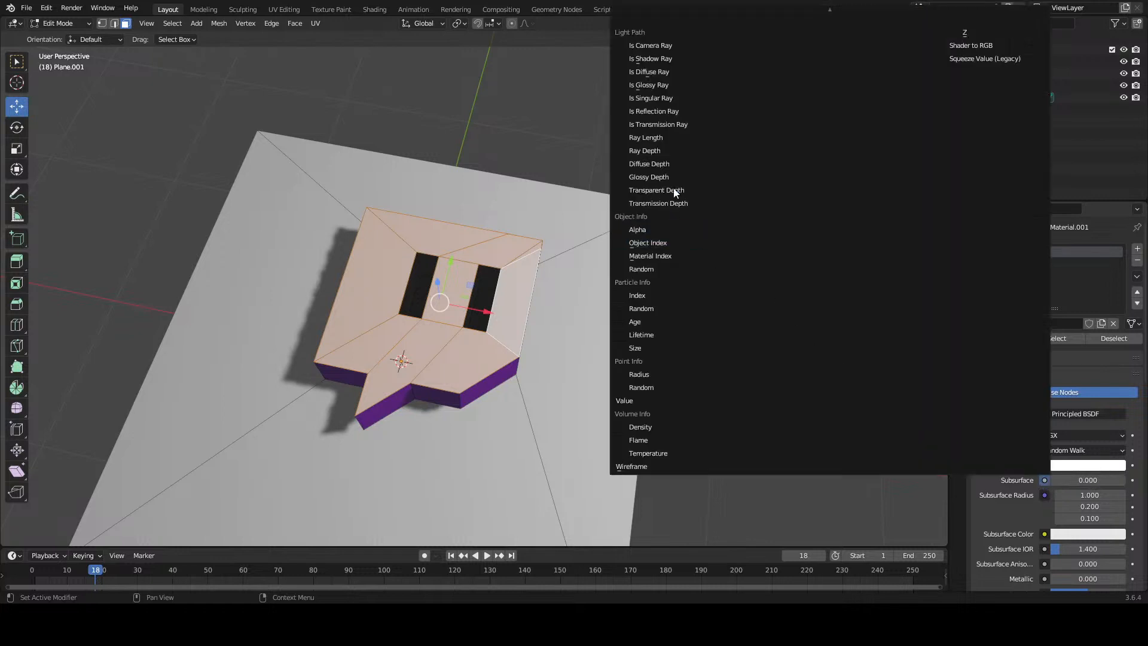
click(666, 113)
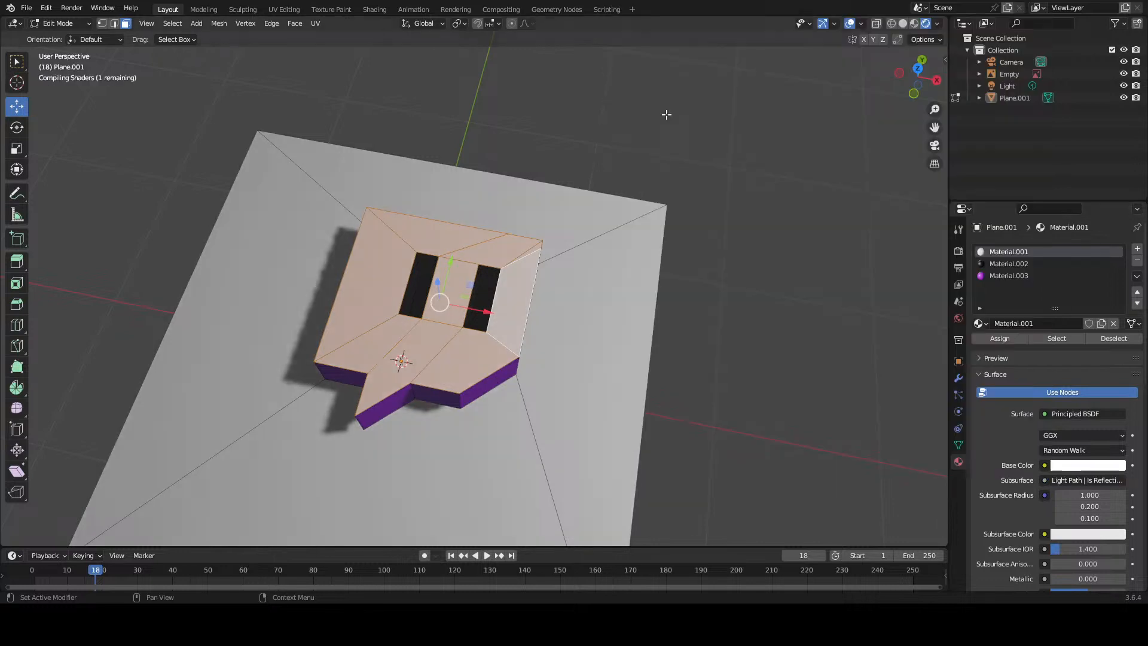
key(alt+a)
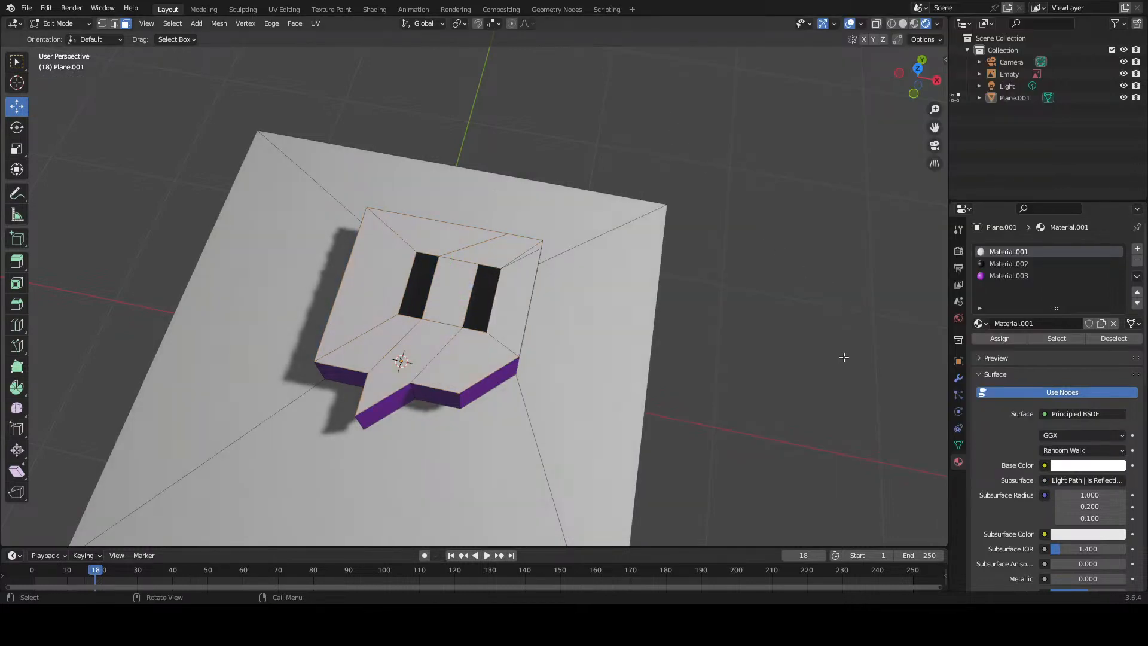
middle_drag(802, 380, 744, 406)
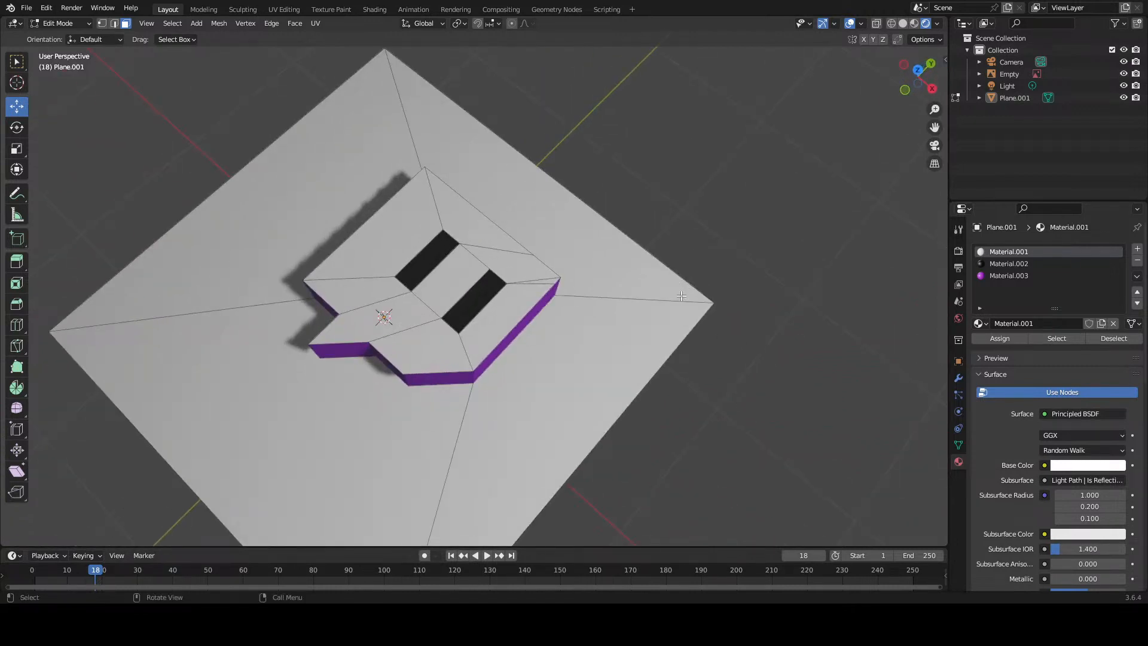
scroll(299, 315, down, 3)
mouse_move(298, 316)
middle_down()
mouse_move(390, 305)
mouse_move(308, 306)
middle_up()
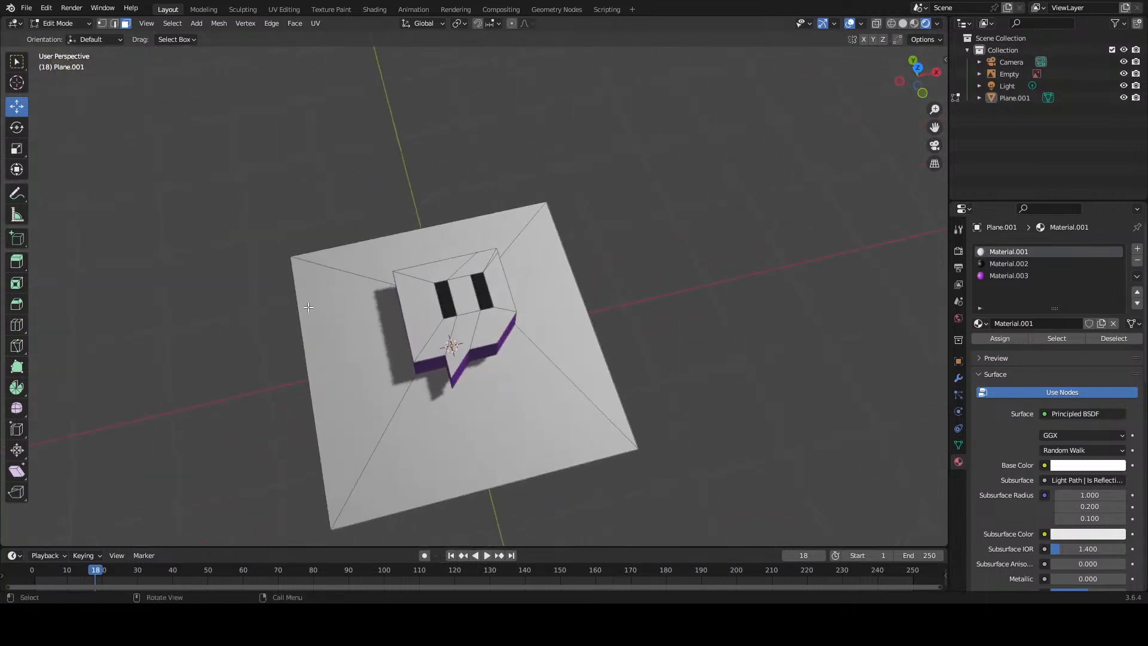
click(304, 309)
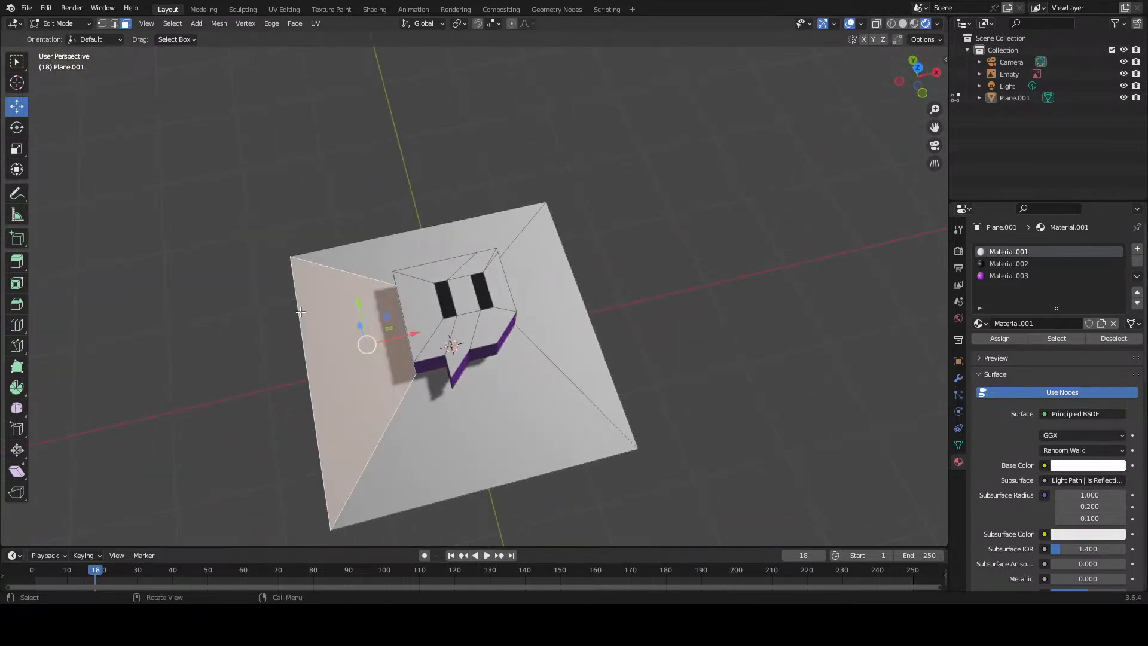
middle_drag(328, 266, 371, 270)
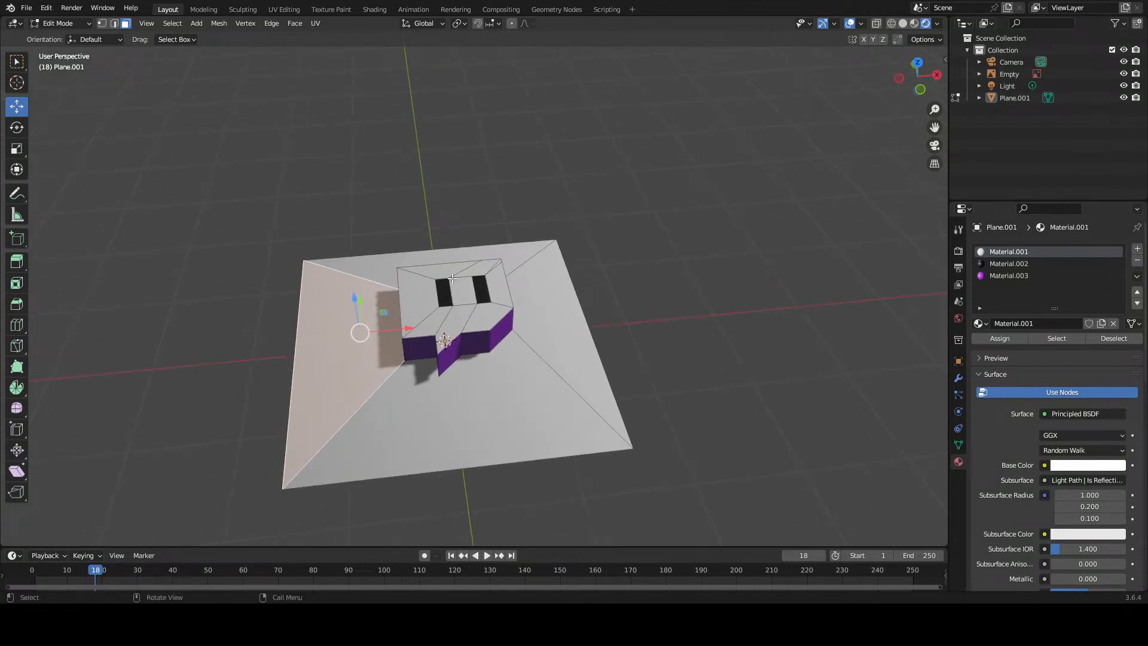
Step: Reselect the logo's light top faces, including the middle strip between the two black bars
scroll(452, 279, up, 5)
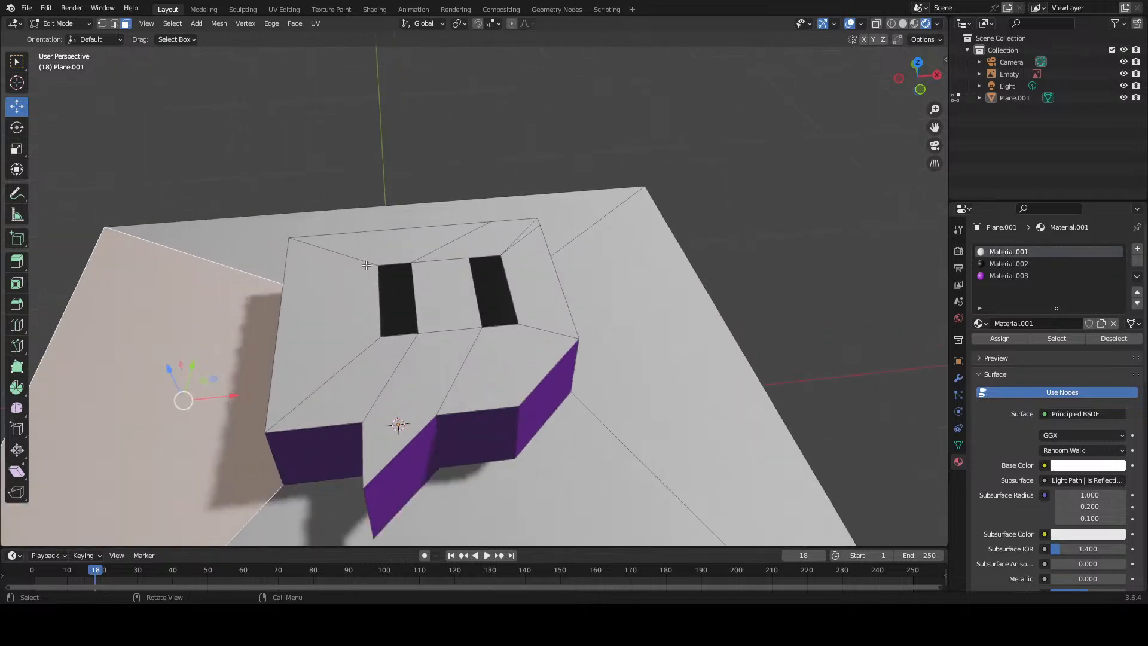
click(353, 246)
shift+click(343, 286)
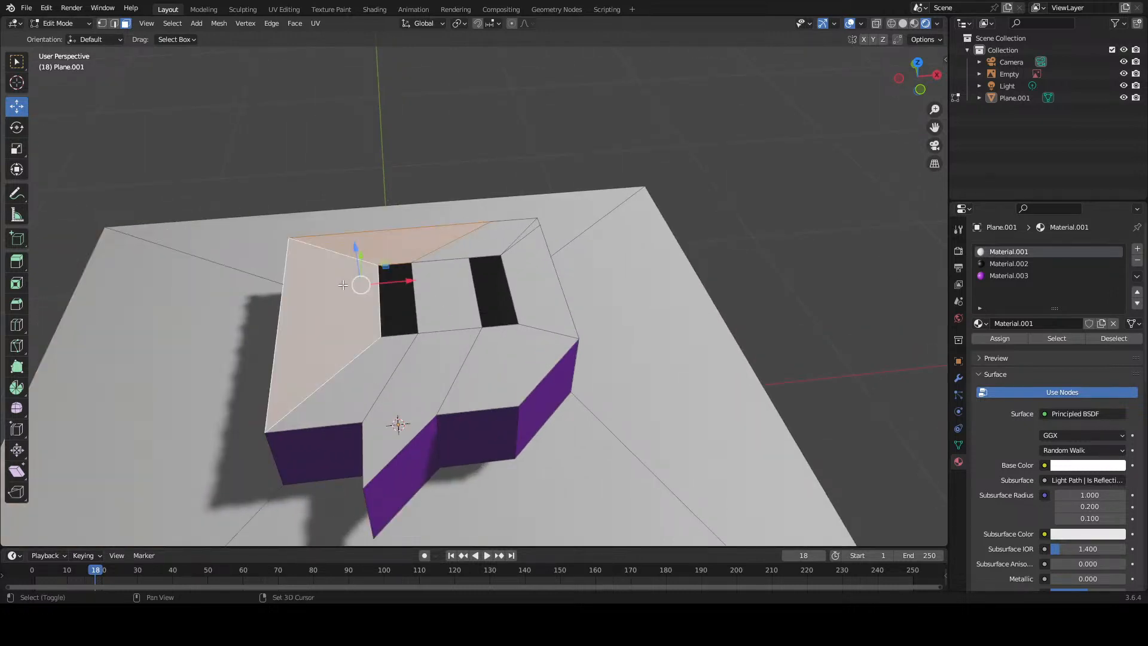
shift+click(467, 242)
shift+click(529, 232)
shift+click(541, 281)
shift+click(509, 338)
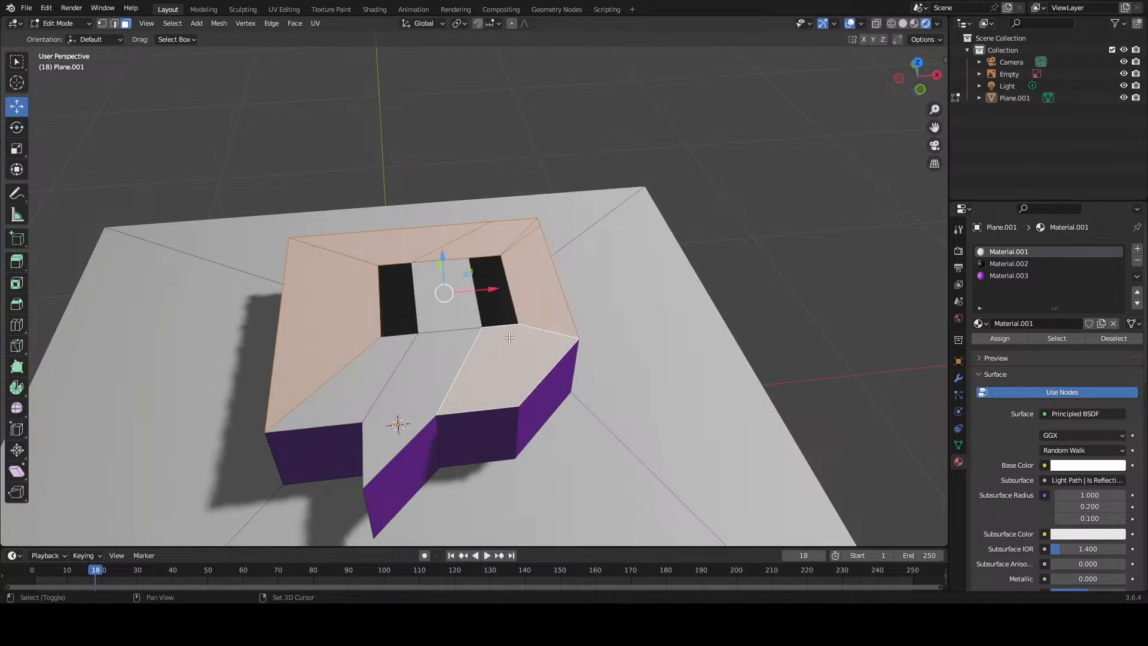
shift+click(468, 303)
shift+click(444, 373)
shift+click(358, 383)
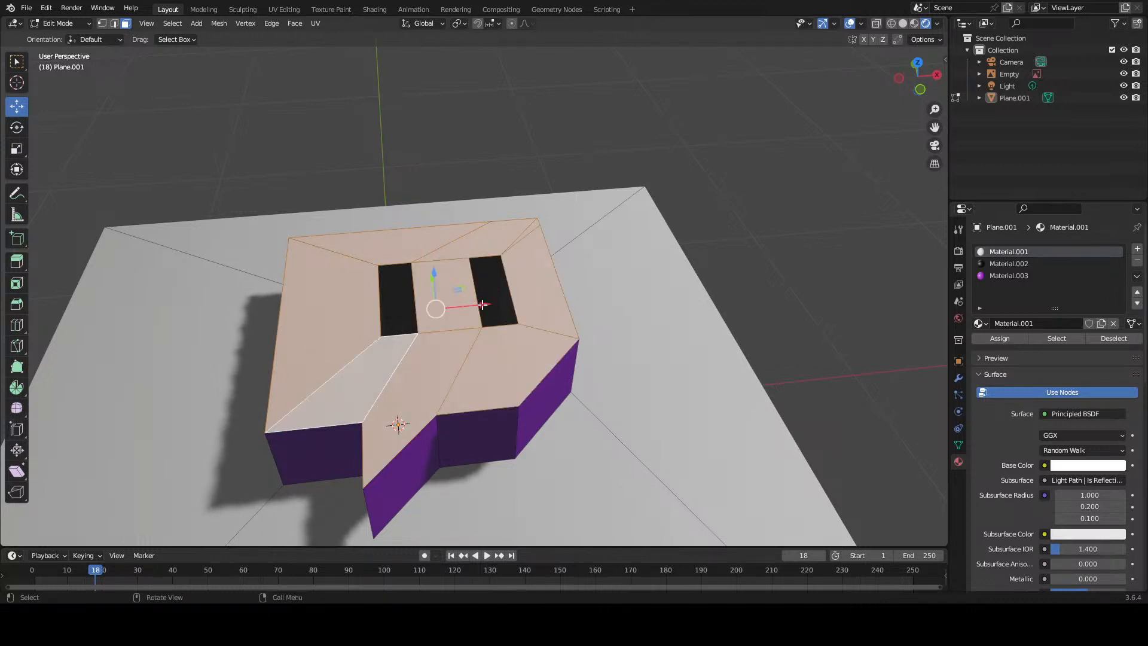
Step: Slant the logo by moving its selected top faces about 0.1465 m along X and 0.14183 m along Y
drag(483, 305, 519, 297)
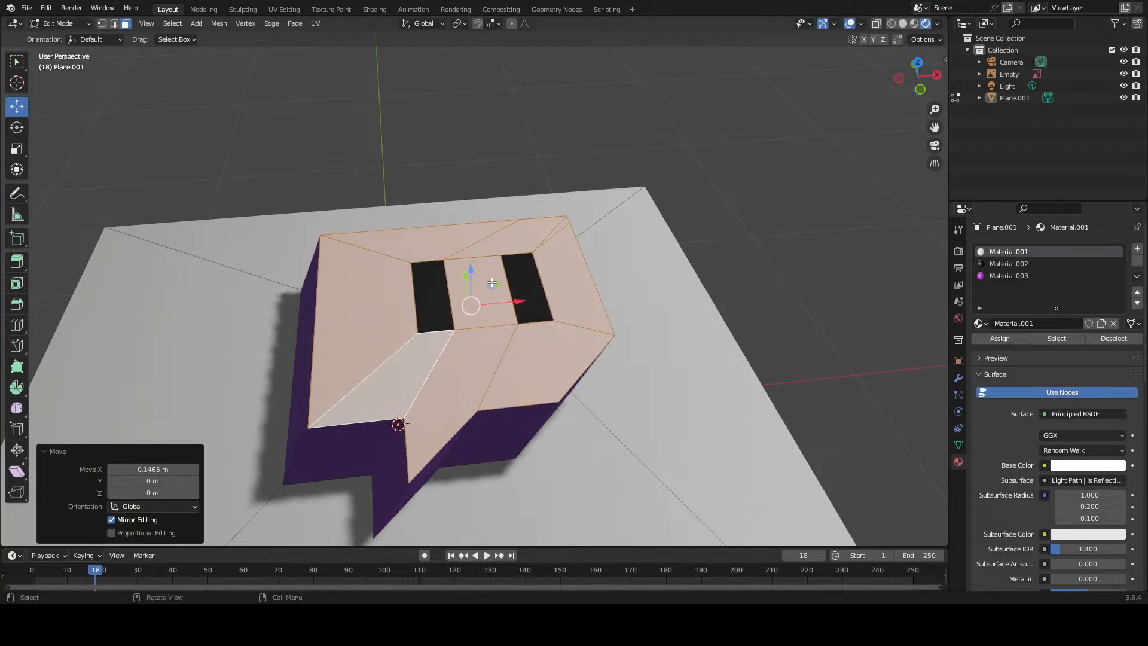
middle_drag(461, 279, 474, 288)
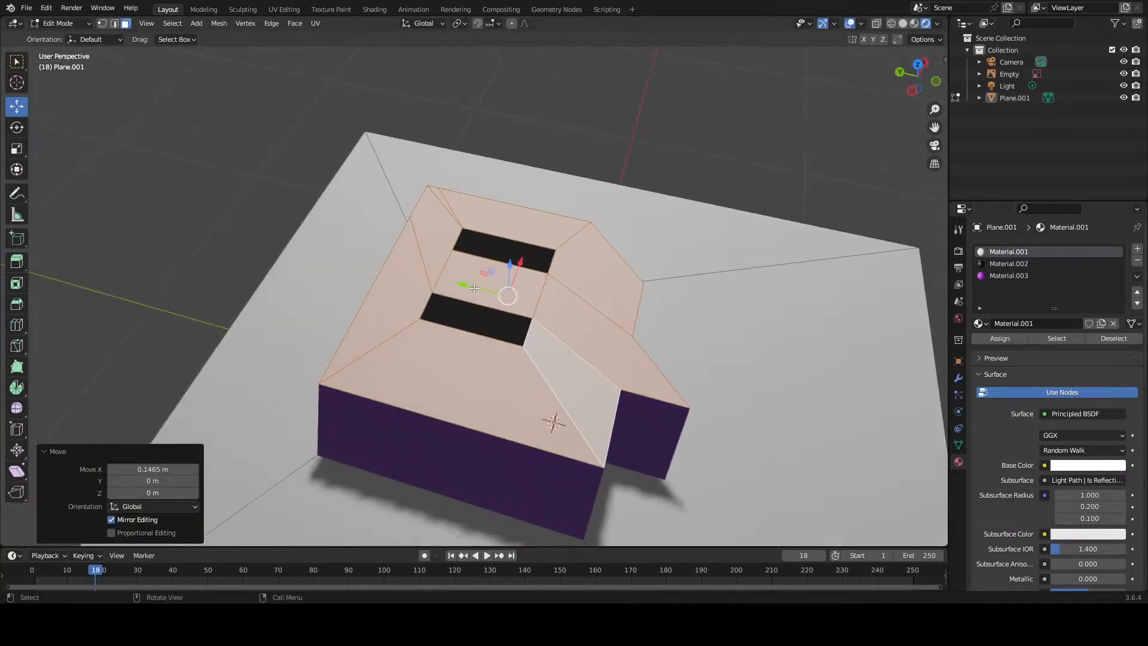
drag(473, 288, 438, 281)
middle_drag(438, 281, 461, 336)
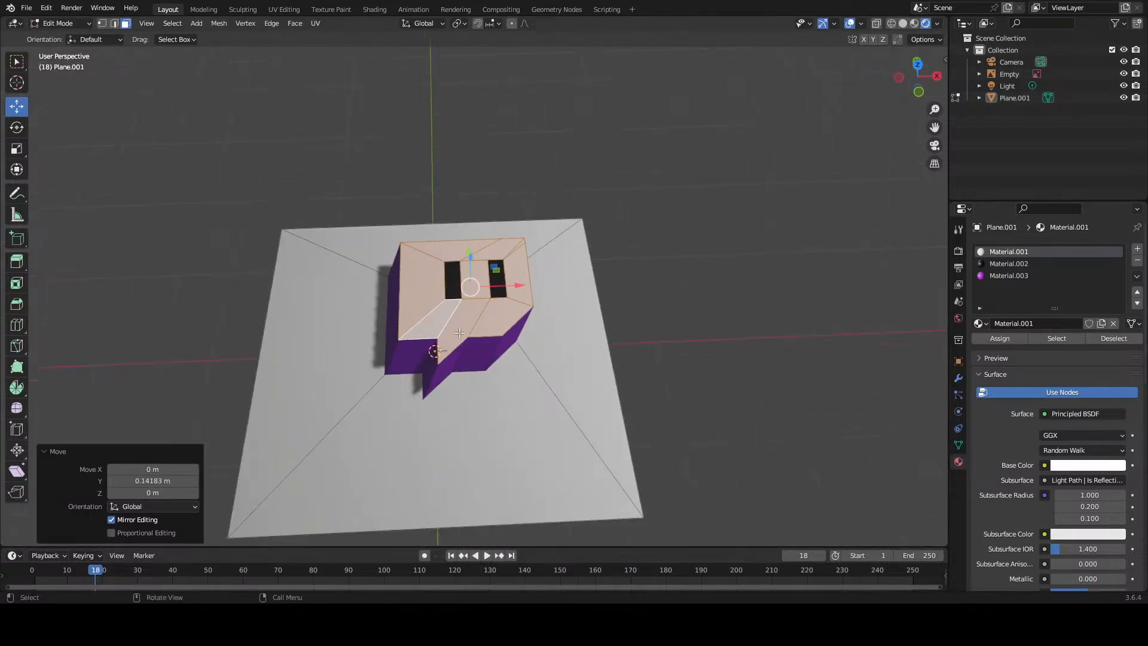
Step: Look at the slanted logo through the scene camera
click(71, 8)
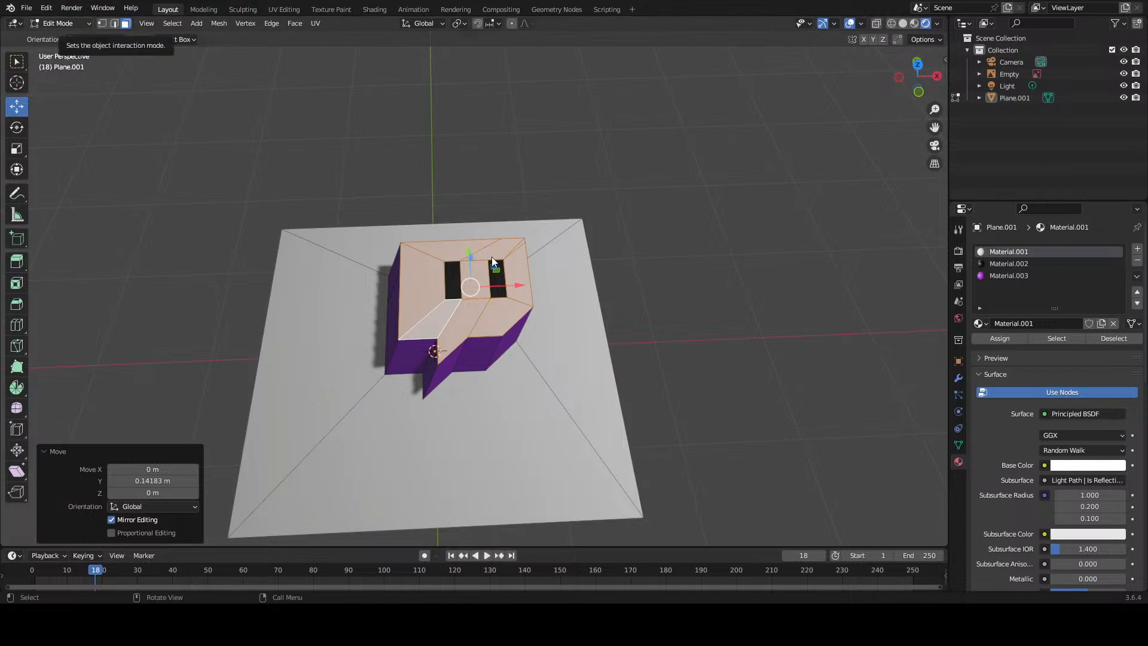
middle_drag(512, 264, 515, 279)
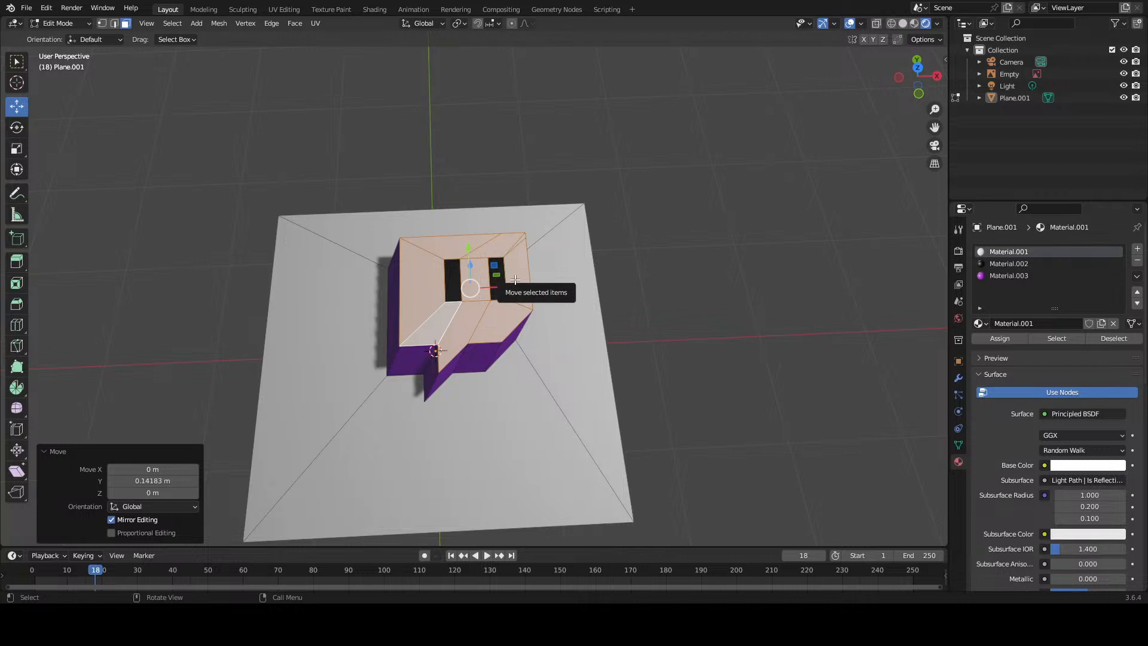
key(KP_0)
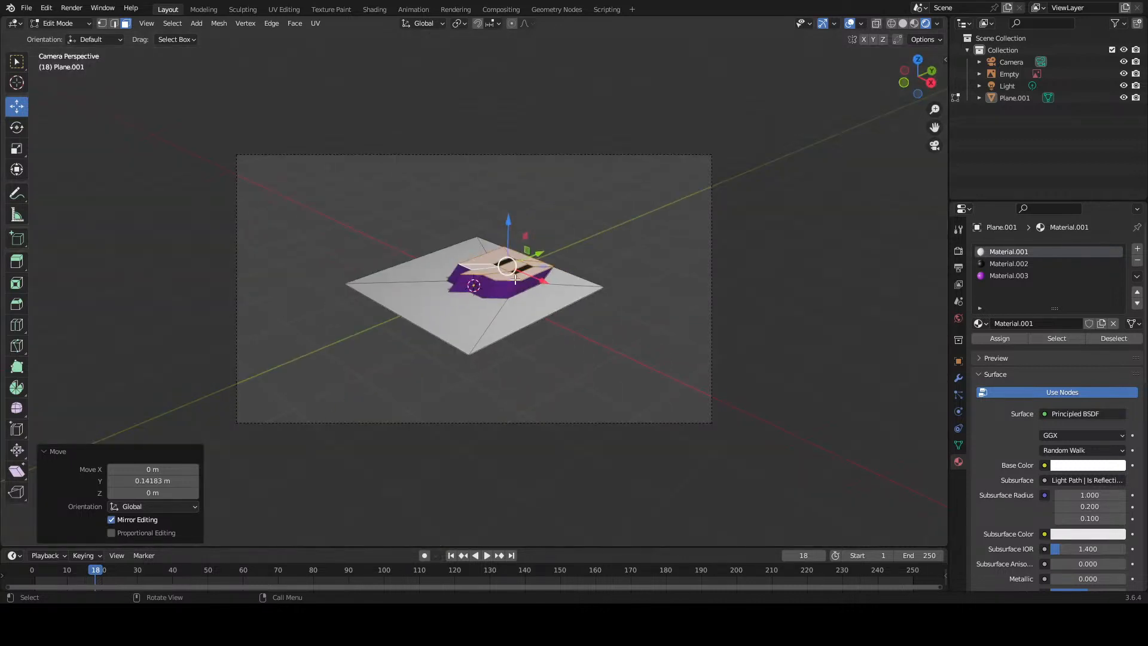
Step: Examine the slant of the logo in the front, right and camera views
key(KP_1)
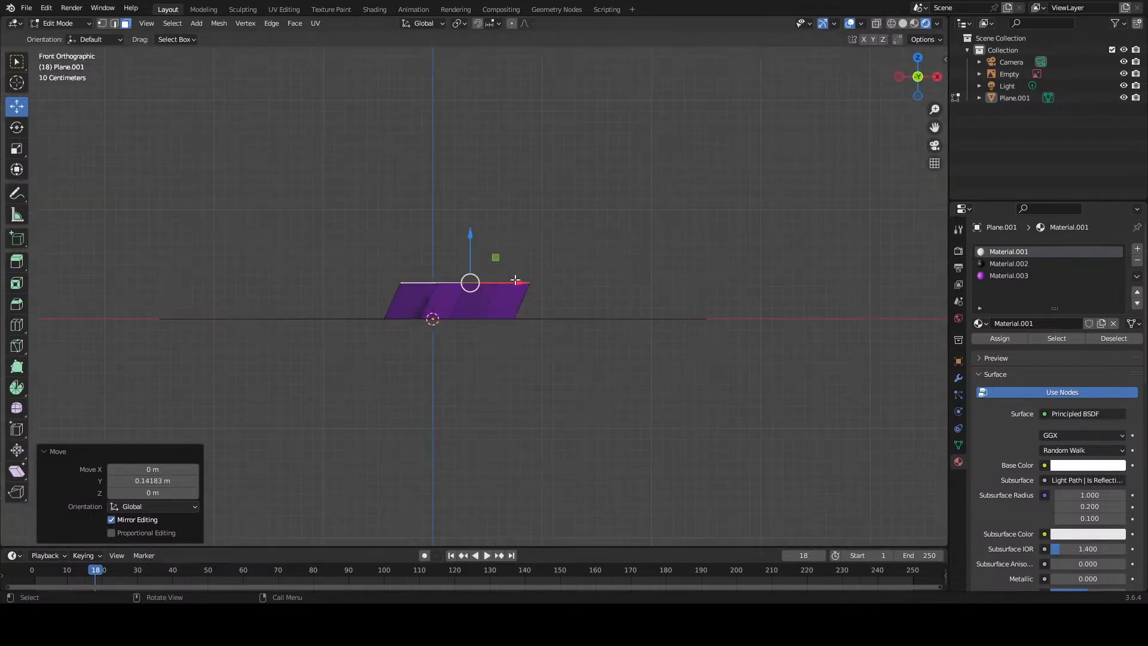
key(KP_2)
key(KP_3)
key(KP_2)
key(KP_3)
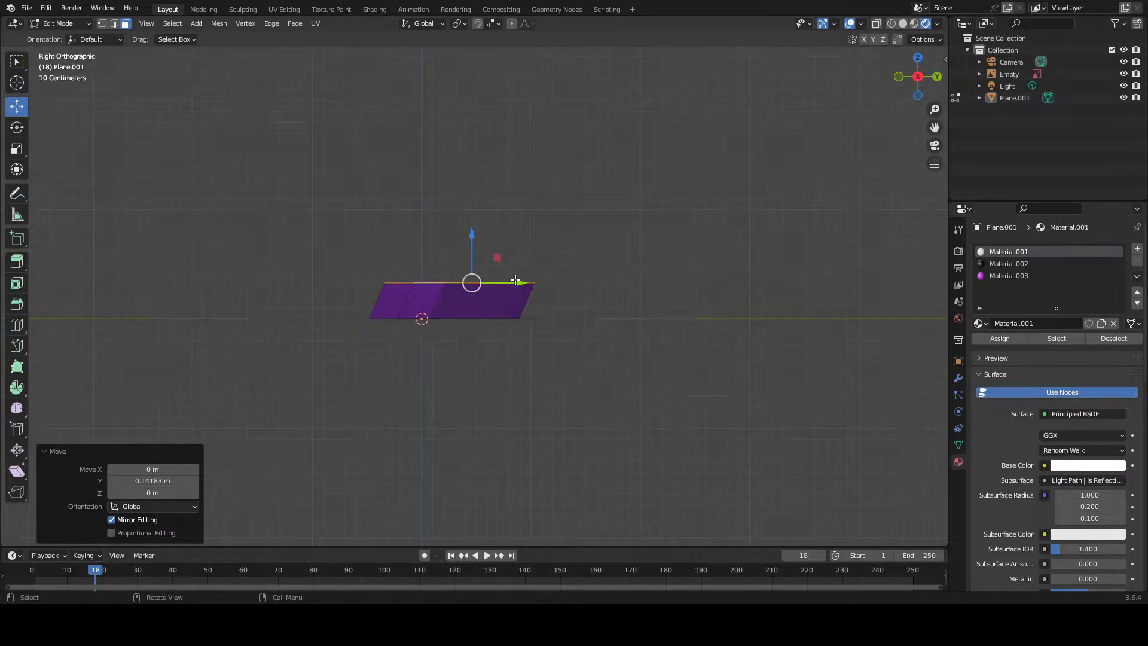
key(KP_4)
key(KP_5)
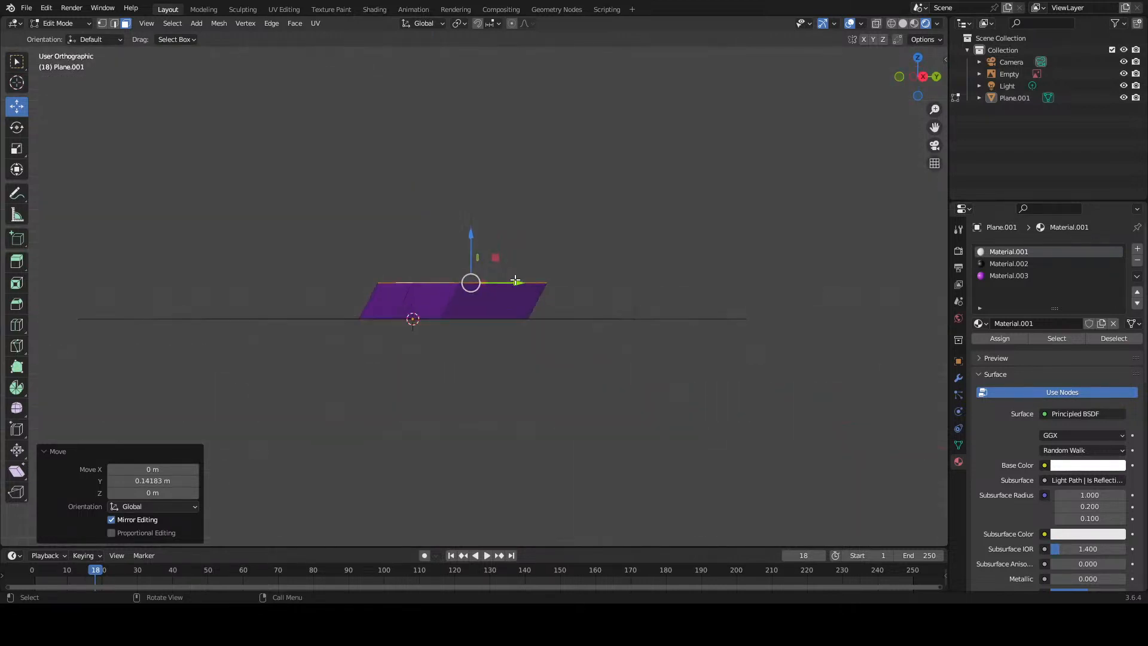
key(KP_0)
Step: In the top view, move the logo's selected top faces 0.098445 m along Y and -0.010938 m along X, and deselect them
key(KP_7)
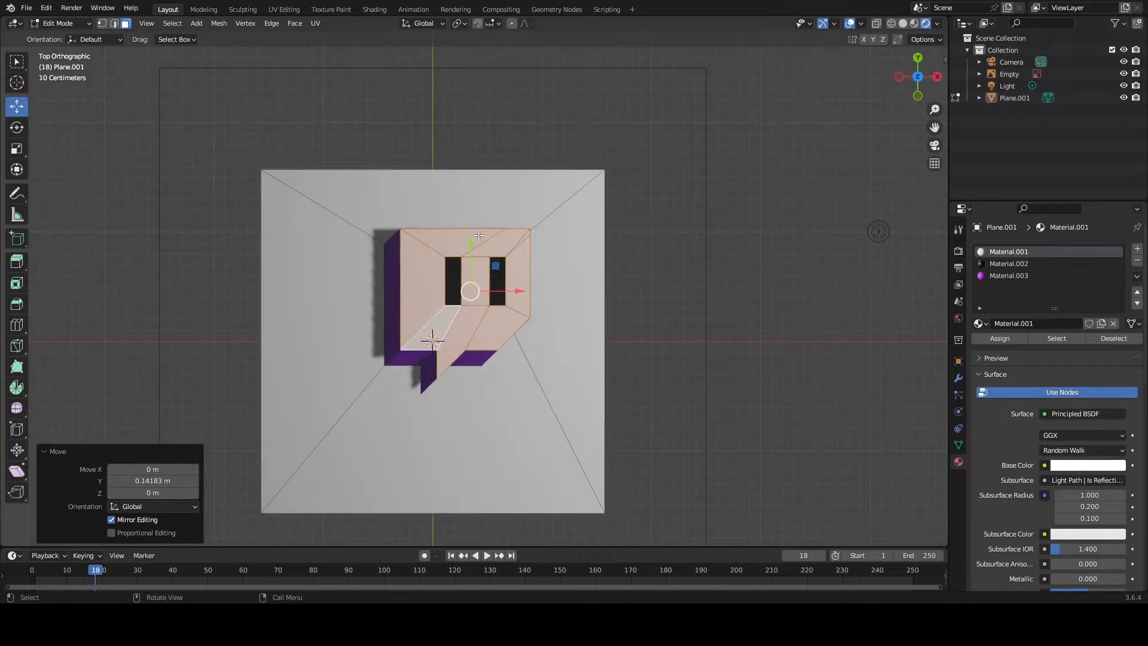
drag(470, 242, 470, 236)
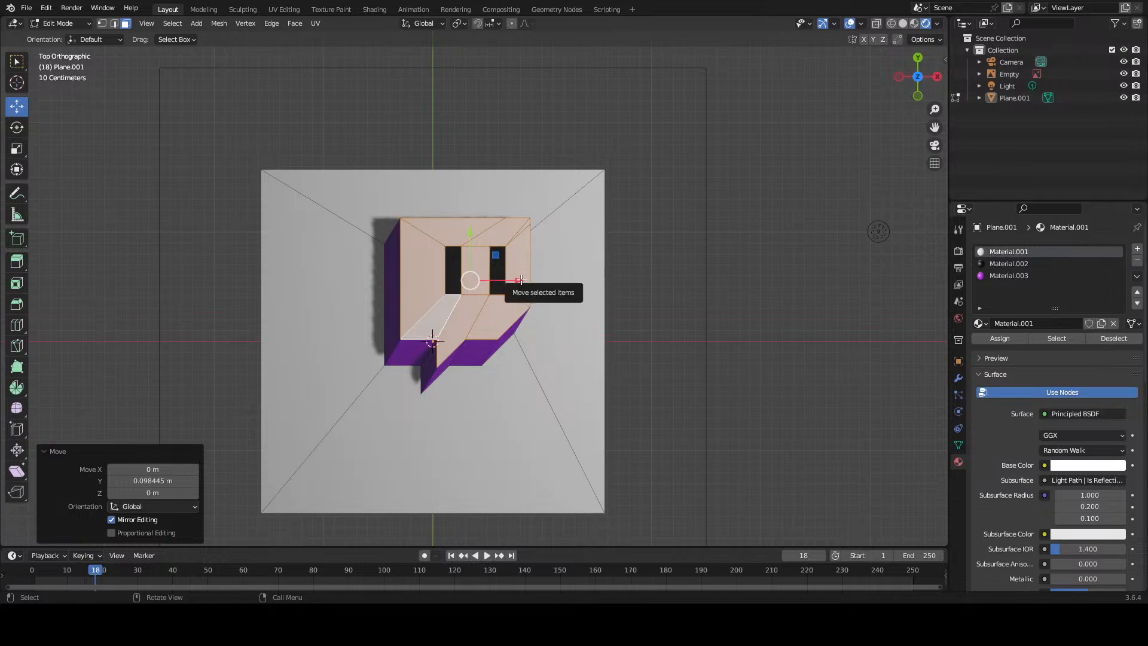
drag(521, 280, 518, 279)
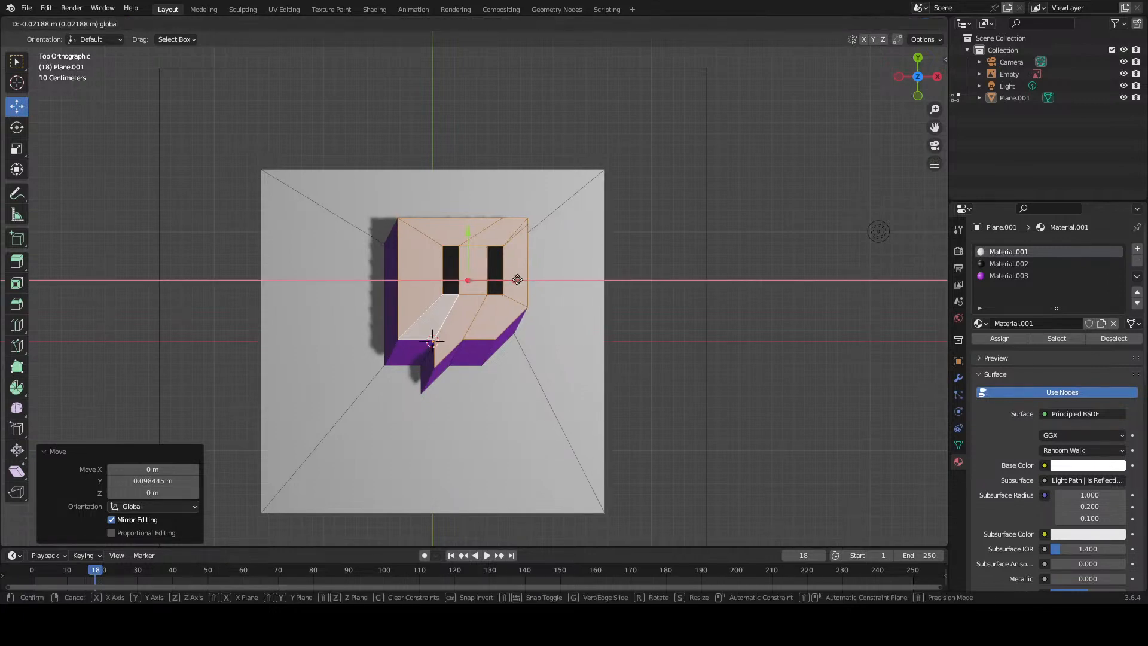
drag(517, 279, 520, 280)
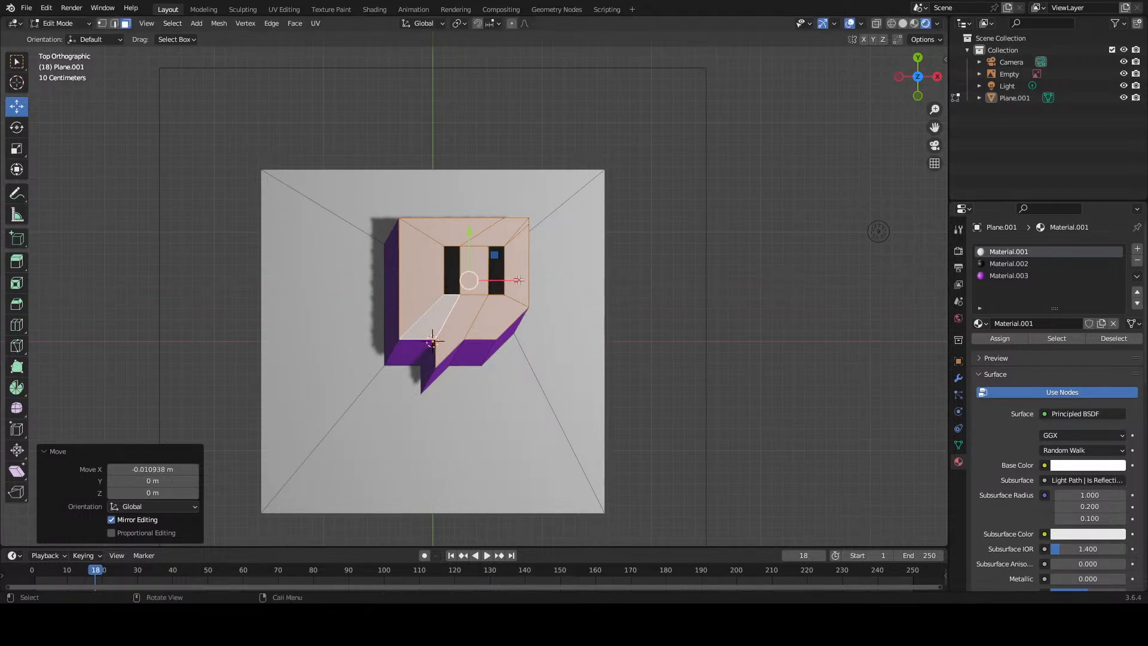
click(652, 284)
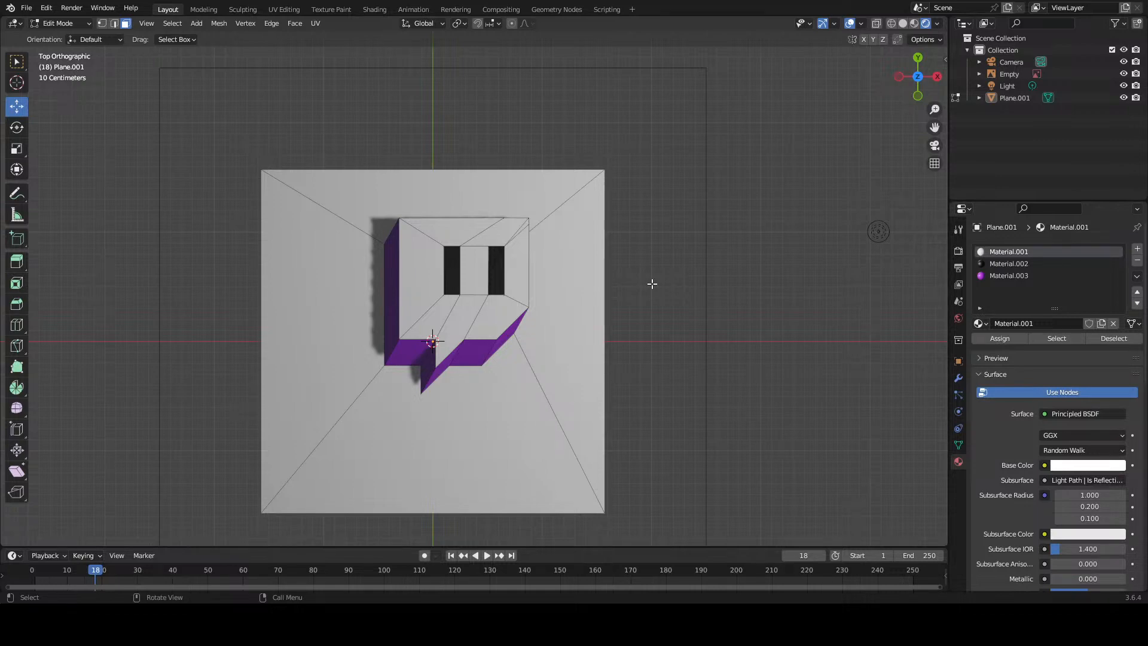
Step: Return to Object Mode and select the scene's light
click(499, 311)
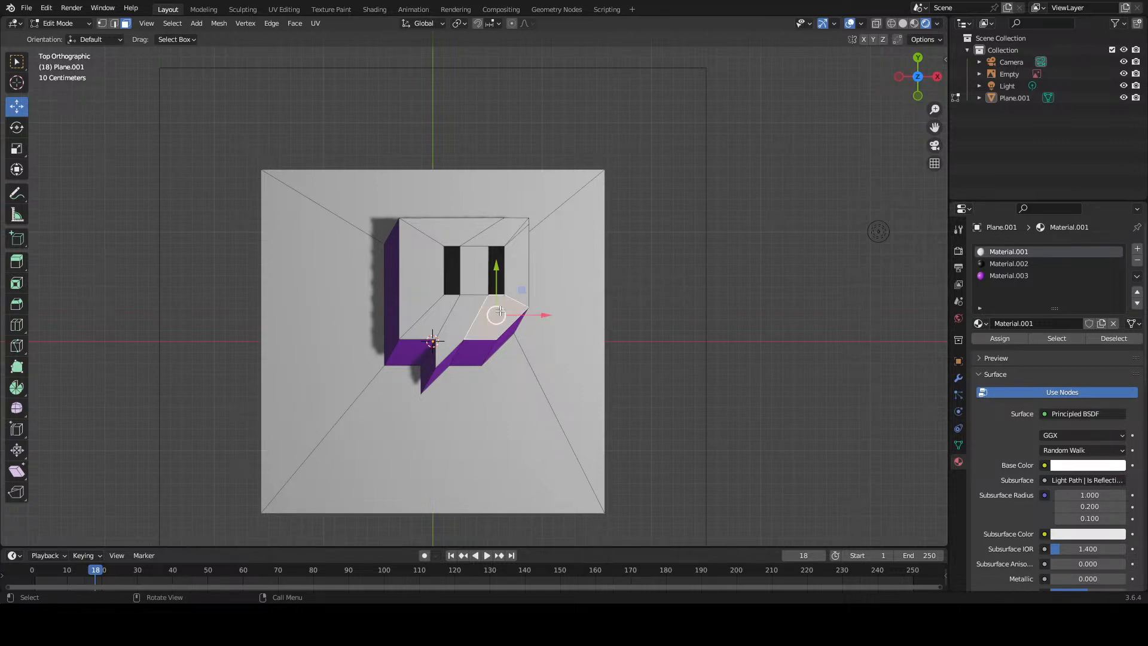
click(880, 231)
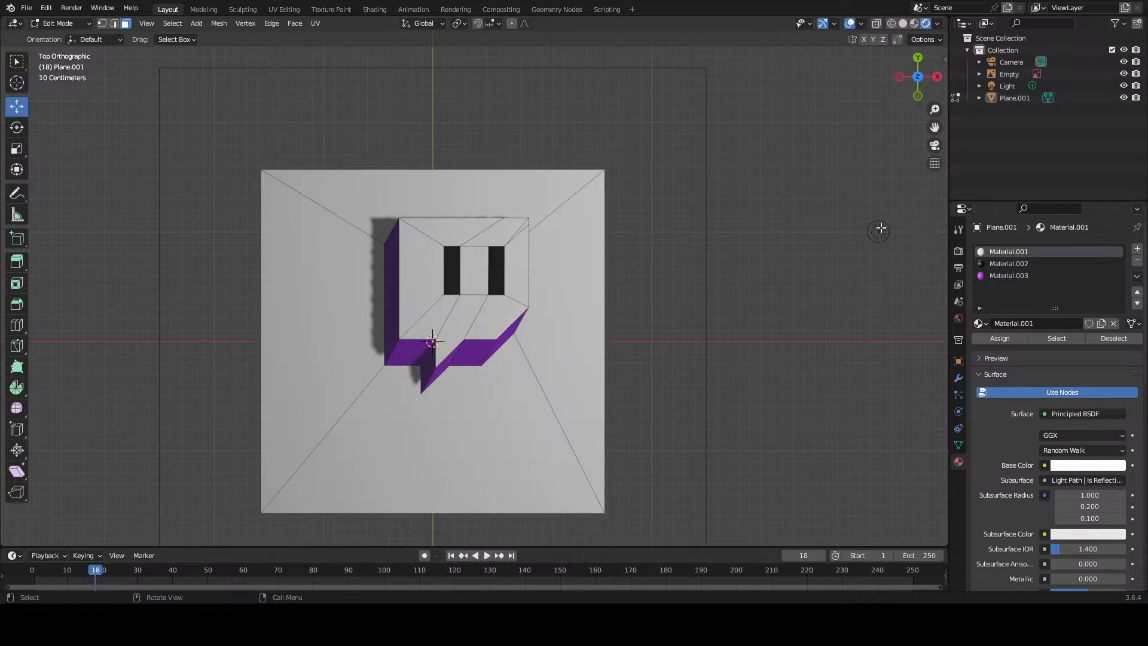
key(Tab)
click(878, 232)
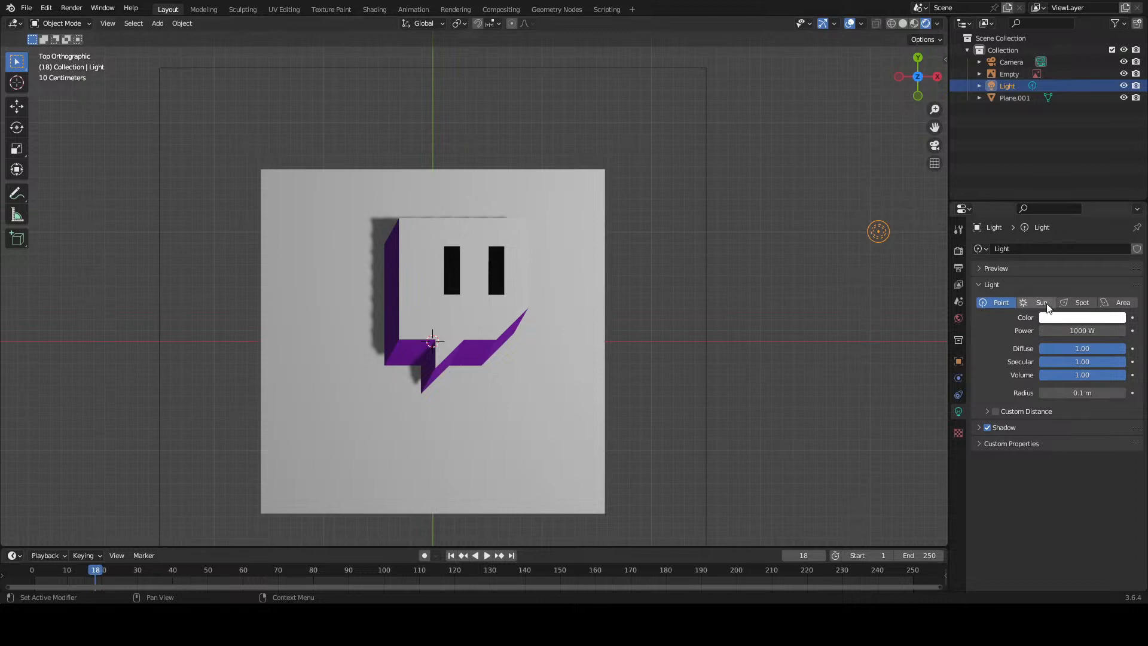
Step: Try the light as a Sun with a strength of 984.970 and switch it back to Point
click(1044, 303)
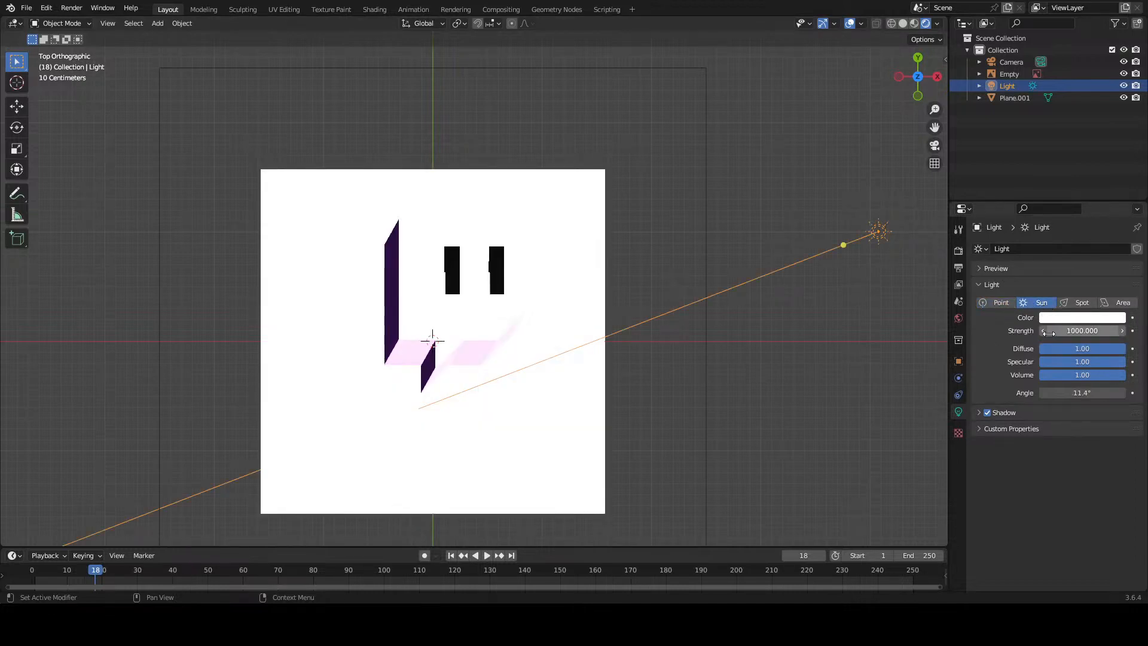
drag(1082, 330, 1038, 333)
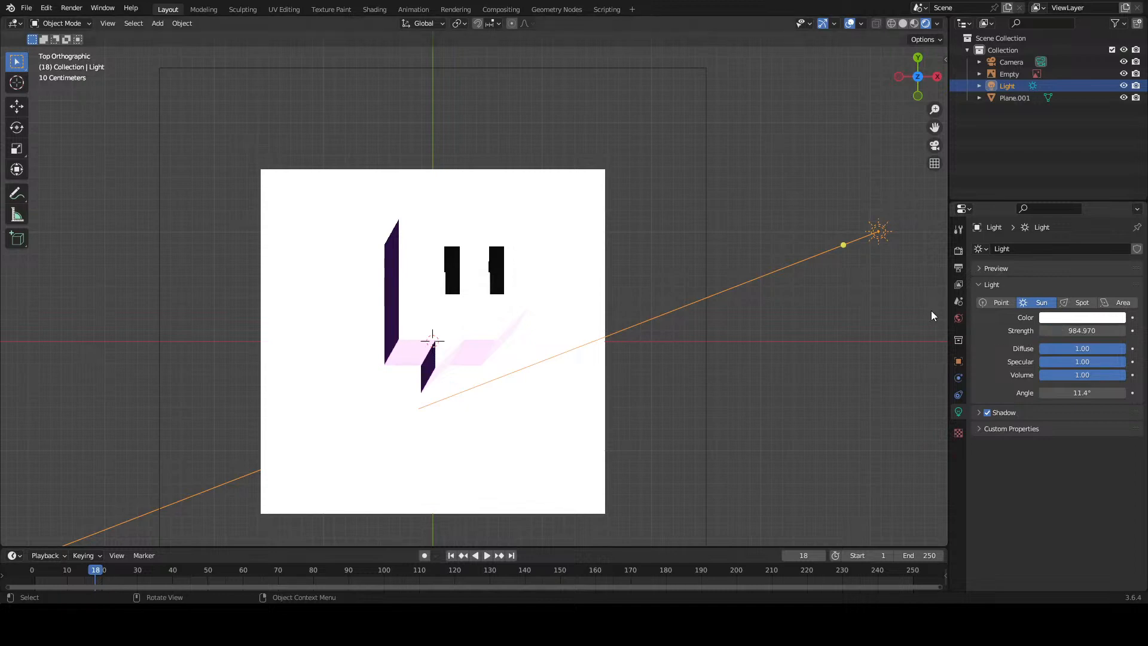
click(996, 302)
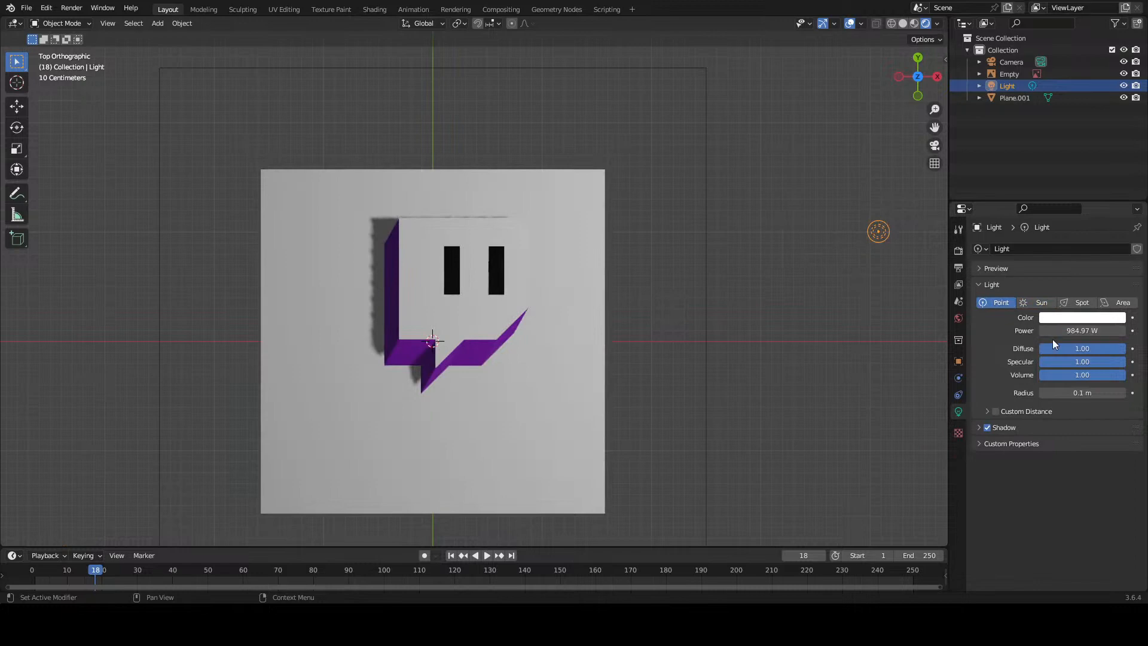
Step: Set the point light's power to 1054.8 W and check the logo's shading from several angles
mouse_move(1057, 330)
mouse_down()
mouse_move(1079, 330)
mouse_move(1057, 330)
mouse_up()
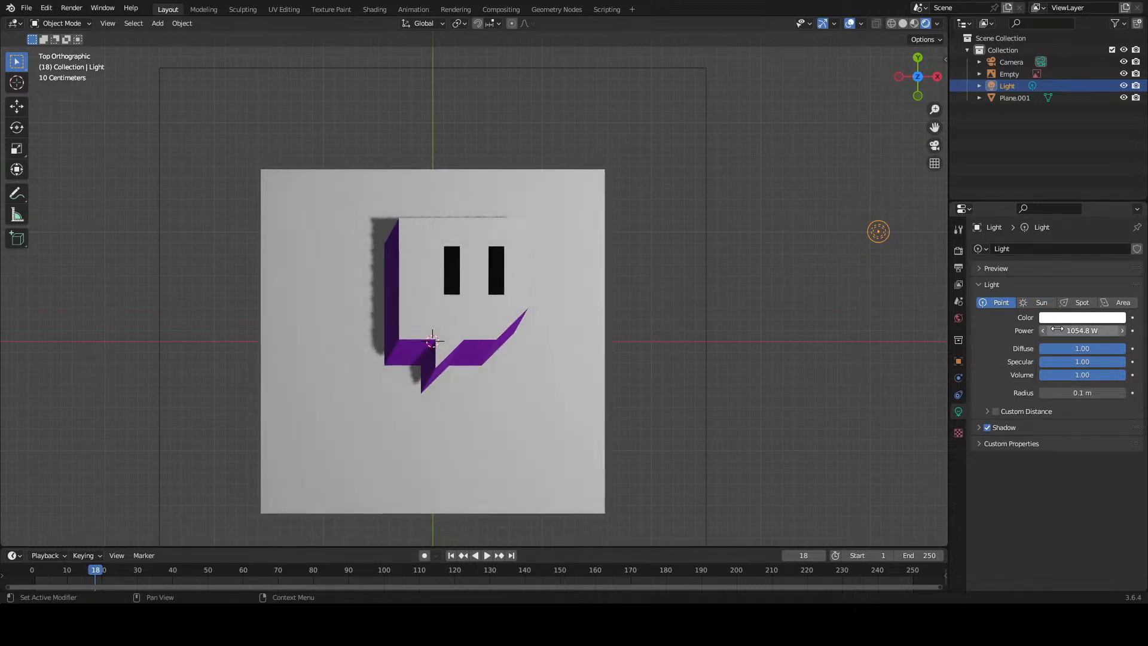
middle_drag(570, 303, 426, 287)
scroll(425, 287, up, 2)
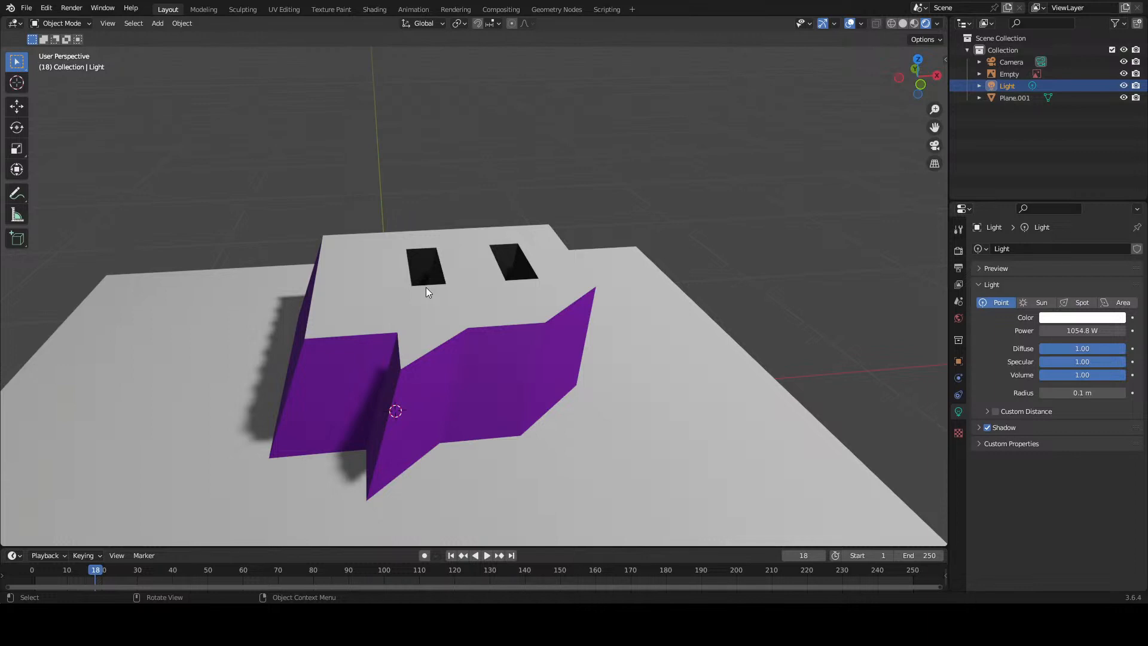
scroll(426, 287, down, 3)
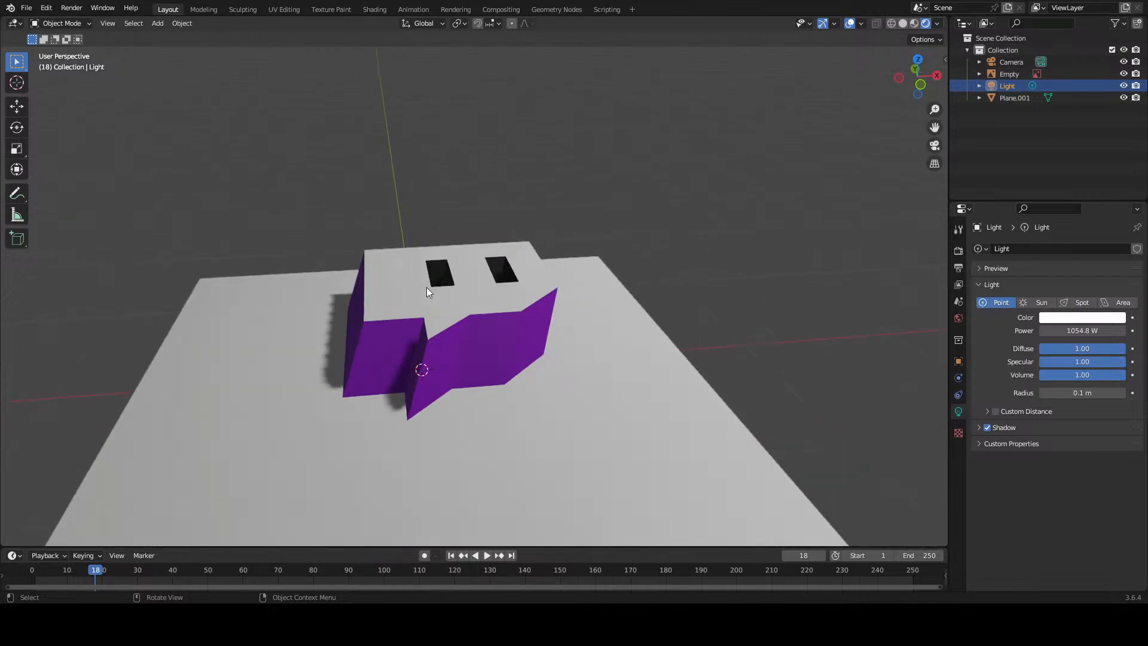
middle_drag(426, 287, 454, 323)
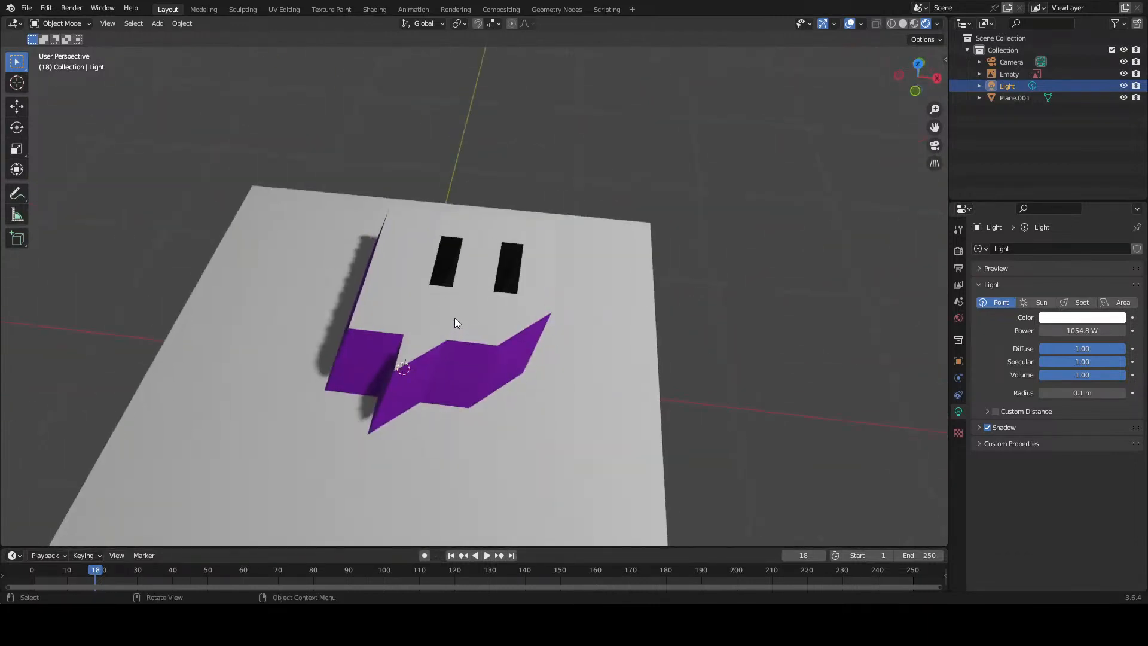
scroll(455, 323, down, 4)
middle_drag(422, 336, 283, 357)
Step: Open Plane.001 in Edit Mode and clear its face selection
click(303, 340)
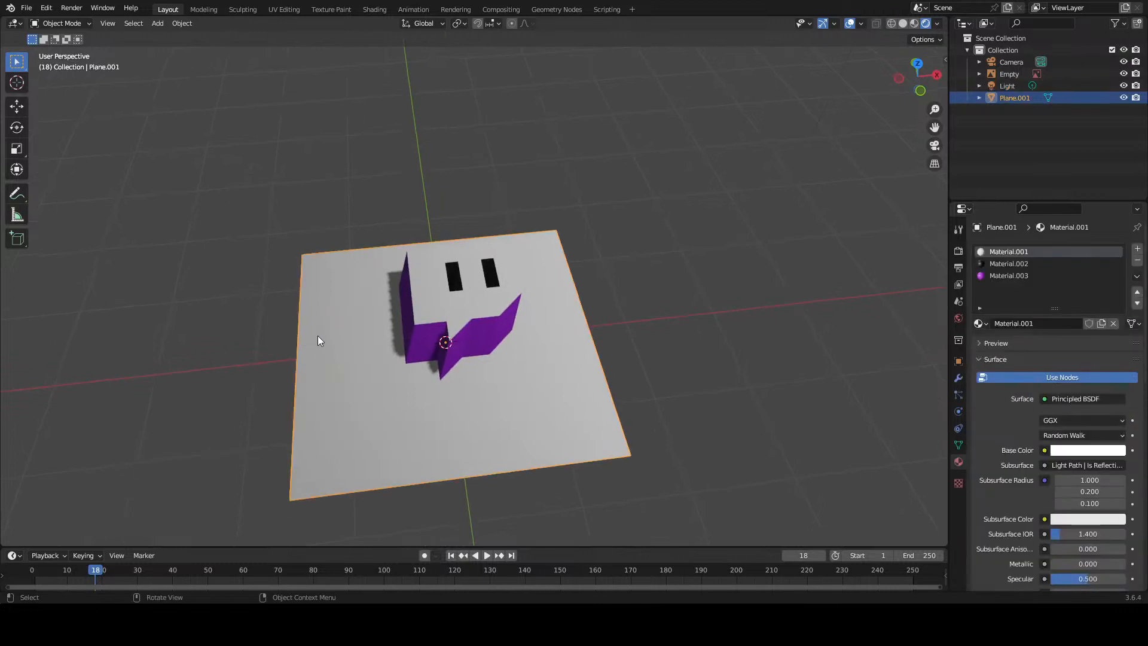
key(Tab)
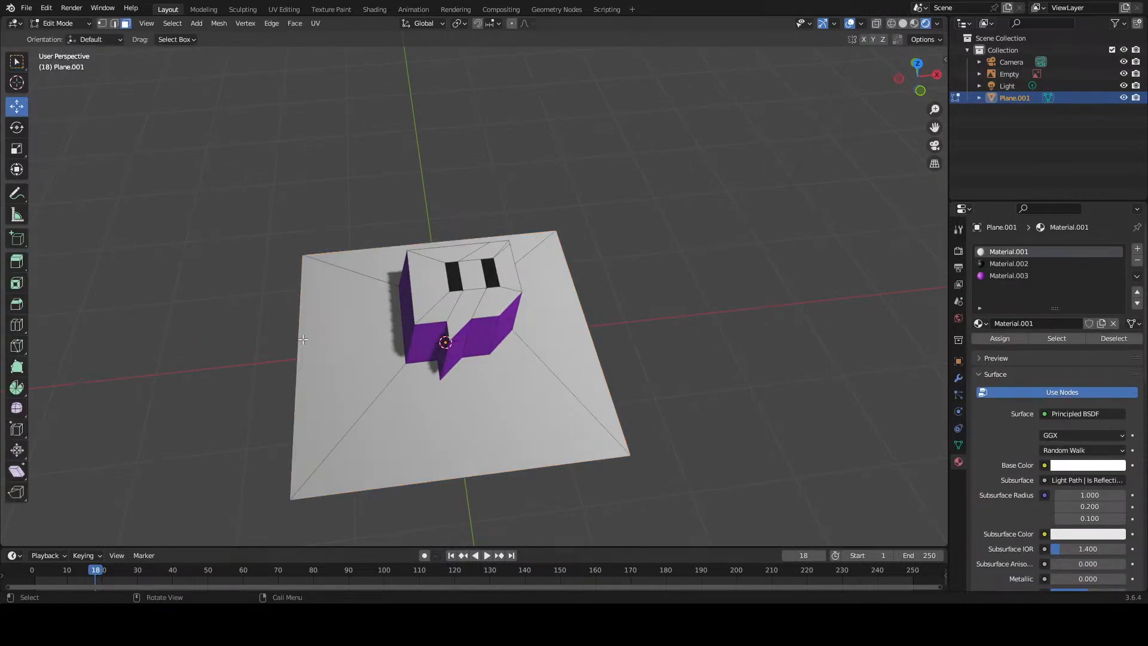
click(304, 339)
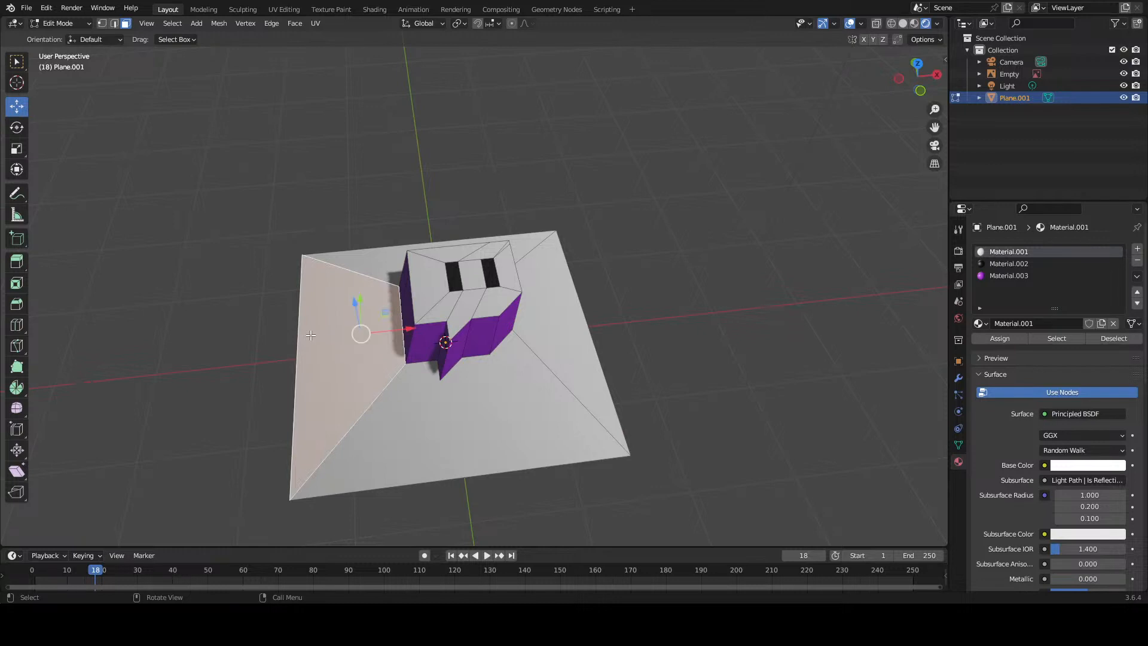
middle_drag(310, 335, 362, 324)
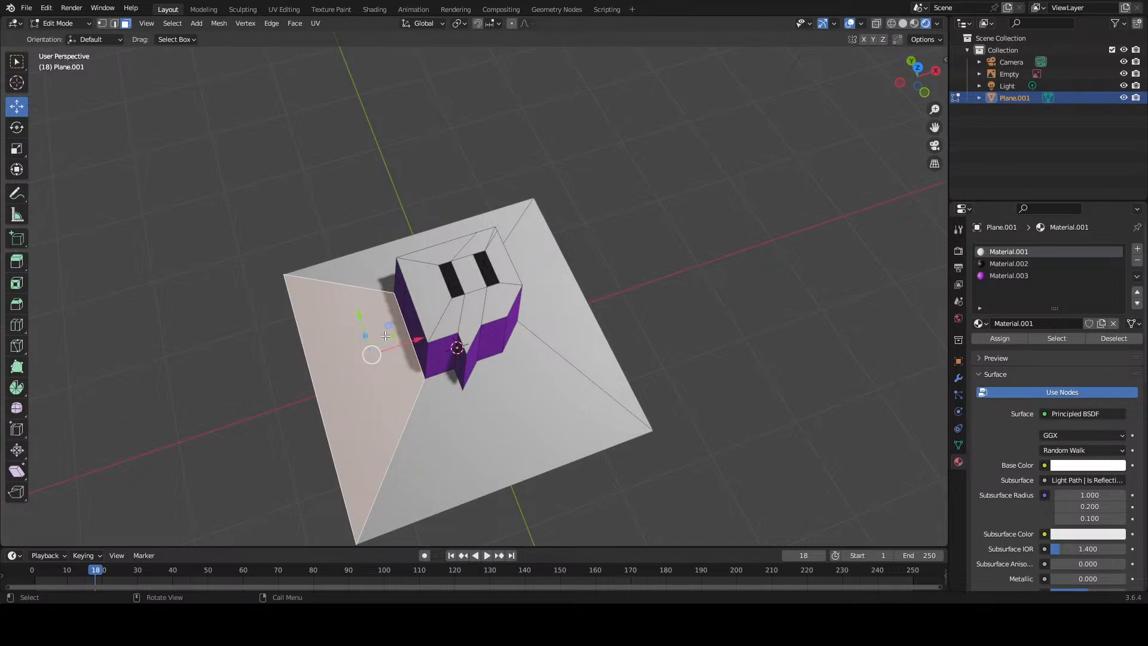
key(a)
key(alt+a)
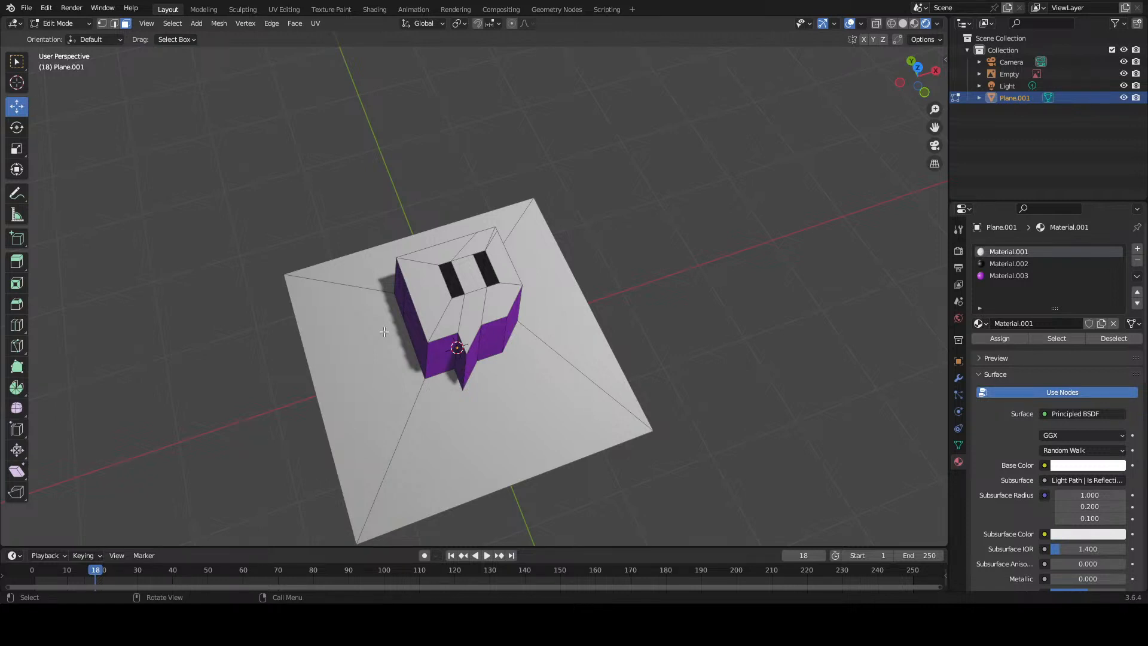
Step: Select the four base plane faces surrounding the logo and split them from the rest of the mesh
scroll(422, 393, up, 3)
middle_drag(422, 393, 424, 362)
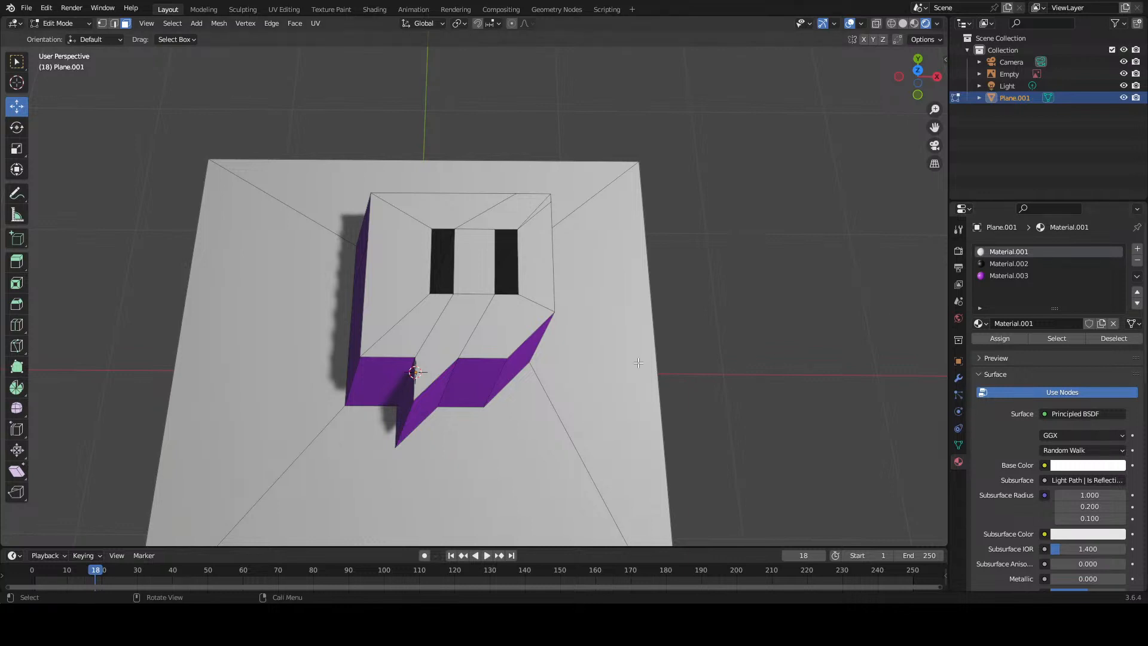
click(317, 260)
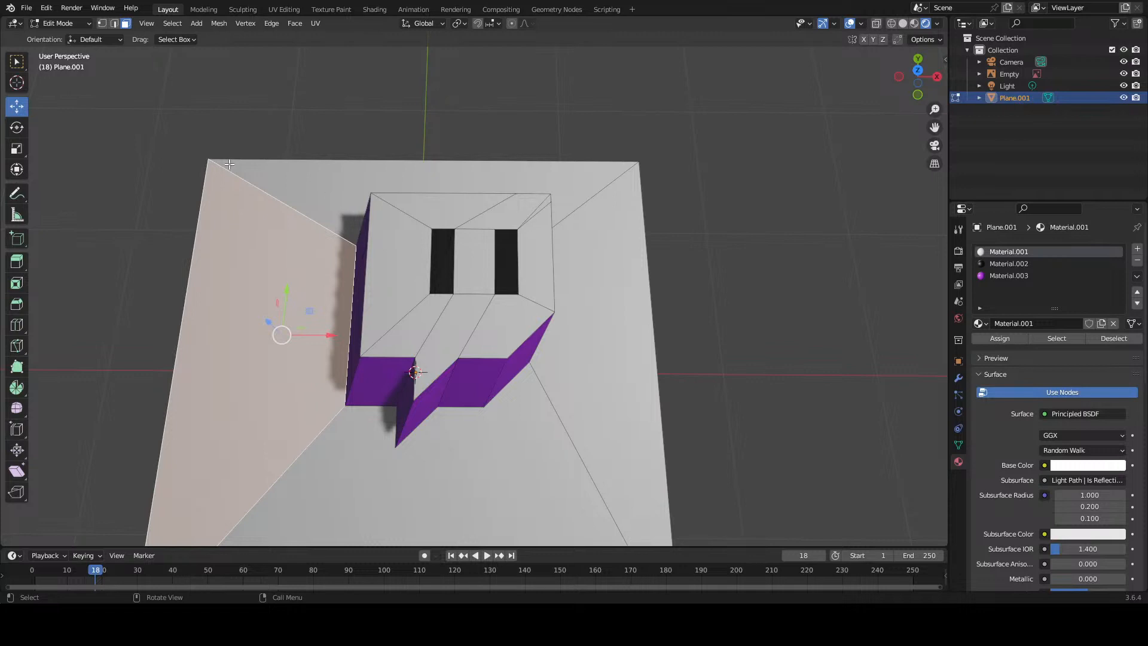
shift+click(322, 195)
shift+click(560, 217)
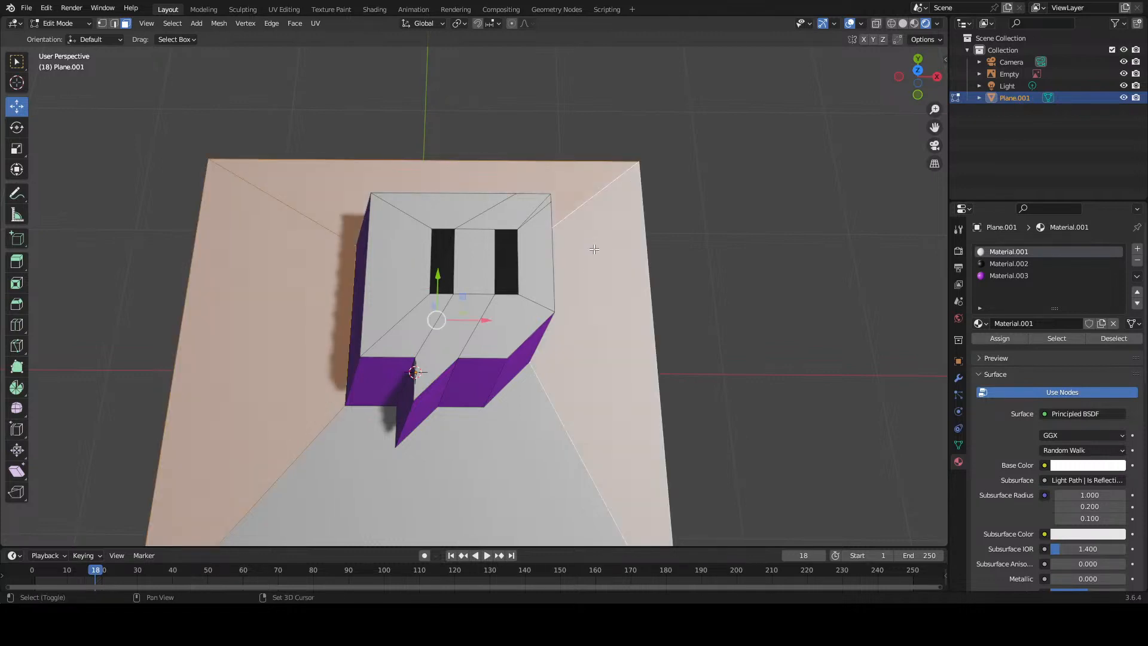
shift+click(537, 437)
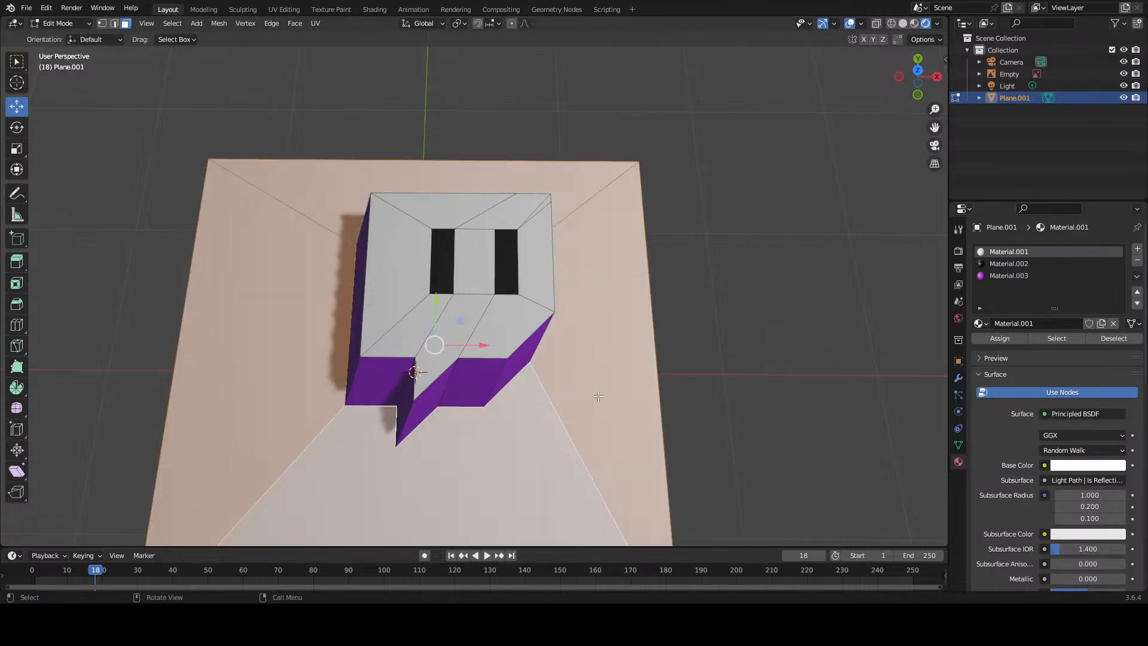
scroll(596, 395, down, 4)
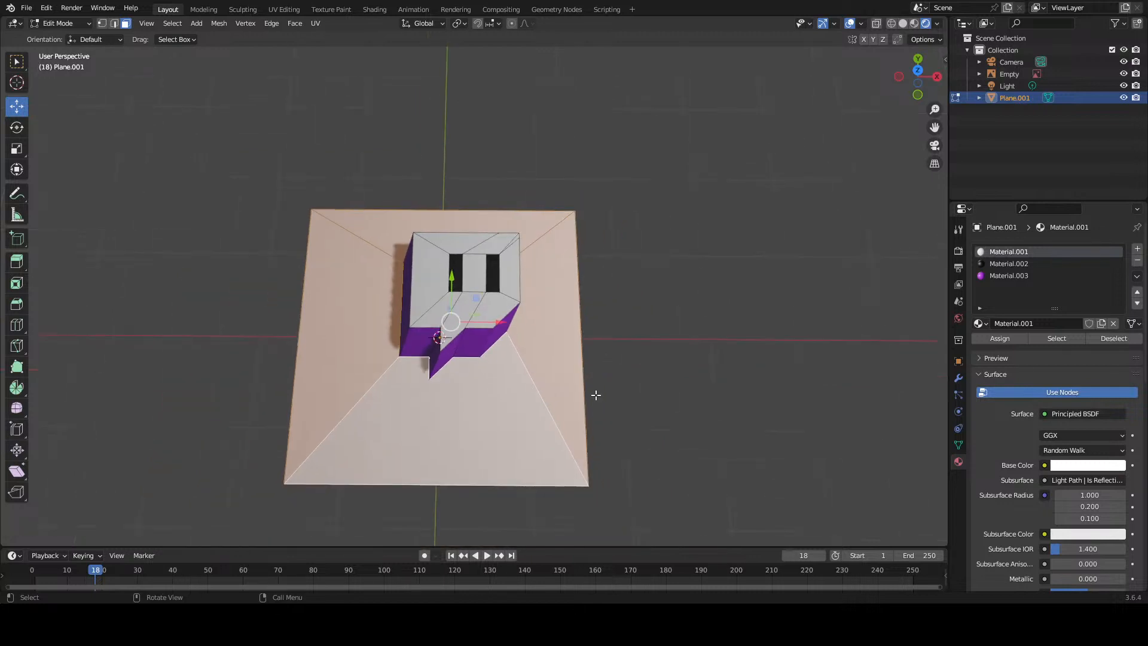
right_click(511, 372)
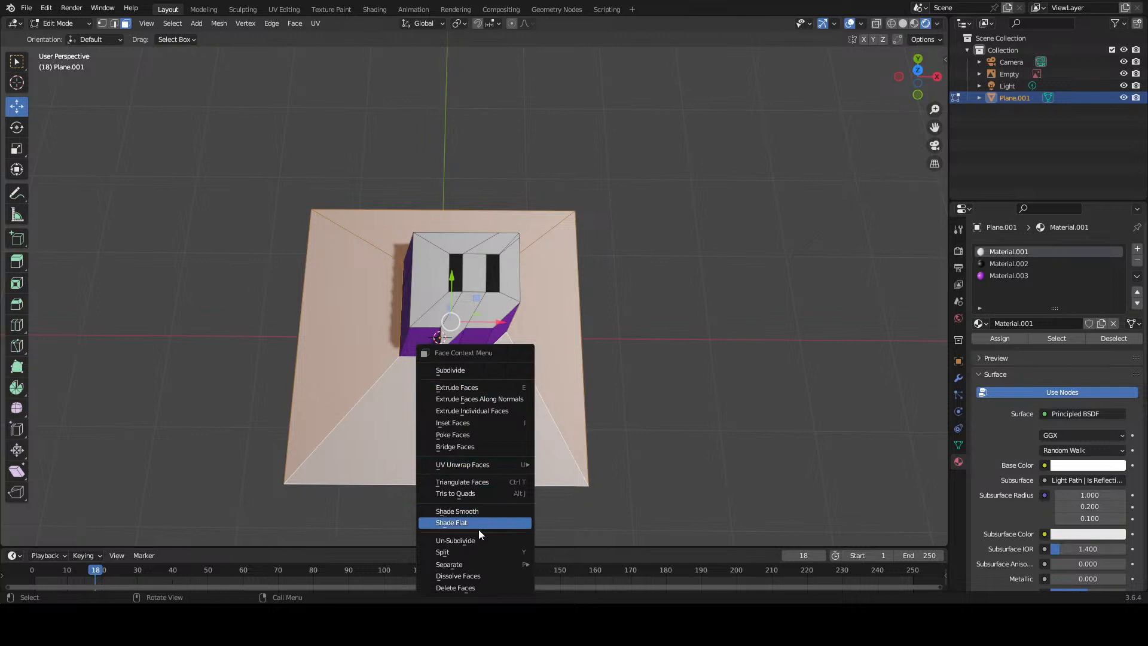
click(482, 551)
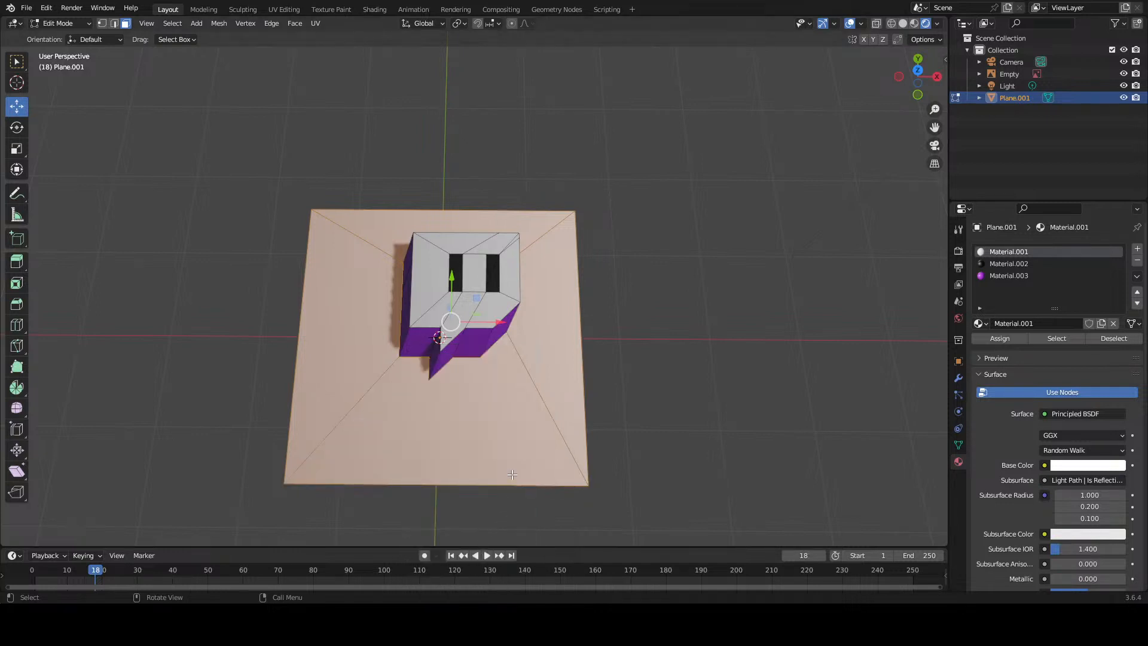
Step: Select the four base plane faces around the logo and separate the selection into its own object
click(488, 315)
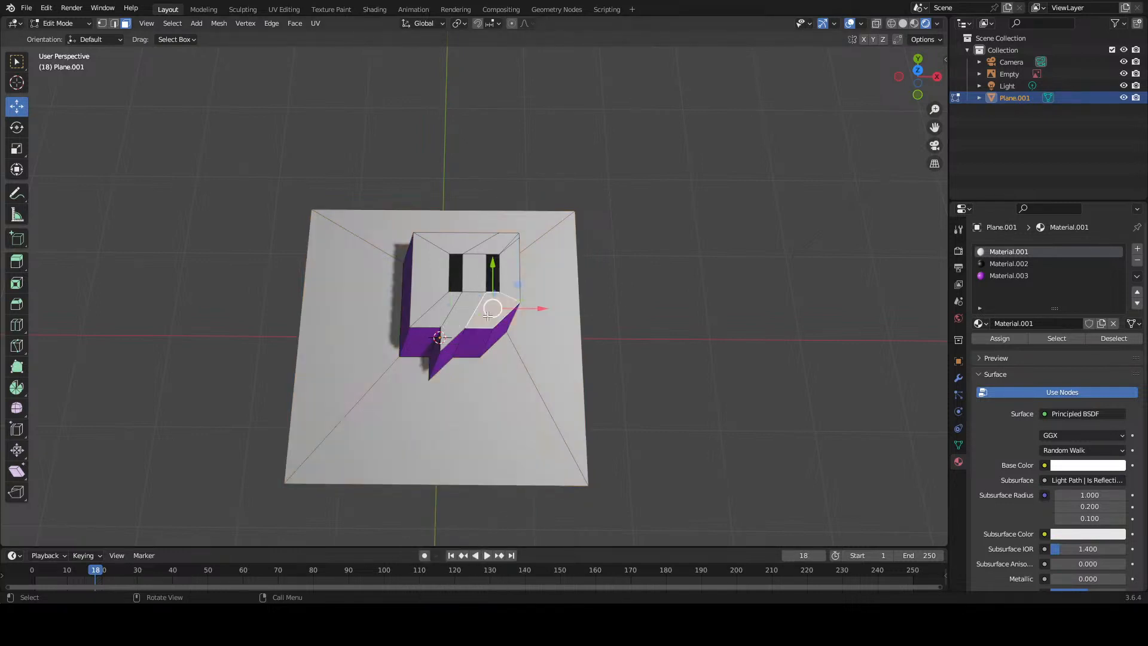
click(480, 341)
click(486, 383)
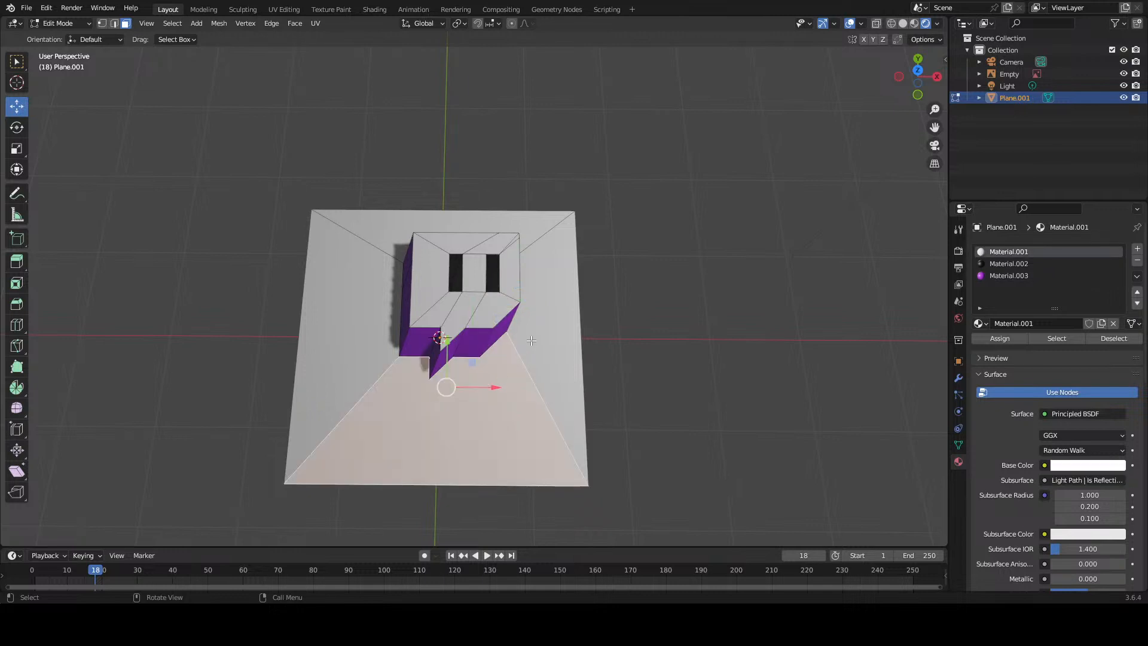
shift+click(541, 330)
shift+click(547, 224)
shift+click(392, 280)
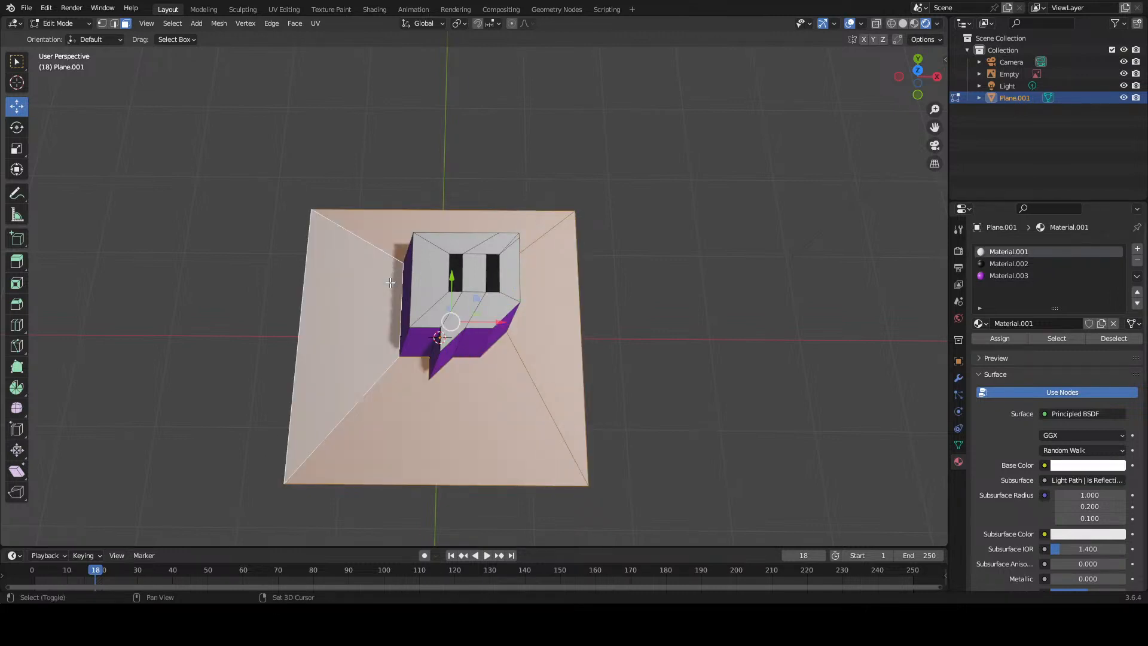
right_click(328, 401)
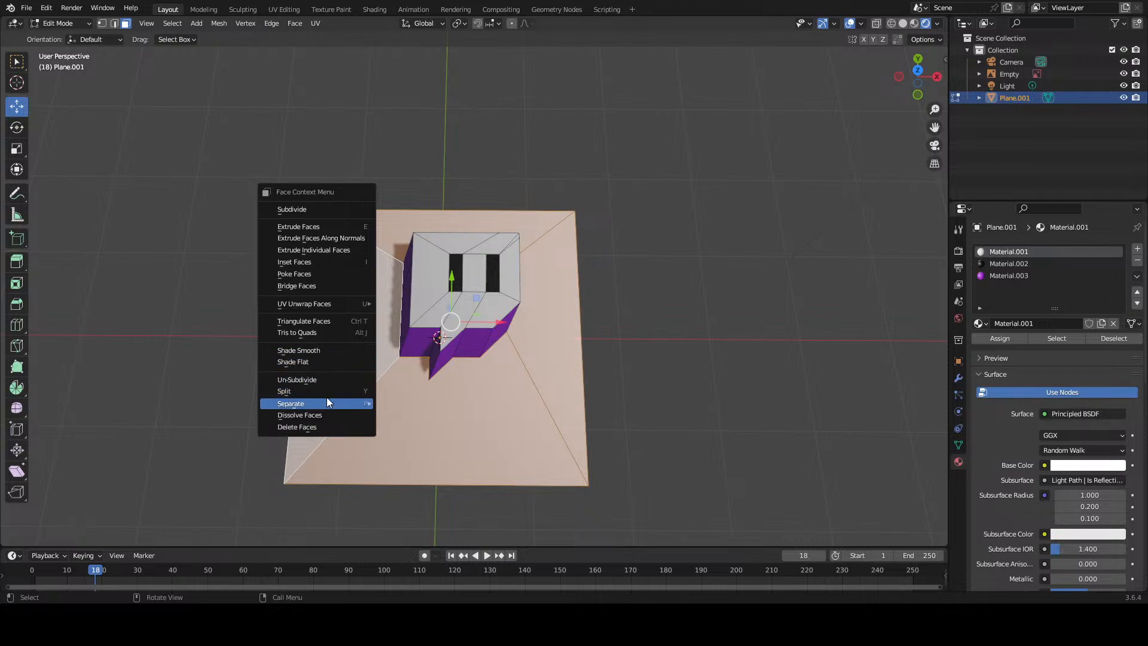
mouse_move(328, 403)
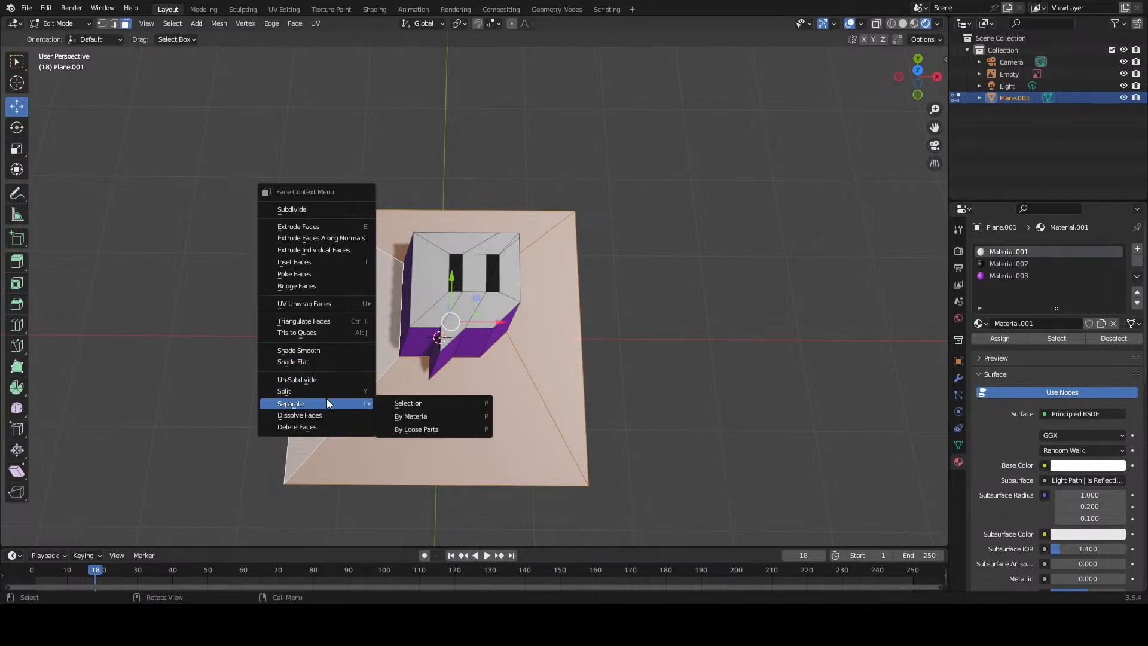
click(421, 406)
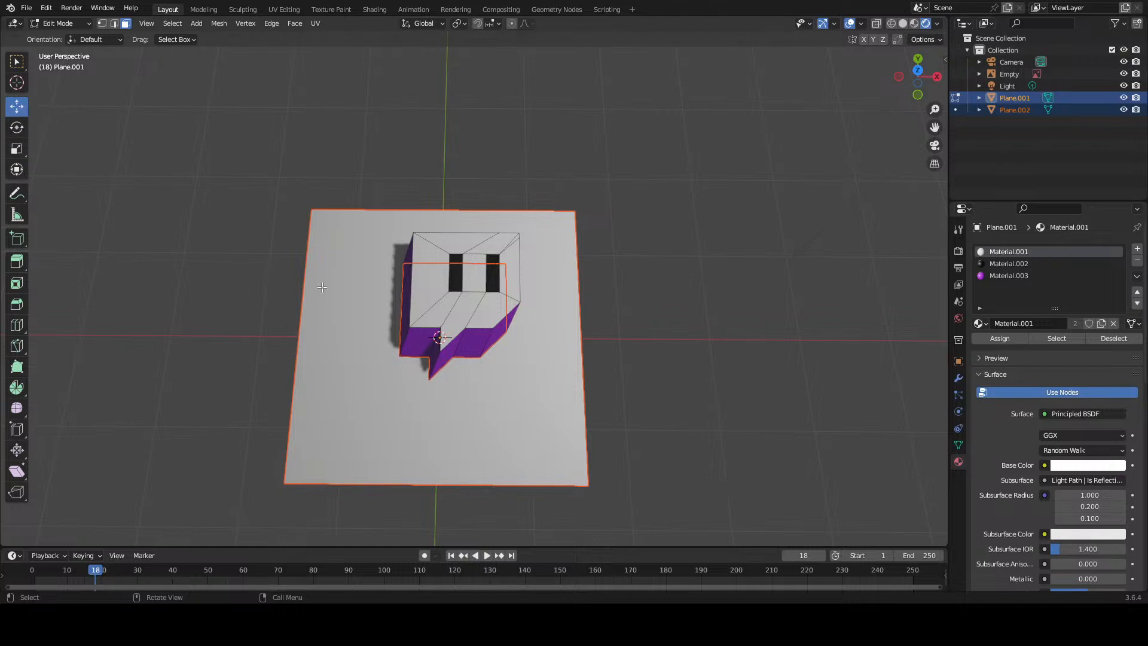
Step: Return to Object Mode and delete the separated base plane object, keeping the logo
key(Tab)
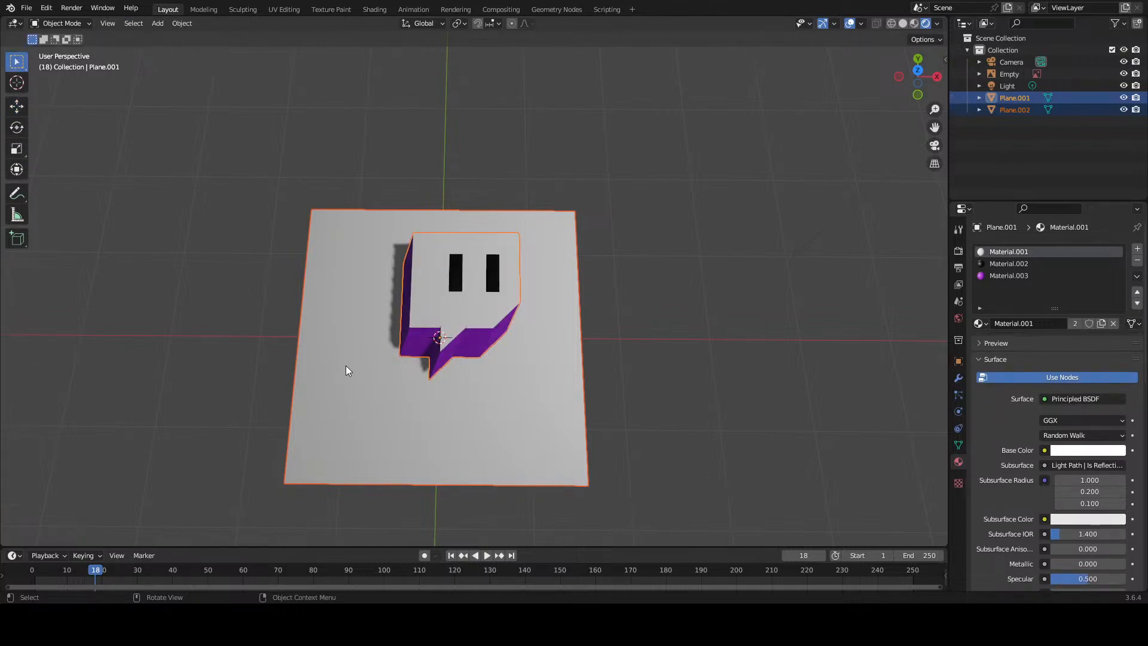
key(Tab)
click(369, 346)
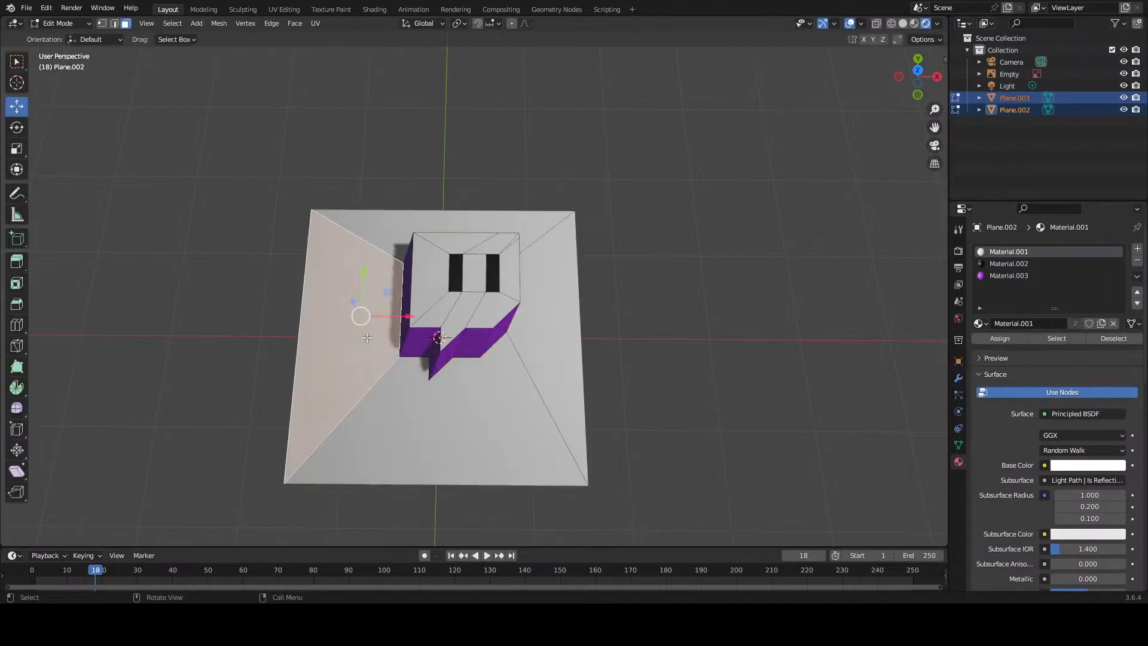
click(430, 315)
key(Tab)
click(374, 345)
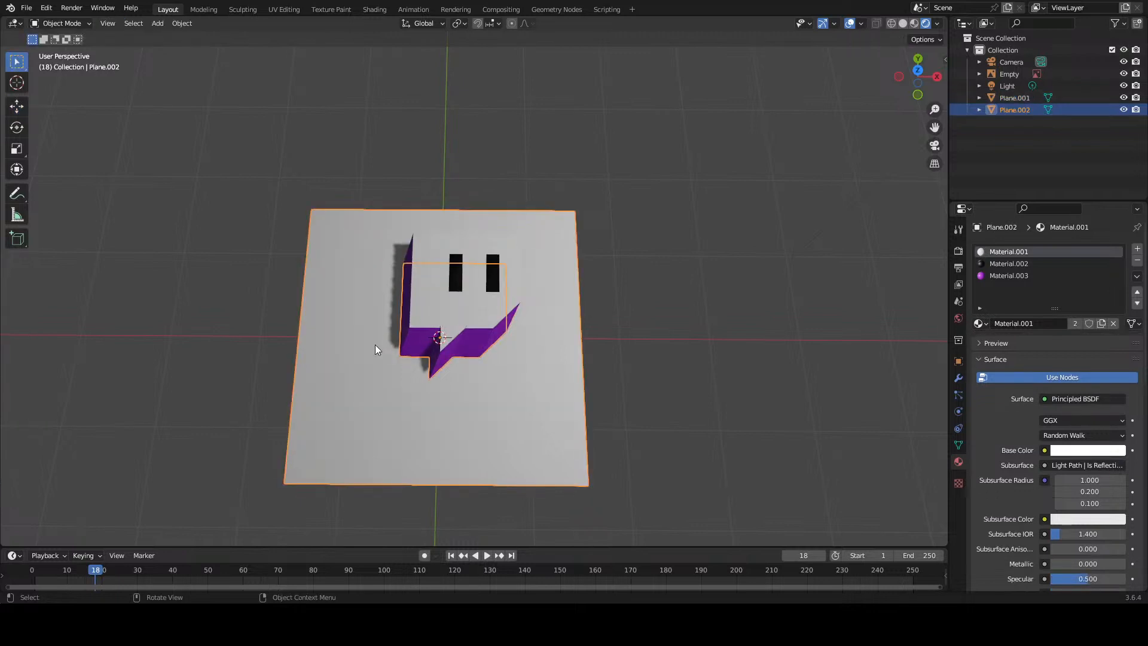
key(x)
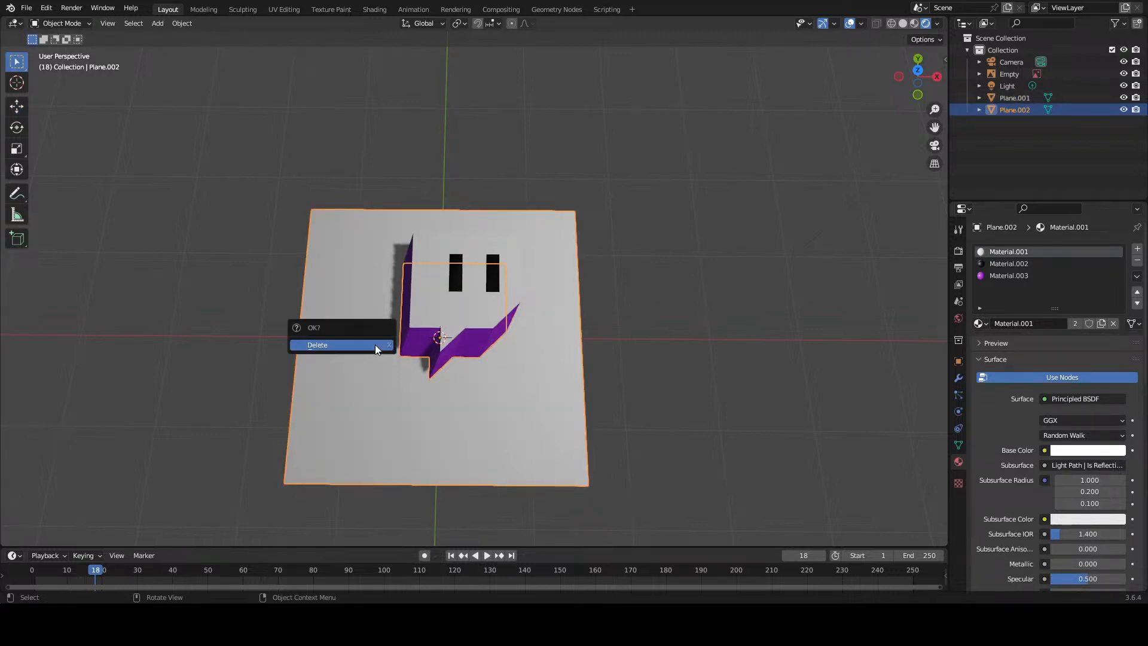
click(375, 345)
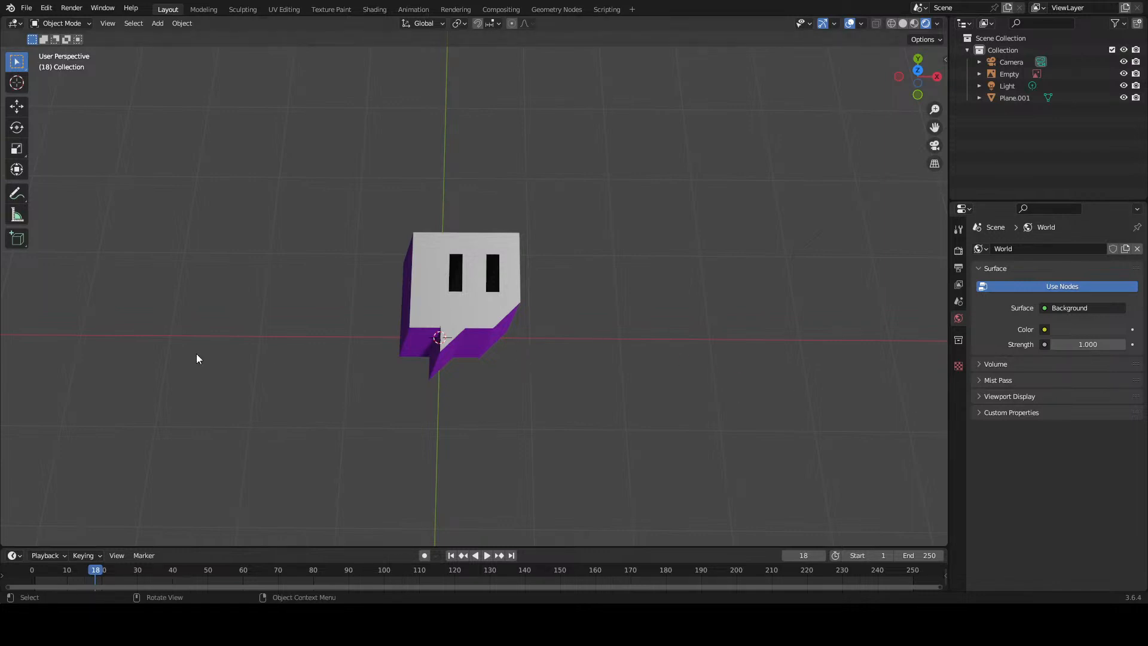
Step: Check the standalone logo at close and far range and save the file
scroll(568, 404, up, 4)
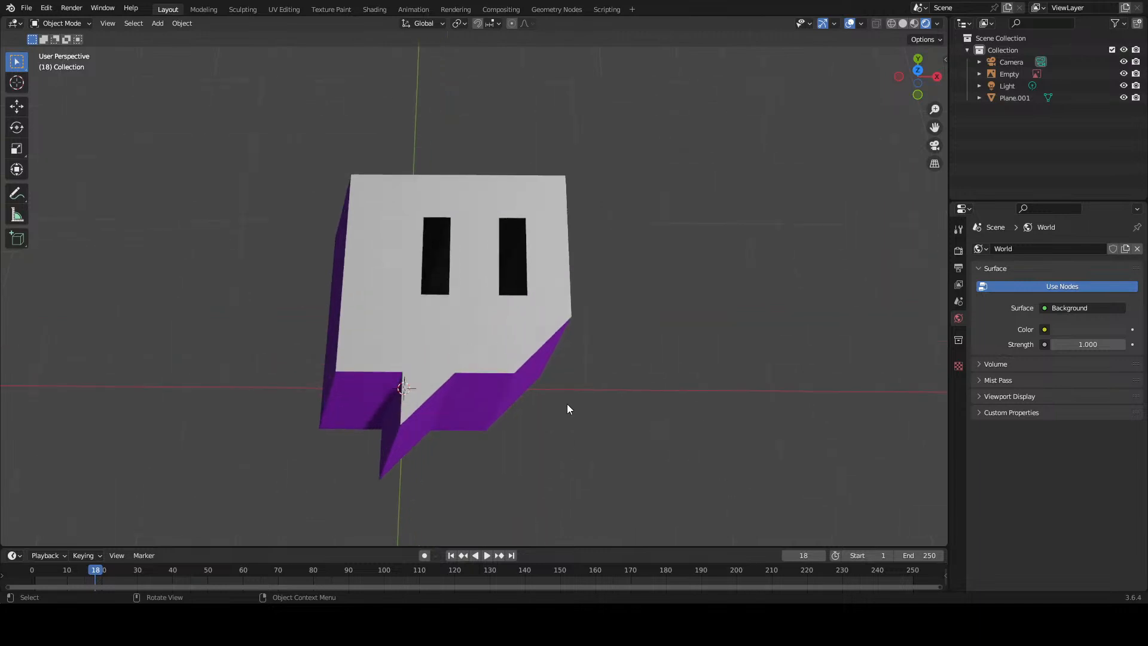
scroll(567, 404, down, 2)
scroll(568, 409, up, 1)
scroll(568, 408, down, 4)
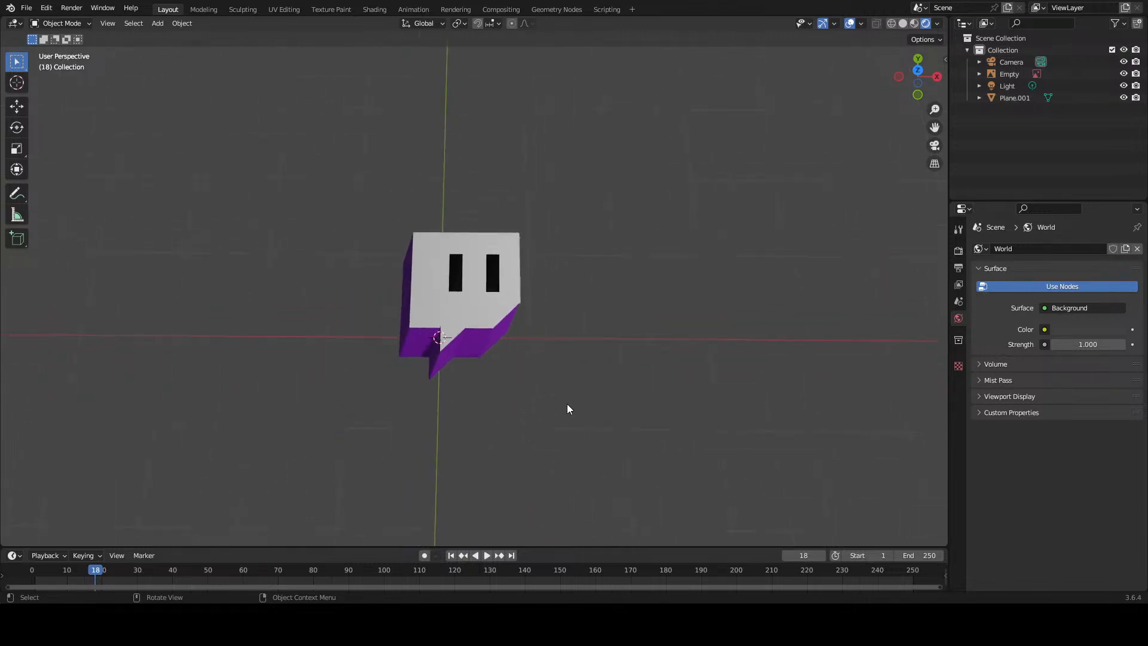
scroll(568, 408, up, 3)
scroll(568, 405, up, 2)
scroll(568, 405, down, 2)
scroll(567, 405, up, 3)
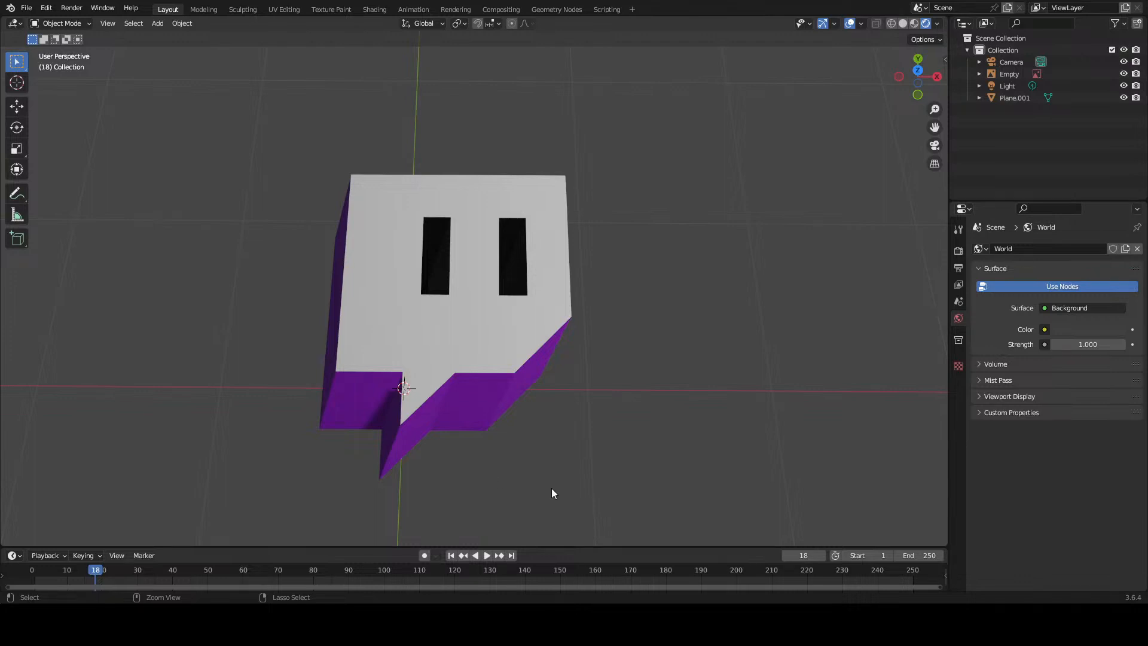
key(ctrl+s)
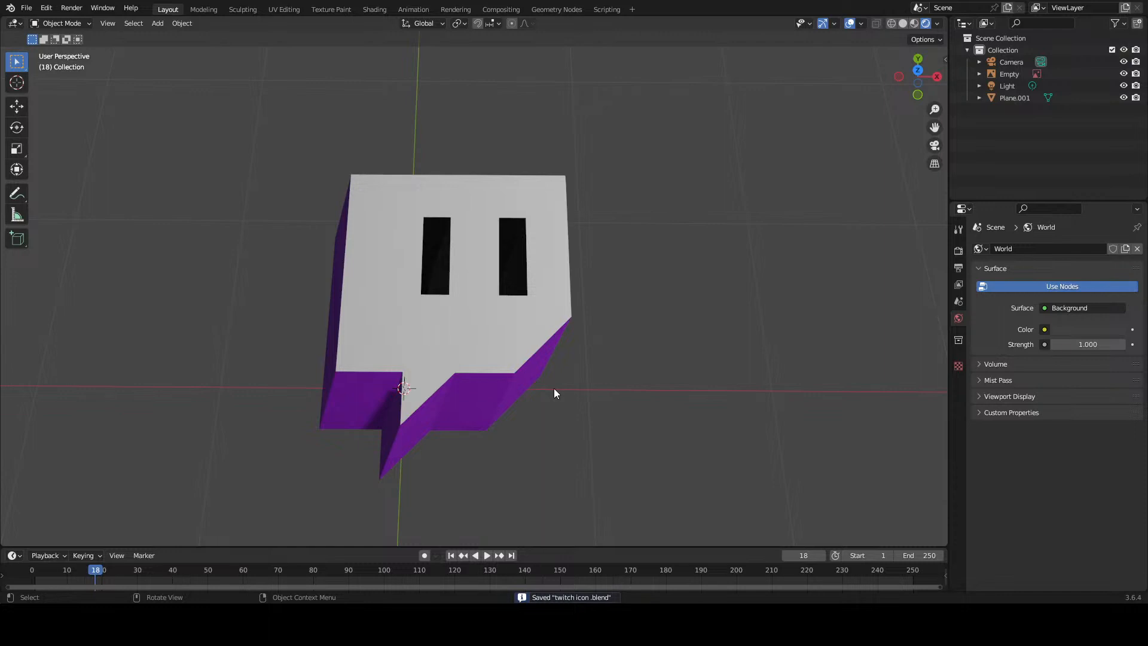
Step: Delete the purple reference image behind the logo in the top view and save the file
key(KP_7)
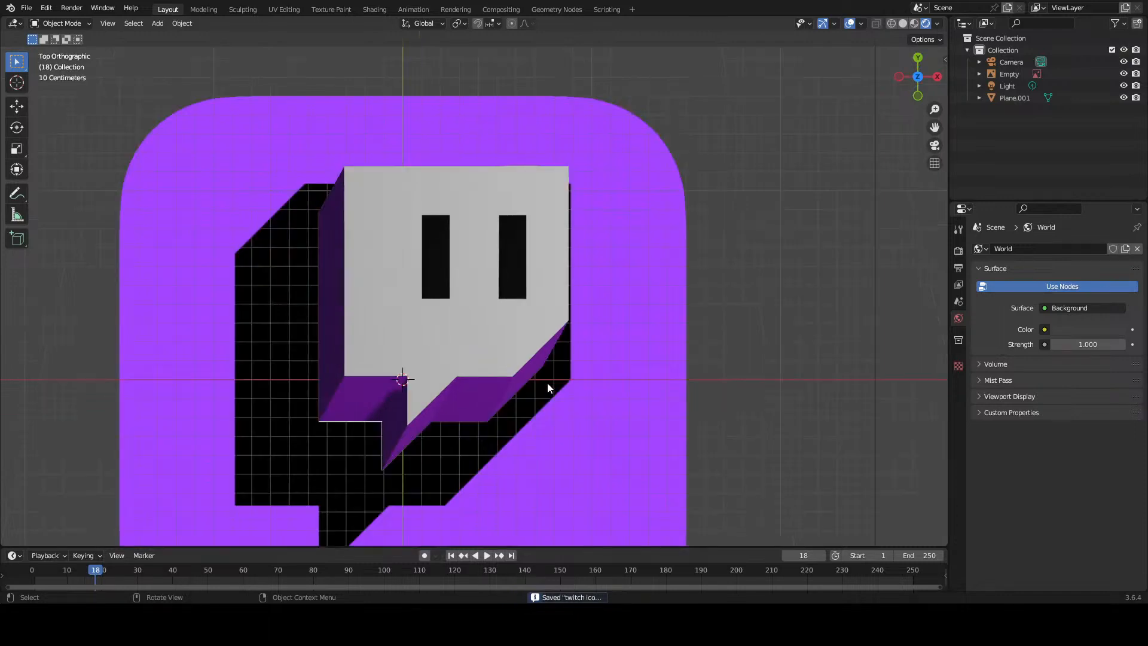
scroll(547, 388, down, 2)
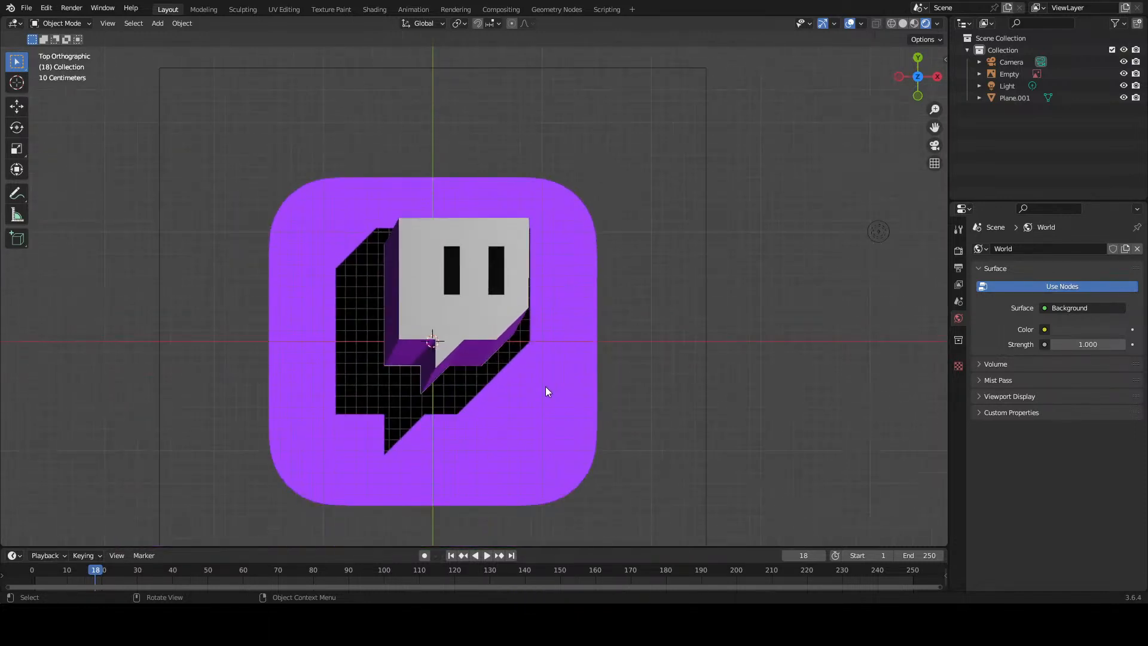
click(565, 377)
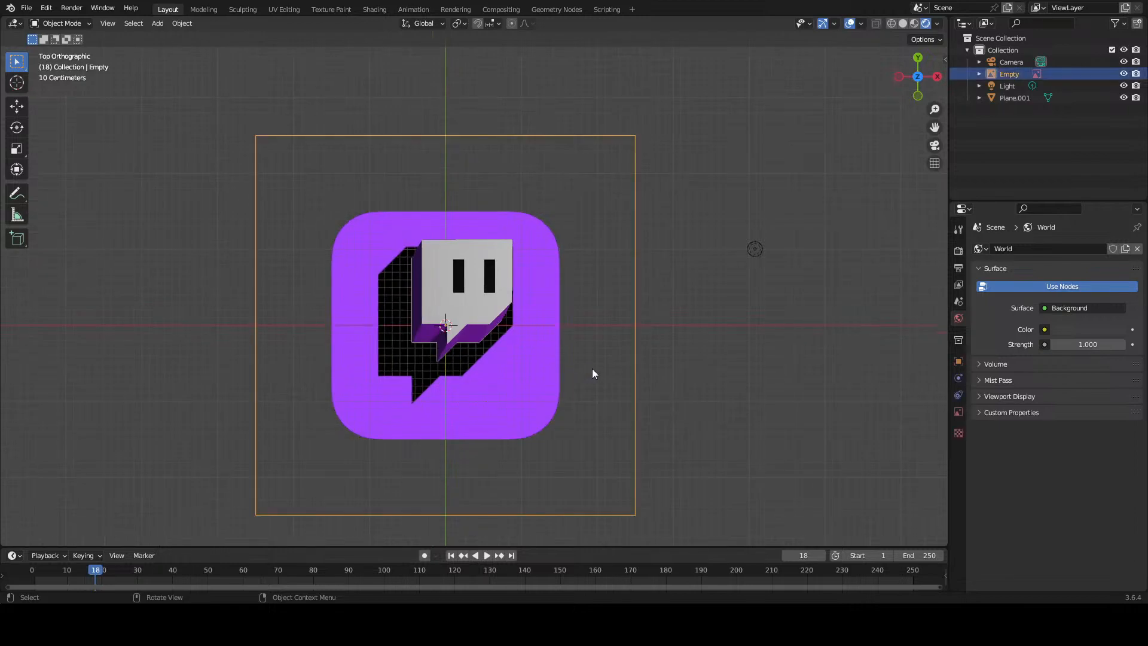
key(x)
click(592, 375)
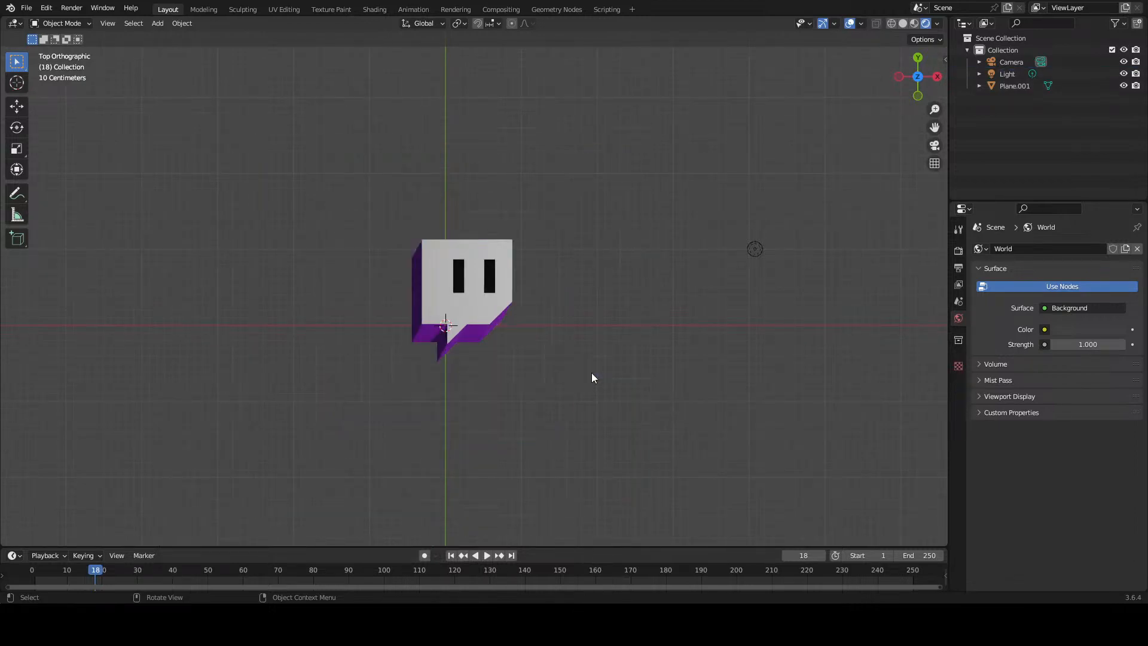
key(ctrl+s)
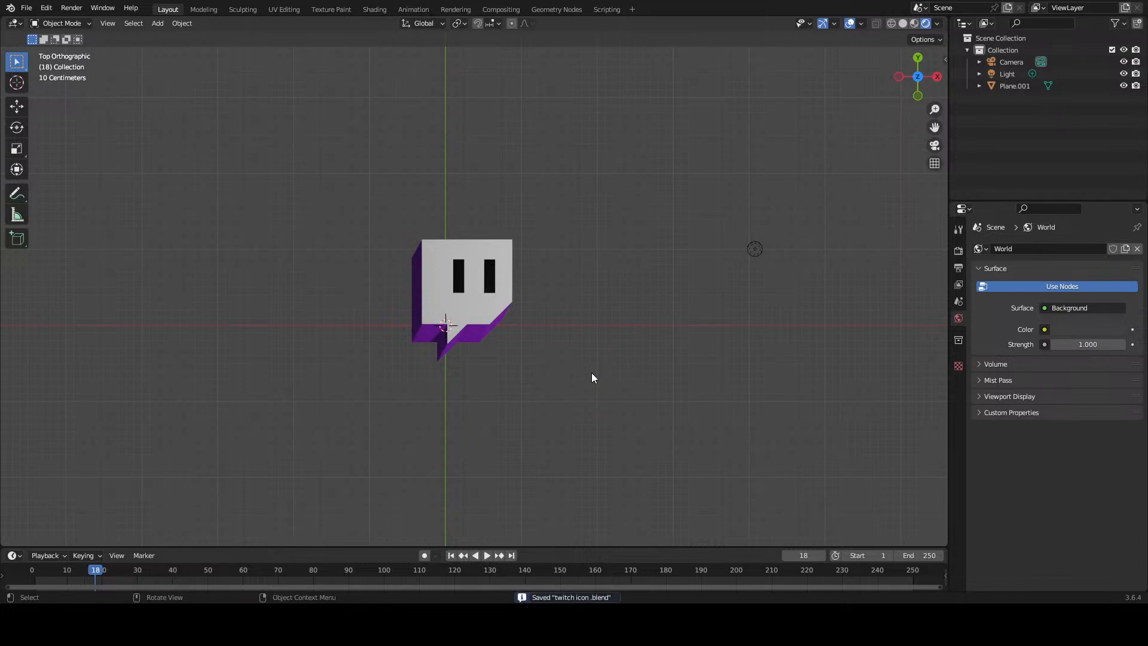
scroll(488, 391, up, 2)
scroll(488, 385, up, 1)
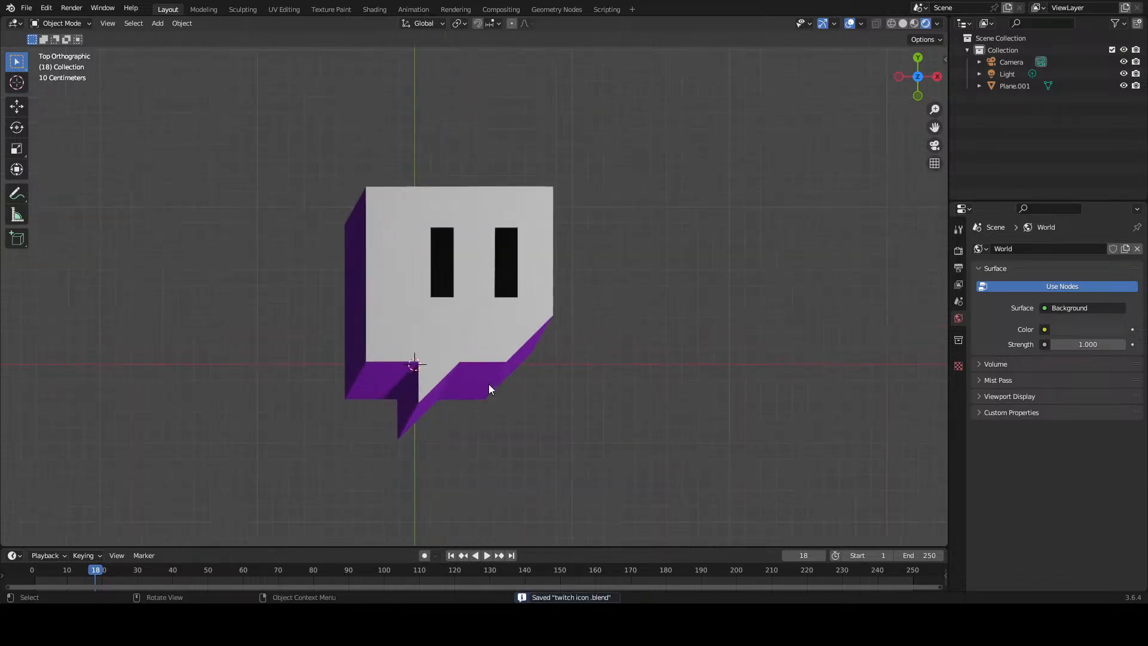
scroll(489, 384, down, 3)
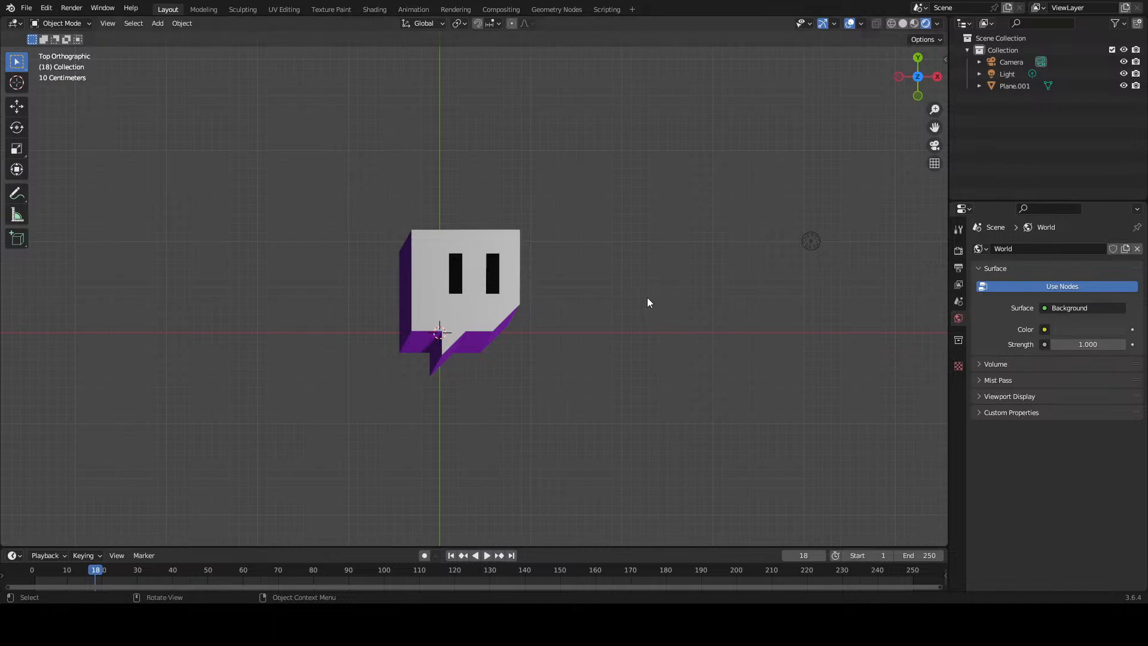
key(ctrl+s)
Step: Select the logo object Plane.001 from an angled view and open it in Edit Mode
scroll(562, 360, up, 3)
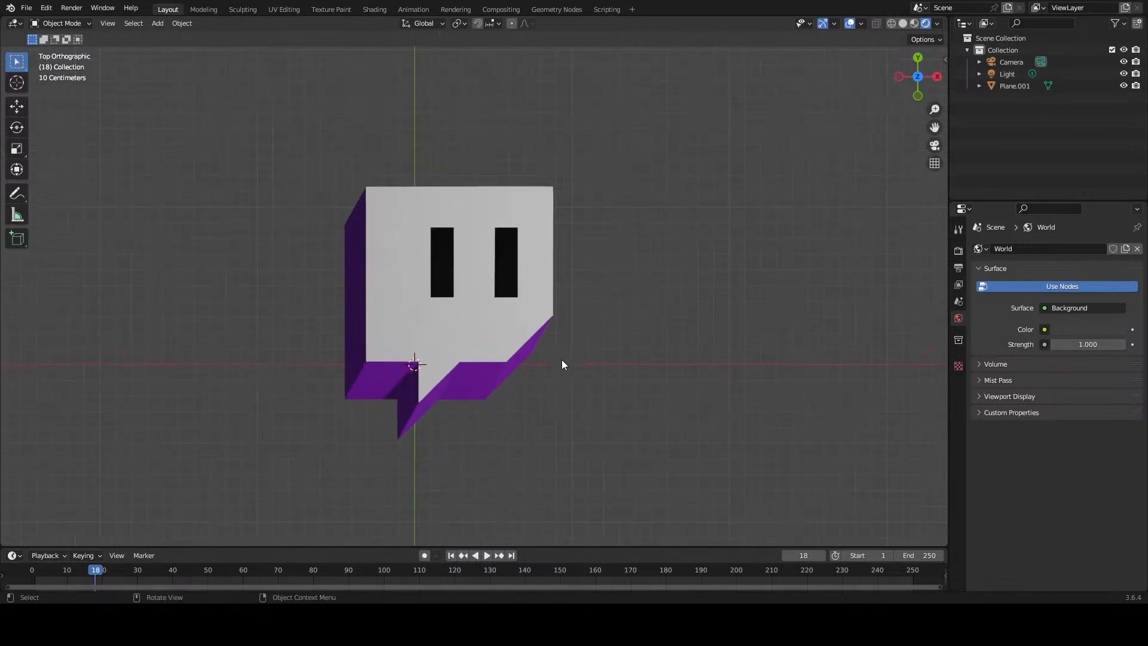
middle_drag(508, 433, 520, 357)
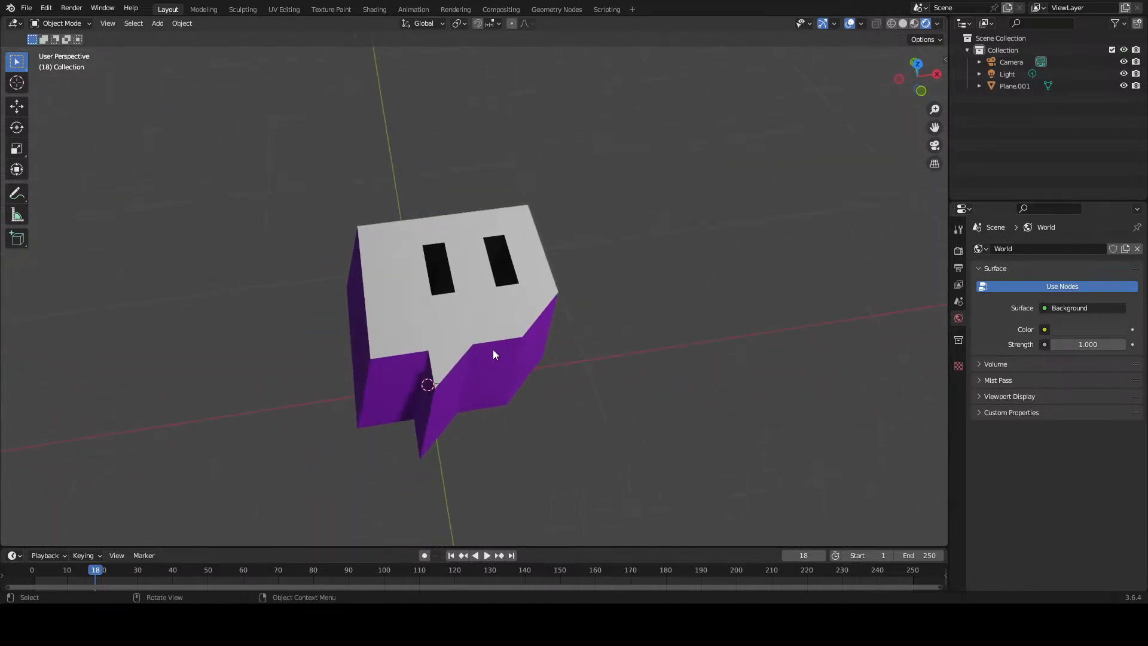
click(493, 349)
key(Tab)
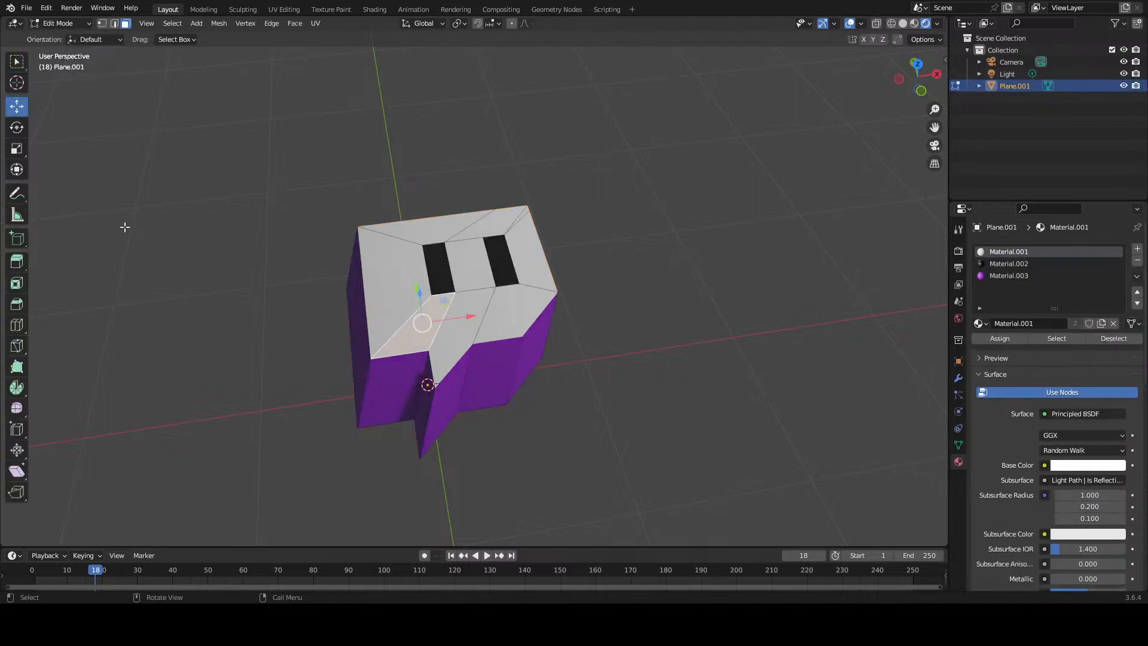
Step: Try Shade Smooth on all of the logo's faces and undo it
key(a)
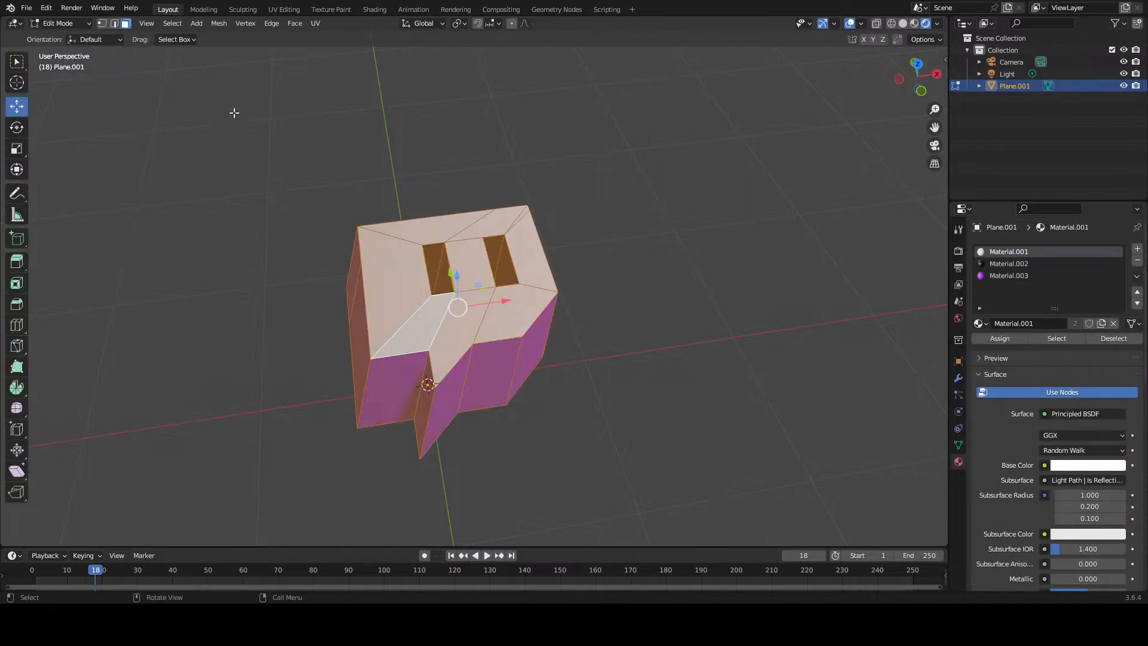
right_click(518, 362)
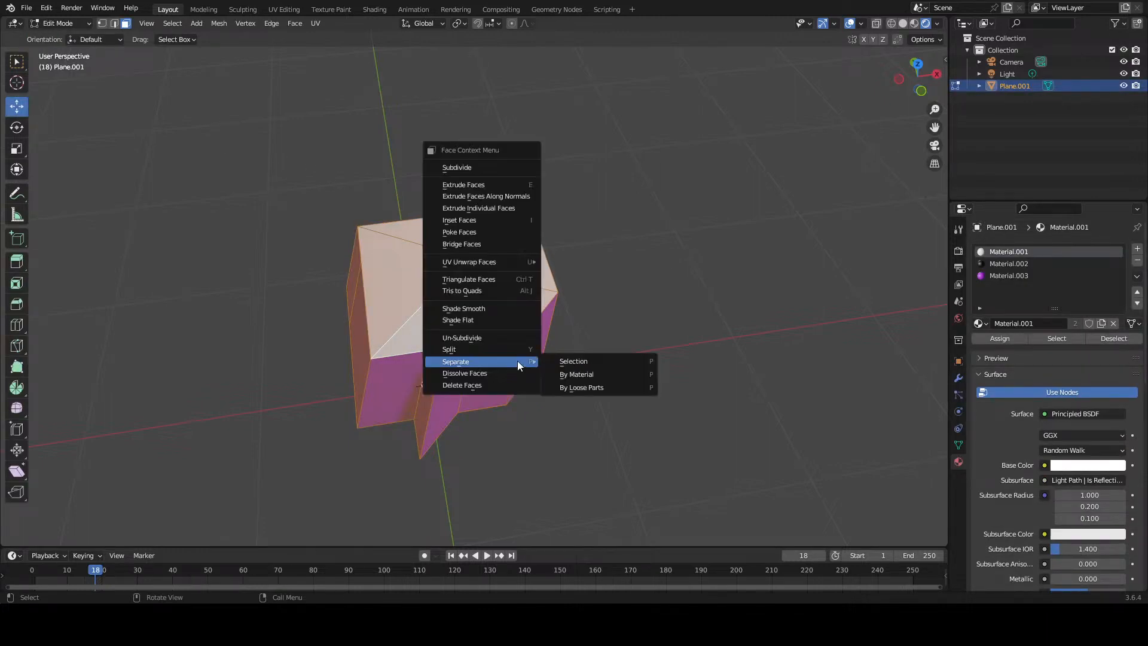
click(493, 309)
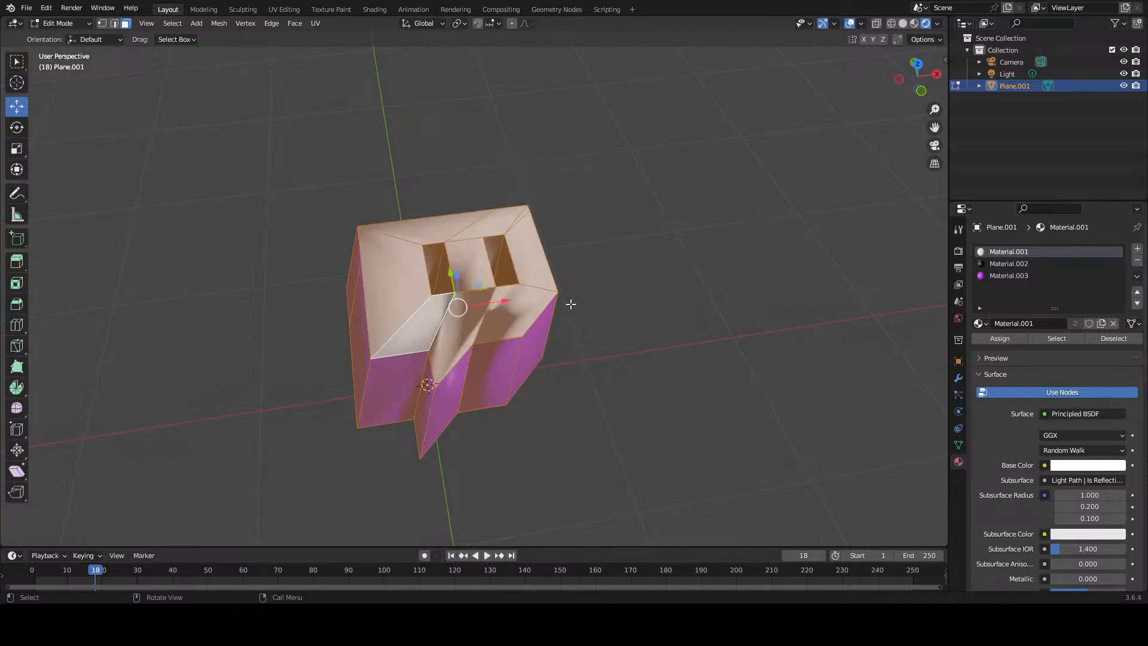
click(597, 305)
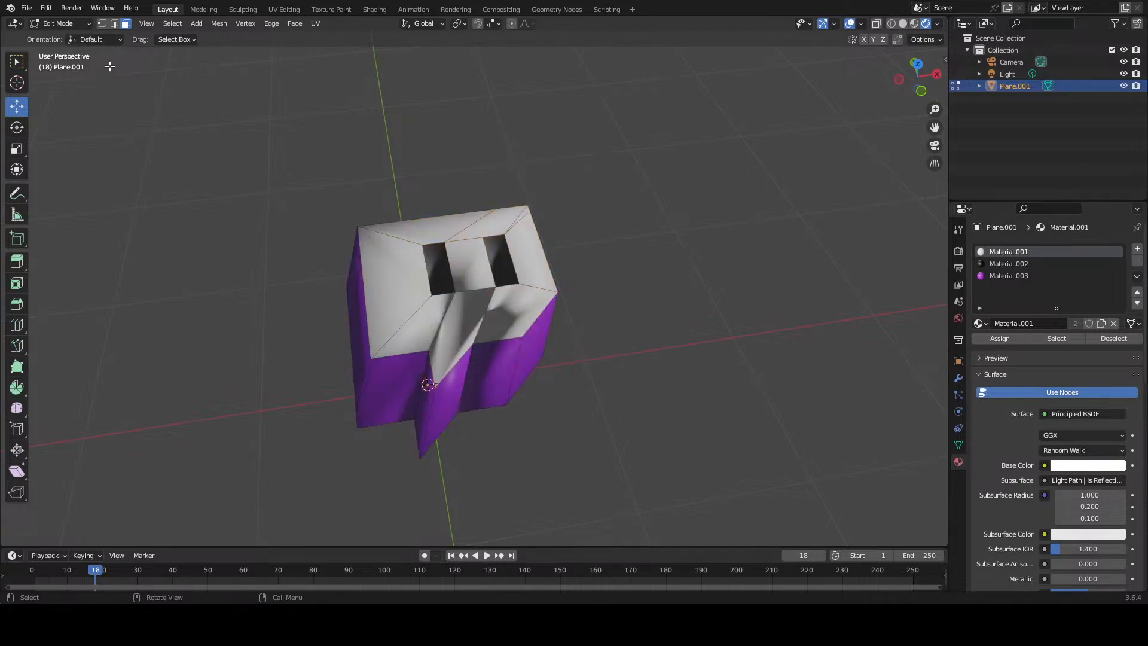
click(72, 8)
Step: Subdivide all of the logo's faces with 2 cuts and apply Shade Smooth to them
key(a)
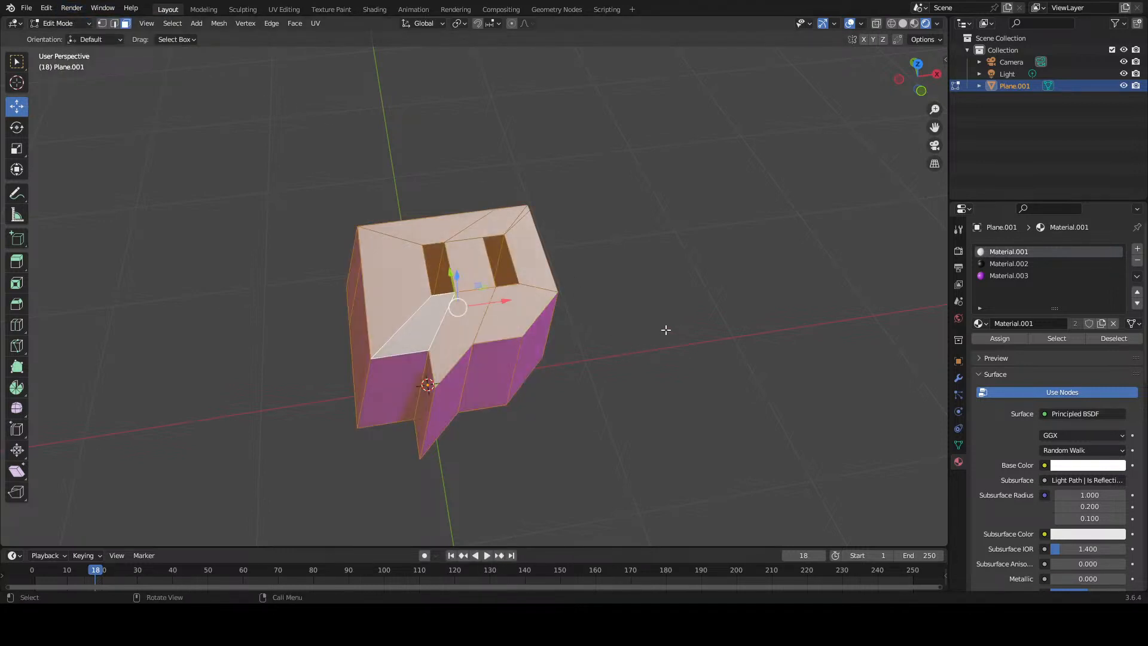
right_click(471, 359)
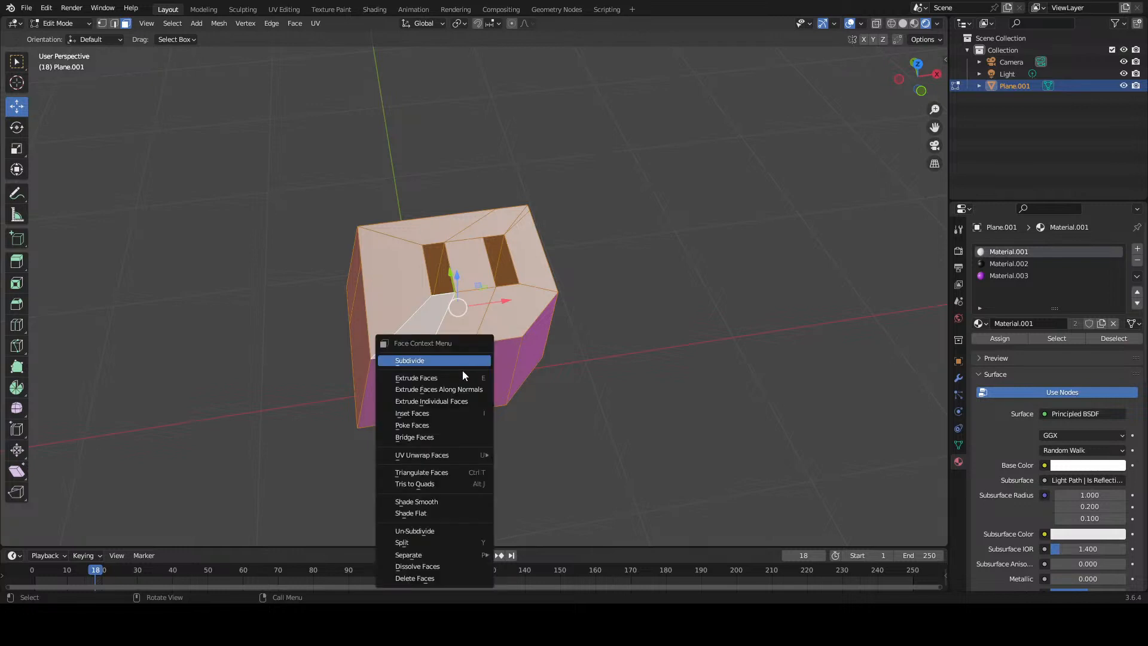
click(456, 361)
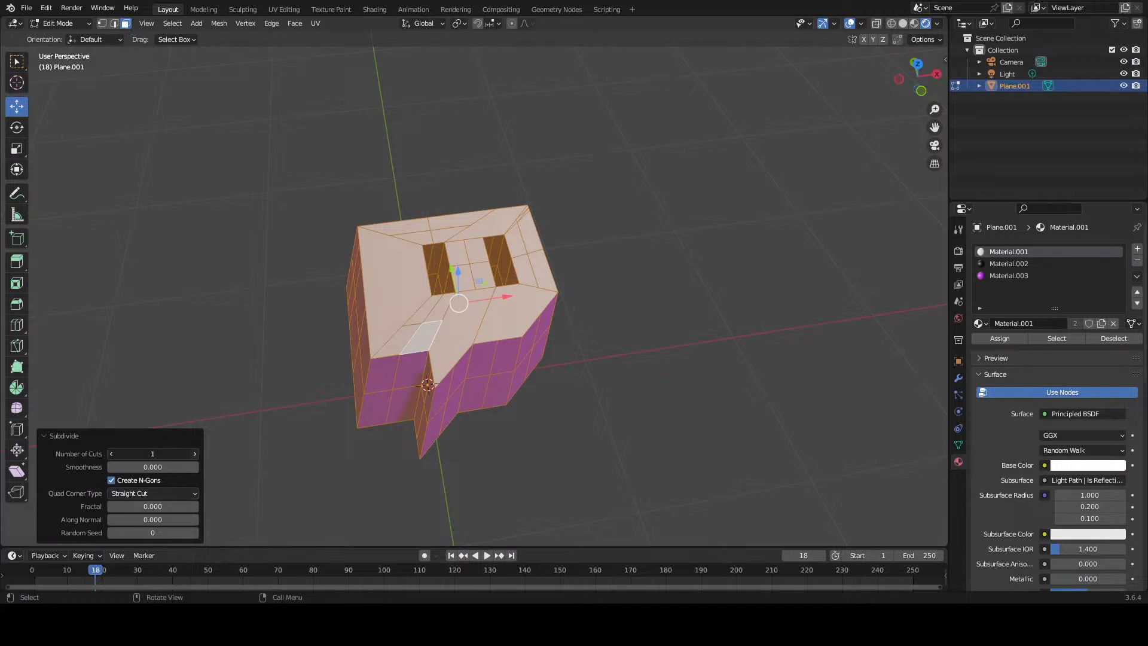
click(196, 454)
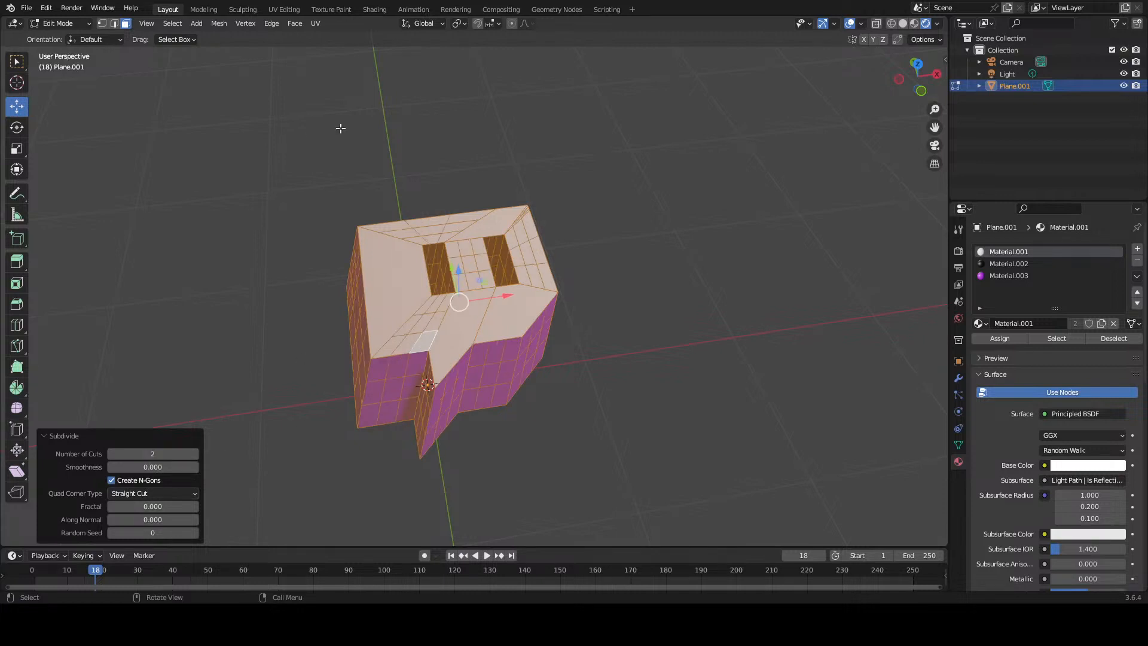
right_click(474, 323)
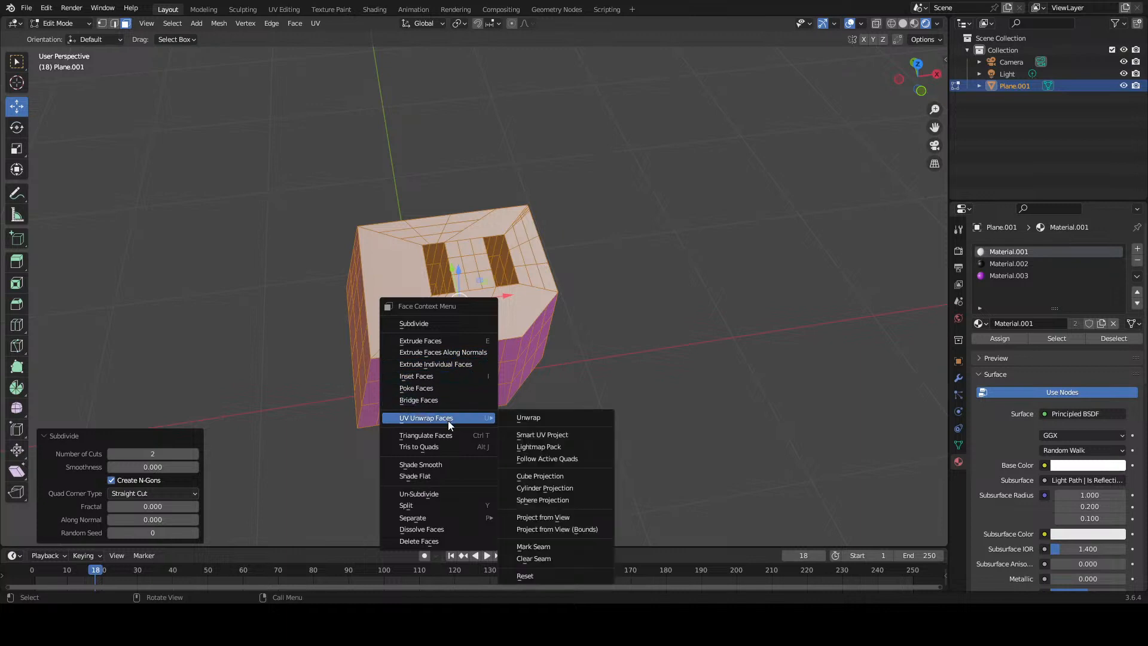
click(443, 464)
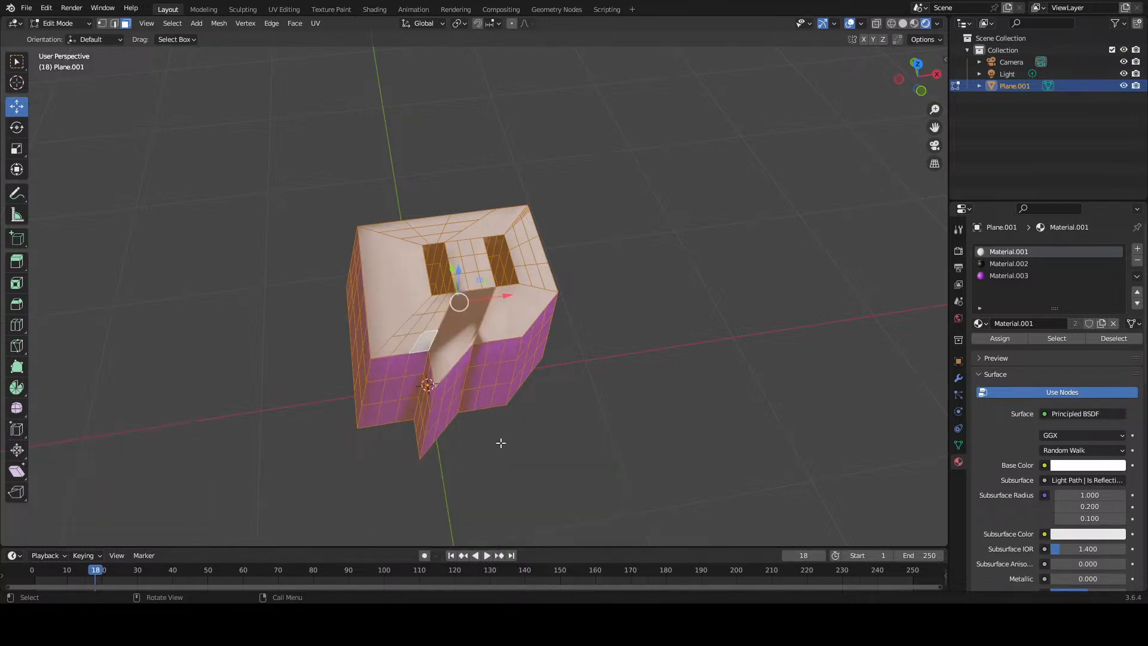
Step: Undo the smooth shading and subdivision of the logo's faces and save the file
click(513, 435)
key(ctrl+z)
key(ctrl+z)
key(ctrl+z)
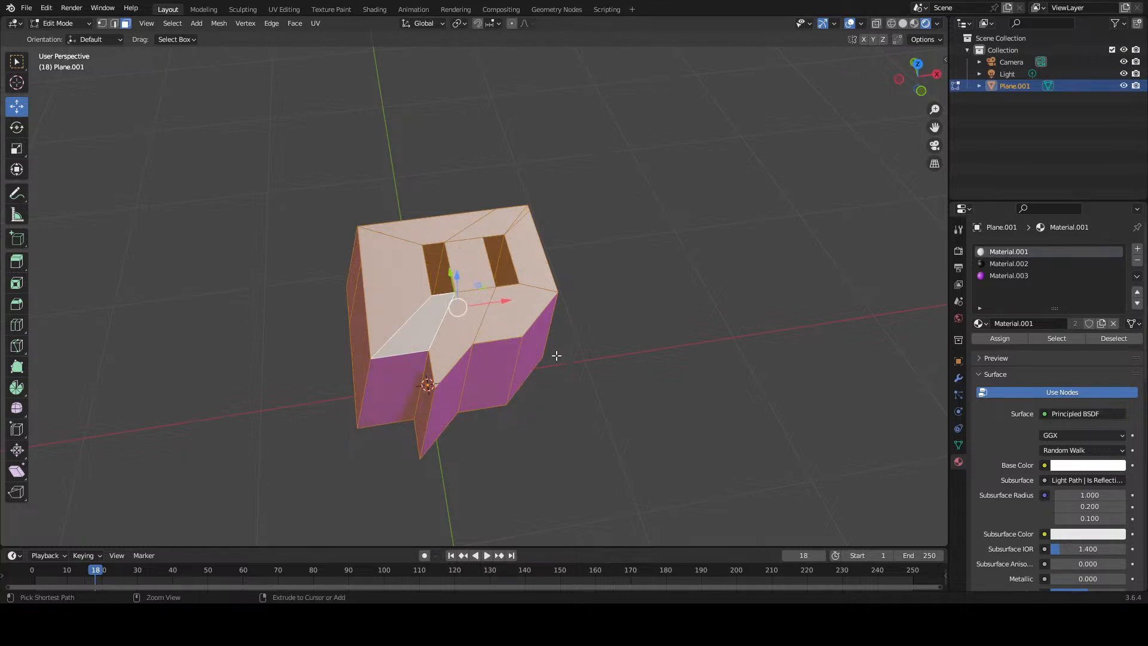
key(ctrl+s)
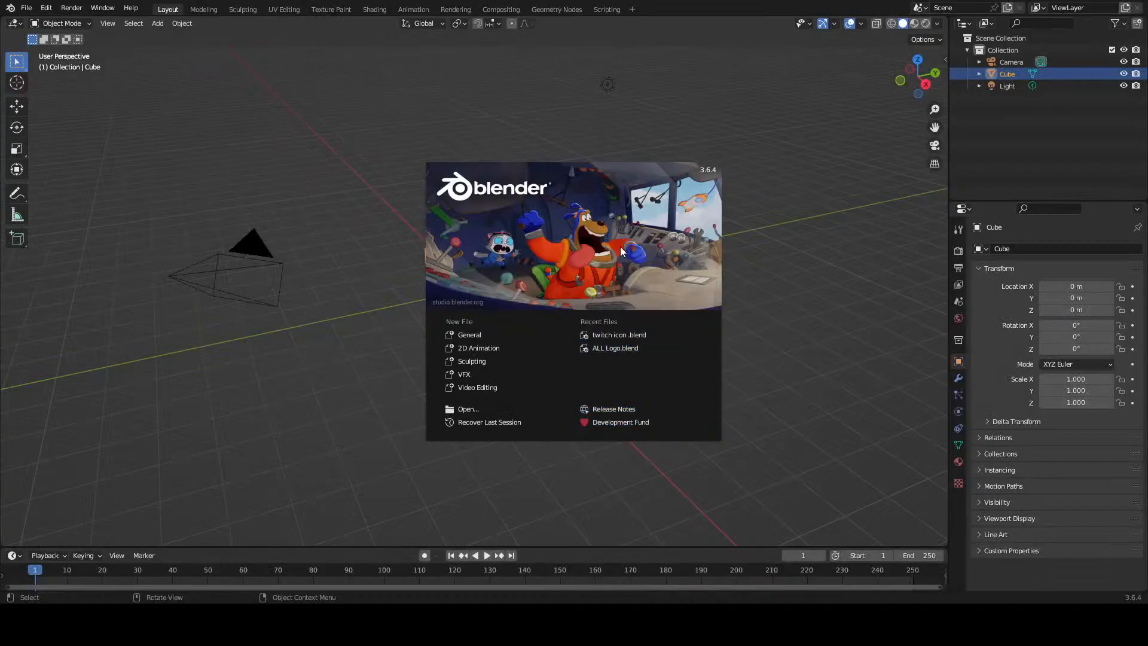
Step: Dismiss the new file's splash screen and flatten the default cube by lowering its top face along Z
click(743, 224)
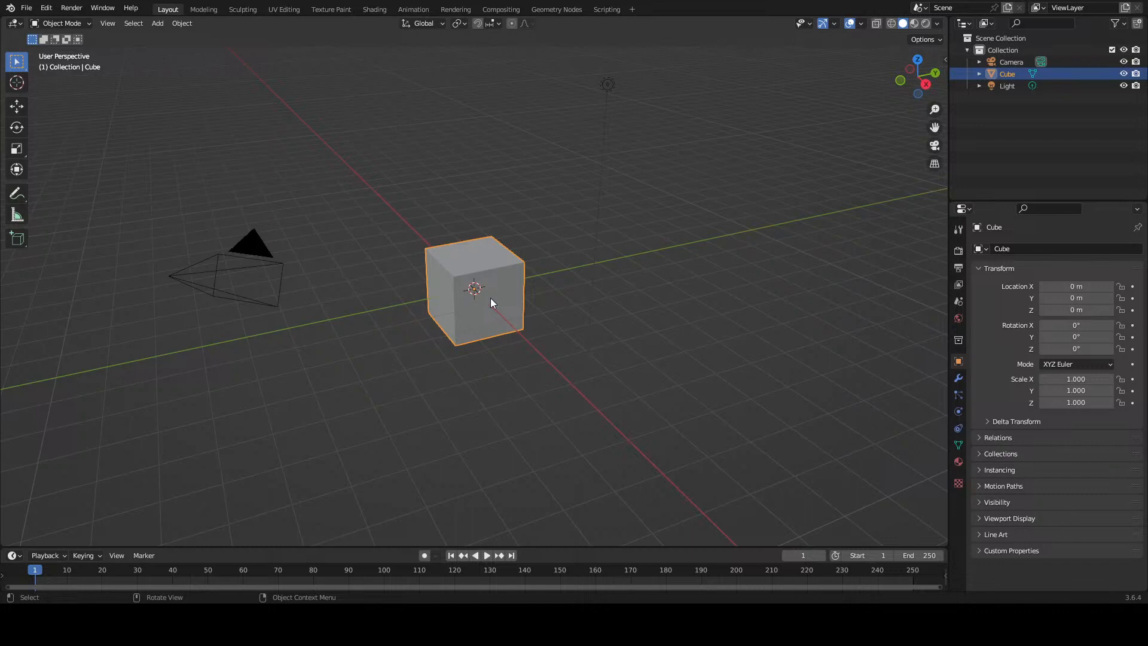
key(Tab)
right_click(470, 265)
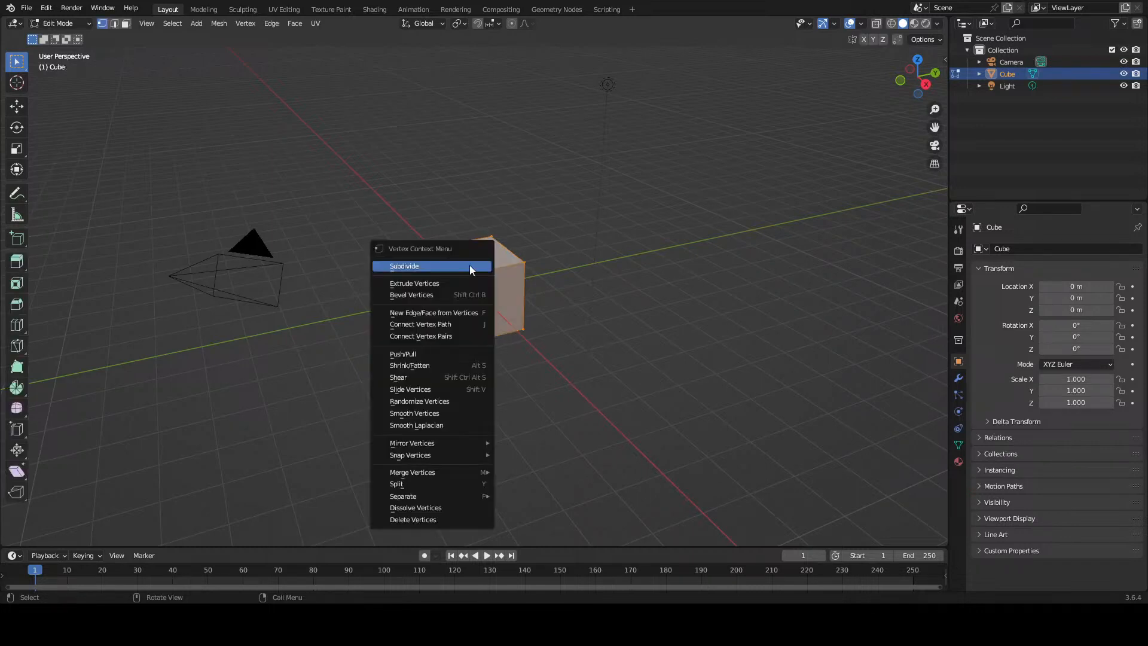
key(Escape)
click(490, 257)
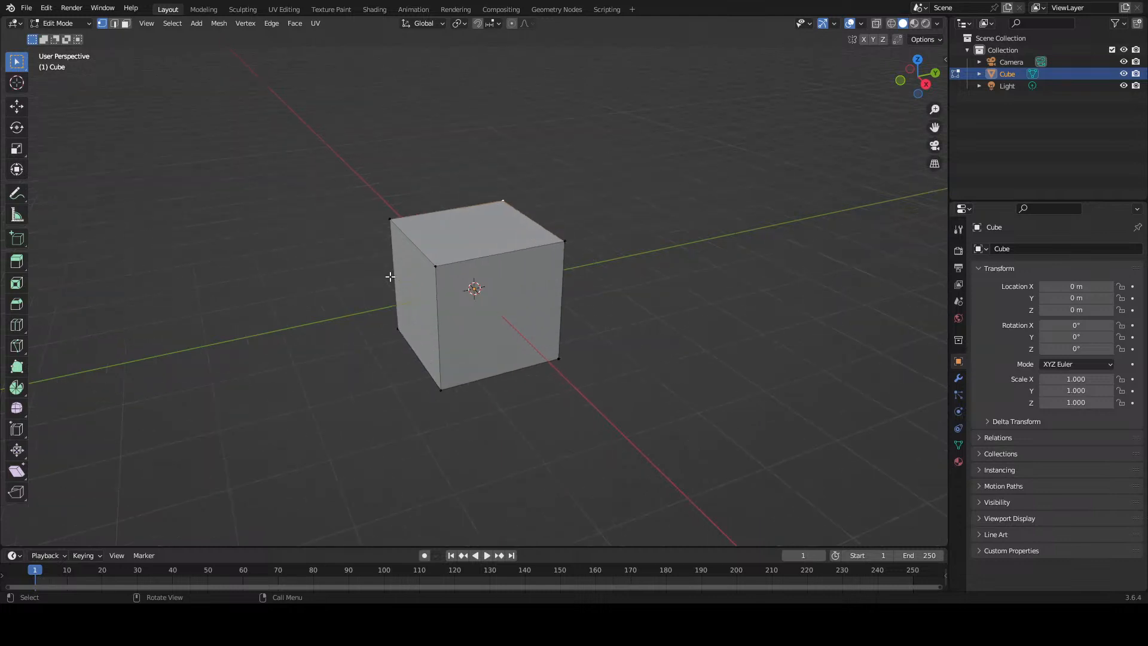
click(125, 23)
click(473, 229)
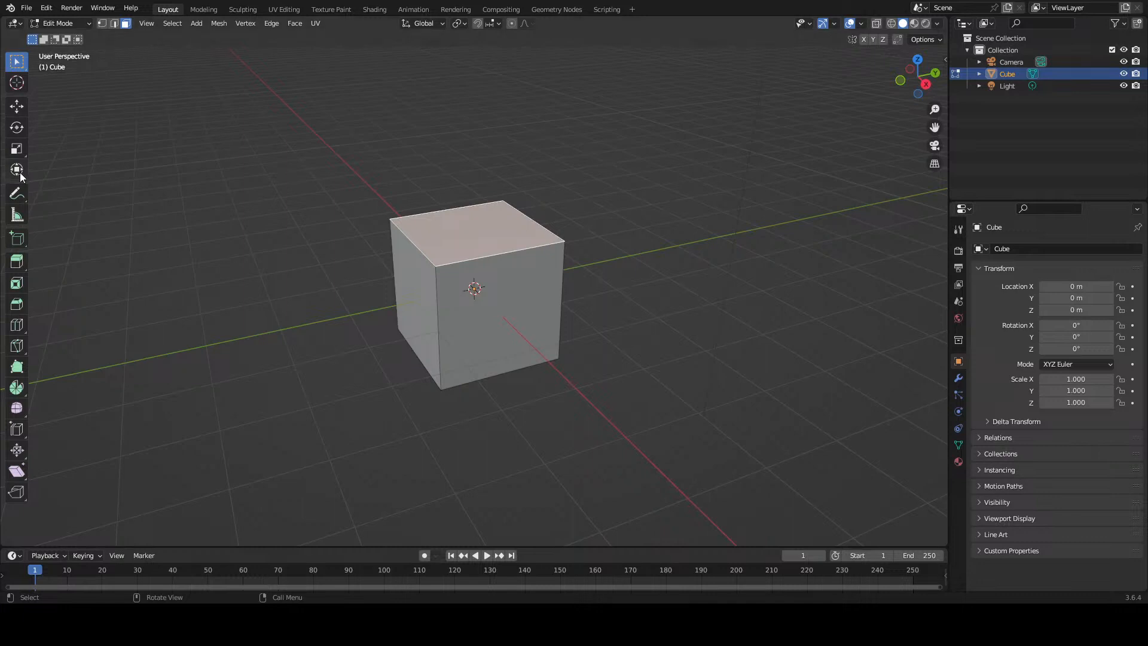
click(17, 106)
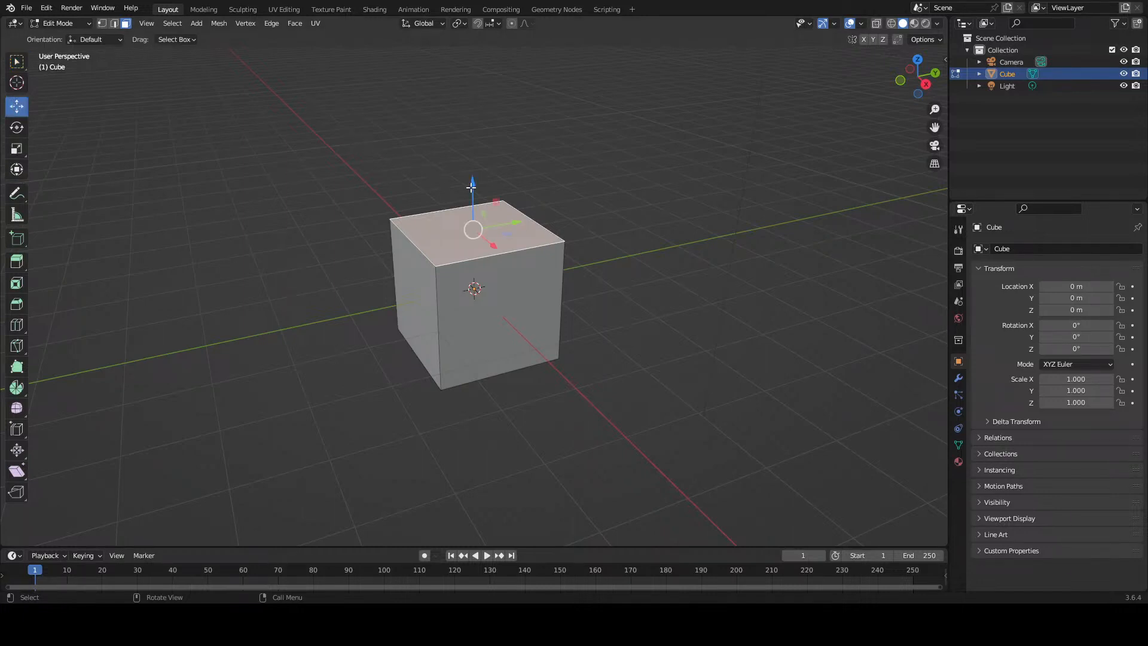
drag(472, 182, 474, 289)
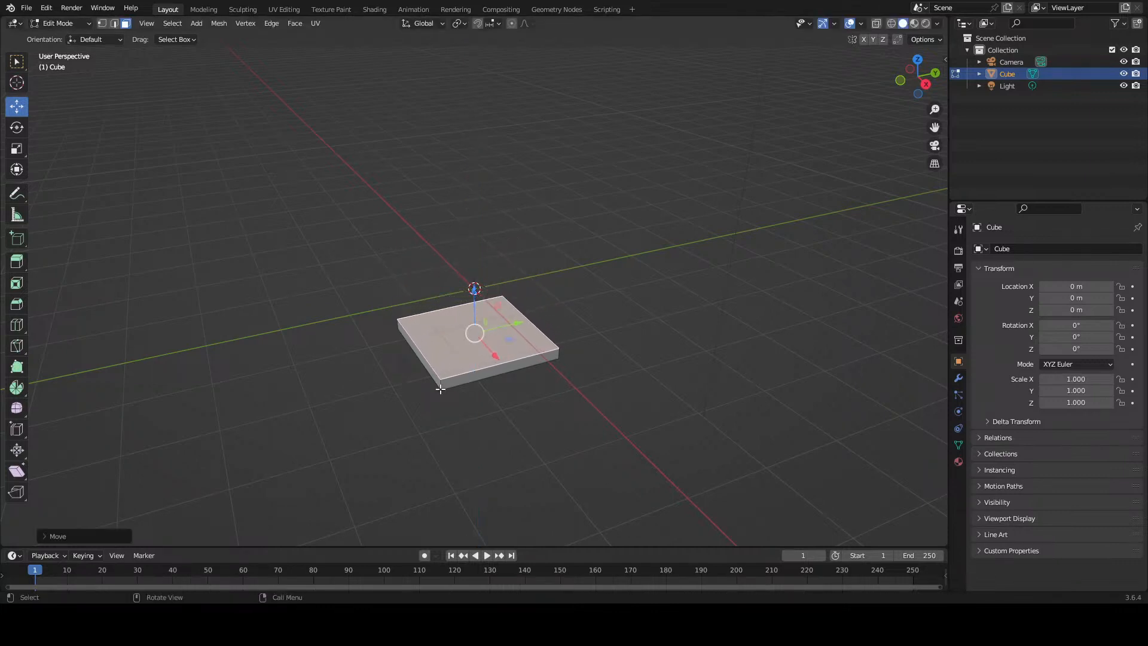
Step: Delete all vertices of the default cube and return to Object Mode
scroll(441, 389, up, 4)
middle_drag(442, 389, 425, 400)
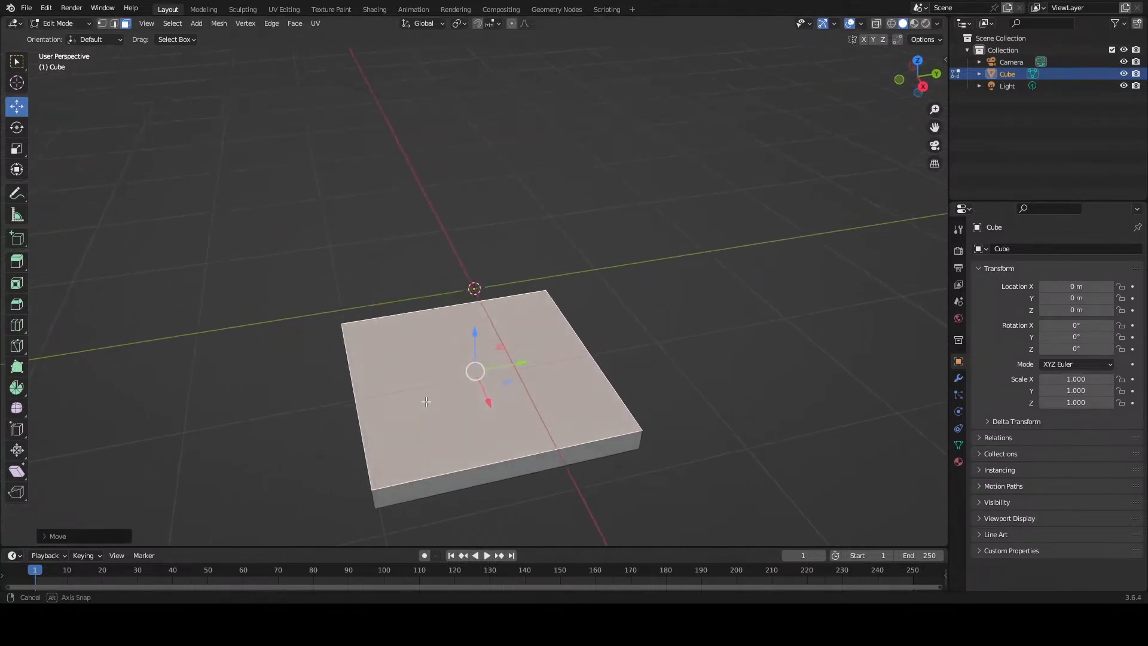
key(x)
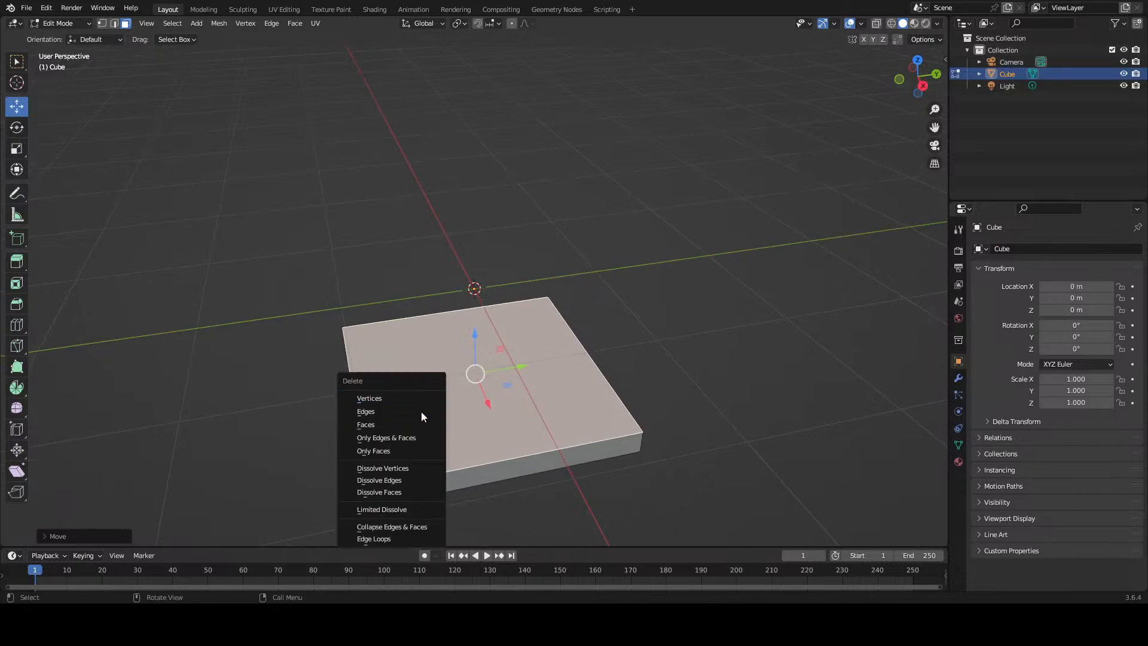
click(419, 399)
key(a)
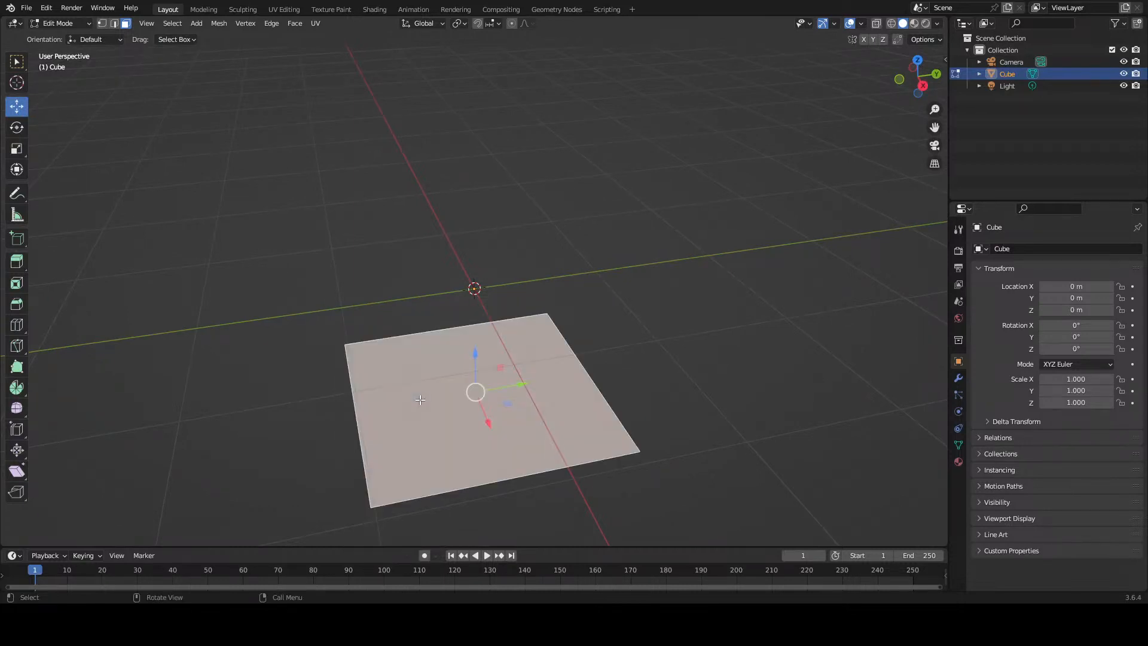
key(x)
click(420, 399)
key(Tab)
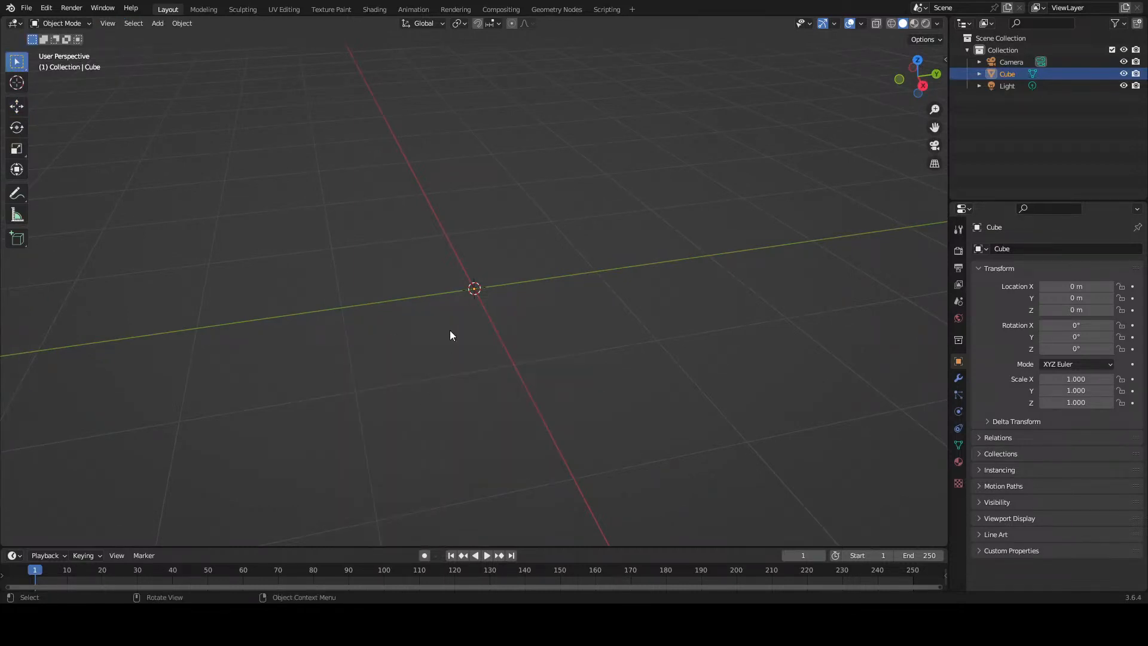
Step: Add a mesh plane at the world origin
click(108, 22)
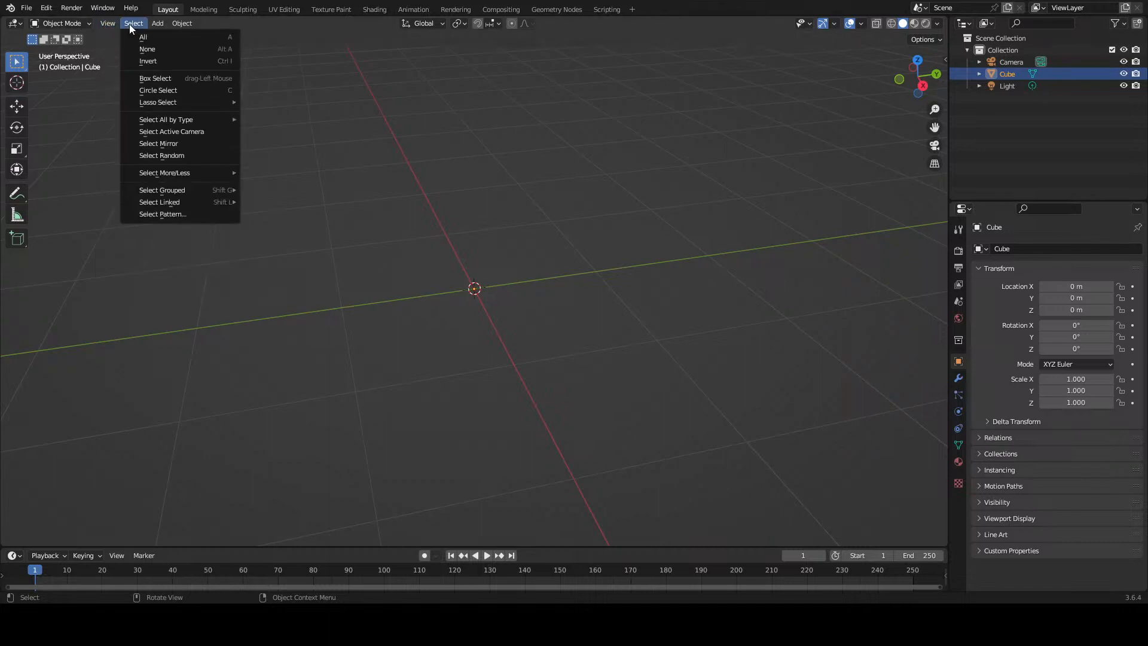
mouse_move(159, 24)
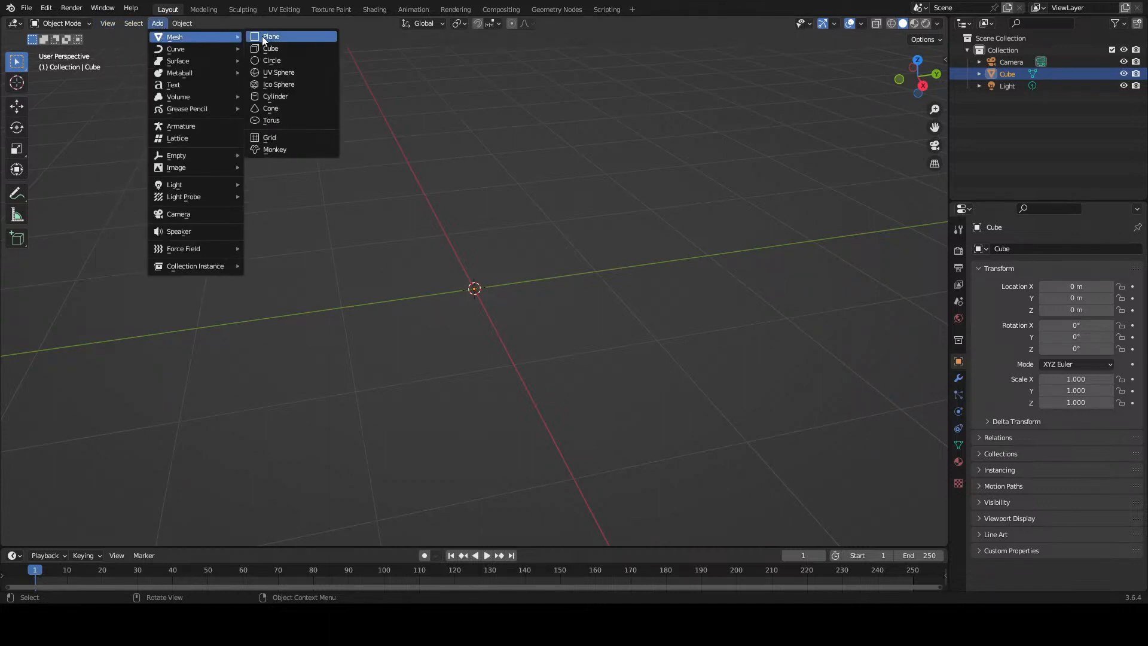
click(262, 36)
middle_drag(395, 256, 375, 343)
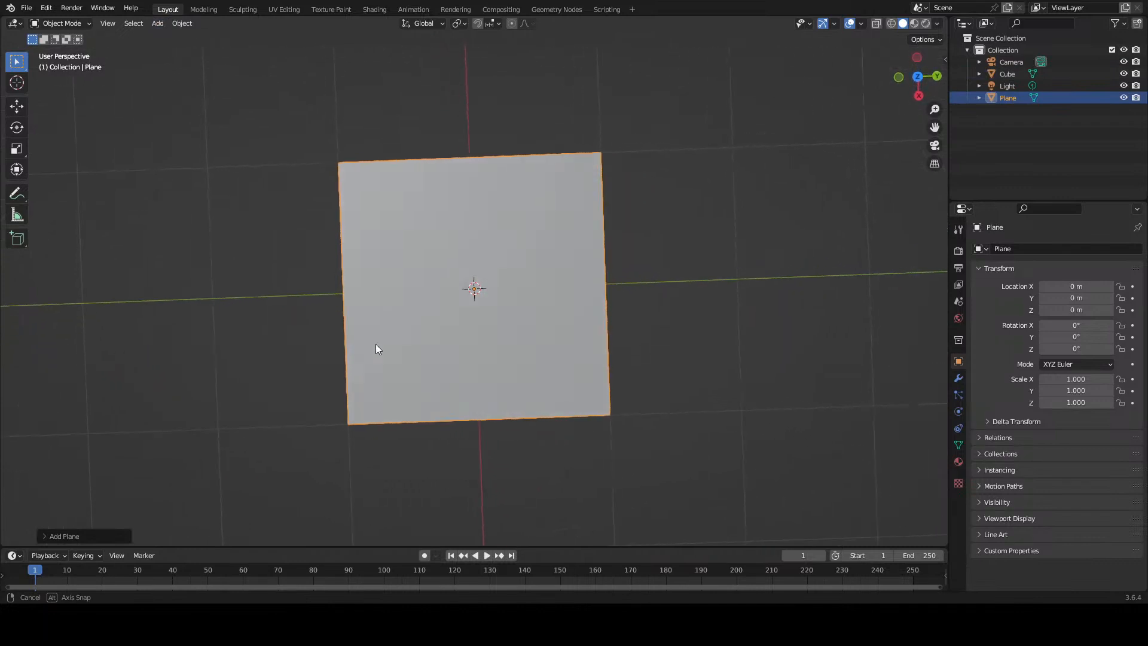
scroll(386, 336, up, 2)
scroll(386, 340, up, 1)
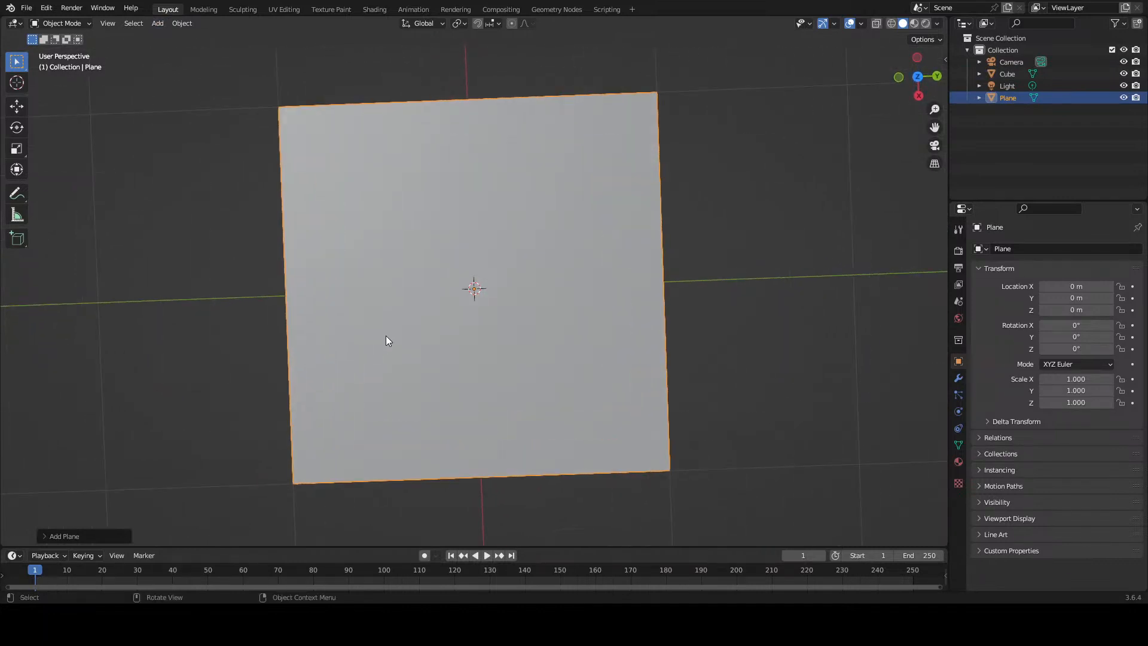
Step: Add the dark faceted play-button logo as a reference image in the top orthographic view
key(KP_7)
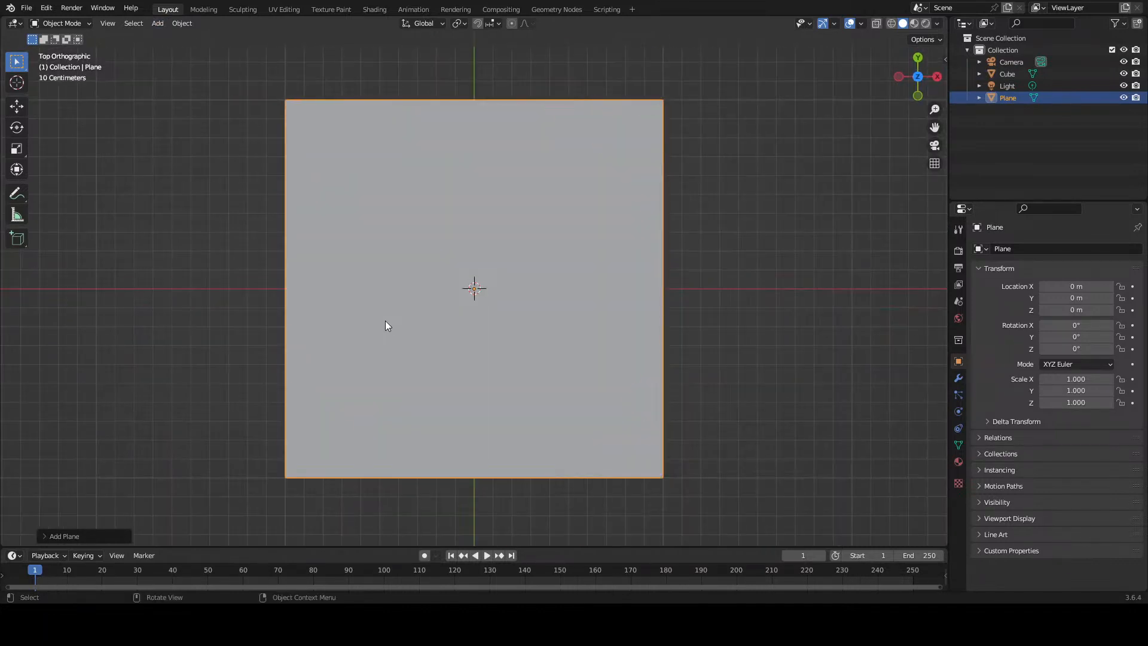
click(157, 23)
mouse_move(169, 35)
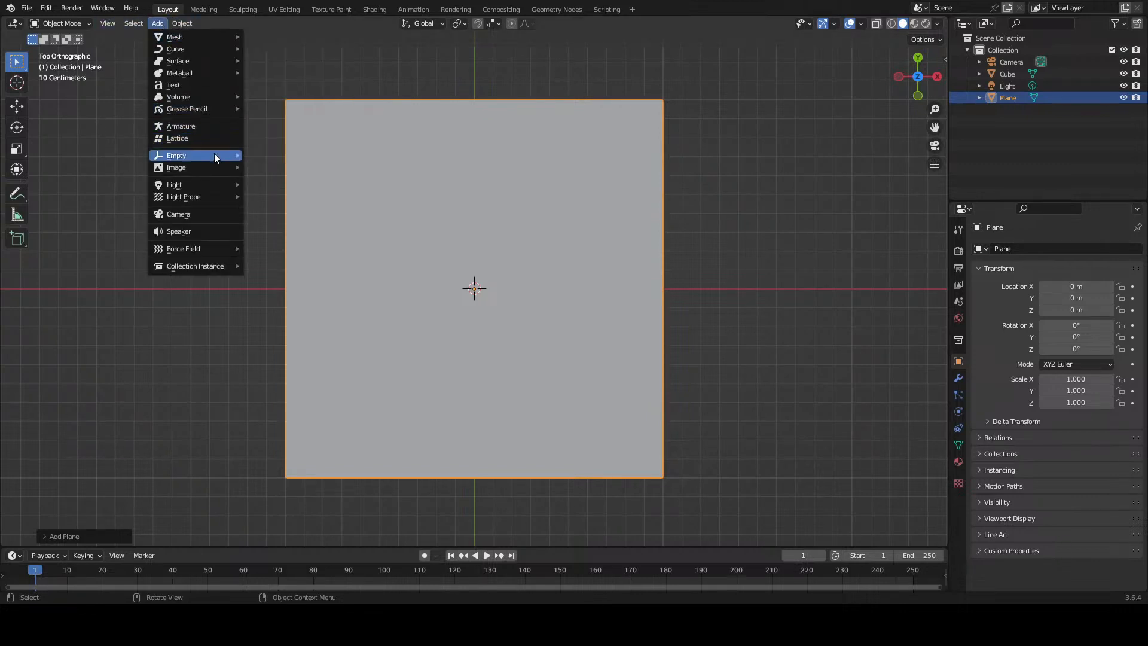
mouse_move(215, 168)
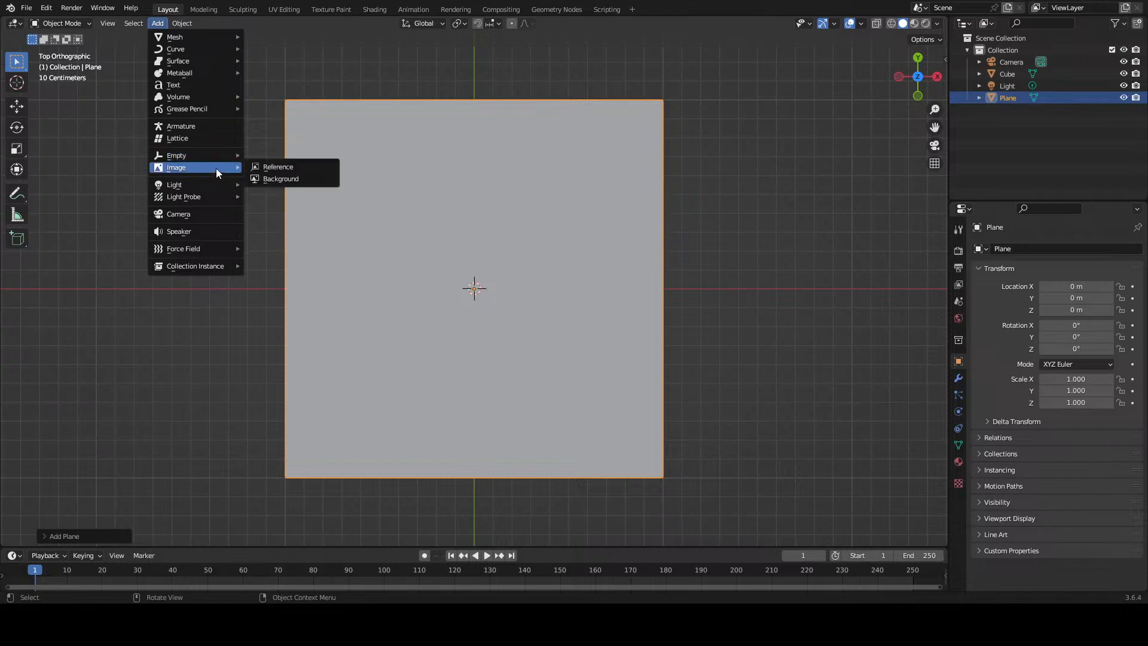
click(279, 165)
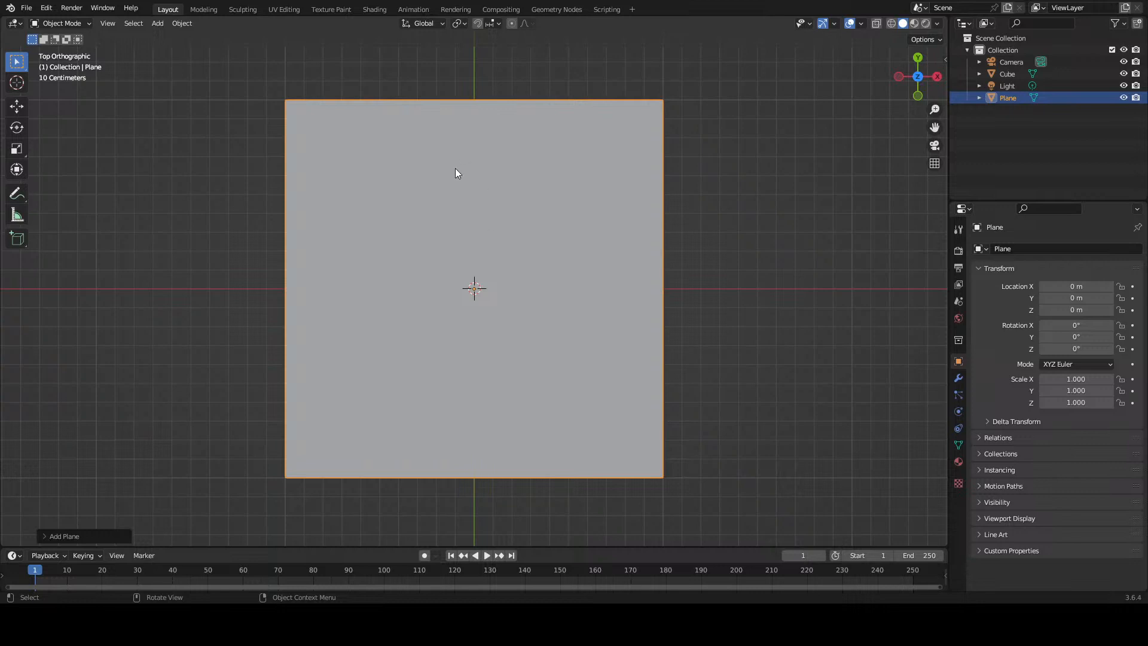
click(775, 469)
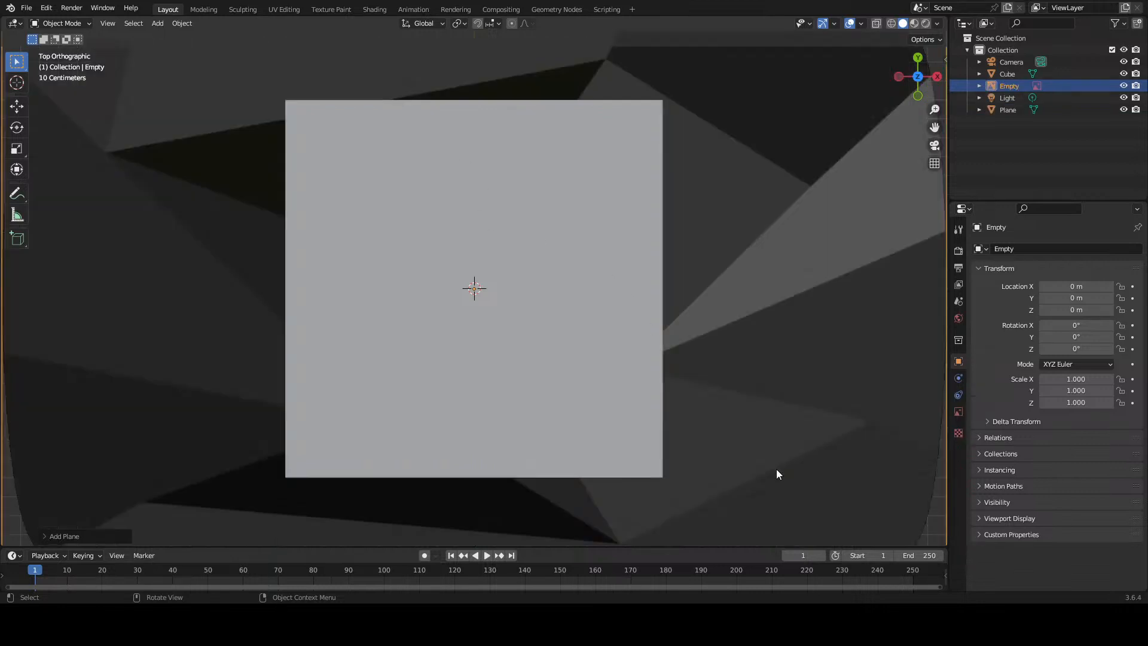
scroll(653, 398, down, 5)
Step: Scale the plane to about 2.485 in X and 1.742 in Y to cover the reference image, and switch to wireframe shading
click(475, 307)
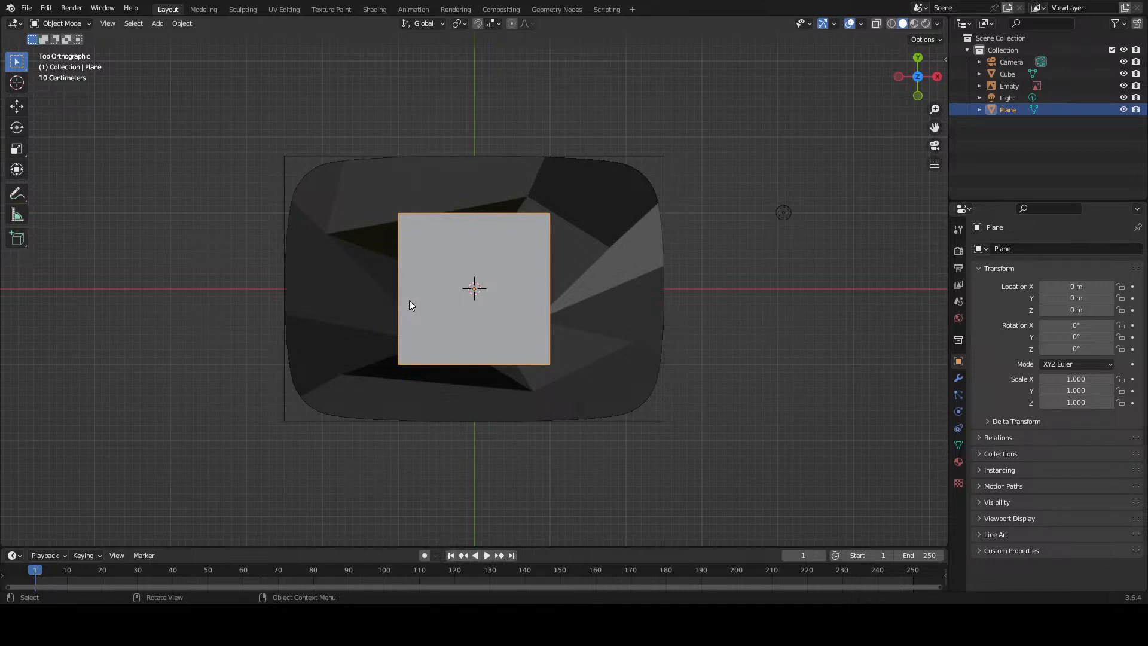
click(23, 149)
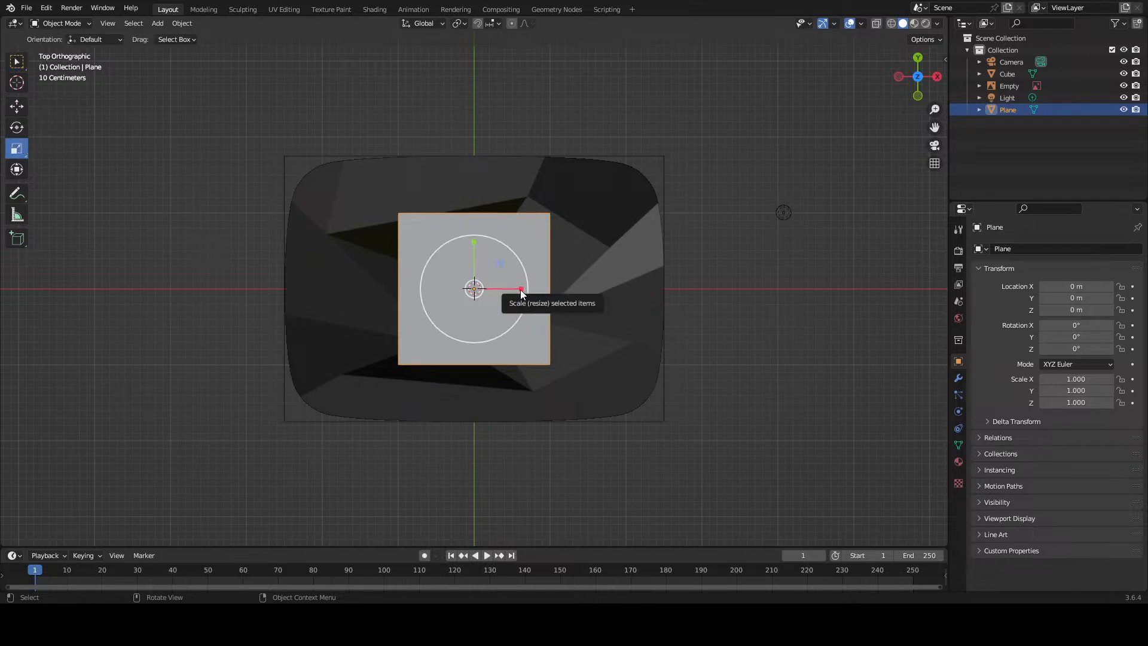
drag(521, 291, 590, 281)
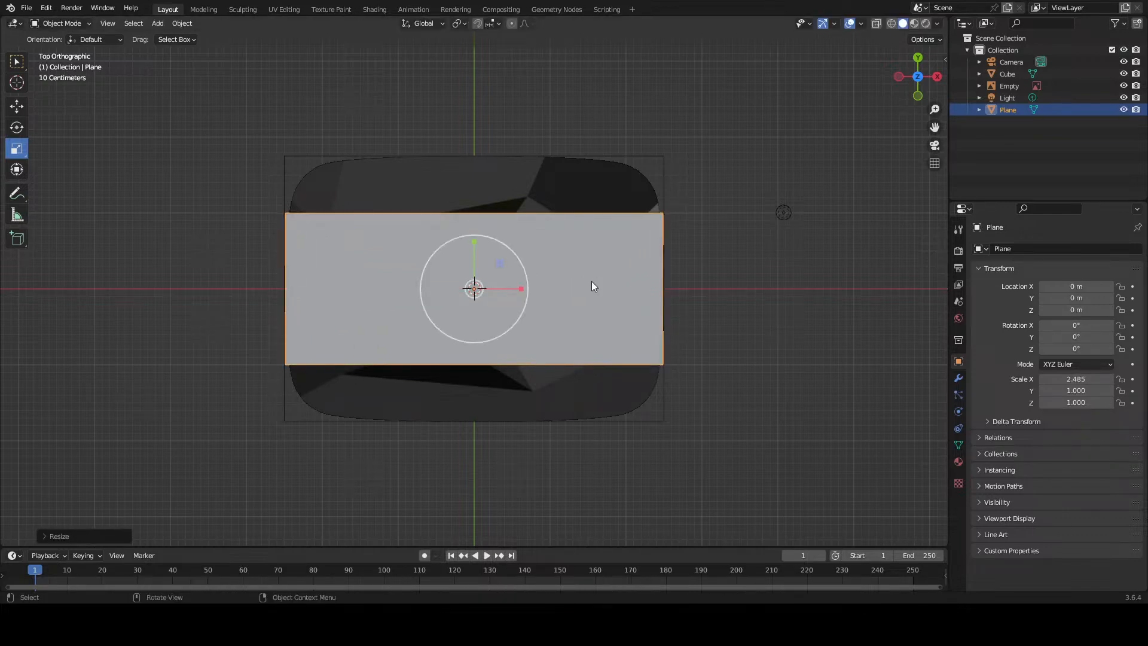
middle_drag(485, 256, 455, 281)
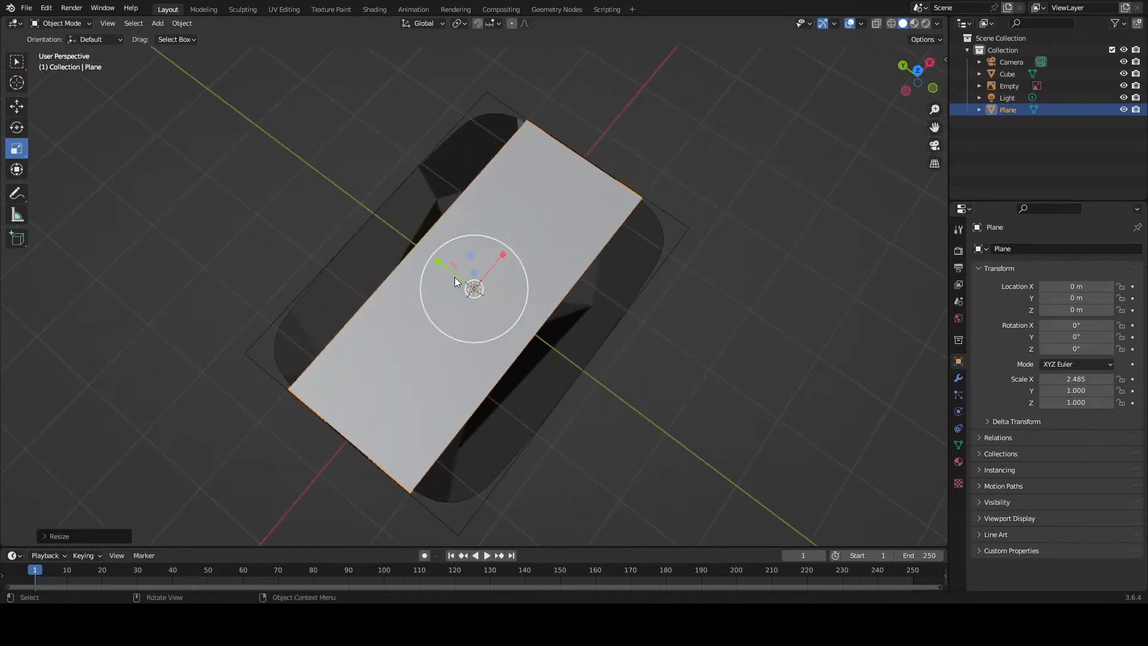
drag(439, 263, 404, 249)
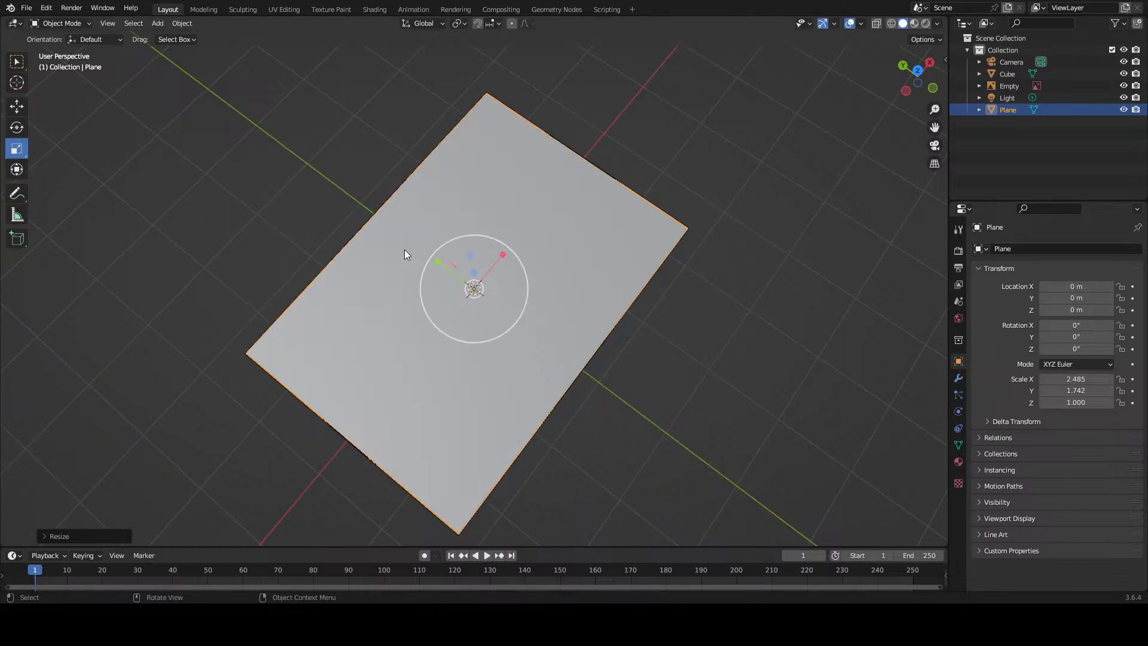
key(z)
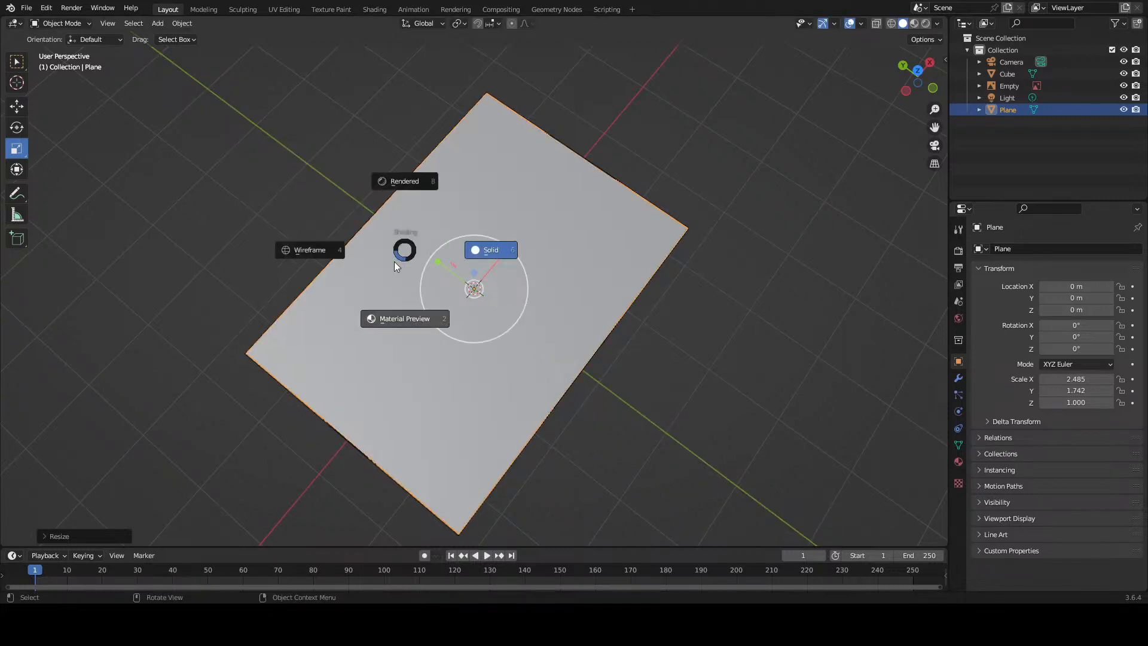
click(325, 249)
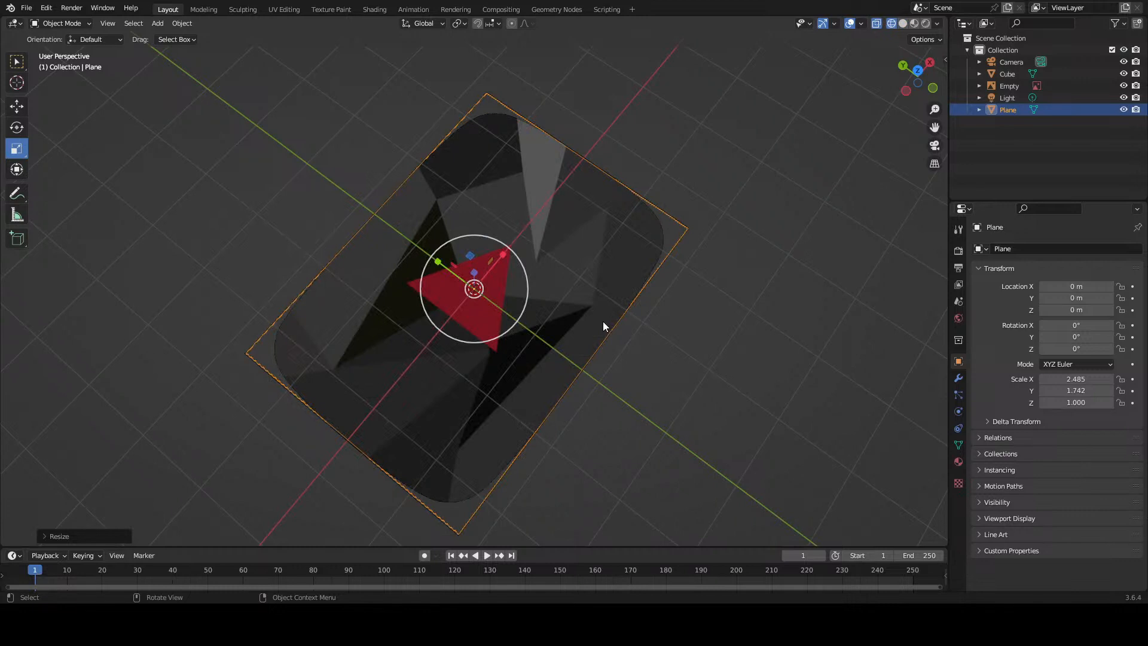
Step: Enter Edit Mode on the plane, working at its upper-left corner over the reference image
mouse_move(603, 321)
middle_down()
mouse_move(532, 349)
mouse_move(338, 364)
middle_up()
scroll(323, 376, up, 4)
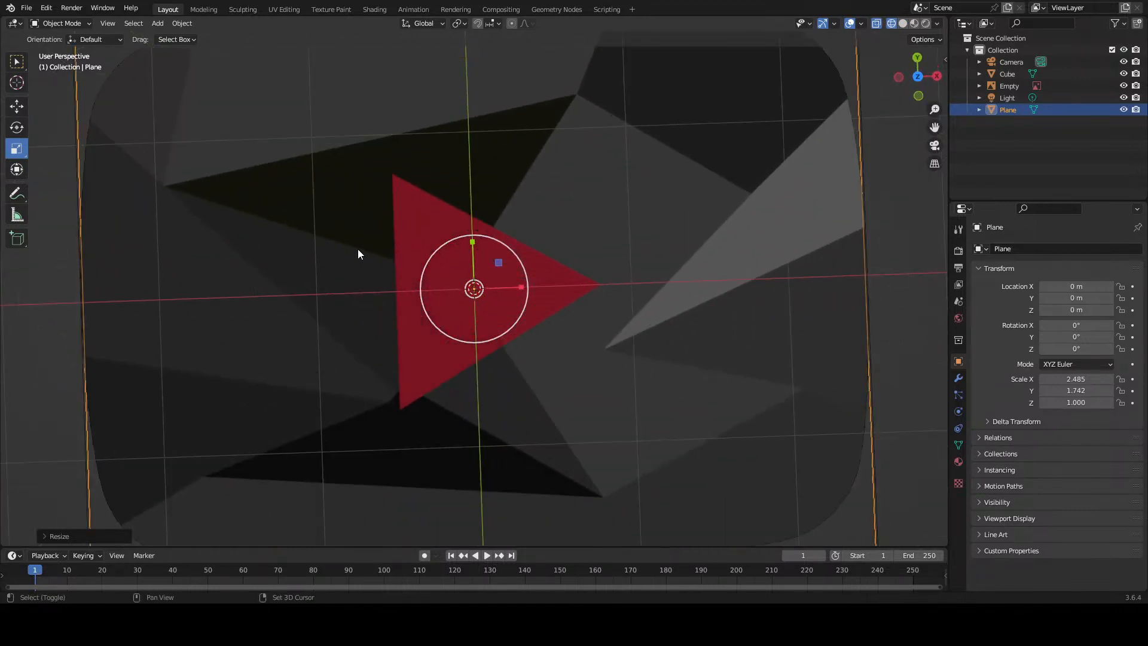
shift+middle_drag(359, 251, 411, 392)
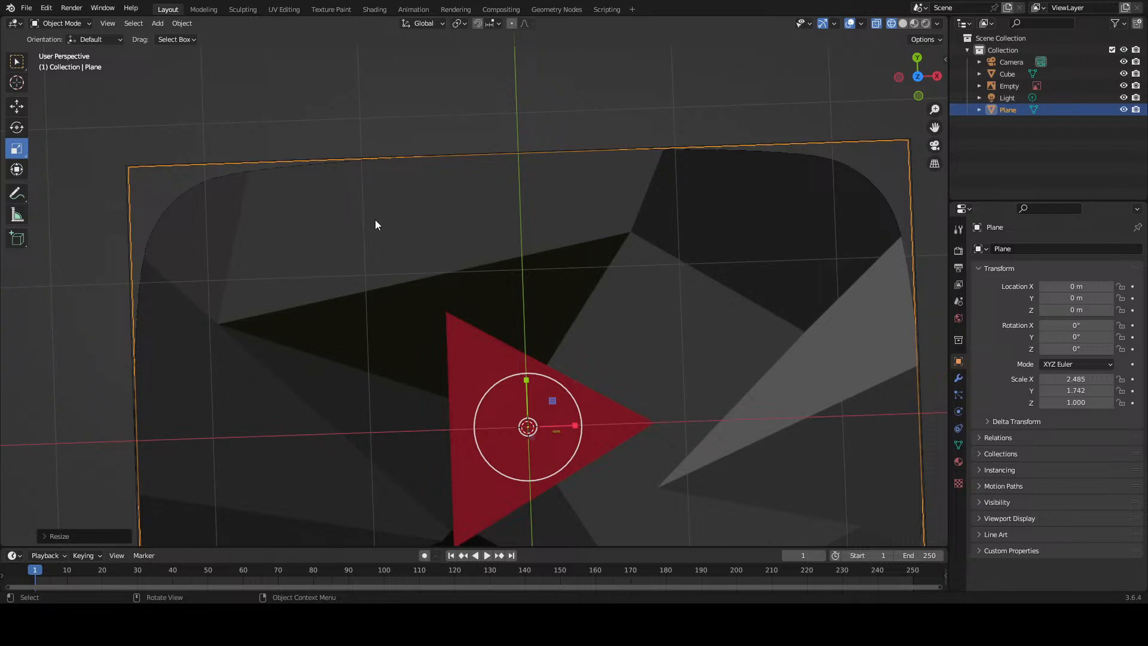
scroll(350, 167, up, 2)
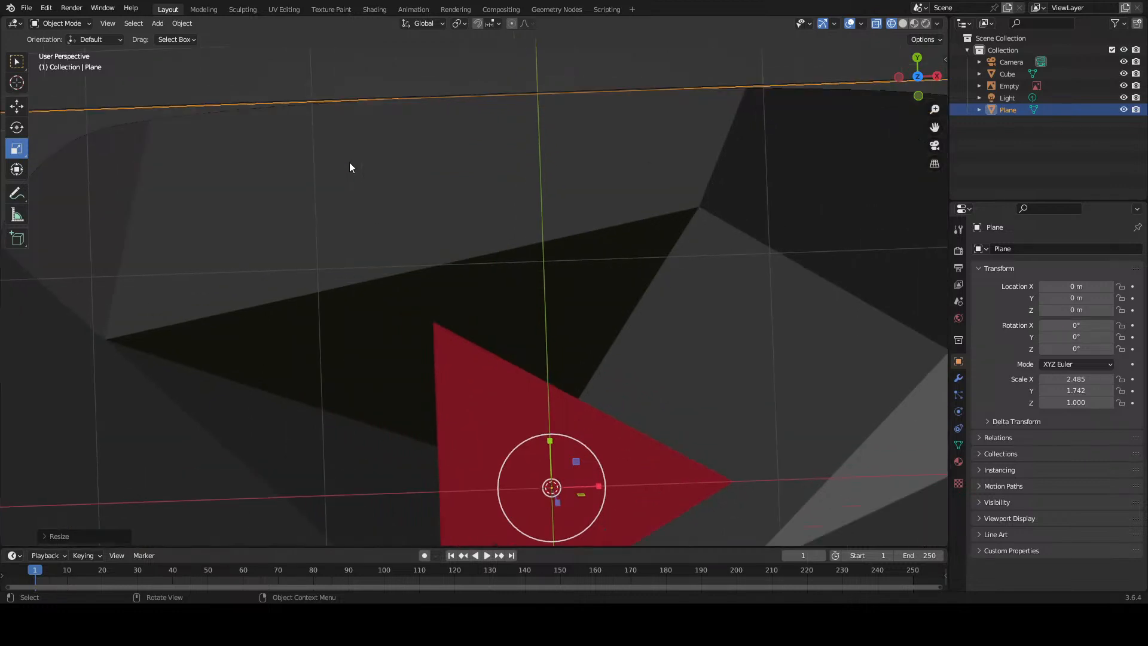
shift+middle_drag(350, 167, 471, 246)
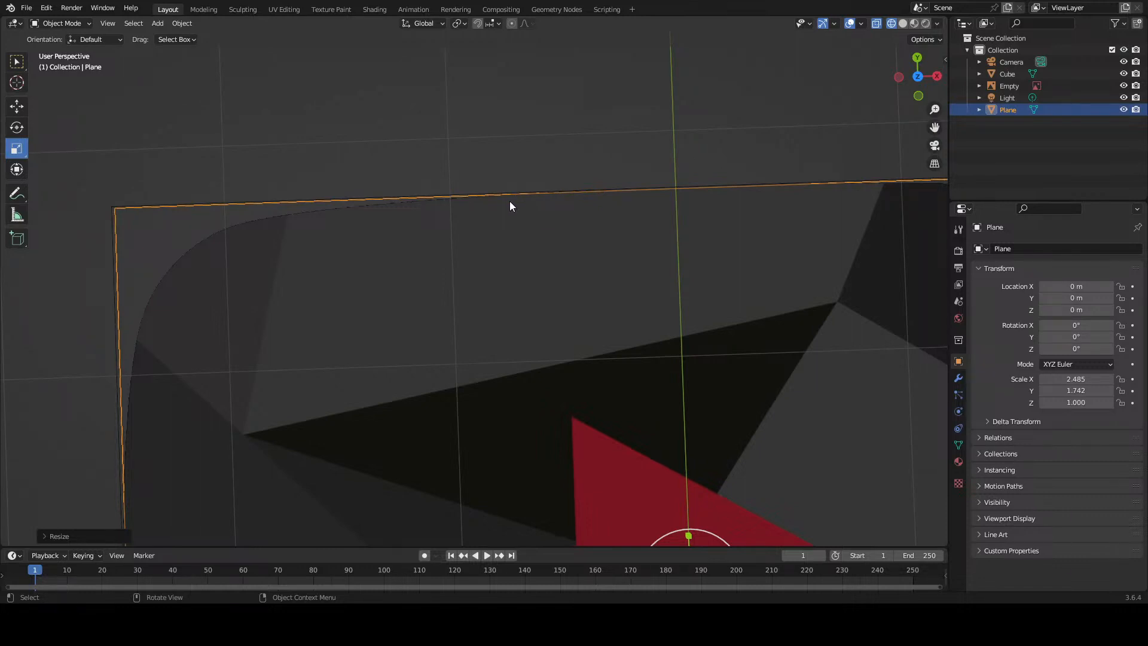
key(Tab)
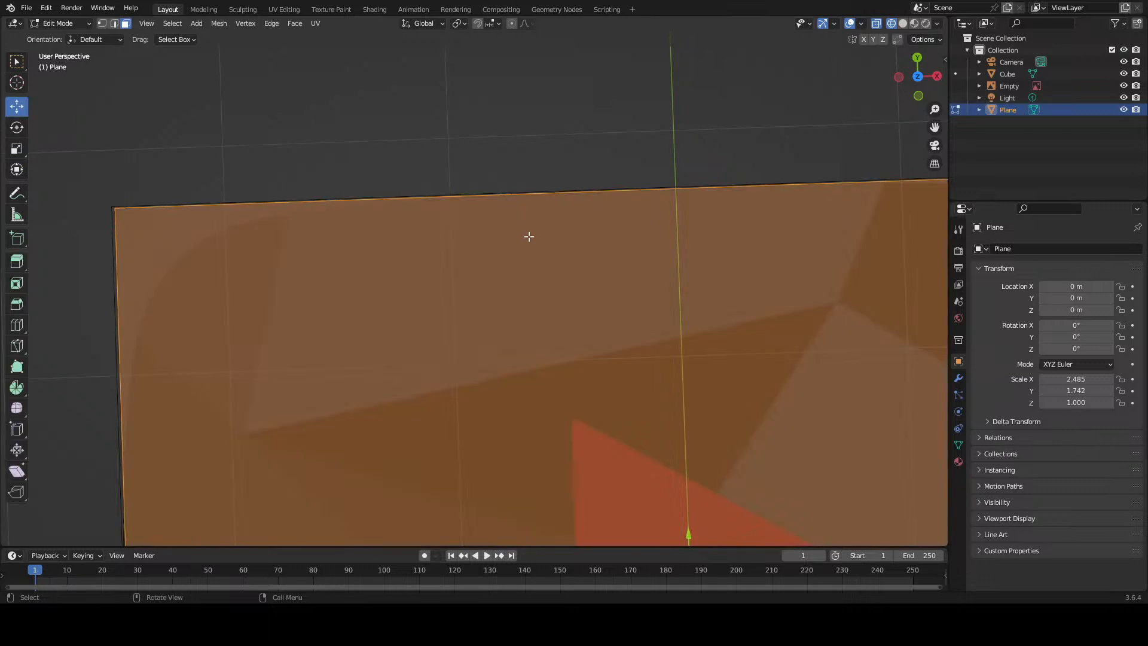
key(alt+a)
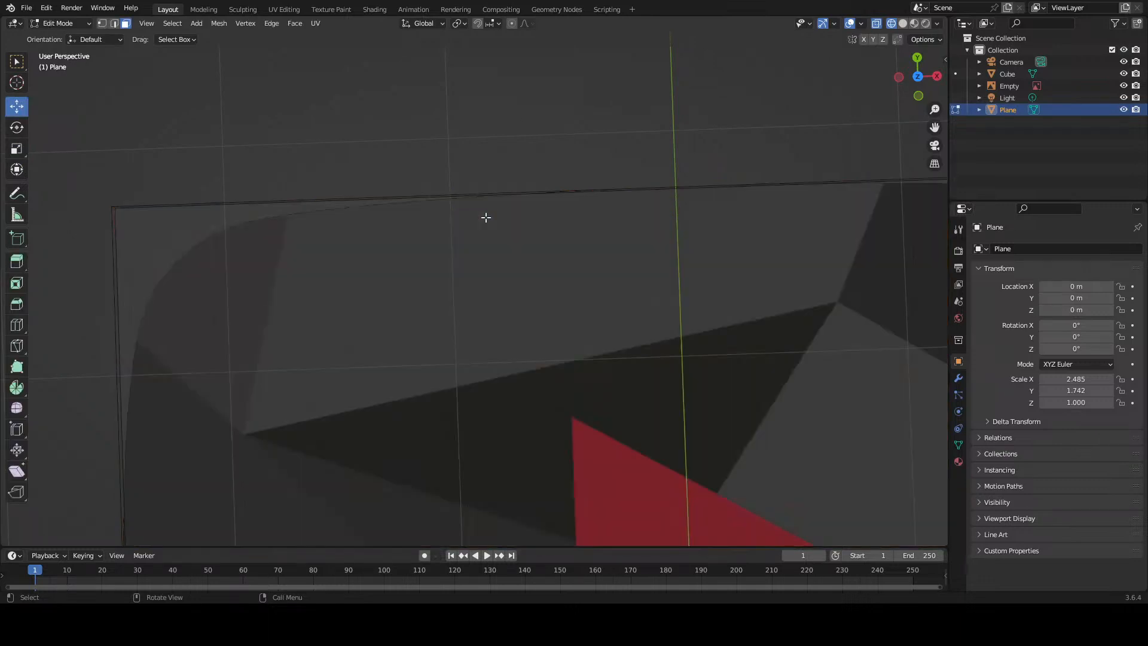
key(k)
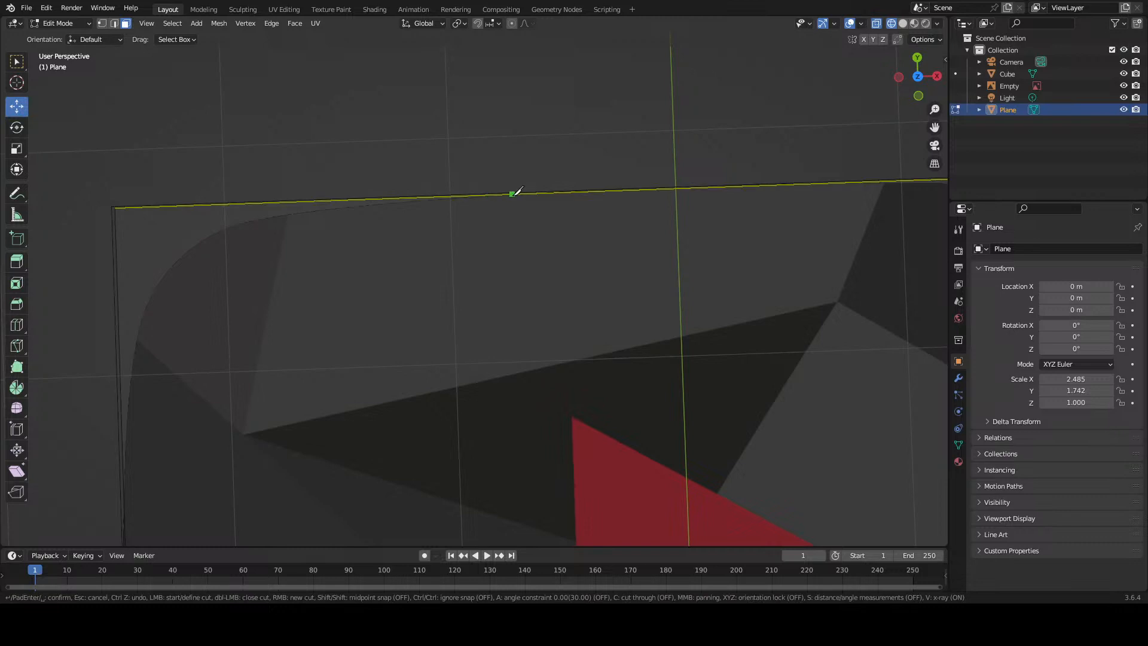
click(481, 195)
scroll(455, 194, up, 5)
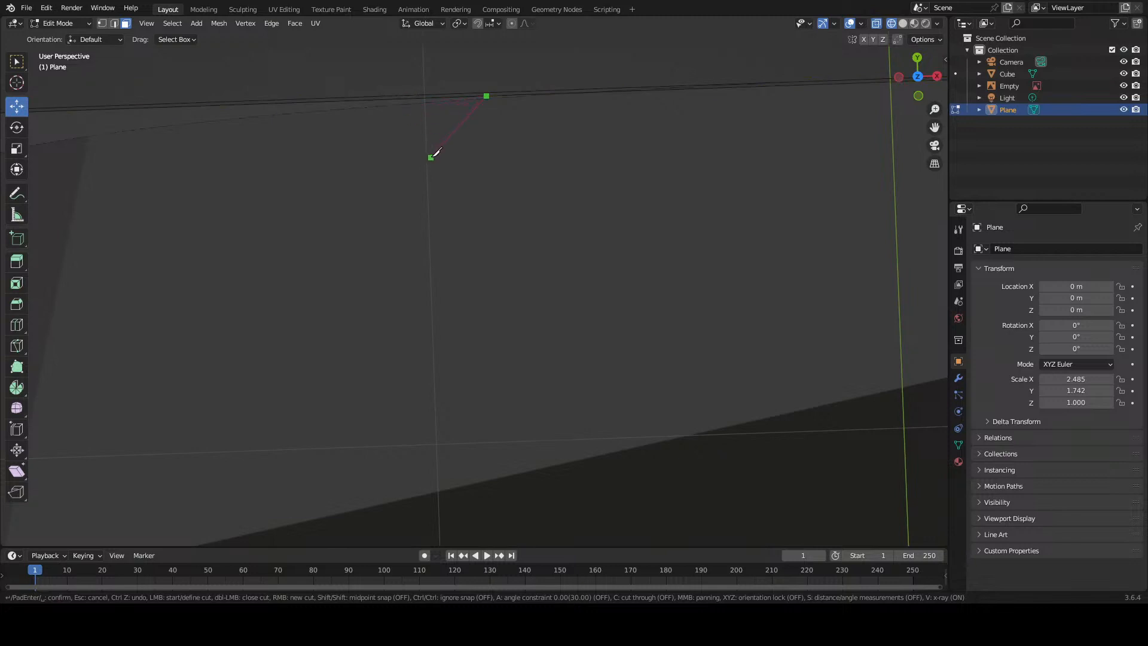
scroll(433, 153, down, 2)
key(Escape)
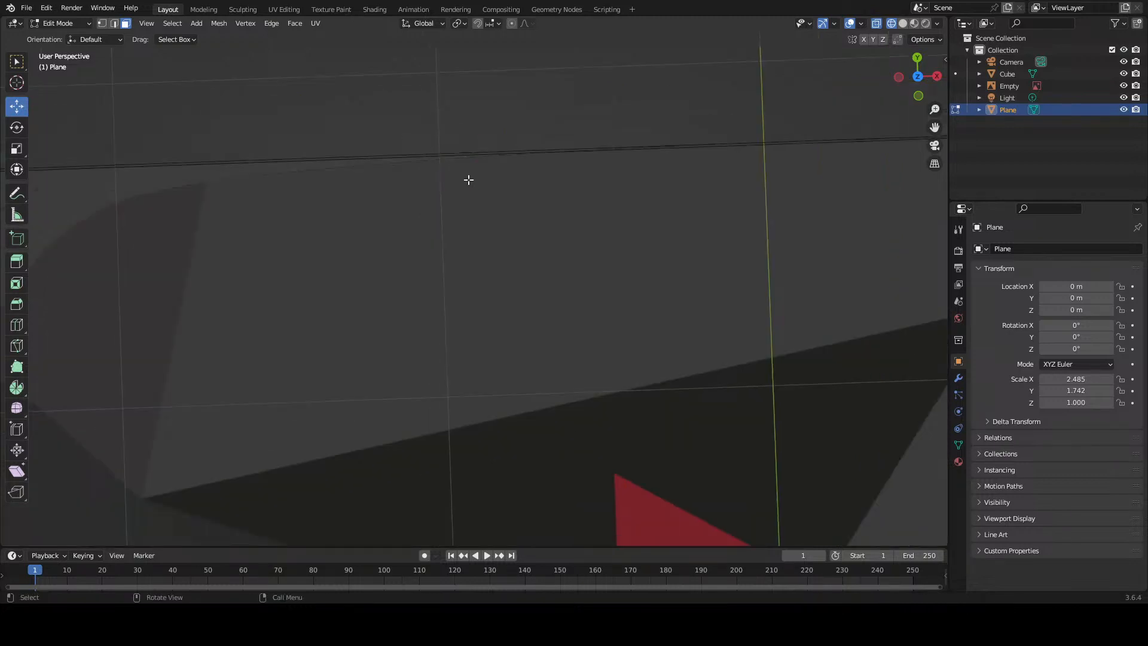
Step: Select the whole plane mesh and enlarge it slightly along Y beyond the logo's upper edge
key(a)
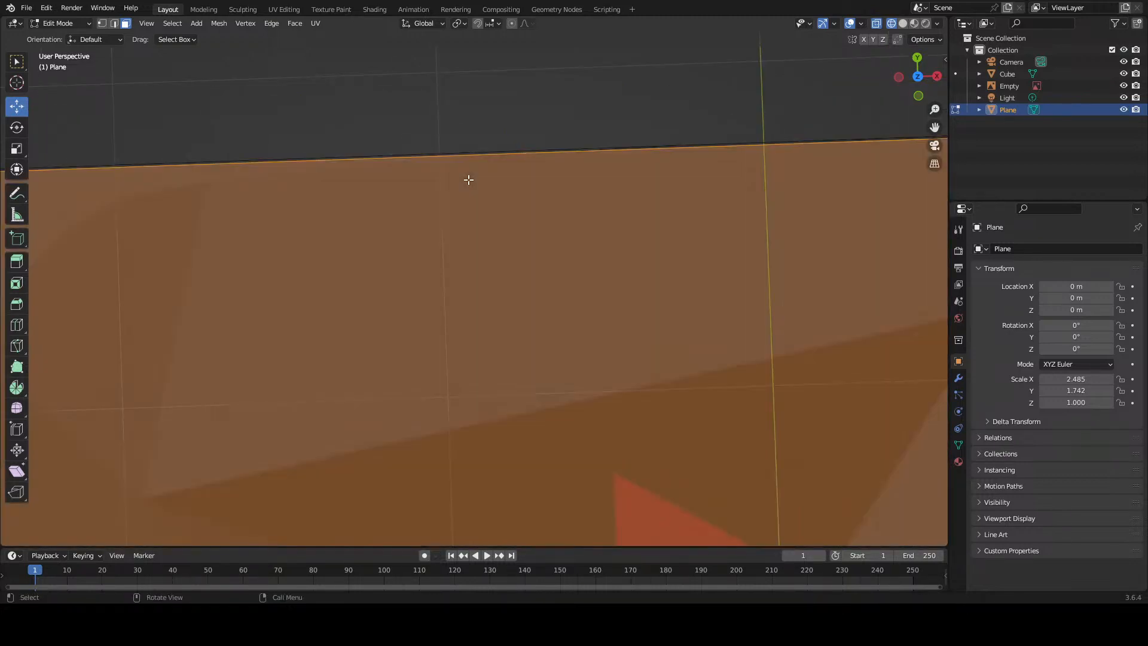
scroll(468, 179, down, 5)
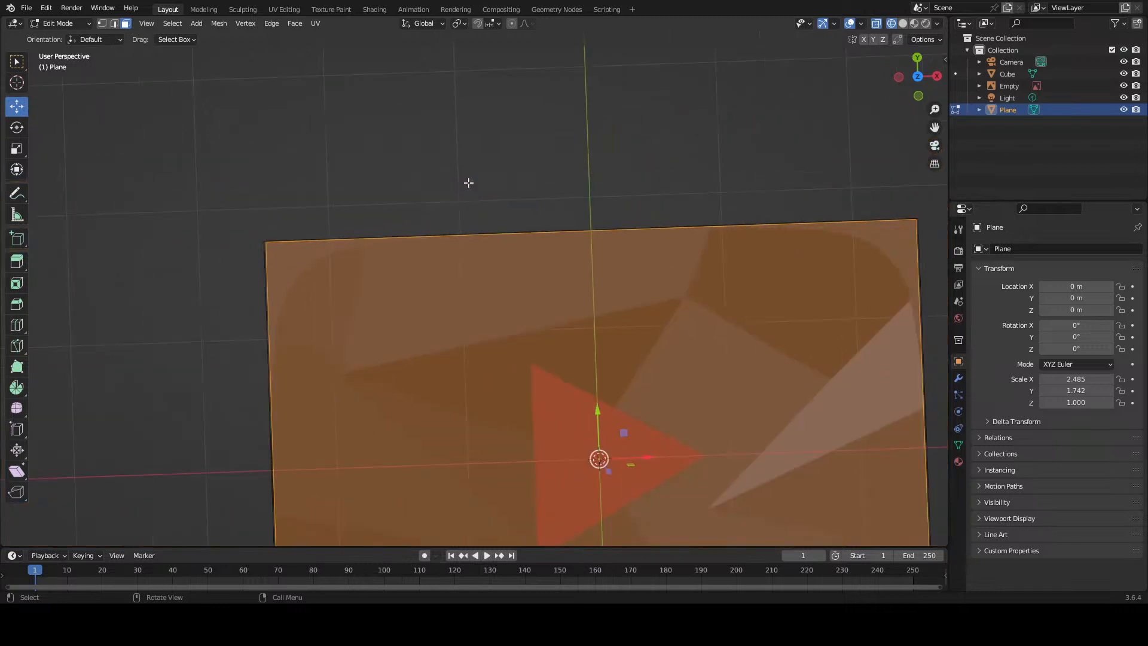
click(16, 149)
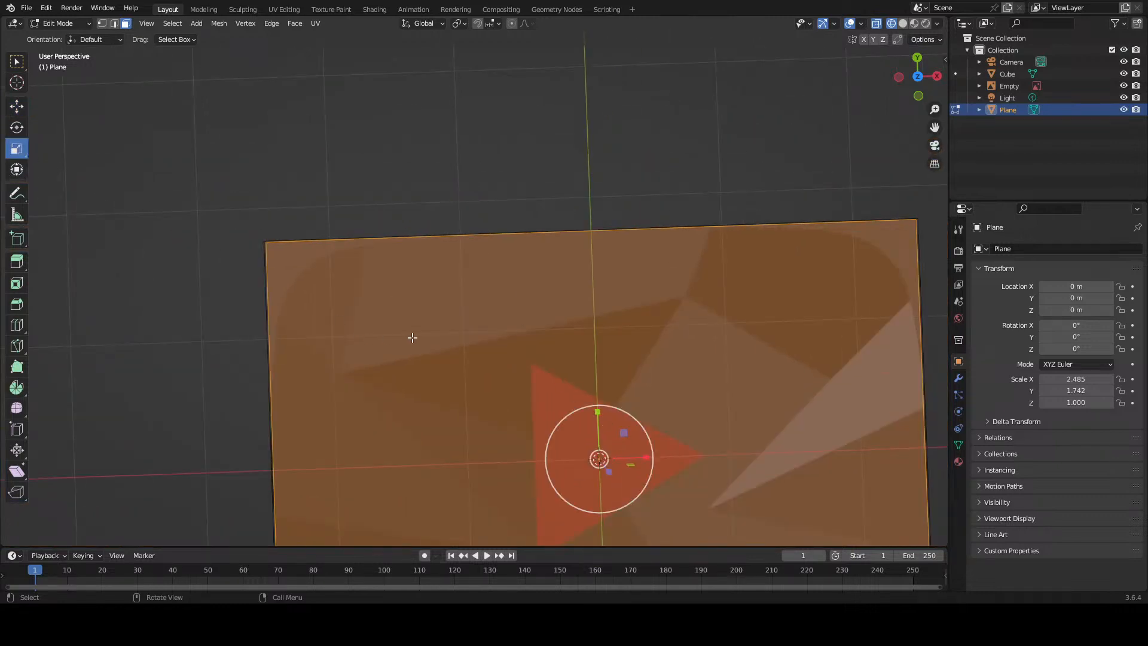
scroll(524, 336, up, 3)
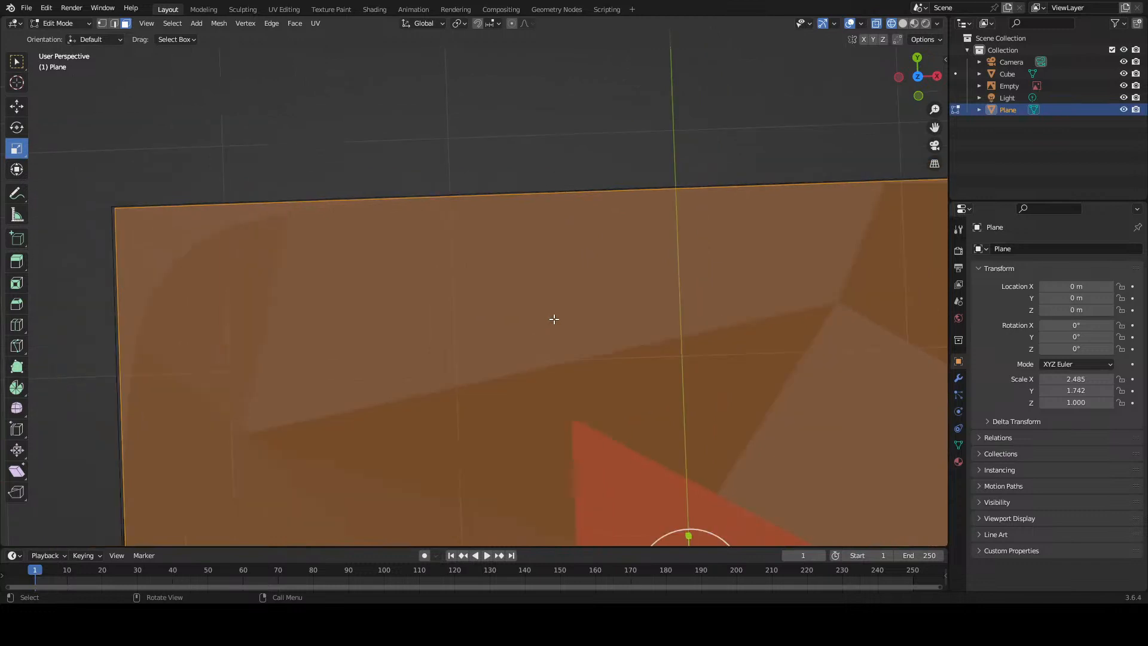
scroll(556, 322, down, 1)
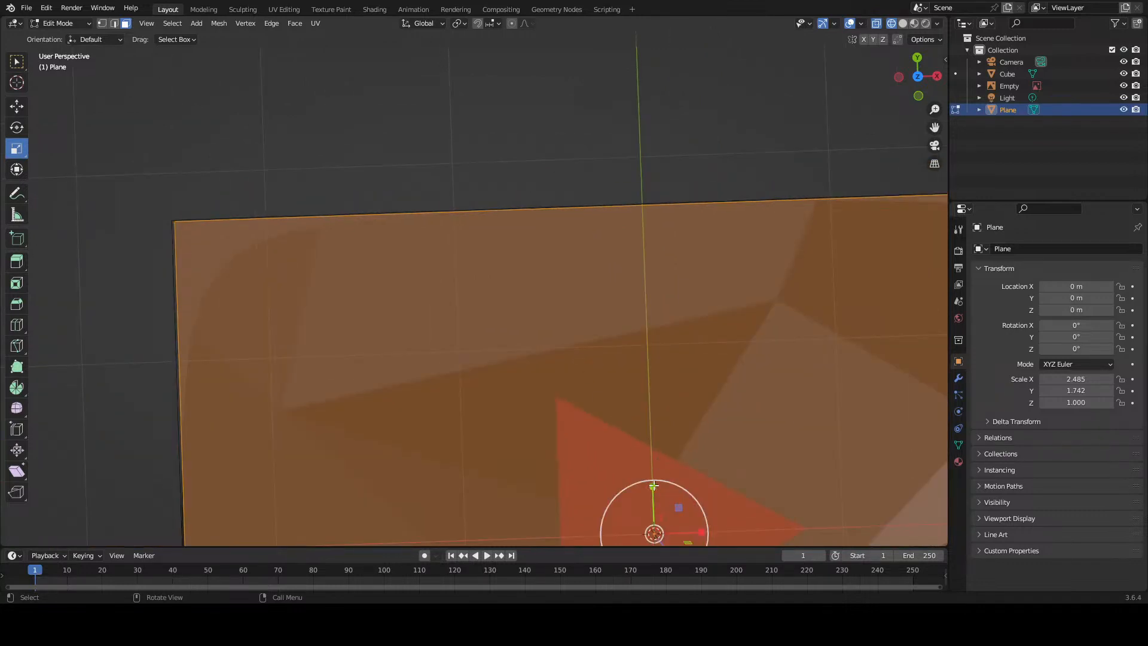
mouse_move(654, 486)
mouse_down()
mouse_move(649, 503)
mouse_move(646, 485)
mouse_move(663, 486)
mouse_up()
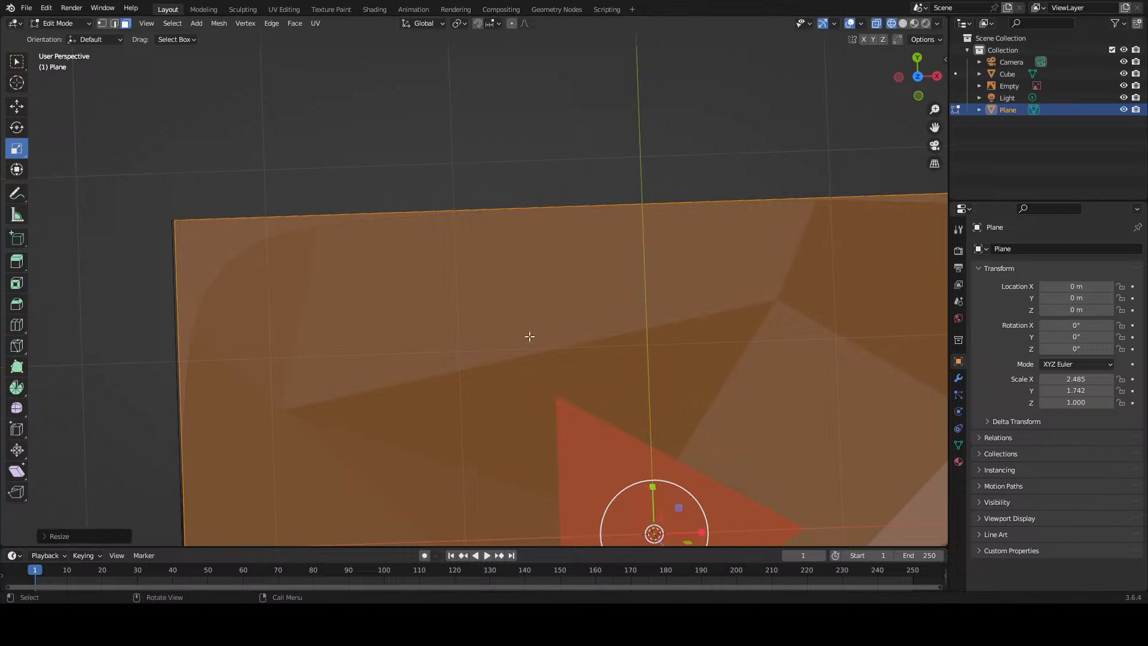
Step: Widen the plane mesh slightly along X so its side edge lies outside the logo
scroll(526, 330, up, 3)
scroll(526, 330, down, 4)
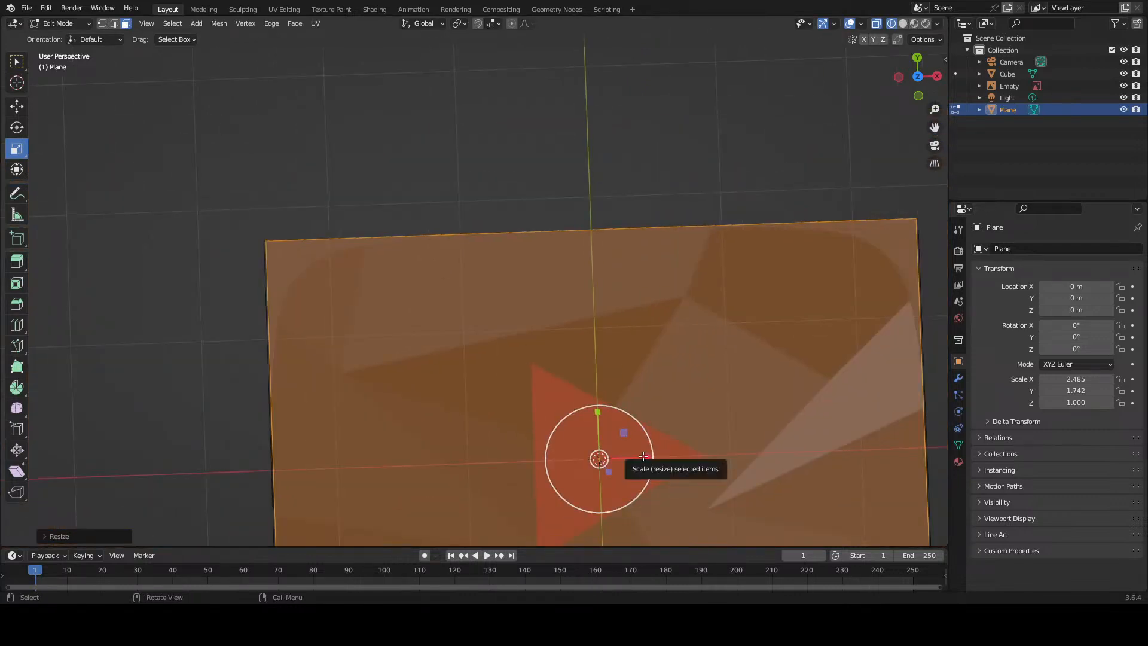
scroll(458, 479, up, 4)
shift+middle_drag(464, 453, 470, 156)
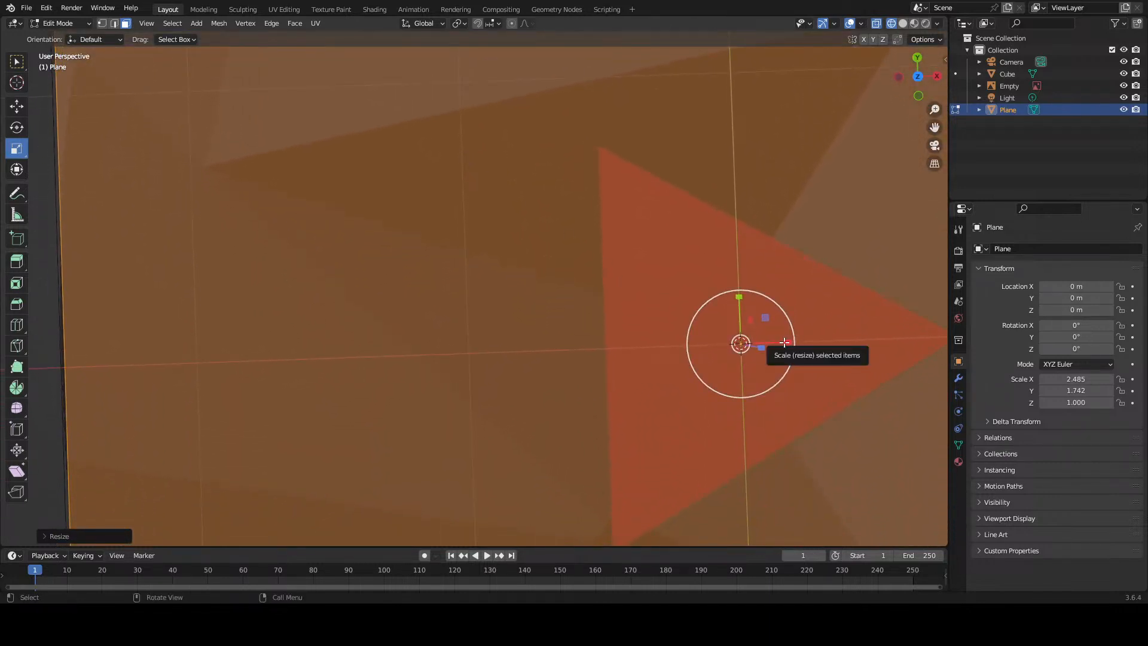
drag(785, 342, 786, 351)
scroll(782, 344, down, 2)
scroll(782, 343, up, 2)
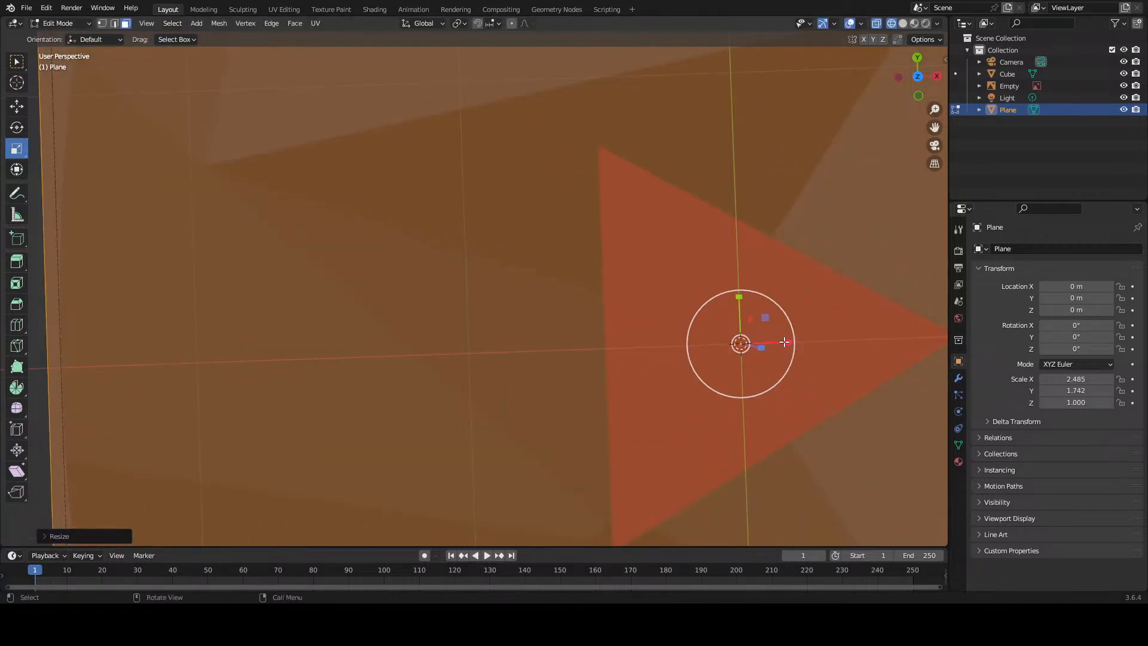
Step: Rescale the plane mesh along X and set the resize X factor to 1.01
drag(785, 341, 781, 347)
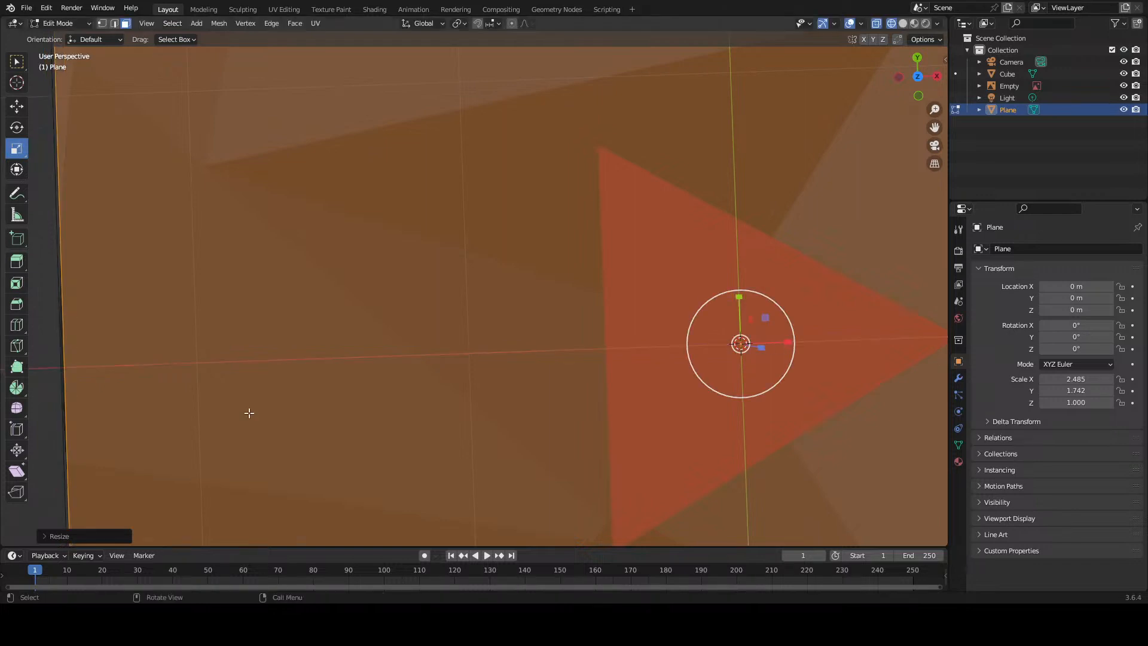
click(49, 536)
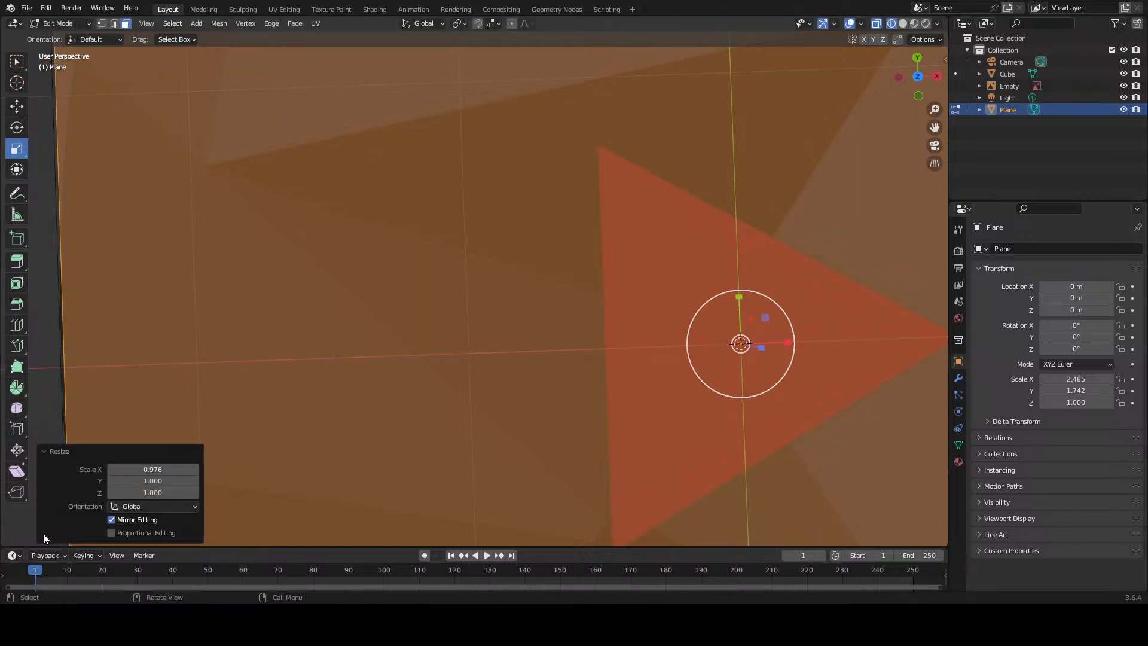
click(159, 469)
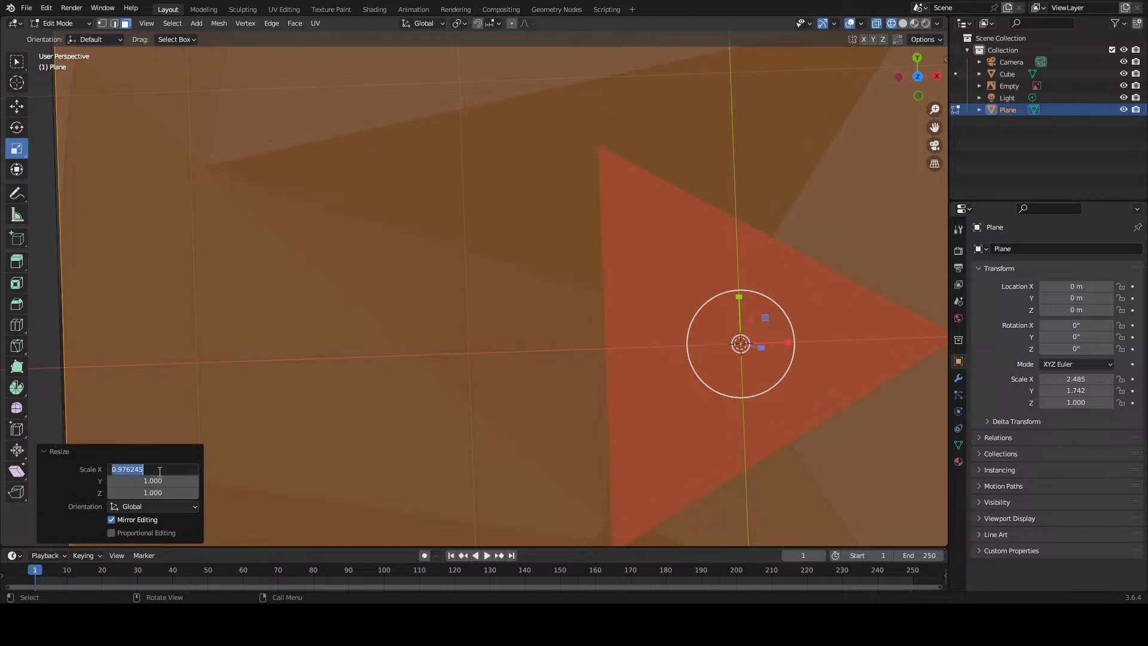
text(1.01)
key(Return)
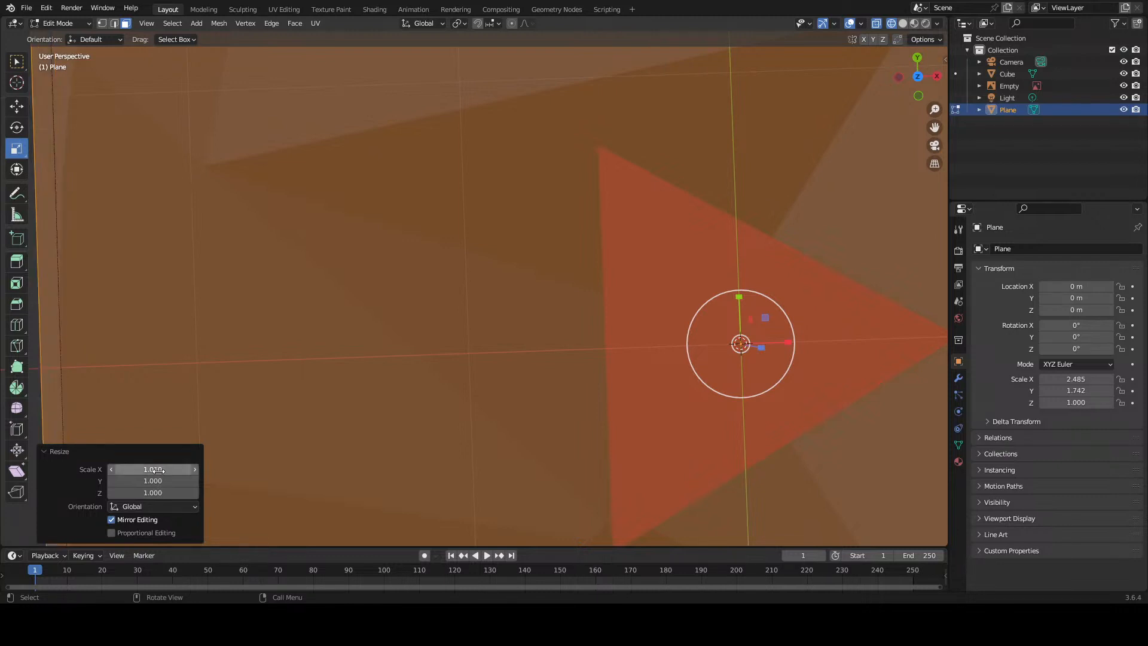
Step: Set the resize X factor to 1.001
click(159, 470)
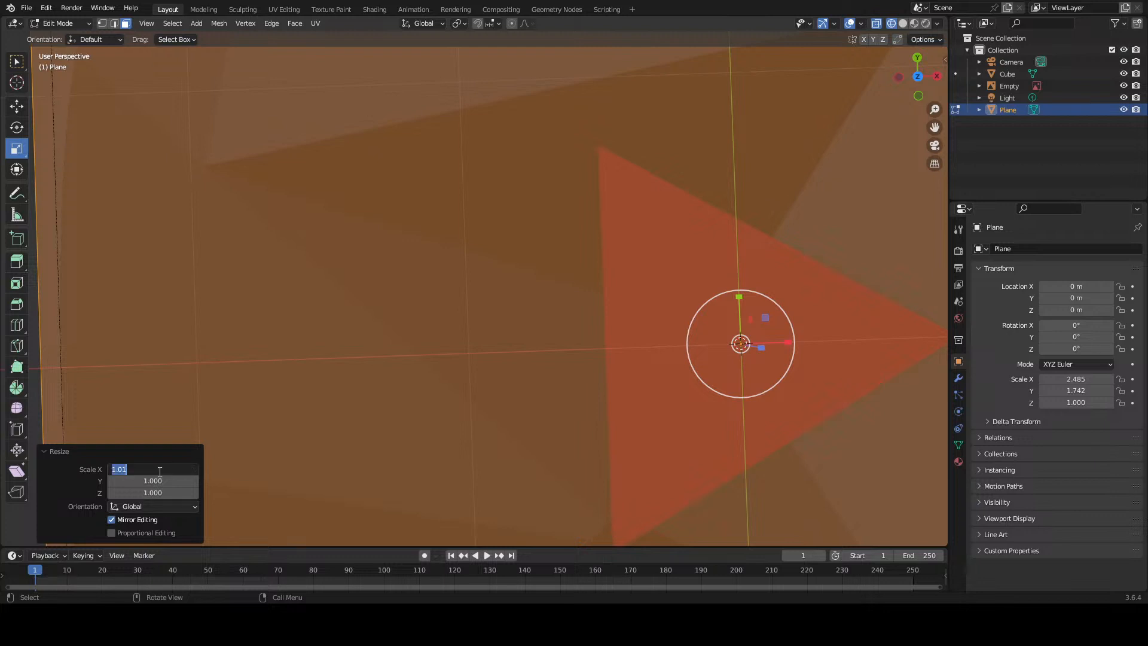
click(160, 472)
key(Left)
text(0)
key(Return)
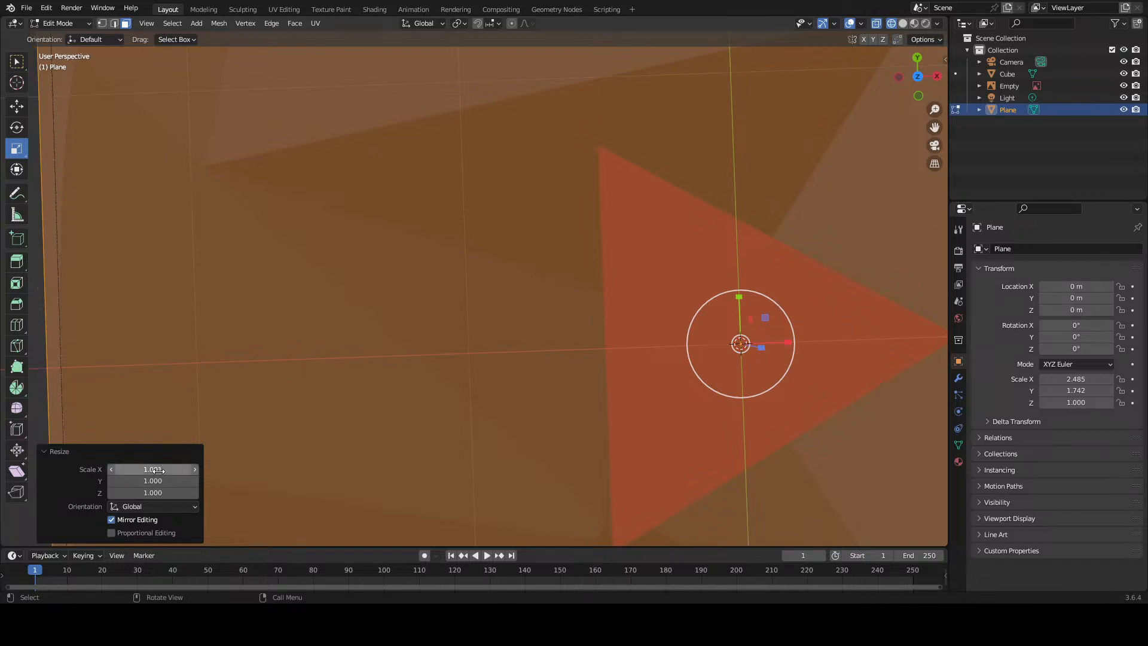
Step: Reduce the resize X factor to 1.0001
click(155, 470)
click(126, 469)
text(0)
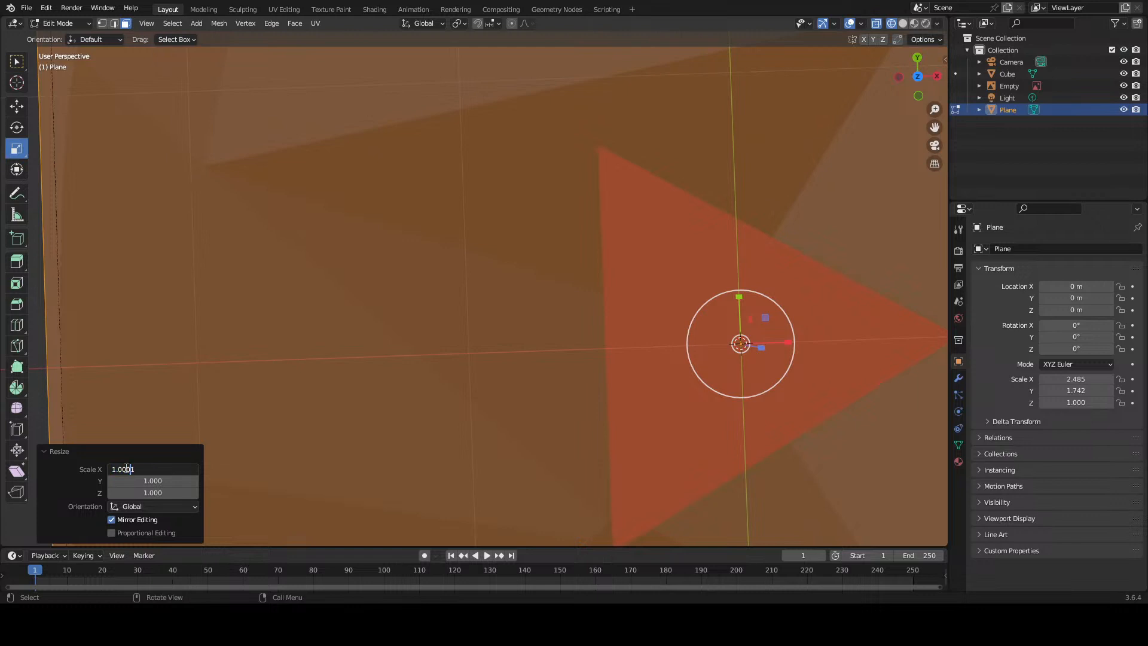
key(Return)
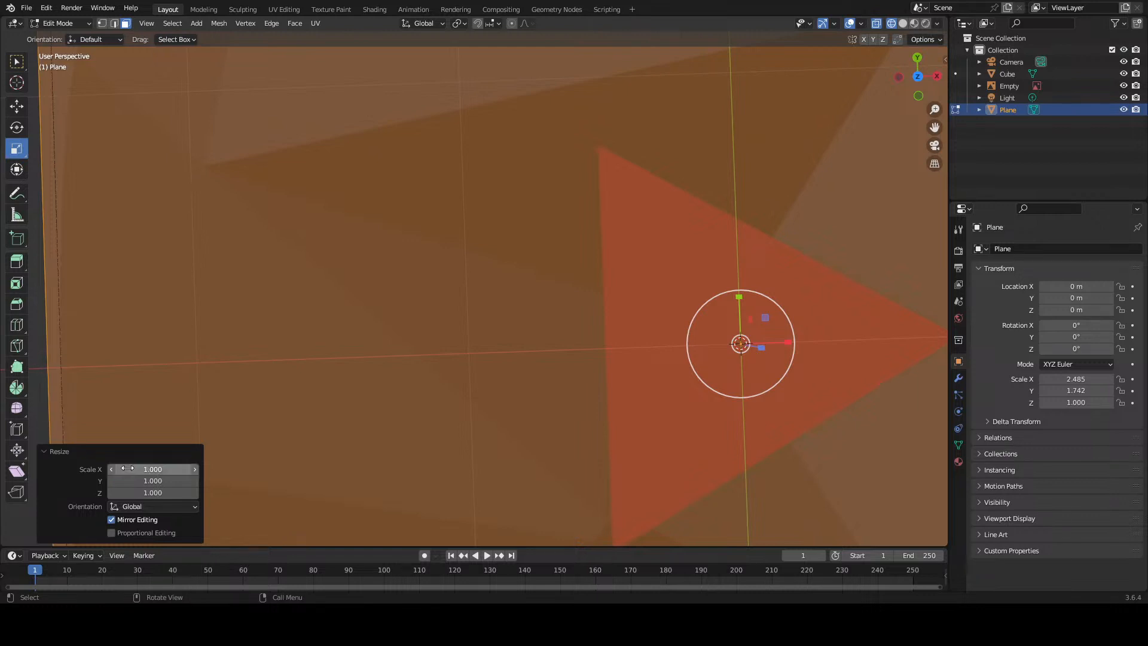
click(168, 471)
key(Home)
key(Right)
key(Right)
key(Right)
key(Right)
key(Right)
key(Right)
key(BackSpace)
key(BackSpace)
key(BackSpace)
key(BackSpace)
text(0001)
key(Return)
Step: Narrow the plane mesh along X with a resize factor of 0.9765432
scroll(389, 336, down, 1)
scroll(390, 340, up, 2)
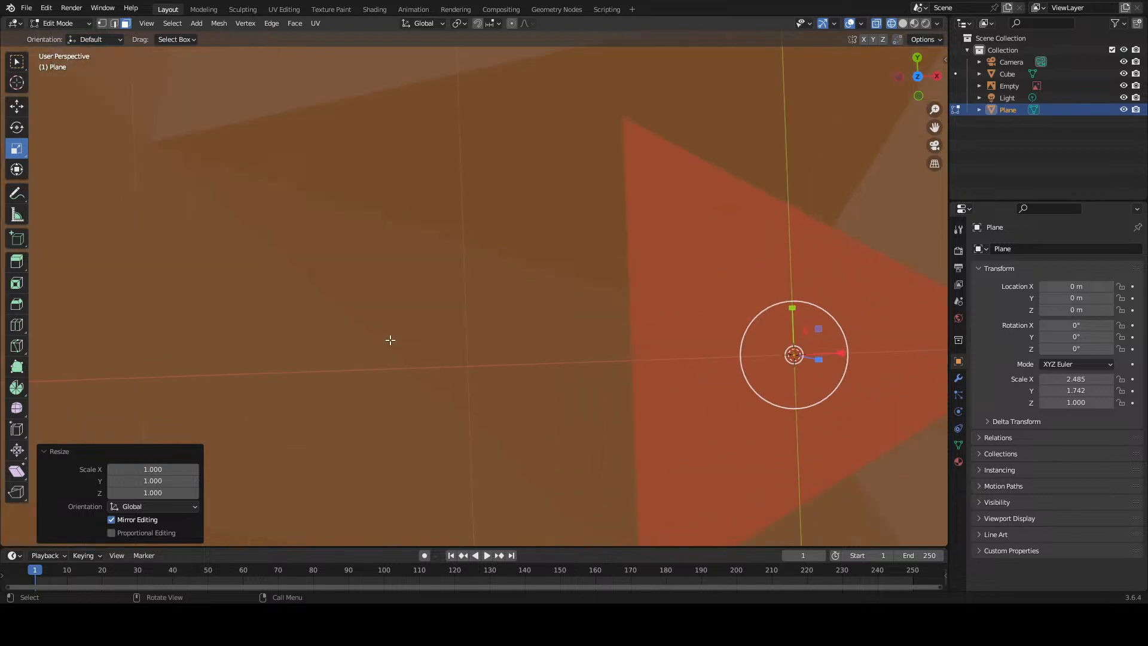
scroll(722, 335, down, 1)
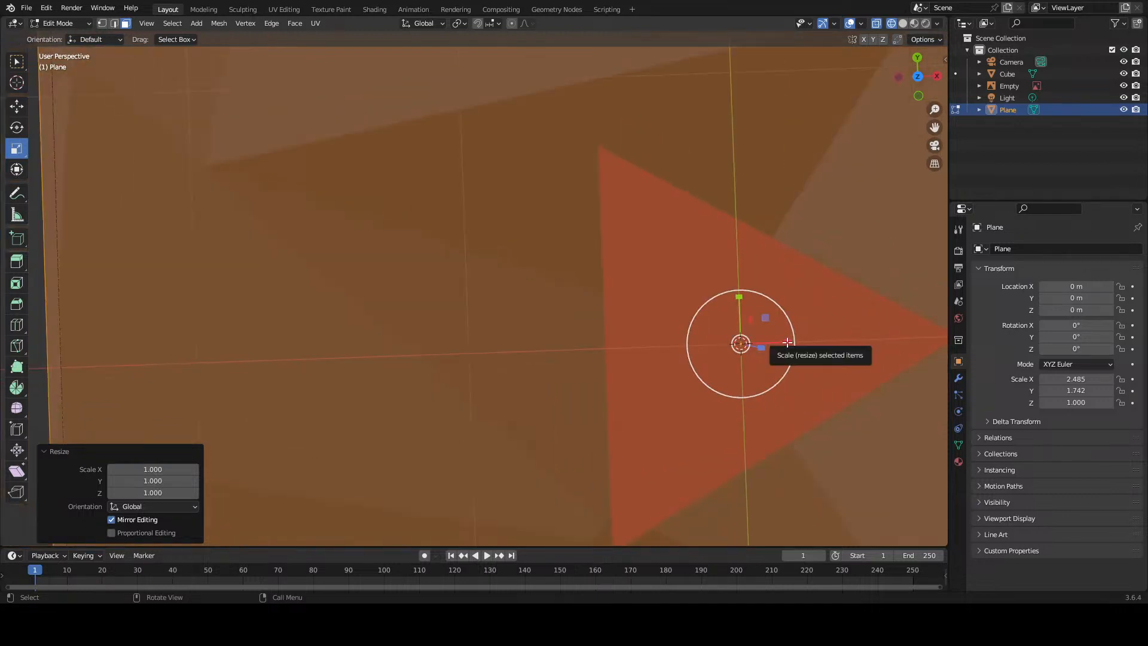
drag(787, 342, 779, 347)
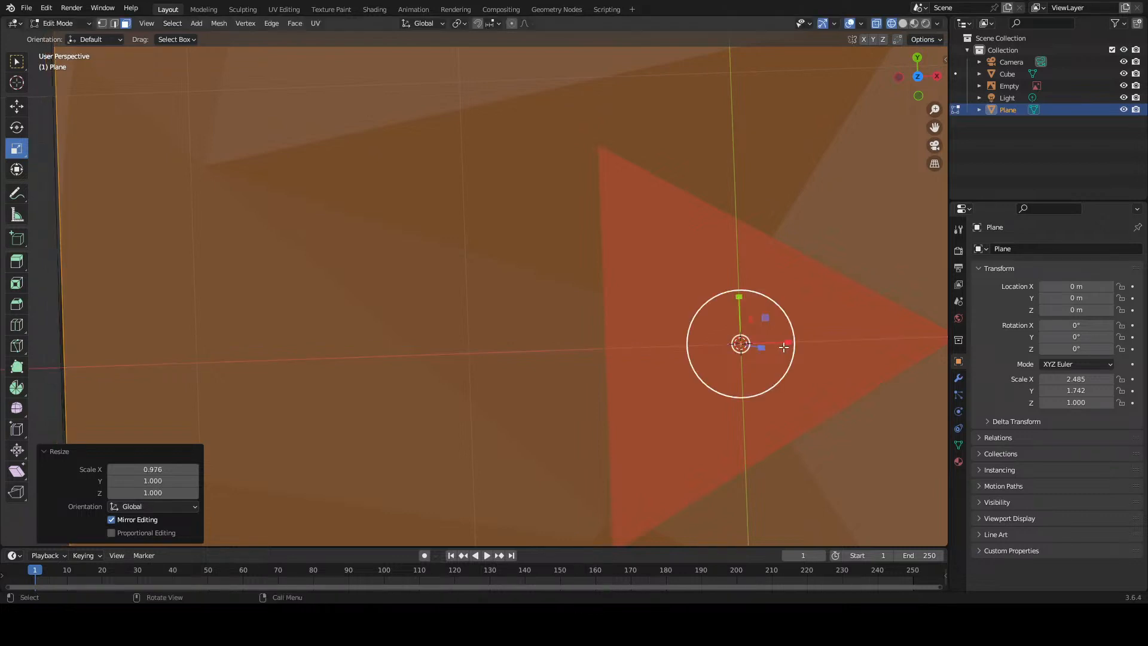
click(163, 469)
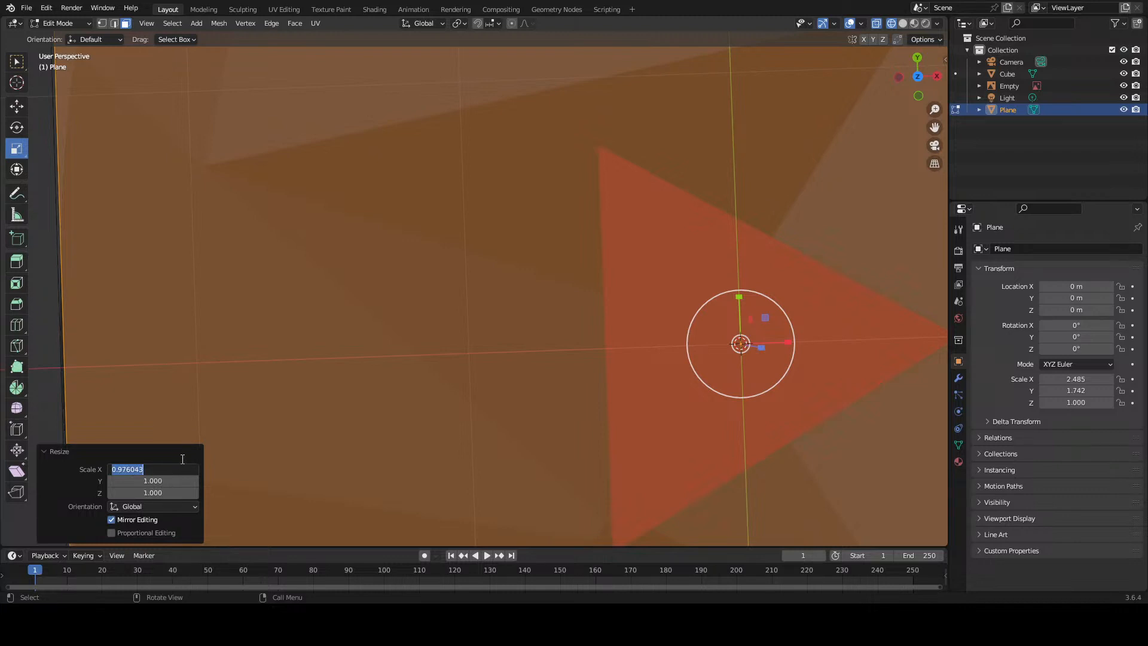
key(BackSpace)
text(.9765432)
key(Return)
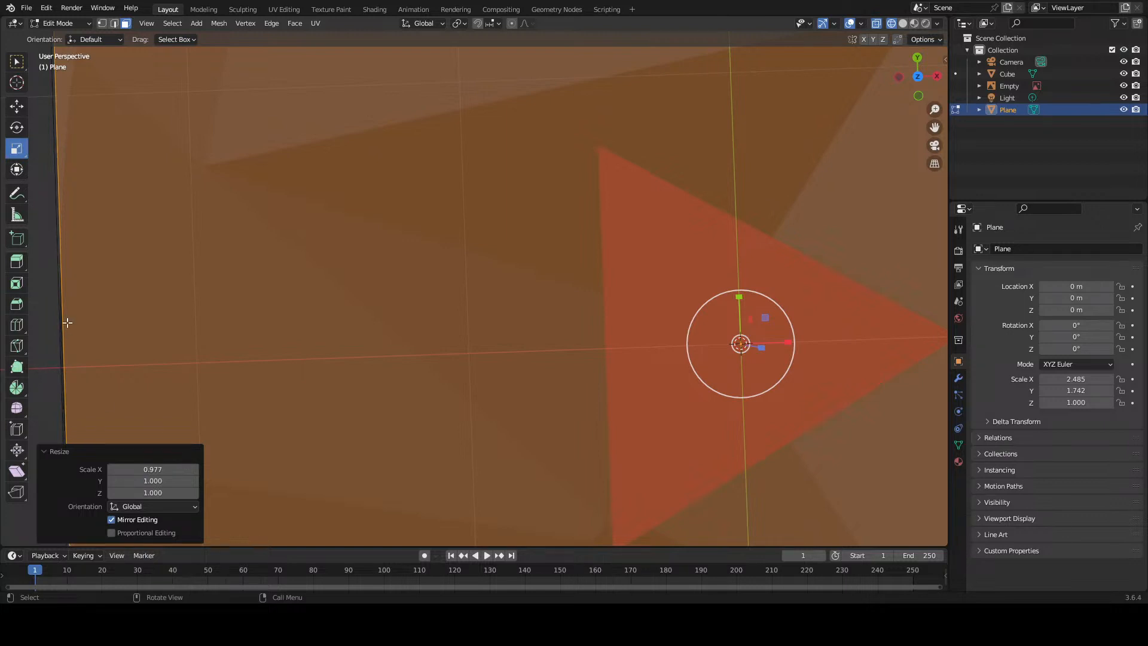
Step: Widen the plane mesh along X by about 1.020 and again by about 1.184, extending it past both sides of the logo
scroll(67, 322, down, 8)
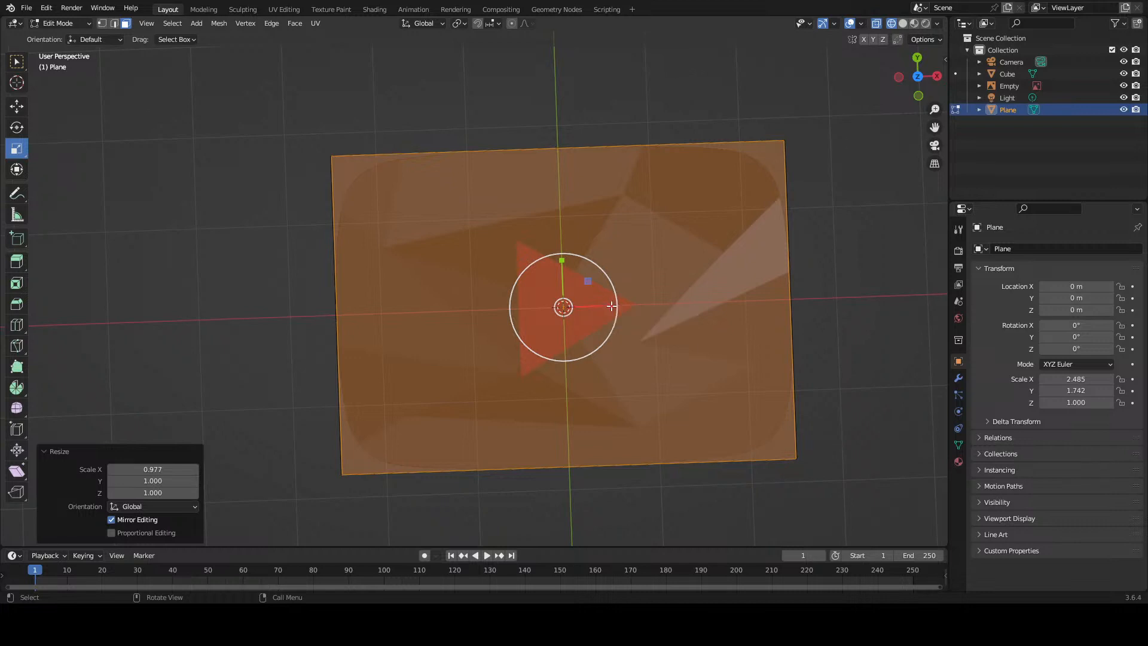
drag(610, 304, 640, 432)
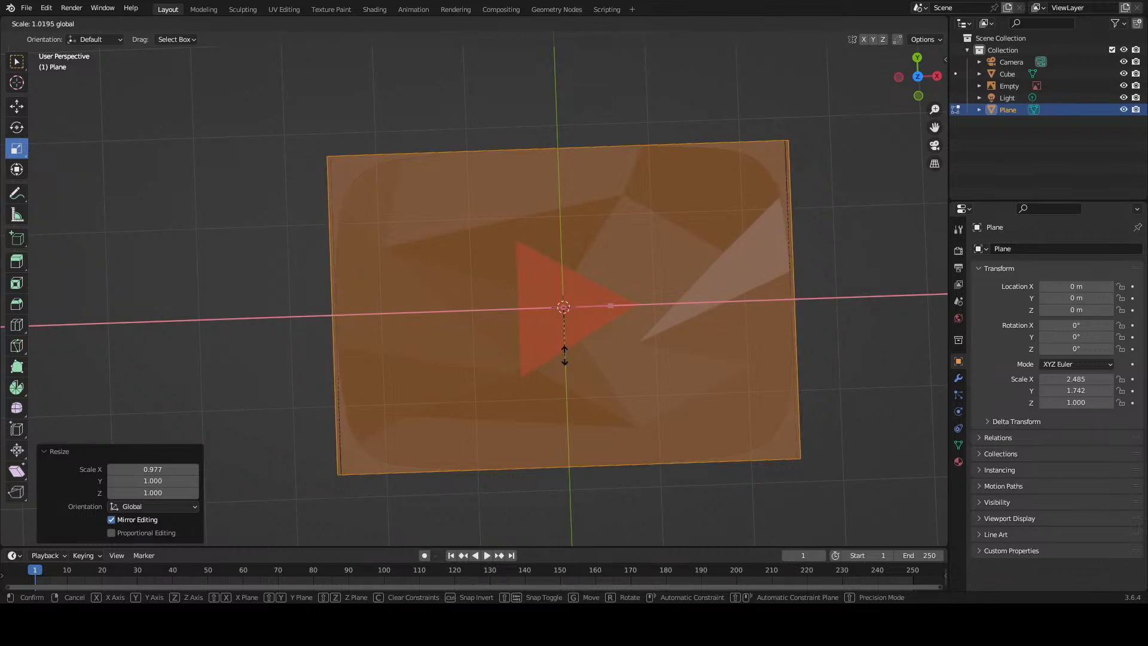
click(565, 355)
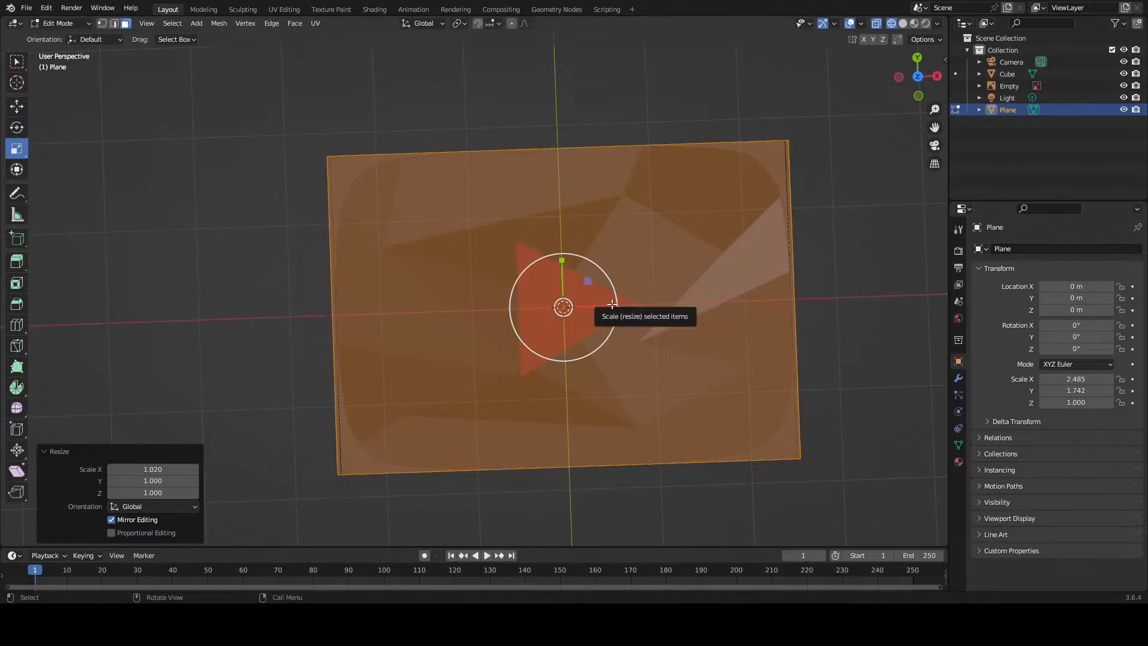
drag(610, 307, 621, 305)
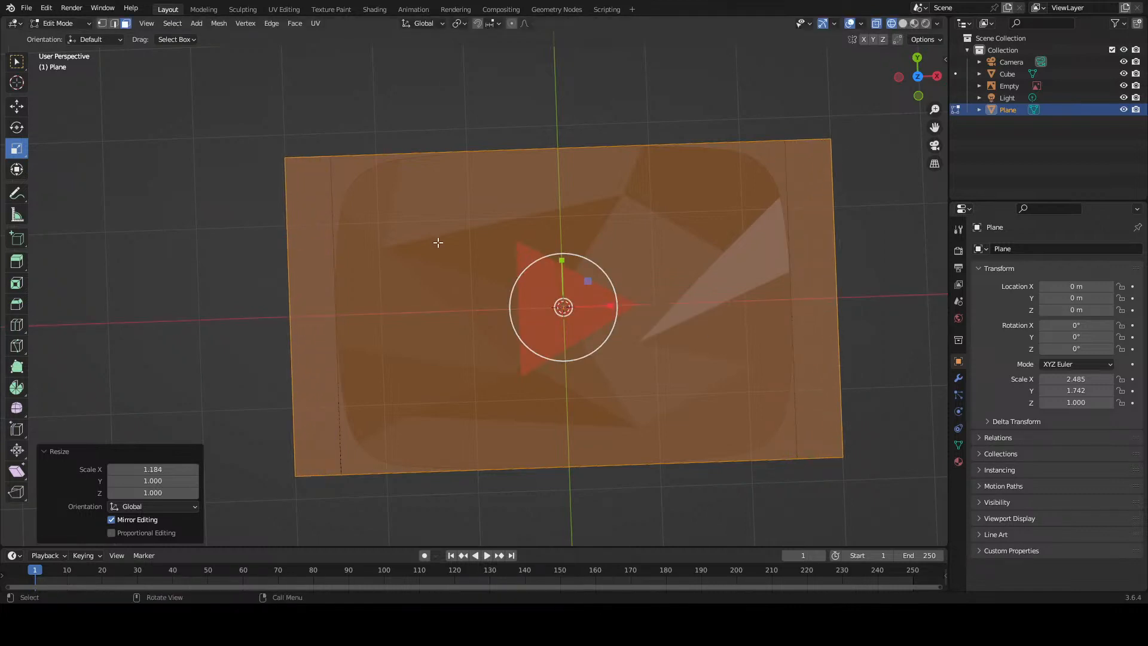
Step: Deselect the whole plane mesh and start a knife cut on its upper edge, slightly left of the Y axis
scroll(444, 230, up, 3)
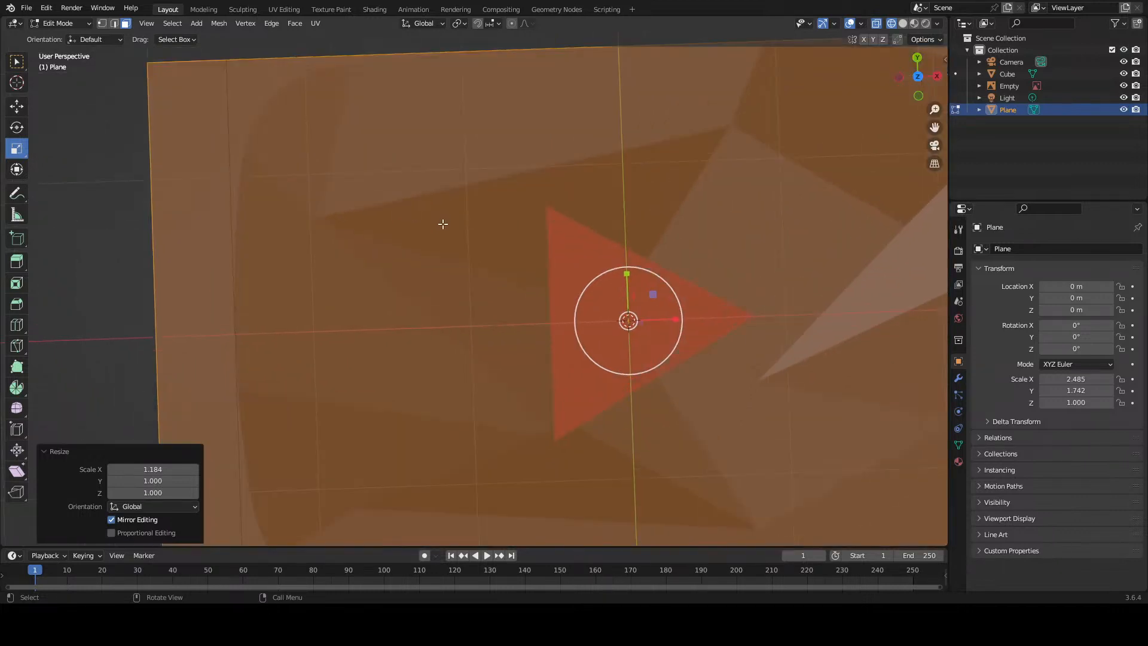
key(Tab)
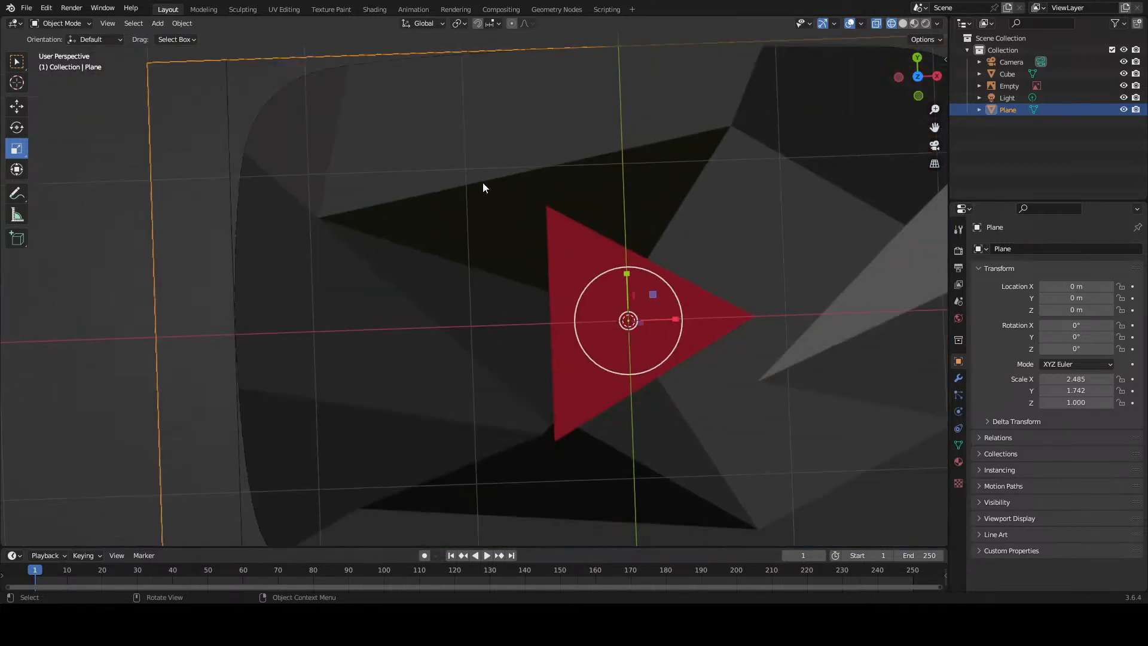
key(Tab)
key(alt+a)
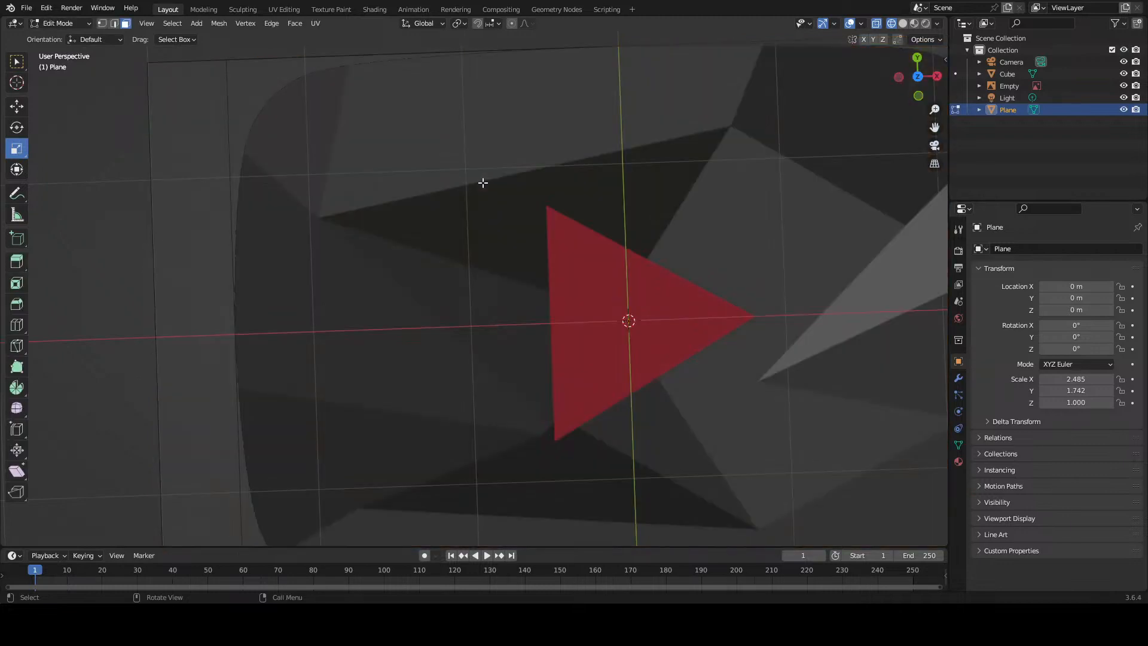
scroll(482, 179, up, 2)
shift+middle_drag(482, 179, 546, 304)
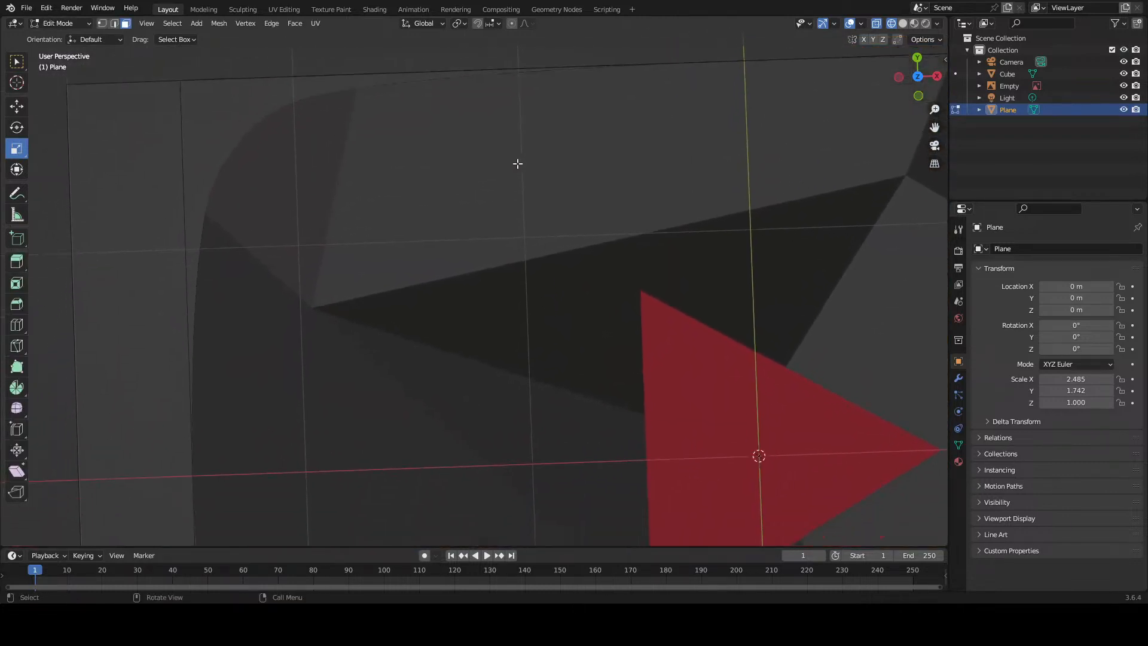
key(k)
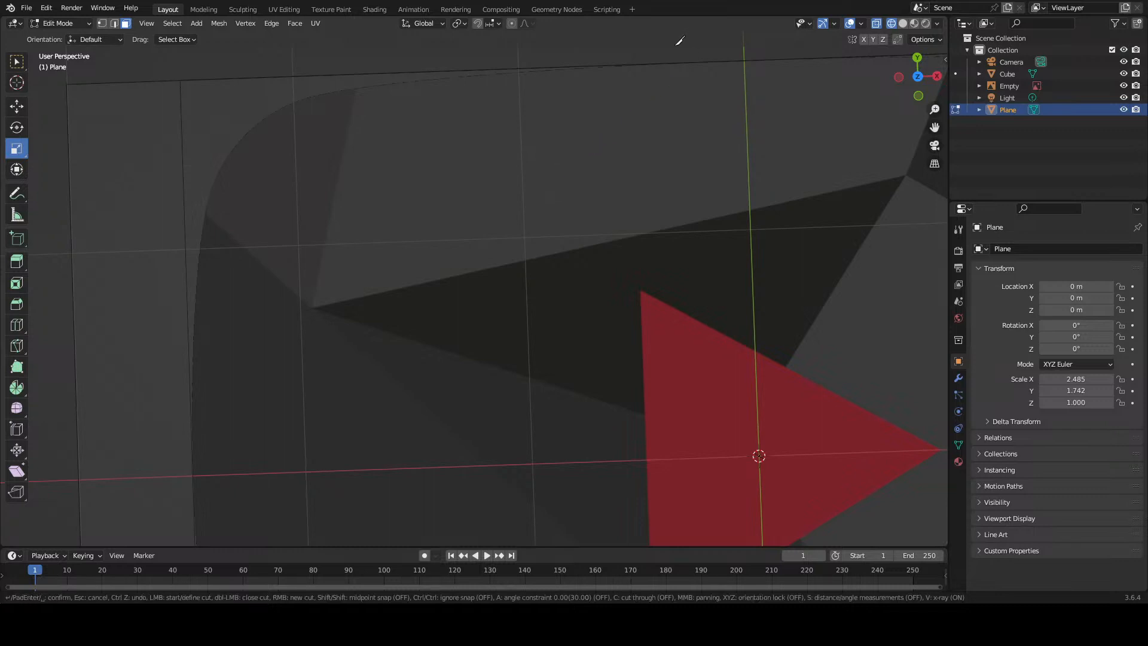
scroll(631, 63, up, 2)
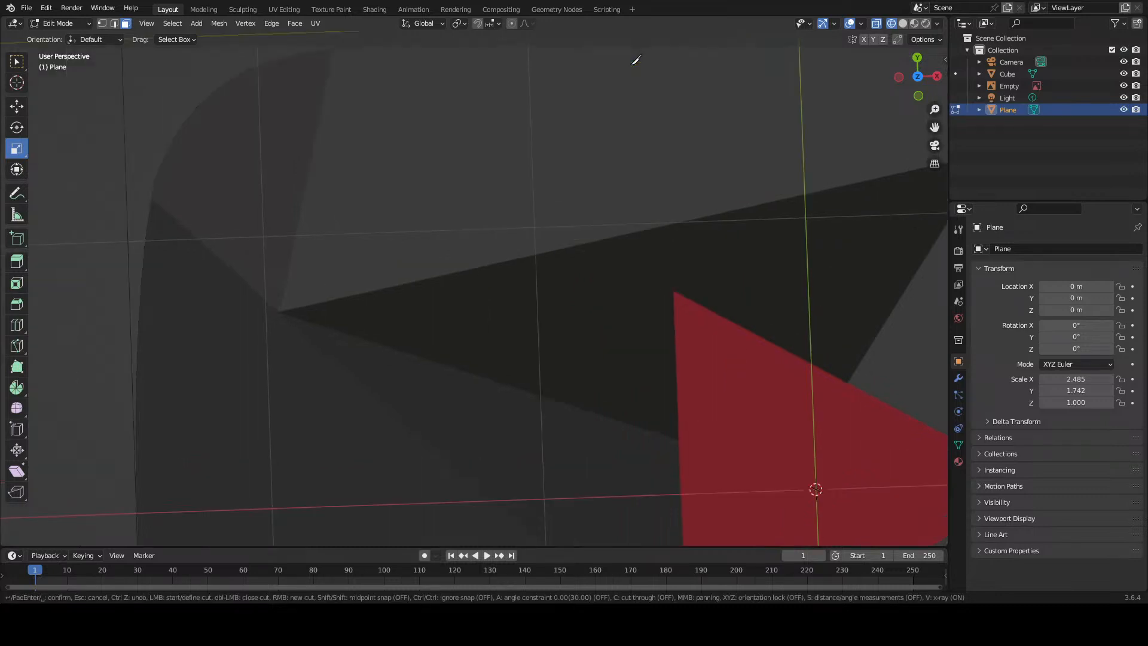
shift+middle_drag(631, 63, 610, 281)
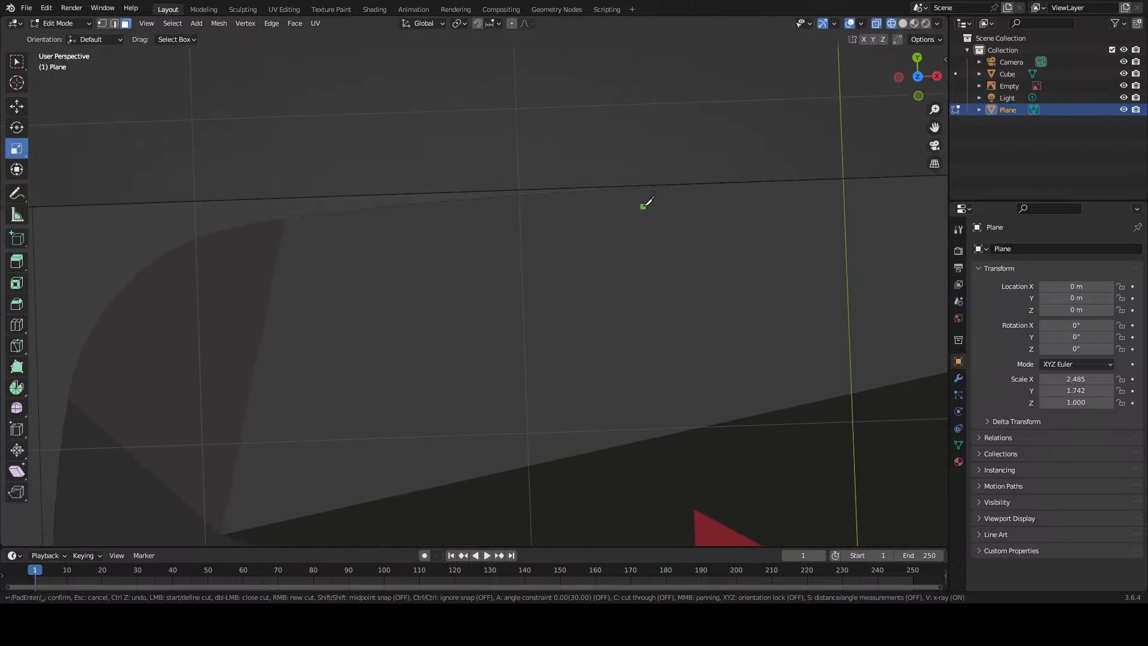
click(714, 183)
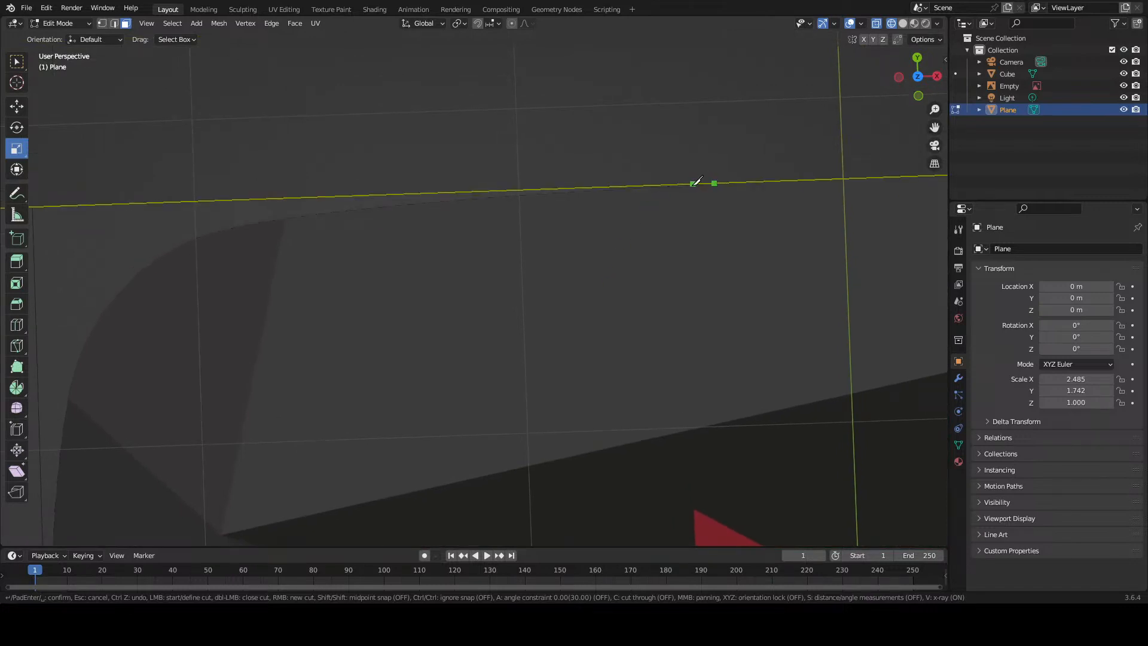
Step: Place the first knife points where the logo's upper outline begins to curve away from the plane's edge
scroll(640, 184, up, 2)
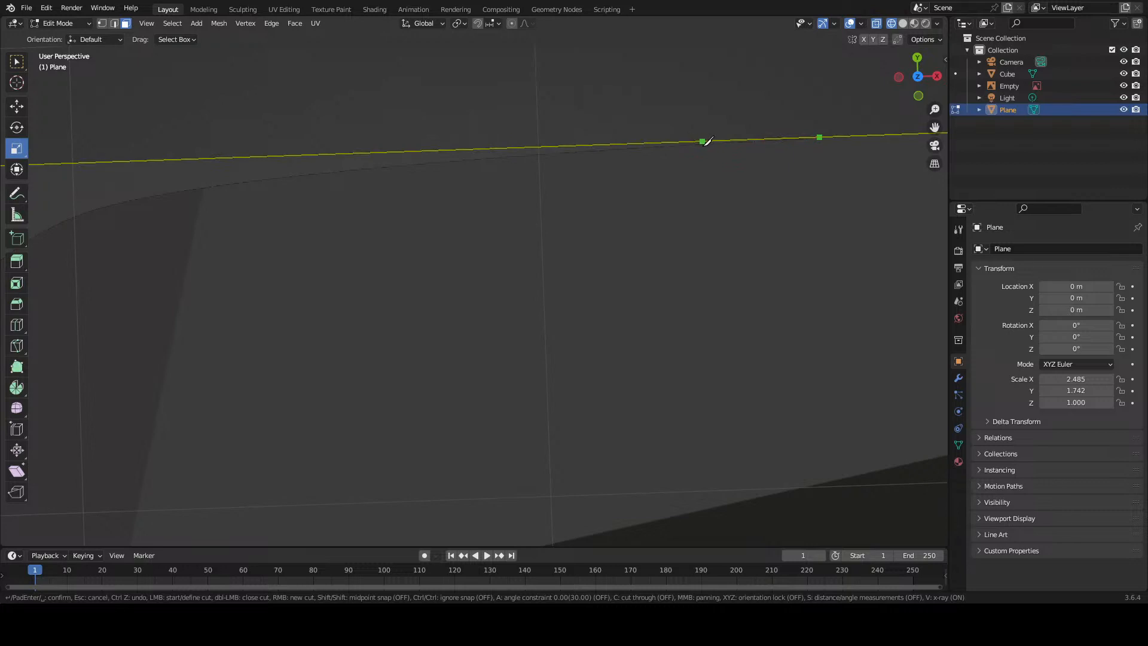
key(shift)
scroll(717, 146, up, 2)
middle_drag(717, 146, 448, 300)
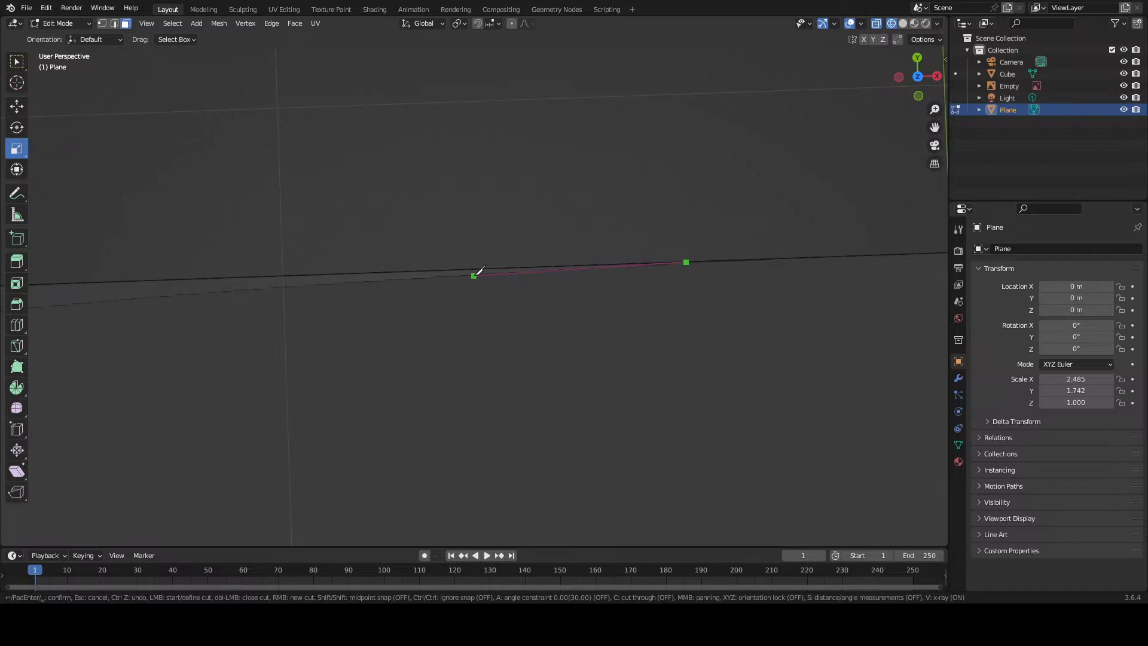
click(474, 275)
scroll(380, 281, down, 1)
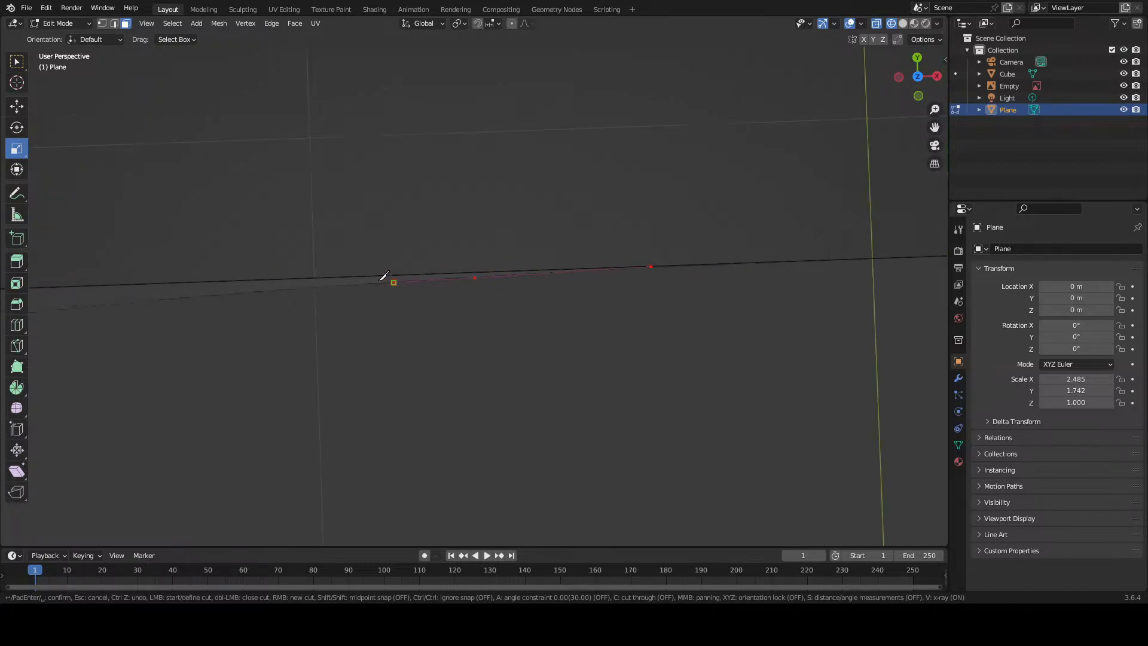
click(320, 287)
Step: Continue the knife cut leftward along the logo's shallow upper outline, stopping just short of the corner facet
middle_drag(254, 290, 620, 223)
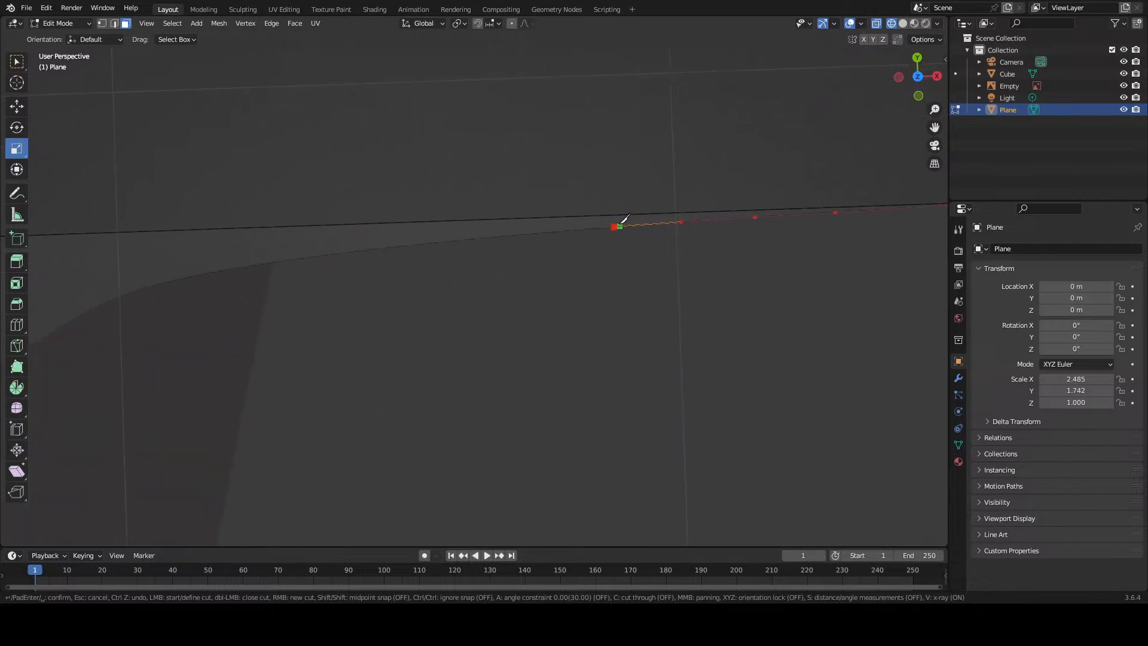
click(621, 225)
click(551, 230)
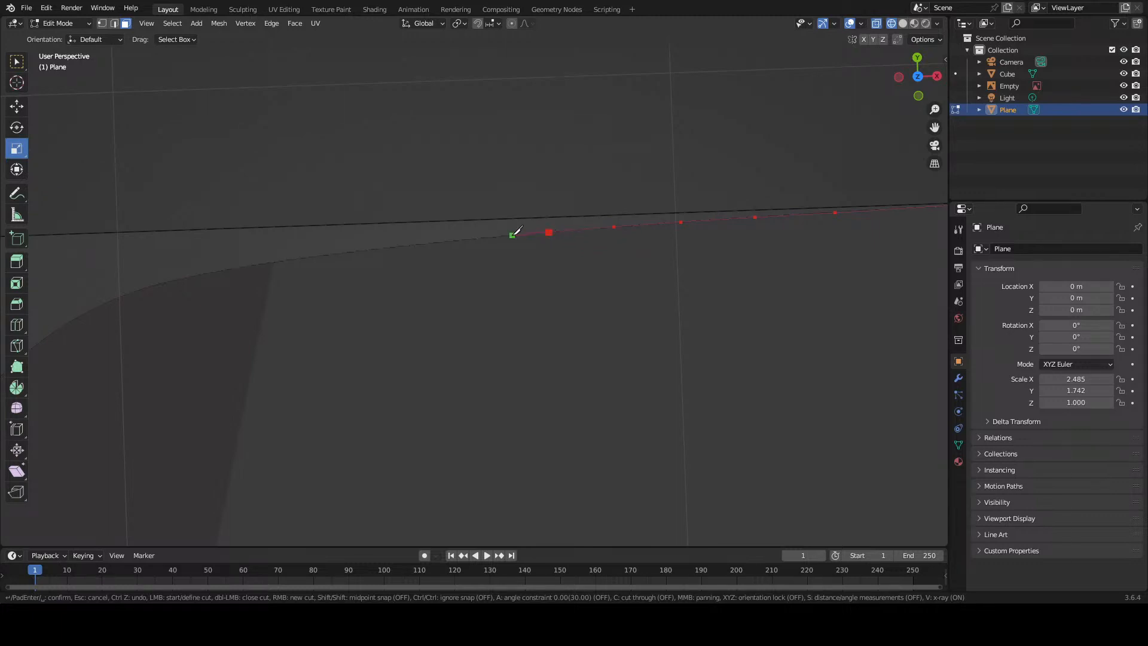
click(480, 235)
click(420, 240)
click(329, 253)
Step: Extend the knife cut past the corner facet's upper boundary to the start of the rounded upper-left corner
scroll(334, 248, down, 6)
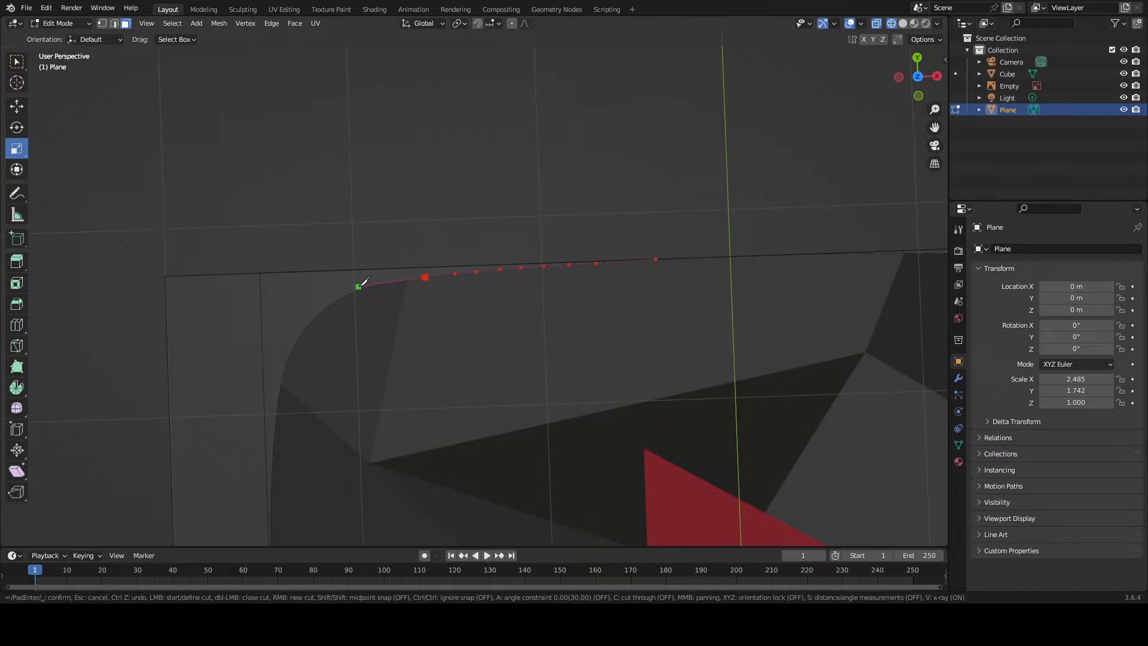
scroll(365, 281, up, 4)
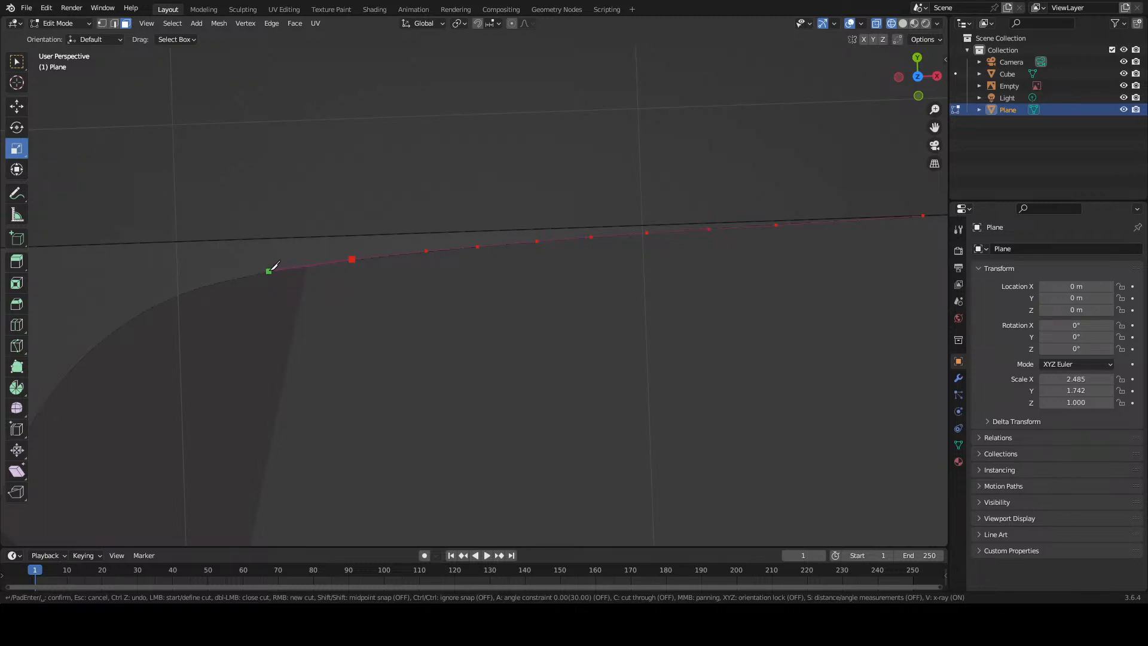
click(267, 272)
click(213, 283)
scroll(174, 296, down, 4)
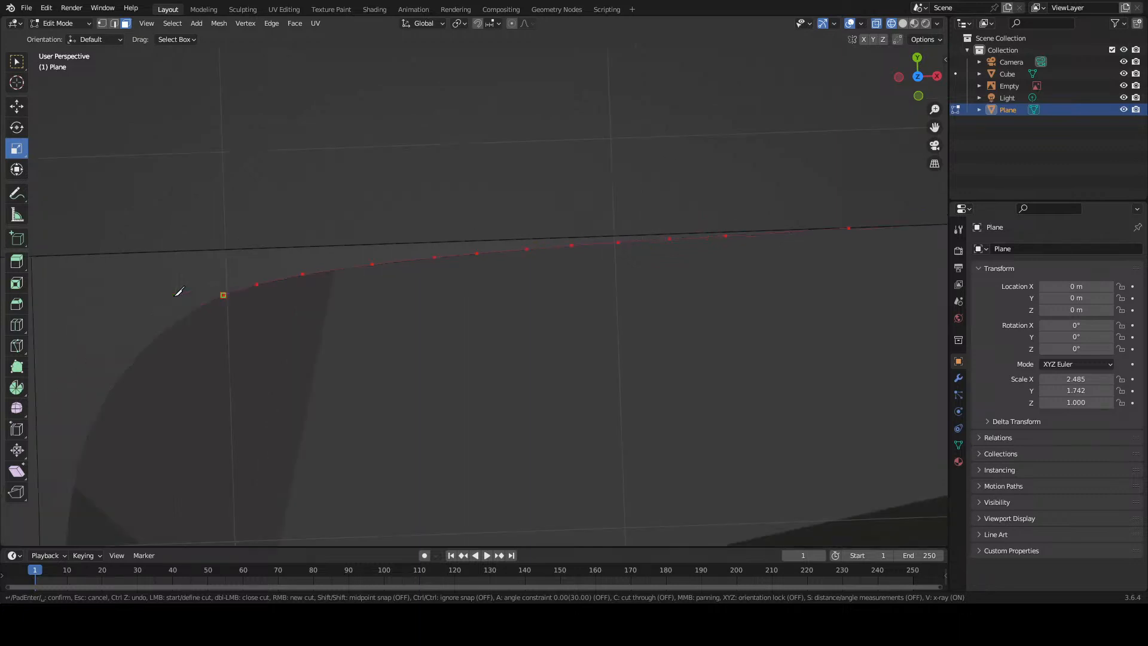
Step: Trace the upper half of the logo's rounded upper-left corner with closely spaced knife points
scroll(138, 410, up, 3)
scroll(137, 410, up, 1)
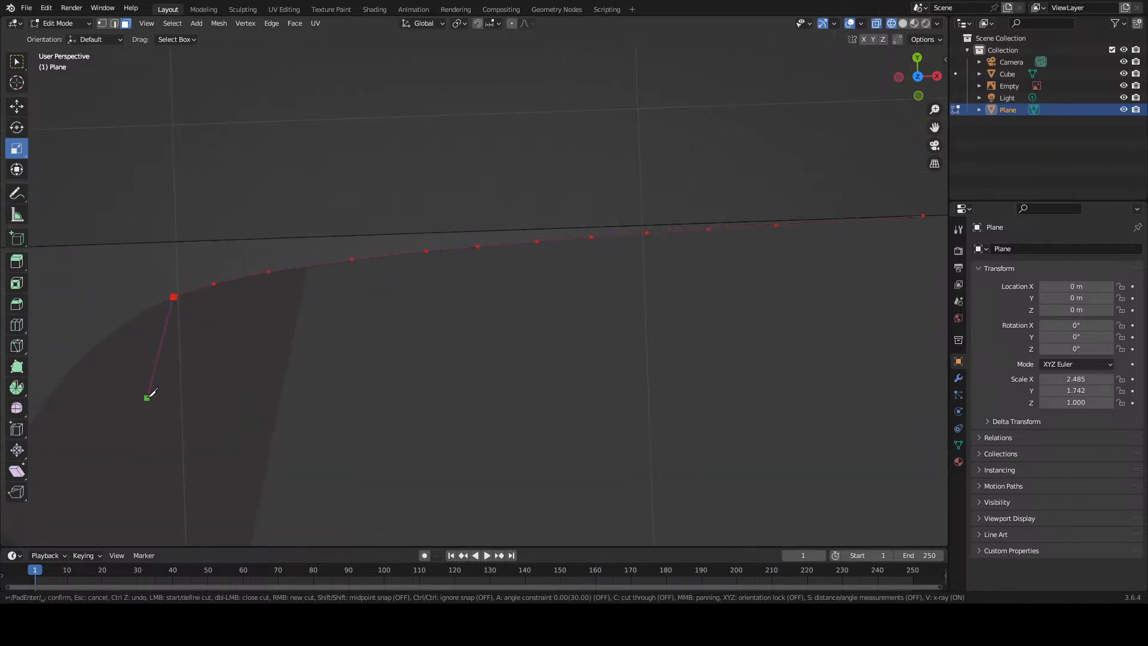
shift+middle_drag(157, 394, 525, 277)
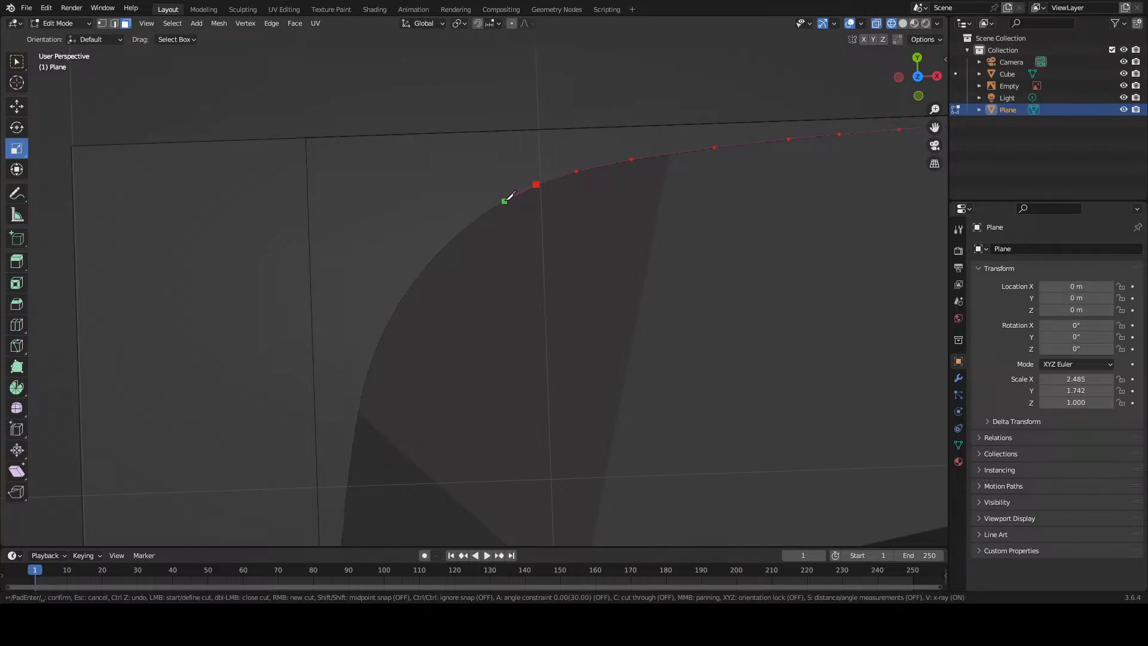
click(505, 201)
click(477, 218)
click(450, 240)
click(429, 261)
click(411, 286)
click(409, 285)
Step: Add knife points along the steepening middle part of the logo's upper-left corner curve
scroll(399, 305, up, 4)
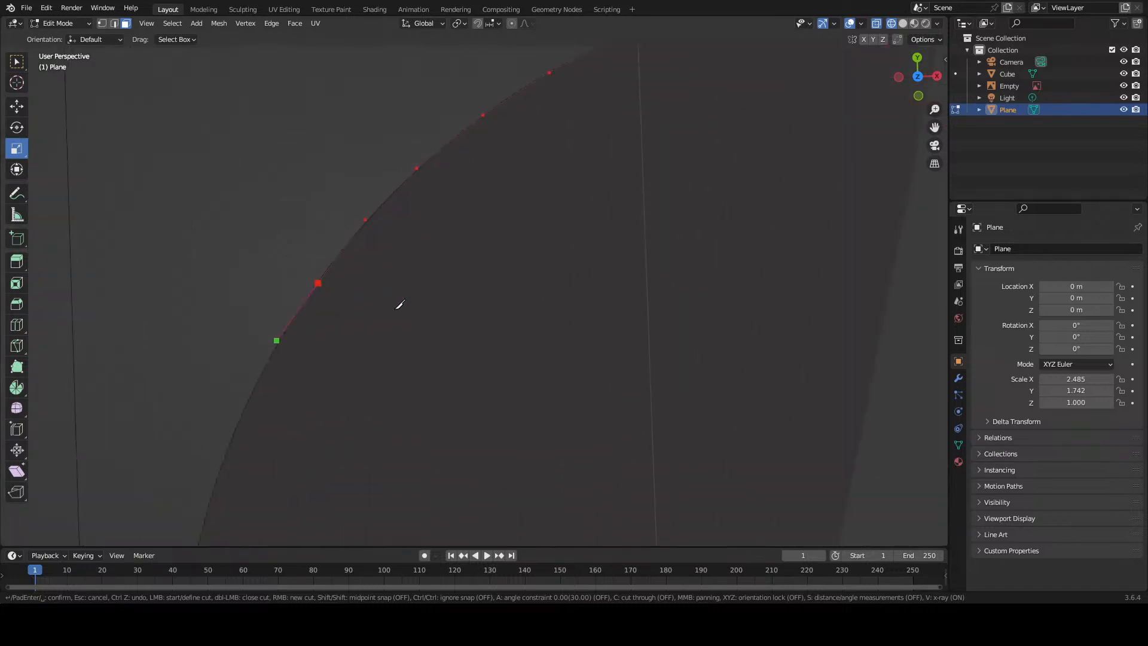
shift+middle_drag(312, 342, 641, 309)
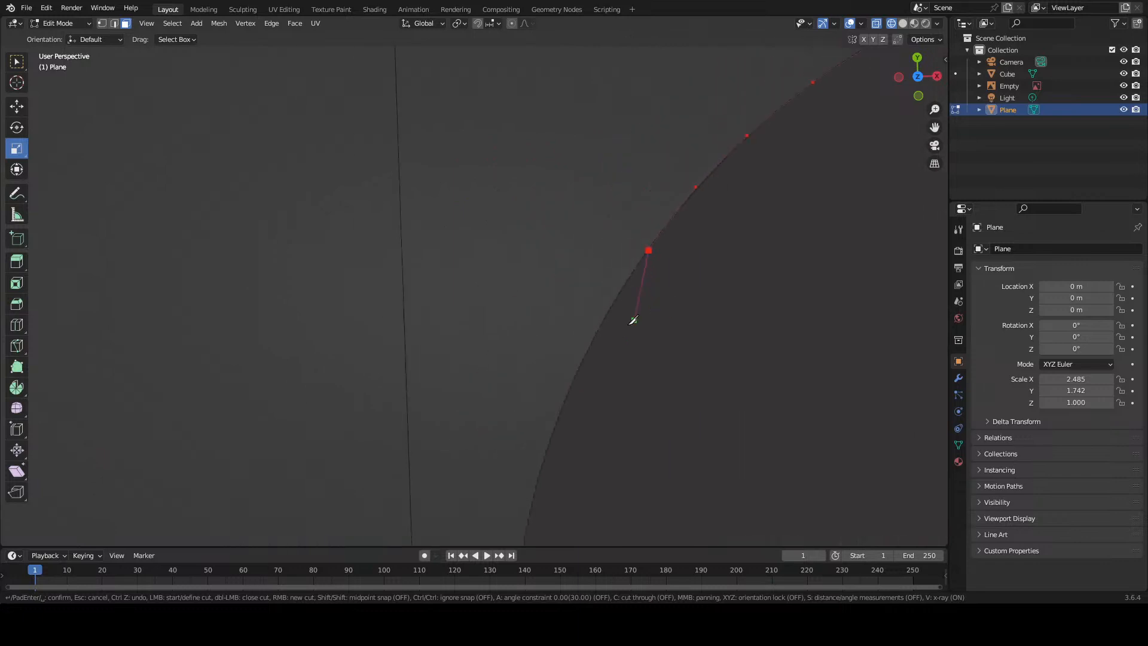
scroll(612, 326, up, 2)
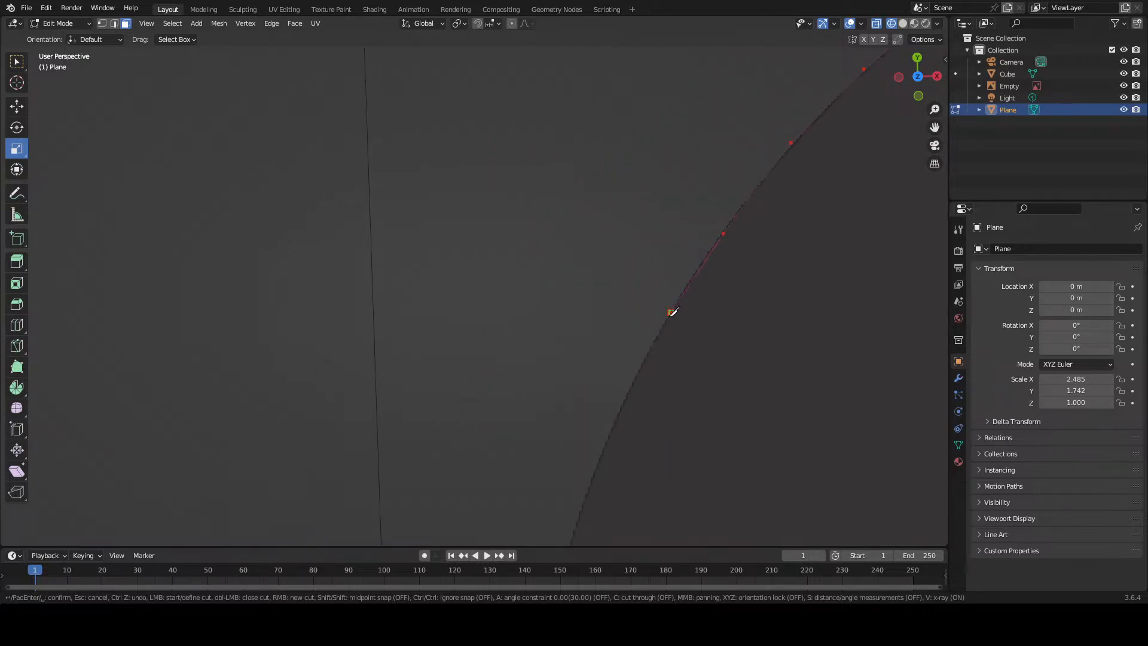
click(671, 312)
click(645, 360)
Step: Carry the knife cut down the corner curve to the point where the two dark facets meet the outline
scroll(617, 421, down, 3)
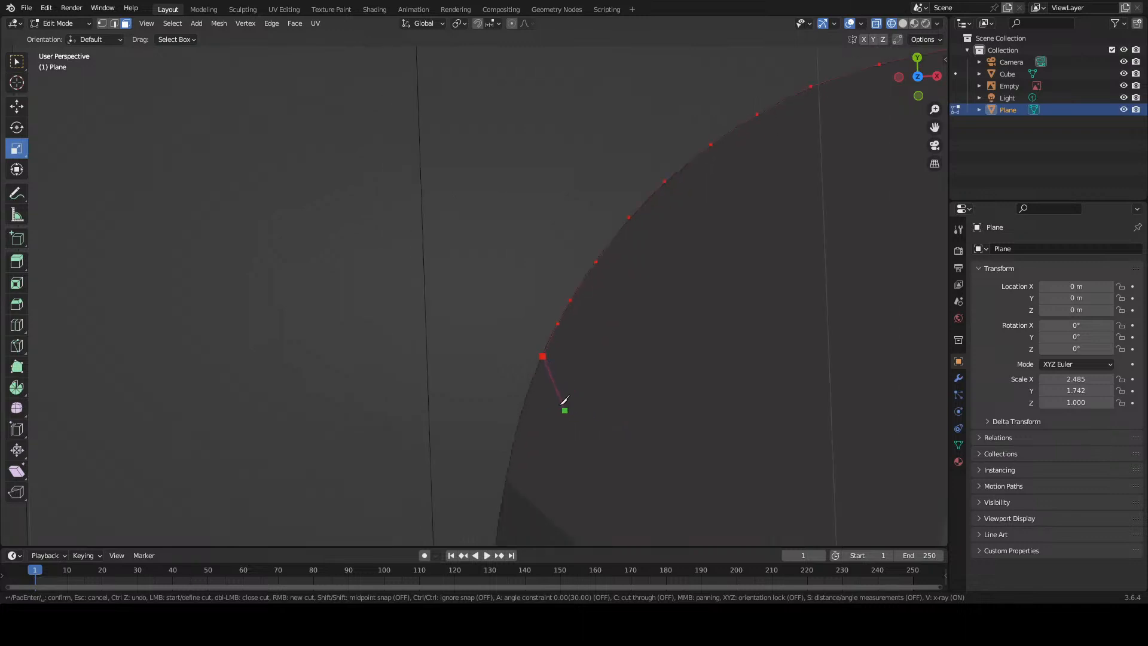
scroll(537, 379, up, 3)
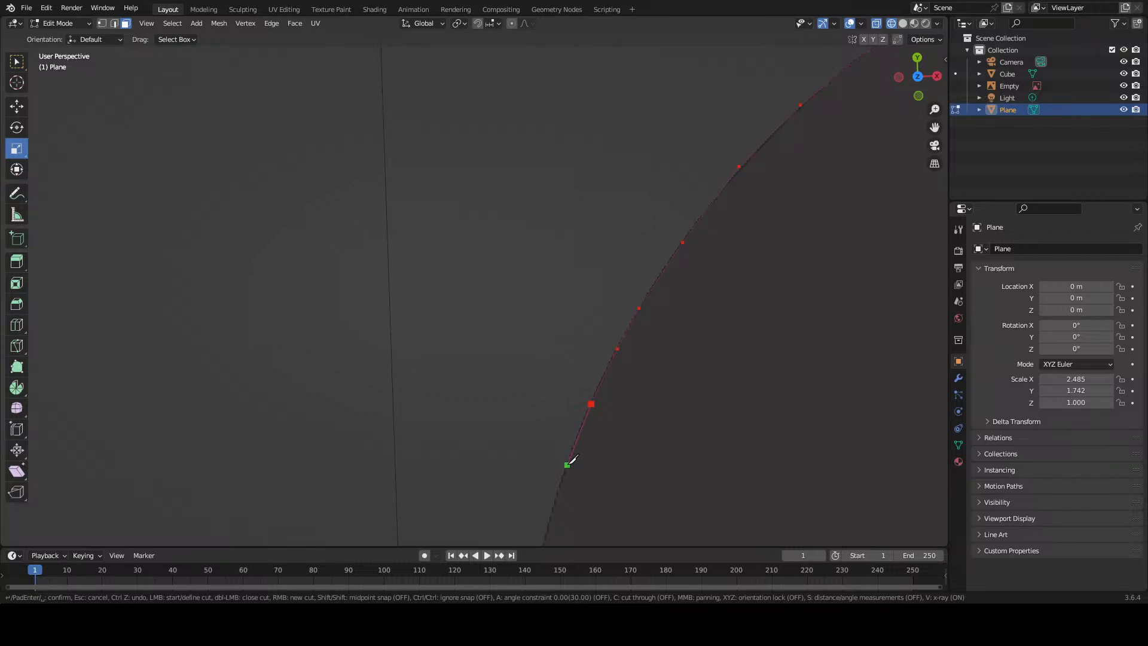
shift+middle_drag(590, 422, 697, 223)
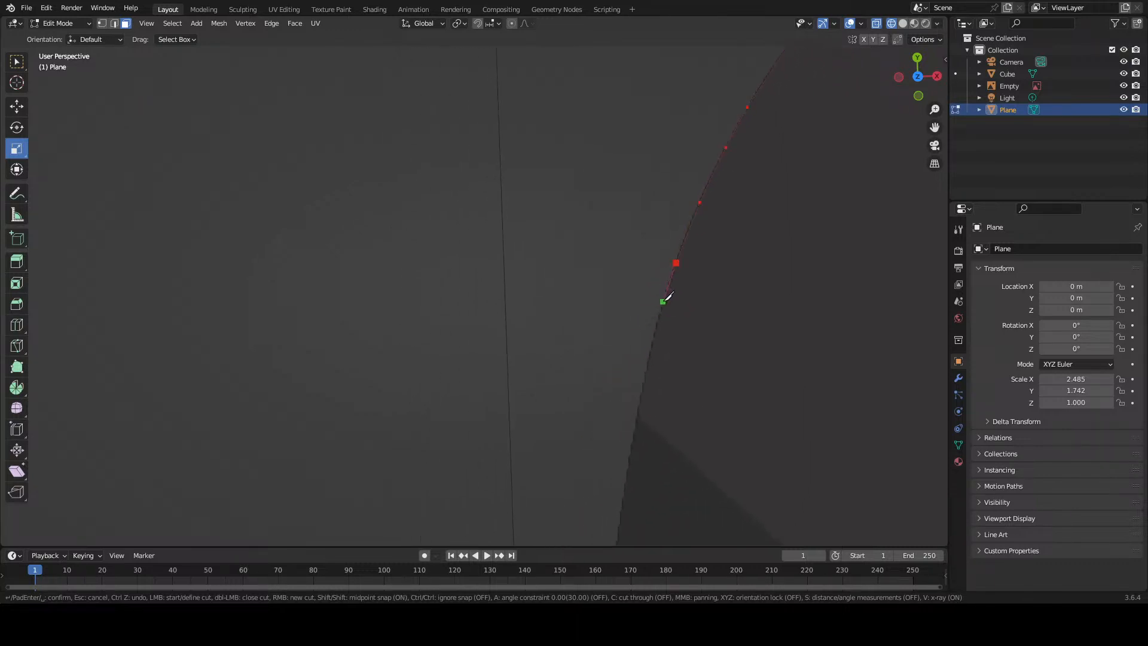
click(664, 302)
click(648, 360)
click(637, 414)
Step: Continue the knife cut along the outline just below the junction of the two left facets
scroll(641, 410, down, 3)
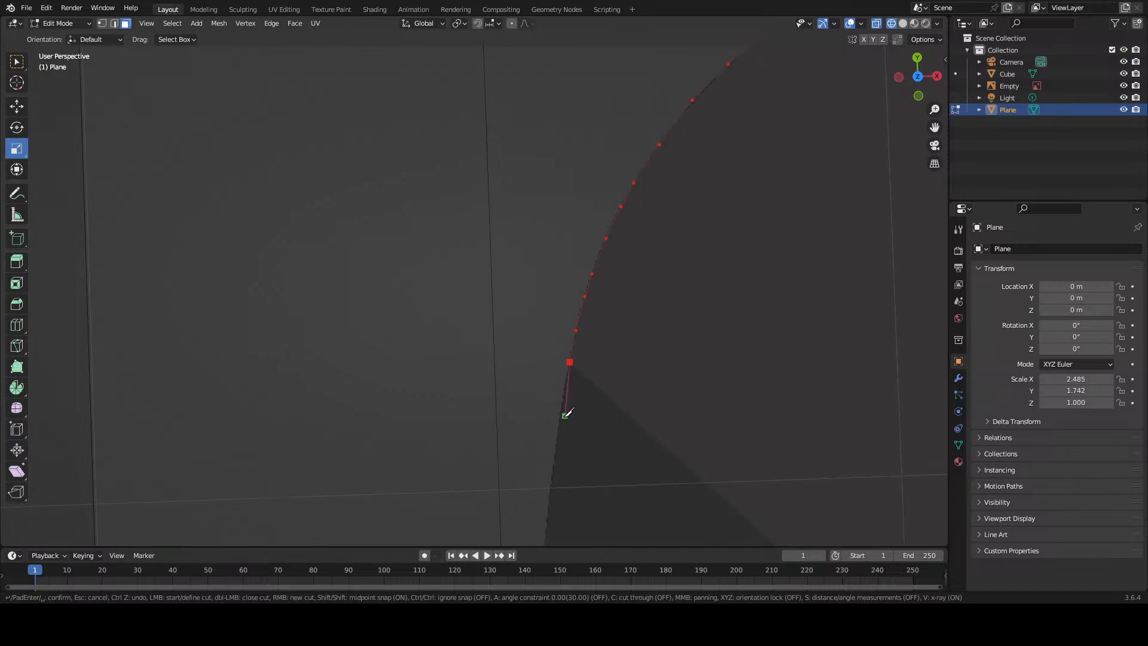
scroll(566, 413, up, 2)
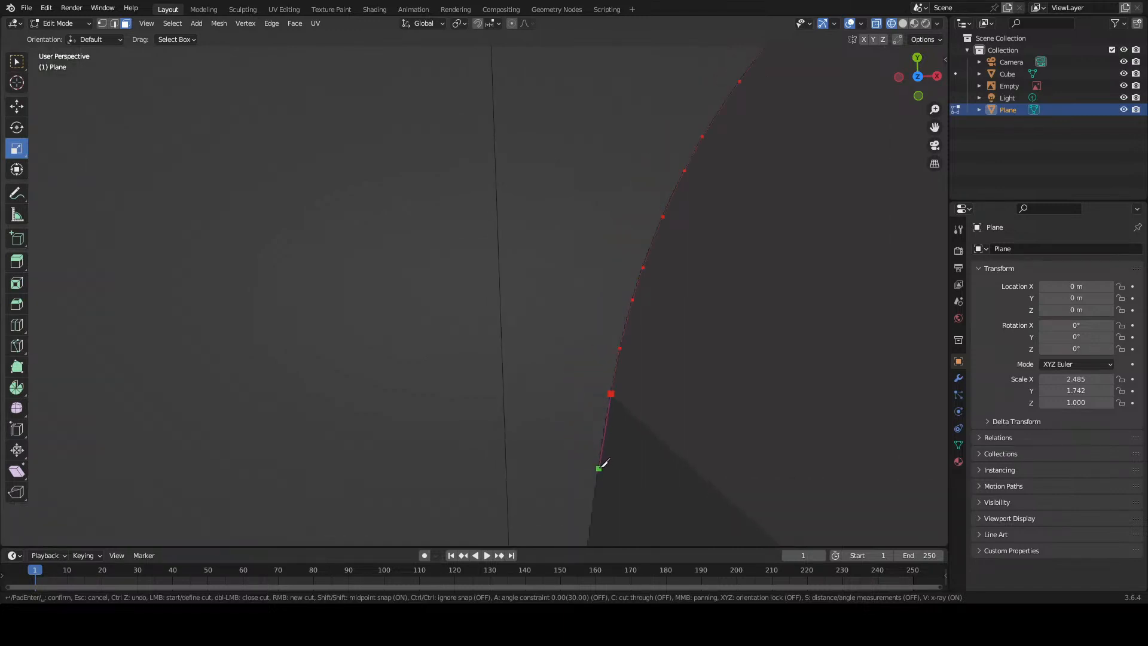
click(600, 466)
scroll(600, 462, down, 2)
scroll(539, 453, up, 2)
shift+middle_drag(552, 452, 580, 294)
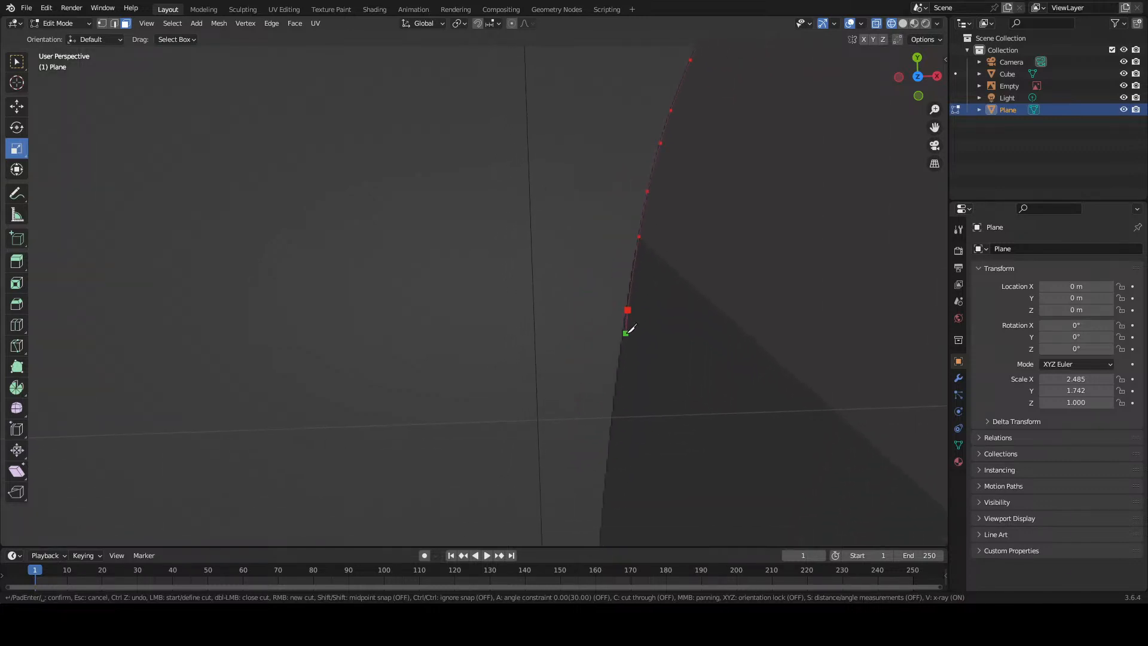
click(623, 363)
Step: Trace the upper part of the logo's nearly straight left side with evenly spaced knife points
scroll(614, 410, down, 6)
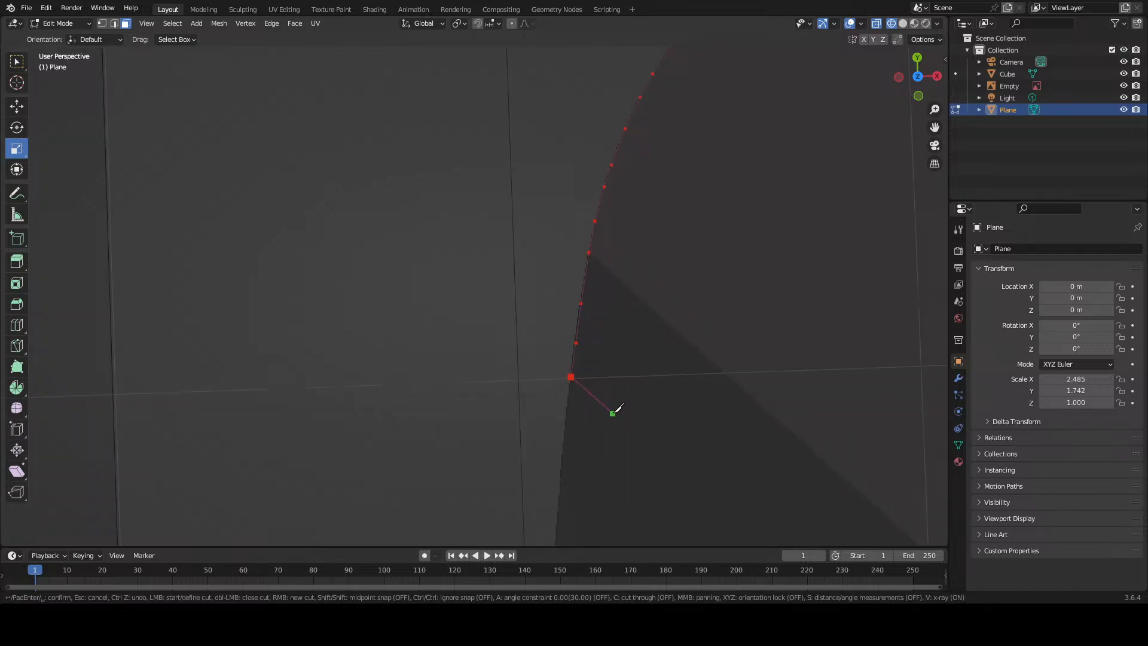
scroll(614, 398, up, 3)
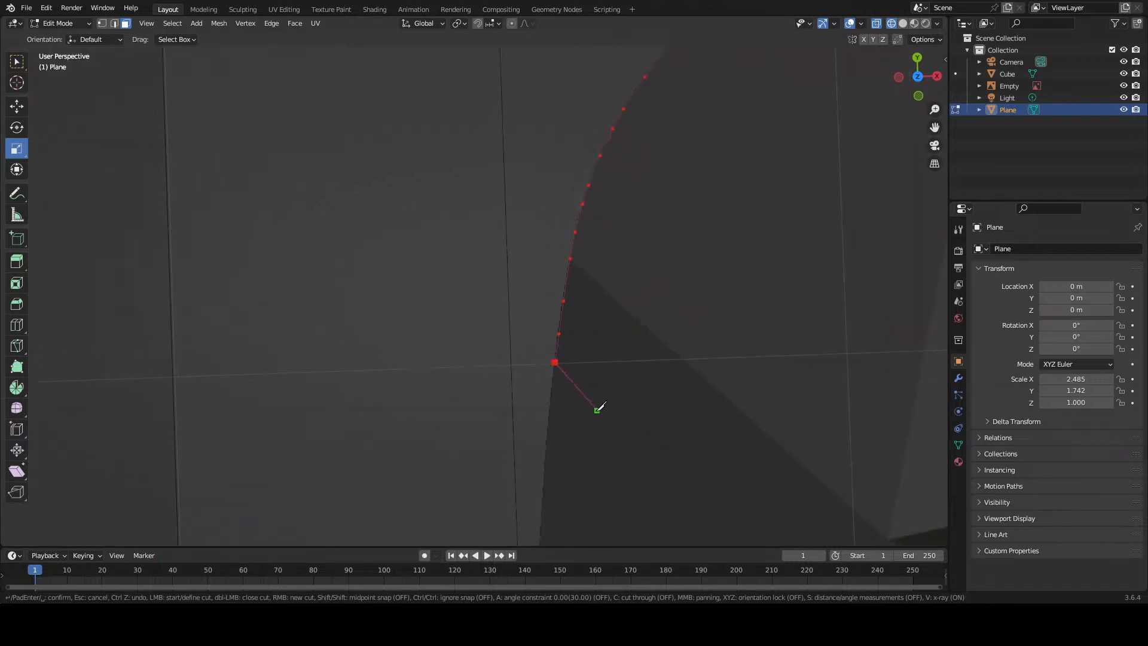
click(551, 394)
click(546, 440)
click(544, 489)
shift+middle_drag(548, 468, 594, 225)
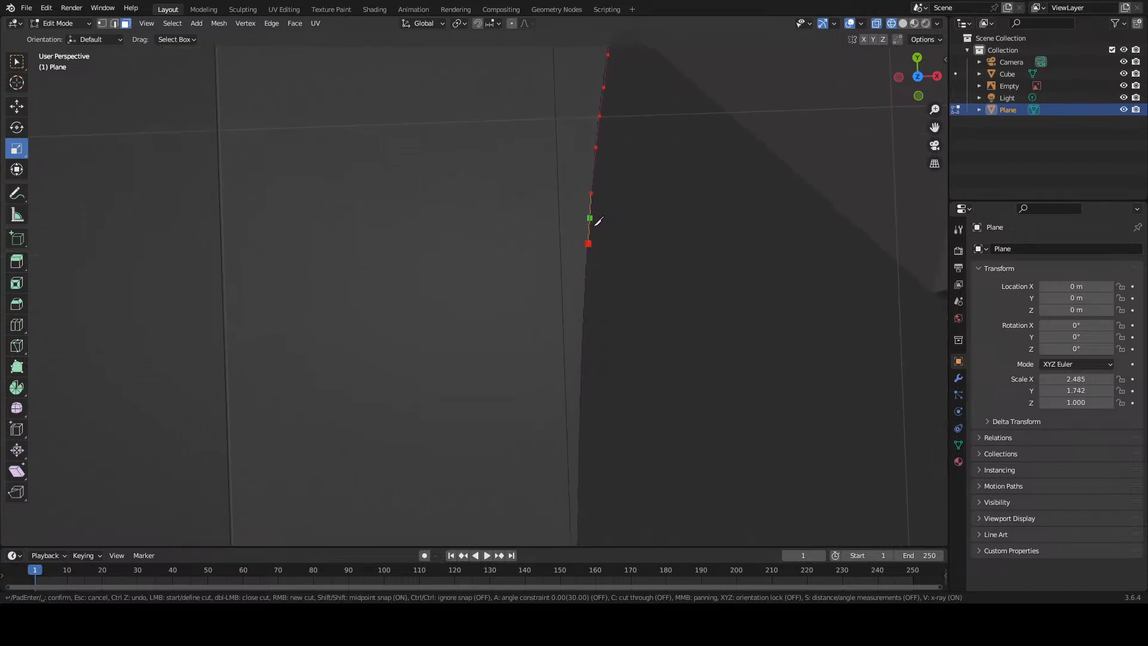
click(584, 290)
click(583, 346)
Step: Add three more knife points down the left outline, where it nears the mesh's vertical guide line
scroll(581, 389, up, 3)
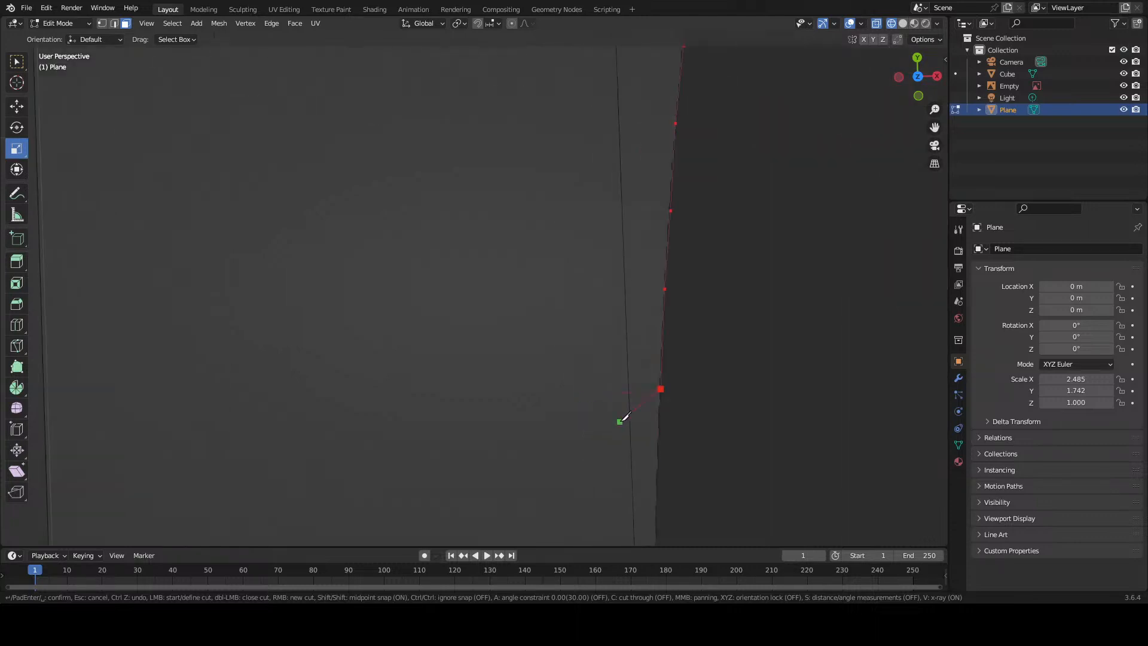
click(658, 461)
middle_drag(668, 449, 579, 233)
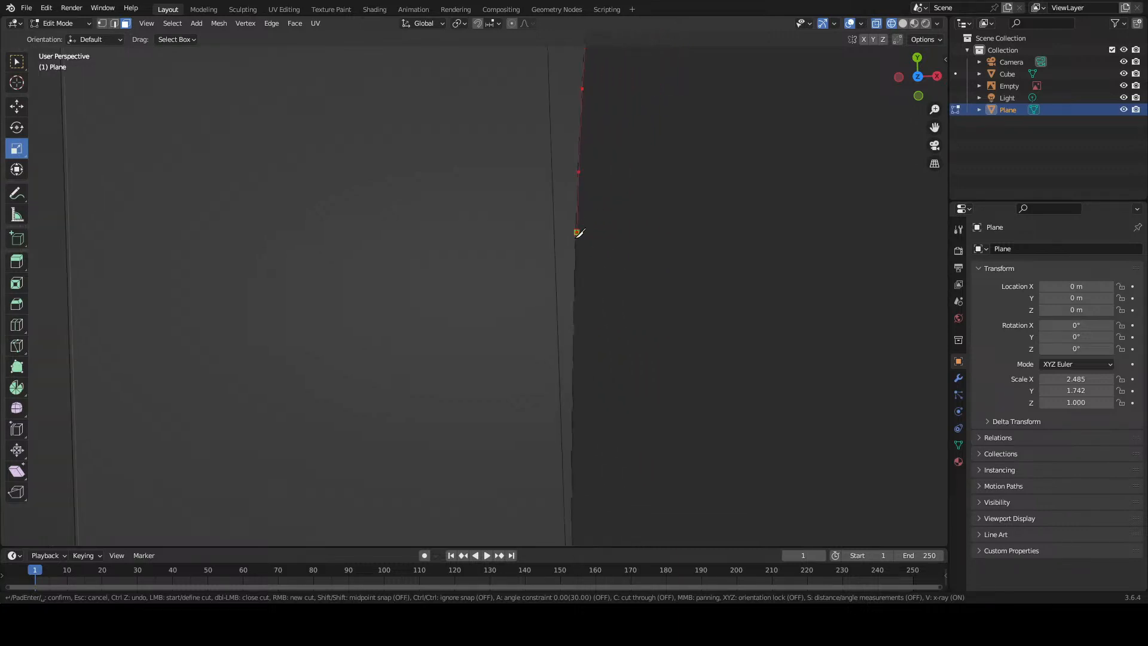
click(575, 299)
click(574, 354)
Step: Place the last two knife points on the left outline just above the X axis and apply the cut
scroll(601, 391, down, 8)
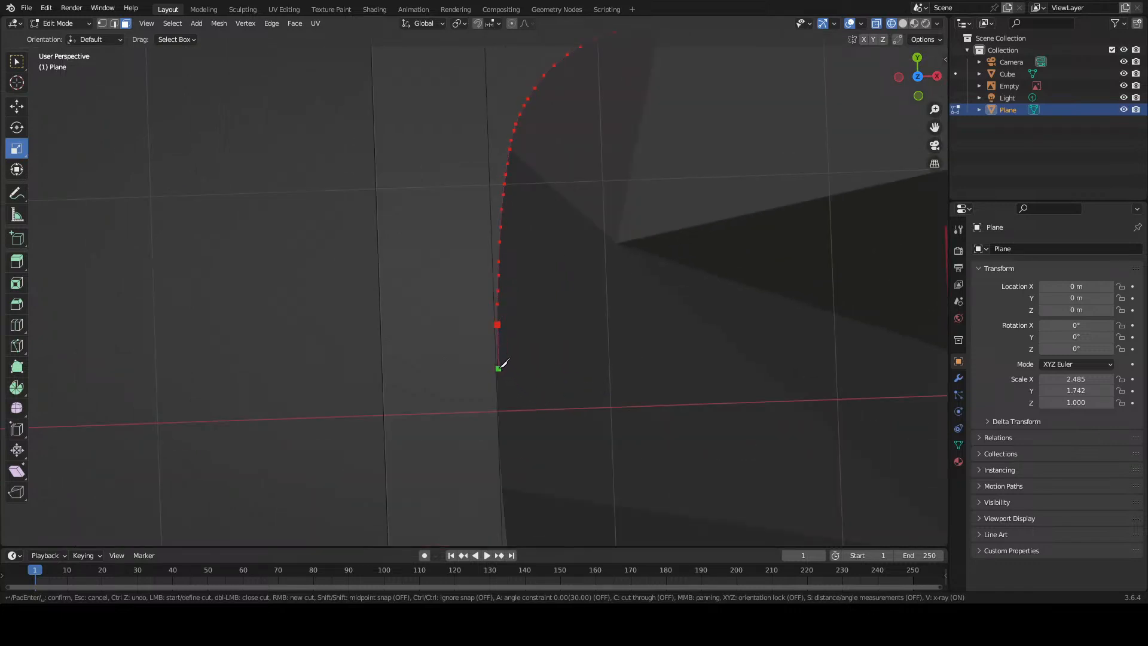
scroll(501, 364, up, 6)
middle_drag(504, 360, 523, 193)
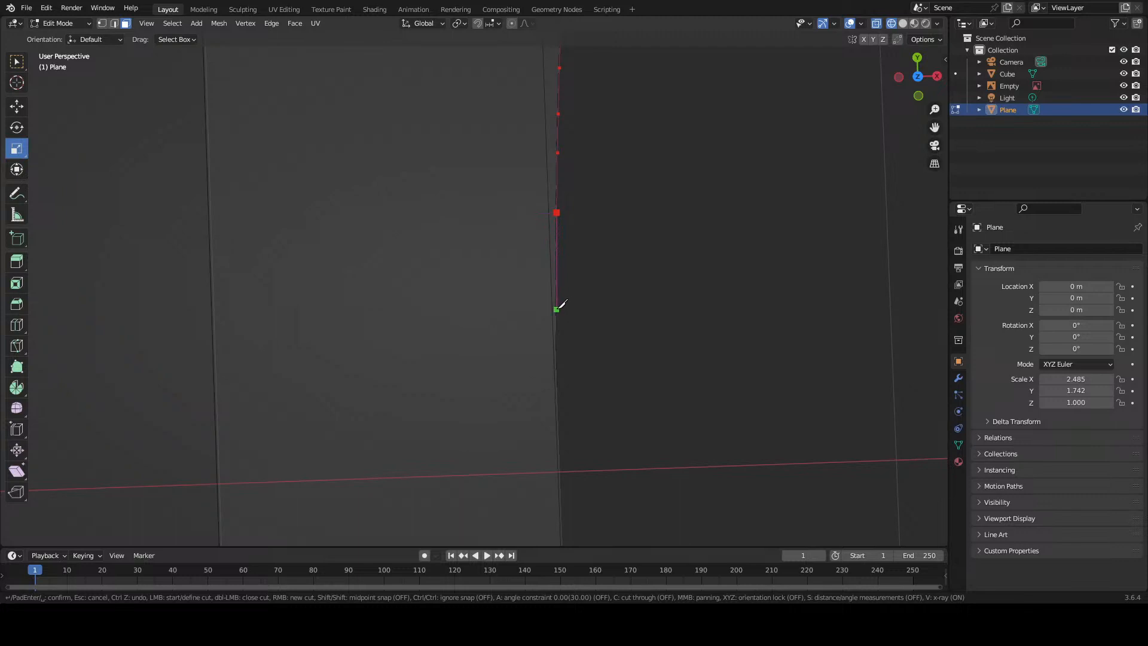
click(556, 309)
click(556, 368)
key(Return)
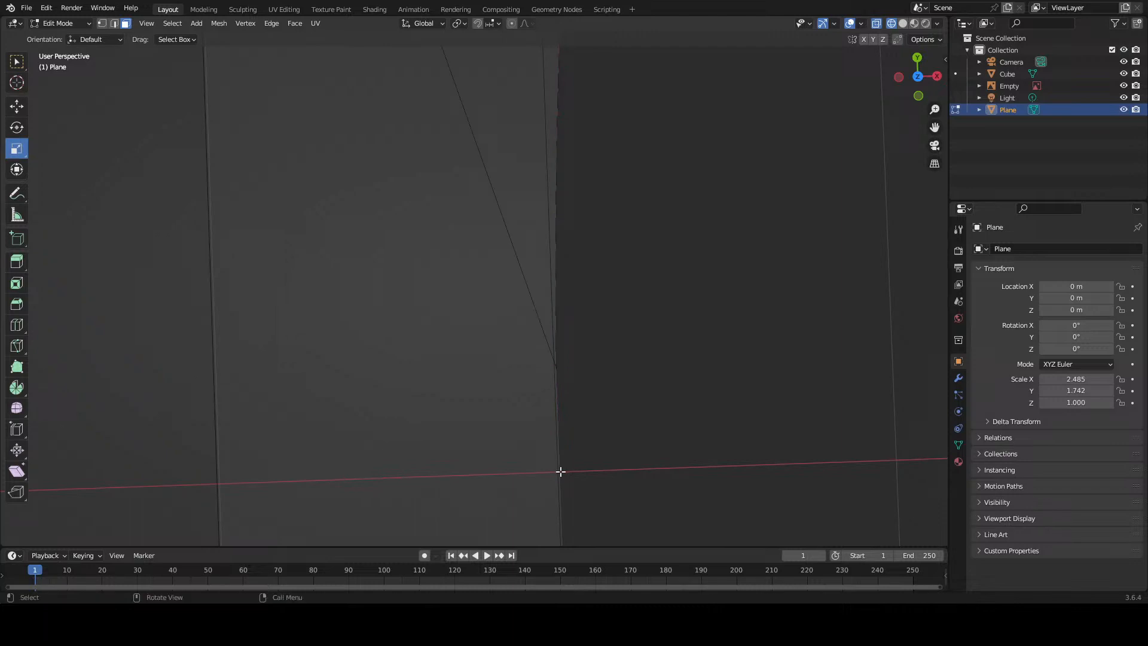
middle_drag(569, 451, 572, 445)
scroll(573, 445, down, 5)
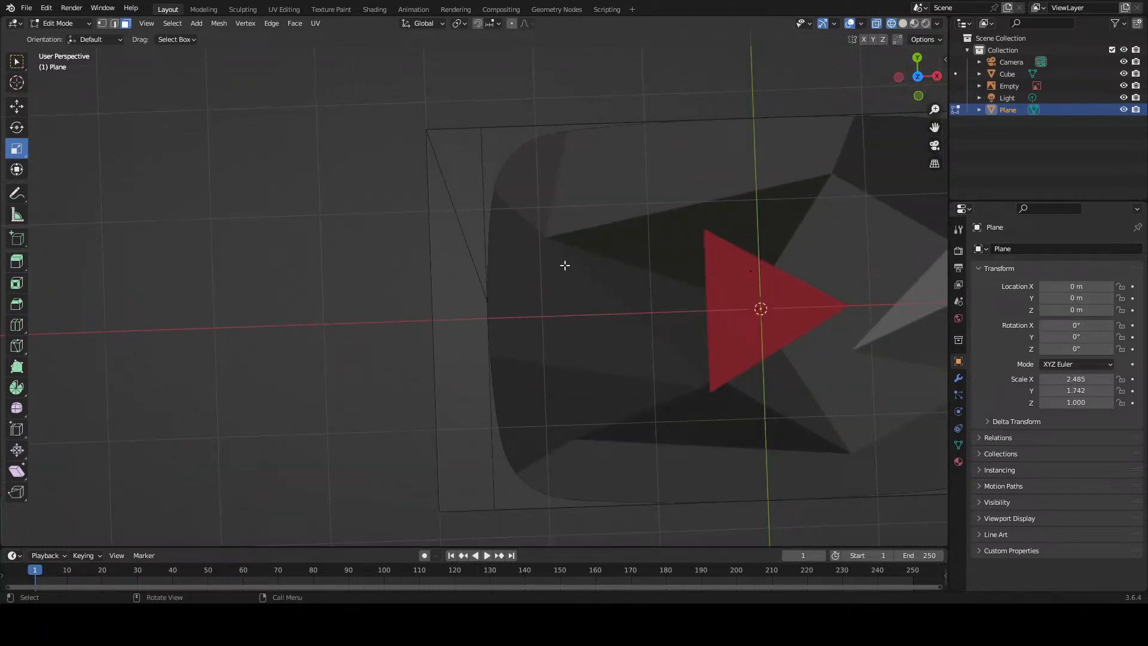
click(113, 23)
key(k)
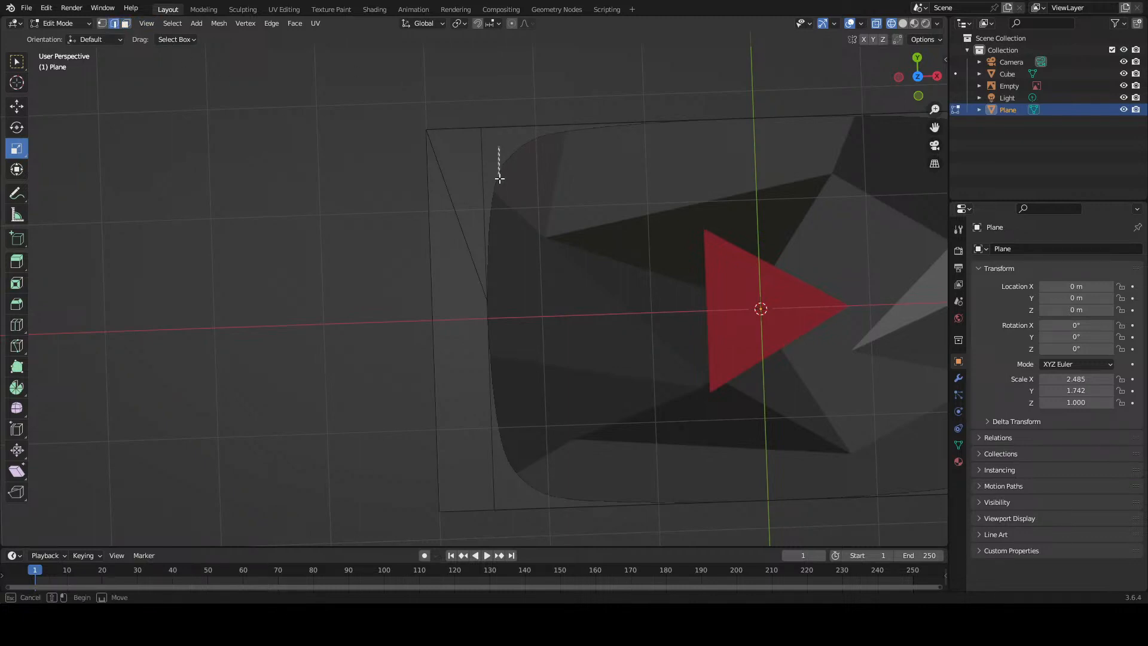
drag(500, 178, 531, 196)
key(c)
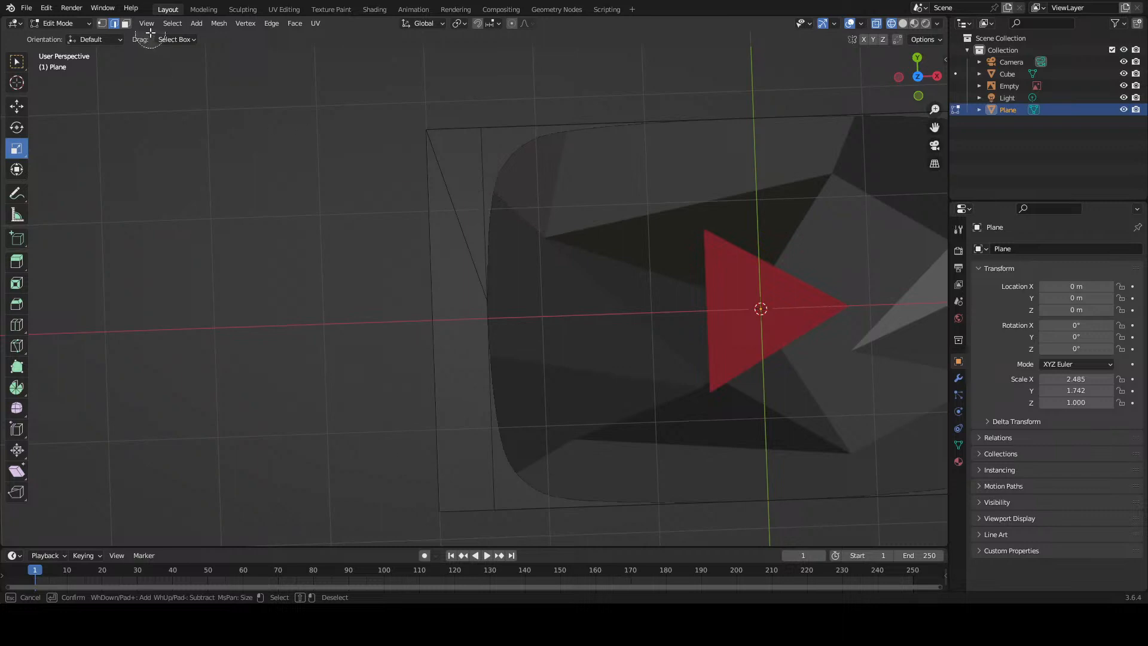
key(Escape)
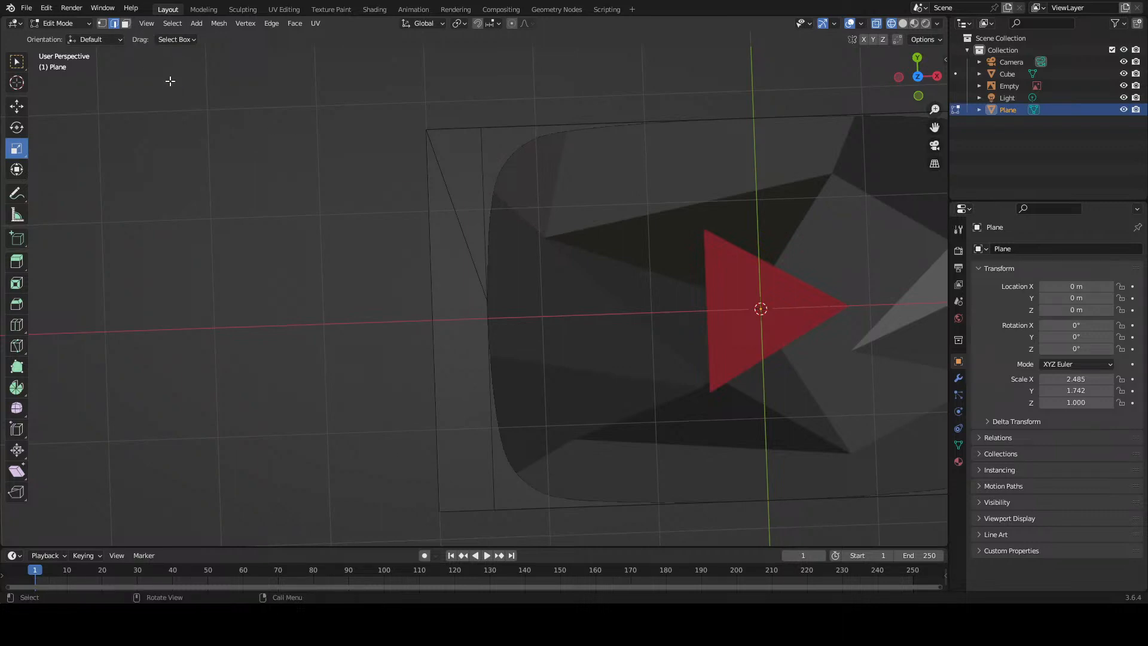
Step: Try to circle-select the edges along the logo's rounded upper-left outline in edge selection mode
click(127, 24)
click(115, 23)
key(c)
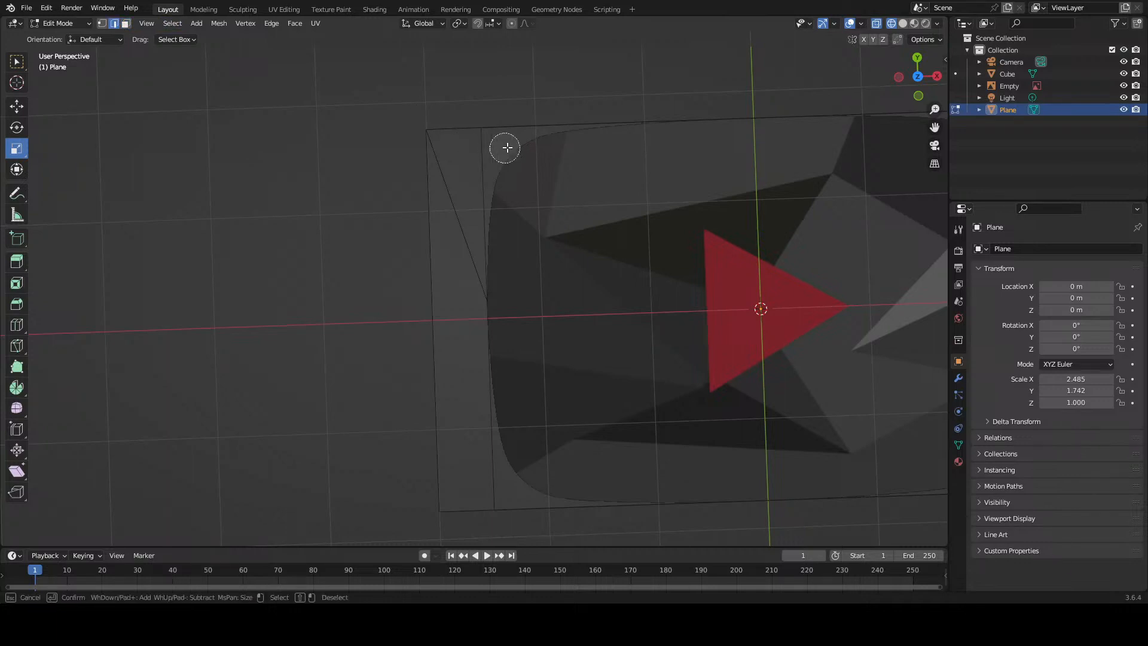
click(490, 266)
drag(501, 211, 589, 121)
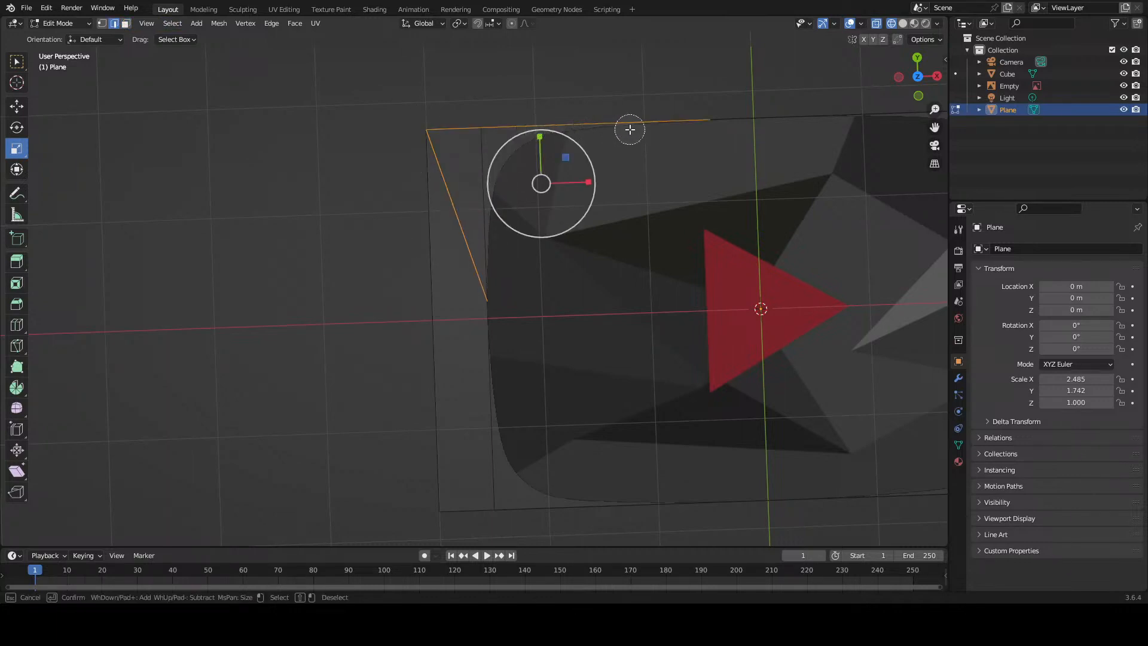
scroll(574, 240, down, 2)
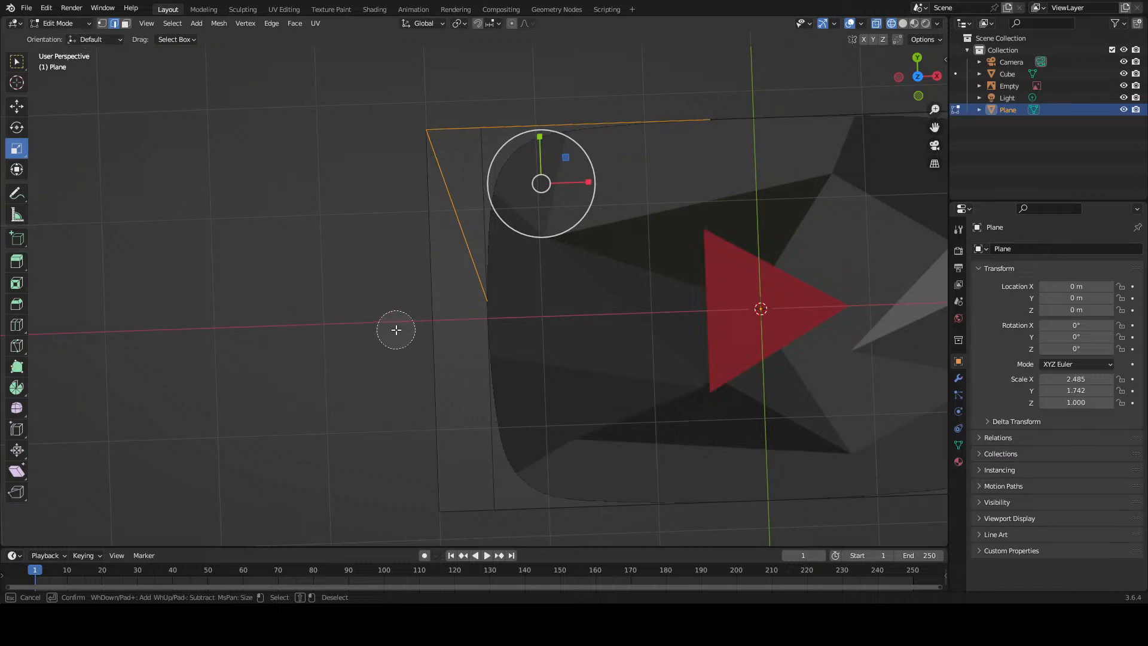
key(Escape)
Step: In vertex selection mode, join the two widely spaced vertices on the left outline above the diagonal edge's end with an edge
click(105, 25)
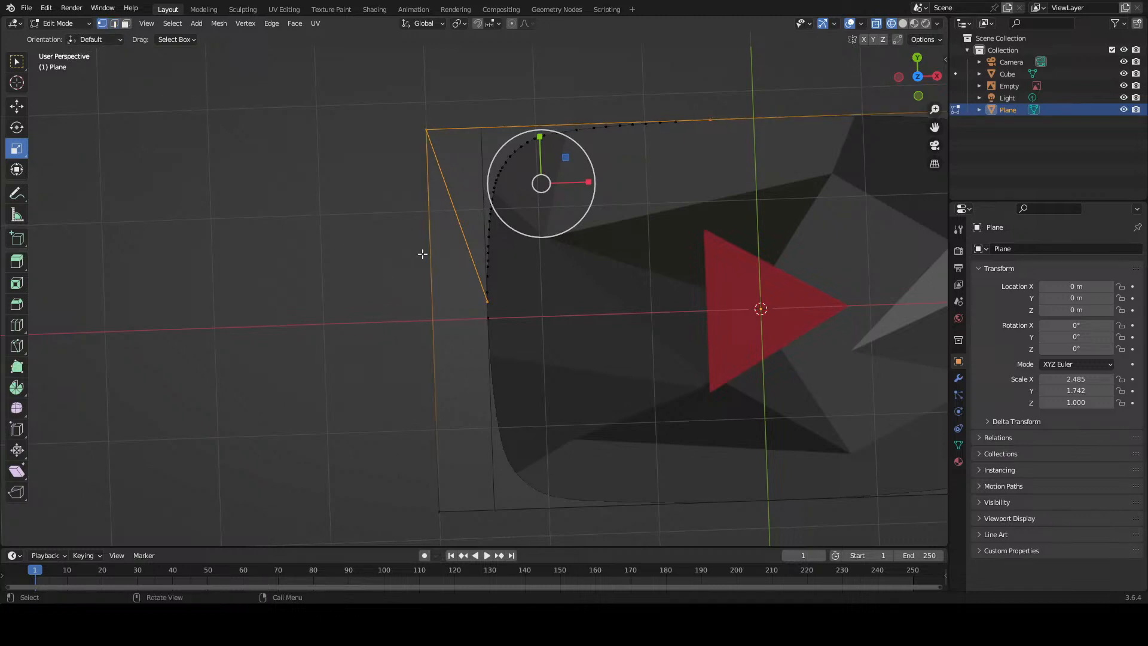
scroll(547, 208, up, 5)
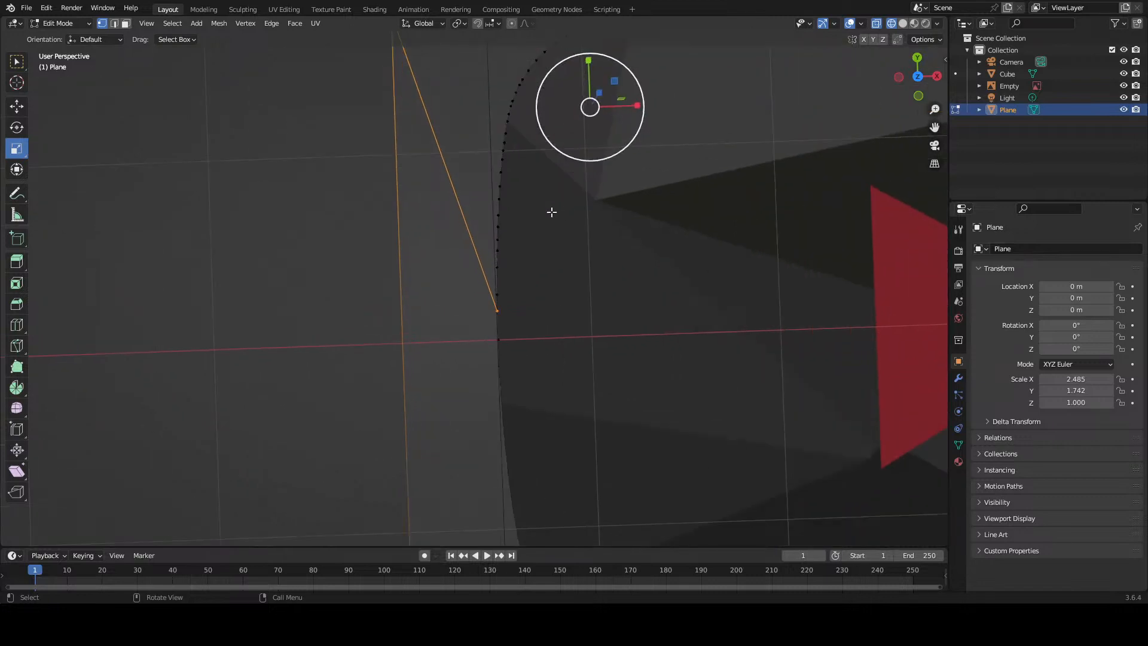
scroll(544, 205, up, 2)
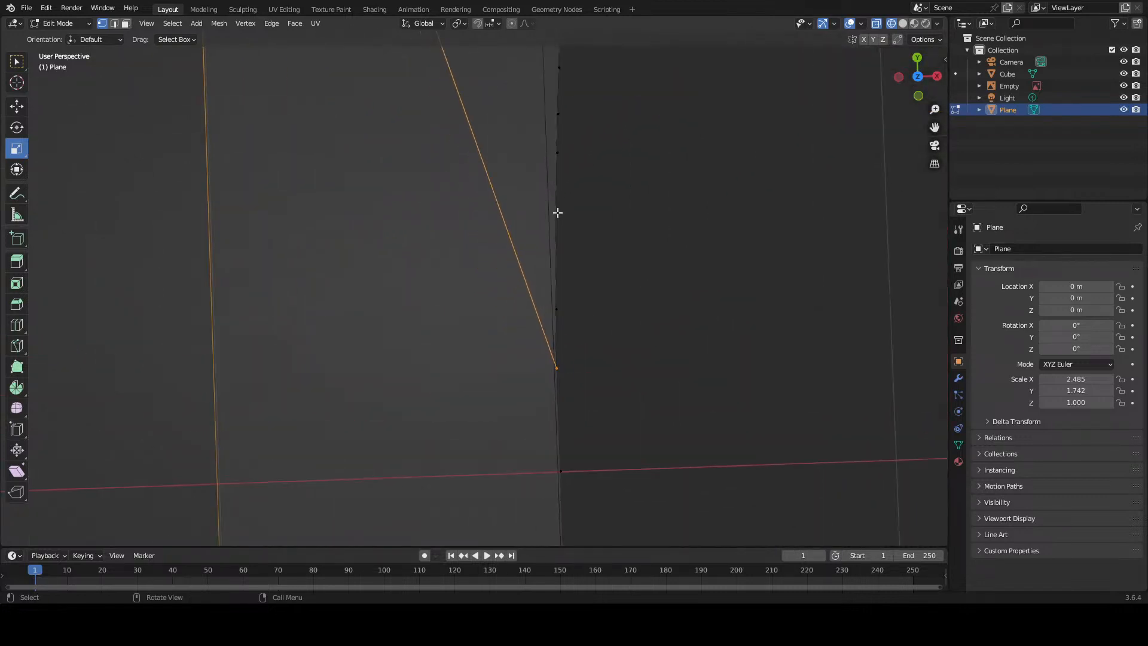
click(557, 213)
shift+click(557, 309)
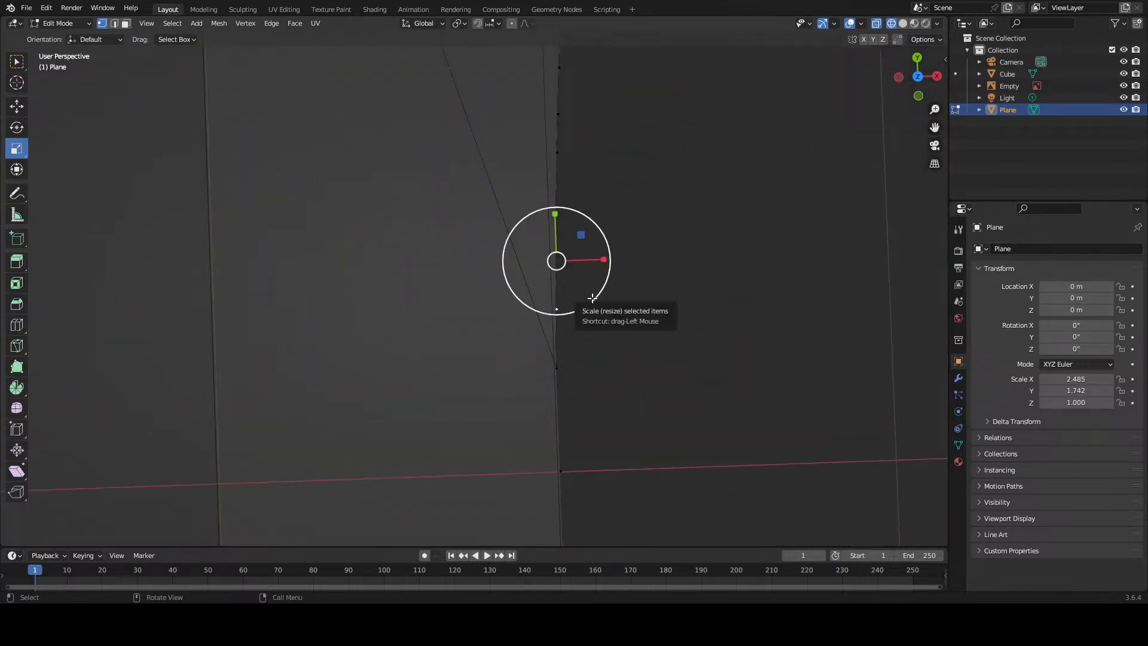
key(f)
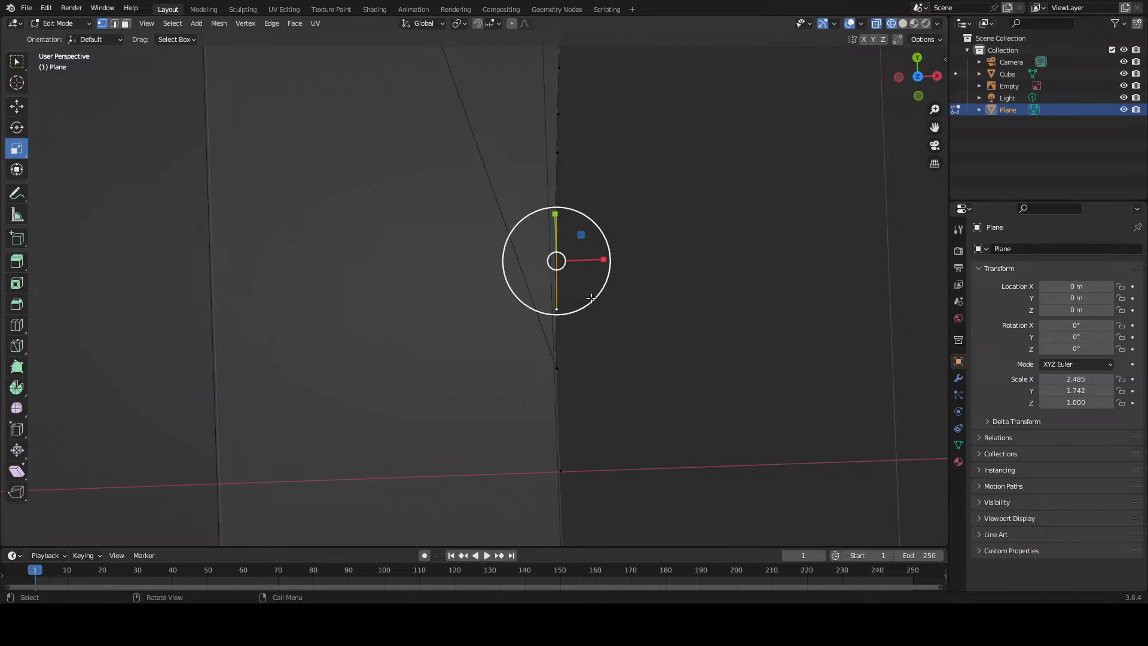
Step: Try selecting the next outline vertex down together with the vertex where the diagonal edge meets the outline
click(557, 310)
shift+click(557, 367)
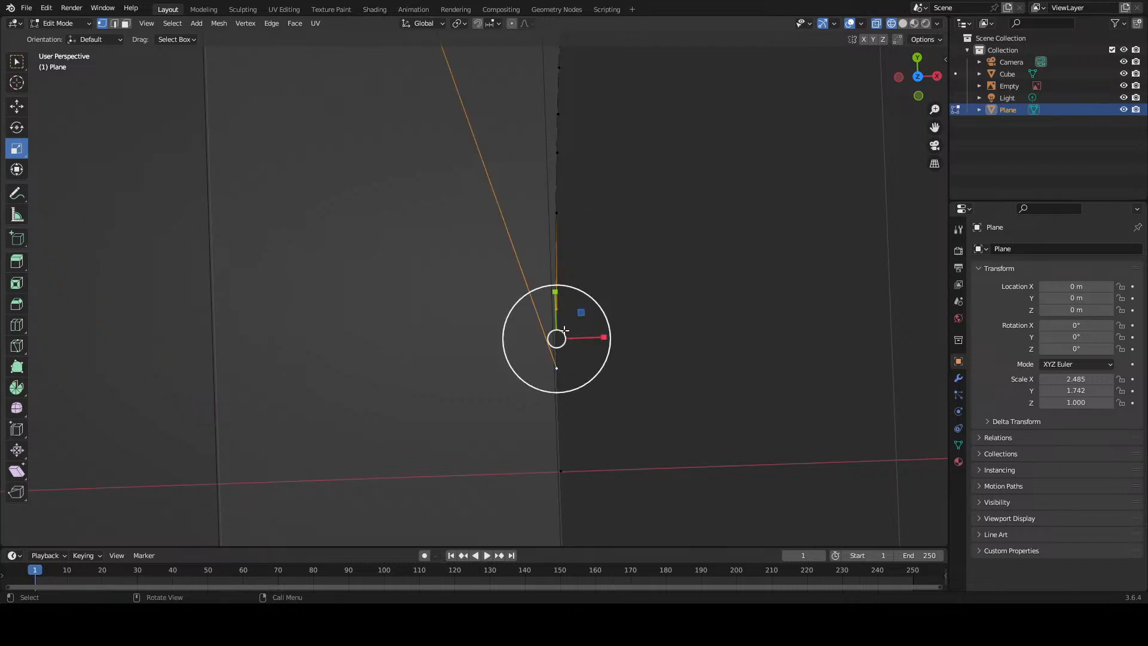
click(558, 311)
click(560, 350)
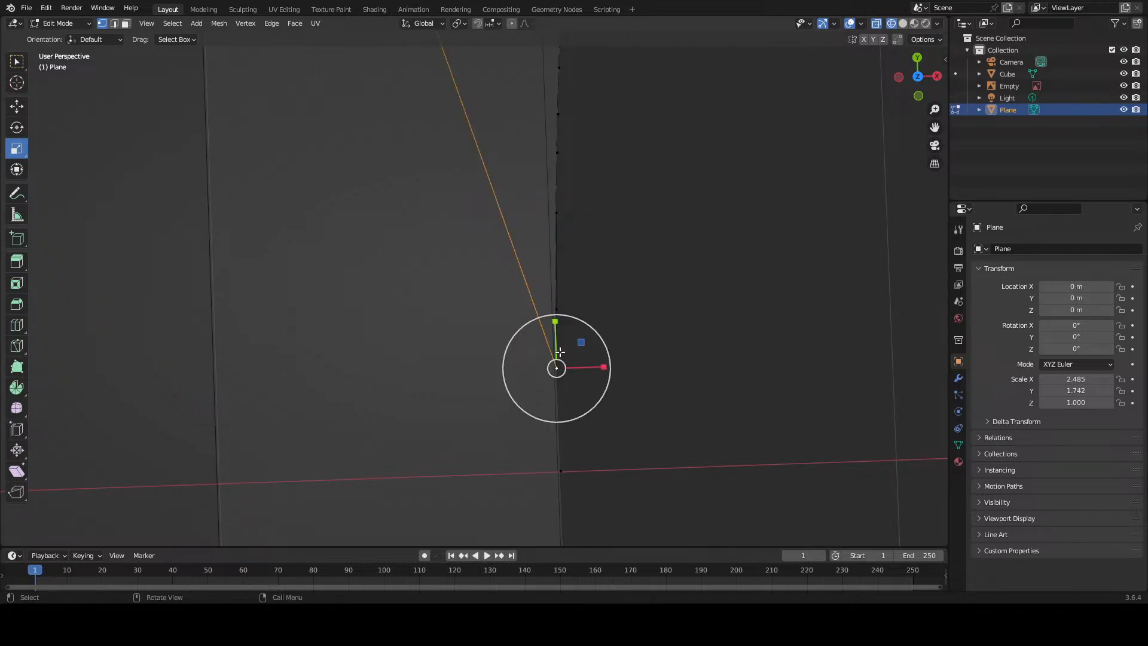
scroll(565, 350, down, 5)
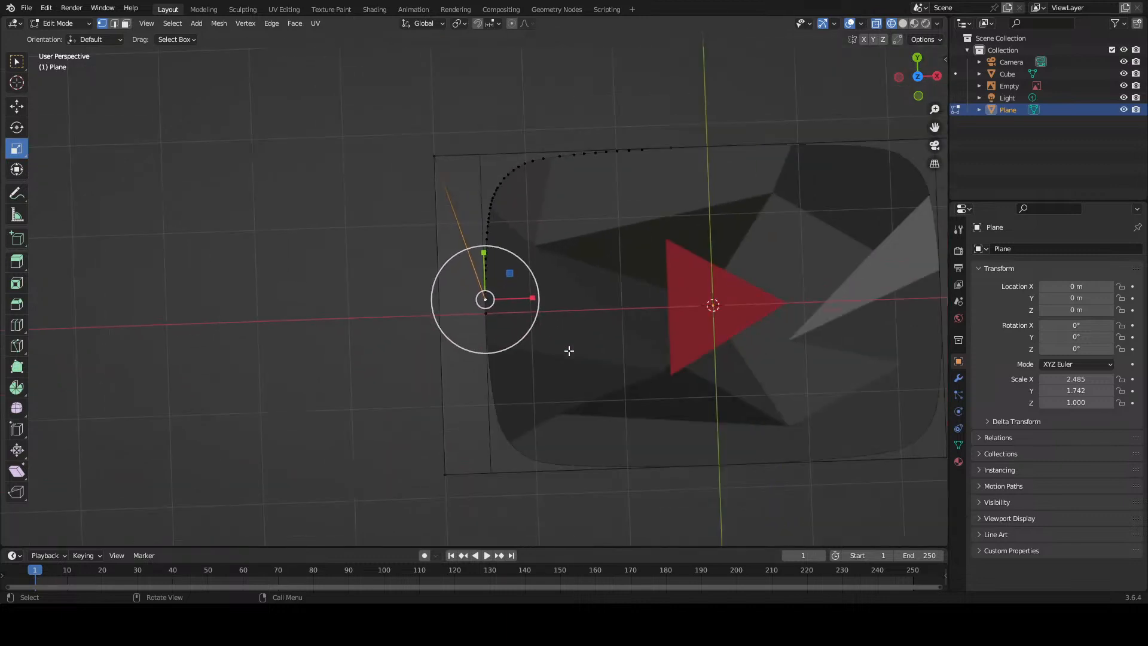
scroll(568, 351, up, 6)
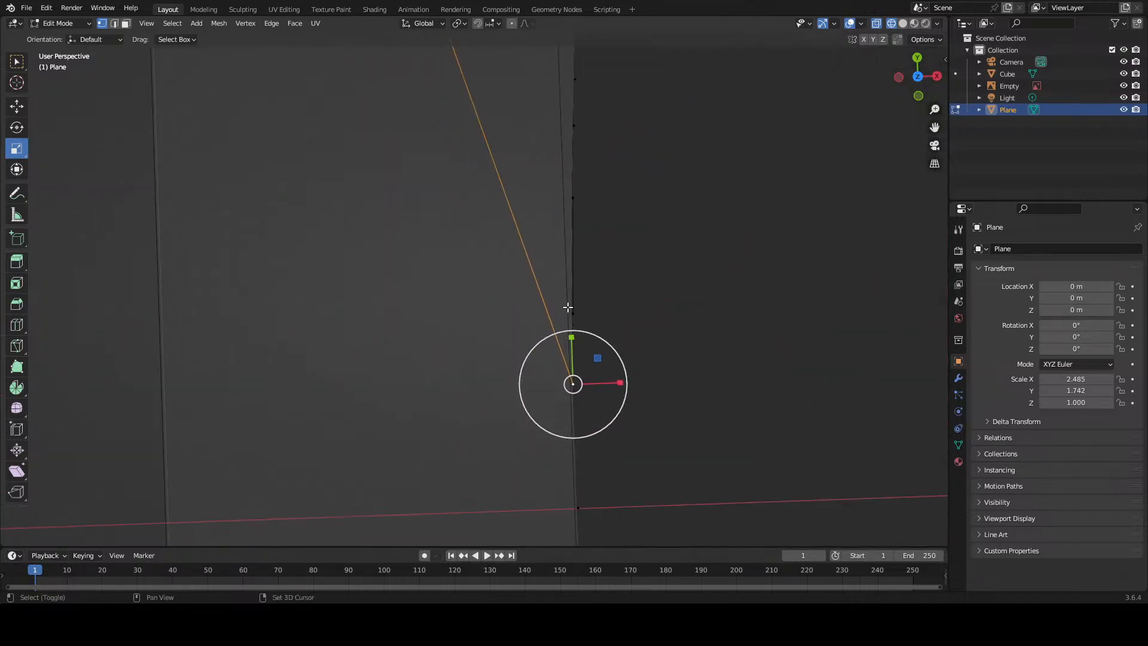
shift+click(574, 313)
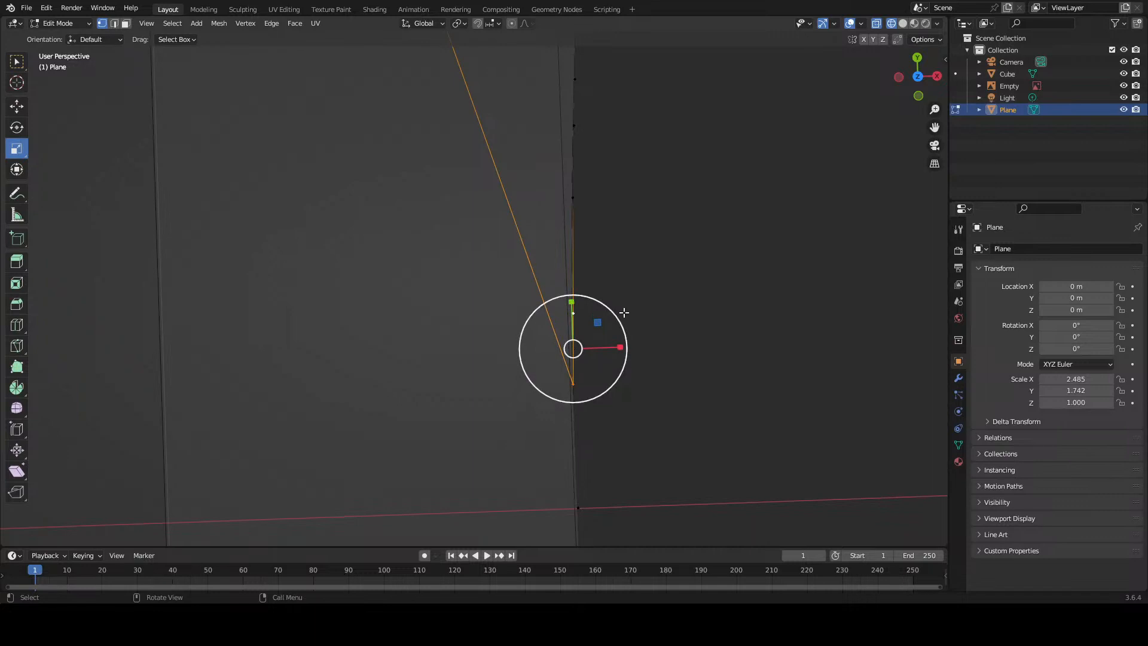
click(624, 299)
Step: Circle-select the vertices around the rounded upper-left outline, including the one missed on the curve, and fill them with a face
shift+middle_drag(629, 263, 579, 456)
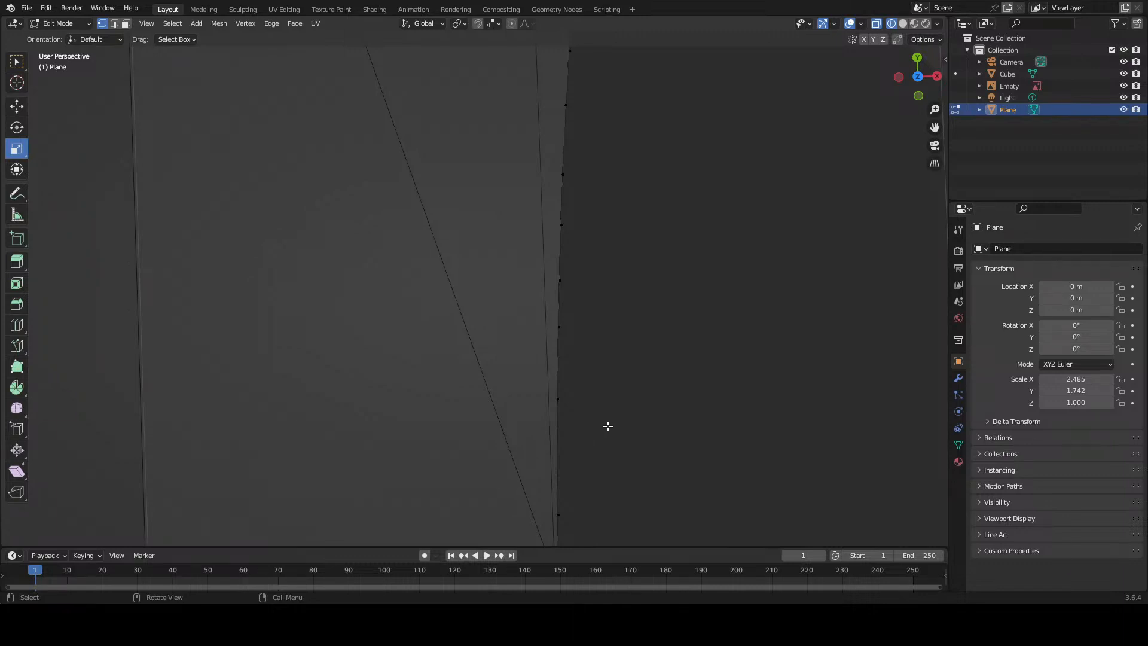
scroll(592, 402, down, 5)
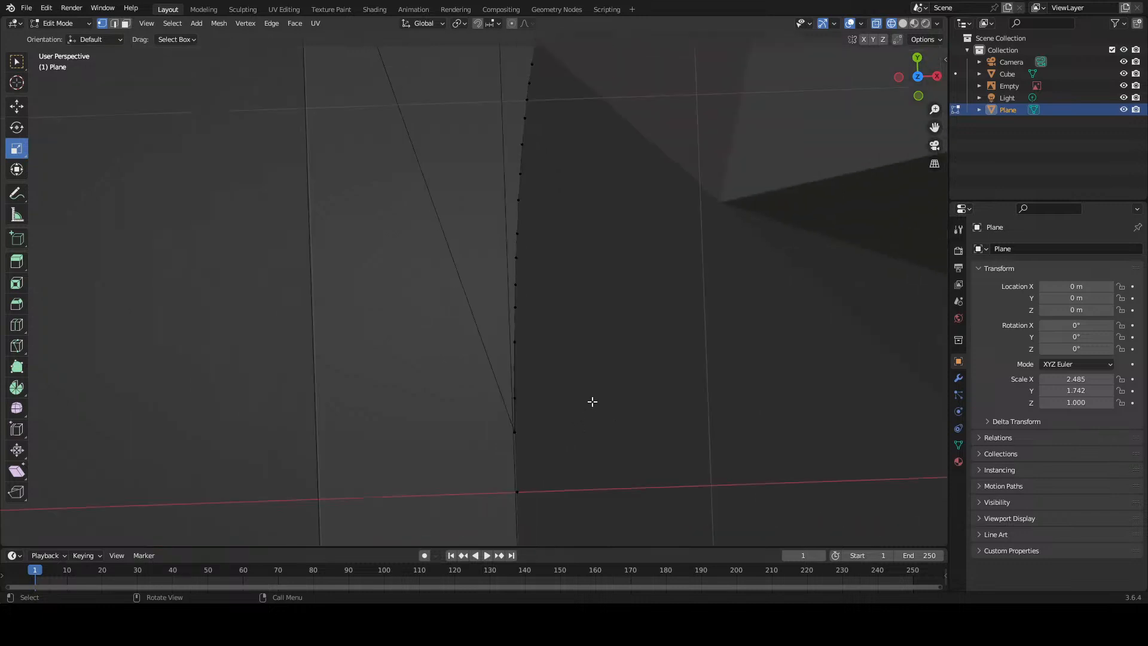
scroll(592, 401, down, 2)
key(c)
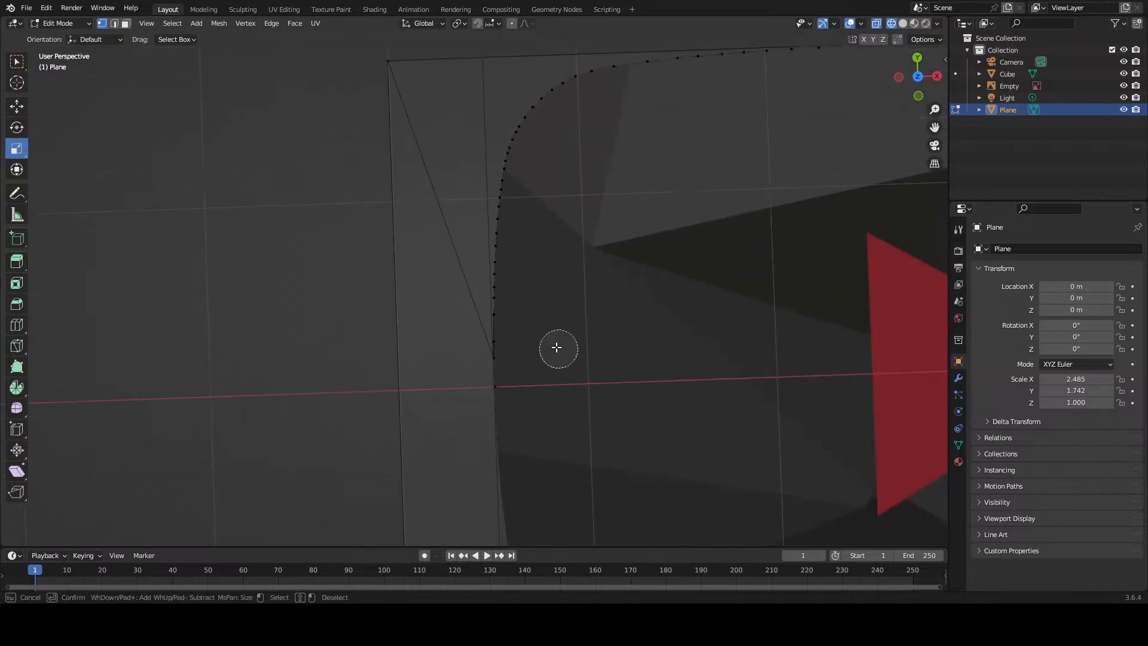
mouse_move(498, 306)
mouse_down()
mouse_move(538, 117)
mouse_move(622, 70)
mouse_move(820, 57)
mouse_up()
key(Escape)
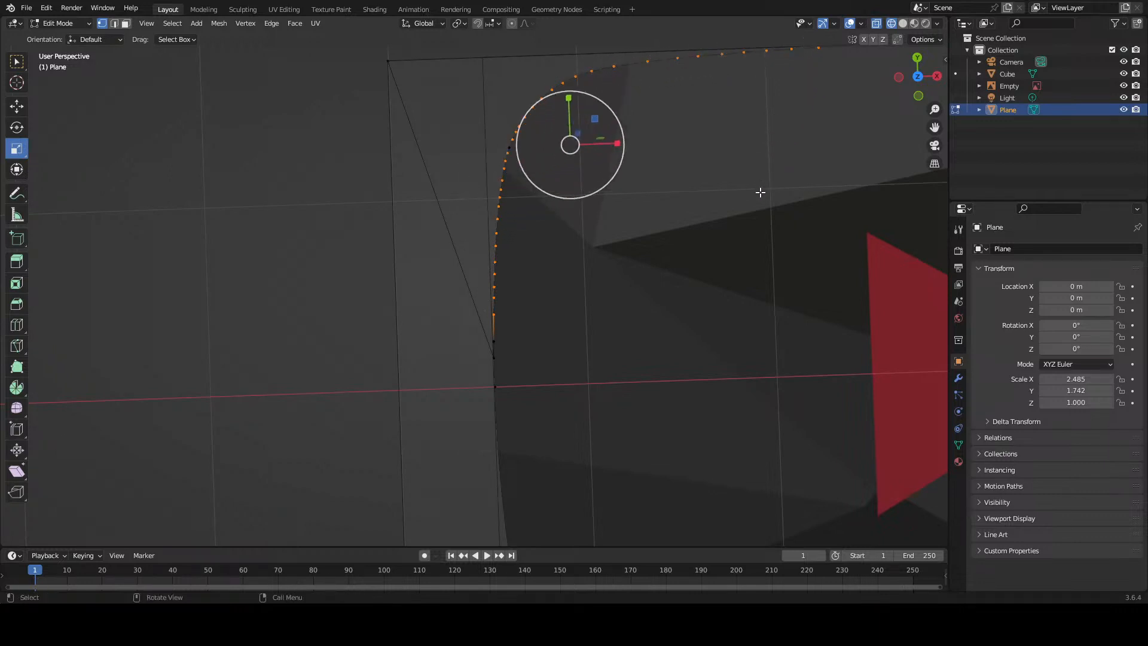
key(f)
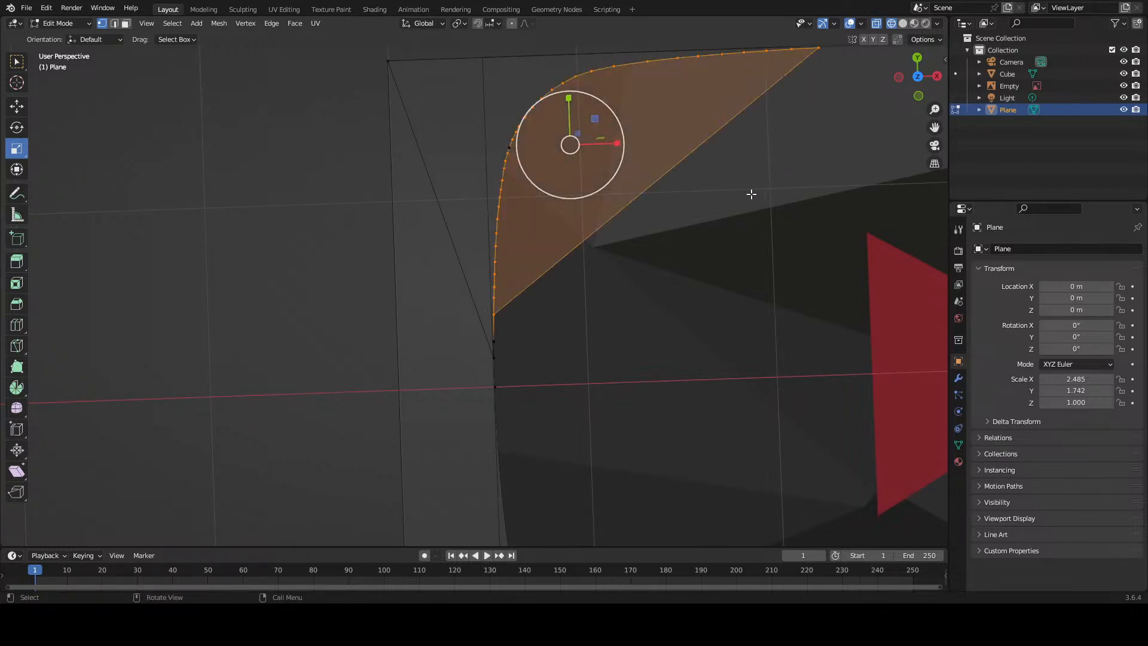
key(ctrl+z)
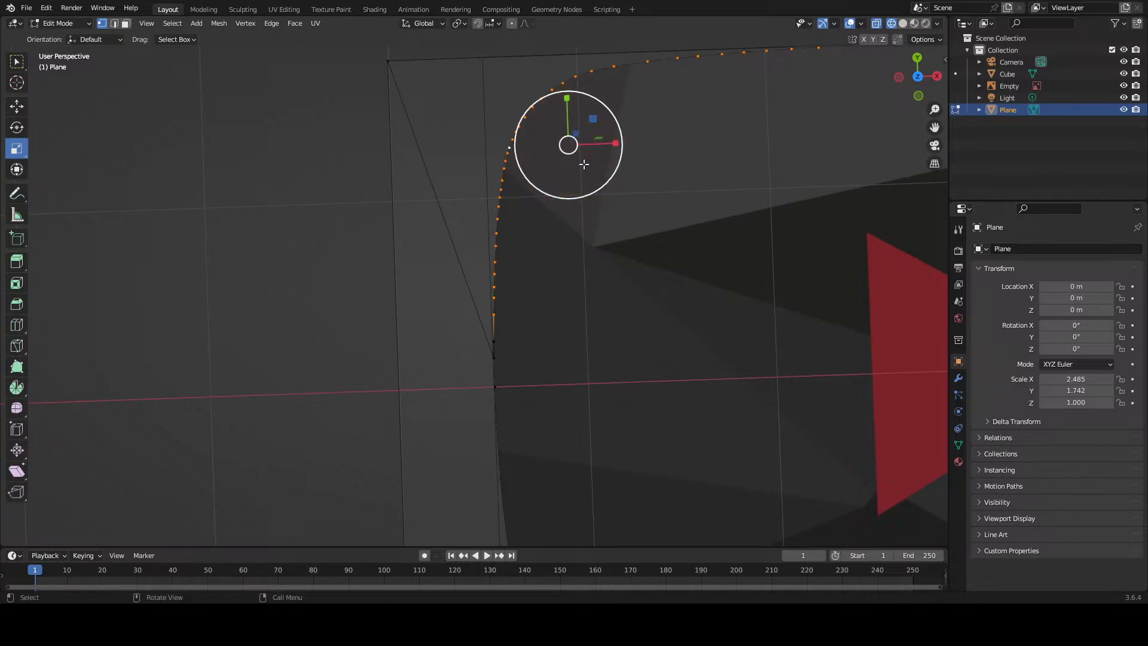
key(f)
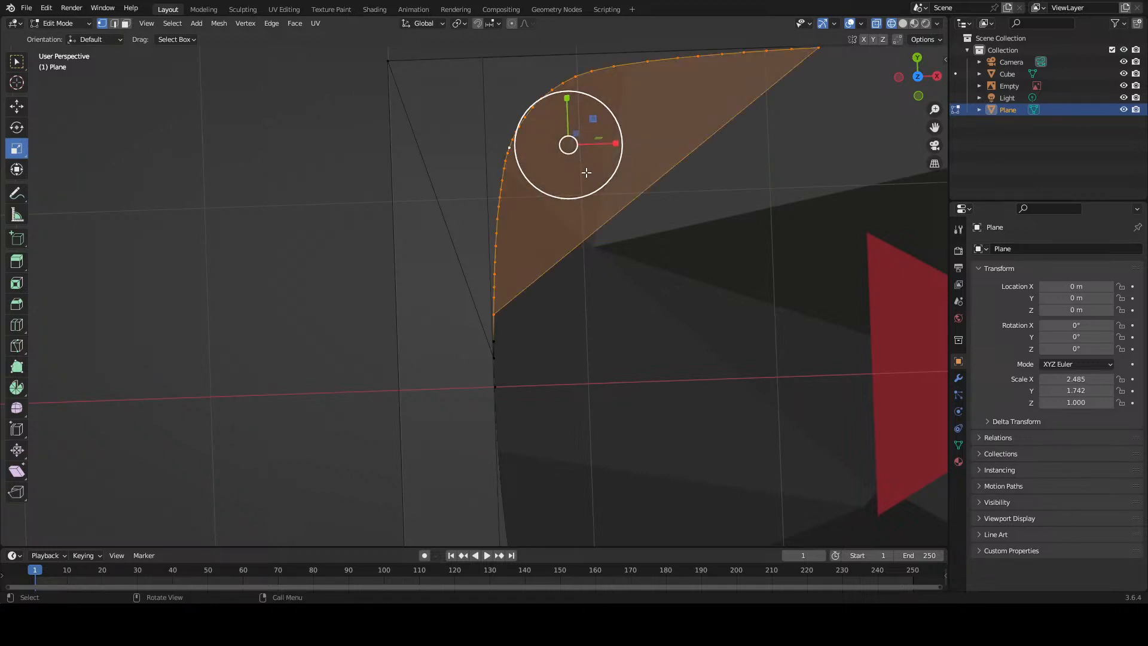
Step: Delete the straight edge that closes the filled corner face between the two ends of the curved outline
key(alt+a)
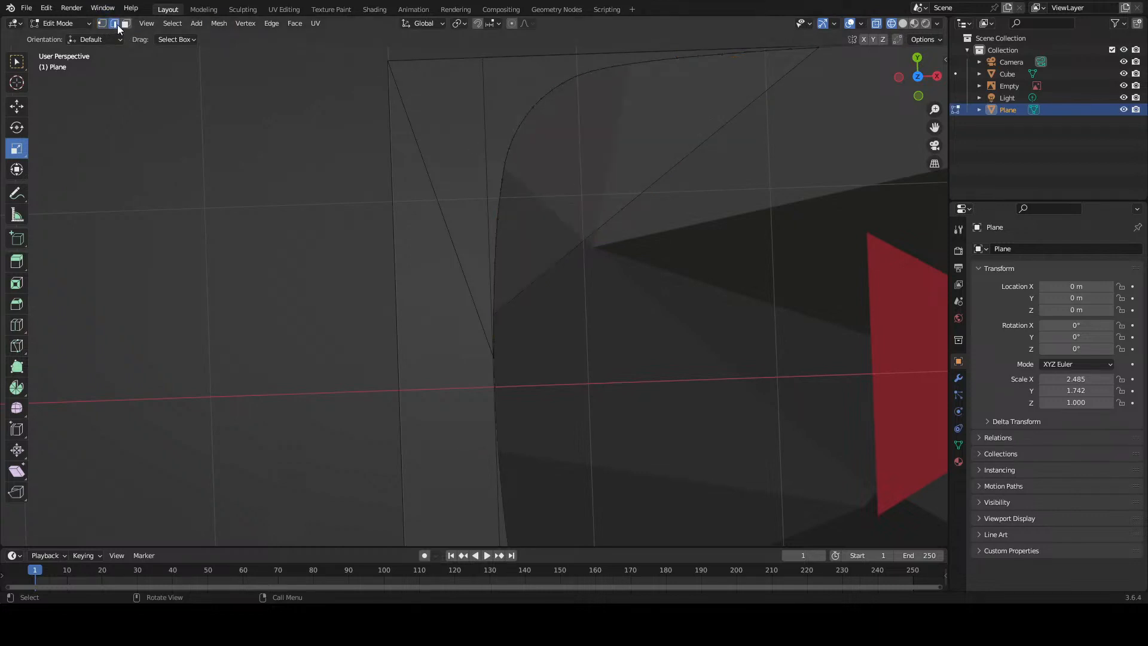
click(582, 214)
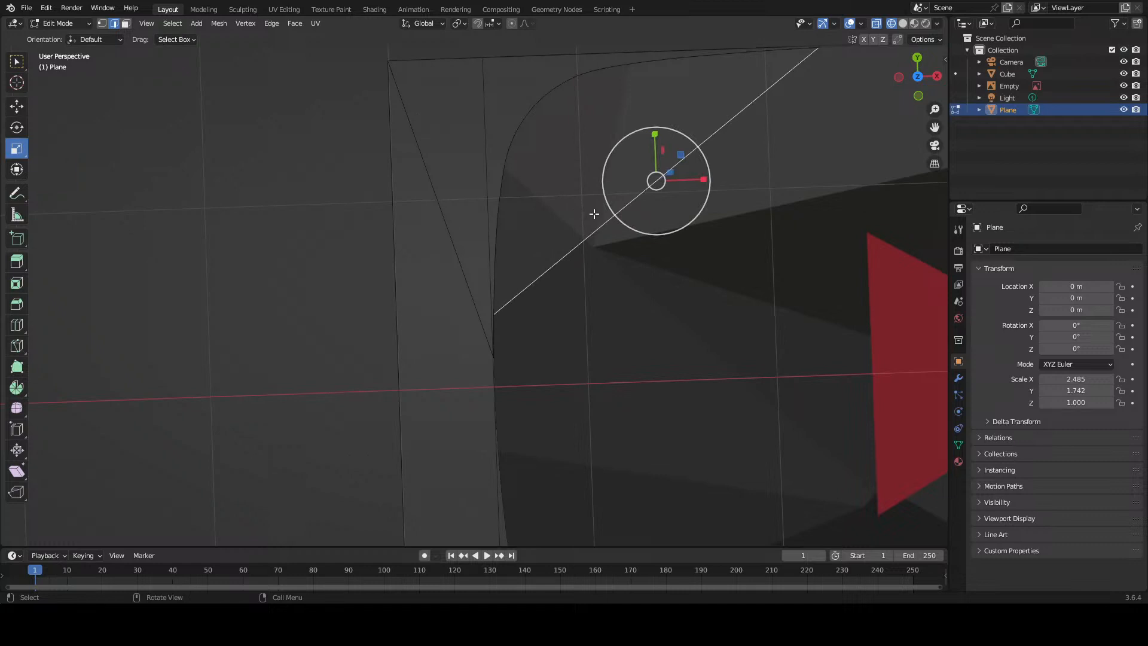
key(x)
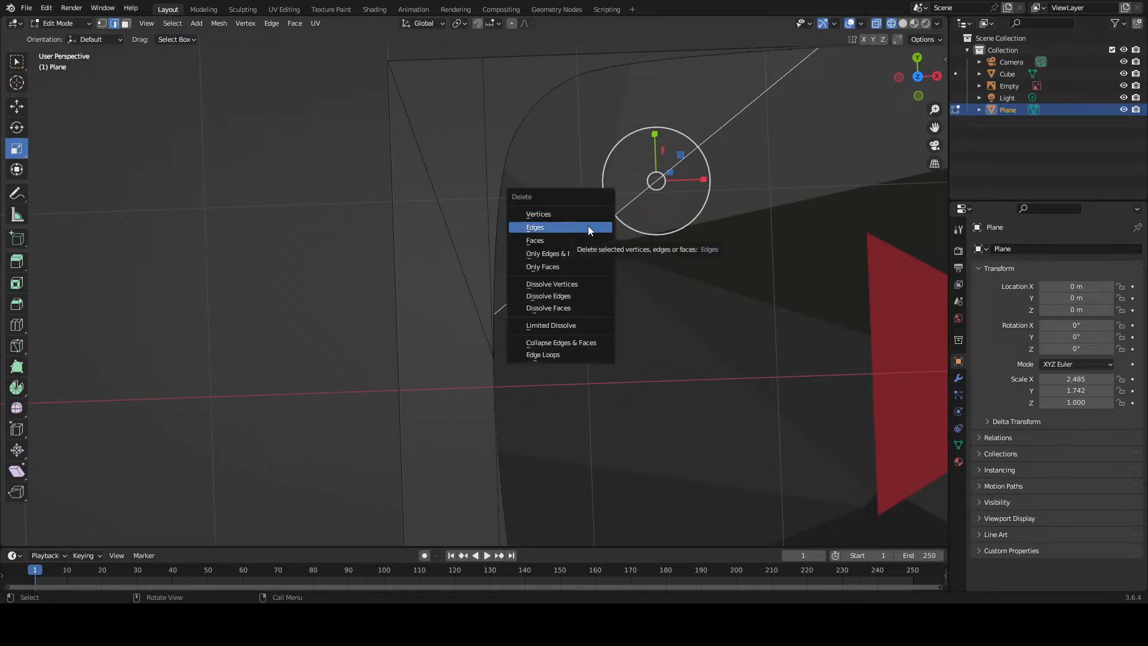
click(589, 229)
scroll(589, 225, down, 3)
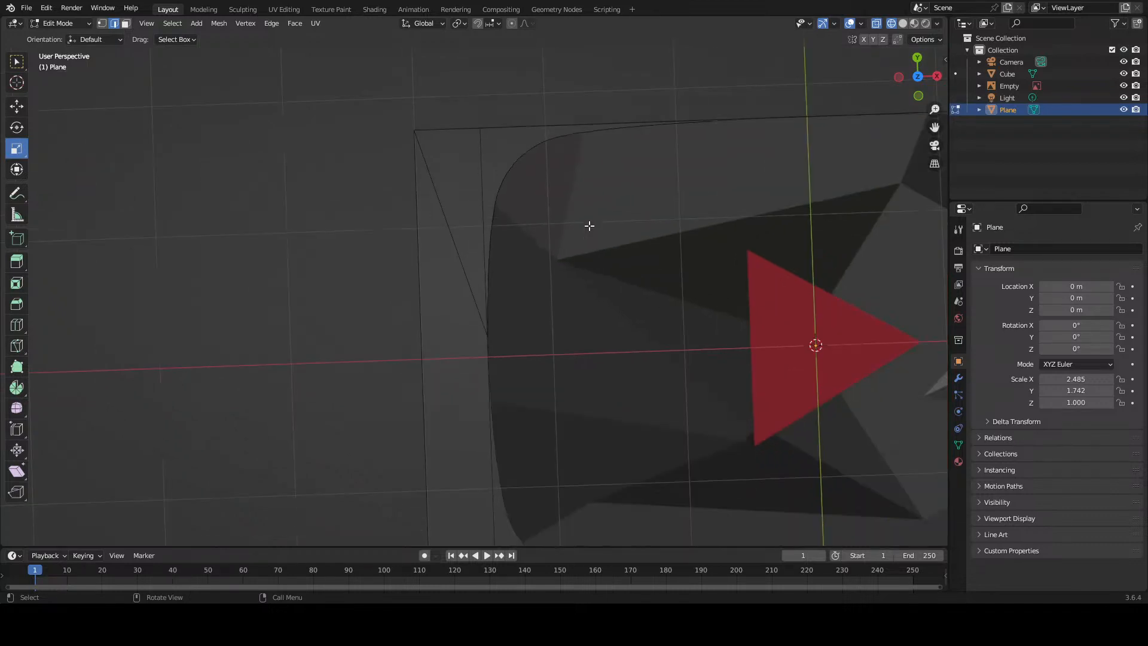
scroll(451, 461, up, 3)
scroll(505, 389, up, 2)
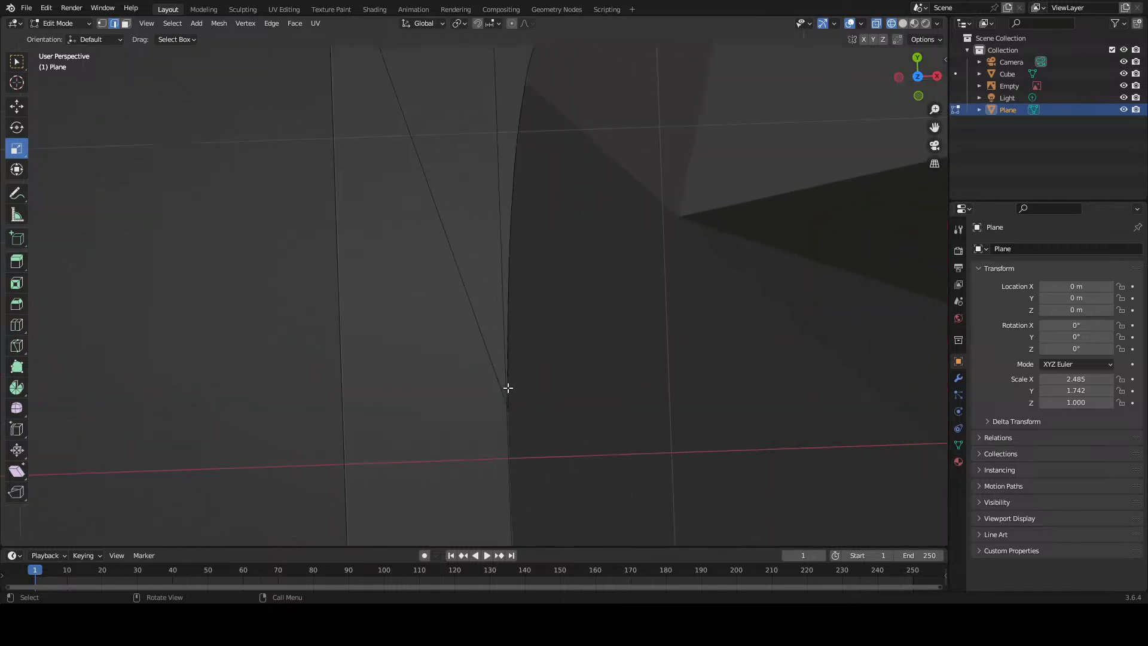
shift+middle_drag(508, 386, 495, 218)
scroll(499, 317, up, 5)
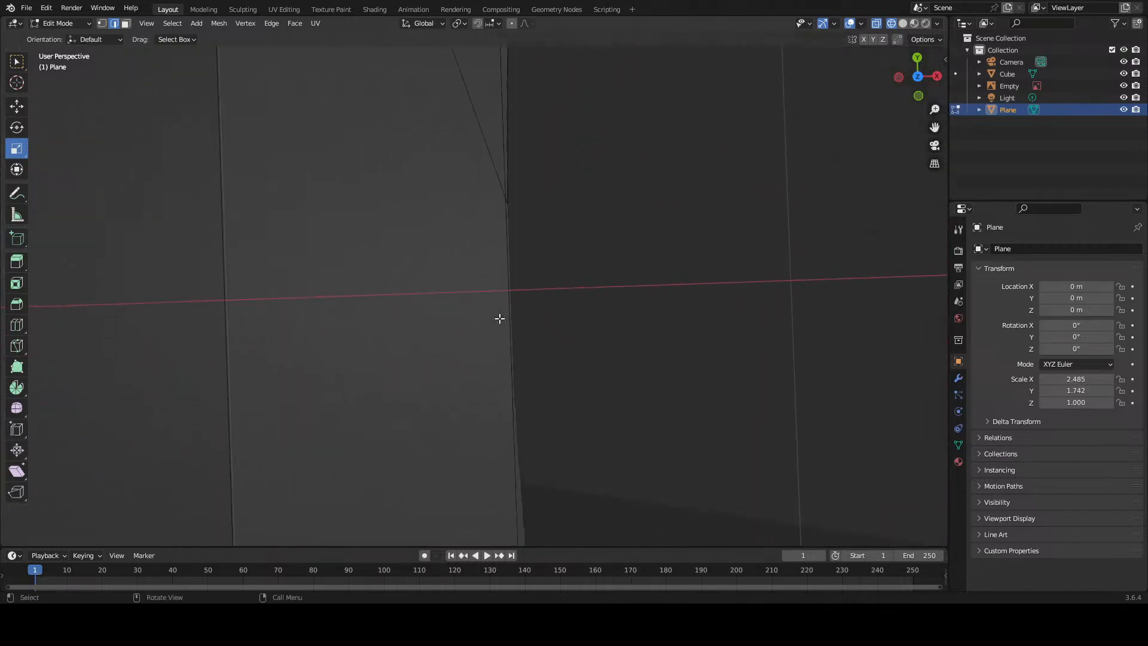
key(k)
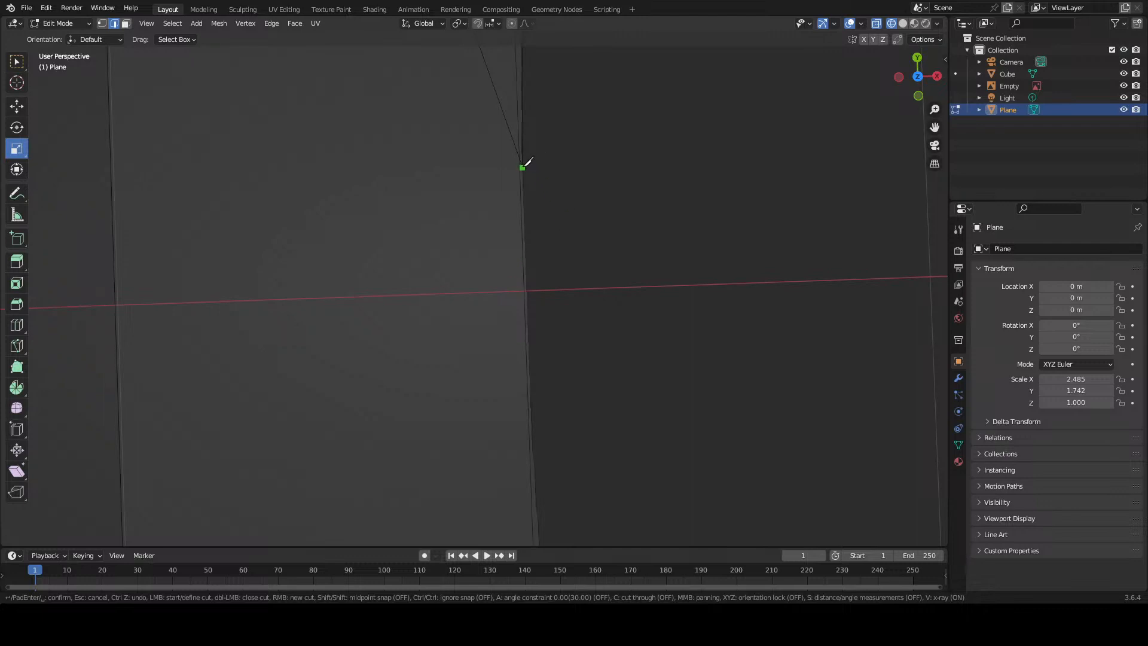
scroll(524, 163, up, 4)
shift+middle_drag(591, 157, 518, 422)
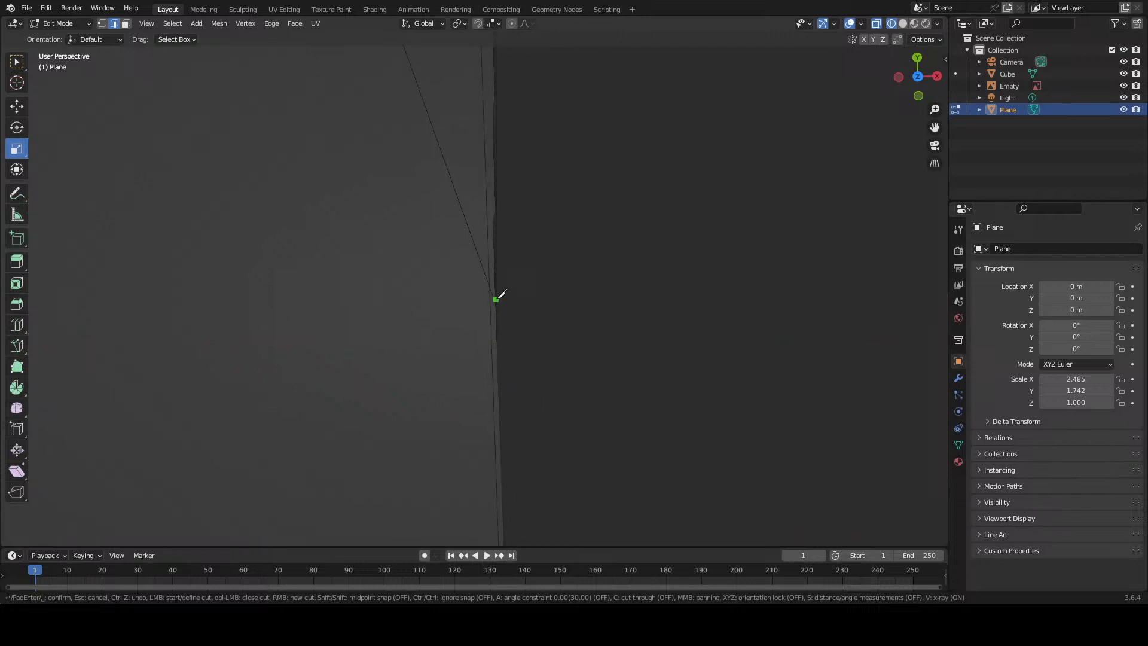
scroll(487, 302, down, 1)
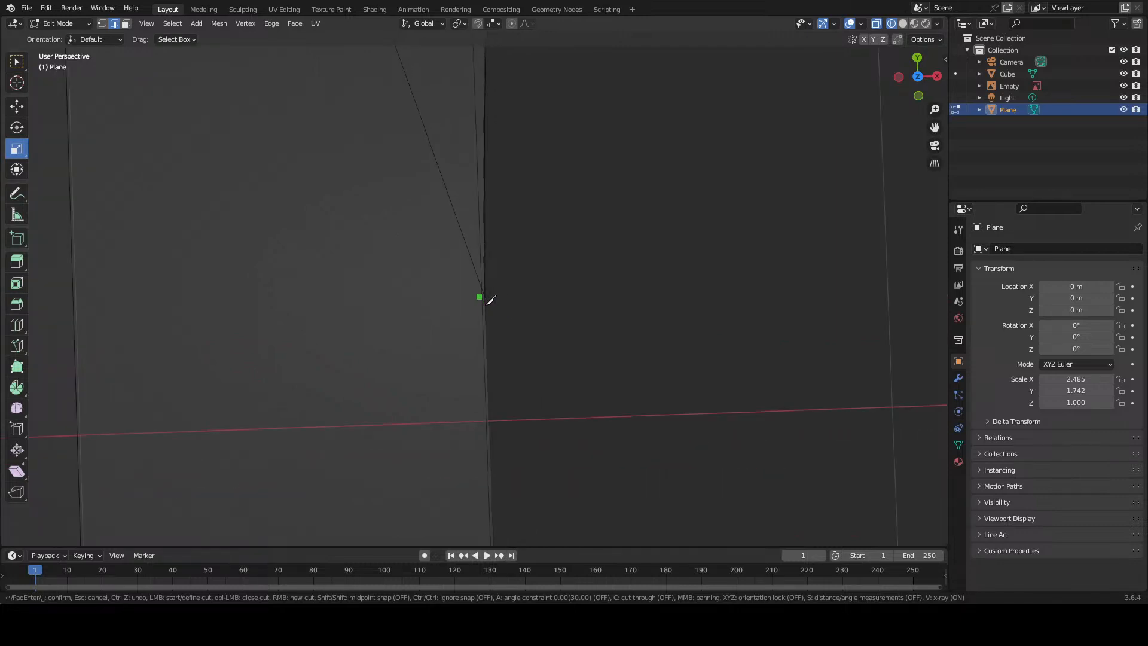
scroll(487, 298, down, 2)
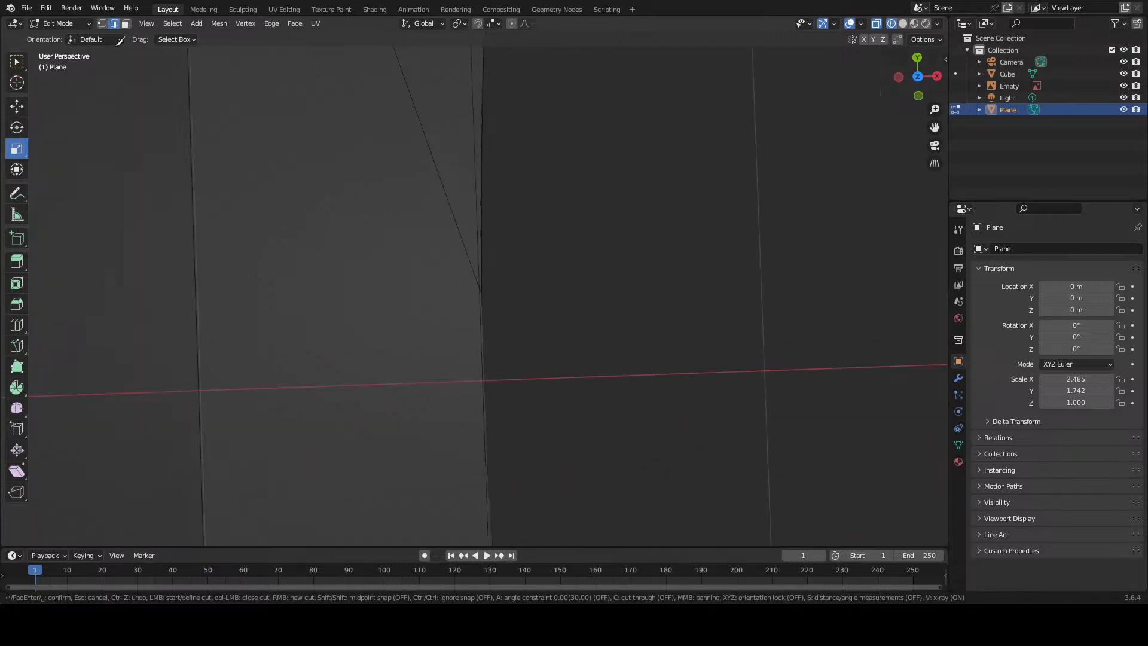
key(Escape)
Step: Switch to vertex selection mode and select the lowest traced vertex on the left outline, near the X axis
click(102, 23)
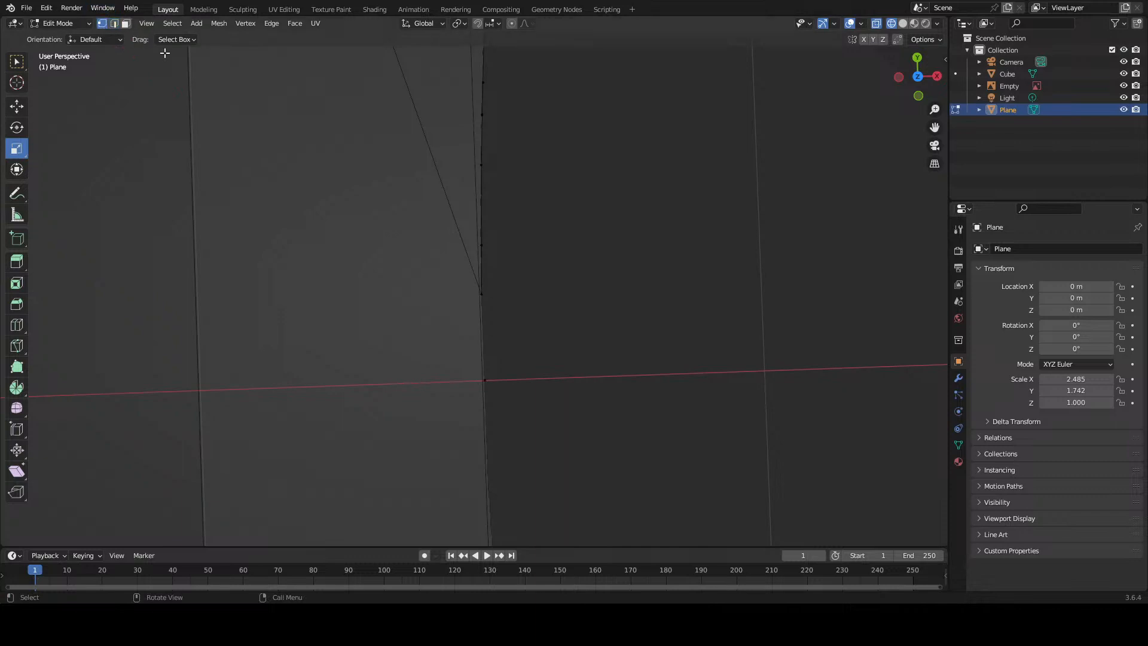
click(484, 293)
shift+click(486, 379)
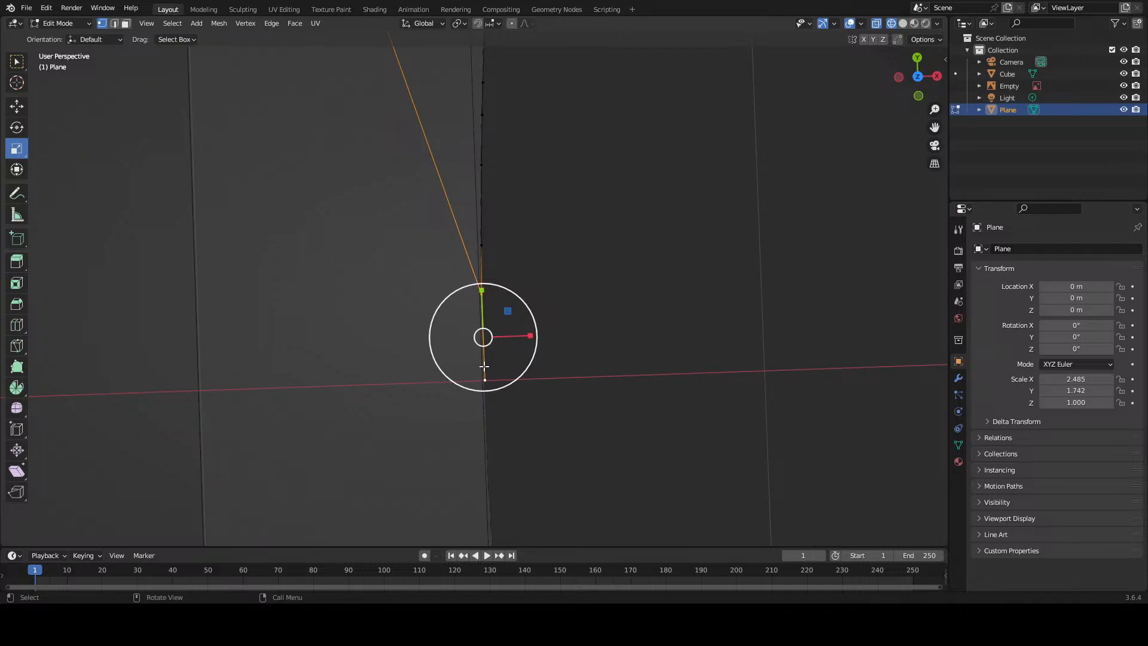
click(484, 376)
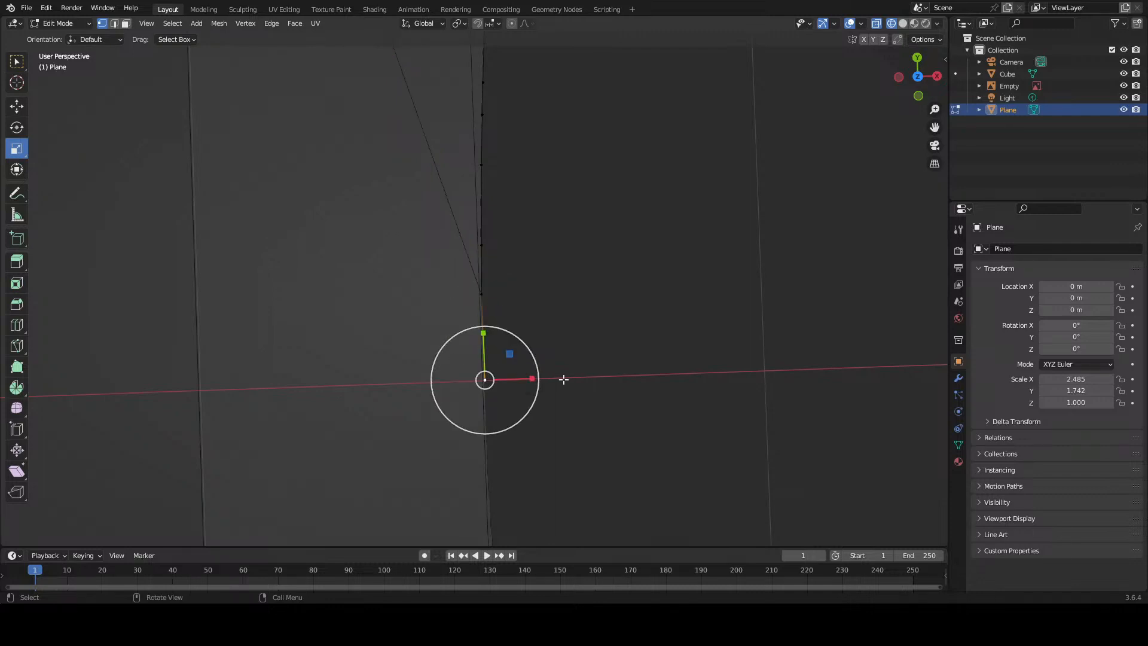
key(k)
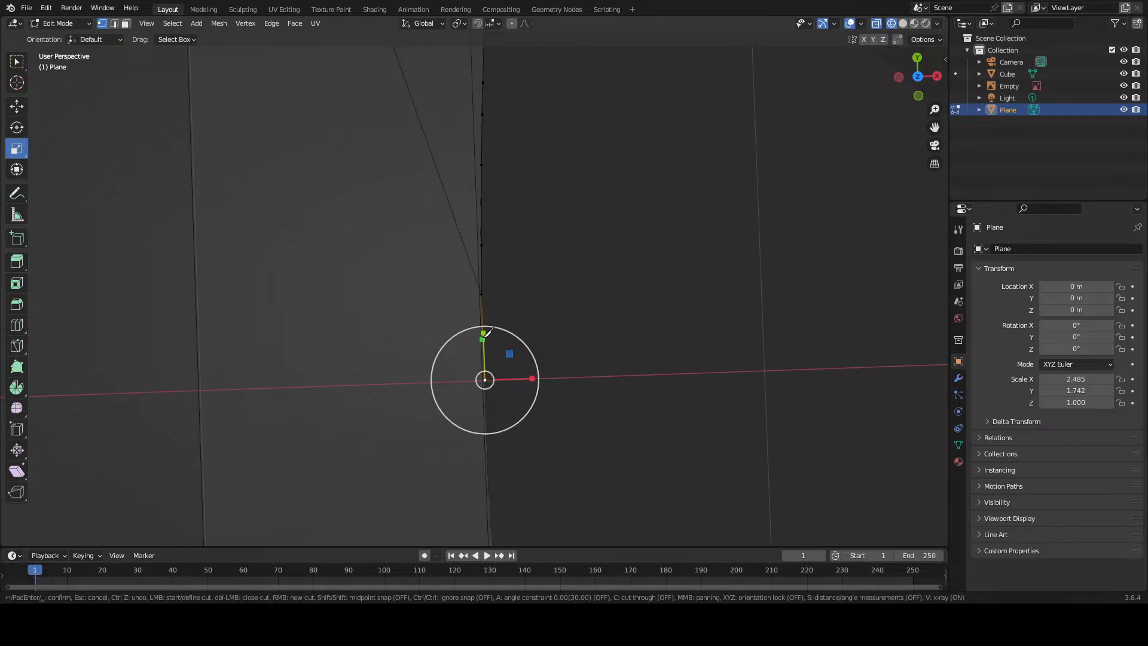
key(Escape)
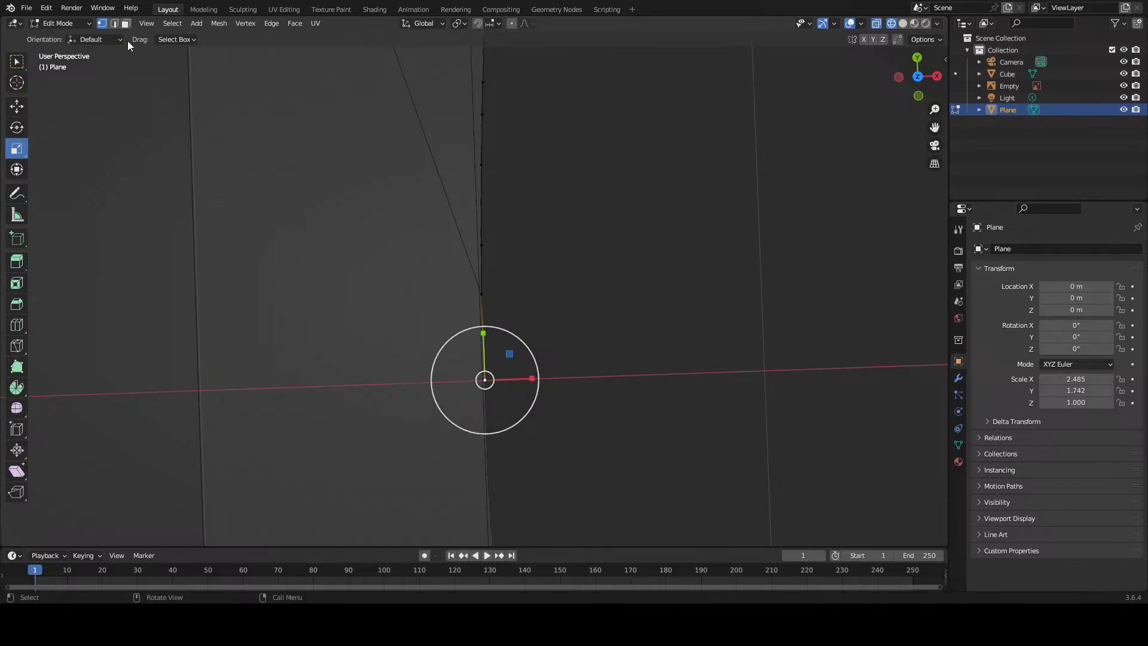
scroll(263, 263, down, 5)
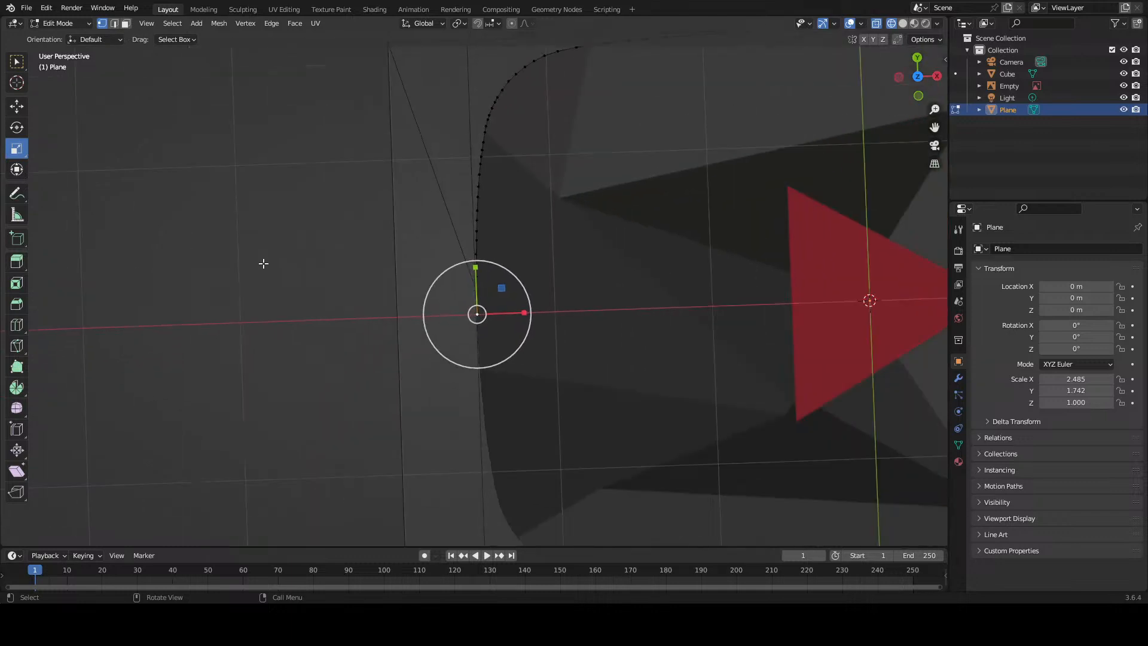
scroll(263, 263, up, 8)
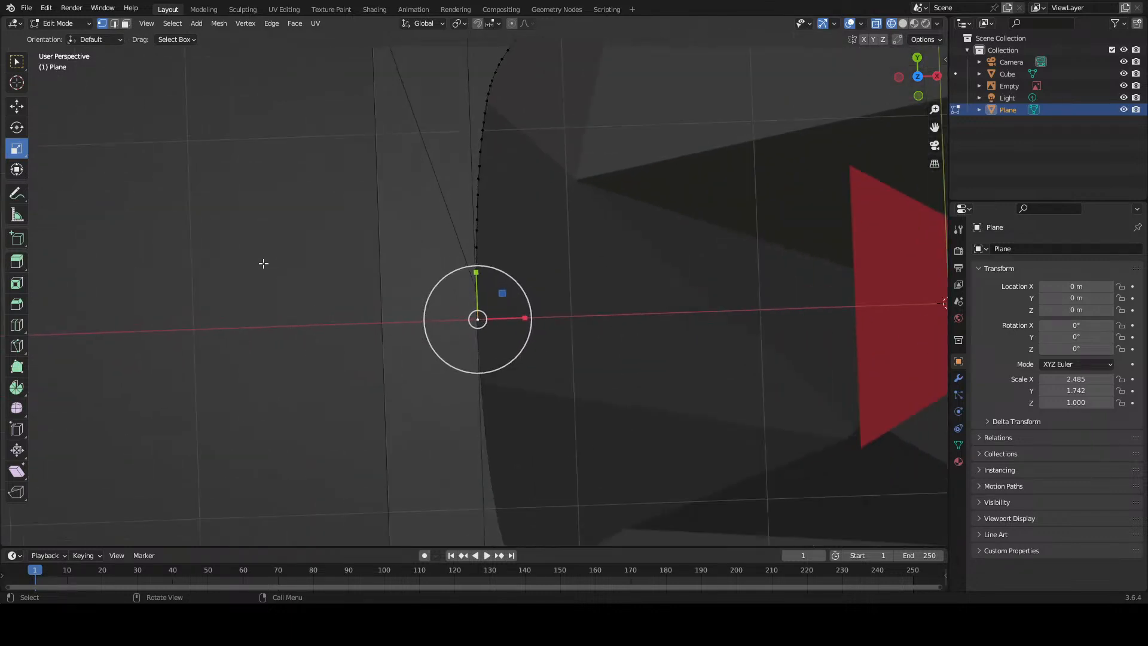
click(264, 263)
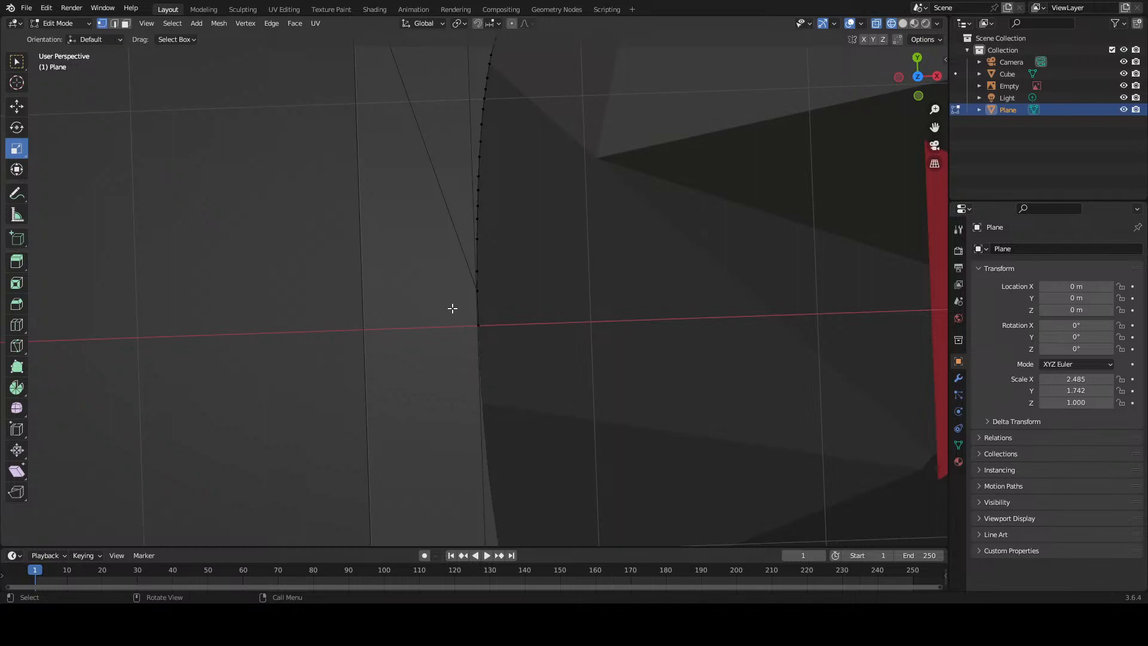
Step: Try to knife-cut a short segment along the left outline just below the X axis
key(k)
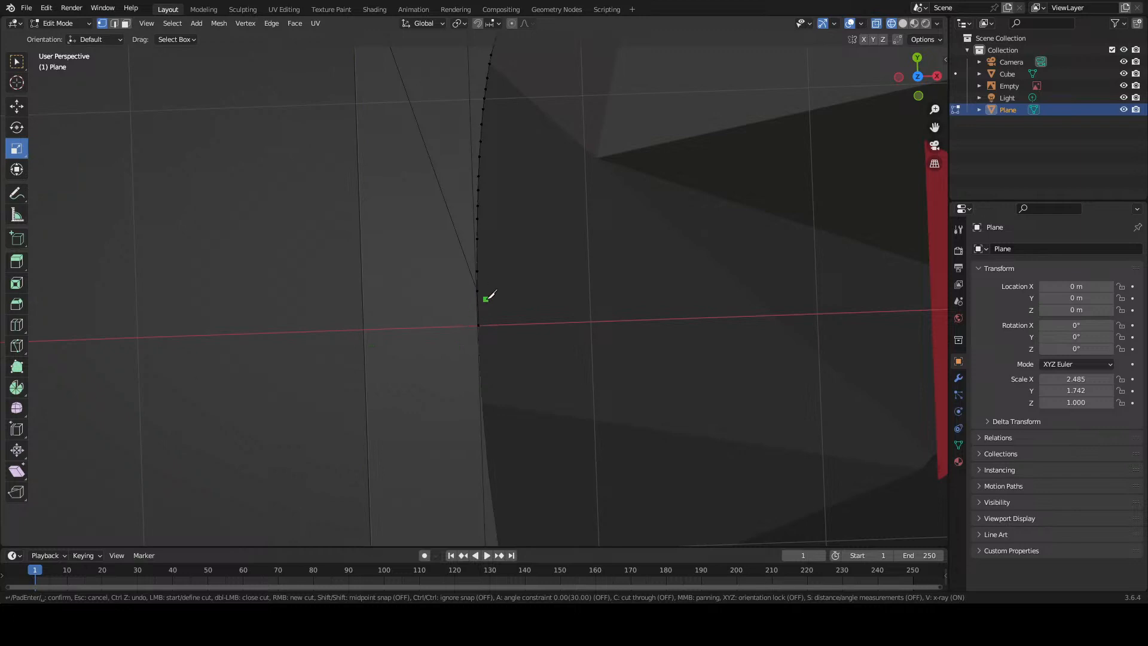
scroll(482, 308, up, 2)
scroll(481, 308, down, 2)
scroll(482, 307, up, 3)
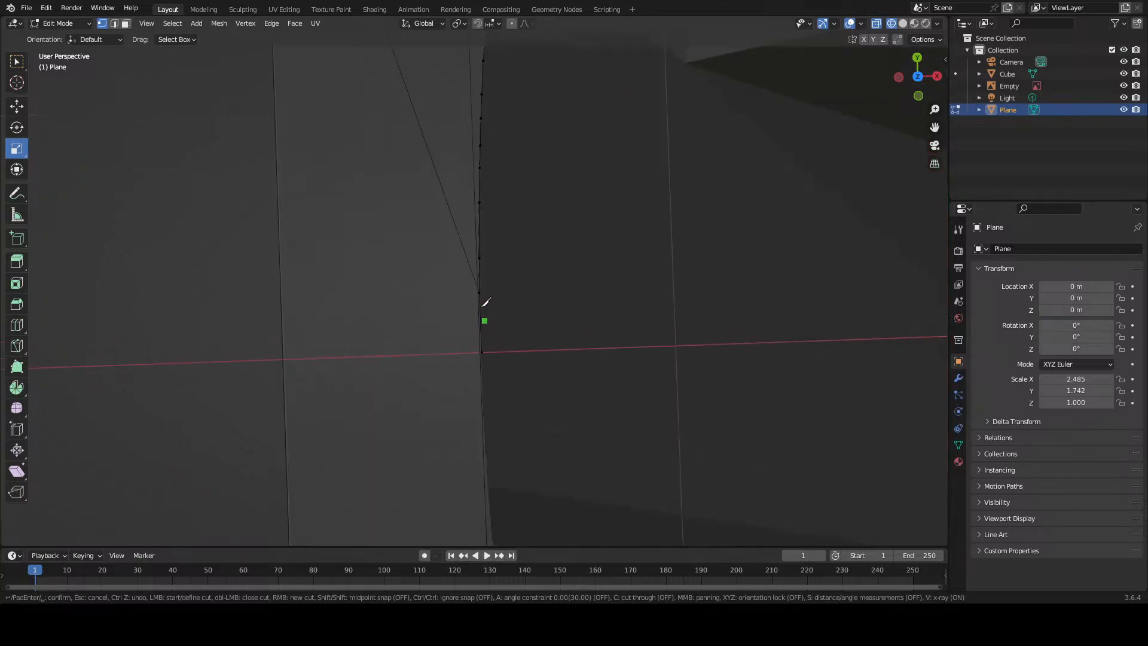
scroll(482, 308, down, 9)
scroll(482, 307, up, 7)
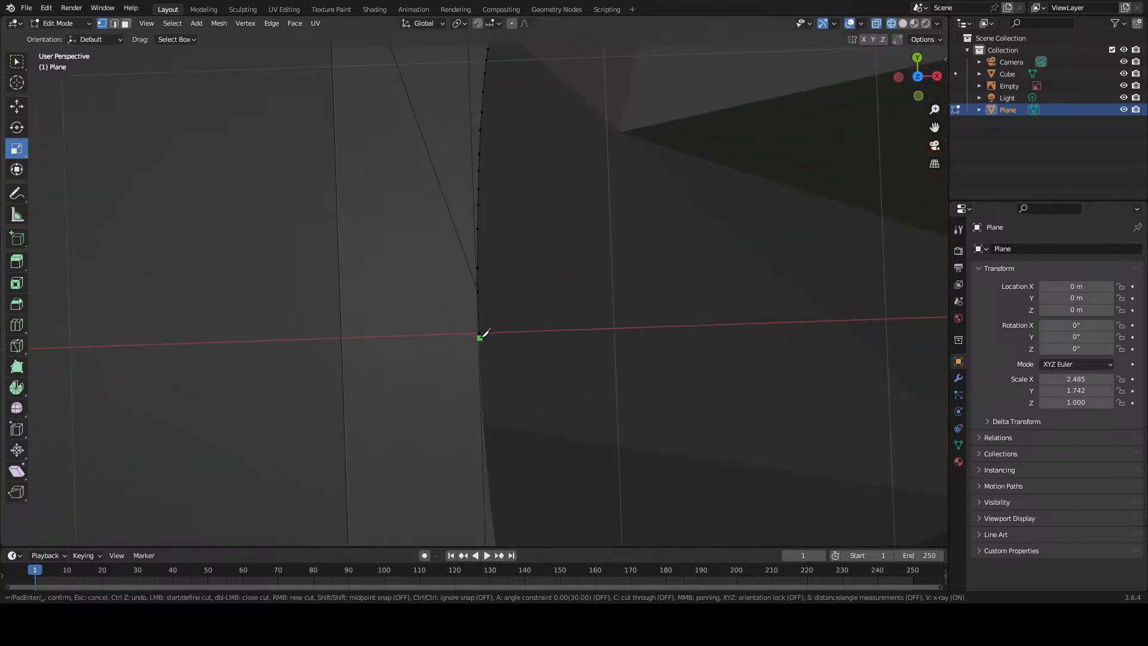
scroll(479, 344, up, 3)
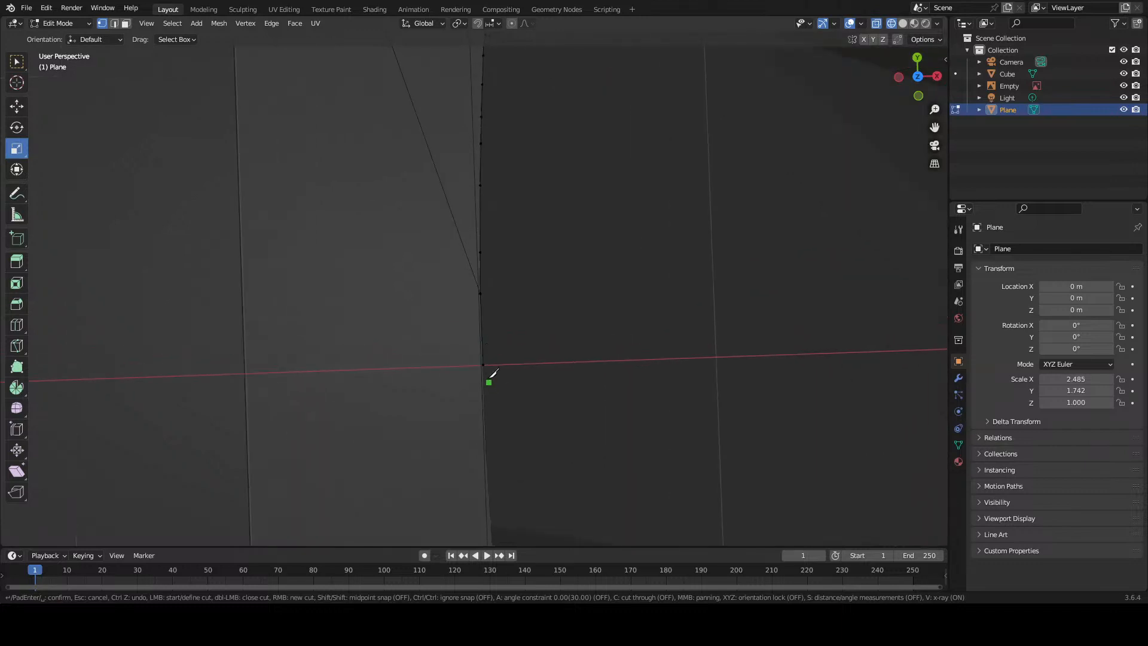
click(483, 374)
click(485, 402)
key(Return)
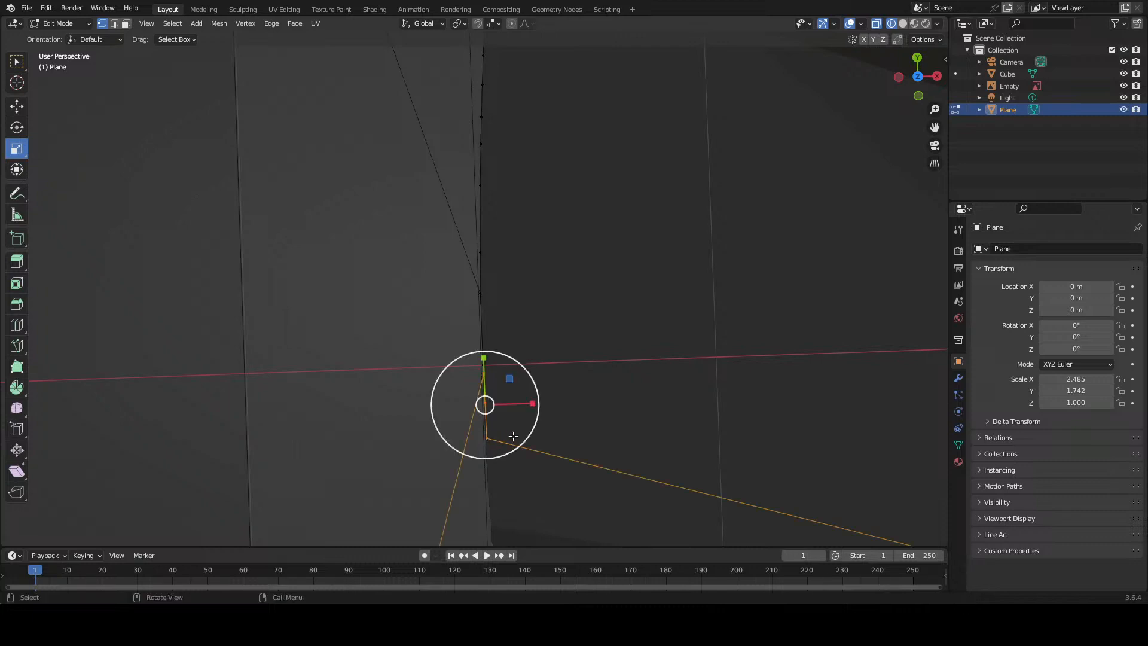
middle_drag(513, 436, 592, 442)
click(592, 442)
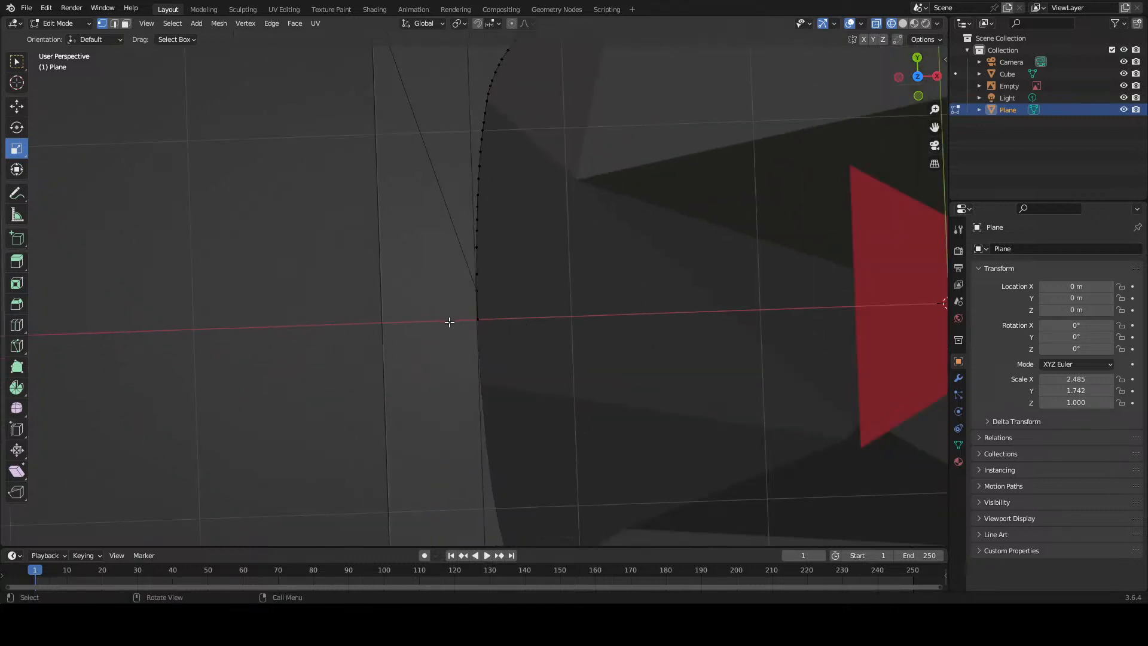
scroll(487, 367, up, 4)
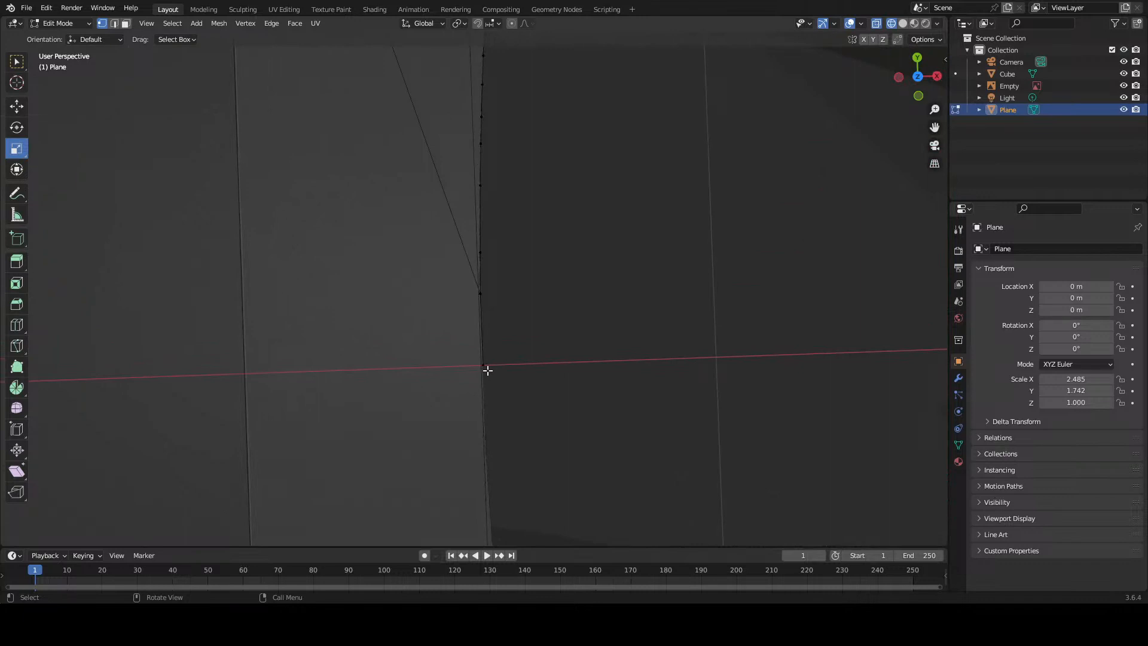
key(k)
scroll(487, 368, up, 4)
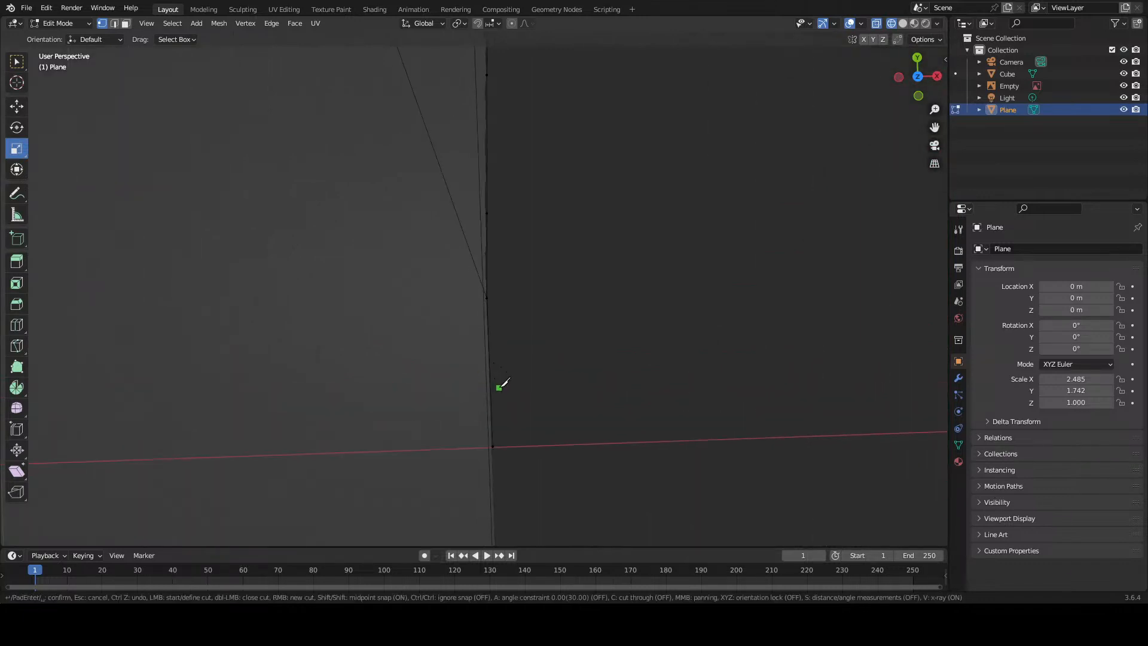
shift+middle_drag(501, 385, 463, 235)
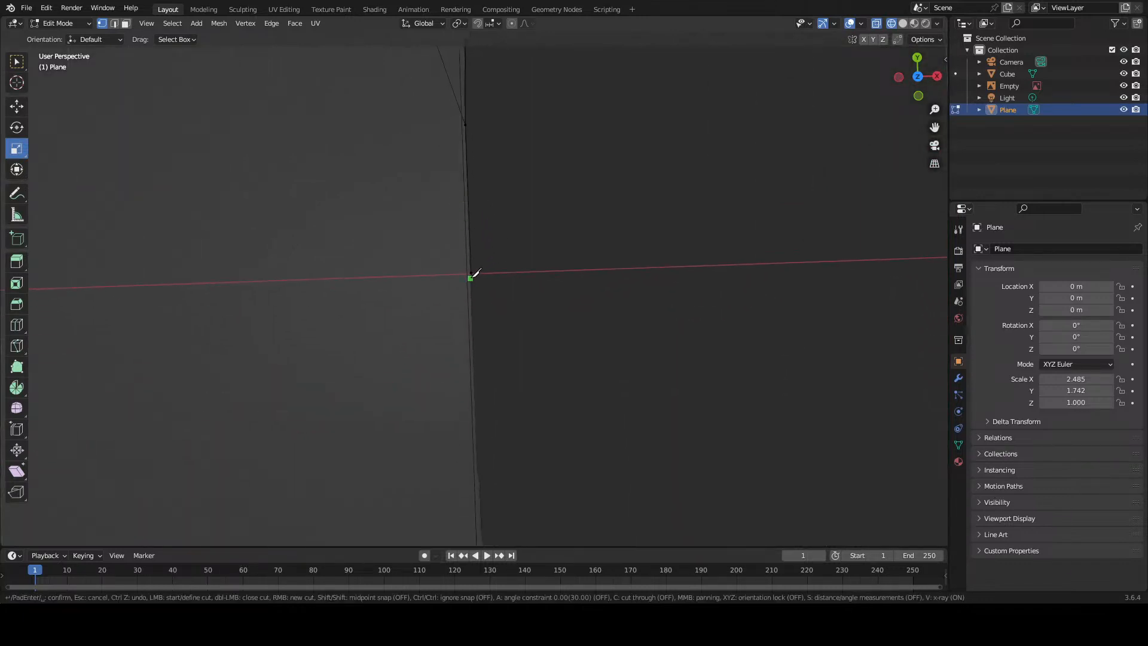
scroll(494, 319, up, 5)
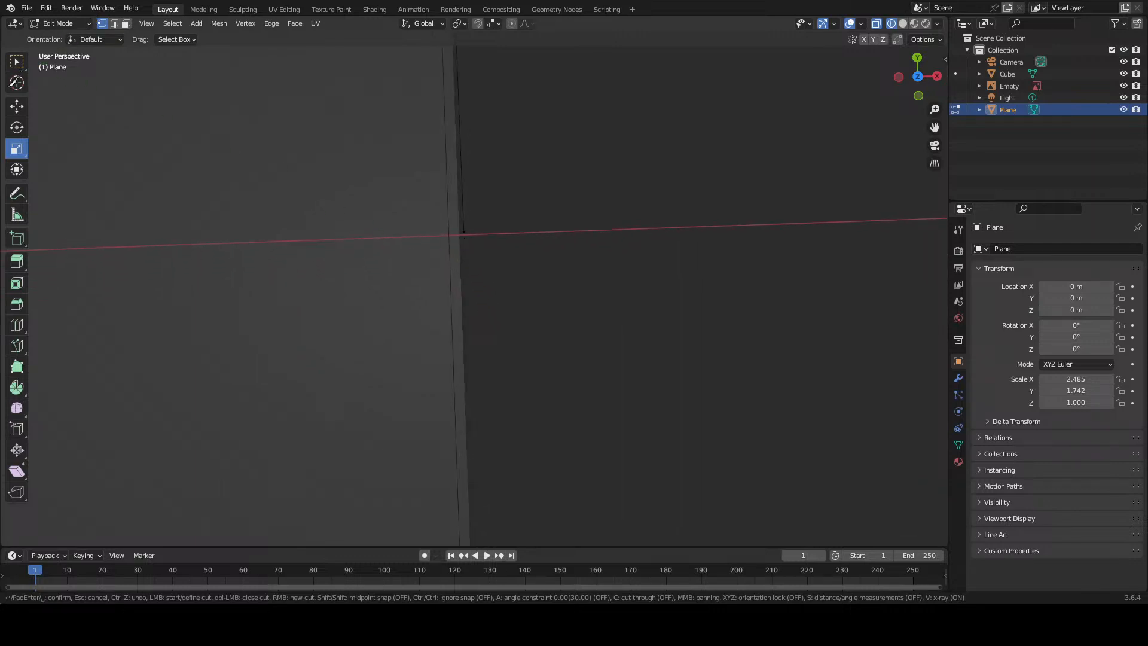
key(Escape)
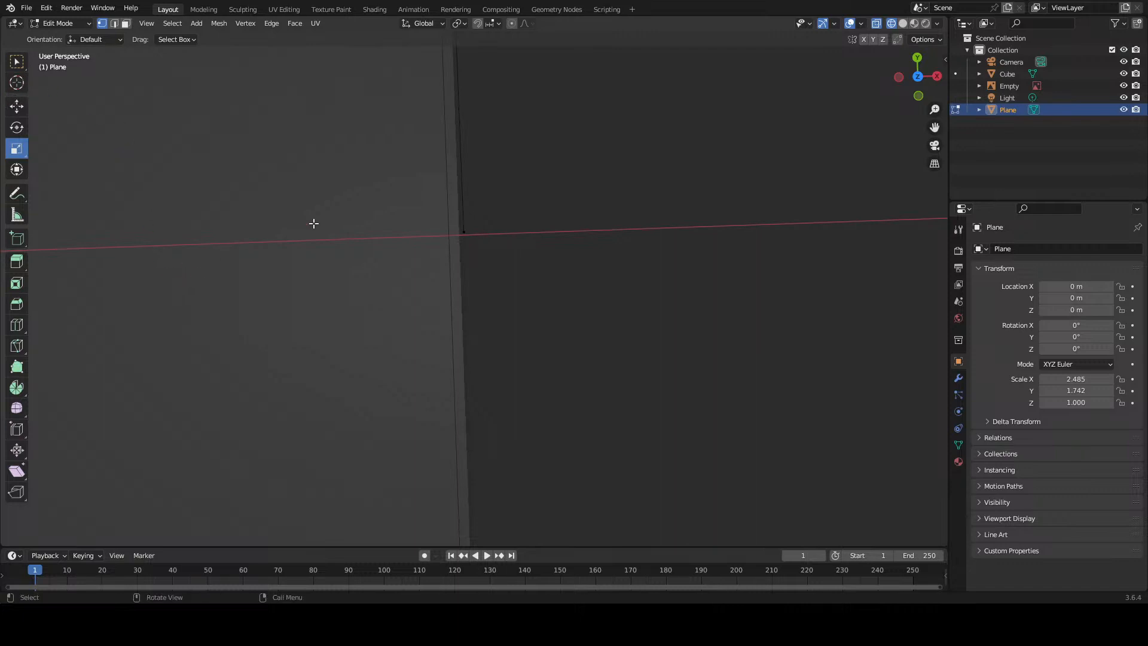
Step: Move the lowest traced vertex on the left outline about -0.001 m along X onto the reference edge, and clear the selection
click(465, 231)
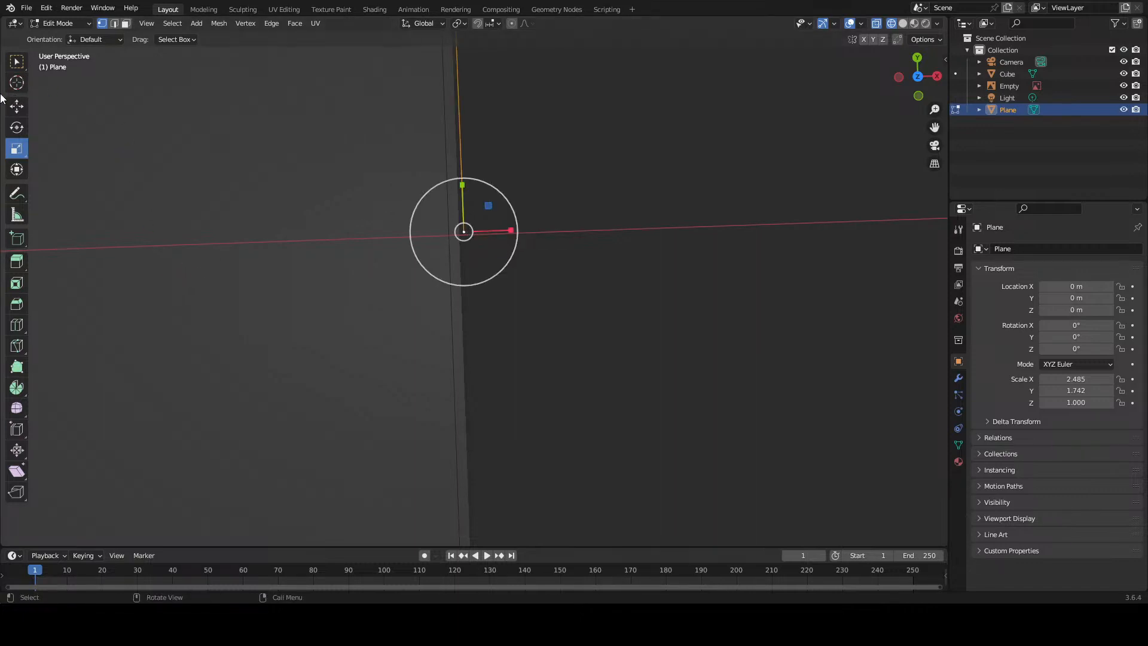
click(15, 112)
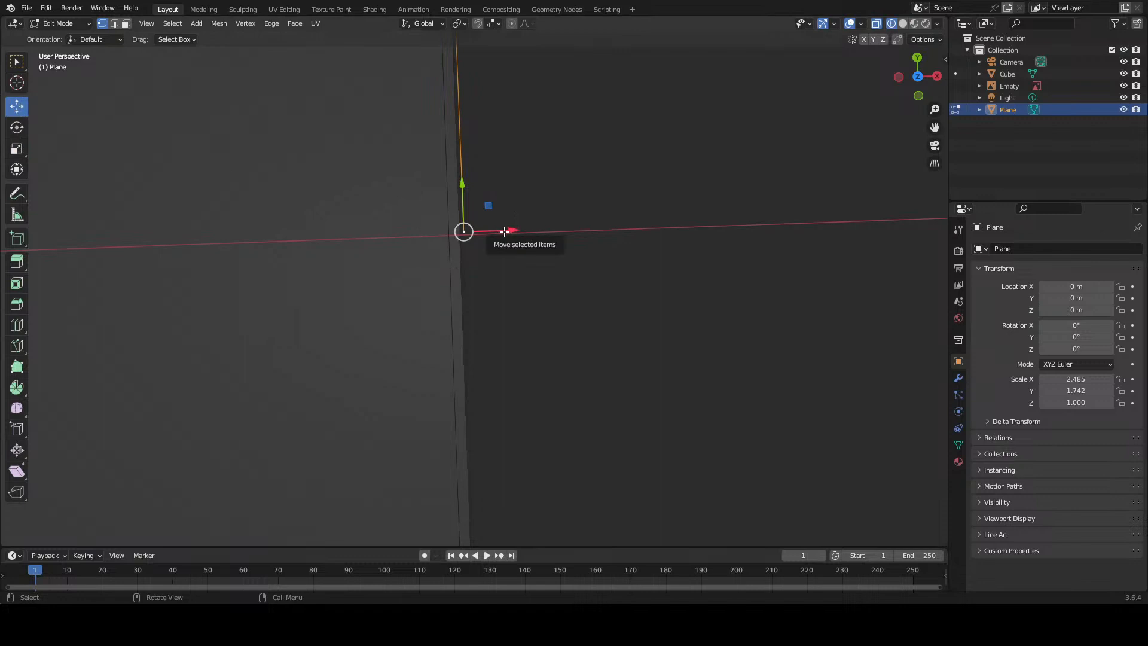
drag(503, 232, 498, 232)
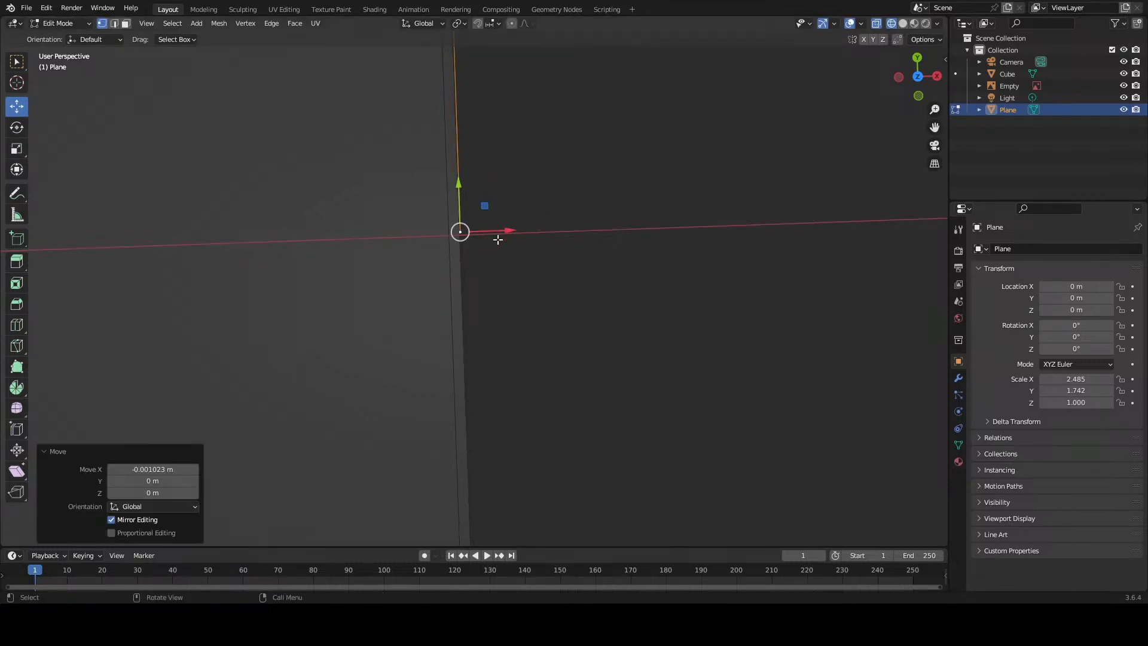
key(a)
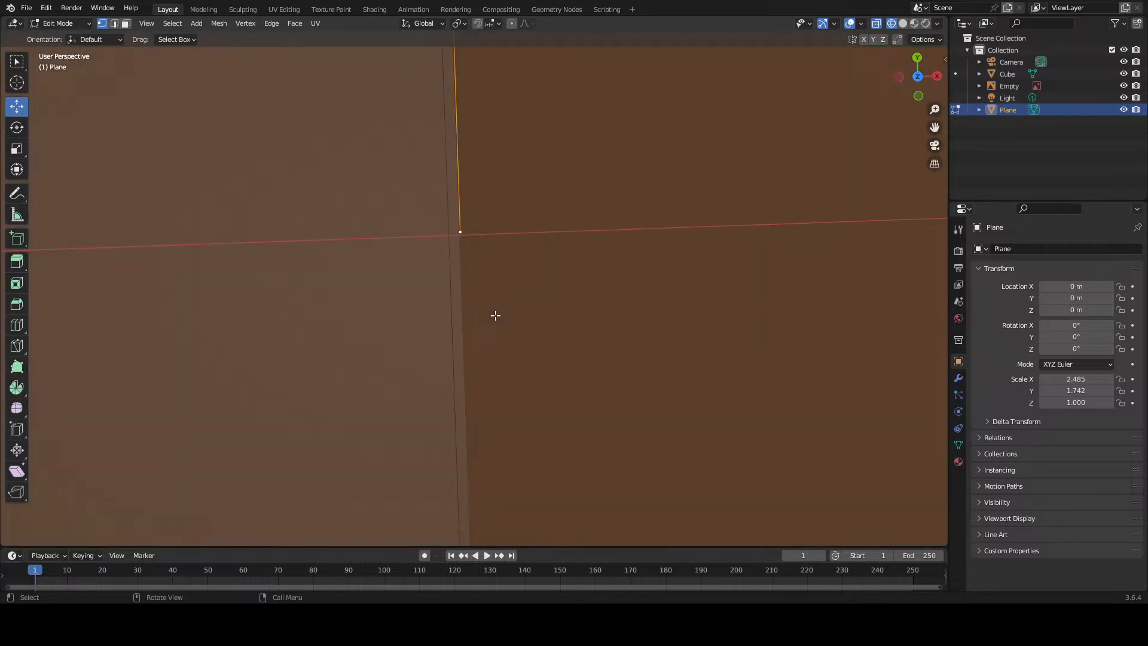
key(alt+a)
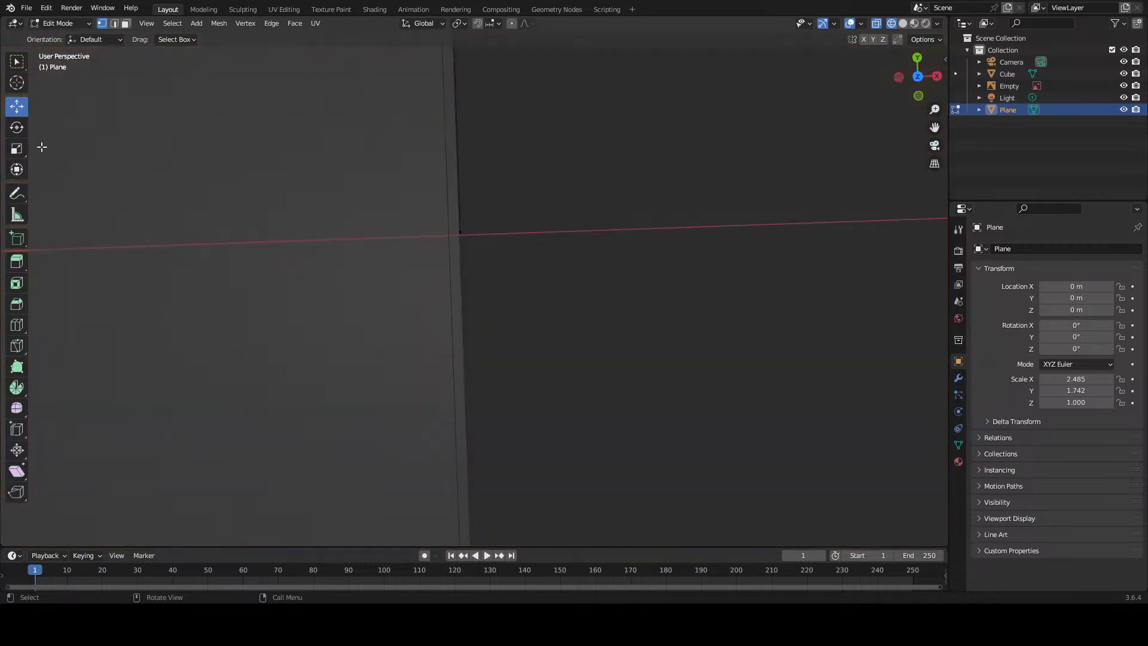
Step: Try to cut with the Knife tool from the moved vertex down along the reference's left edge
click(18, 346)
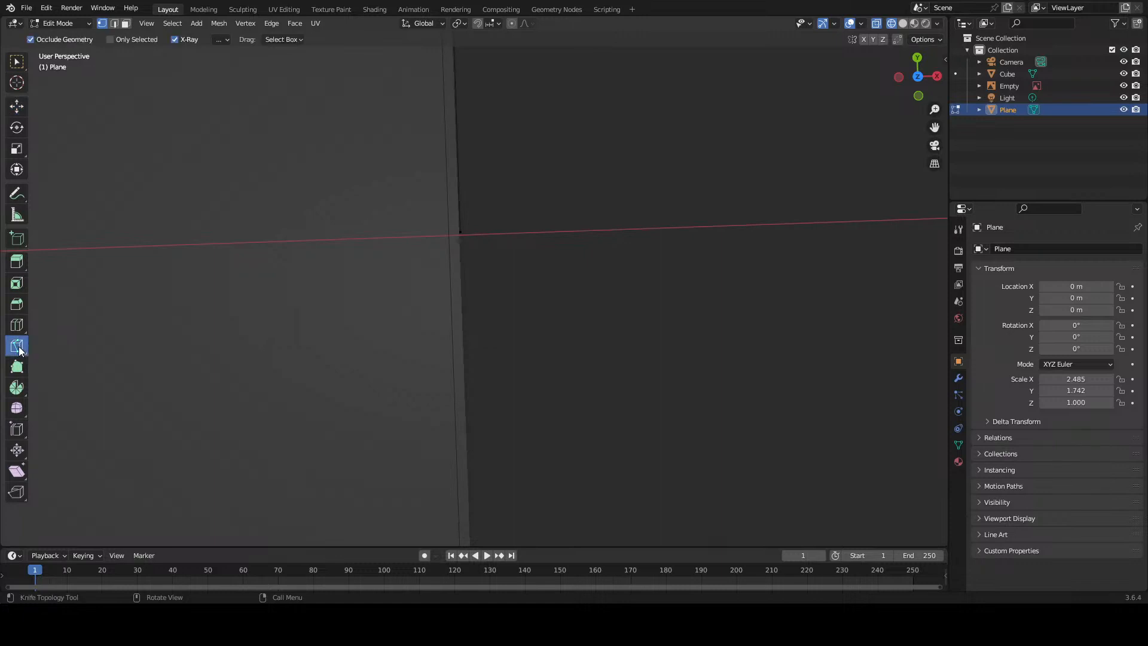
click(460, 233)
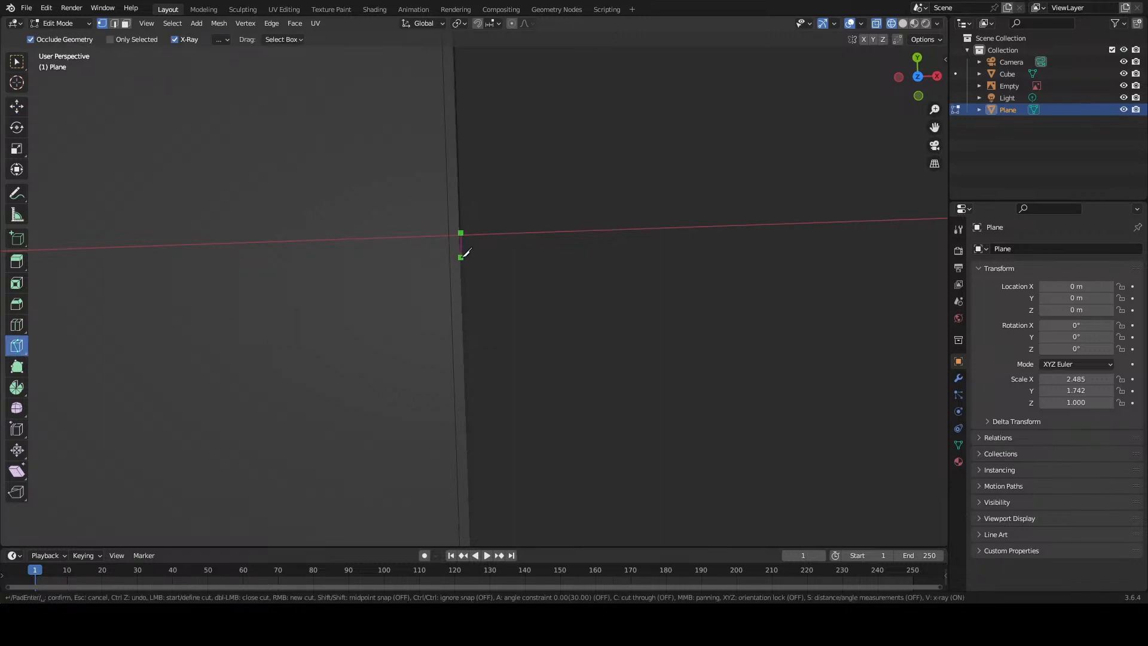
scroll(462, 264, down, 1)
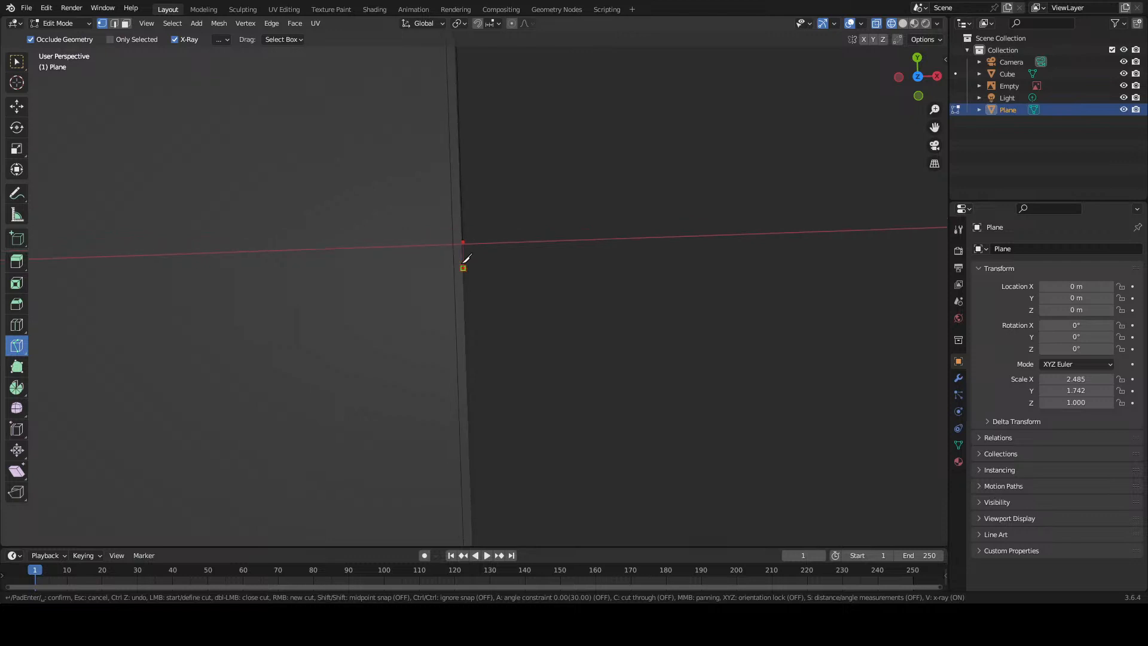
click(462, 266)
key(Escape)
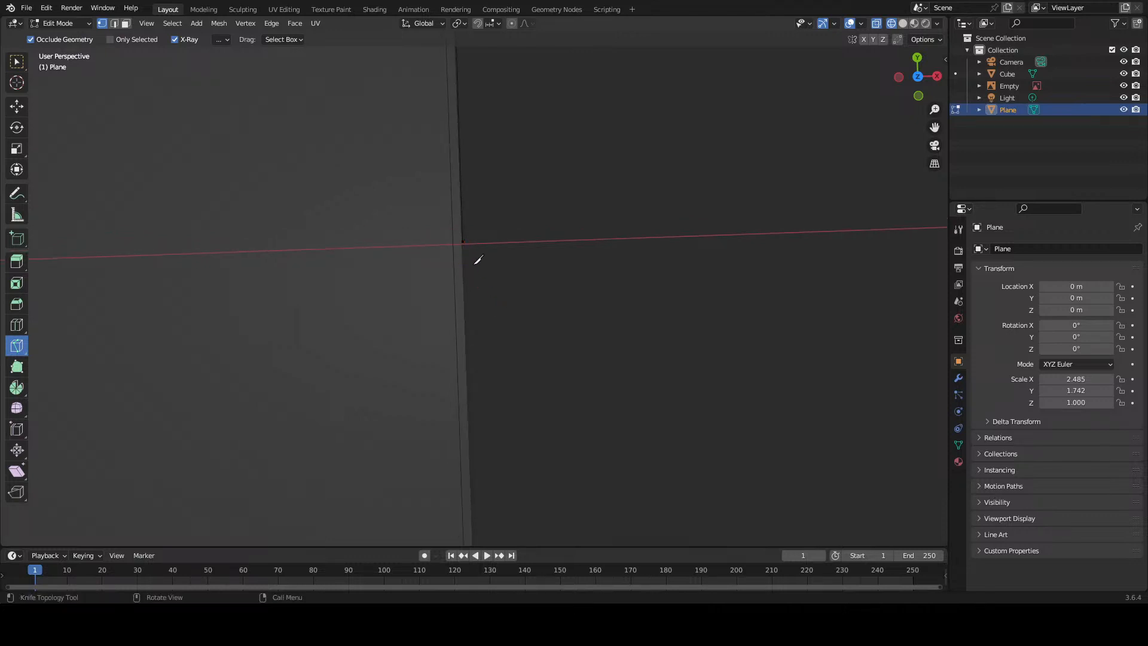
Step: Start a Knife cut on the reference's left edge just below the X axis and place its first three points downward
scroll(469, 260, up, 2)
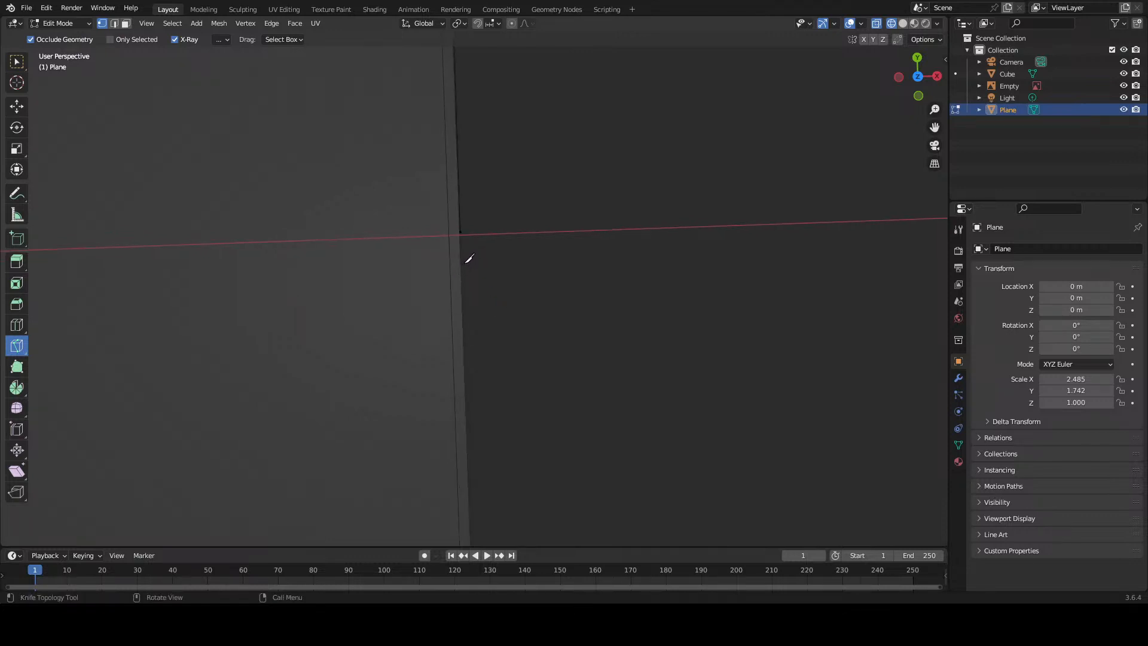
click(447, 288)
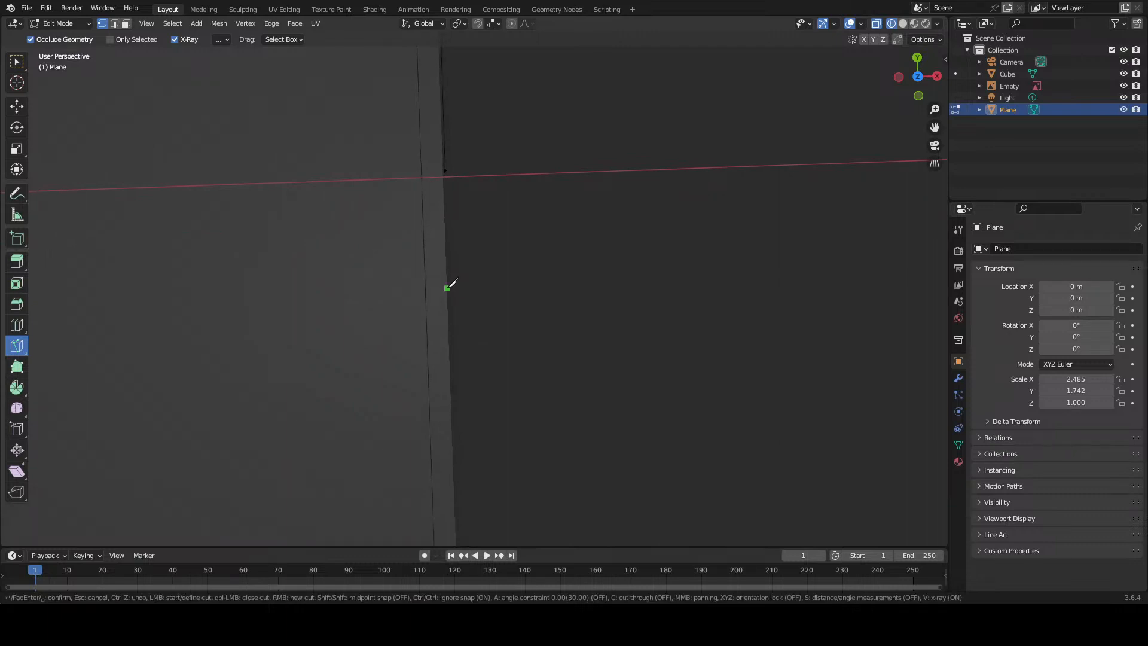
click(449, 321)
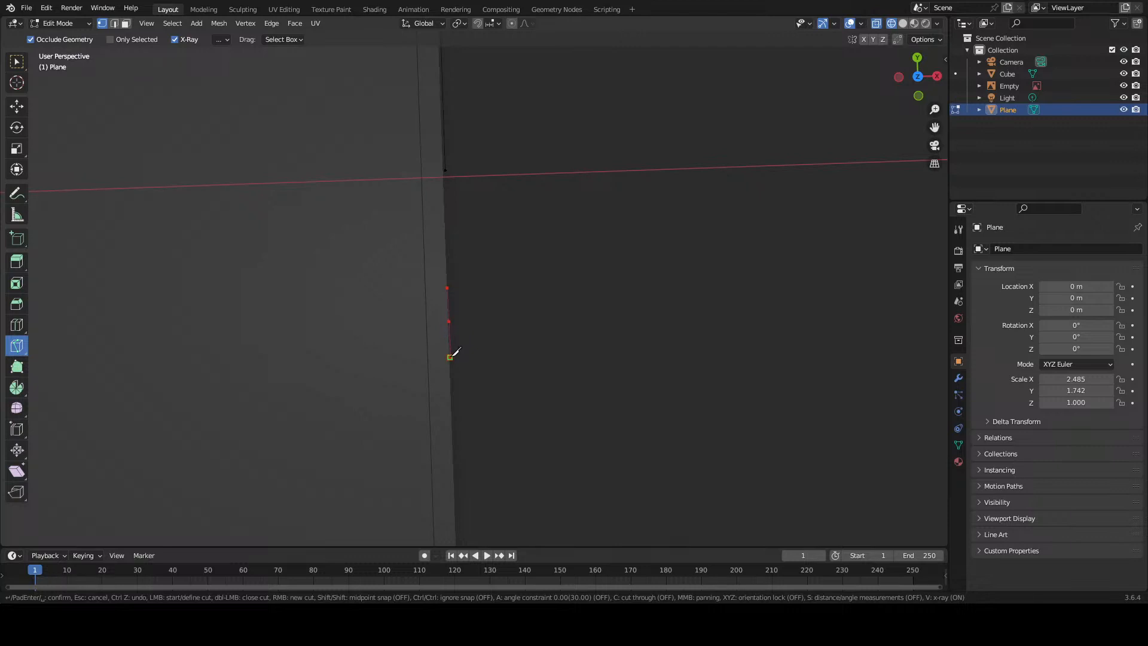
click(449, 356)
Step: Extend the knife cut straight down the left edge with closely spaced points, stopping above the first small jog
scroll(454, 354, down, 3)
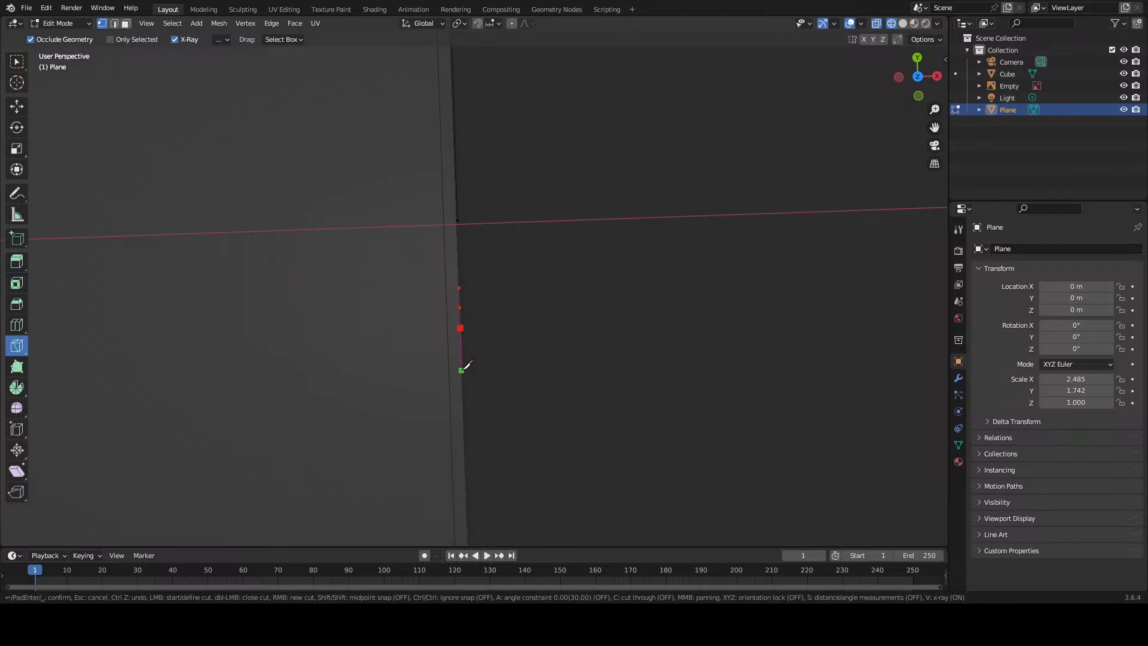
scroll(462, 391, up, 4)
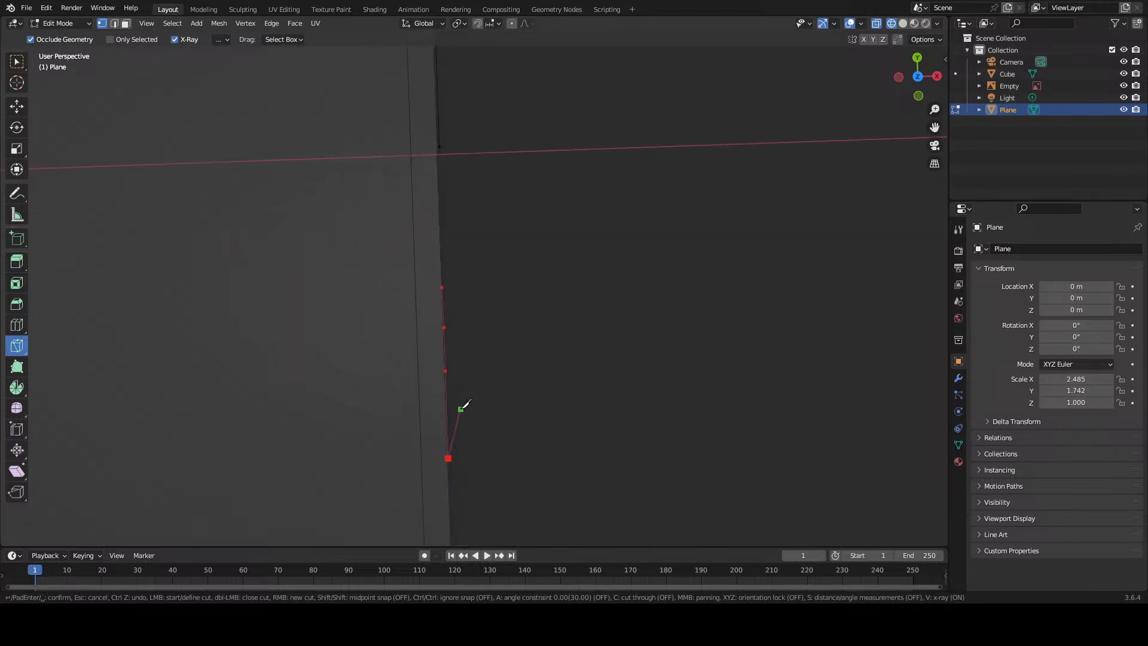
shift+middle_drag(461, 413, 449, 72)
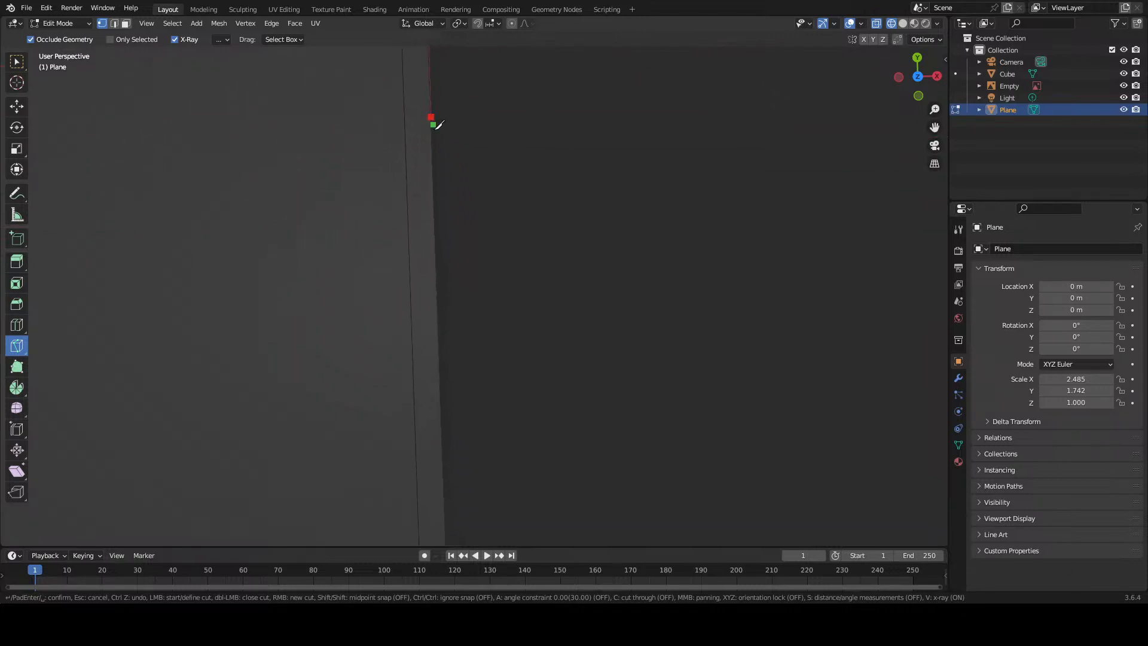
click(433, 177)
click(436, 234)
click(438, 322)
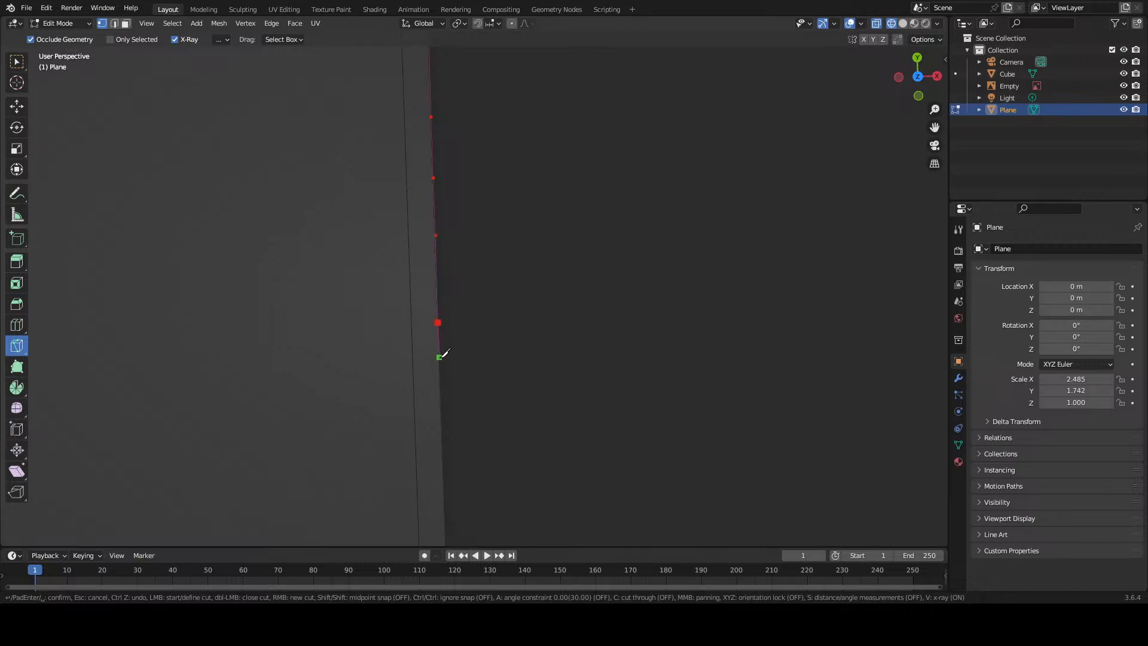
click(442, 422)
scroll(456, 399, down, 9)
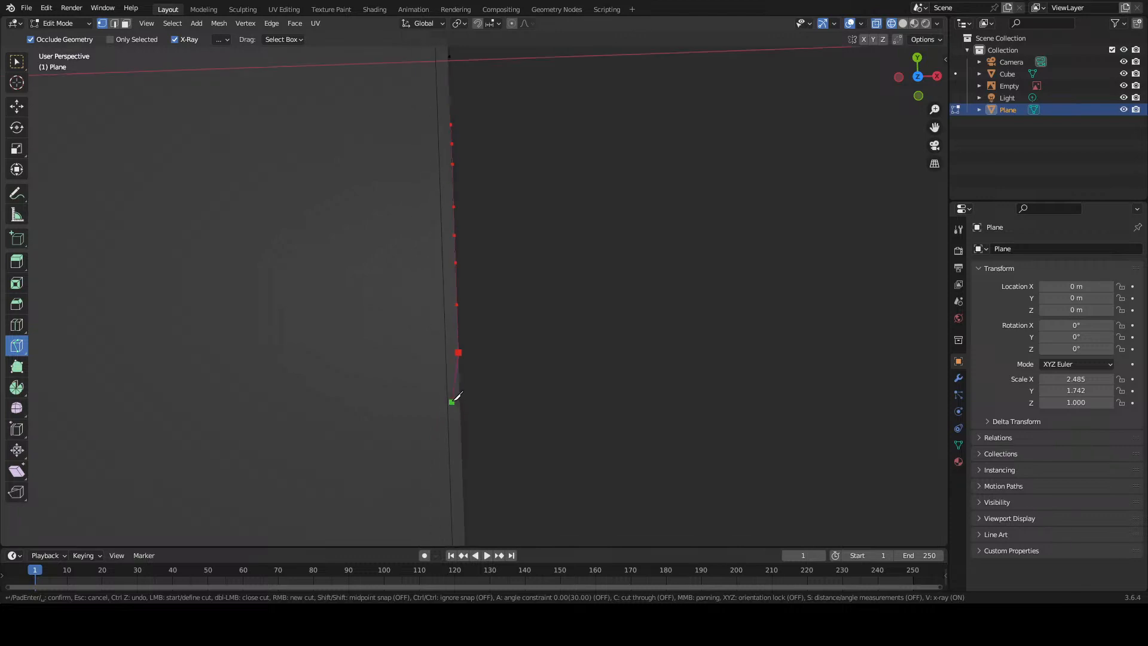
scroll(480, 417, up, 7)
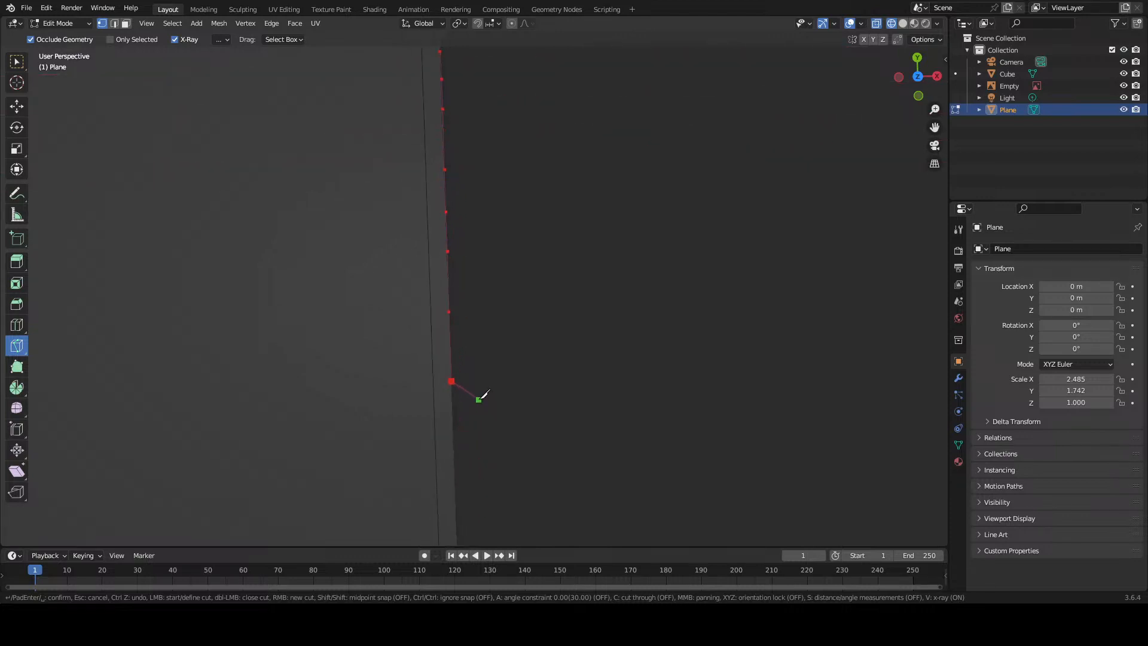
shift+middle_drag(479, 395, 528, 215)
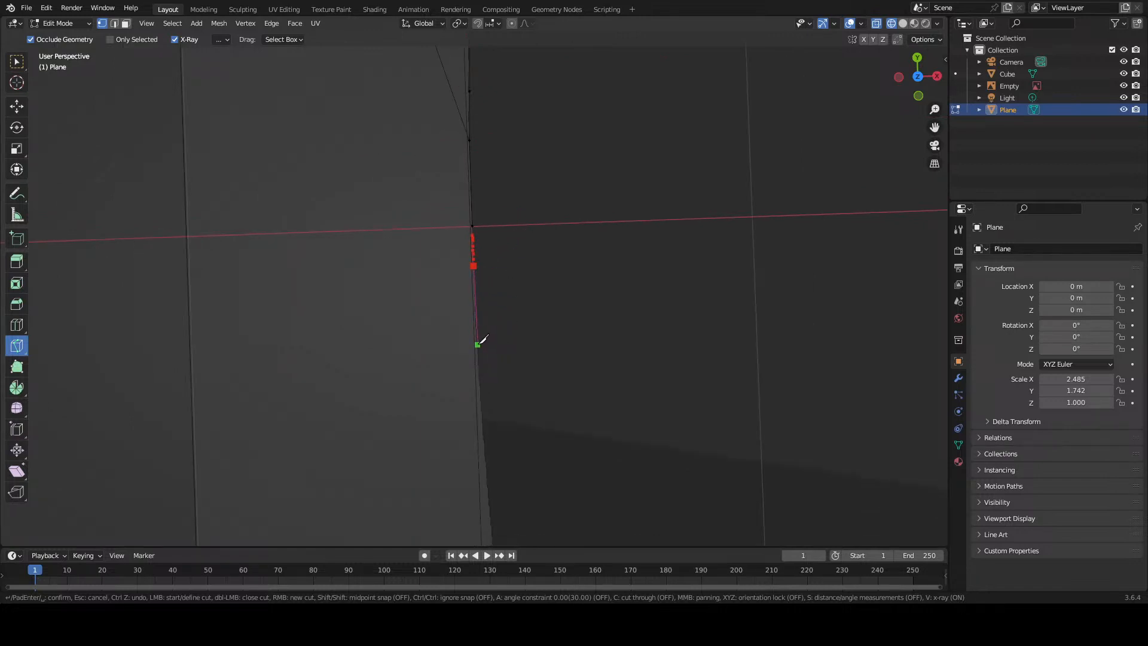
click(478, 343)
scroll(479, 407, up, 4)
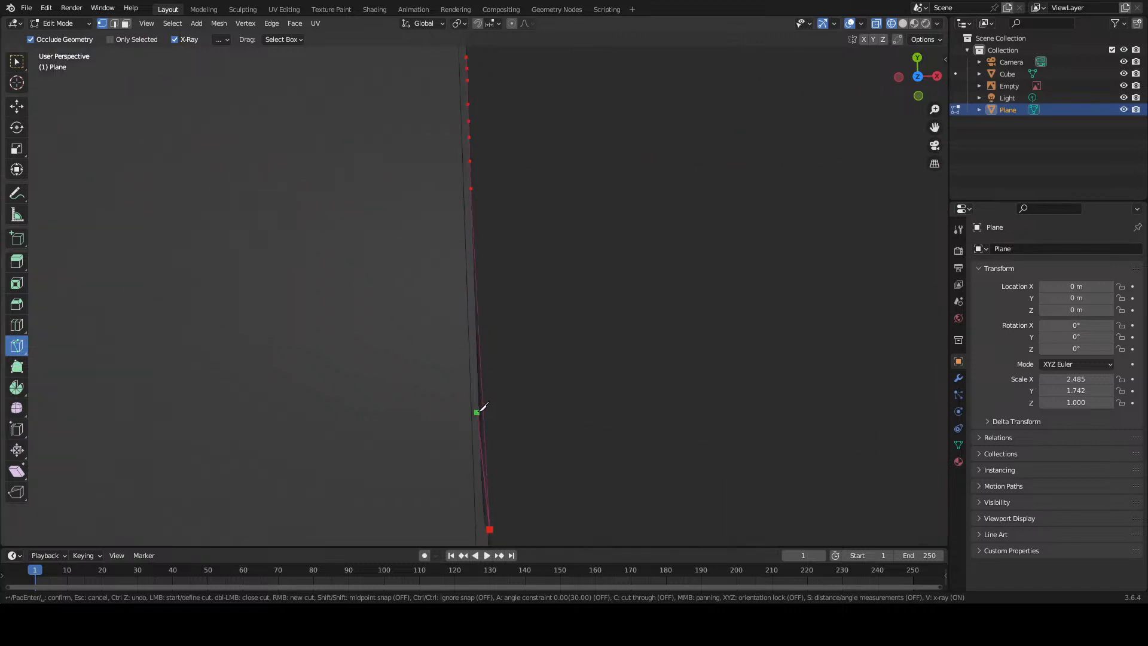
key(ctrl+z)
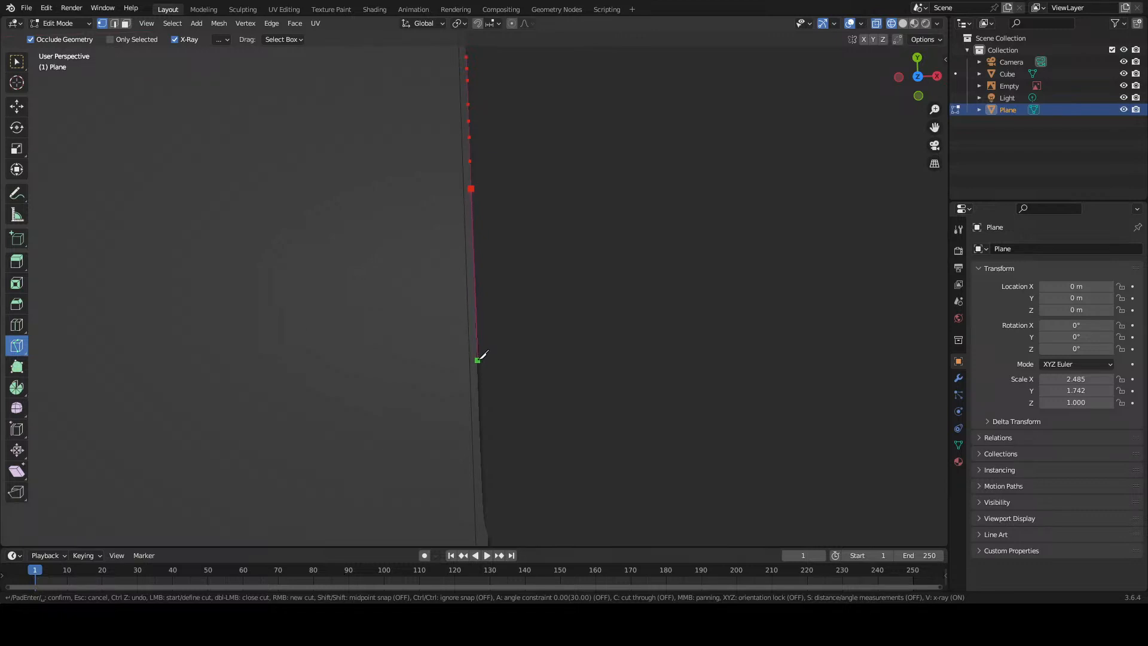
Step: Trace the knife cut down the left edge with shorter segments to the first small jog in the reference outline
click(478, 359)
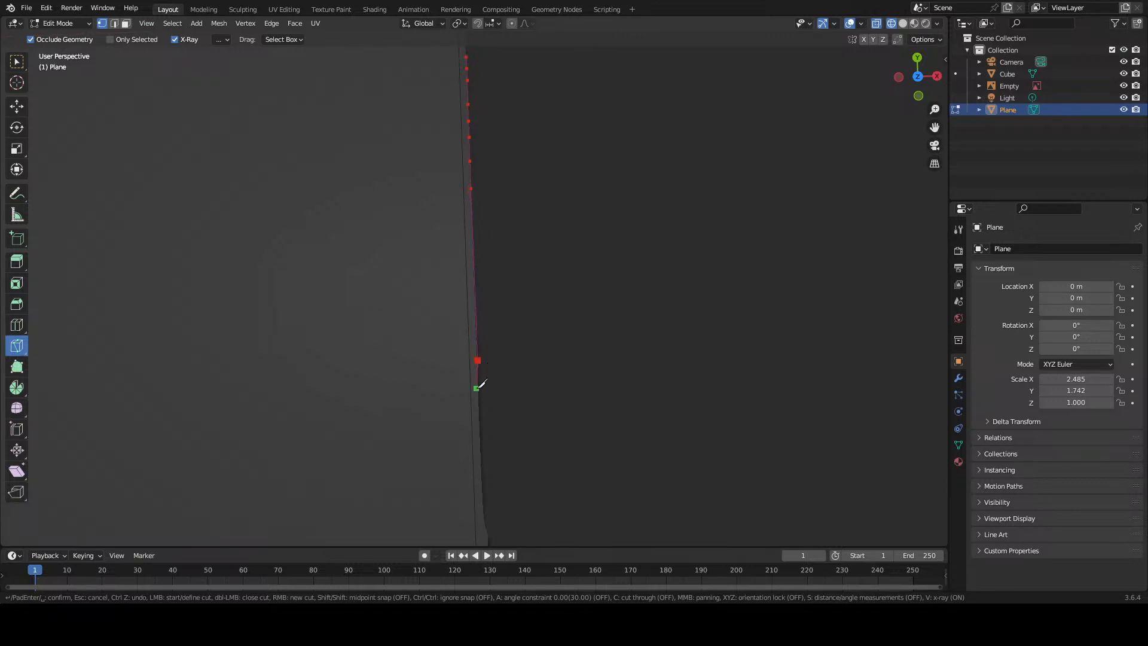
click(481, 435)
scroll(489, 430, up, 3)
key(shift)
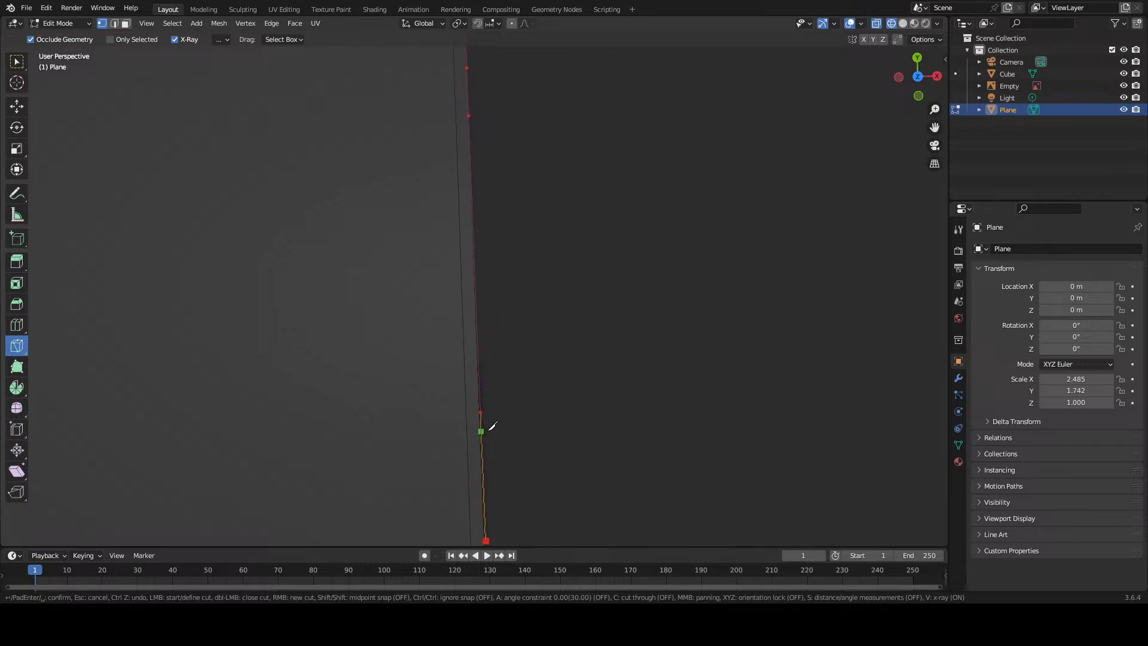
shift+middle_drag(489, 425, 498, 51)
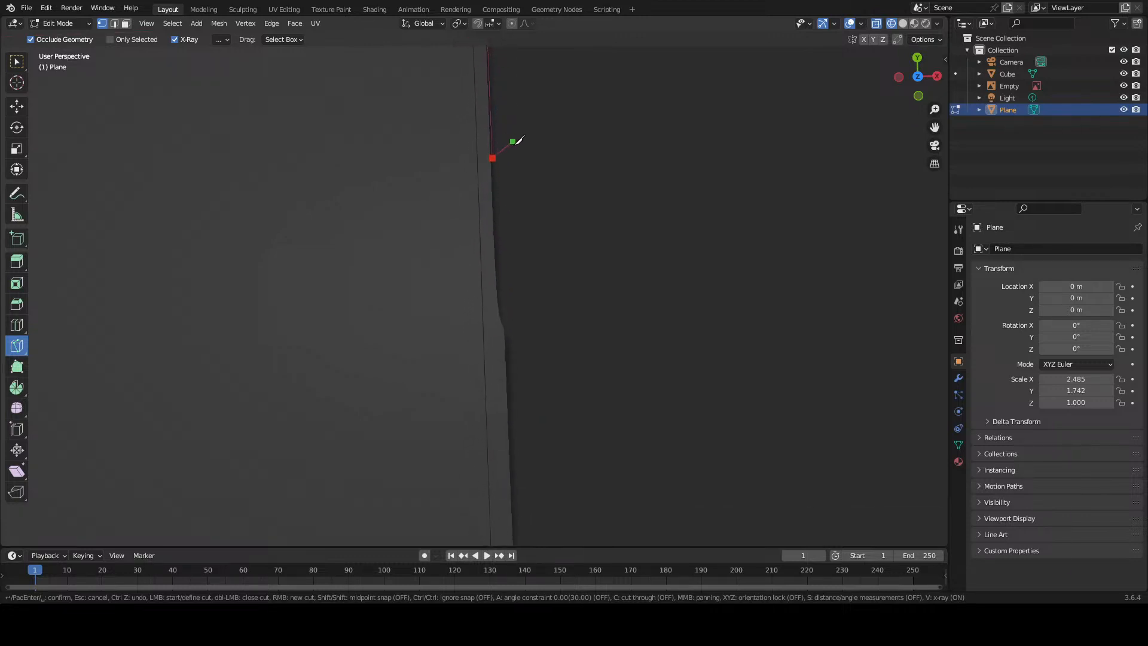
click(497, 275)
Step: Follow the second small jog of the left edge with knife points and continue down the straight stretch below it
scroll(504, 327, down, 7)
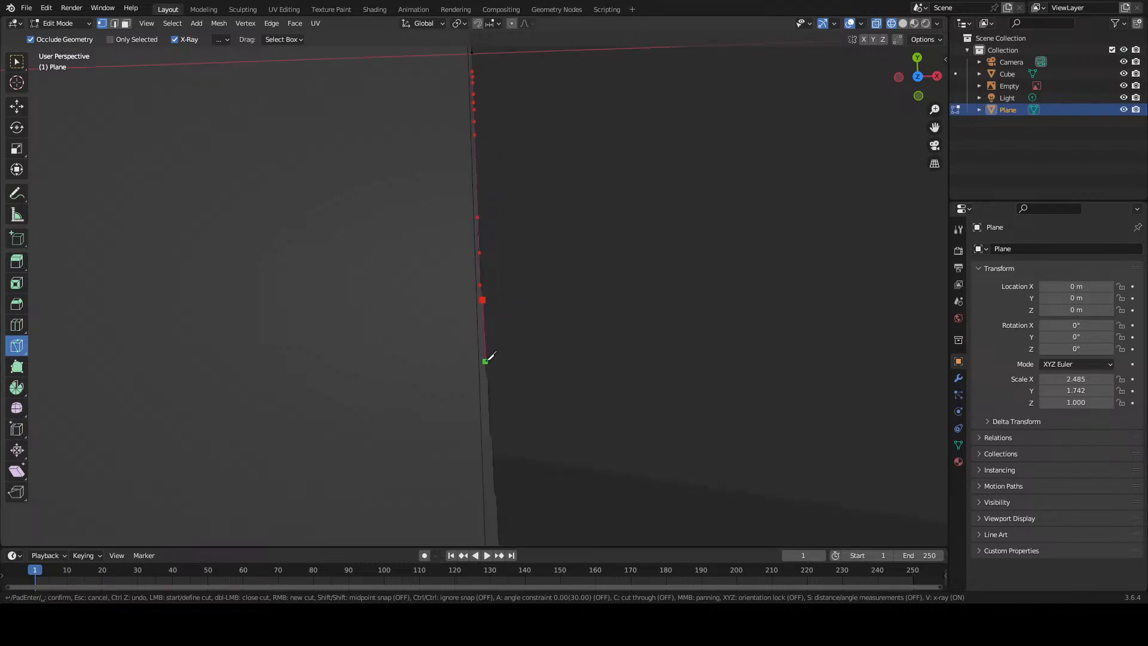
scroll(491, 378, up, 8)
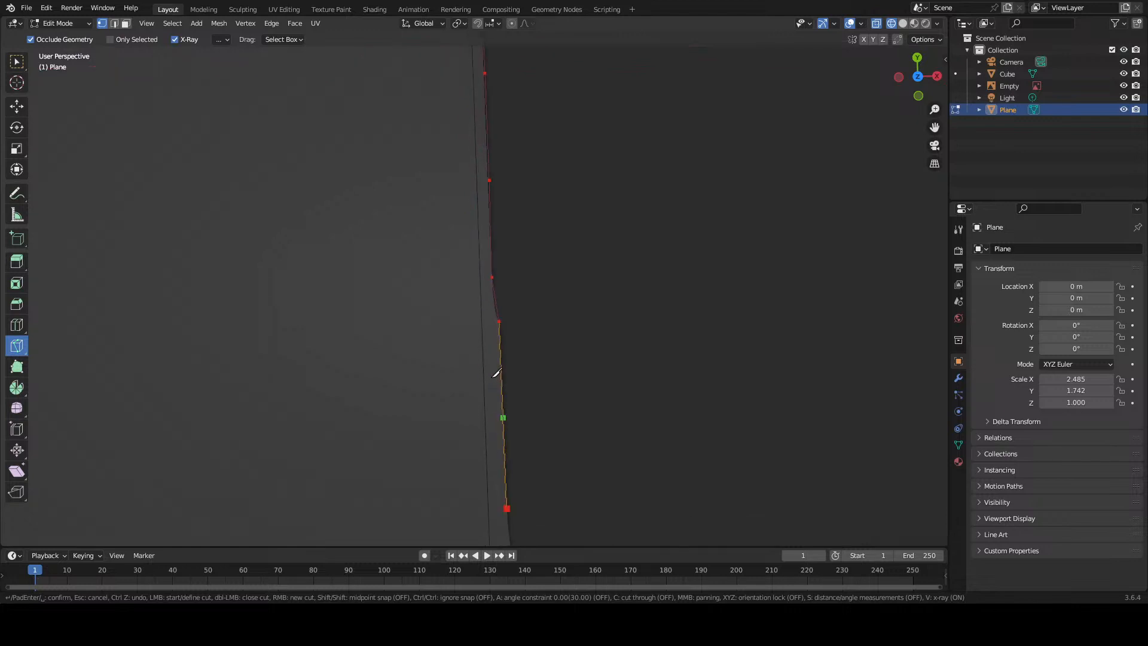
shift+middle_drag(556, 405, 537, 71)
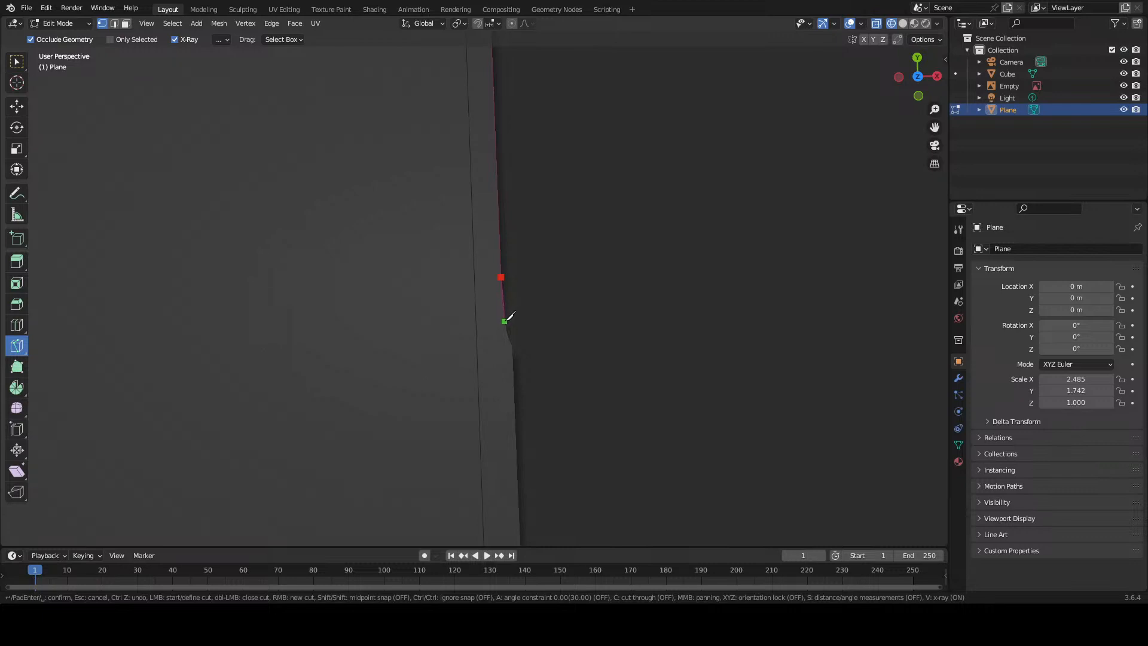
click(506, 321)
click(509, 340)
click(512, 345)
click(514, 362)
click(516, 443)
Step: Trace the knife cut around the next two jogs of the left edge, adding points along the straight stretches between them
middle_drag(531, 428, 510, 163)
scroll(496, 419, up, 3)
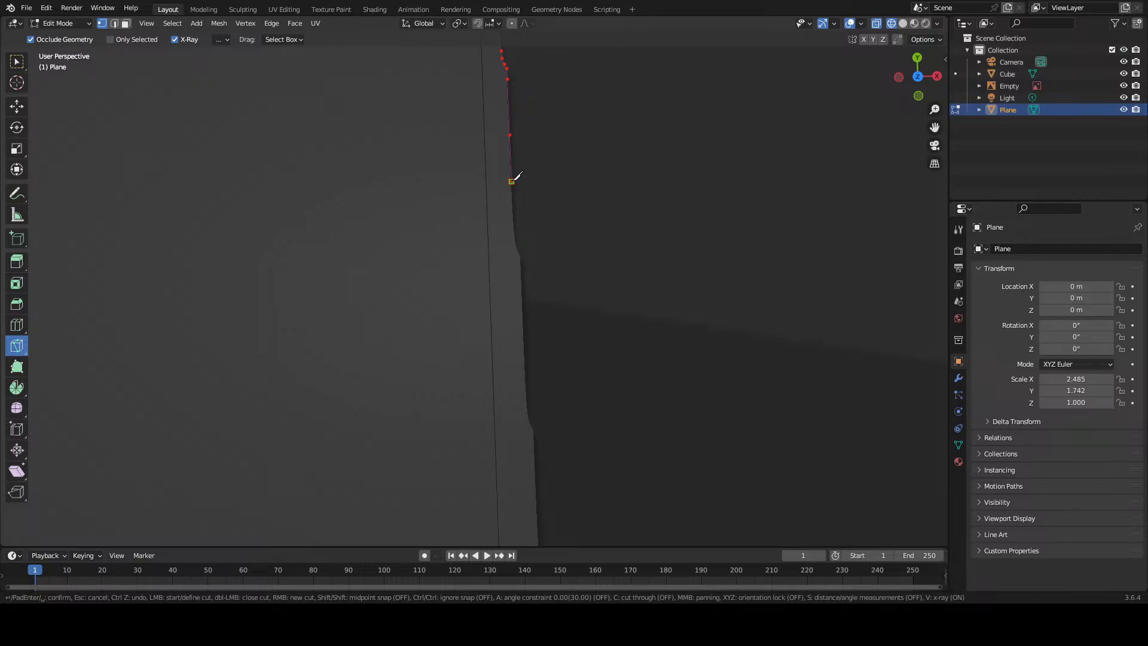
click(512, 181)
click(514, 226)
click(517, 245)
click(522, 256)
click(521, 287)
click(525, 368)
click(527, 406)
click(529, 420)
click(533, 432)
click(535, 473)
Step: Continue the knife cut along the following two stepped jogs, ending on the straight stretch beneath the second one
middle_drag(546, 456, 460, 94)
scroll(458, 96, down, 6)
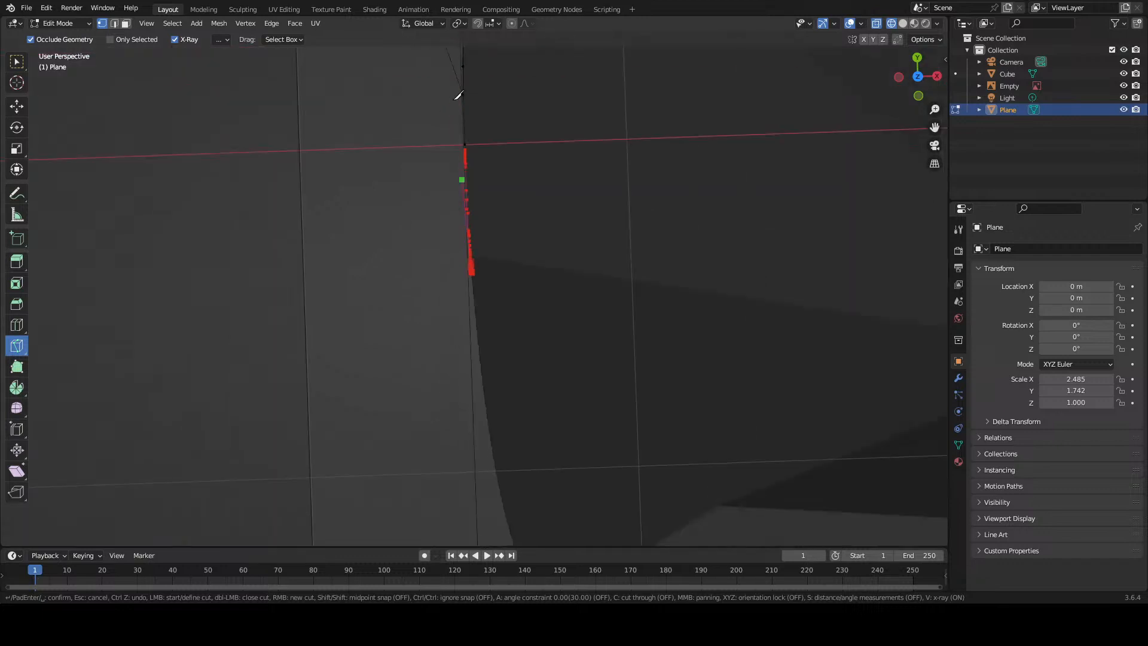
scroll(458, 96, up, 8)
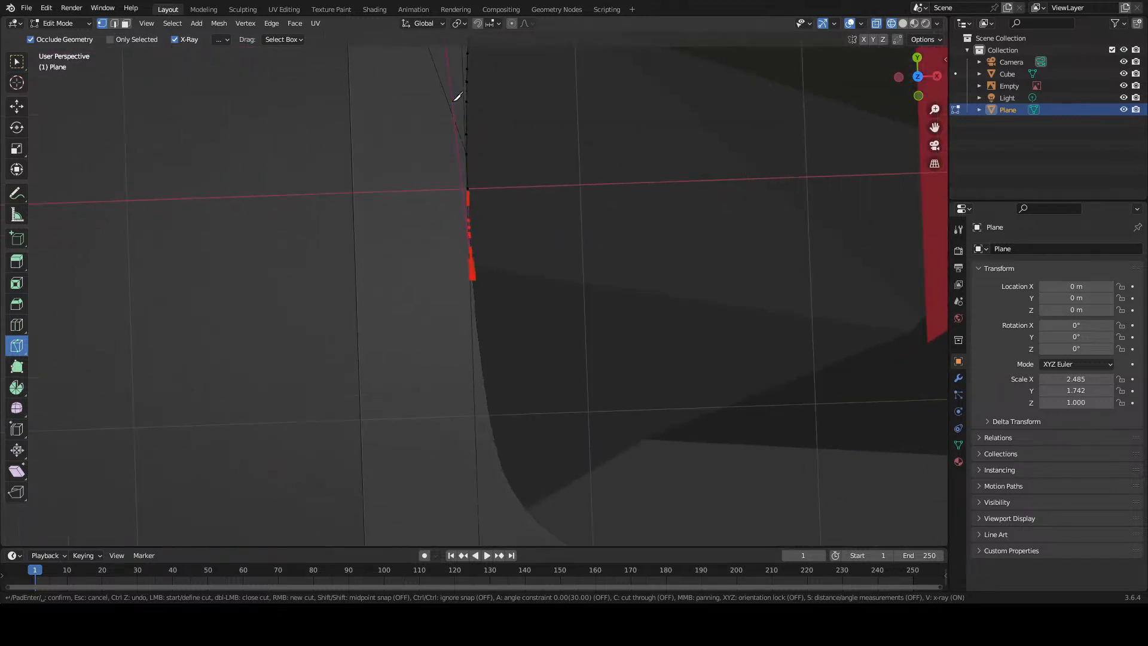
scroll(454, 100, up, 4)
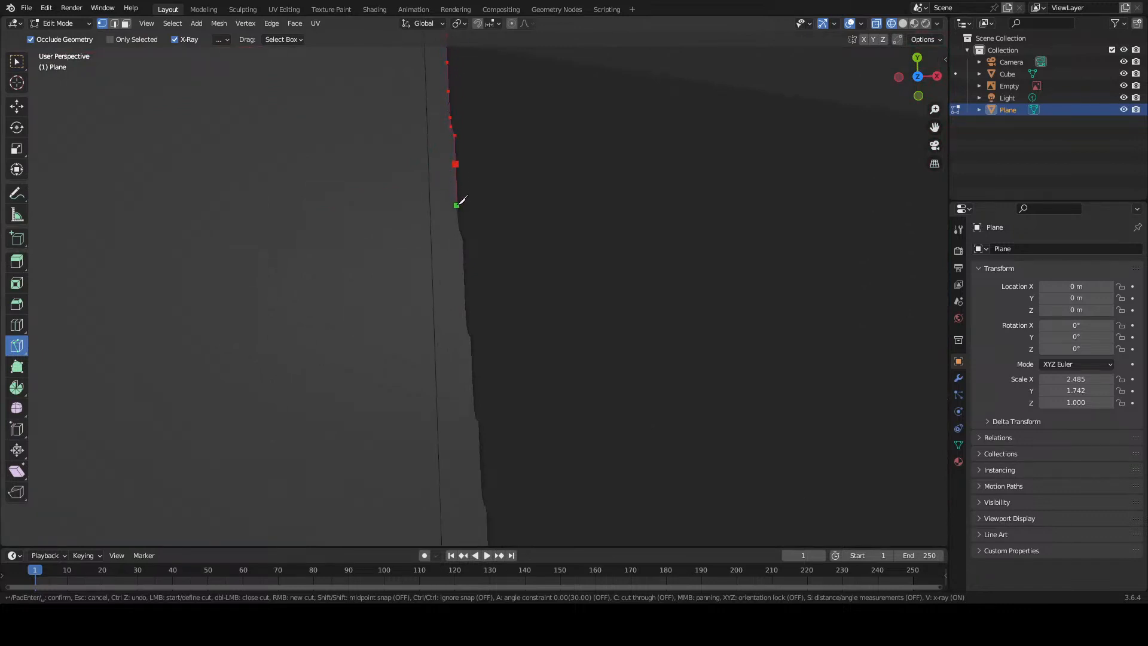
click(457, 206)
click(458, 227)
click(463, 238)
click(465, 259)
click(465, 297)
click(466, 319)
click(469, 332)
click(472, 370)
Step: Place closely spaced knife points along the curve leading into the next jog of the left edge
scroll(480, 411, up, 3)
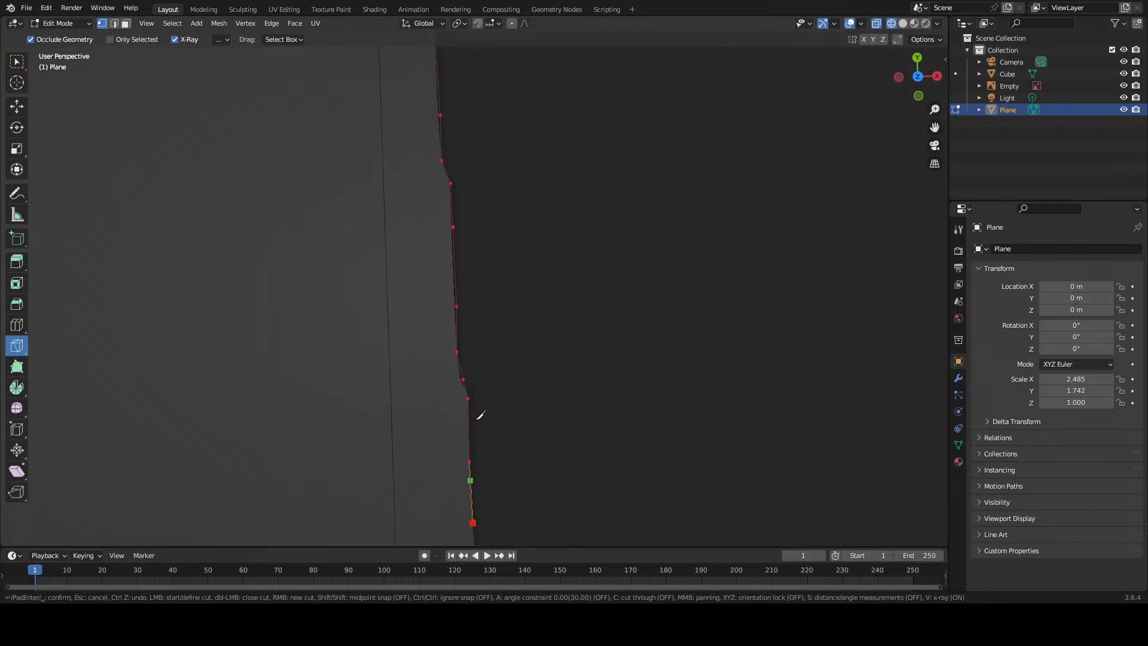
shift+middle_drag(481, 383, 470, 186)
scroll(456, 311, up, 7)
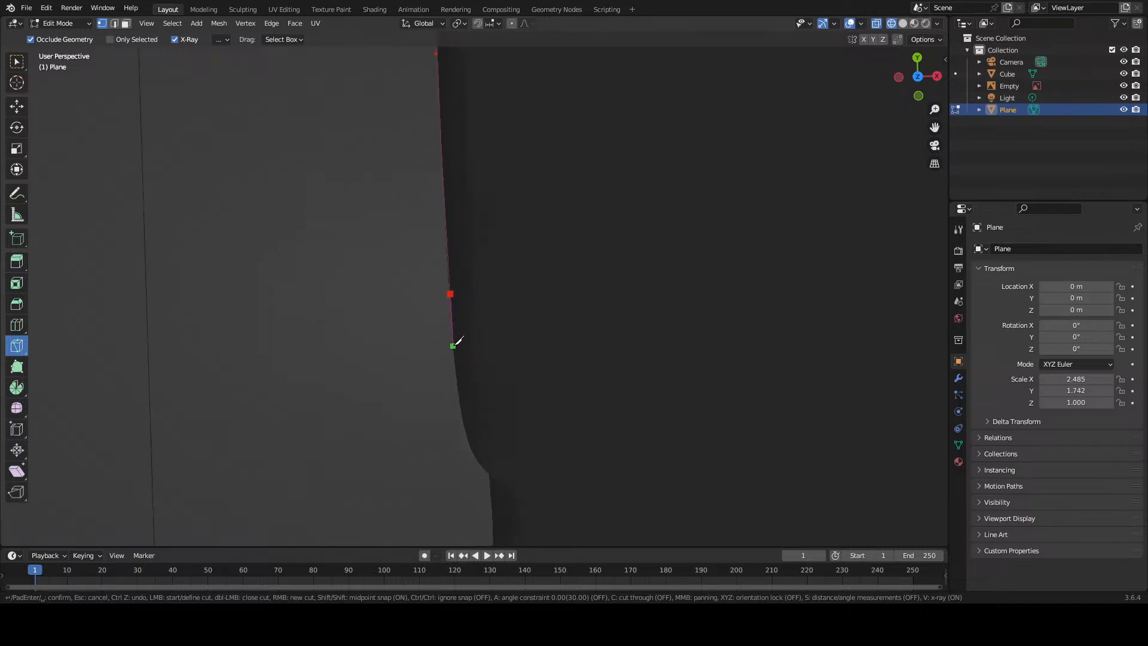
click(454, 345)
click(460, 410)
click(470, 446)
Step: Carry the knife cut from the corner of the traced jog down the straight stretch below it
scroll(495, 452, down, 1)
scroll(499, 447, down, 6)
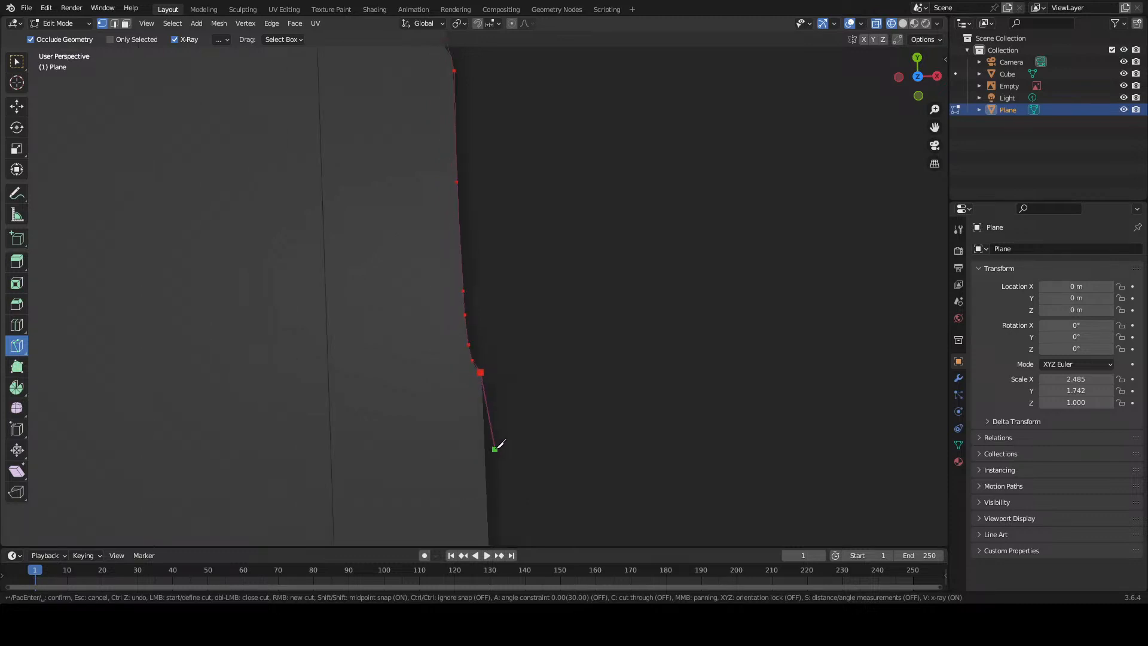
scroll(499, 437, up, 6)
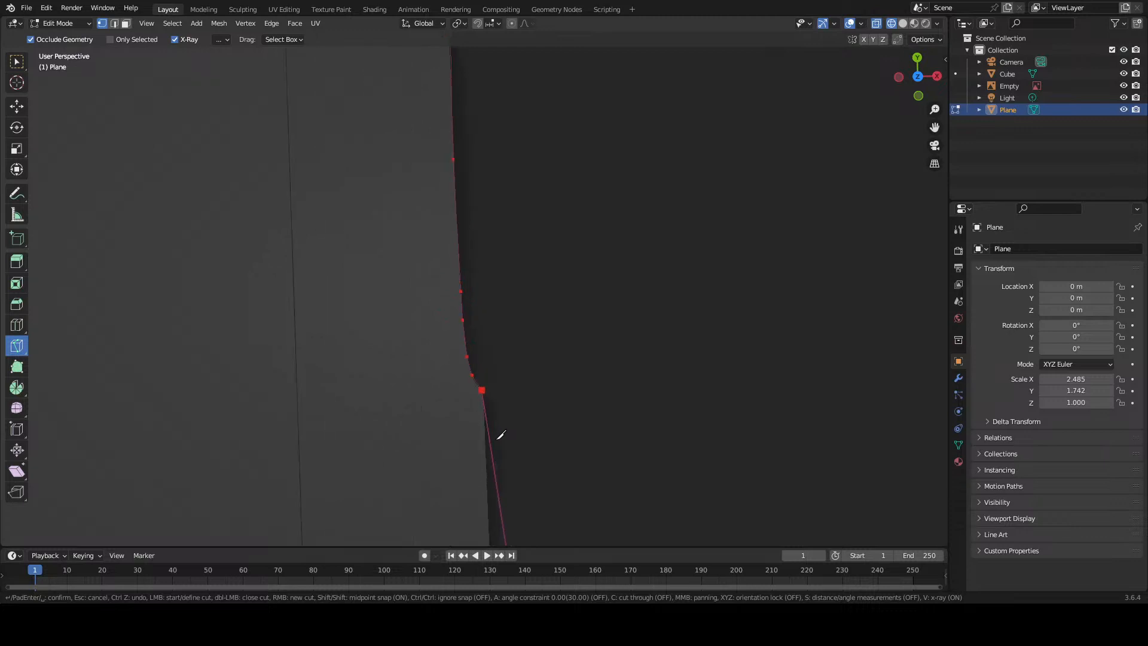
shift+middle_drag(500, 436, 509, 223)
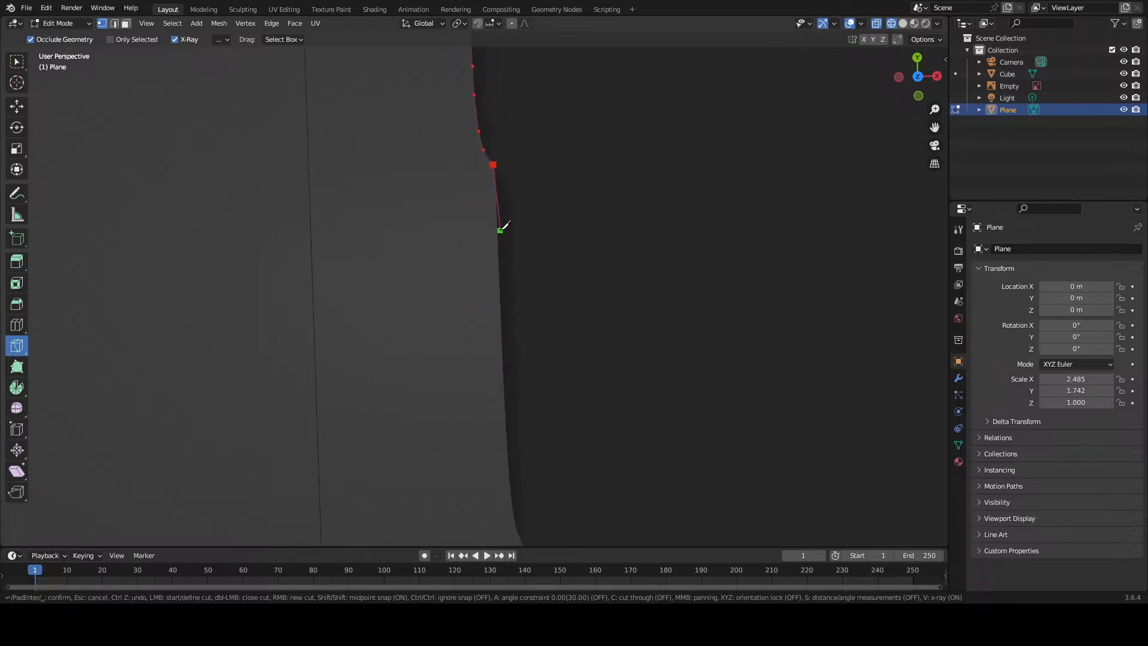
click(500, 230)
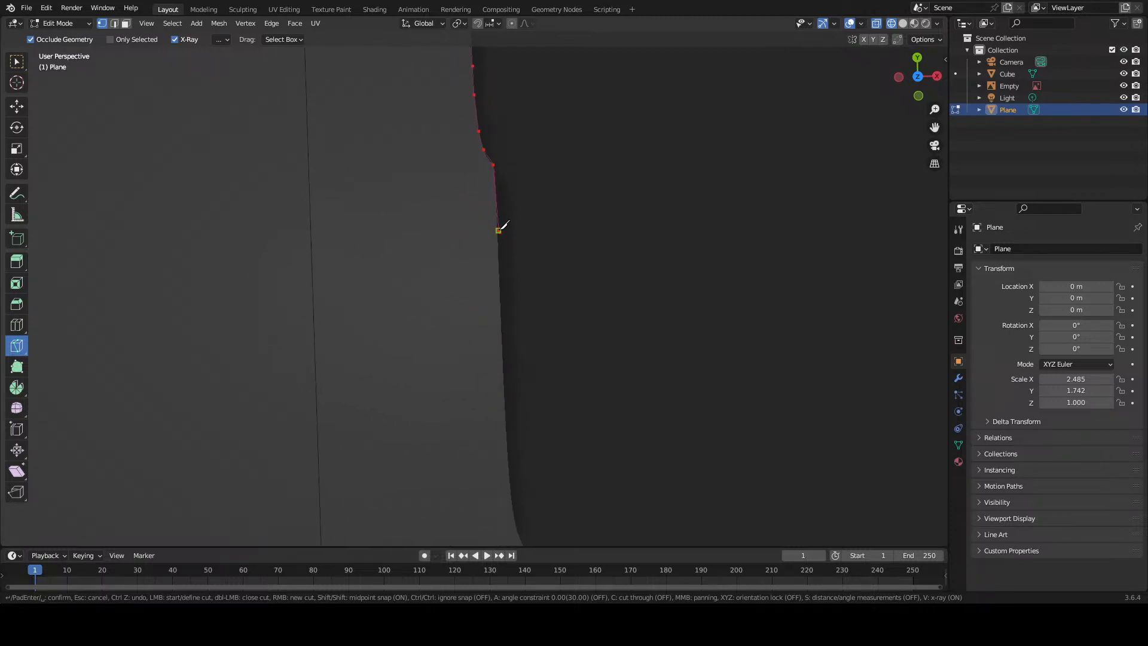
click(503, 331)
Step: Trace the knife cut around the next stepped jog and down the long straight stretch beneath it
middle_drag(514, 423, 515, 233)
scroll(504, 432, up, 5)
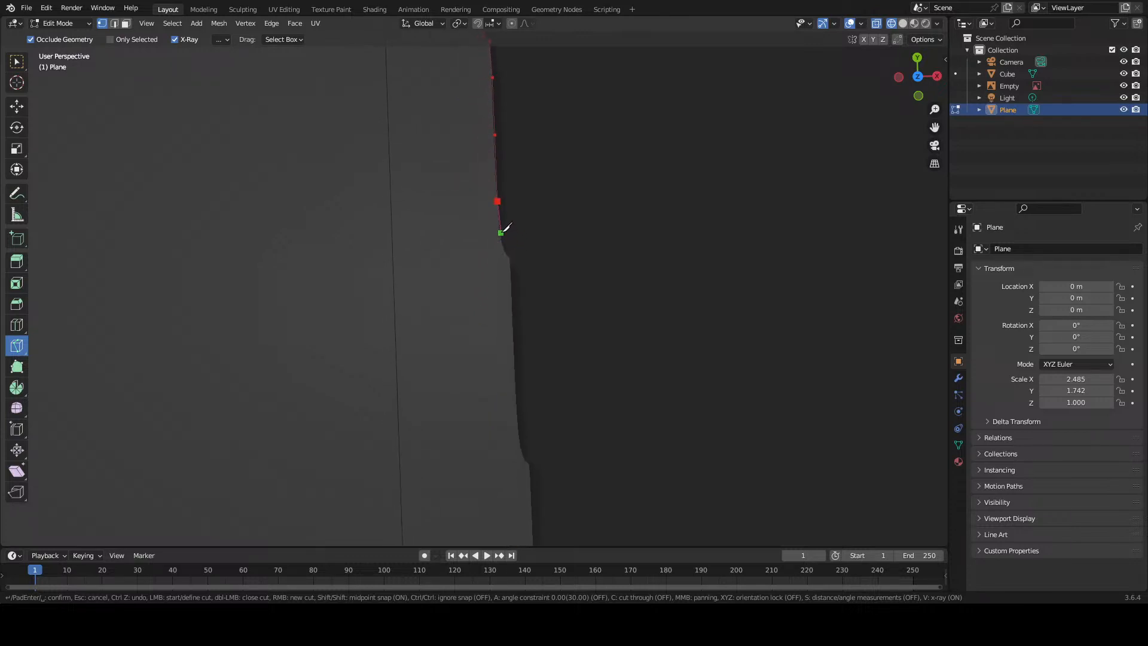
click(500, 232)
click(503, 247)
click(510, 259)
click(512, 281)
click(513, 321)
click(514, 362)
click(516, 408)
Step: Round the curved jog at the end of the straight stretch with four knife points, finishing on its outer corner
scroll(528, 474, up, 4)
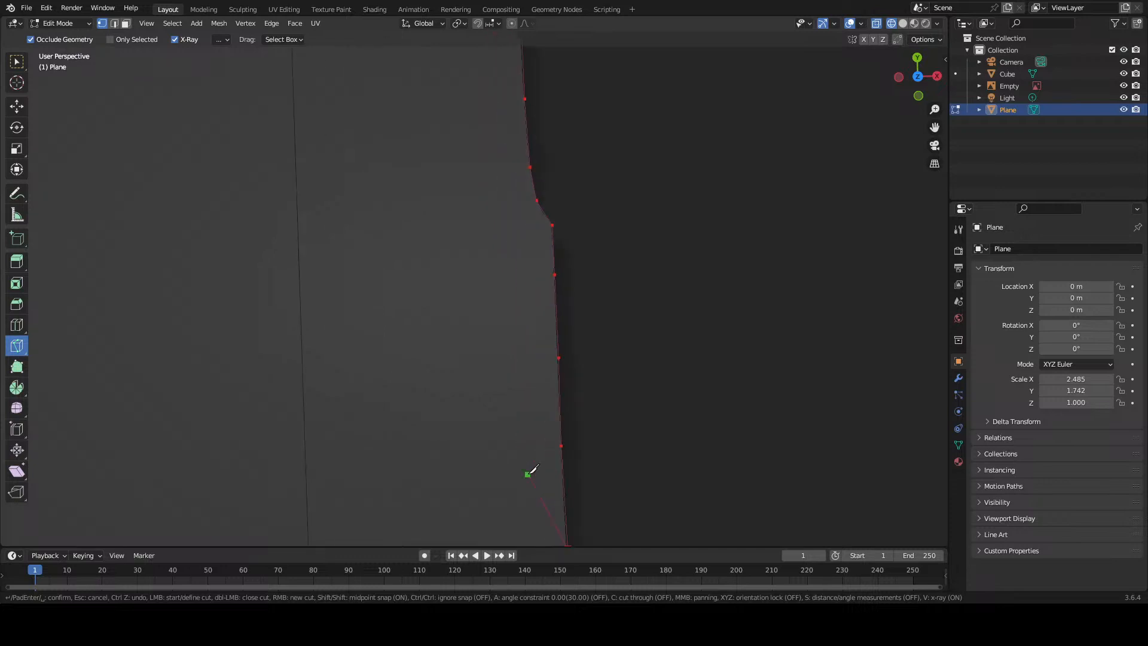
shift+middle_drag(527, 474, 392, 195)
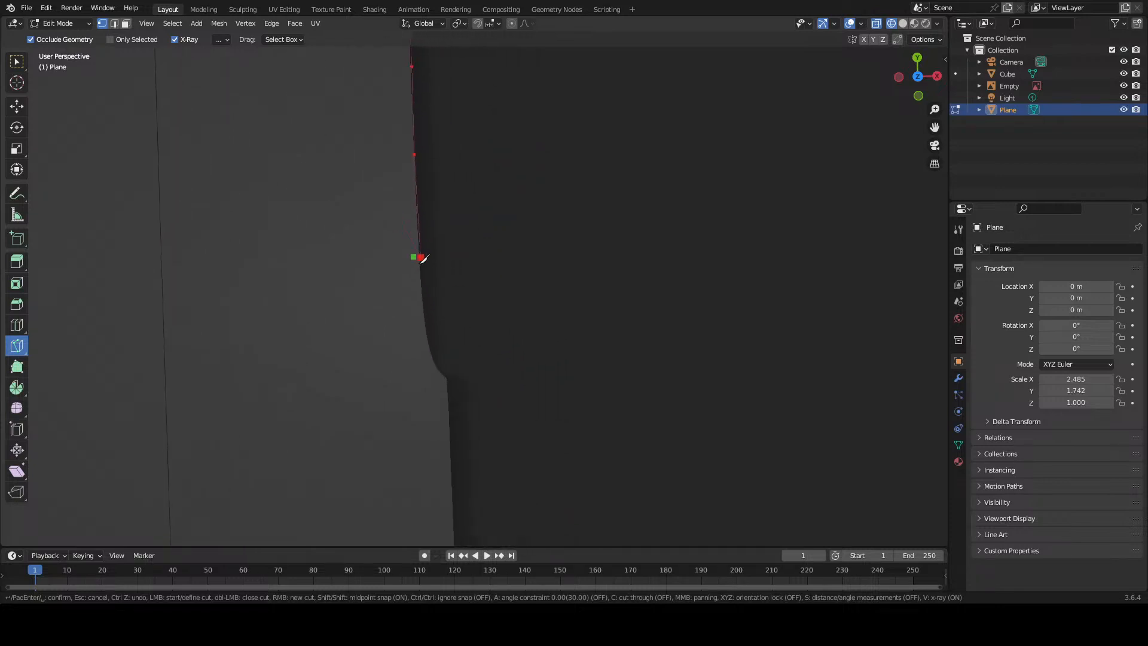
click(424, 309)
click(428, 344)
click(436, 366)
click(448, 376)
Step: Continue the knife cut from the traced jog's corner down the next stretch of the left edge with four points
scroll(448, 378, down, 9)
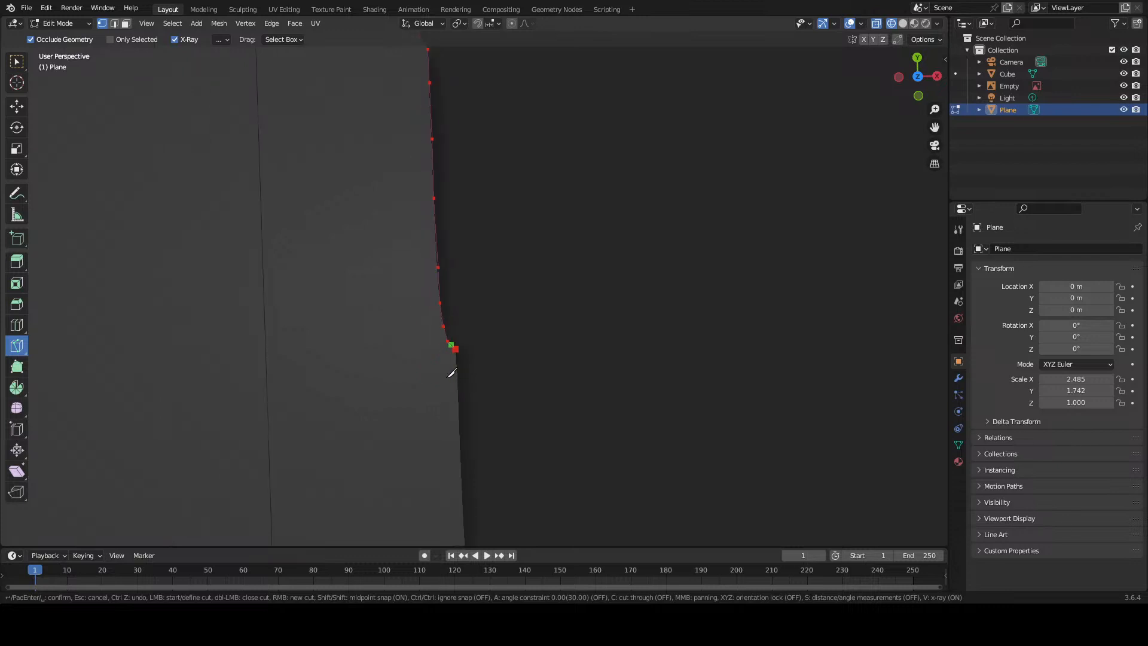
scroll(452, 372, down, 10)
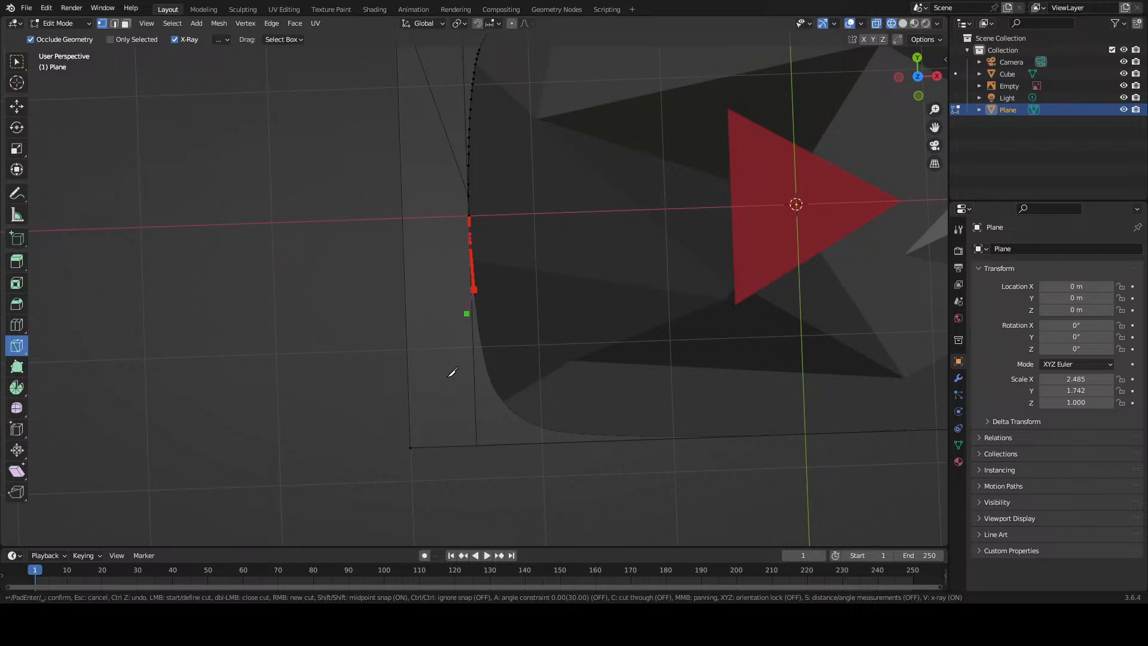
scroll(474, 320, up, 8)
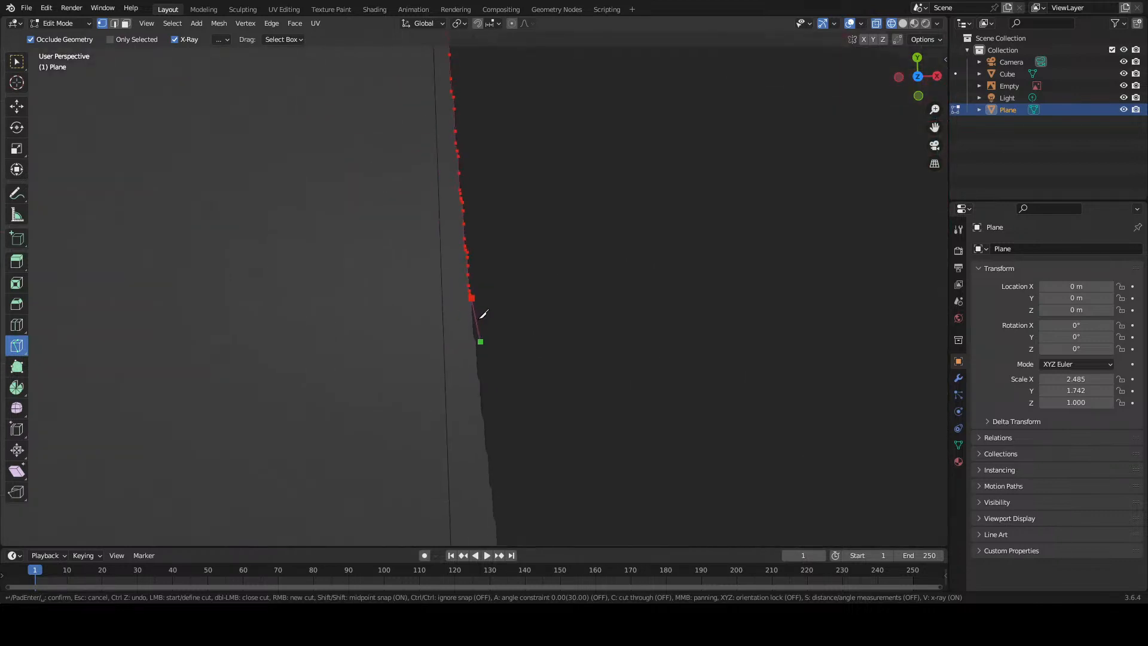
scroll(482, 313, up, 4)
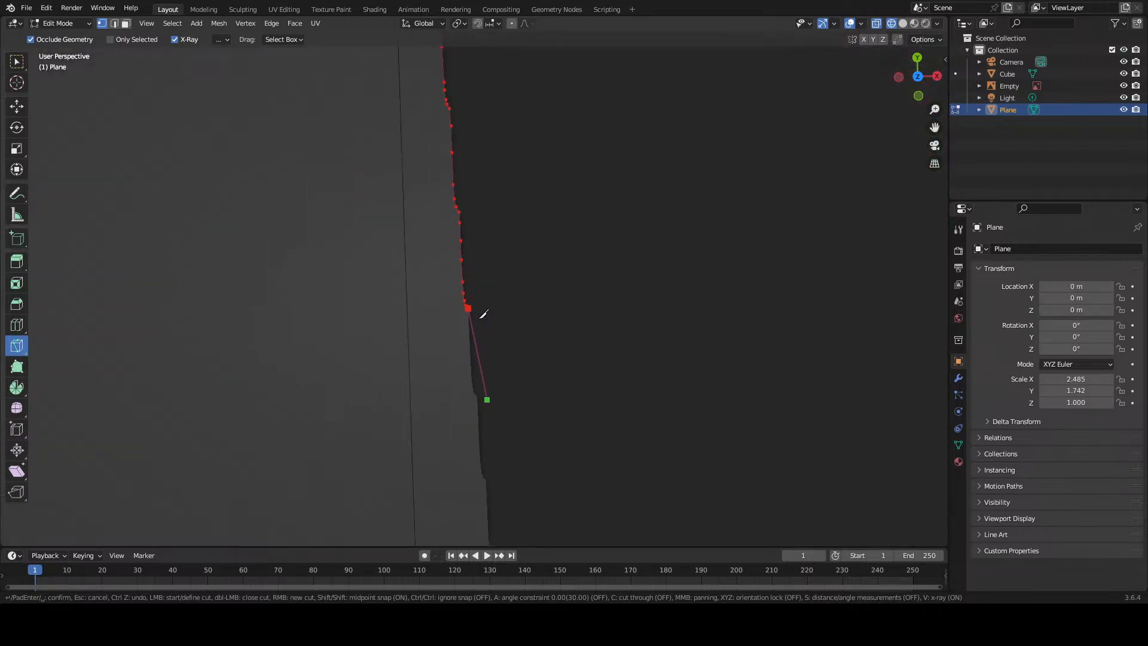
click(465, 371)
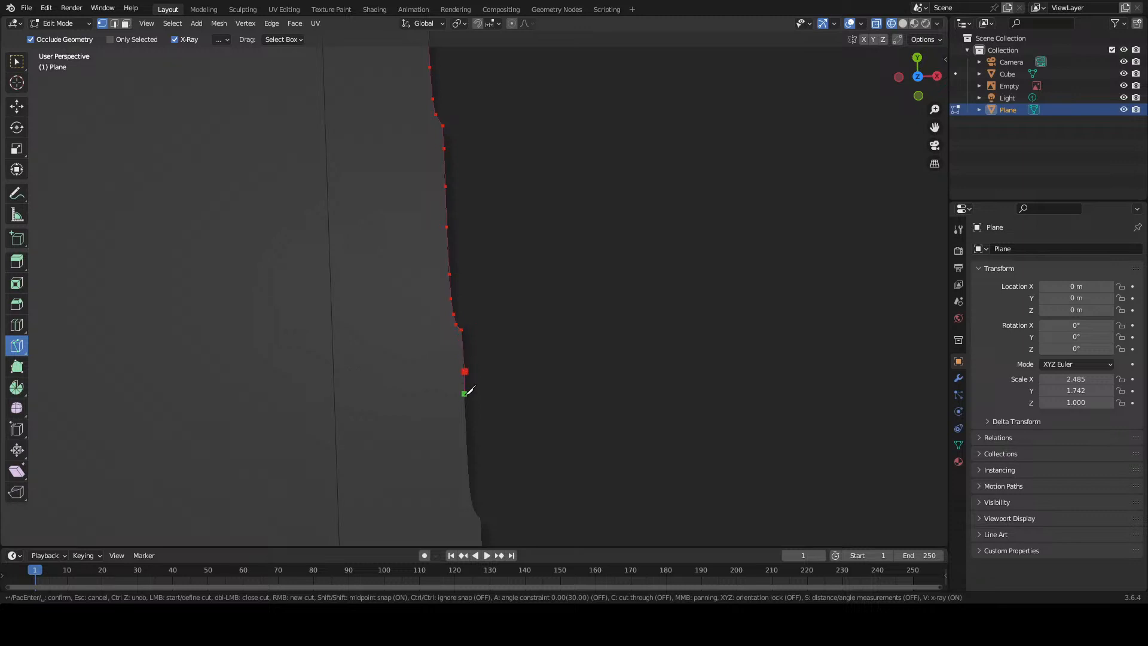
click(466, 418)
click(467, 457)
click(470, 488)
Step: Round the curve at the end of that stretch with closely spaced knife points toward the jog's outer corner
scroll(471, 505, up, 4)
shift+middle_drag(475, 488, 479, 117)
scroll(530, 381, up, 6)
scroll(510, 378, up, 1)
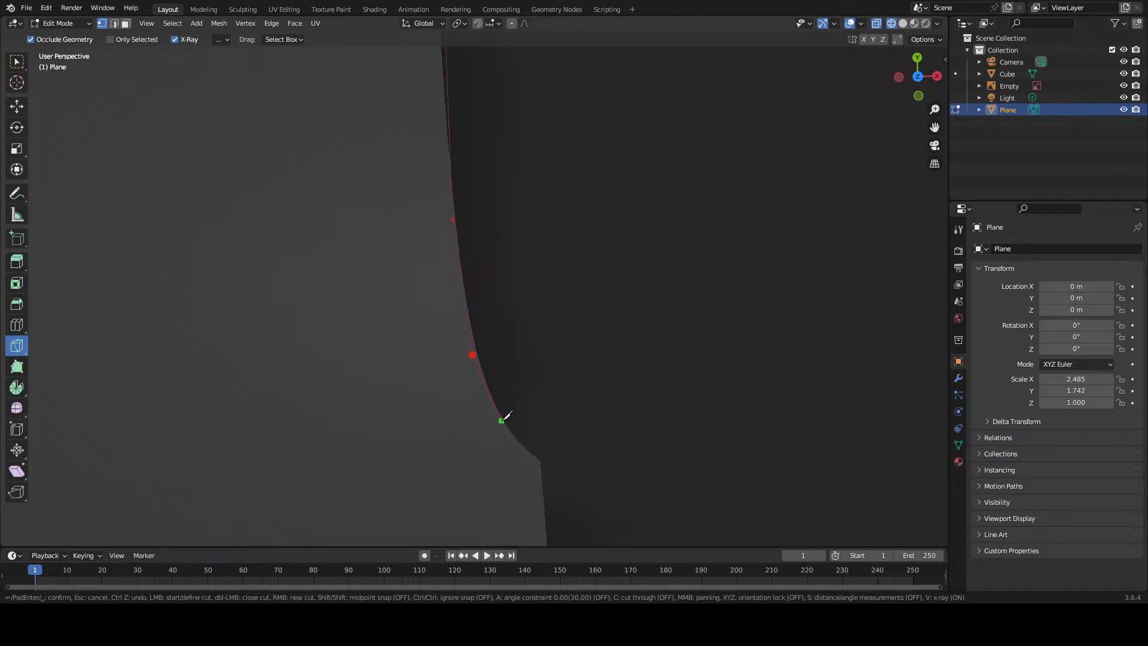
click(501, 419)
click(527, 450)
Step: Trace the knife cut down the straight stretch below the corner and around the following curved jog to its outer corner
scroll(543, 457, down, 4)
shift+middle_drag(546, 450, 574, 256)
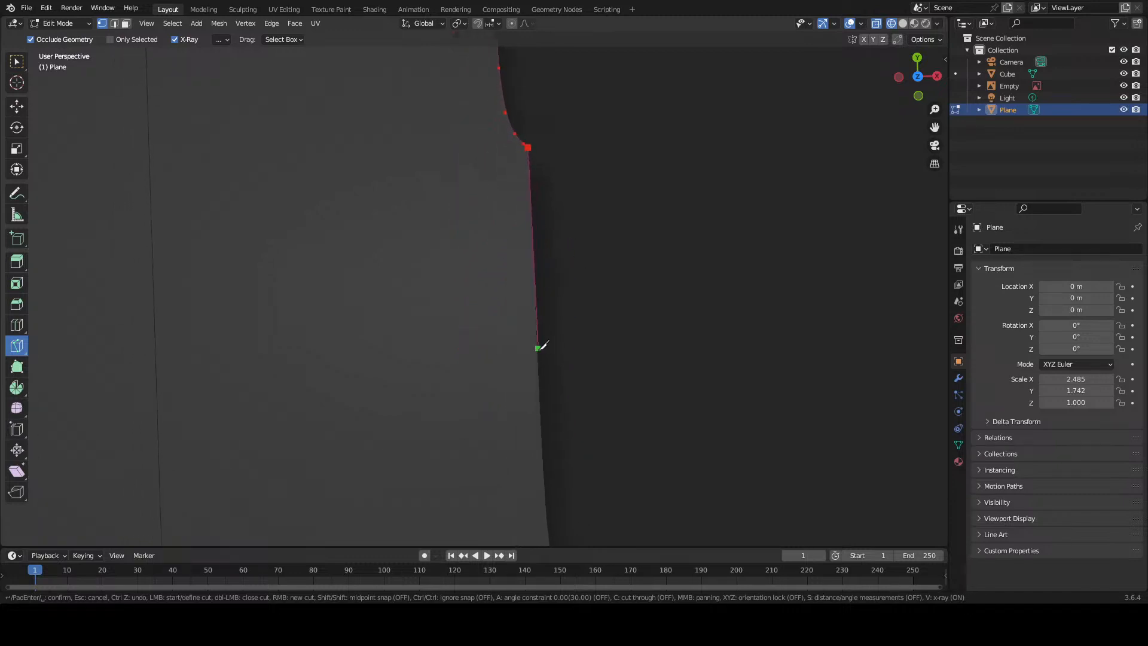
click(541, 414)
shift+middle_drag(543, 414, 496, 163)
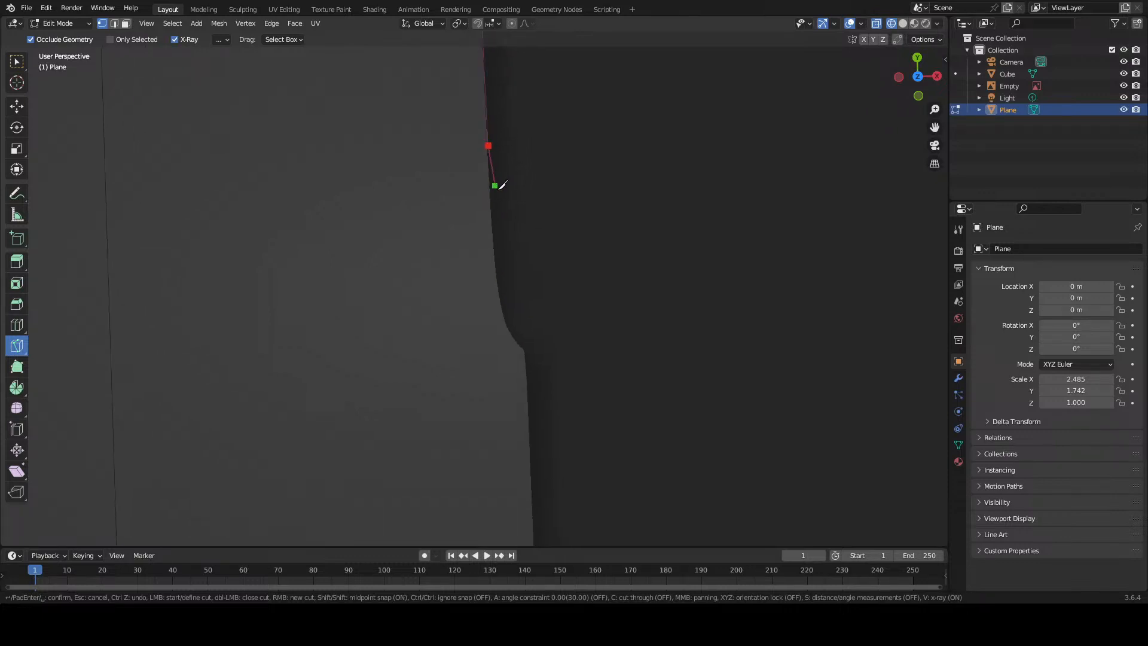
click(493, 246)
click(501, 308)
click(509, 335)
click(523, 349)
Step: Extend the knife cut along the next straight stretch to where its edge begins to curve outward
scroll(529, 344, down, 2)
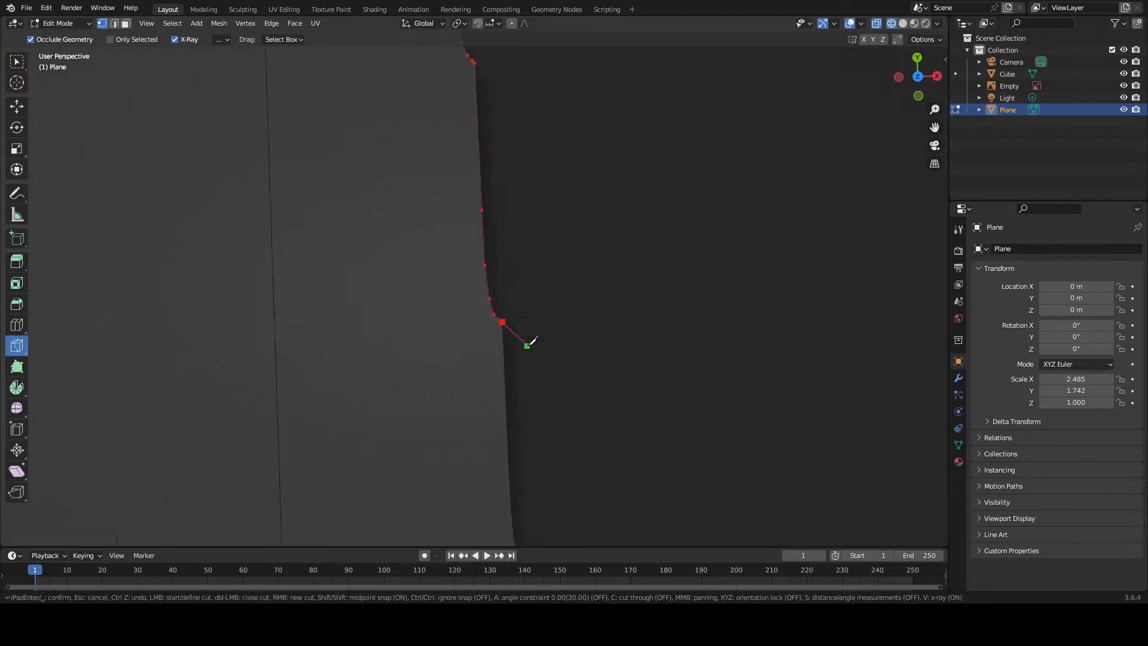
scroll(509, 369, down, 3)
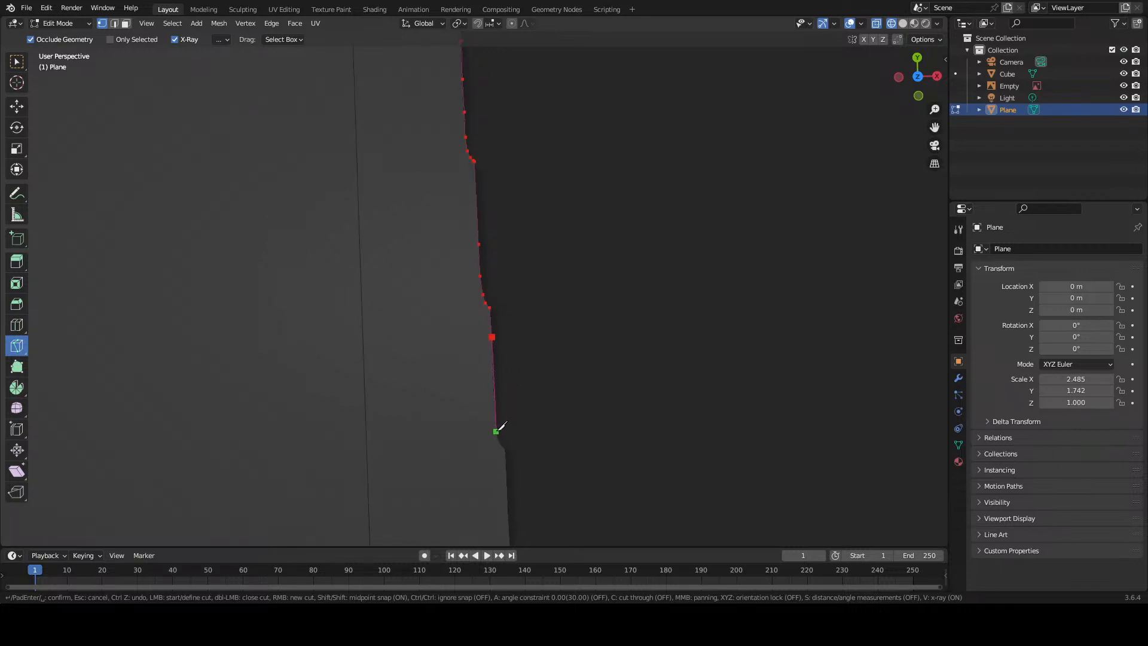
click(497, 432)
Step: Round the small jog below with closely spaced knife points, ending just past its corner, and apply the cut
shift+middle_drag(502, 459, 531, 70)
scroll(474, 160, up, 4)
scroll(475, 143, up, 4)
shift+middle_drag(508, 113, 533, 440)
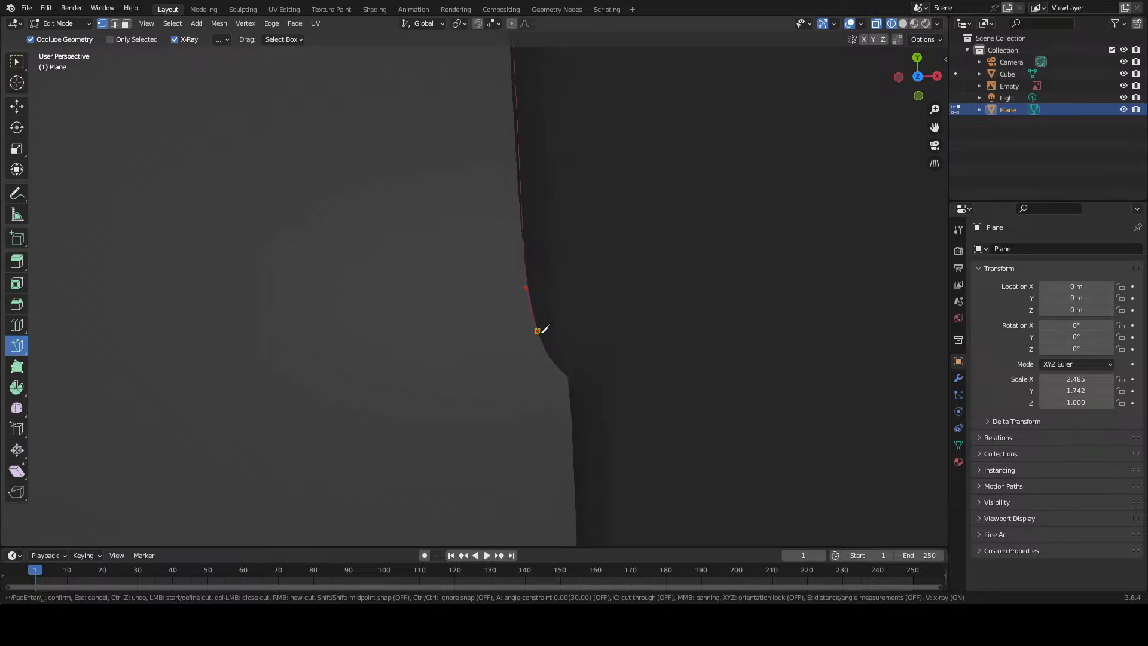
click(538, 330)
click(551, 358)
click(567, 374)
scroll(577, 388, down, 4)
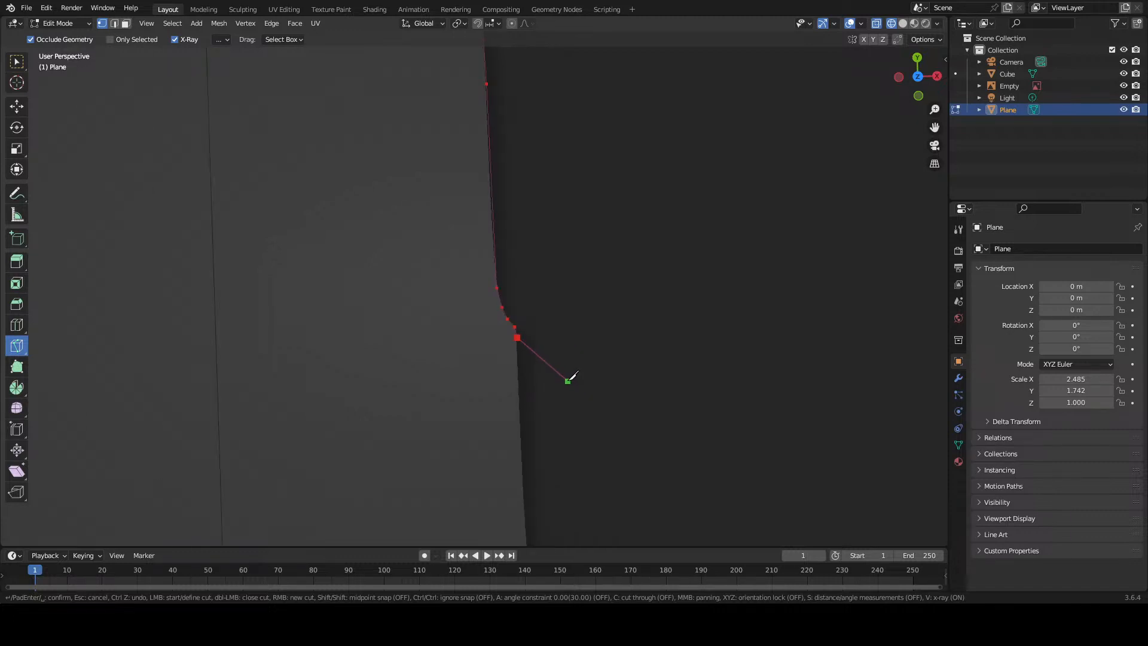
key(Return)
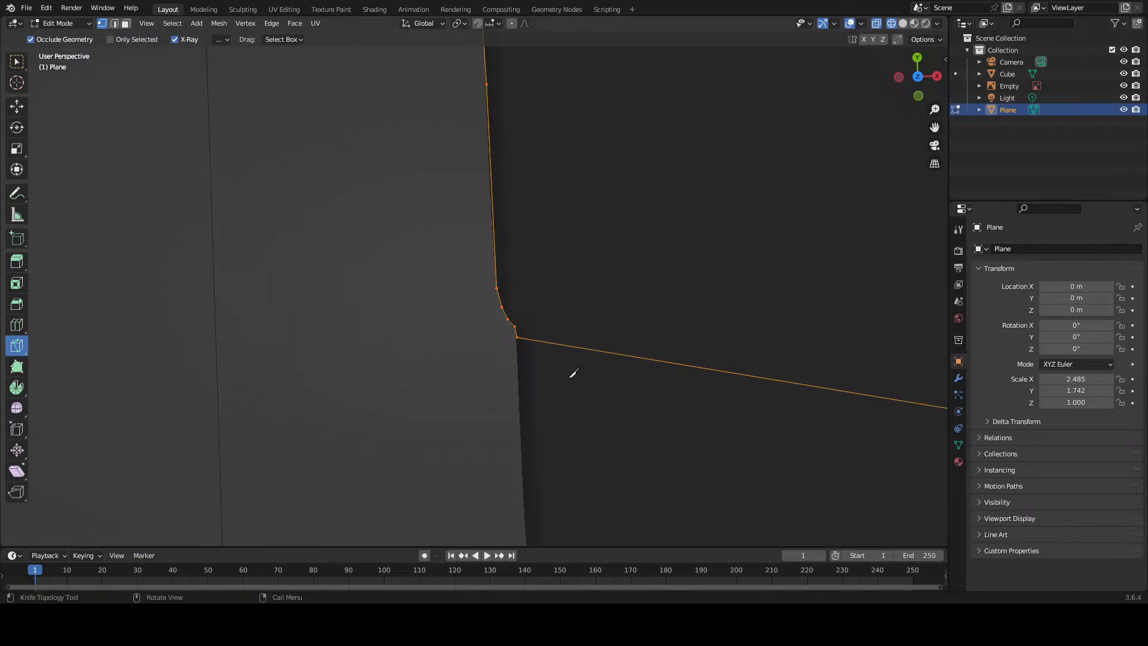
Step: Delete the long diagonal edge running from the end of the cut to the plane's lower-right corner
scroll(569, 370, down, 3)
scroll(570, 362, down, 7)
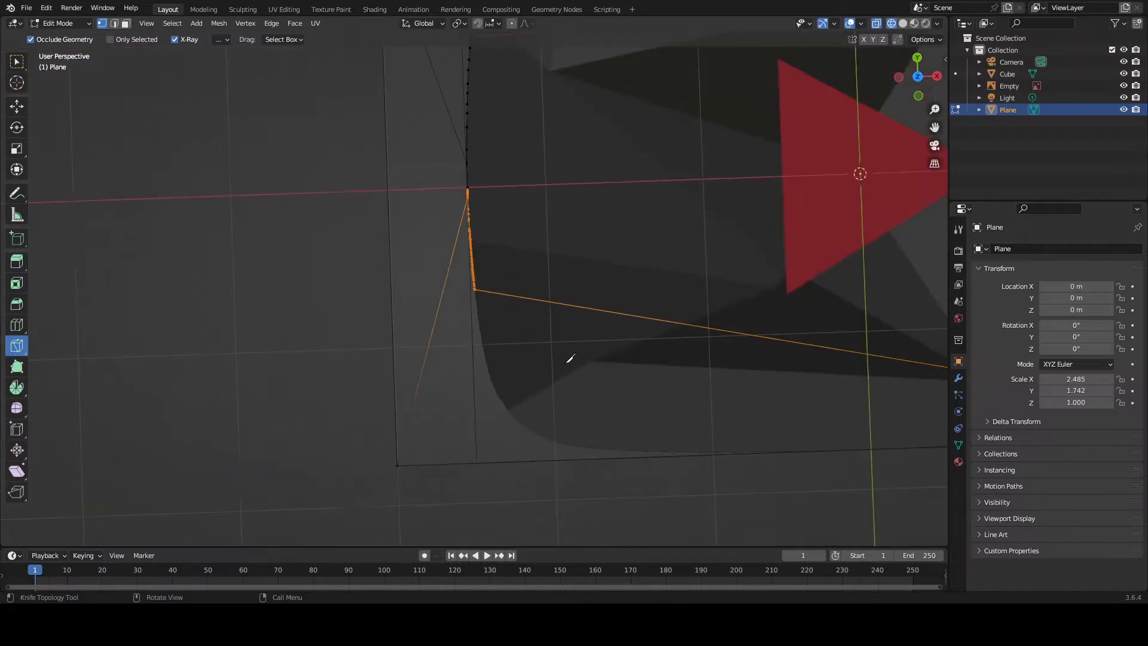
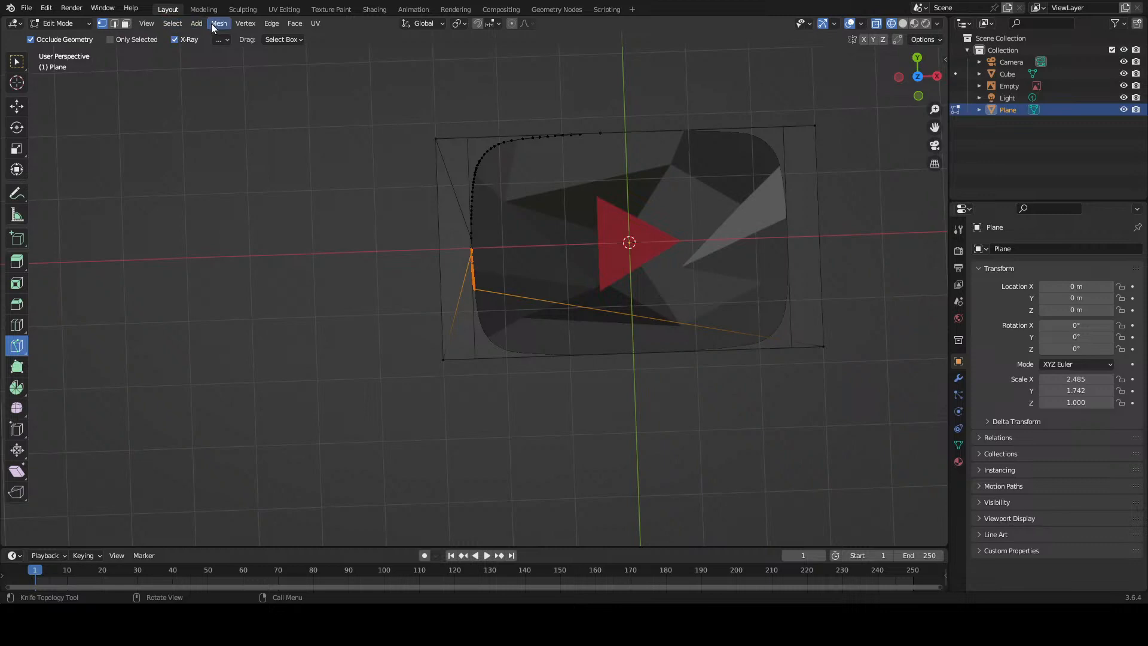
click(115, 24)
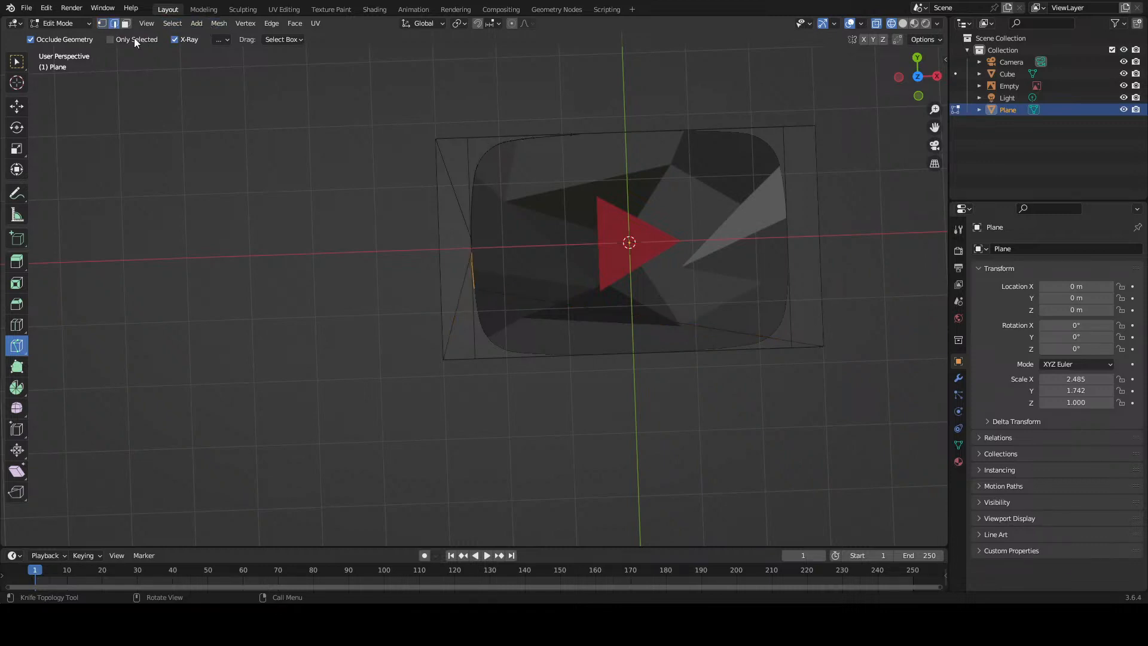
click(535, 295)
key(Escape)
click(19, 64)
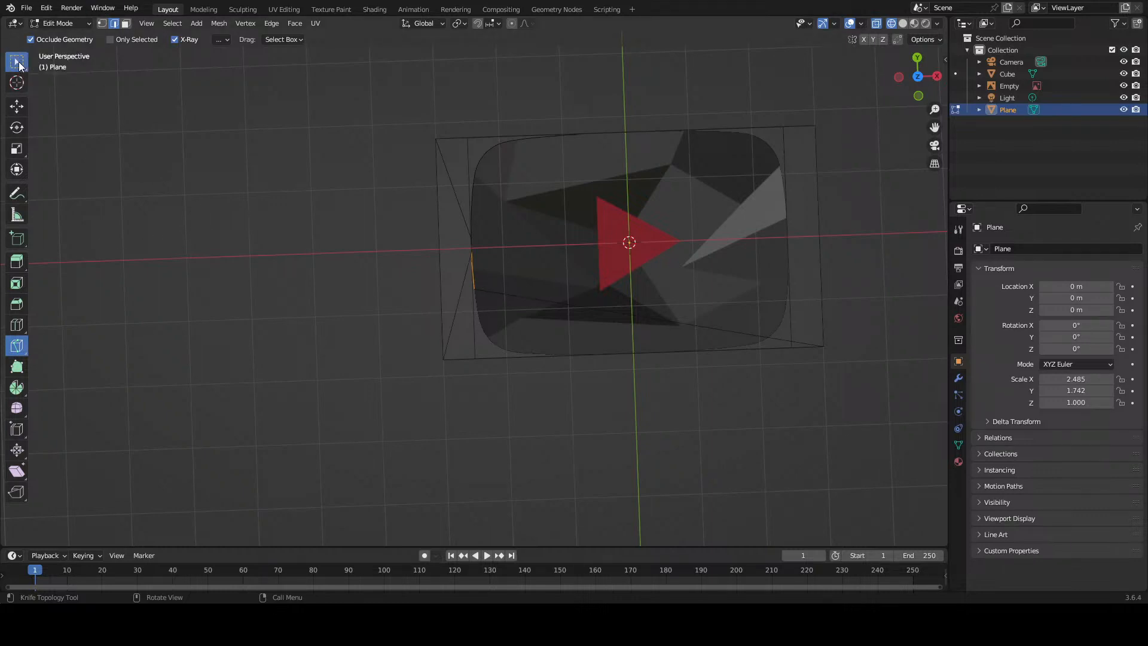
click(581, 309)
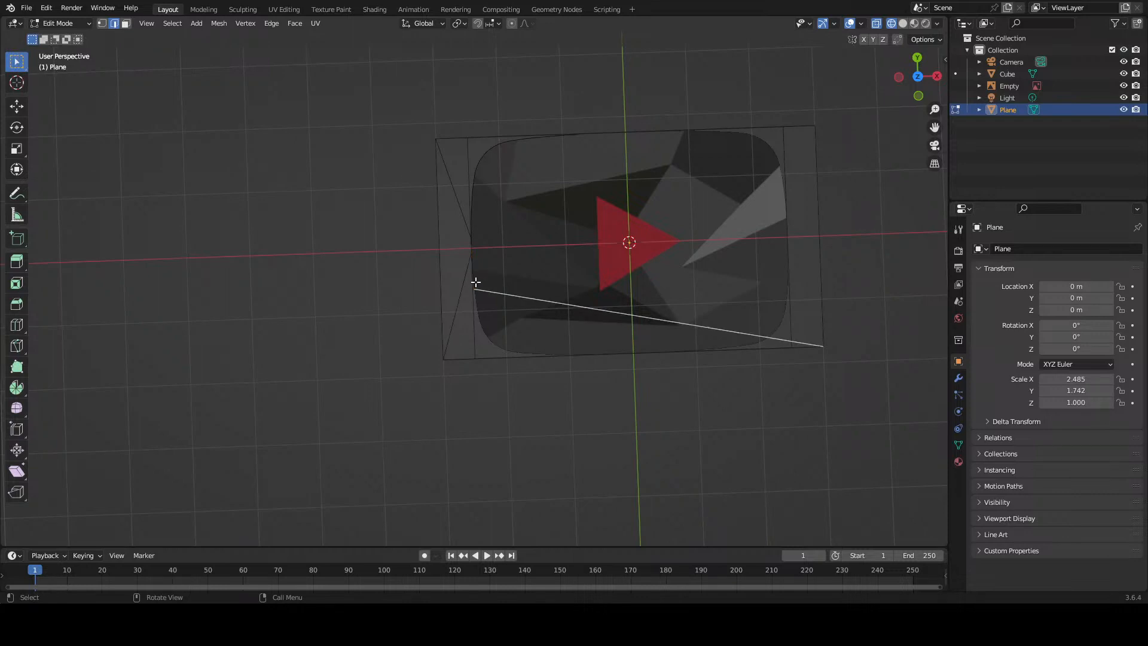
scroll(479, 297, up, 10)
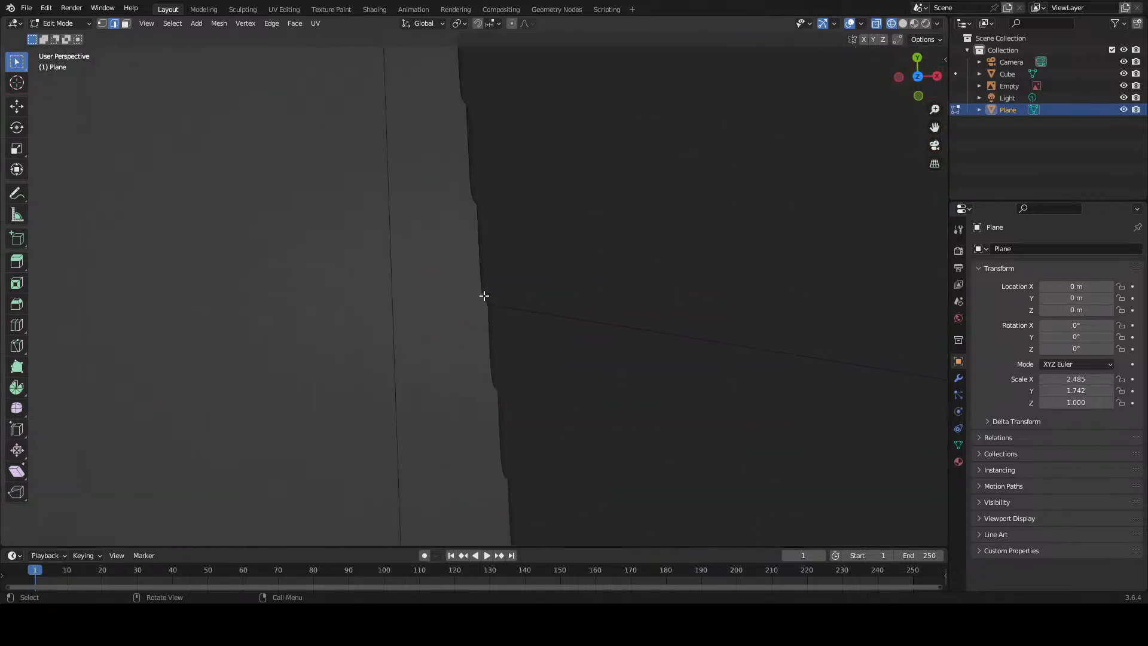
scroll(502, 288, down, 4)
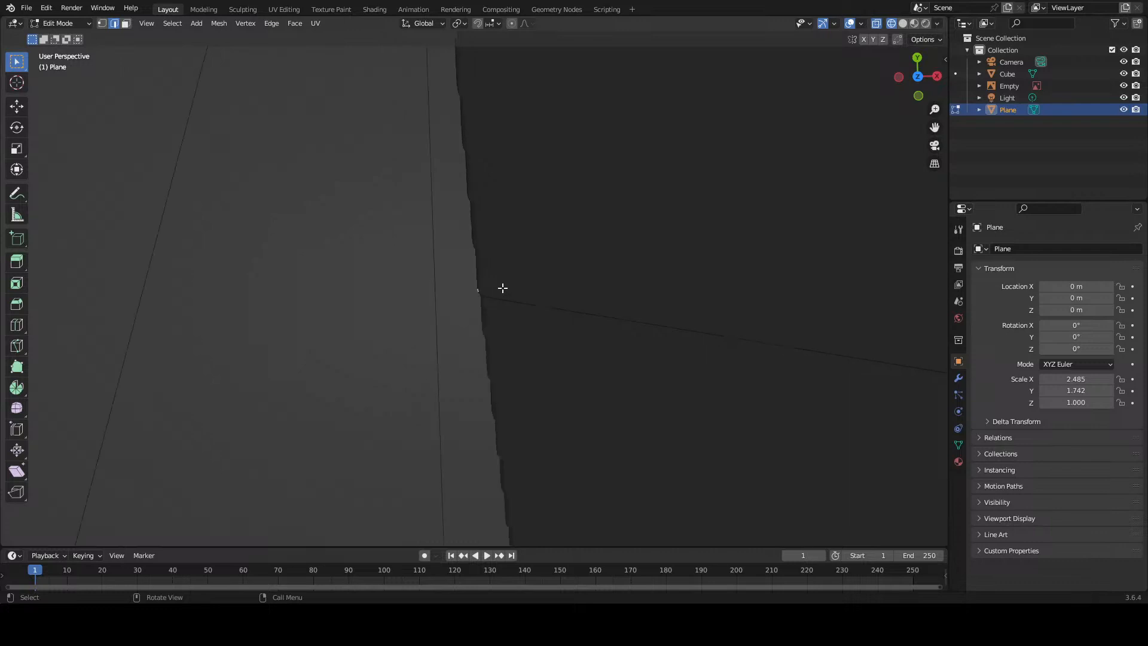
scroll(502, 288, down, 6)
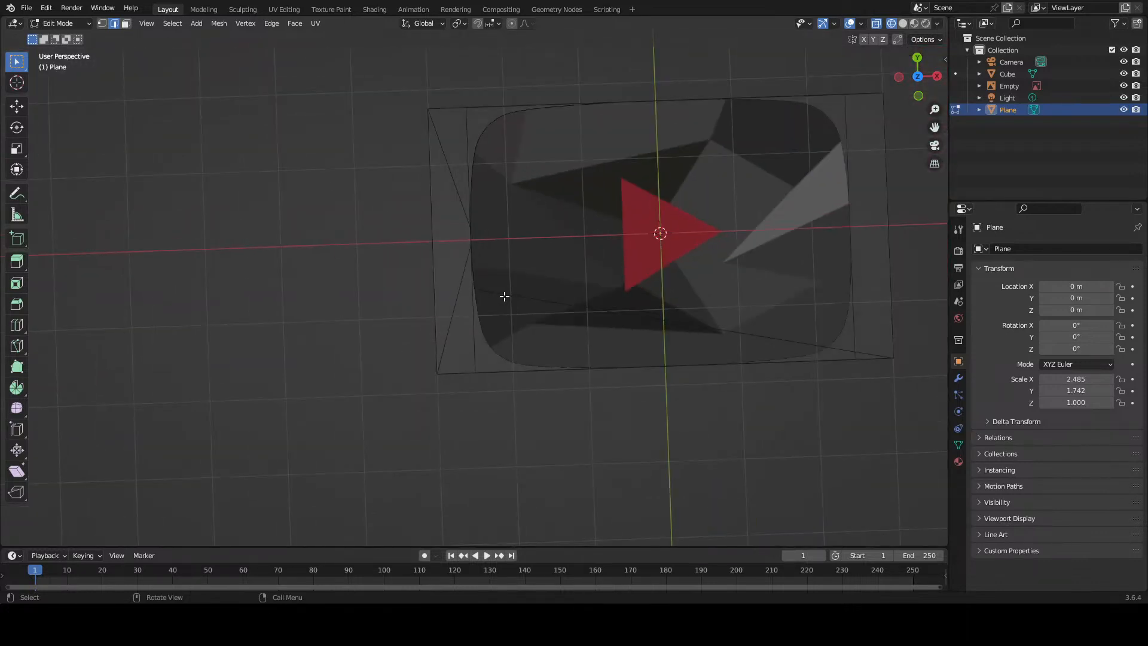
click(507, 295)
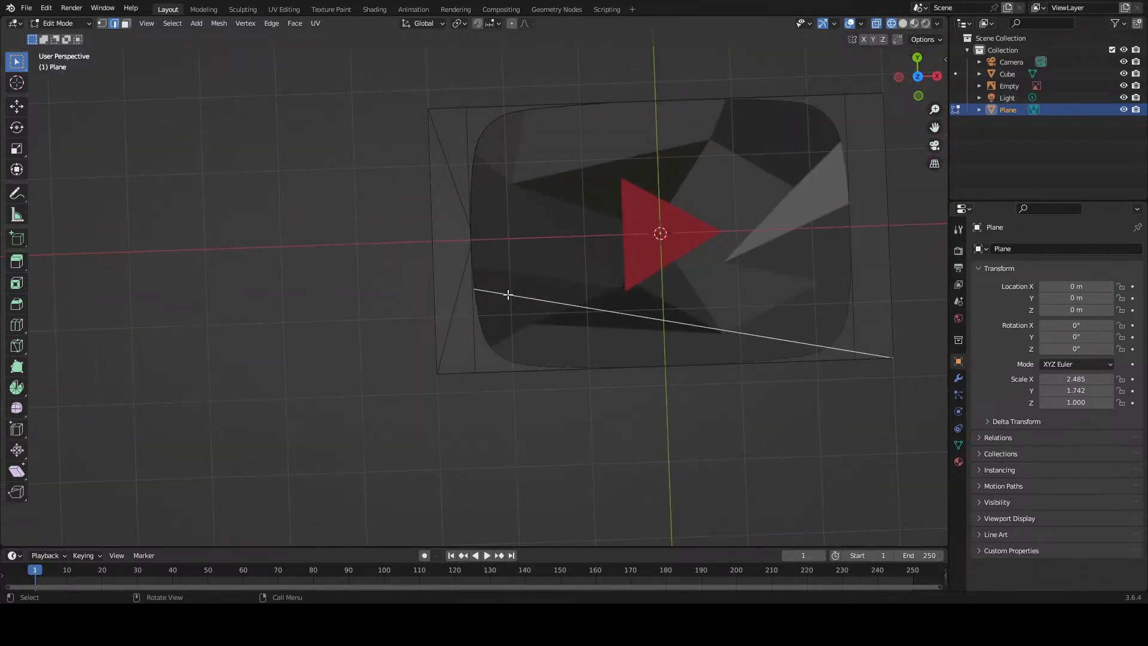
key(x)
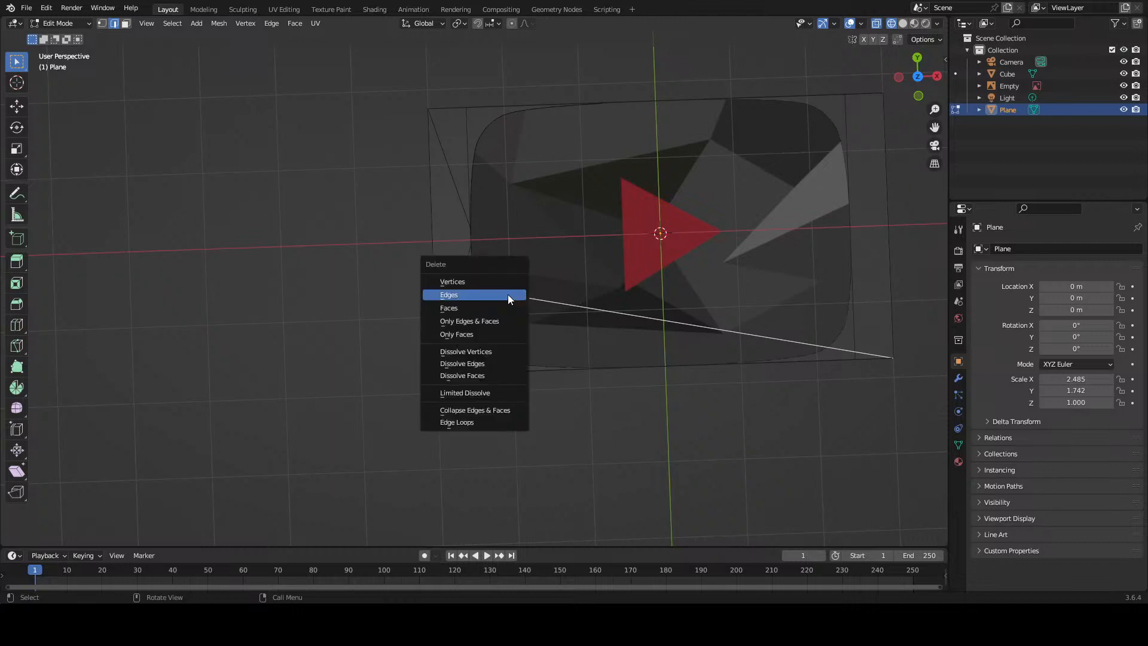
click(508, 294)
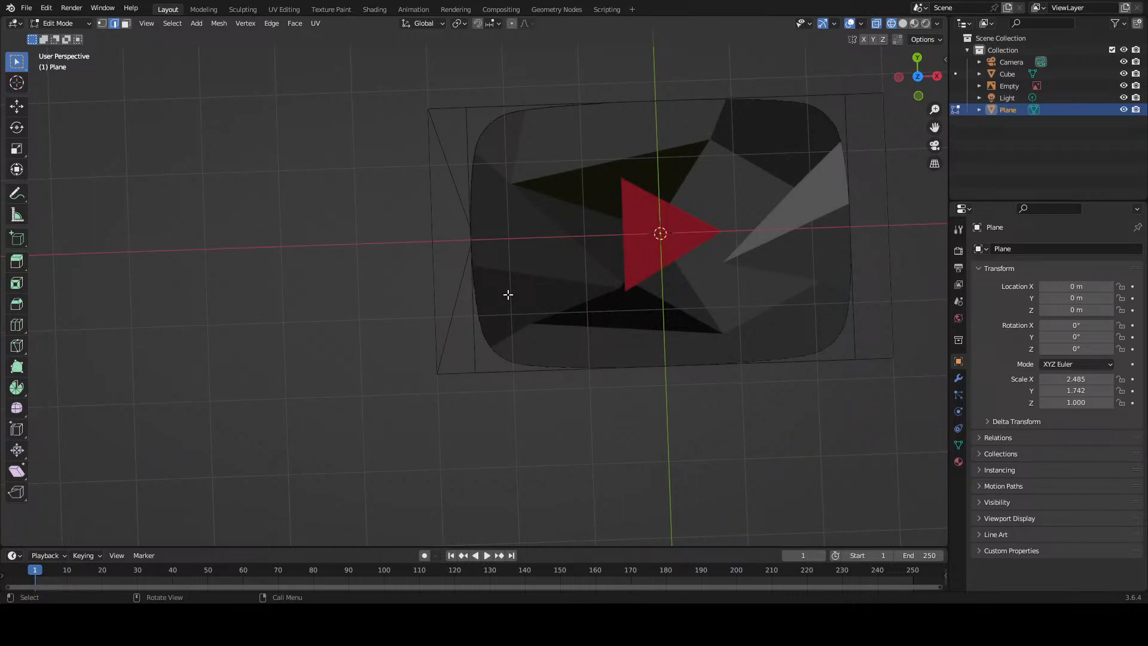
Step: Inspect the traced left side of the outline up close and align the view to top orthographic
scroll(407, 333, up, 8)
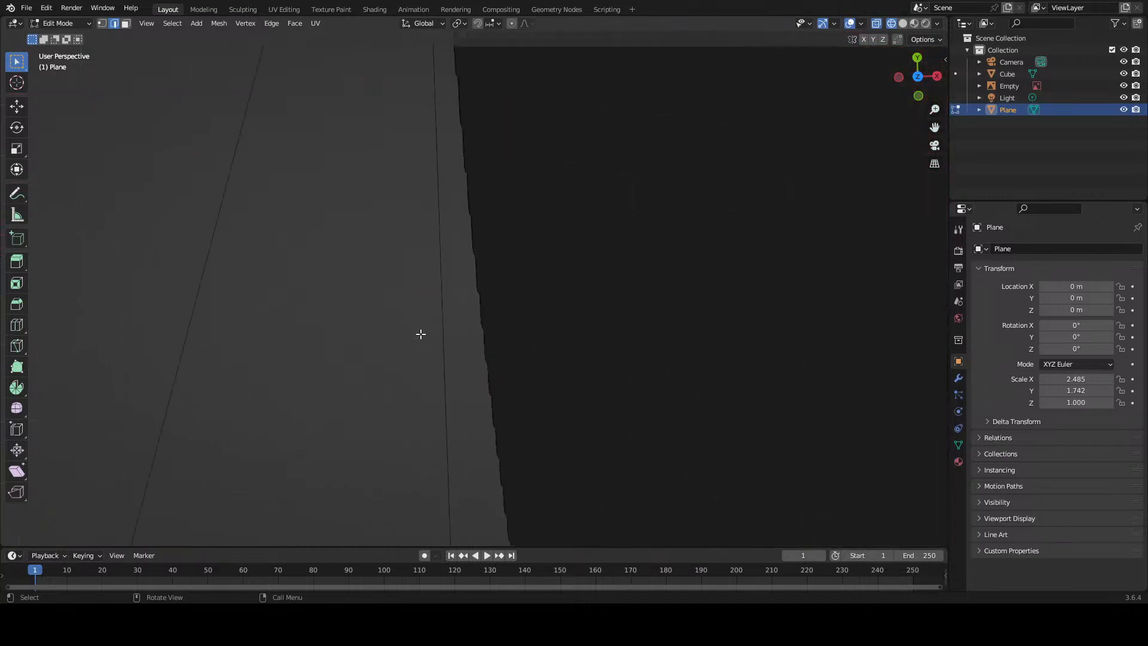
scroll(421, 334, up, 8)
scroll(421, 330, down, 10)
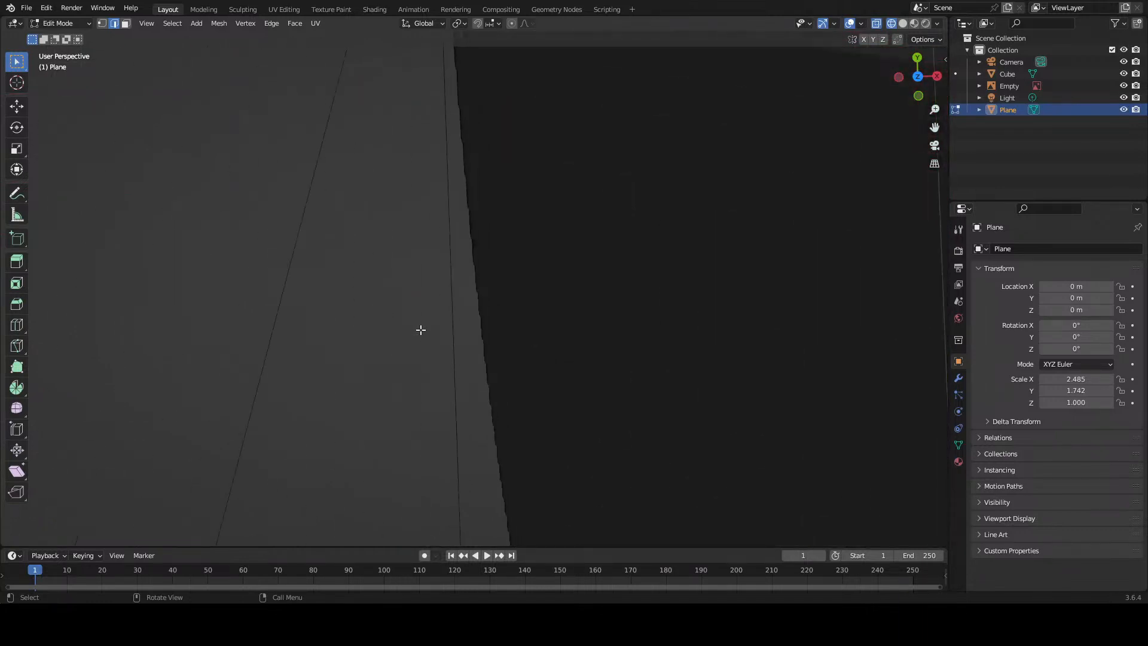
scroll(421, 328, down, 5)
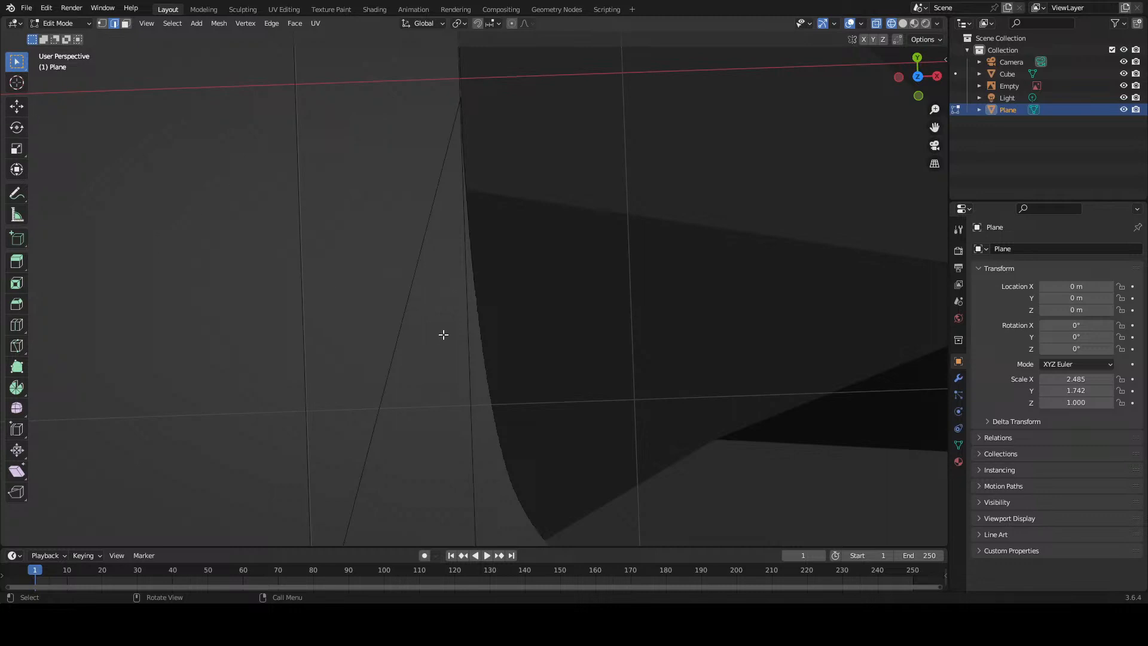
middle_drag(443, 335, 504, 320)
middle_drag(532, 174, 536, 324)
key(KP_7)
scroll(482, 428, up, 6)
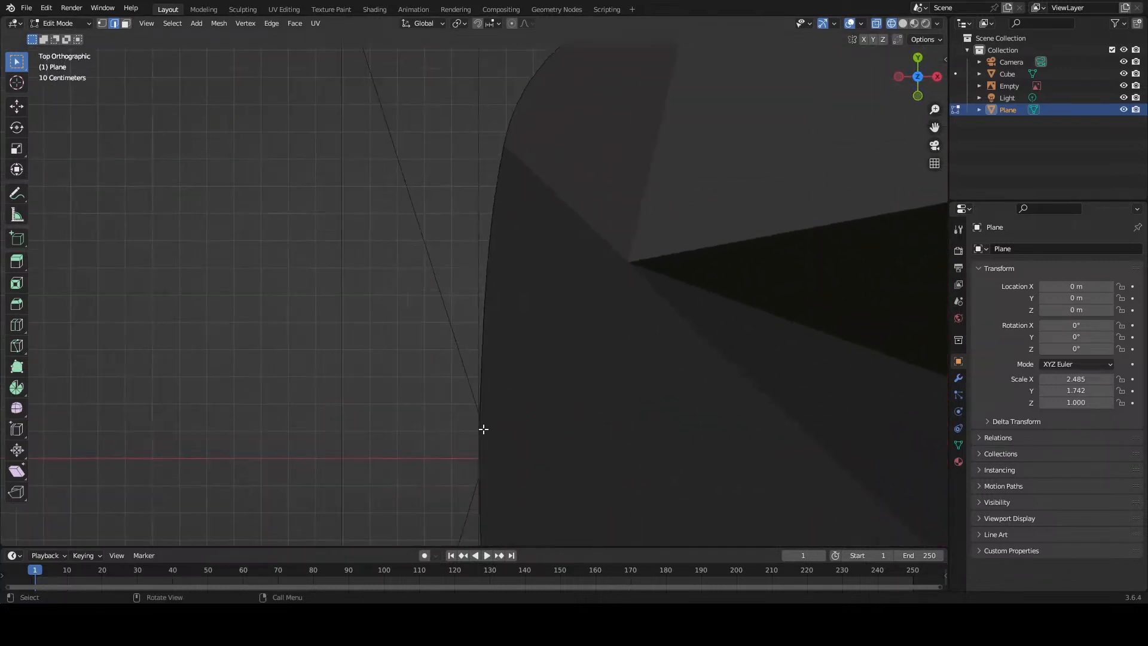
shift+middle_drag(488, 425, 524, 134)
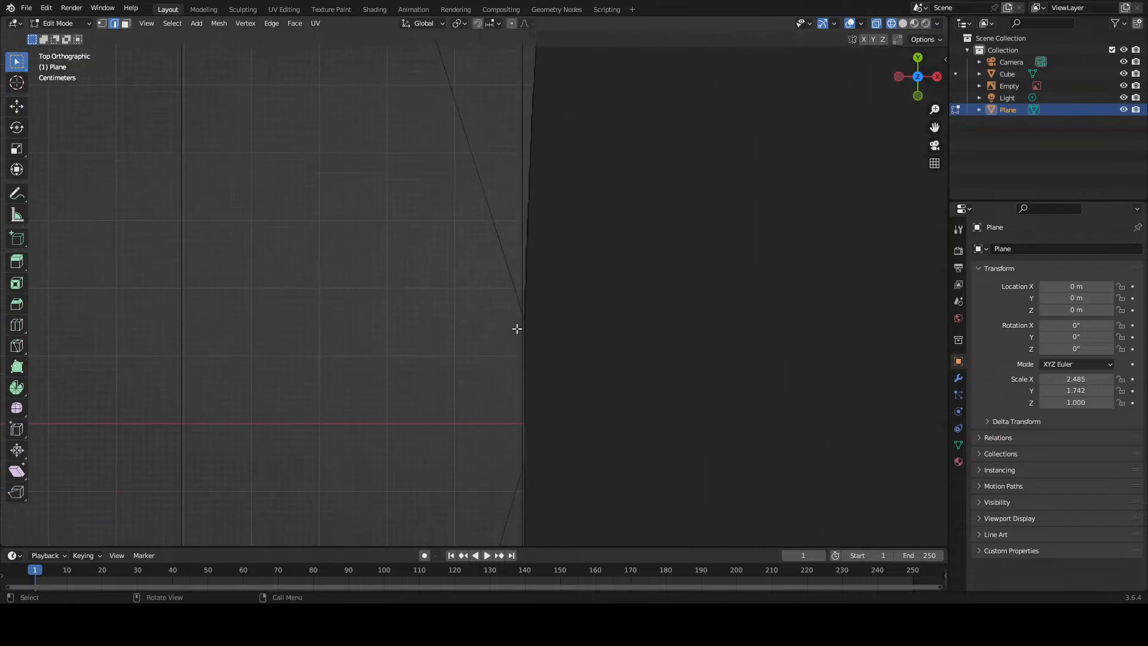
Step: Switch the plane's editing to vertex selection and select the left-edge vertex lying on the X axis
click(534, 324)
key(Tab)
key(Tab)
key(Tab)
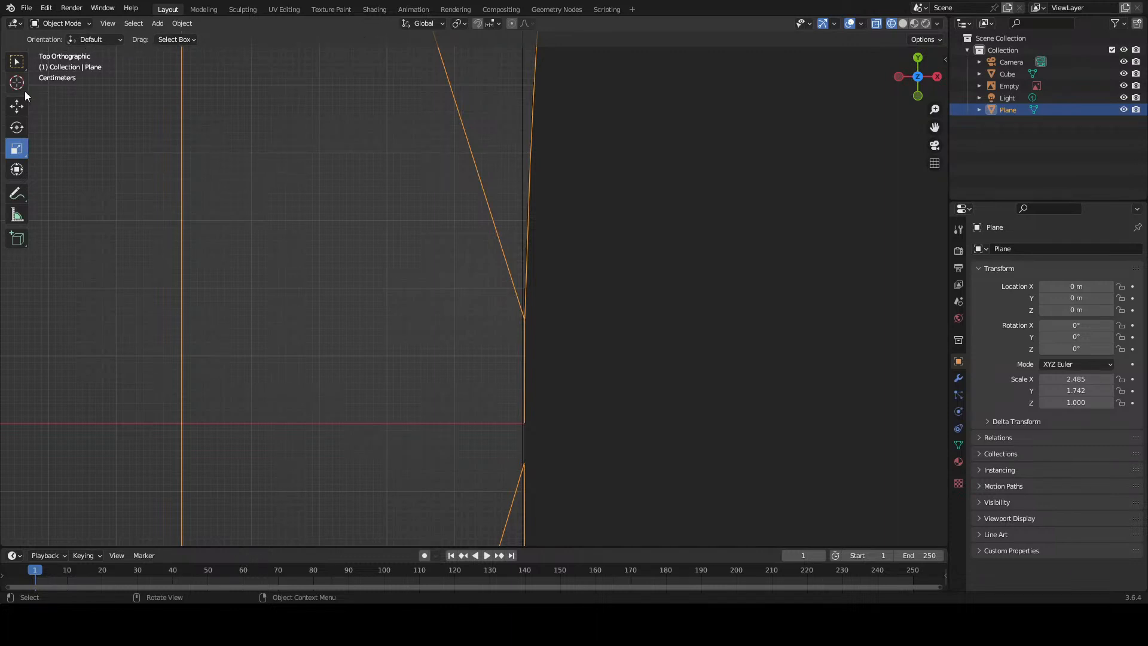
click(17, 62)
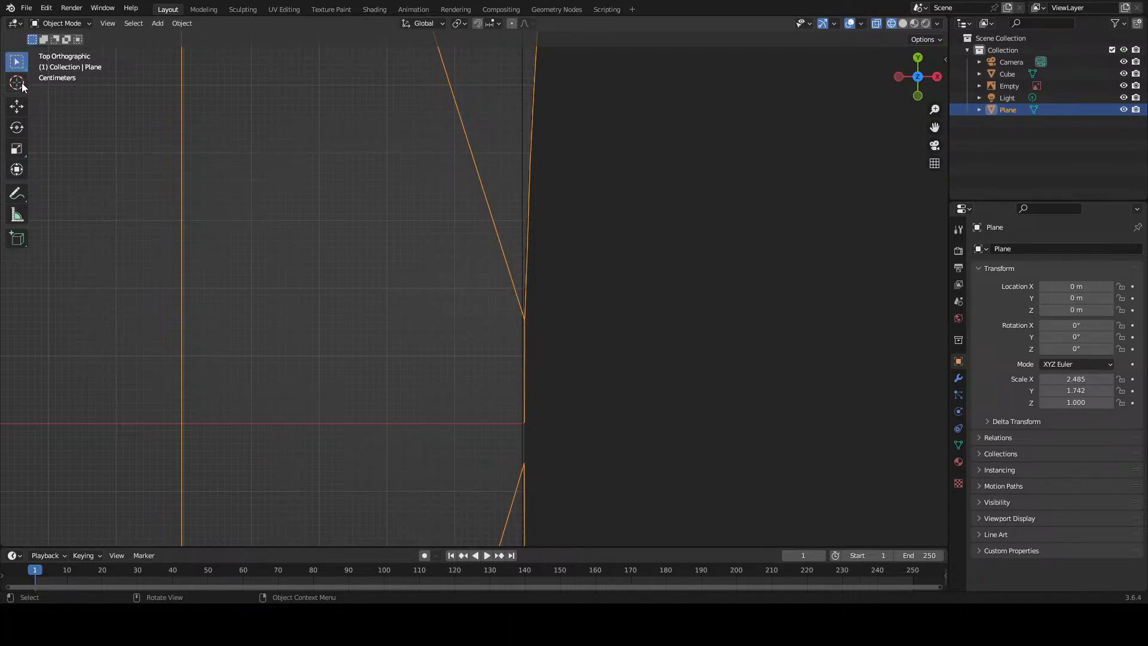
key(Tab)
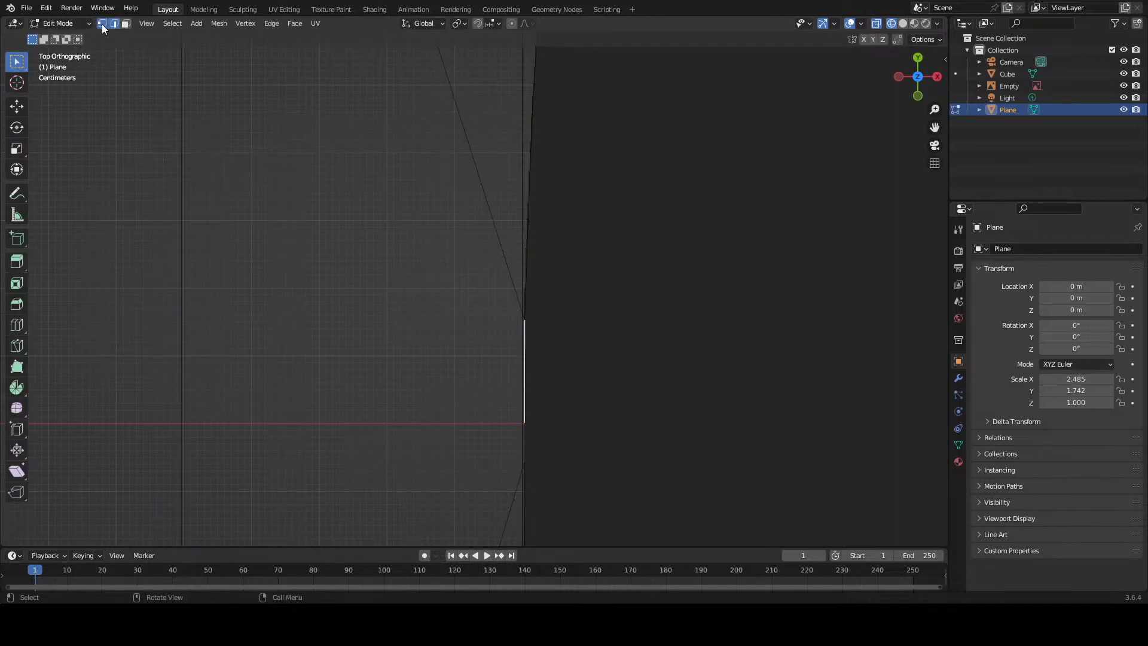
click(102, 23)
click(534, 425)
scroll(536, 412, down, 2)
shift+middle_drag(537, 407, 515, 256)
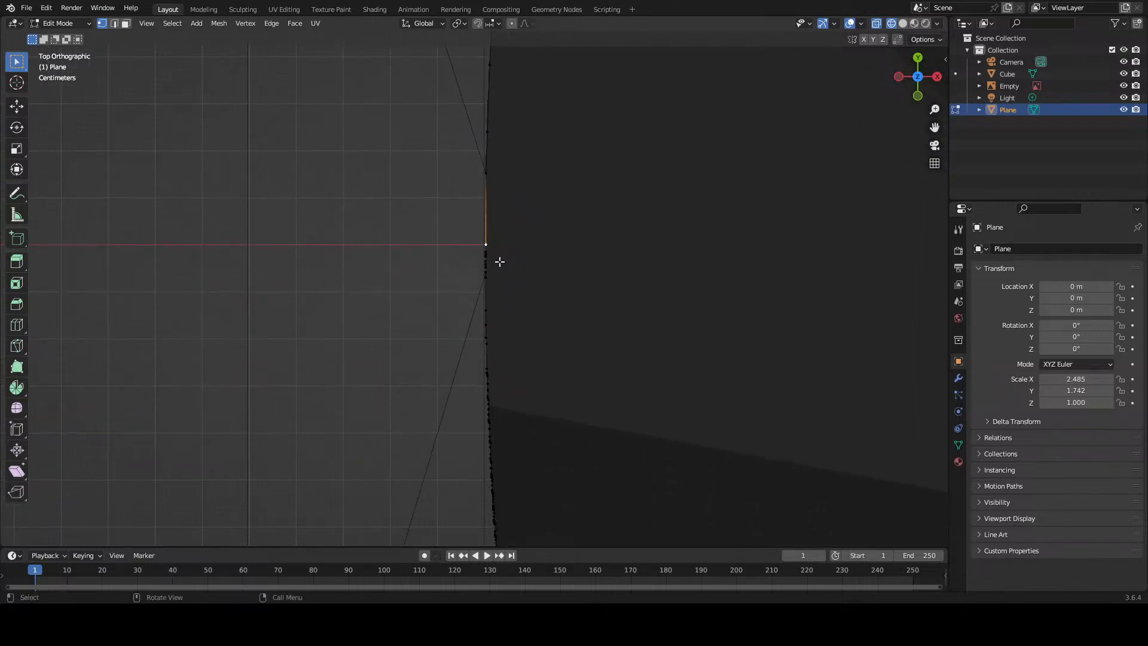
Step: Circle-select the chain of traced vertices running down the left edge below the X axis
key(c)
mouse_move(495, 248)
mouse_down()
mouse_move(510, 451)
mouse_move(492, 568)
mouse_up()
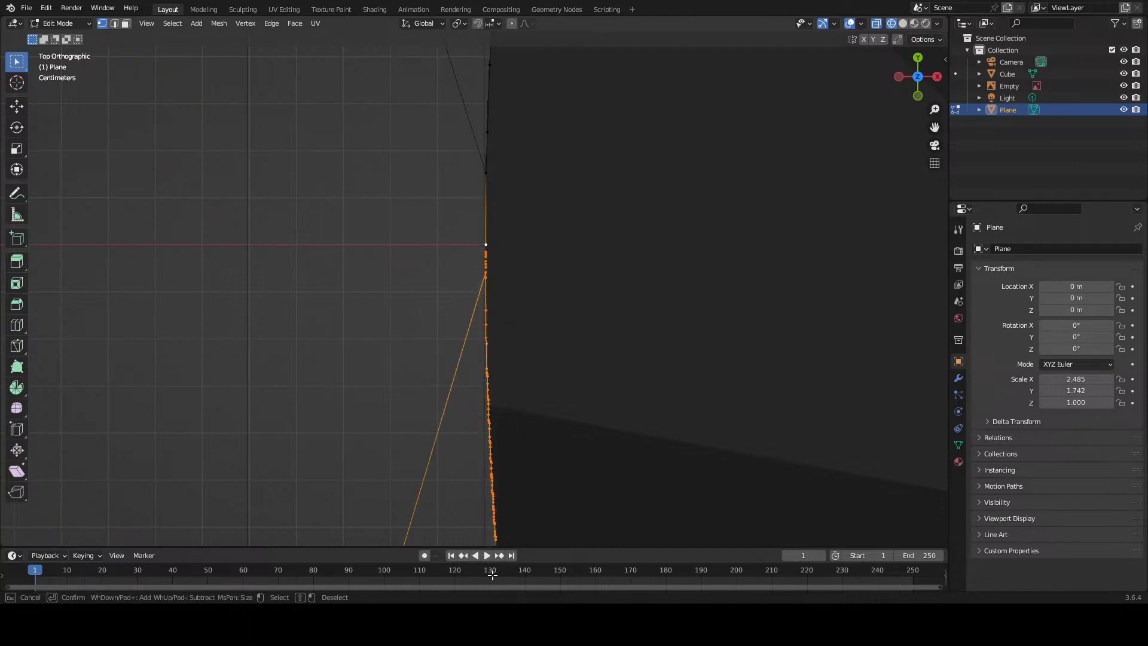
key(Escape)
scroll(519, 445, down, 3)
scroll(494, 459, up, 1)
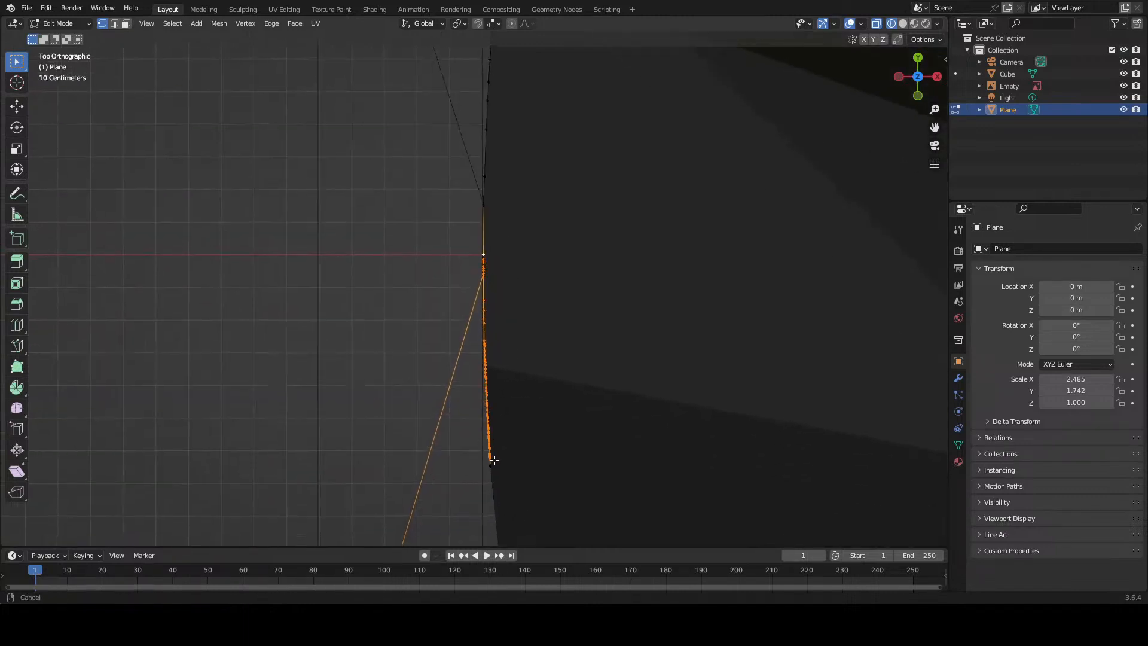
Step: Add the lowest traced vertices on the left edge to the selected chain and fill a face between them
mouse_move(494, 459)
shift+middle_down()
mouse_move(497, 203)
mouse_move(575, 427)
shift+middle_up()
scroll(495, 205, up, 2)
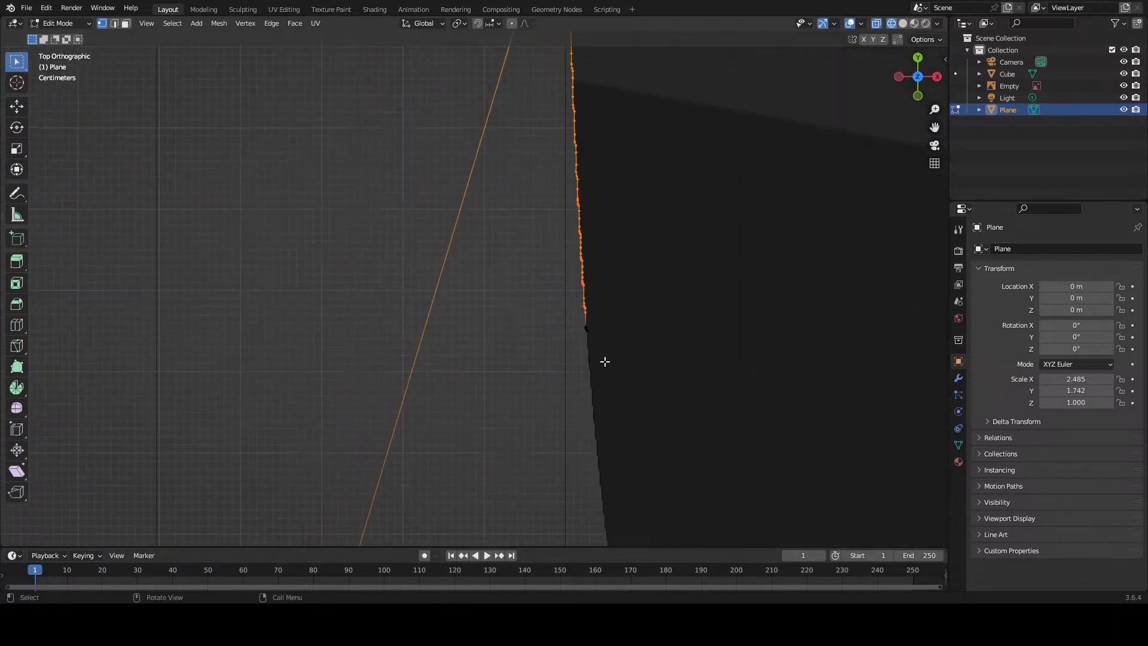
key(c)
click(588, 326)
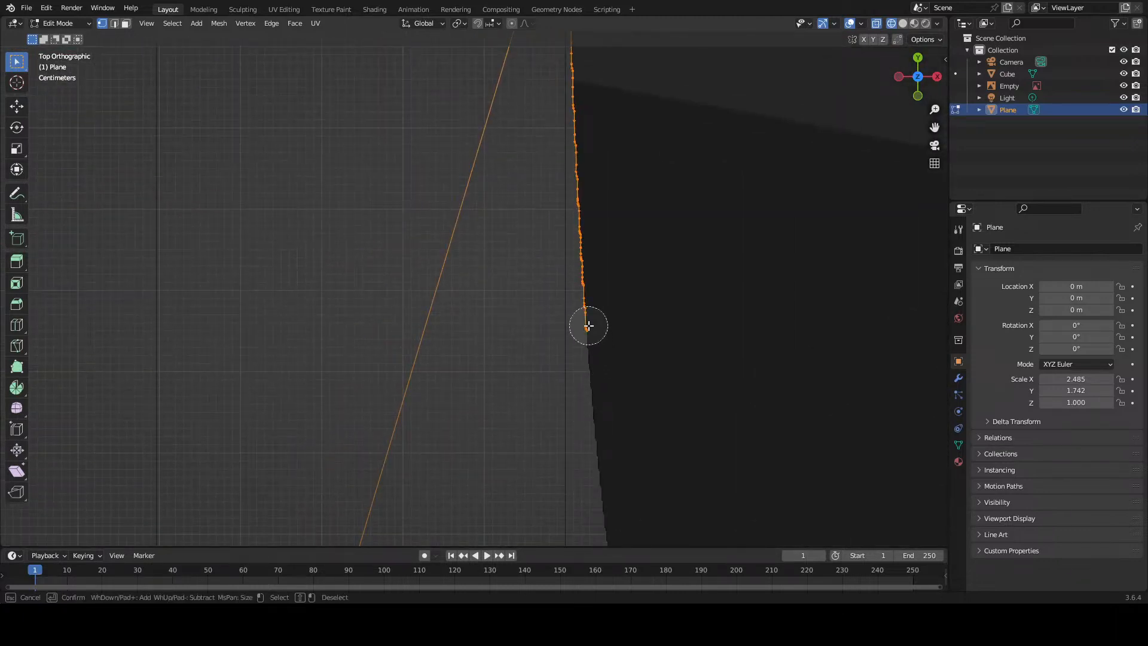
scroll(590, 322, down, 4)
key(Escape)
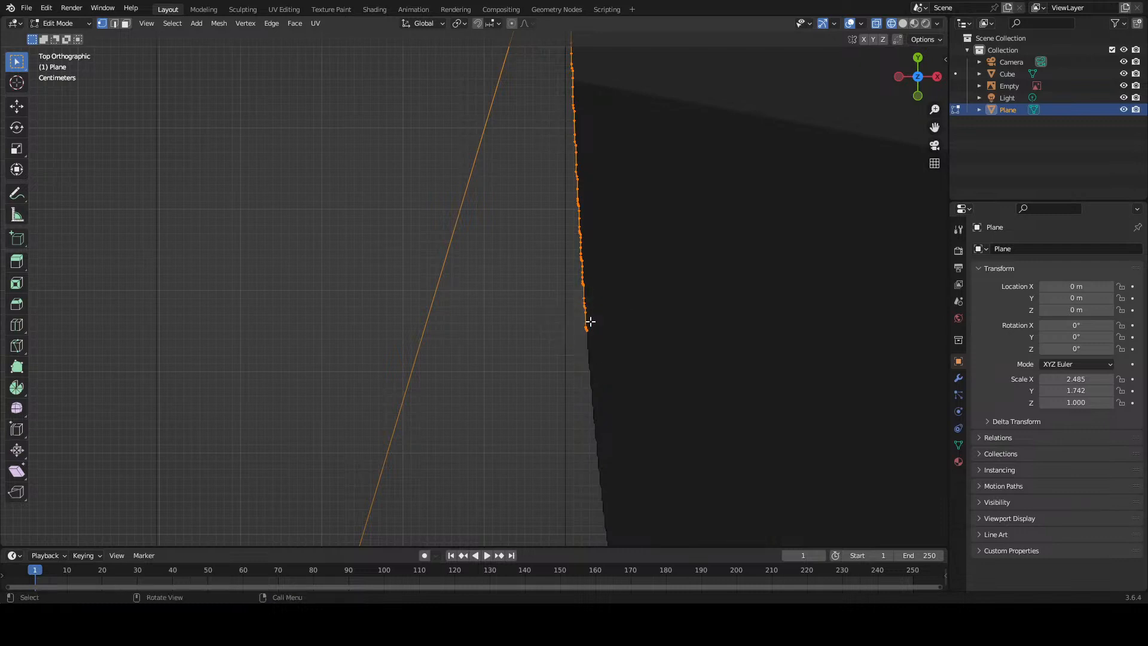
scroll(590, 321, down, 5)
scroll(591, 319, up, 7)
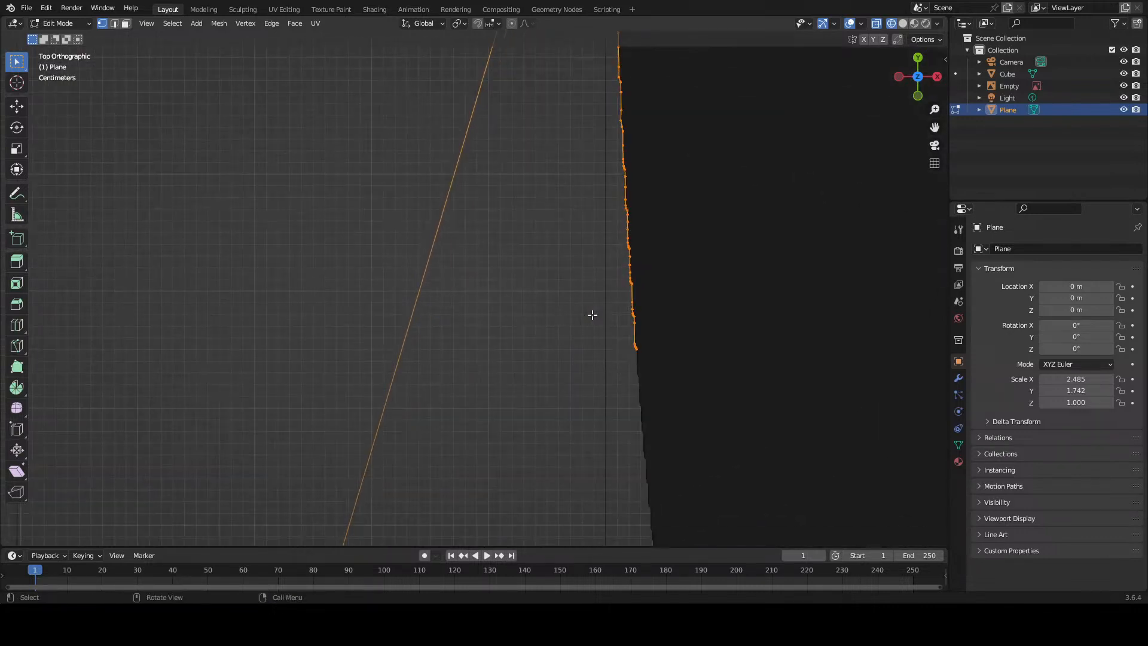
key(f)
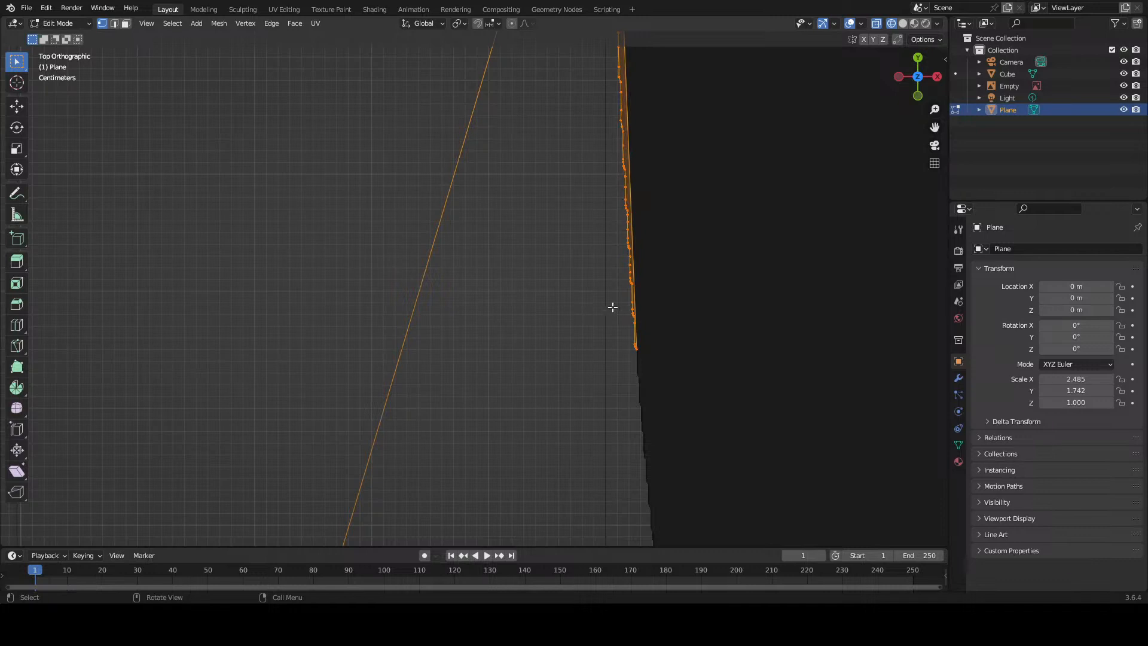
Step: Switch to edge selection and delete the filled sliver face and its long straight edge beside the traced left side
click(114, 23)
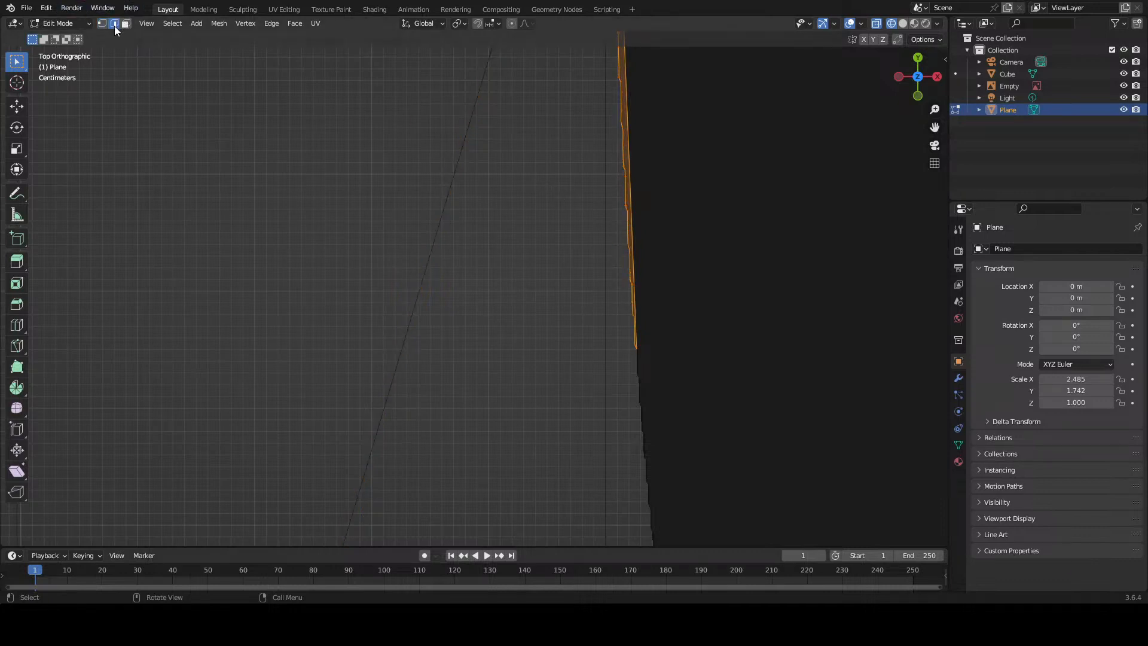
click(631, 140)
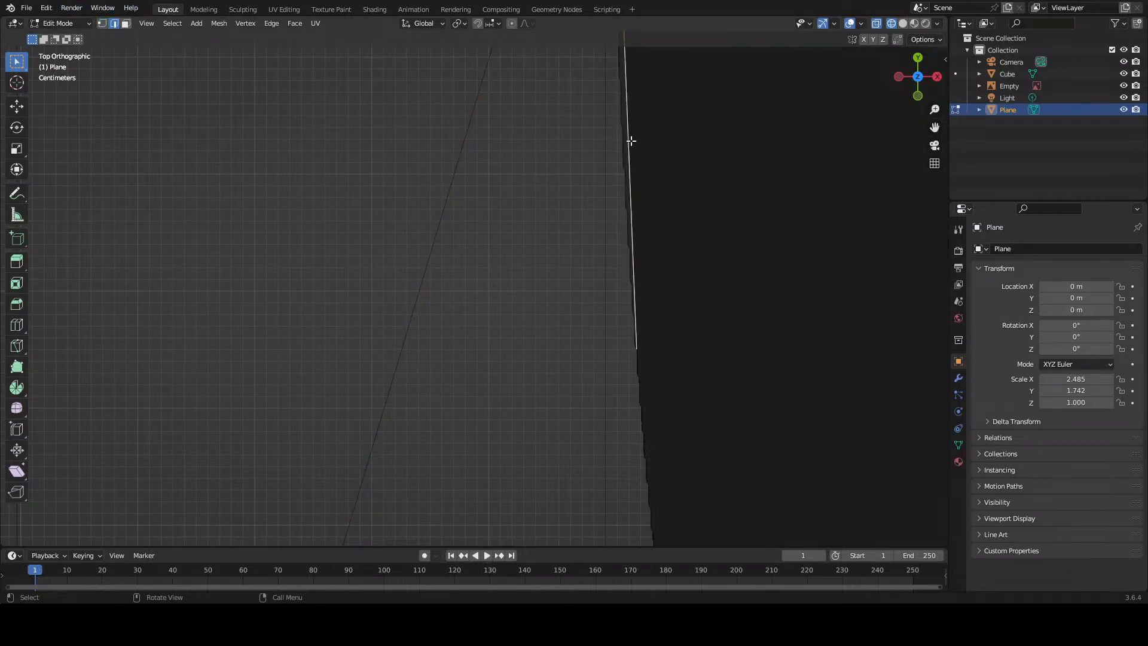
key(x)
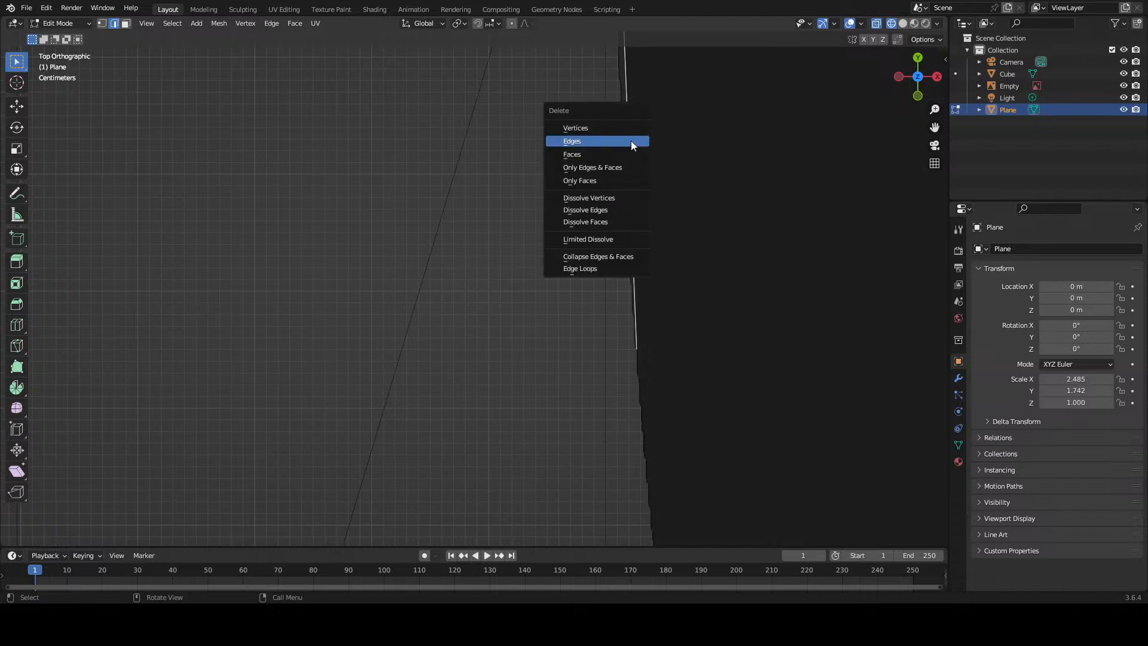
click(625, 155)
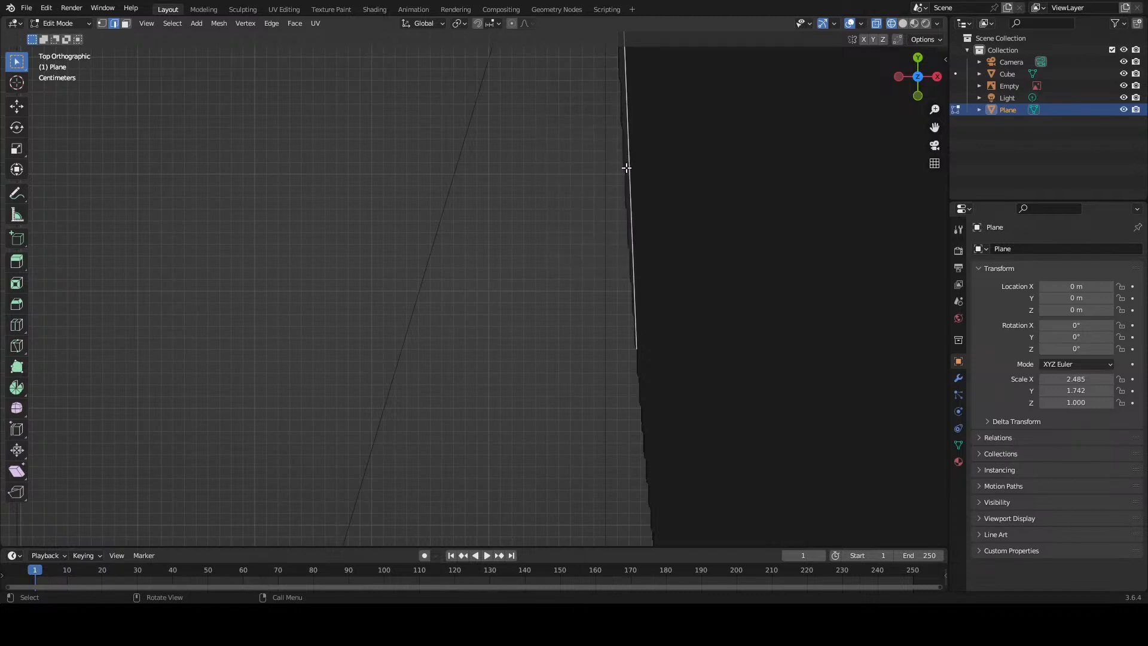
alt+click(626, 168)
click(632, 169)
key(x)
click(623, 156)
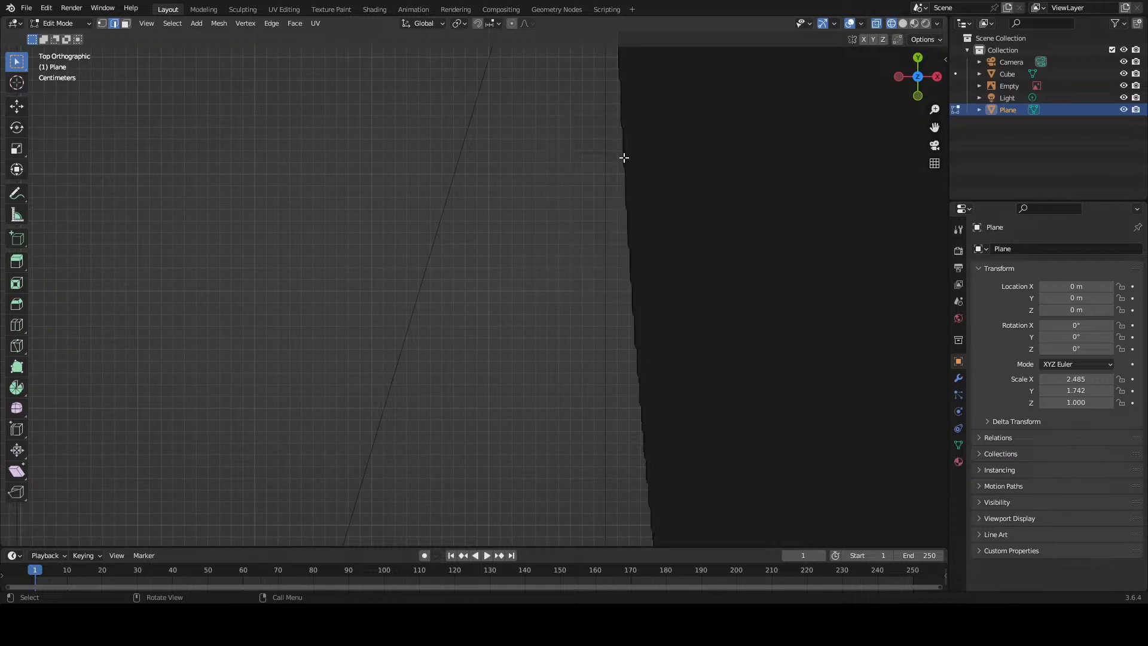
Step: Select a short edge segment on the traced left side below the X axis and inspect the outline around it
scroll(646, 338, up, 2)
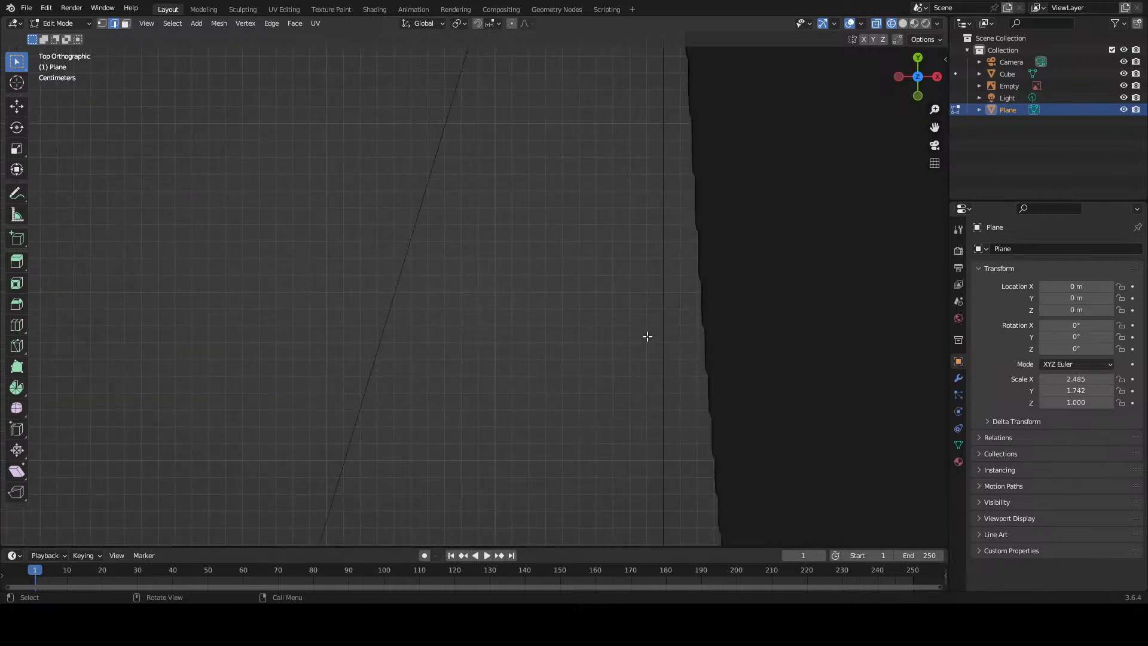
click(699, 258)
scroll(685, 253, down, 7)
scroll(686, 253, down, 4)
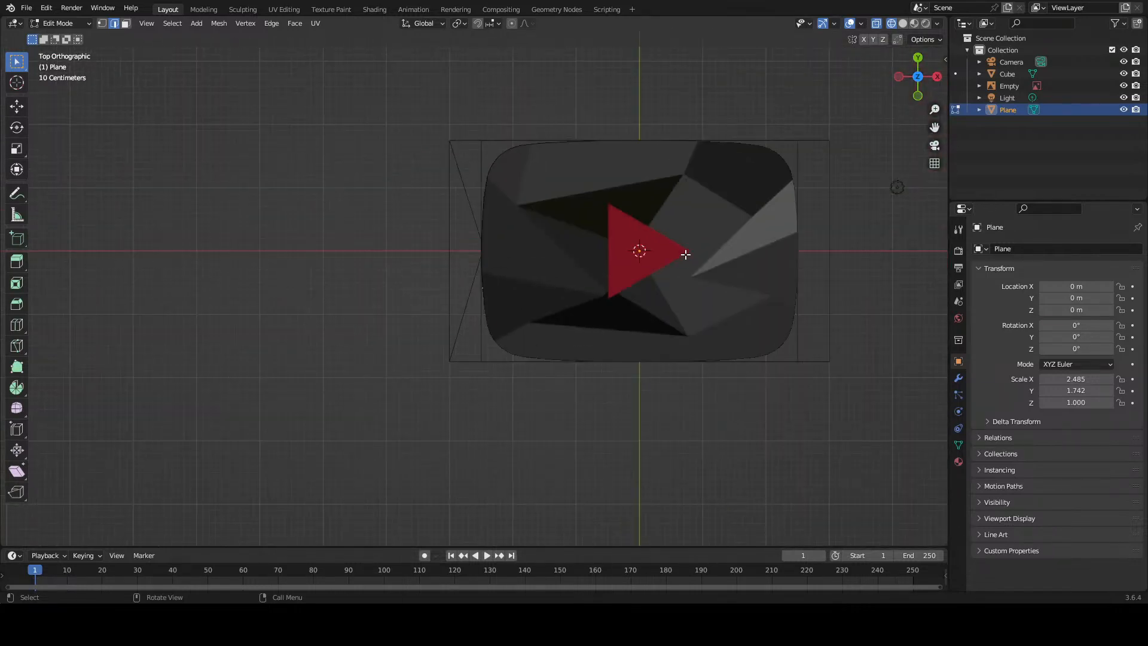
scroll(684, 253, up, 5)
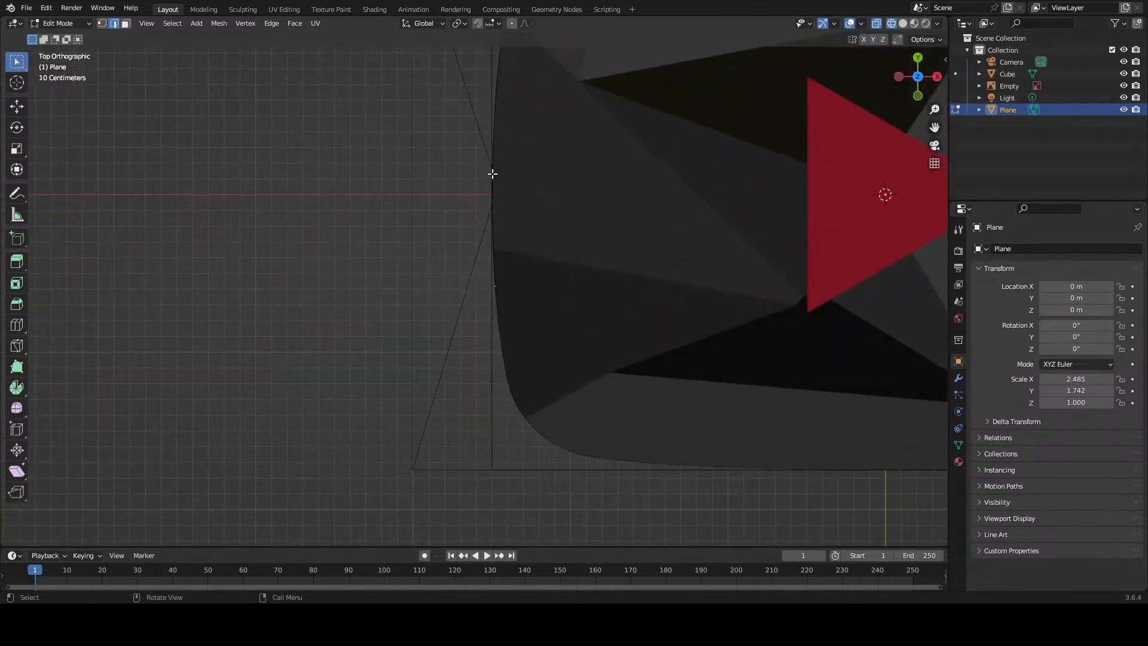
scroll(494, 174, up, 5)
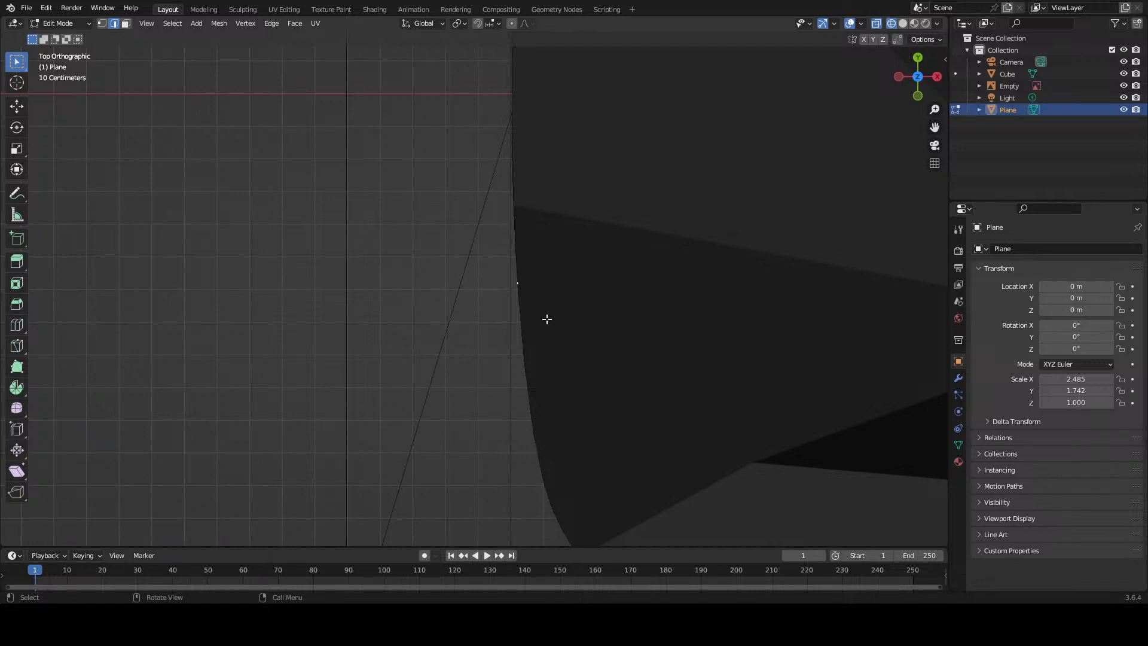
scroll(518, 299, up, 3)
scroll(514, 296, up, 1)
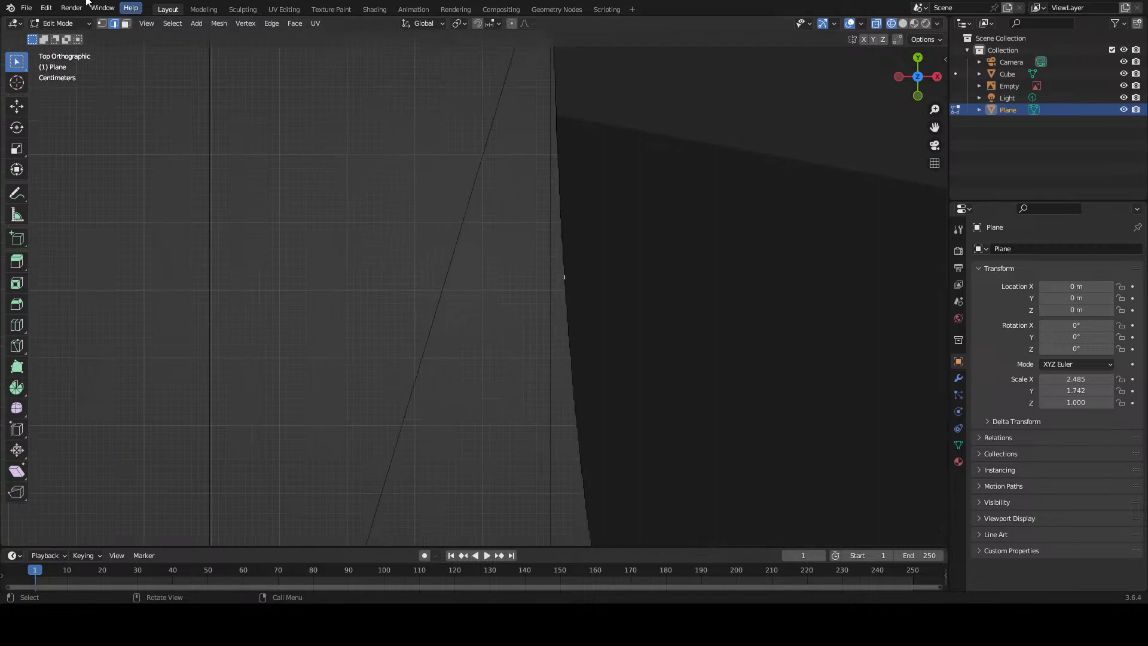
Step: Switch to vertex selection, scale the short segment's vertices down to 0.442, and clear the selection
click(103, 25)
scroll(579, 348, up, 6)
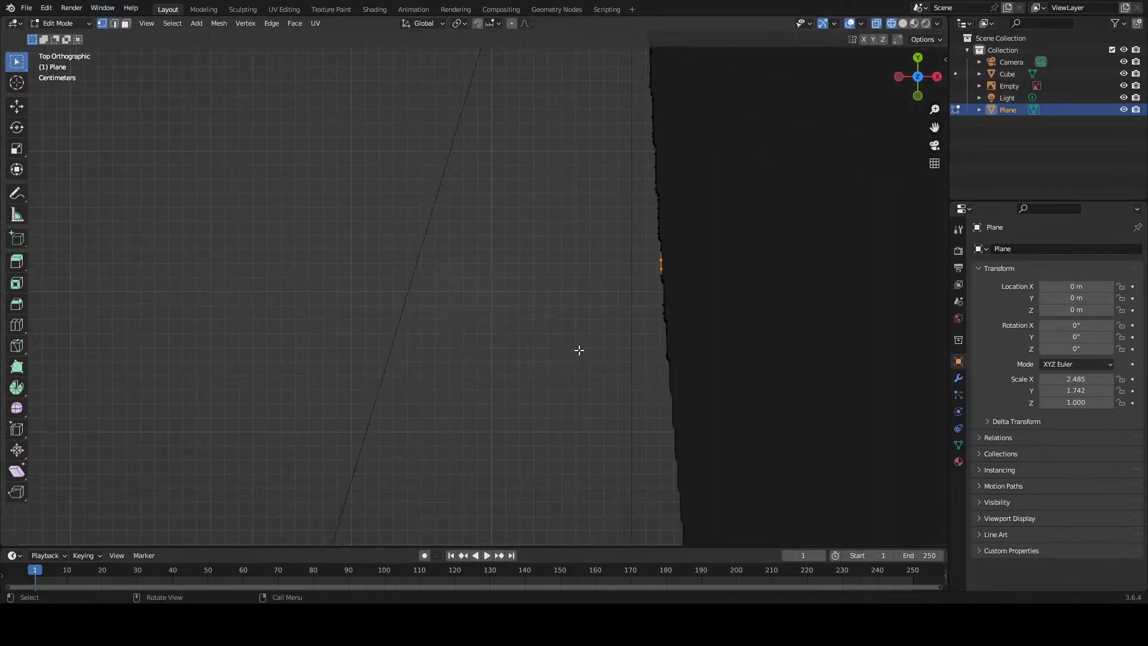
shift+middle_drag(585, 334, 269, 167)
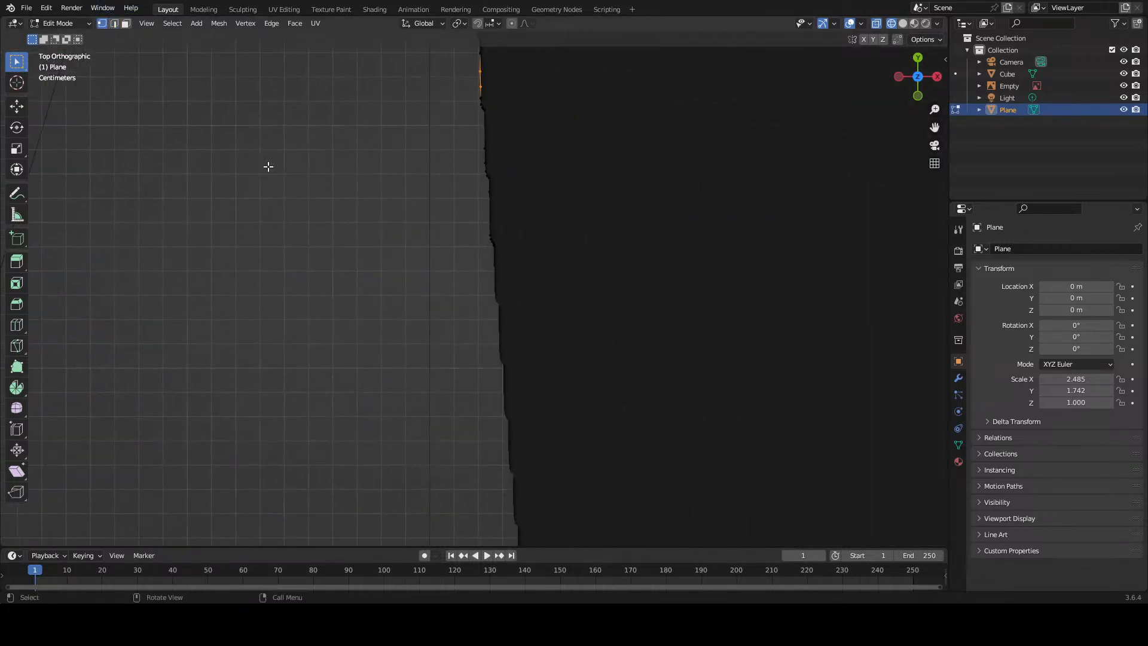
key(s)
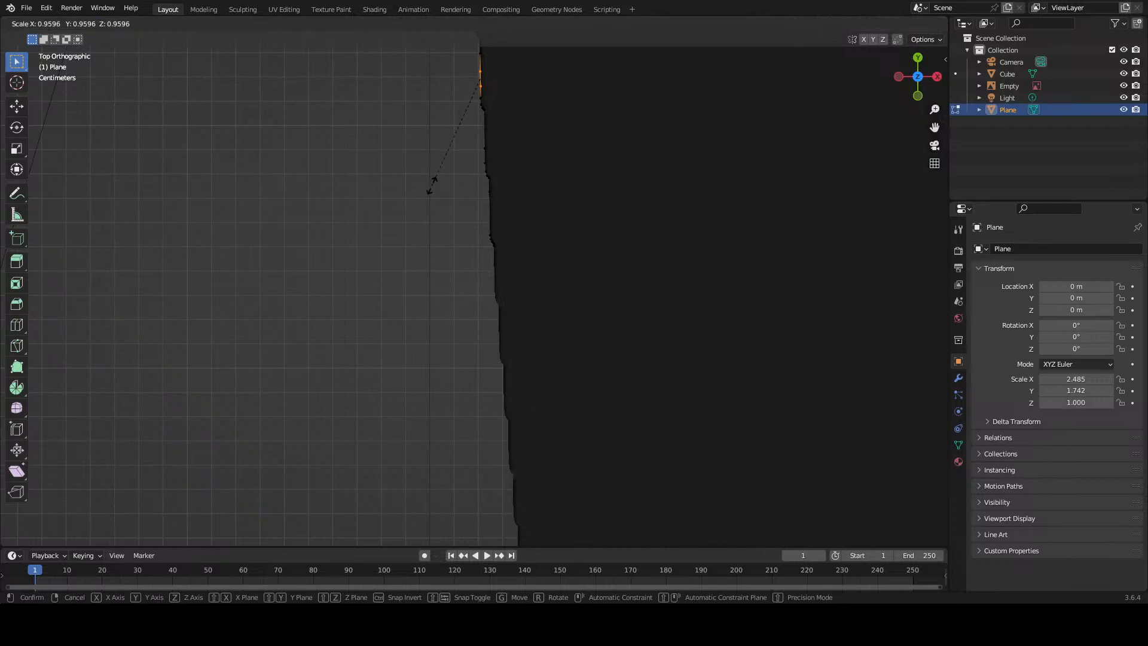
click(470, 131)
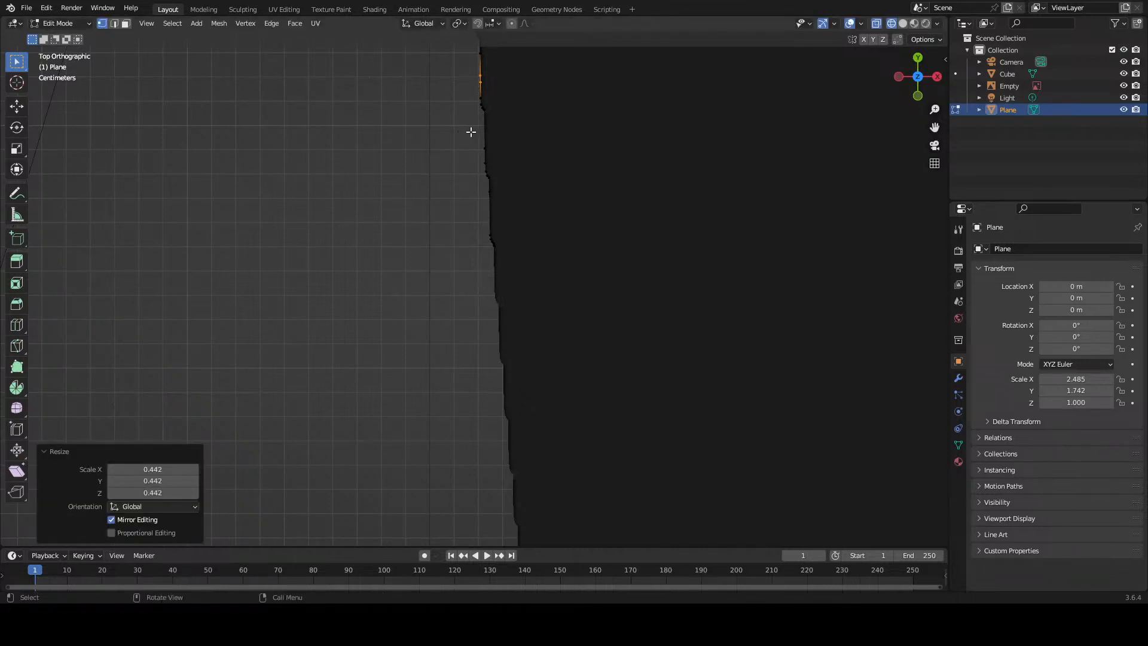
key(a)
key(alt+a)
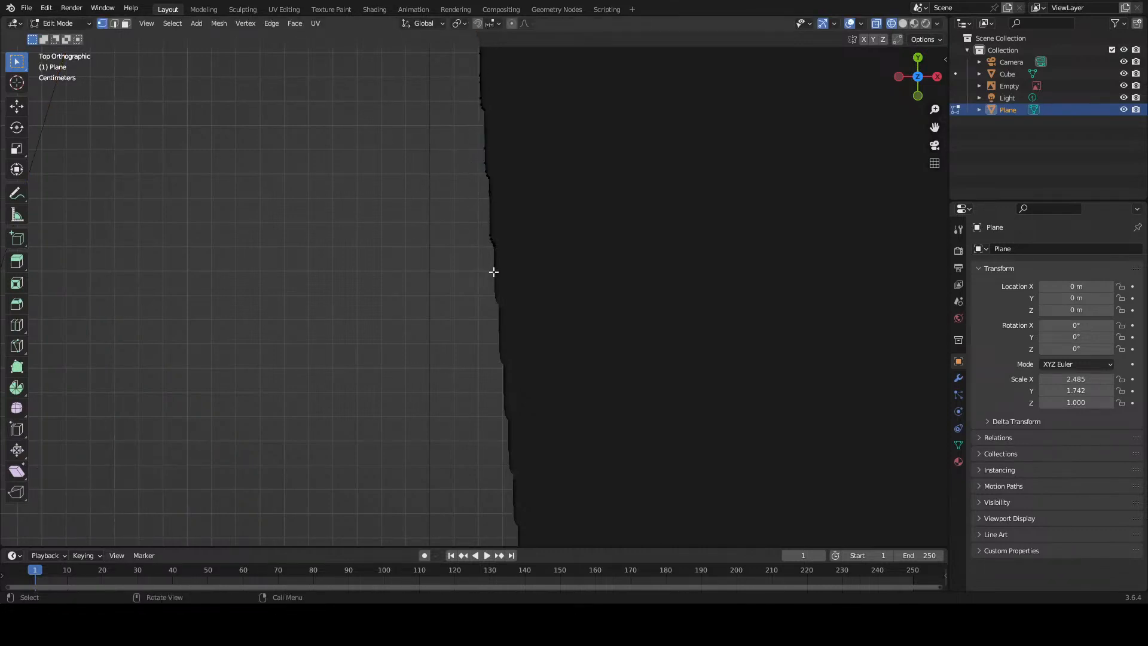
scroll(492, 272, up, 4)
scroll(494, 270, up, 1)
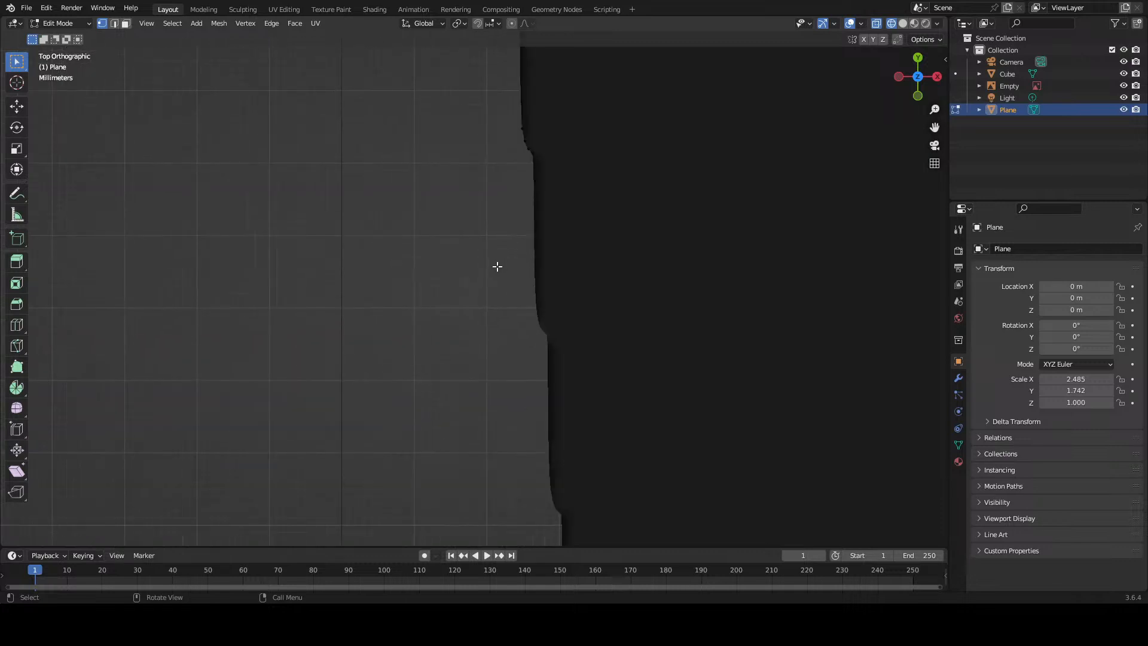
key(k)
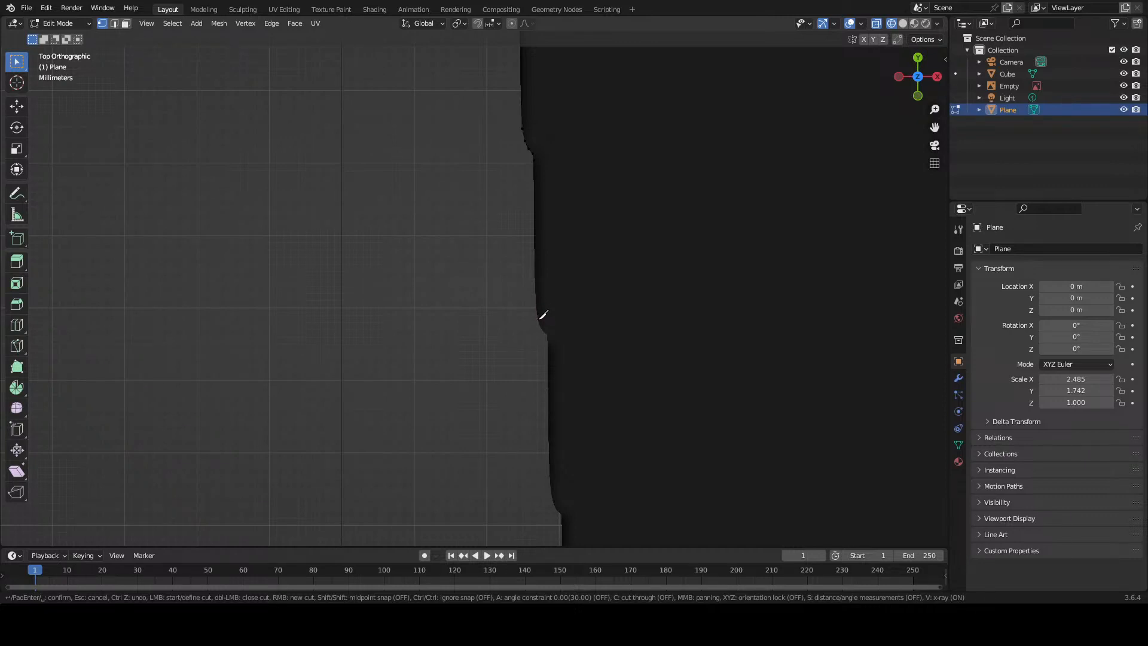
click(544, 314)
scroll(541, 313, down, 3)
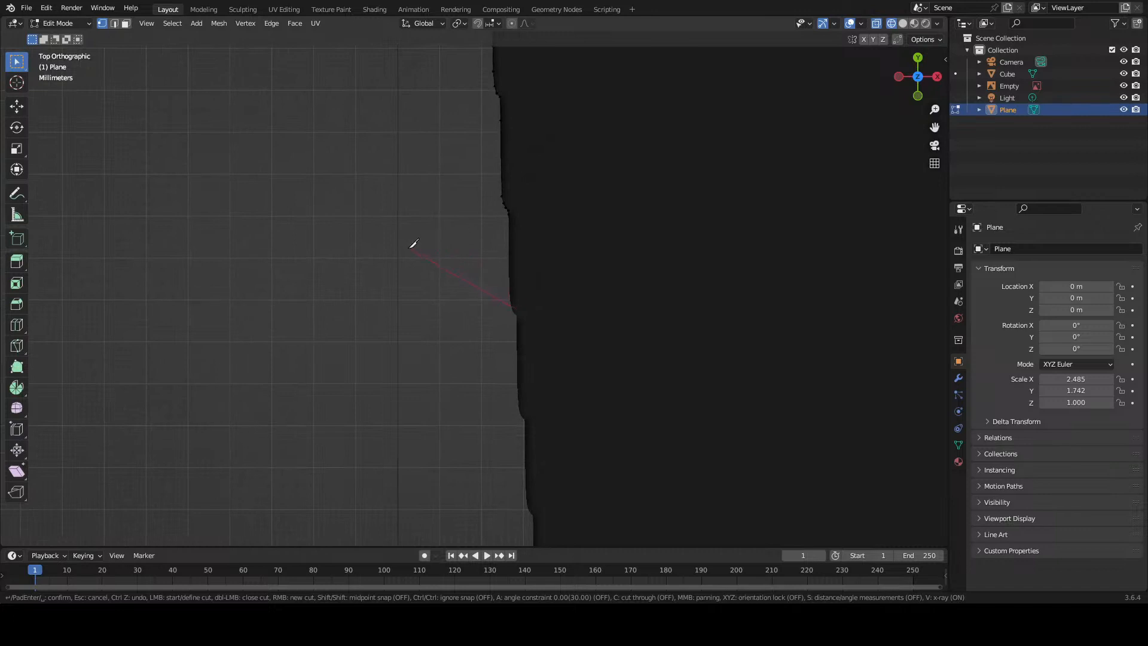
key(Escape)
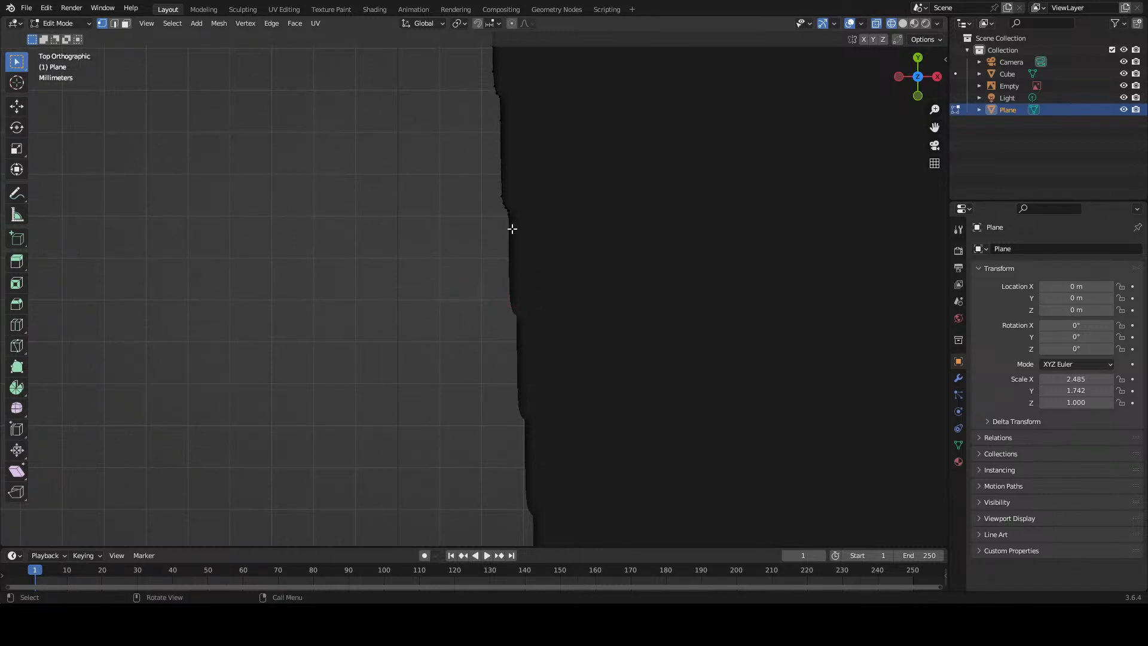
key(k)
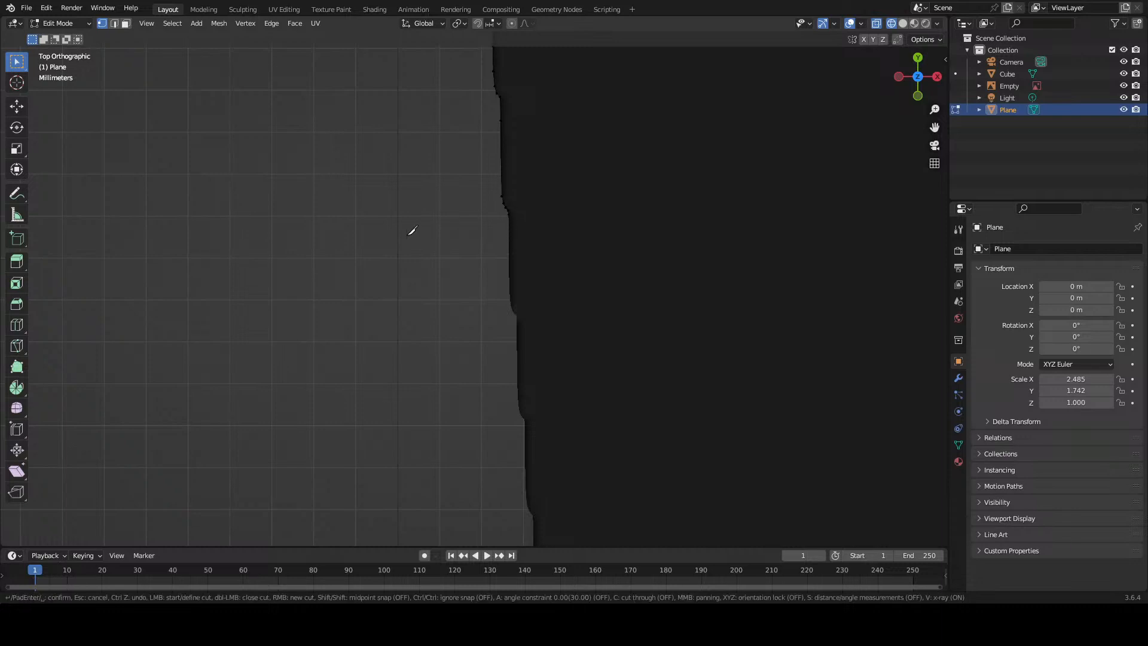
scroll(403, 233, down, 5)
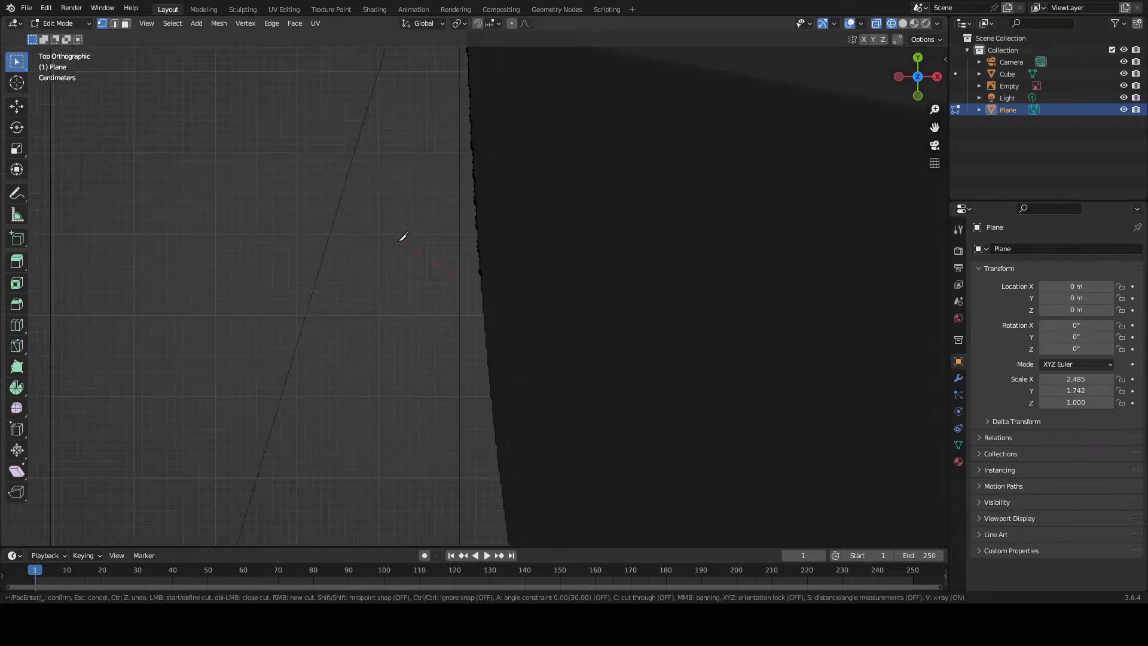
scroll(464, 277, down, 1)
key(Escape)
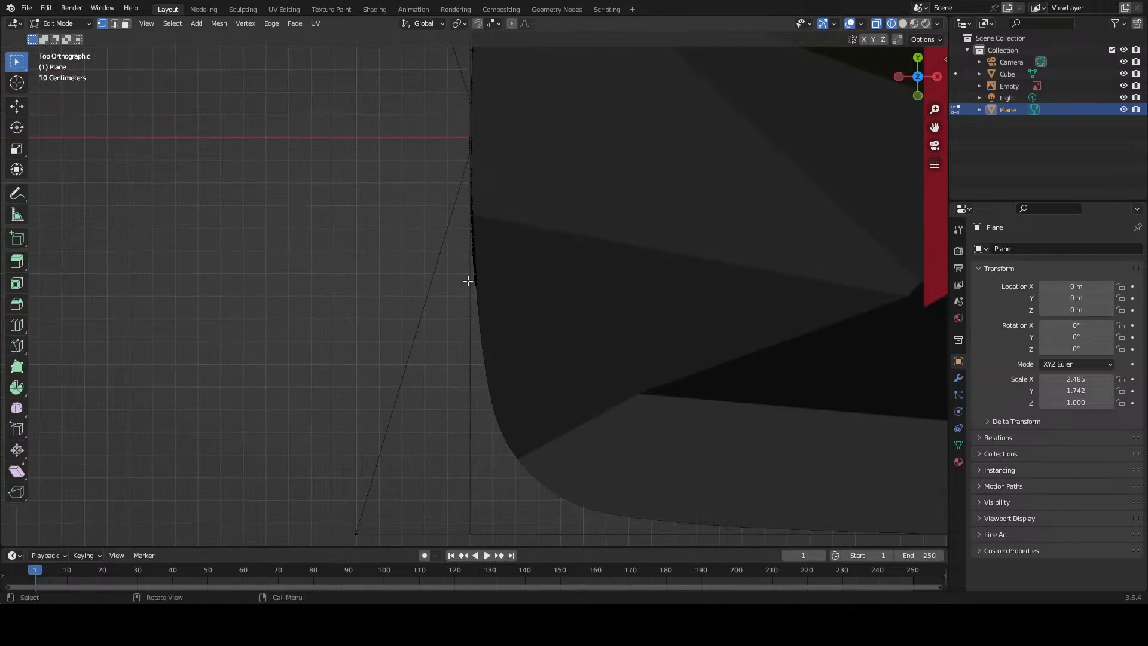
key(k)
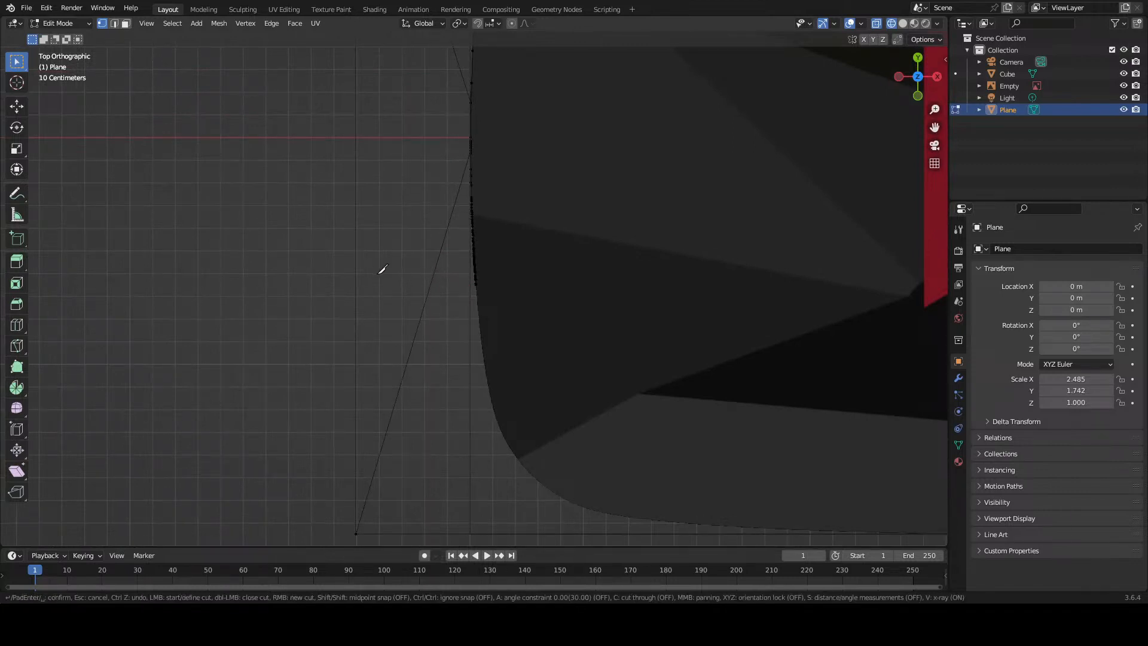
scroll(489, 263, up, 3)
key(Escape)
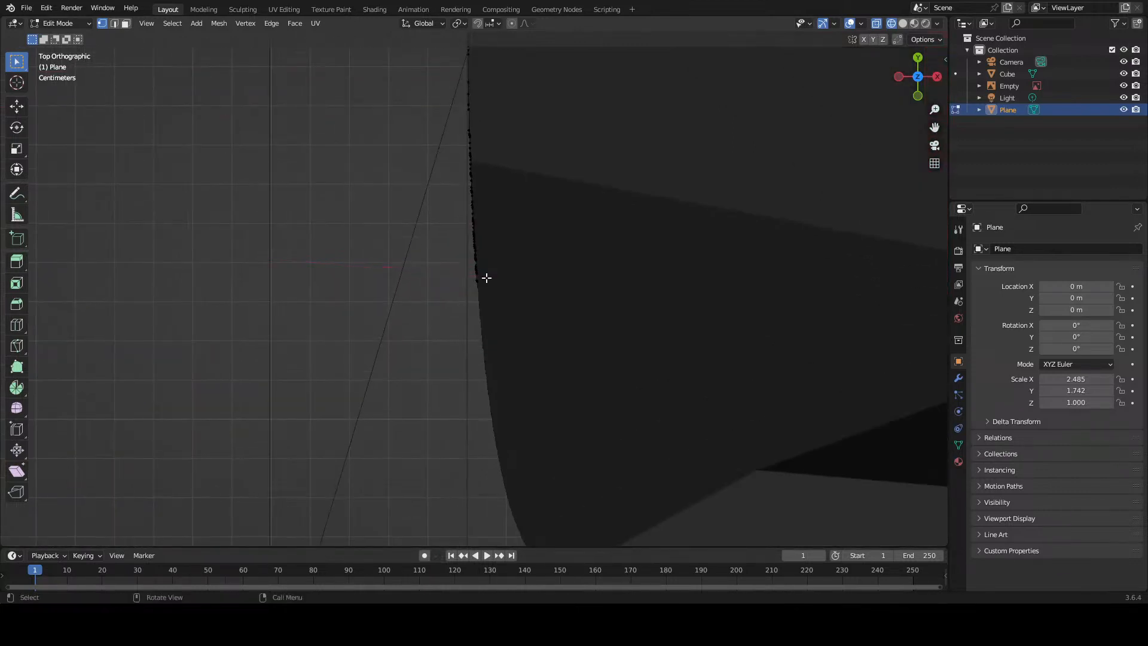
Step: Return to Object Mode and compare the extents of the reference image and the traced plane by selecting each in turn
key(Tab)
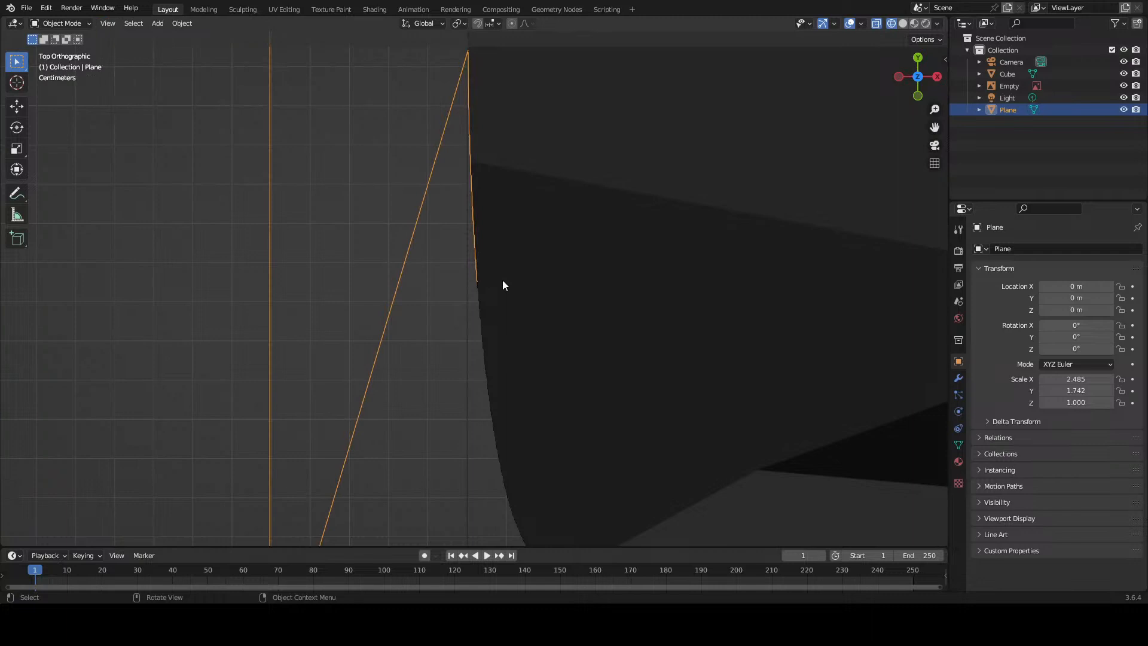
click(500, 280)
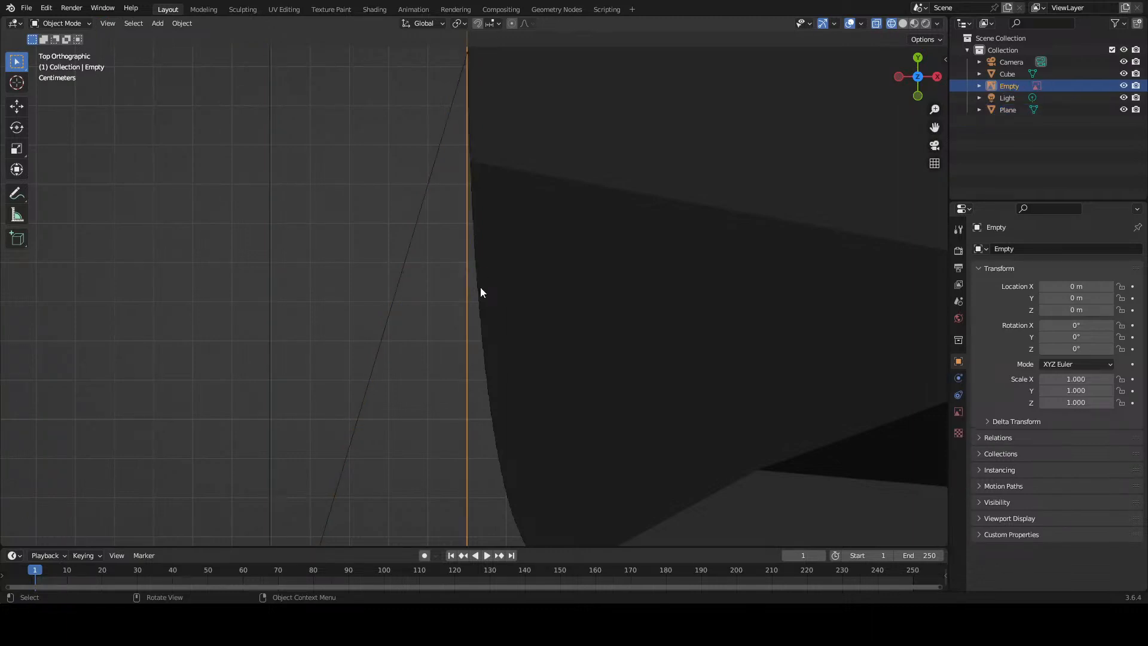
click(443, 274)
scroll(444, 277, down, 2)
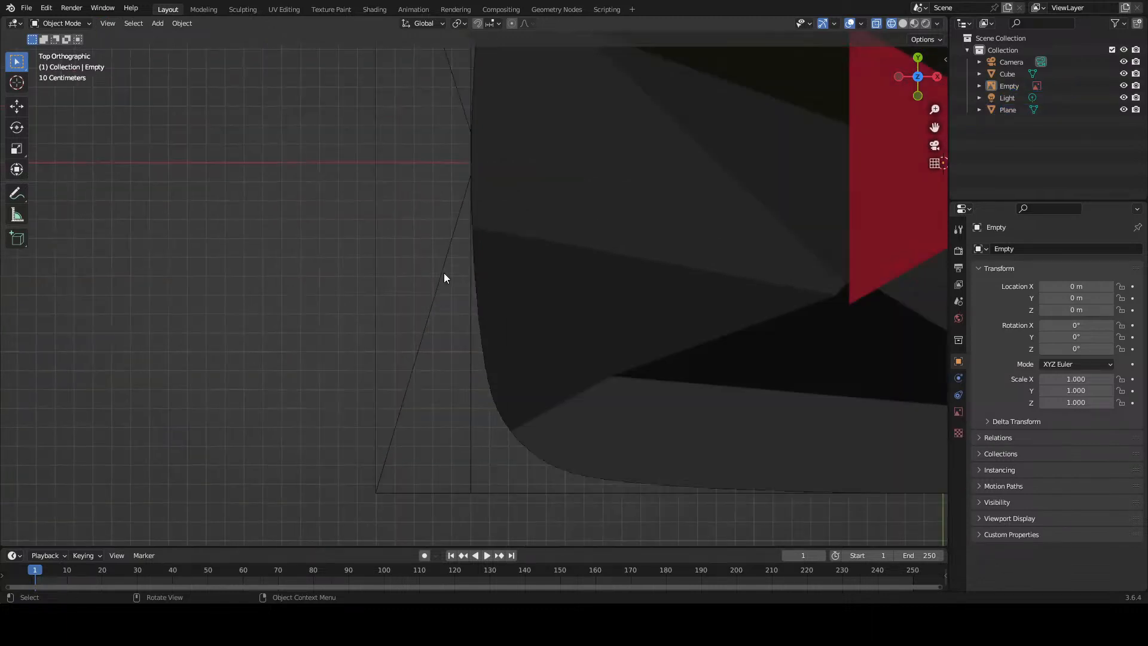
scroll(444, 278, down, 4)
click(441, 273)
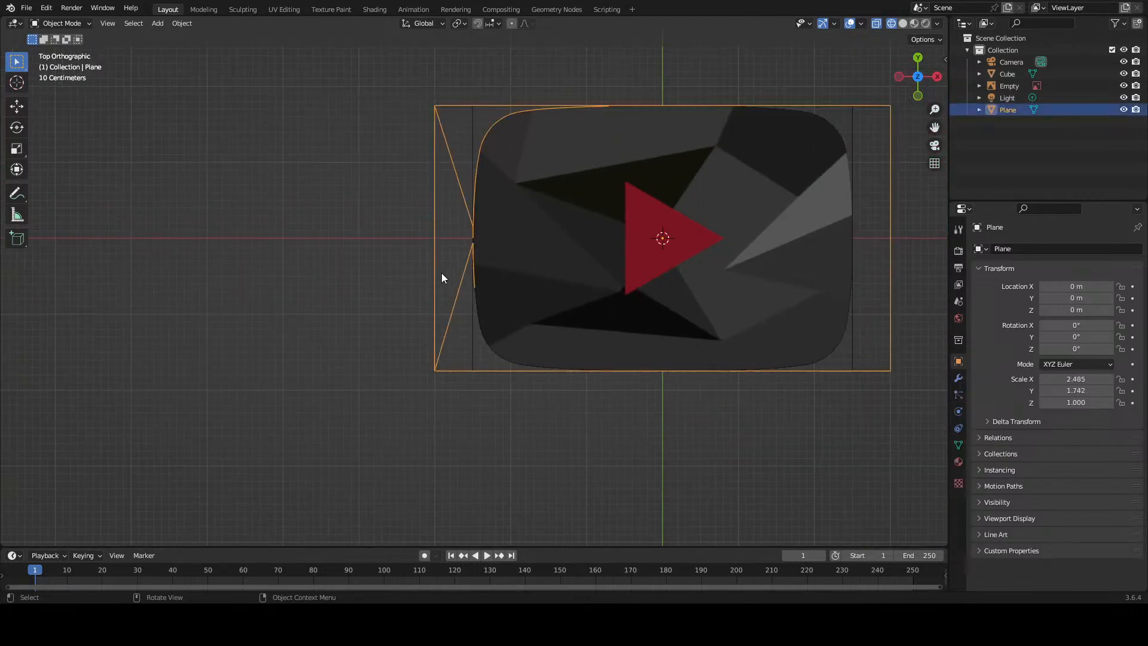
click(487, 263)
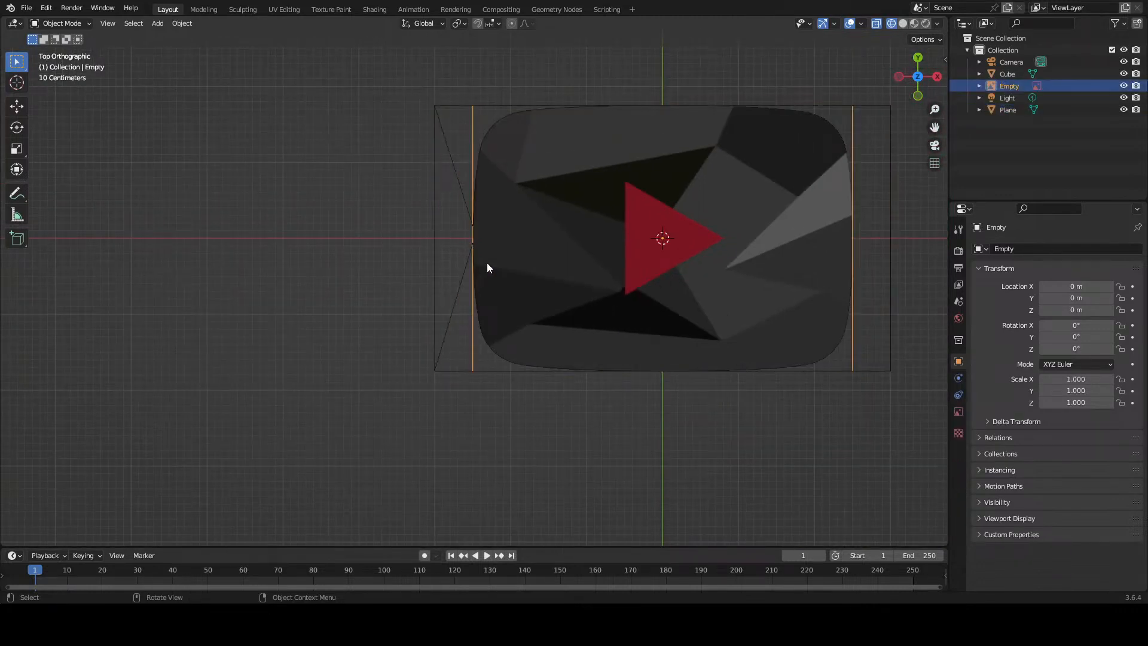
click(468, 267)
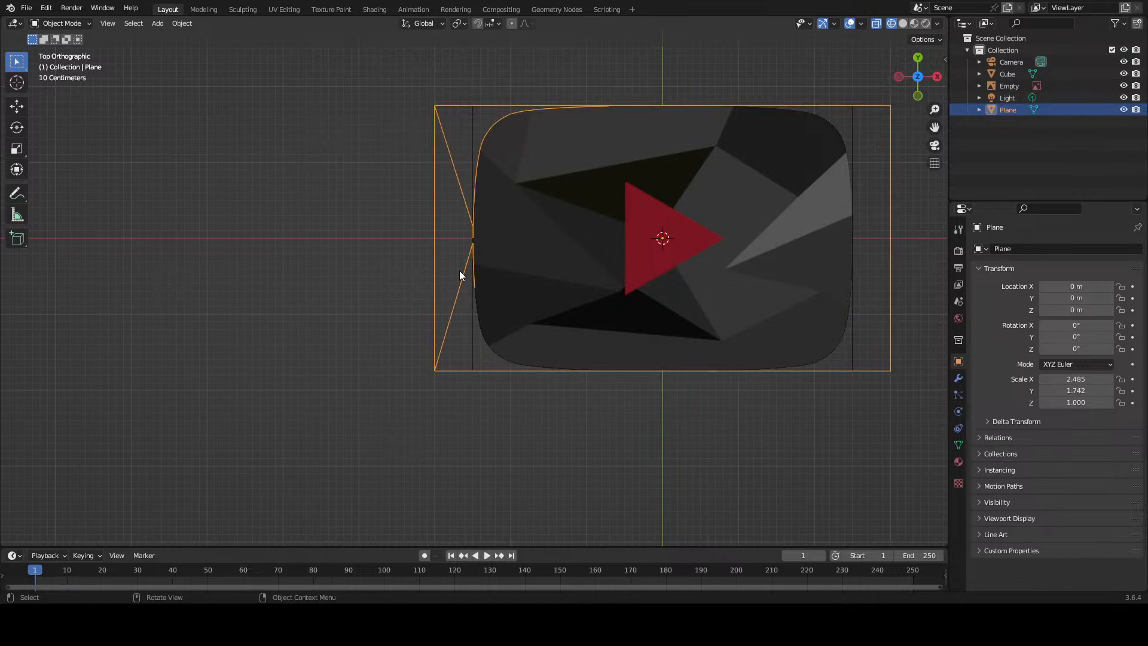
key(Tab)
scroll(460, 270, up, 10)
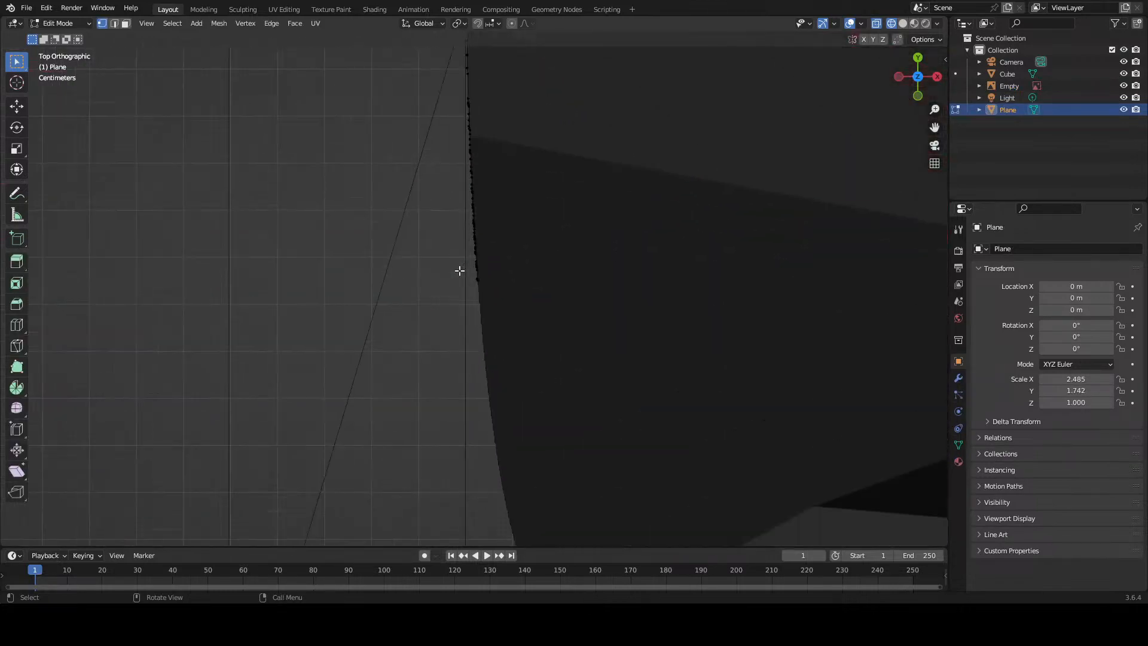
key(k)
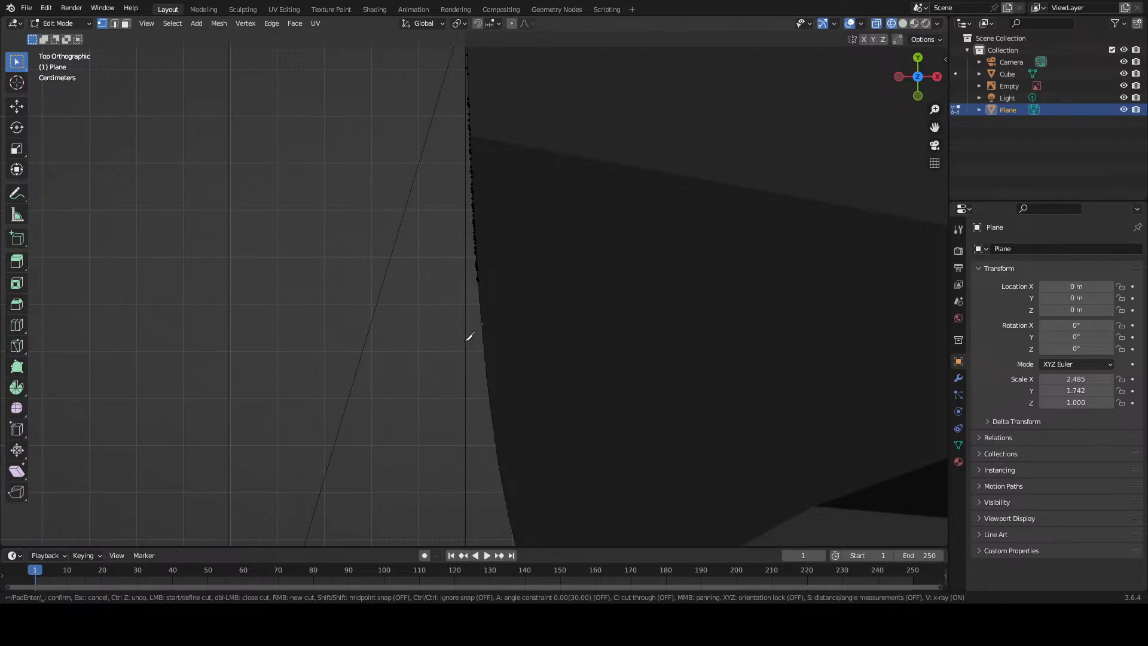
click(464, 340)
key(Escape)
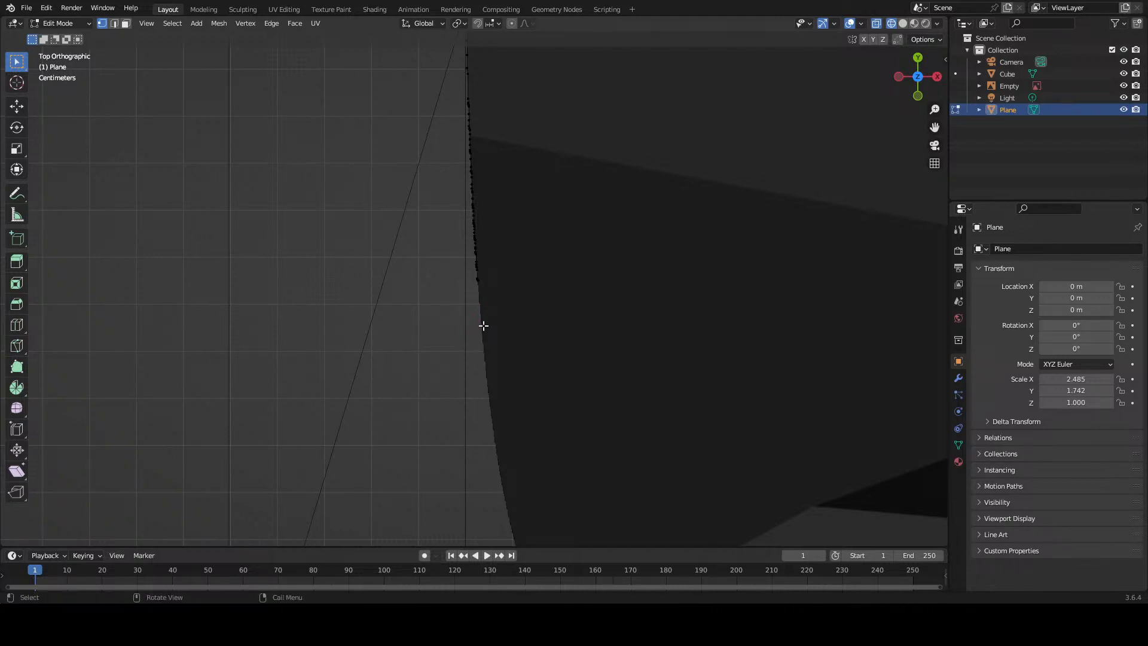
key(k)
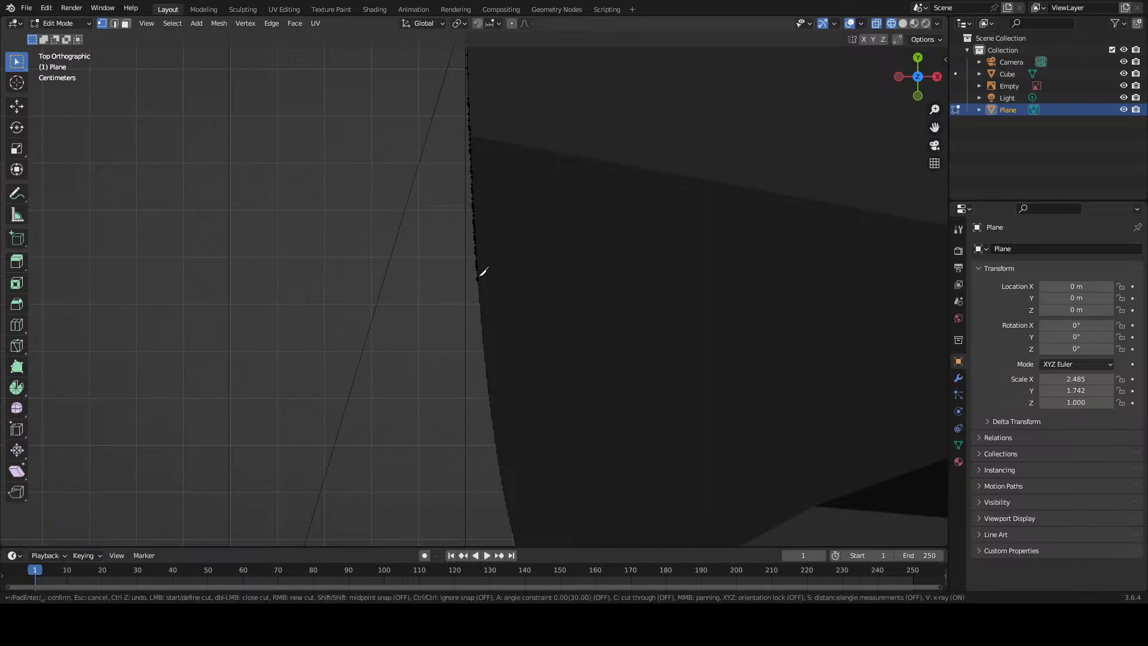
click(482, 277)
key(Escape)
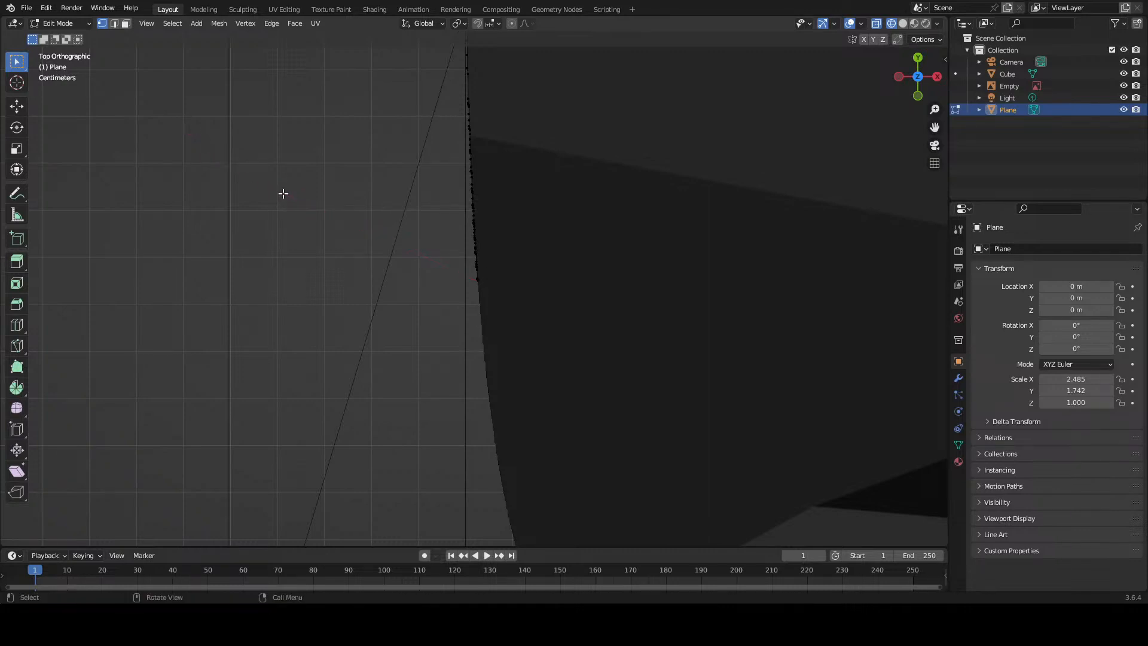
click(114, 23)
key(k)
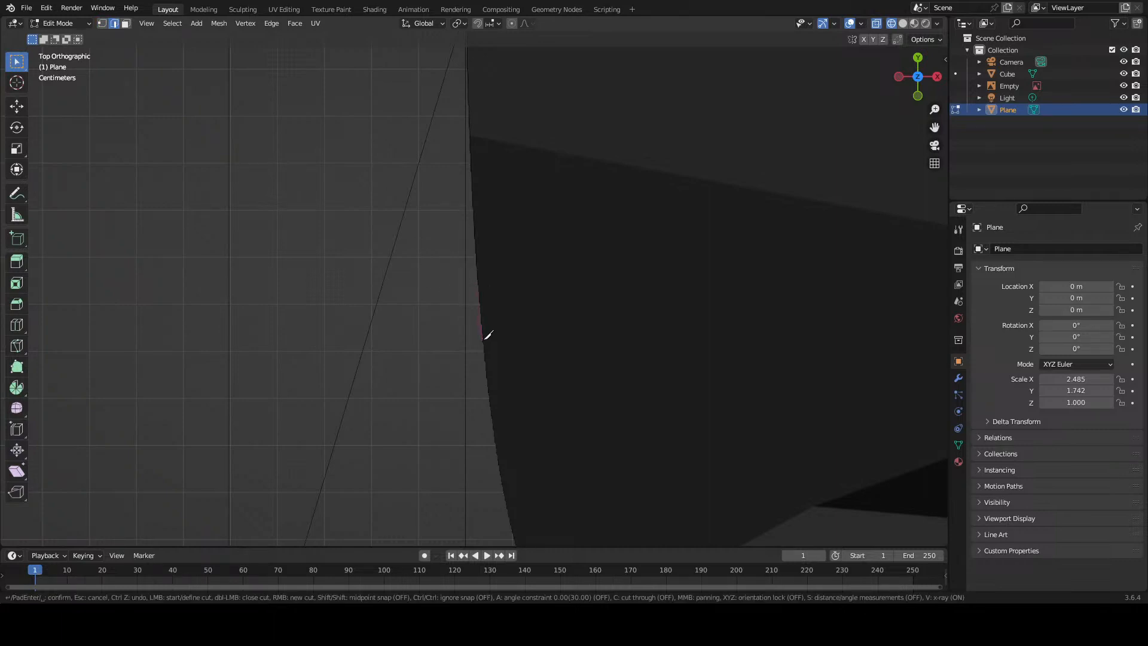
scroll(486, 336, down, 3)
scroll(488, 334, down, 3)
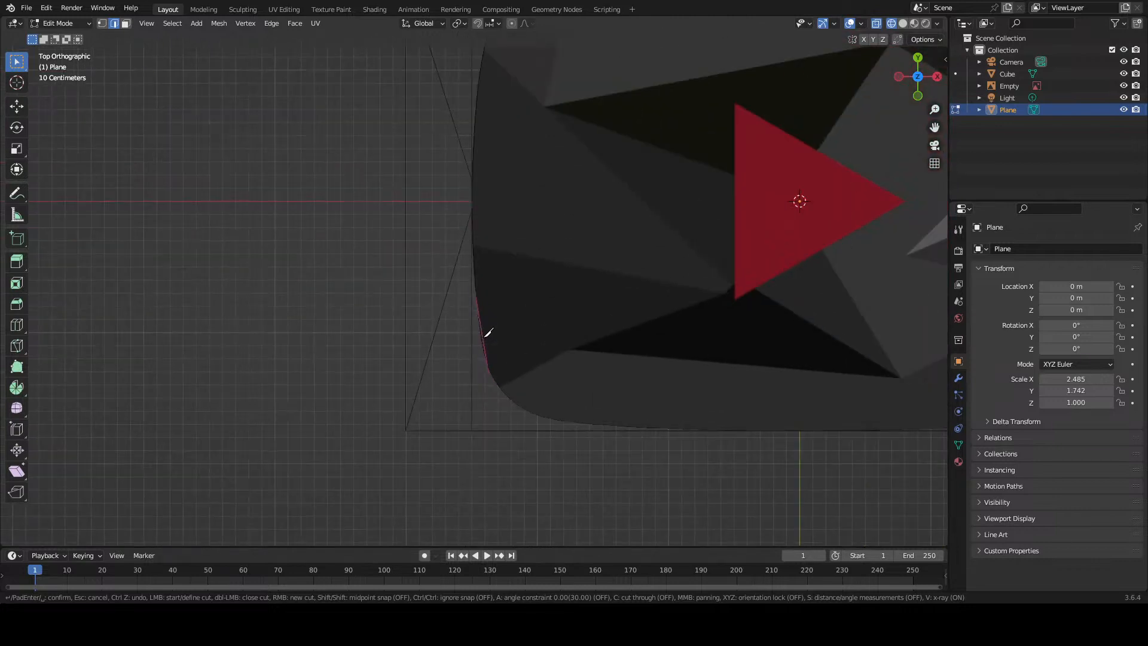
key(Escape)
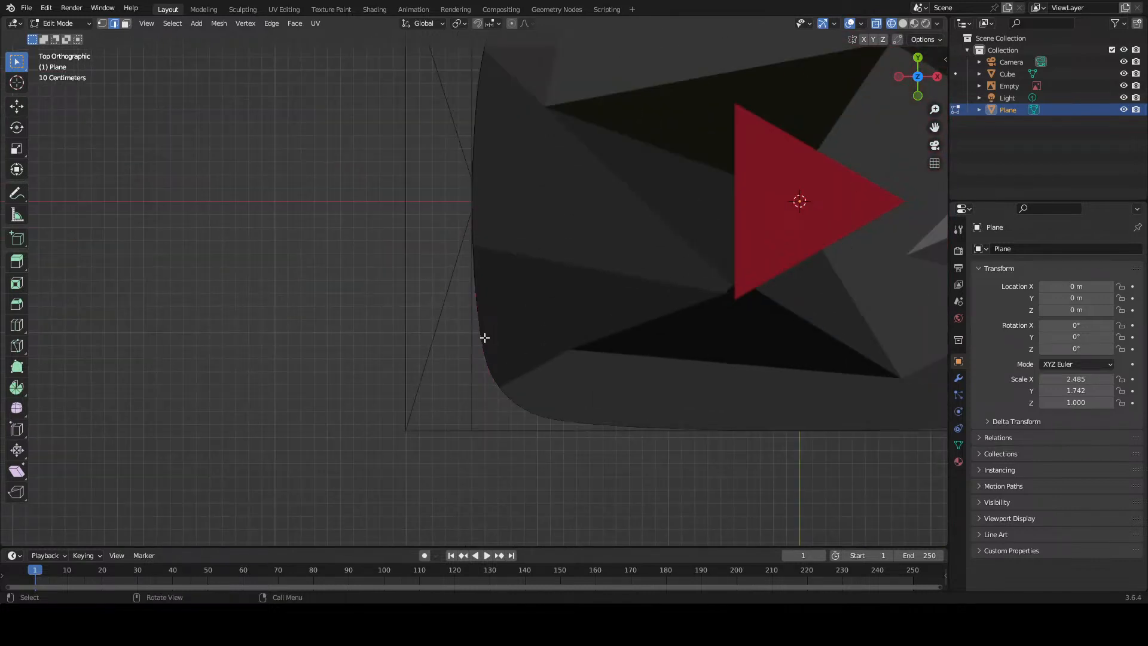
Step: Return to Object Mode and delete the reference image of the faceted play button
key(Tab)
click(520, 297)
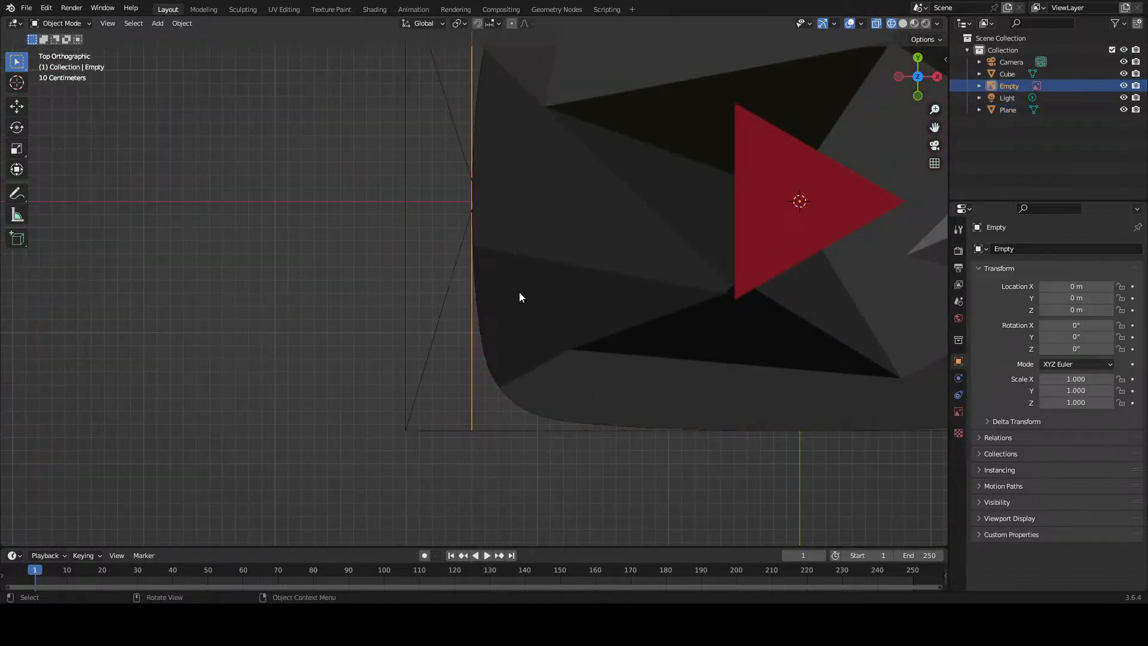
key(x)
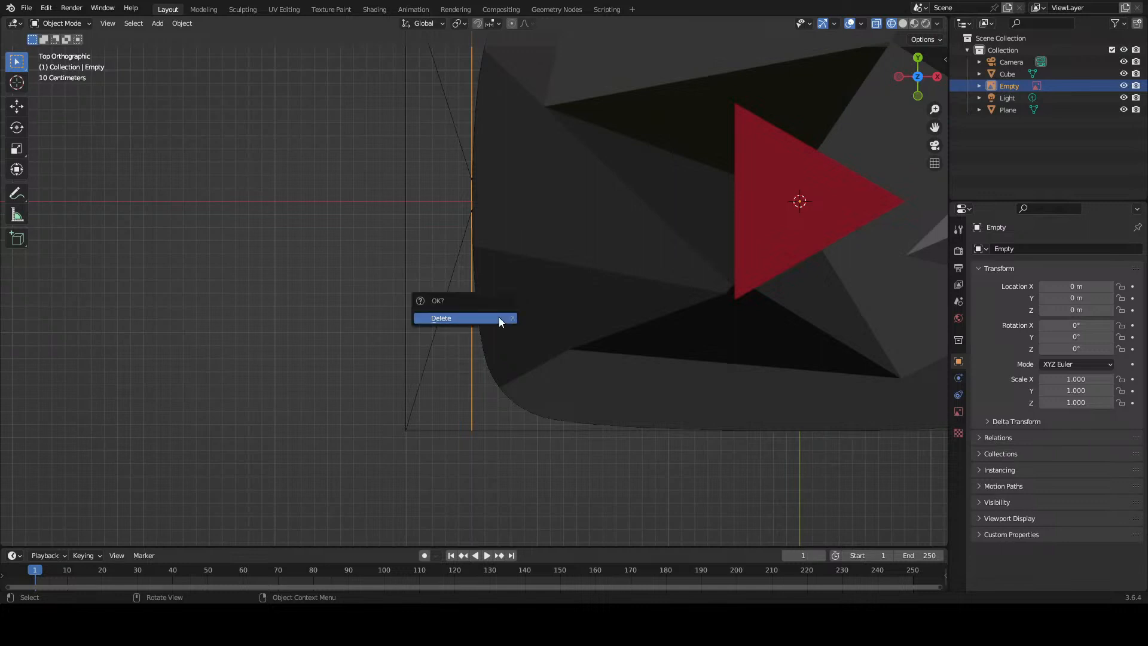
click(499, 319)
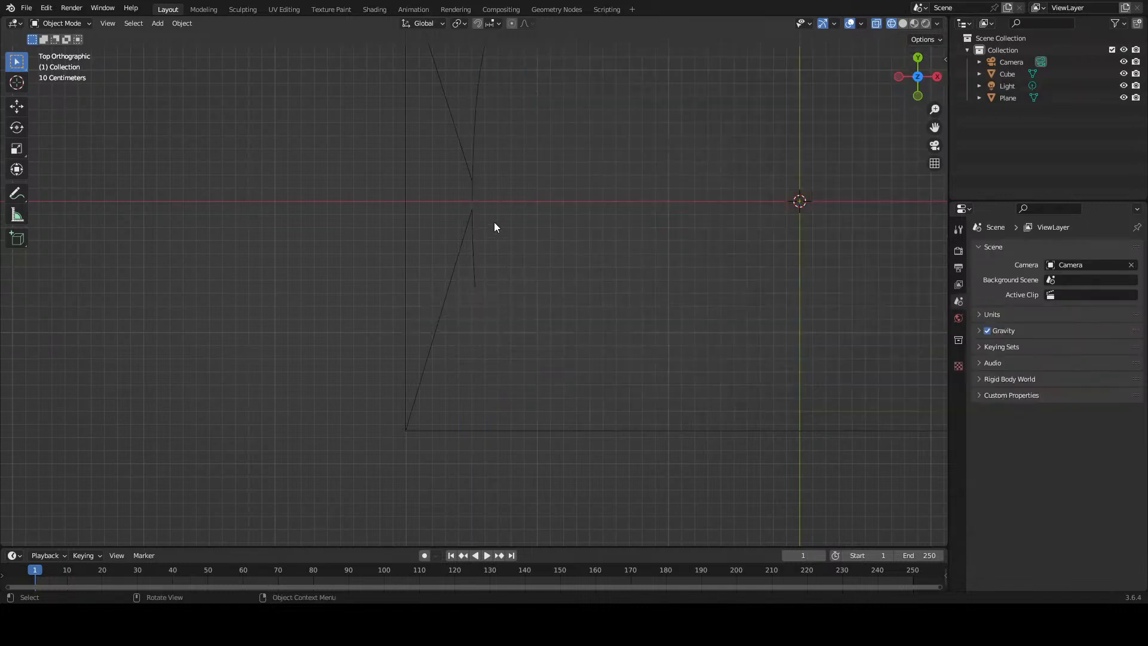
Step: Try to knife-cut the plane's mesh near the gap in the traced outline and at the plane's lower-left corner
click(474, 218)
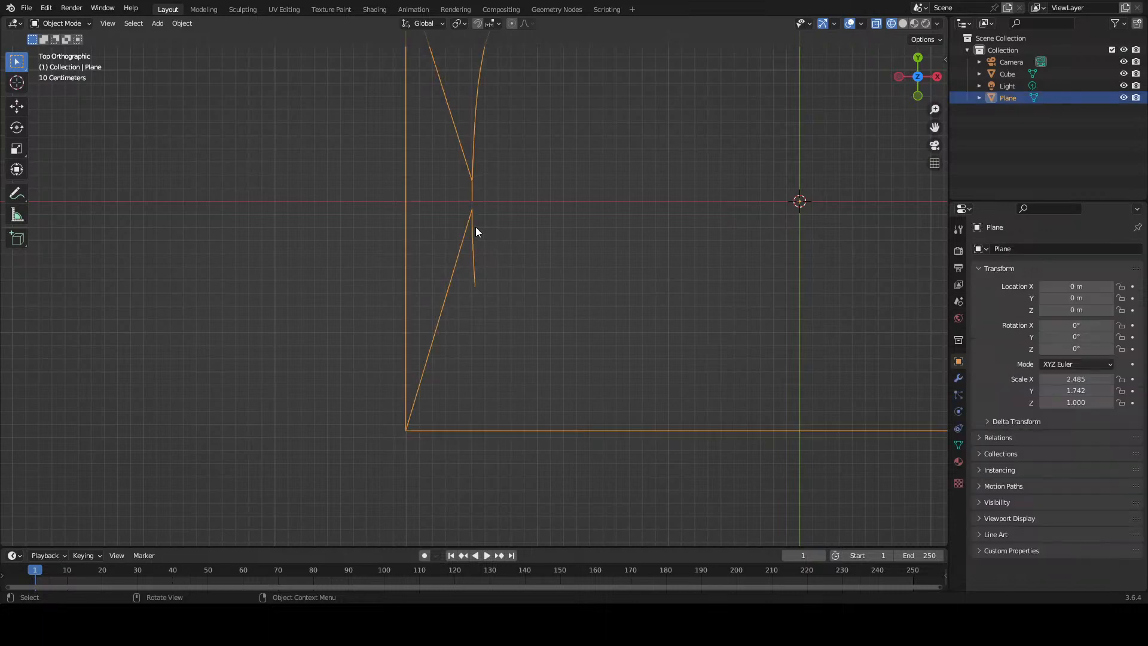
key(Tab)
key(k)
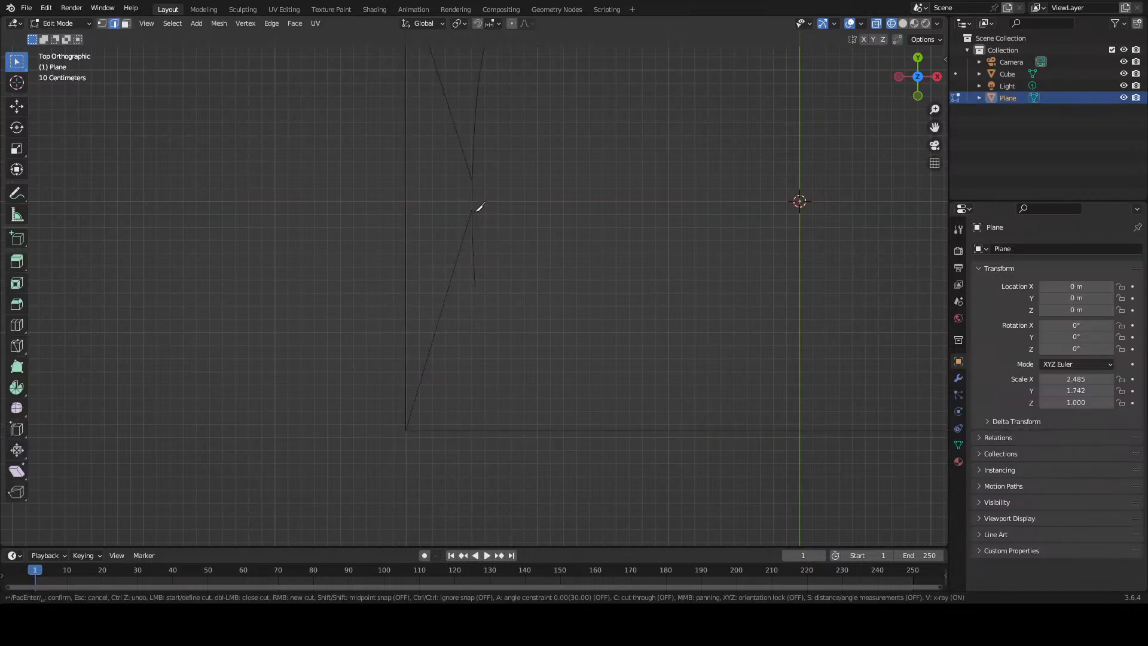
click(473, 192)
key(Escape)
click(100, 24)
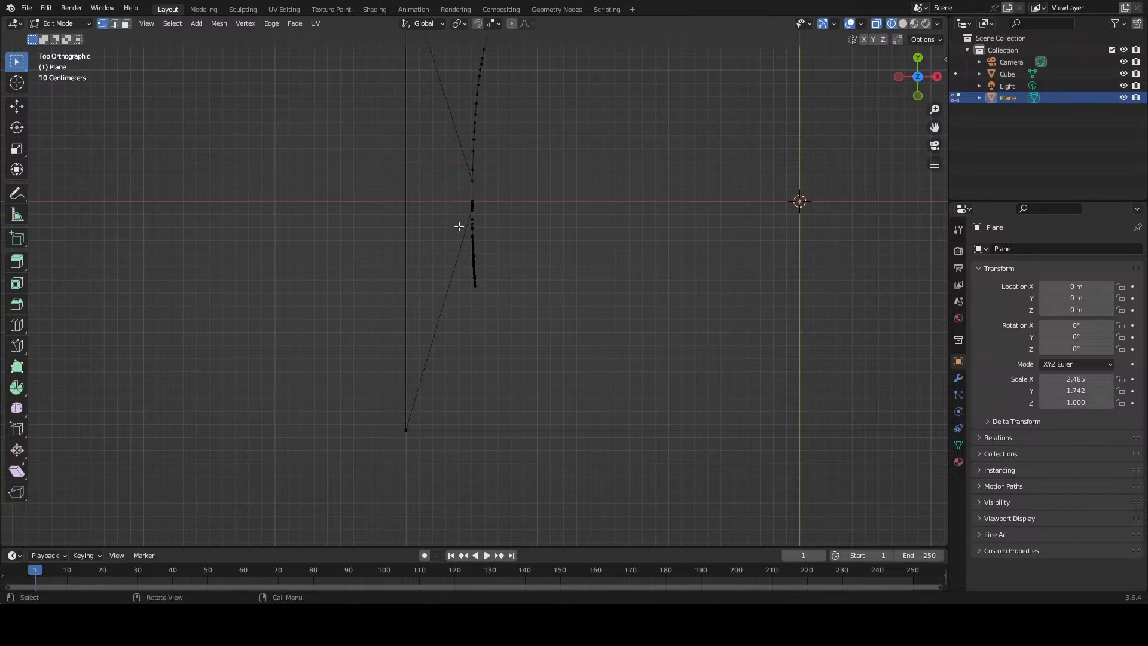
key(k)
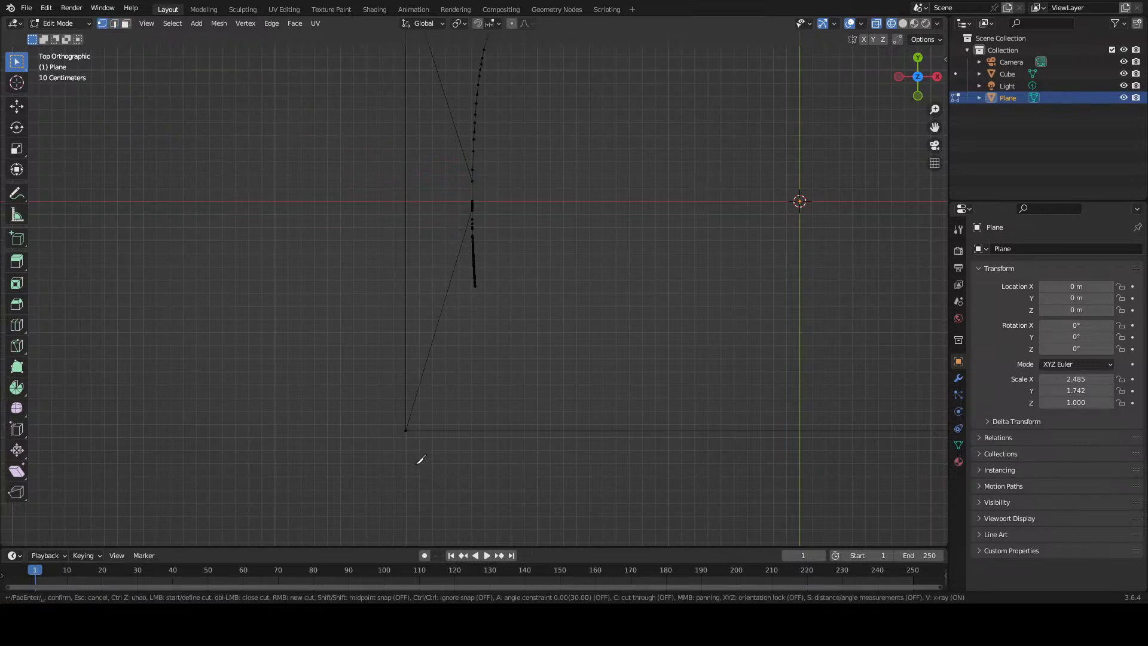
click(409, 428)
key(Escape)
scroll(480, 298, up, 2)
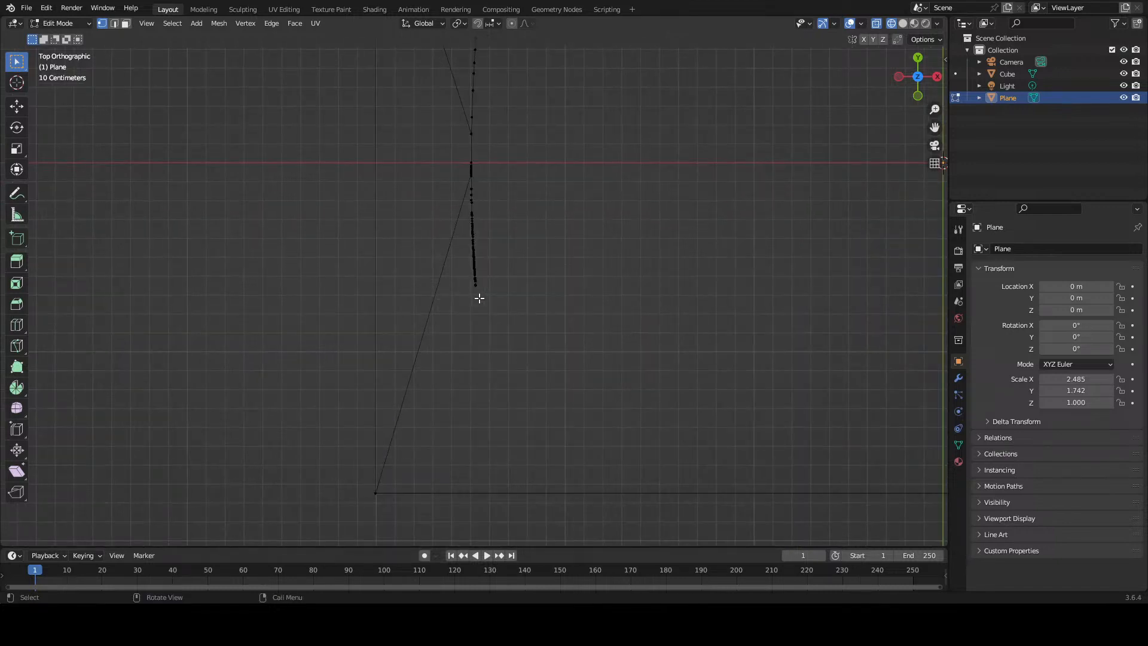
Step: Undo the recent changes back to before the reference image was deleted
key(ctrl+z)
key(ctrl+z)
key(ctrl+z)
key(ctrl+z)
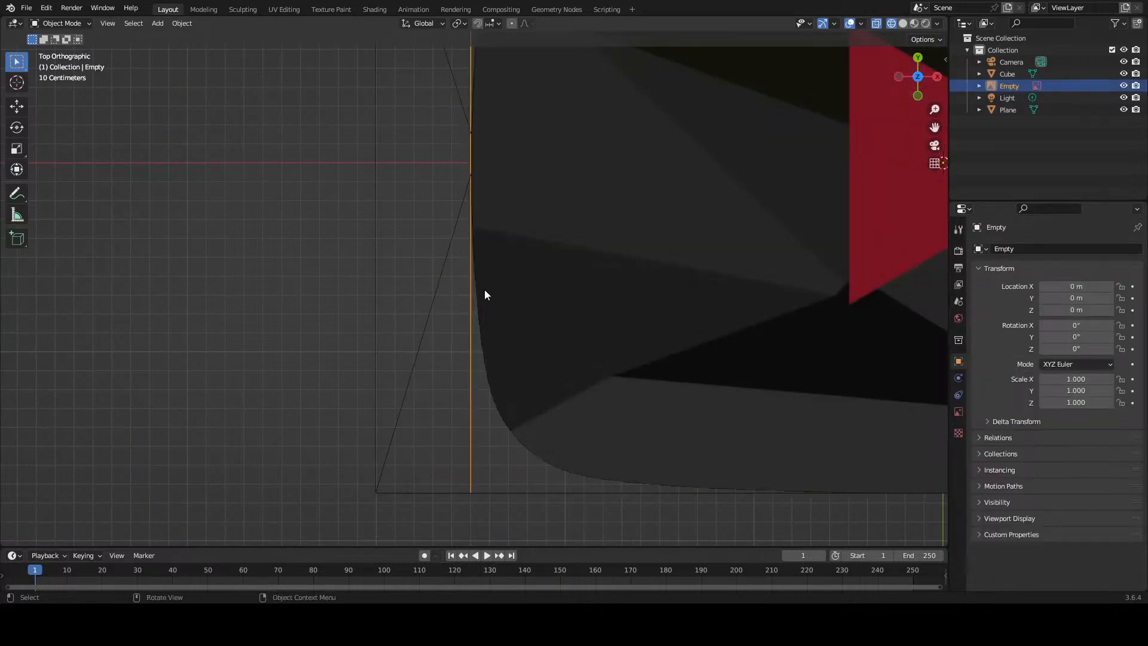
Step: Delete the plane's diagonal edge running from the traced outline to the lower-left corner
click(458, 273)
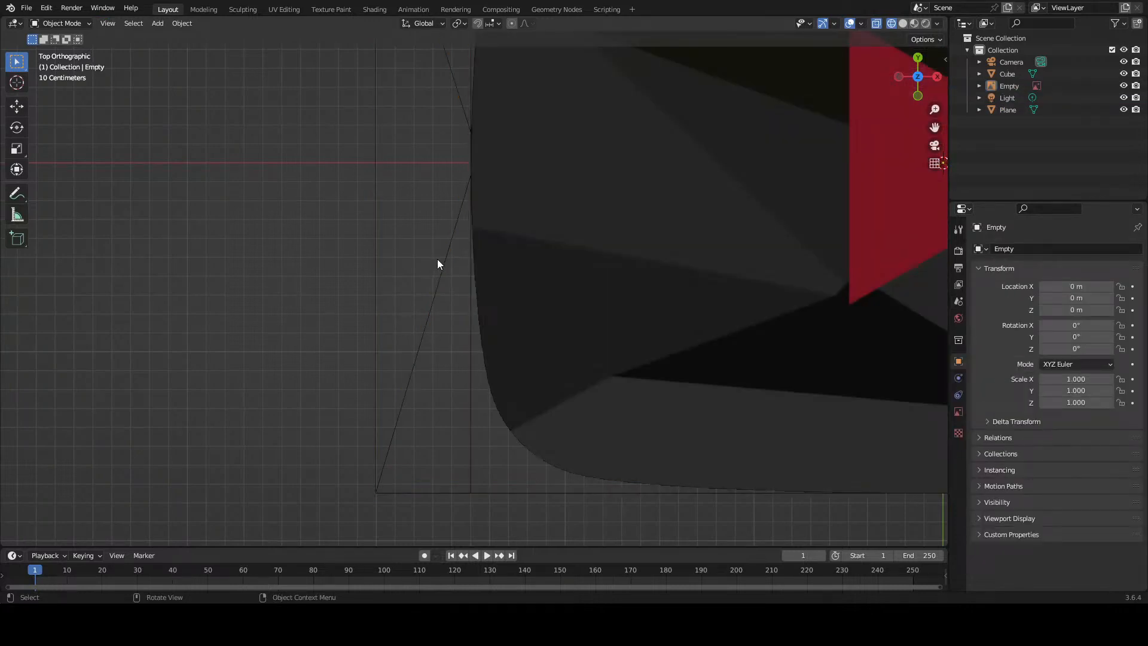
click(446, 273)
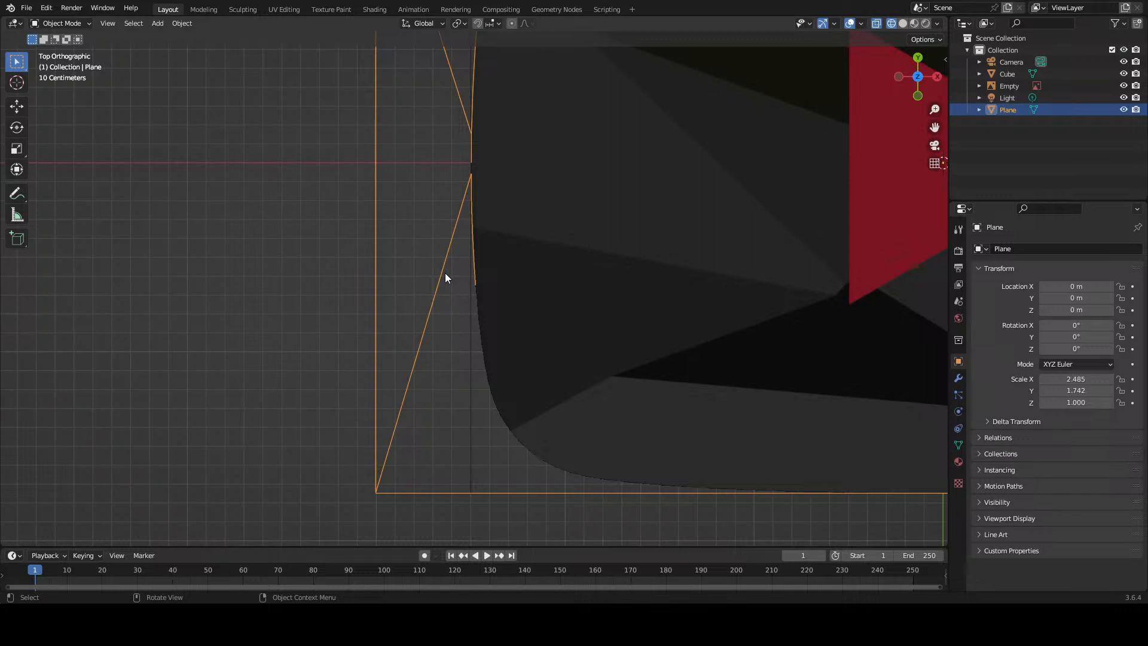
key(Tab)
key(2)
click(444, 274)
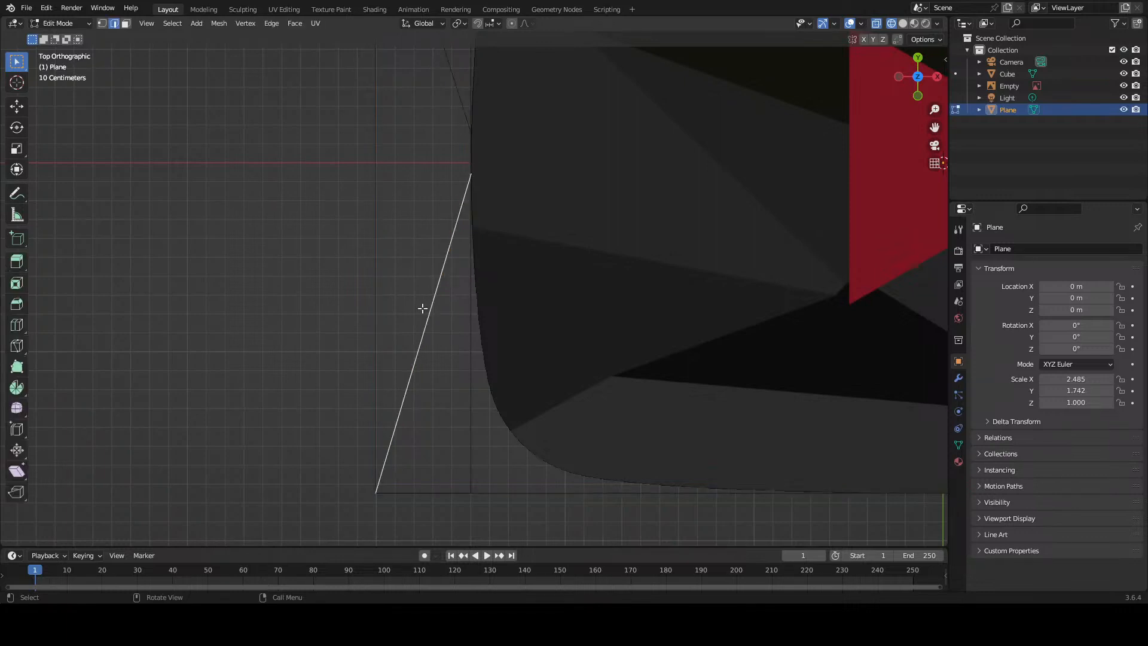
key(x)
click(419, 348)
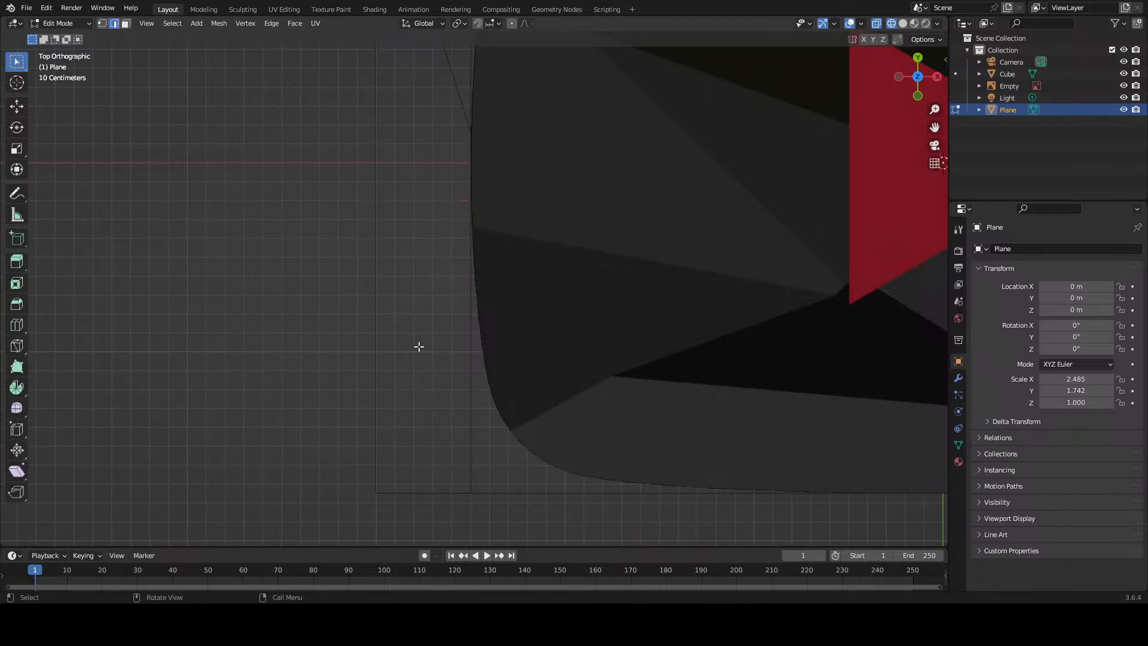
Step: Try to resume the knife cut along the reference shape's curved left side
key(k)
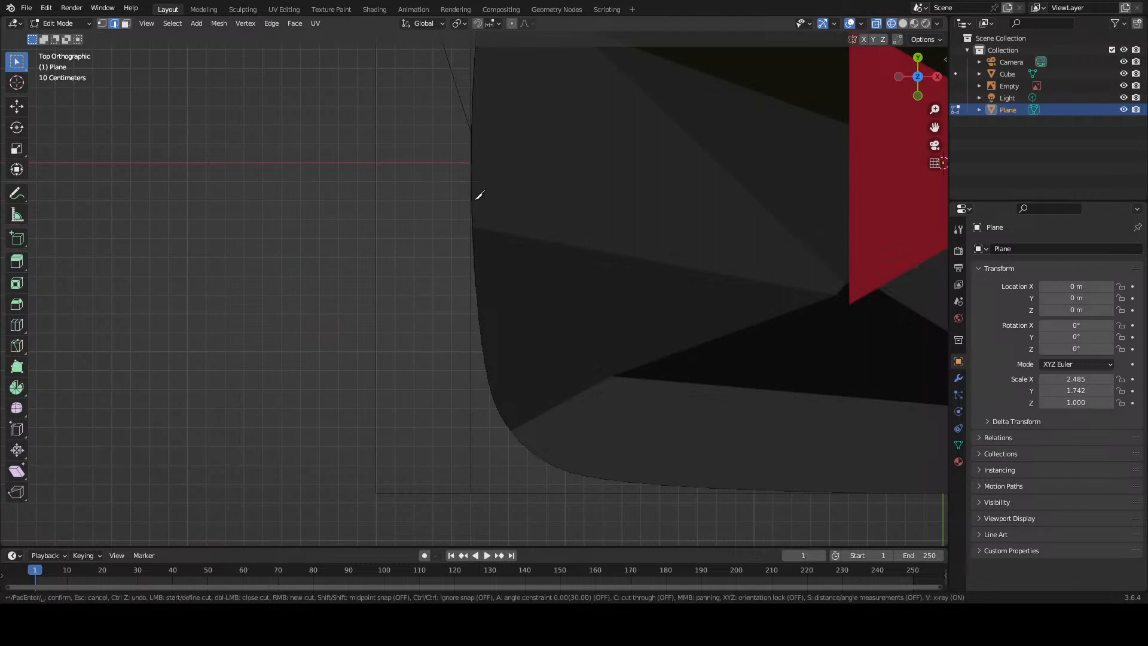
key(Escape)
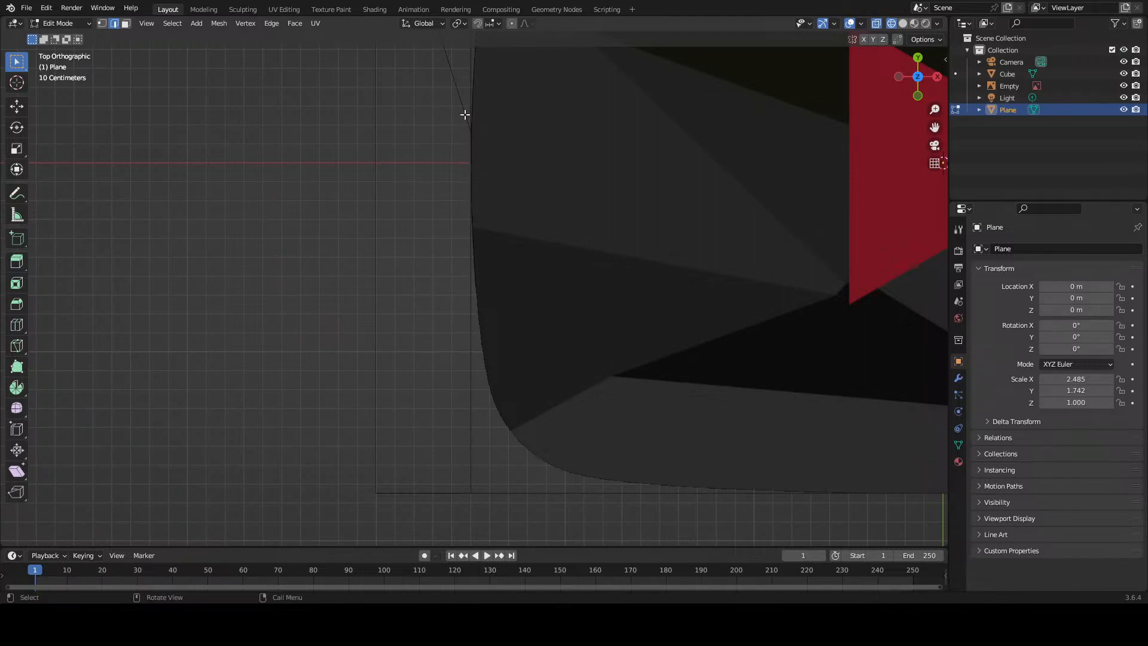
key(a)
key(Tab)
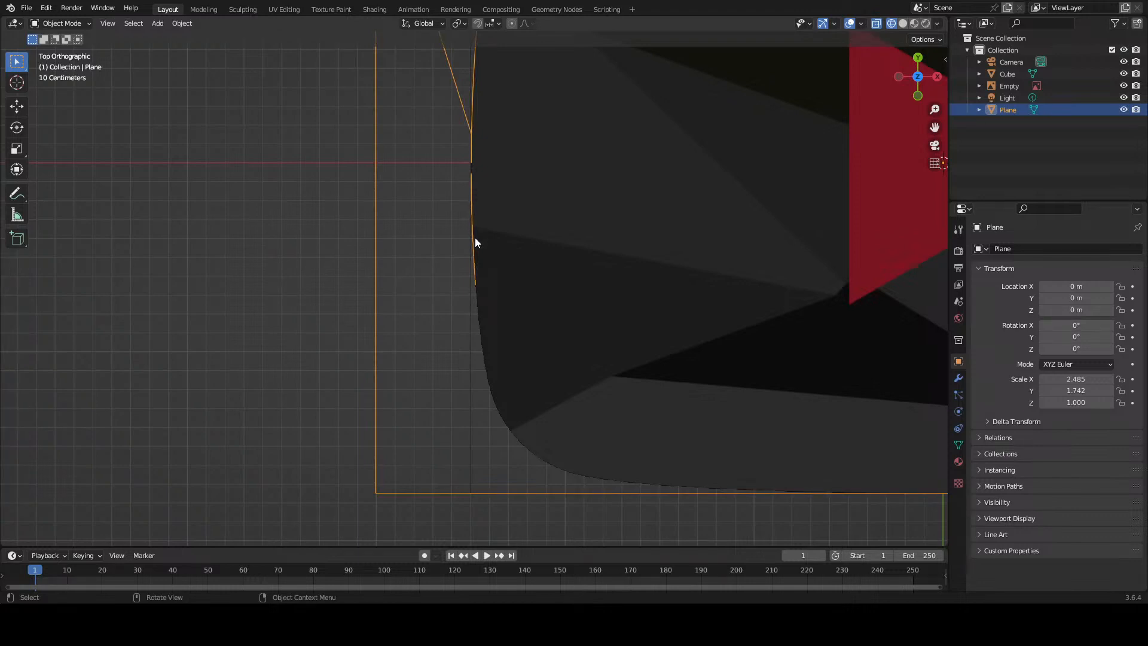
key(Tab)
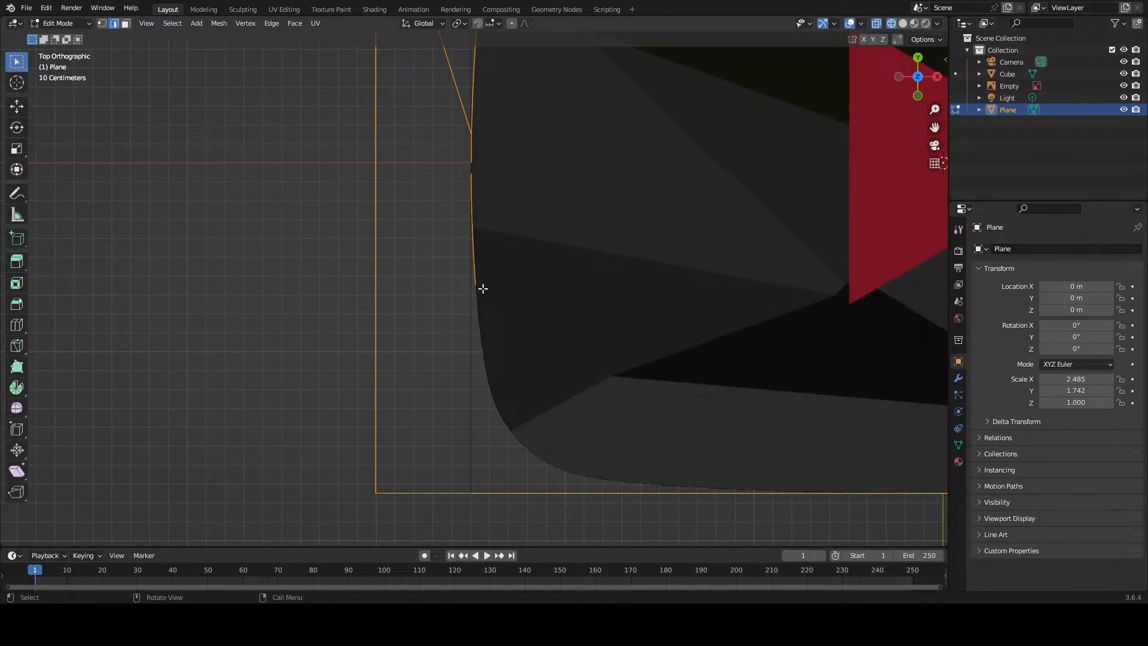
key(Tab)
key(Tab)
key(alt+a)
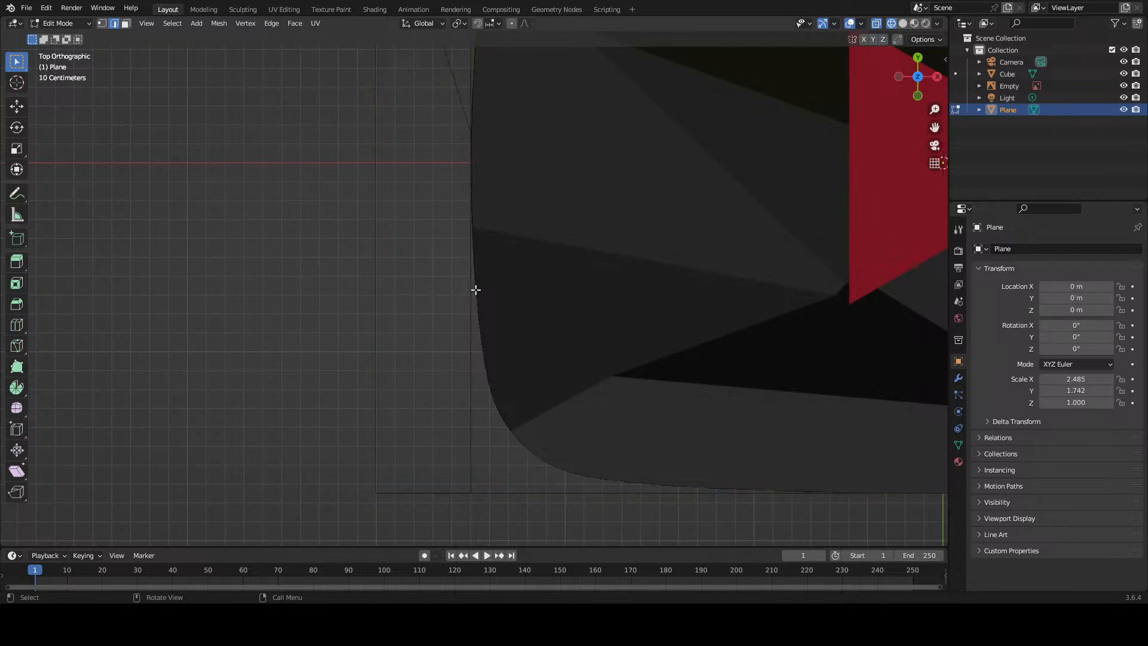
key(k)
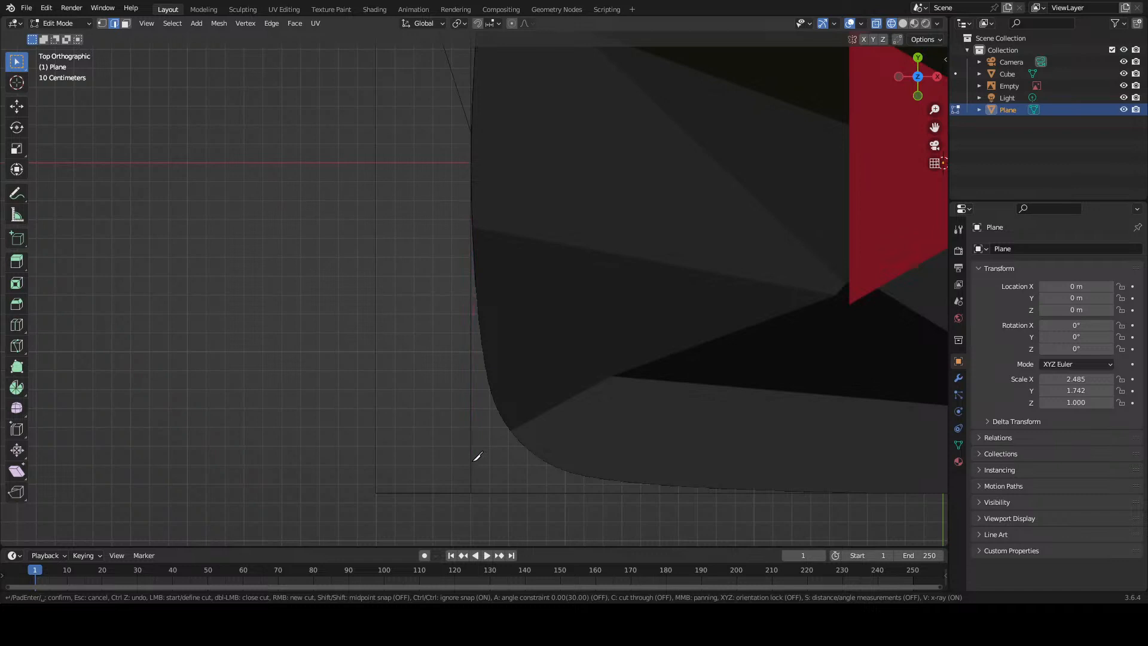
key(Escape)
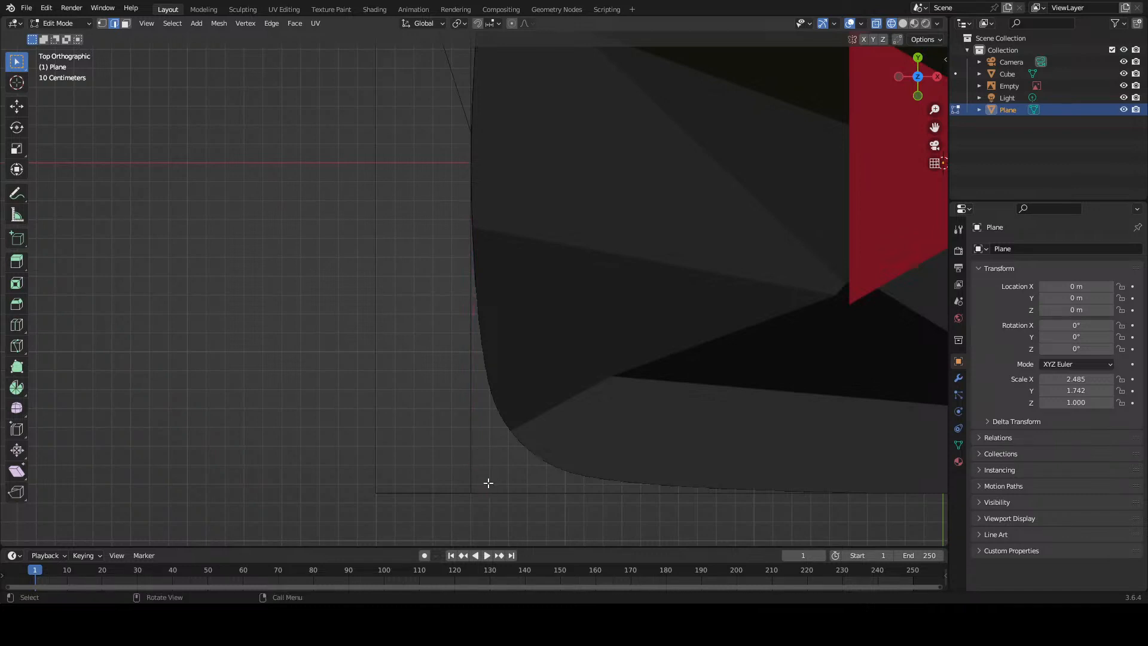
key(a)
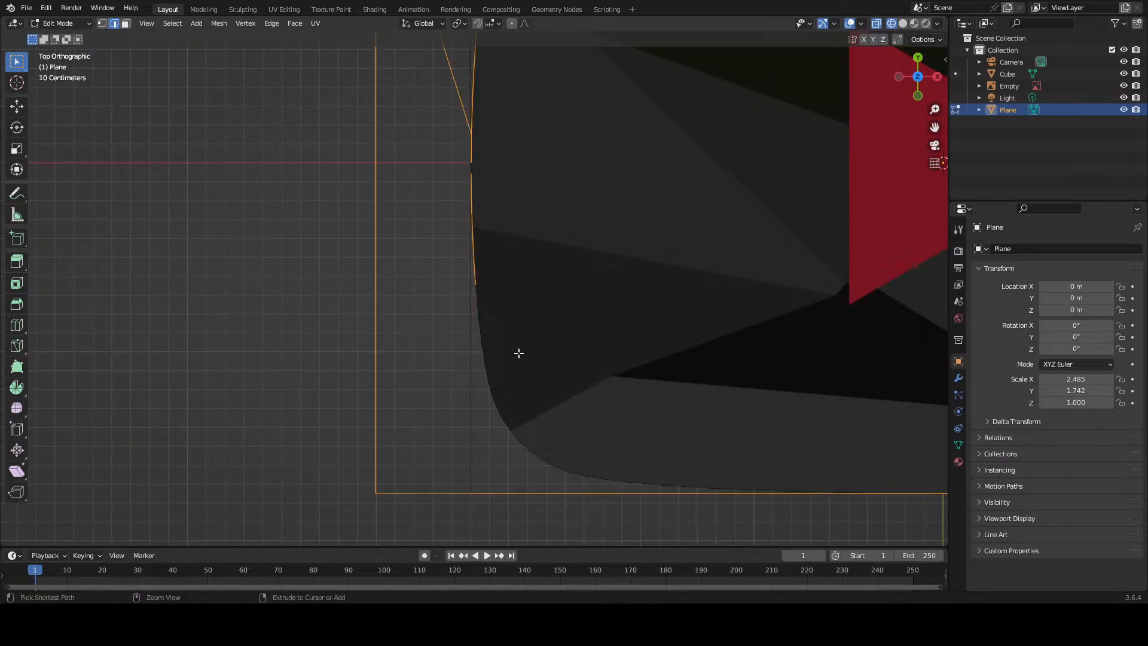
key(Tab)
Step: Undo the recent selection changes and the deletion of the plane's diagonal edge
key(ctrl+z)
key(ctrl+z)
key(ctrl+z)
key(ctrl+z)
key(ctrl+z)
key(ctrl+z)
key(ctrl+z)
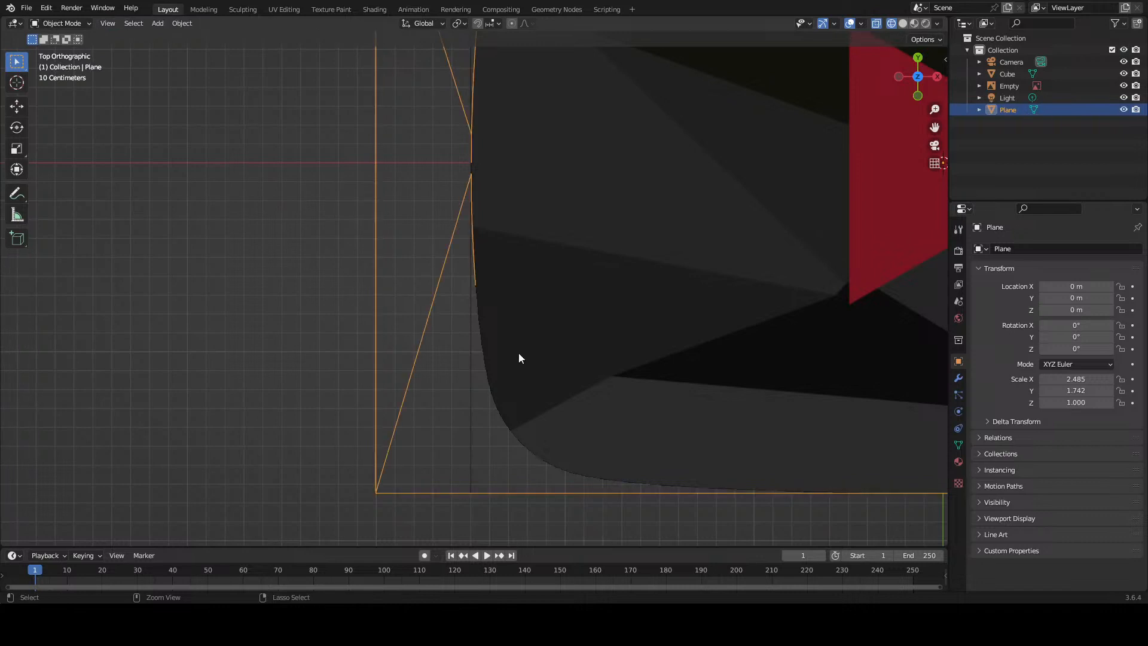
key(ctrl+z)
key(ctrl+z)
key(ctrl+z)
key(ctrl+z)
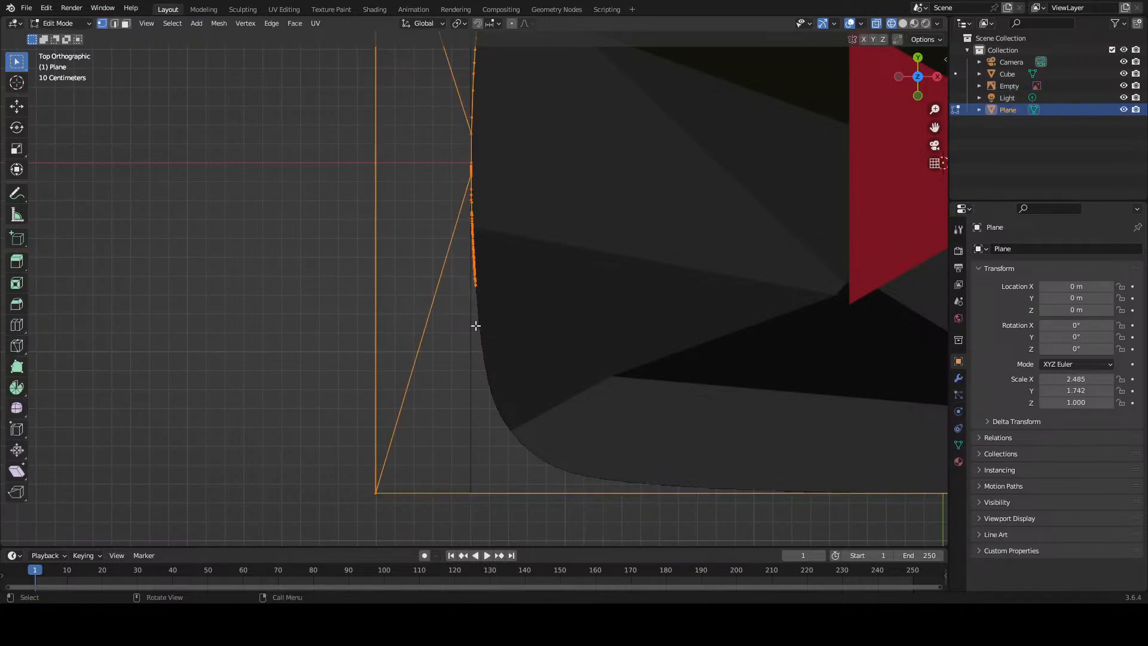
Step: Deselect the mesh and try a Knife tool cut from the plane's lower-left corner to the reference image's left border
click(400, 299)
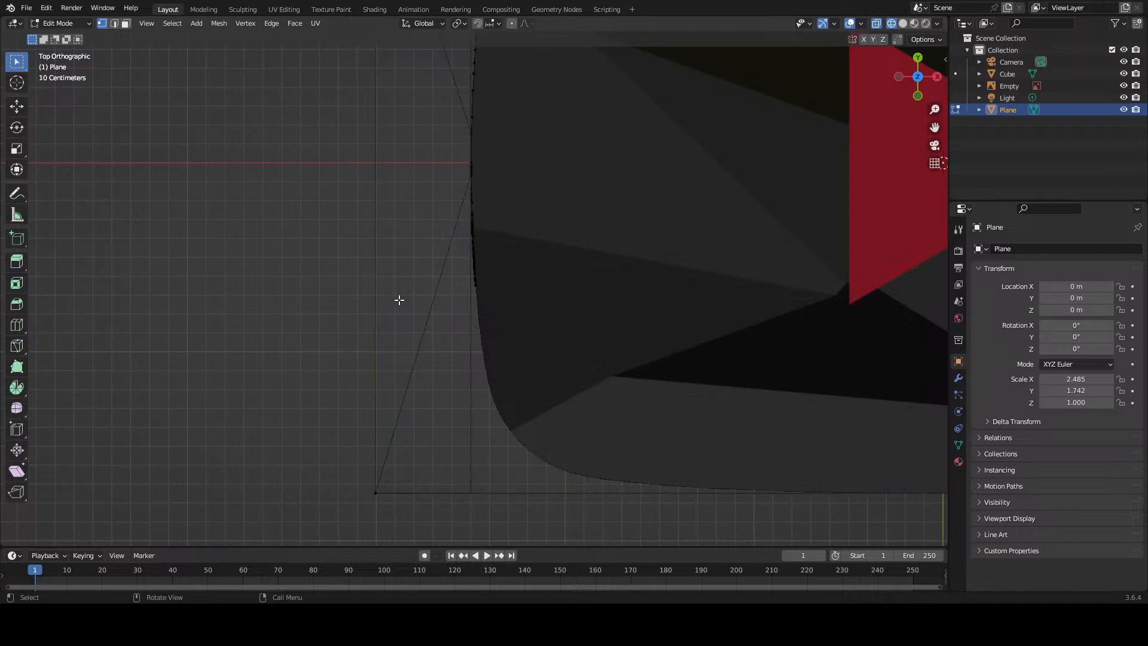
click(17, 349)
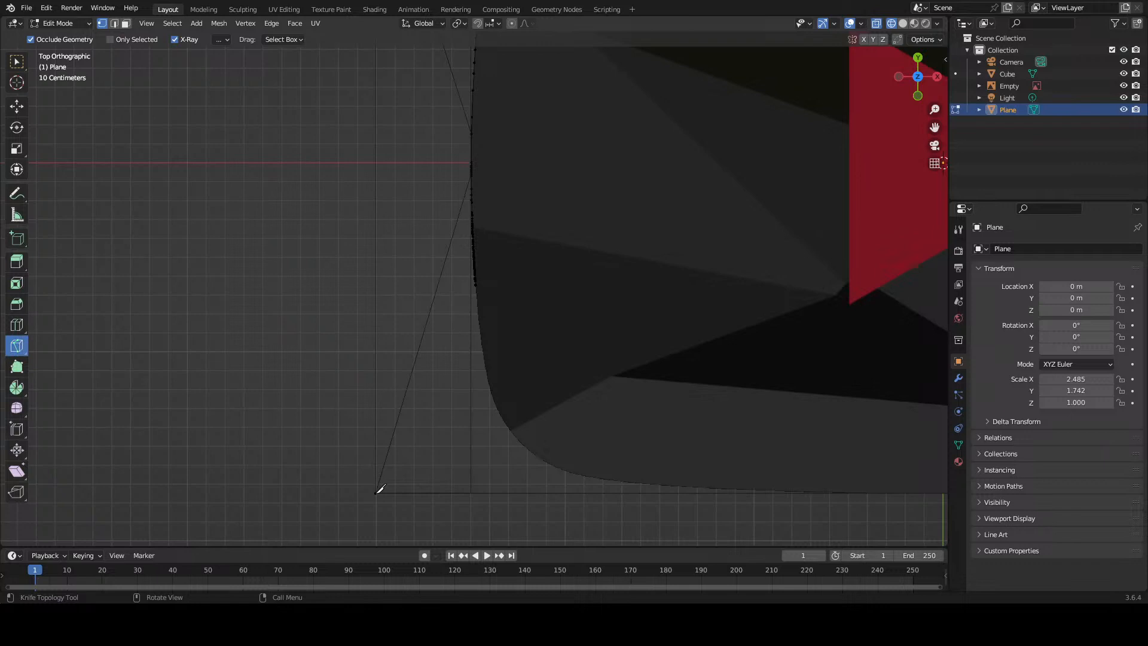
click(378, 489)
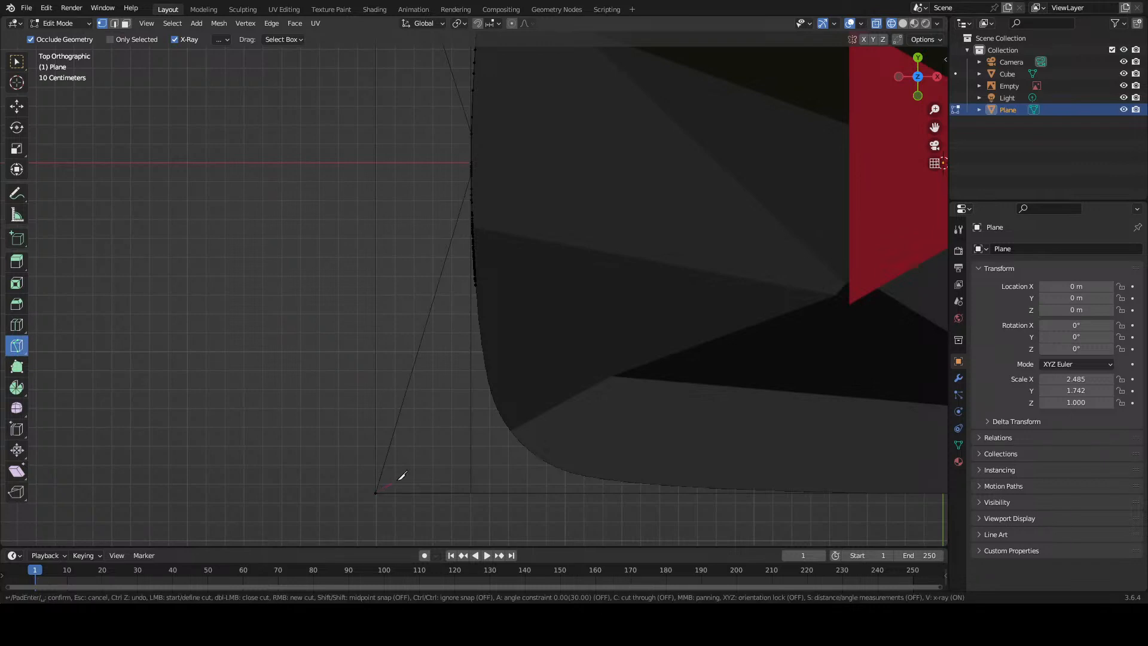
click(472, 409)
scroll(472, 408, up, 1)
middle_drag(471, 408, 472, 411)
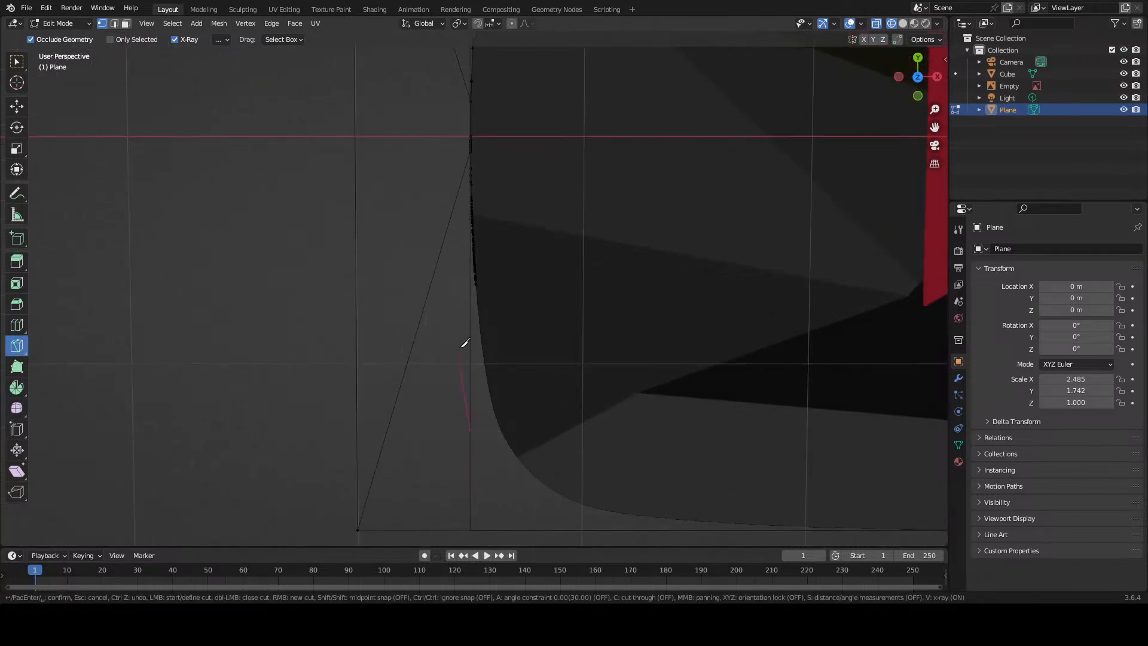
scroll(486, 299, up, 3)
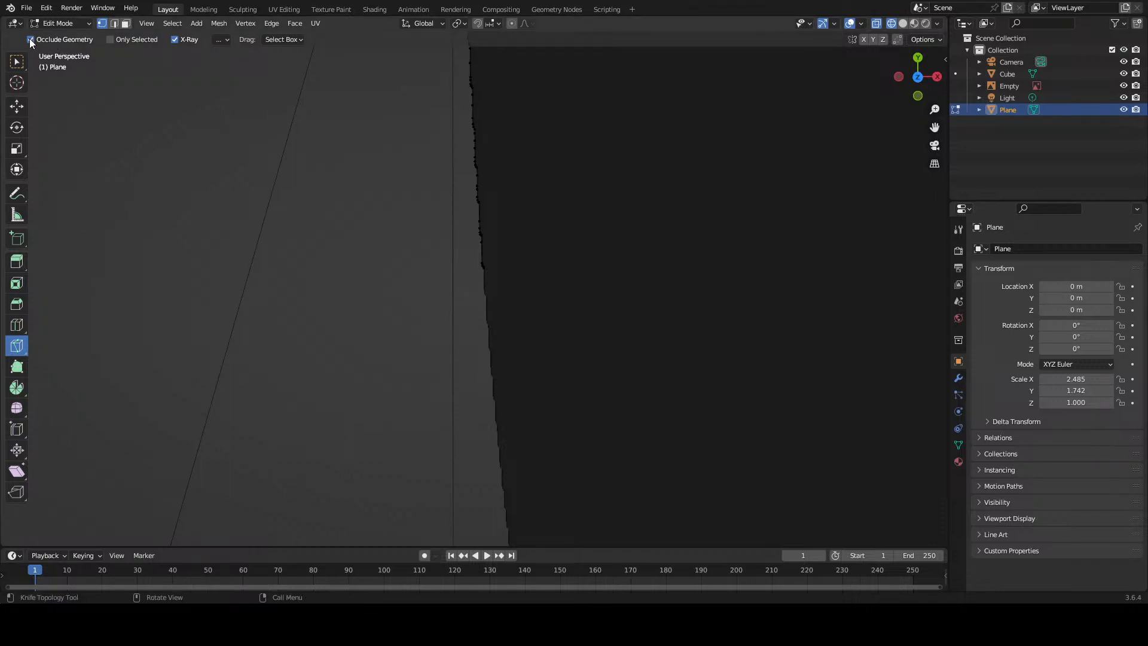
Step: Turn off the Knife tool's Occlude Geometry and X-Ray options, testing a cut near the traced outline's lower end with each change
scroll(485, 237, down, 3)
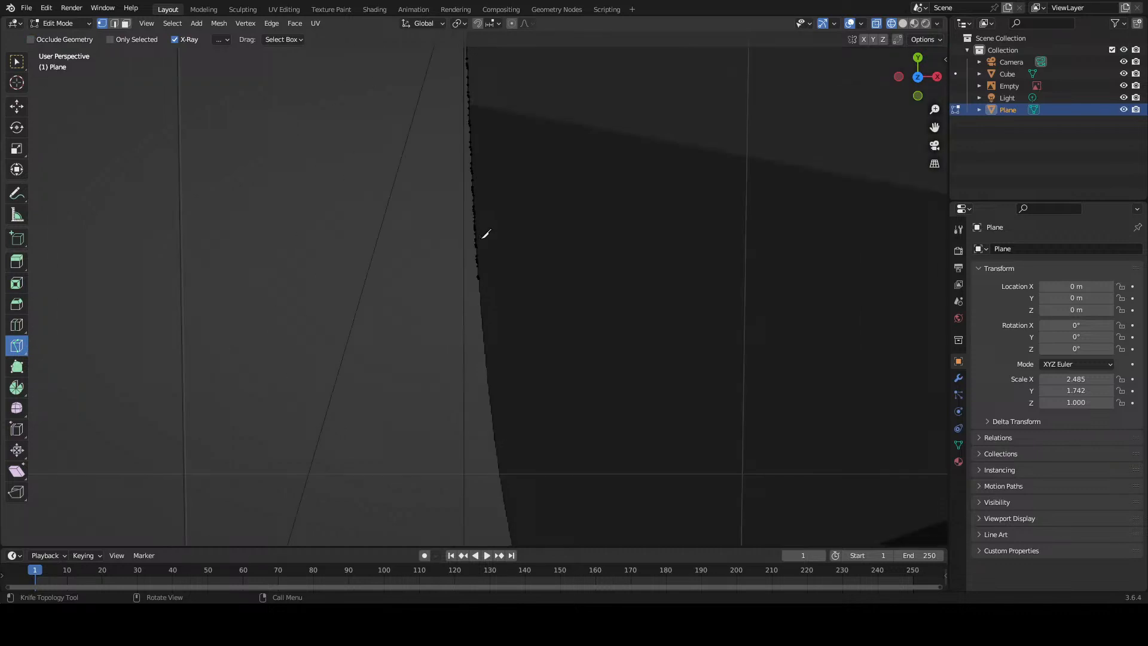
click(482, 240)
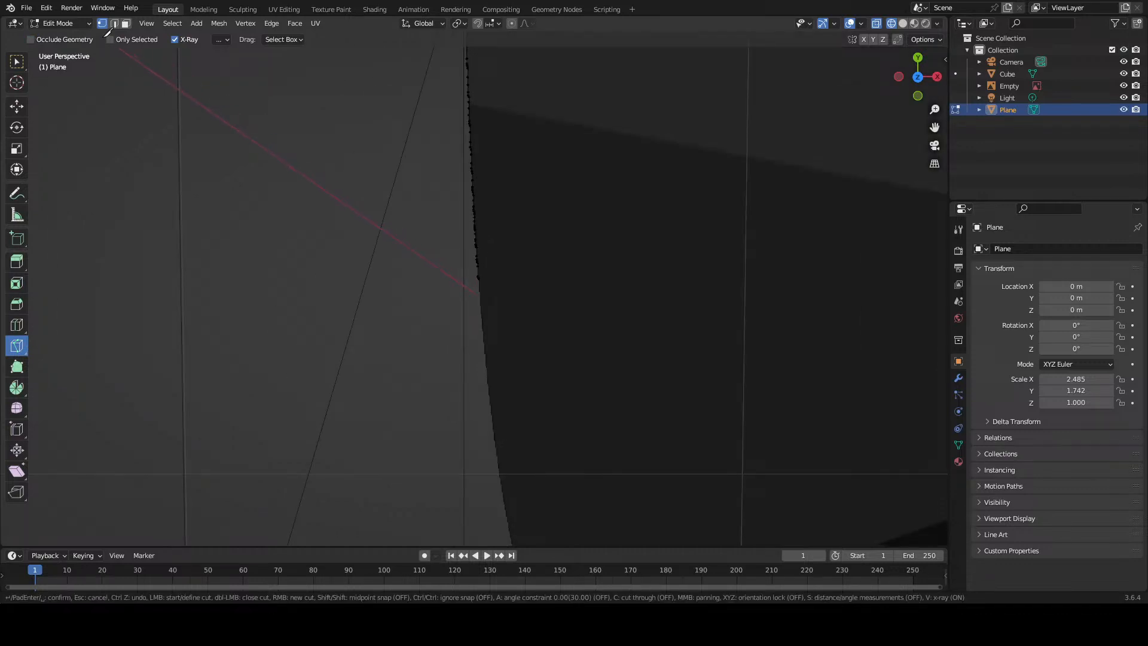
key(Escape)
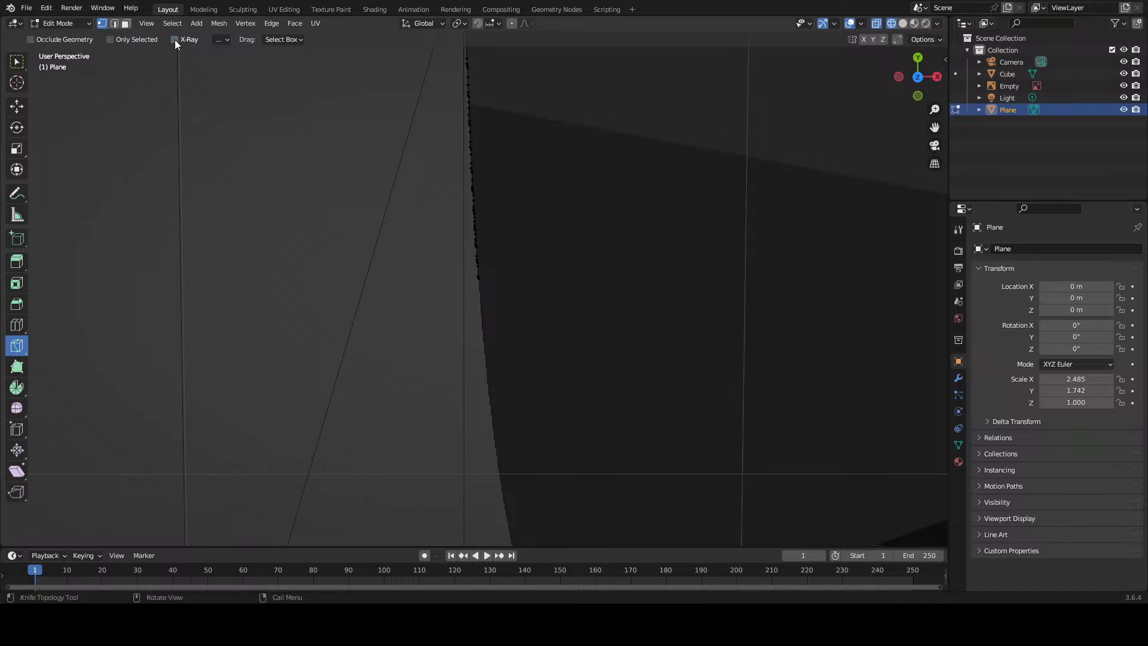
click(504, 291)
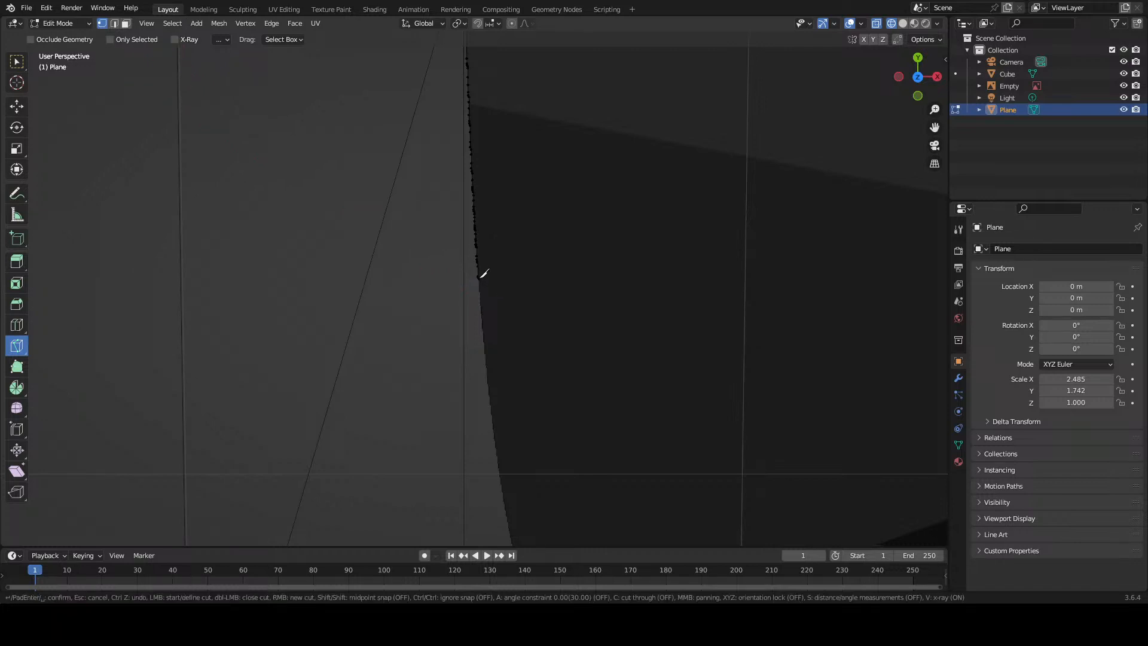
key(Escape)
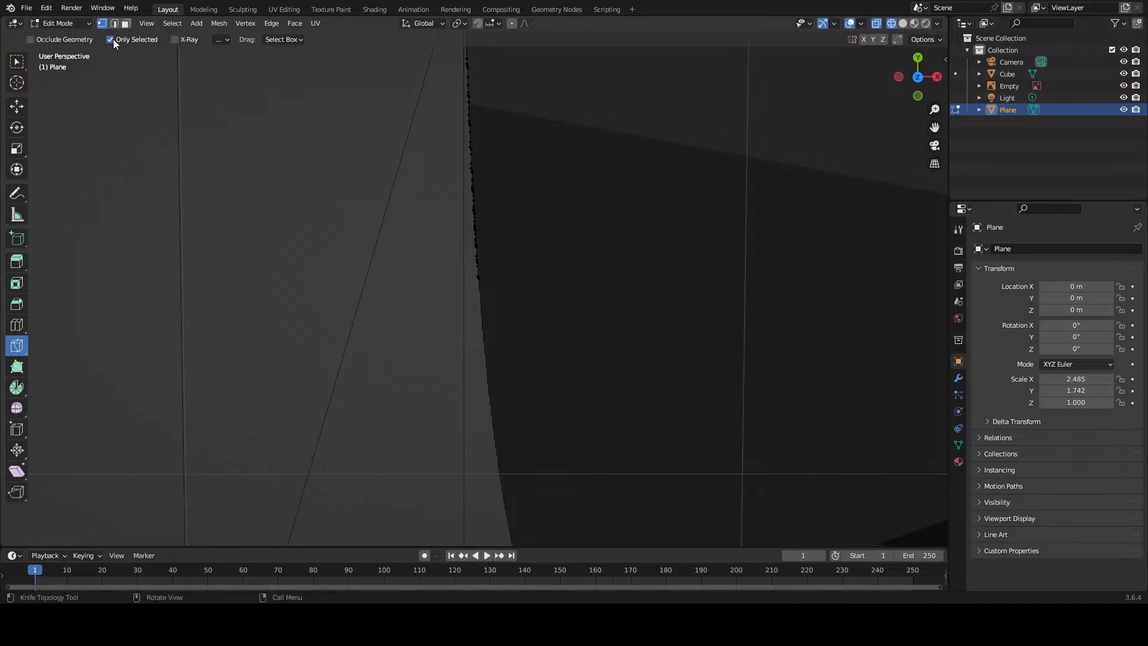
Step: Turn off the Knife tool's Only Selected option and select all of the plane's geometry
click(119, 39)
key(a)
key(Tab)
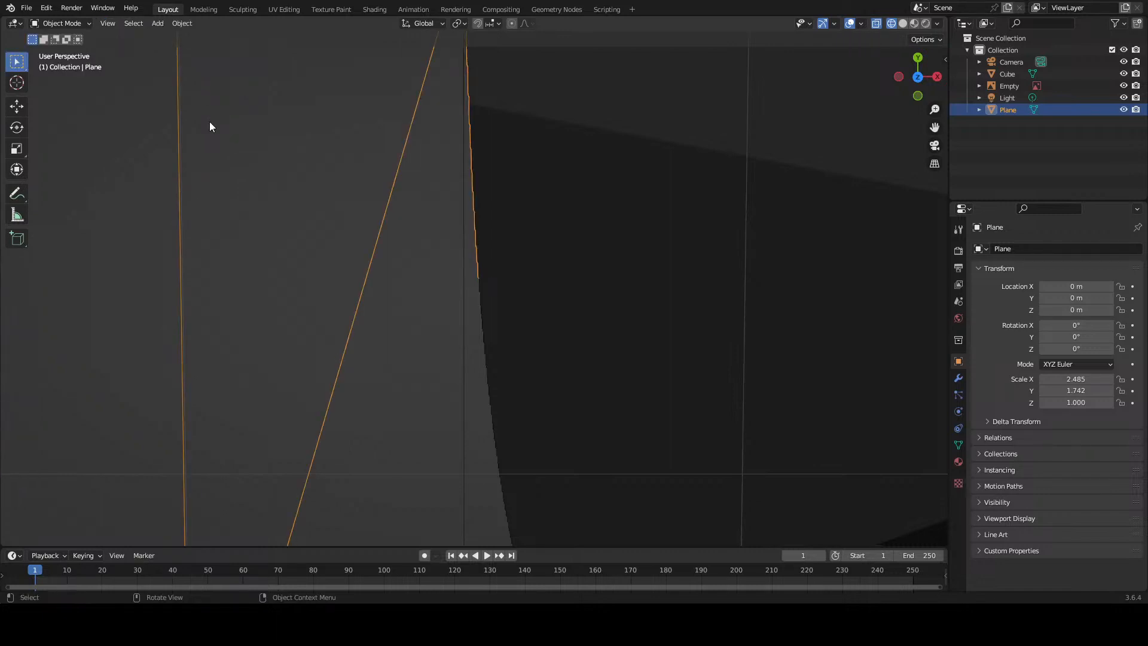
key(Tab)
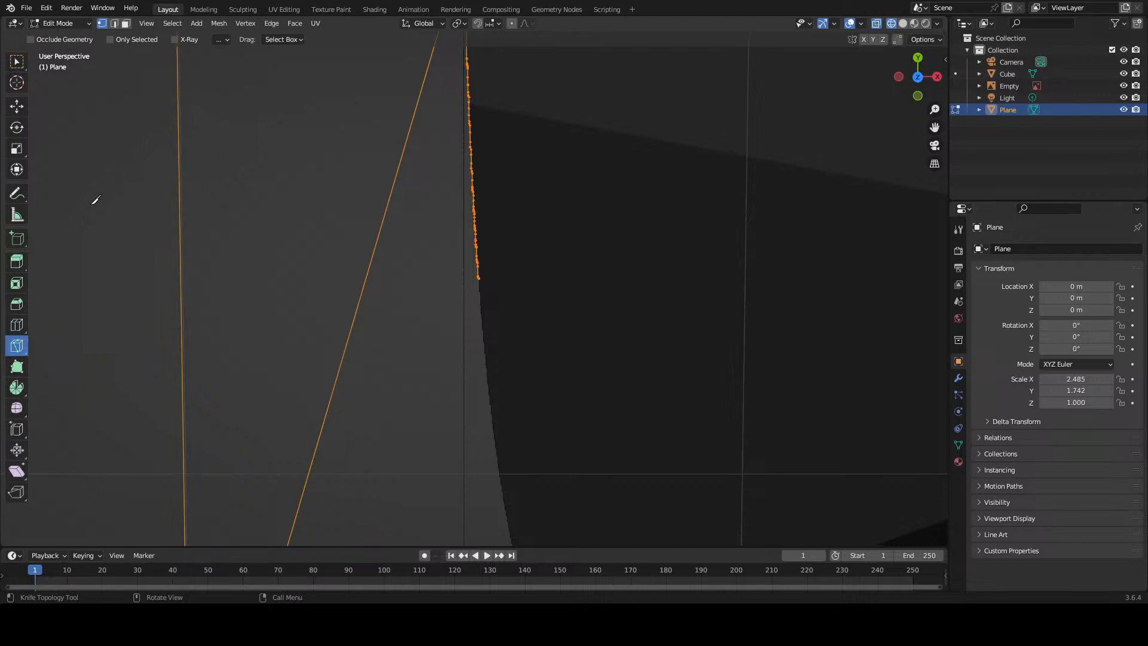
Step: Enable Occlude Geometry for the Knife tool and set its drag action to Active Tool
click(30, 39)
click(227, 40)
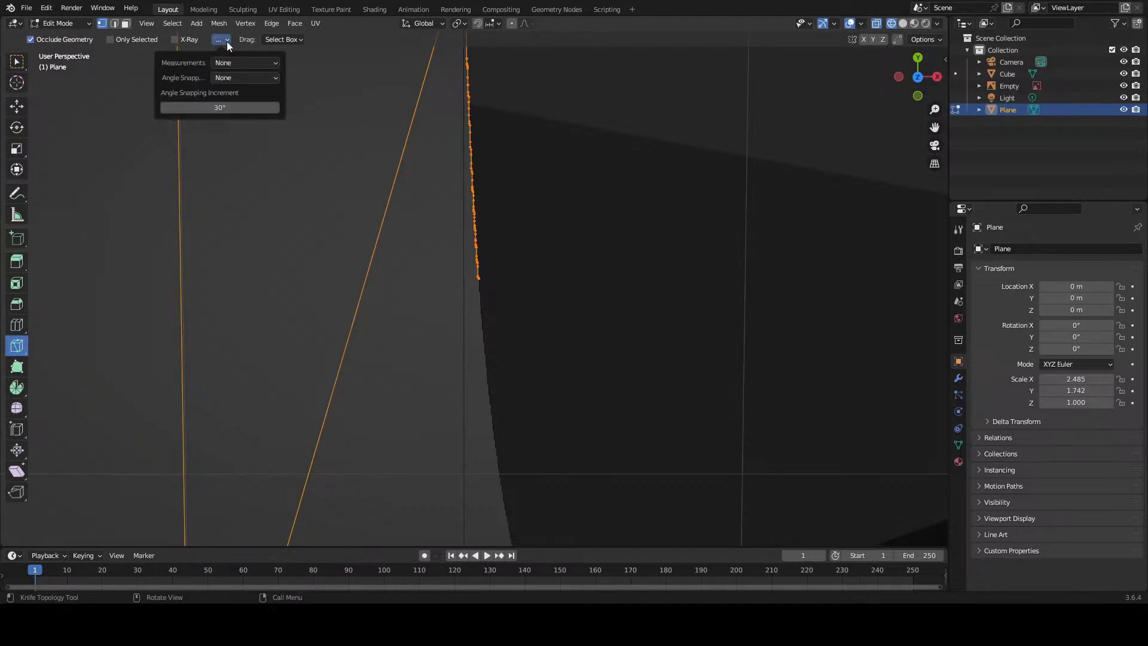
click(265, 38)
click(269, 37)
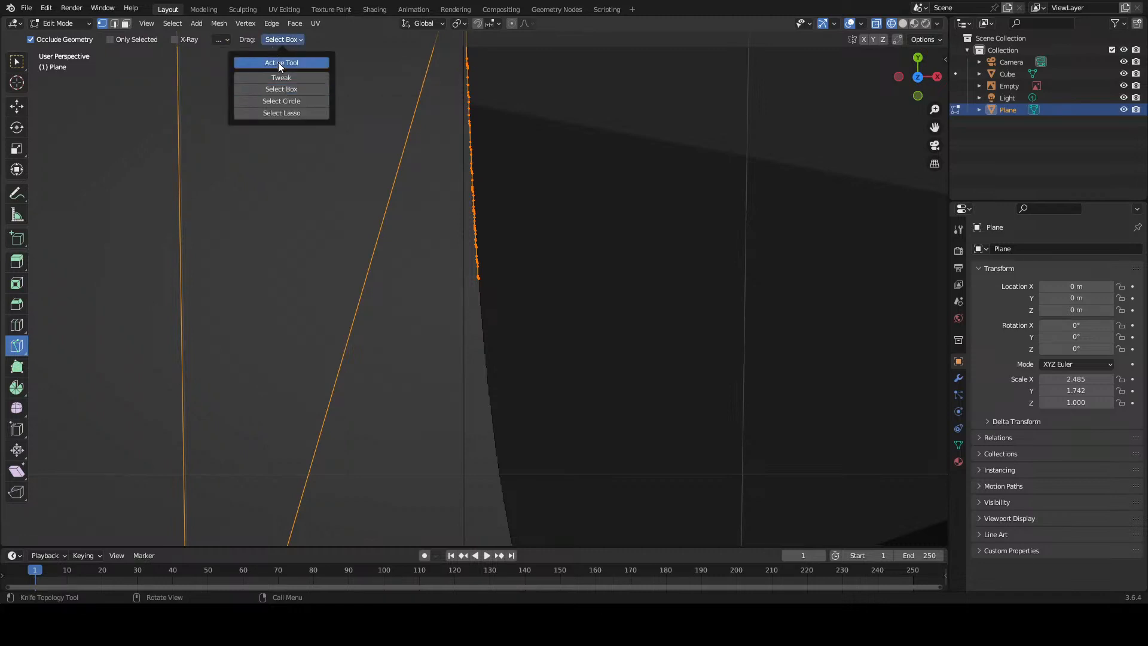
click(278, 62)
Step: Try to start a Knife cut from the traced outline's lower end along the reference image's curved edge
click(478, 273)
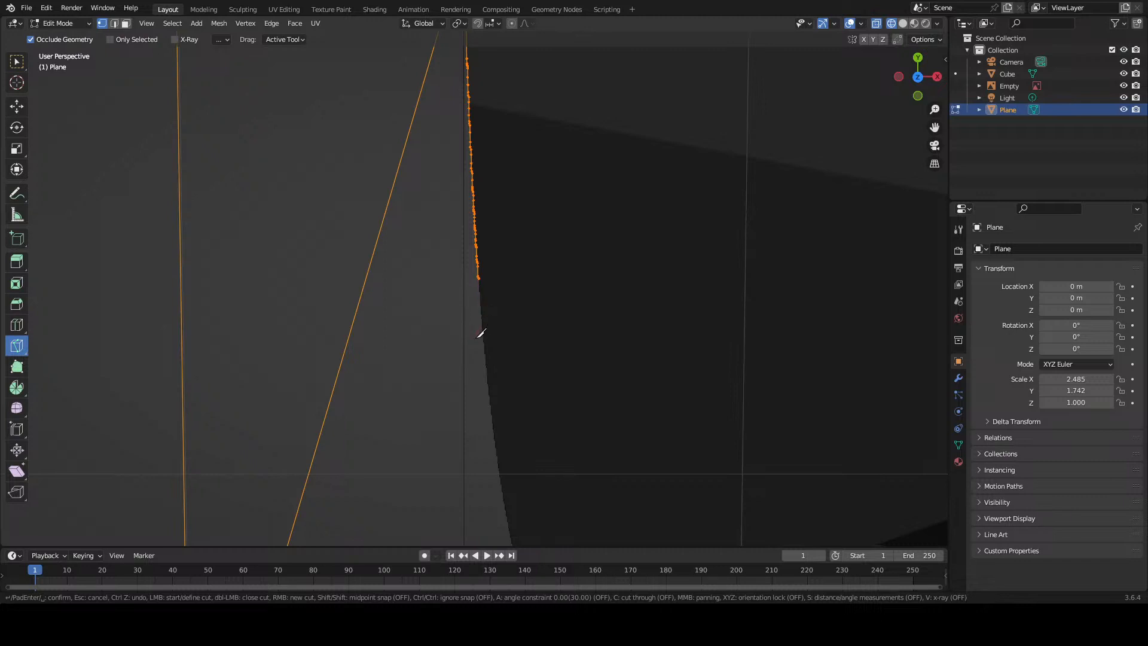
click(479, 328)
key(Escape)
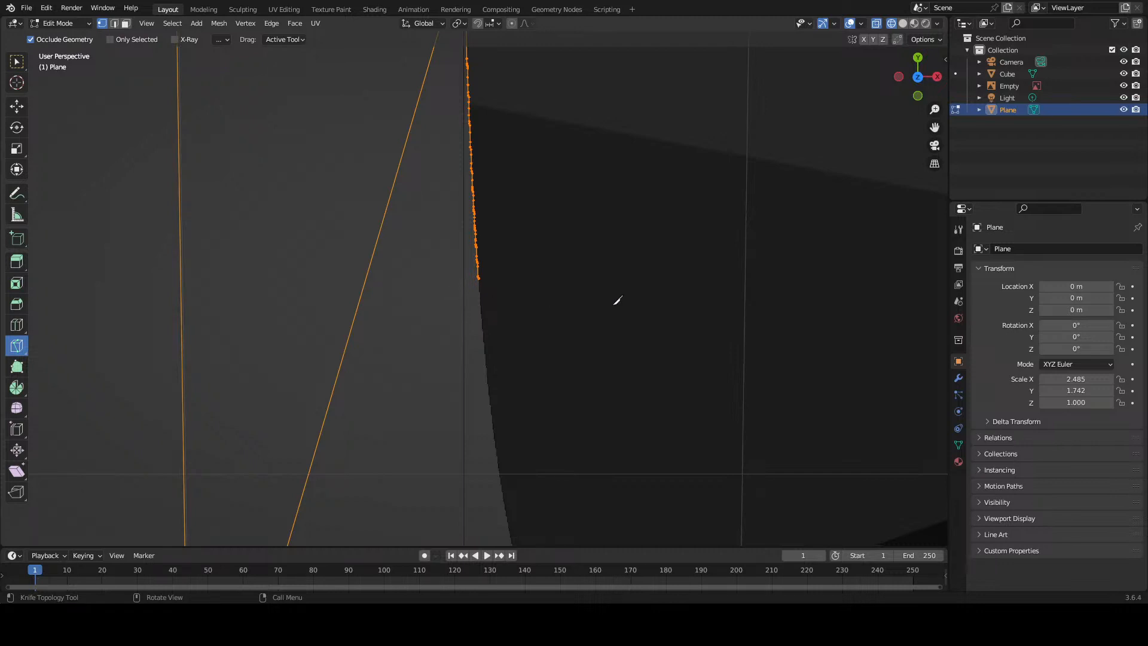
click(589, 311)
right_click(477, 273)
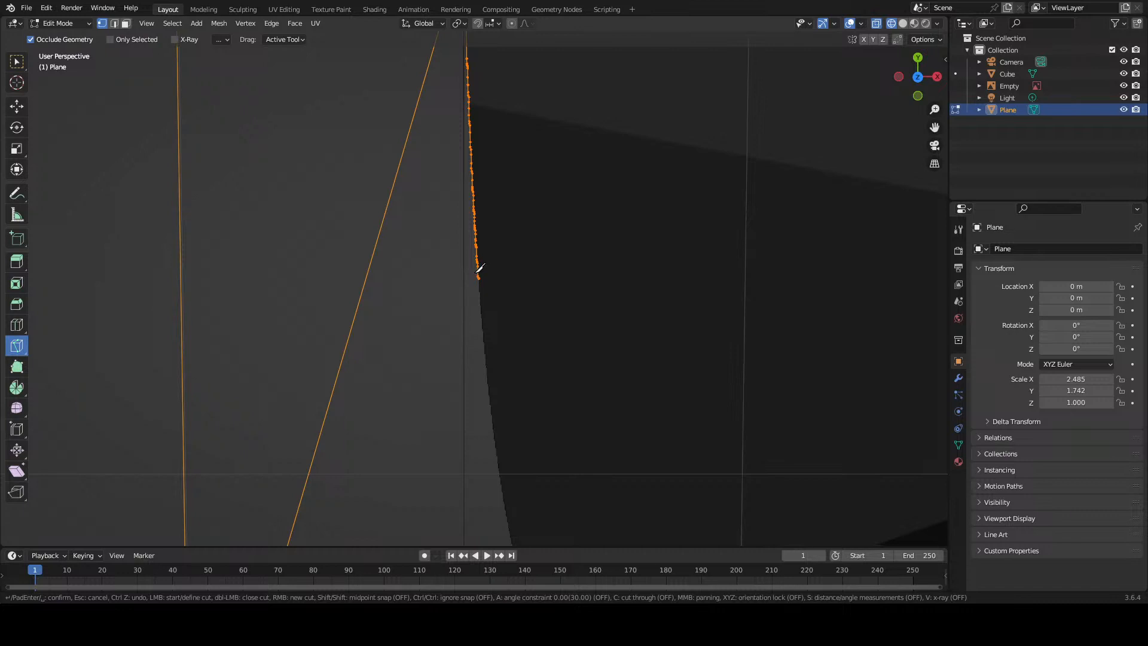
key(Return)
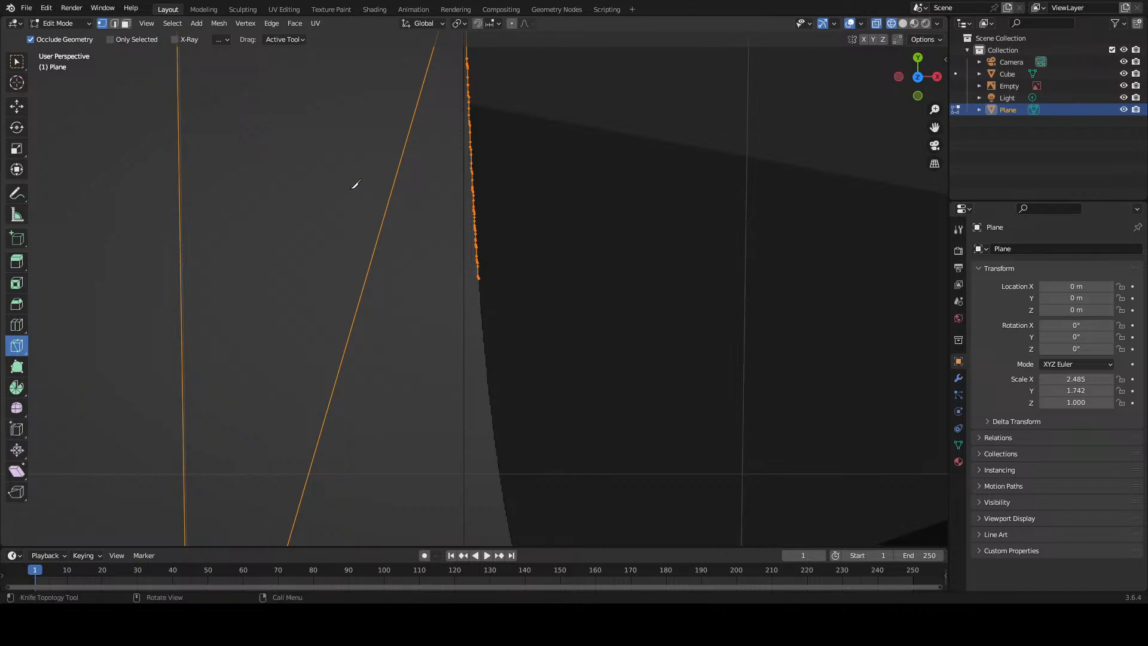
Step: Switch to face selection, leave and re-enter Edit Mode, and test a Knife cut beside the traced outline
click(115, 22)
click(125, 23)
key(Tab)
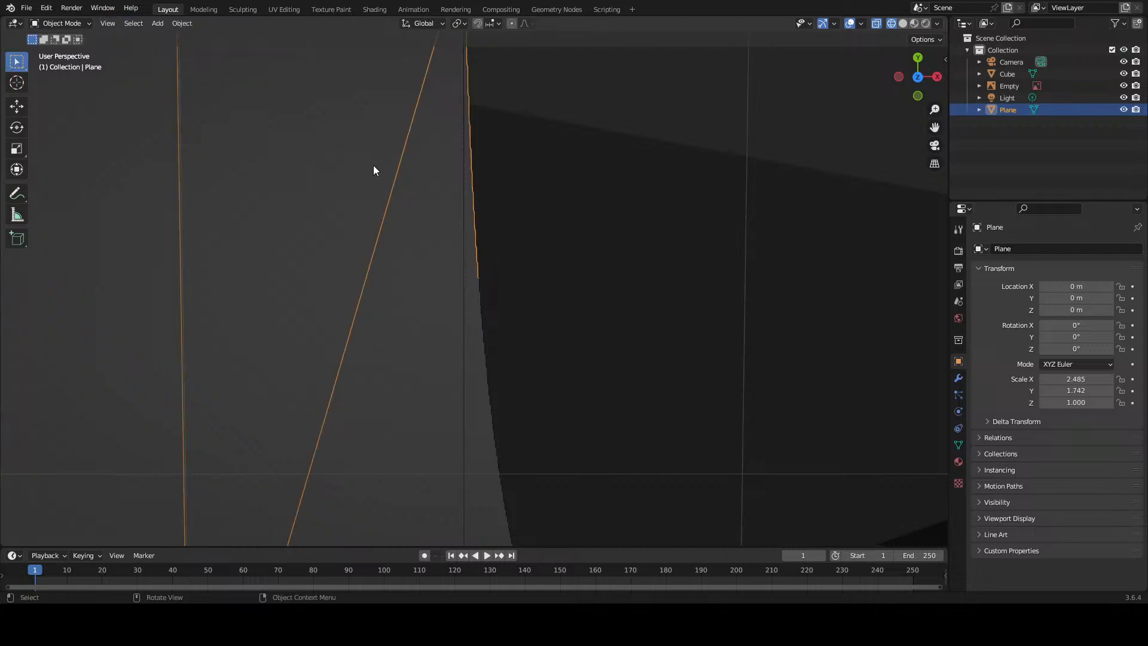
key(Tab)
click(448, 174)
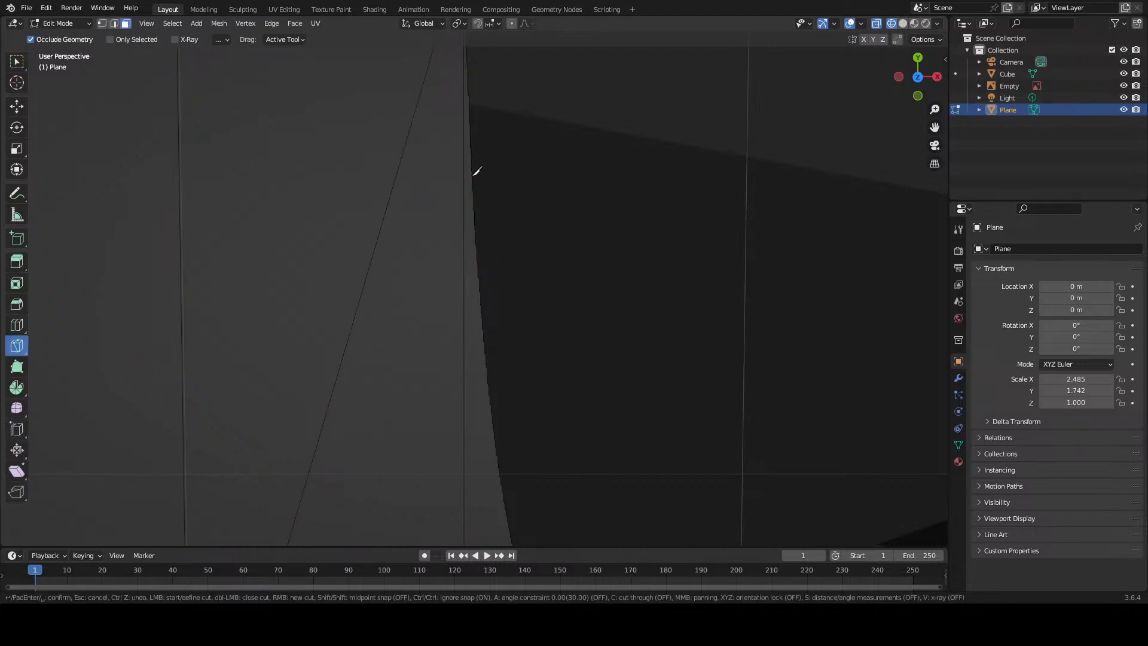
key(Escape)
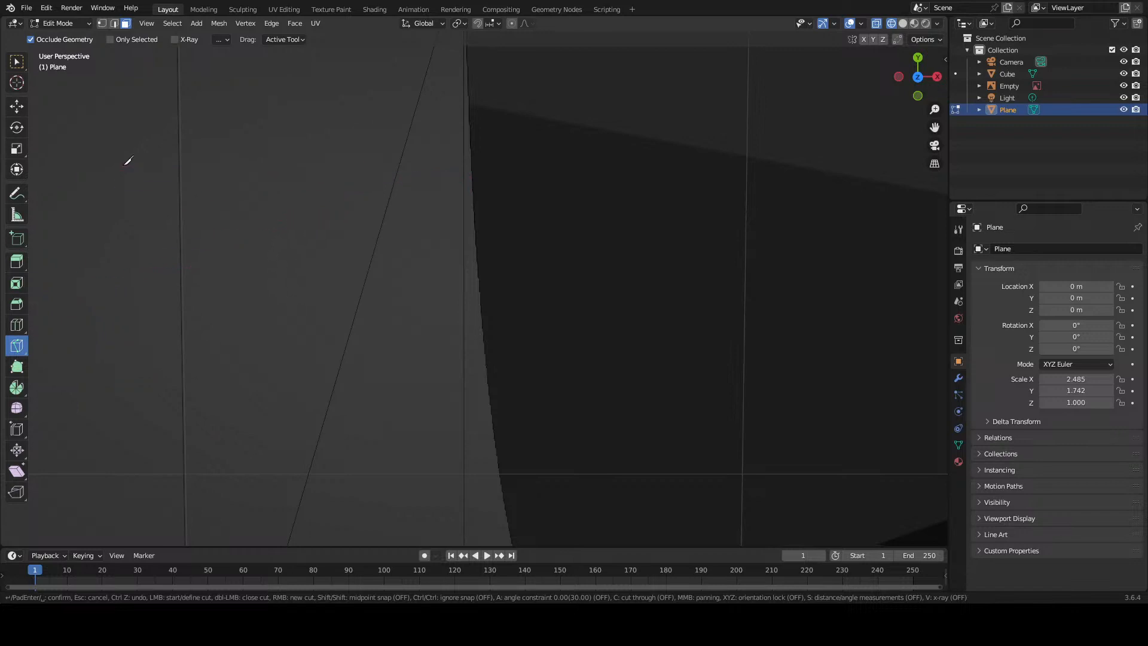
Step: Turn off the Knife tool's Occlude Geometry and test a cut from the traced outline across the plane
click(31, 41)
click(472, 214)
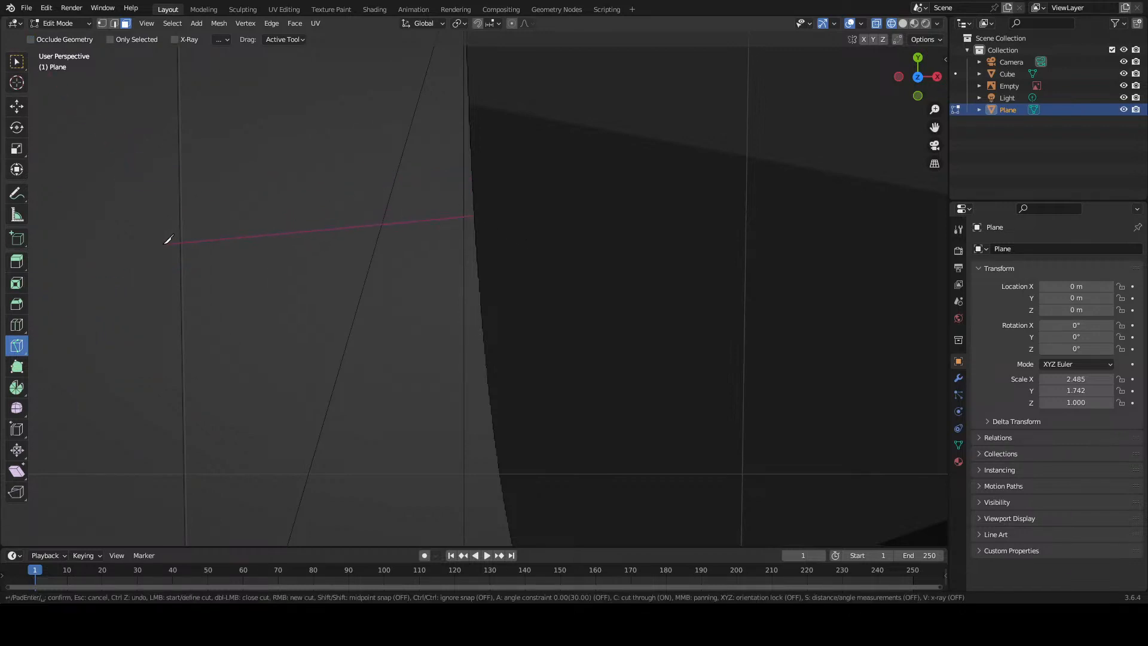
key(Escape)
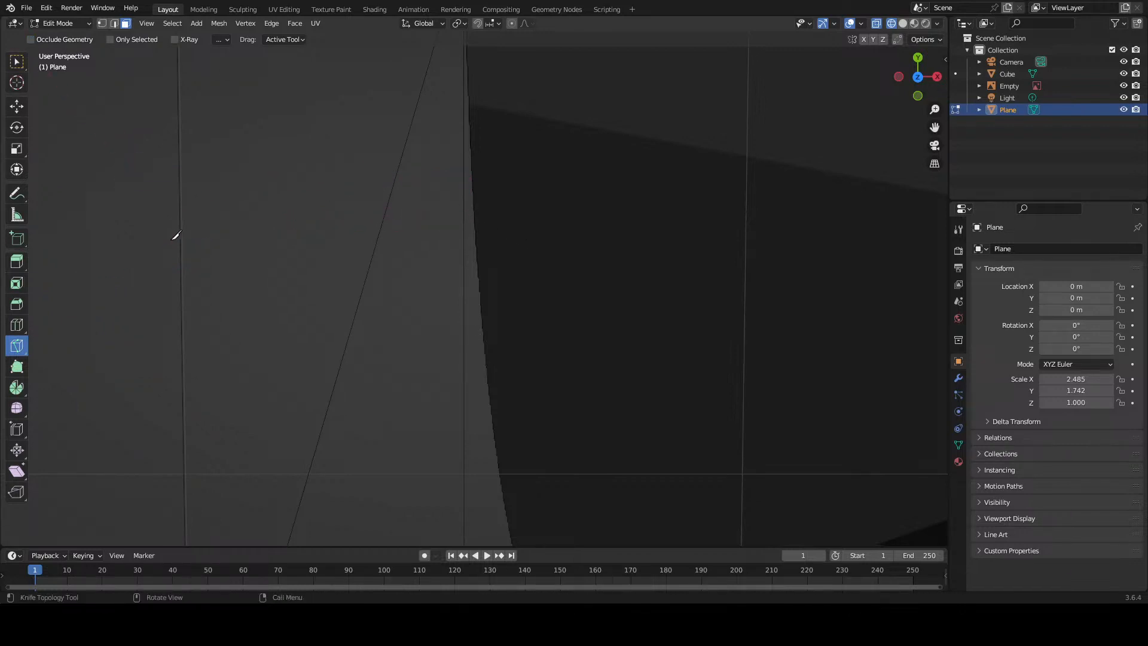
Step: Set the Knife tool's drag action to Tweak, enable Occlude Geometry, and test a cut beside the image's edge
click(269, 40)
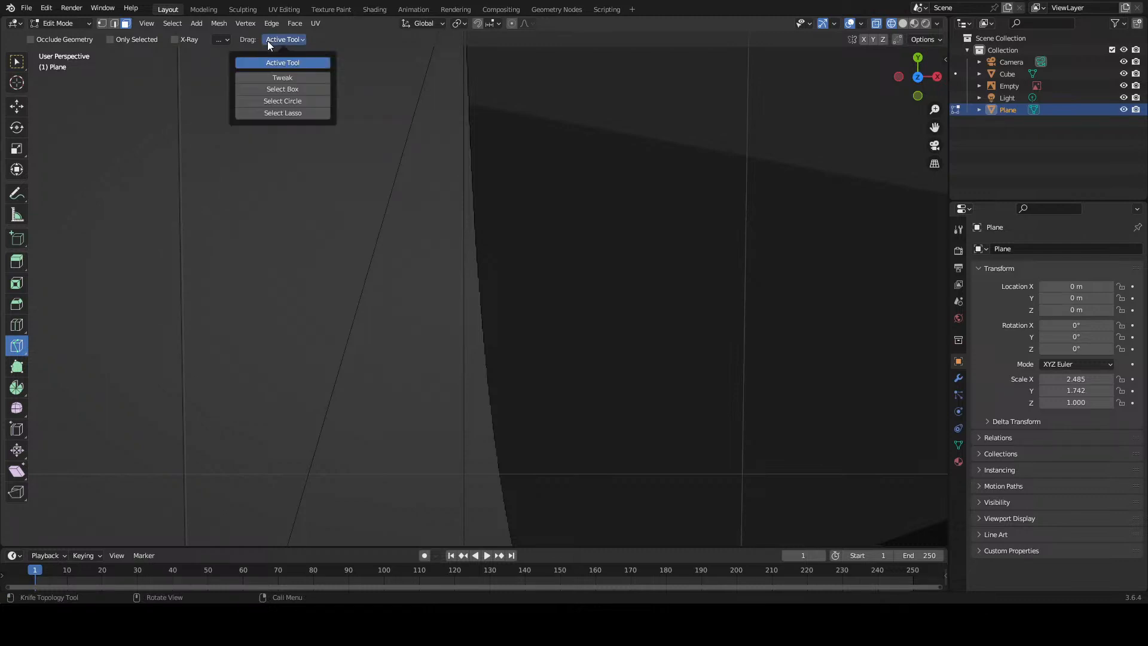
click(293, 78)
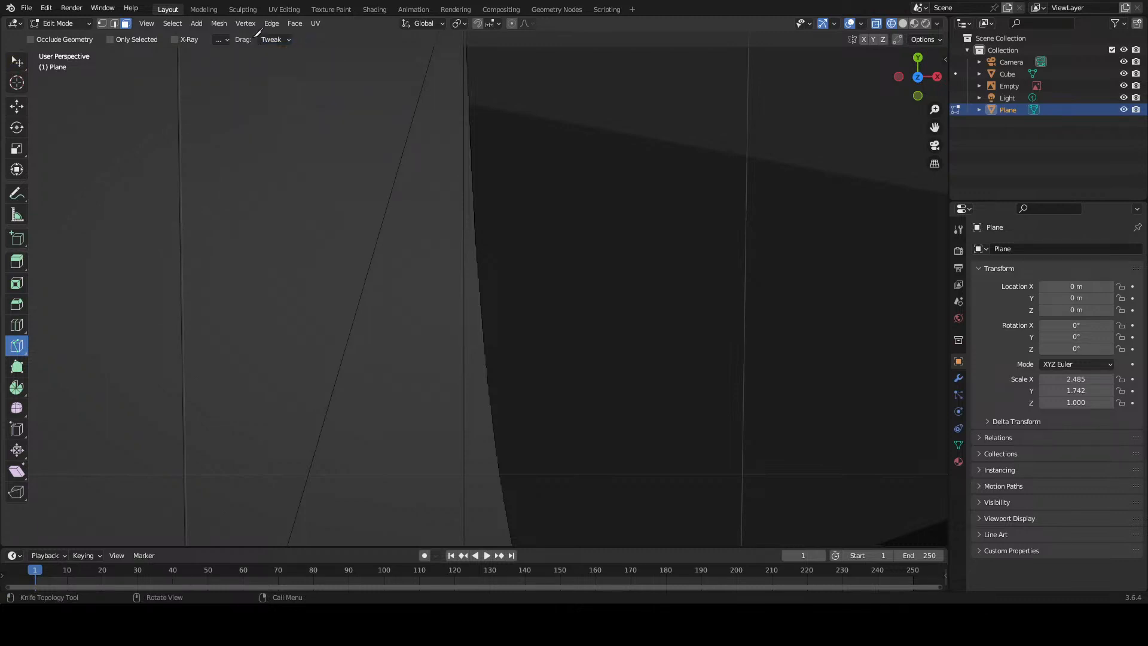
click(226, 40)
click(69, 40)
click(388, 75)
scroll(392, 76, down, 4)
scroll(388, 80, down, 3)
scroll(388, 81, up, 3)
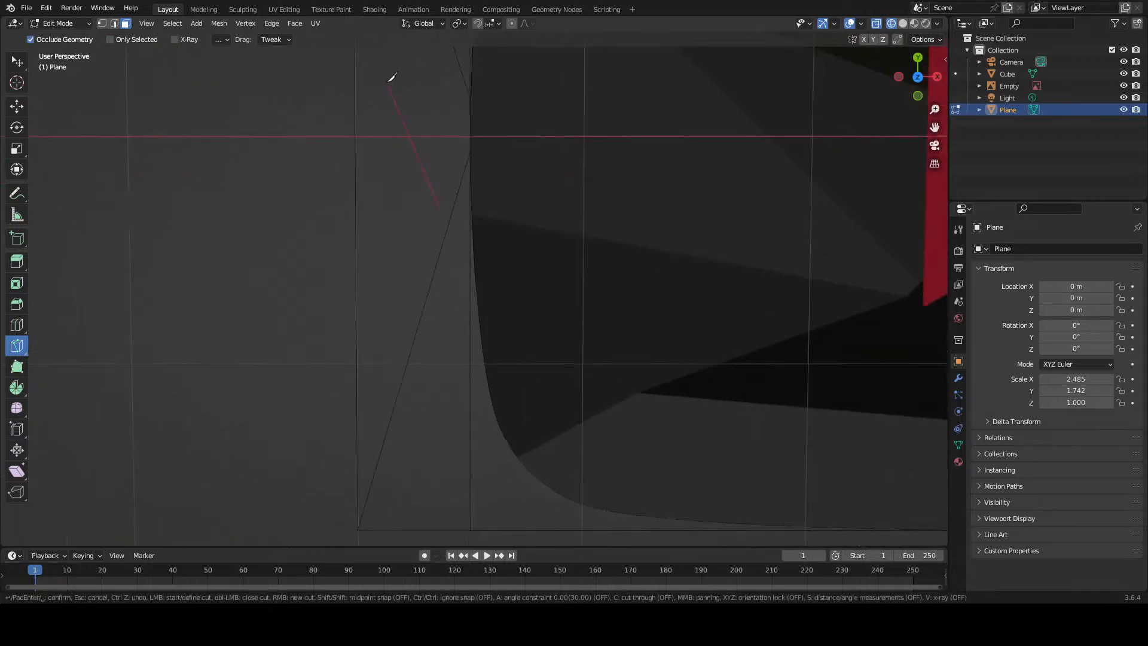
key(ctrl)
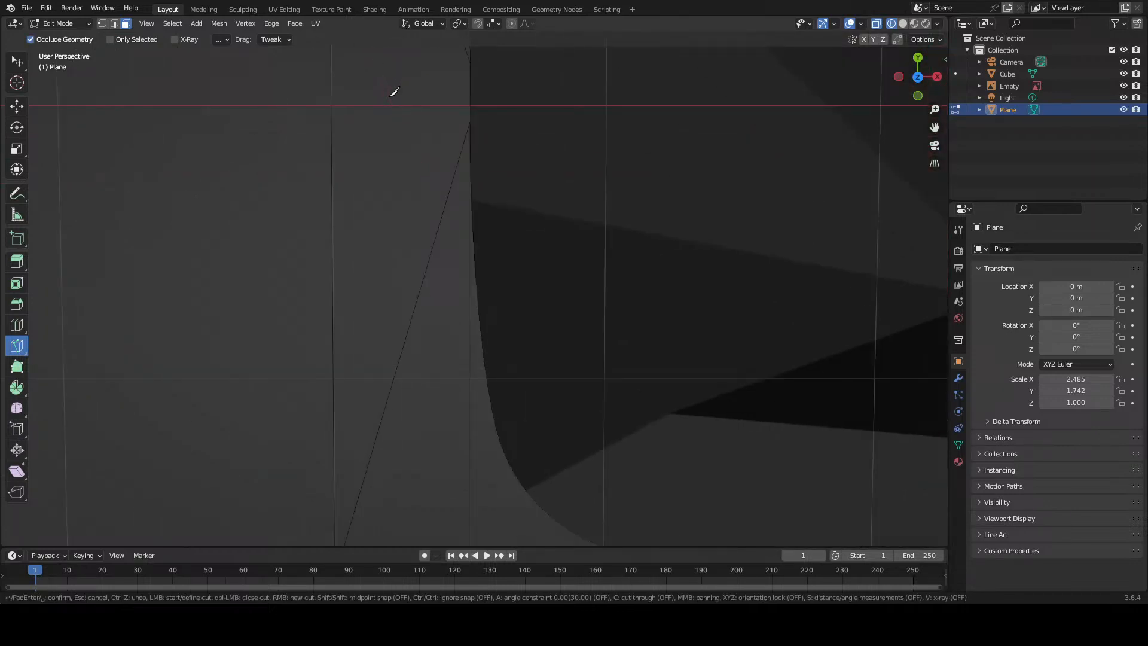
key(Escape)
Step: Reopen the recent file playbutton.blend and test a Knife cut outside the reference image's edge
key(ctrl+z)
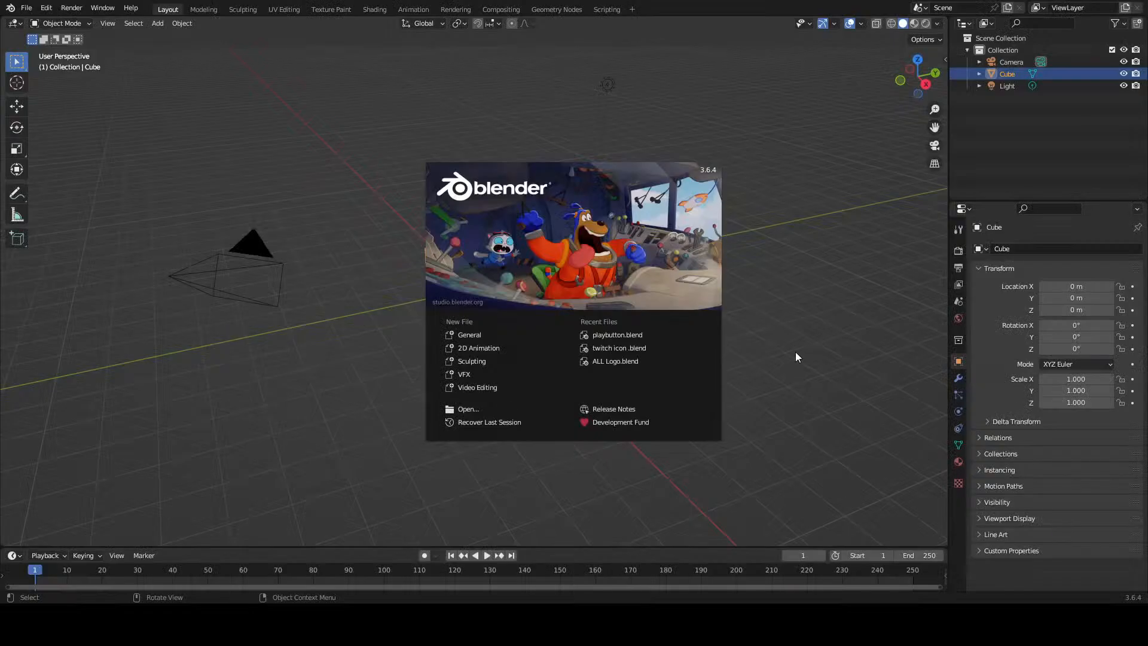
click(621, 334)
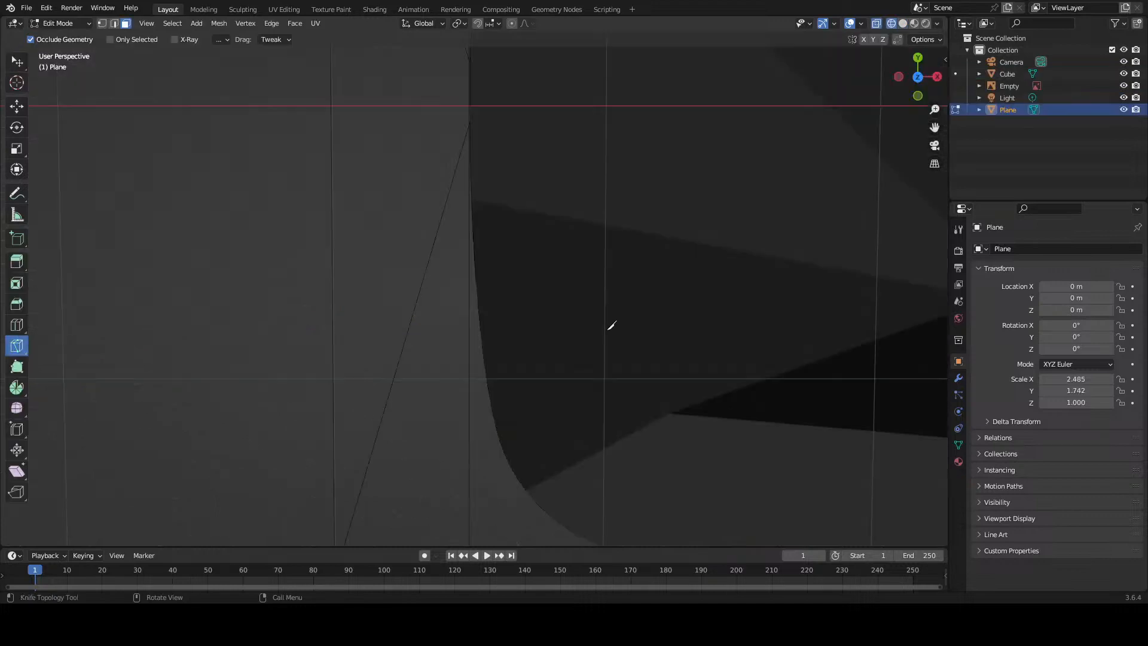
click(480, 232)
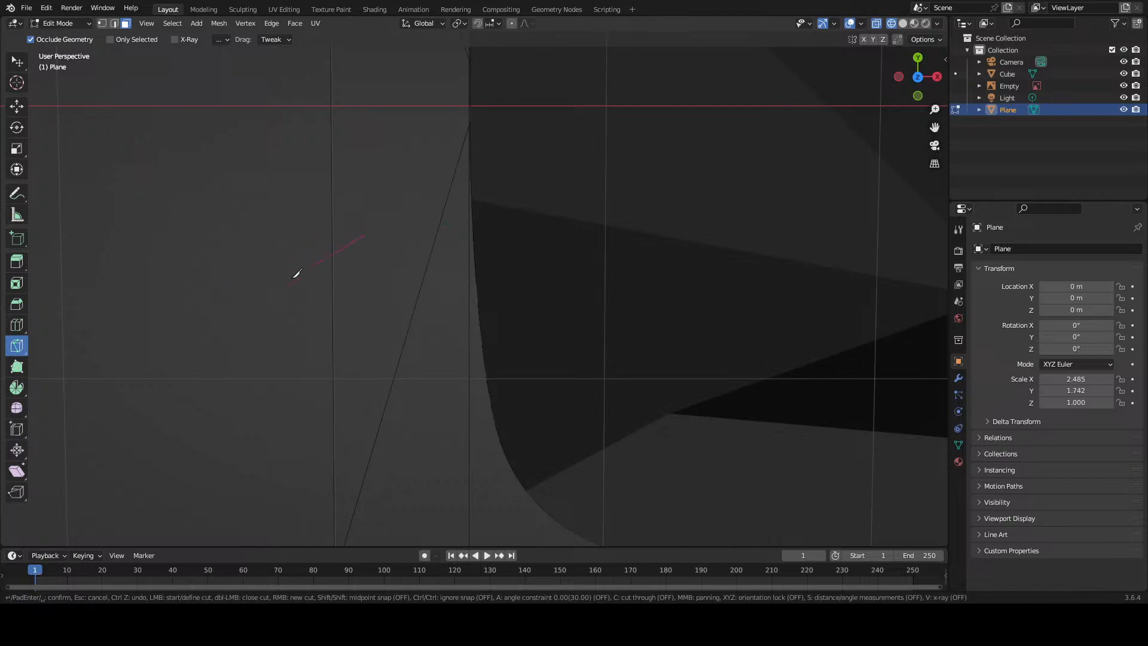
key(Escape)
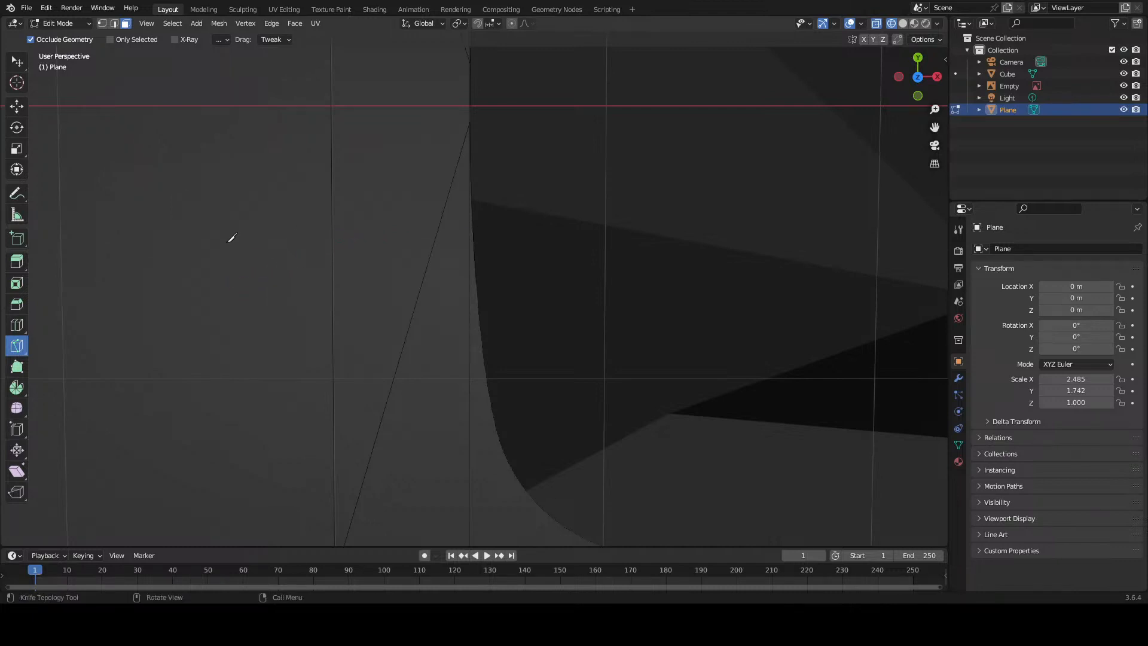
Step: Activate the selection tool, leave and re-enter Edit Mode, and deselect all of the plane's geometry
click(17, 62)
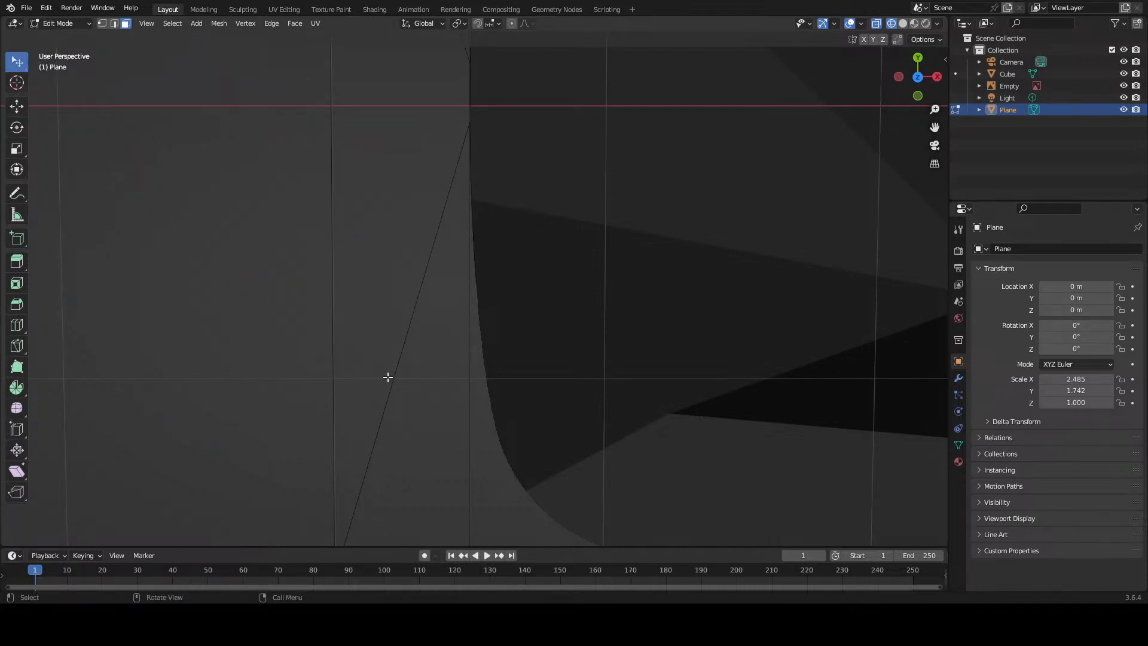
key(Tab)
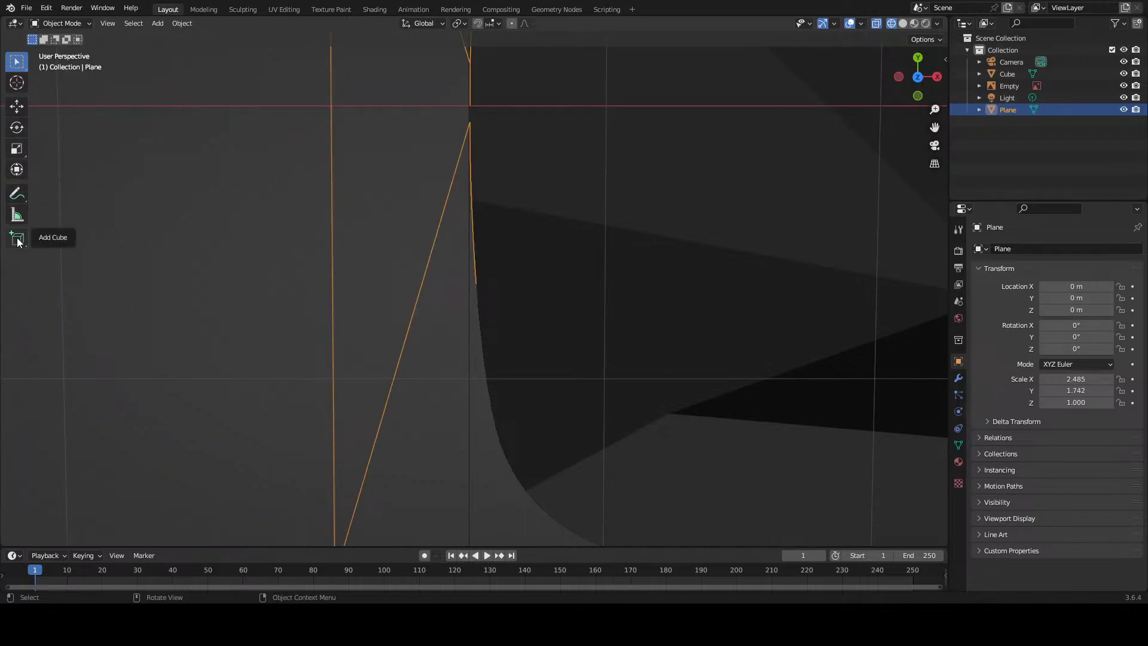
key(Tab)
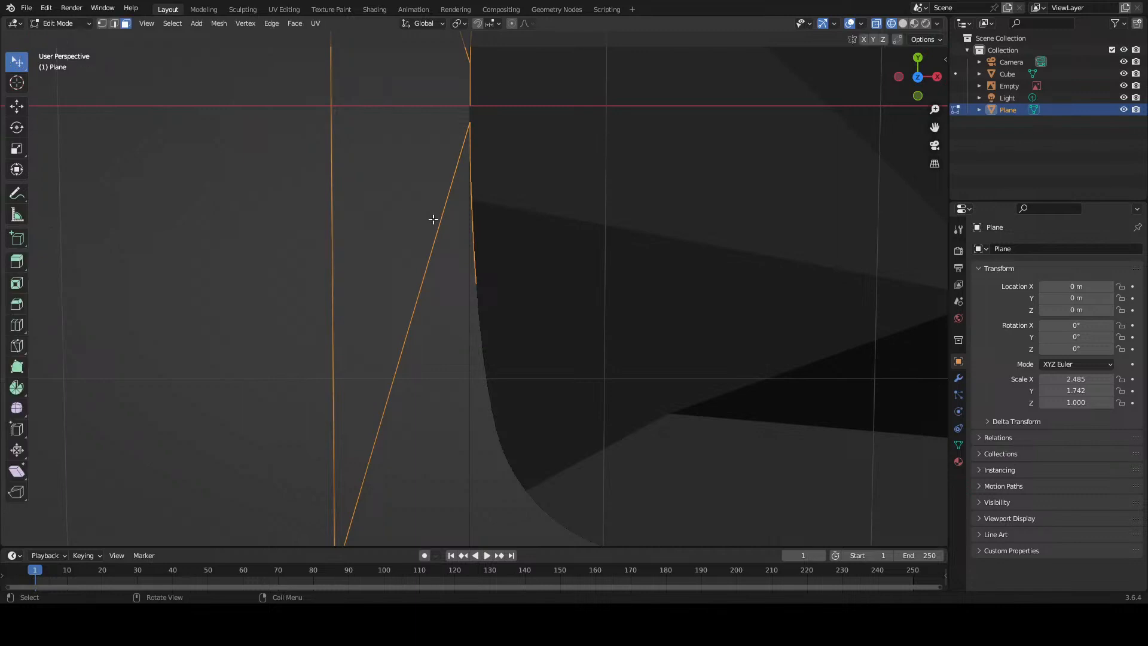
key(alt+a)
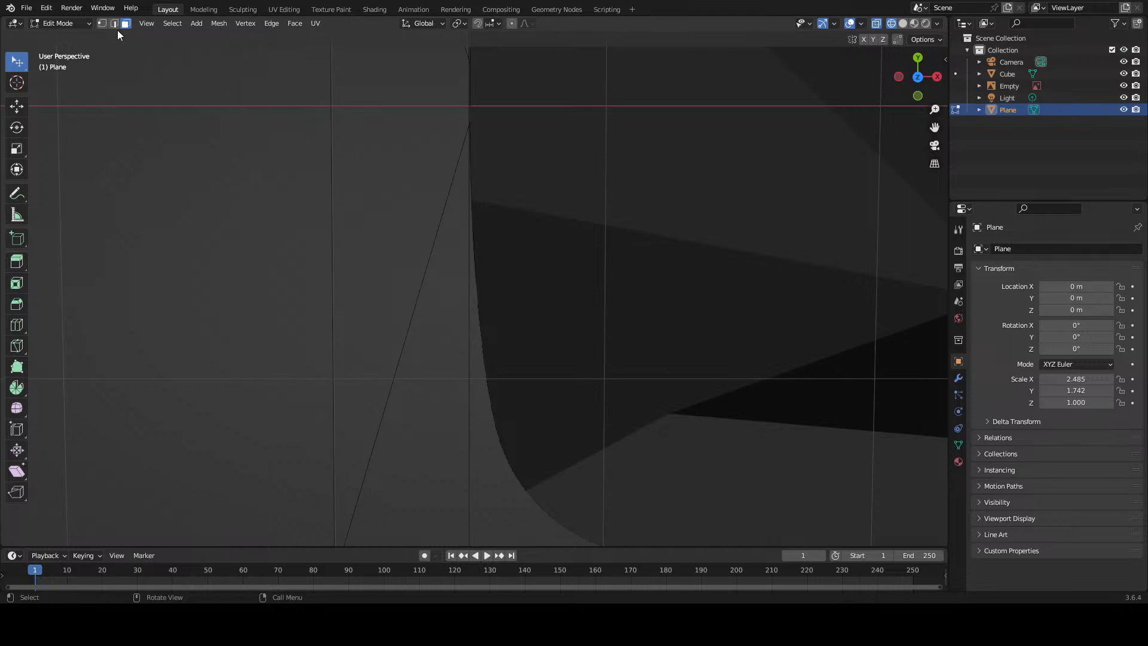
Step: Switch to edge selection and try a Knife cut along the reference image's curved edge
click(64, 27)
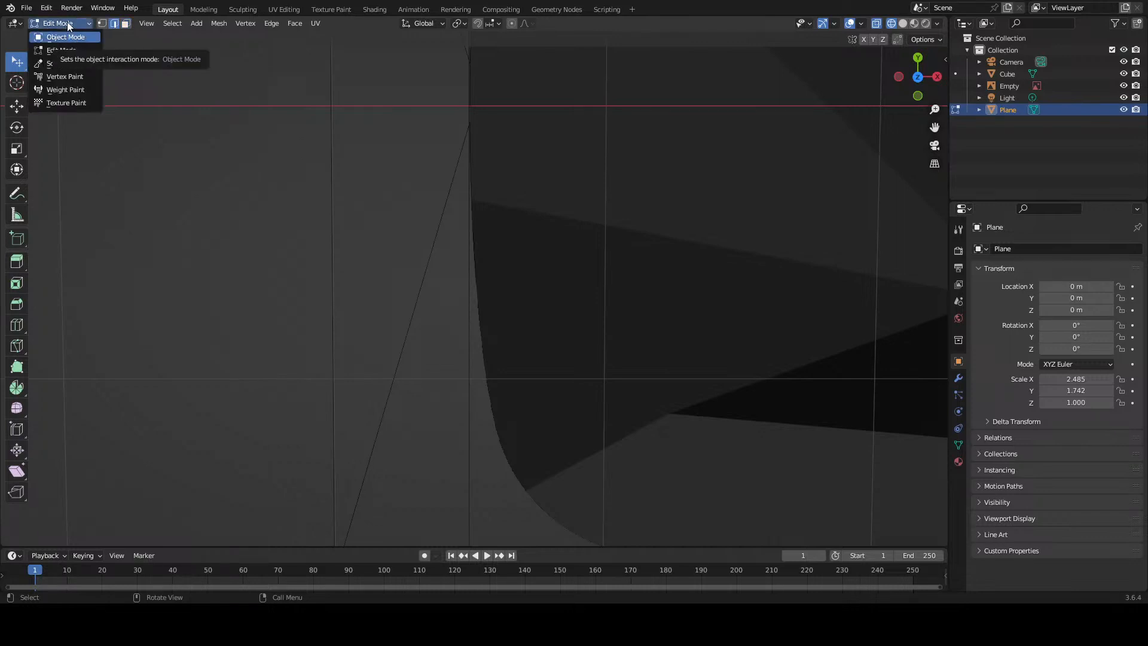
click(67, 22)
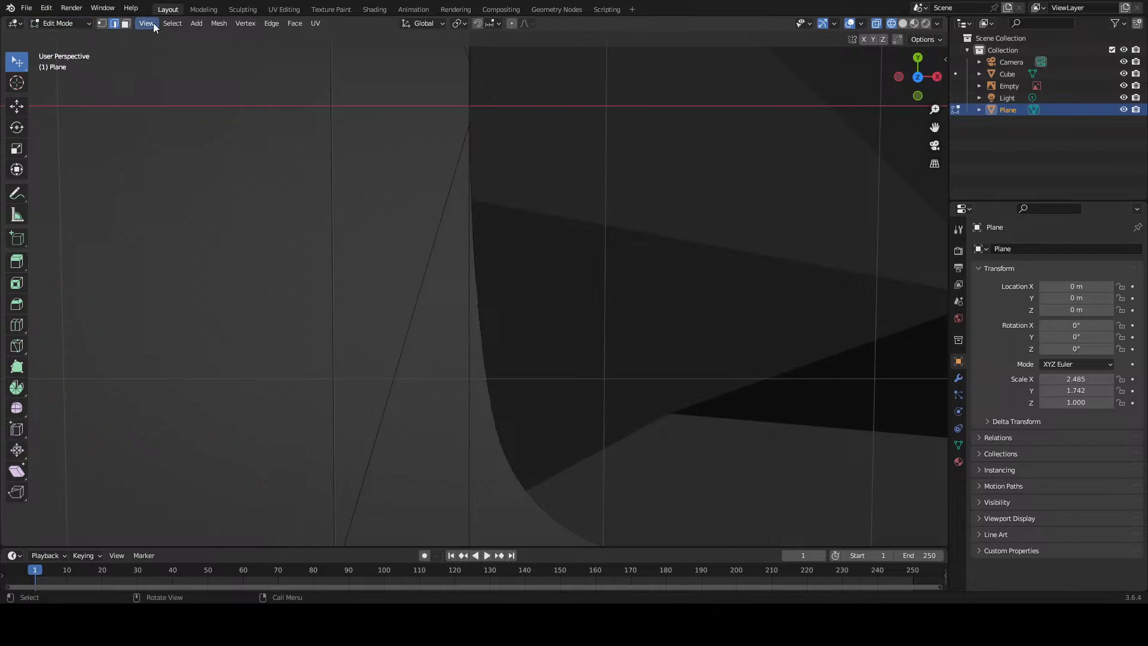
click(258, 23)
mouse_move(271, 26)
click(16, 346)
click(474, 234)
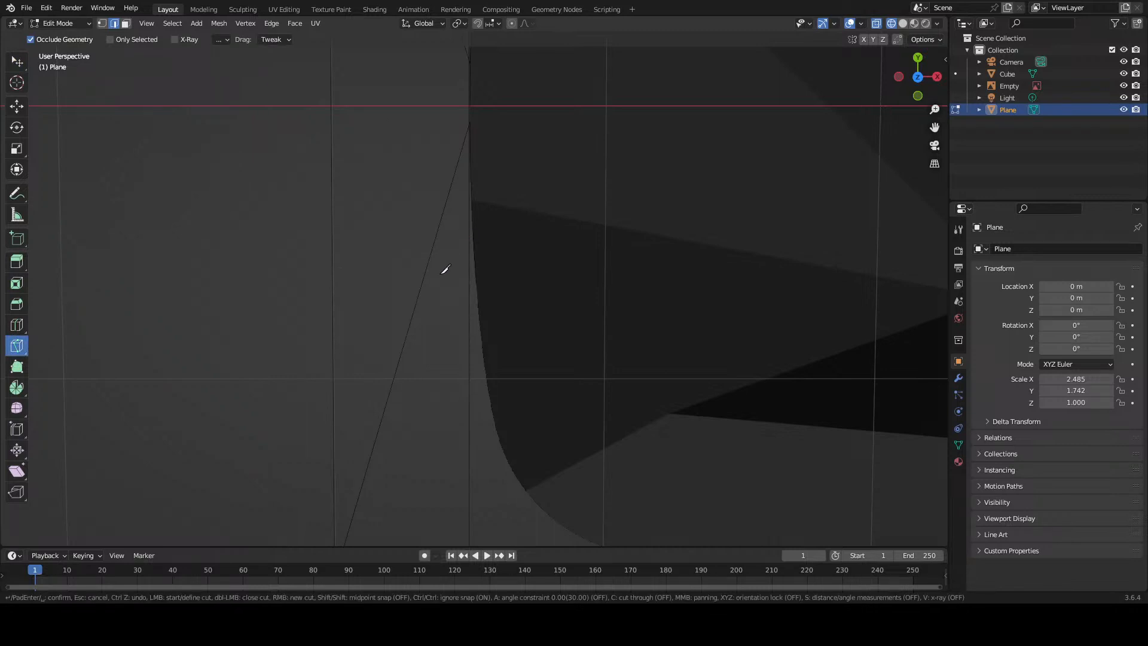
scroll(445, 269, down, 6)
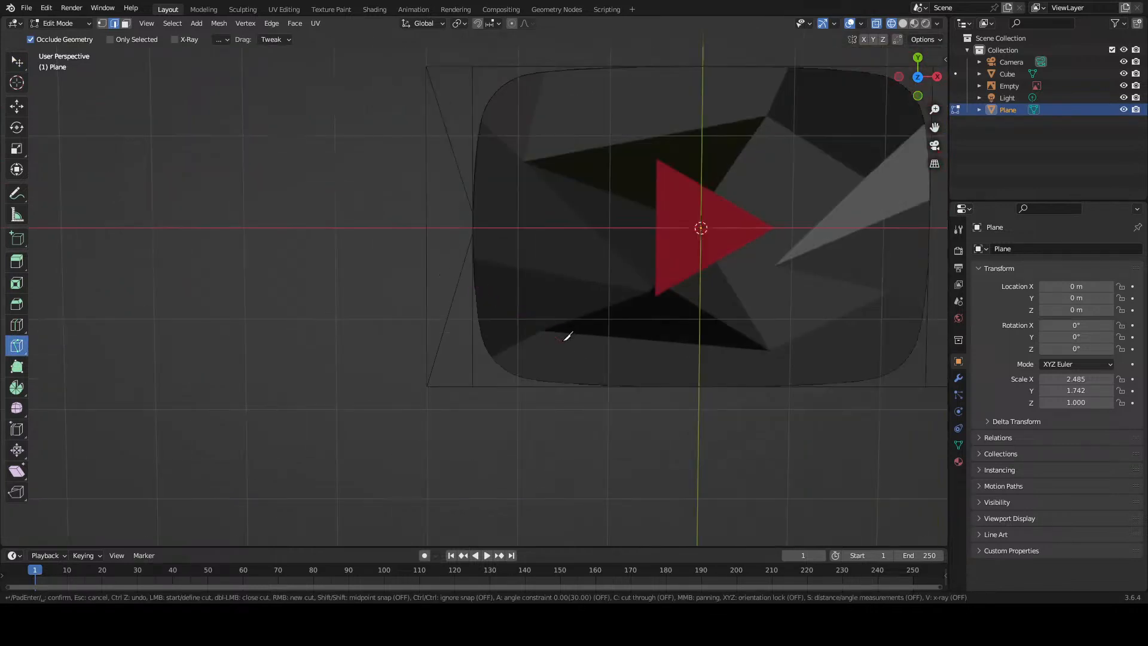
key(Escape)
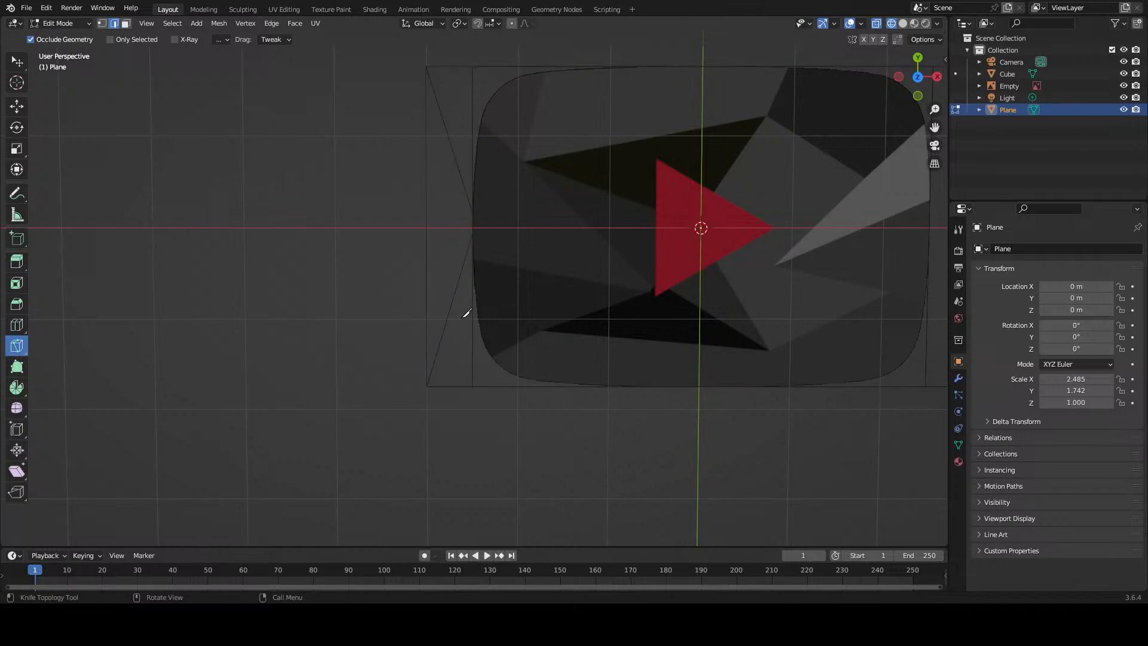
Step: Select all objects in Object Mode, reselect only the plane, and return it to Edit Mode
key(Tab)
key(a)
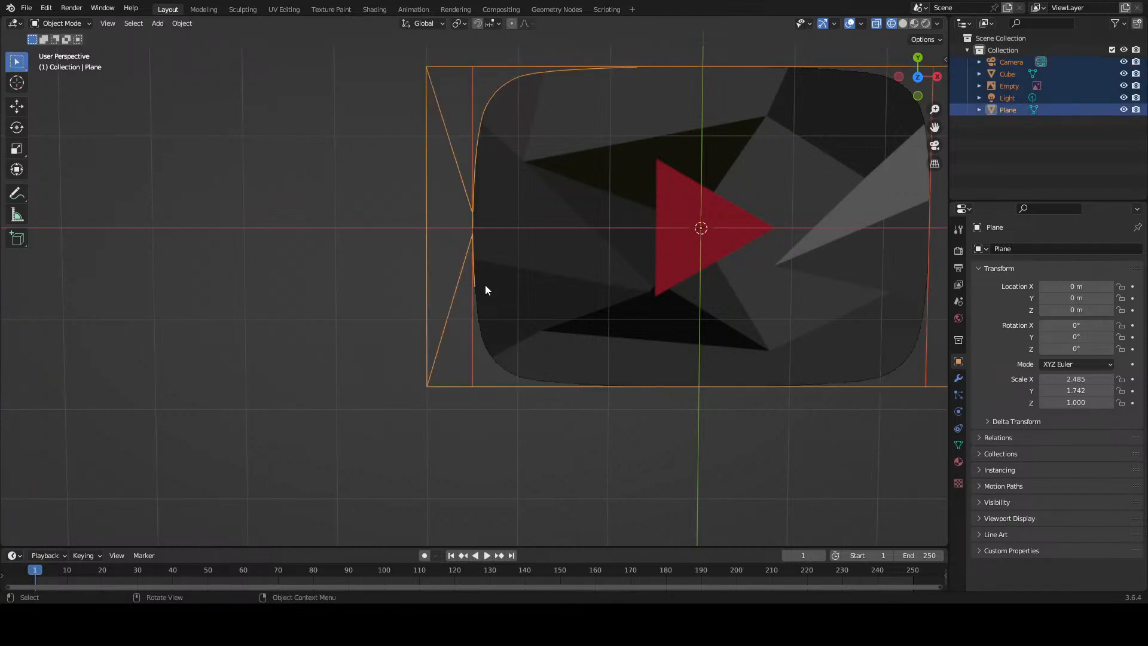
click(472, 303)
key(a)
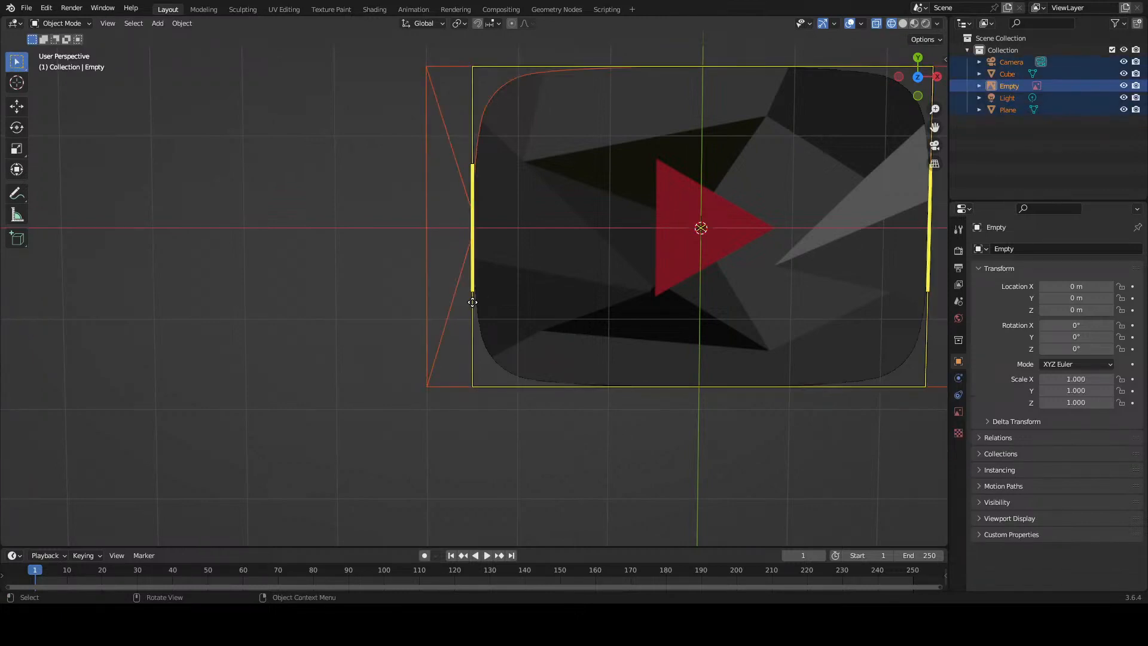
click(472, 302)
click(461, 302)
key(a)
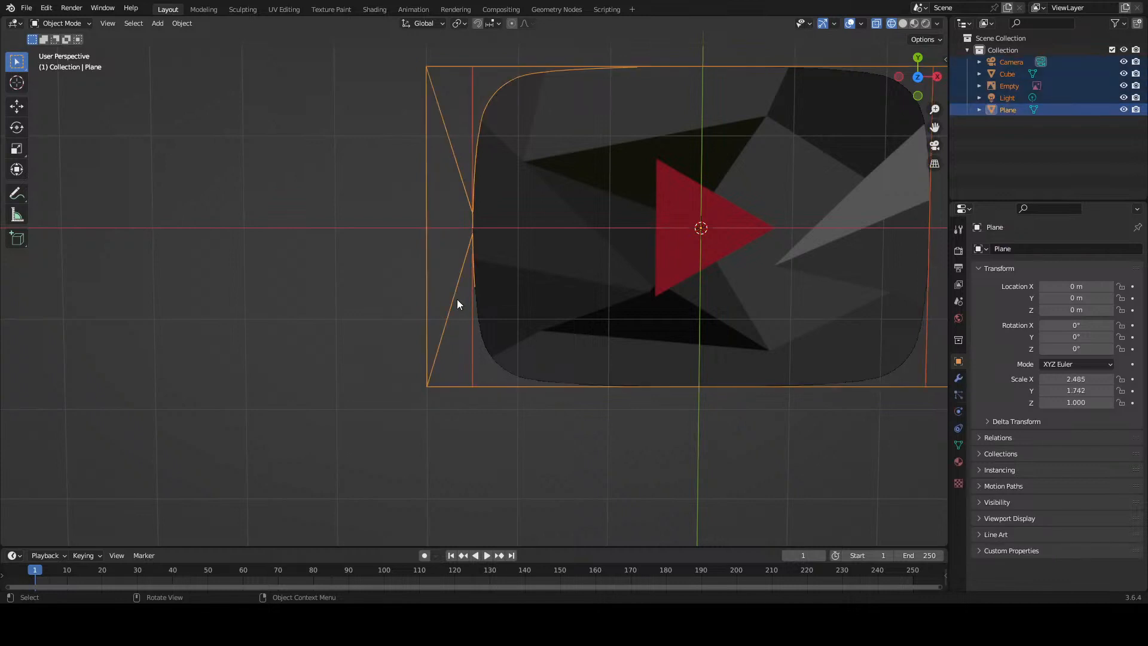
click(456, 304)
key(Tab)
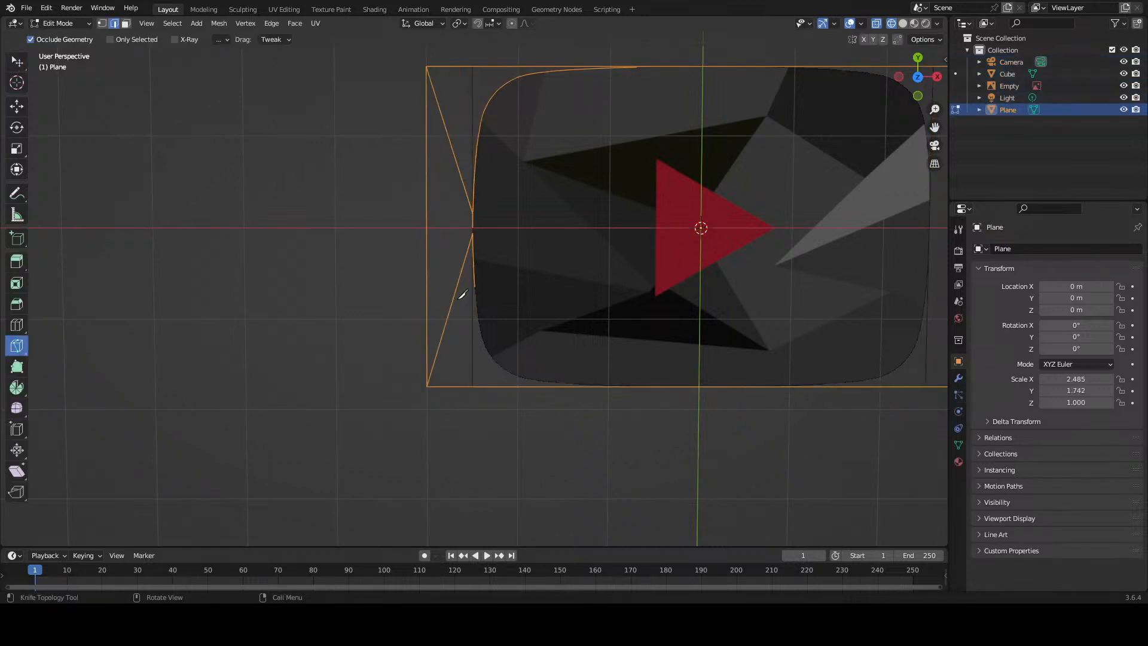
Step: Select all of the plane's geometry and test a Knife cut near the traced outline's lower end
key(alt+a)
key(a)
click(474, 270)
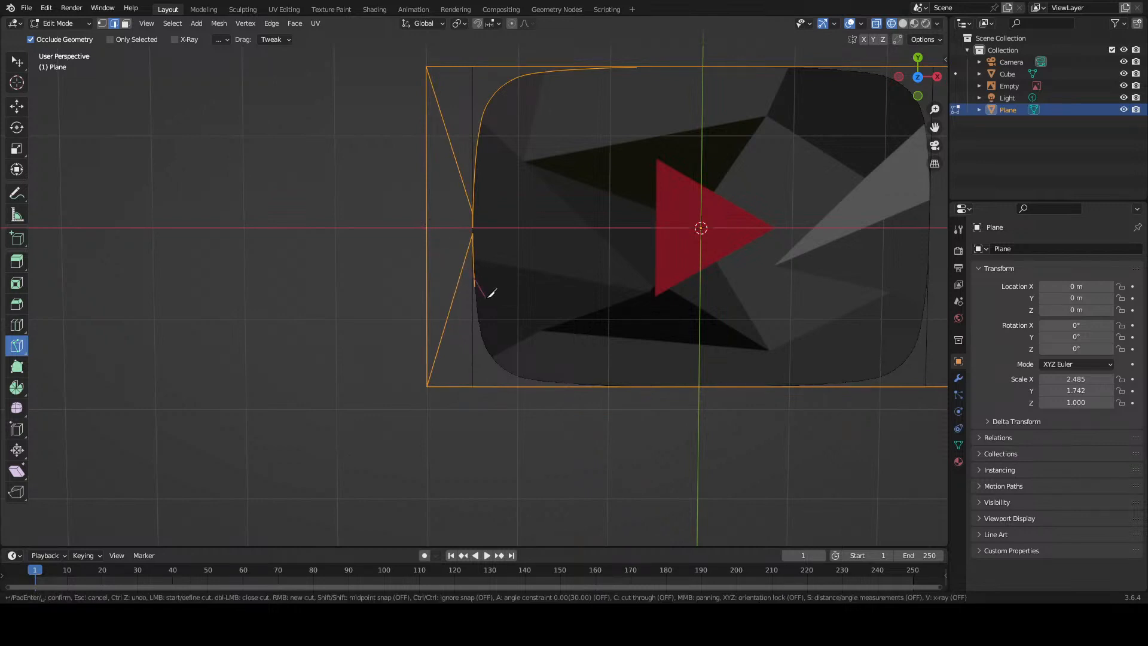
key(Escape)
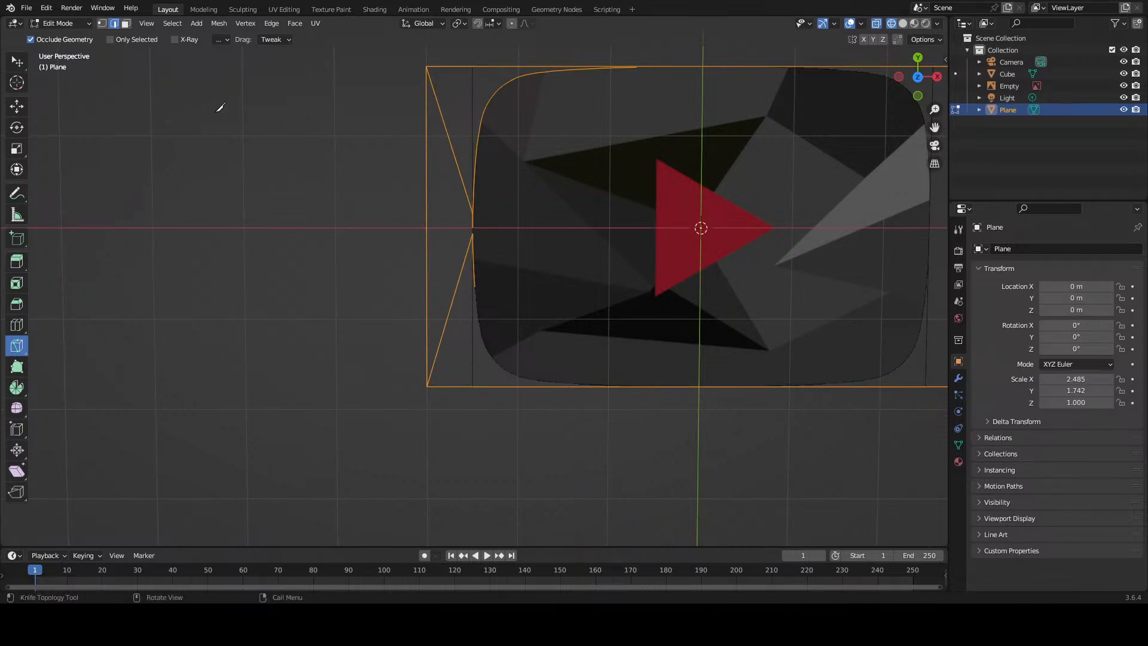
Step: Switch to vertex selection and try a Knife cut from the traced outline's last vertex
click(102, 24)
scroll(488, 312, up, 8)
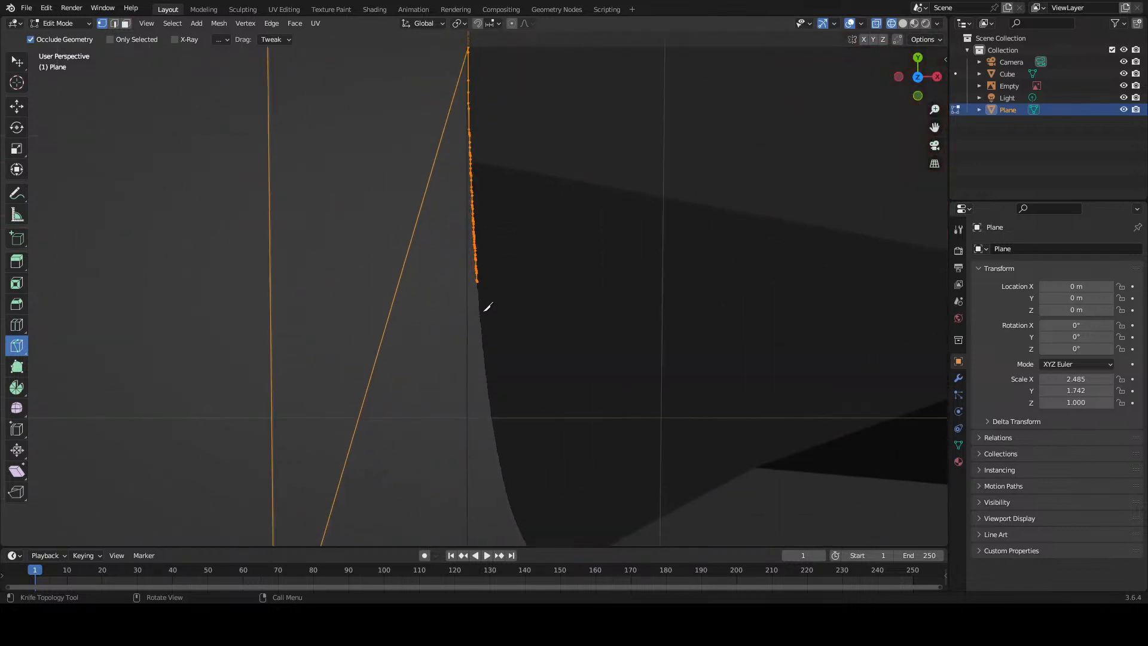
click(485, 266)
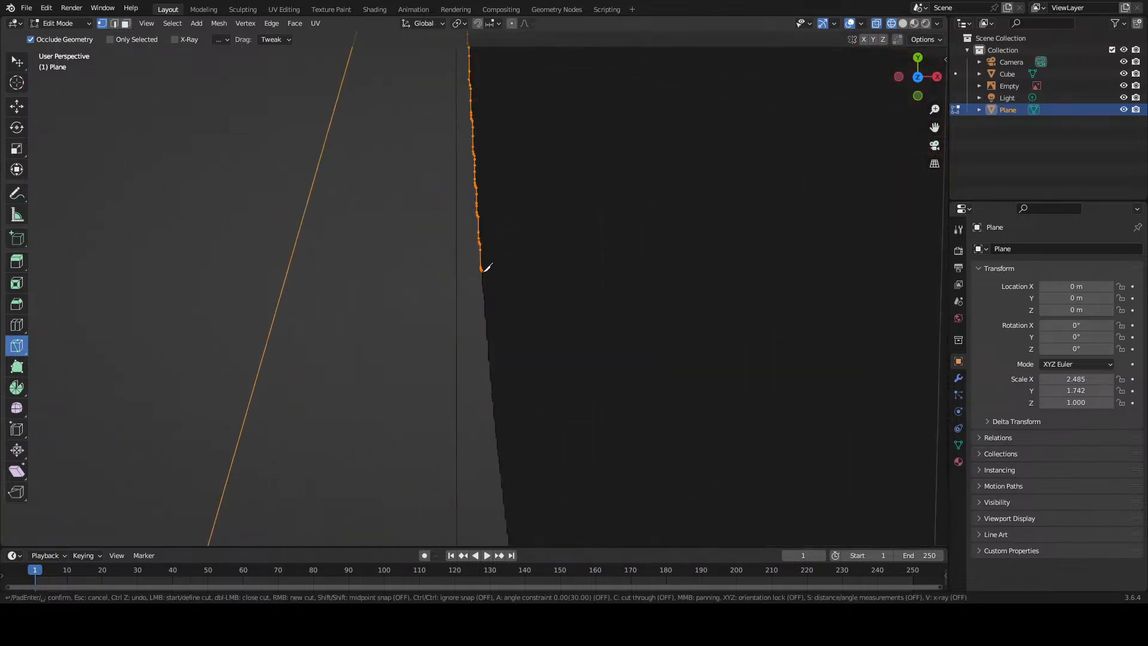
key(Escape)
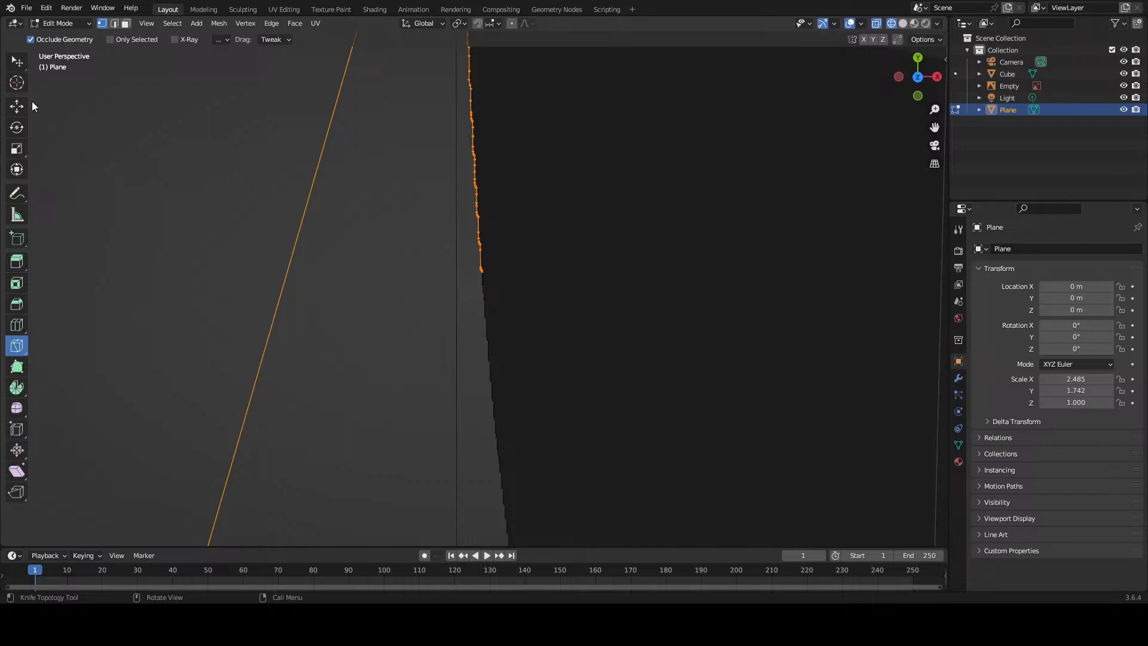
Step: Try moving the traced outline's lowest vertex farther down the reference image's edge with the Bevel tool active, save the file, and undo the move
click(17, 304)
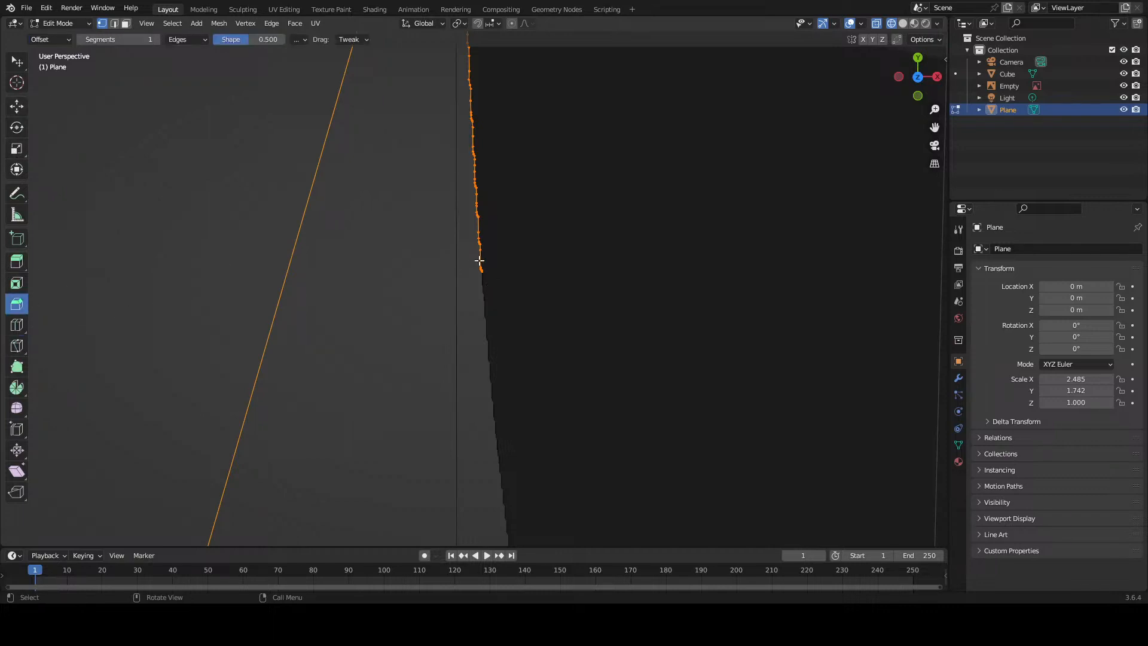
drag(480, 258, 485, 302)
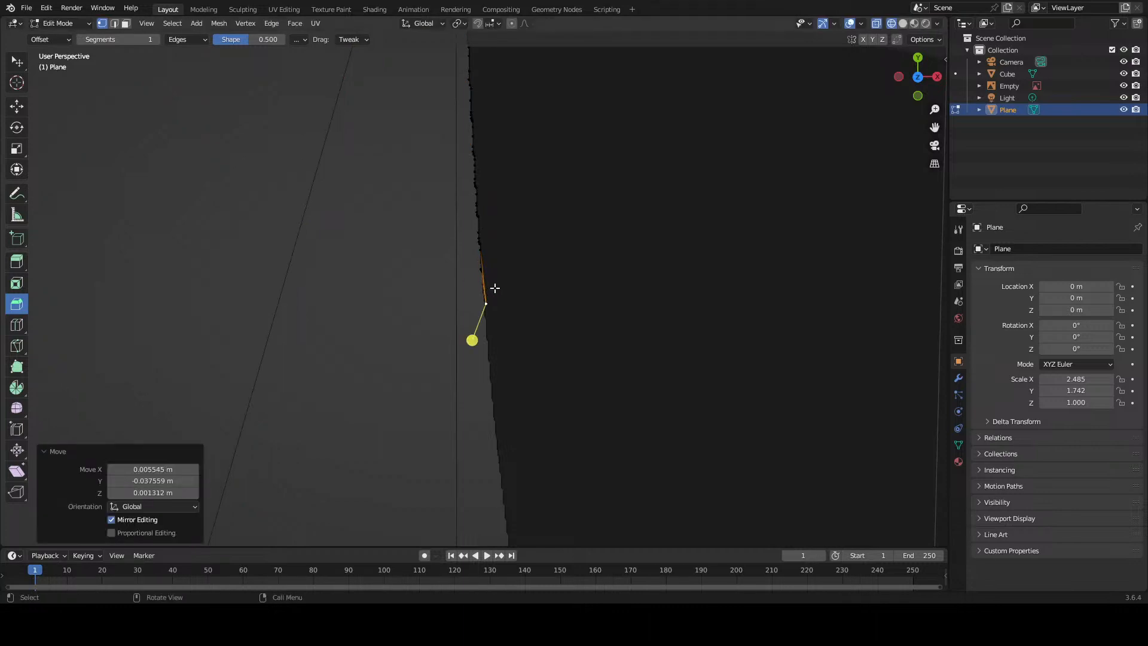
key(ctrl+s)
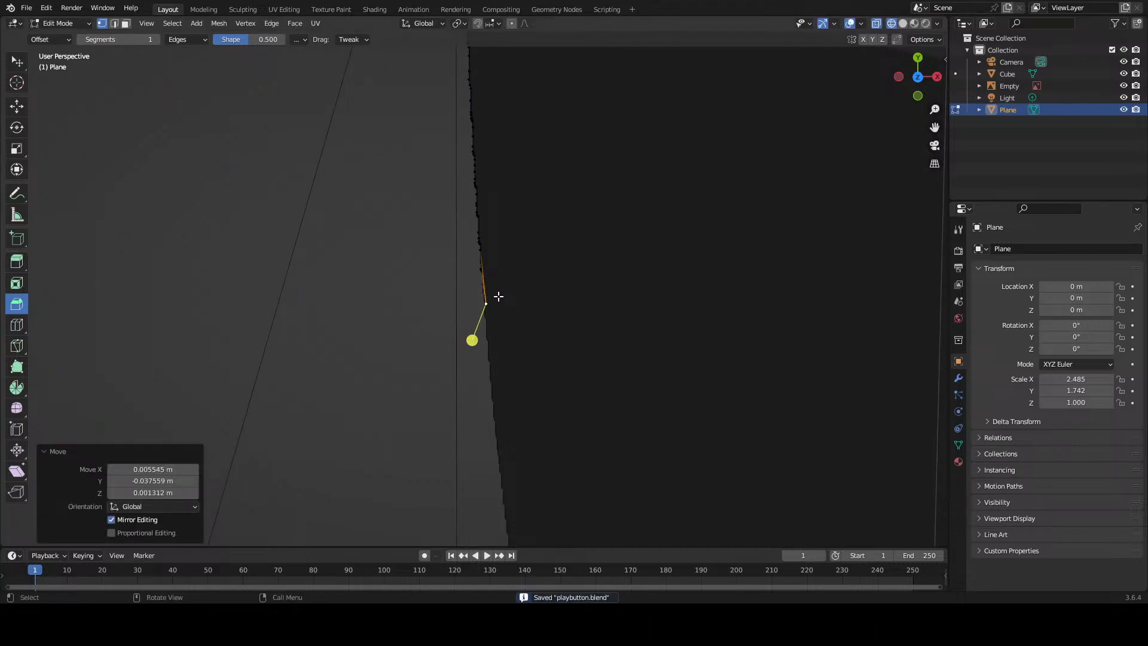
key(ctrl+z)
key(ctrl+z)
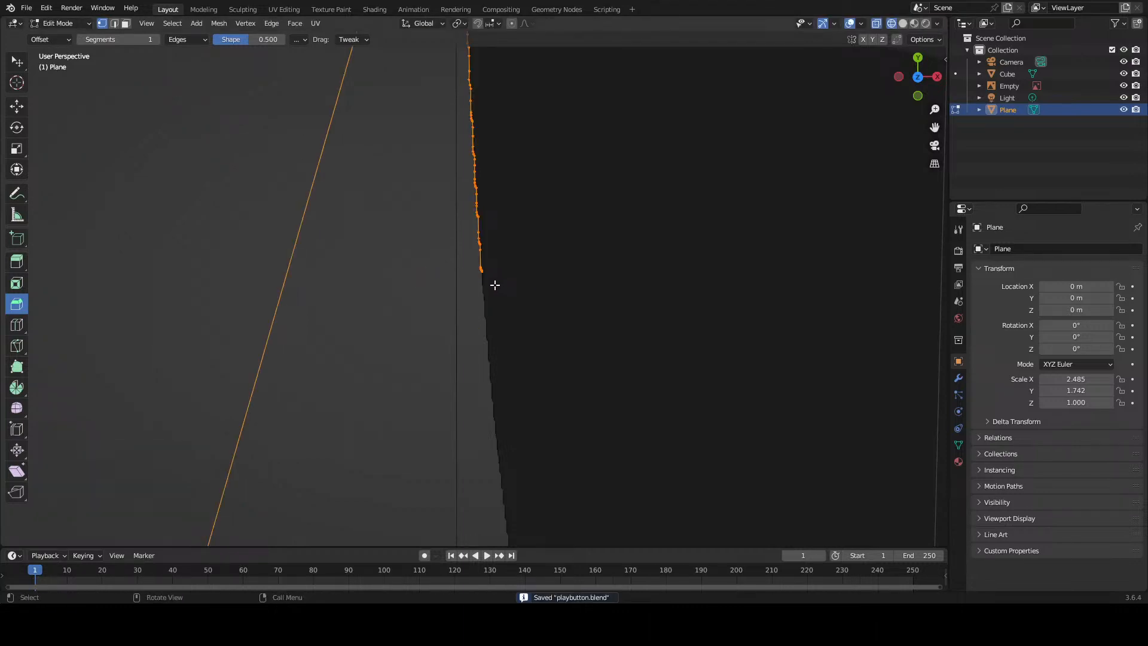
Step: Select the outline's last vertex and try Knife cuts from it along the reference image's edge
click(491, 280)
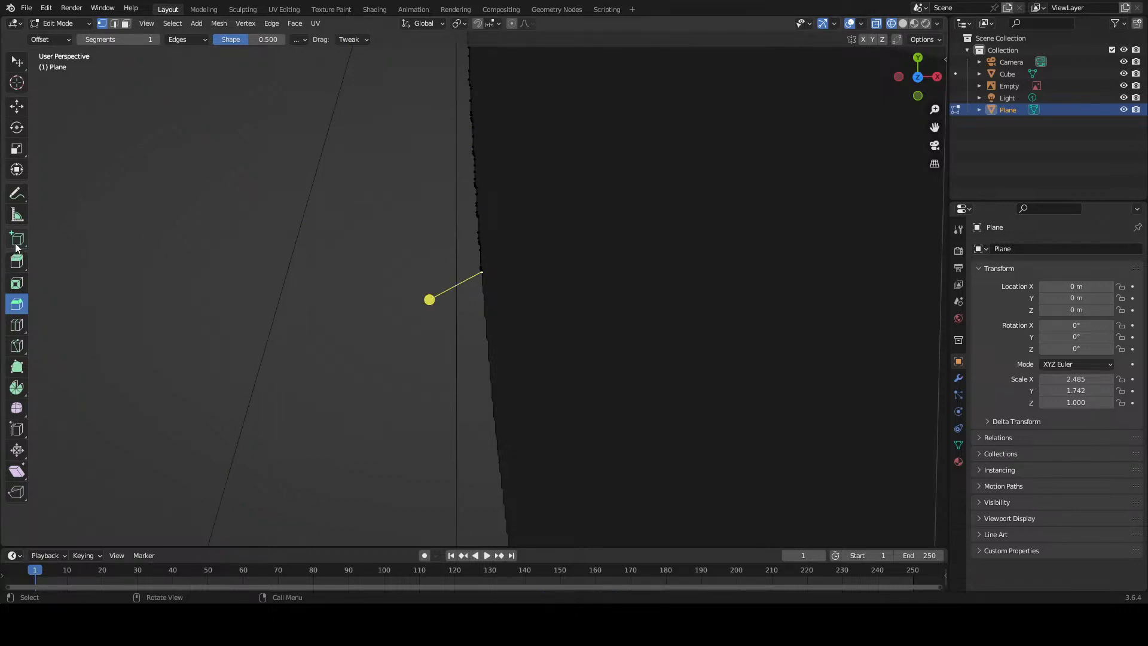
click(16, 347)
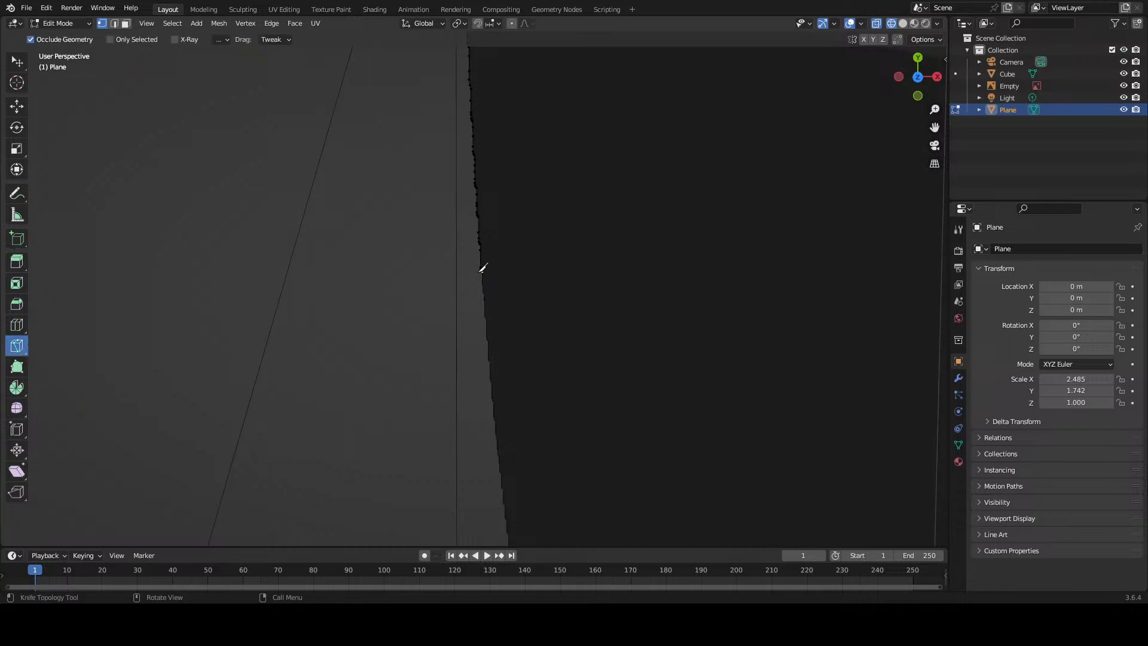
click(483, 271)
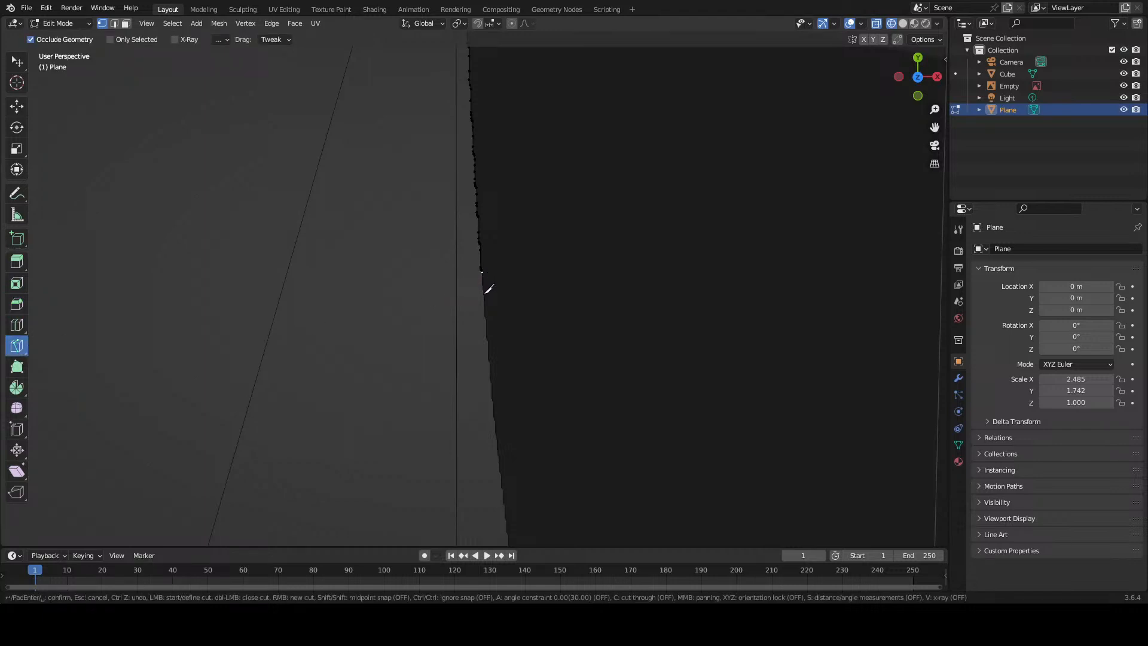
middle_drag(489, 310, 492, 282)
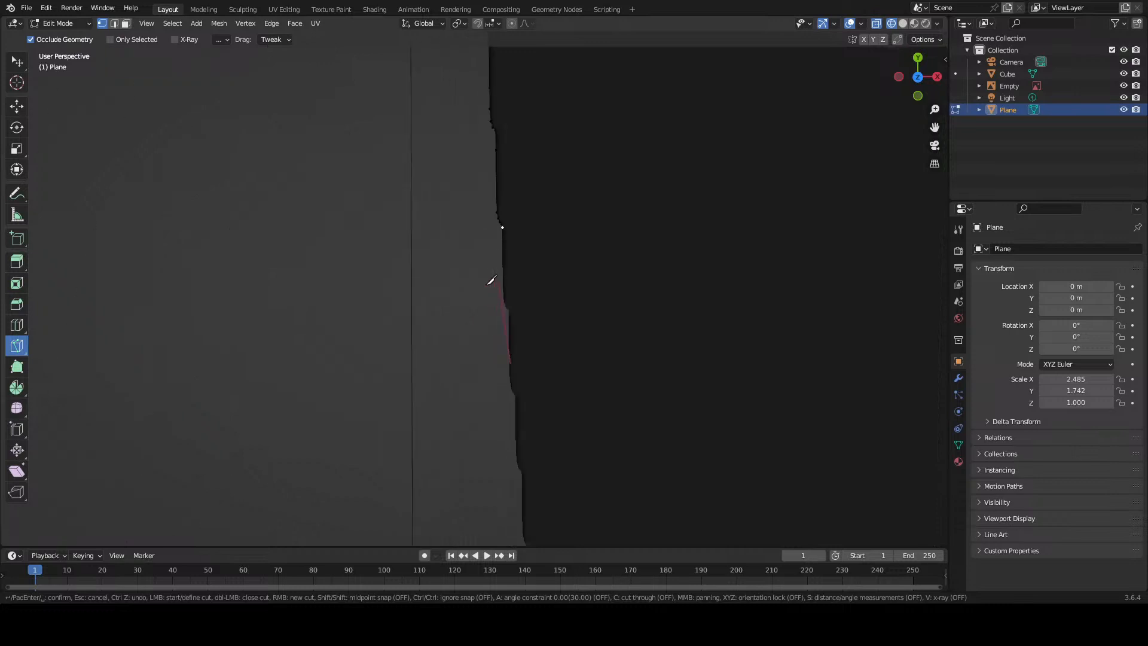
key(ctrl)
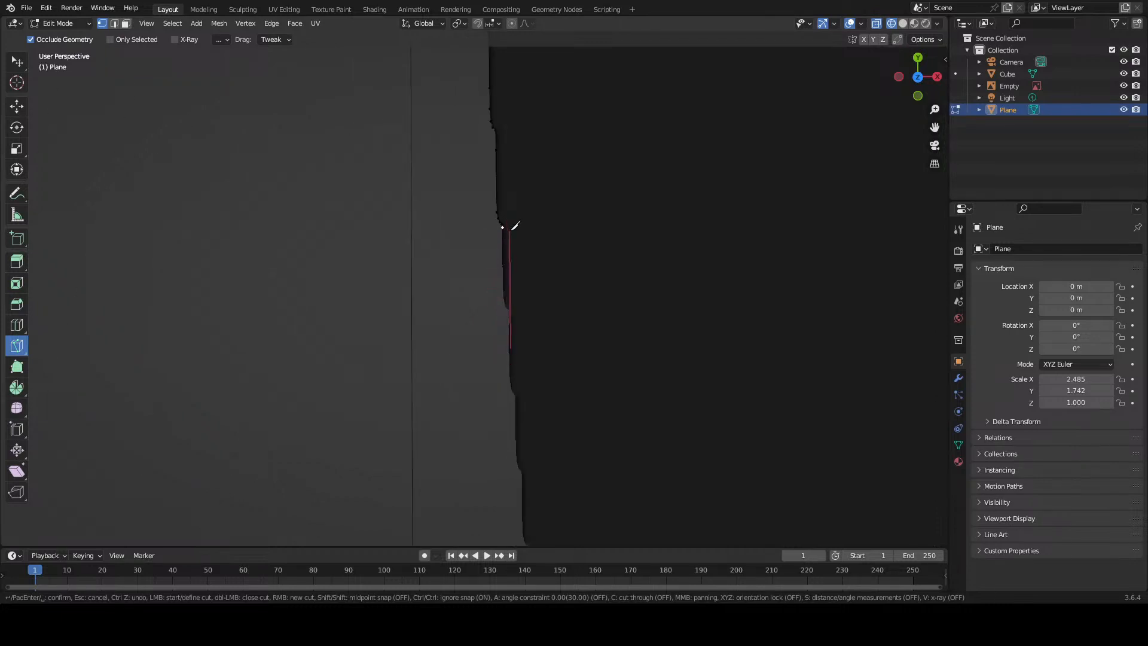
key(Return)
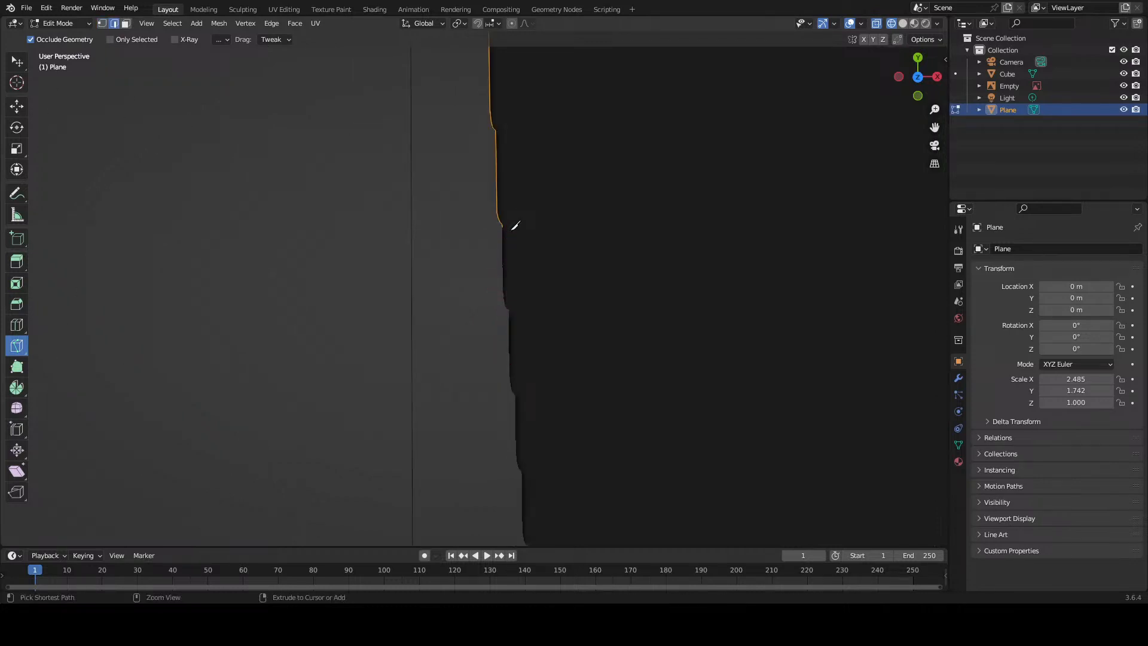
click(506, 220)
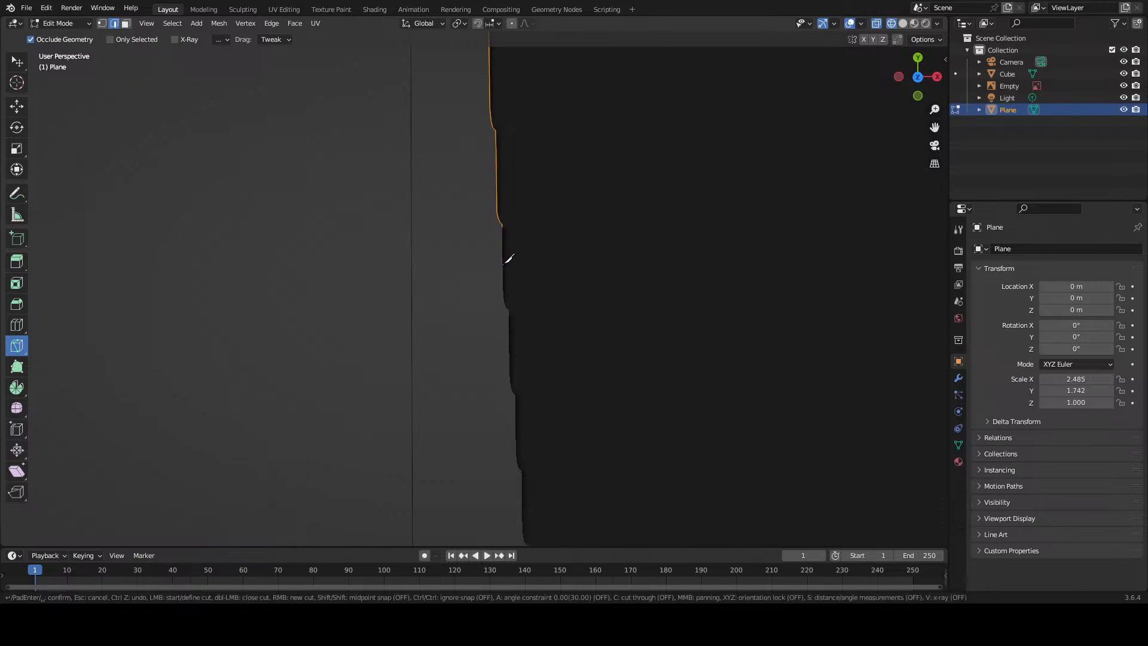
key(Escape)
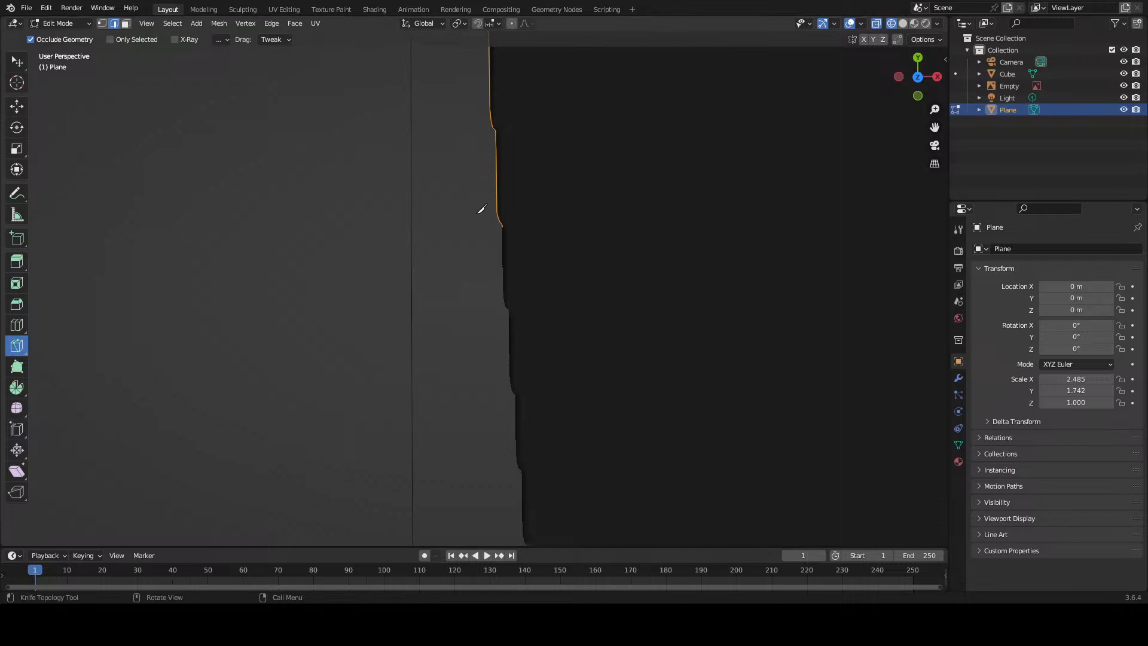
Step: Leave Edit Mode, cycle the object selection back to the plane, and re-enter Edit Mode on it
key(Tab)
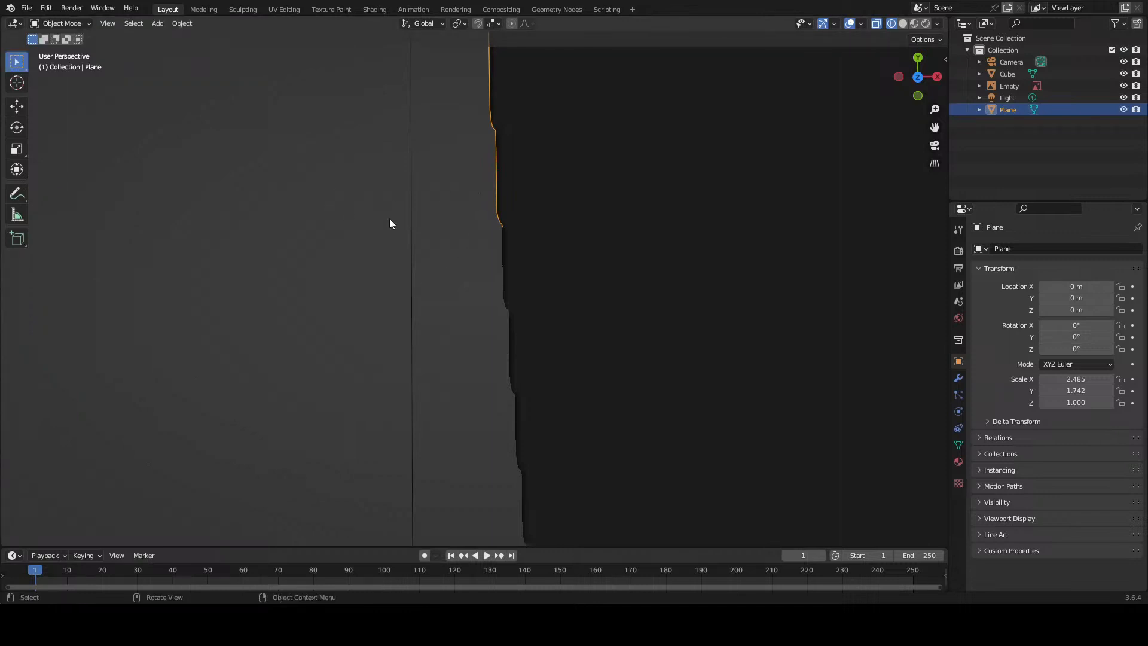
click(493, 212)
click(493, 212)
click(492, 213)
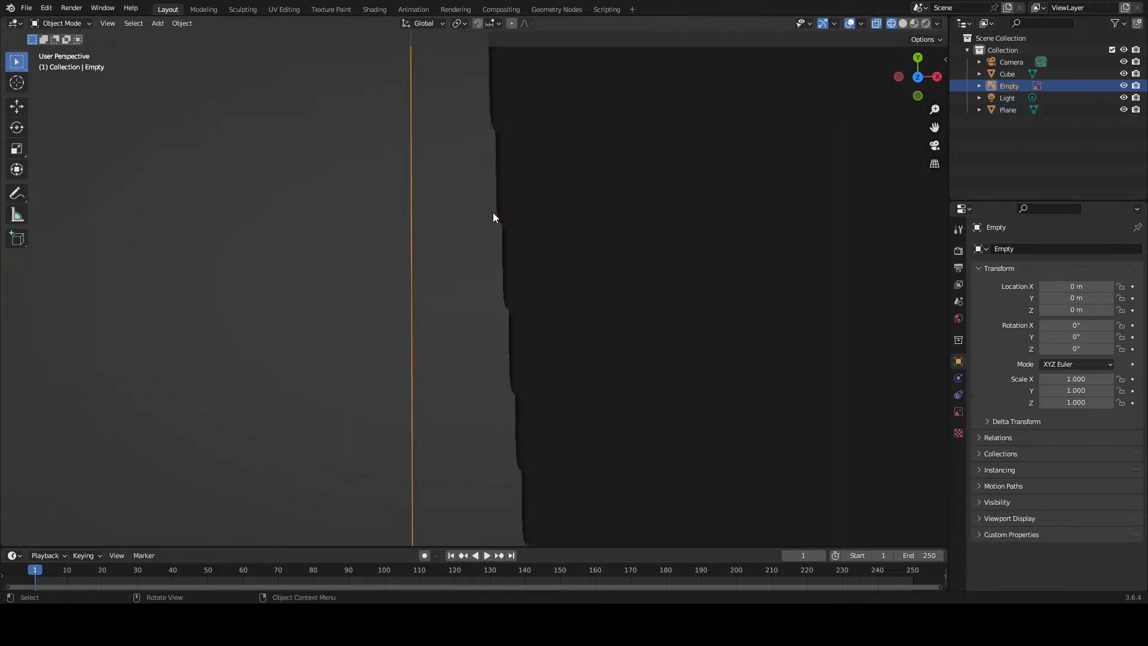
click(493, 213)
click(492, 213)
click(492, 213)
click(492, 213)
click(493, 213)
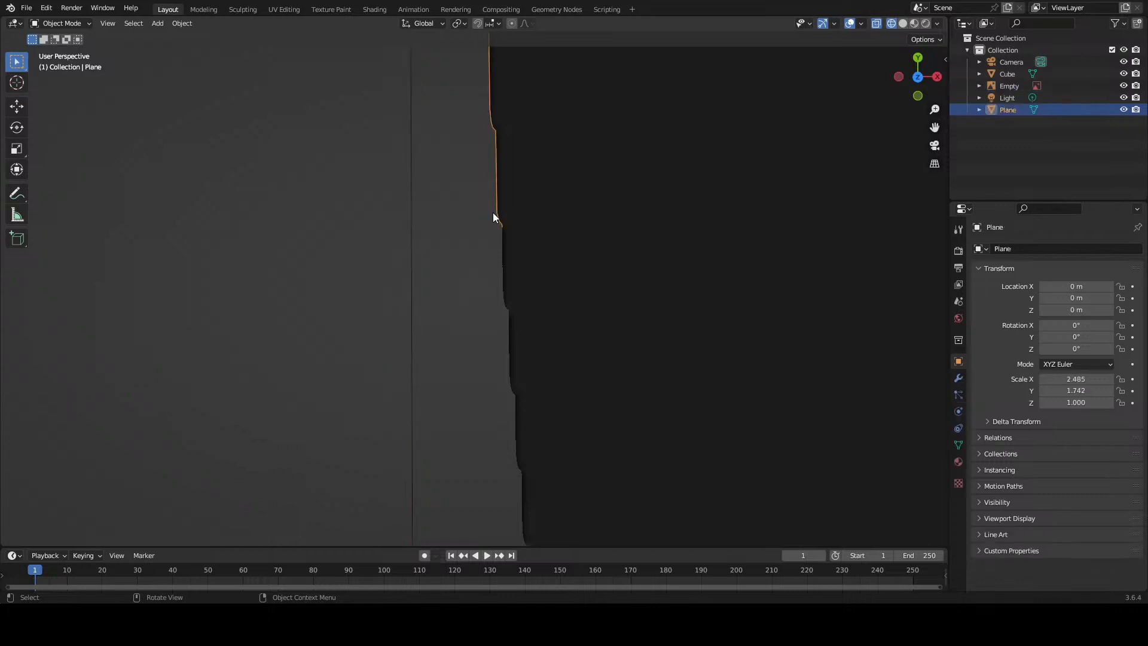
key(Tab)
Step: Test a Knife cut at the outline's end, turn off Occlude Geometry, and switch to vertex selection
click(505, 221)
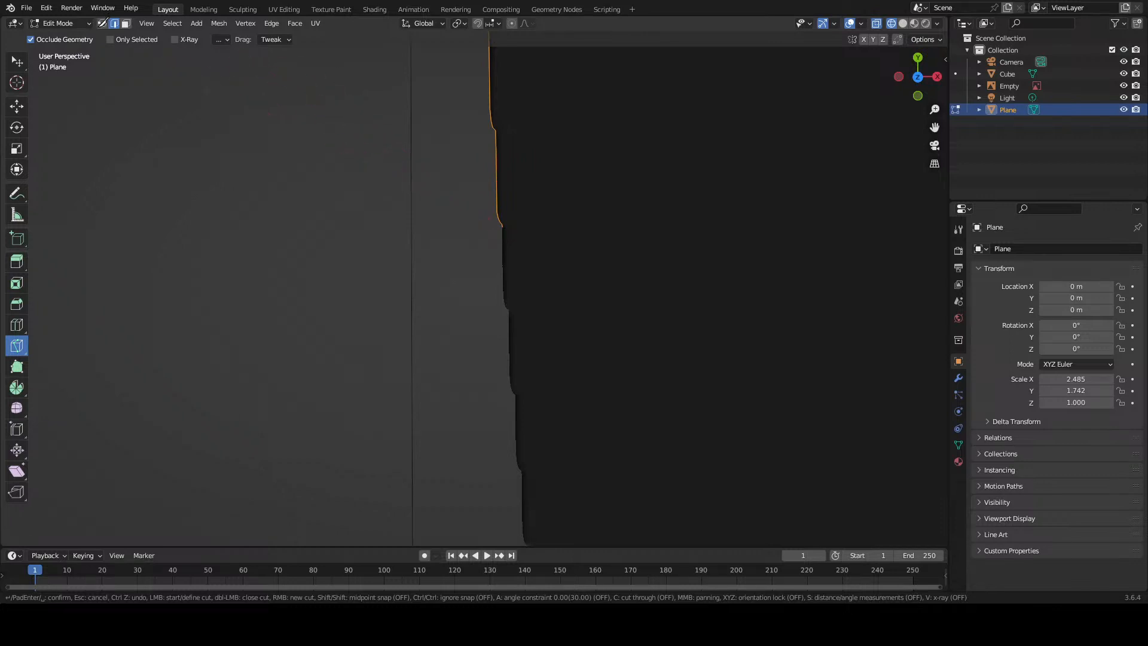
key(Escape)
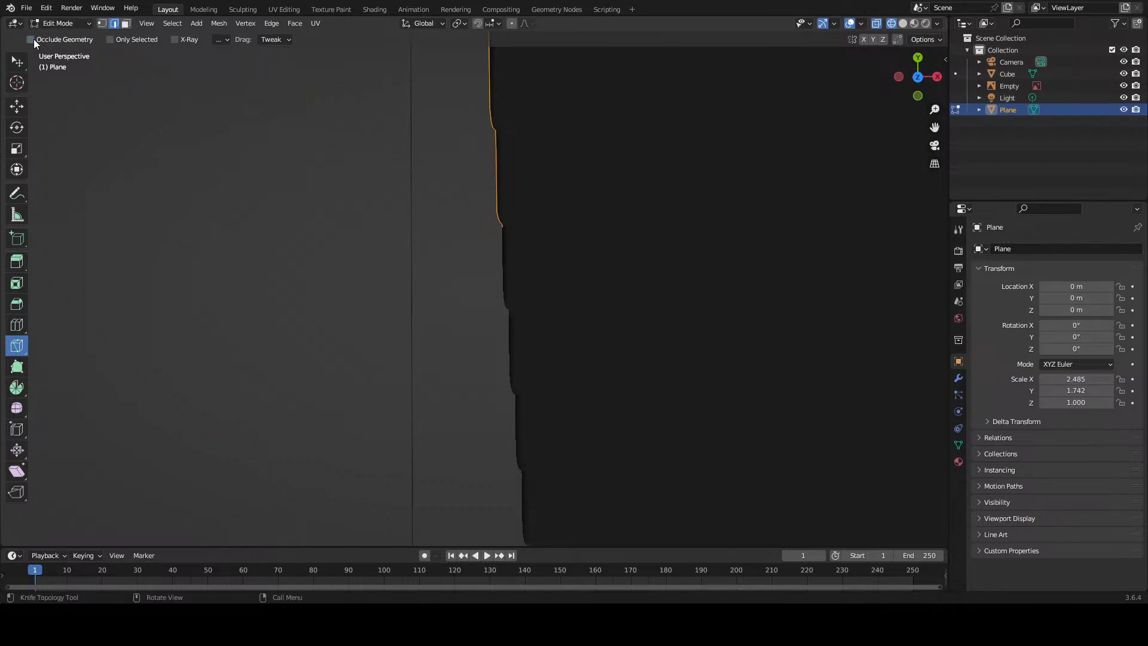
click(102, 22)
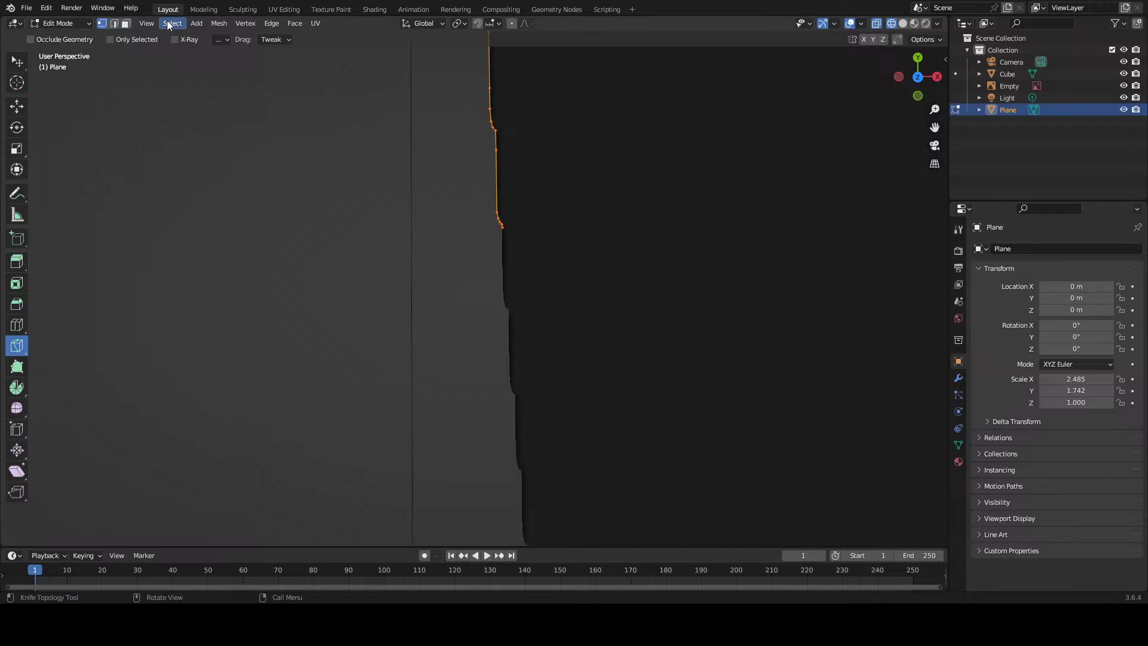
Step: Try merging the selected vertices at their center and undo the merge
click(220, 23)
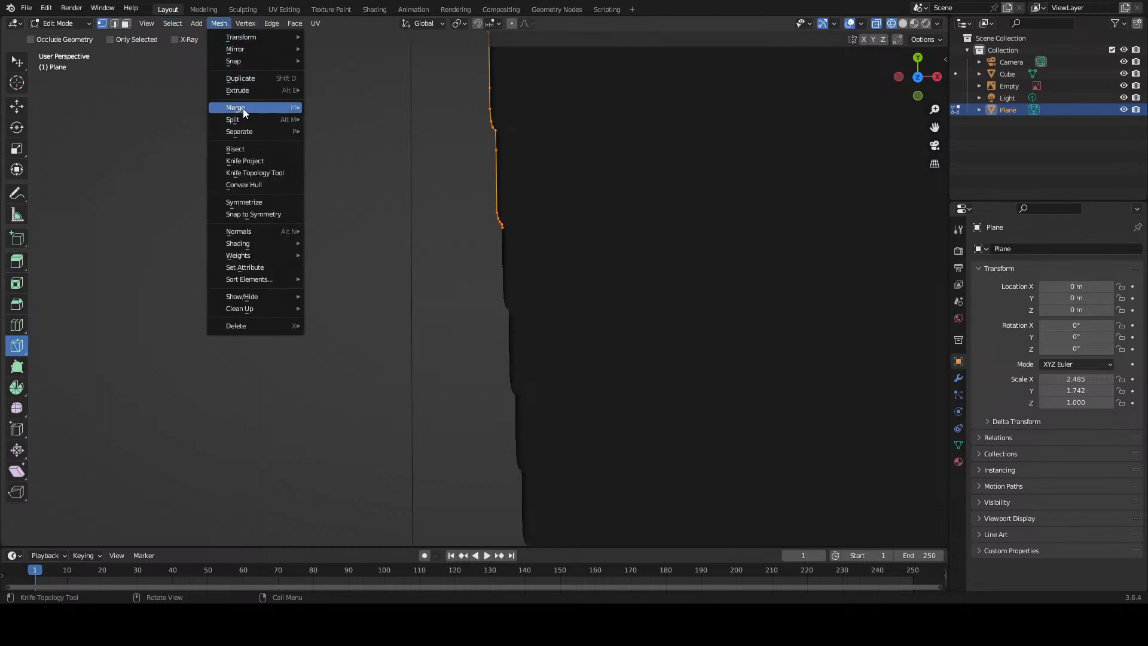
mouse_move(245, 112)
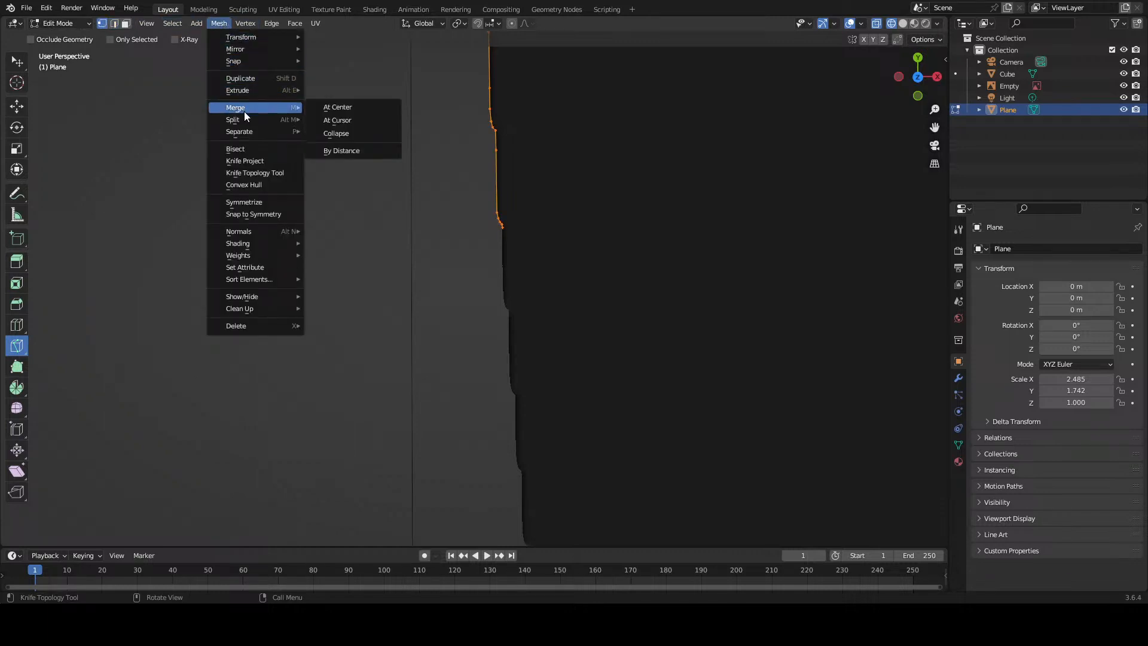
click(336, 107)
key(ctrl+z)
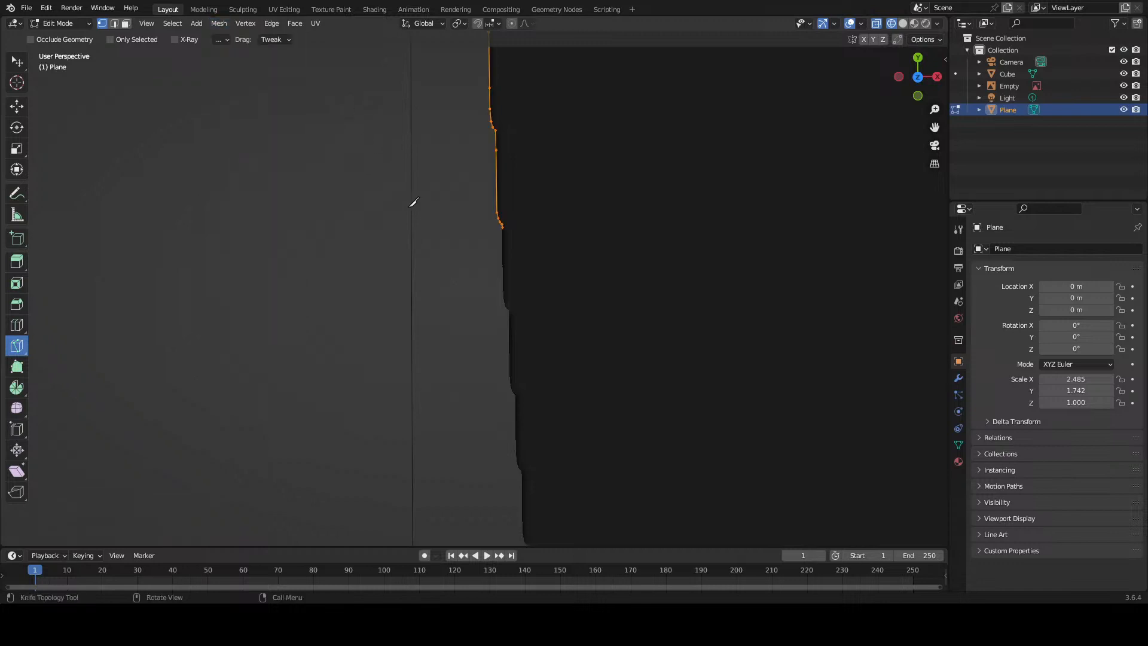
Step: Try a Knife cut from the outline's lower end with Occlude Geometry off, testing the 30-degree angle constraint
click(499, 225)
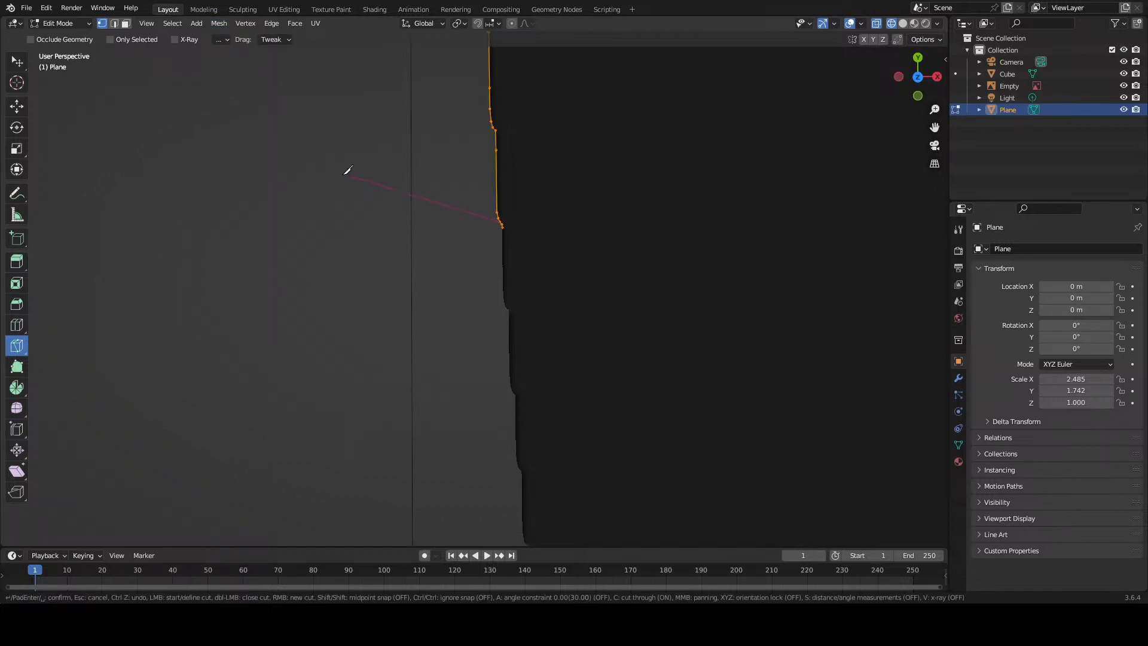
middle_drag(345, 171, 304, 227)
scroll(305, 227, down, 13)
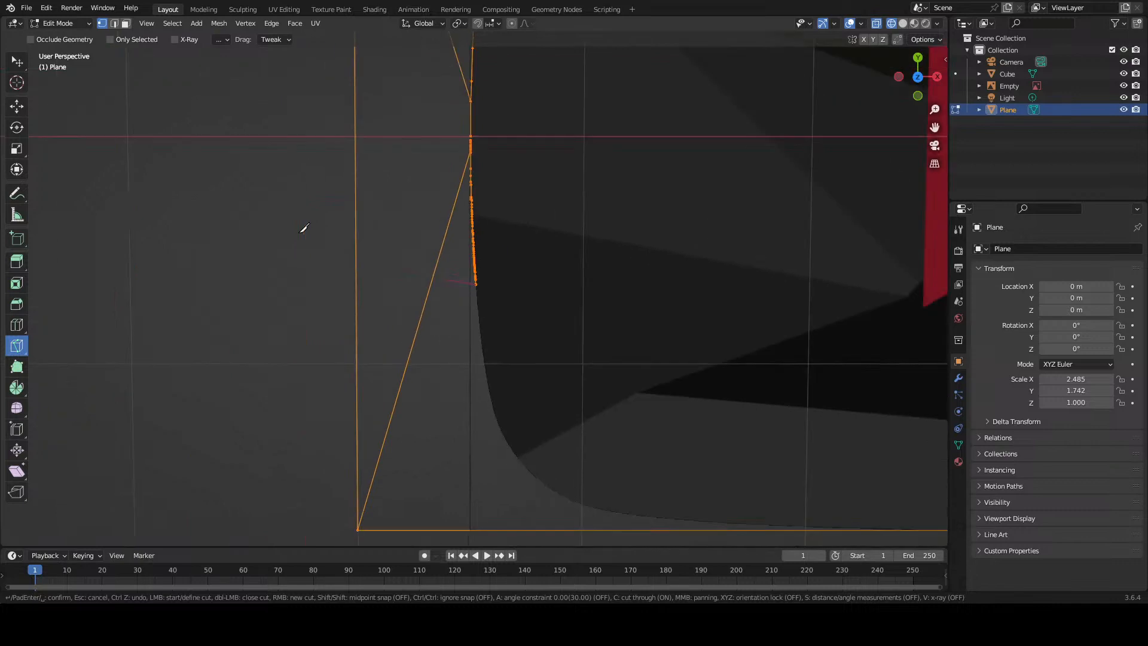
scroll(305, 228, up, 2)
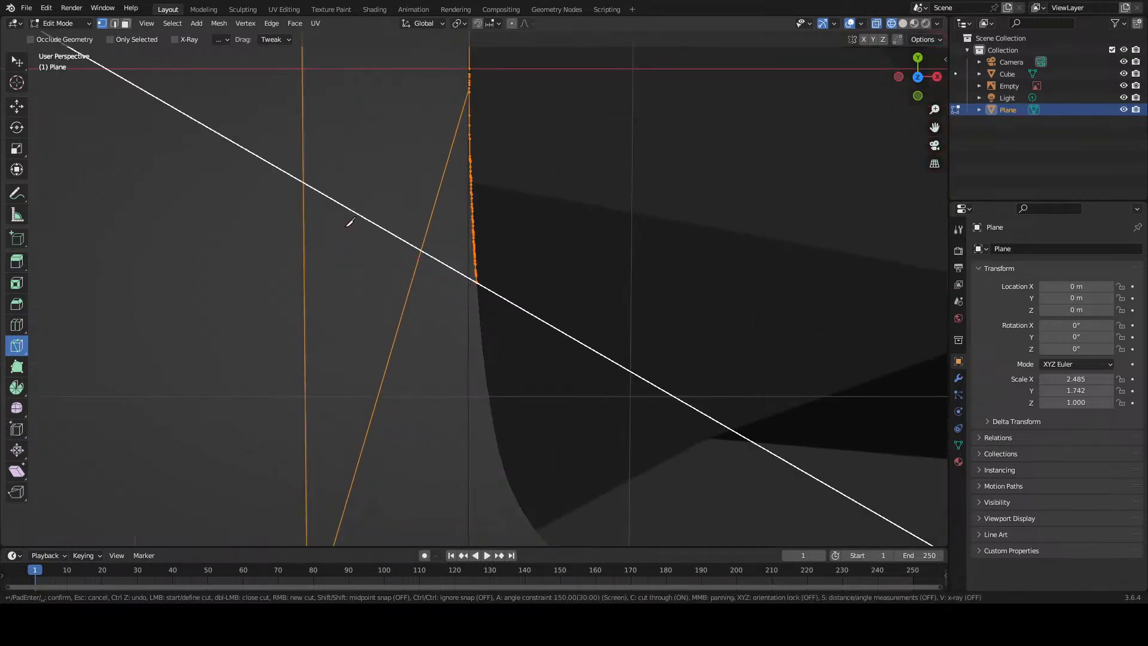
key(a)
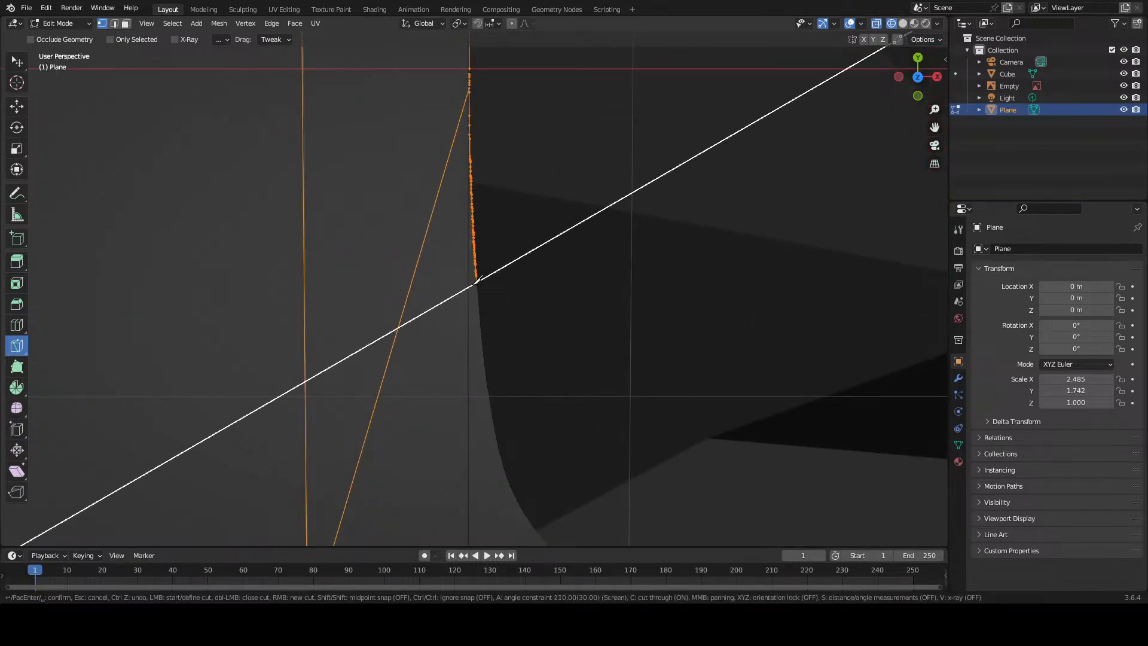
scroll(477, 283, up, 7)
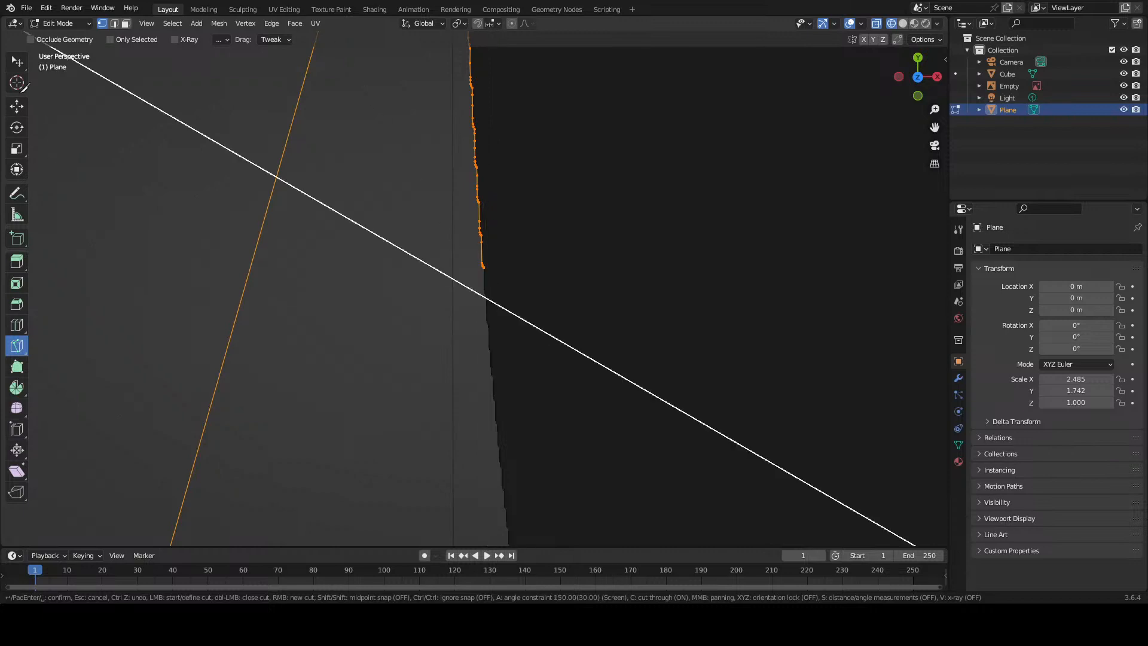
key(Return)
Step: Activate the selection tool and try a fresh Knife cut from just below the outline's end across the dark area
click(16, 61)
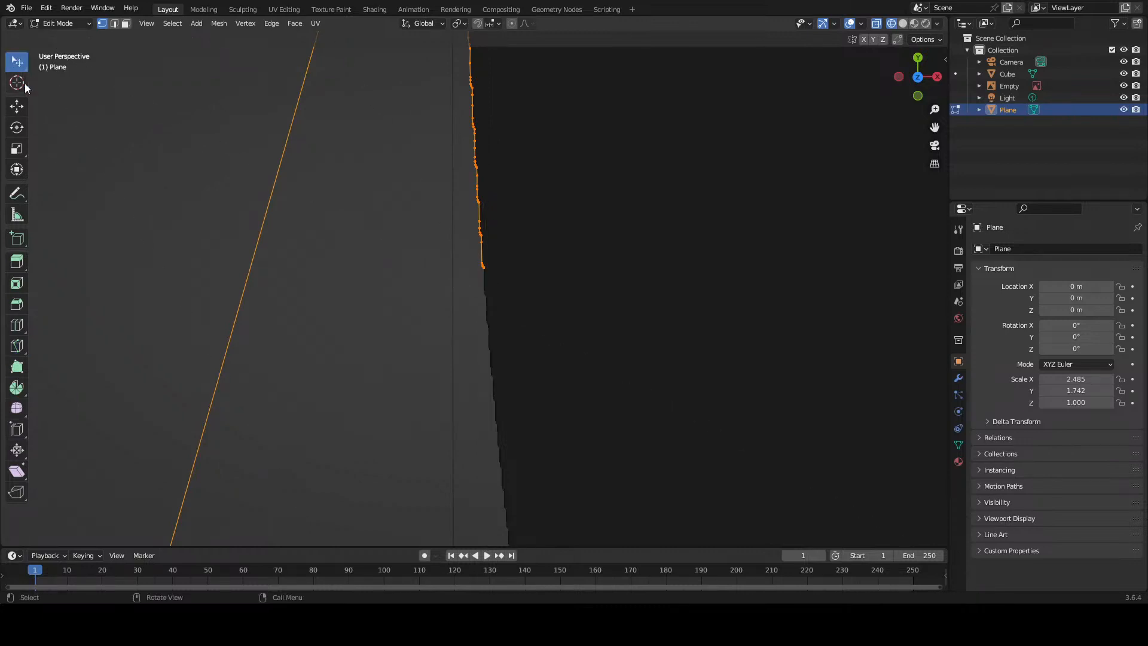
key(k)
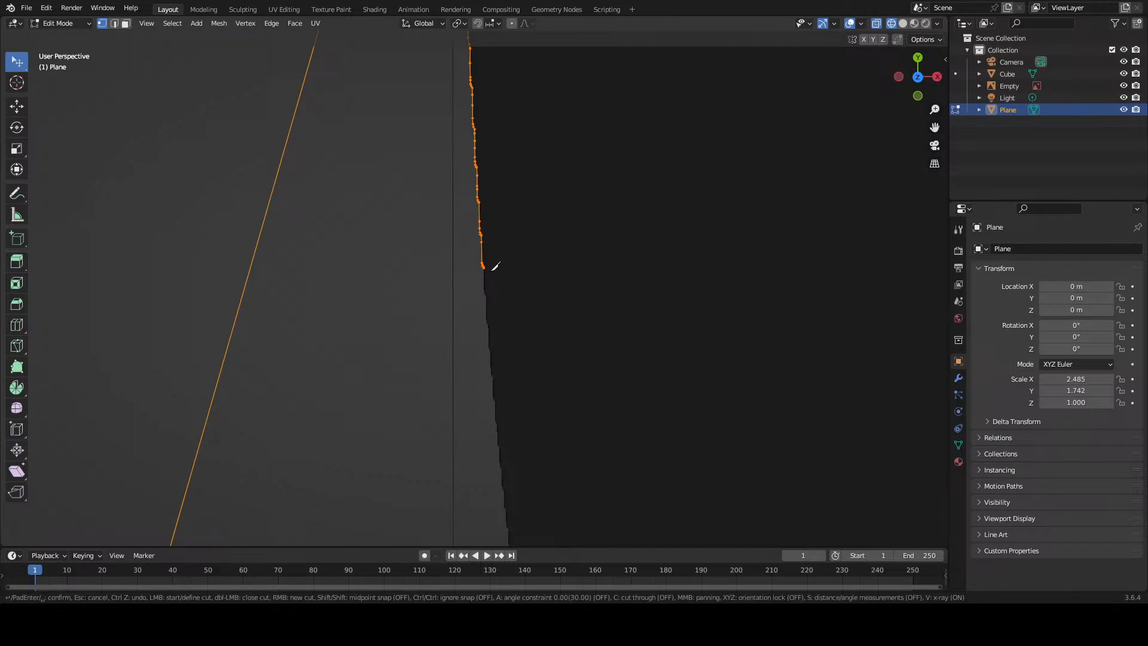
click(484, 293)
scroll(473, 202, down, 1)
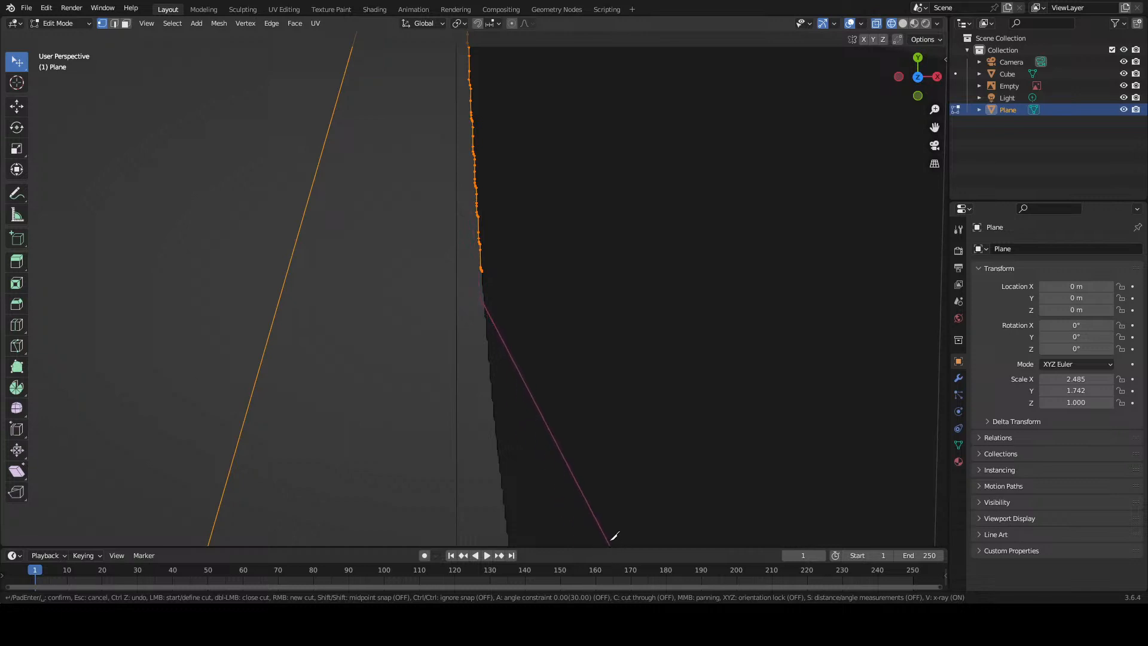
right_click(536, 436)
scroll(521, 389, down, 8)
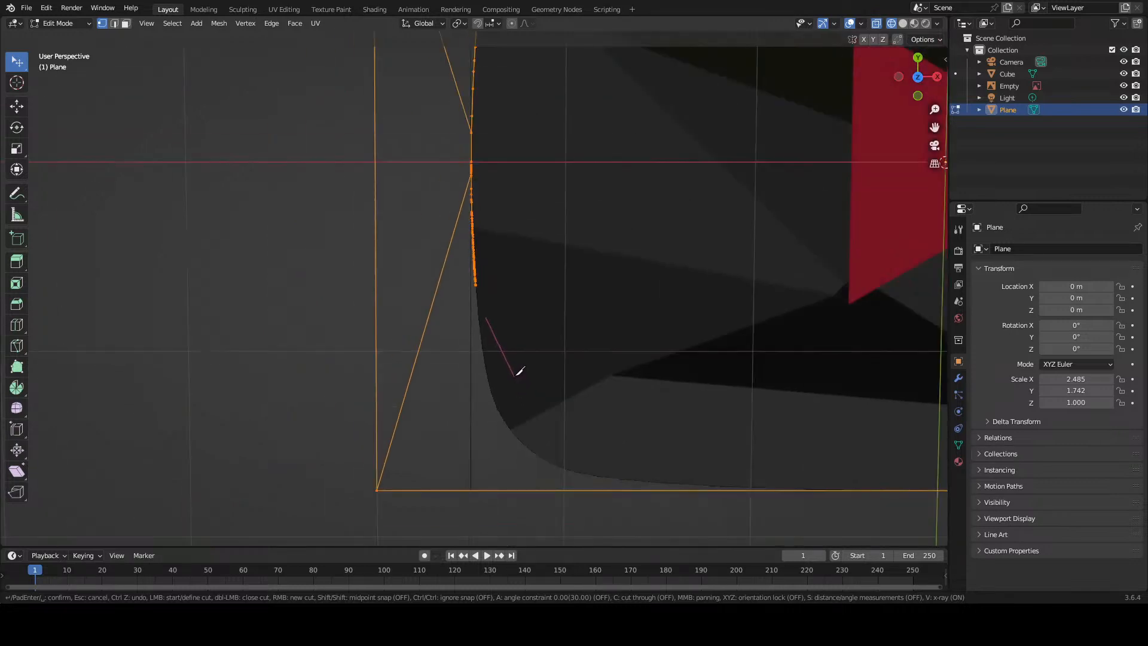
key(Return)
Step: Select the end vertex of the traced outline and try extruding three short edges down along the image's border
scroll(496, 366, up, 4)
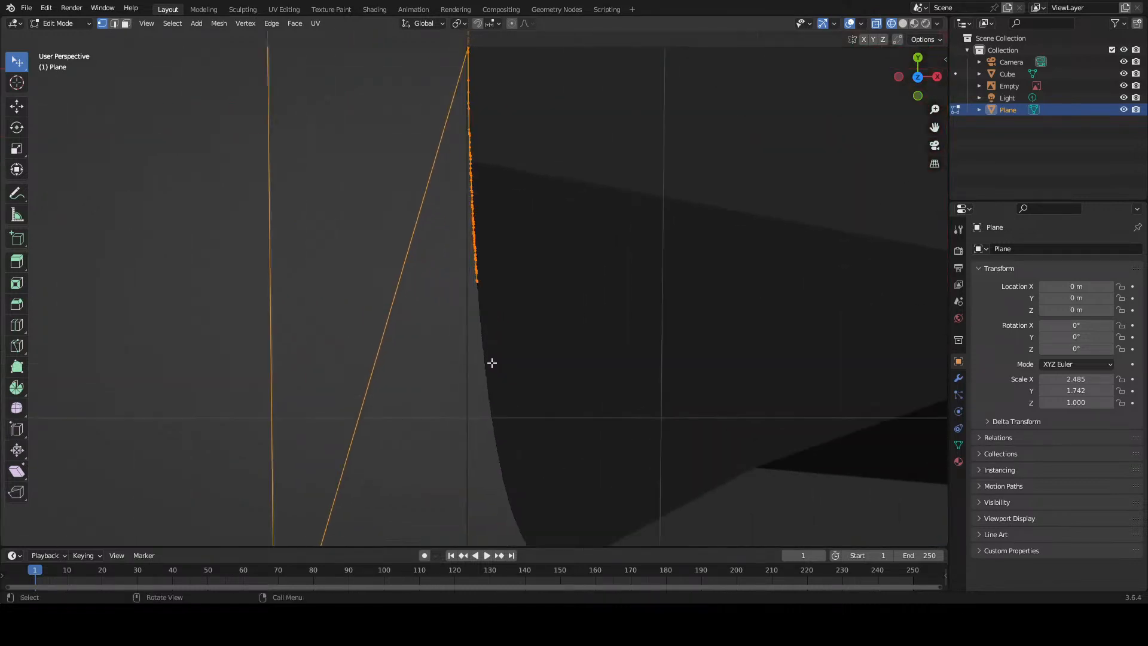
scroll(477, 295, up, 5)
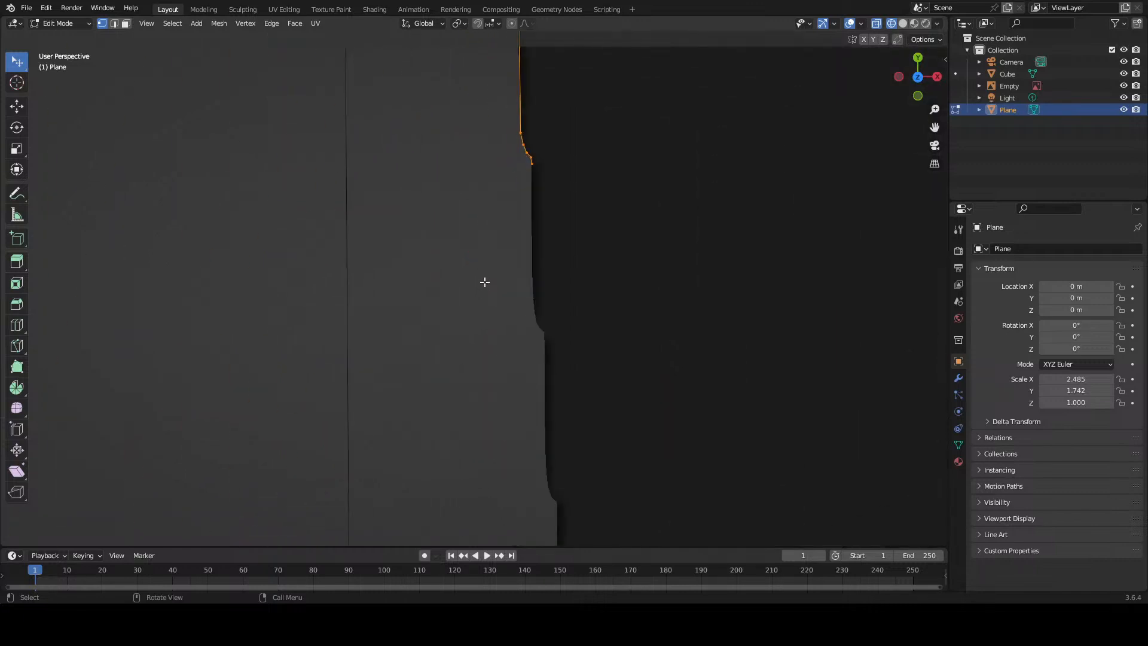
click(537, 164)
scroll(562, 217, up, 2)
scroll(562, 217, up, 2)
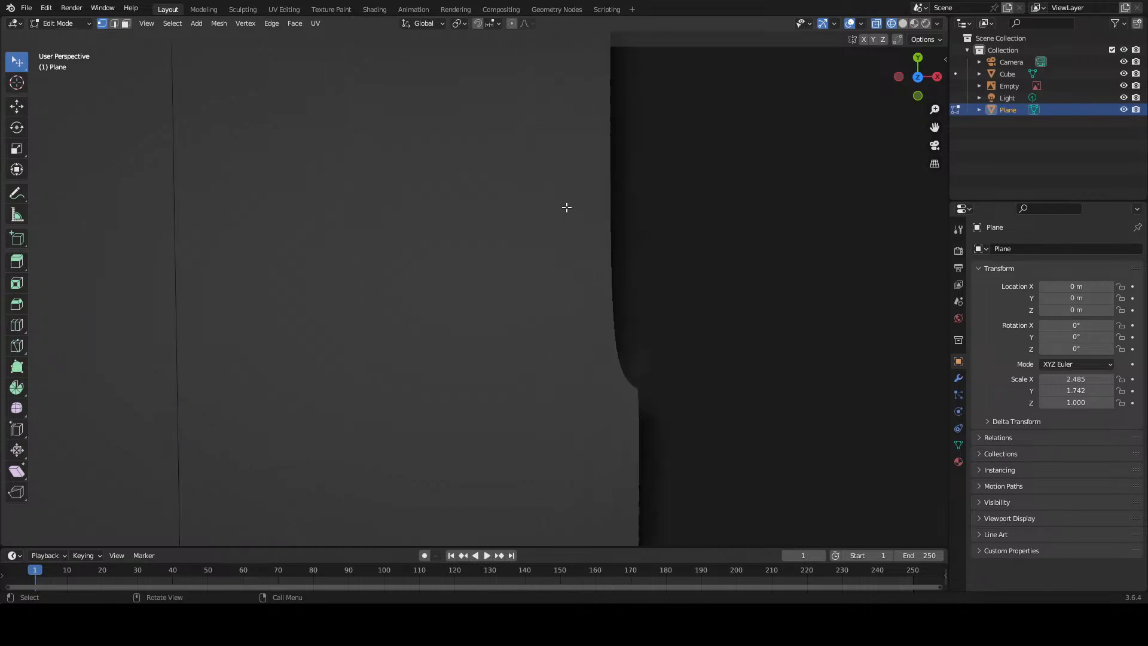
middle_drag(568, 205, 522, 451)
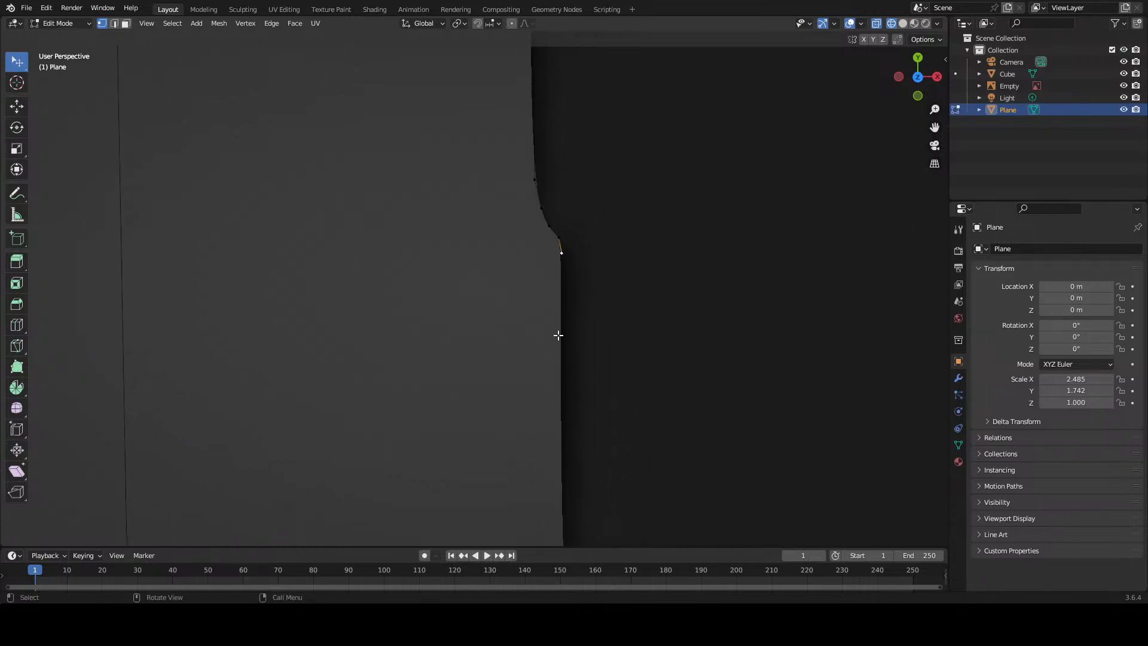
key(g)
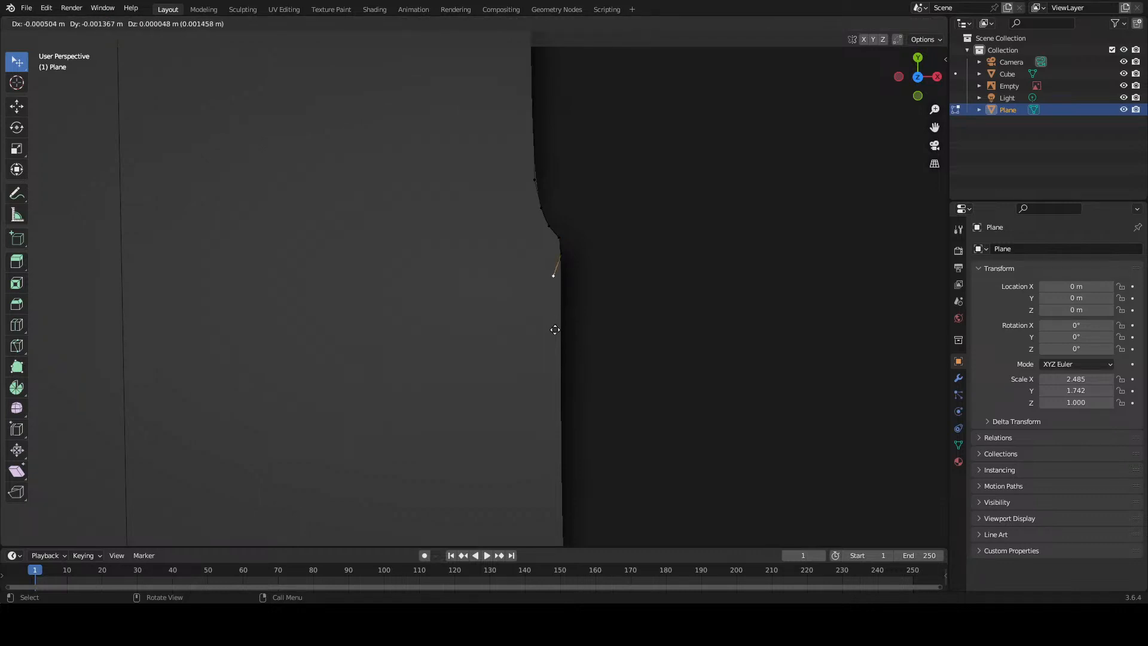
click(562, 349)
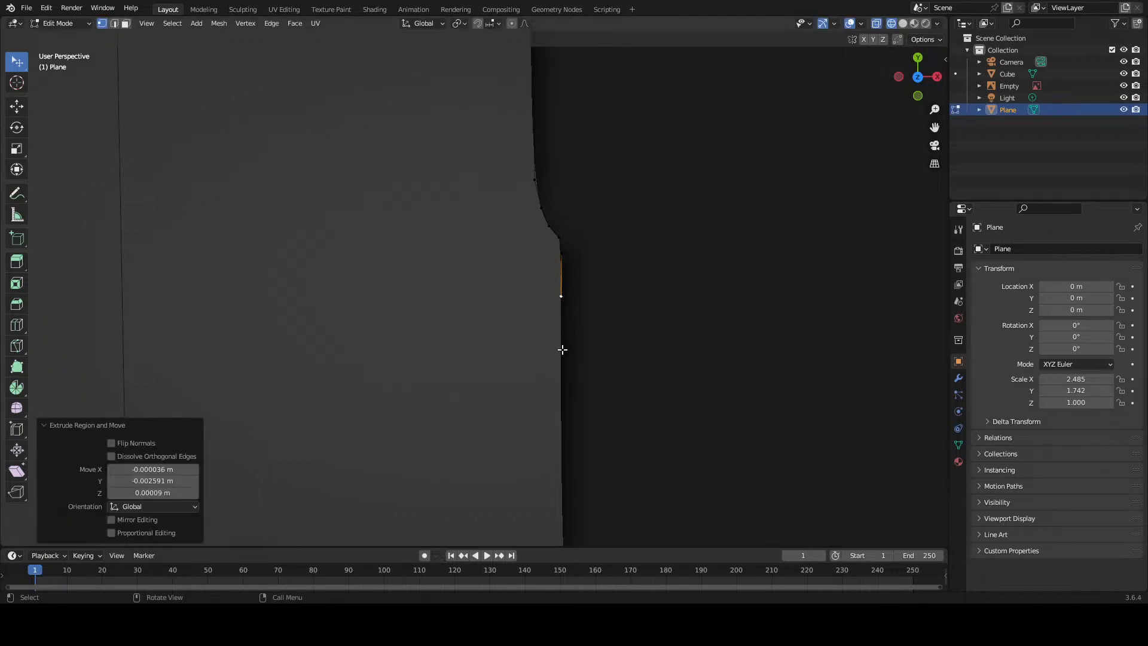
scroll(561, 347, down, 2)
scroll(555, 353, up, 3)
key(g)
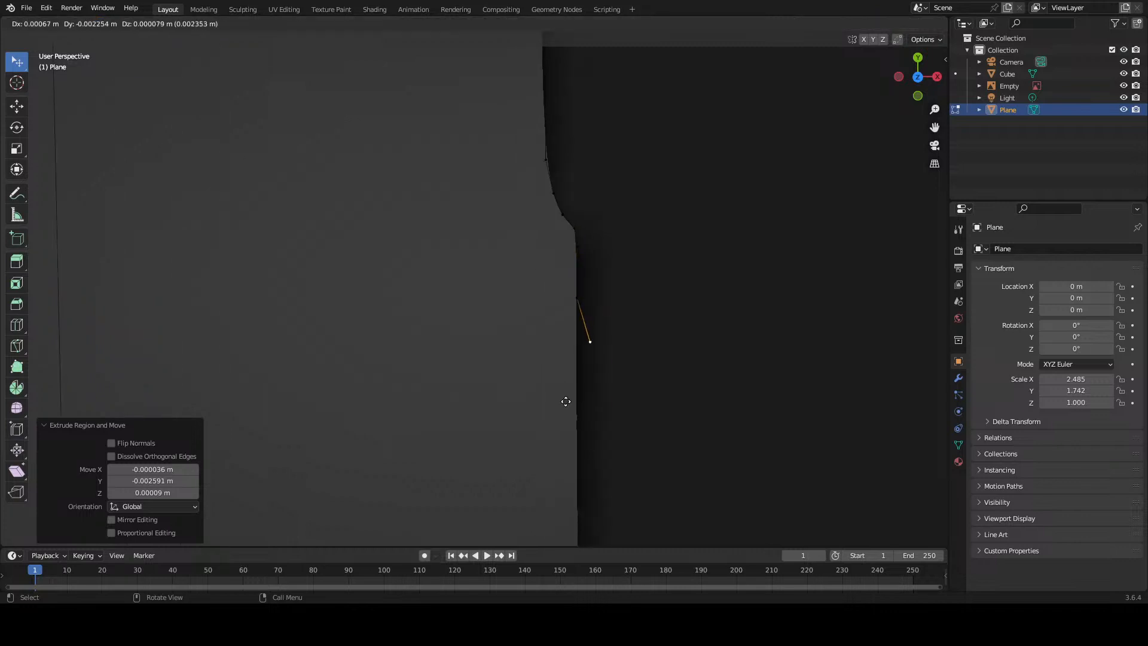
click(552, 431)
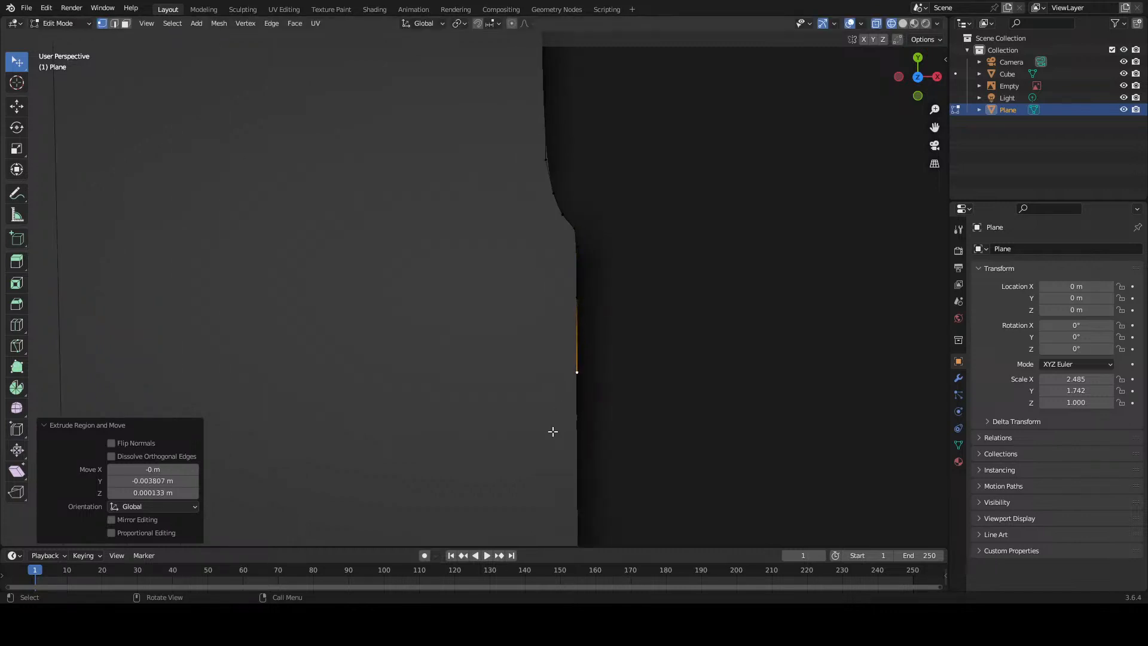
scroll(552, 430, down, 3)
key(e)
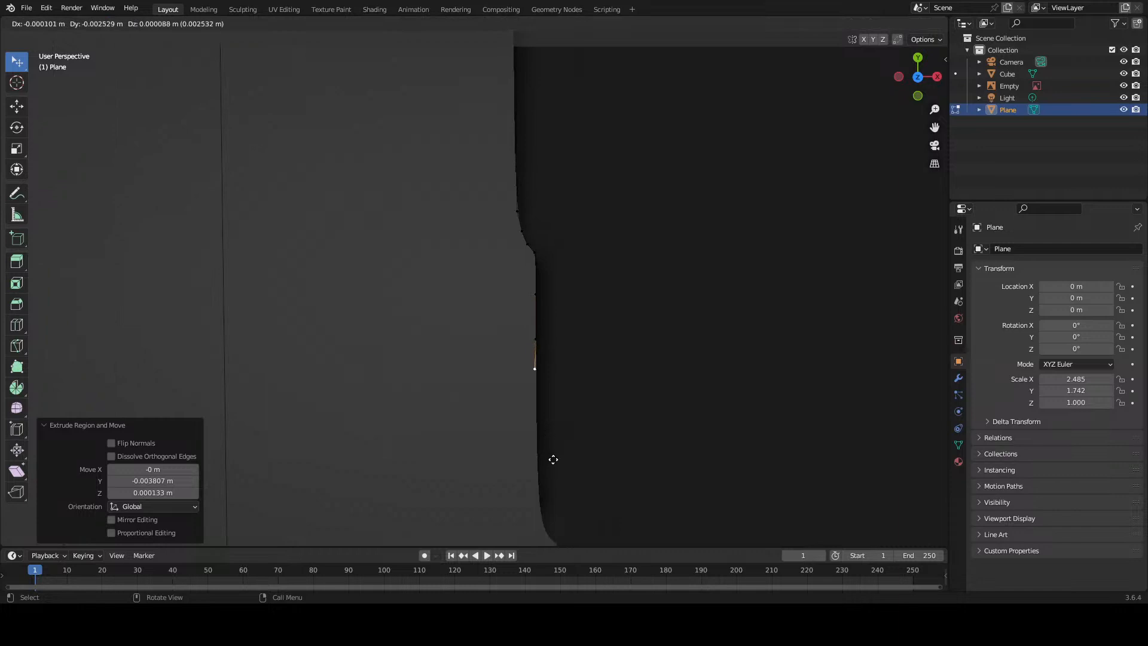
click(555, 474)
scroll(558, 405, down, 1)
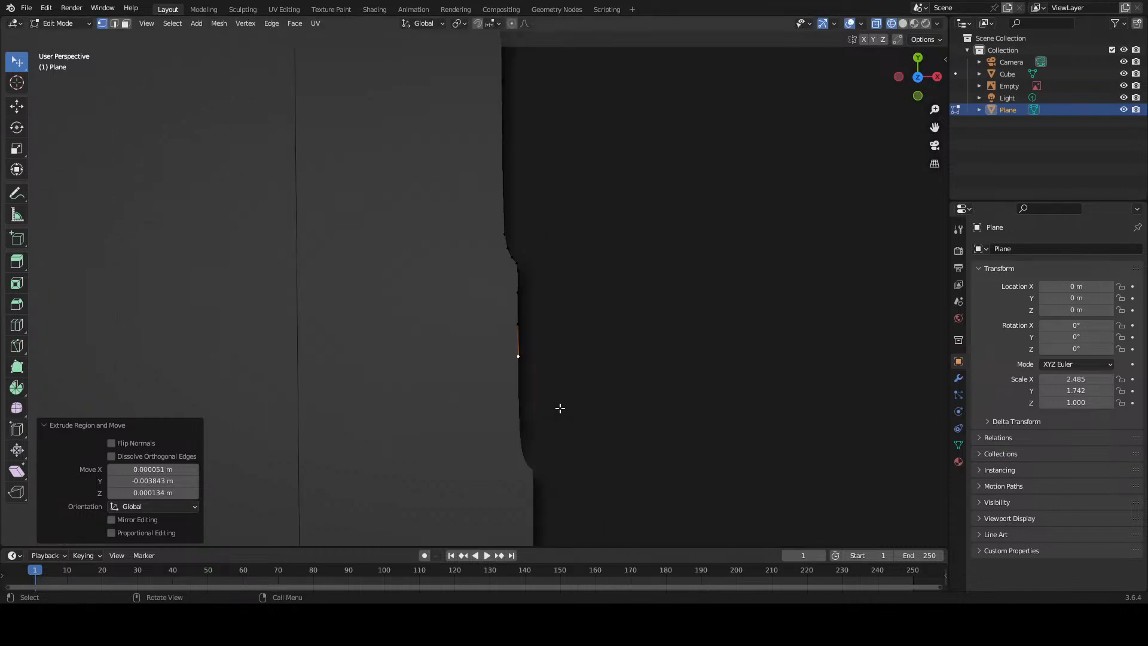
Step: Undo the three edges extruded from the outline's end vertex
middle_drag(556, 405, 617, 275)
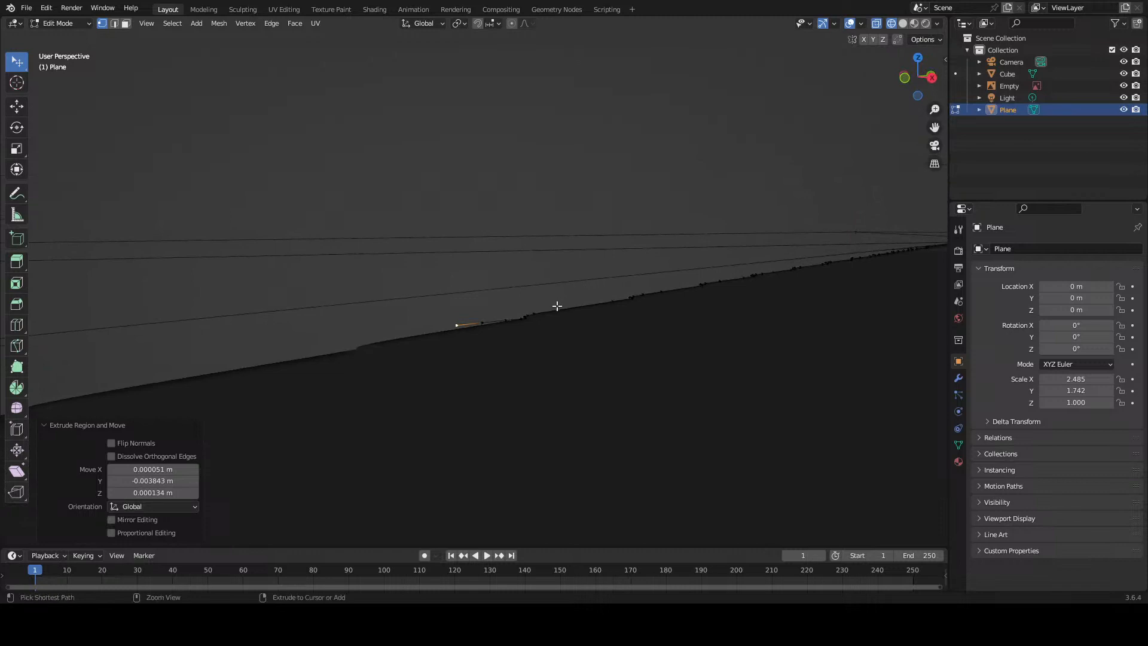
key(ctrl+z)
key(ctrl+z)
key(ctrl+z)
middle_drag(557, 306, 553, 345)
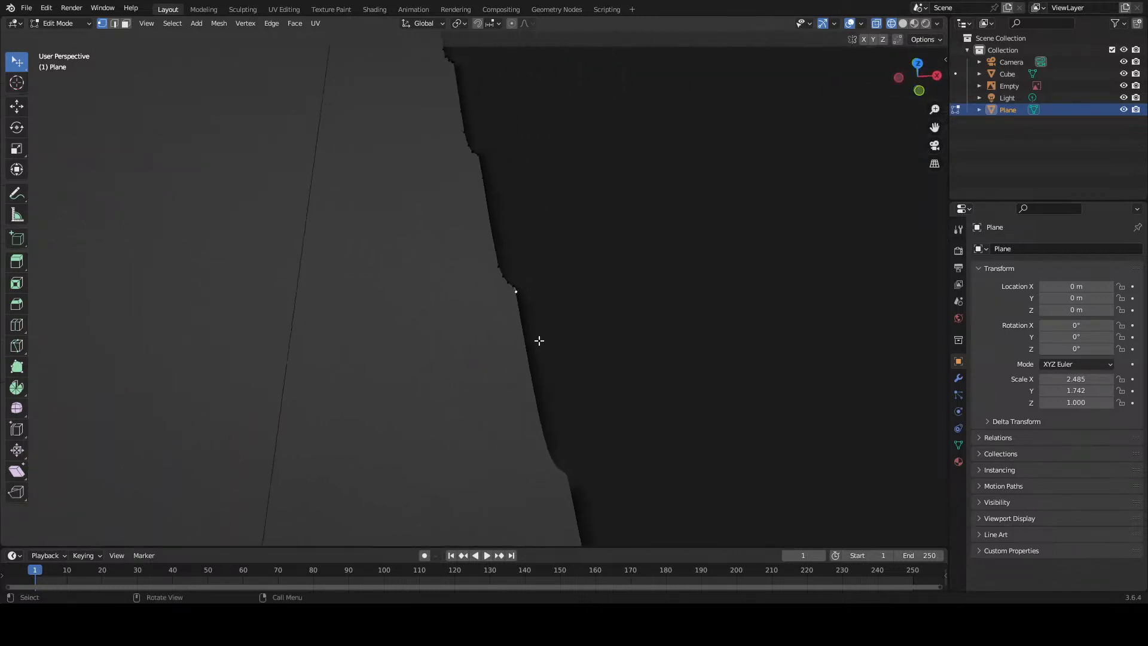
Step: Try a Knife cut and an in-place extrusion from the outline's end vertex
key(k)
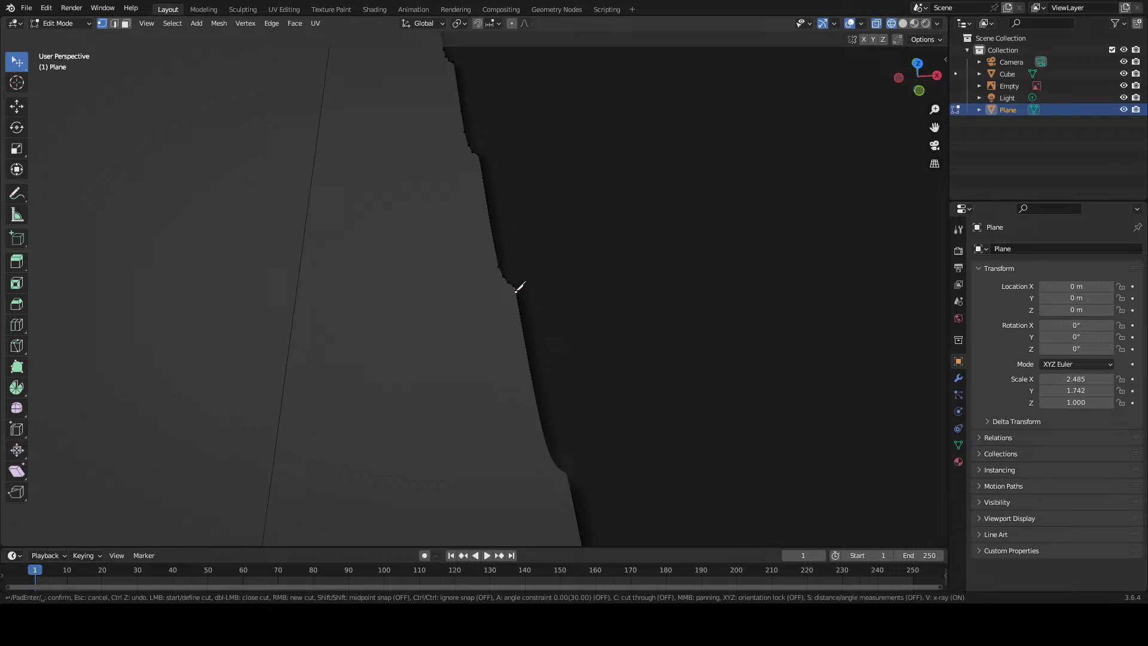
click(516, 291)
key(Escape)
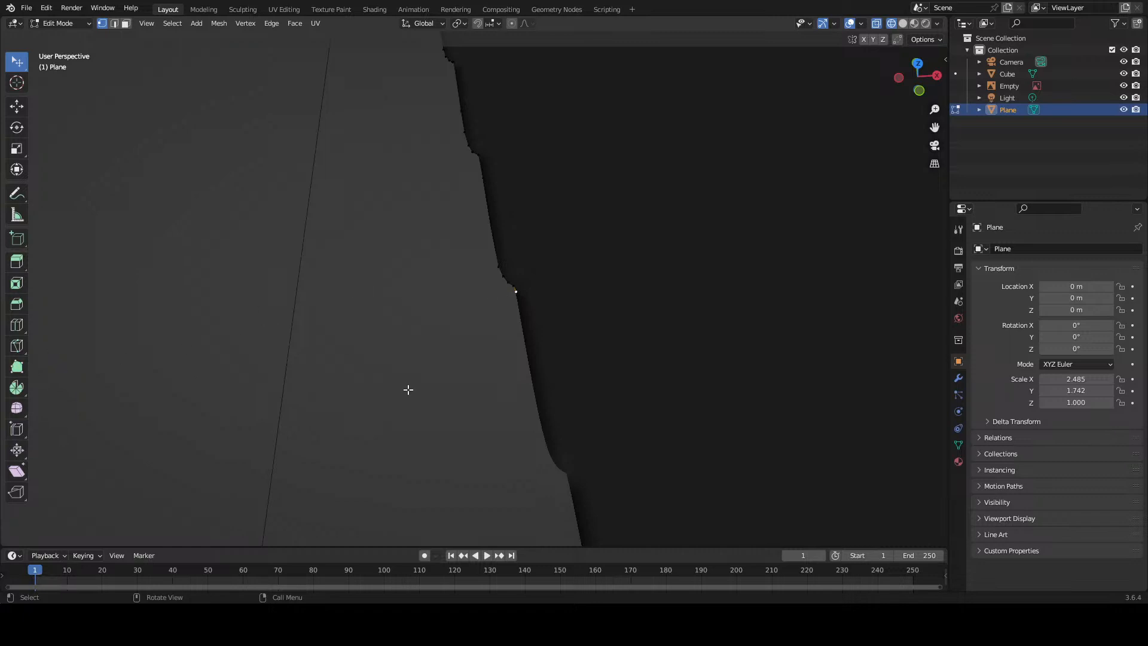
key(e)
key(Escape)
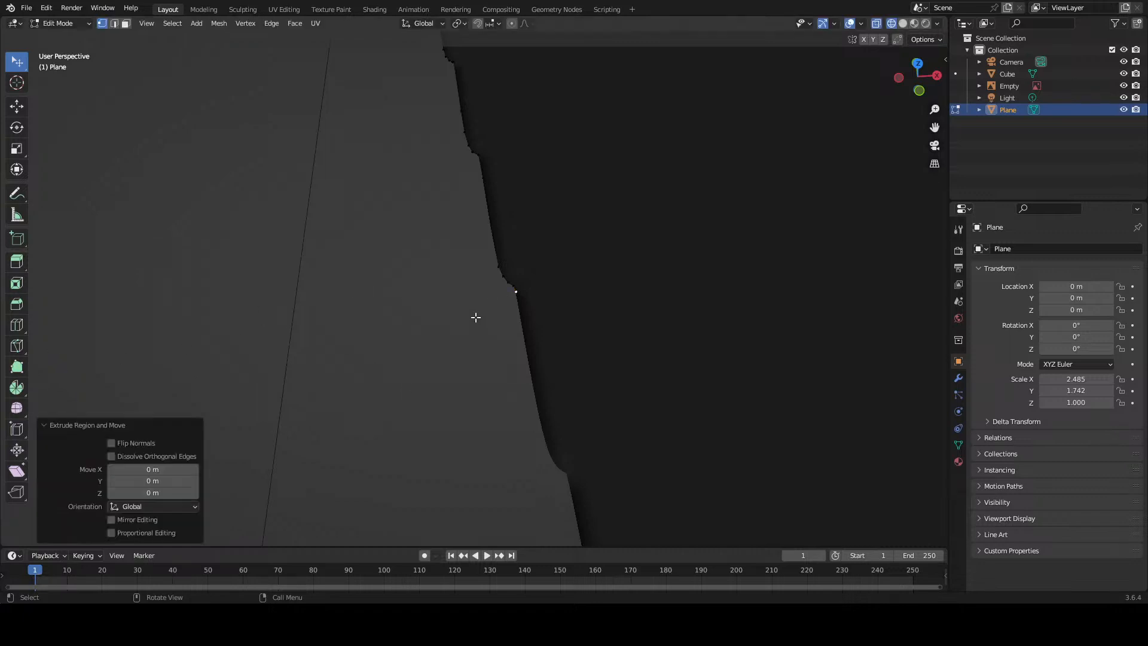
Step: Switch to Object Mode and delete the plane carrying the unfinished outline
middle_drag(128, 333, 212, 338)
scroll(212, 337, down, 6)
scroll(213, 336, up, 4)
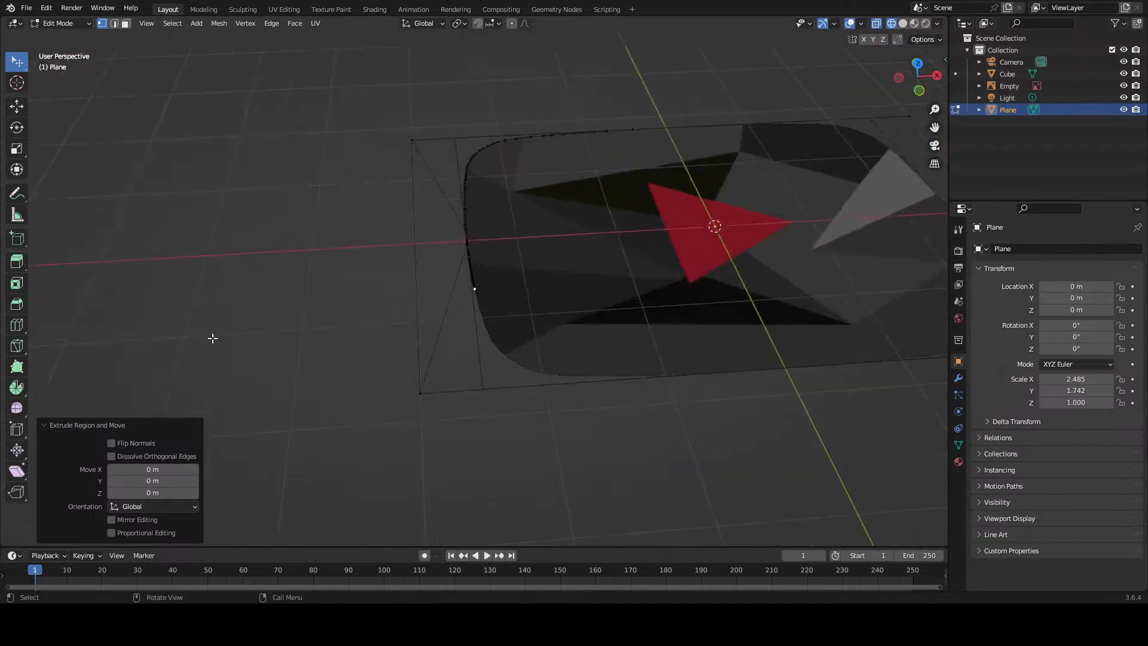
click(415, 336)
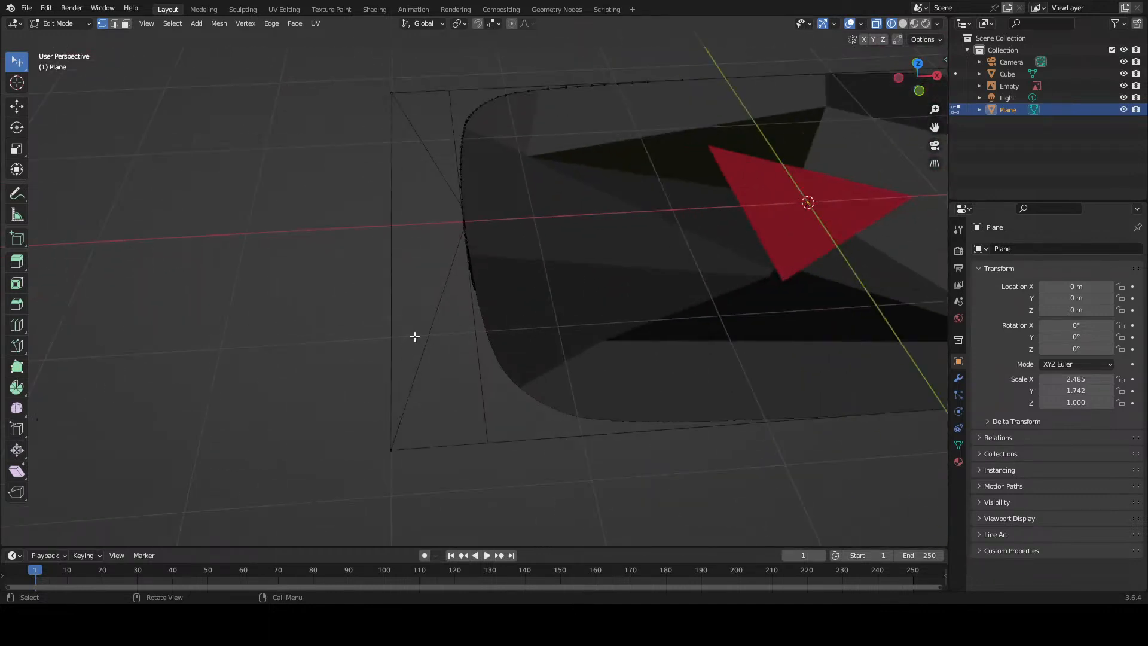
key(Tab)
key(x)
click(418, 336)
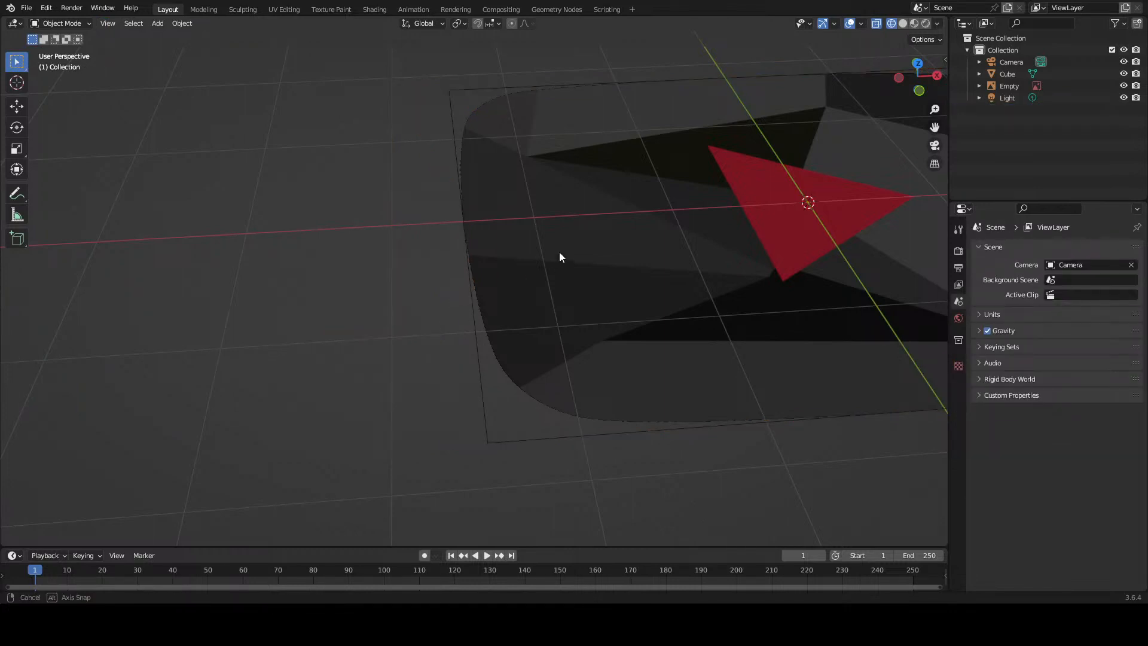
Step: Return to the top orthographic view and add a new mesh plane at the origin
middle_drag(558, 252, 568, 324)
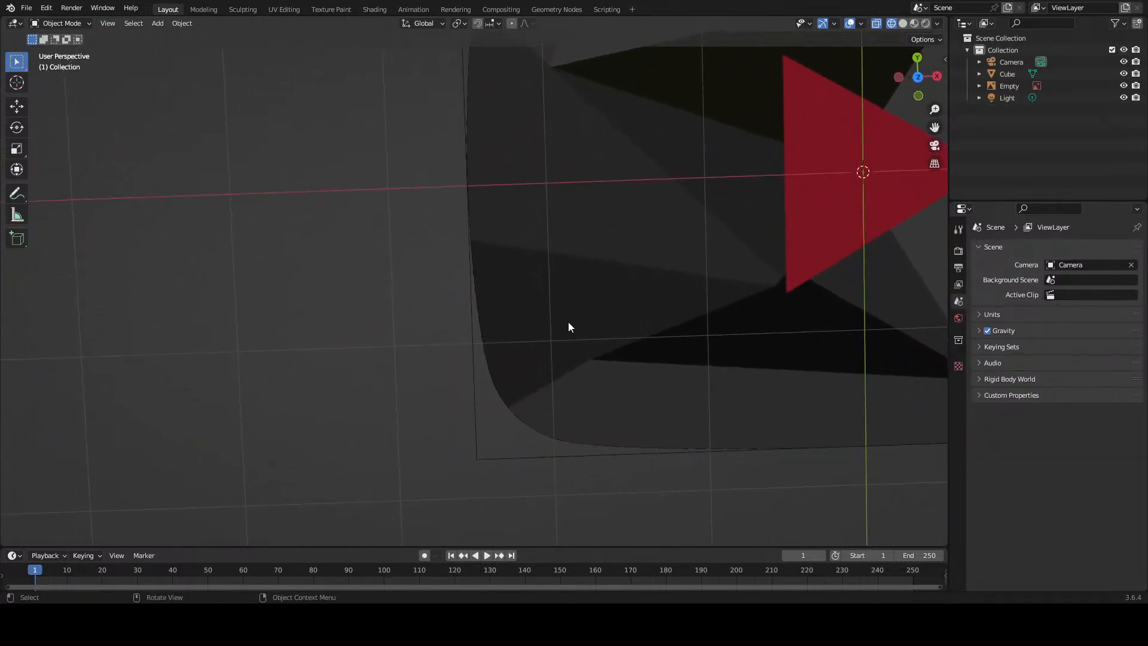
key(KP_7)
scroll(565, 308, down, 4)
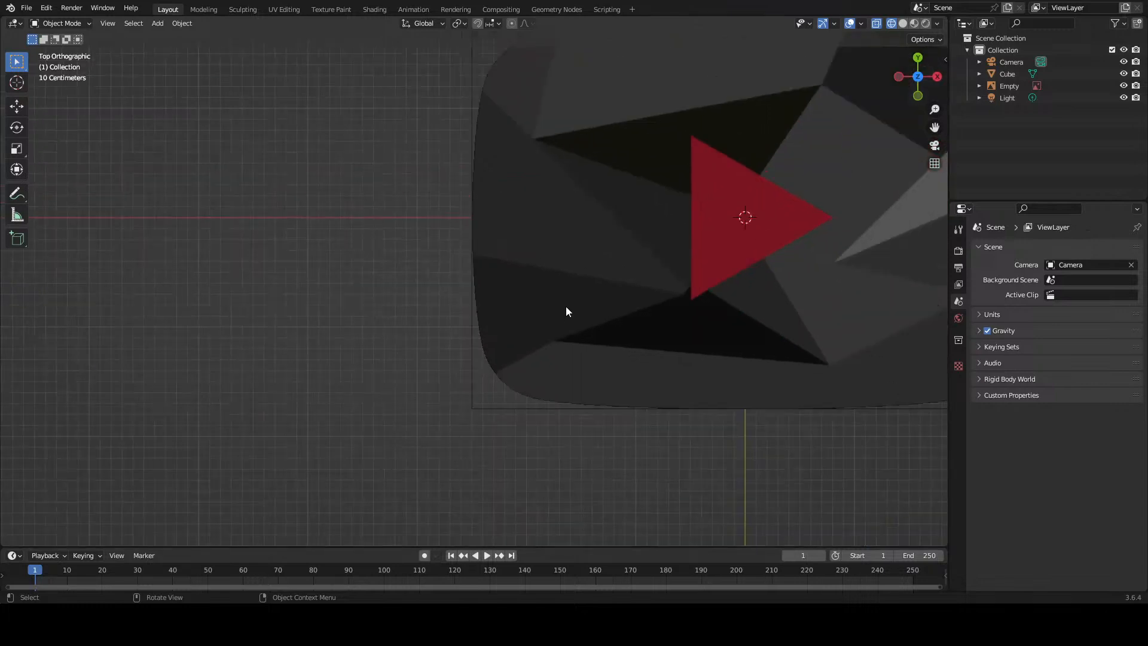
click(117, 22)
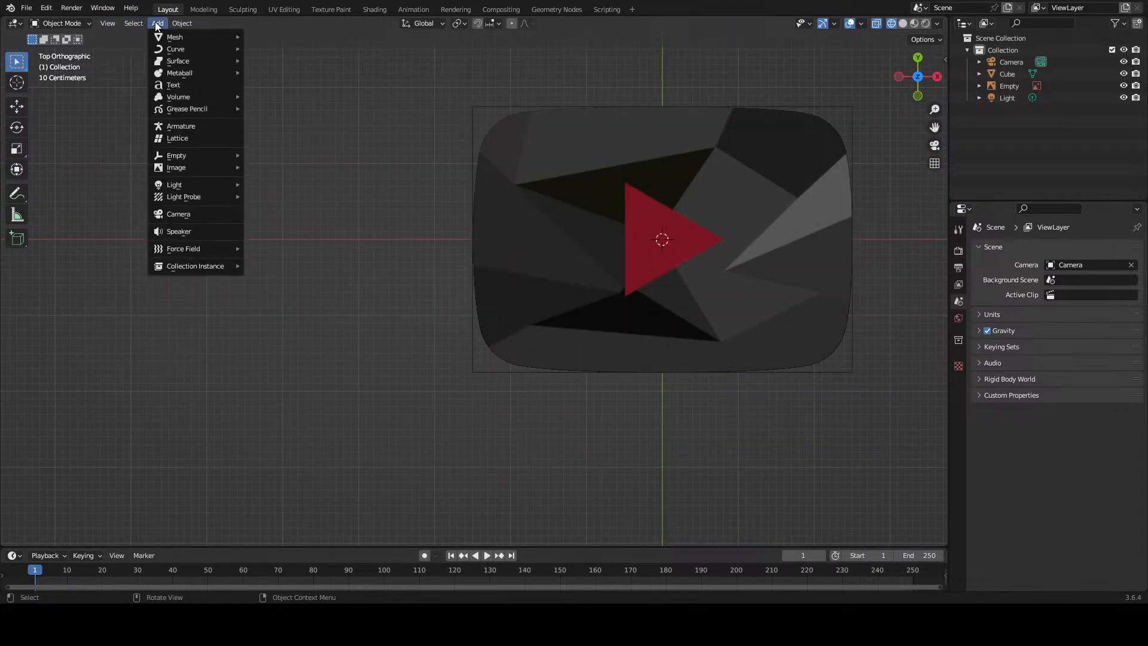
mouse_move(165, 36)
click(306, 35)
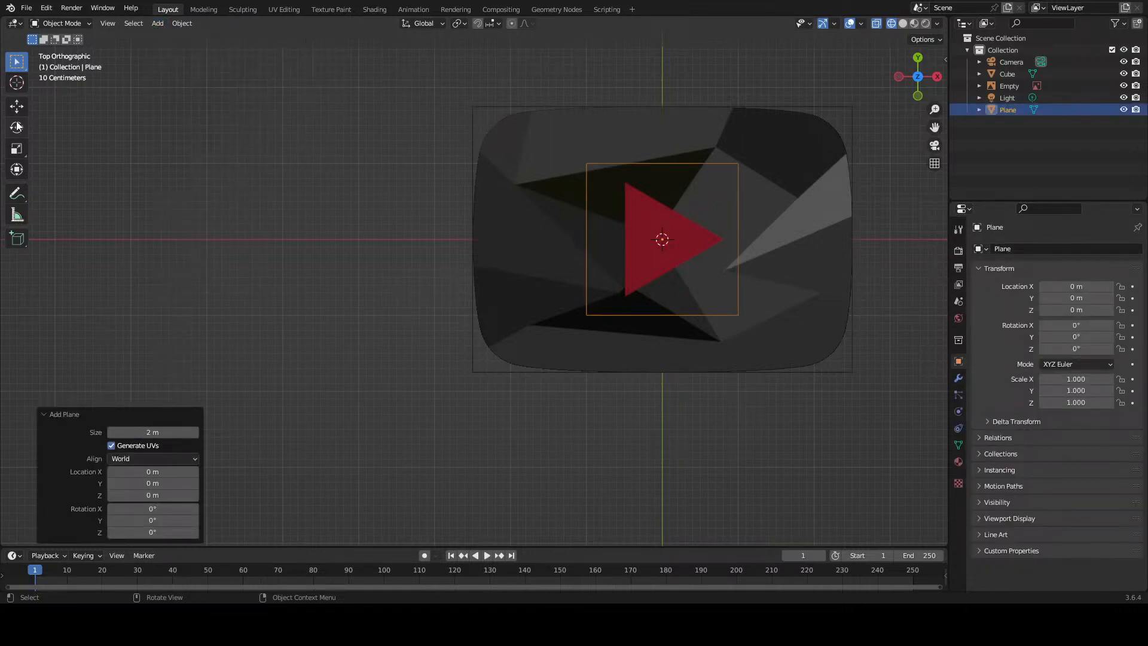
Step: Scale the new plane to about 2.643 along X and 2.043 along Y so it extends past the image on all sides
click(17, 148)
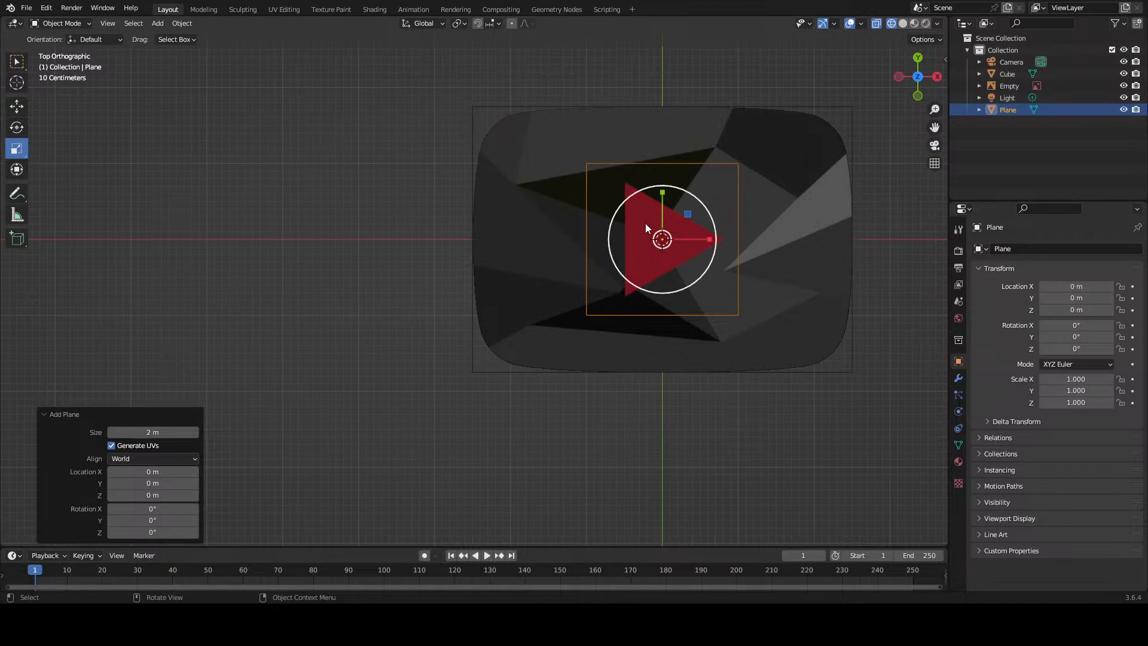
drag(707, 239, 779, 241)
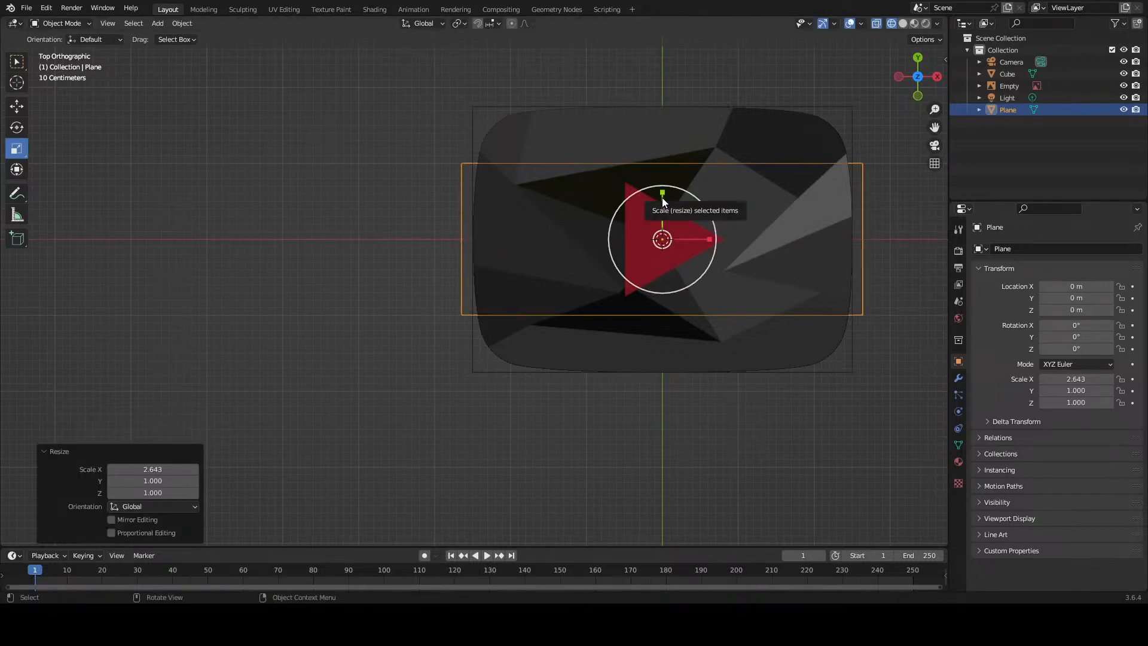
drag(662, 193, 668, 143)
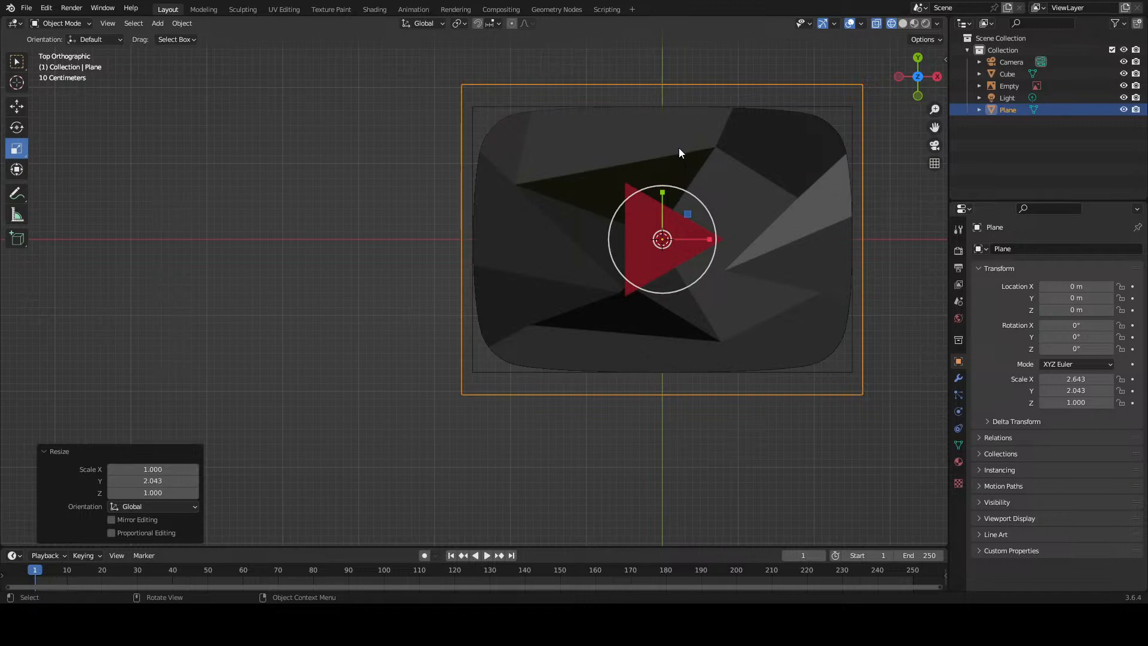
Step: Put the new plane in Edit Mode, deselect its geometry, and look straight down at the image's upper edge
key(Tab)
scroll(679, 150, up, 8)
mouse_move(679, 150)
middle_down()
mouse_move(627, 213)
mouse_move(693, 160)
middle_up()
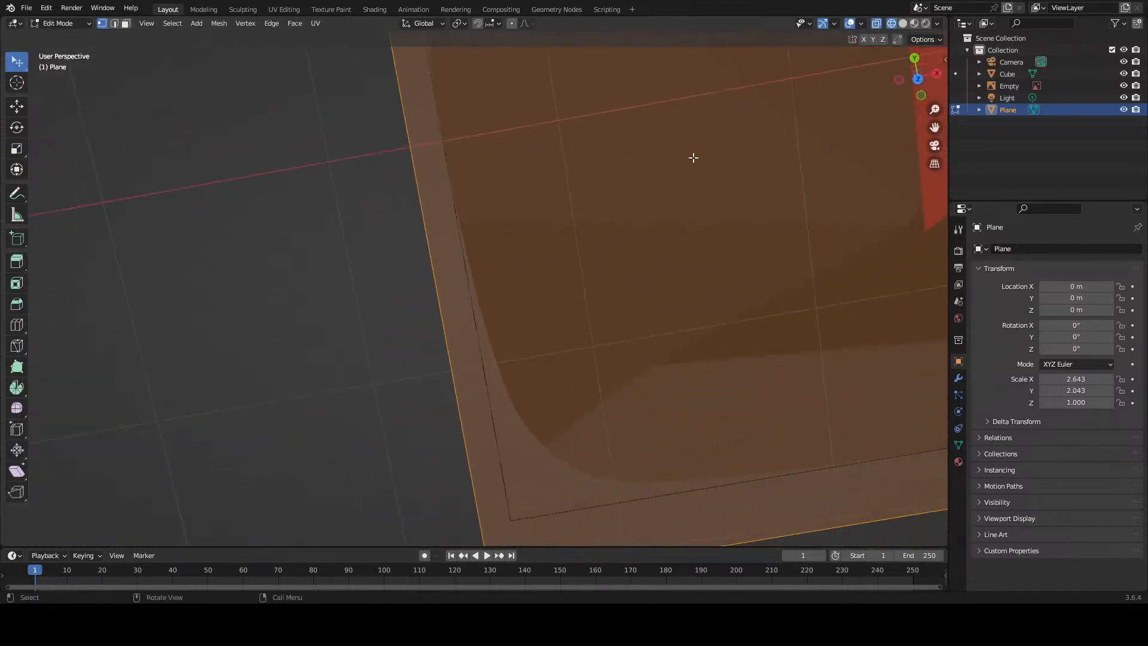
key(KP_7)
scroll(692, 174, down, 3)
shift+middle_drag(692, 174, 514, 325)
scroll(566, 161, up, 5)
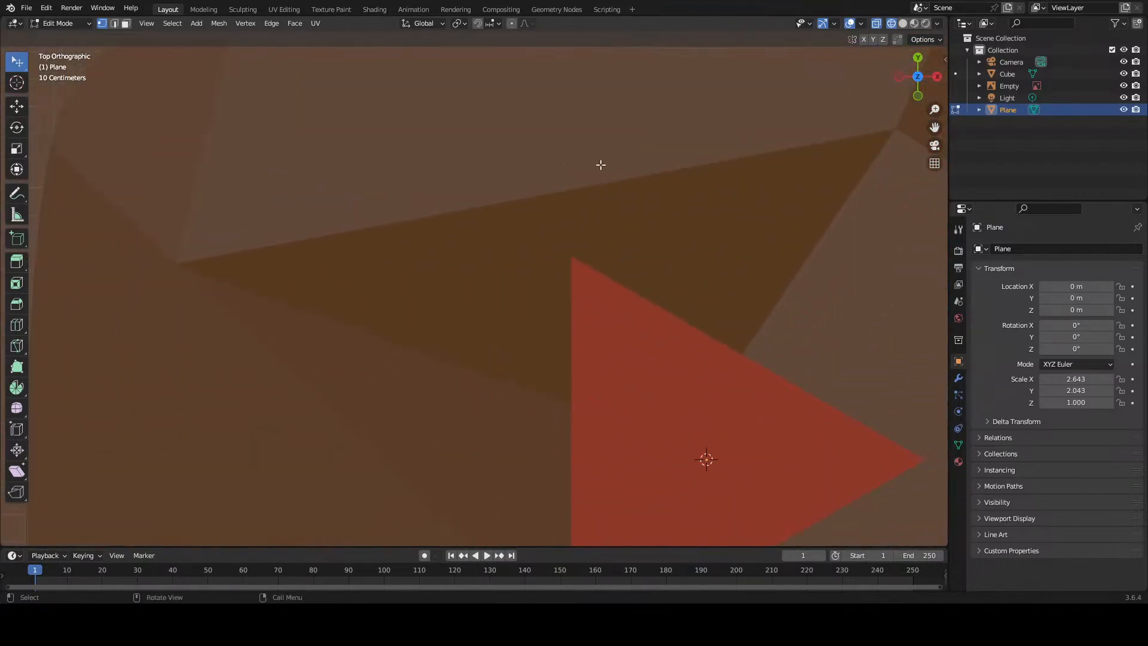
scroll(608, 184, up, 4)
scroll(608, 185, down, 6)
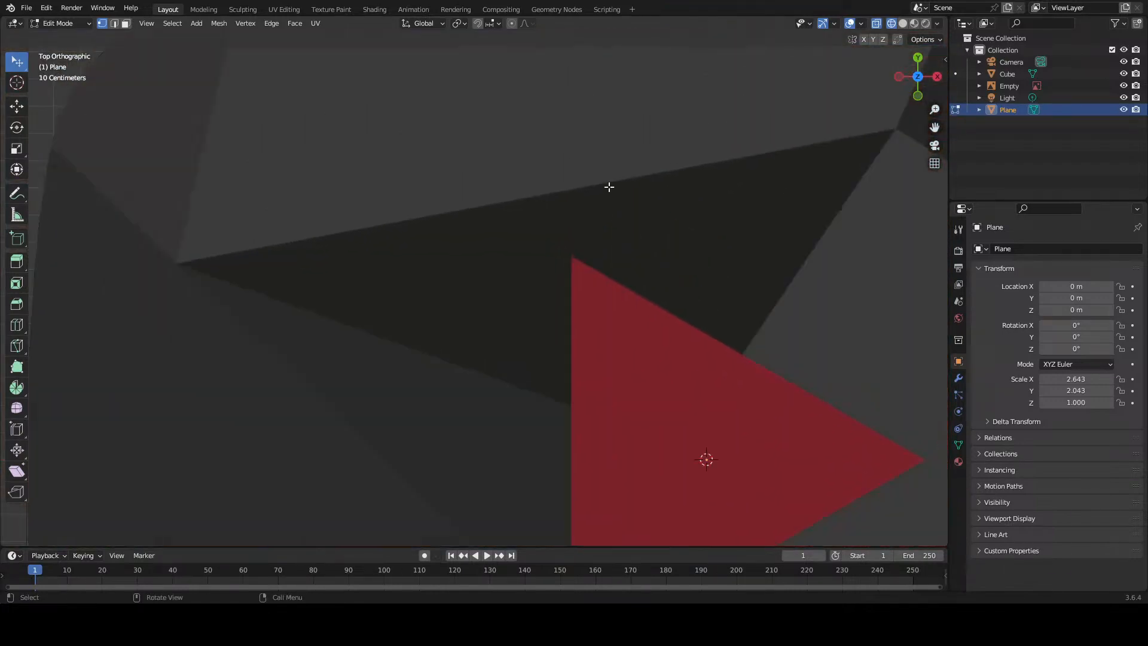
shift+middle_drag(609, 186, 549, 315)
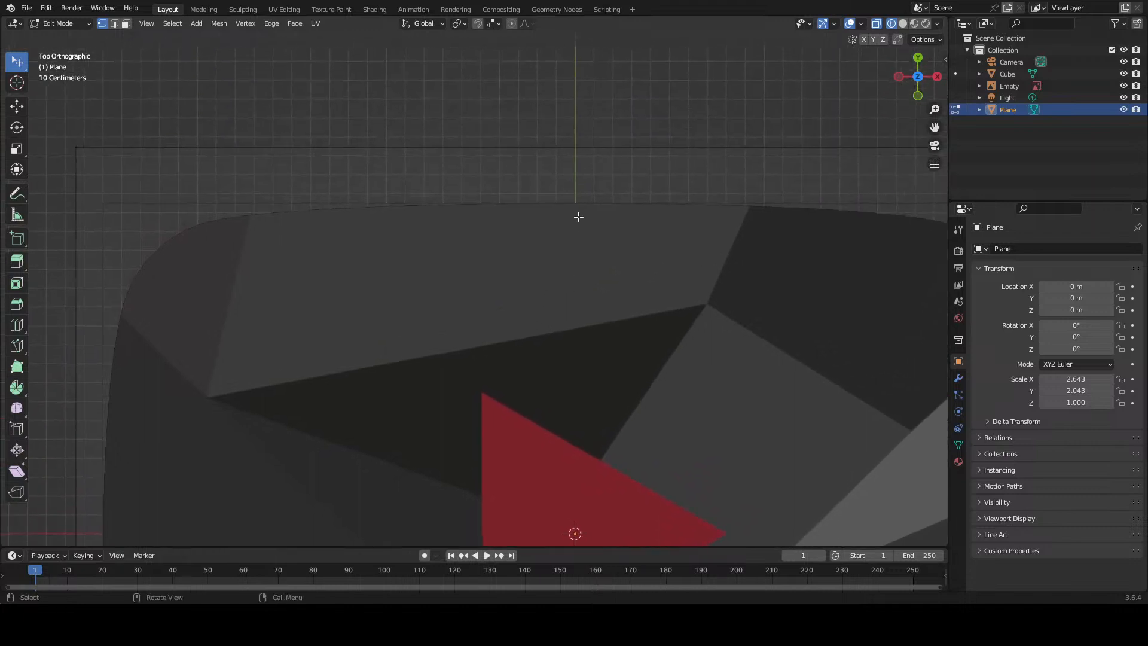
Step: Start a Knife cut where the button image's upper edge meets the Y axis and trace the edge leftward with spaced points
key(k)
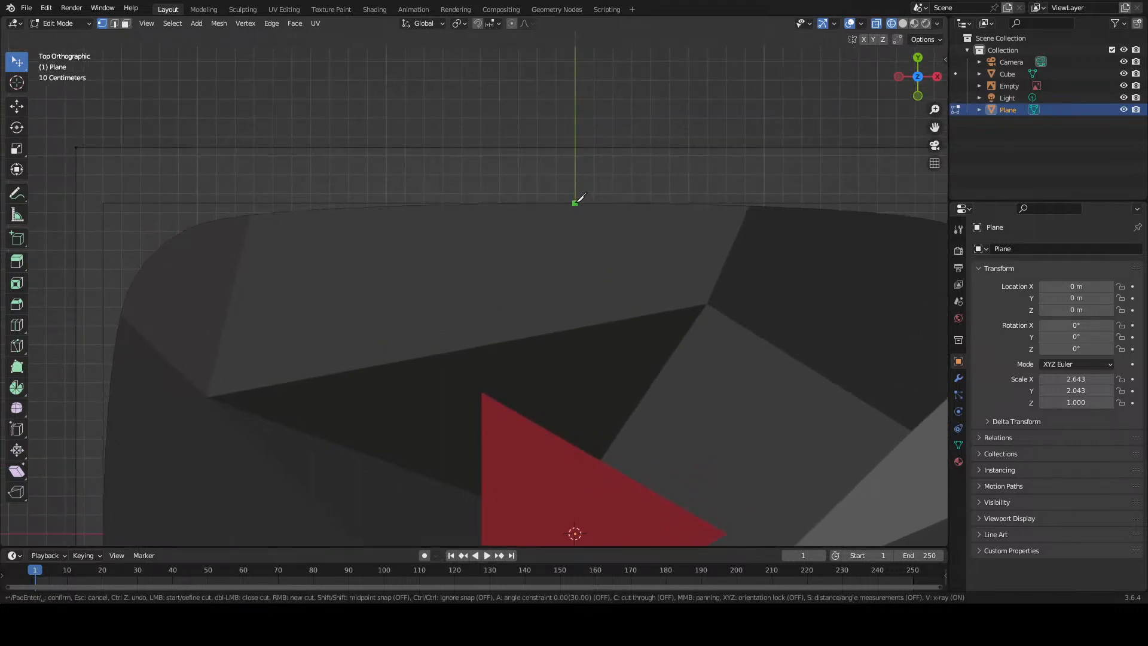
click(575, 204)
scroll(553, 199, up, 4)
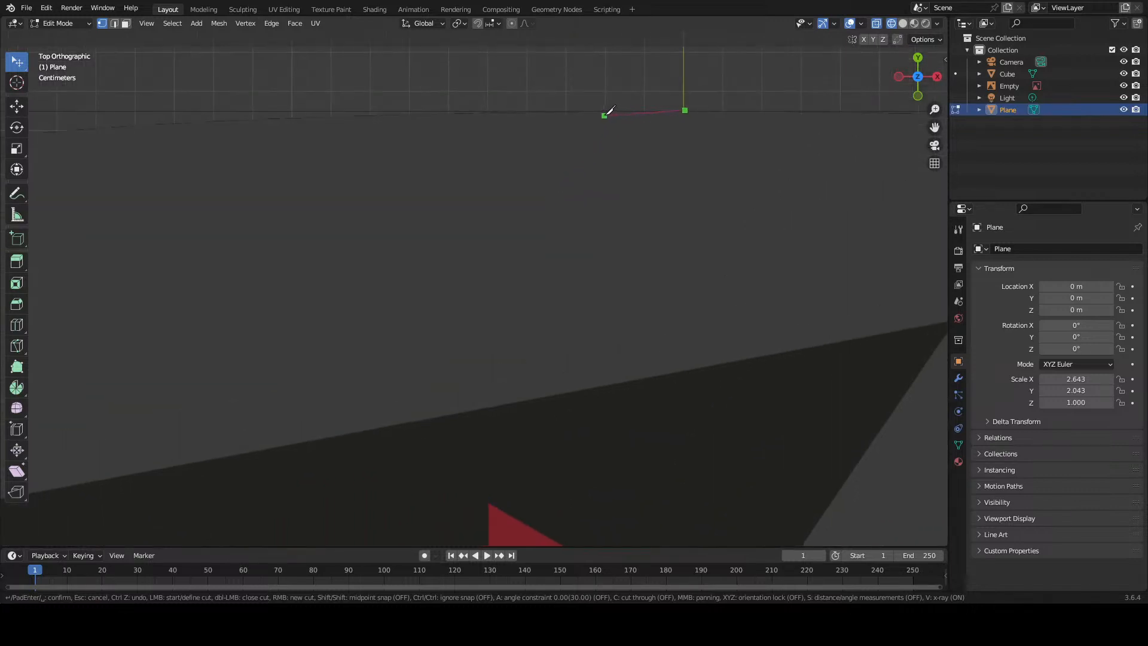
click(584, 111)
click(477, 112)
click(349, 115)
Step: Continue the Knife cut along the image's upper edge to the start of its upper-left rounded corner
shift+middle_drag(351, 115, 786, 203)
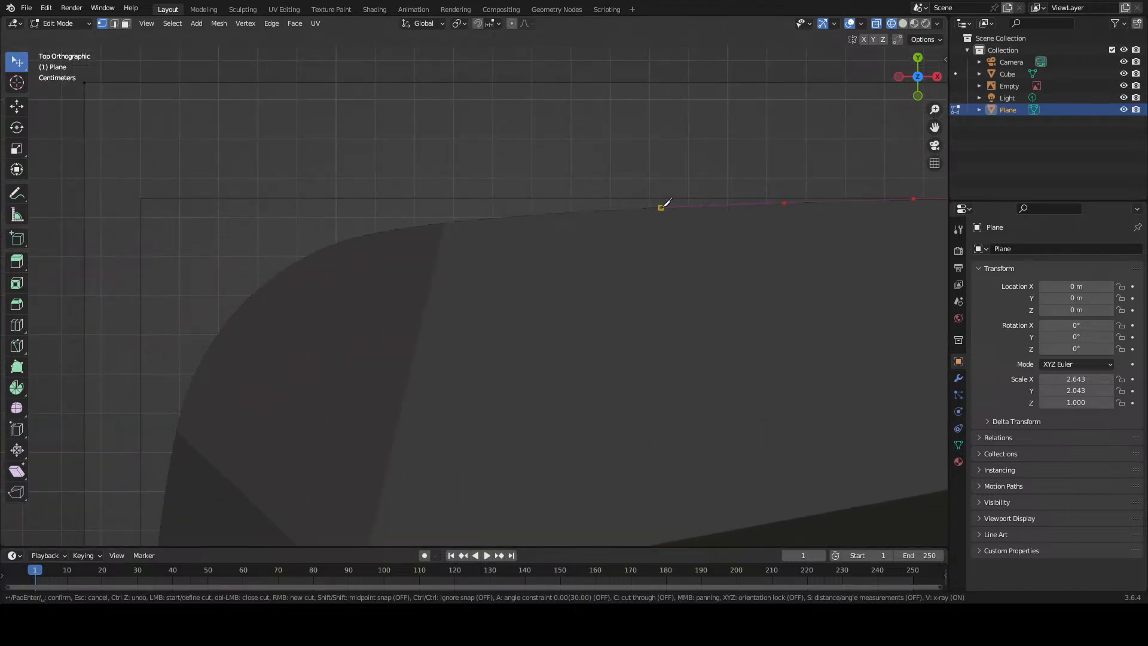
click(661, 208)
click(533, 214)
click(452, 220)
click(384, 230)
Step: Continue the Knife cut with closely spaced points around the upper half of the image's upper-left rounded corner
scroll(337, 246, up, 4)
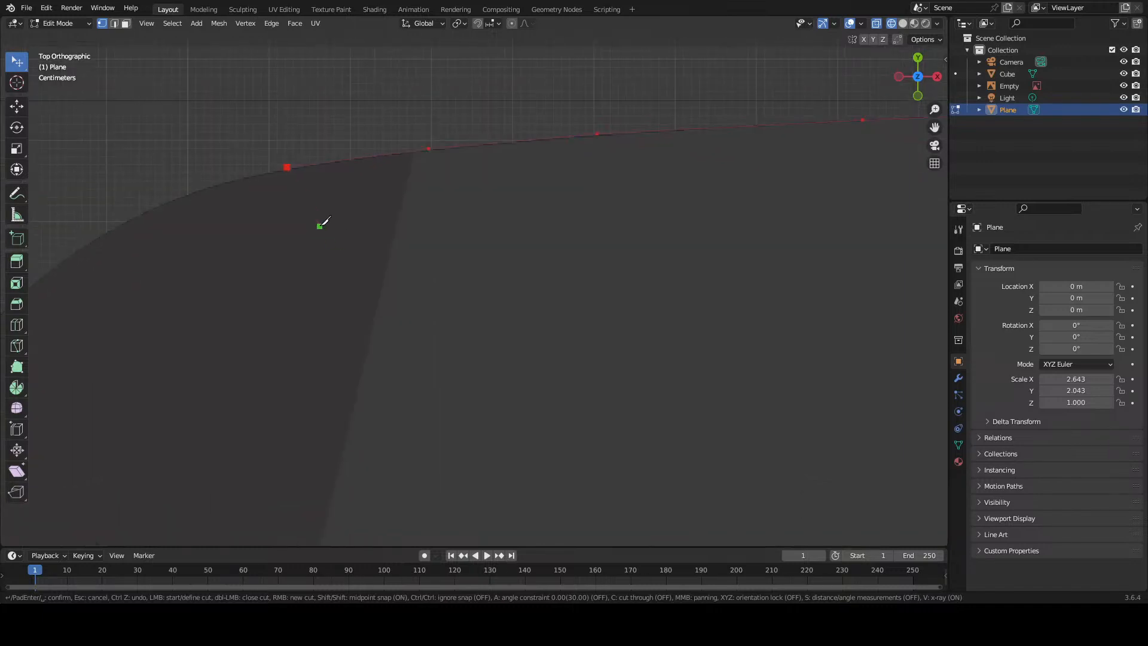
shift+middle_drag(320, 226, 638, 256)
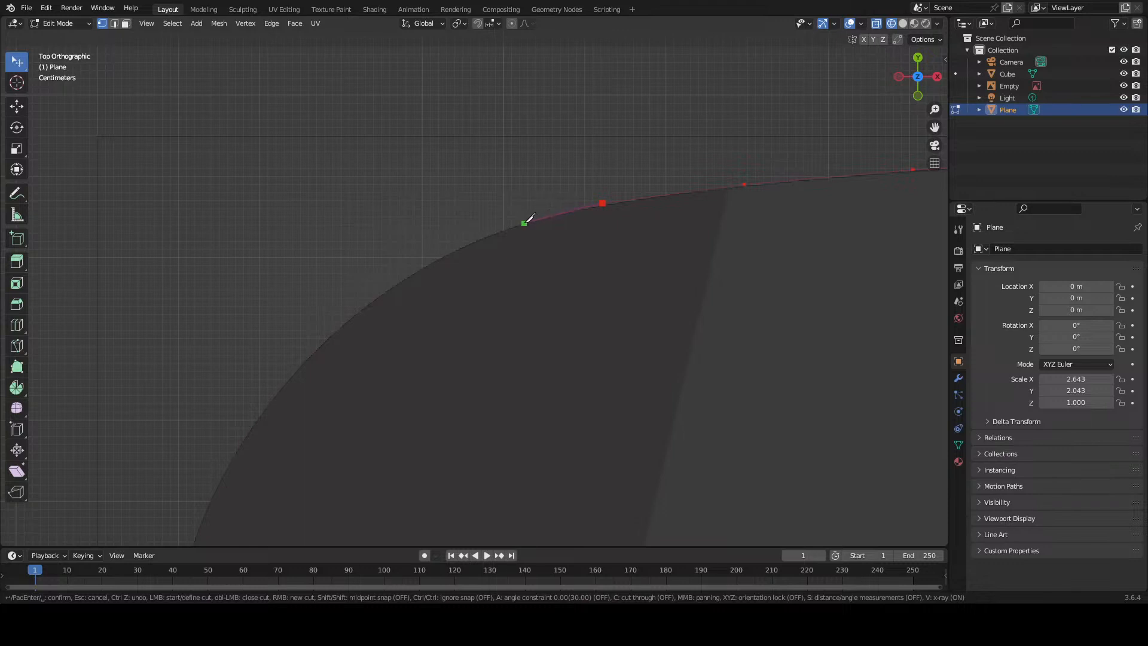
click(524, 222)
click(457, 247)
click(390, 287)
click(328, 336)
click(280, 389)
Step: Carry the Knife cut down the lower half of the upper-left rounded corner onto the start of the image's left edge
middle_drag(307, 355, 583, 96)
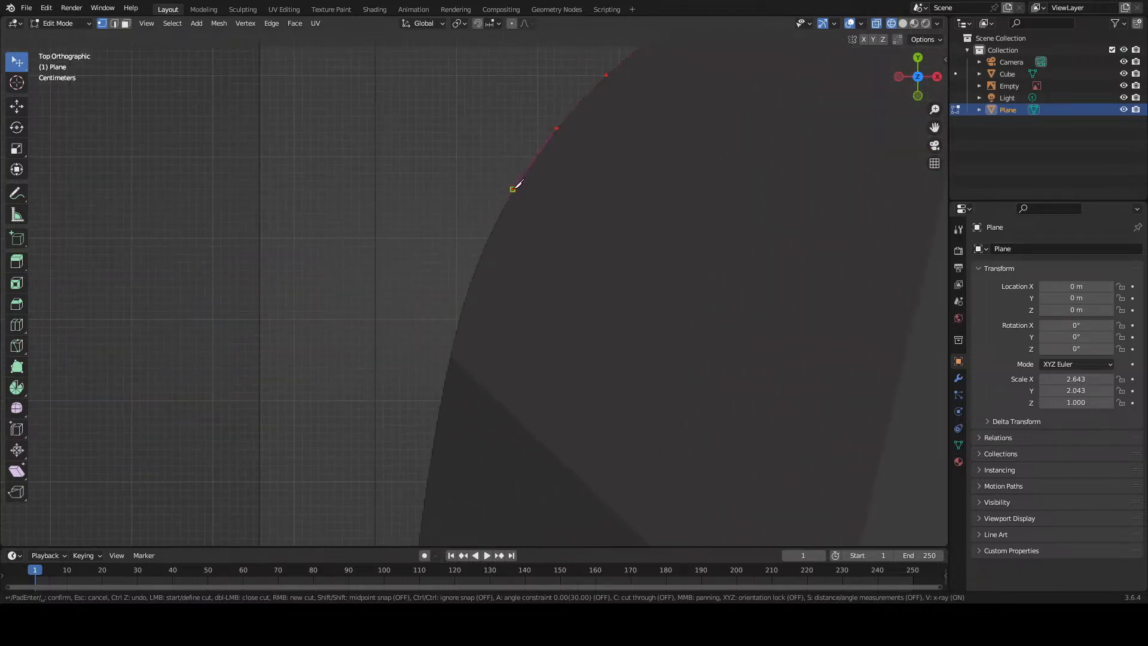
click(513, 188)
click(486, 249)
click(462, 317)
middle_drag(469, 287, 547, 84)
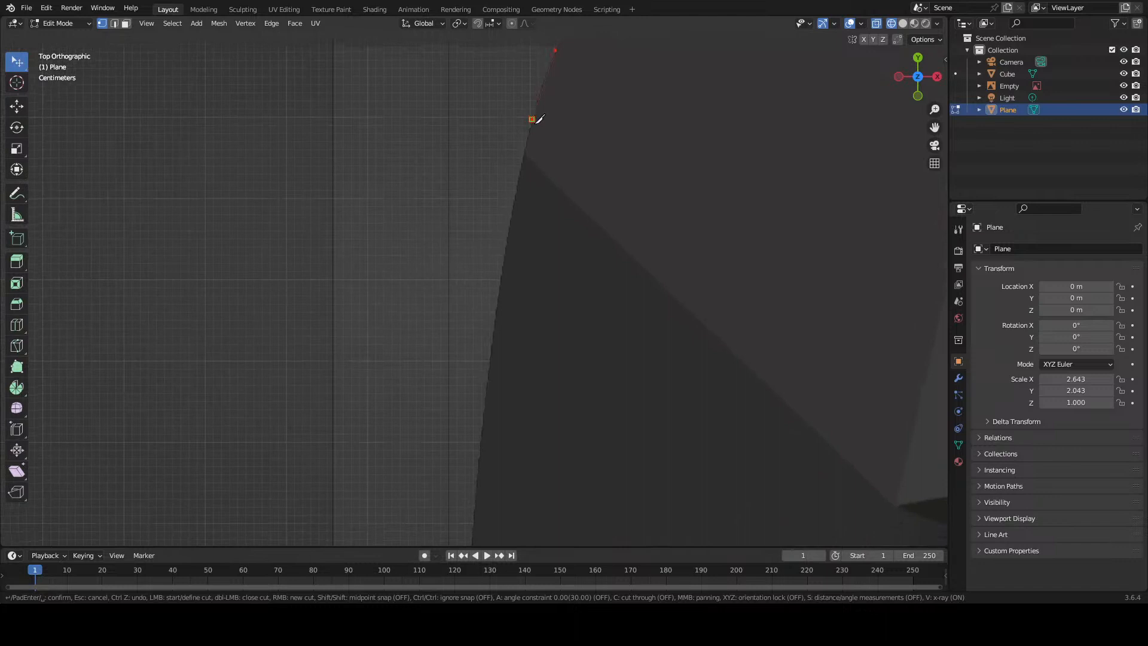
click(517, 201)
click(501, 299)
Step: Trace the upper part of the image's left edge downward with evenly spaced Knife points
middle_drag(501, 299, 566, 72)
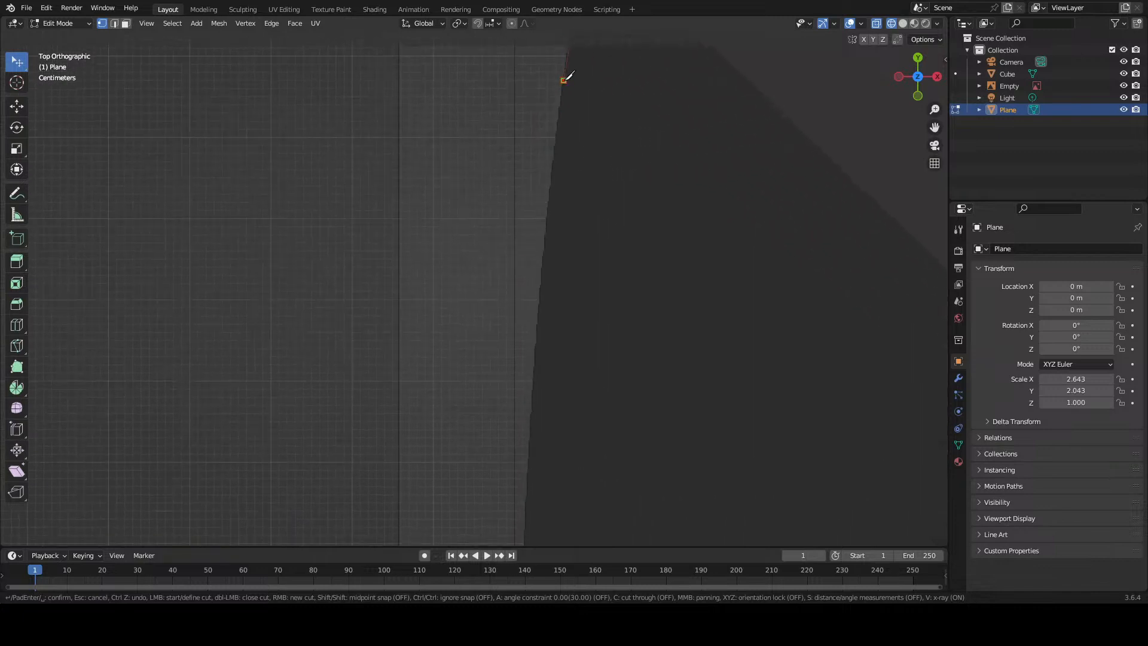
click(554, 158)
click(543, 262)
click(539, 364)
shift+middle_drag(539, 367, 562, 170)
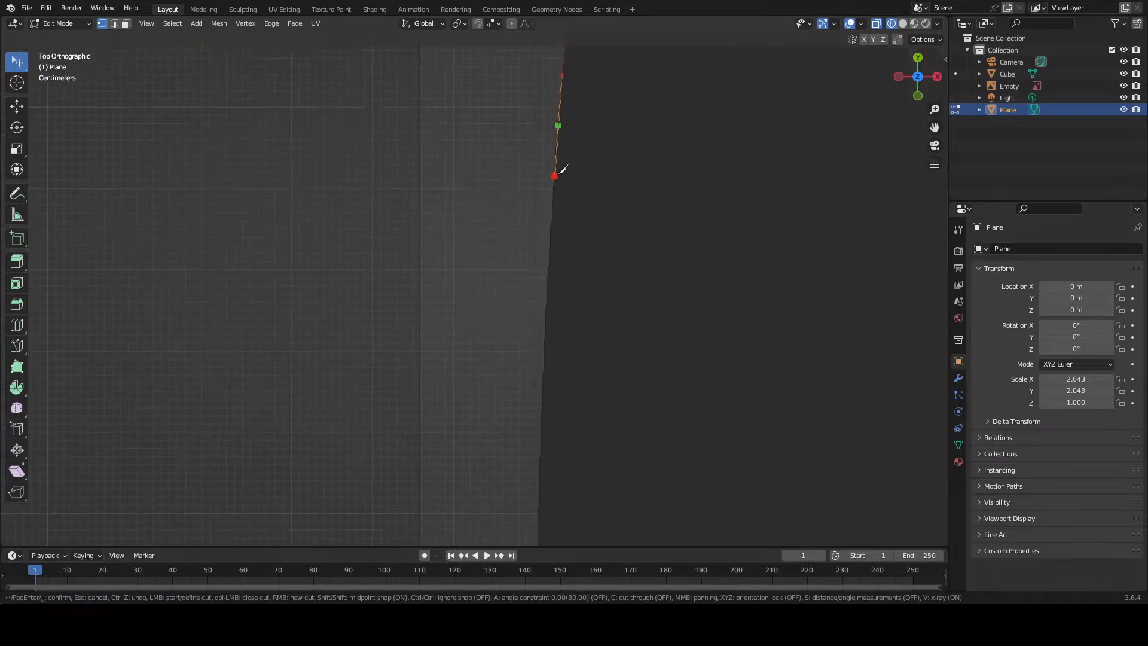
click(552, 250)
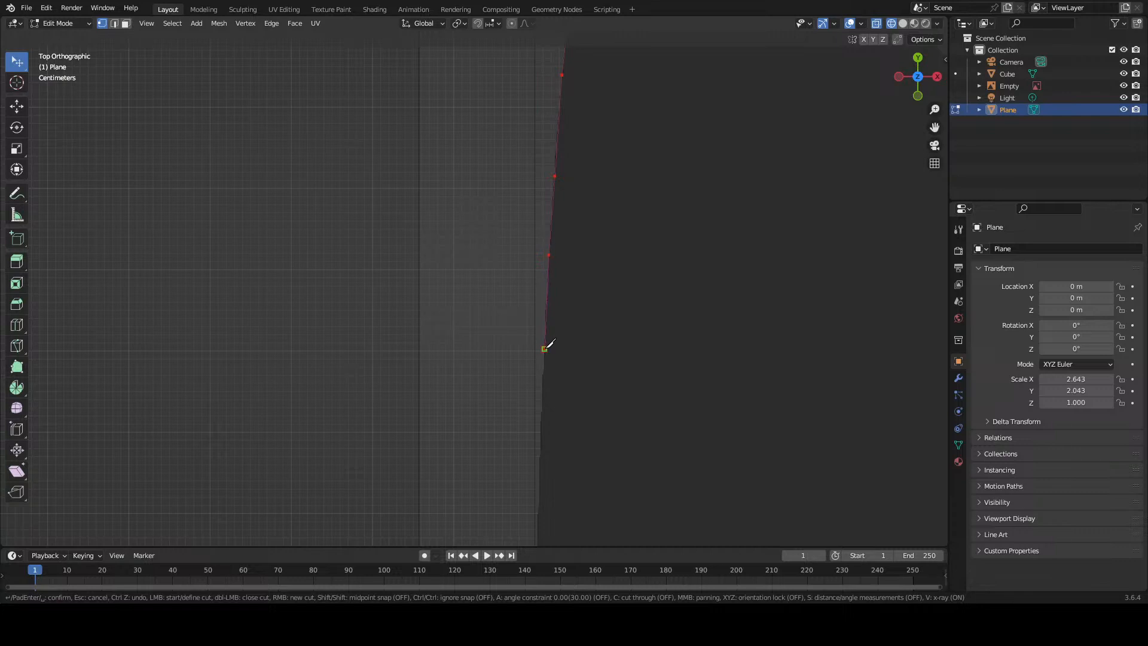
click(544, 349)
Step: Extend the Knife cut down the image's left edge to just above the X axis
middle_drag(546, 341, 558, 131)
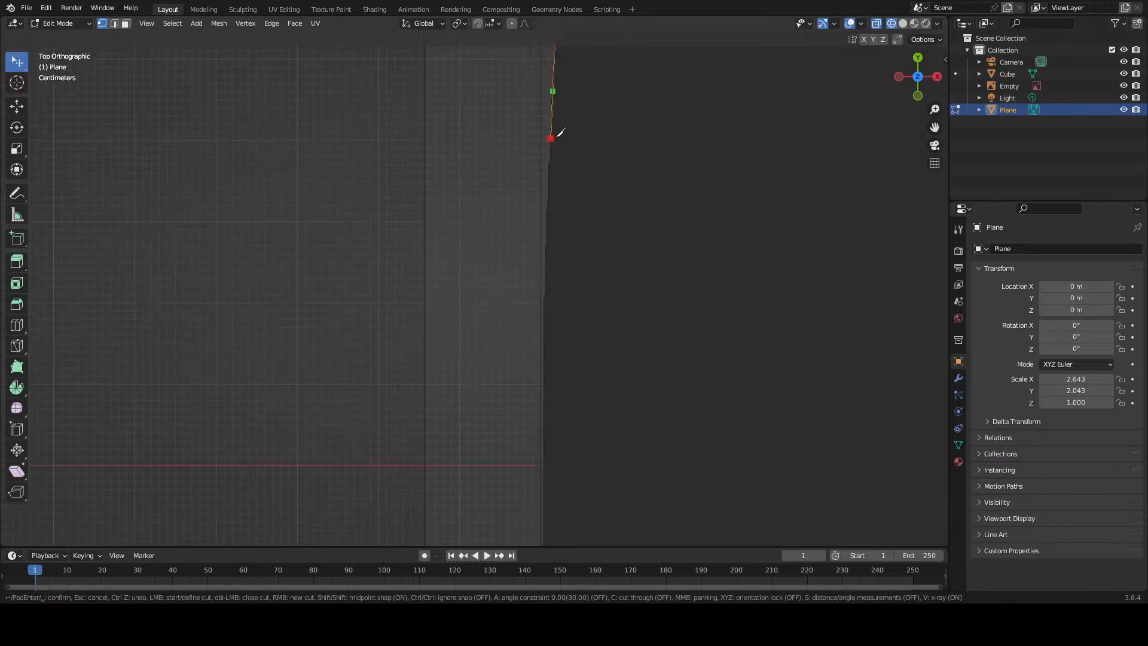
click(548, 195)
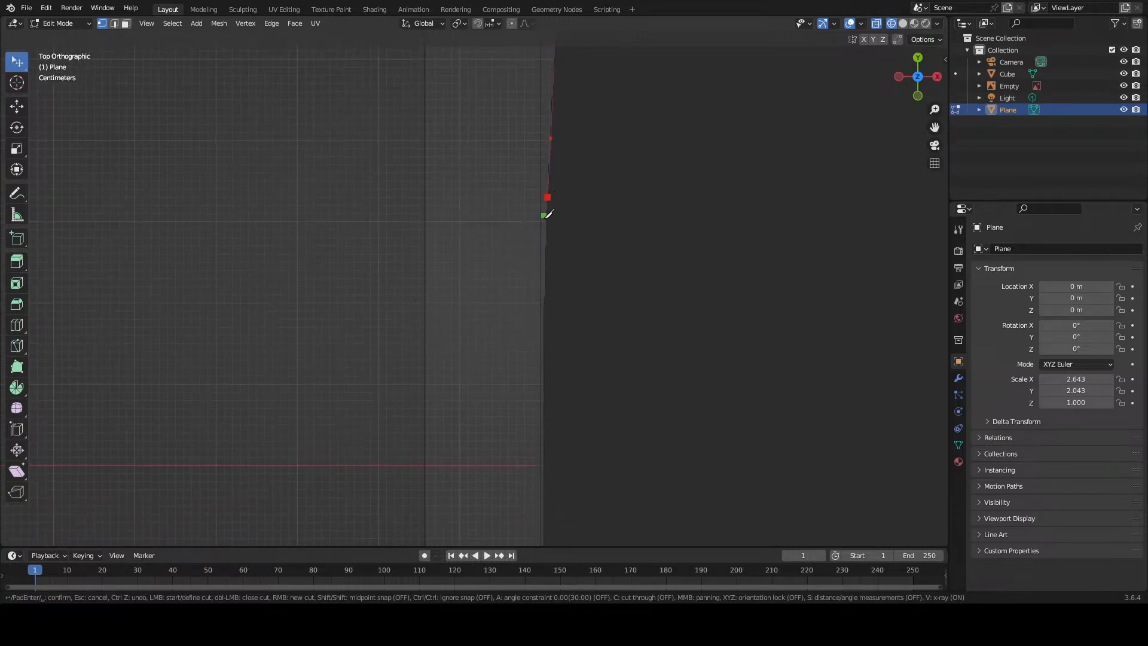
click(548, 263)
click(546, 333)
scroll(551, 318, down, 3)
key(shift)
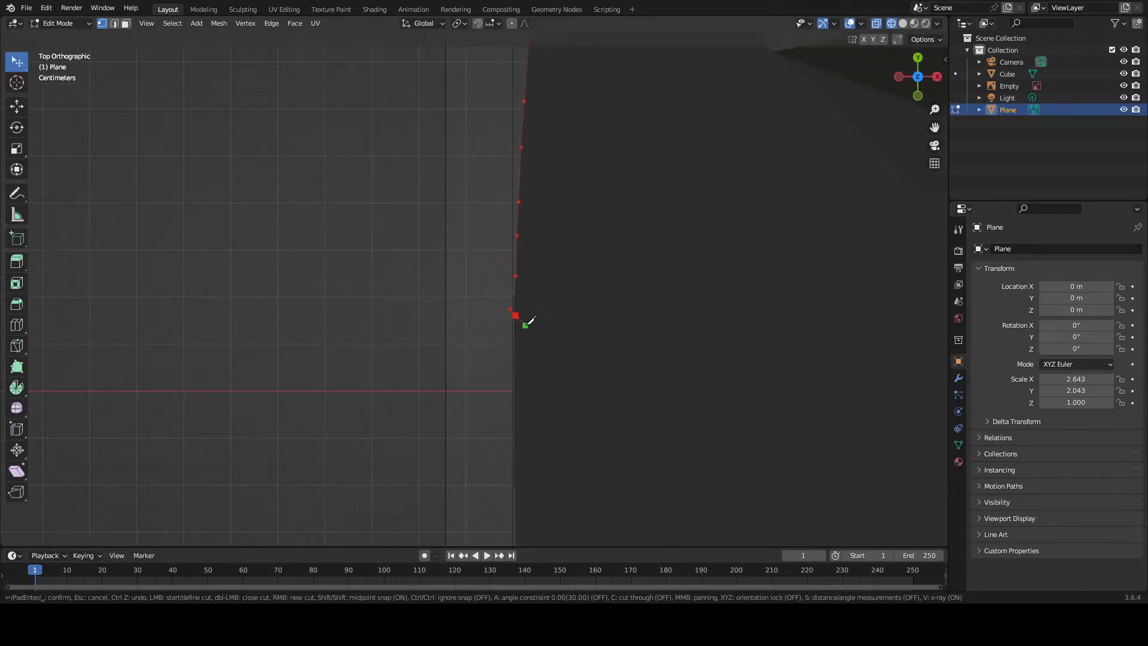
mouse_move(529, 321)
middle_down()
mouse_move(545, 174)
mouse_move(512, 333)
middle_up()
scroll(547, 178, up, 3)
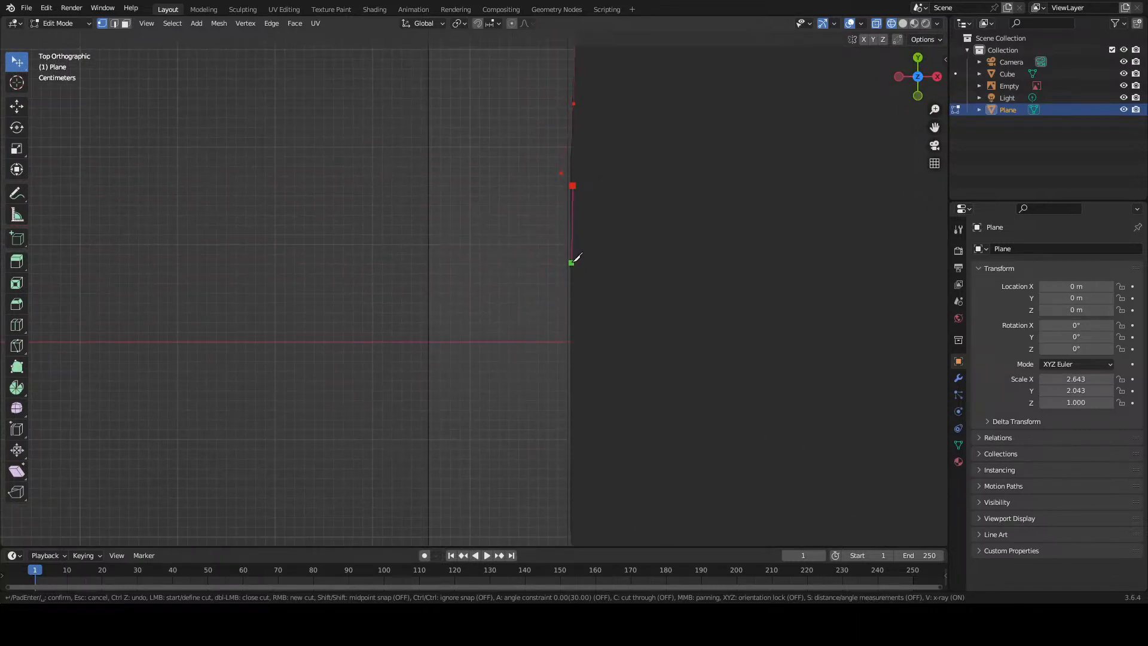
click(571, 262)
Step: Bring the Knife cut across the X axis and down the left edge past the dark shading boundary
shift+middle_drag(577, 354, 562, 154)
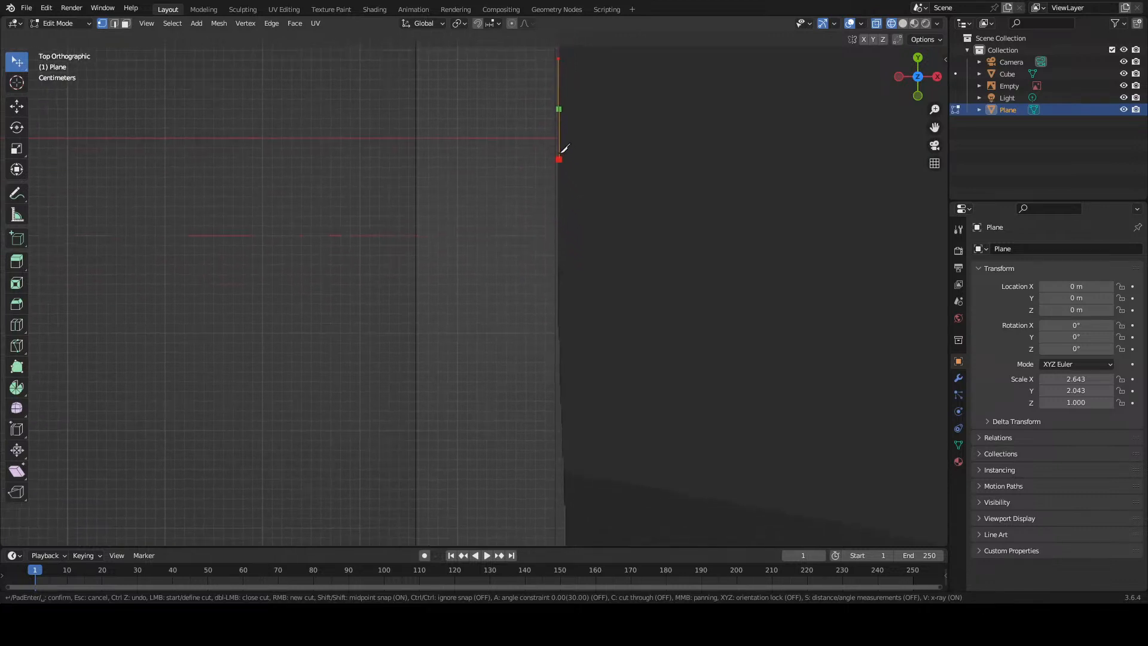
click(555, 256)
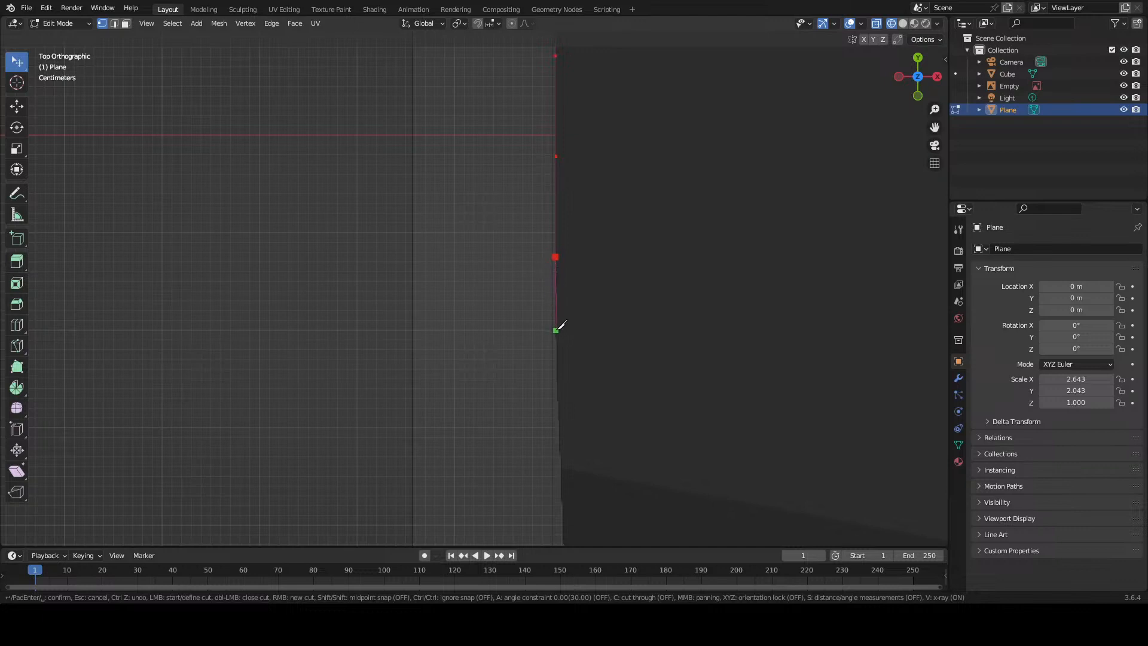
click(556, 335)
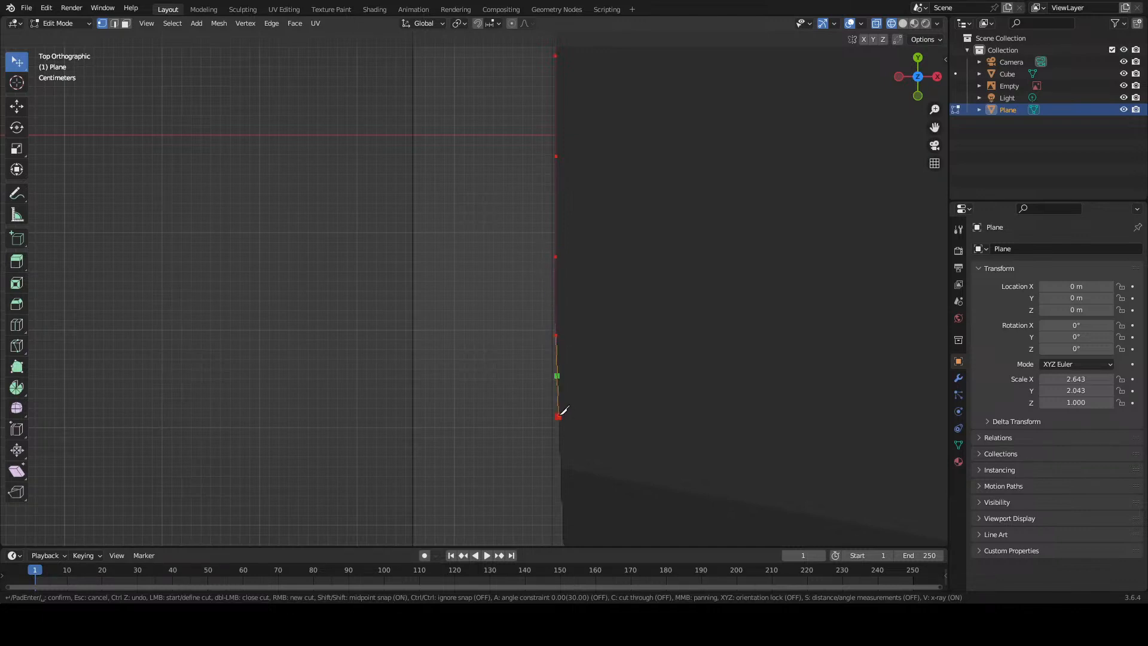
shift+middle_drag(562, 411, 541, 210)
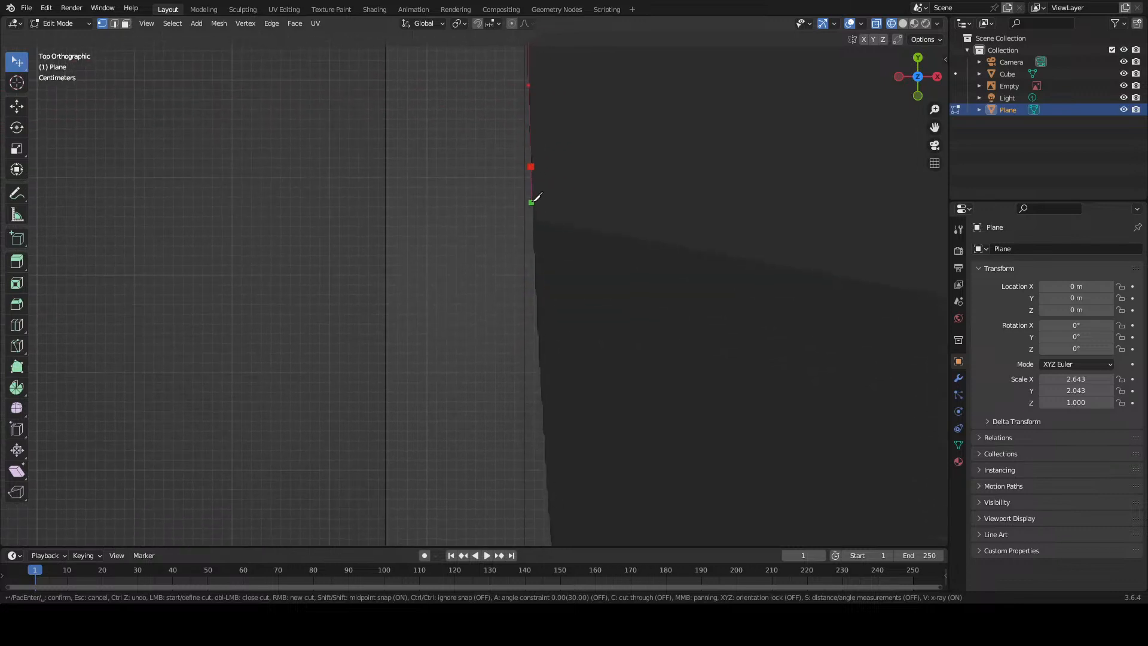
click(532, 203)
click(535, 252)
click(535, 293)
click(538, 338)
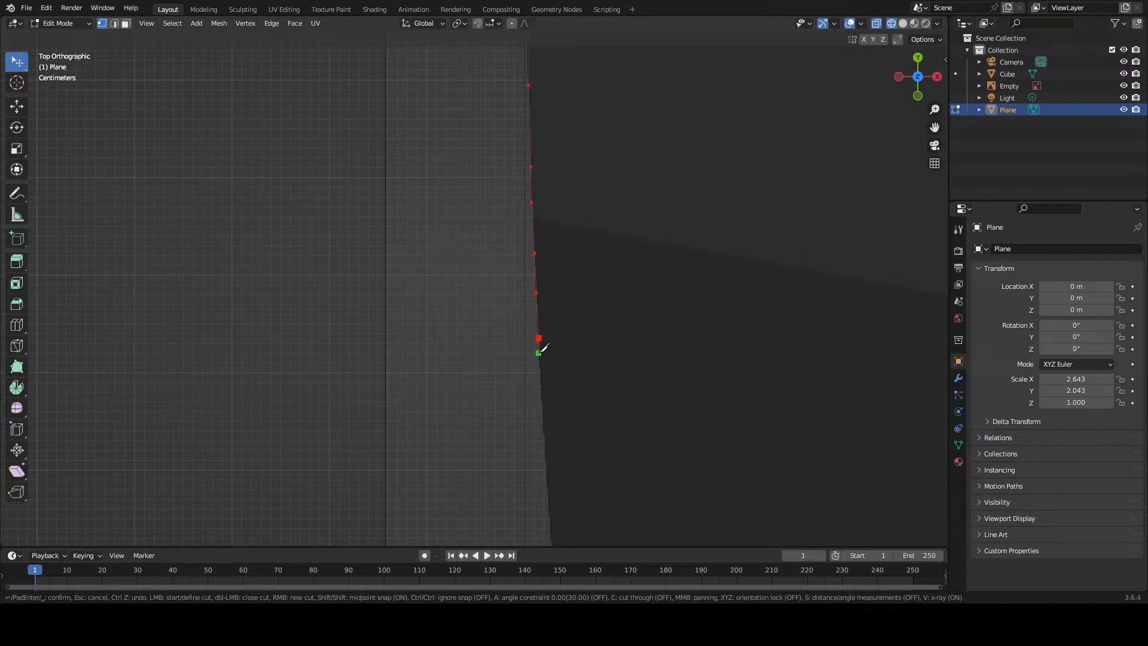
click(542, 391)
Step: Continue the Knife cut down the lower part of the left edge as it starts curving inward
middle_drag(543, 376, 518, 154)
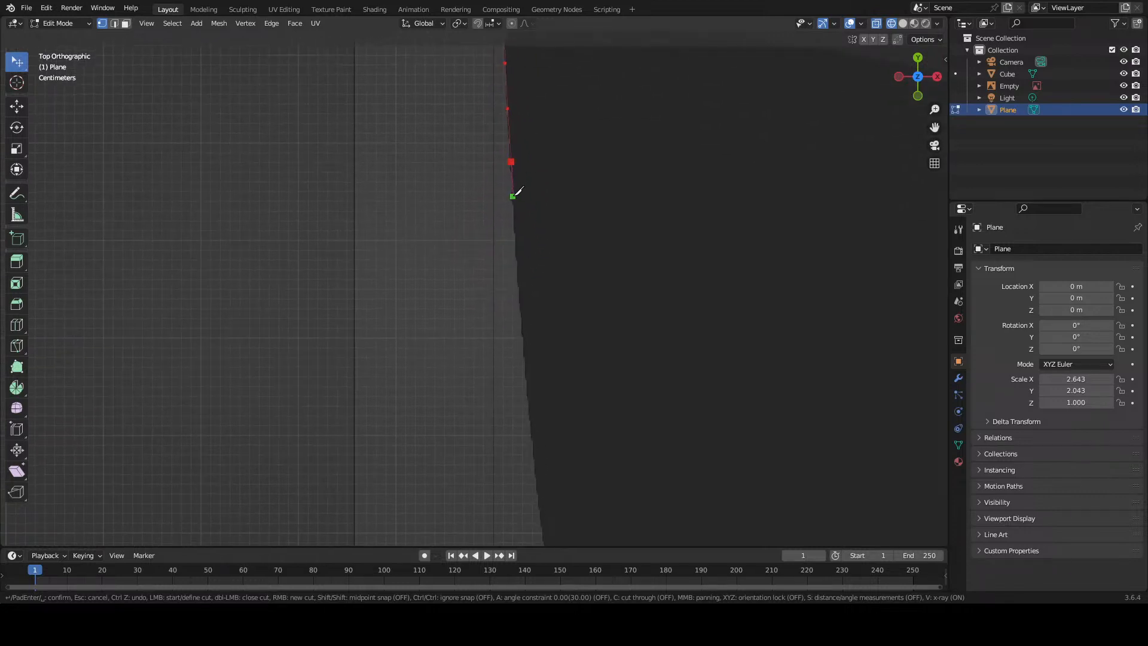
click(513, 196)
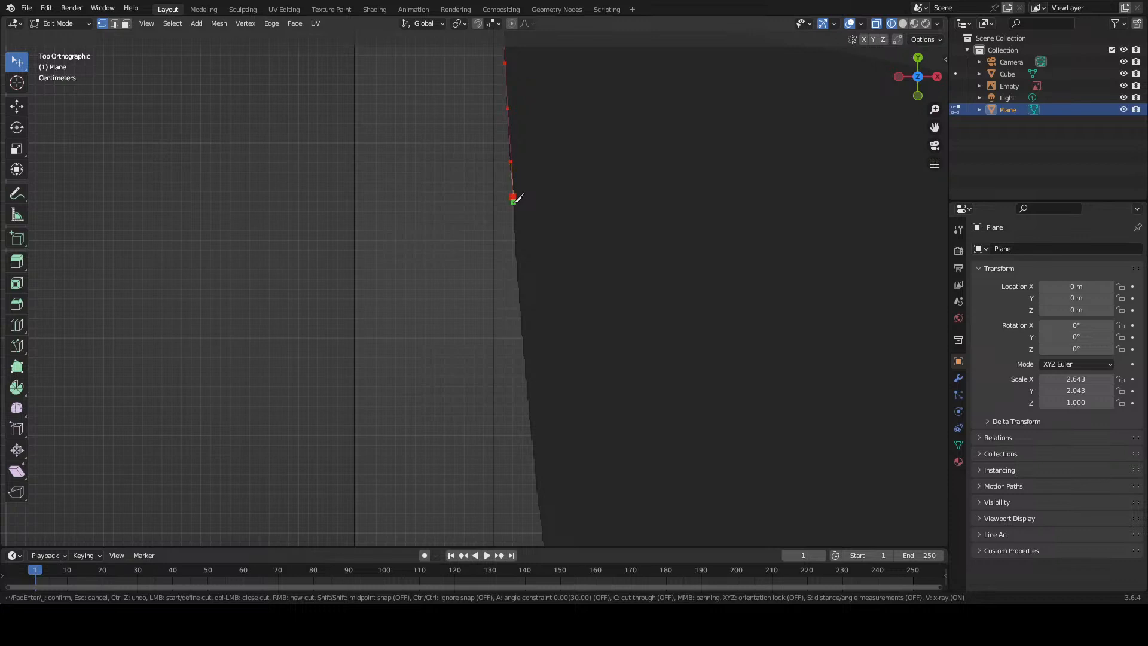
click(516, 260)
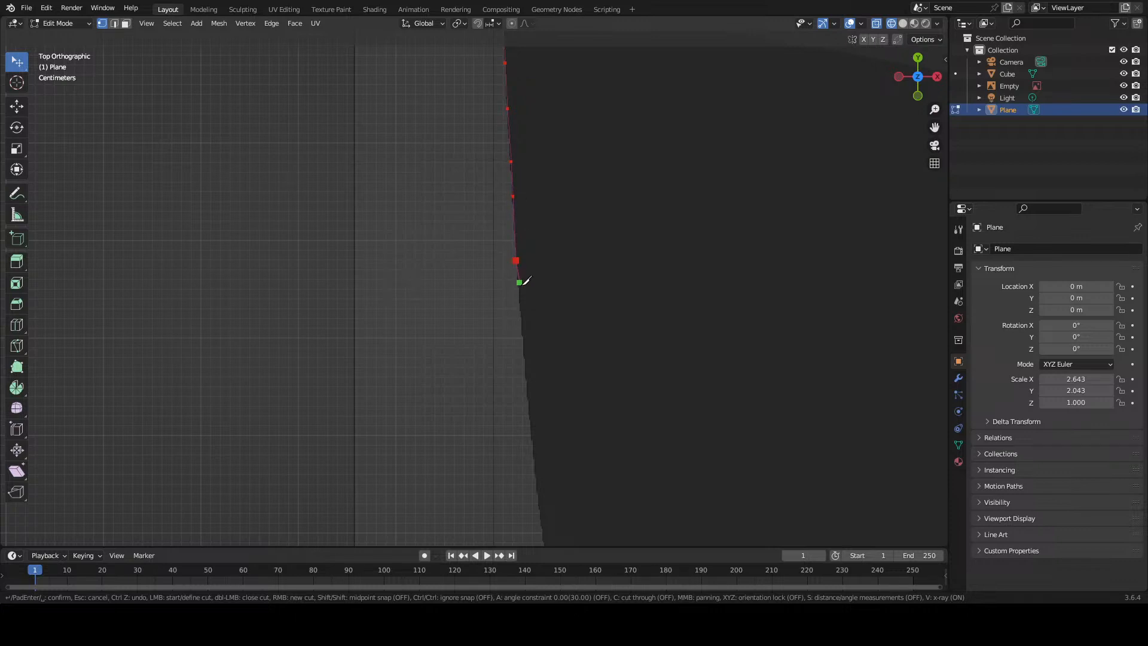
click(523, 330)
middle_drag(522, 331, 484, 136)
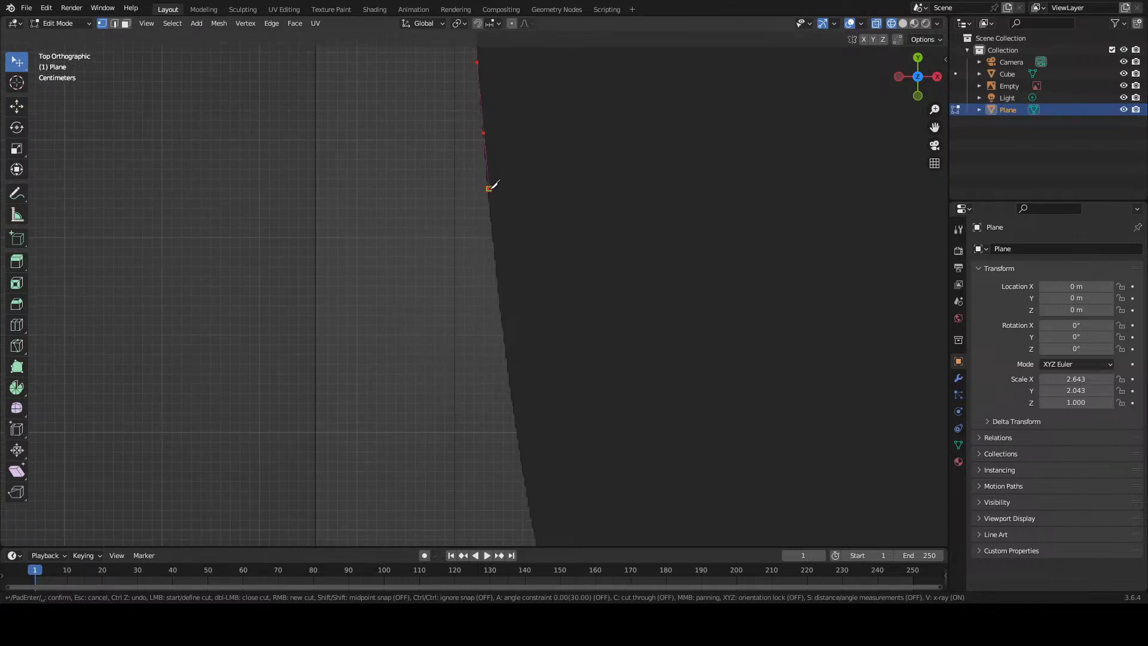
click(489, 188)
click(496, 272)
click(503, 336)
Step: Trace the first half of the lower-left rounded corner with Knife points, ending at the diagonal shading boundary
key(shift)
middle_drag(519, 412, 438, 244)
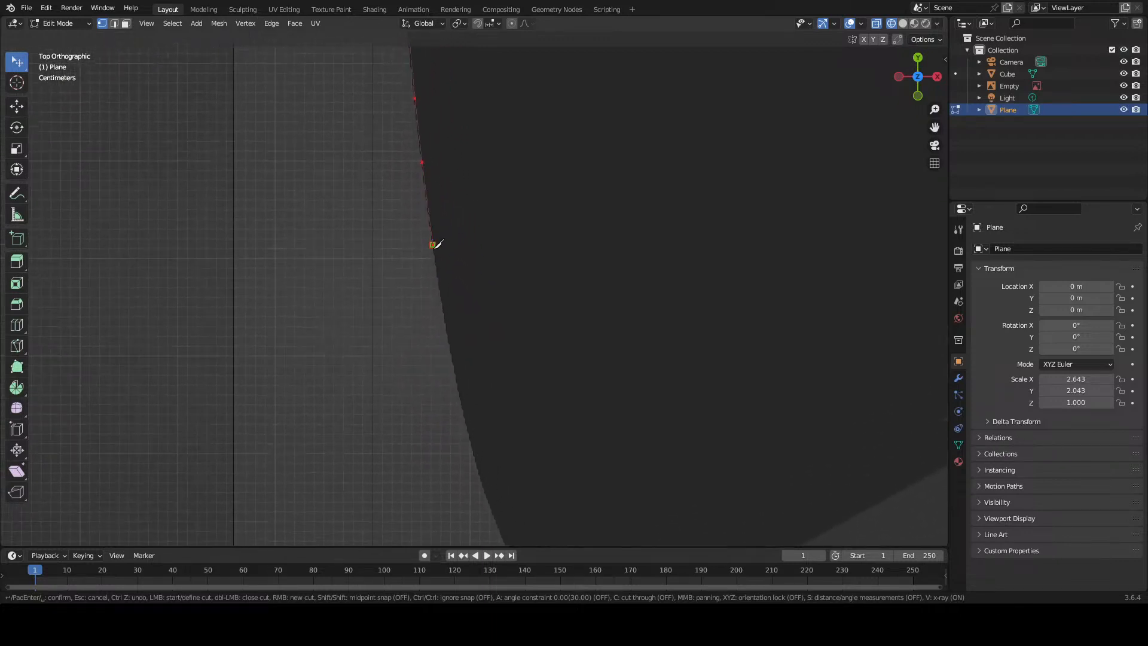
click(435, 246)
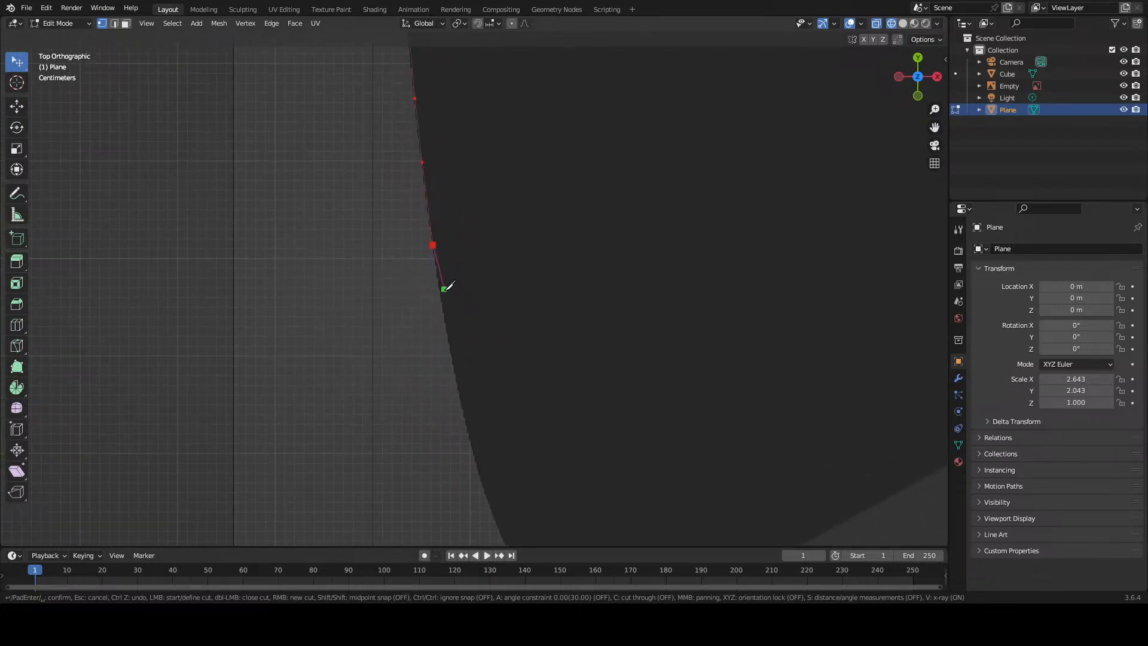
click(453, 363)
click(471, 446)
middle_drag(472, 441, 402, 225)
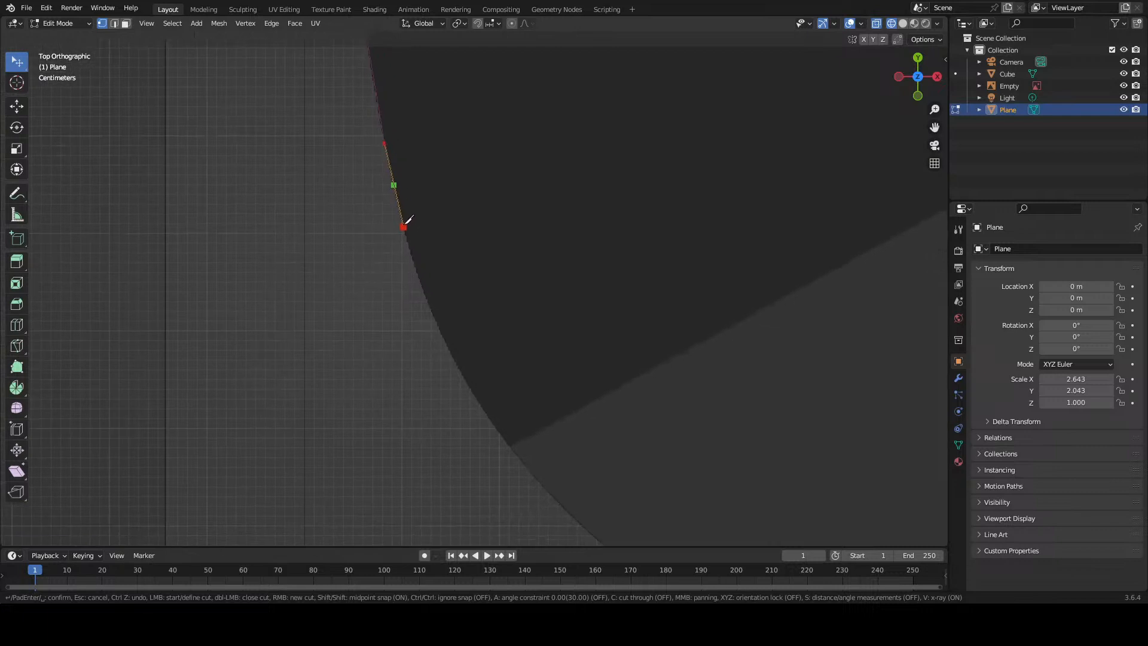
click(417, 277)
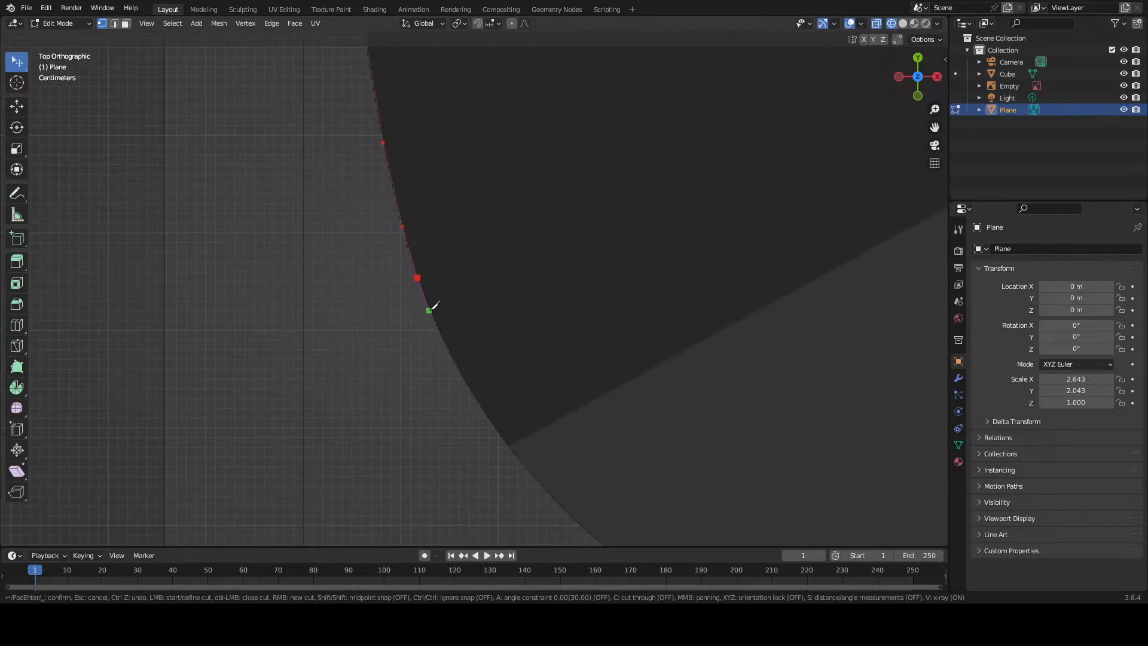
click(431, 311)
click(446, 344)
click(472, 391)
click(502, 437)
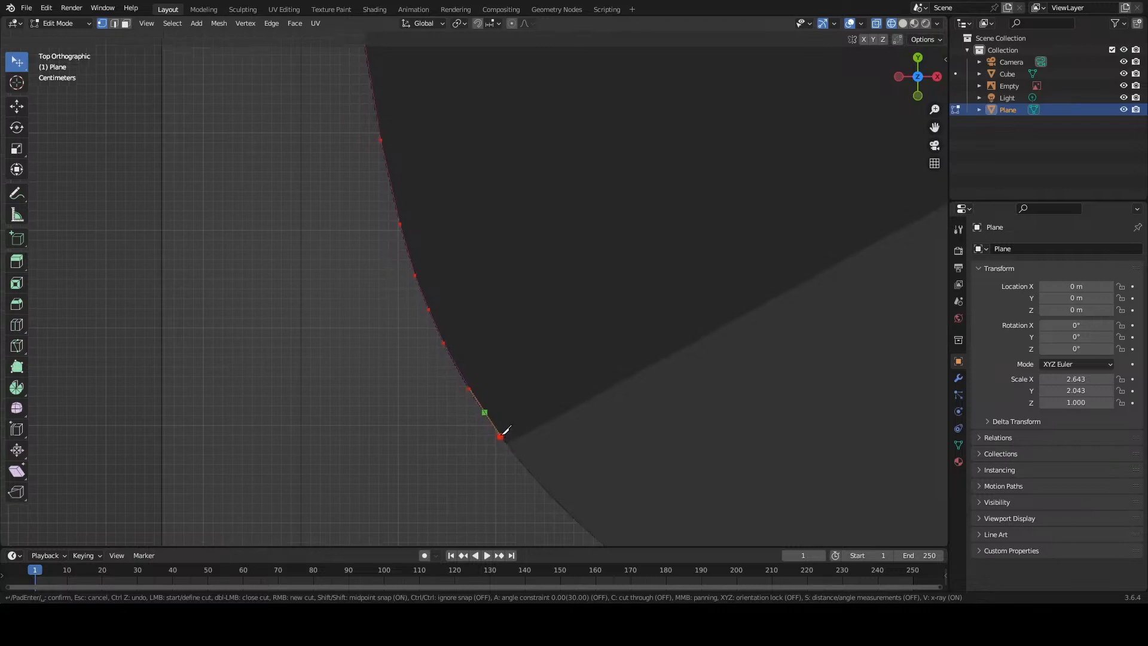
Step: Continue the Knife cut from the diagonal shading boundary around the middle of the lower-left rounded corner
shift+middle_drag(503, 437, 389, 258)
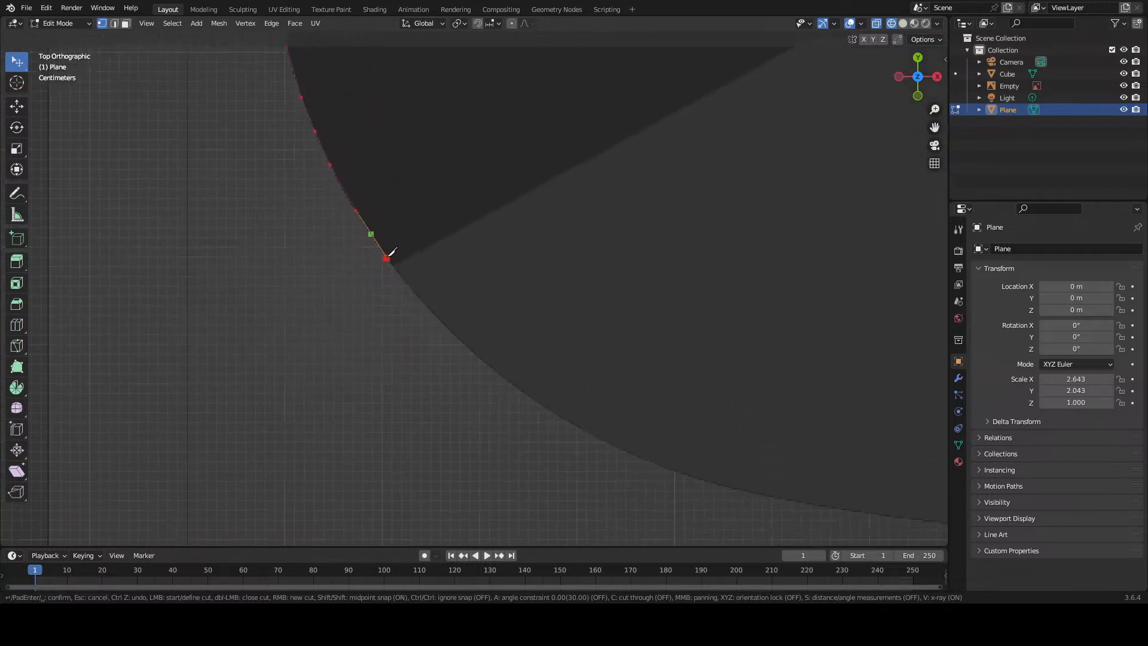
click(409, 285)
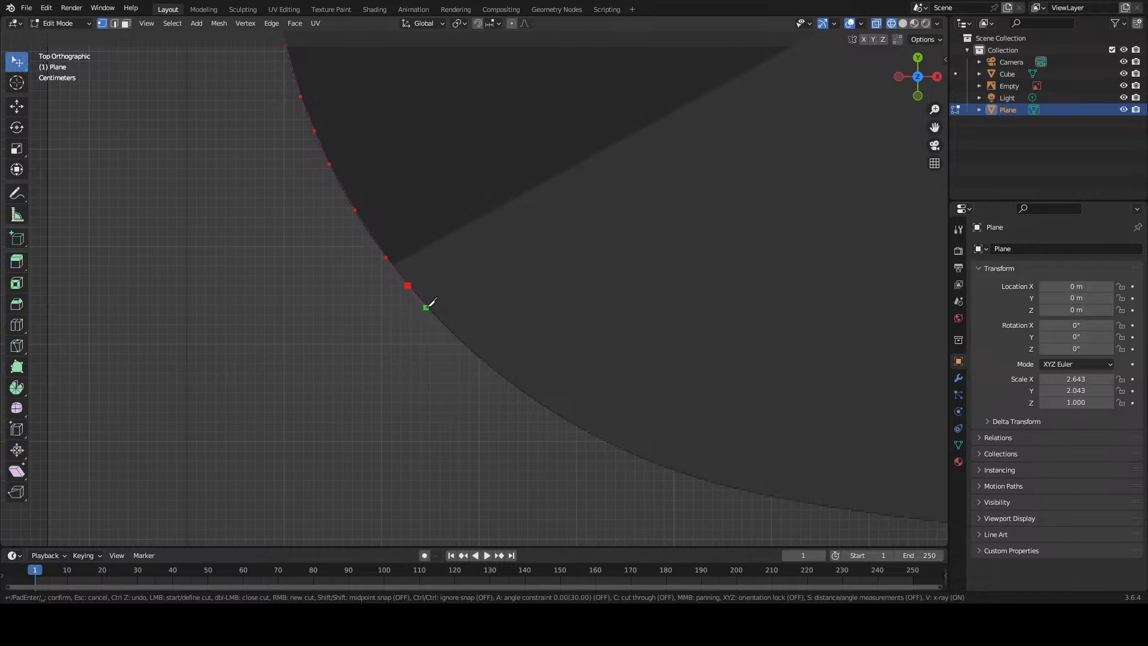
scroll(432, 303, up, 3)
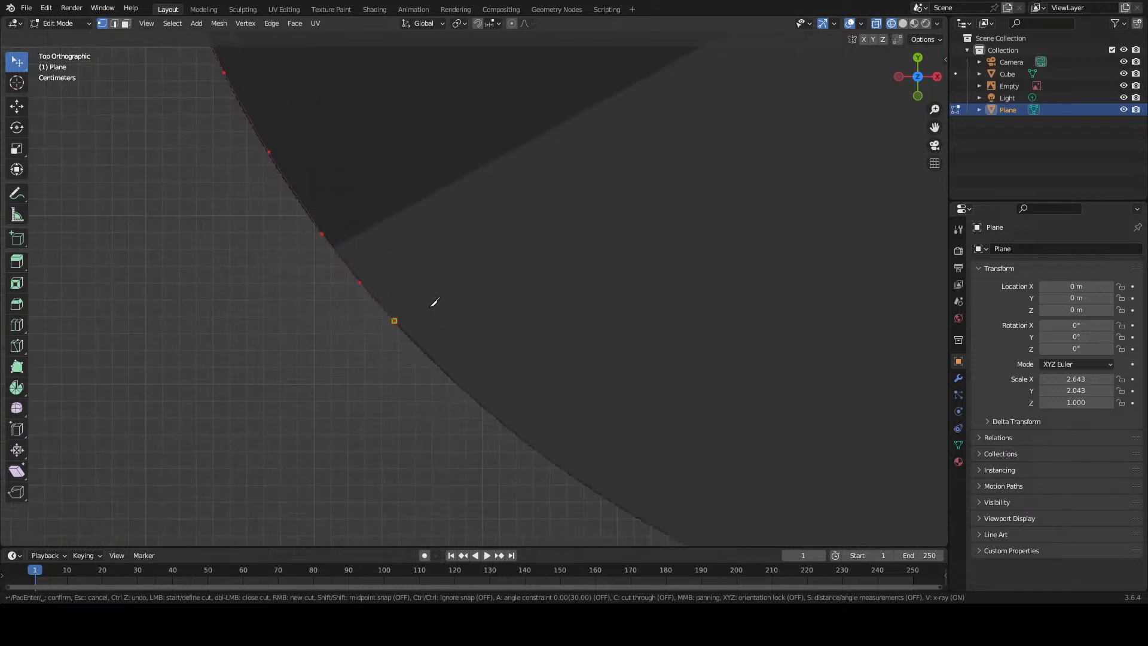
click(432, 359)
click(473, 399)
middle_drag(479, 386, 335, 210)
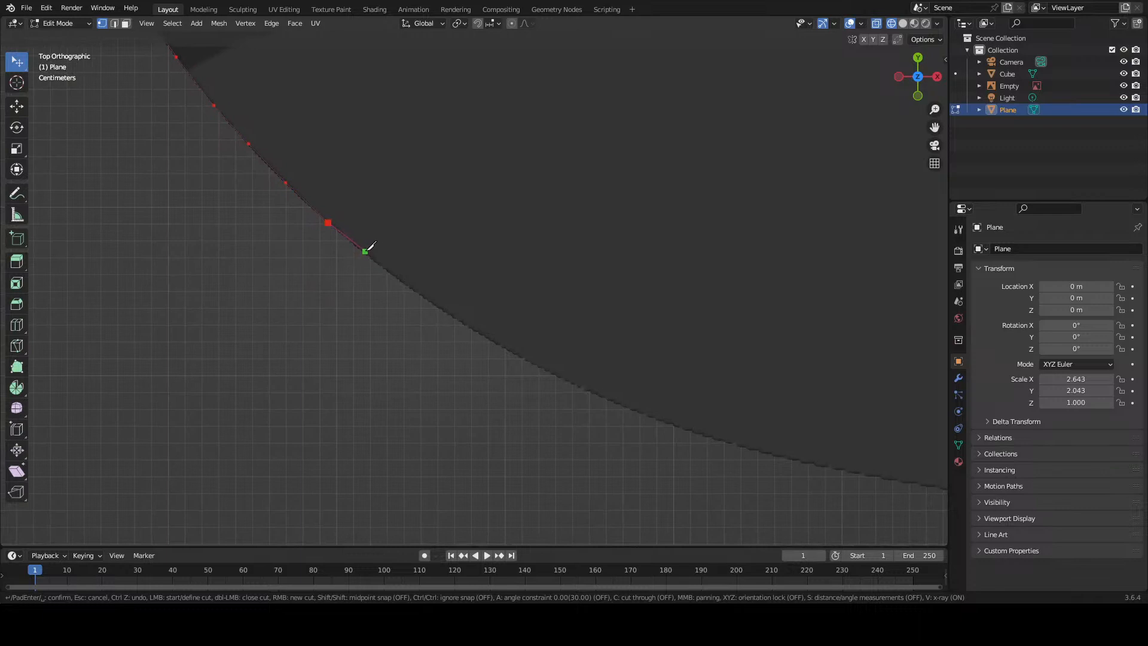
click(363, 254)
click(417, 293)
click(464, 325)
click(511, 351)
Step: Place closely spaced Knife points along the last part of the lower-left corner where it flattens toward the lower edge
middle_drag(513, 347, 338, 251)
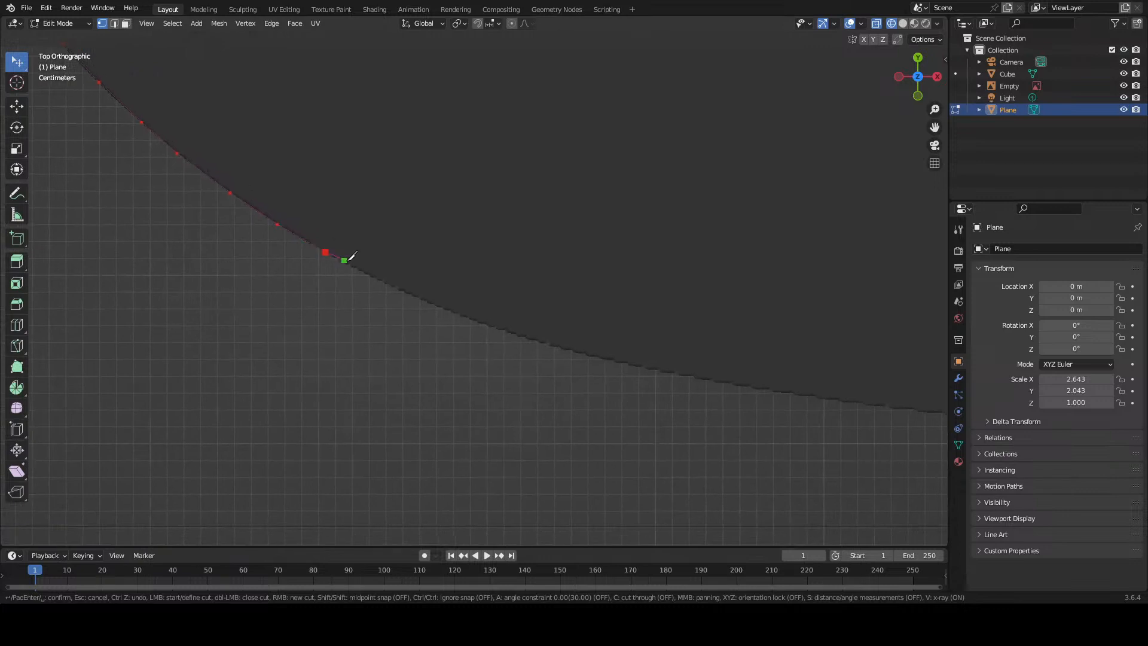
click(368, 274)
click(409, 294)
click(457, 312)
click(508, 331)
click(556, 347)
click(602, 358)
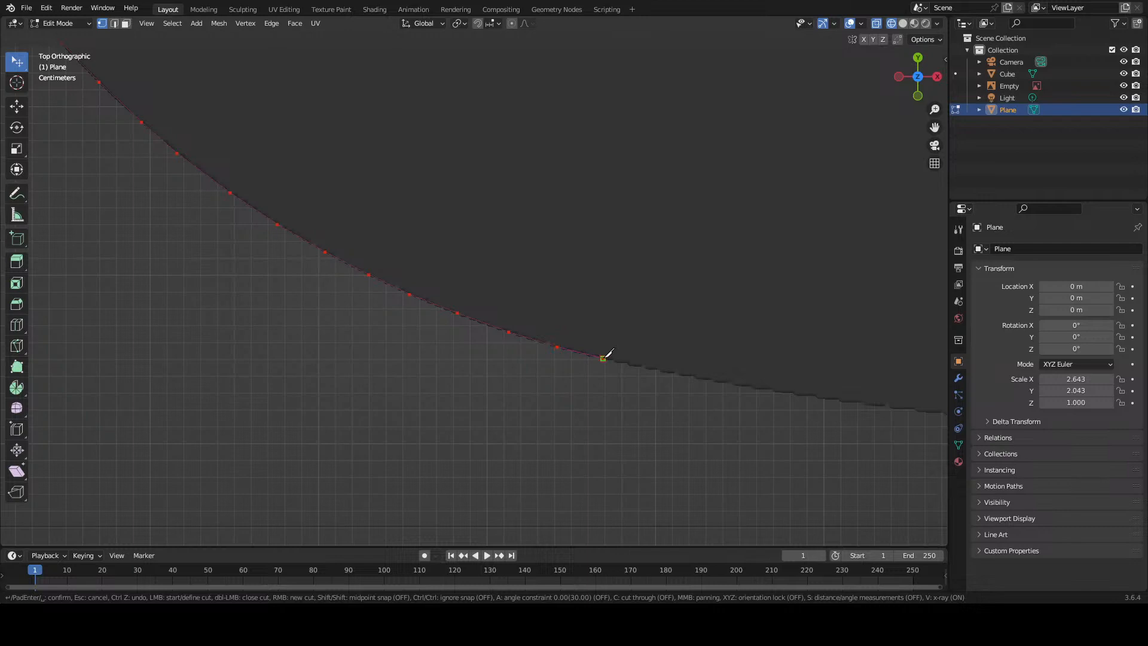
click(641, 366)
Step: Extend the Knife cut from the end of the lower-left rounded corner onto the gently sloping start of the lower edge
middle_drag(643, 362, 299, 256)
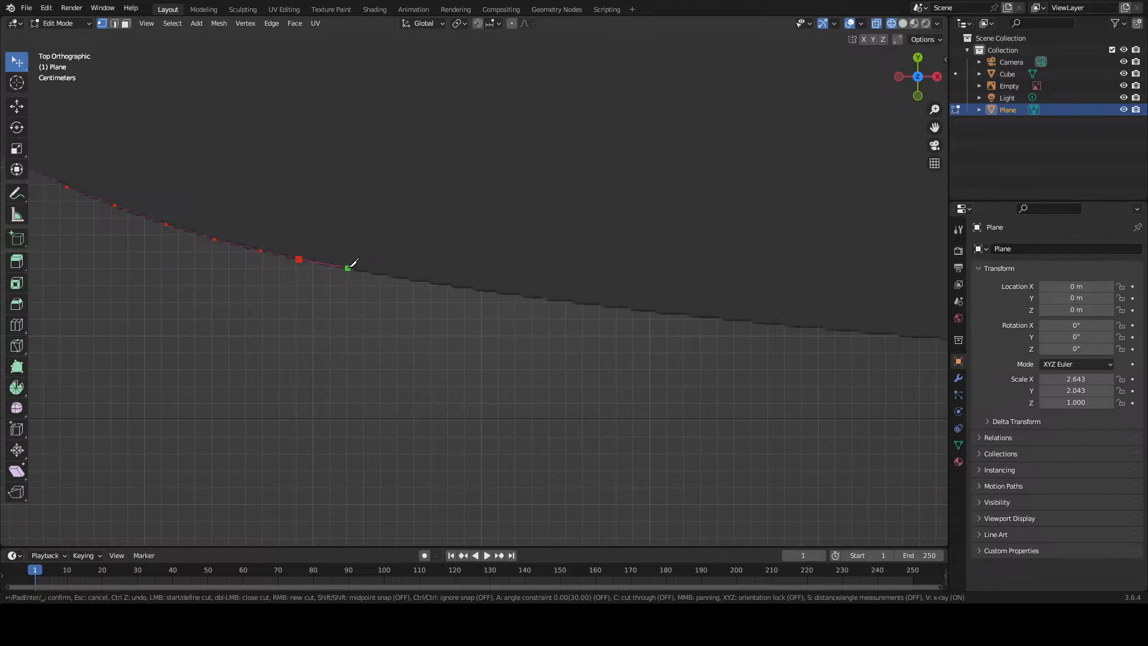
click(349, 268)
click(409, 279)
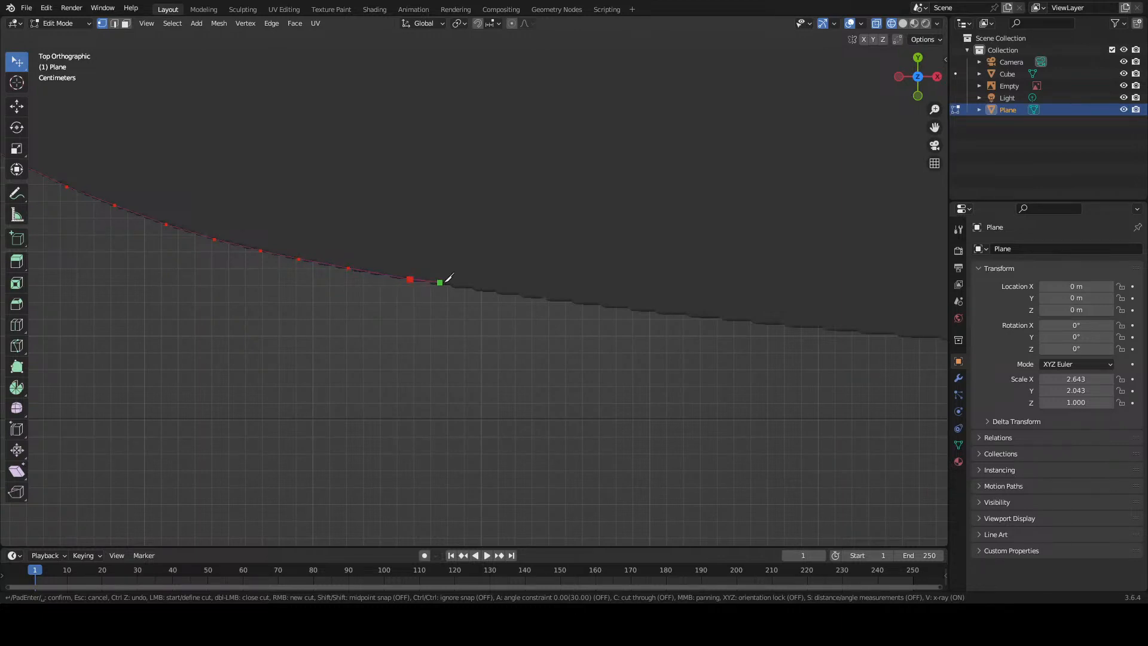
click(490, 291)
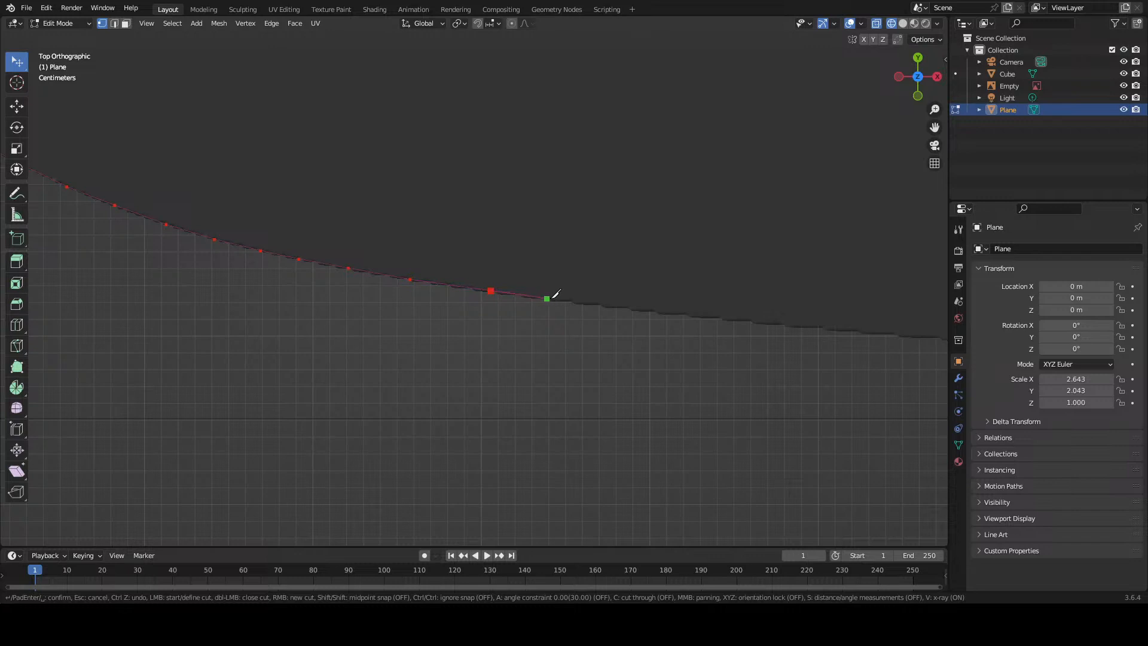
click(584, 302)
click(677, 312)
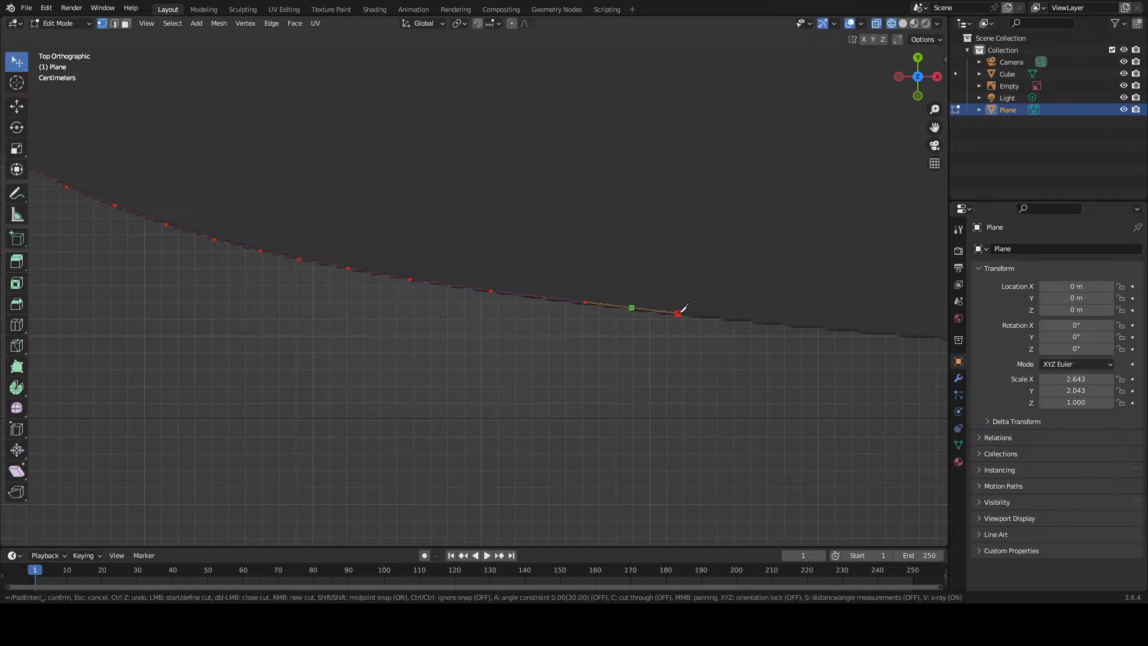
Step: Continue the Knife cut along the shallow slope of the lower edge's left part, using more widely spaced points
middle_drag(676, 313, 257, 250)
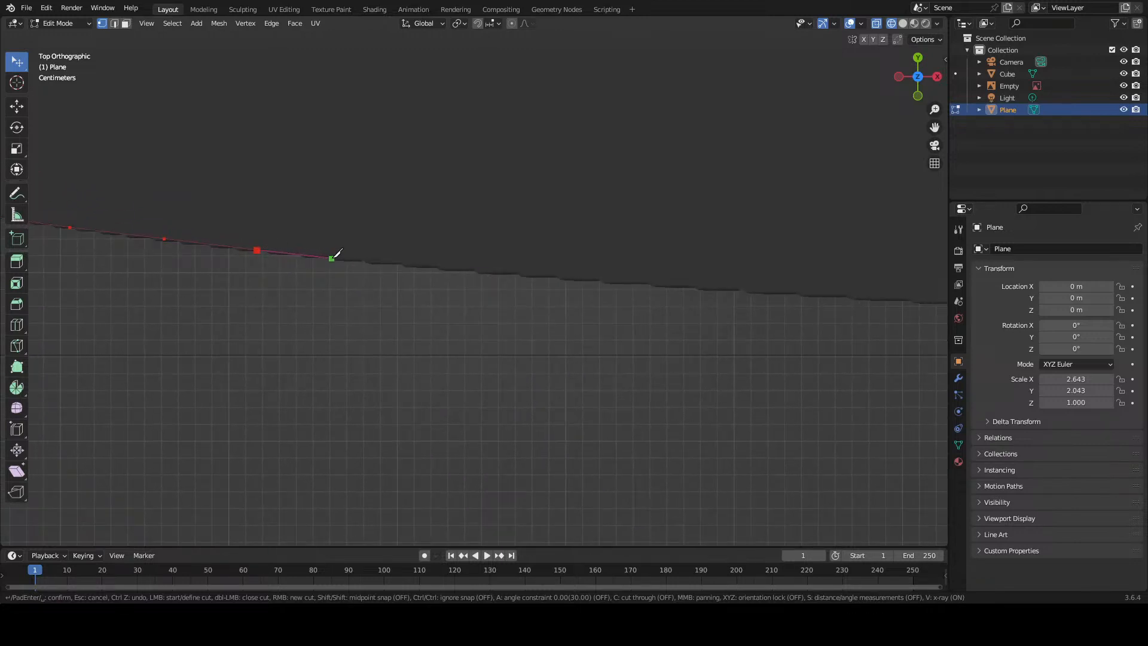
click(333, 257)
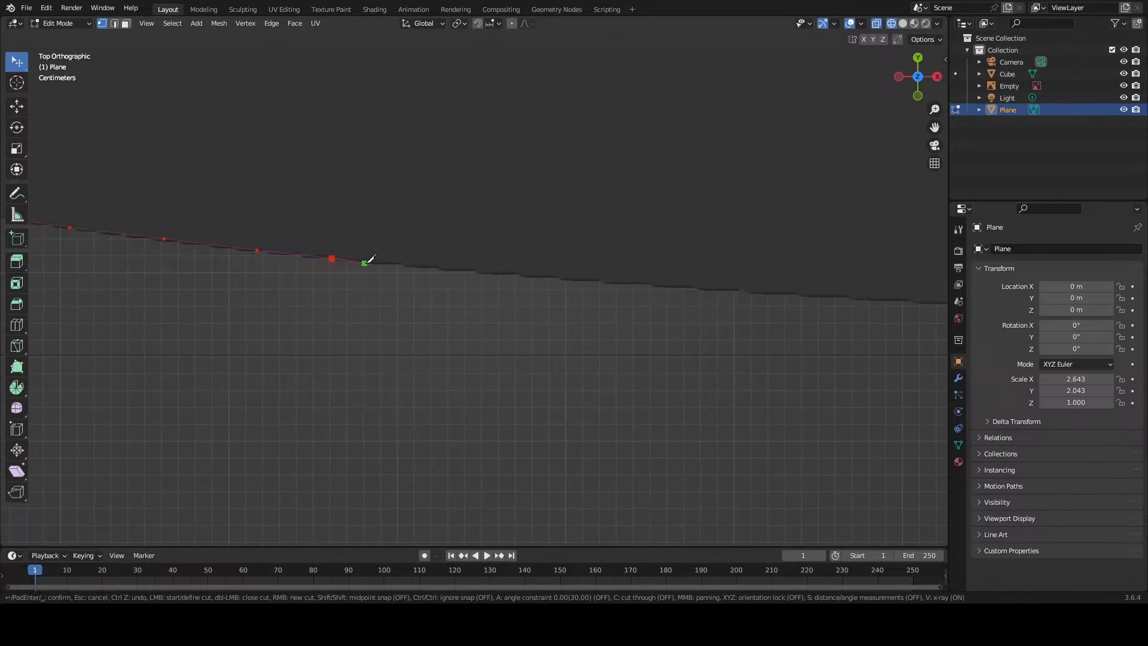
click(438, 267)
middle_drag(520, 271, 245, 233)
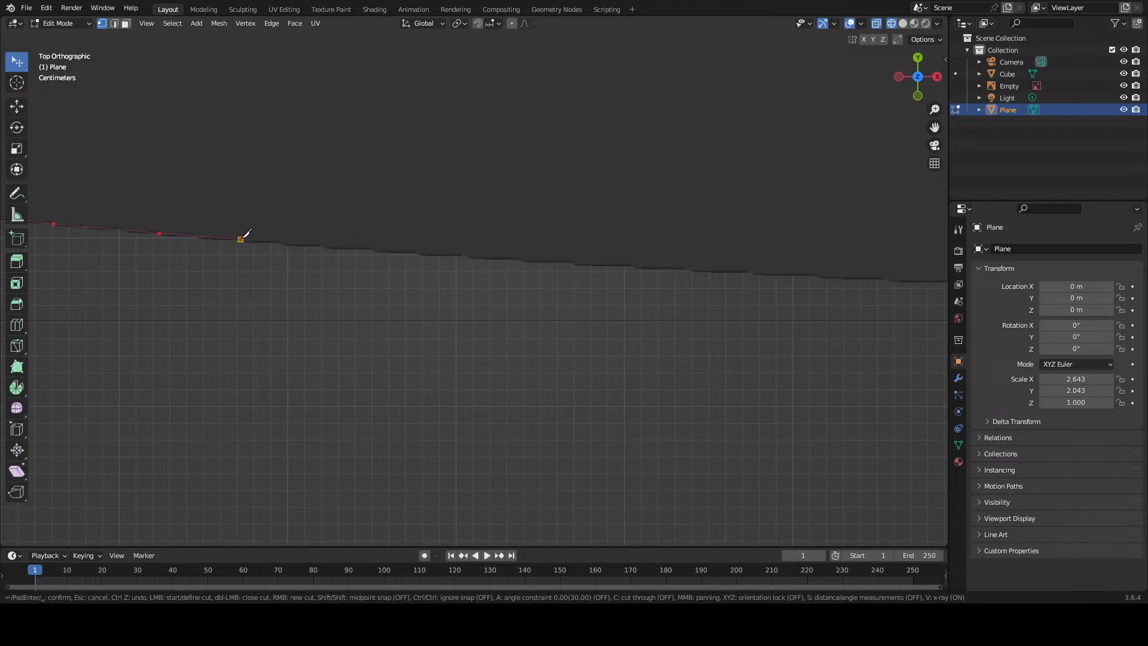
click(241, 239)
click(359, 246)
click(464, 253)
click(631, 265)
Step: Trace the nearly level stretch of the lower edge's left half with Knife points, following the image boundary toward the middle
shift+middle_drag(635, 262, 174, 256)
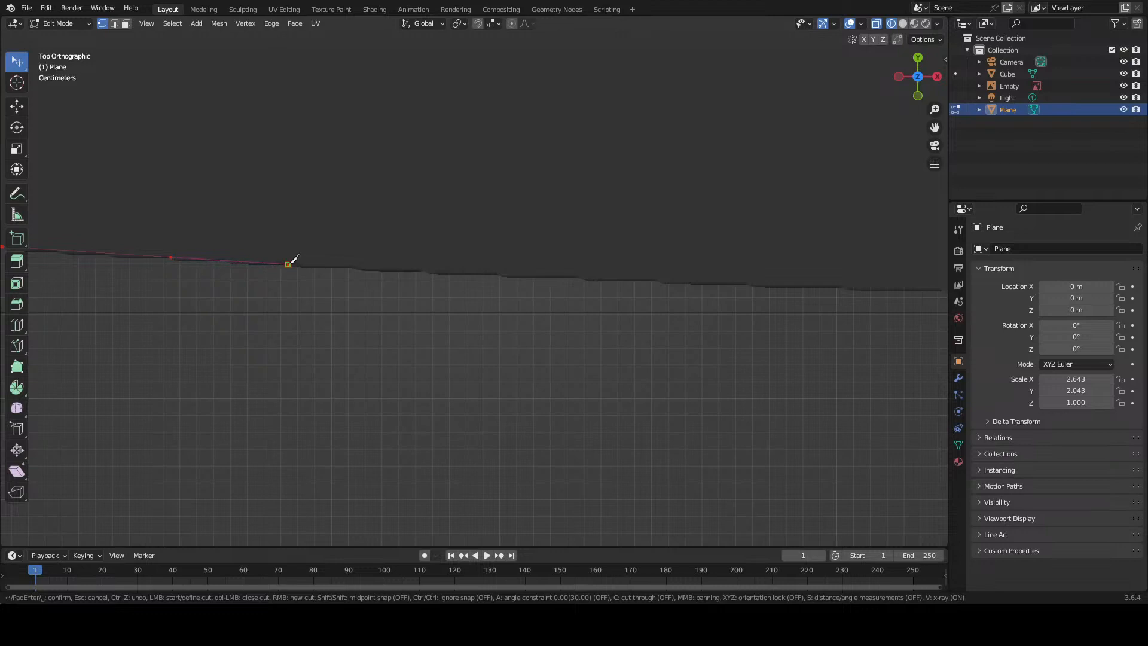
click(288, 264)
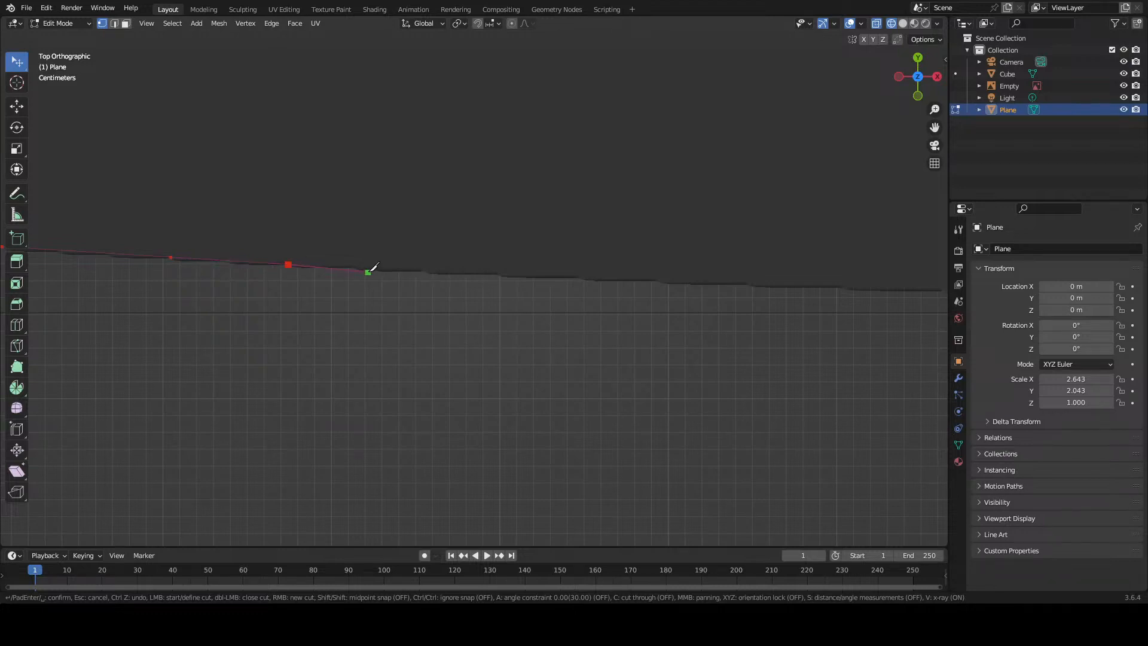
click(425, 270)
click(577, 276)
mouse_move(567, 255)
shift+middle_down()
mouse_move(429, 262)
mouse_move(186, 236)
shift+middle_up()
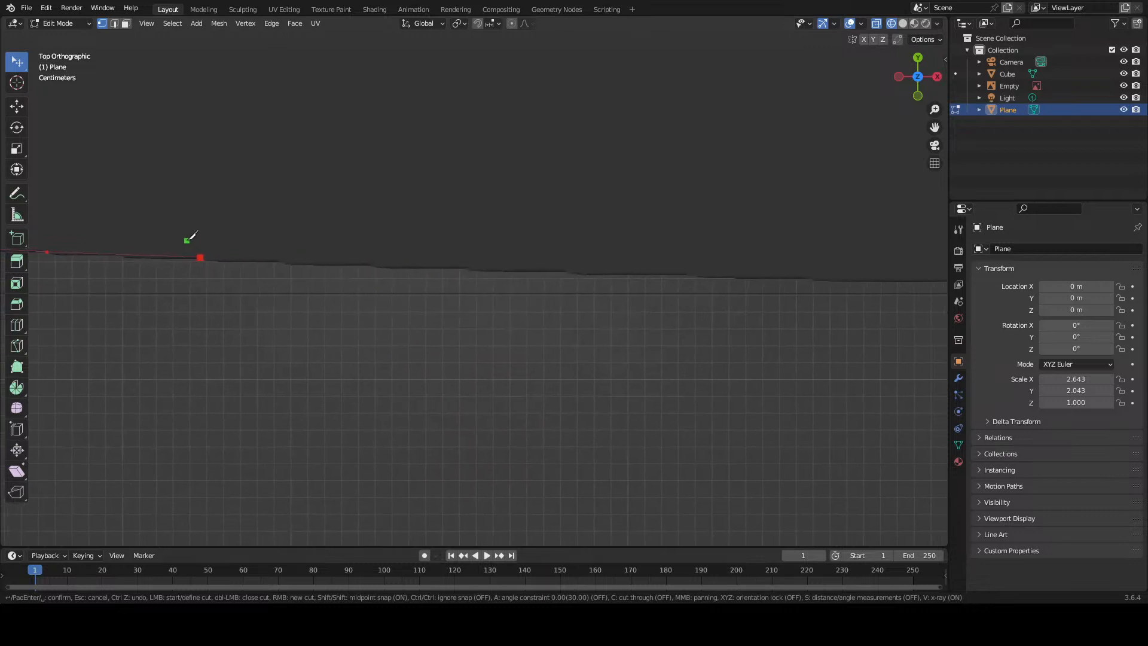
click(373, 265)
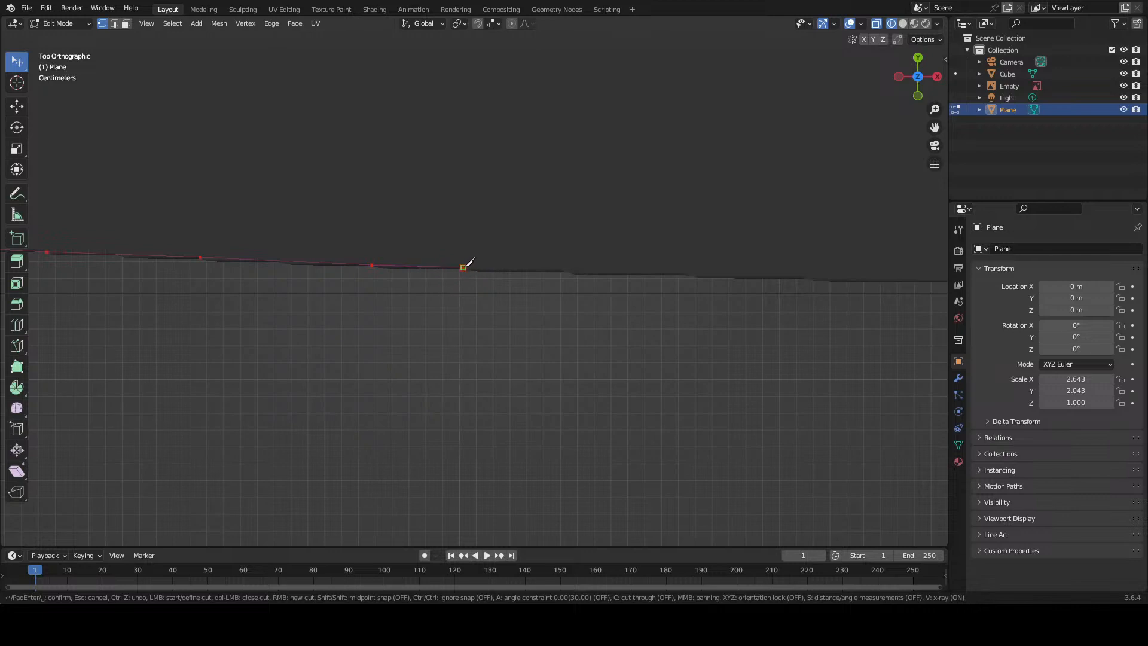
click(465, 266)
click(569, 269)
click(690, 274)
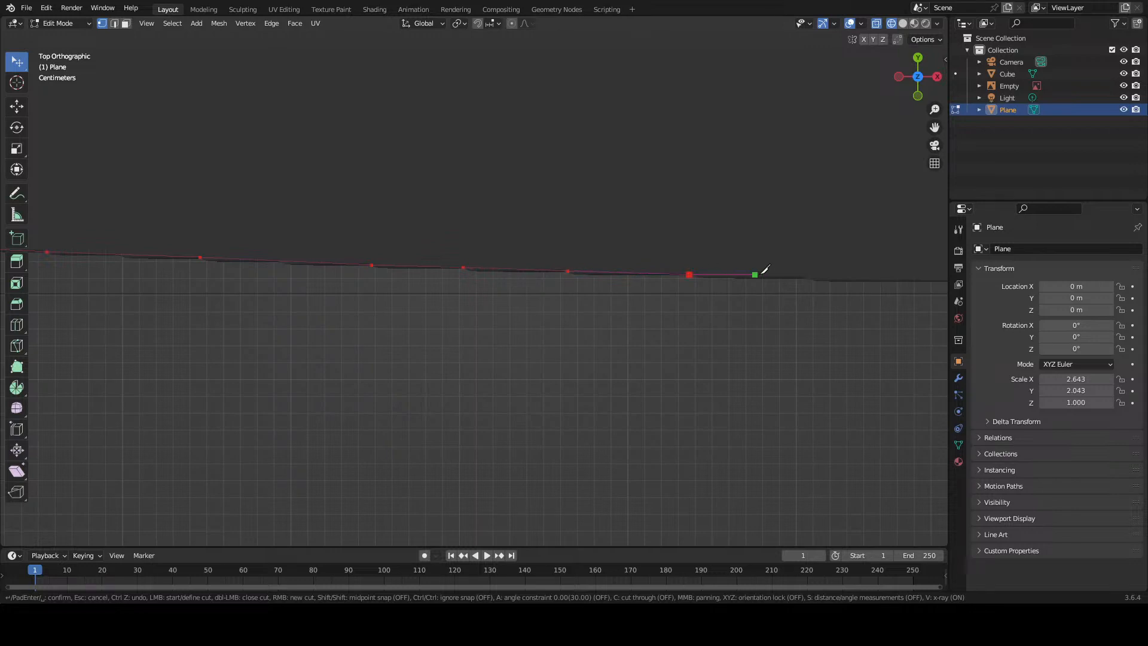
click(807, 276)
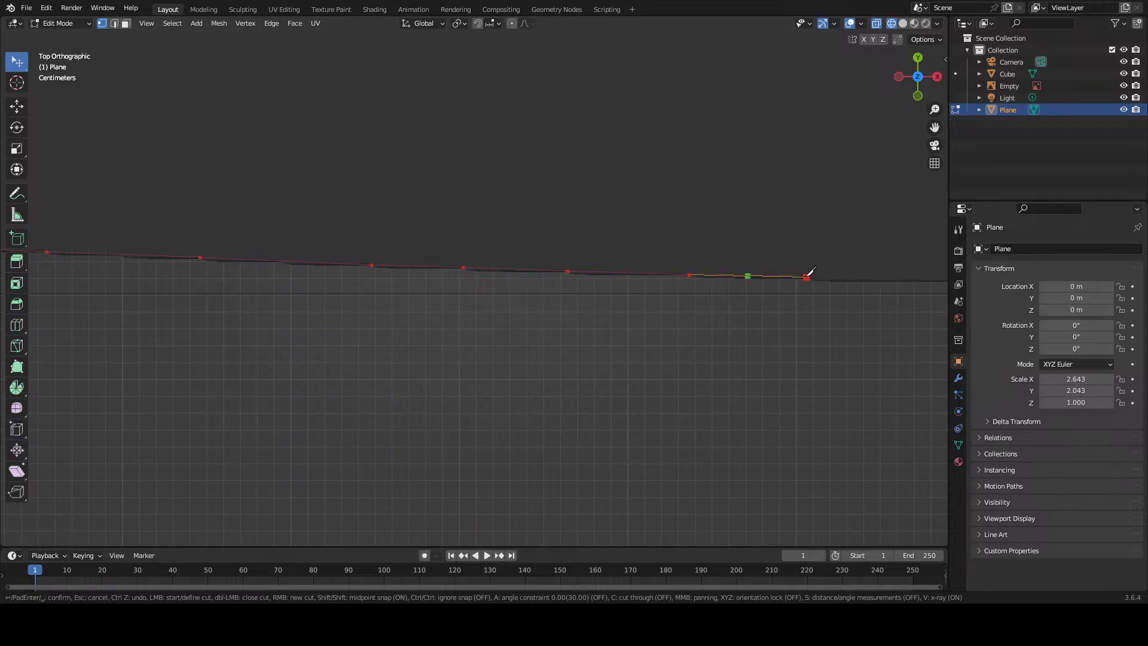
Step: Carry the Knife cut along the flat middle of the lower edge up to the green Y-axis line
shift+middle_drag(807, 276, 118, 257)
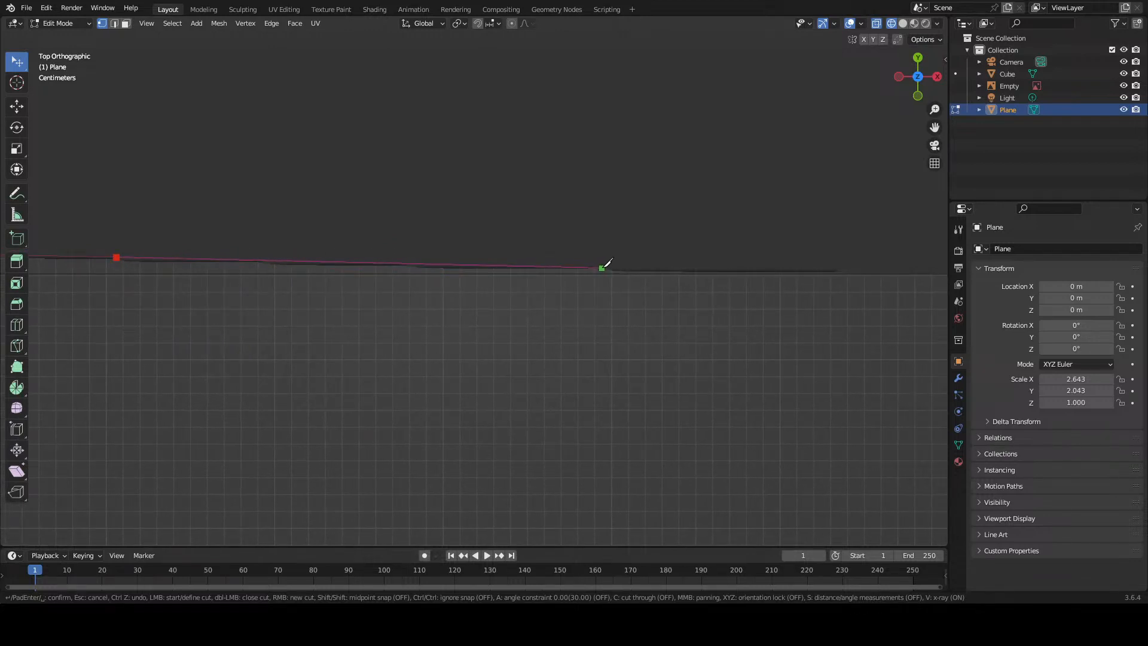
scroll(606, 263, down, 8)
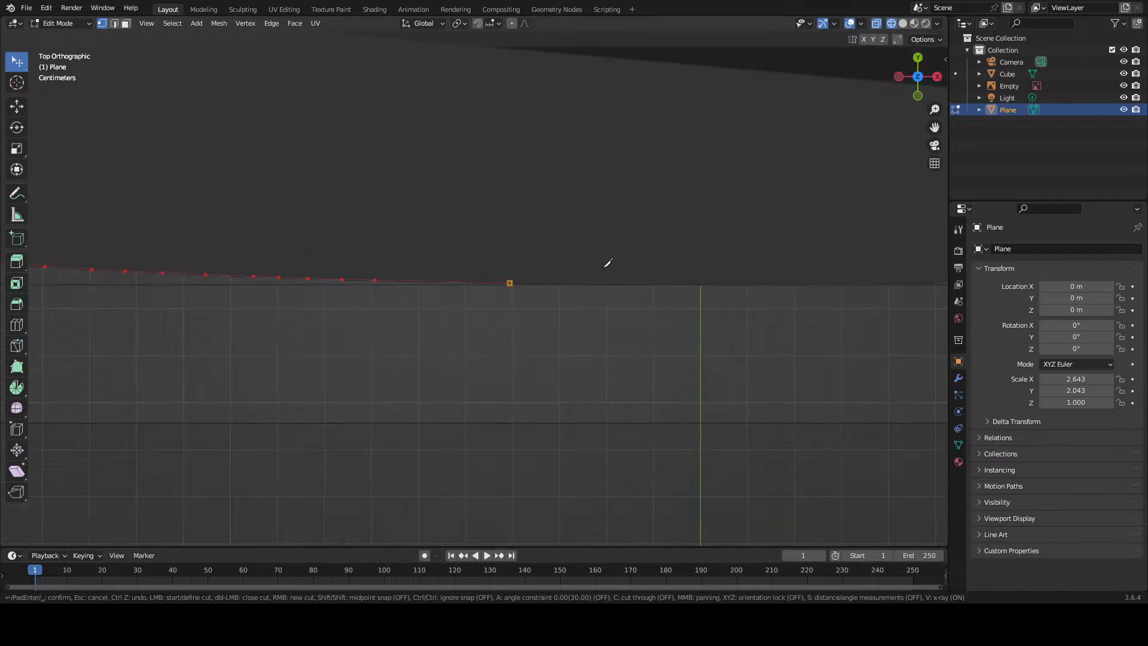
scroll(606, 263, down, 4)
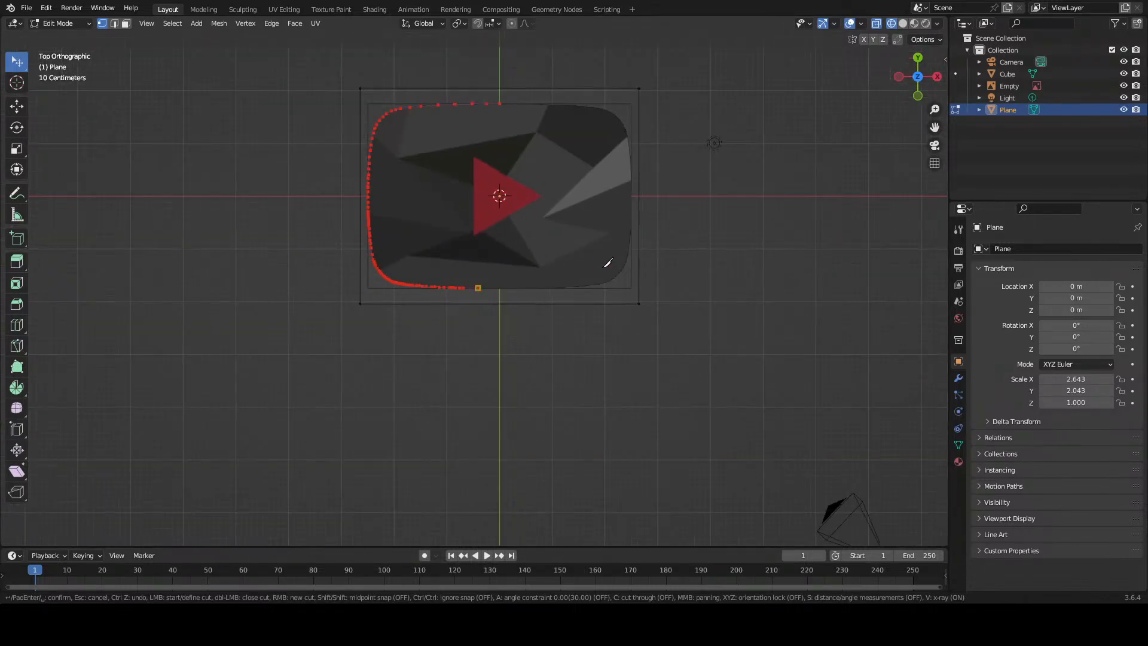
scroll(606, 263, up, 10)
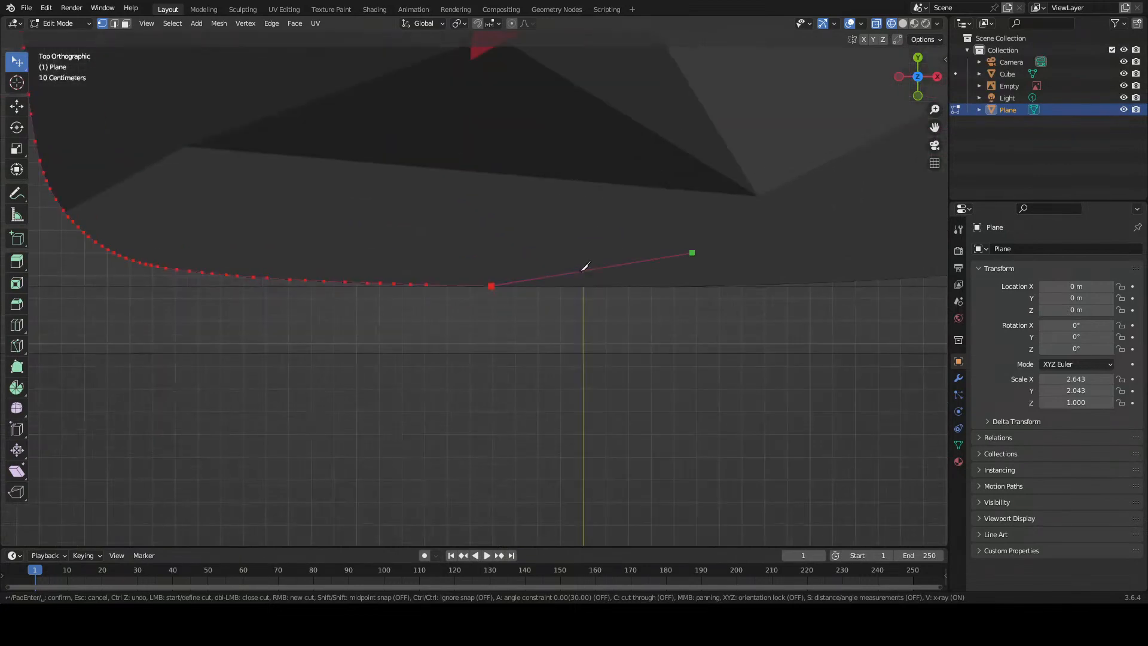
middle_drag(604, 284, 210, 265)
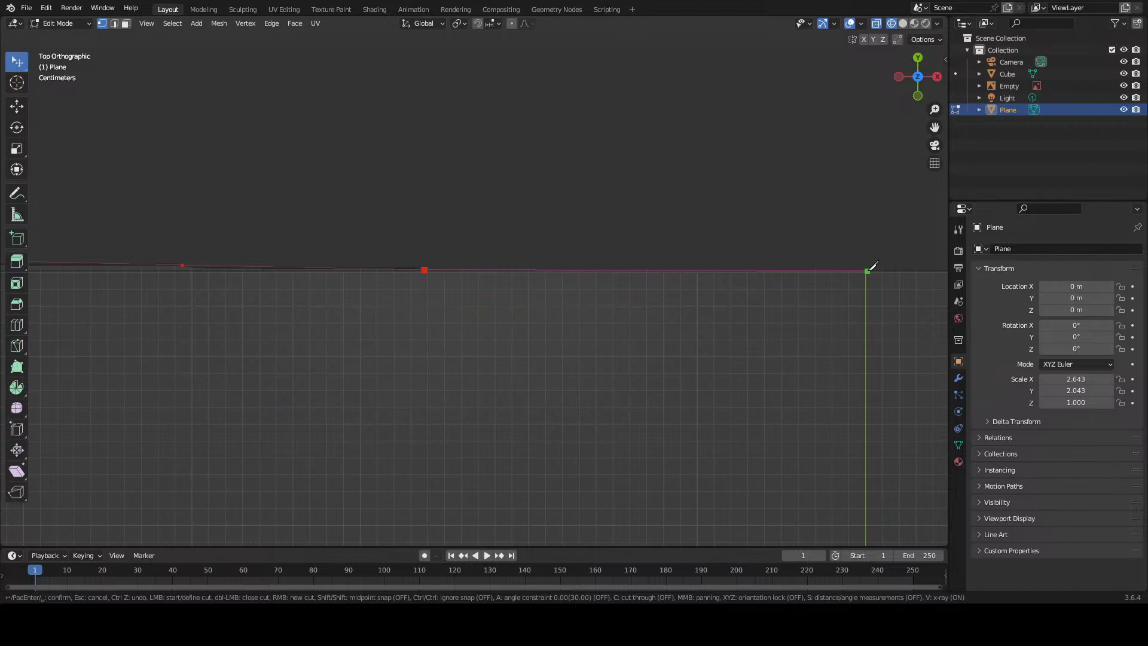
shift+middle_drag(871, 267, 142, 292)
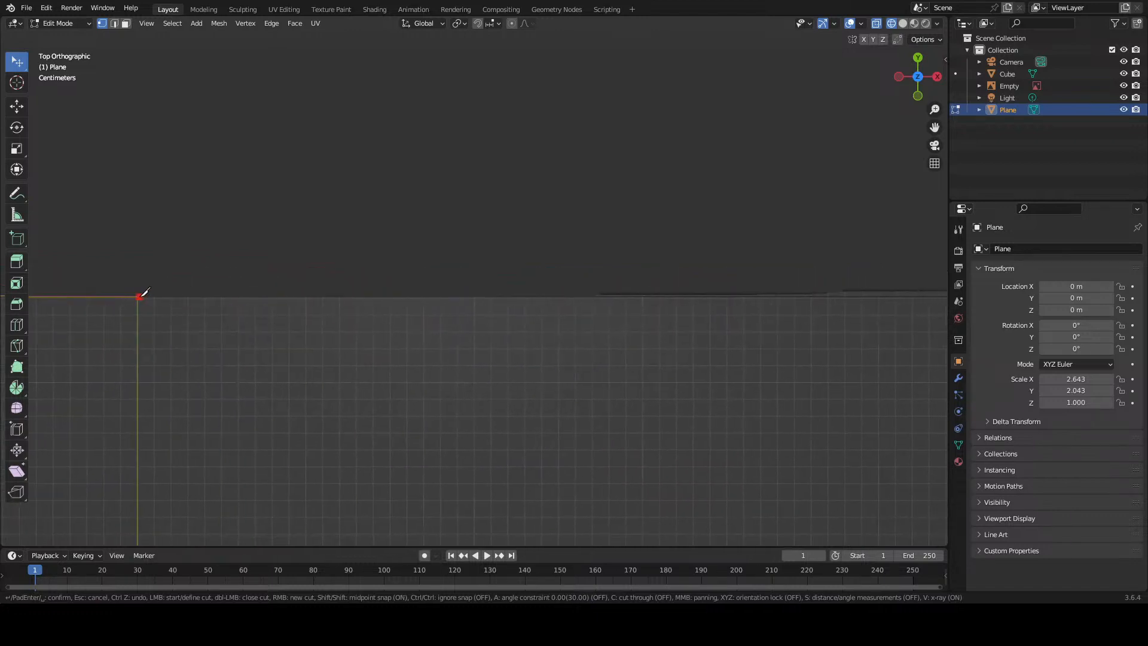
Step: Continue the Knife cut from the Y-axis line along the right half of the lower edge as it begins to rise
click(595, 295)
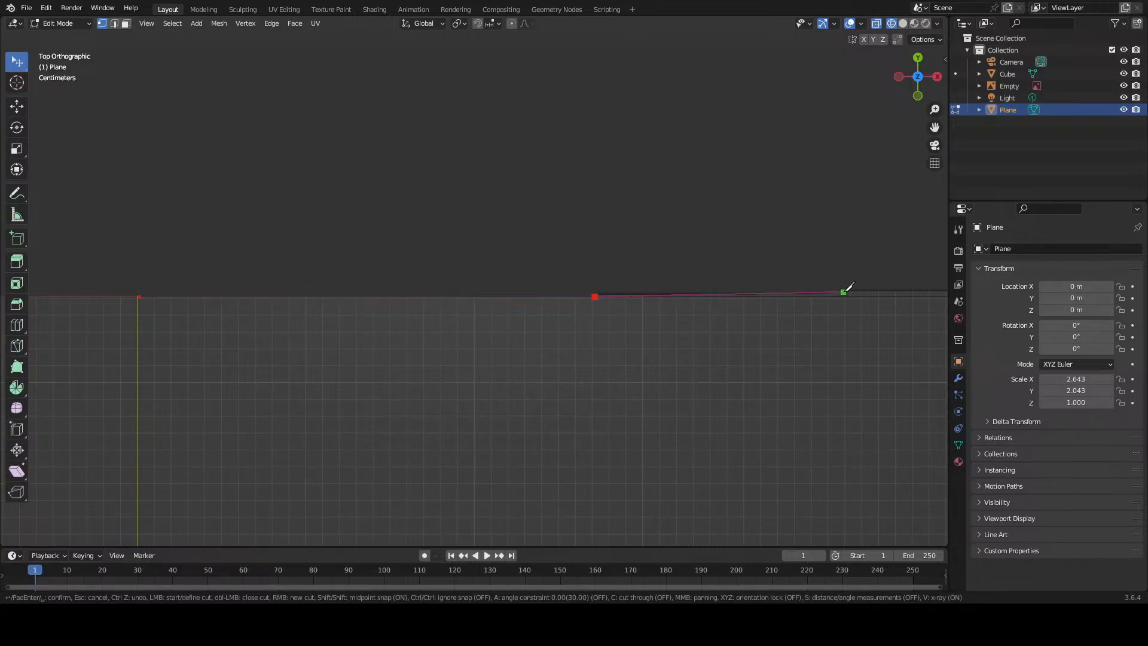
click(844, 291)
shift+middle_drag(844, 291, 251, 281)
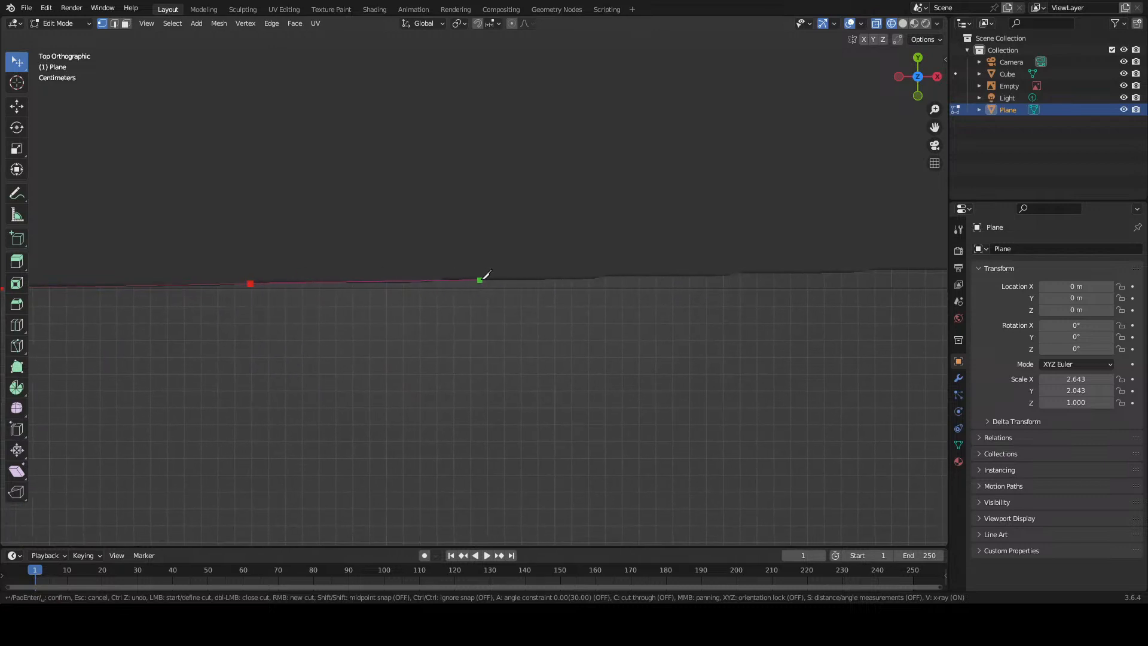
click(599, 276)
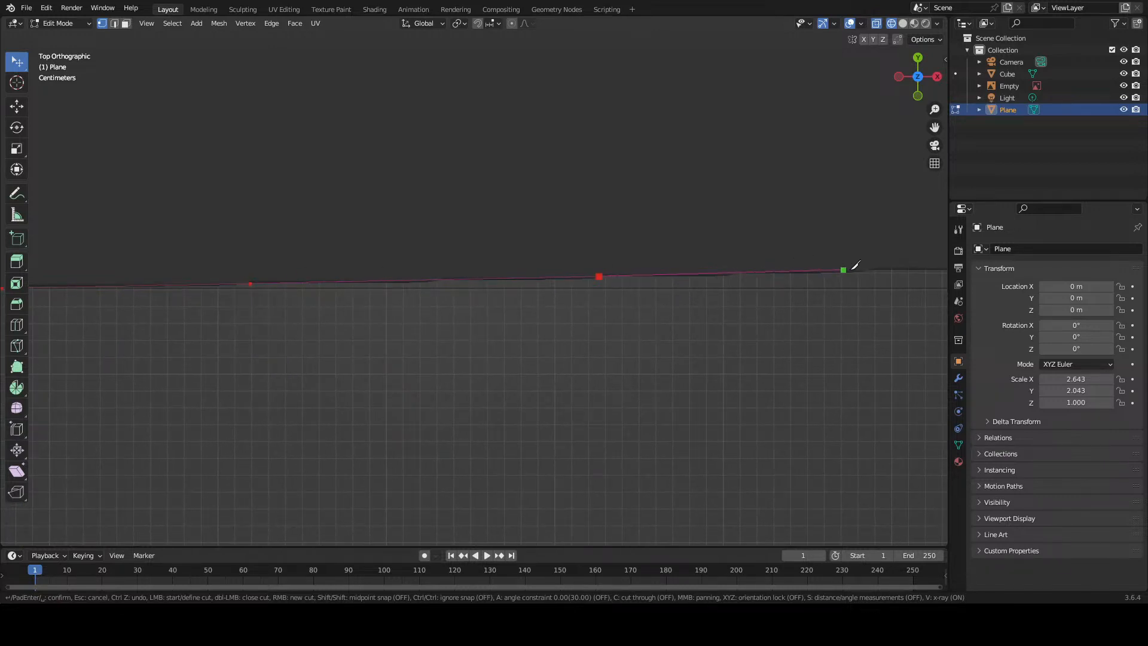
click(872, 271)
shift+middle_drag(872, 271, 286, 287)
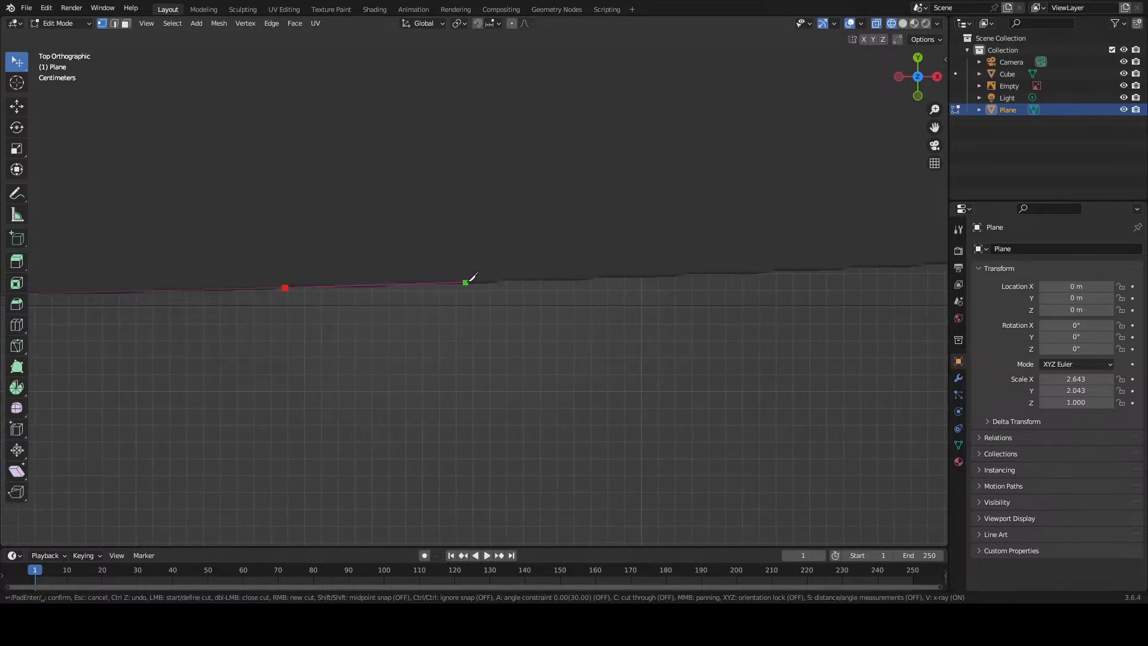
click(504, 280)
click(688, 274)
Step: Trace the gently rising stretch of the lower edge's right half with evenly spaced Knife points
shift+middle_drag(687, 274, 380, 304)
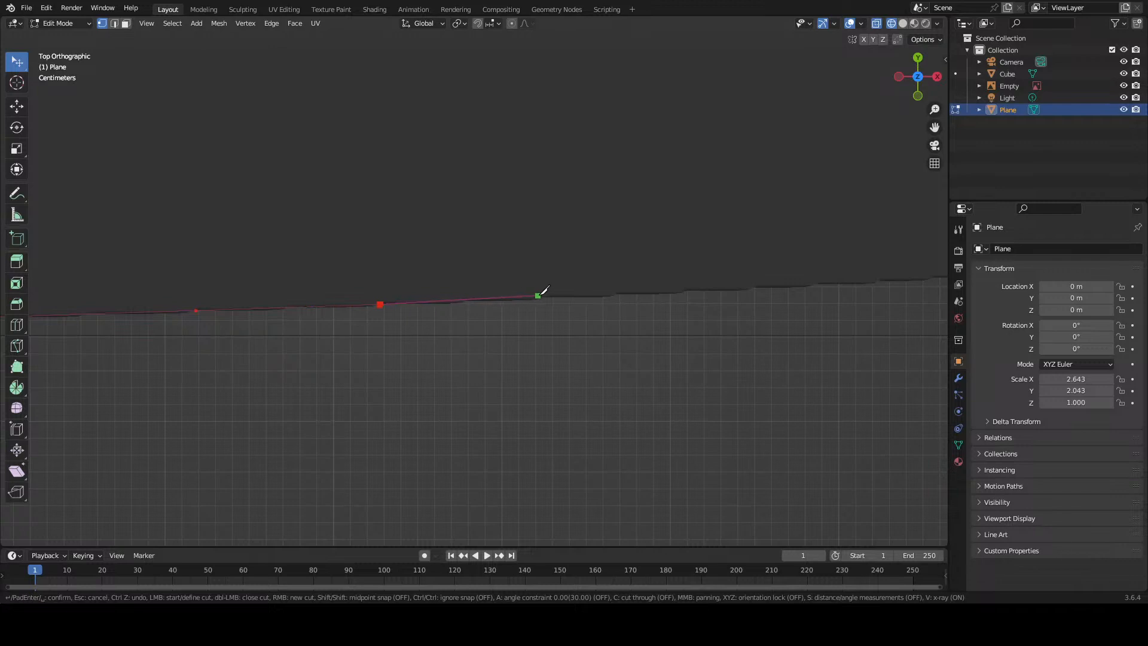
click(540, 297)
click(686, 290)
middle_drag(687, 290, 308, 311)
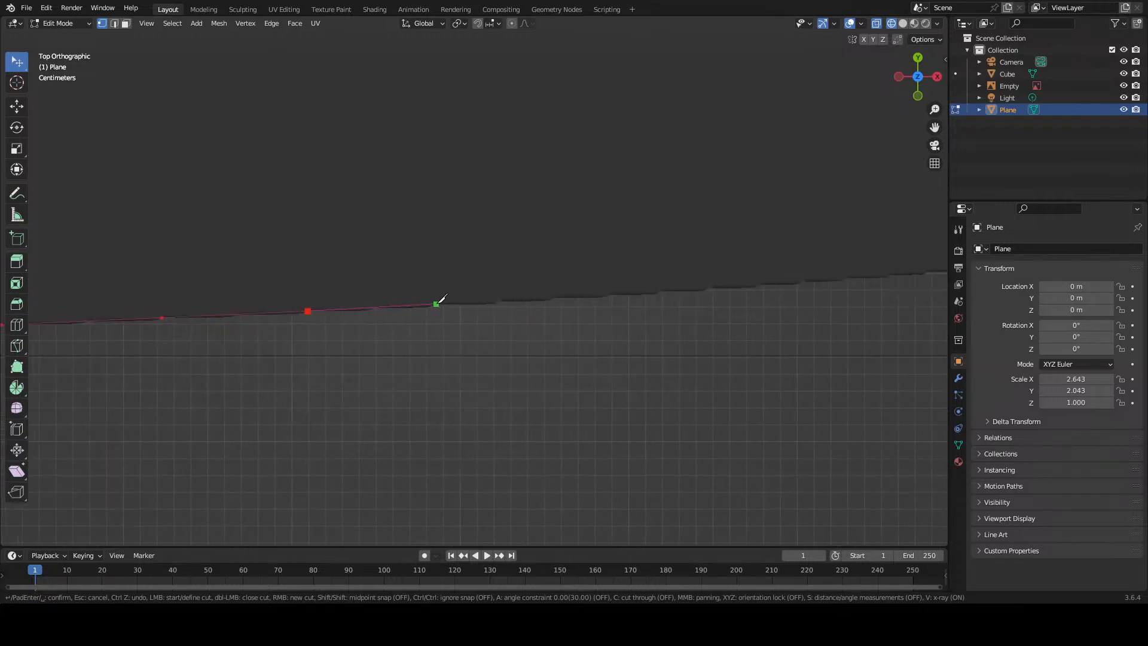
click(436, 304)
click(610, 294)
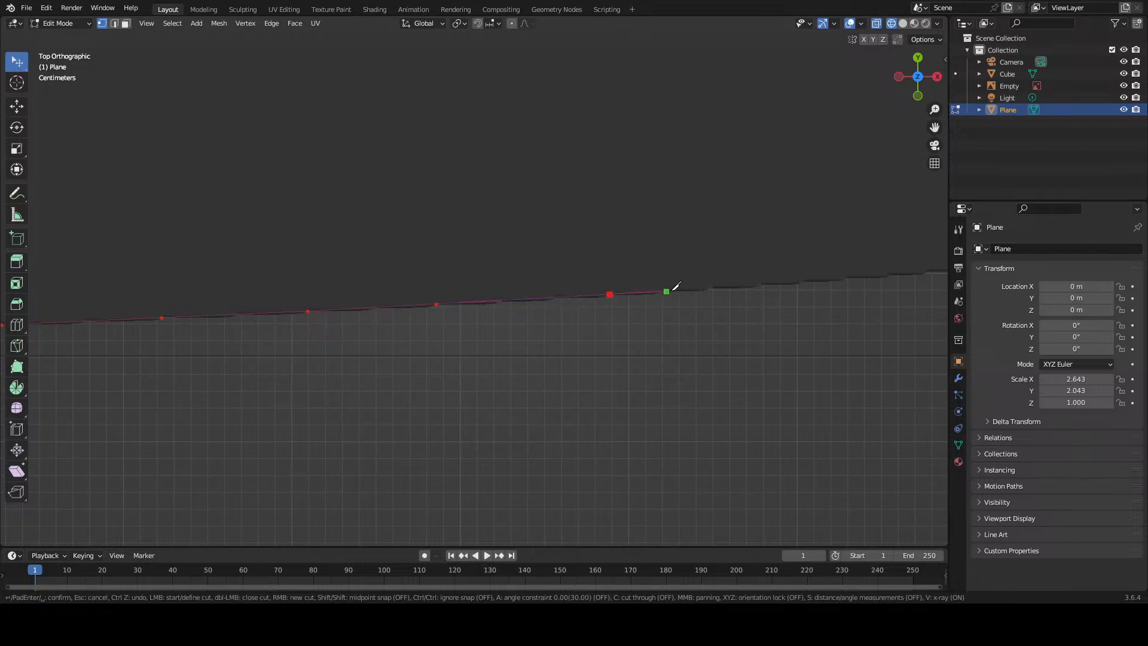
click(713, 288)
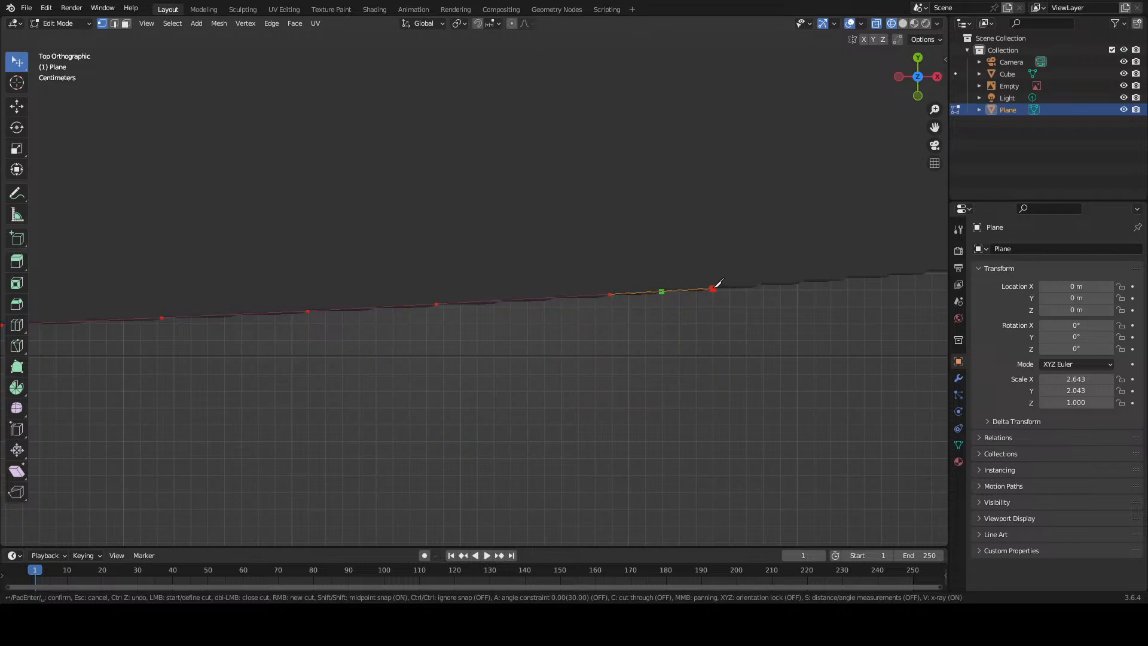
Step: Place closer Knife points along the steepening right end of the lower edge, leading into the lower-right rounded corner
shift+middle_drag(713, 289, 341, 325)
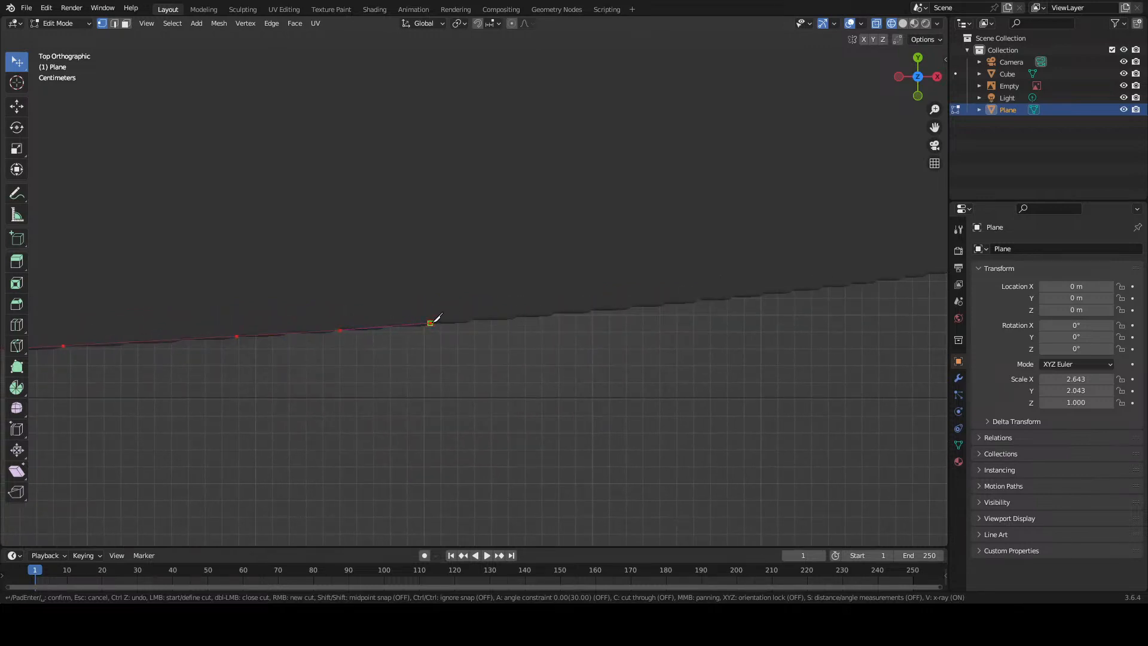
click(430, 323)
click(518, 316)
click(730, 297)
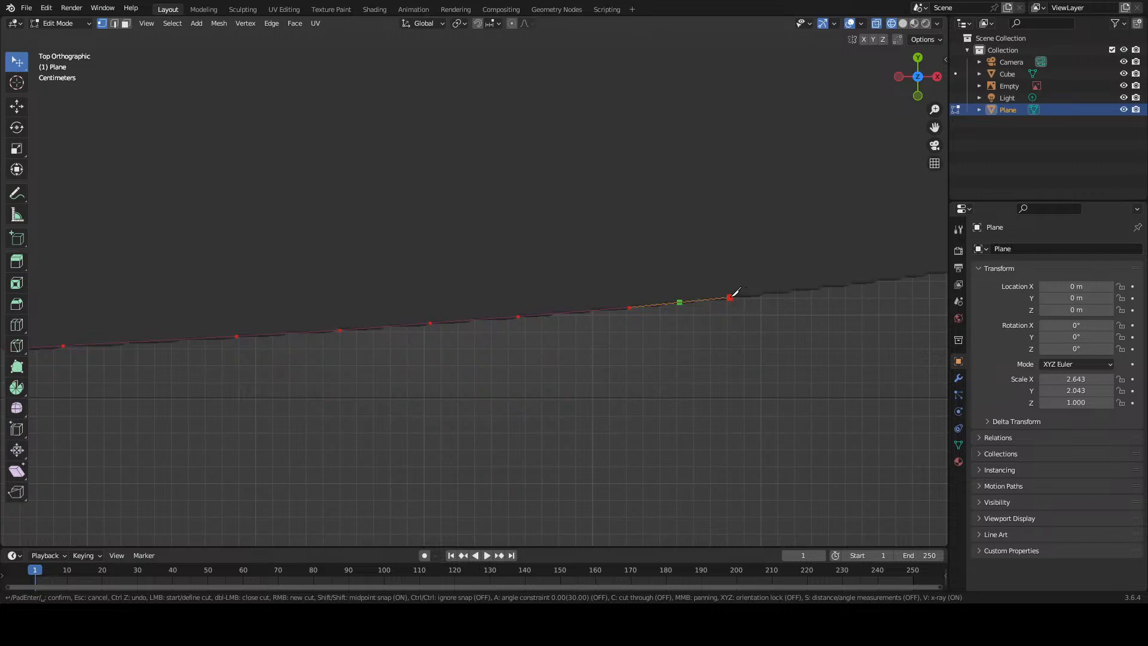
middle_drag(730, 296, 389, 345)
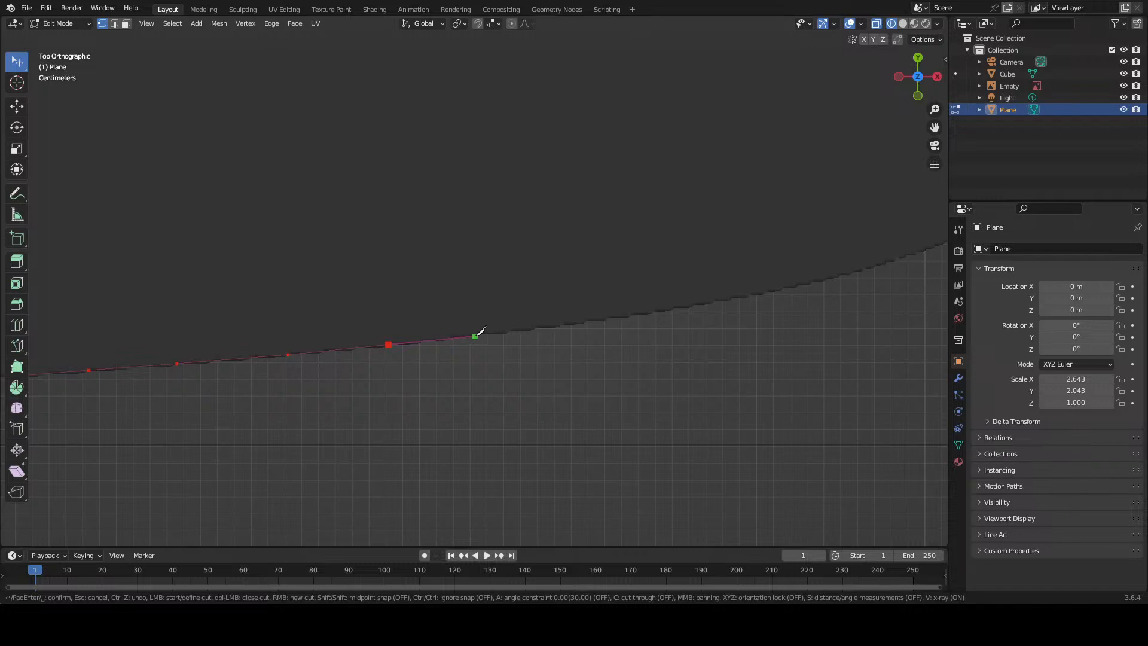
click(475, 335)
click(543, 327)
Step: Continue the Knife cut into the start of the lower-right rounded corner, placing points on the image's stepped pixel edge
scroll(599, 312, up, 2)
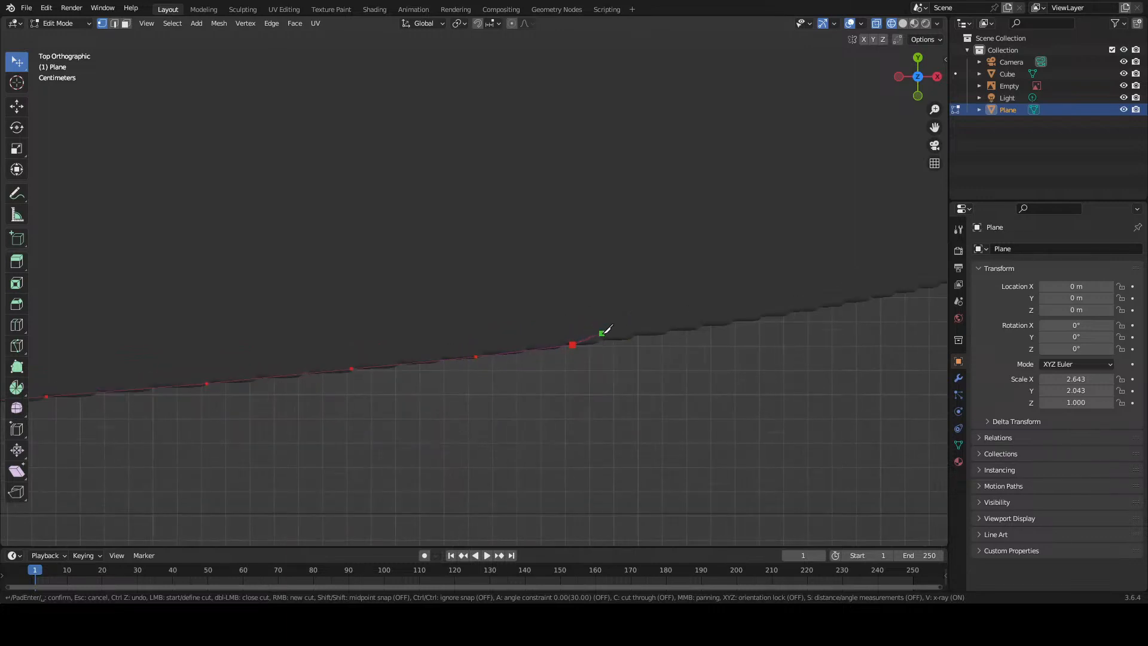
key(shift)
scroll(619, 345, up, 1)
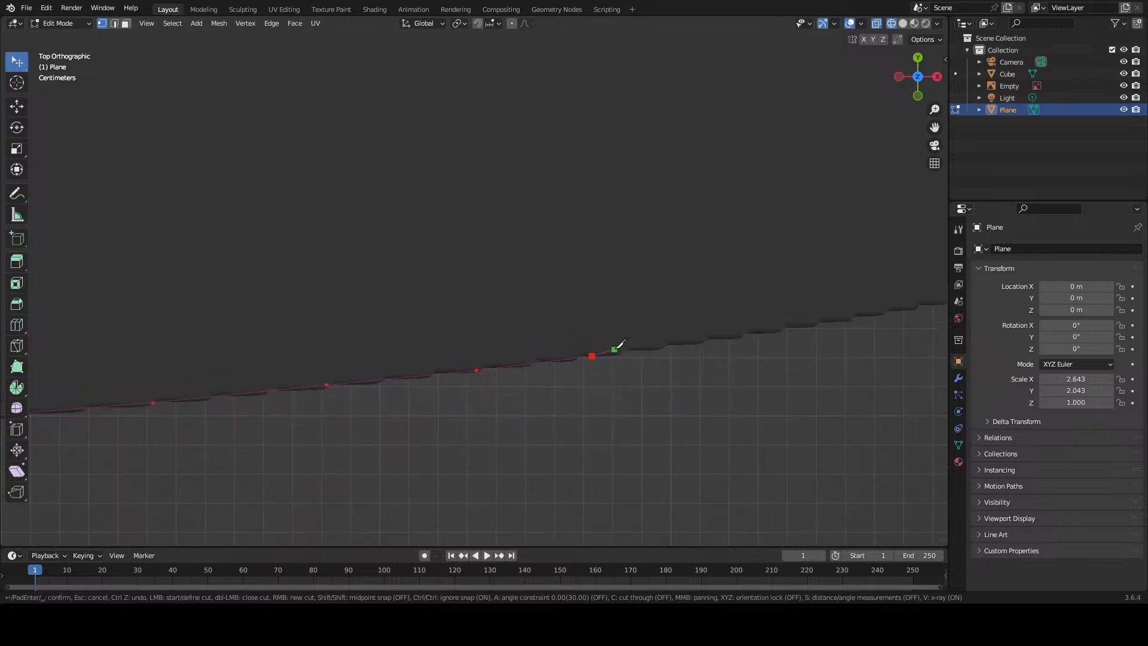
scroll(618, 346, up, 2)
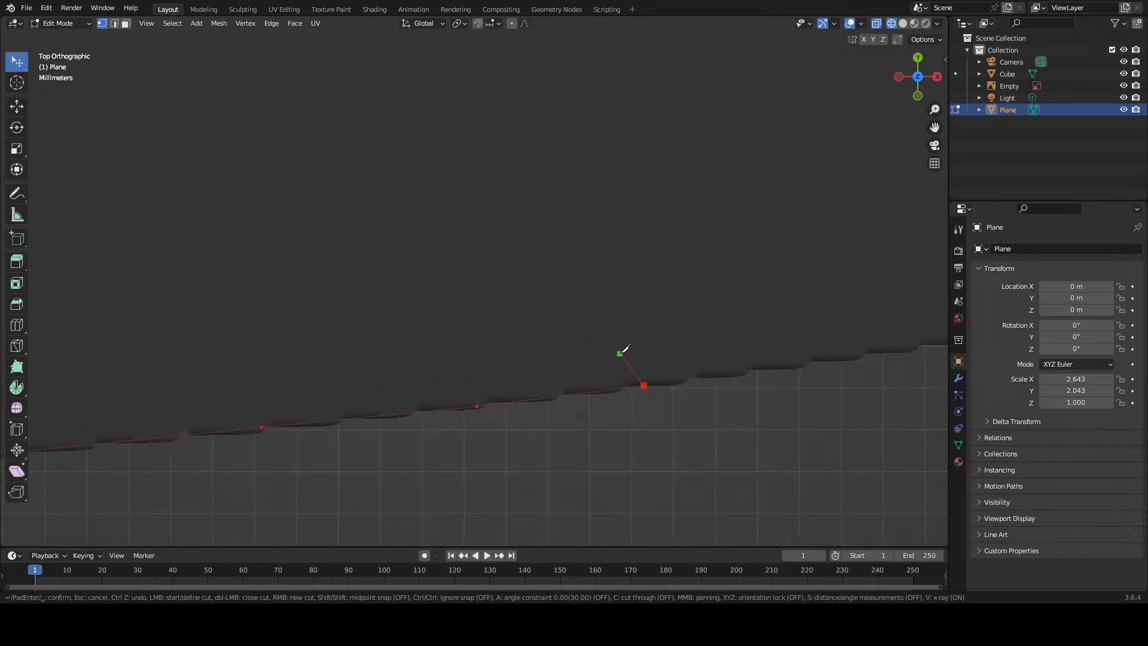
scroll(622, 351, down, 2)
scroll(648, 353, up, 3)
scroll(647, 358, up, 1)
shift+middle_drag(646, 359, 210, 277)
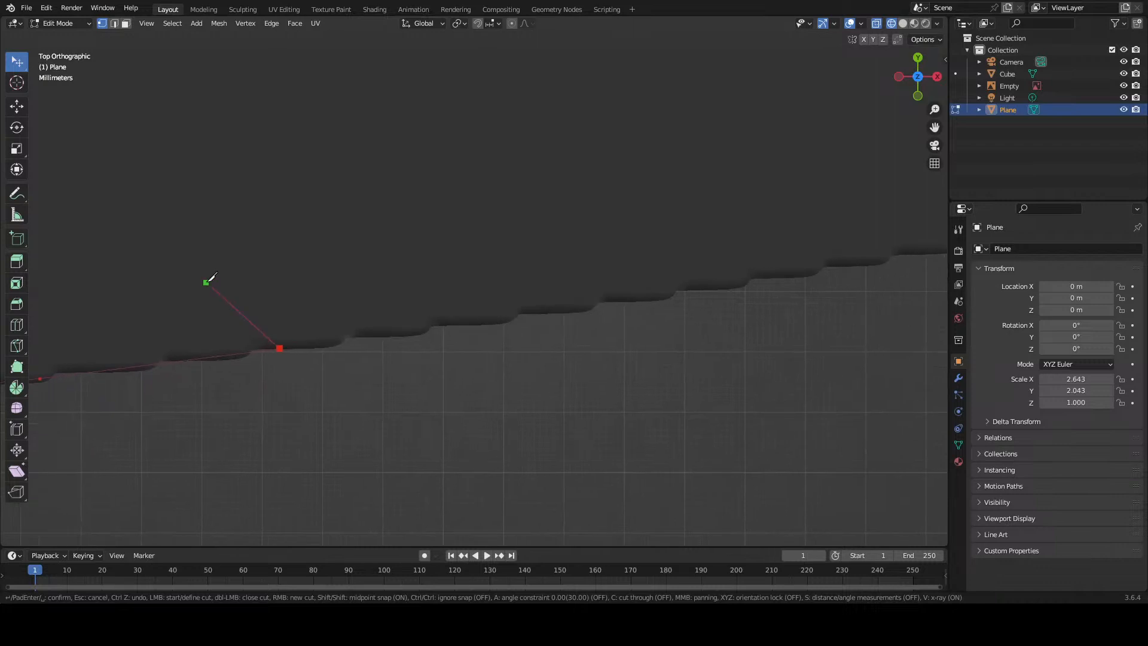
click(434, 326)
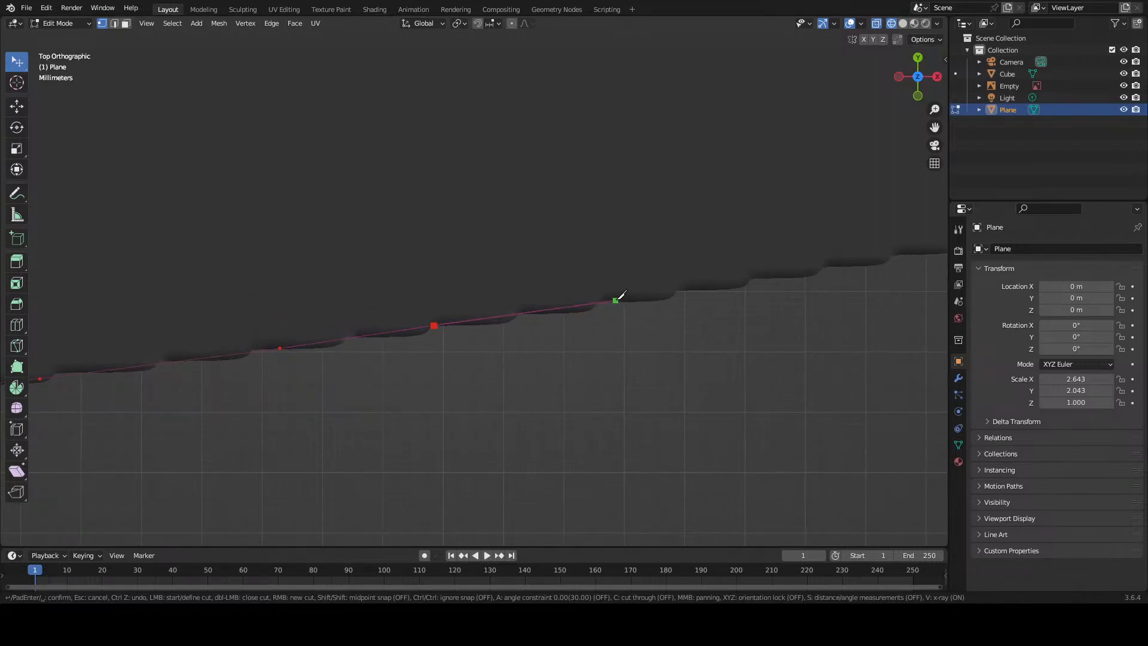
click(600, 302)
Step: Add evenly spaced Knife points along the shallow first stretch of the lower-right corner, every two pixel steps
shift+middle_drag(600, 301, 167, 388)
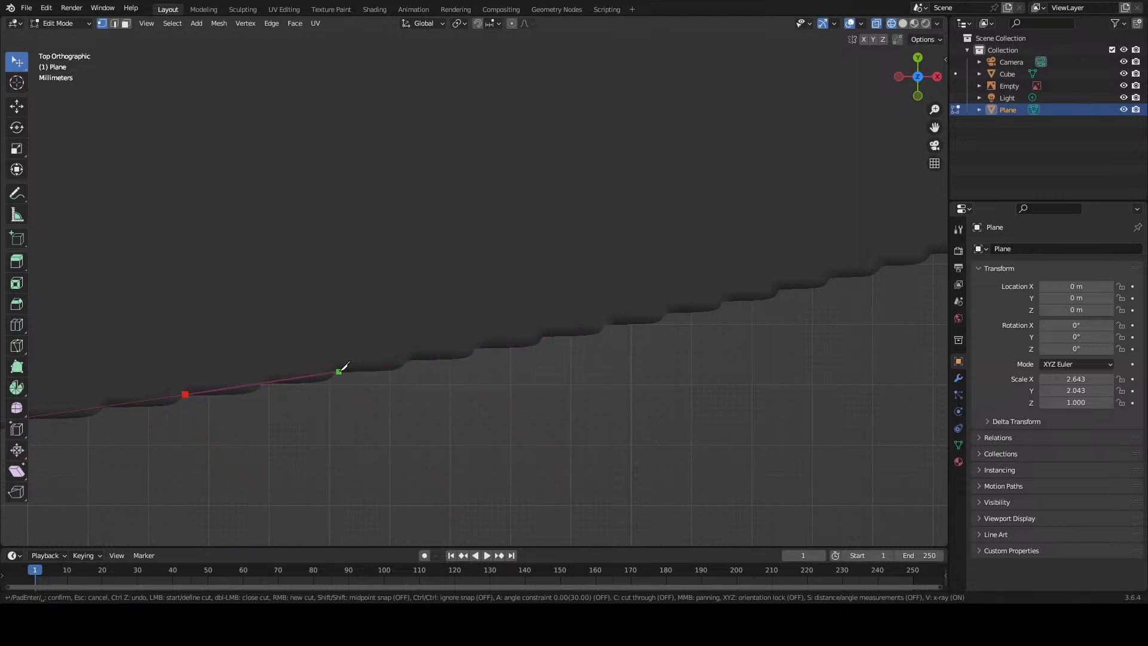
click(339, 371)
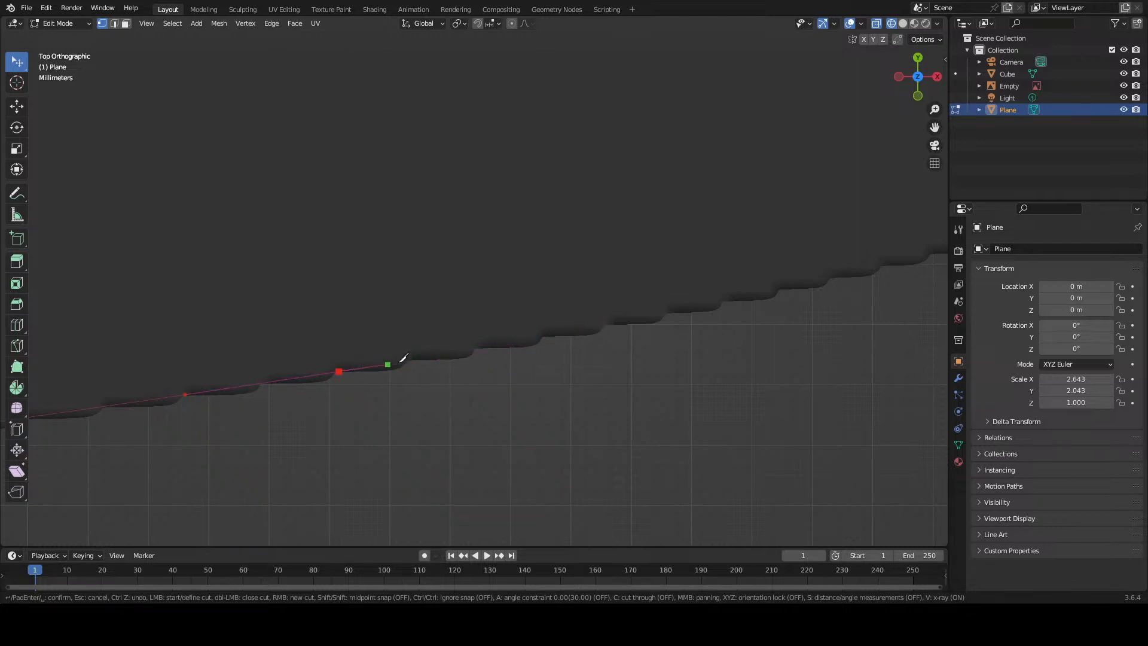
click(478, 348)
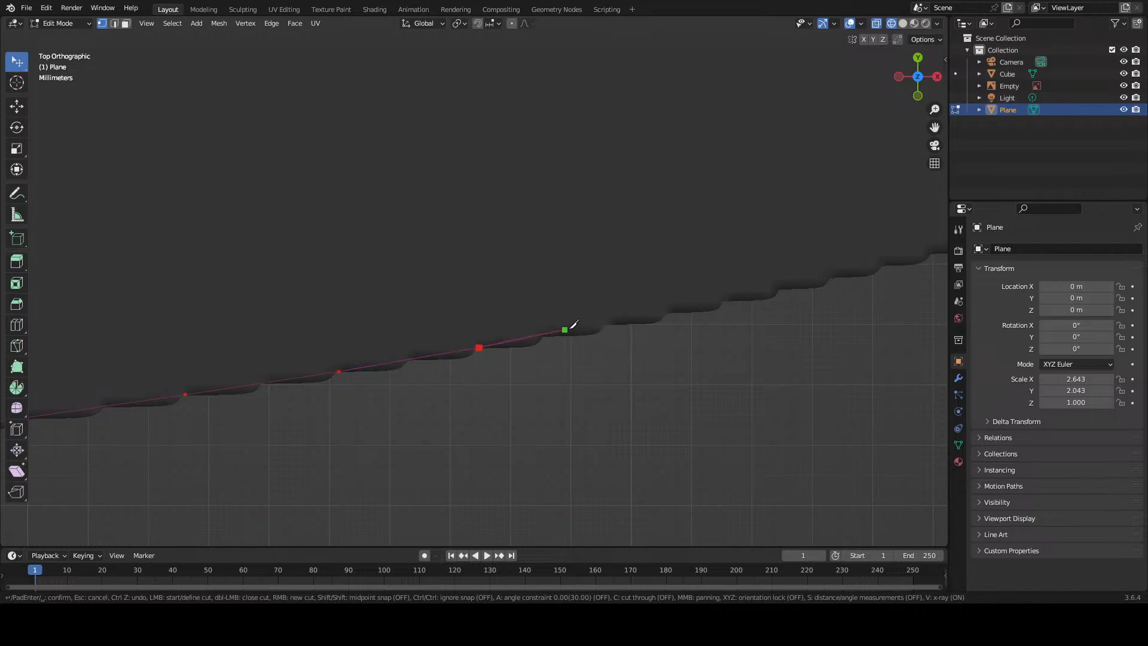
click(609, 323)
middle_drag(540, 333, 187, 411)
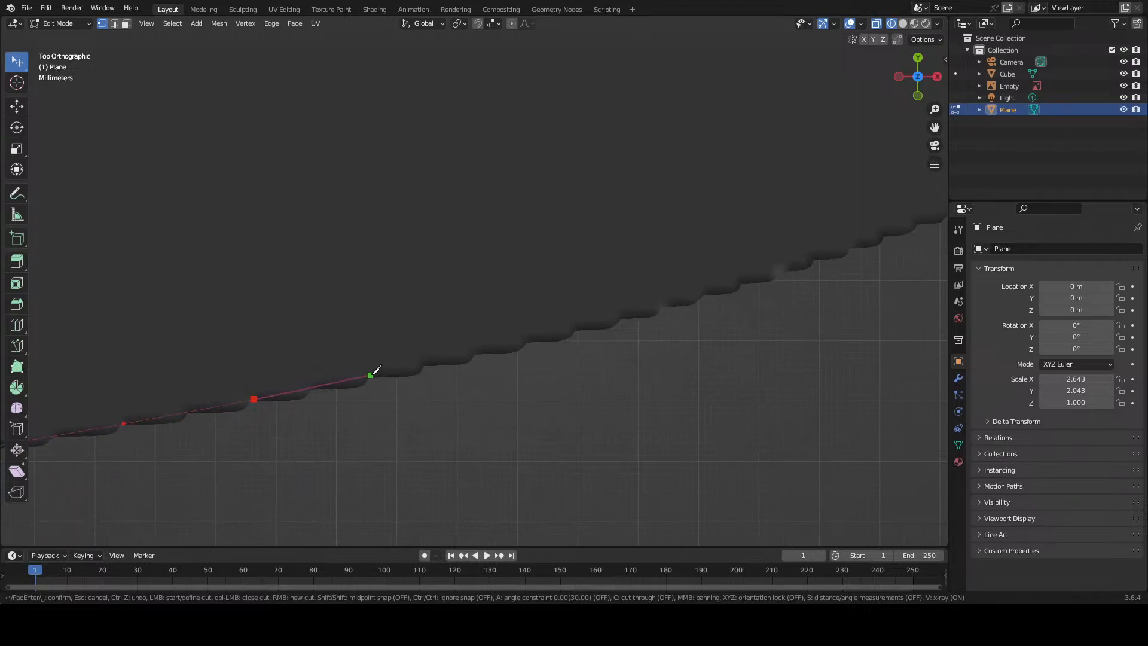
click(371, 375)
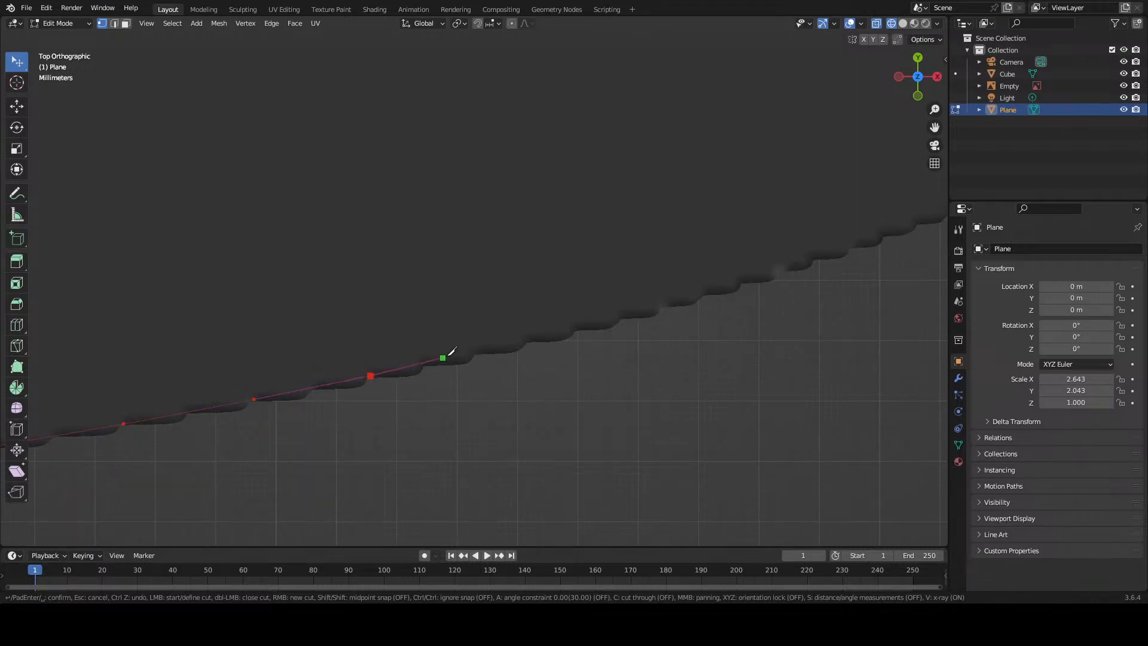
click(479, 353)
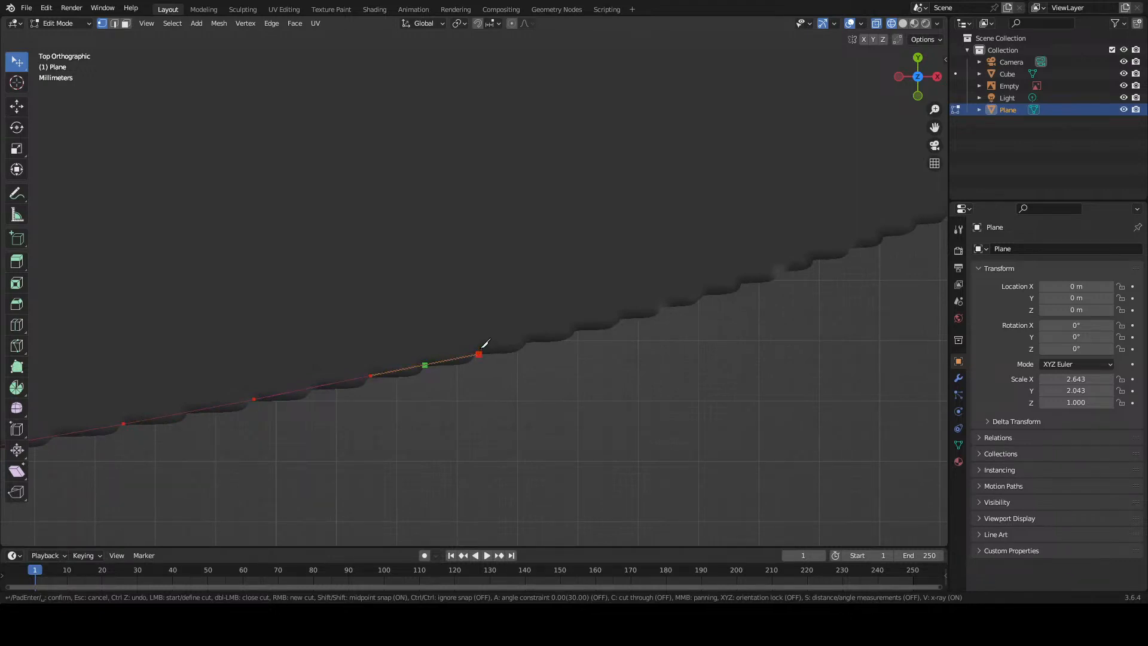
Step: Extend the Knife cut up the lower-right corner where its slope begins to increase, following the dark shape's edge
middle_drag(482, 342, 249, 407)
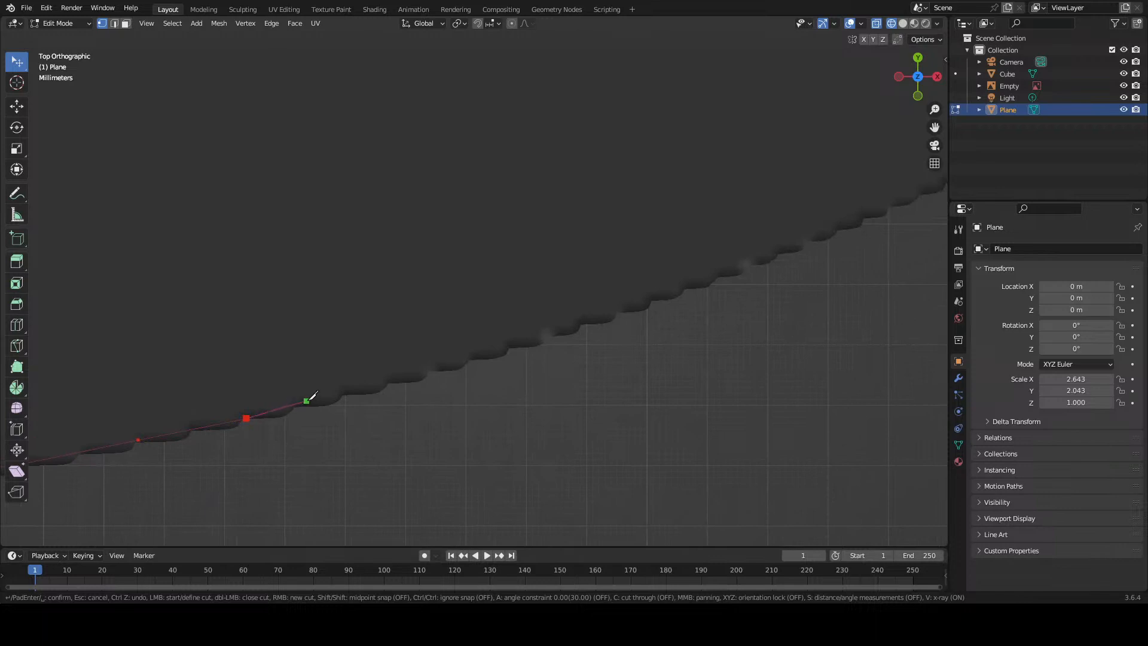
click(345, 394)
click(433, 371)
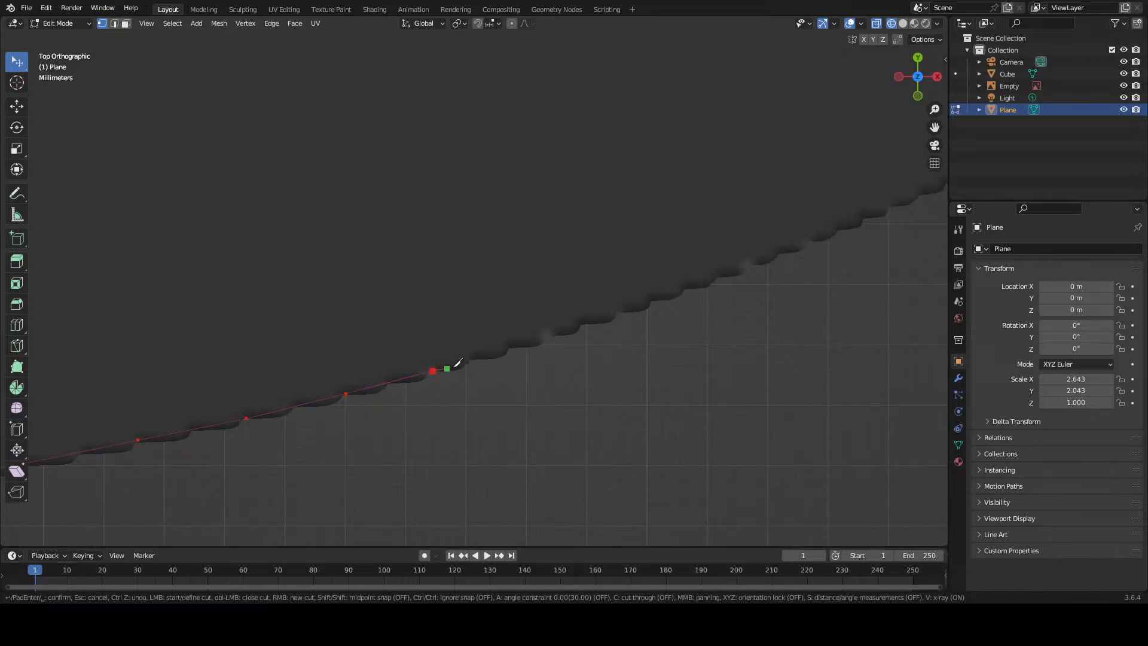
click(510, 347)
shift+middle_drag(620, 310, 236, 433)
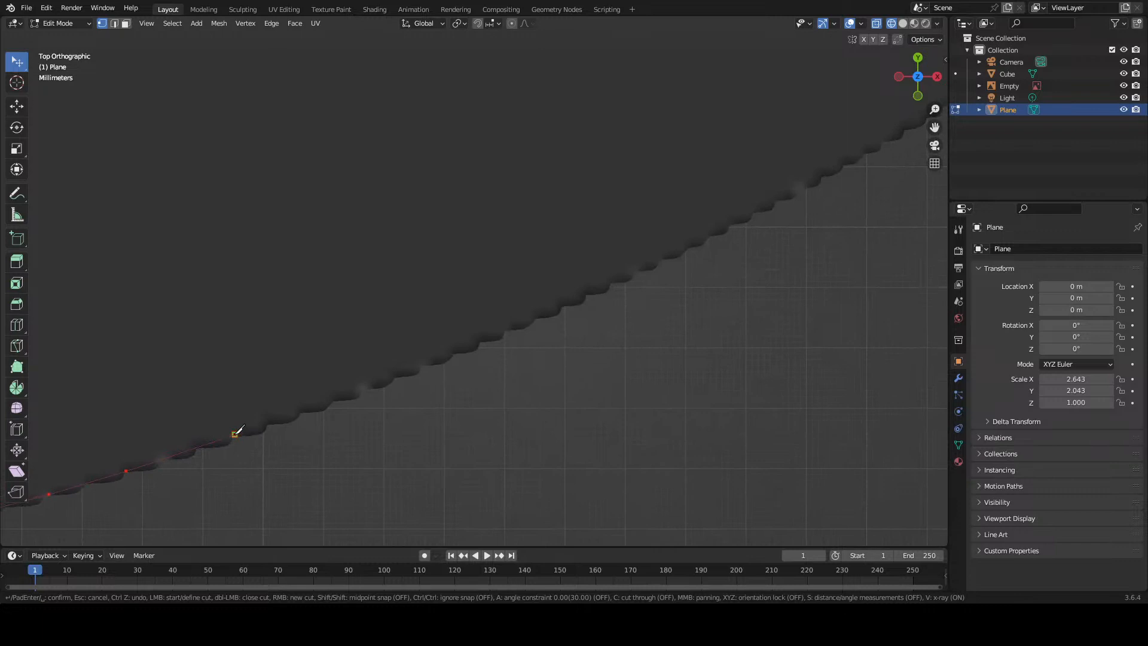
click(235, 434)
click(366, 388)
click(482, 338)
click(592, 291)
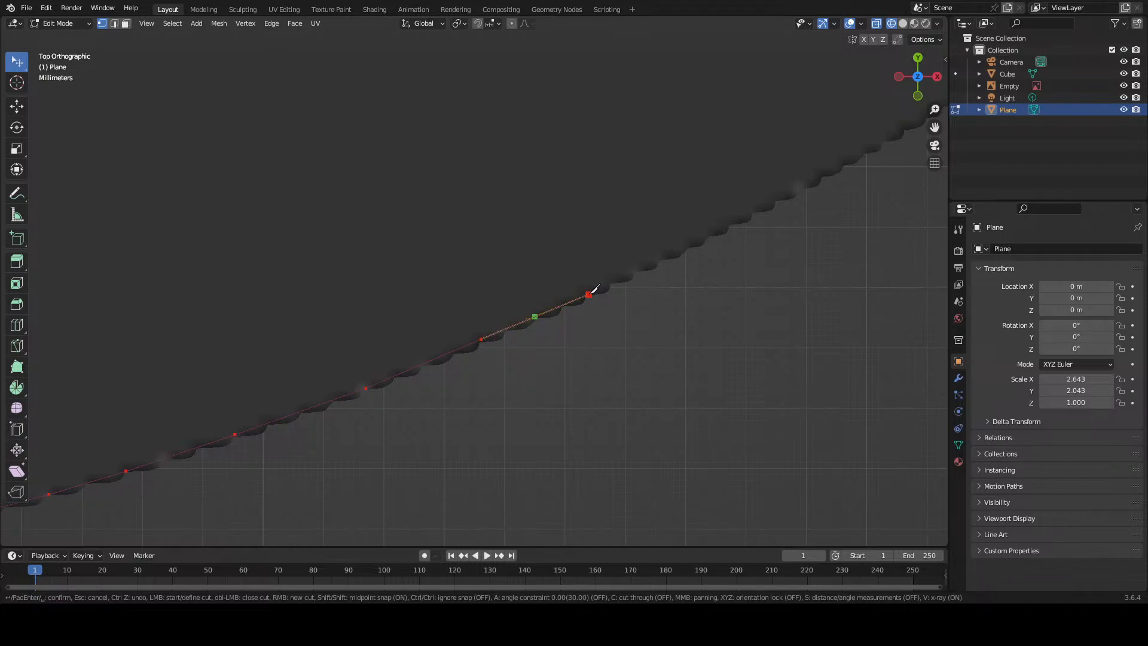
Step: Place five more Knife points up the steepening lower part of the lower-right corner
middle_drag(594, 287, 328, 458)
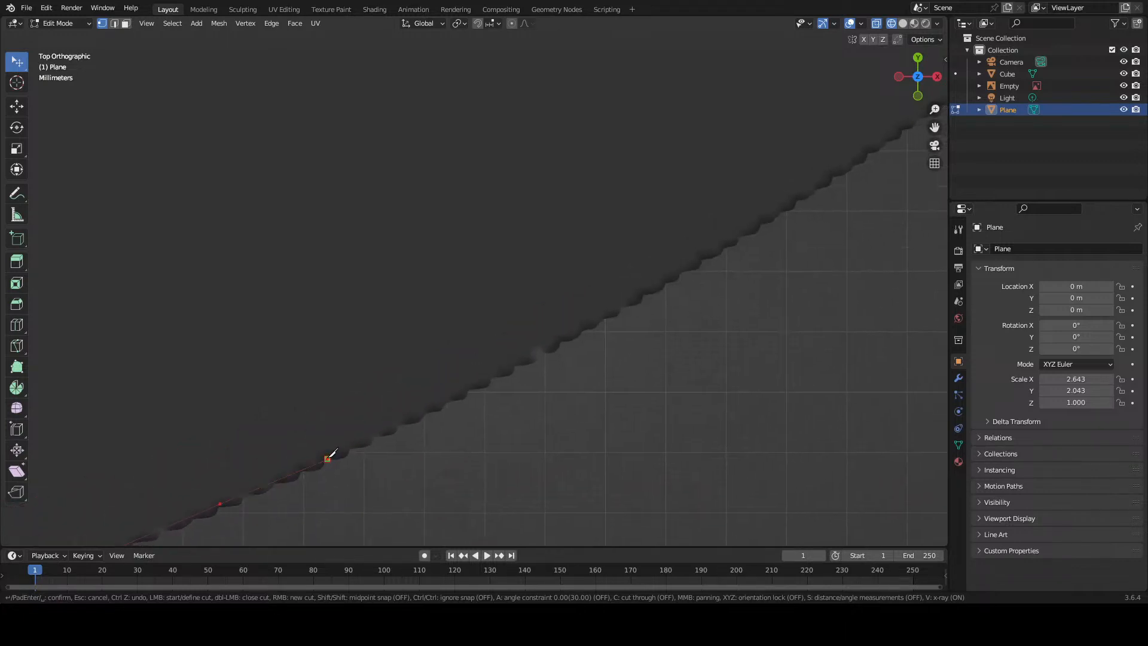
click(405, 420)
click(475, 385)
click(537, 358)
click(598, 323)
click(641, 302)
Step: Trace the next part of the corner in close detail, with four Knife points on the outer tips of the pixel steps
scroll(644, 299, up, 5)
shift+middle_drag(683, 302, 1, 365)
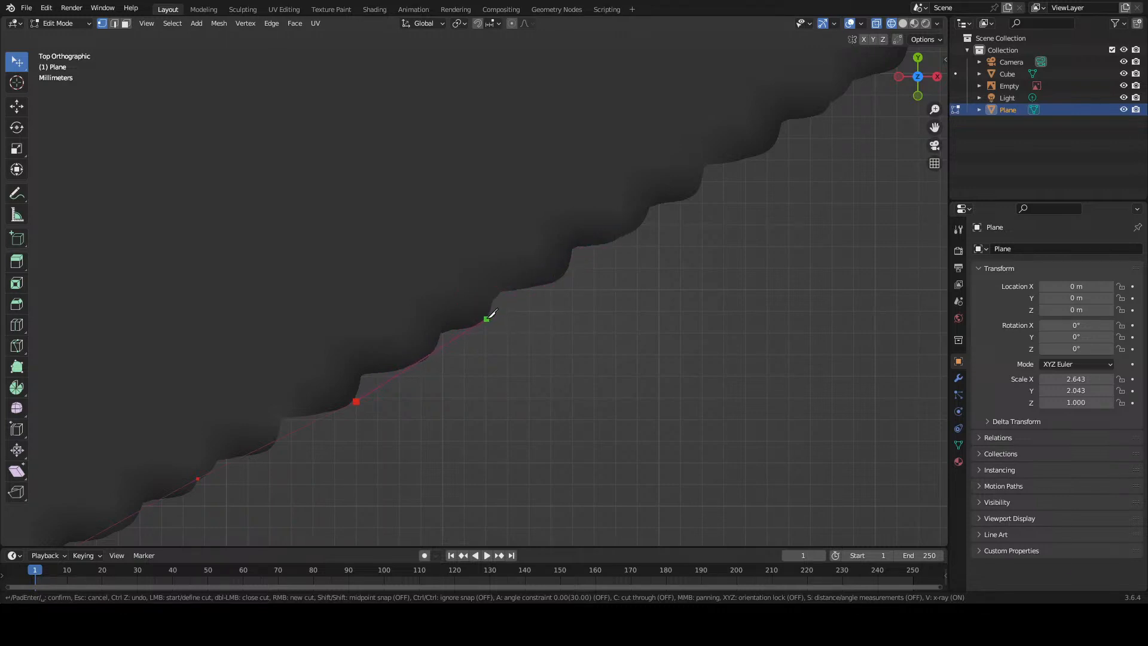
click(481, 323)
click(563, 276)
click(641, 225)
click(700, 189)
Step: Carry the detailed Knife cut diagonally up the lower-right corner with five points on the outer tips of the jagged edge
shift+middle_drag(704, 186, 295, 486)
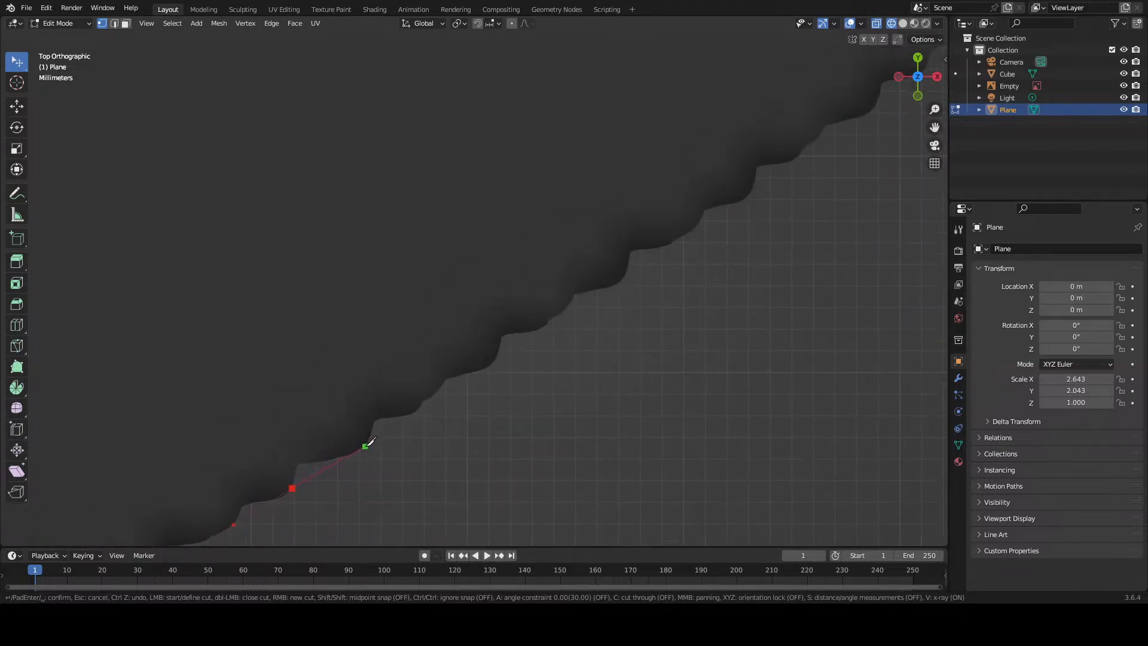
click(366, 446)
click(424, 403)
click(494, 360)
click(554, 317)
click(675, 239)
Step: Keep tracing the corner's jagged diagonal with Knife points one or two pixel steps apart
middle_drag(616, 277, 292, 482)
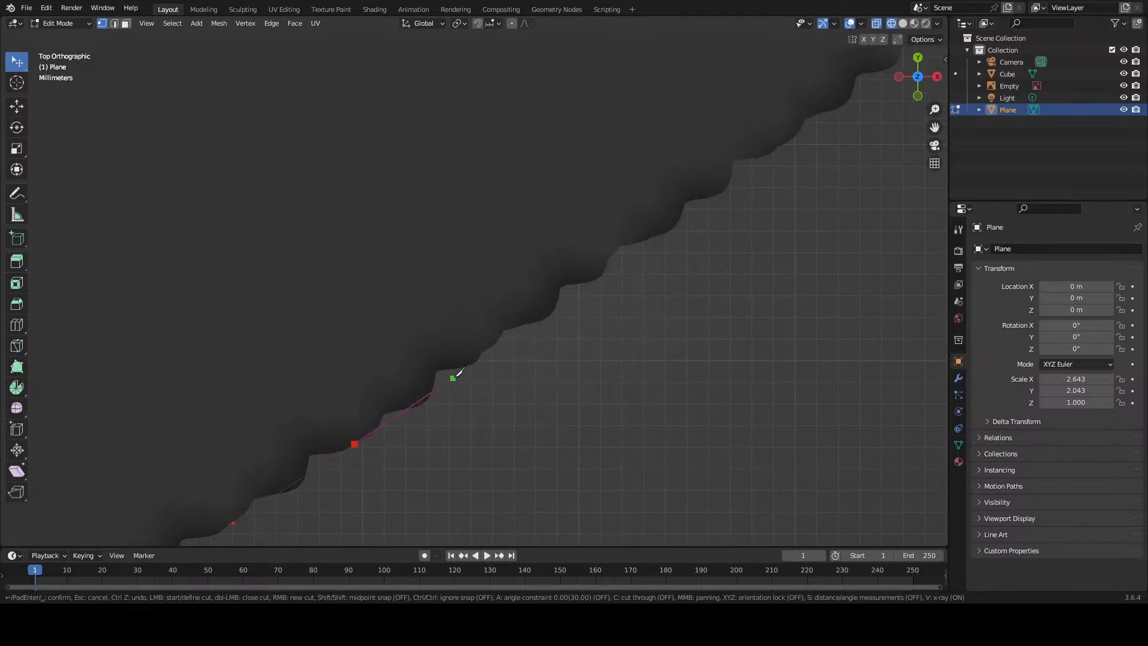
click(482, 356)
click(605, 270)
middle_drag(550, 314, 296, 510)
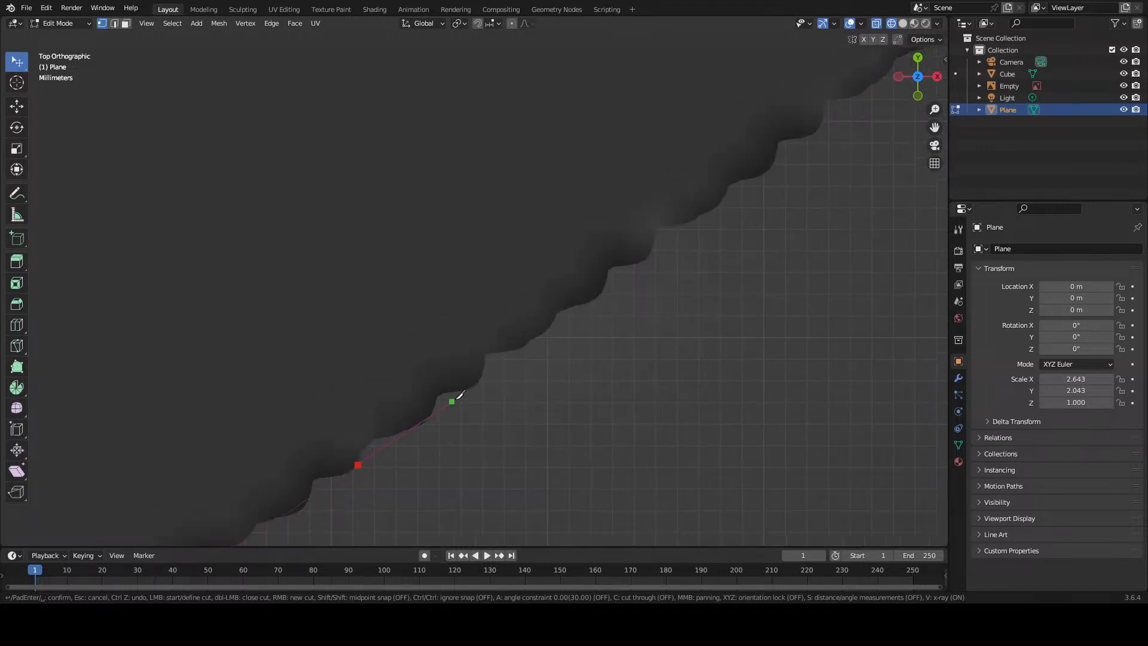
click(430, 418)
click(479, 381)
shift+middle_drag(600, 291, 431, 423)
click(430, 430)
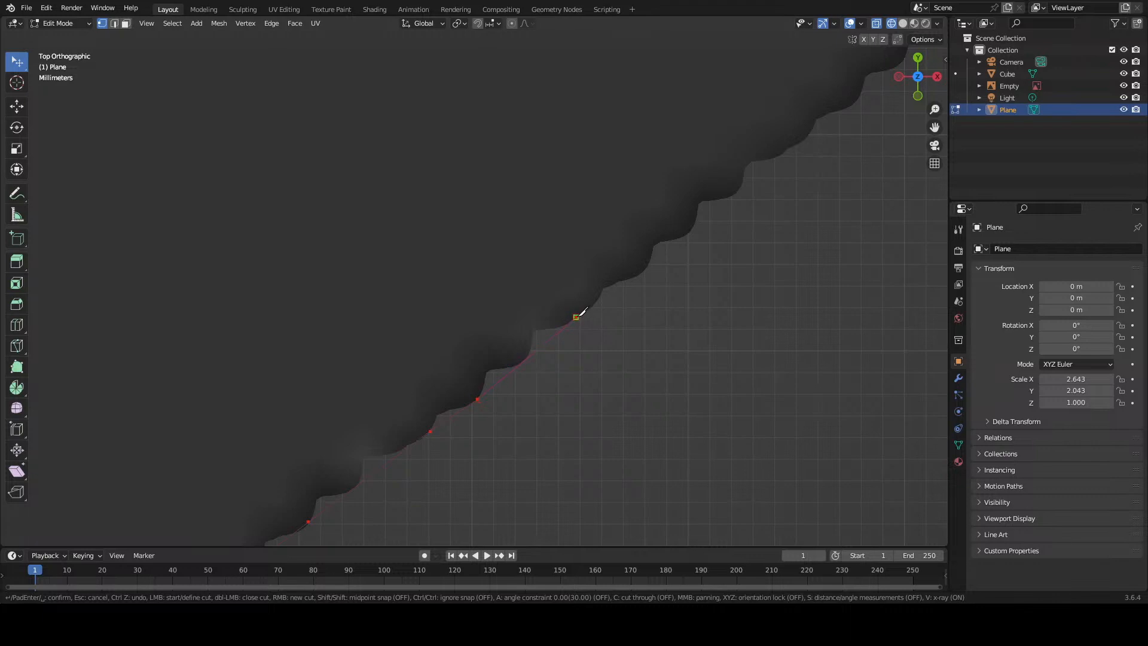
Step: Add six closely spaced Knife points along the jagged edge, approaching the middle of the lower-right corner
shift+middle_drag(580, 315, 355, 438)
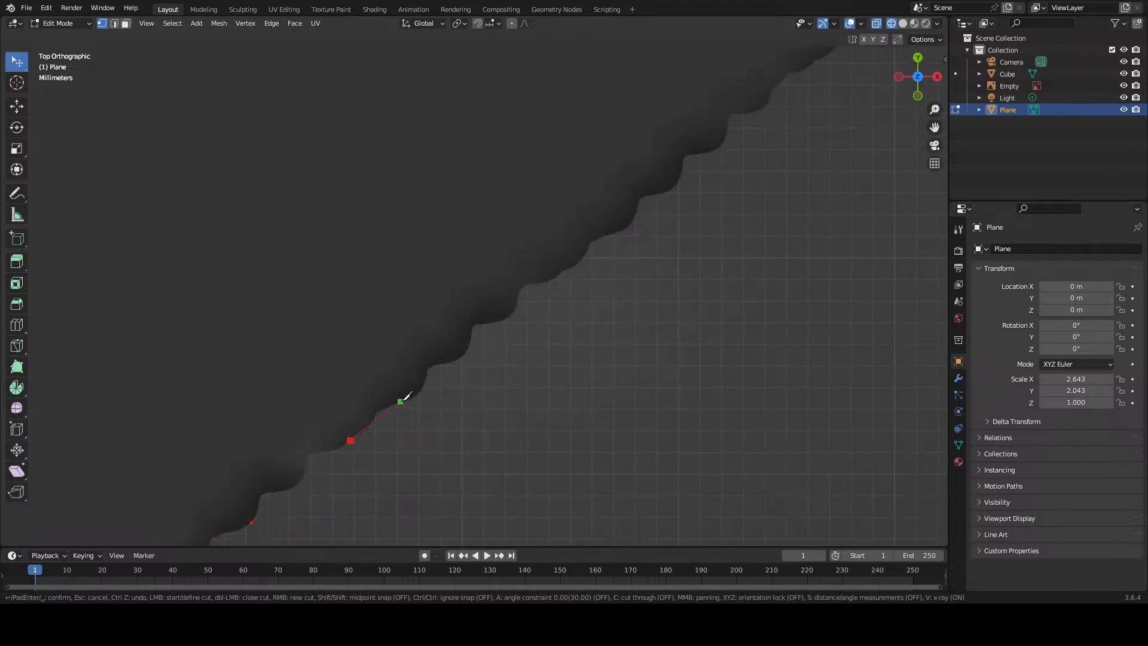
click(422, 390)
click(470, 348)
shift+middle_drag(646, 223, 415, 397)
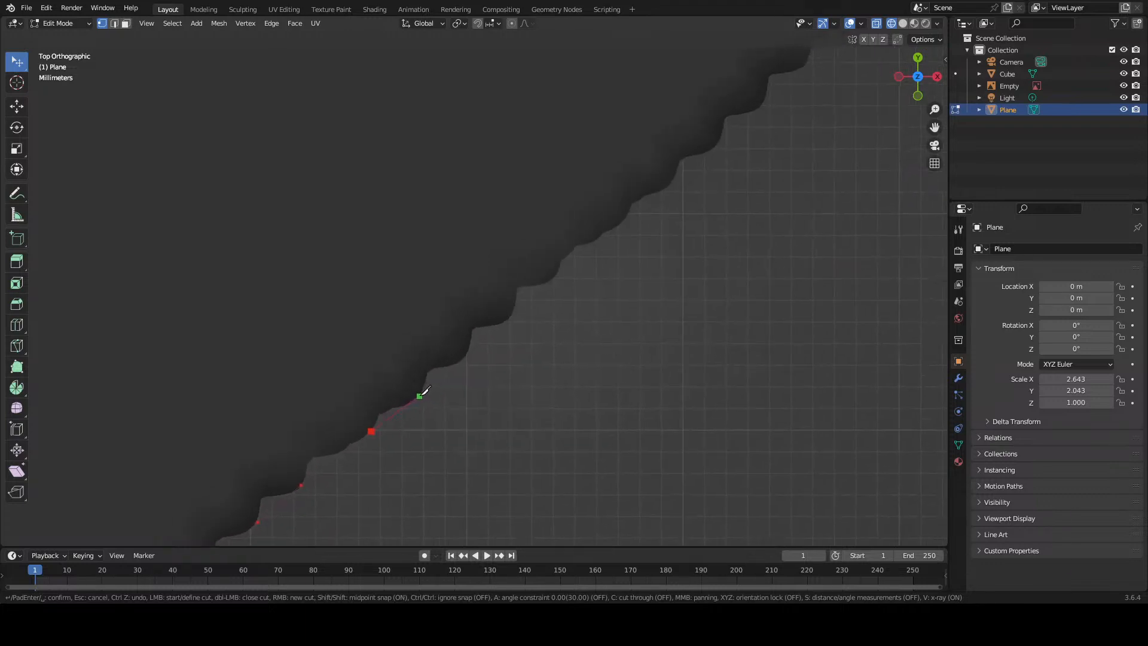
click(420, 395)
click(468, 353)
click(511, 315)
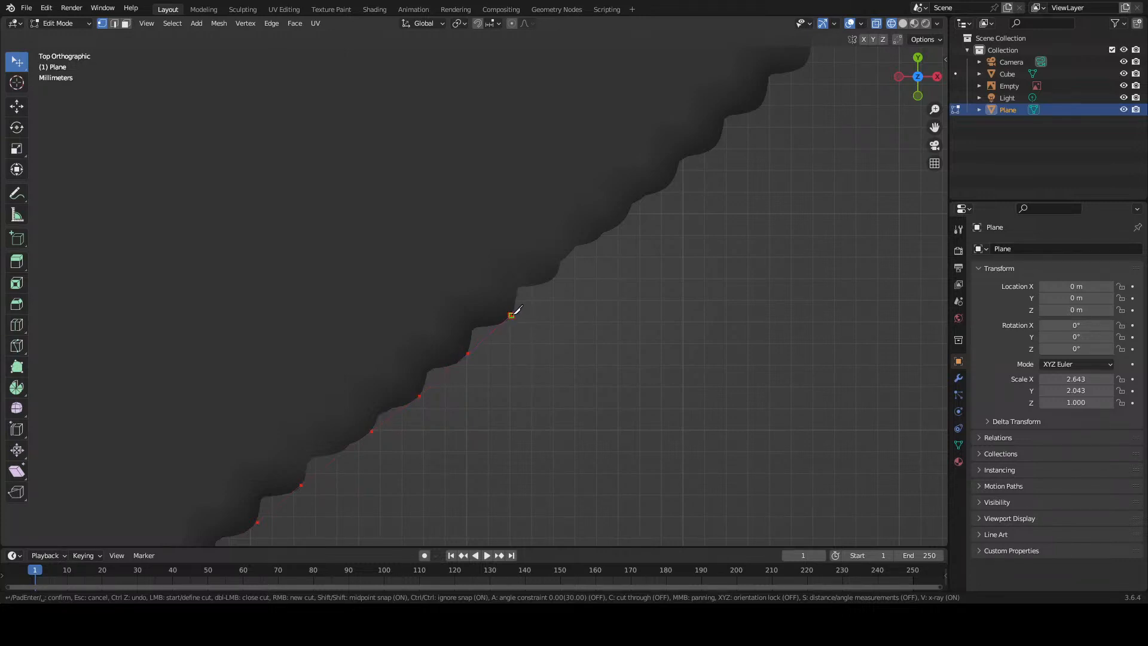
click(557, 276)
Step: Continue the Knife cut through the middle of the lower-right corner with more widely spaced points
scroll(581, 267, down, 4)
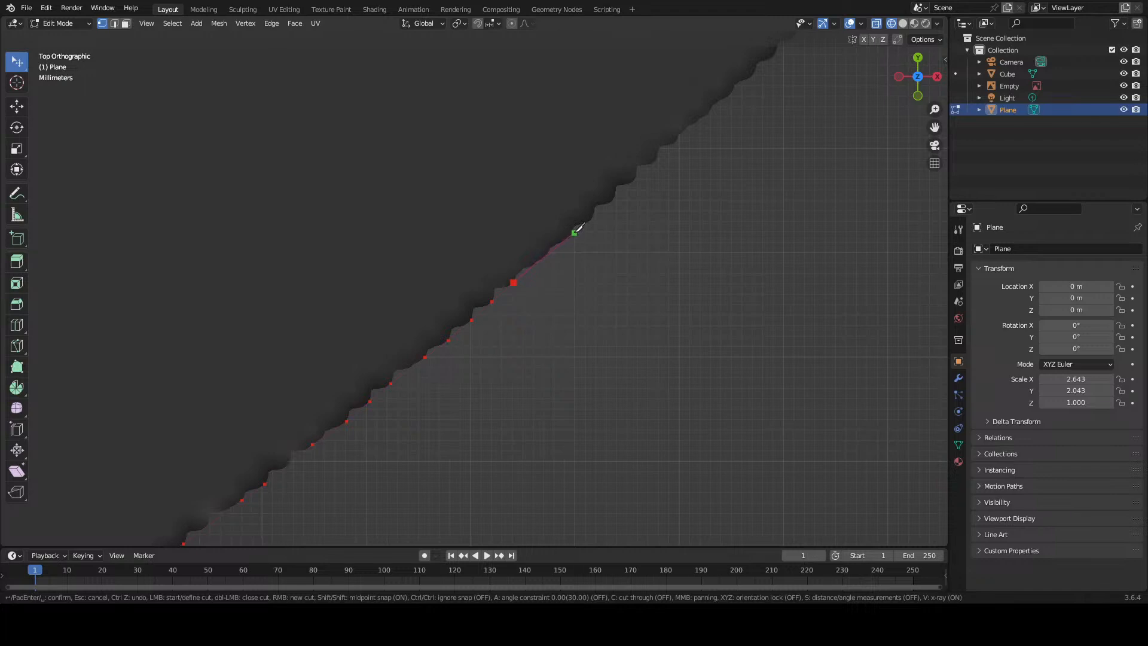
shift+middle_drag(574, 231, 385, 451)
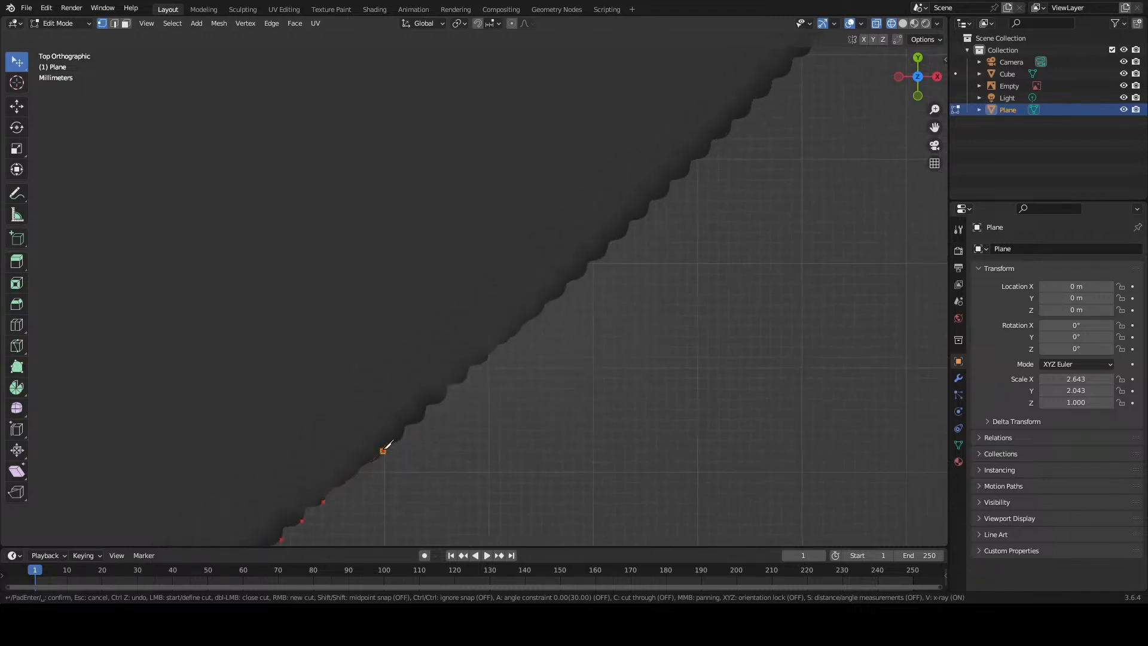
click(428, 405)
scroll(497, 345, down, 15)
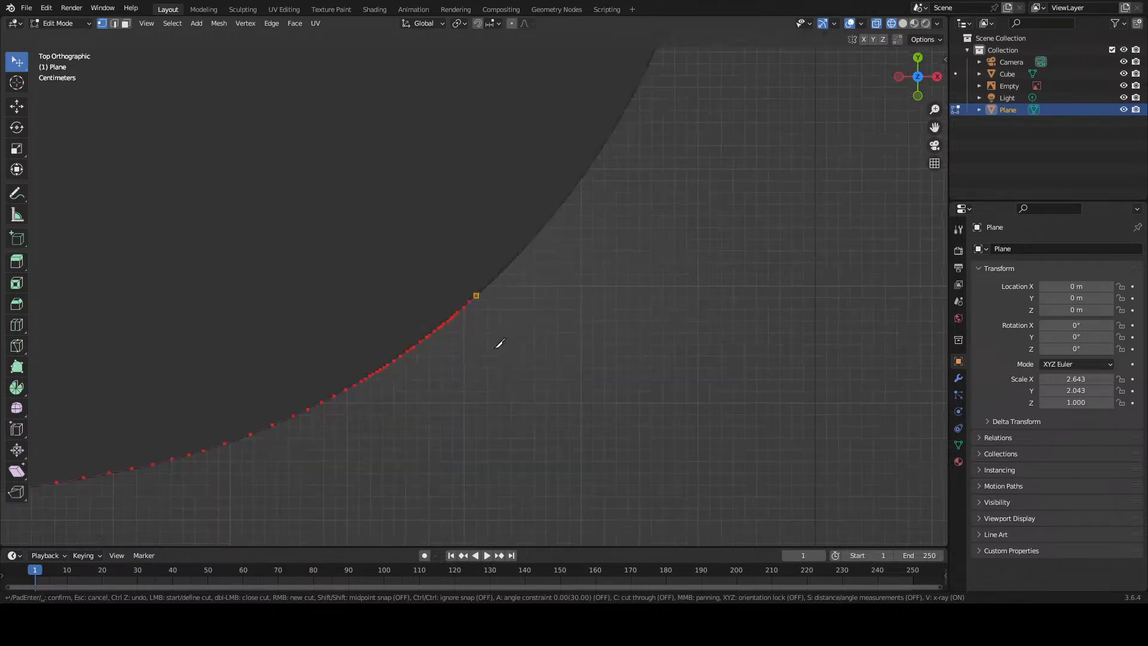
scroll(500, 343, down, 8)
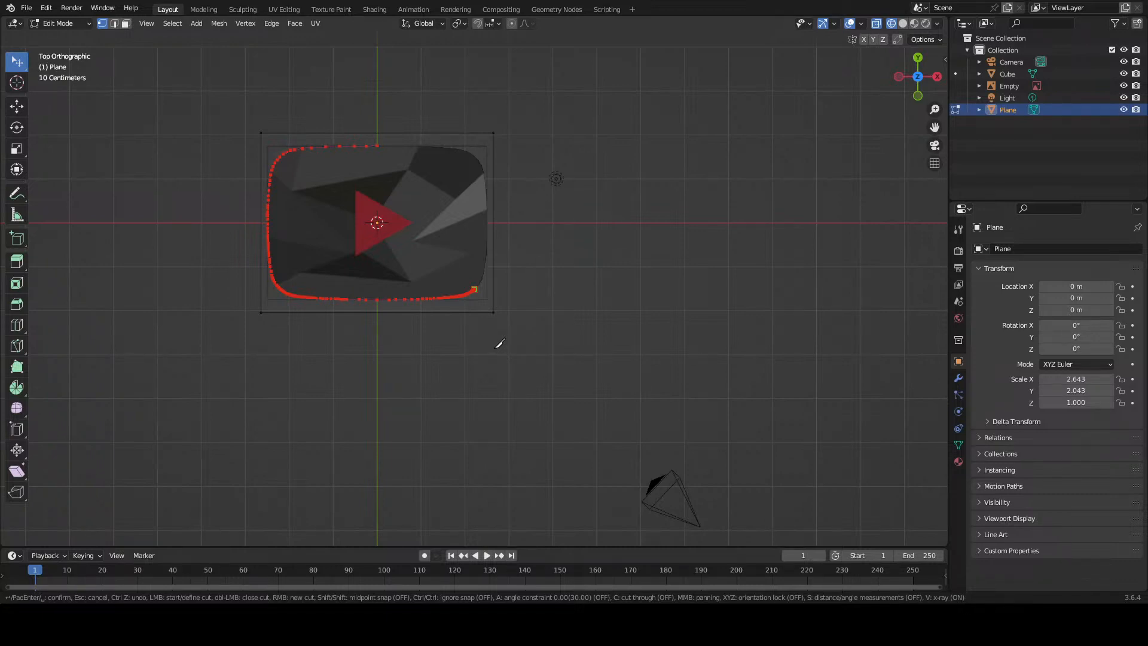
scroll(497, 309, up, 10)
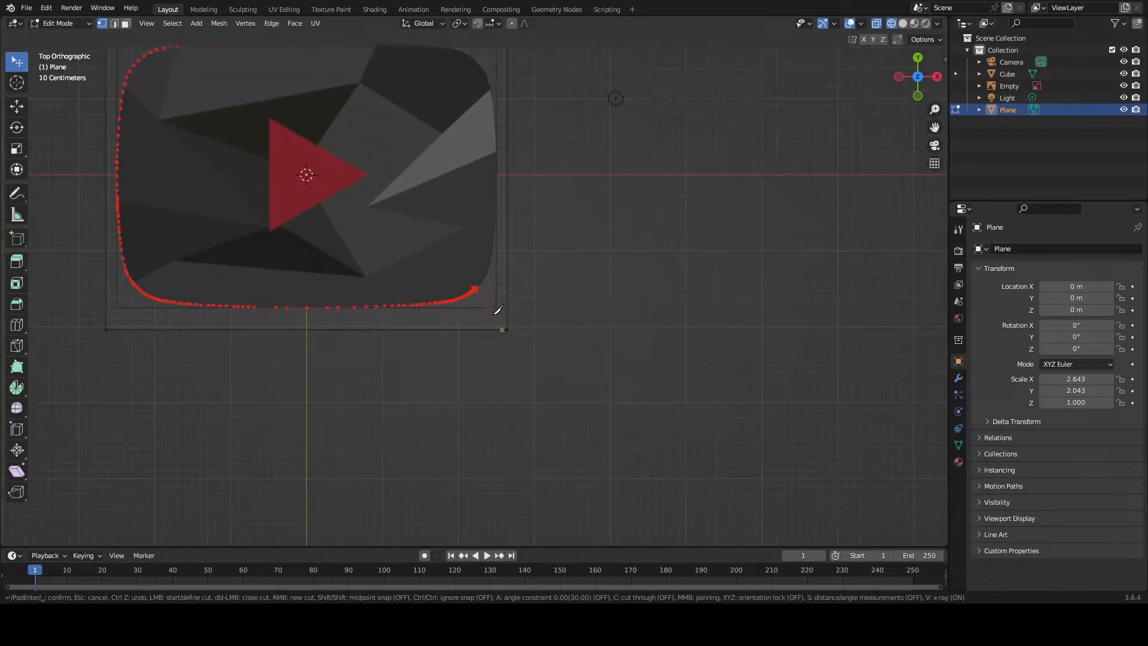
scroll(498, 310, up, 5)
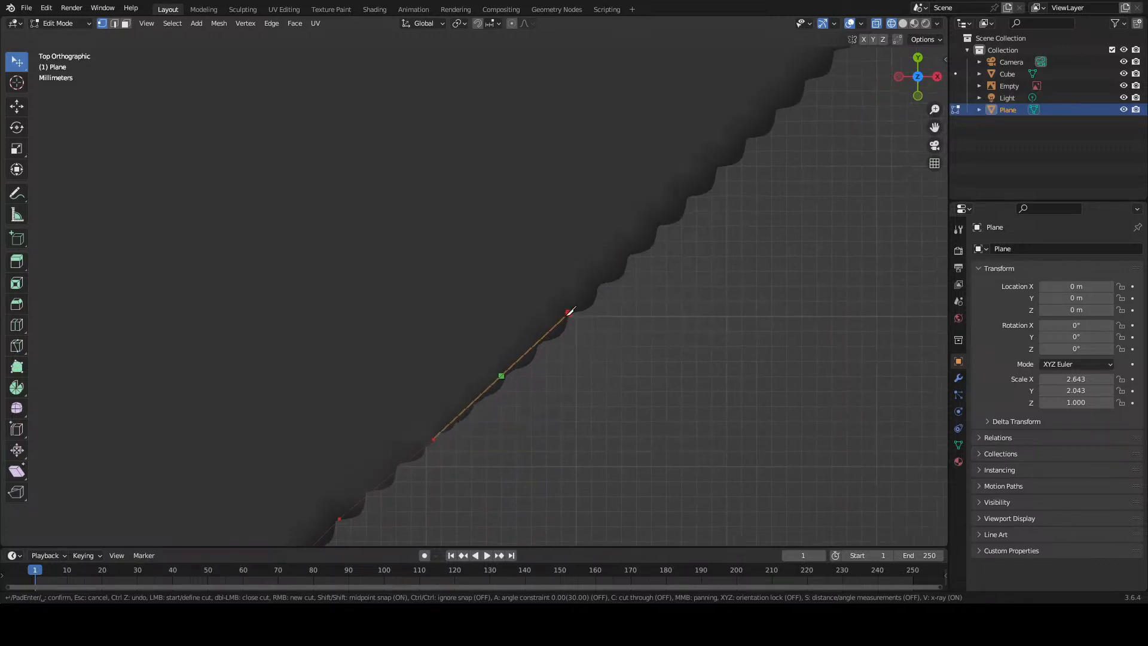
Step: Extend the Knife cut diagonally up the lower-right corner with four points about five pixel steps apart in the jagged edge's notches
middle_drag(504, 373, 327, 458)
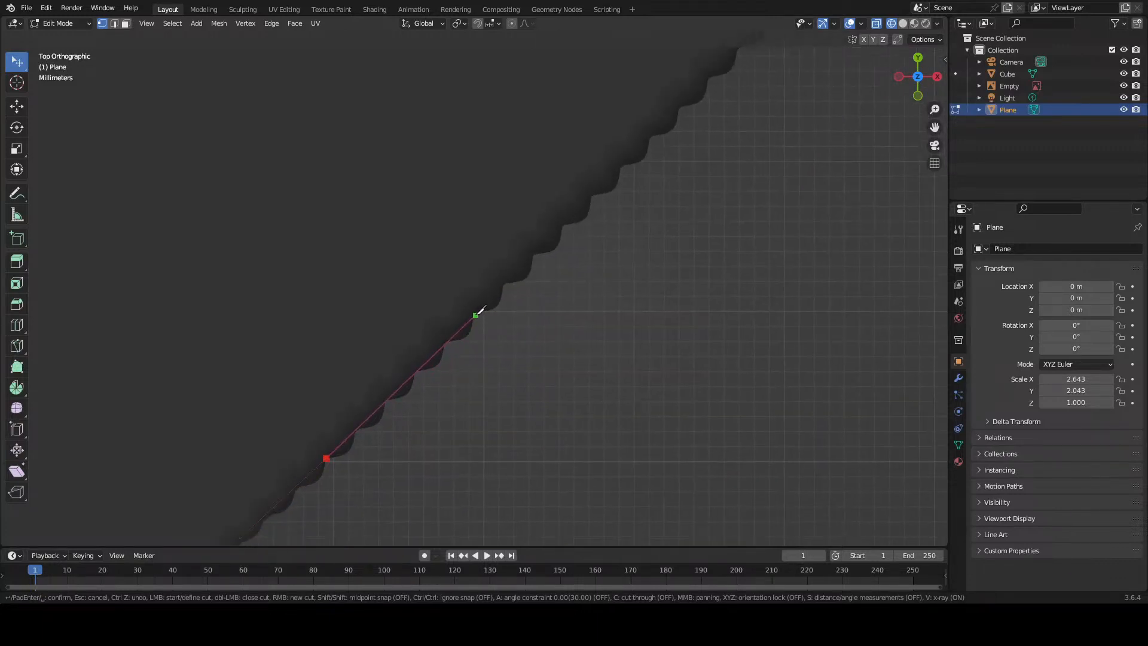
click(476, 311)
middle_drag(504, 289, 392, 502)
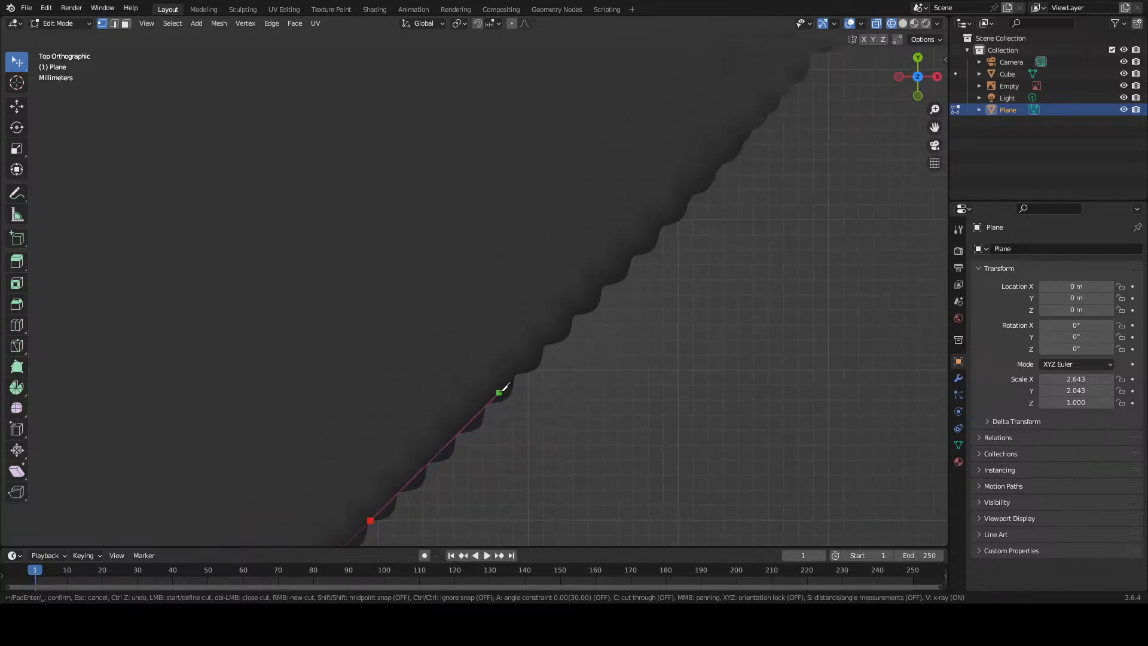
click(517, 375)
middle_drag(546, 358, 415, 530)
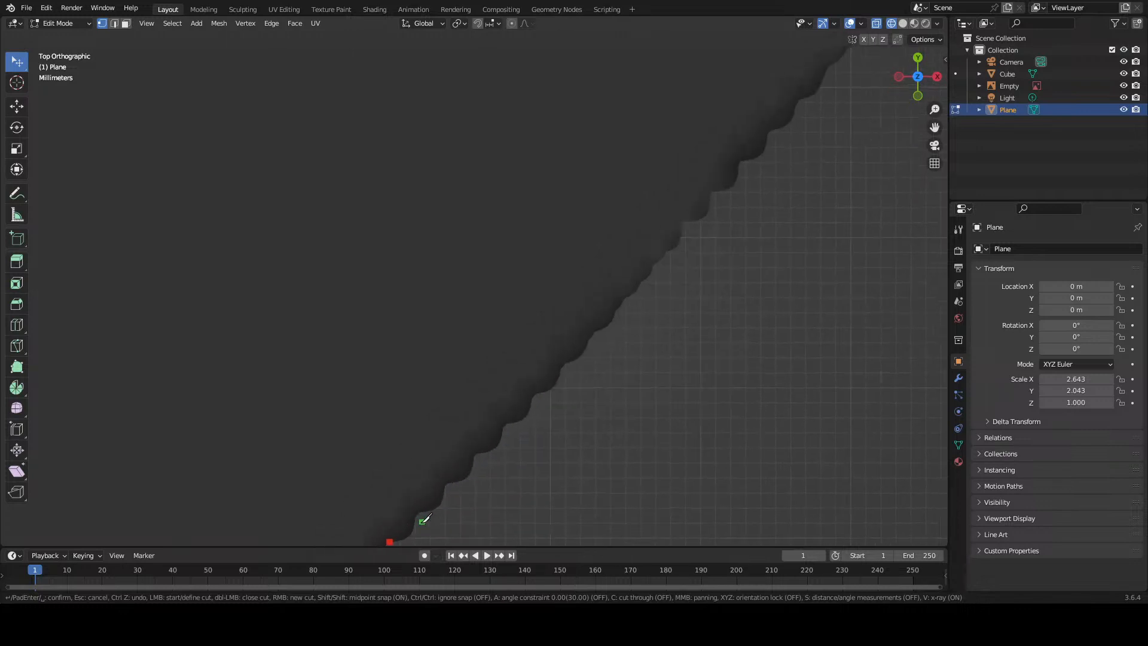
click(533, 396)
middle_drag(545, 380, 397, 513)
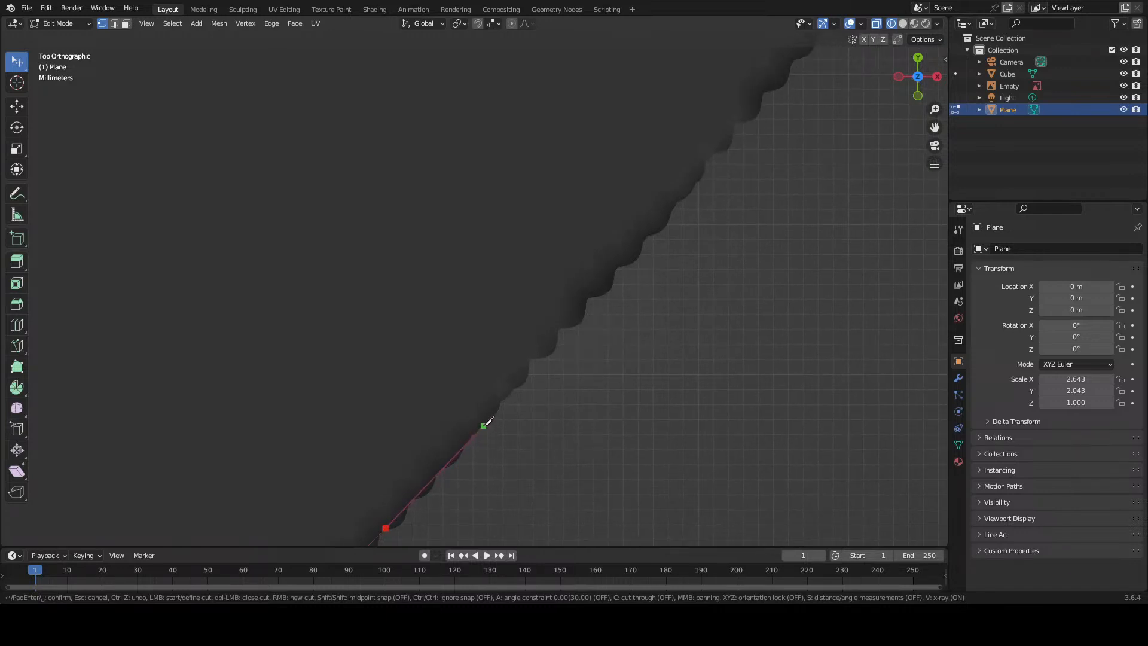
click(488, 419)
Step: Carry the Knife cut past the corner's 45-degree stretch, placing points in edge notches three to five pixel steps apart
shift+middle_drag(577, 317, 422, 480)
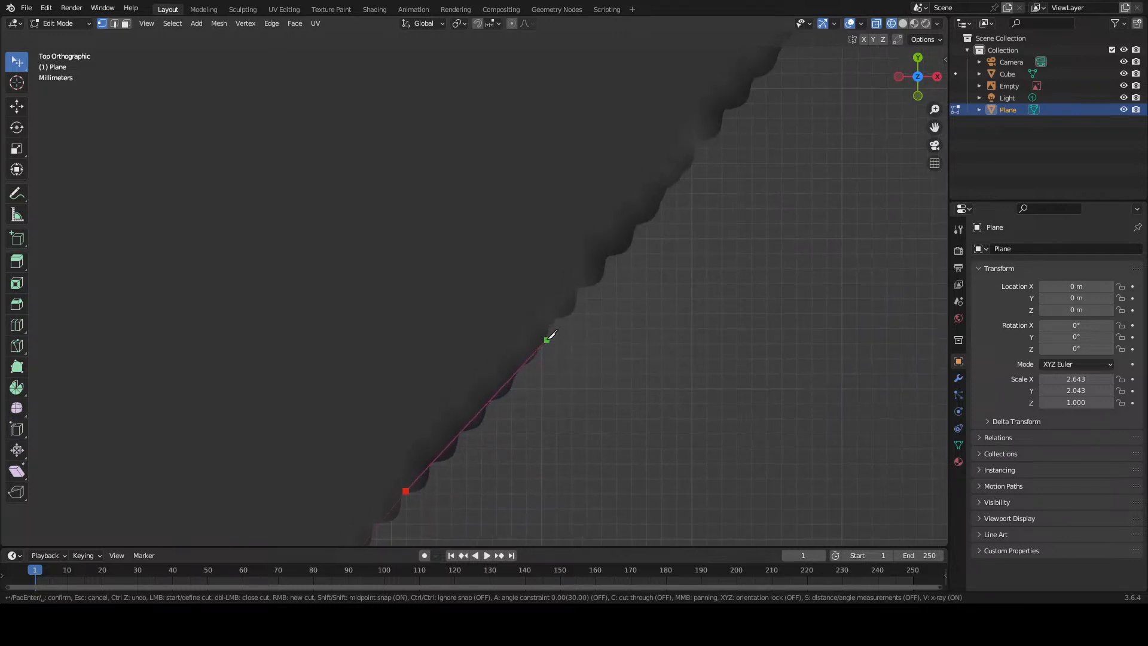
click(547, 340)
shift+middle_drag(547, 340, 414, 495)
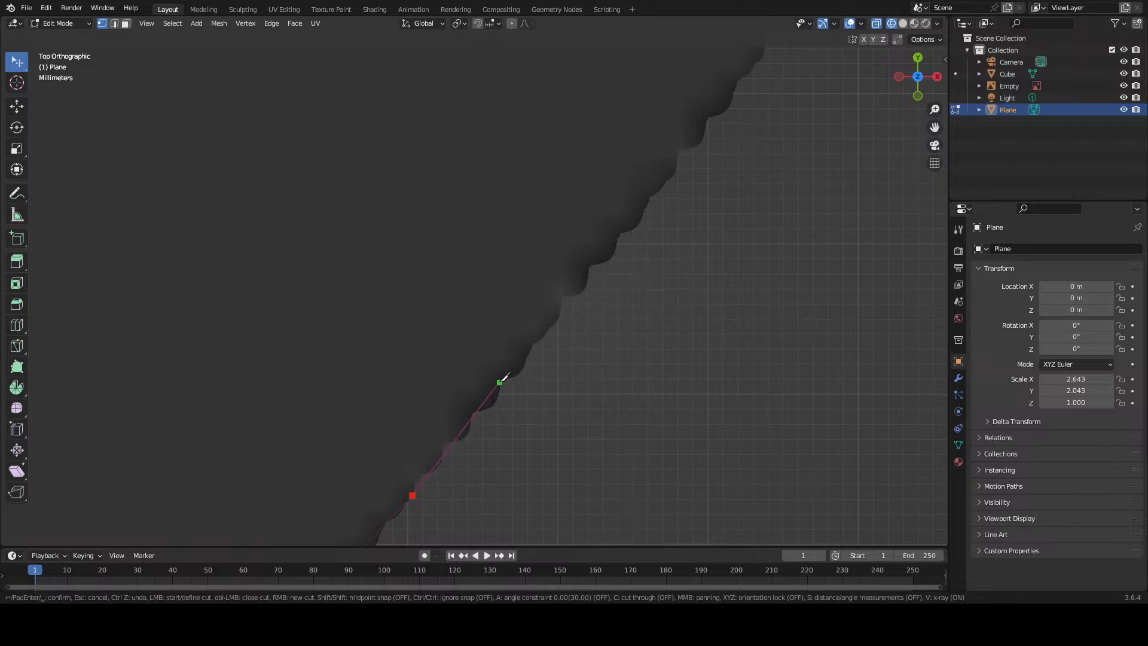
click(501, 380)
shift+middle_drag(502, 379, 400, 545)
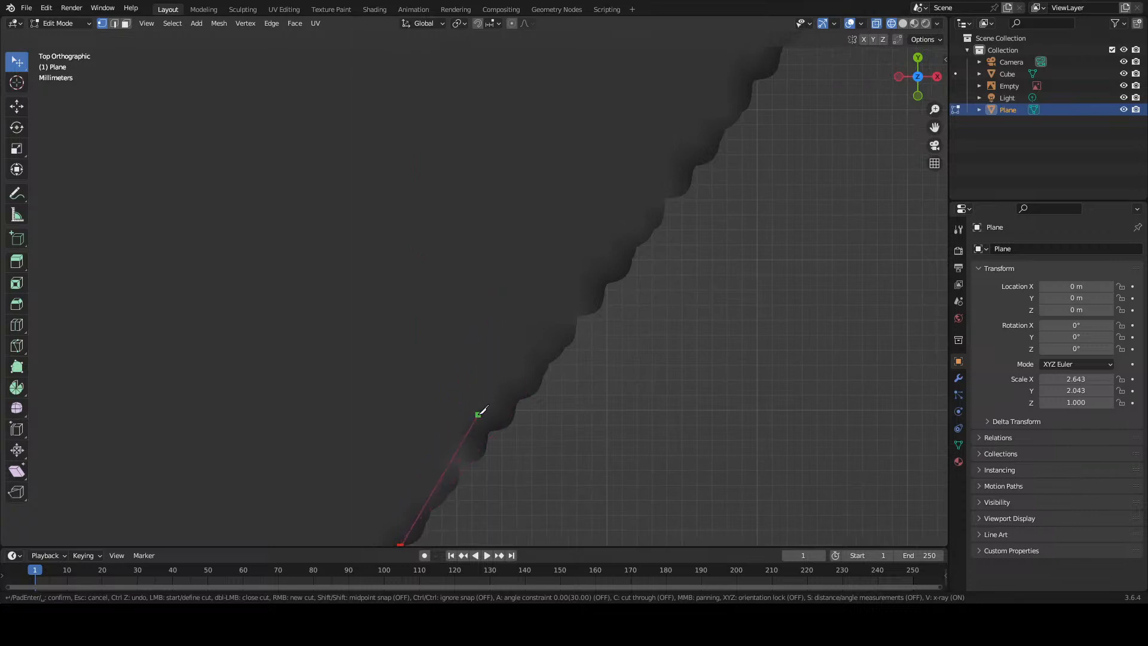
shift+middle_drag(482, 407, 531, 254)
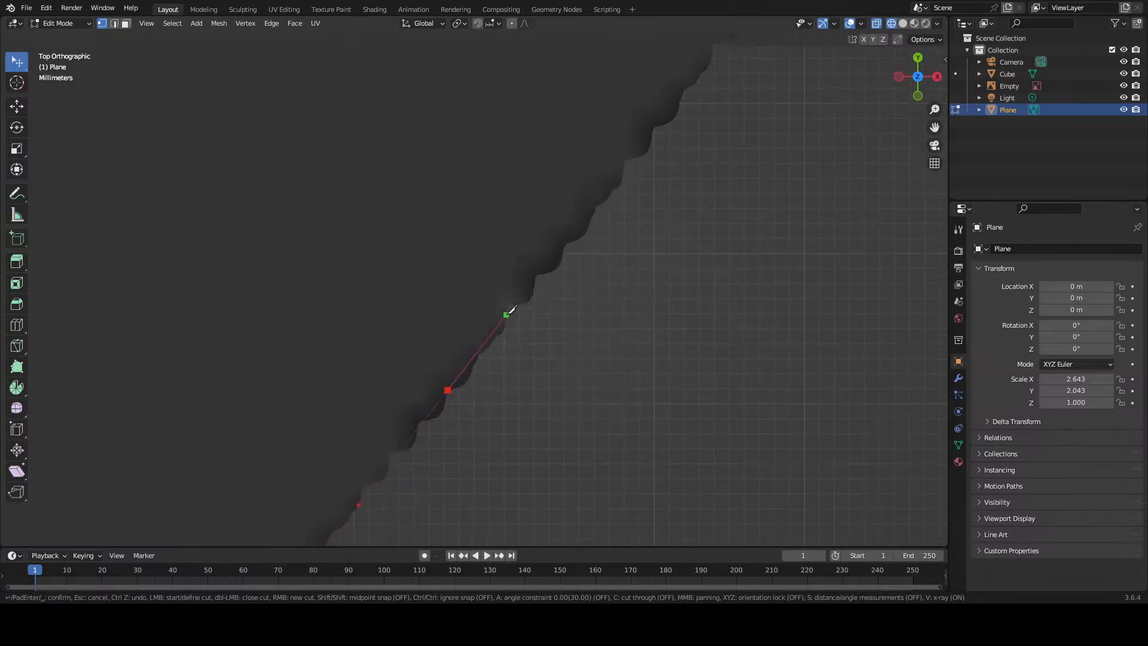
click(508, 307)
shift+middle_drag(549, 248, 469, 385)
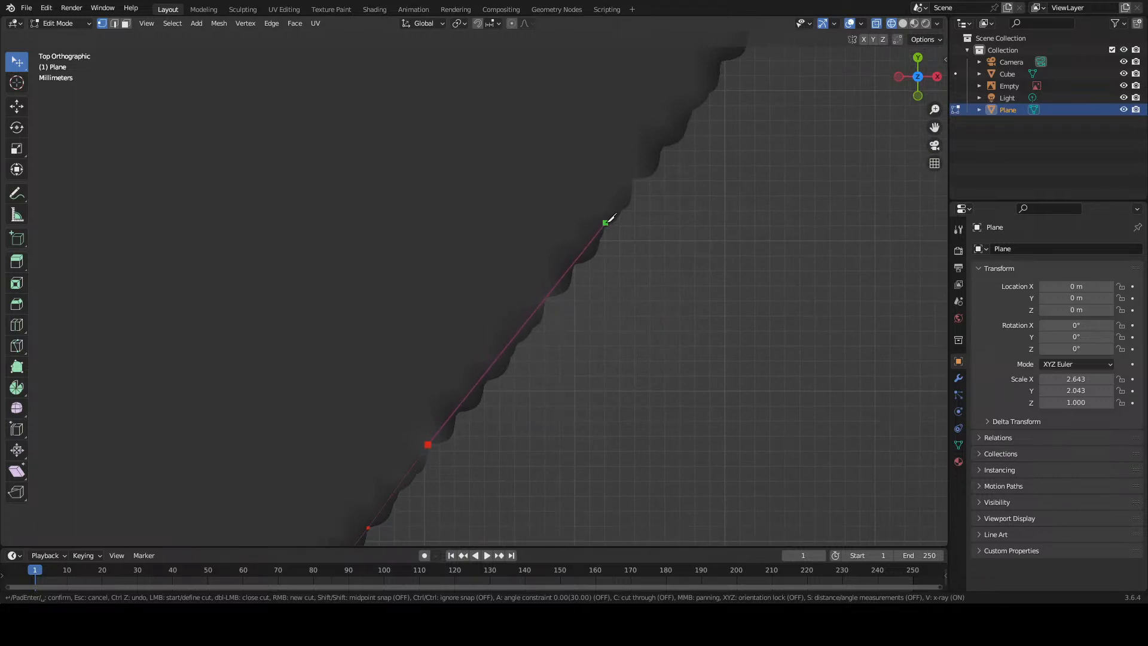
Step: Add five more Knife points along the notches where the lower-right corner's edge starts to steepen, two to six steps apart
click(605, 222)
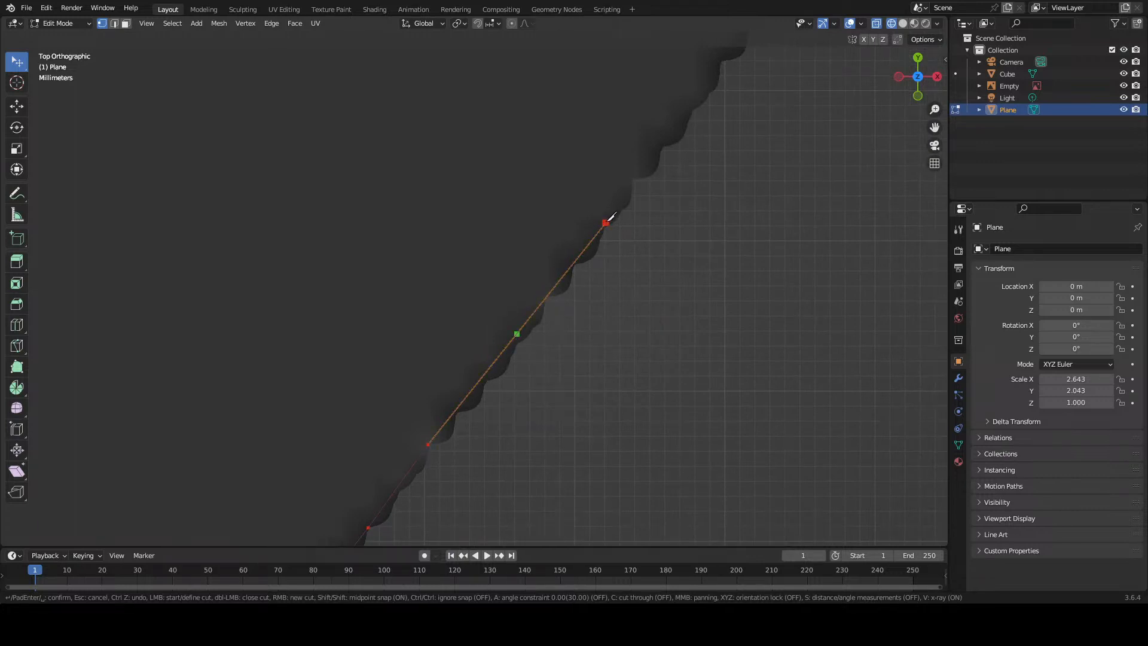
shift+middle_drag(518, 333, 350, 540)
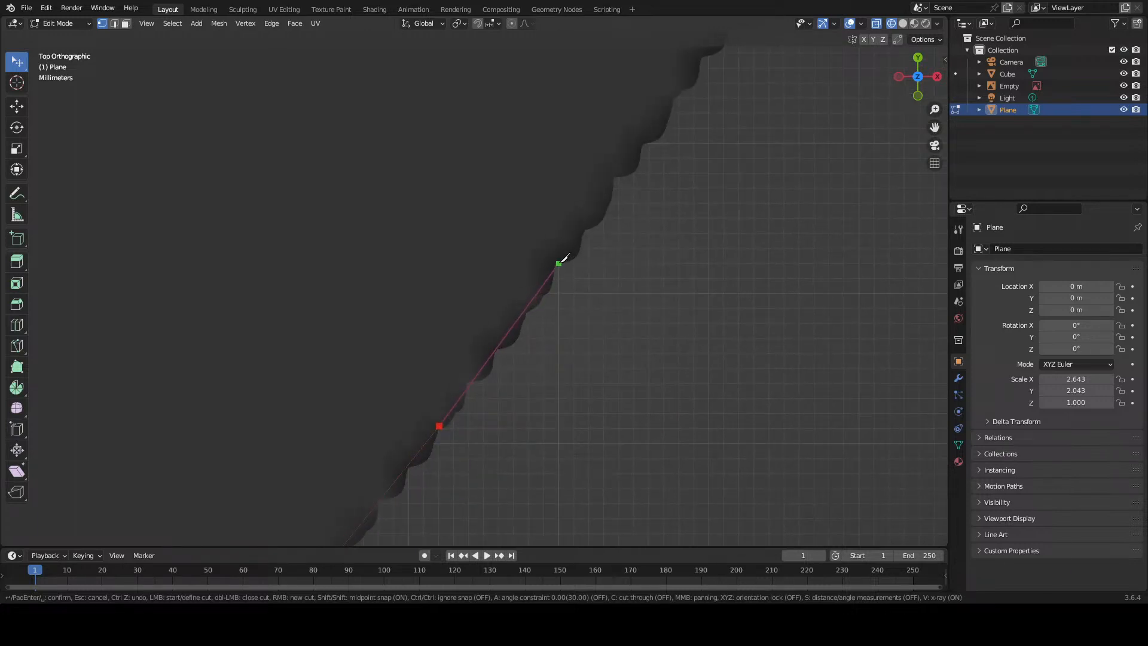
click(560, 261)
shift+middle_drag(562, 258, 406, 421)
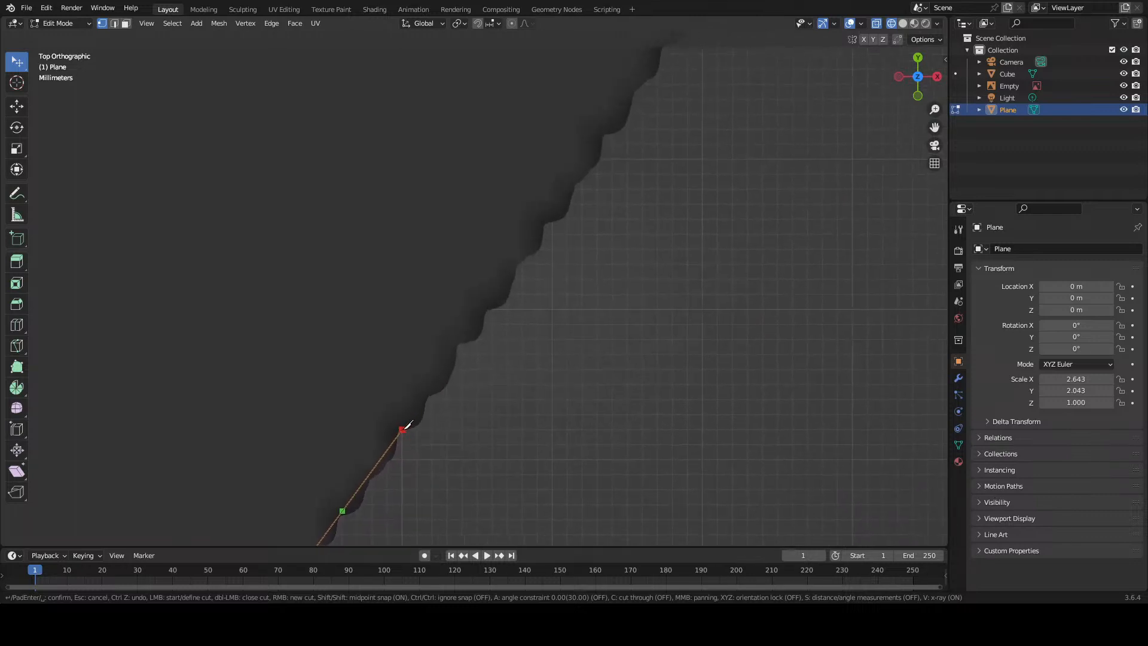
click(464, 340)
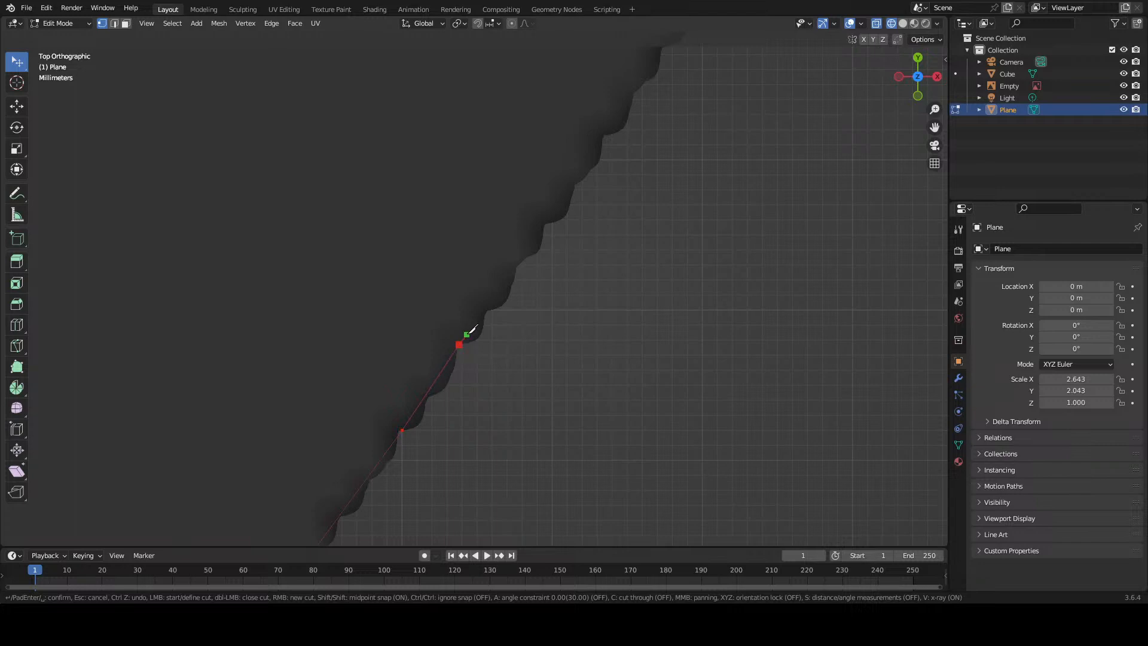
click(525, 255)
shift+middle_drag(497, 297, 387, 523)
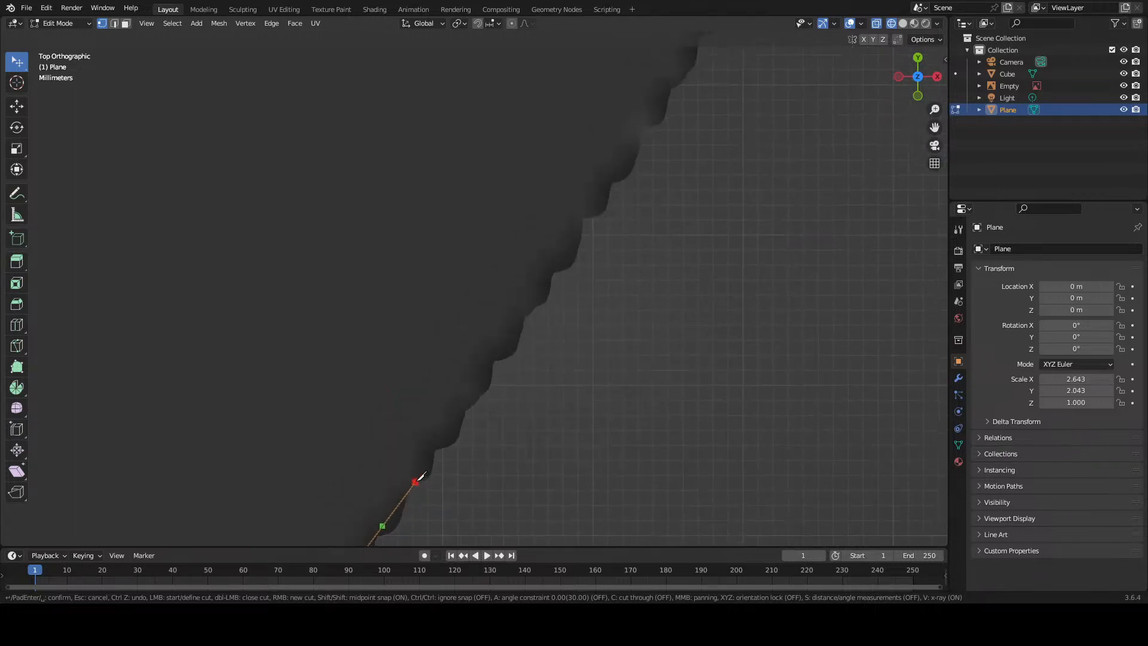
click(528, 307)
Step: Check the traced outline against the whole lower-right corner and add four Knife points further up its steepening edge
scroll(533, 305, down, 1)
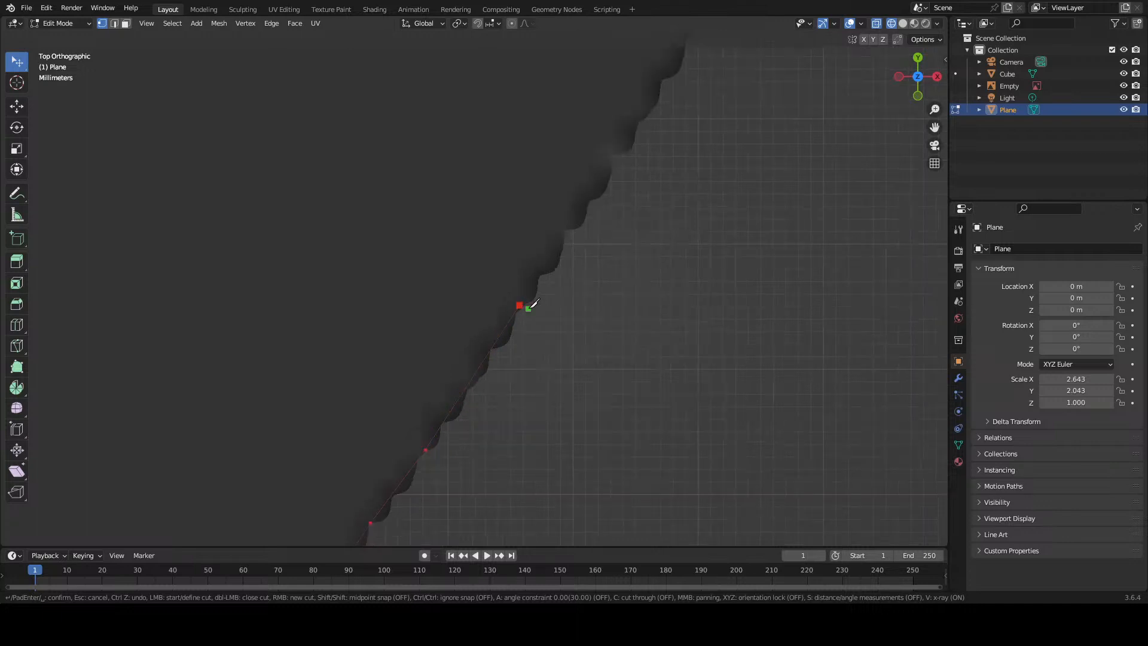
scroll(532, 304, down, 4)
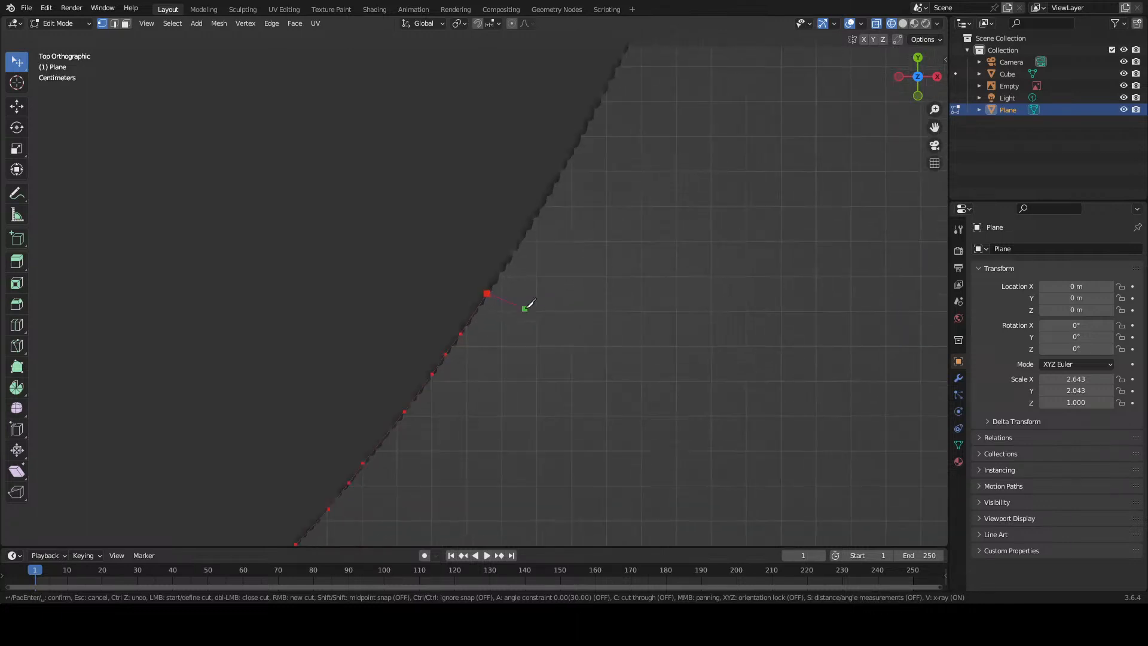
scroll(529, 303, down, 8)
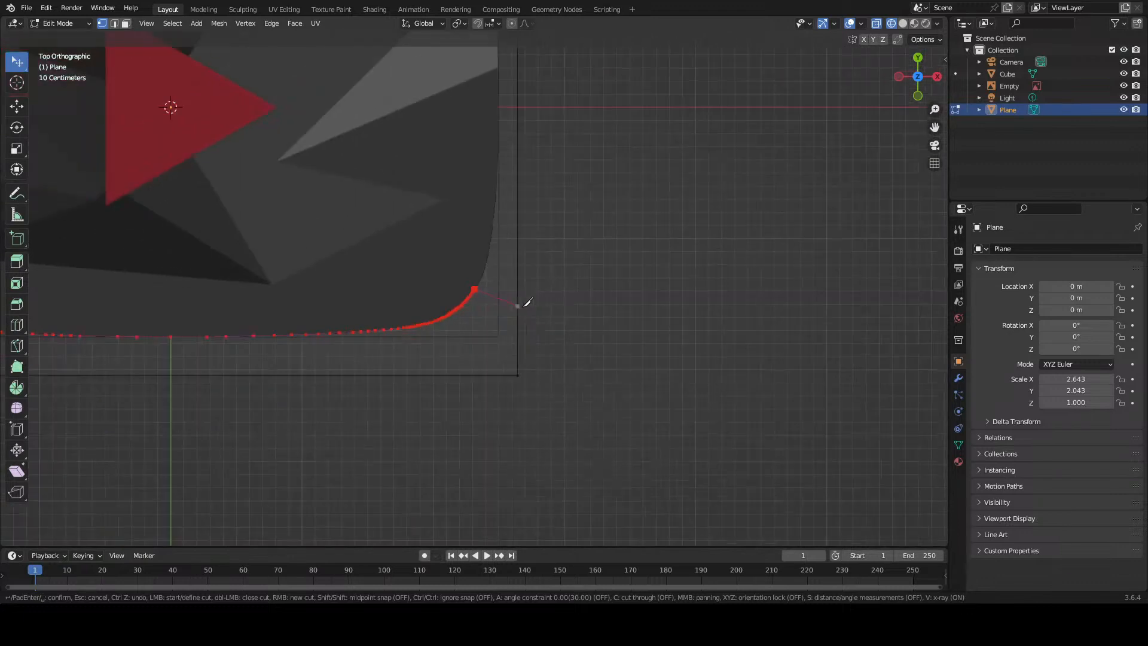
scroll(507, 295, up, 6)
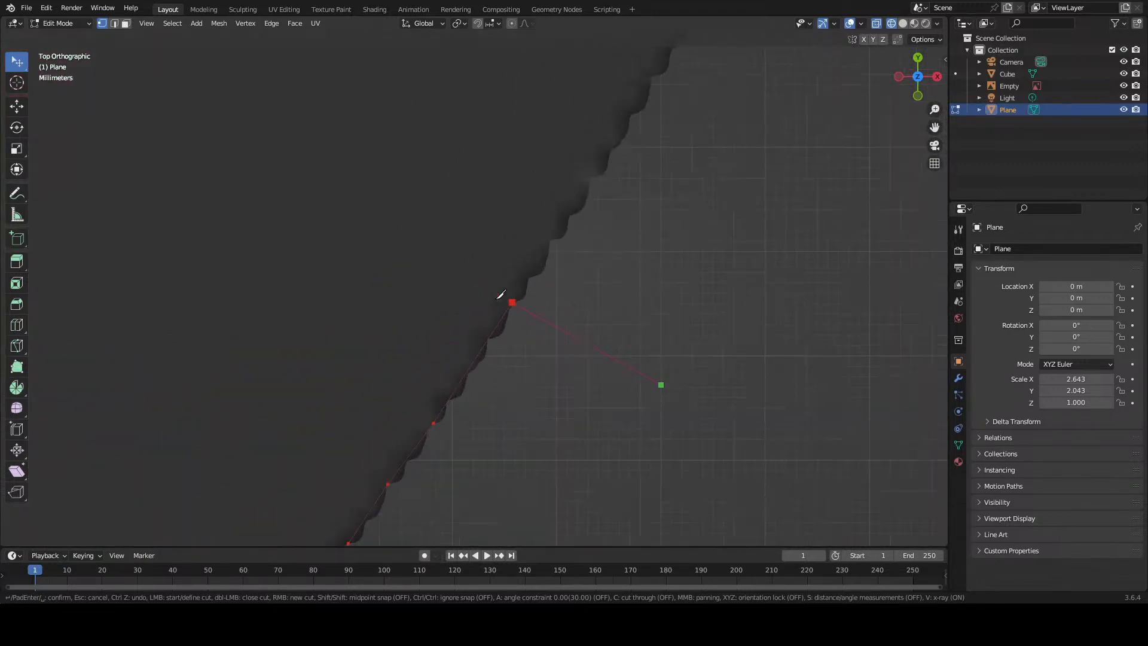
click(571, 212)
shift+middle_drag(540, 258, 385, 494)
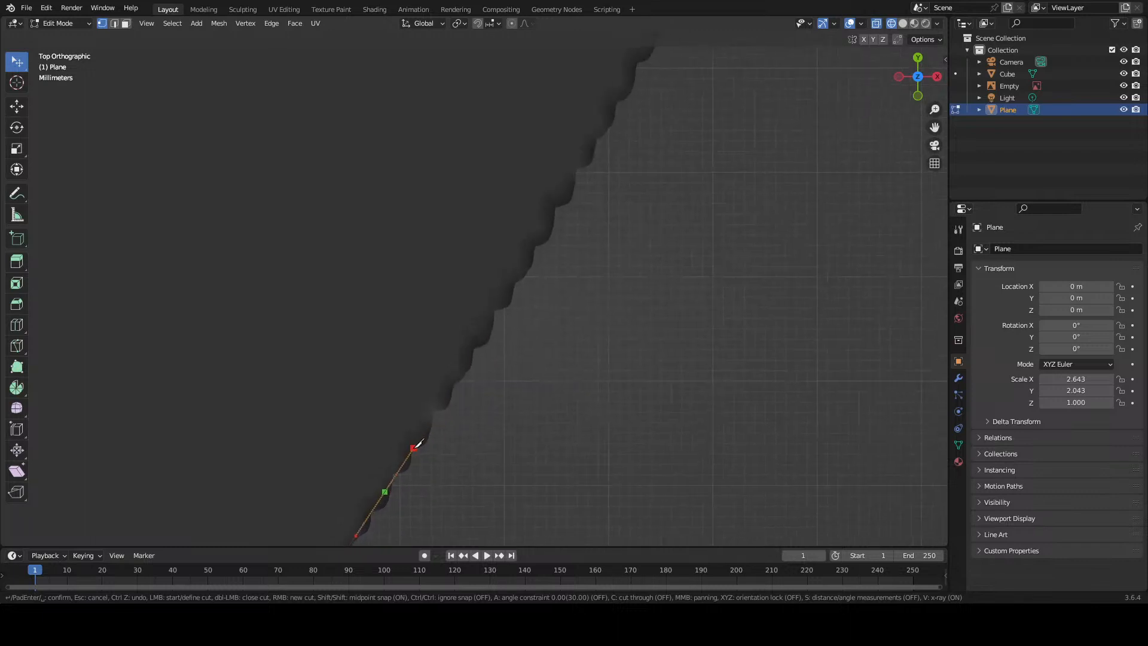
click(496, 309)
shift+middle_drag(512, 272, 356, 487)
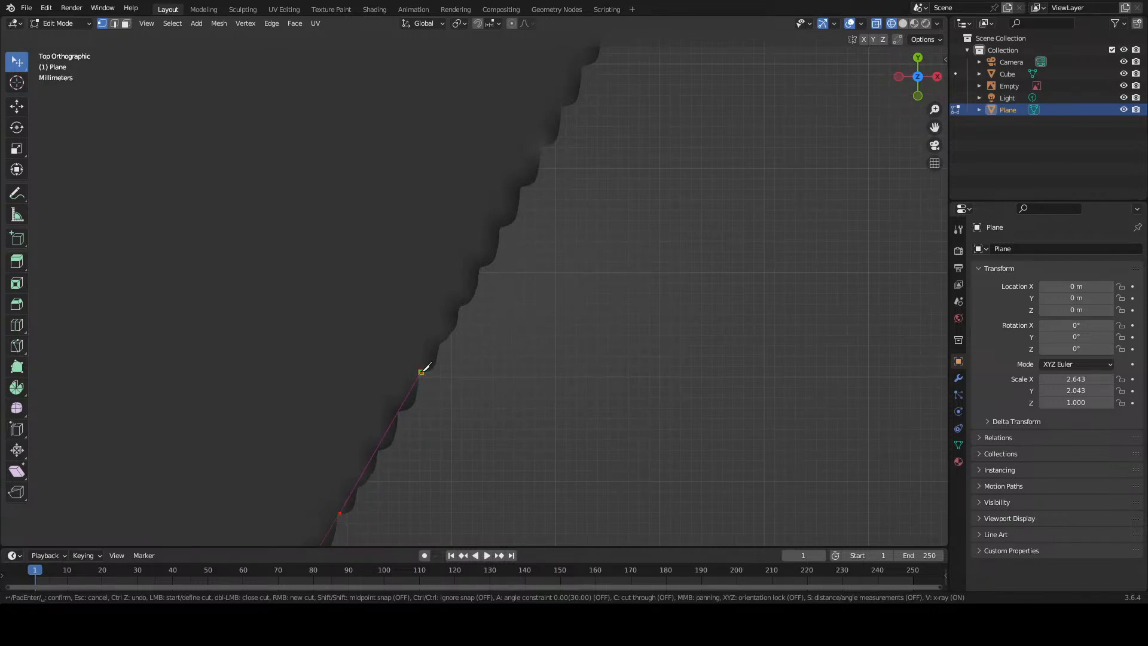
click(421, 372)
click(479, 265)
Step: Continue the Knife cut up the steep upper part of the corner, narrowing the spacing from four pixel steps to two
shift+middle_drag(494, 249, 423, 454)
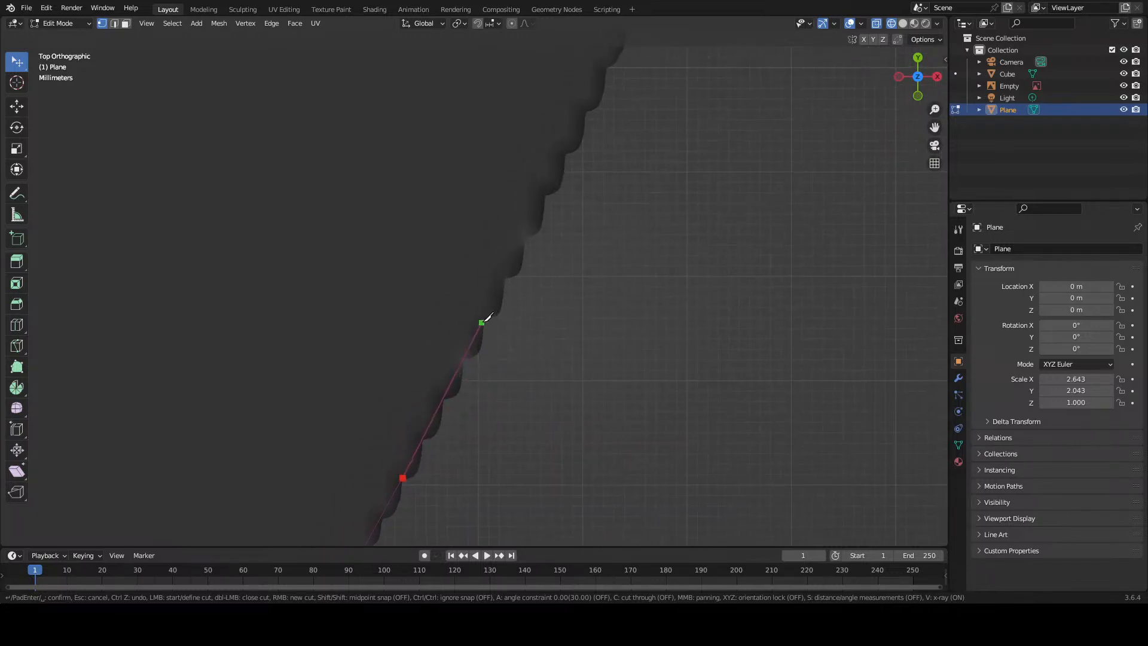
shift+middle_drag(486, 319, 439, 450)
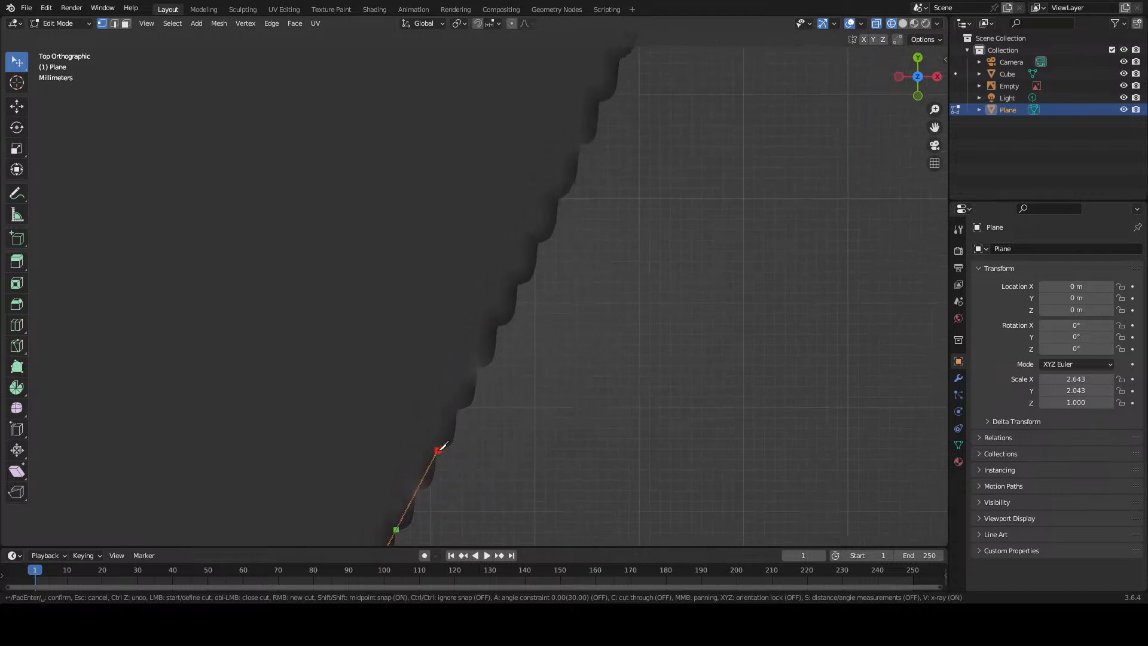
scroll(441, 447, up, 1)
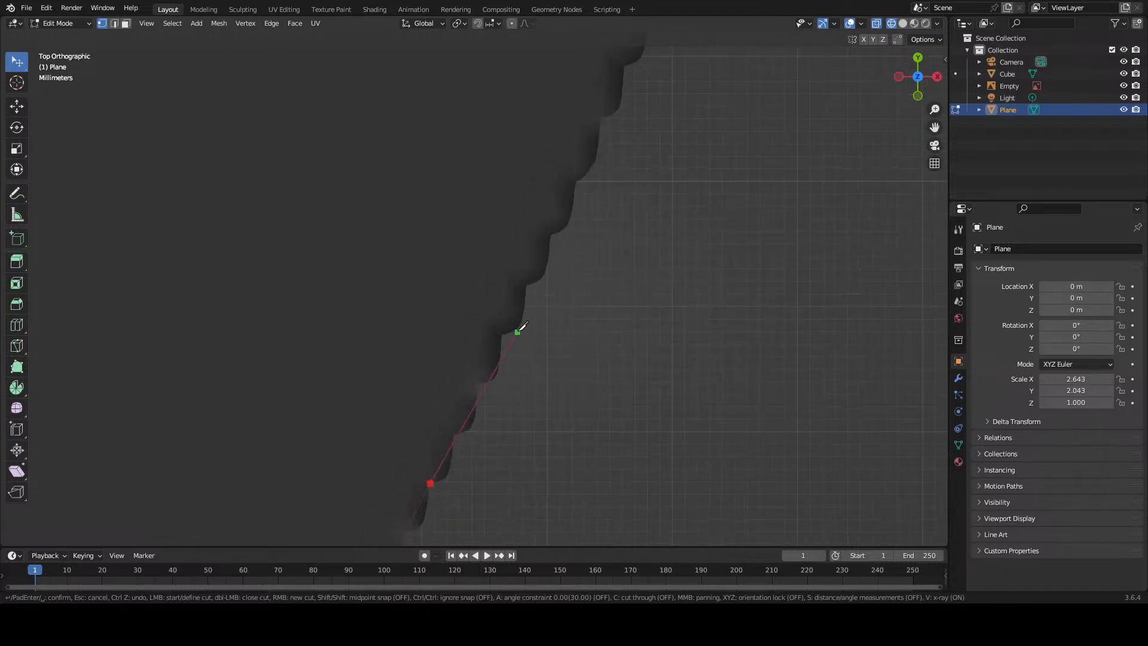
click(527, 283)
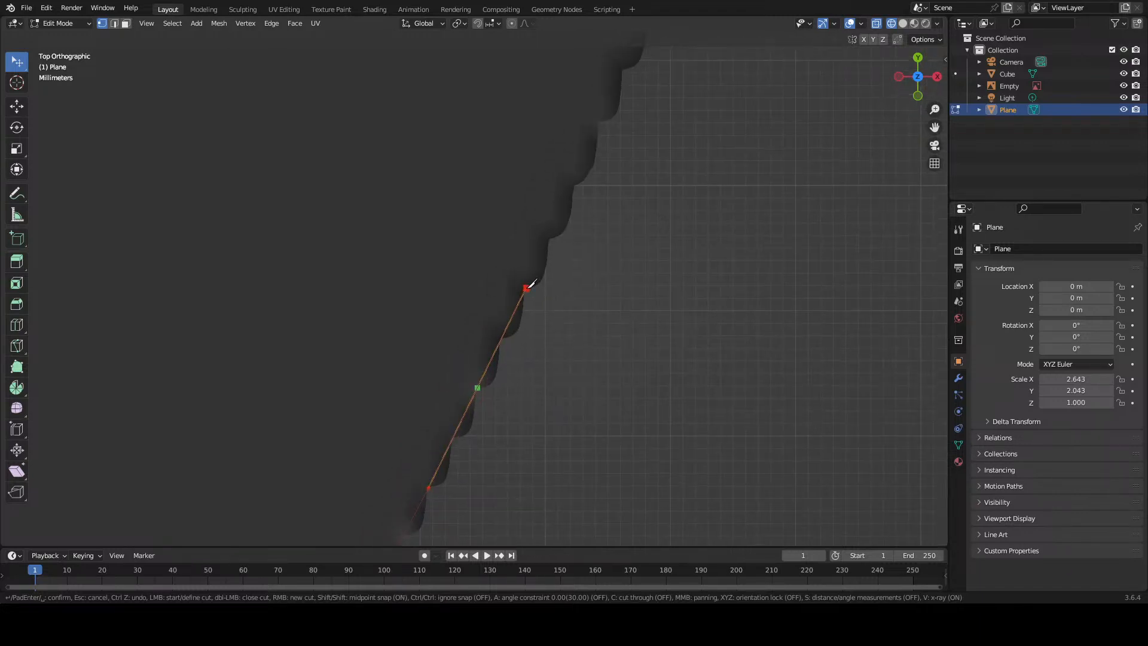
shift+middle_drag(528, 283, 432, 536)
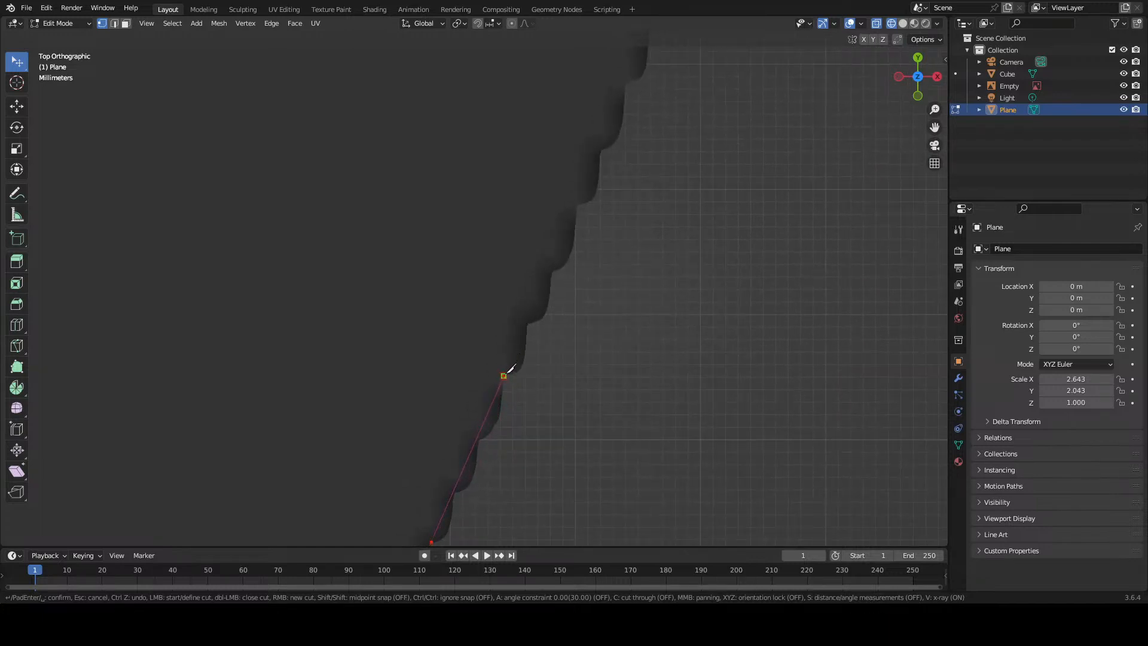
click(508, 371)
click(553, 268)
Step: Trace the next steep stretch of the corner with Knife points in every second notch of the jagged edge
middle_drag(530, 320, 456, 476)
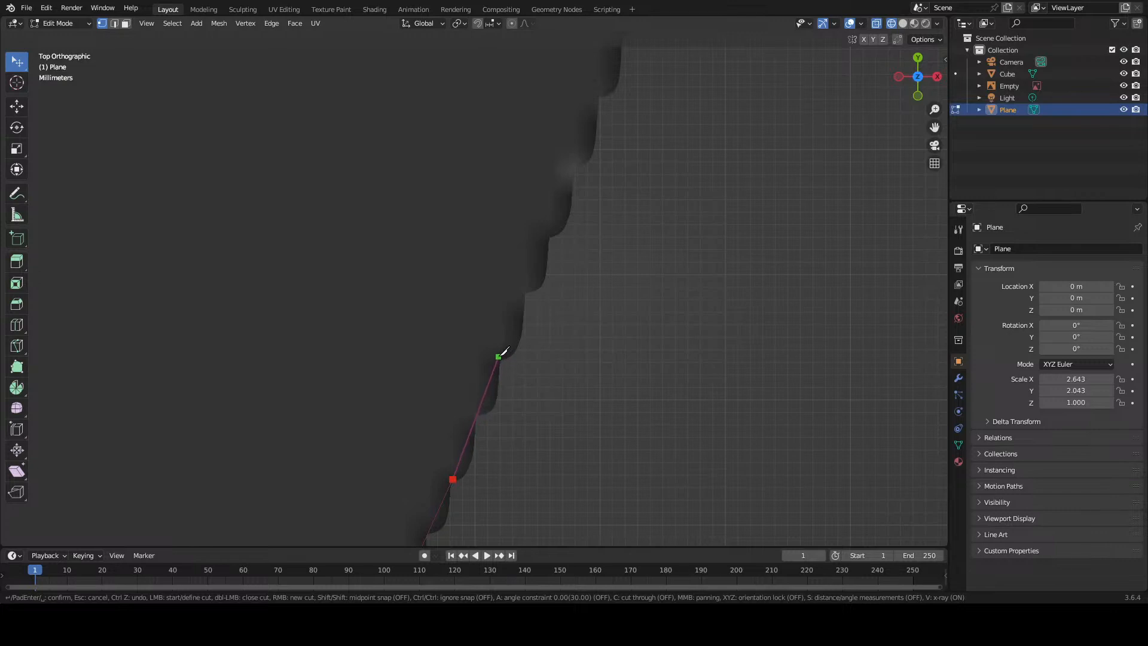
click(505, 356)
click(554, 232)
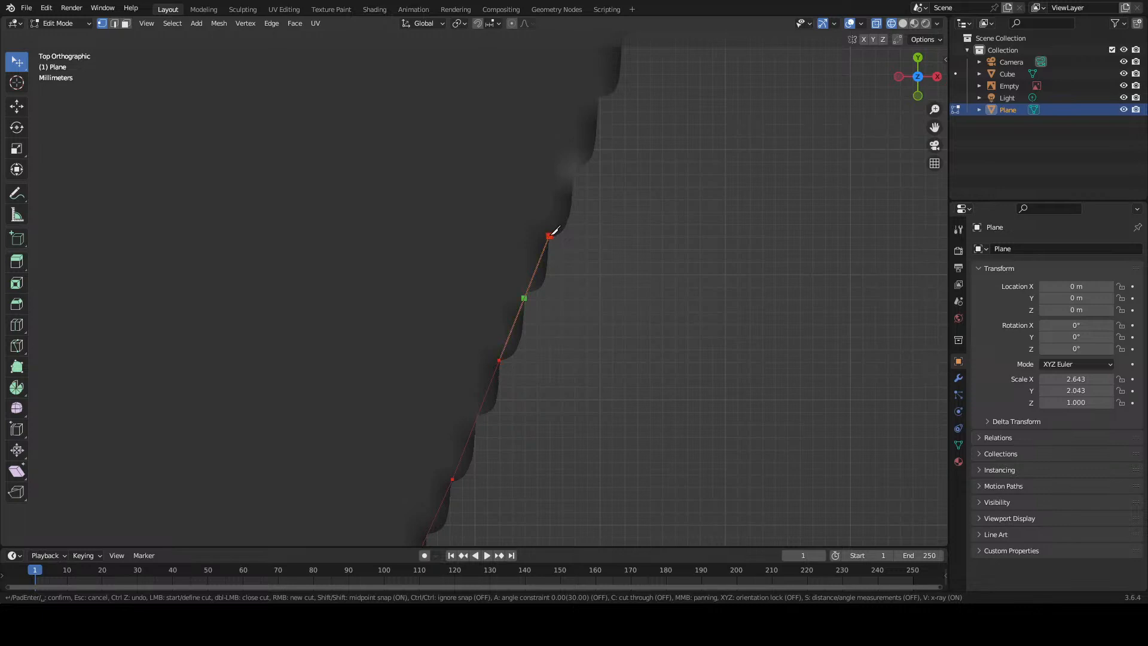
middle_drag(525, 295, 507, 514)
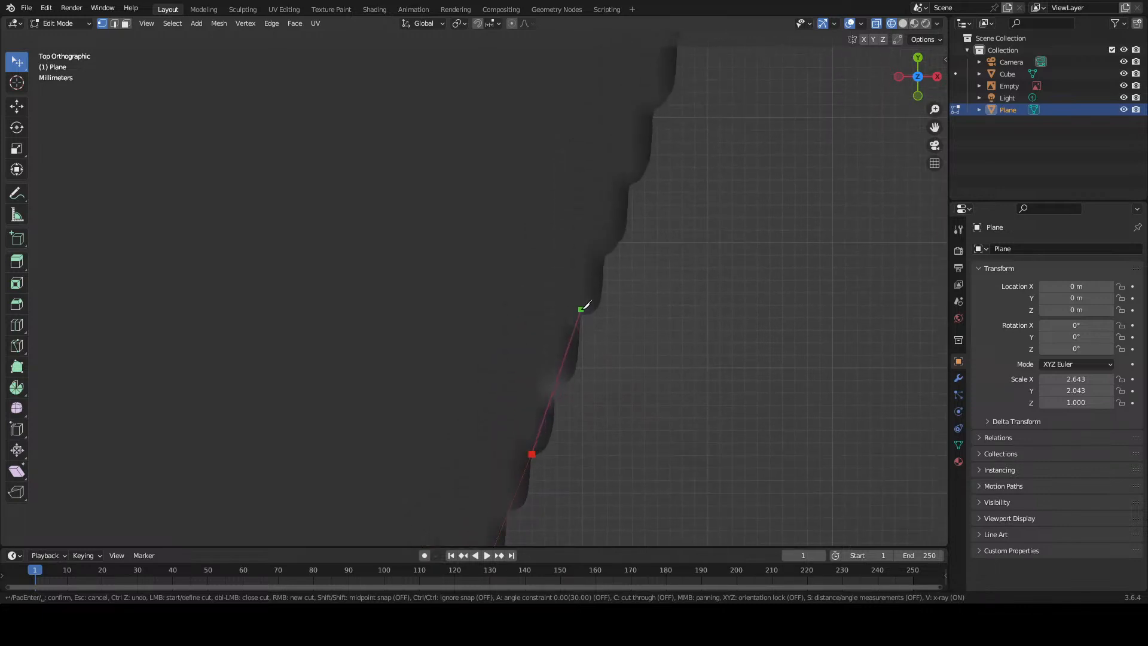
middle_drag(587, 309, 576, 389)
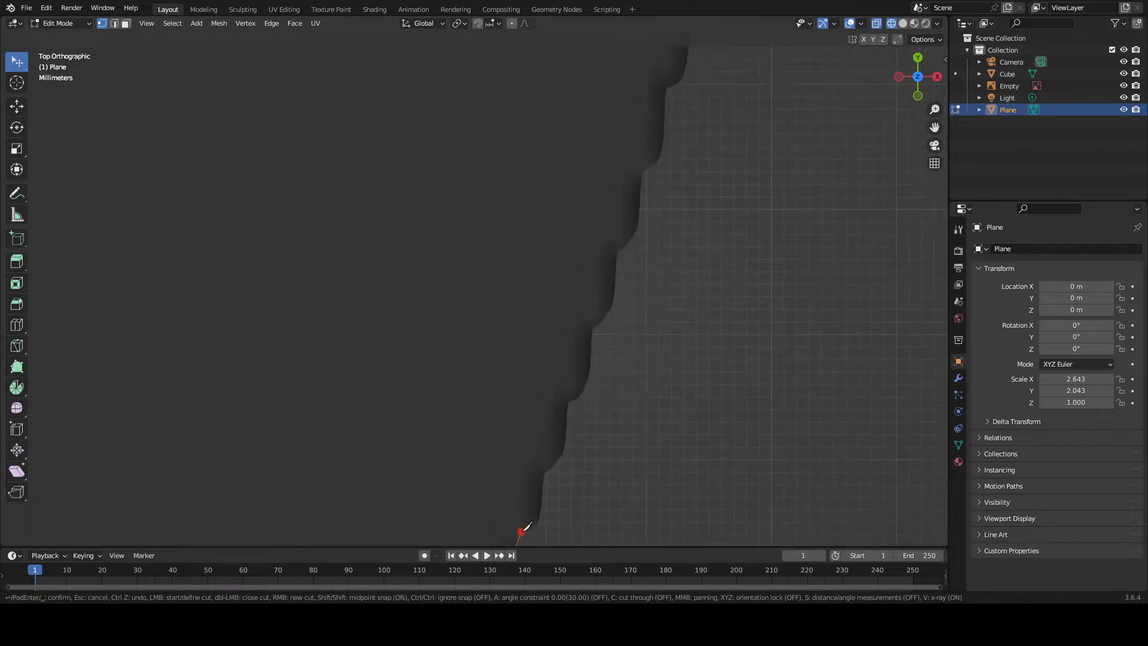
click(568, 400)
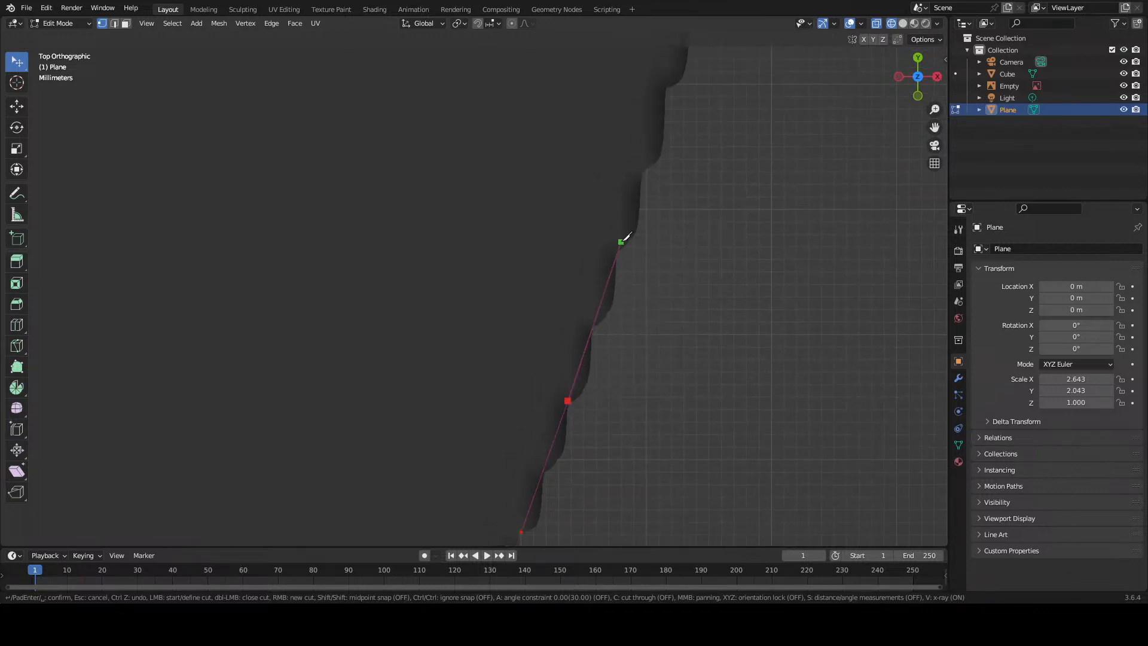
click(617, 250)
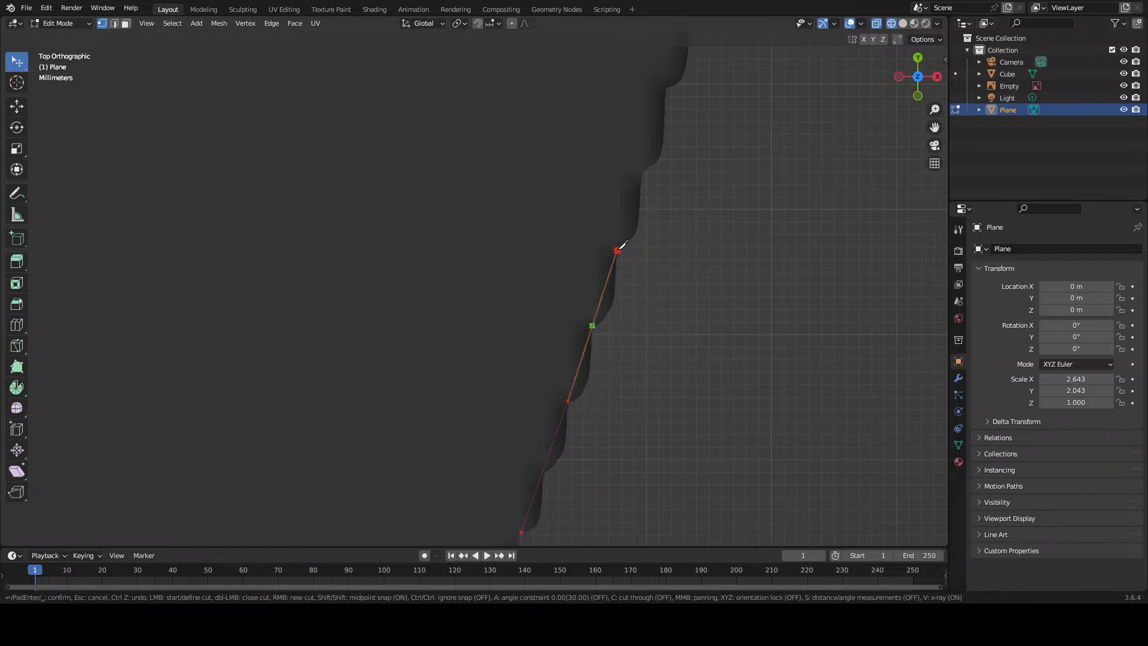
Step: Keep placing Knife points two pixel steps apart where the corner's edge turns nearly vertical toward the image's right side
shift+middle_drag(617, 251, 563, 463)
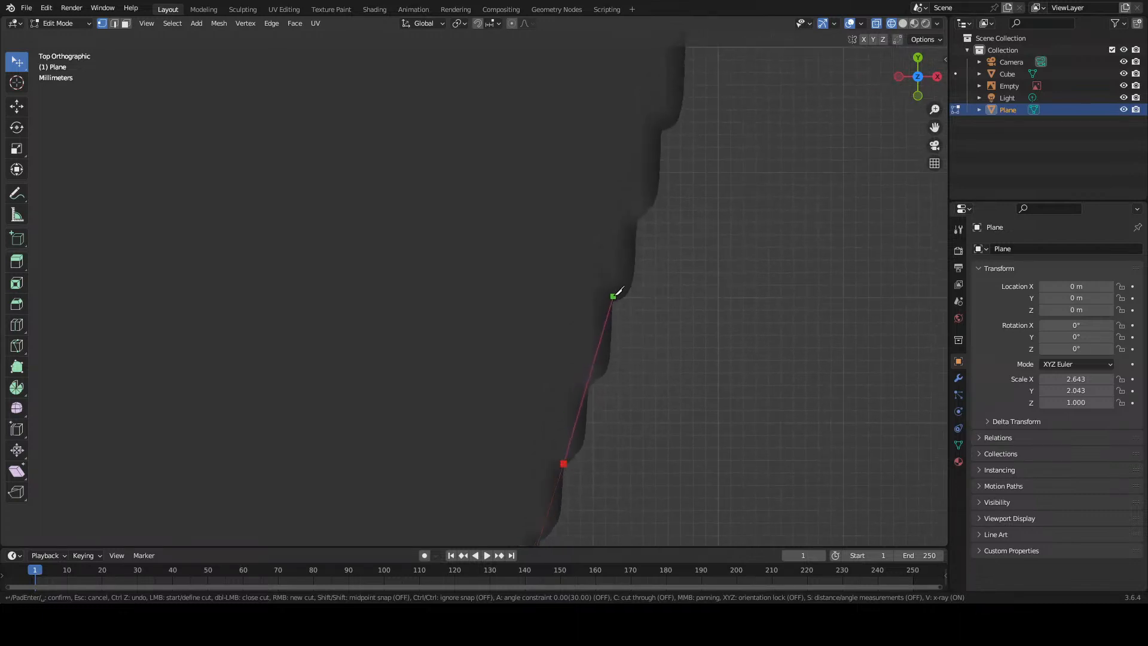
mouse_move(615, 303)
shift+middle_down()
mouse_move(602, 377)
mouse_move(545, 493)
shift+middle_up()
click(600, 377)
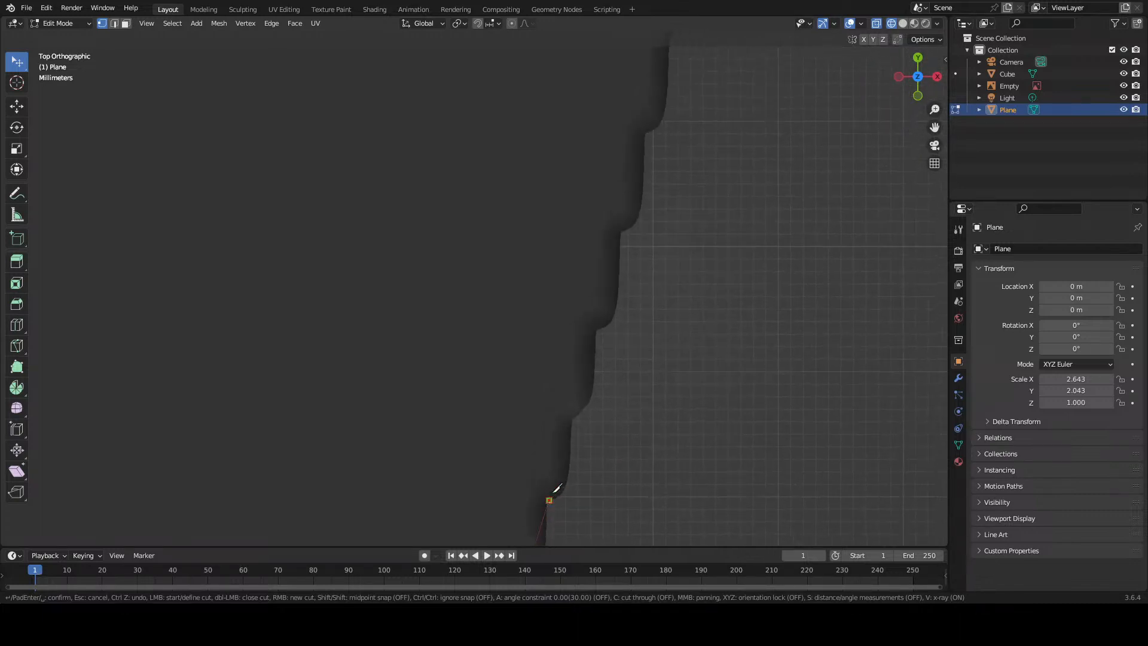
click(596, 329)
click(644, 132)
shift+middle_drag(644, 133, 589, 472)
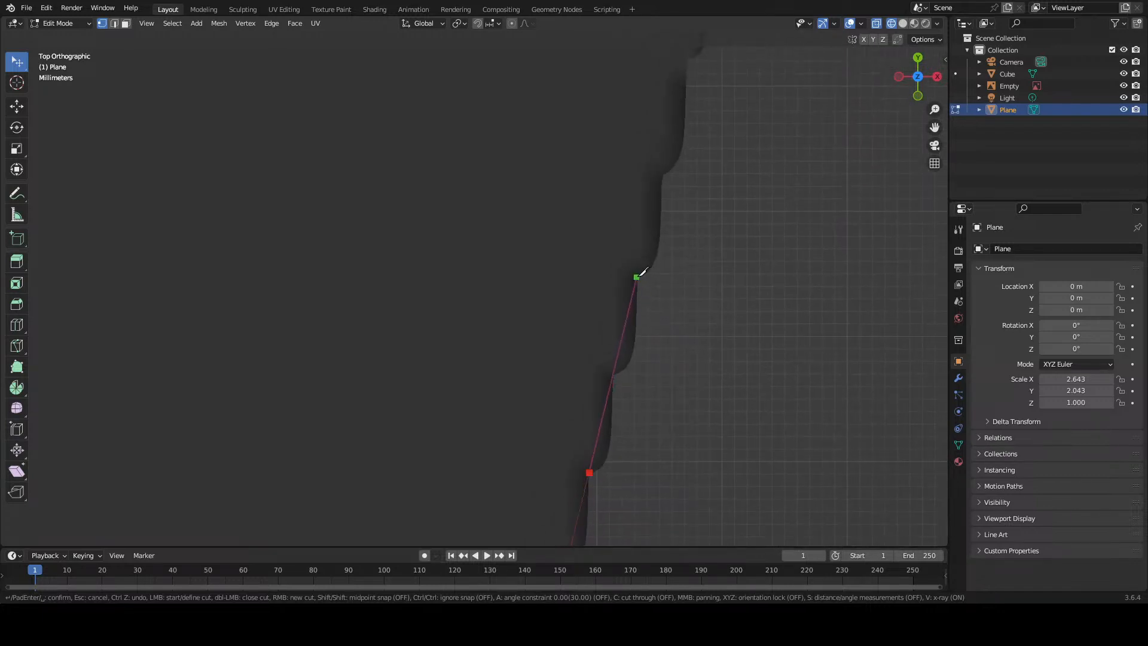
shift+middle_drag(637, 275, 576, 531)
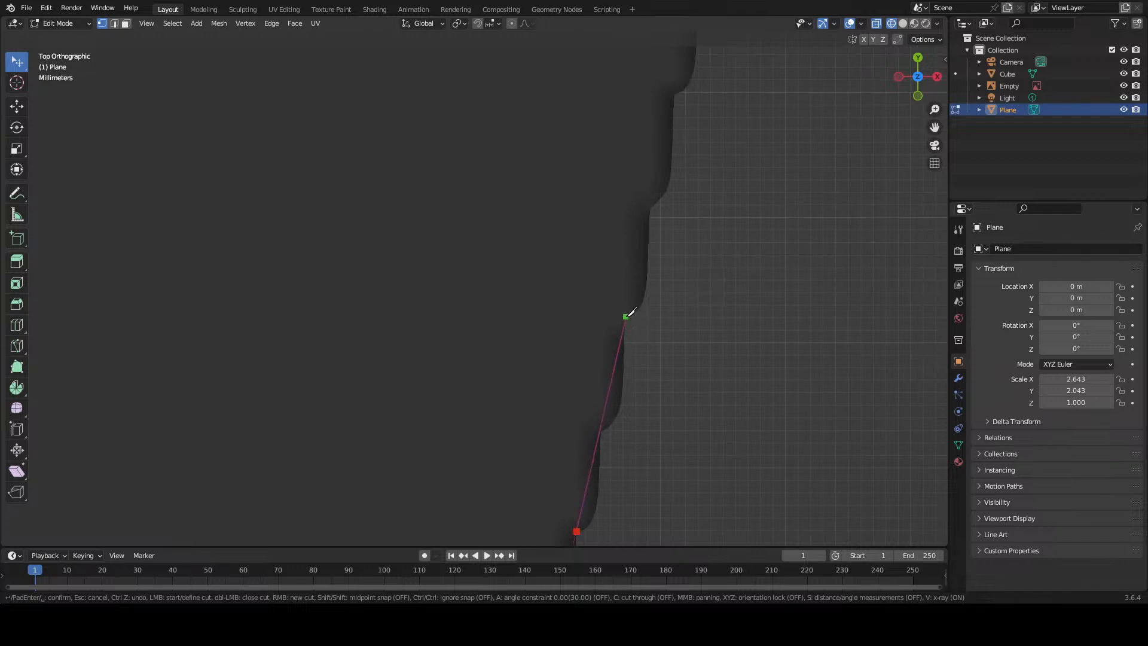
Step: Continue the Knife cut up the near-vertical end of the lower-right corner, placing a point in every second notch
middle_drag(629, 373, 574, 544)
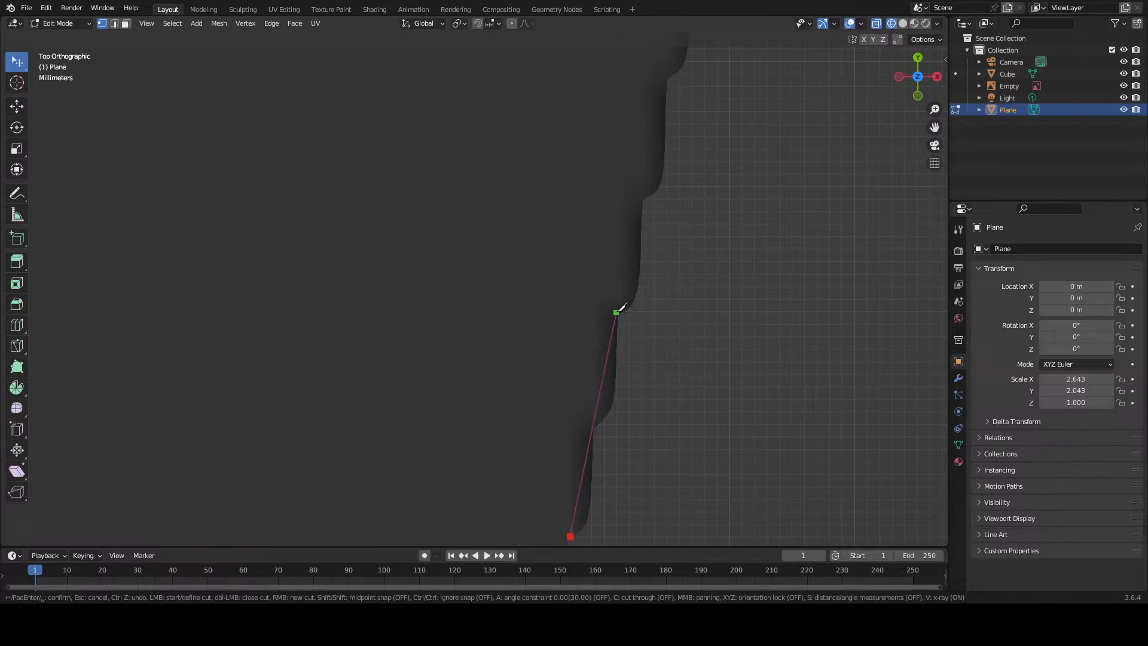
shift+middle_drag(619, 312, 578, 504)
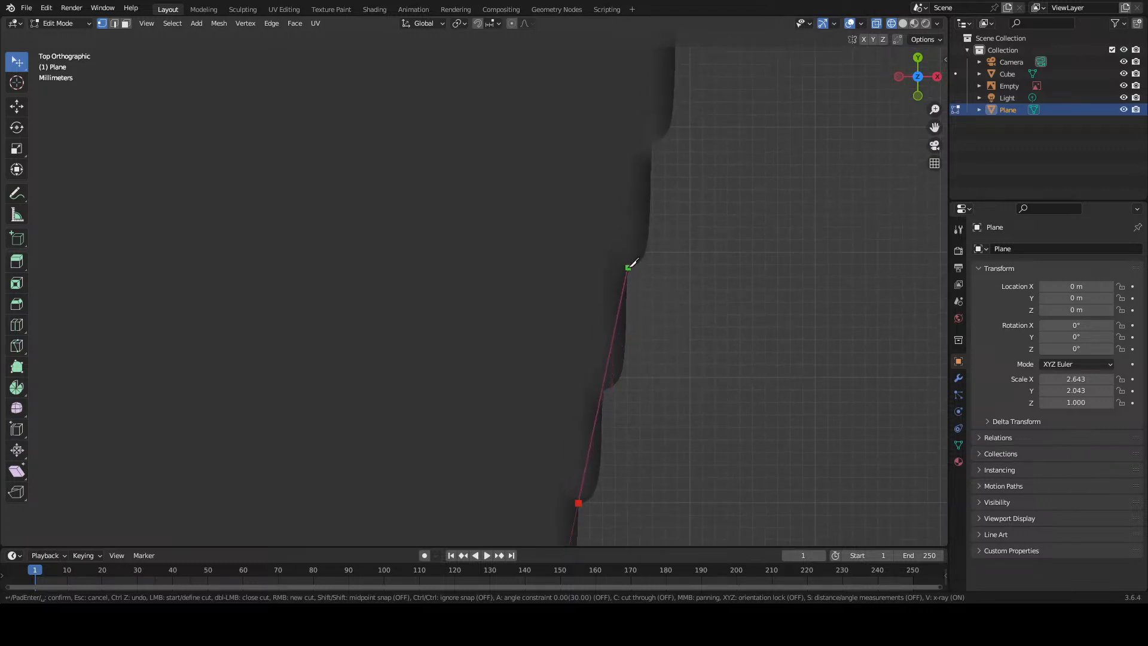
shift+middle_drag(628, 270, 592, 475)
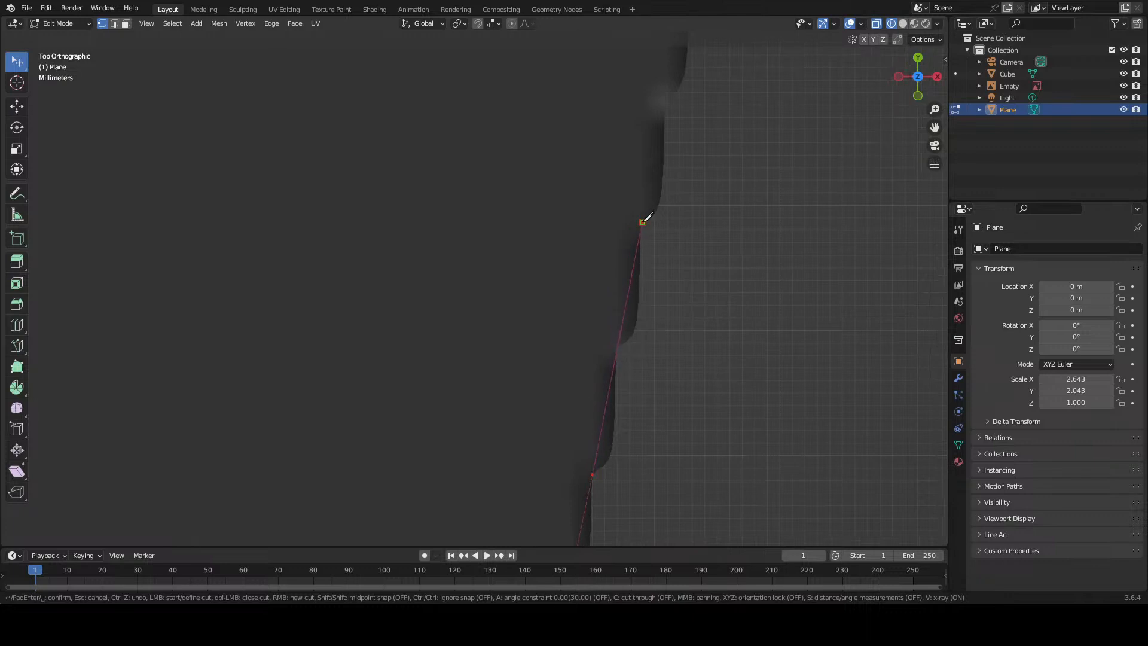
click(642, 222)
shift+middle_drag(642, 223, 607, 491)
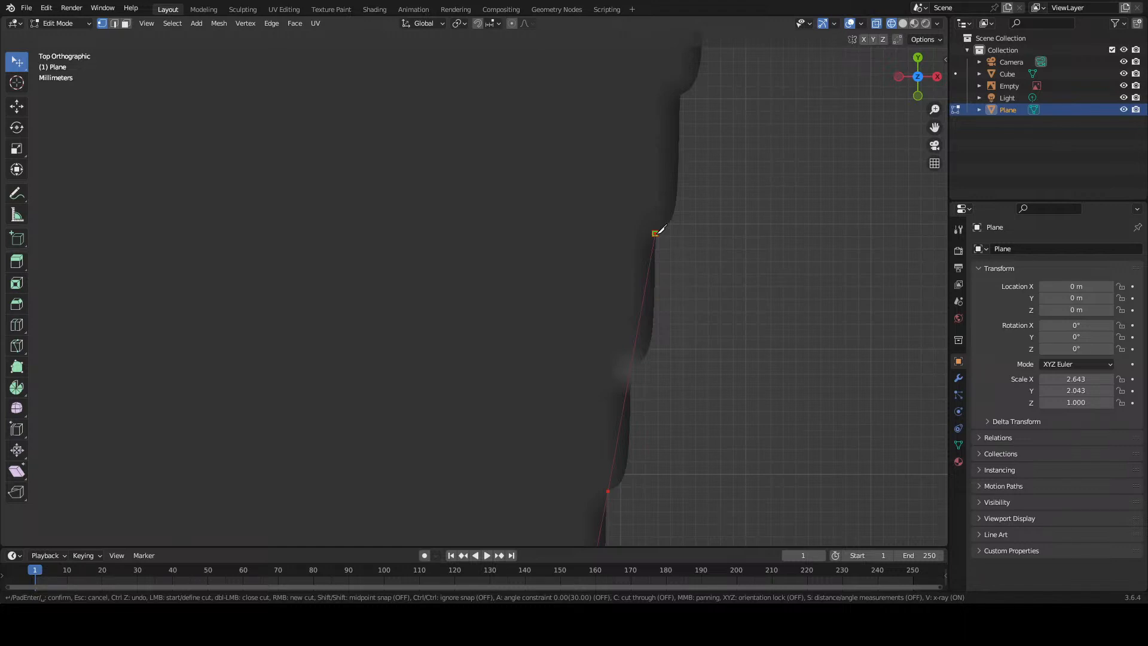
click(656, 232)
shift+middle_drag(656, 231, 615, 511)
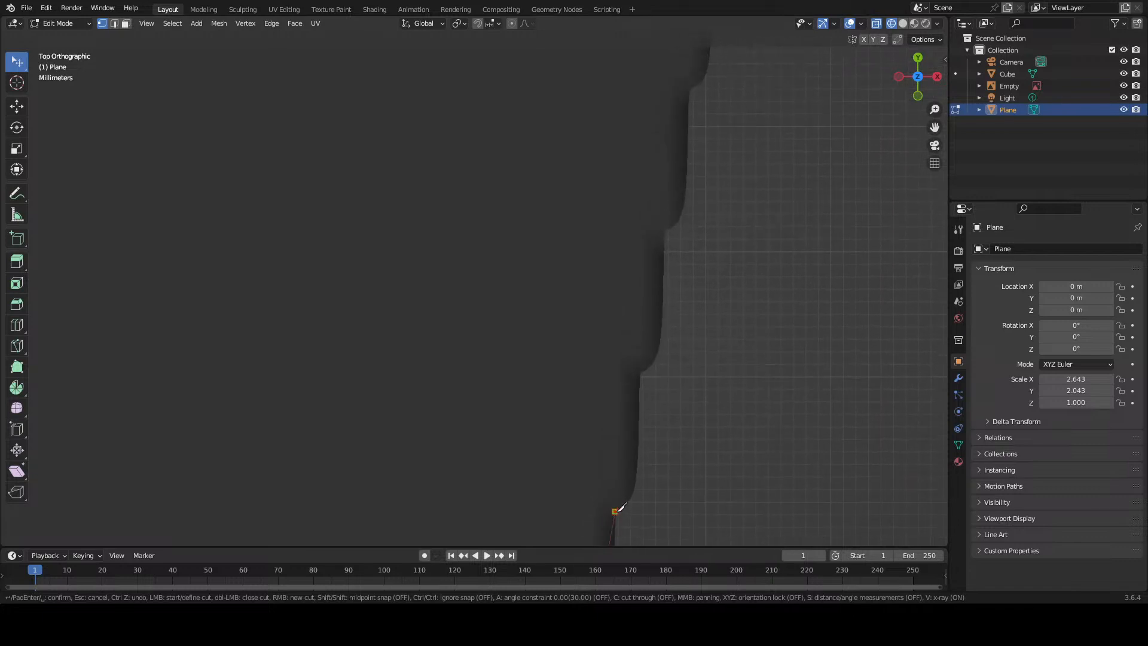
Step: Add three more Knife points up the jagged edge, keeping the spacing of two pixel steps
click(665, 229)
shift+middle_drag(664, 228, 651, 460)
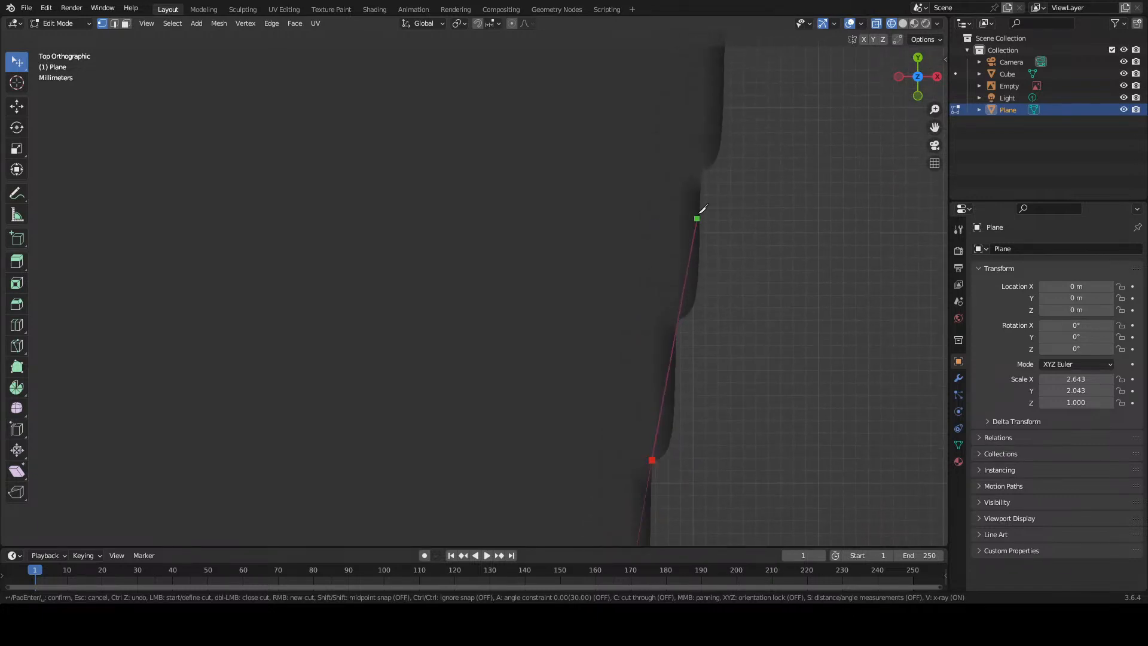
click(701, 168)
shift+middle_drag(701, 168, 649, 511)
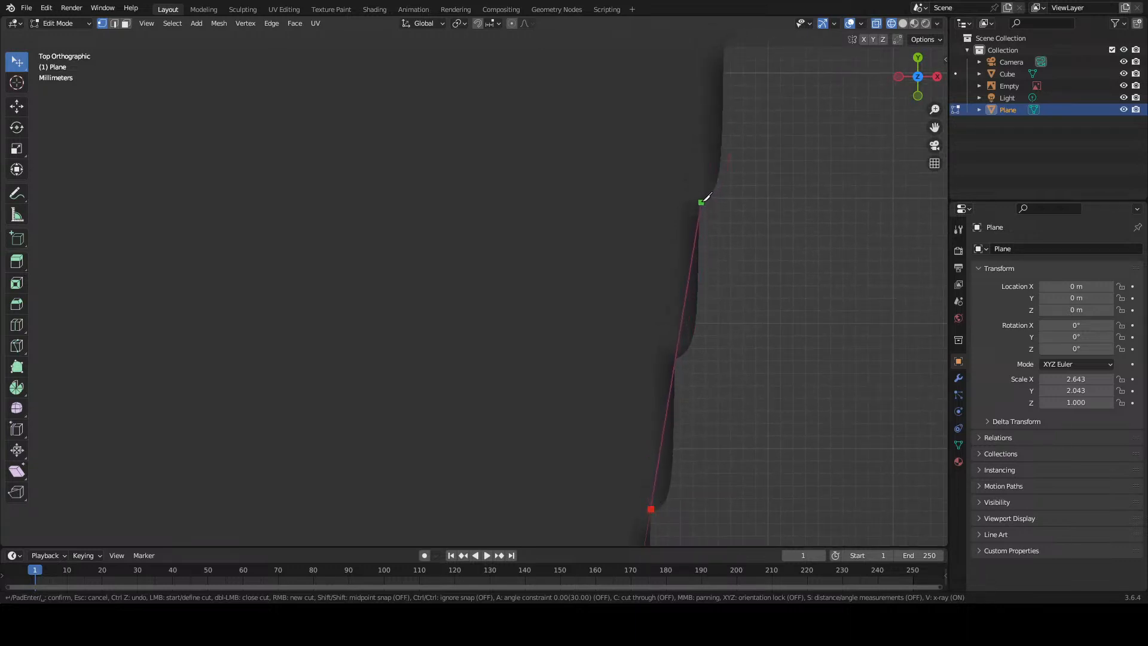
click(705, 198)
Step: Extend the Knife cut by three points where the notches lengthen, widening the last gap beyond two pixel steps
shift+middle_drag(705, 198, 623, 146)
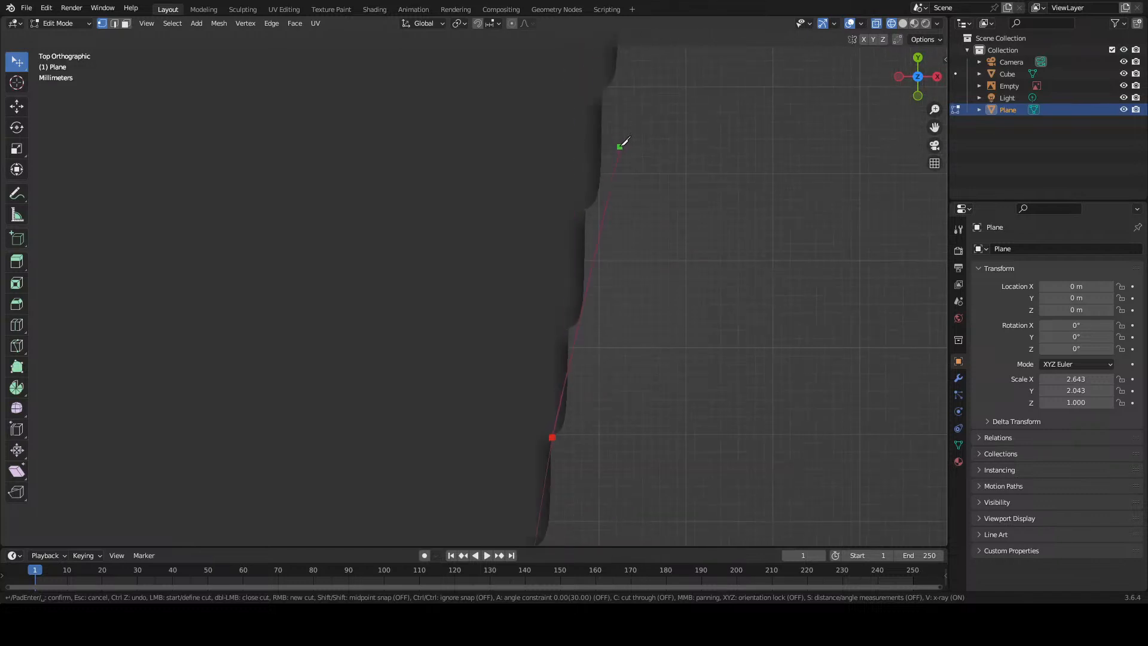
shift+middle_drag(586, 187, 640, 295)
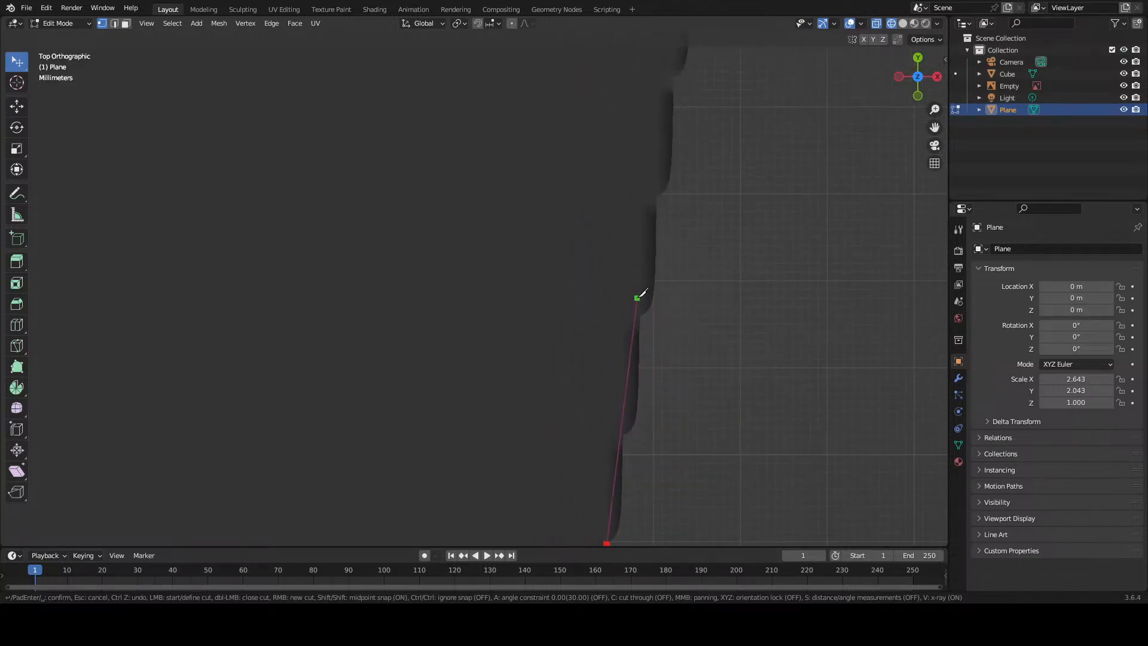
click(644, 310)
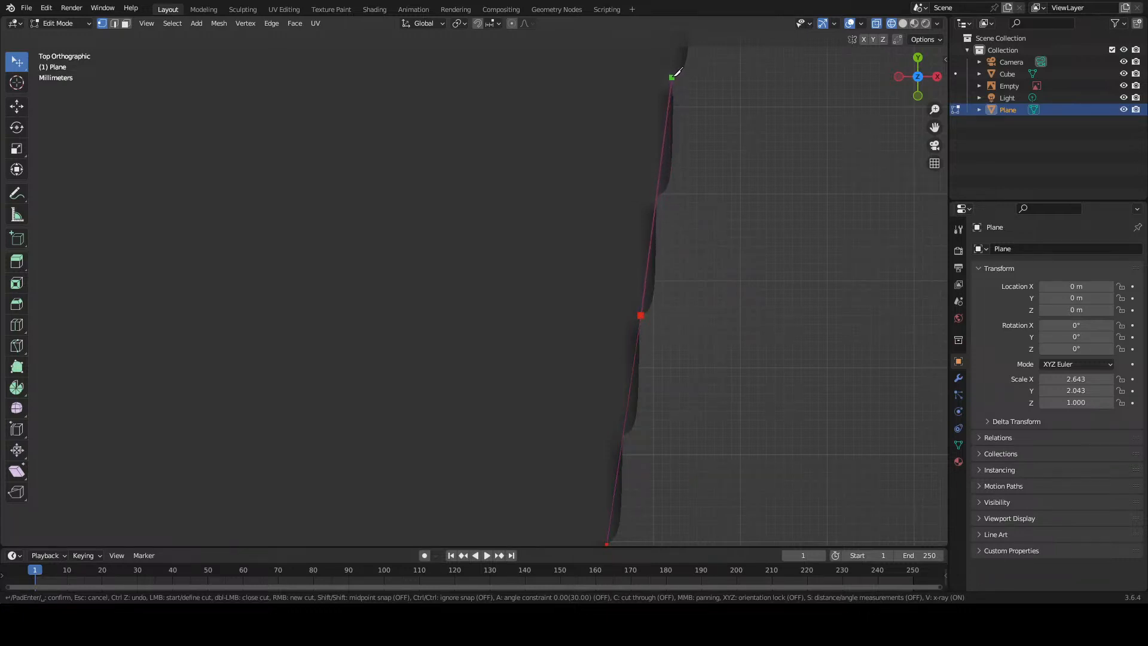
click(673, 77)
mouse_move(673, 76)
shift+middle_down()
mouse_move(670, 235)
mouse_move(658, 61)
mouse_move(656, 78)
shift+middle_up()
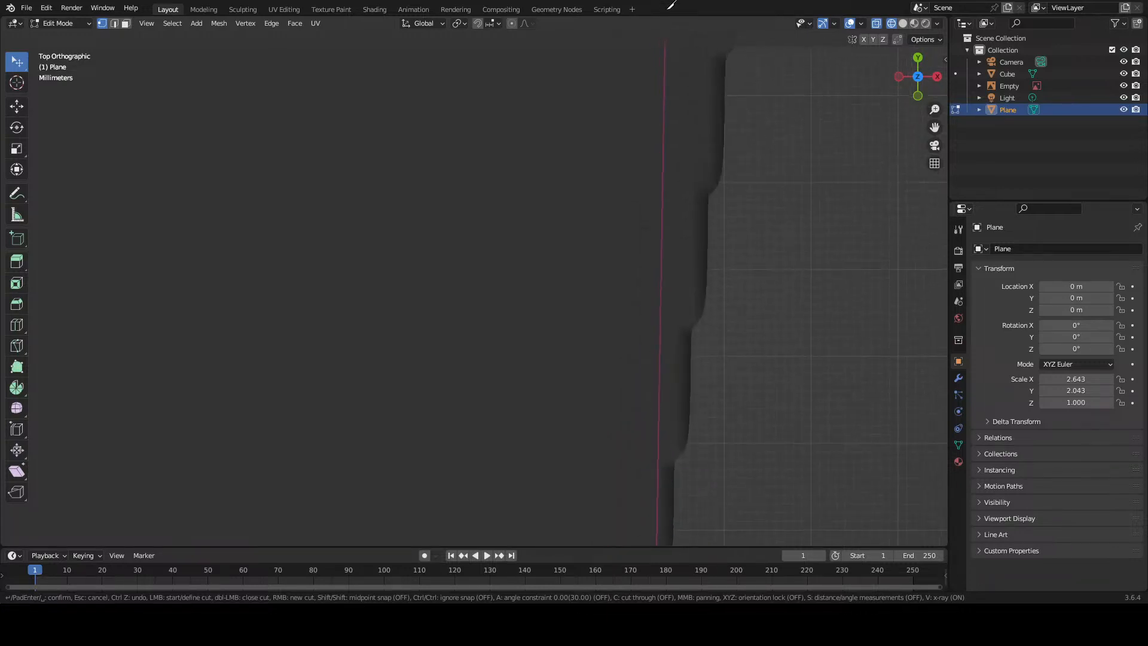
click(713, 187)
Step: Check the traced outline against the whole image and add three widely spaced Knife points up the lower right side
scroll(712, 182, down, 15)
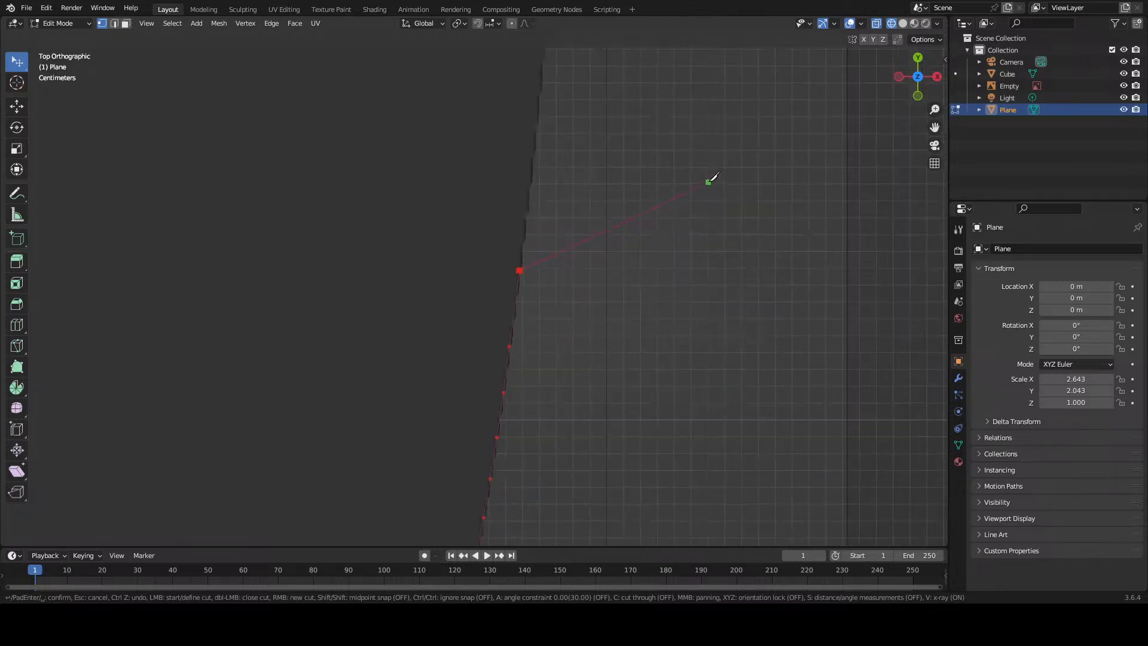
scroll(713, 171, down, 5)
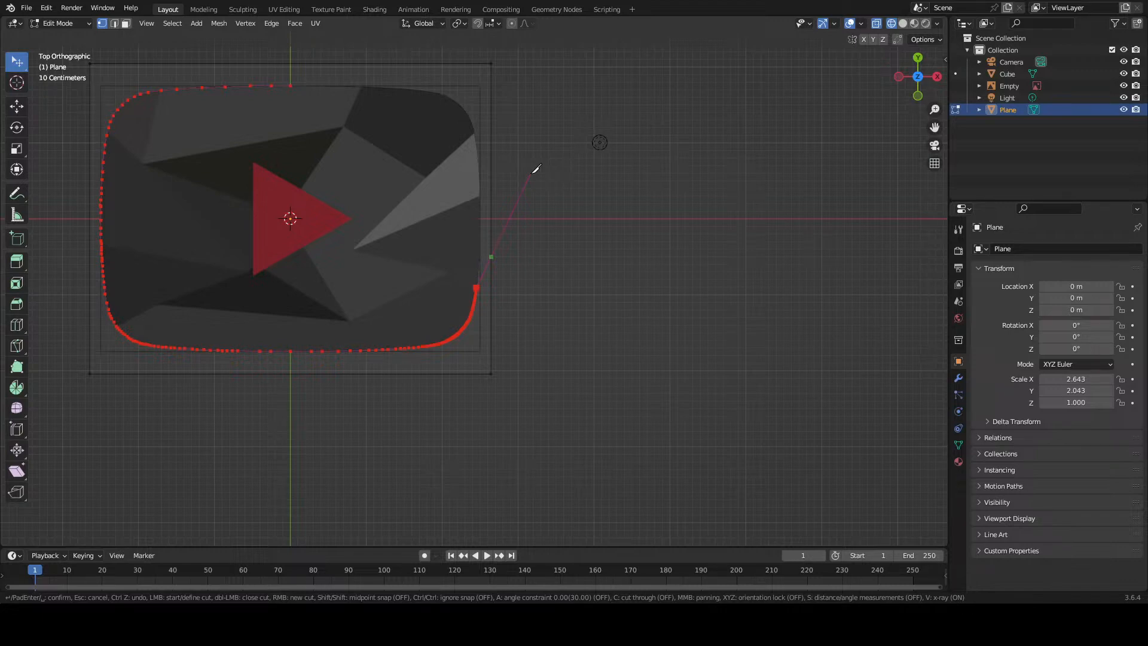
scroll(484, 270, up, 4)
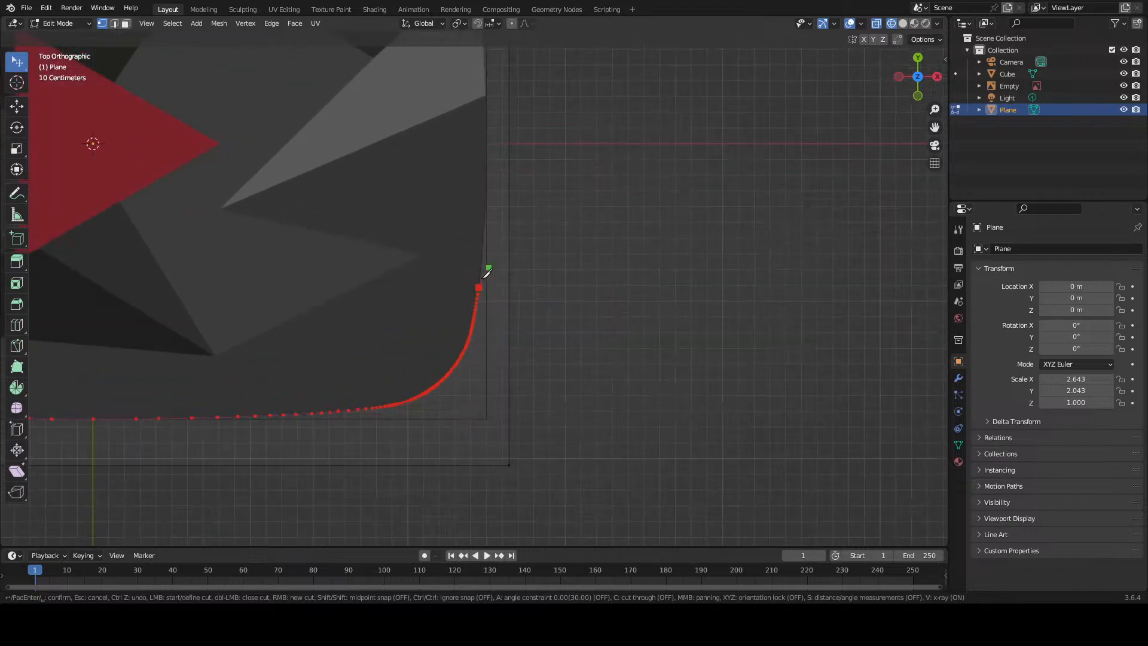
scroll(488, 272, up, 4)
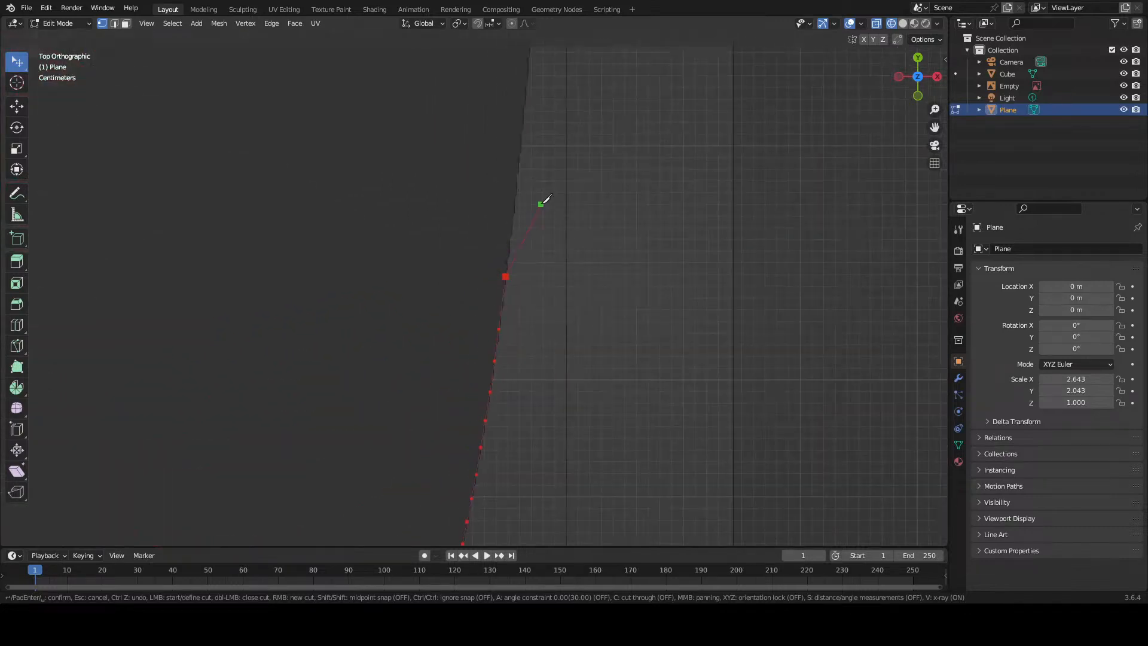
shift+middle_drag(543, 210, 541, 358)
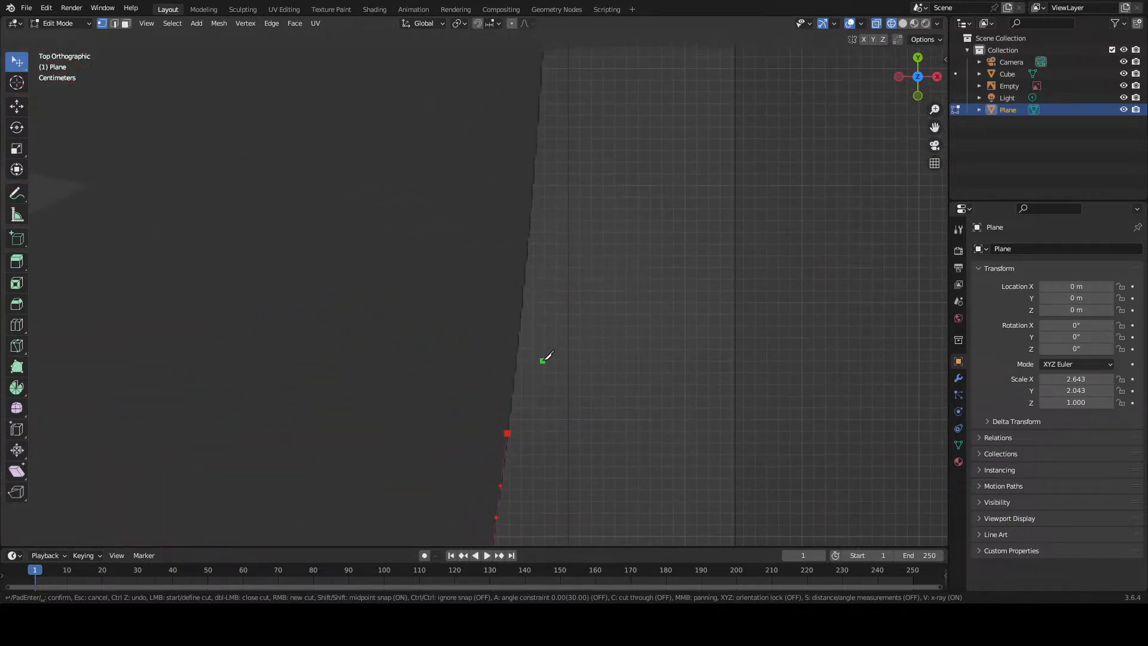
click(521, 314)
click(534, 176)
shift+middle_drag(537, 172, 541, 413)
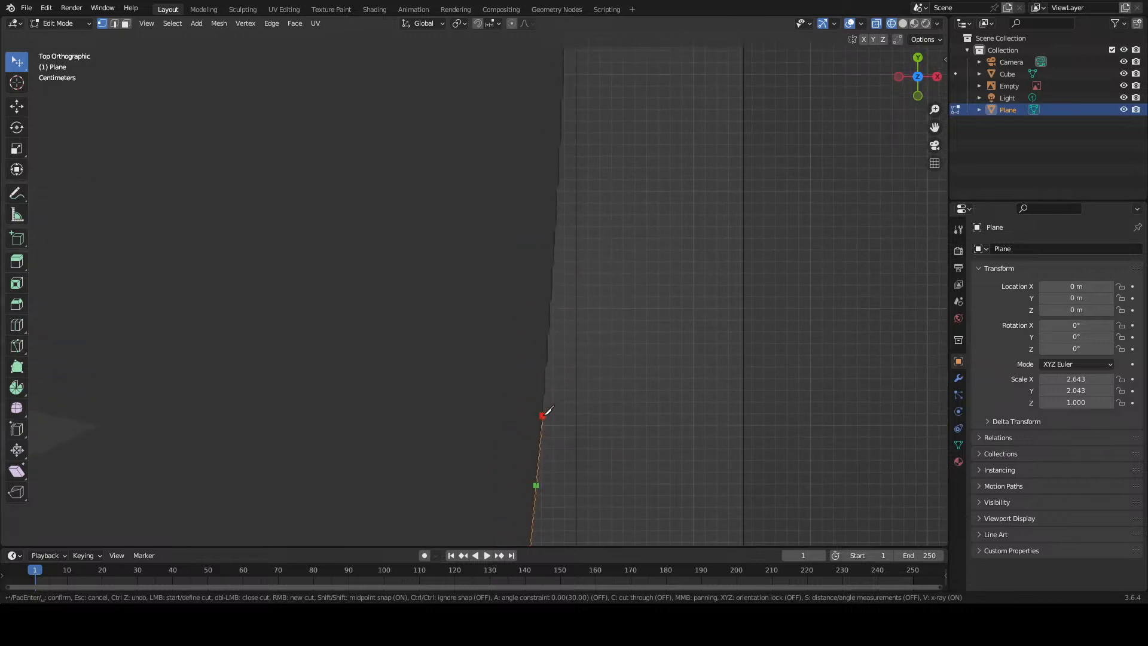
click(557, 190)
shift+middle_drag(562, 188, 559, 439)
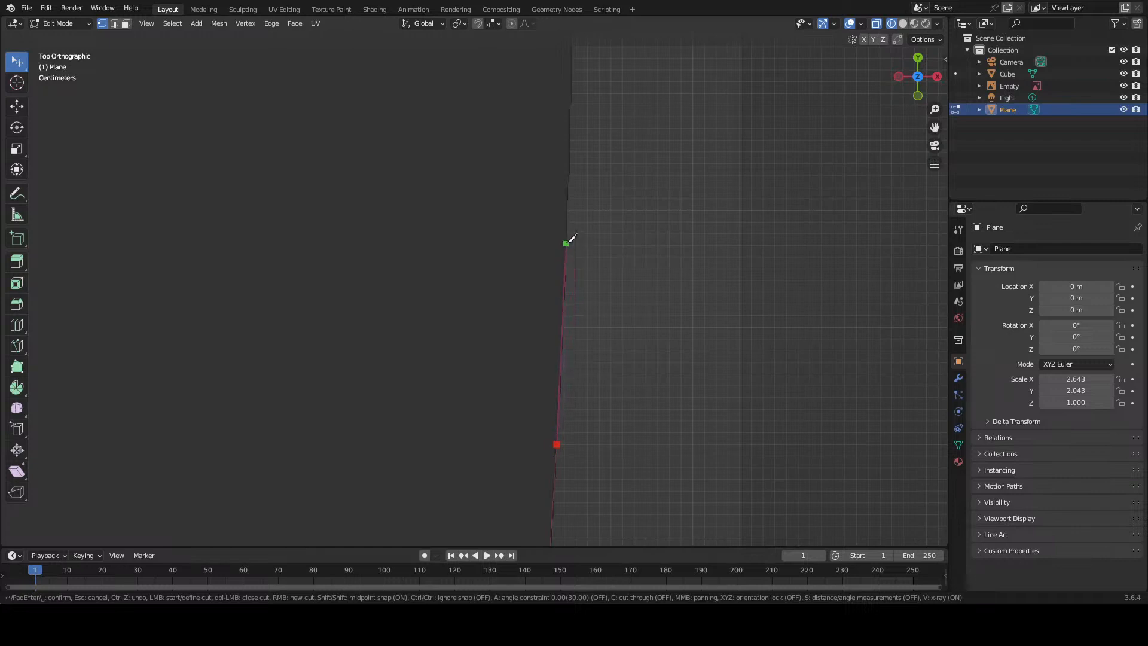
Step: Trace the straight middle of the image's right side with three Knife points, ending just above the X axis
click(567, 243)
shift+middle_drag(568, 241, 565, 501)
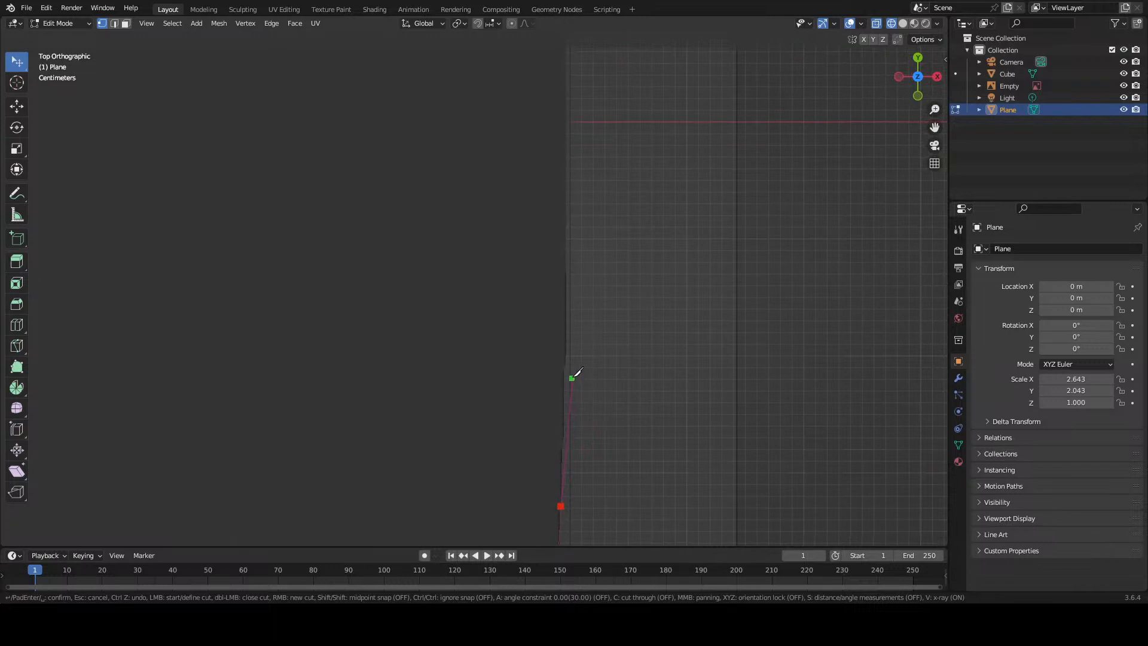
click(565, 360)
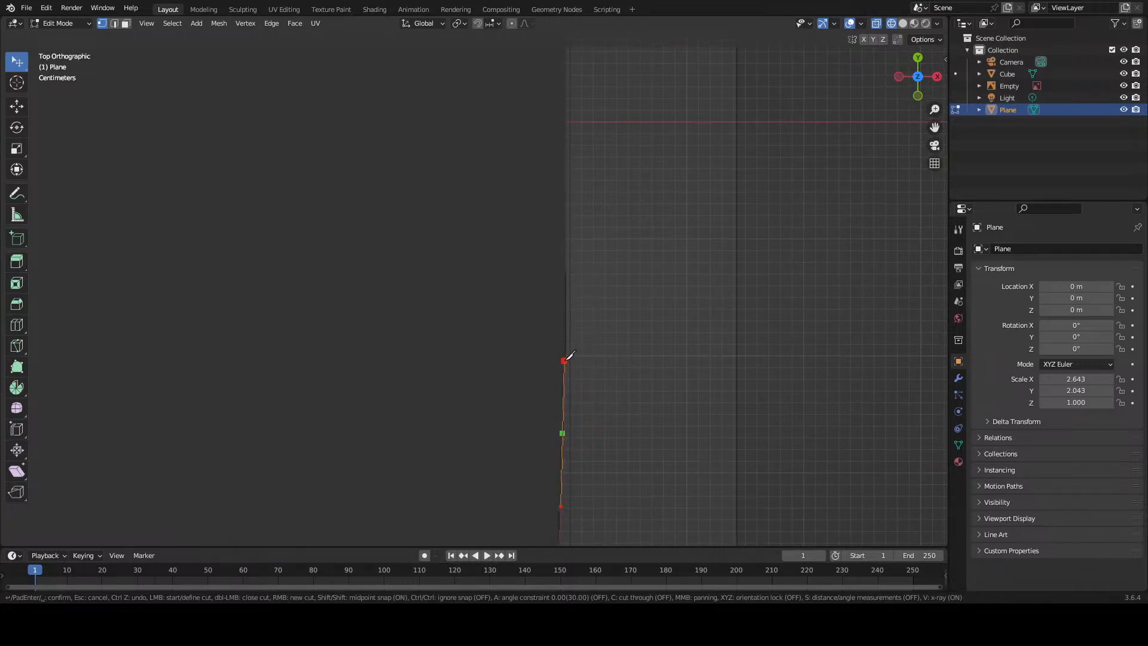
shift+middle_drag(566, 359, 566, 522)
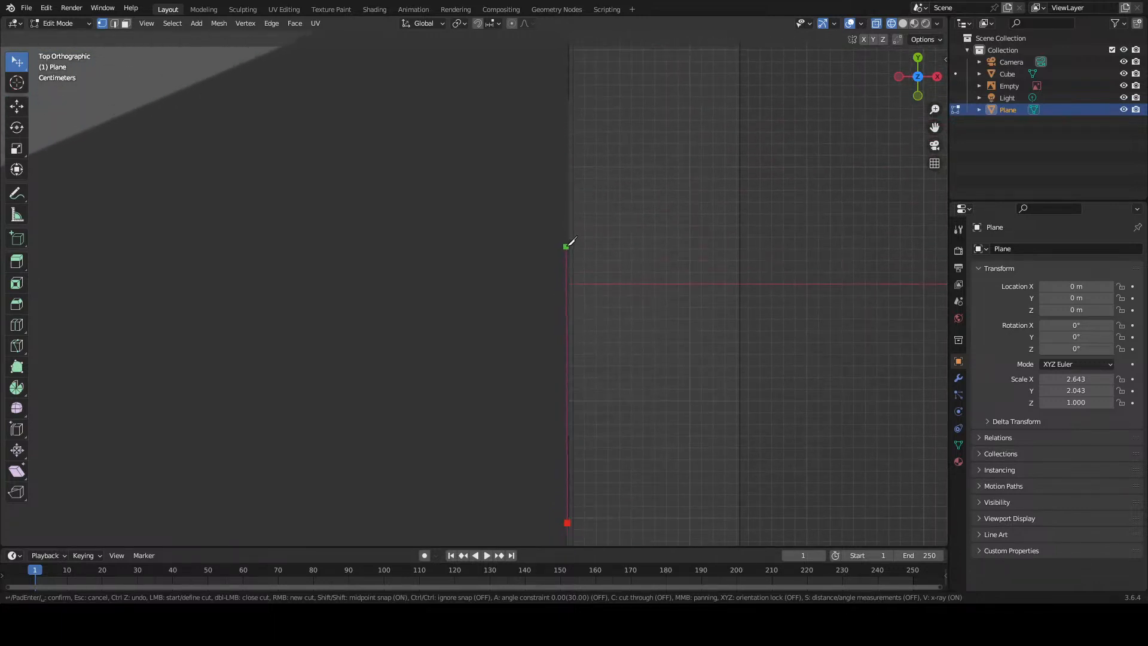
shift+middle_drag(569, 243, 579, 526)
scroll(579, 188, down, 7)
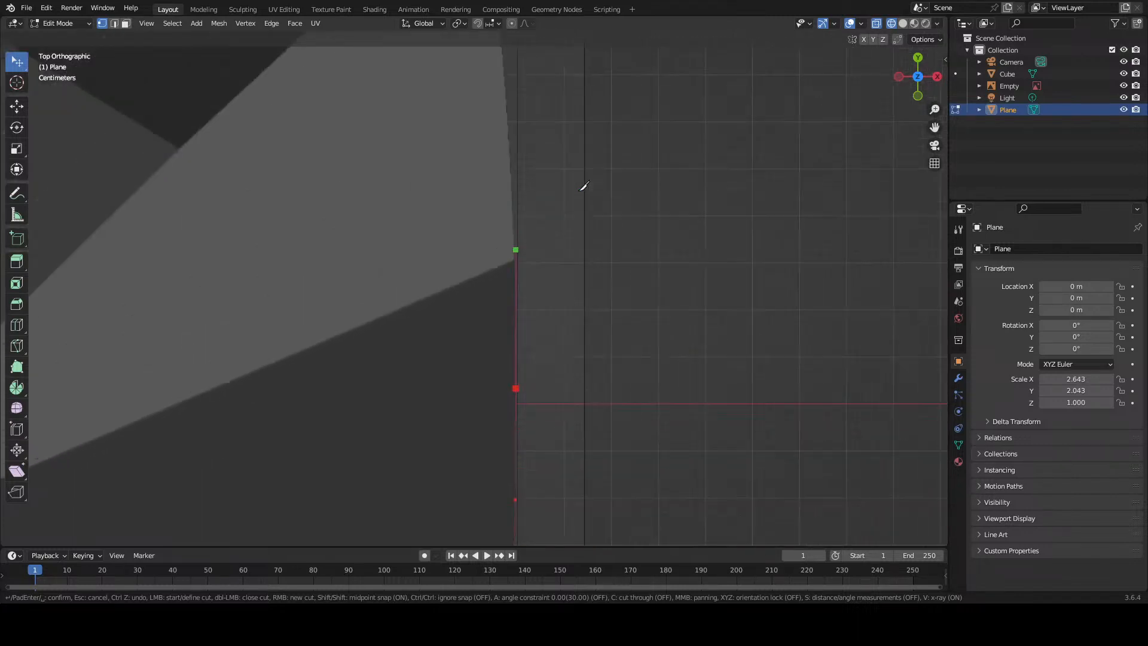
Step: Place three Knife points past the lower corner of the light grey facet, where the right side starts leaning inward
scroll(508, 259, up, 4)
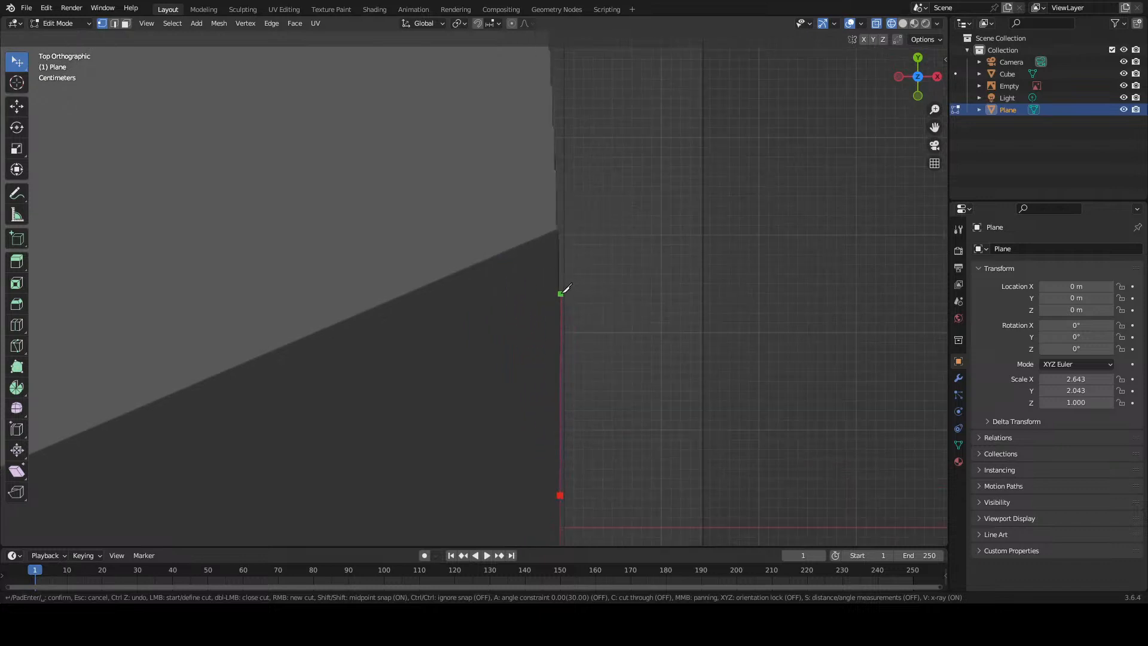
click(561, 293)
click(553, 125)
middle_drag(556, 209, 555, 525)
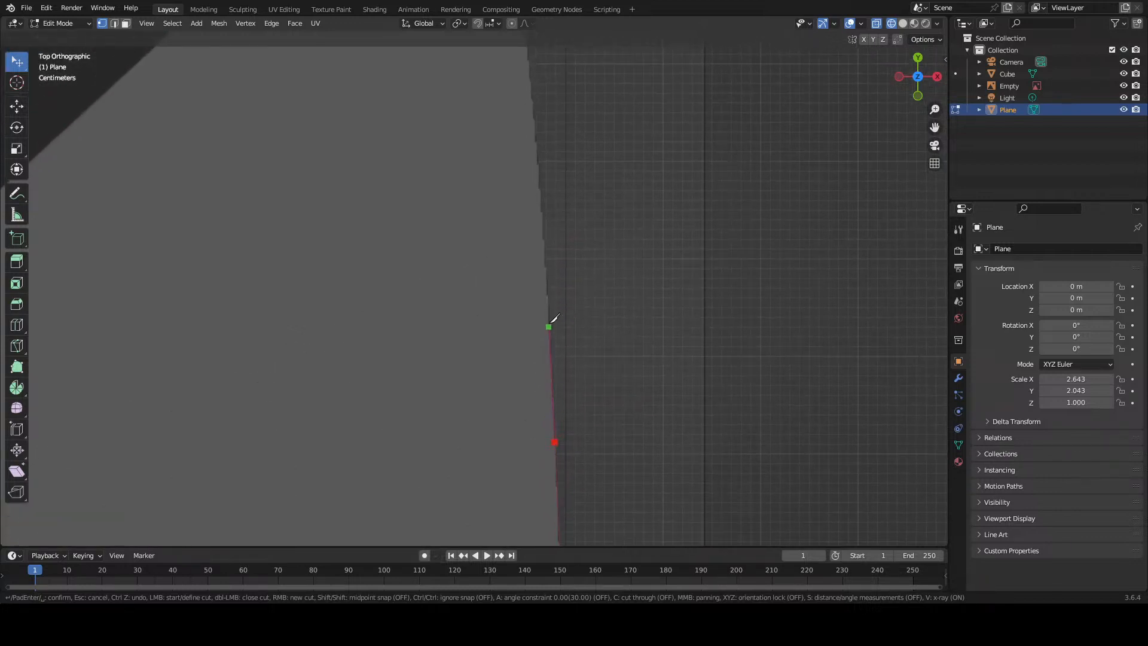
click(547, 290)
shift+middle_drag(547, 290, 546, 478)
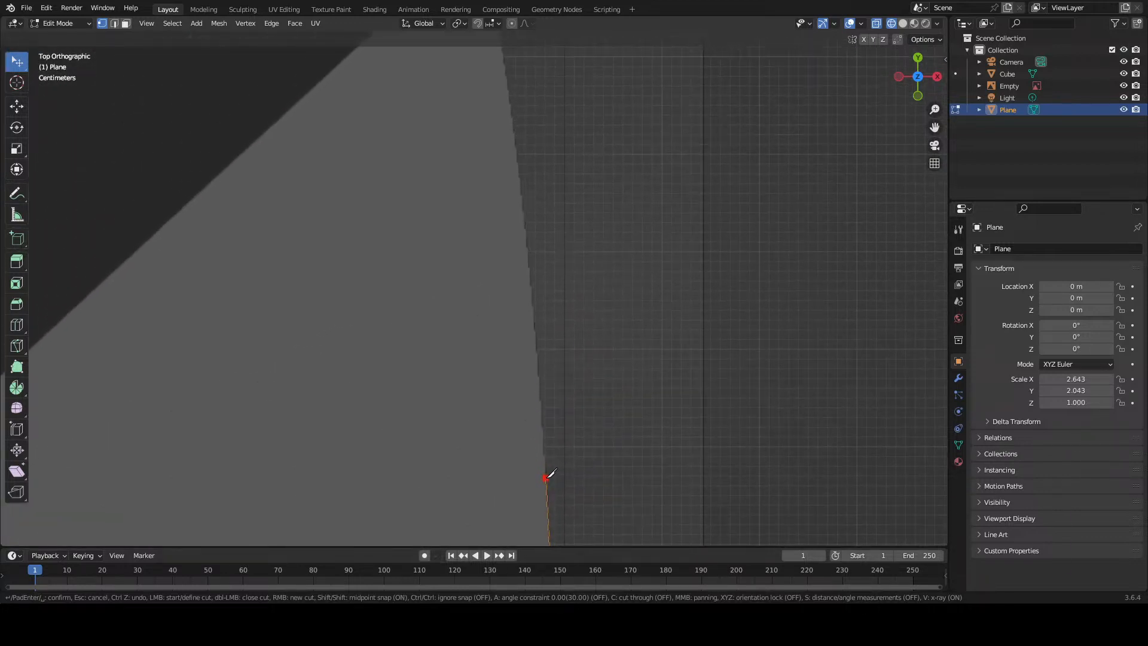
Step: Follow the light grey facet's outer edge with four Knife points, ending just past its upper tip
click(533, 302)
shift+middle_drag(533, 302, 548, 486)
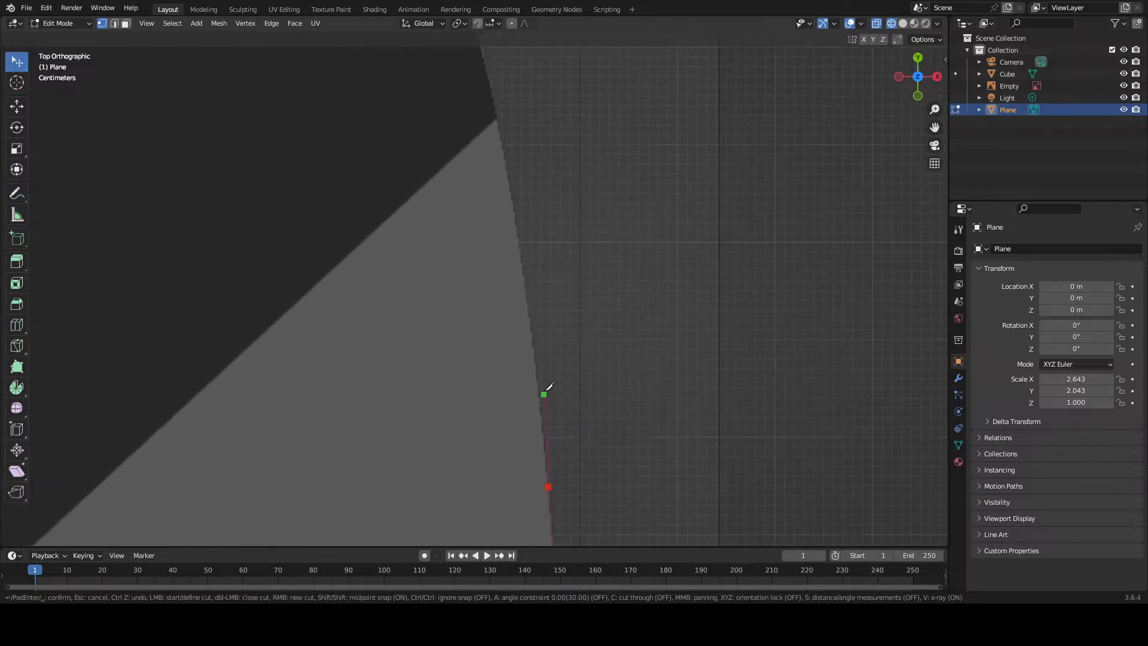
click(532, 328)
shift+middle_drag(532, 328, 558, 513)
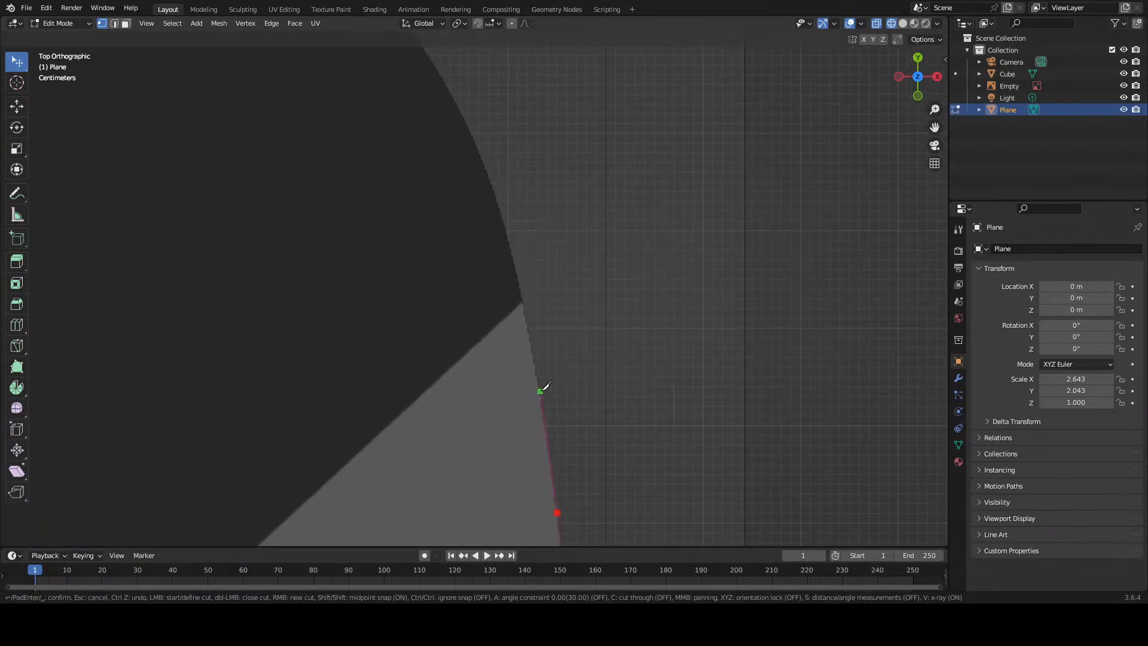
click(539, 392)
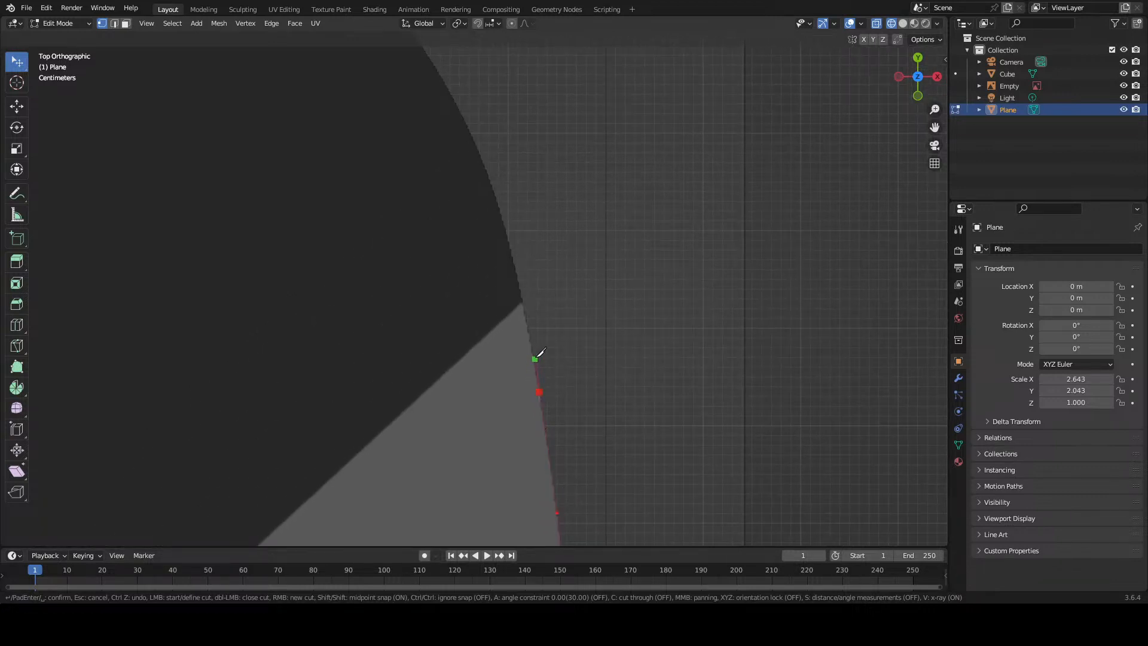
click(512, 252)
shift+middle_drag(512, 251, 561, 461)
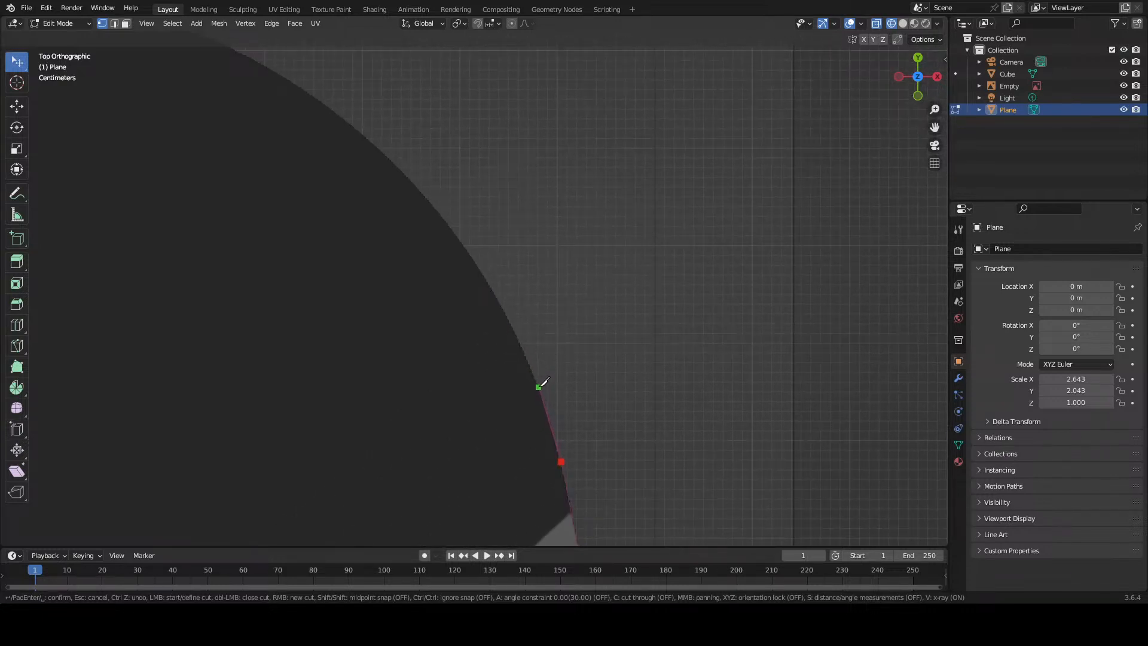
Step: Trace the steep part of the upper-right corner with seven closely spaced Knife points along the dark facet's curve
click(537, 384)
click(504, 306)
click(468, 252)
middle_drag(487, 277, 586, 443)
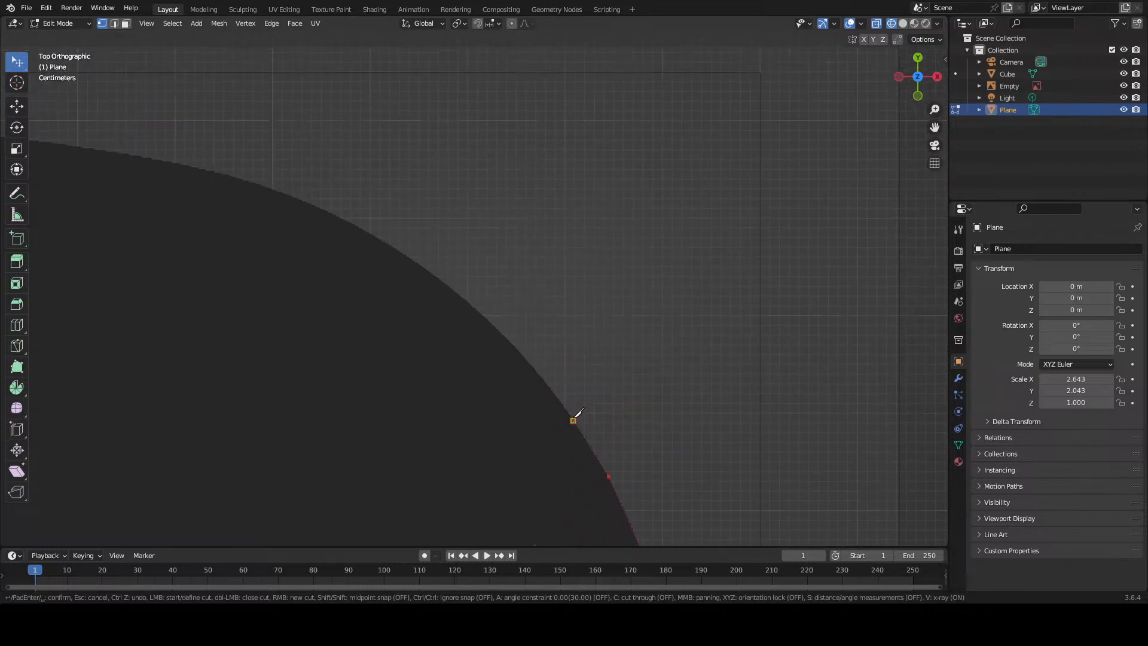
click(541, 375)
click(507, 337)
click(473, 304)
click(423, 266)
middle_drag(447, 284, 698, 447)
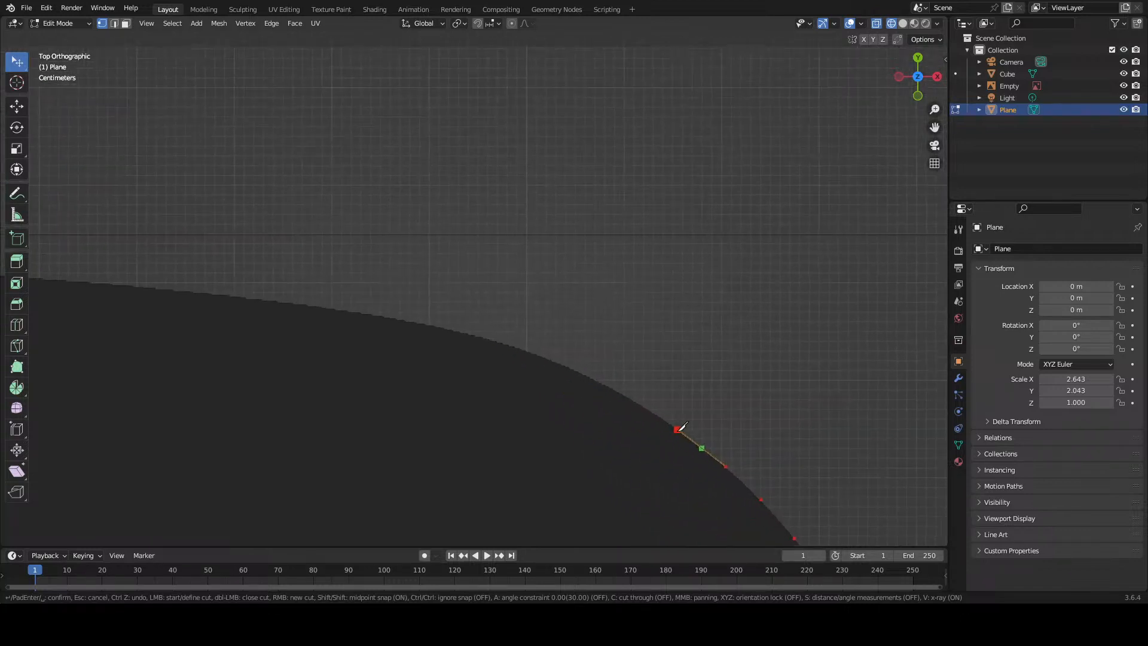
Step: Carry the Knife cut over the flattening part of the upper-right corner with four more points
click(634, 401)
click(574, 369)
shift+click(526, 352)
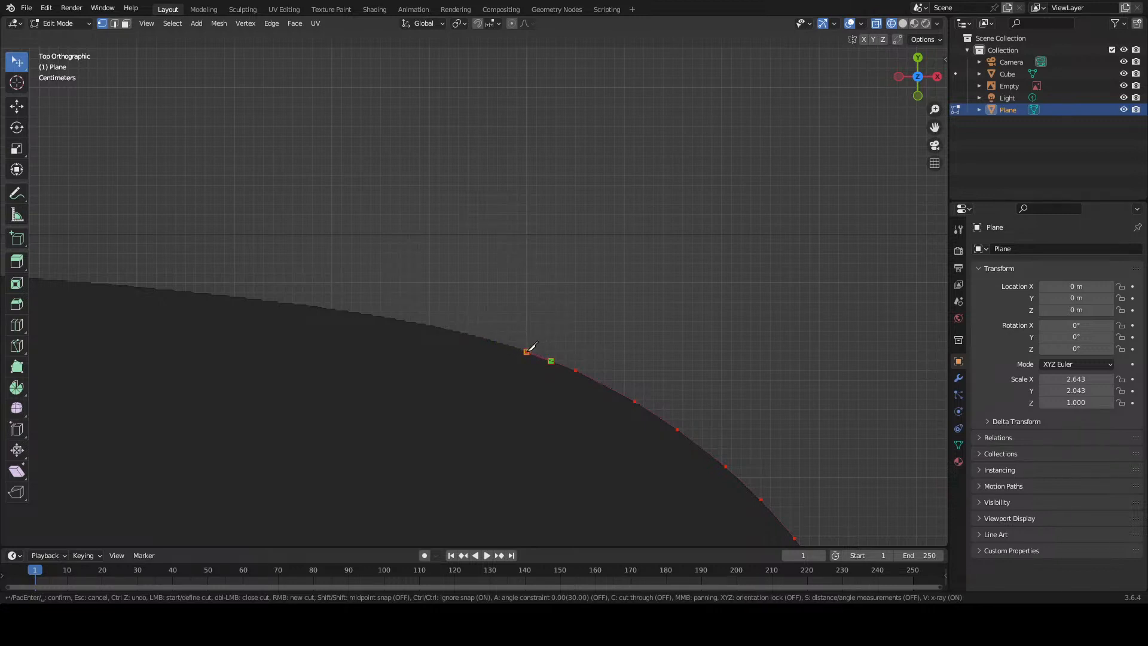
click(526, 352)
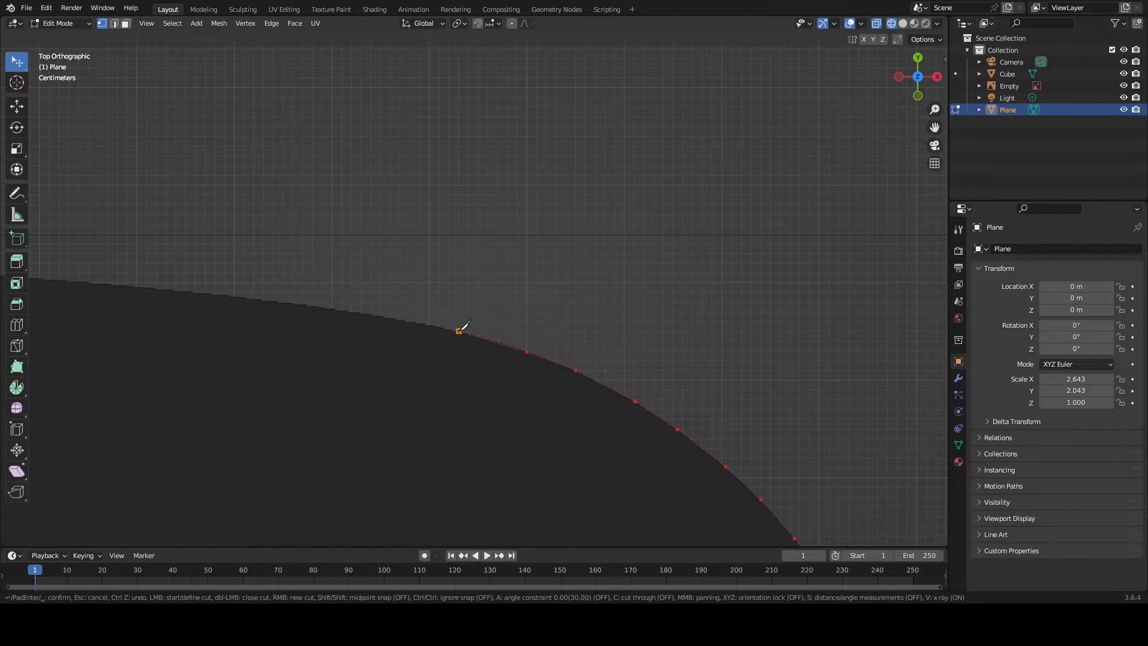
middle_drag(492, 339, 743, 425)
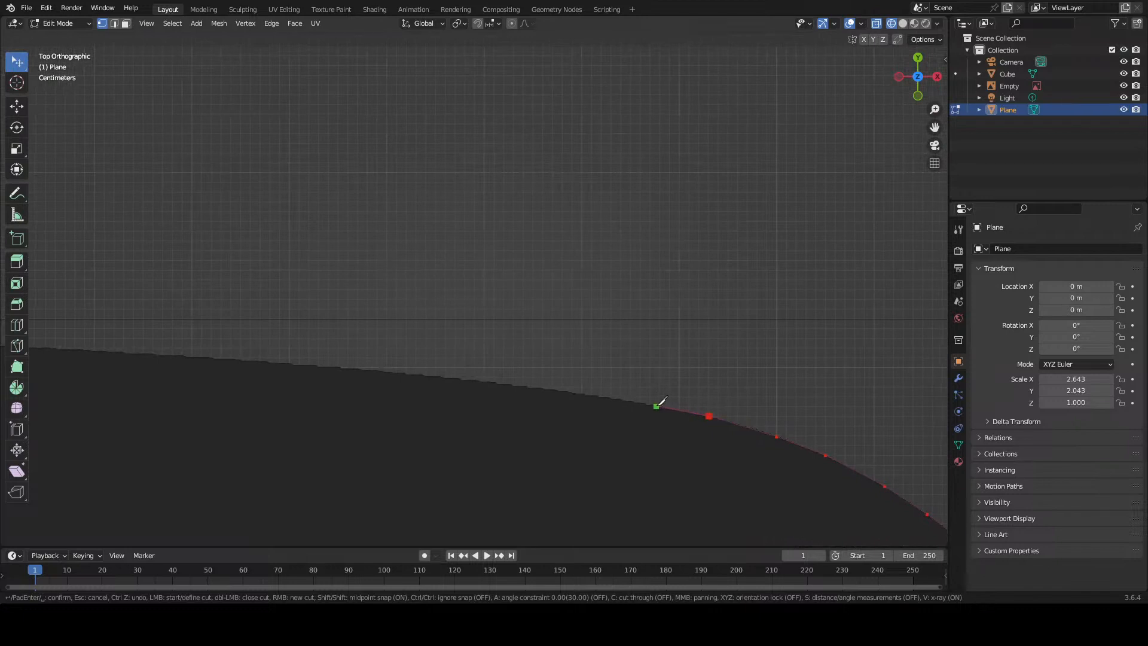
Step: Place three Knife points with wider spacing along the gently sloping start of the image's upper edge
click(635, 397)
click(536, 384)
click(413, 372)
middle_drag(413, 372, 726, 402)
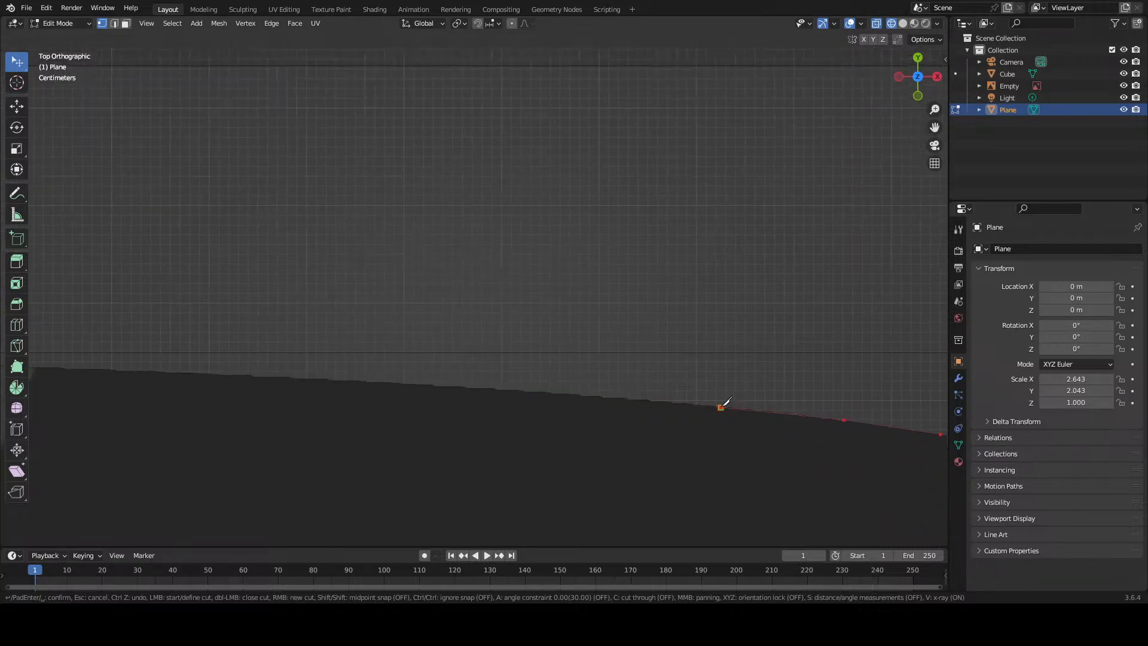
Step: Continue the Knife cut along the image's upper edge with four points, ending just before the dark facet's upper tip
click(586, 393)
click(458, 383)
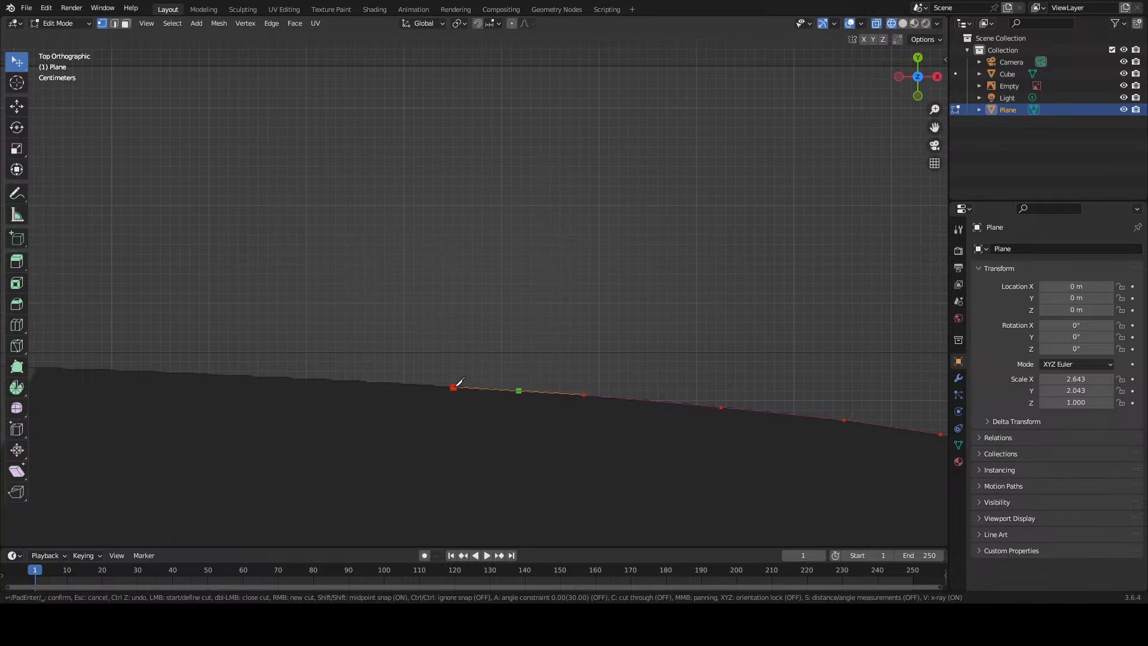
shift+middle_drag(458, 384, 803, 391)
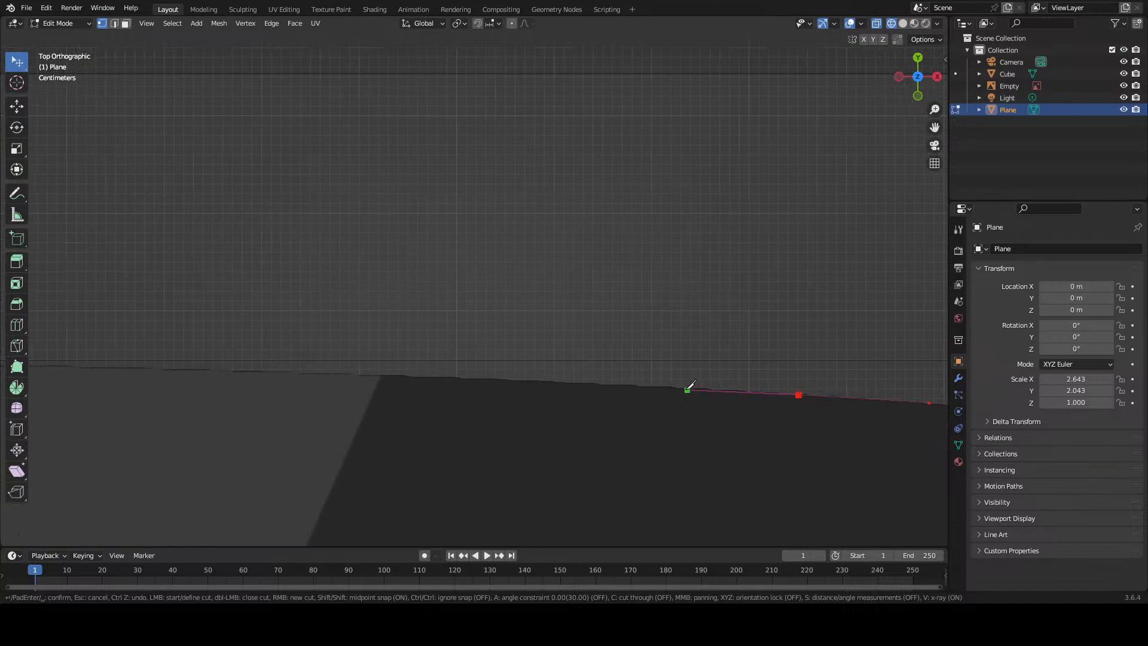
click(660, 385)
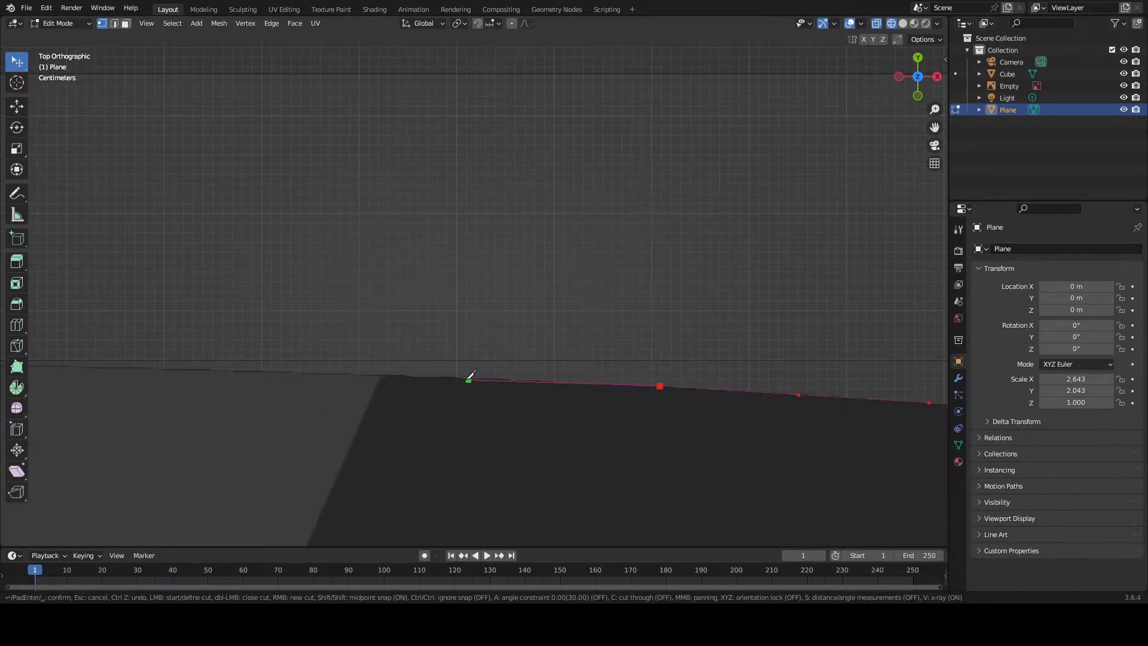
click(449, 377)
Step: Place three Knife points along the lighter facet's upper edge, close the outline at the start point and apply the cut
shift+middle_drag(454, 372, 722, 377)
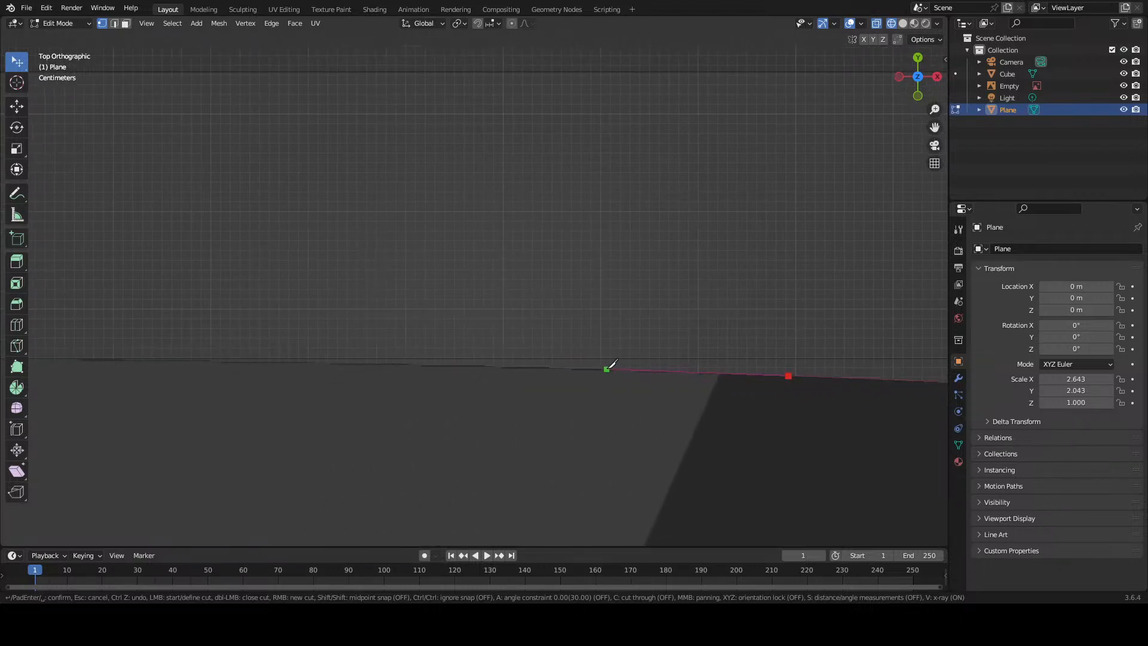
click(607, 368)
click(359, 363)
shift+middle_drag(359, 362, 731, 371)
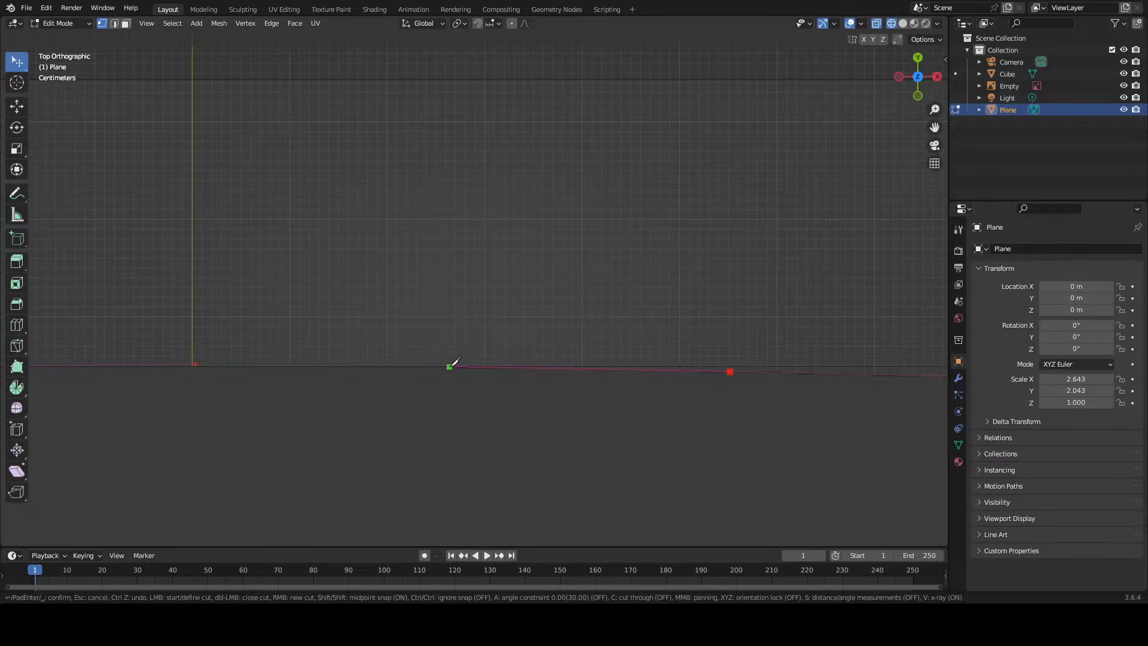
click(449, 366)
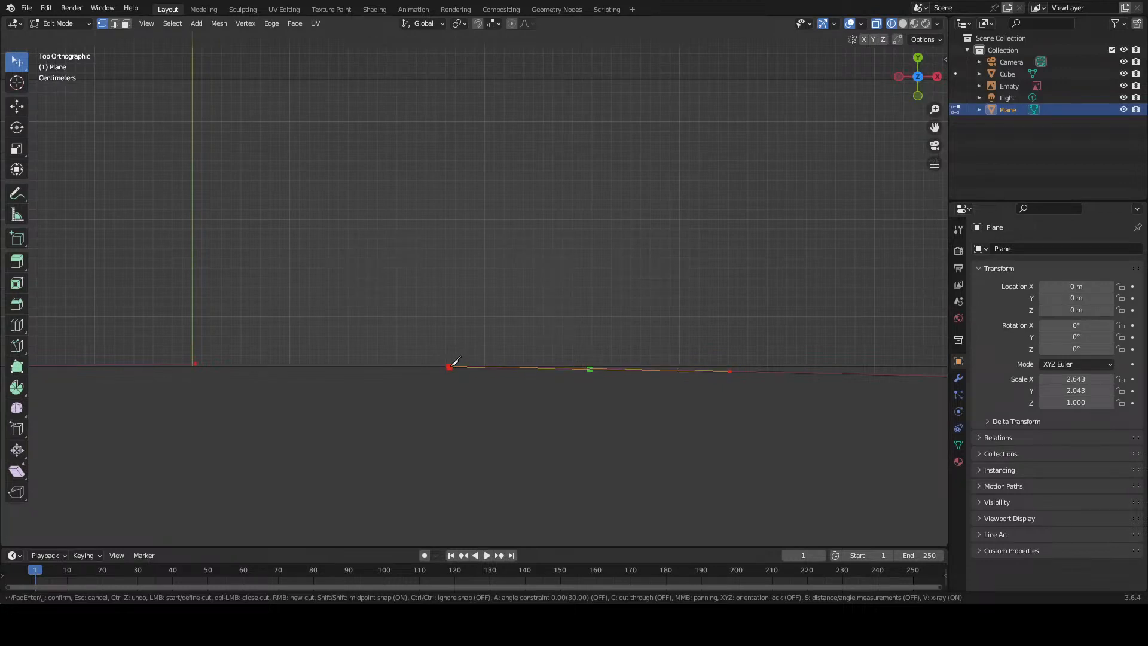
click(197, 360)
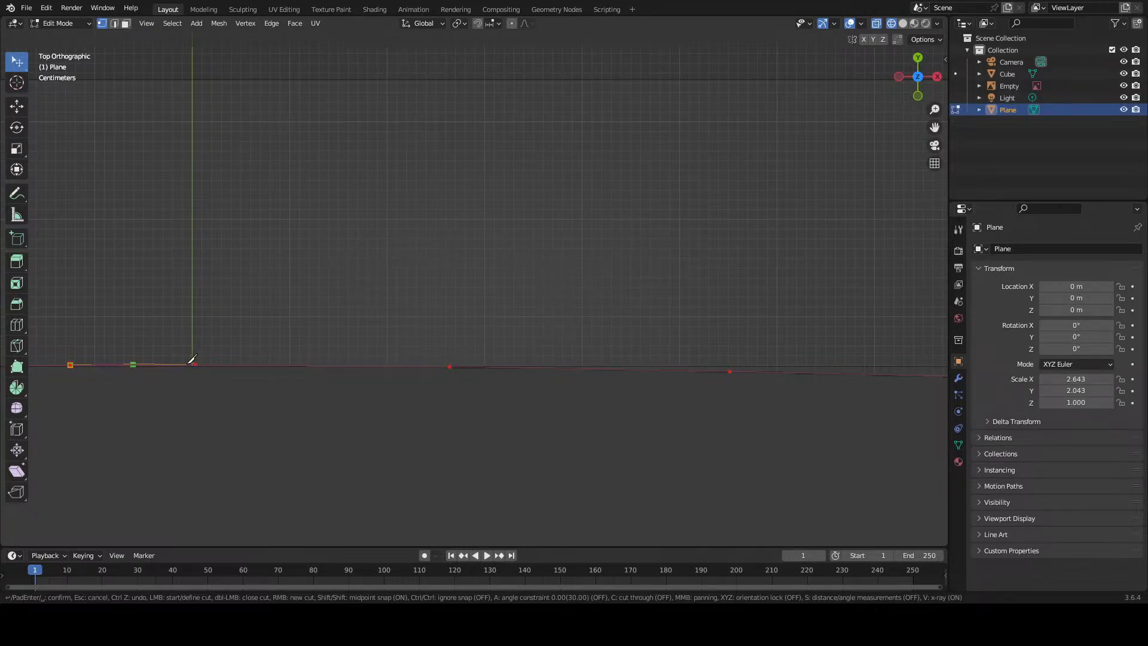
key(Return)
Step: Examine in face select mode how the cut divides the plane by selecting the pieces around the traced outline individually
scroll(294, 330, down, 15)
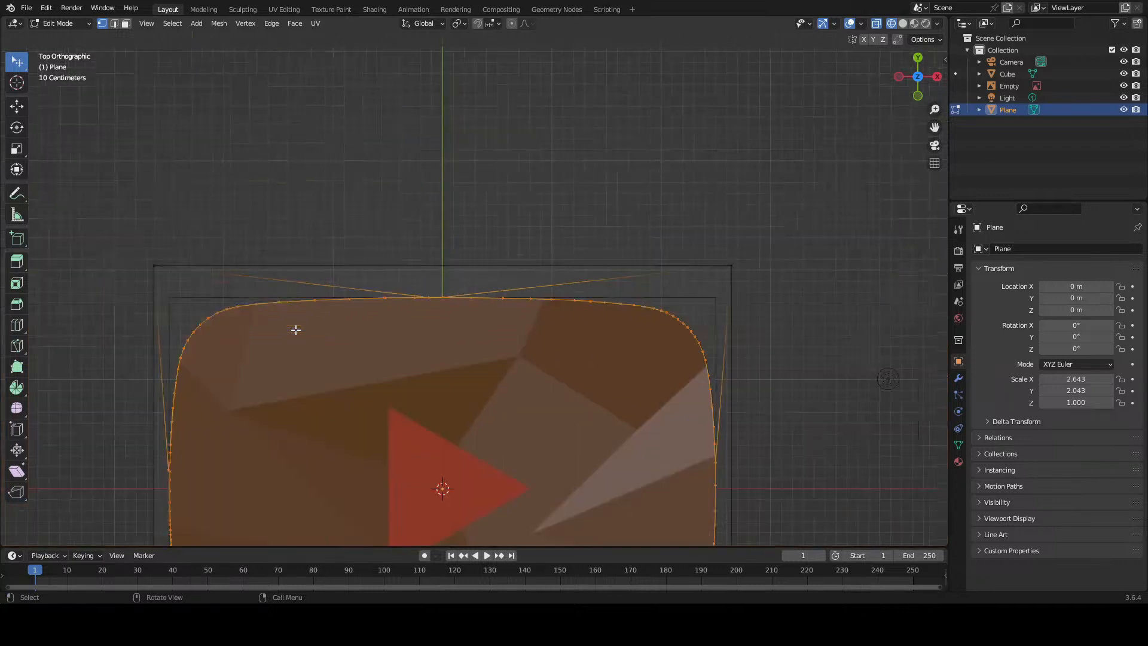
scroll(295, 330, up, 2)
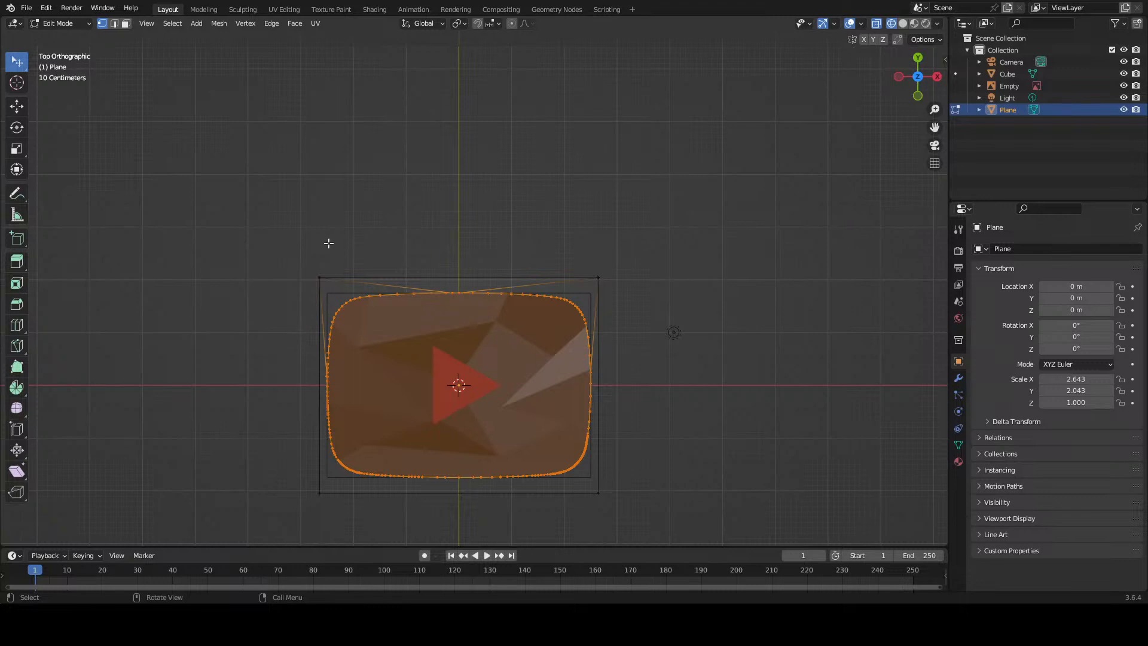
click(125, 24)
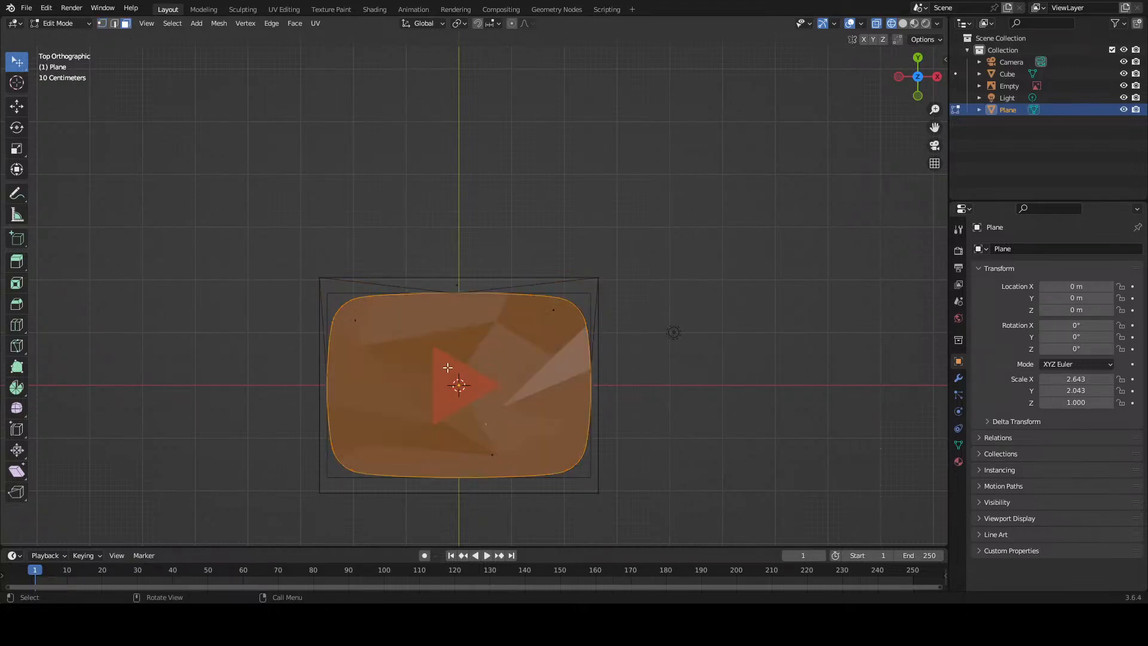
click(337, 217)
click(379, 330)
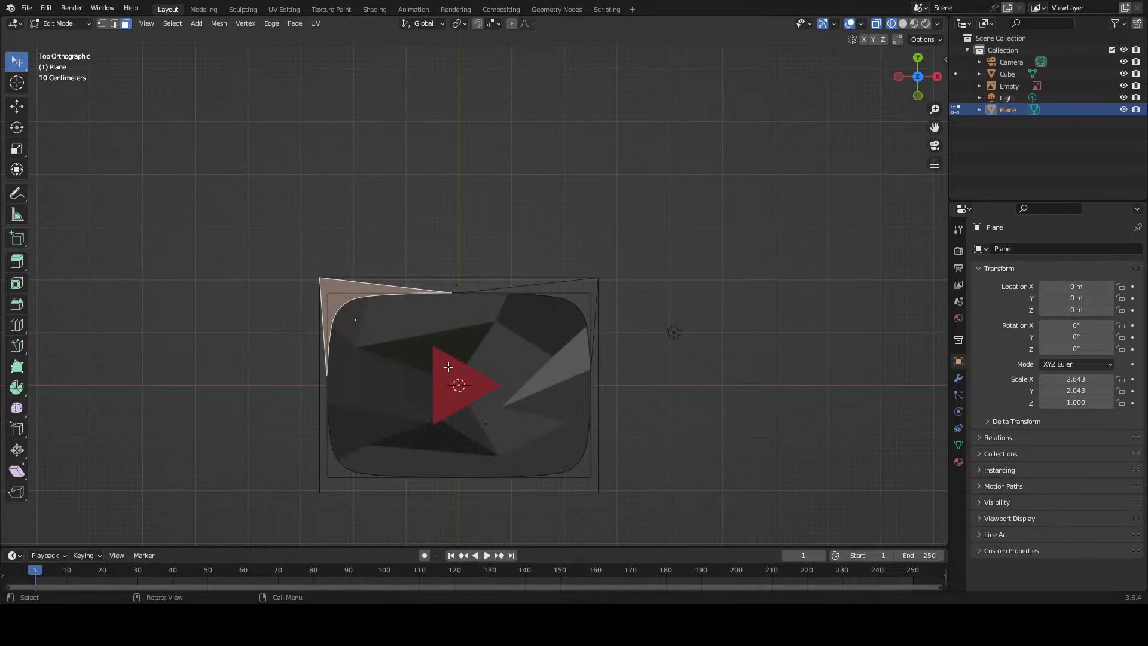
key(alt+a)
click(369, 305)
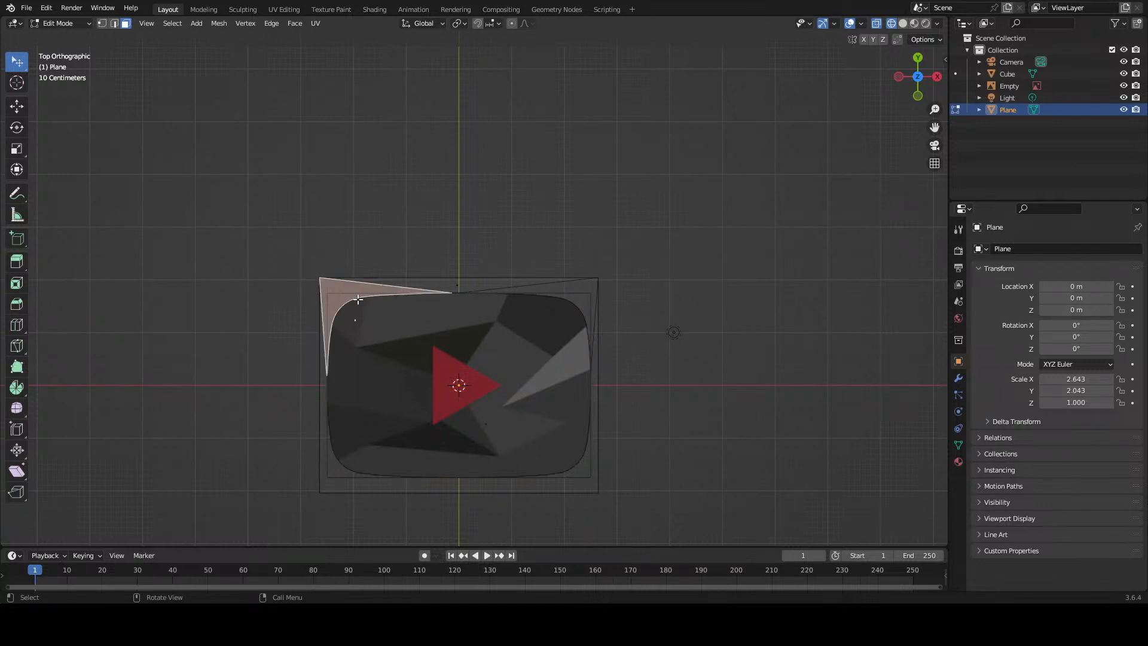
click(414, 285)
click(555, 288)
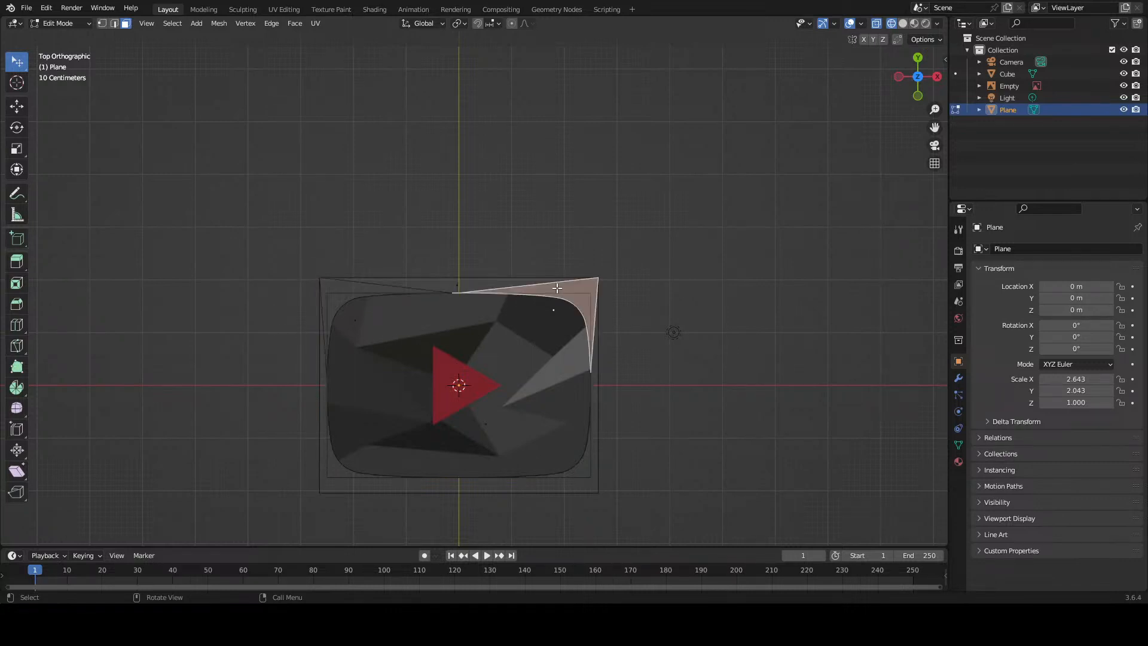
click(597, 390)
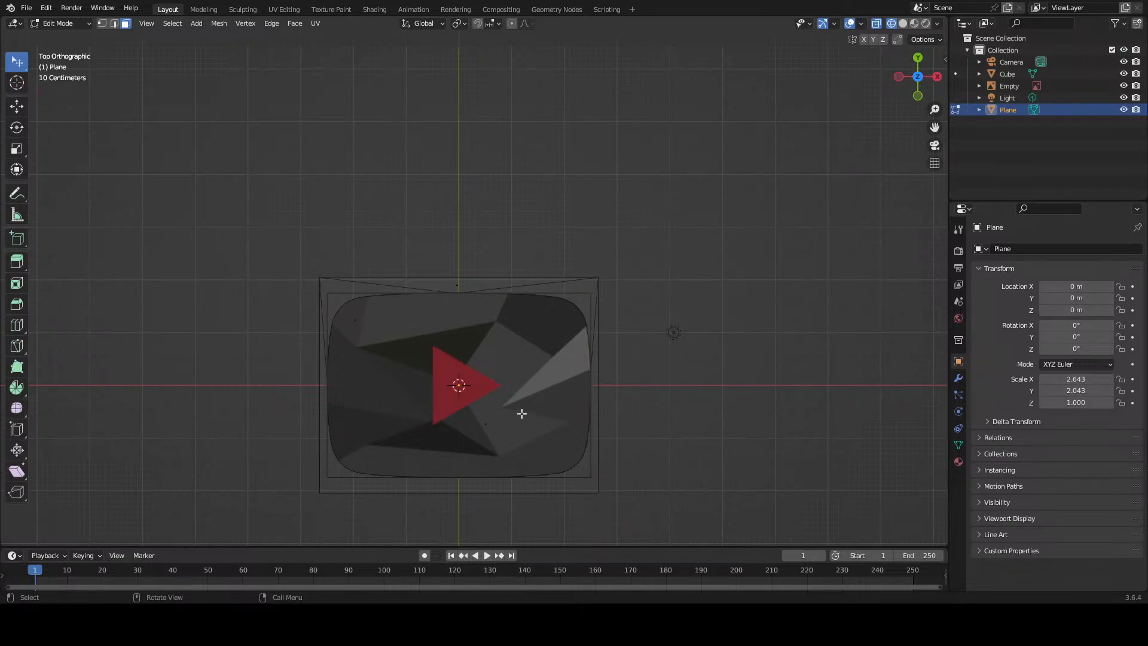
key(Tab)
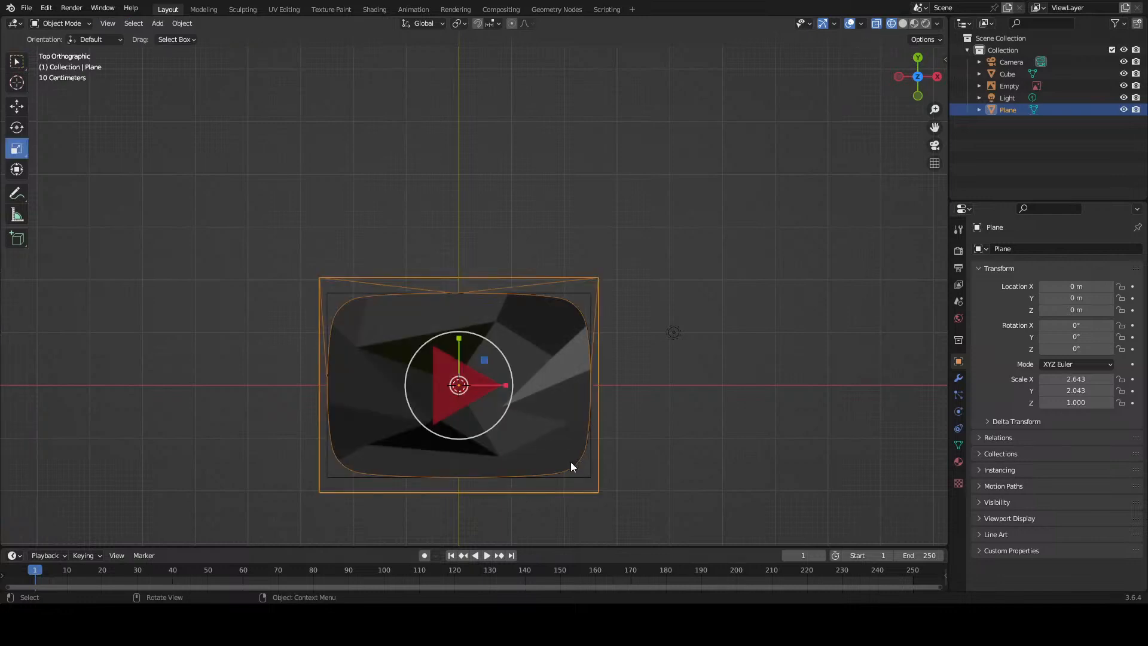
scroll(570, 467, up, 4)
scroll(570, 466, down, 3)
key(Tab)
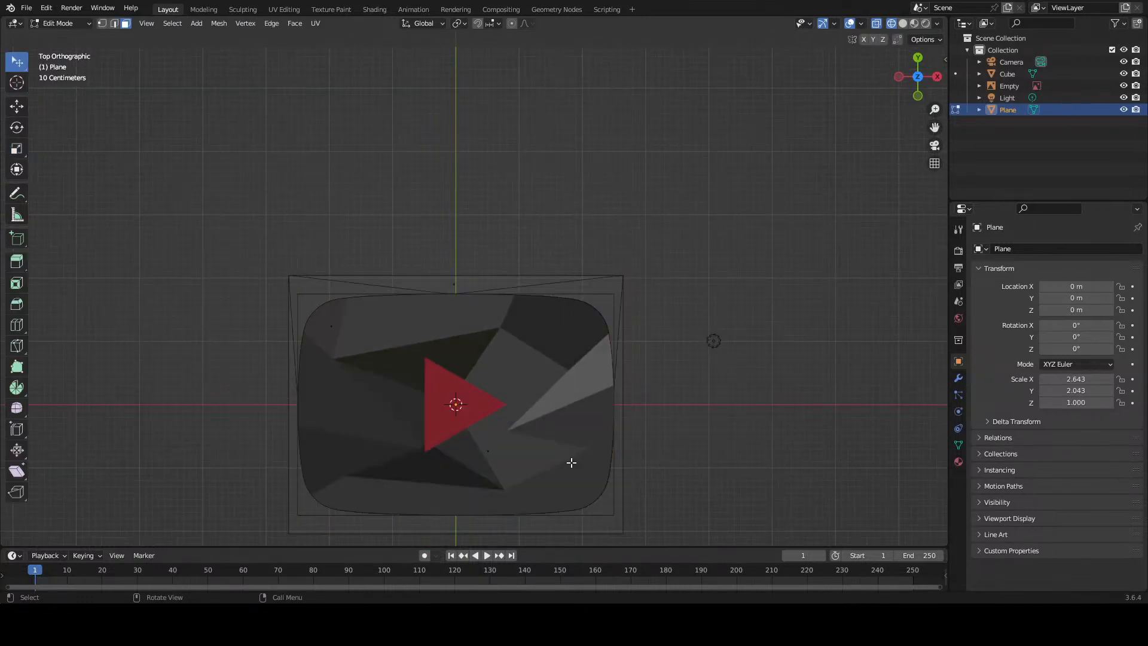
key(Tab)
key(Tab)
Step: Try to circle-select the vertices of the traced outline in vertex select mode
click(101, 23)
click(421, 501)
key(c)
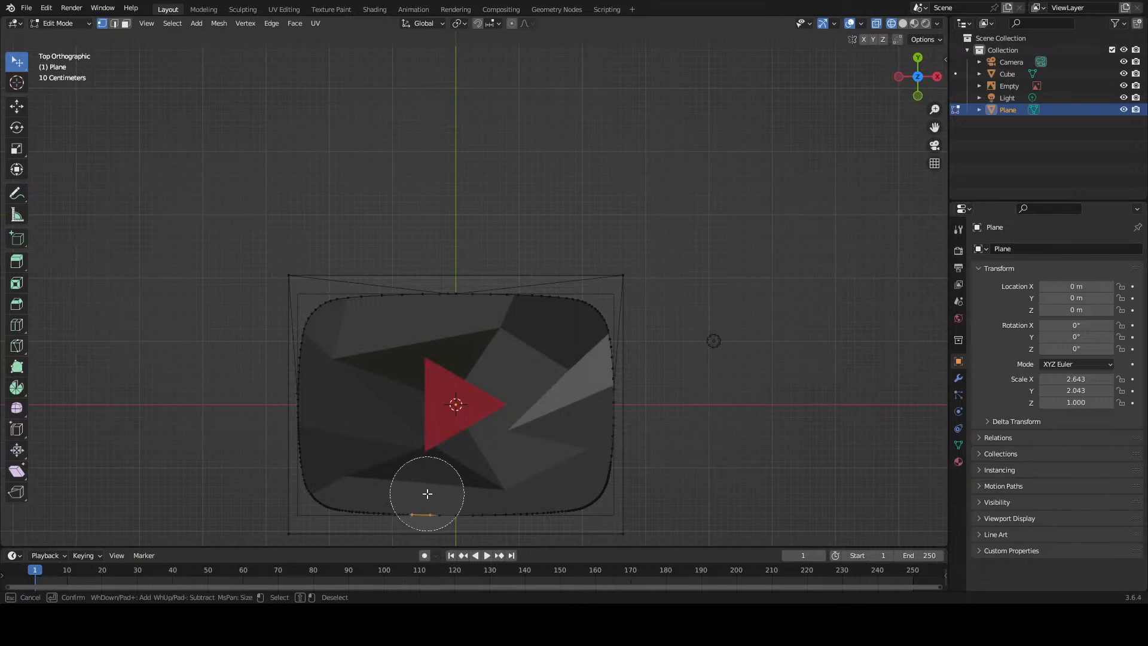
mouse_move(425, 492)
mouse_down()
mouse_move(584, 482)
mouse_move(586, 342)
mouse_move(564, 323)
mouse_move(507, 315)
mouse_move(323, 328)
mouse_move(335, 318)
mouse_move(317, 436)
mouse_move(331, 487)
mouse_move(411, 491)
mouse_up()
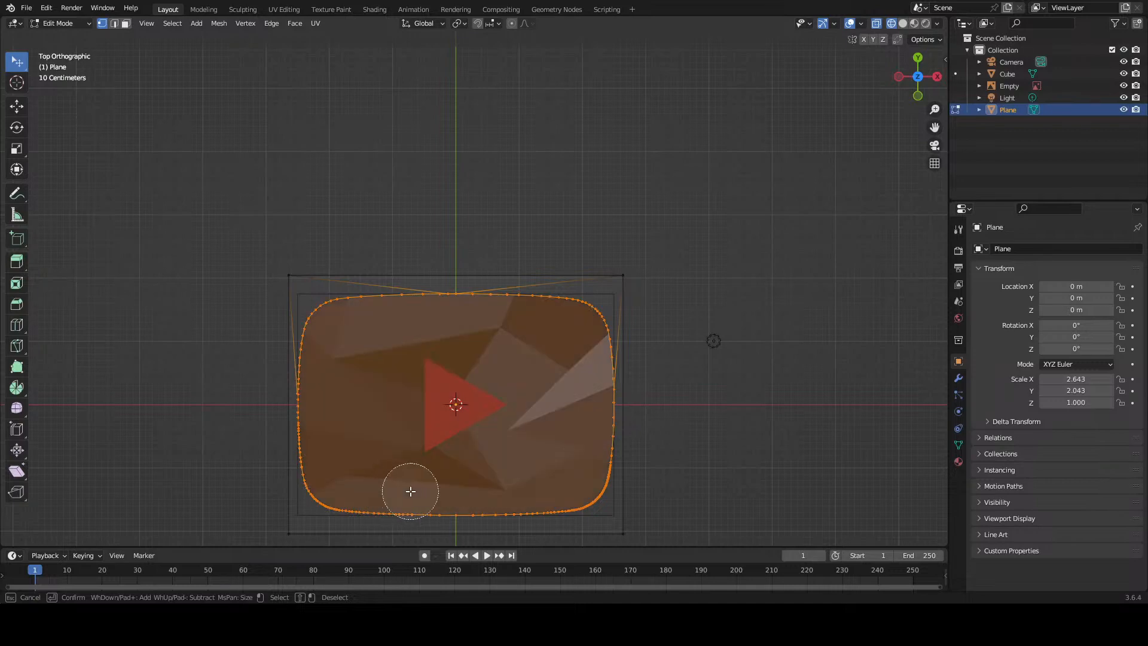
key(Escape)
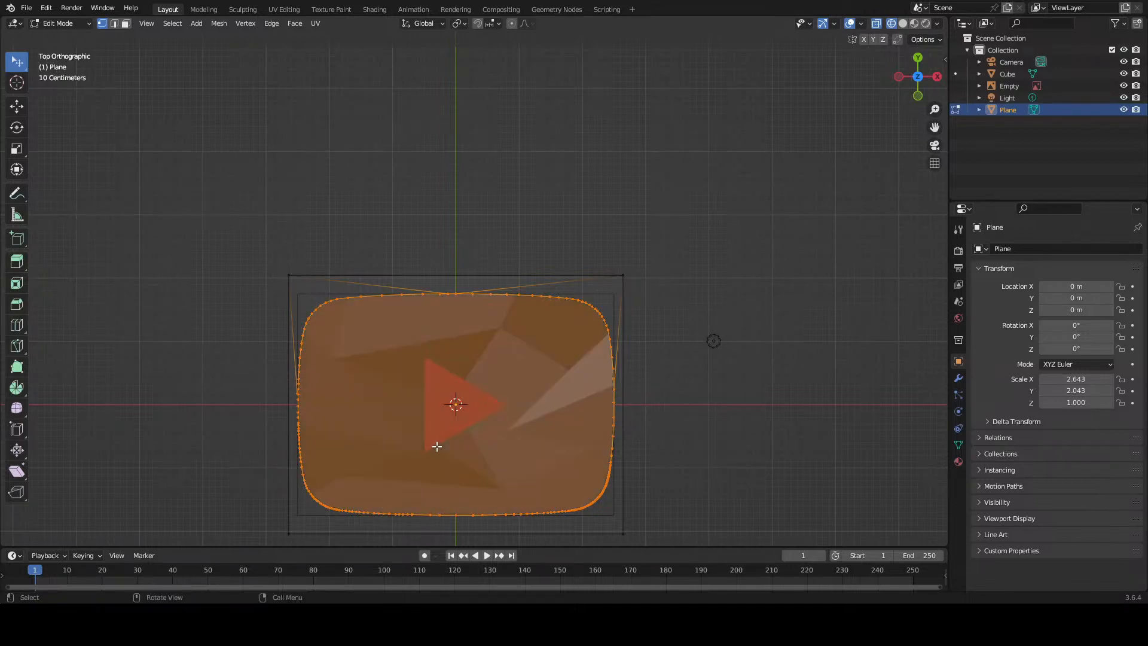
key(alt+a)
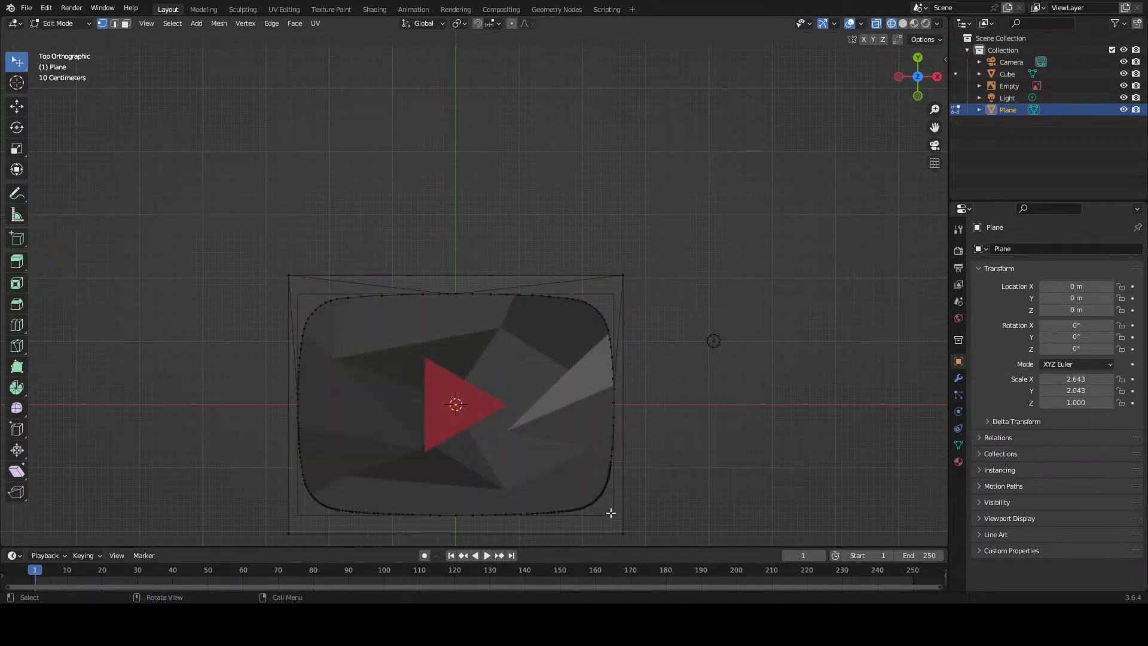
Step: Circle-select the plane's outer border edges and the edges connecting them to the traced outline, and delete these edges
click(126, 23)
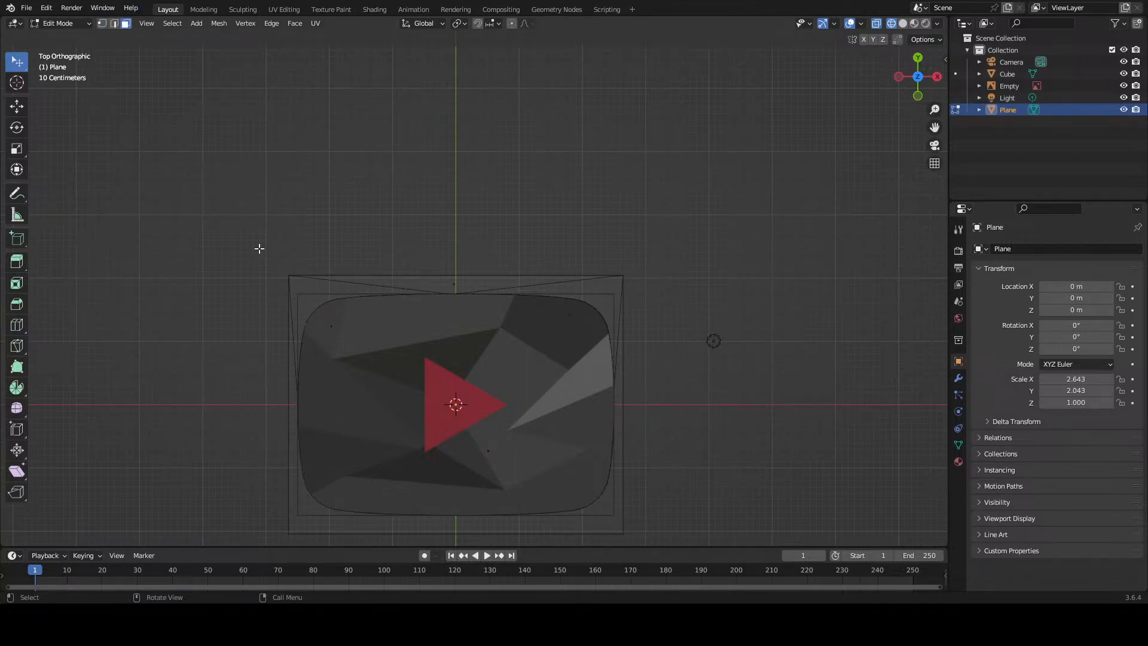
click(115, 24)
key(c)
drag(305, 230, 305, 256)
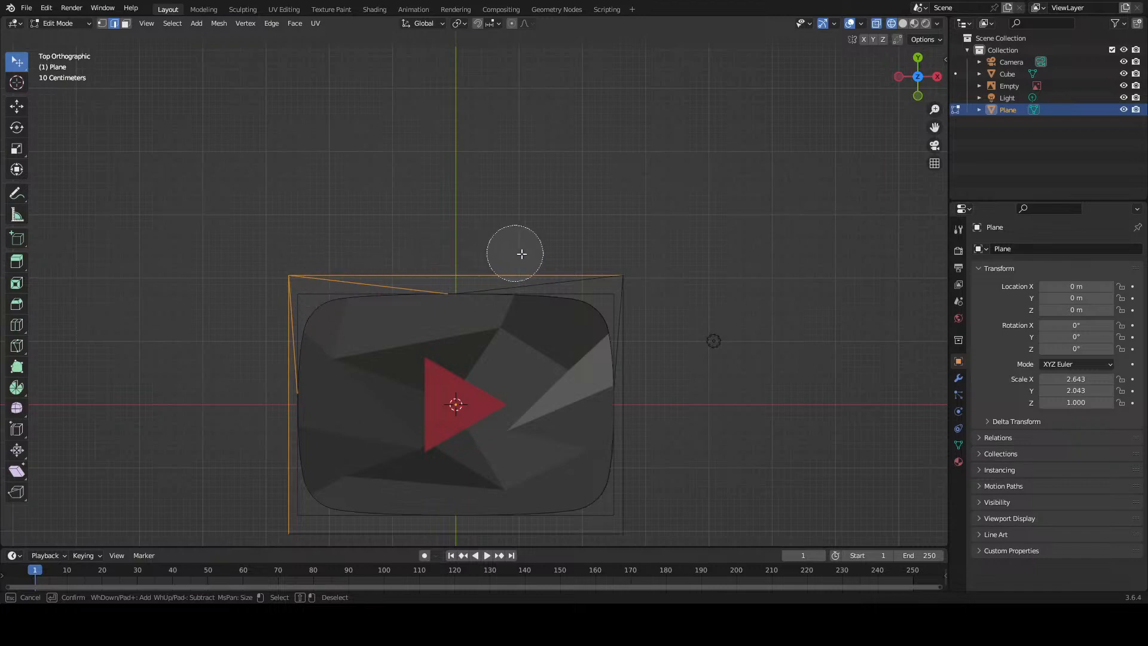
mouse_move(520, 251)
mouse_down()
mouse_move(586, 261)
mouse_move(618, 295)
mouse_move(579, 281)
mouse_move(617, 526)
mouse_move(430, 543)
mouse_up()
right_click(265, 513)
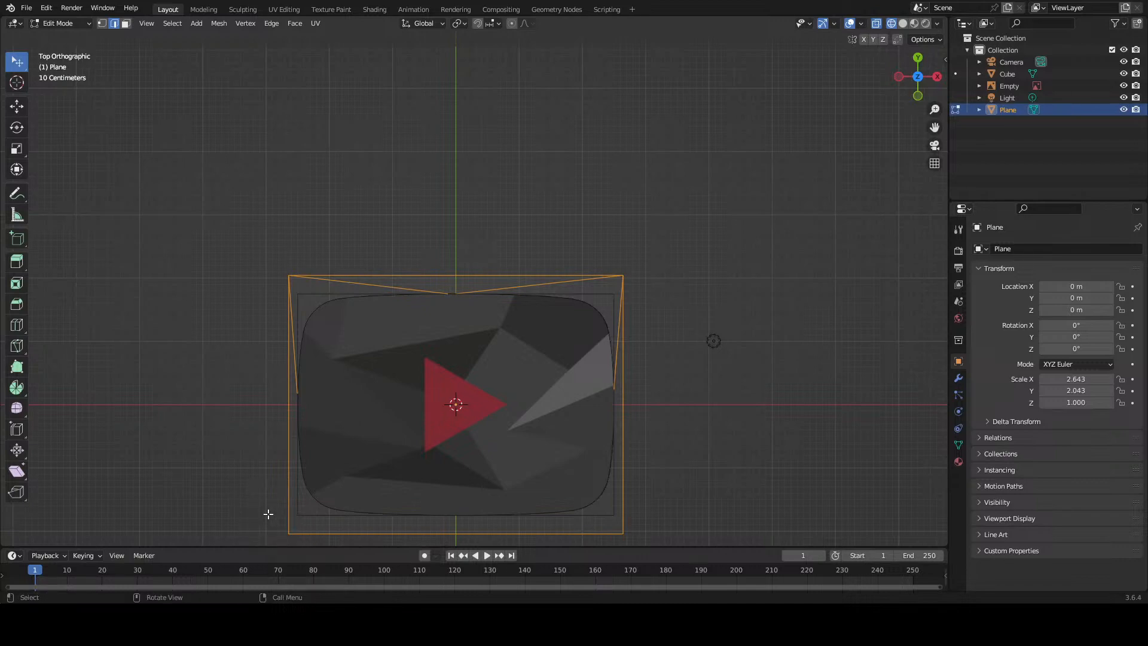
key(x)
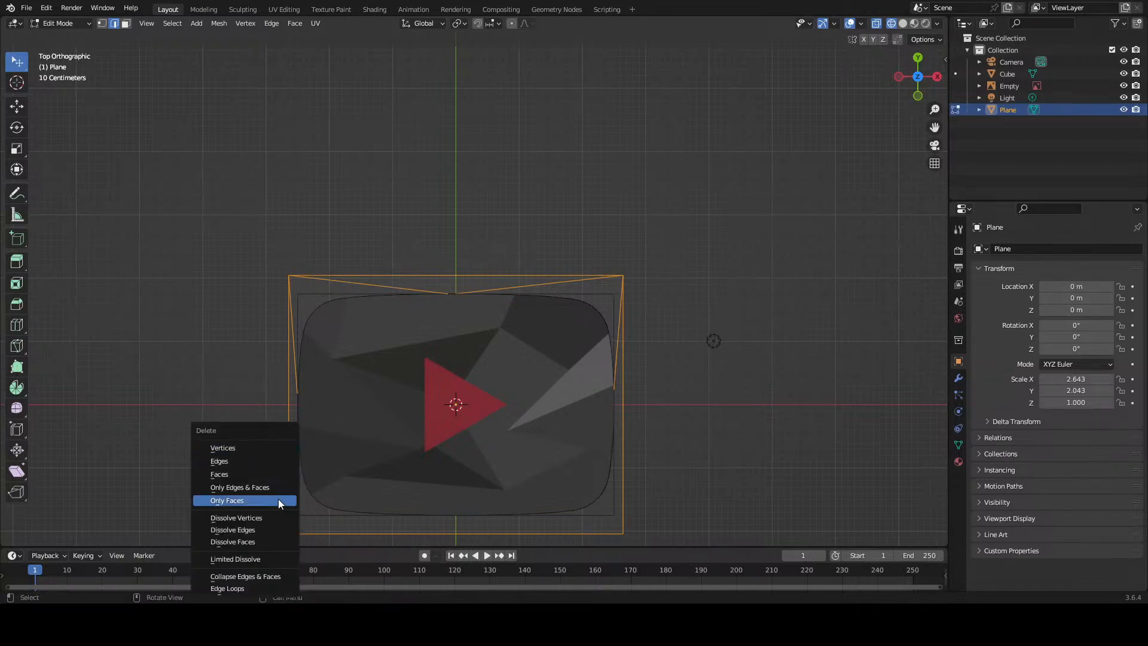
click(263, 461)
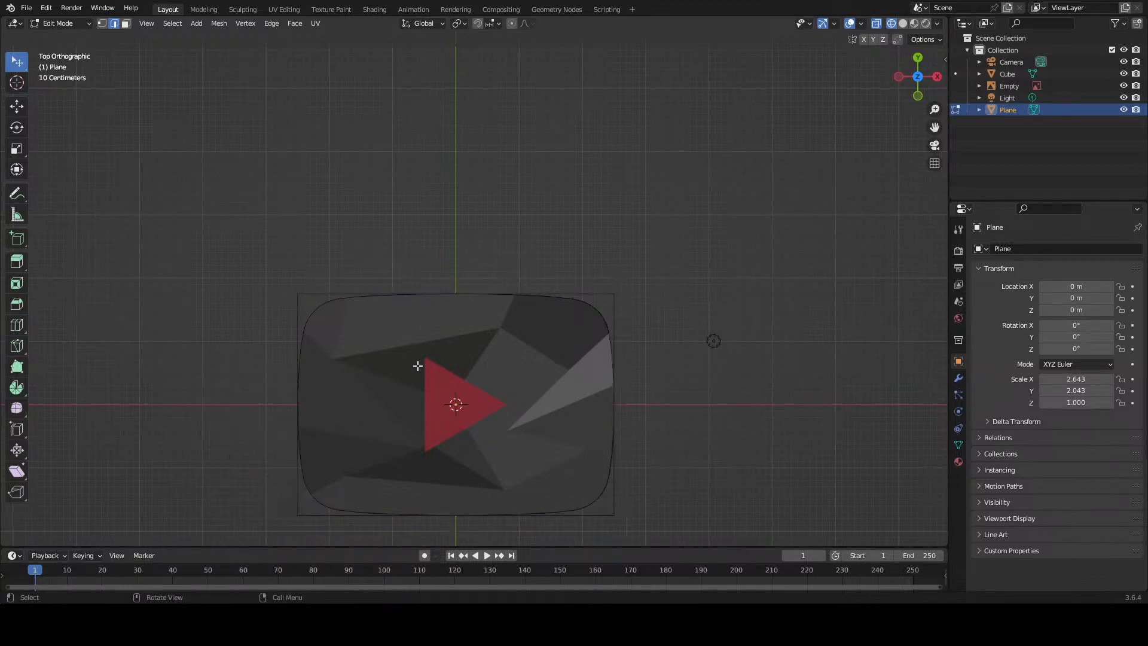
Step: Try to circle-select the remaining outline edges from the shape's upper-left corner
click(126, 23)
key(c)
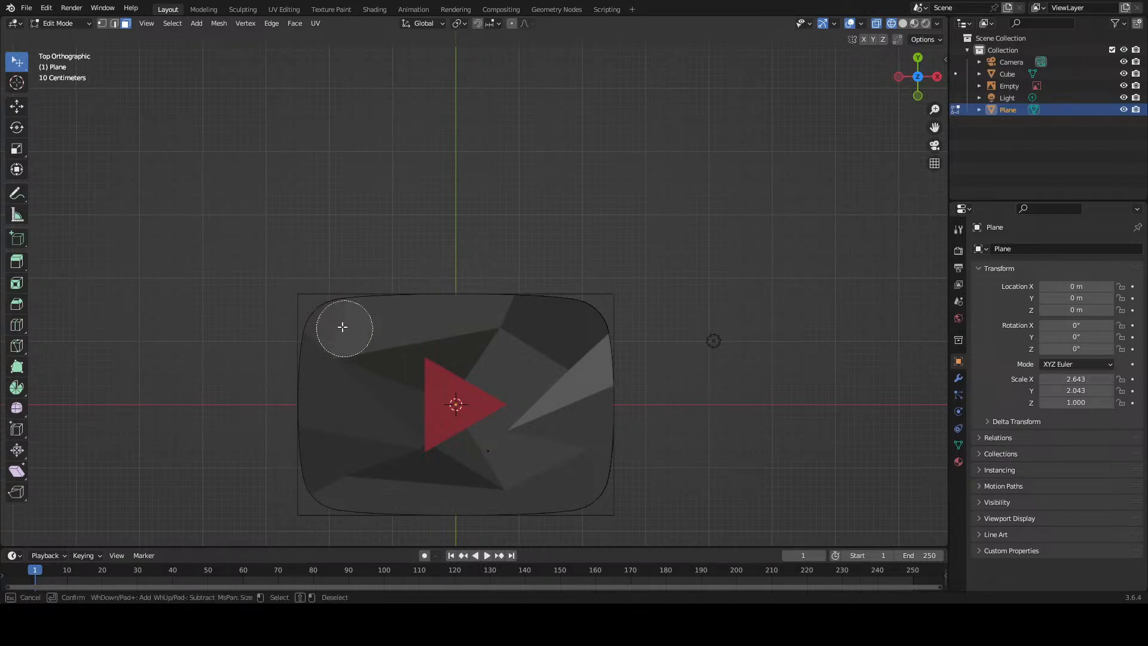
click(115, 23)
mouse_move(302, 294)
mouse_down()
mouse_move(312, 315)
mouse_move(295, 403)
mouse_move(361, 515)
mouse_move(544, 492)
mouse_move(612, 446)
mouse_move(574, 493)
mouse_move(584, 366)
mouse_move(604, 410)
mouse_move(564, 310)
mouse_move(372, 299)
mouse_move(436, 313)
mouse_up()
key(Escape)
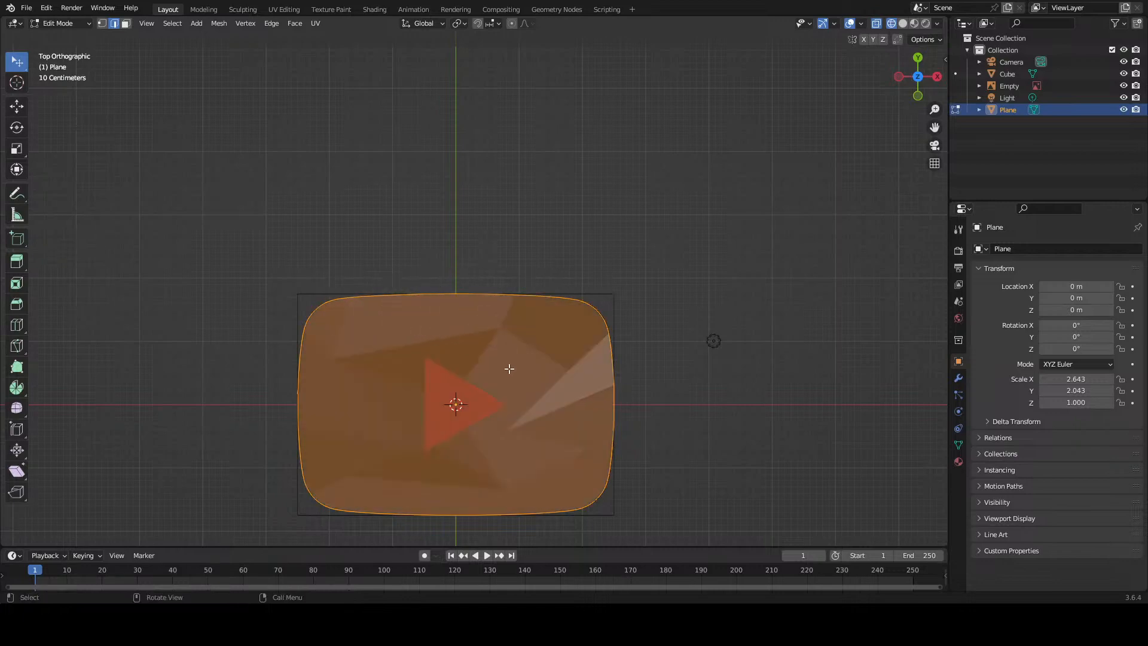
key(alt+a)
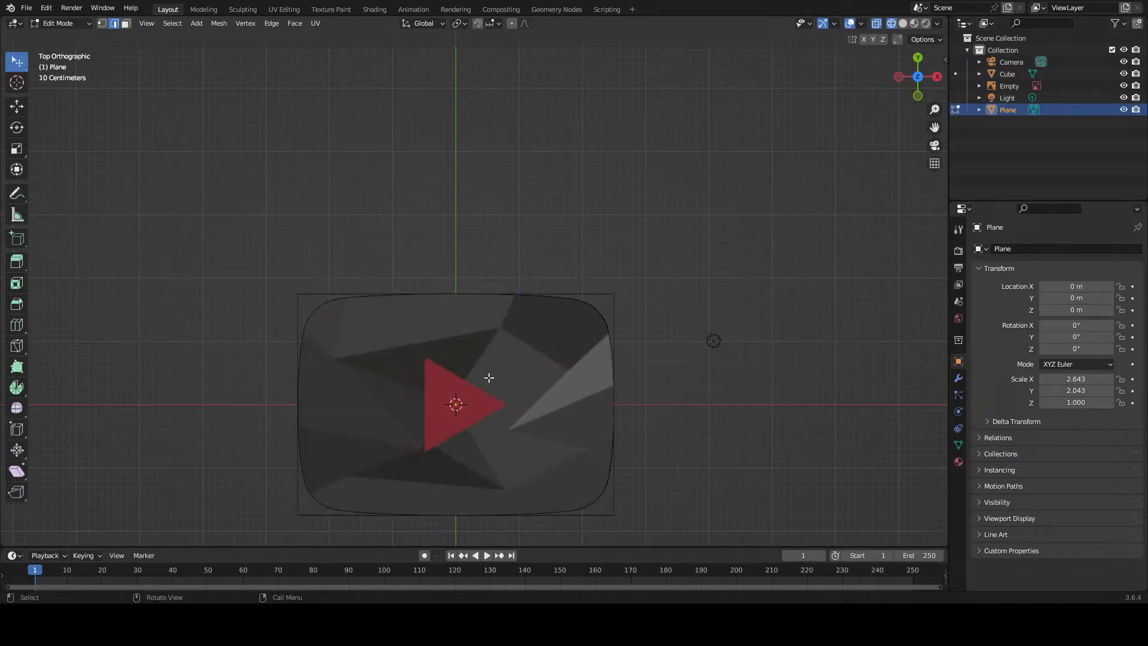
Step: Show the cut-out rounded shape in solid shading and save the file
key(z)
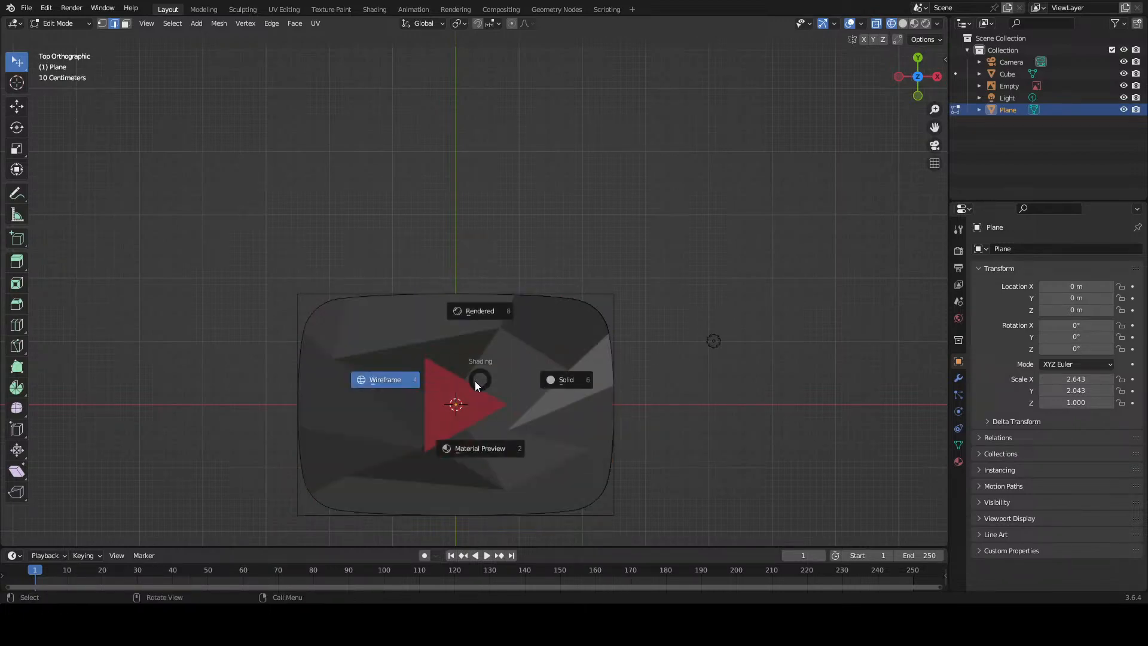
click(554, 379)
scroll(520, 386, down, 1)
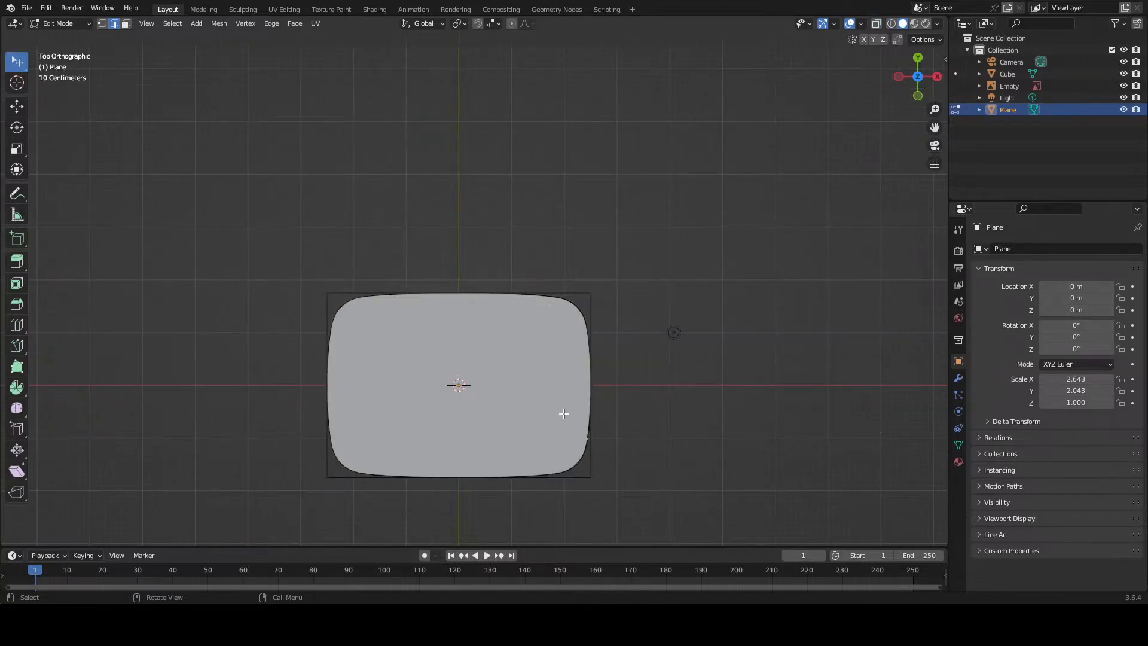
scroll(564, 414, up, 3)
scroll(564, 413, down, 3)
scroll(563, 413, up, 2)
scroll(563, 413, down, 1)
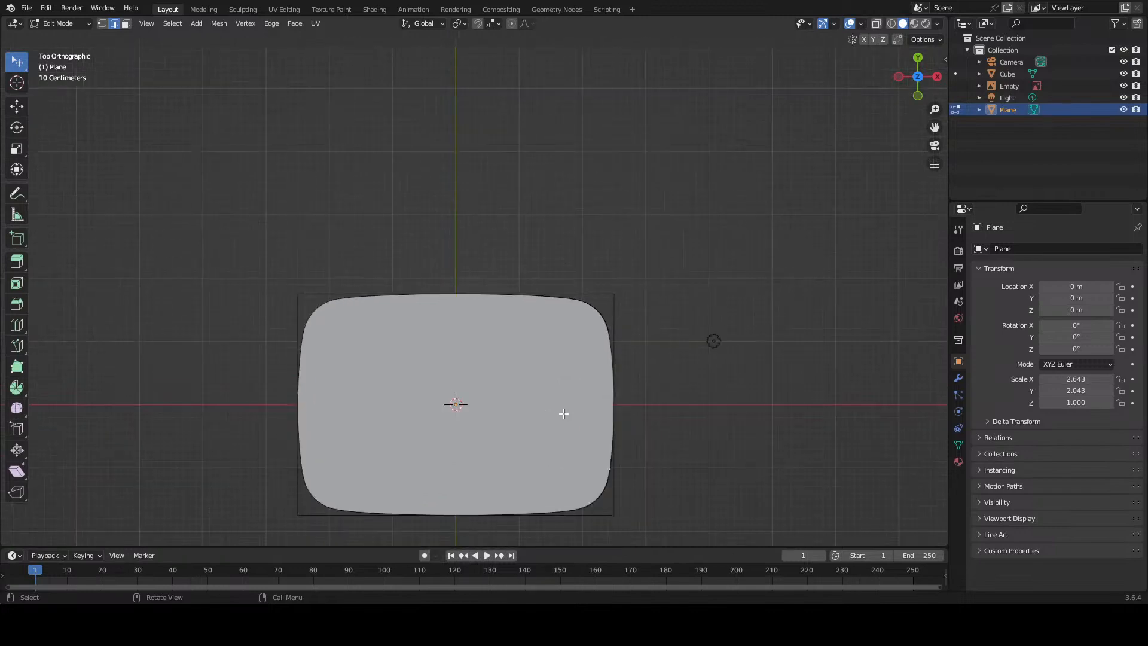
scroll(560, 414, down, 1)
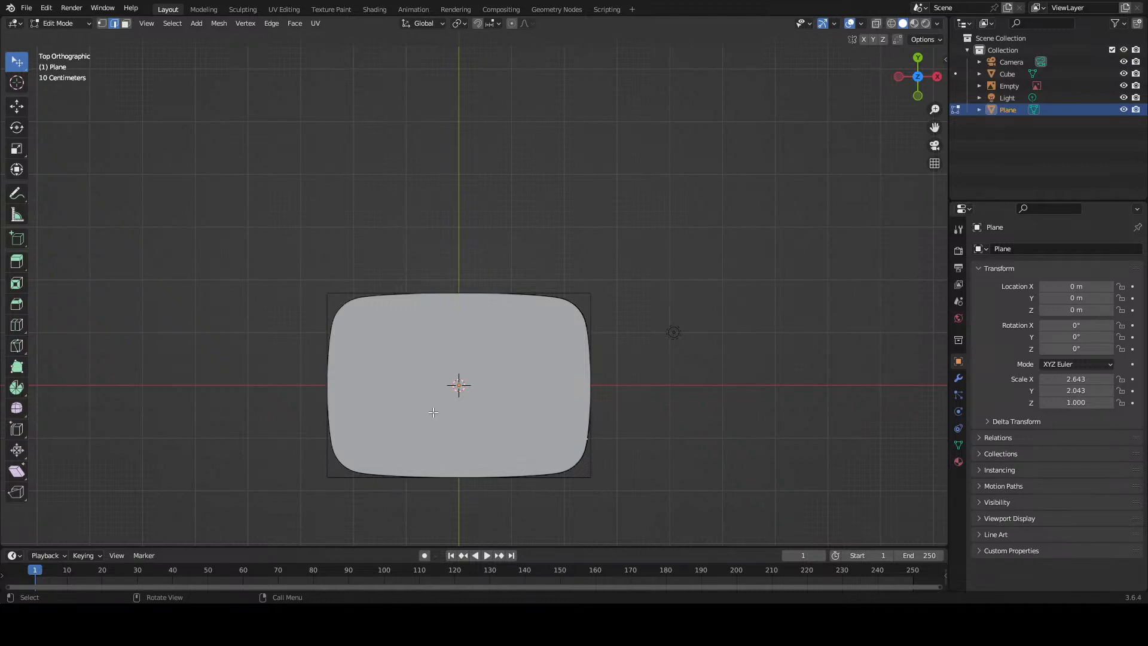
key(ctrl+s)
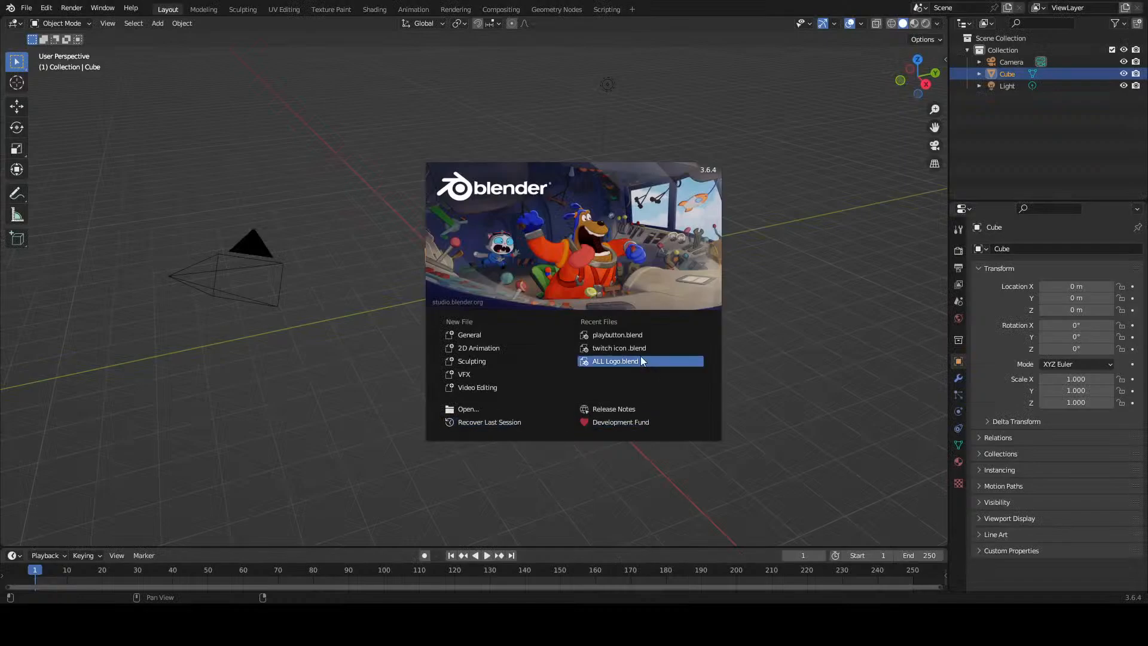
Step: Open the recent file ALL Logo.blend and display its round logo in wireframe shading
click(630, 362)
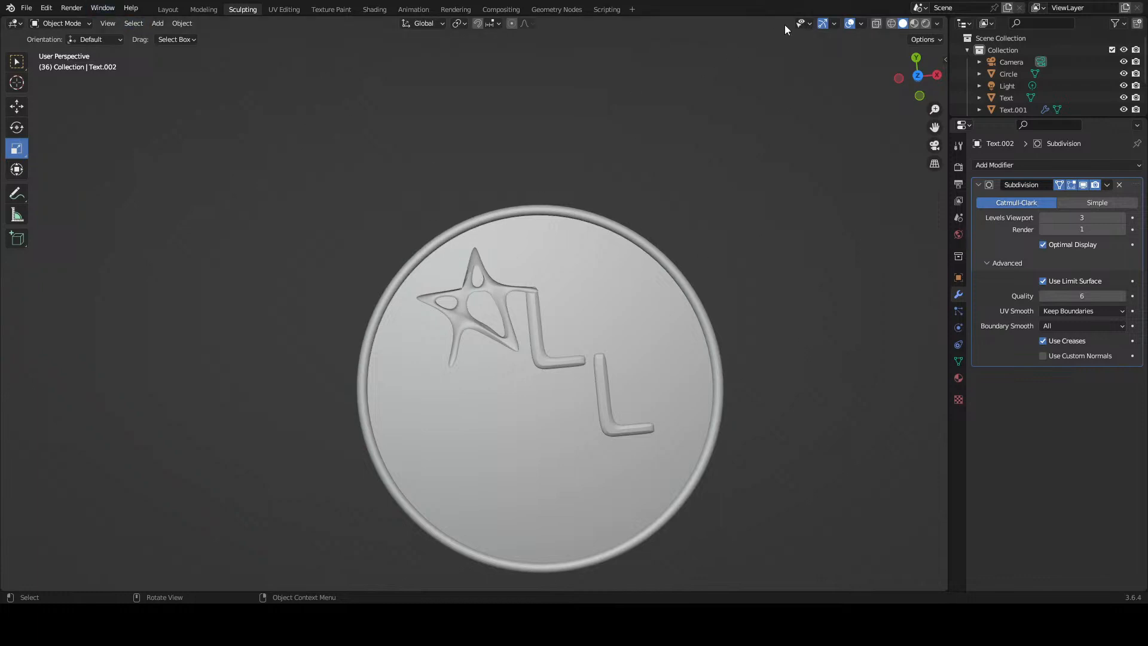
click(891, 24)
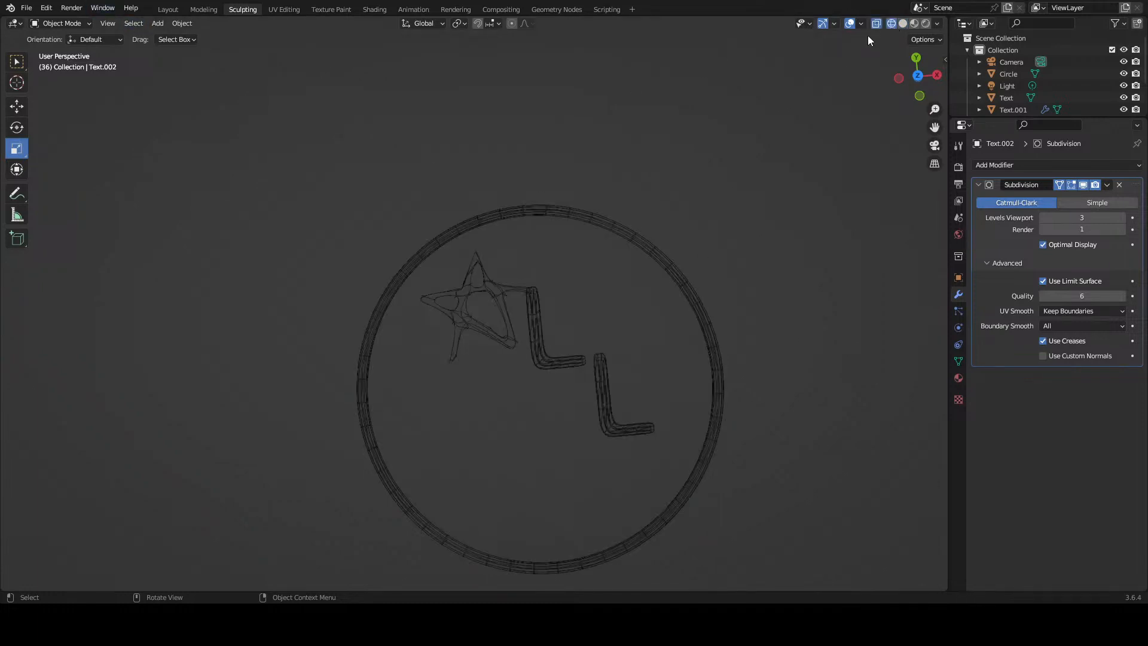
Step: Display the round logo in solid shading and paste the copied Twitch speech-bubble model into the scene
click(903, 24)
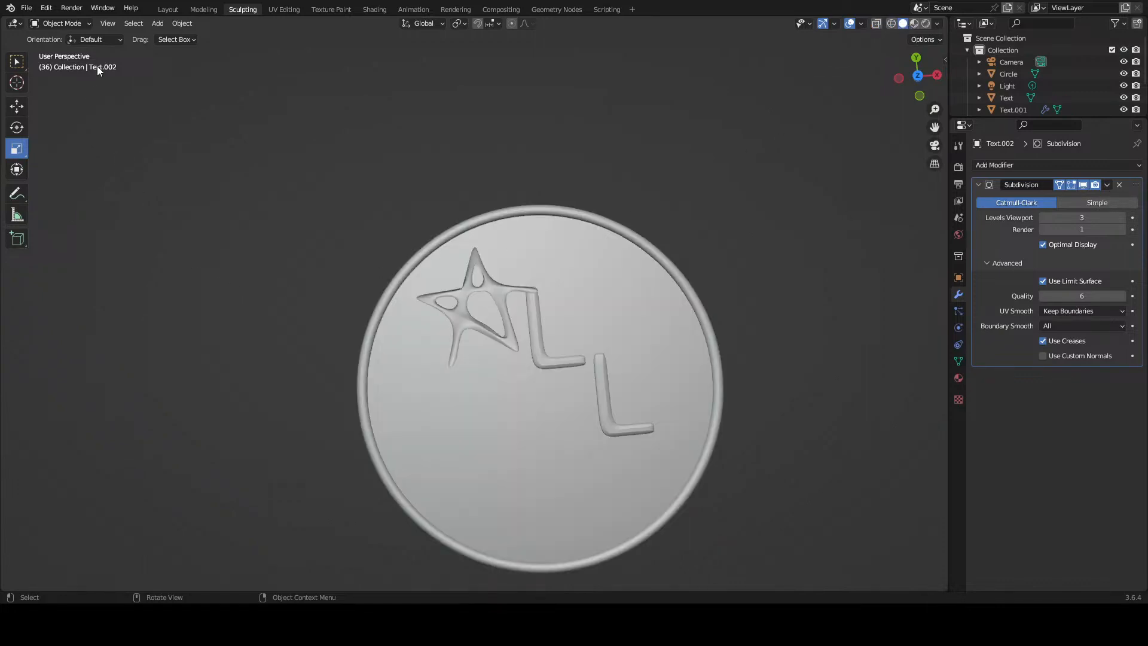
click(27, 8)
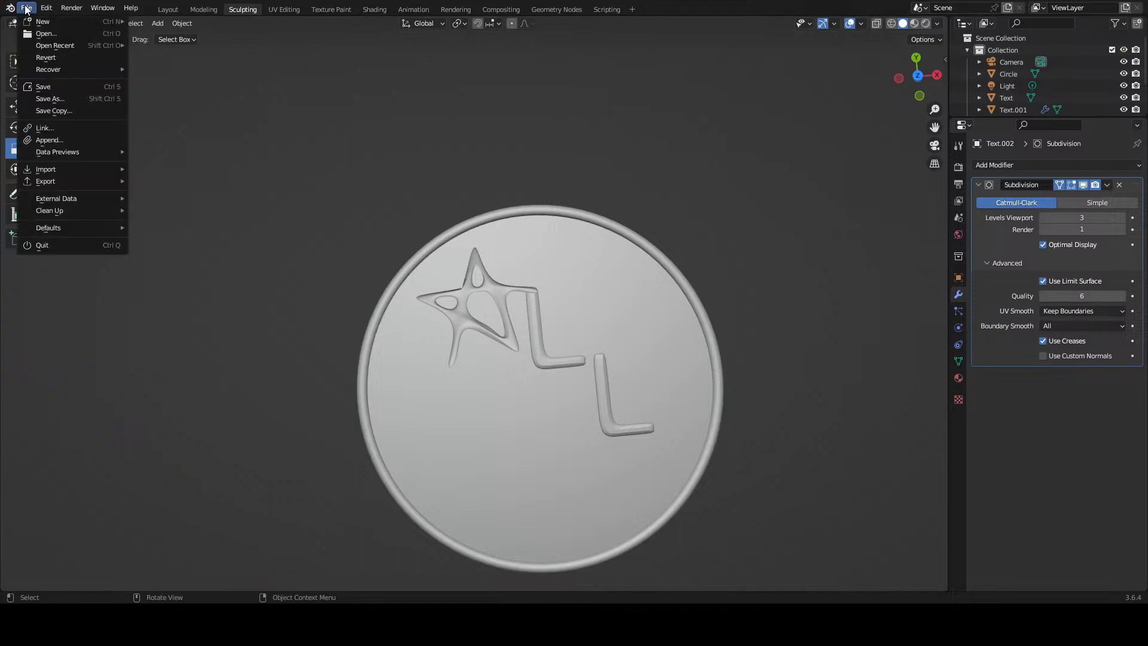
click(70, 139)
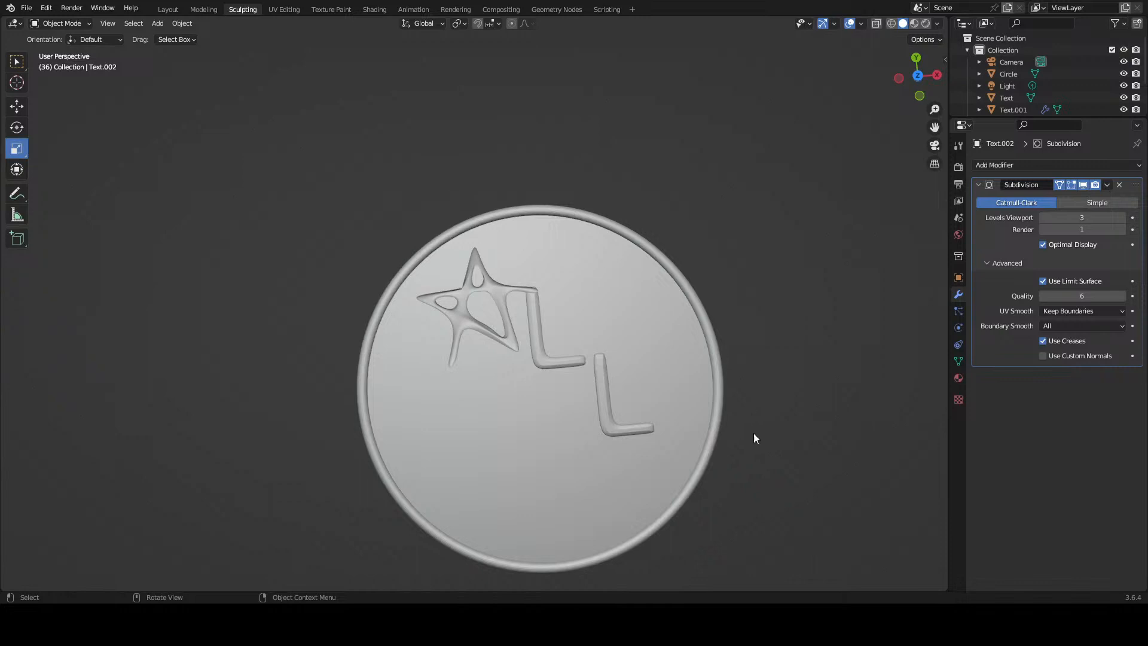
key(ctrl+v)
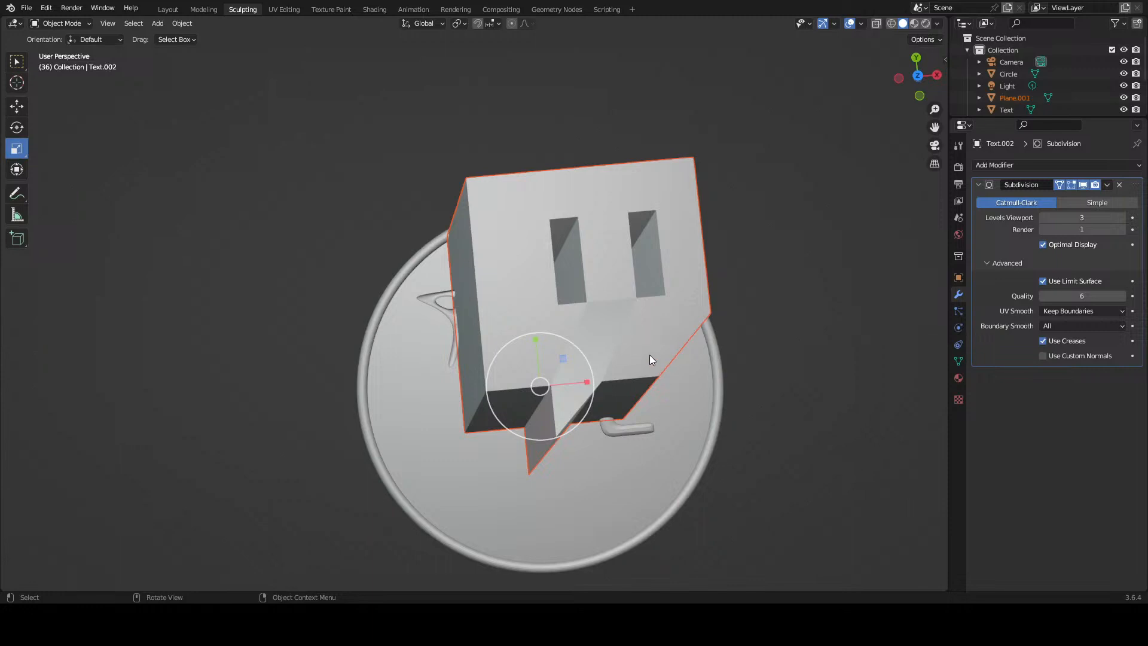
Step: Scale the pasted Twitch model uniformly down to about 0.173 of its size
key(s)
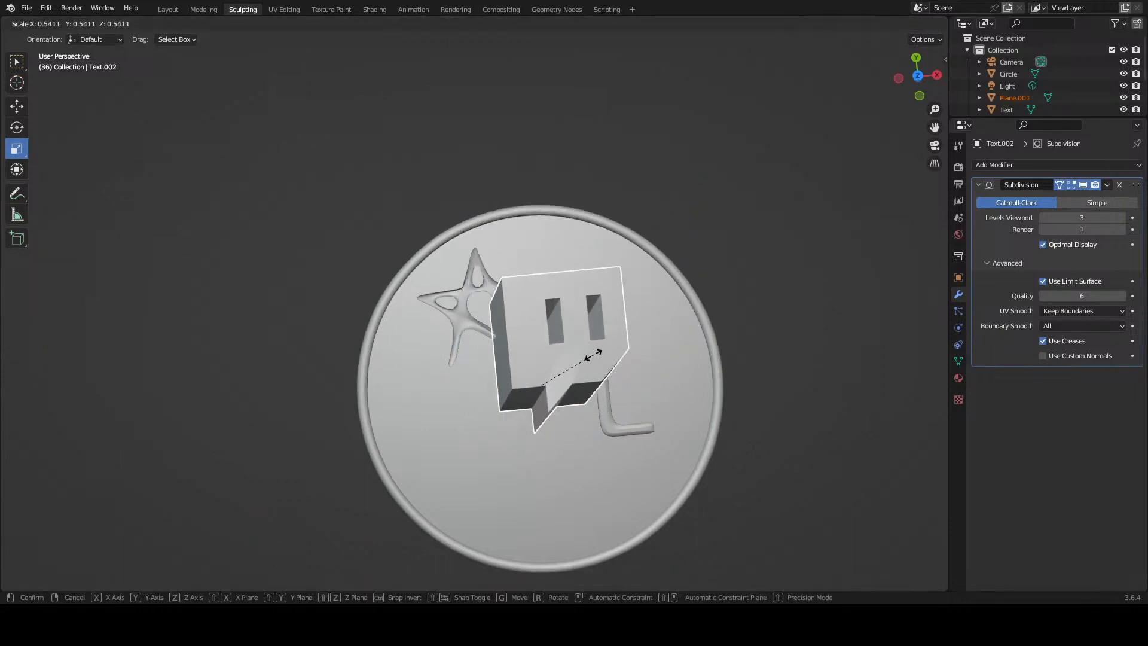
click(549, 368)
middle_drag(549, 369, 676, 290)
scroll(545, 305, up, 4)
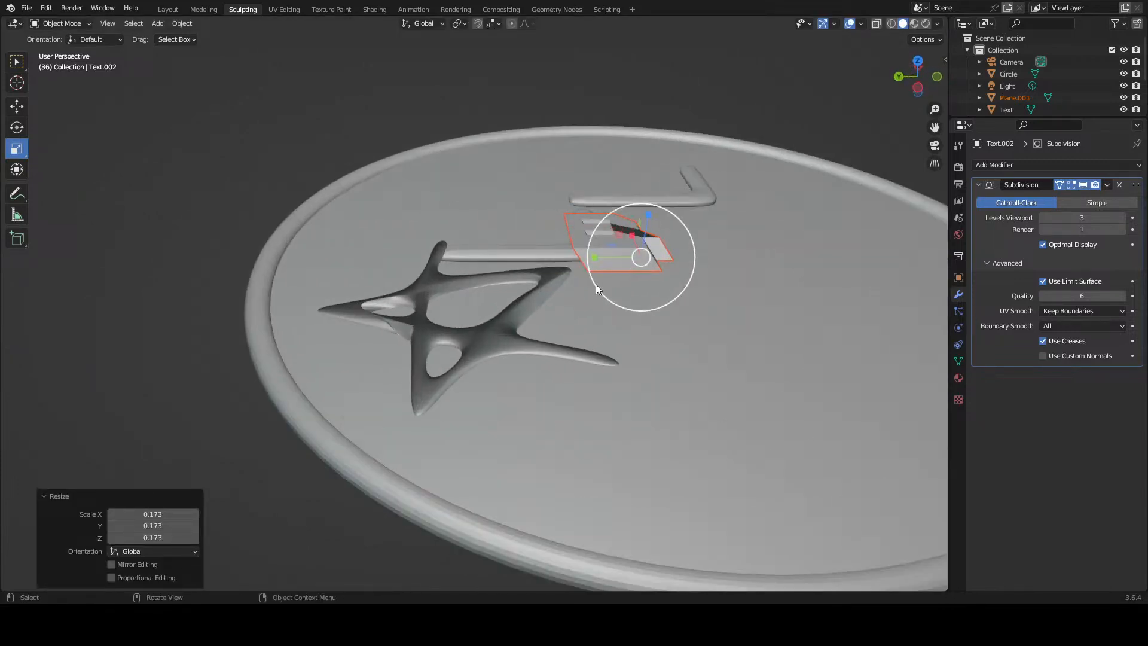
mouse_move(596, 285)
middle_down()
mouse_move(551, 311)
mouse_move(600, 306)
mouse_move(592, 302)
middle_up()
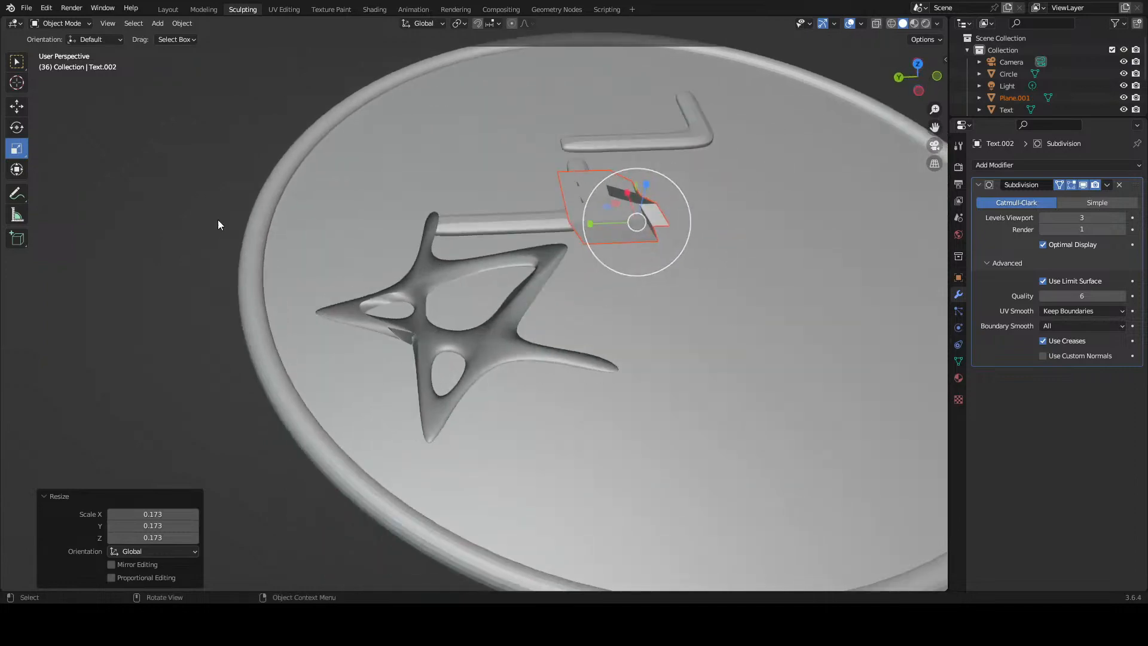
Step: In the top view, move the Twitch model down below the first L and about 0.09 m along X toward the second L
click(17, 106)
key(KP_7)
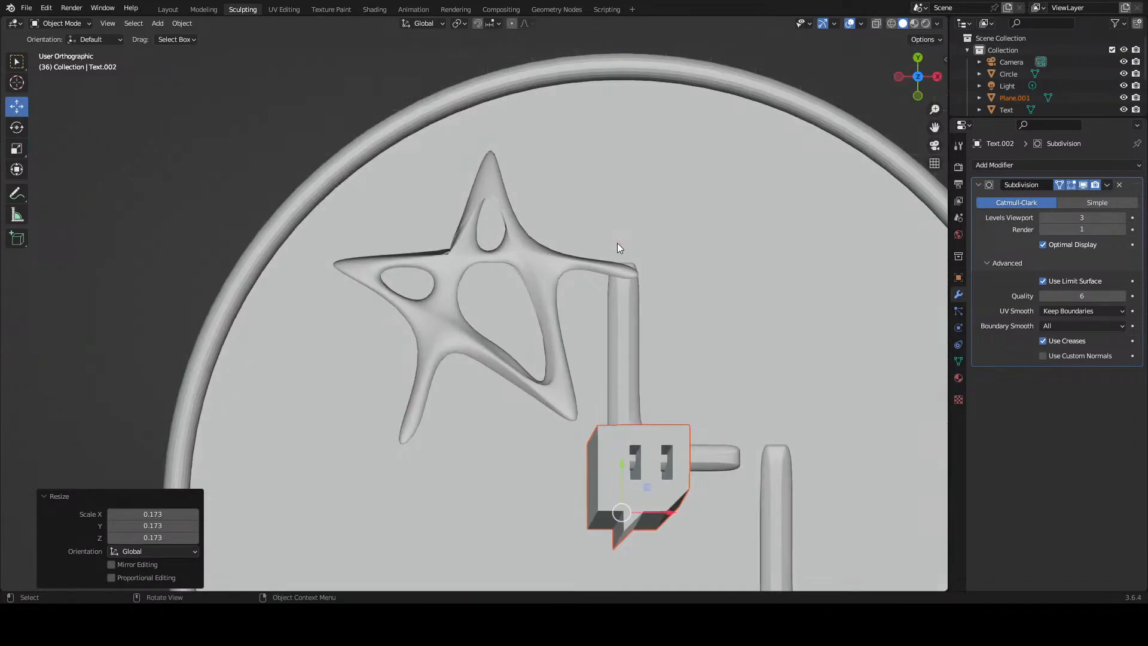
scroll(640, 294, down, 3)
shift+middle_drag(633, 374, 619, 244)
drag(552, 253, 554, 323)
drag(598, 360, 624, 355)
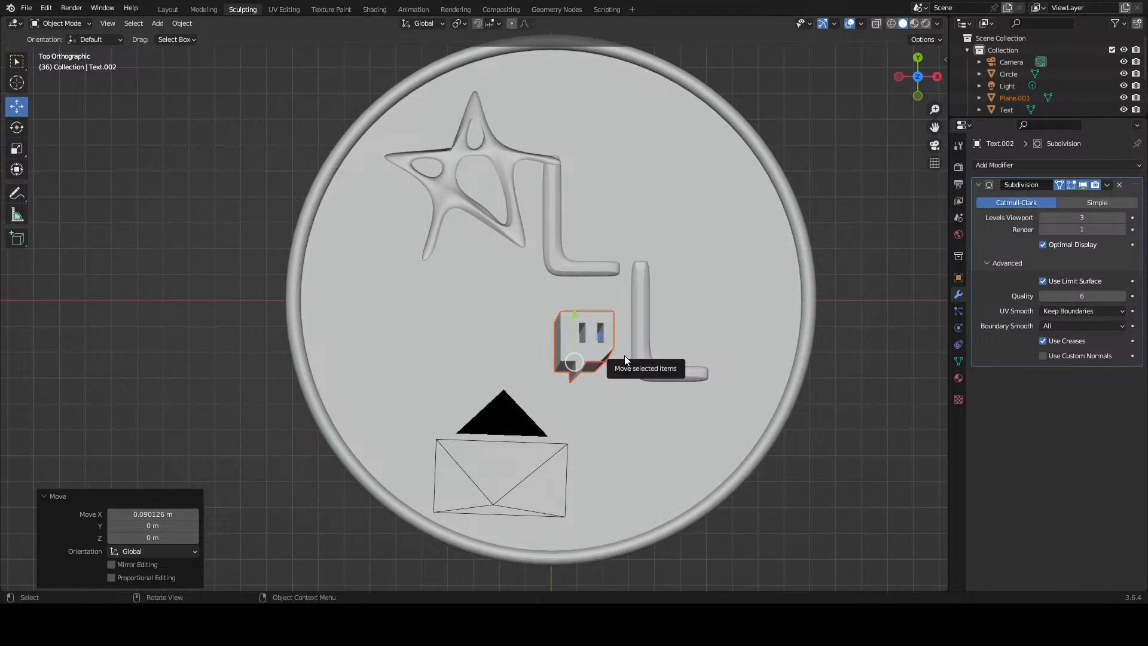
Step: Display the logo in rendered shading in Object Mode with the Twitch model deselected
key(Tab)
scroll(611, 355, up, 2)
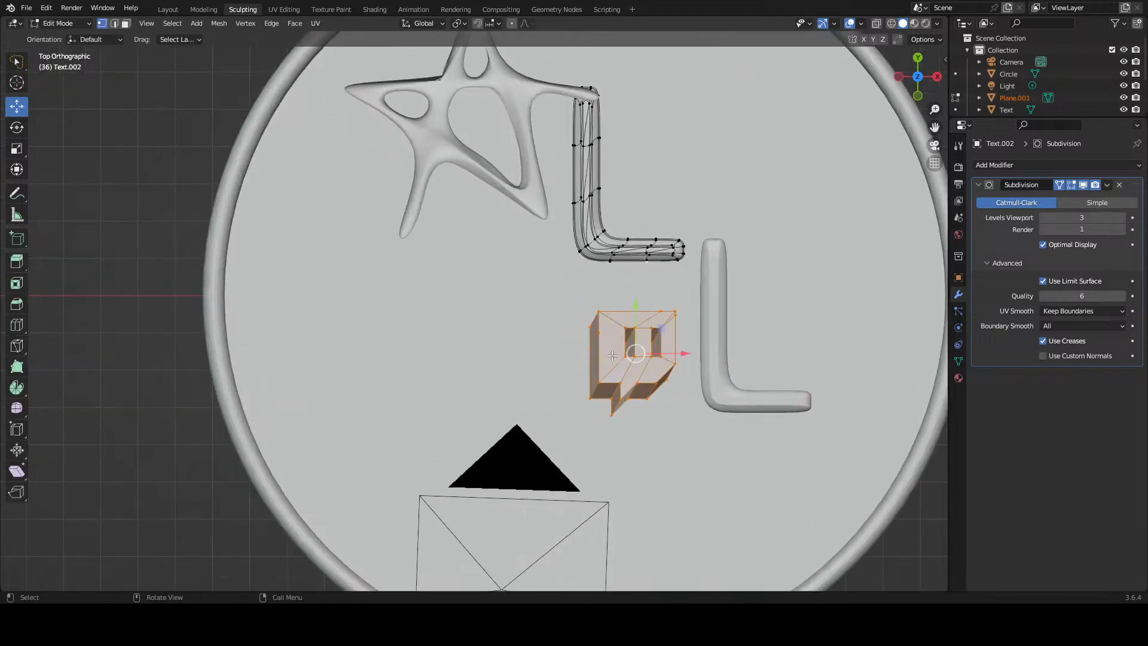
scroll(611, 355, down, 1)
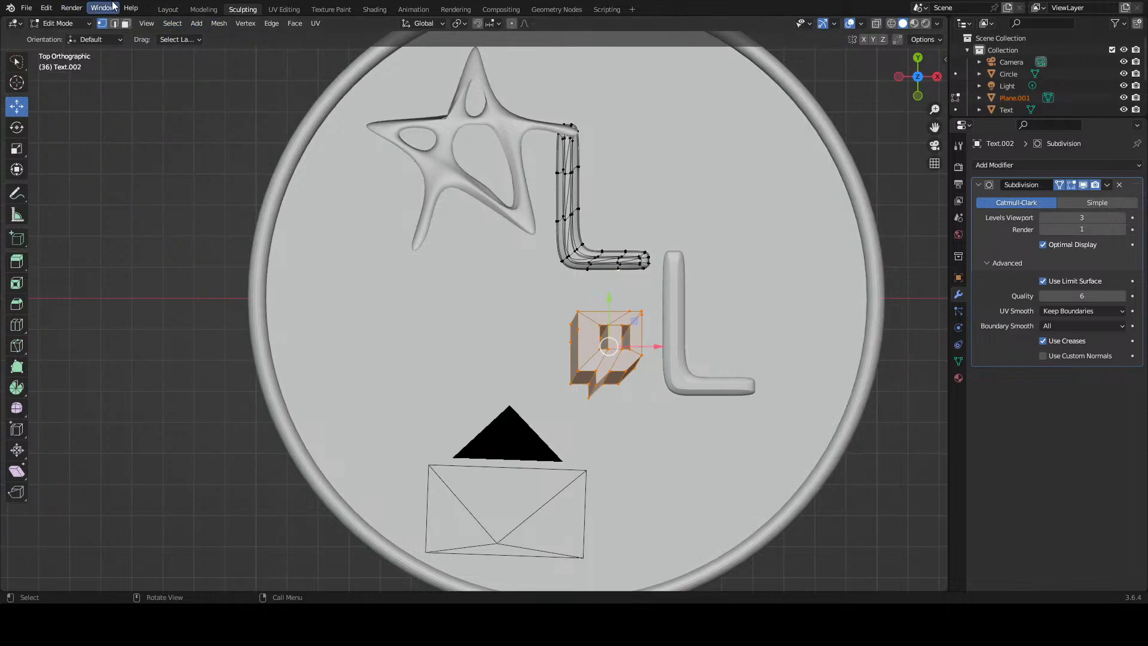
click(72, 8)
click(926, 24)
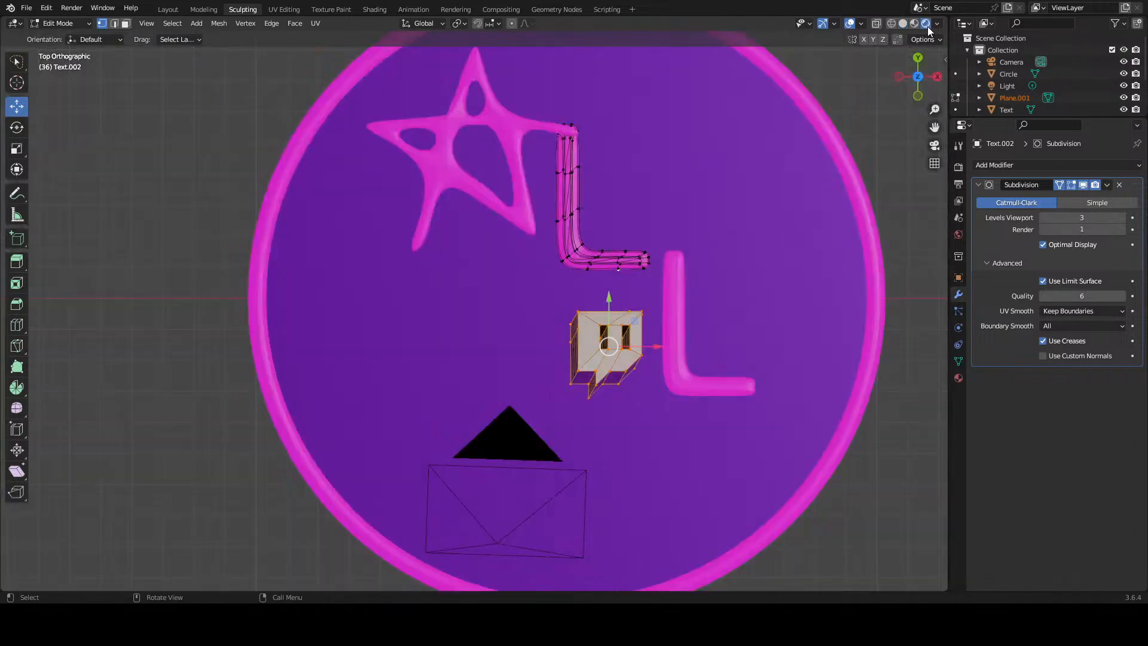
key(Tab)
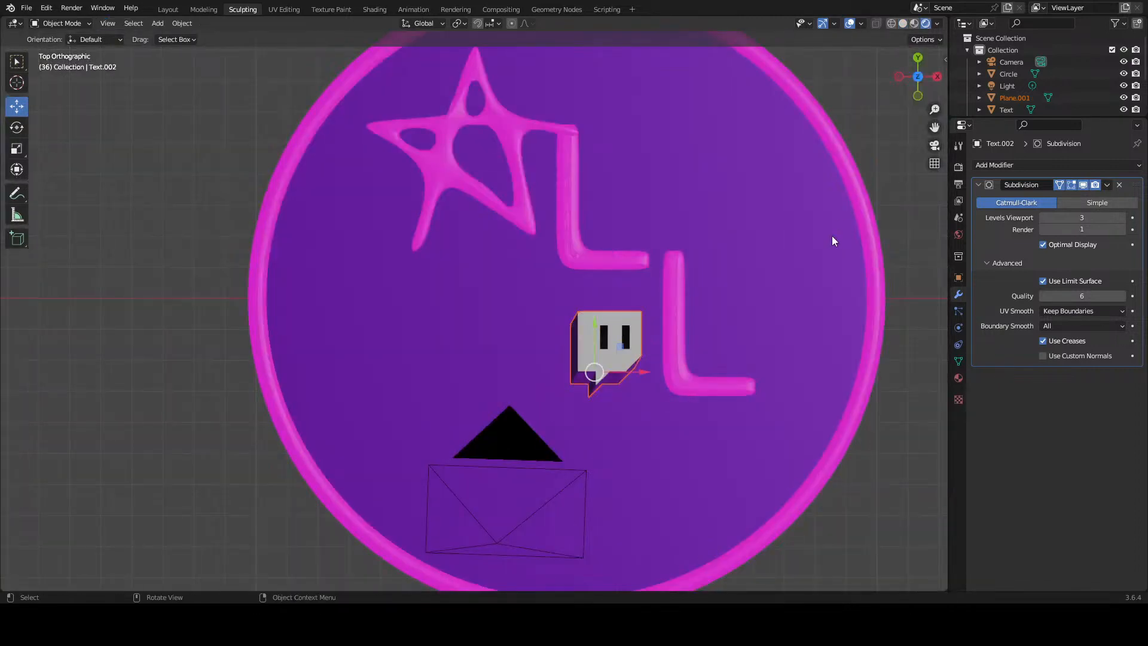
scroll(898, 461, down, 3)
scroll(879, 457, up, 1)
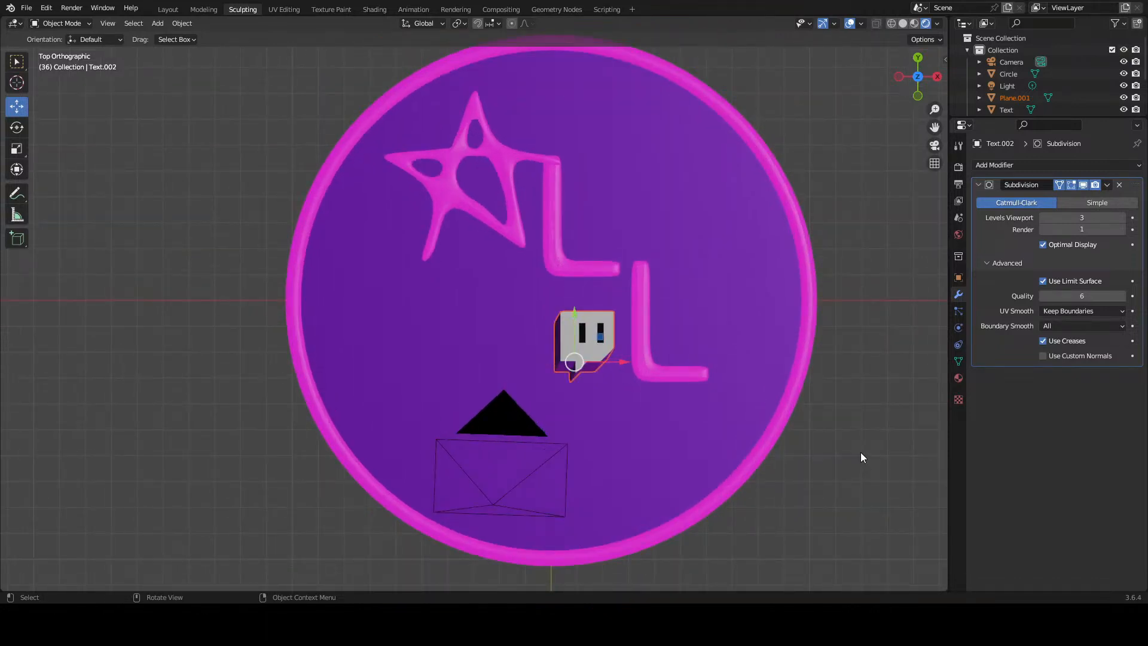
click(861, 457)
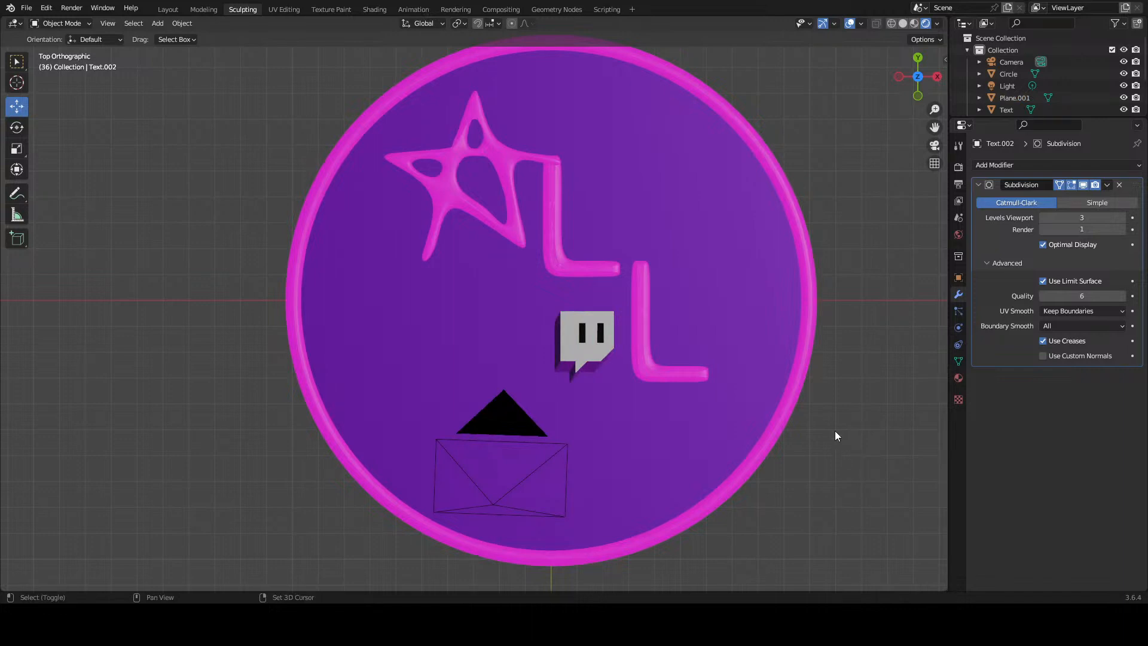
shift+middle_drag(834, 432, 837, 452)
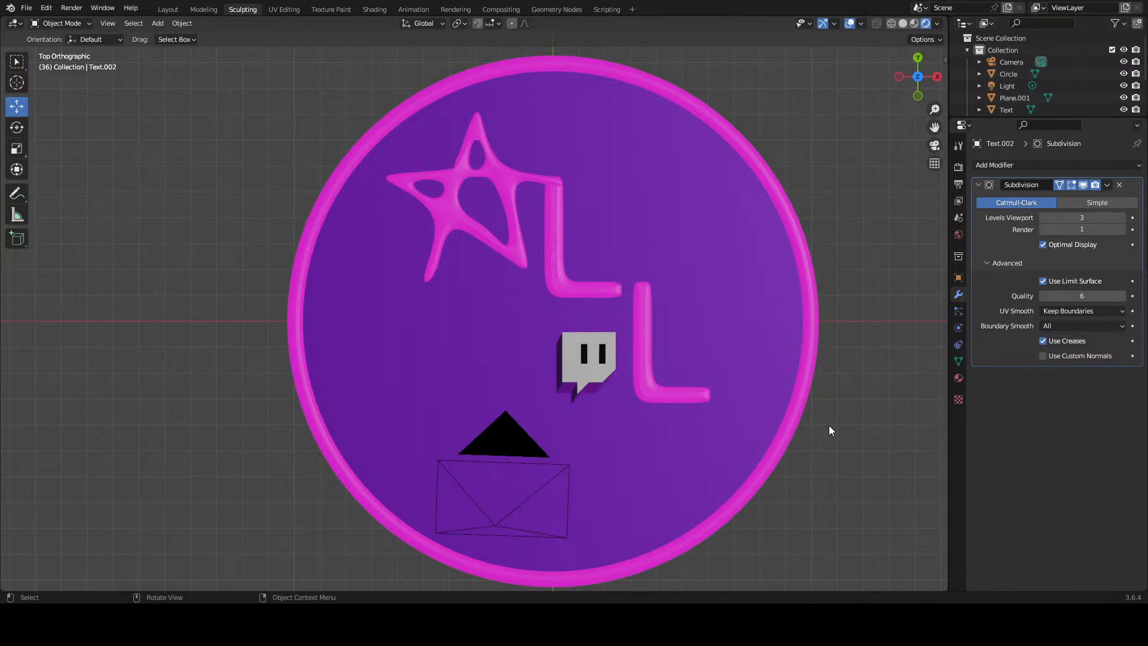
Step: Save the logo file with the Twitch model placed on the disc
scroll(580, 385, up, 4)
scroll(580, 385, down, 4)
scroll(580, 383, up, 2)
scroll(580, 382, down, 3)
scroll(580, 383, up, 3)
scroll(579, 385, down, 1)
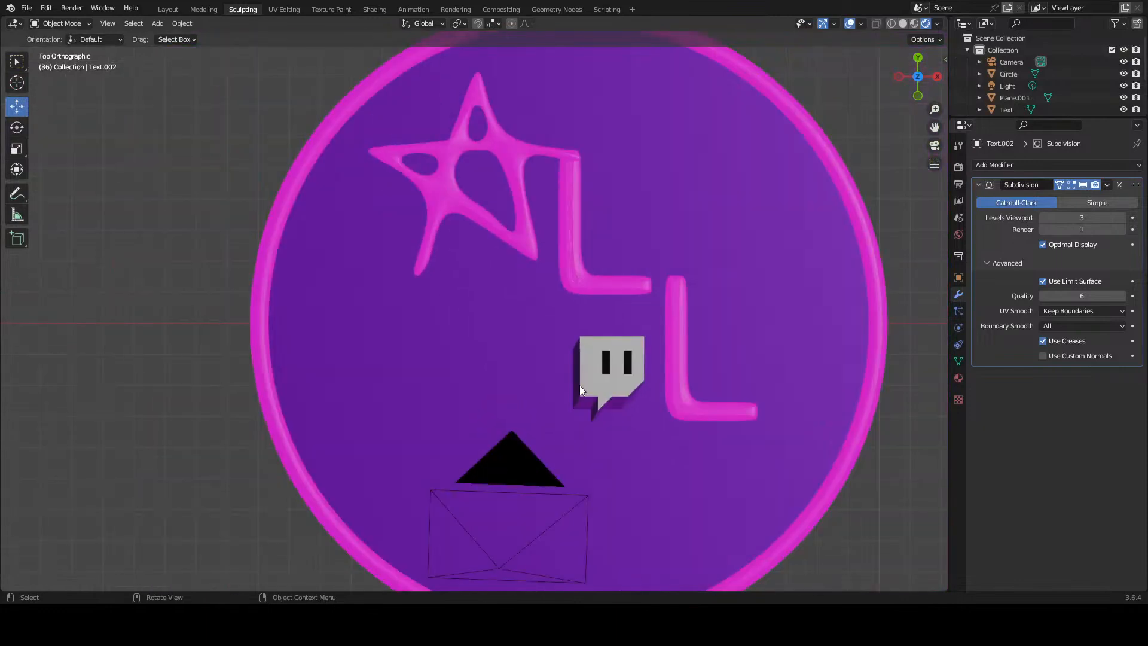
key(ctrl+s)
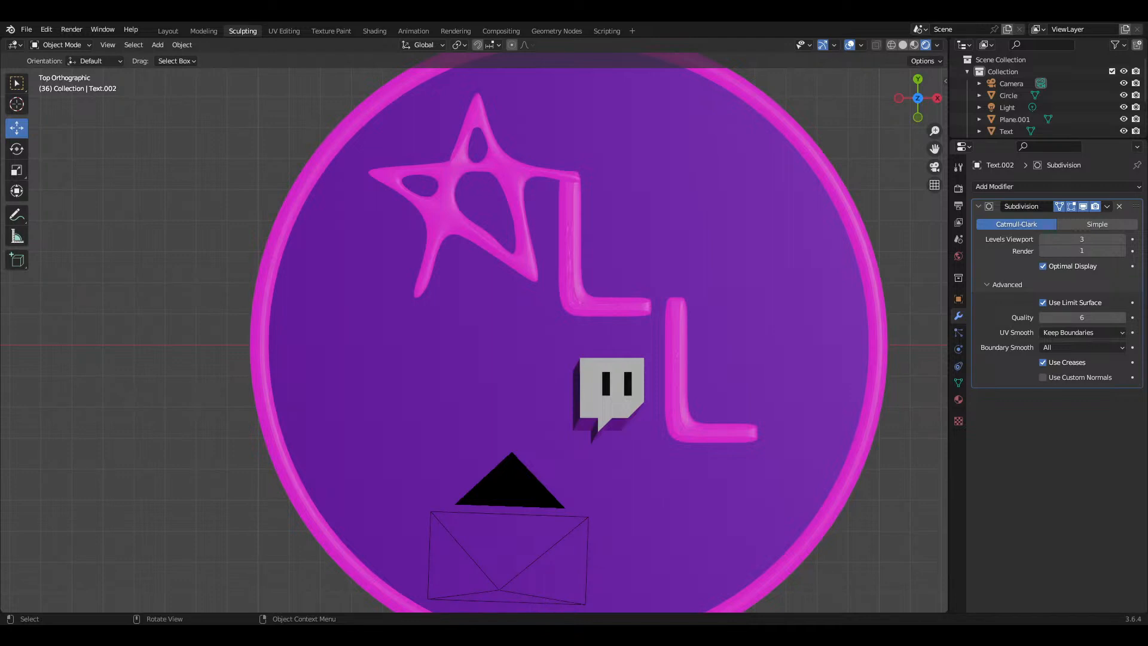
Step: Select all front faces of the Twitch model in face select mode and shift them about 0.029 m along X
click(621, 409)
key(Tab)
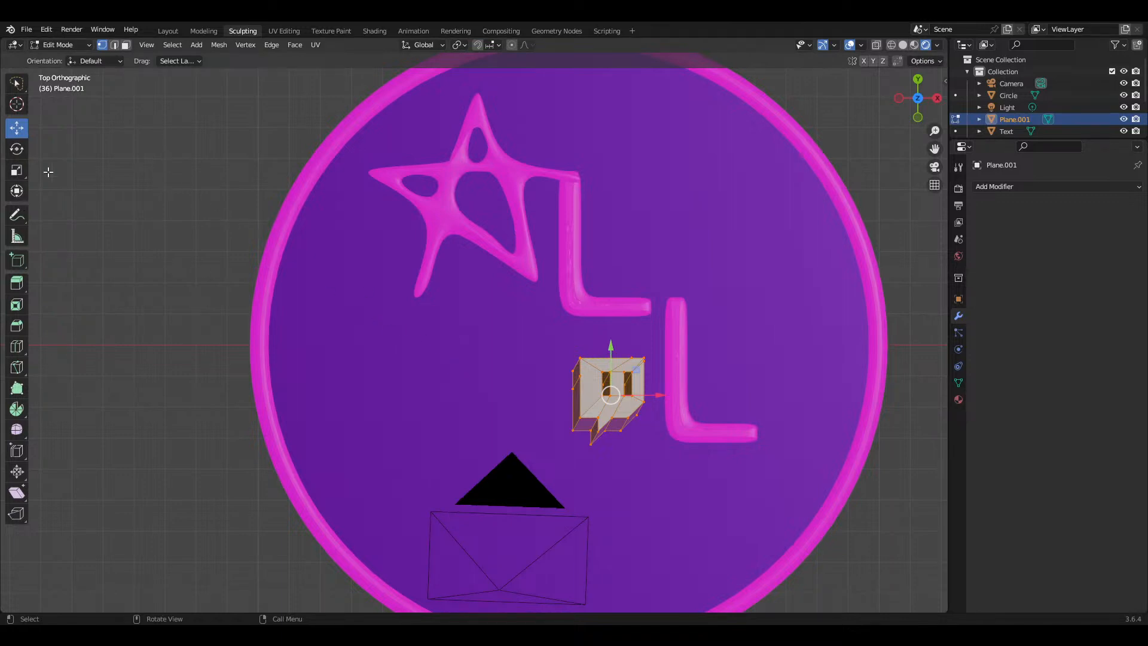
click(125, 45)
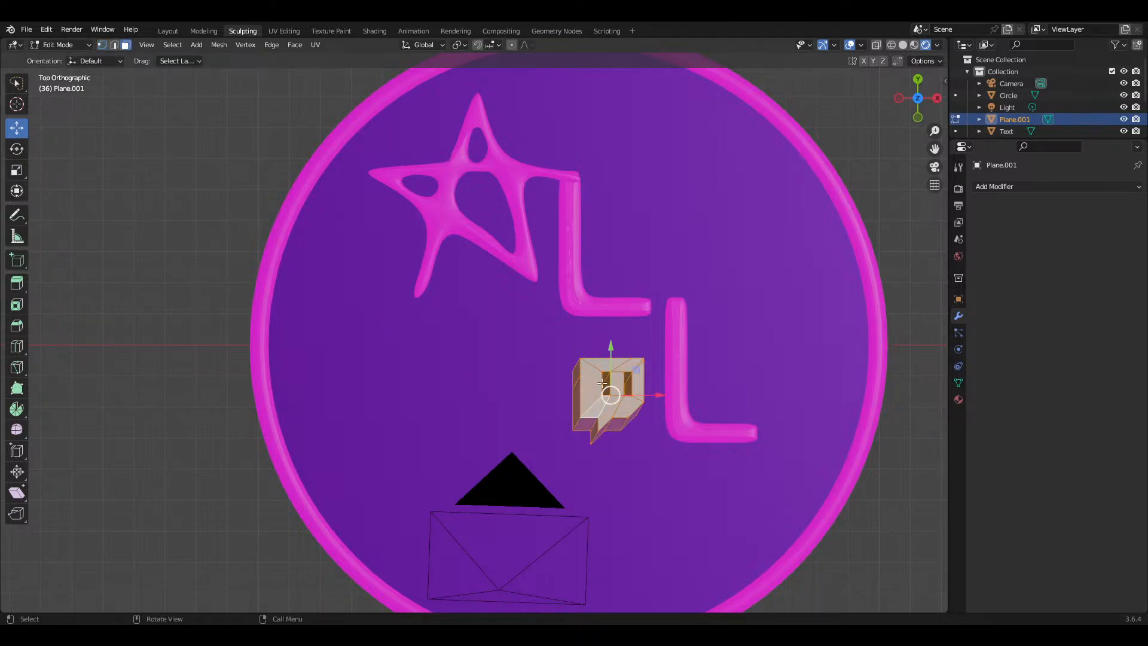
click(598, 363)
shift+click(600, 364)
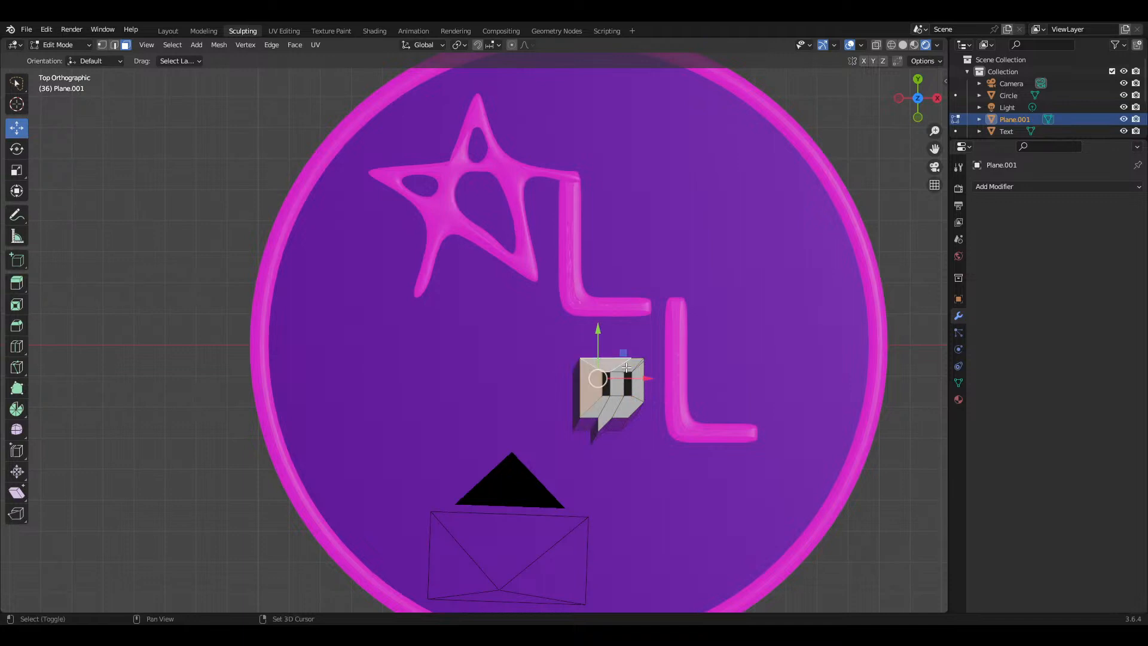
shift+click(627, 366)
shift+click(639, 365)
shift+click(637, 375)
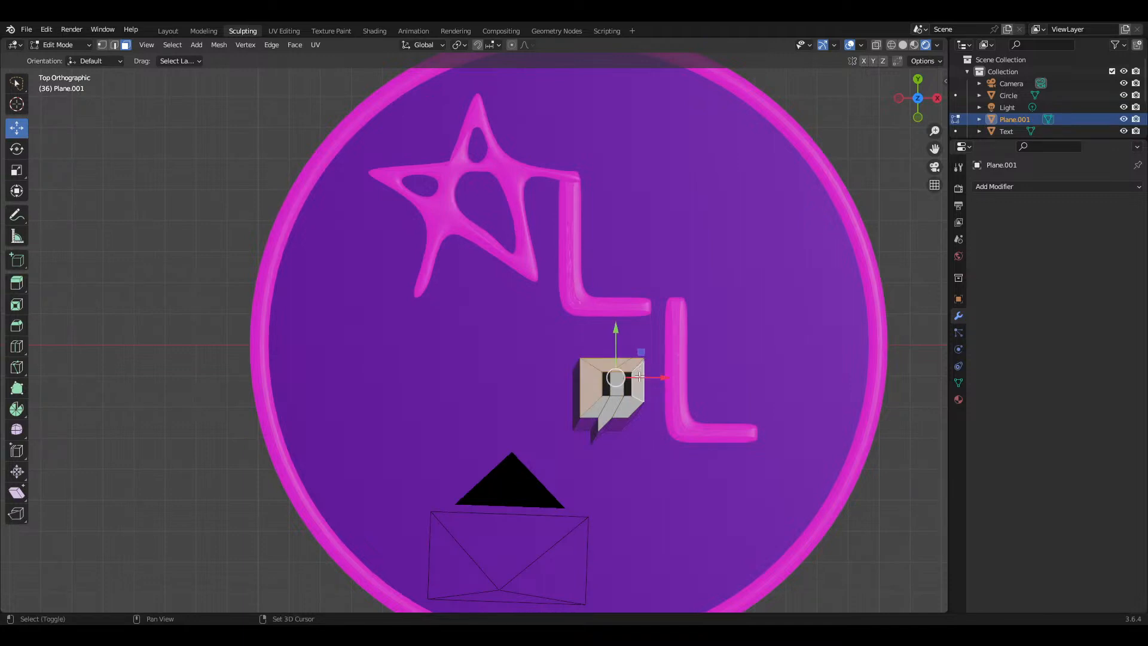
shift+click(629, 404)
shift+click(617, 391)
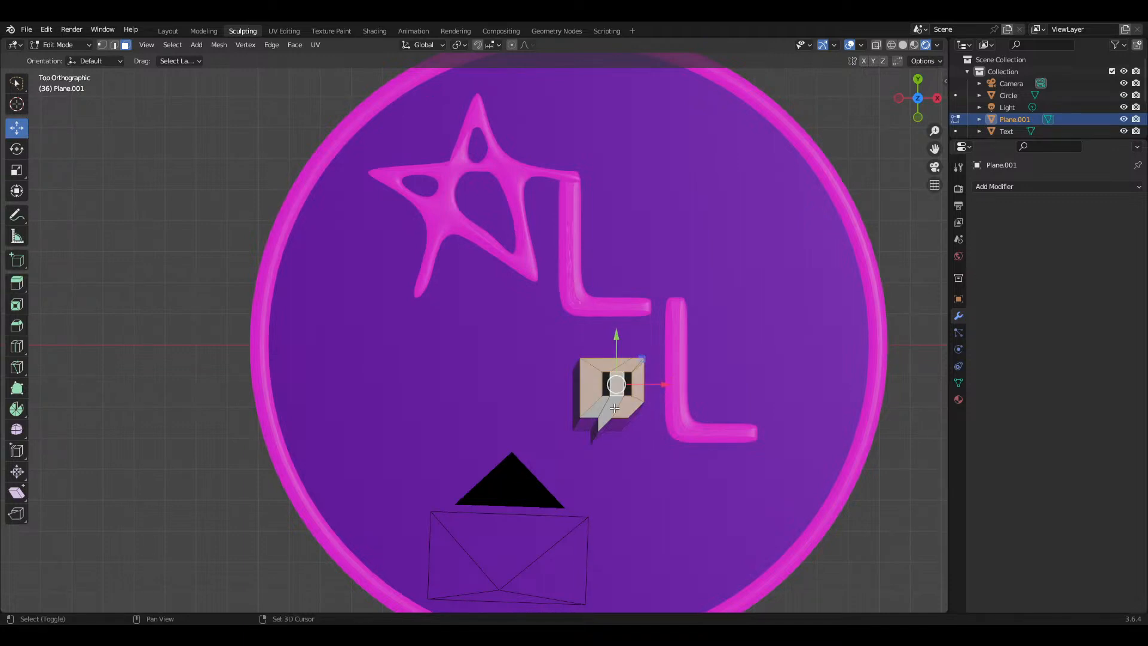
shift+click(614, 407)
shift+click(592, 412)
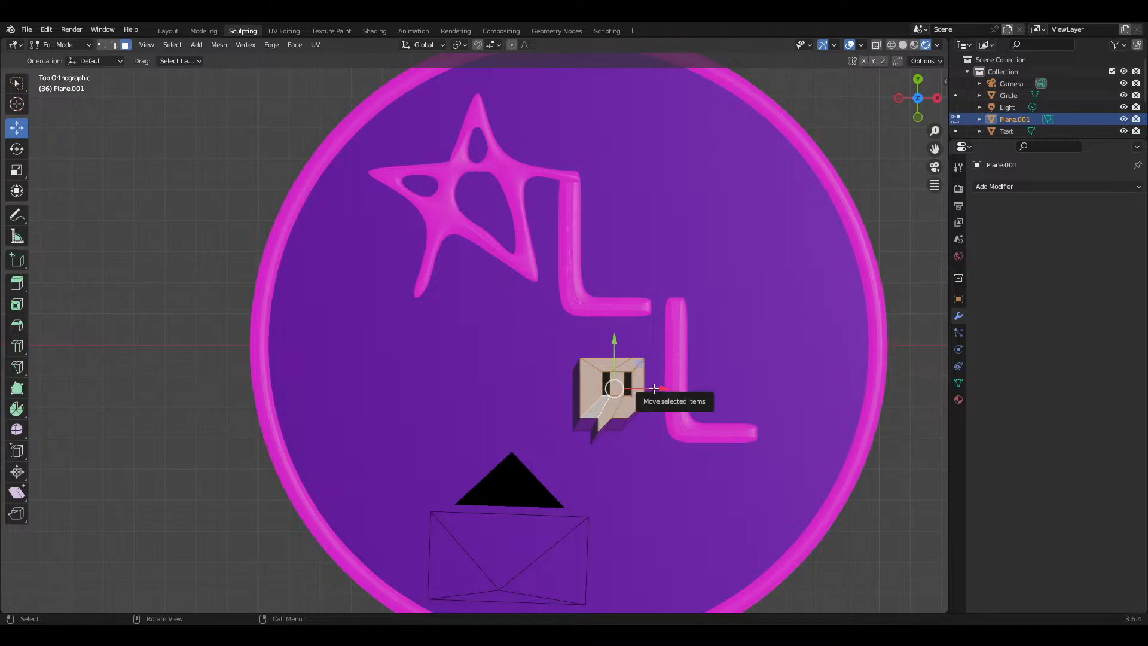
drag(656, 389, 664, 388)
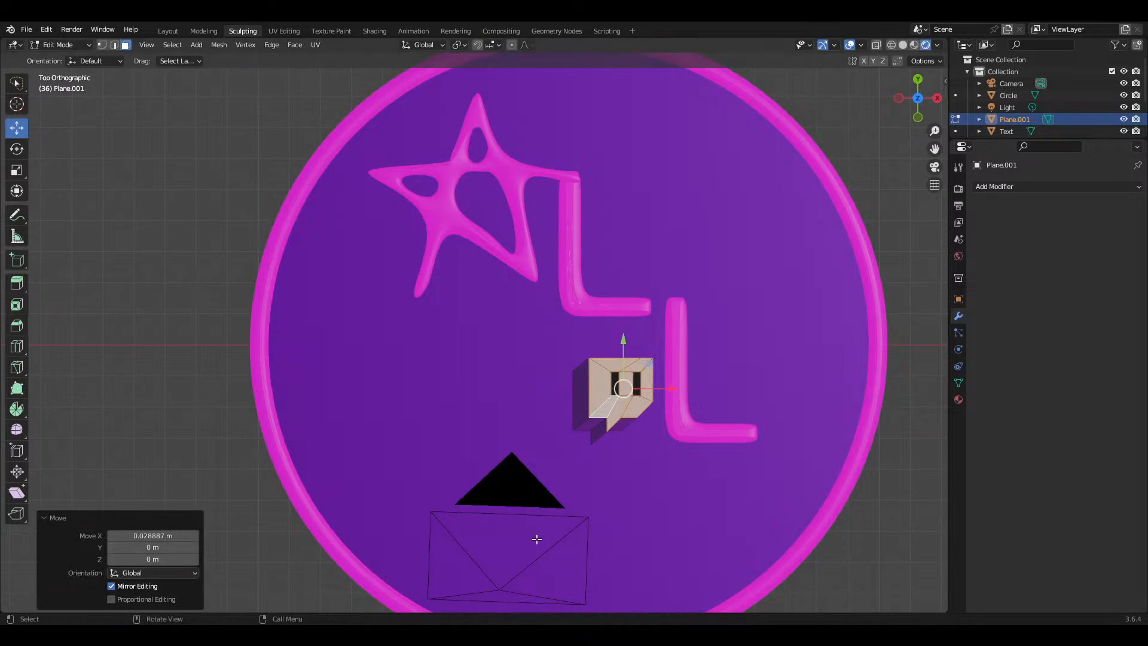
click(914, 501)
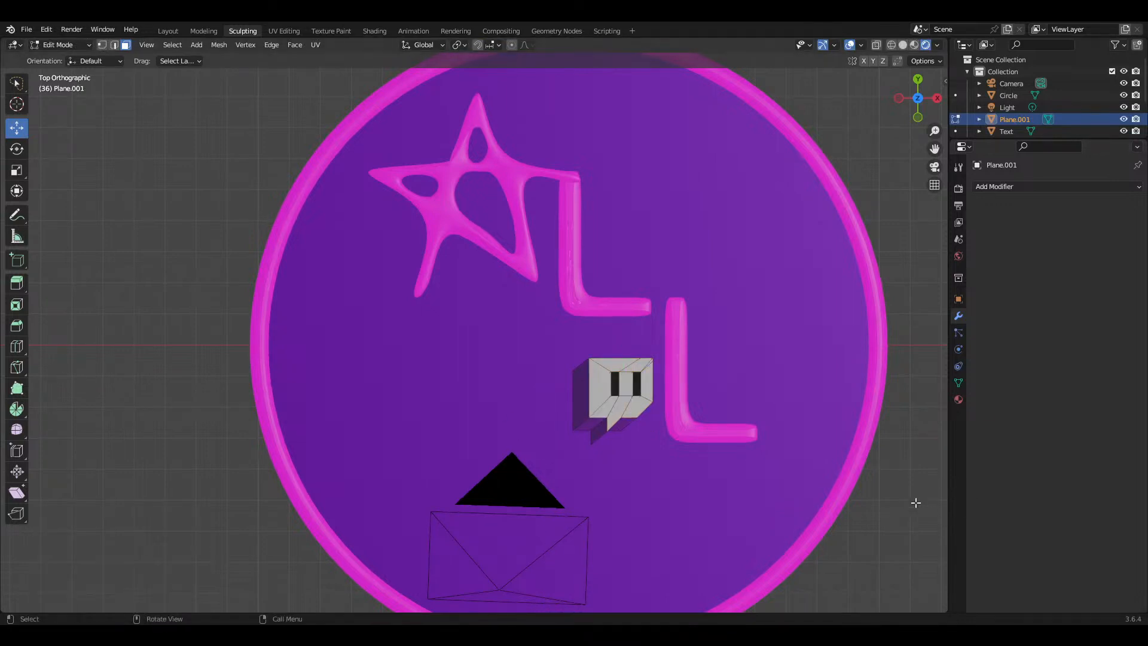
key(Tab)
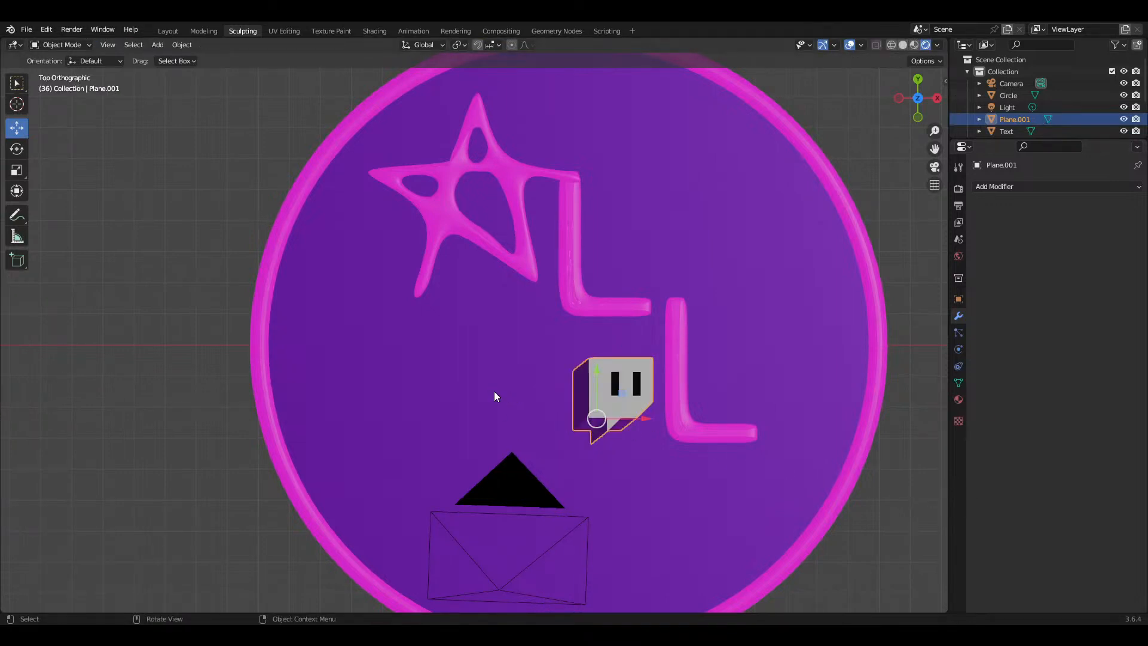
click(883, 509)
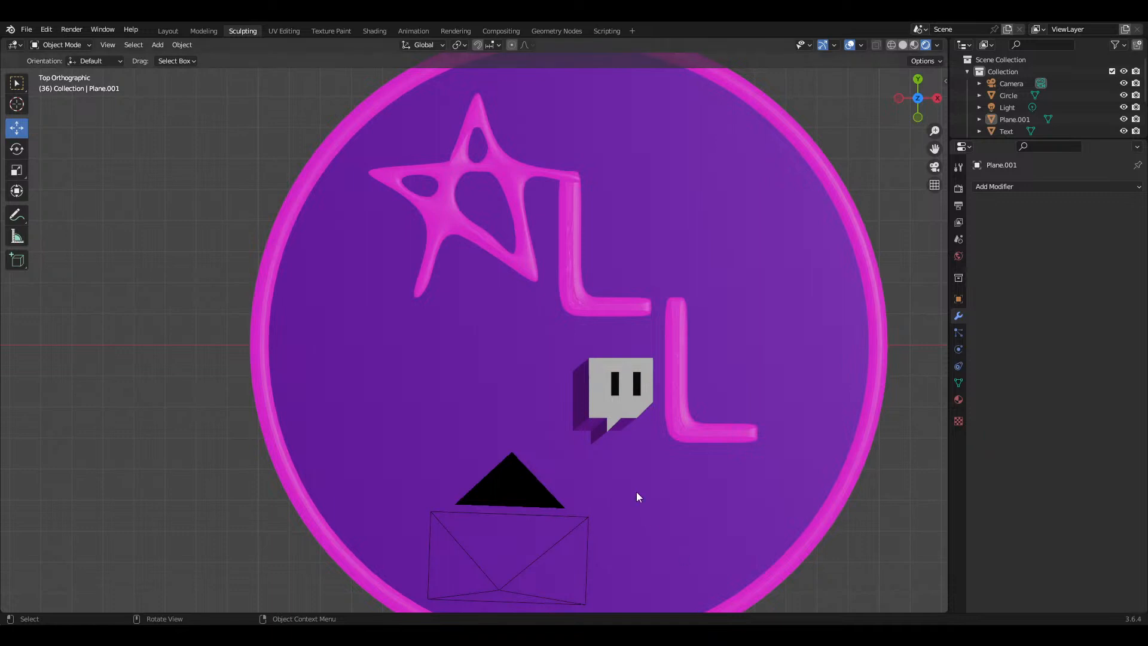
Step: Reselect all front faces of the Twitch model and shift them about 0.023 m up along Y
click(620, 408)
key(Tab)
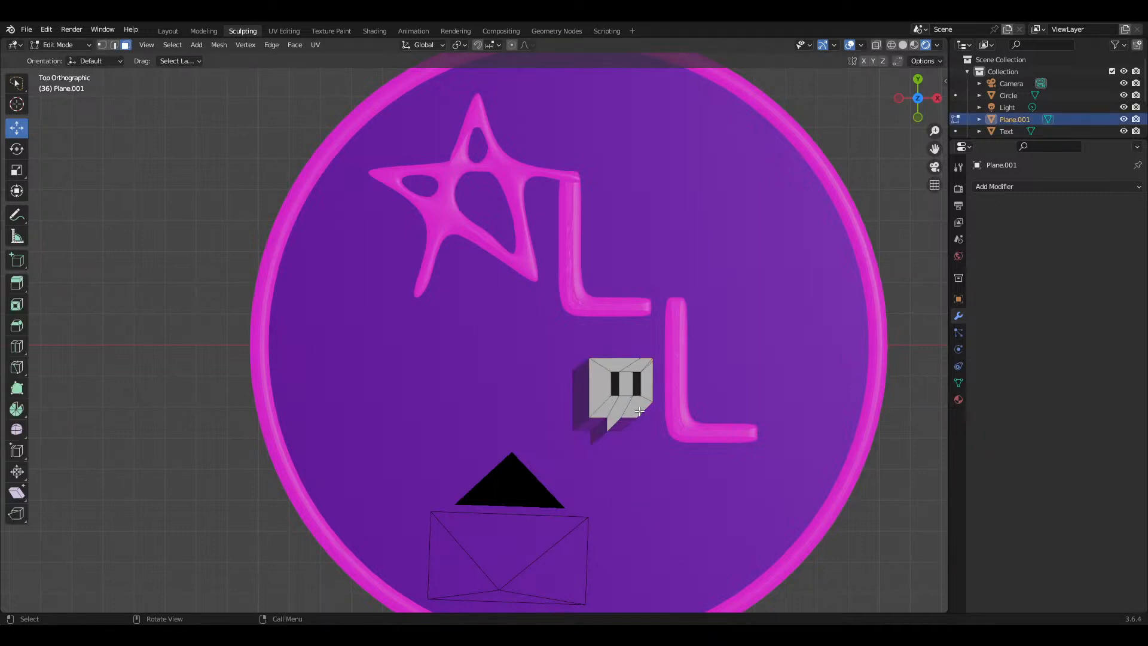
click(621, 406)
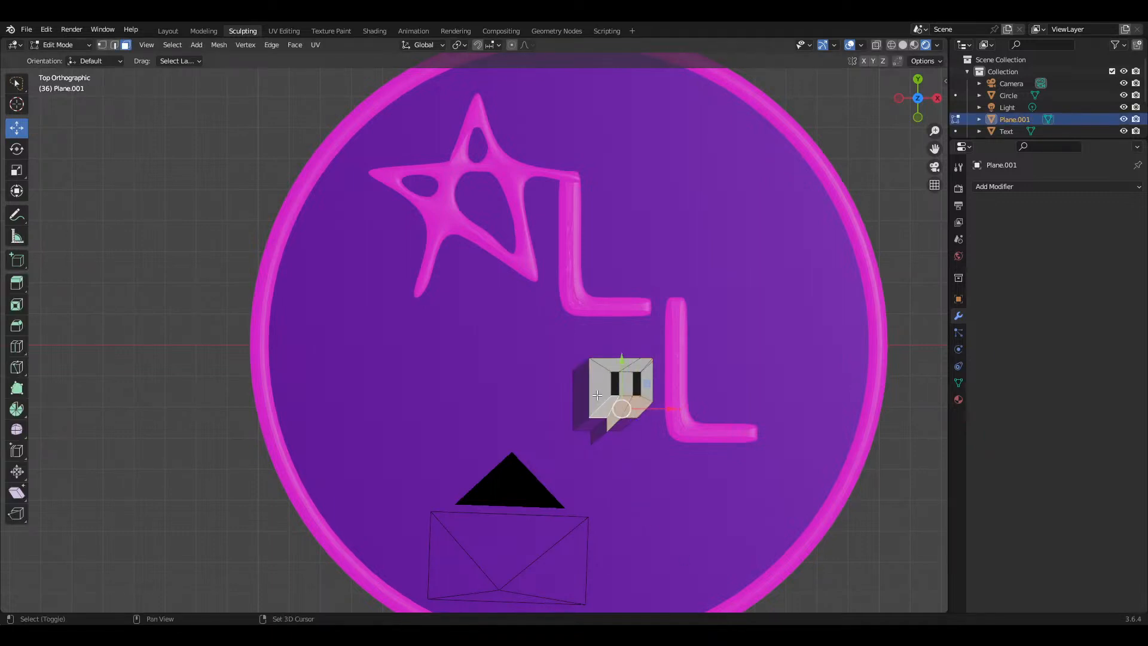
shift+click(597, 394)
shift+click(610, 365)
shift+click(628, 377)
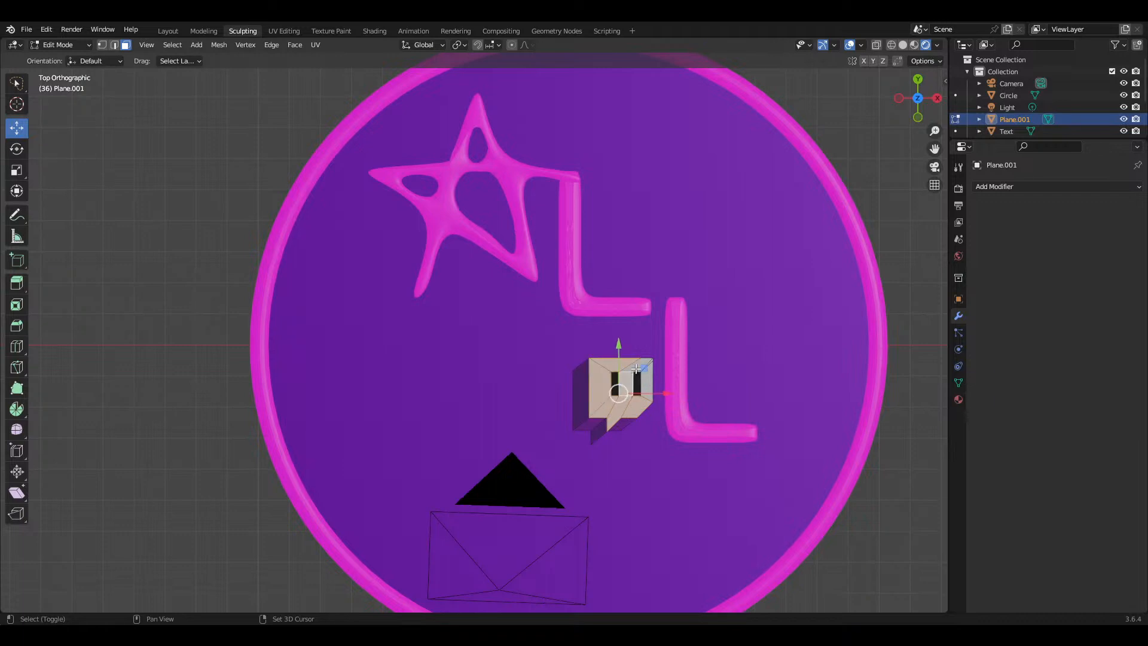
shift+click(637, 367)
shift+click(647, 362)
shift+click(651, 368)
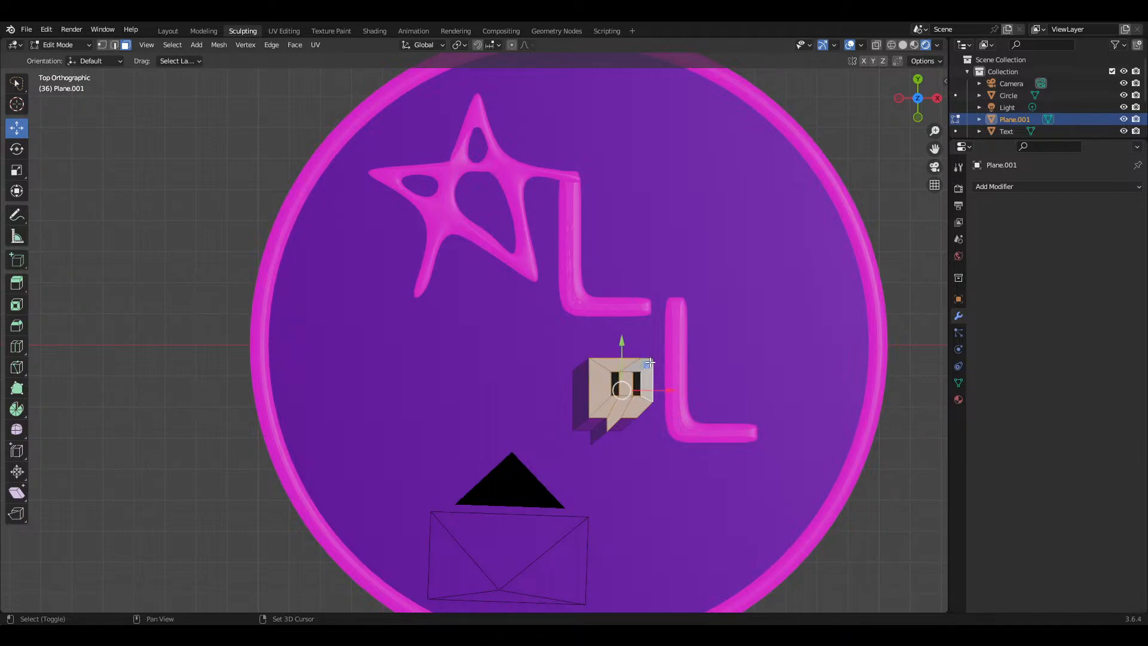
drag(623, 348, 625, 340)
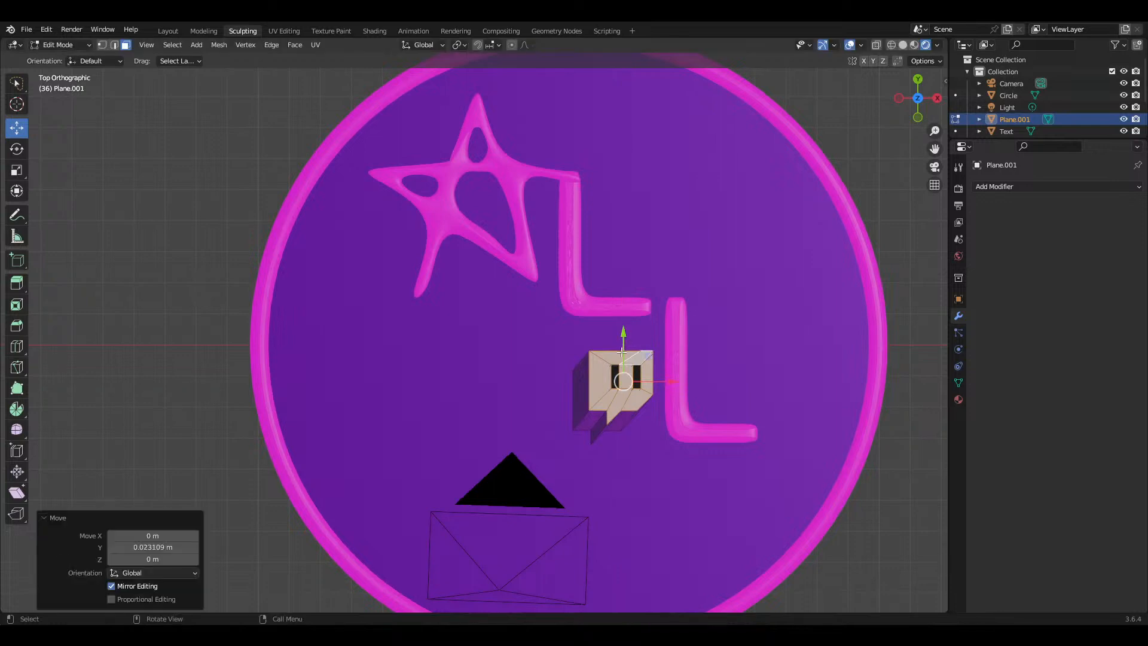
click(873, 499)
key(Tab)
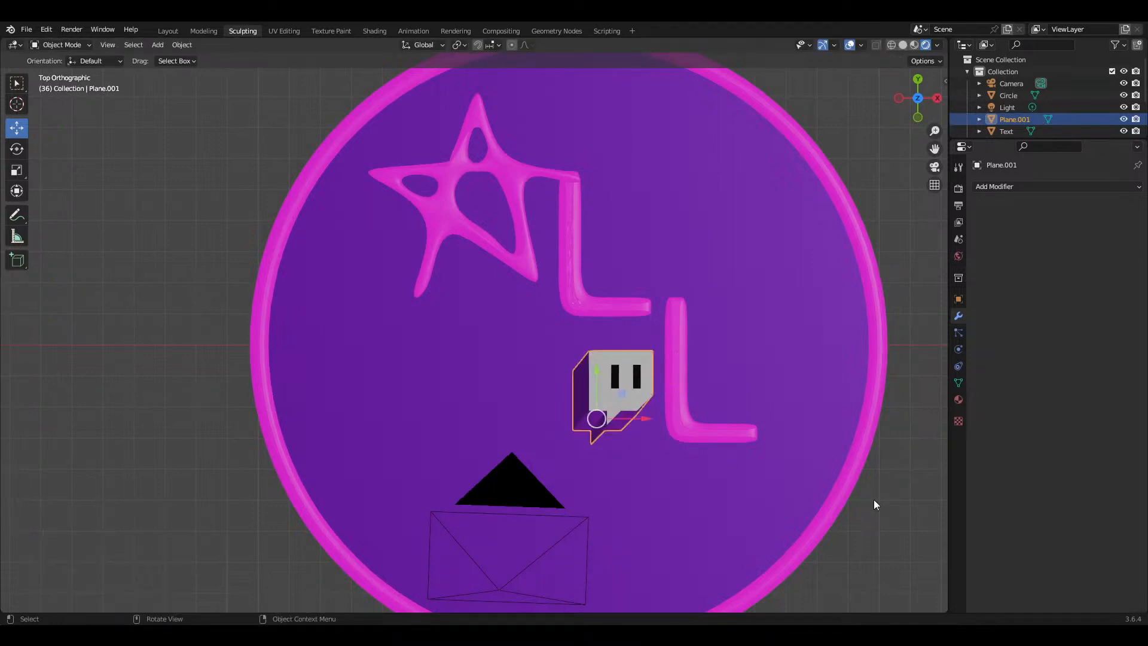
click(873, 504)
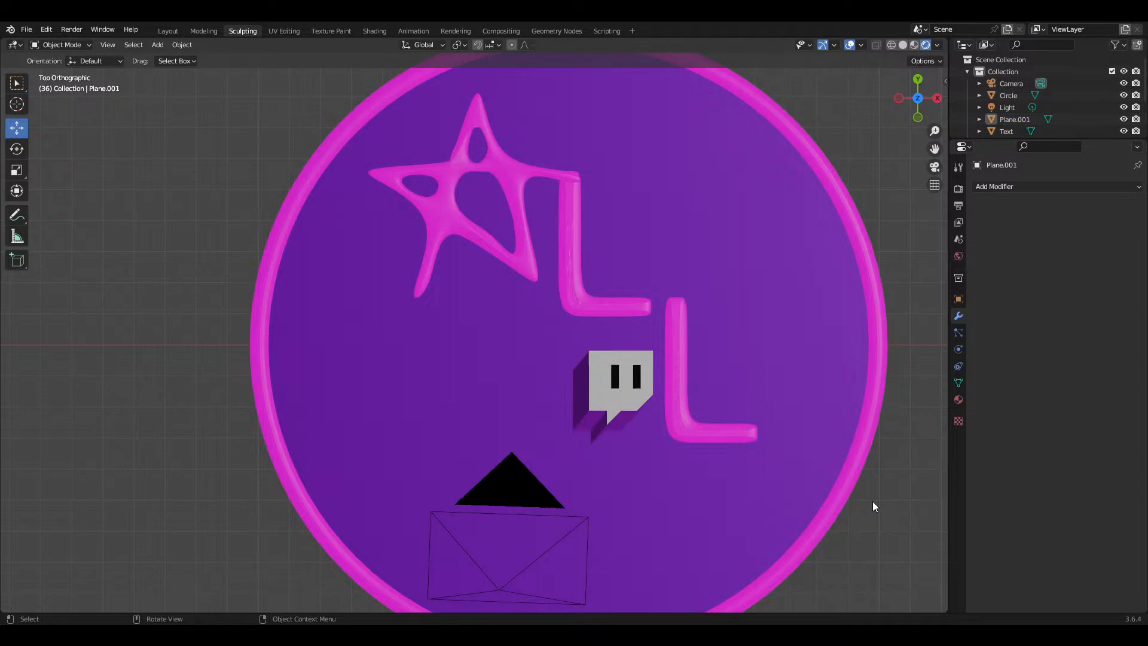
Step: Select the Twitch model in Object Mode and flatten it with the Scale tool to about 0.341 along Z
middle_drag(792, 502, 772, 453)
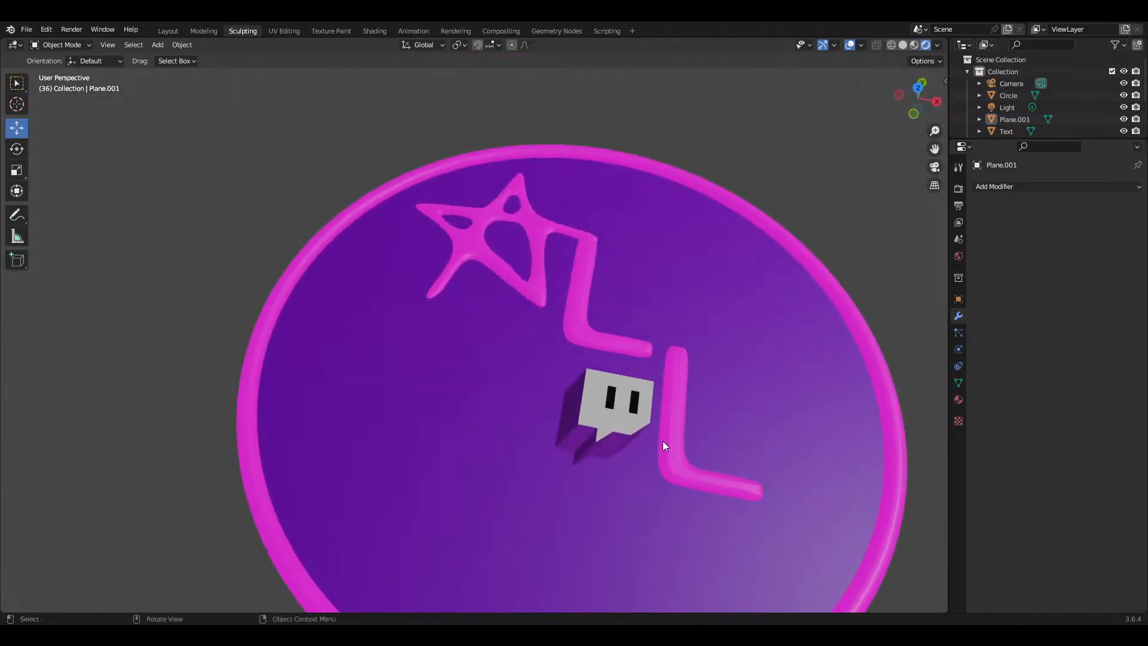
middle_drag(663, 445, 716, 371)
click(666, 348)
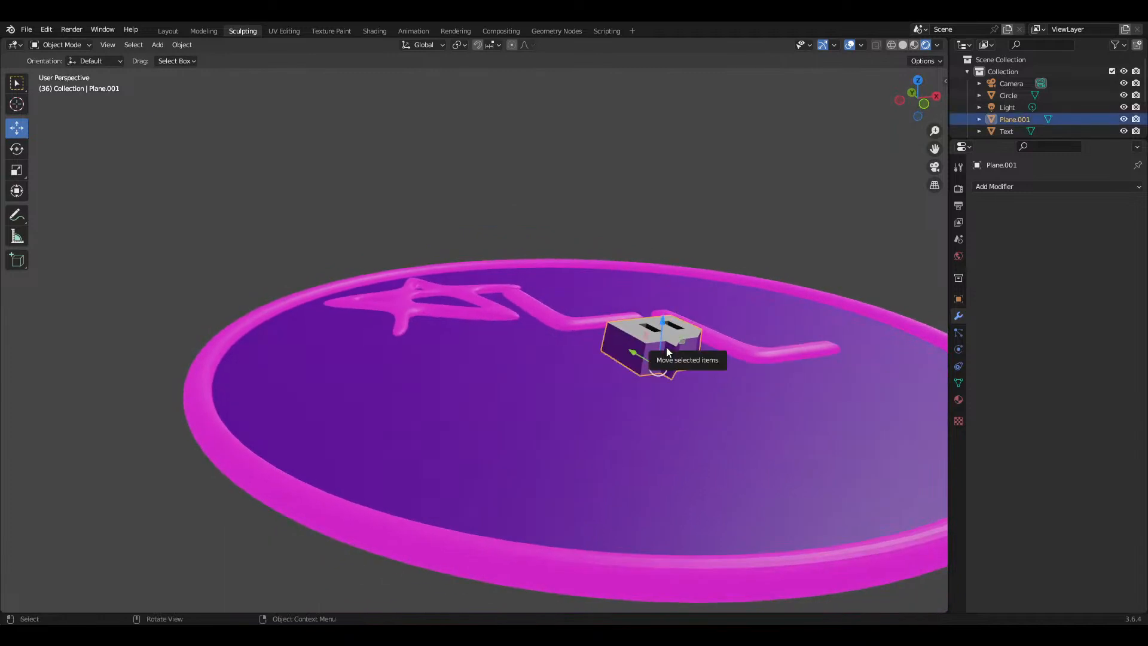
key(Tab)
key(Tab)
key(Tab)
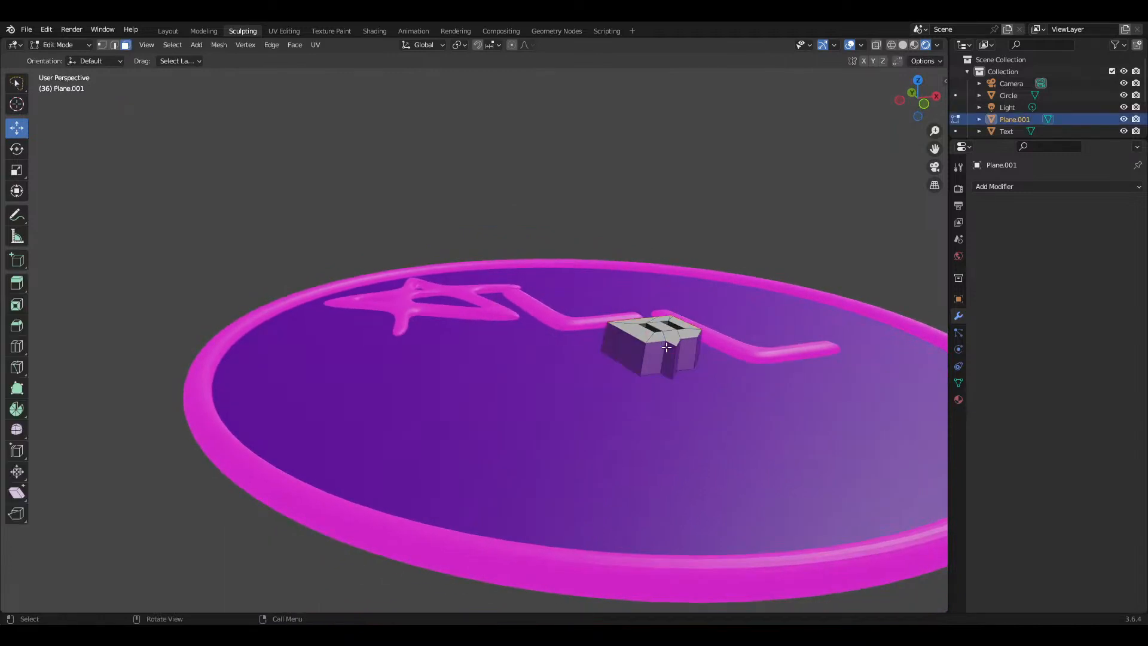
key(Tab)
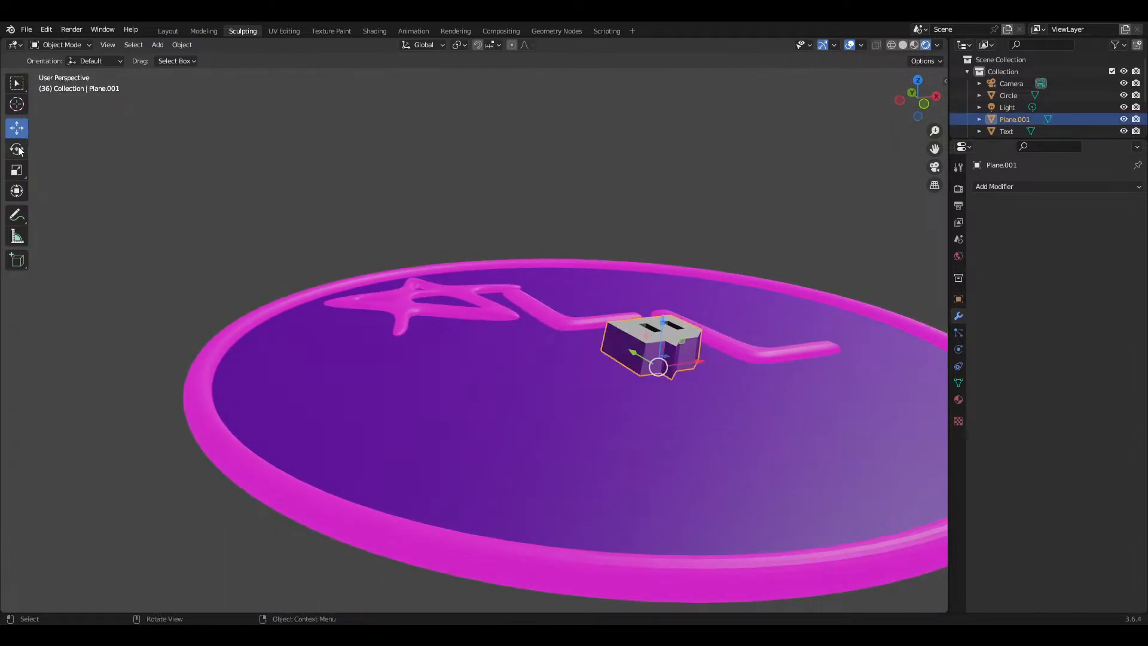
click(16, 170)
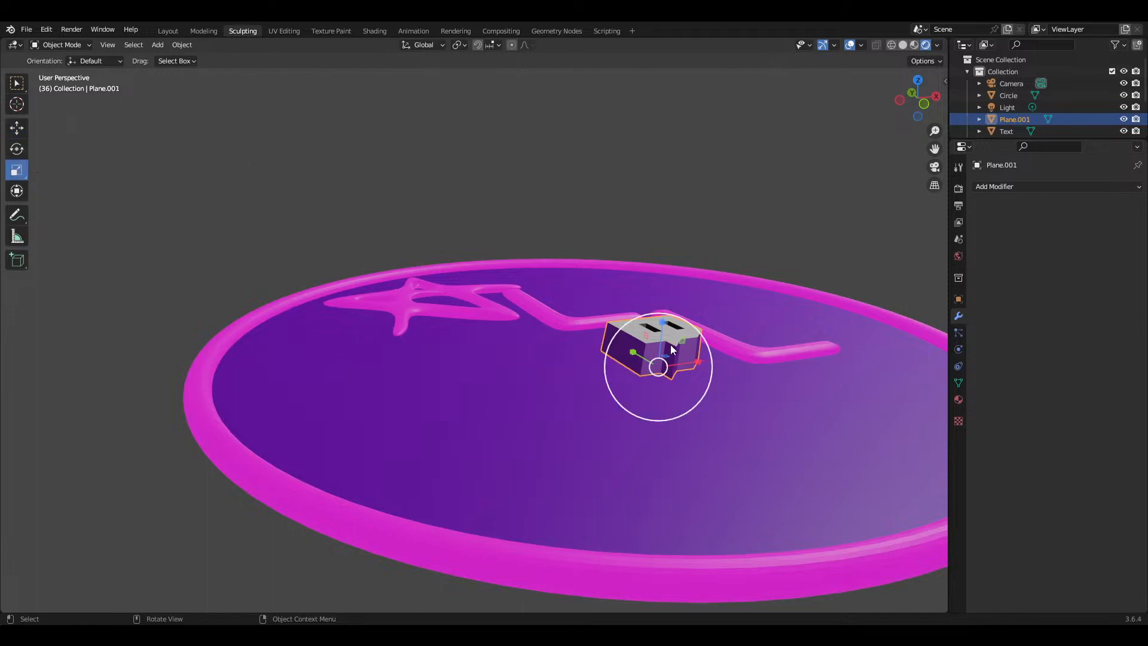
drag(661, 323, 656, 350)
Step: Thicken the flattened Twitch model slightly by scaling it about 1.227 along Z
middle_drag(670, 335, 633, 310)
scroll(626, 418, down, 6)
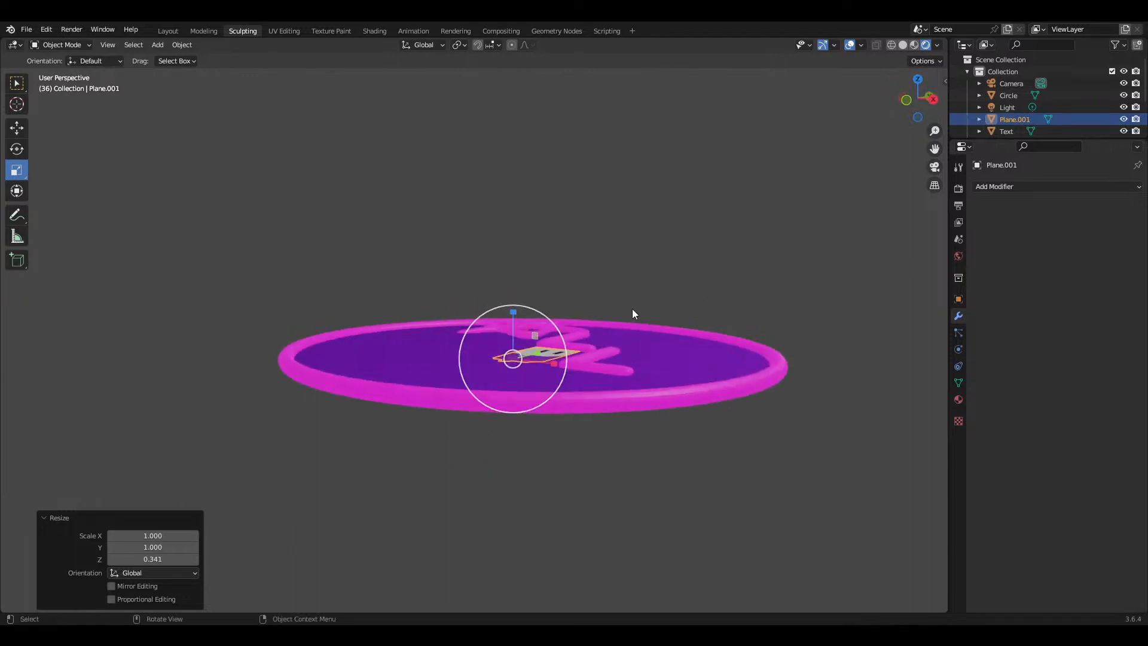
scroll(535, 388, up, 5)
middle_drag(535, 387, 562, 389)
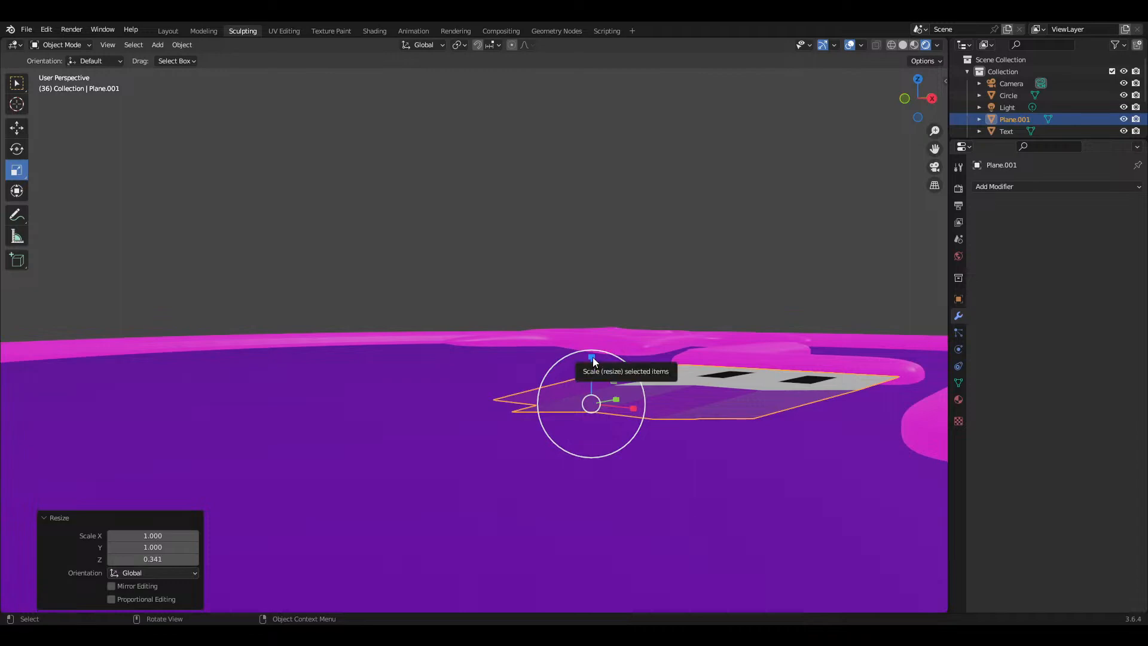
drag(593, 357, 591, 346)
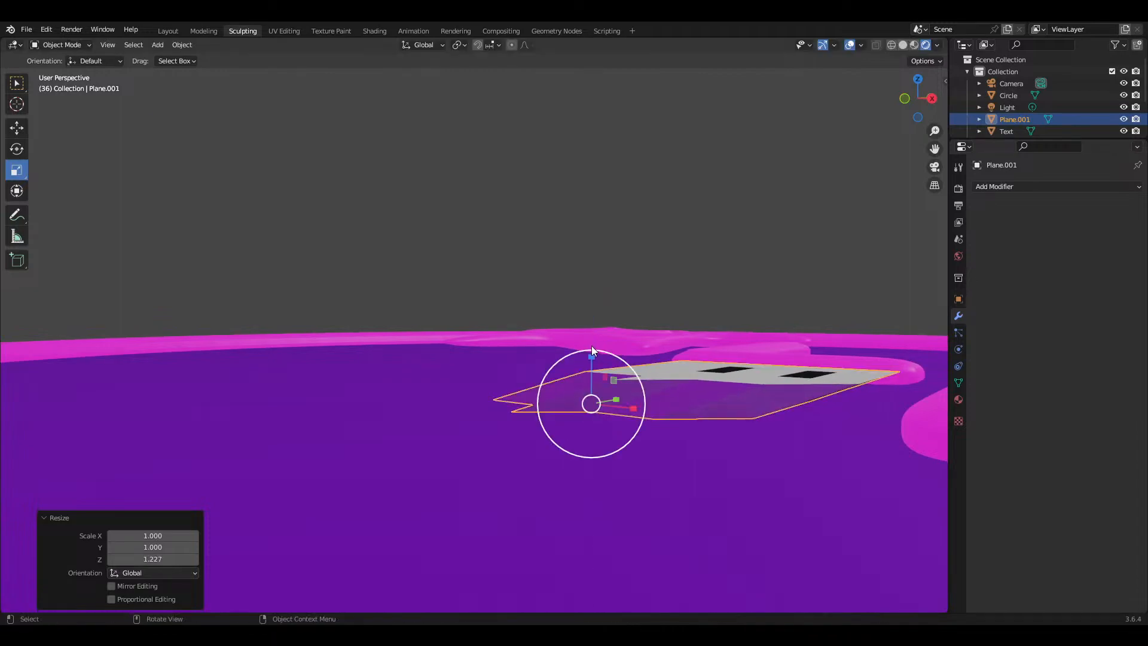
middle_drag(591, 346, 650, 429)
scroll(664, 426, down, 10)
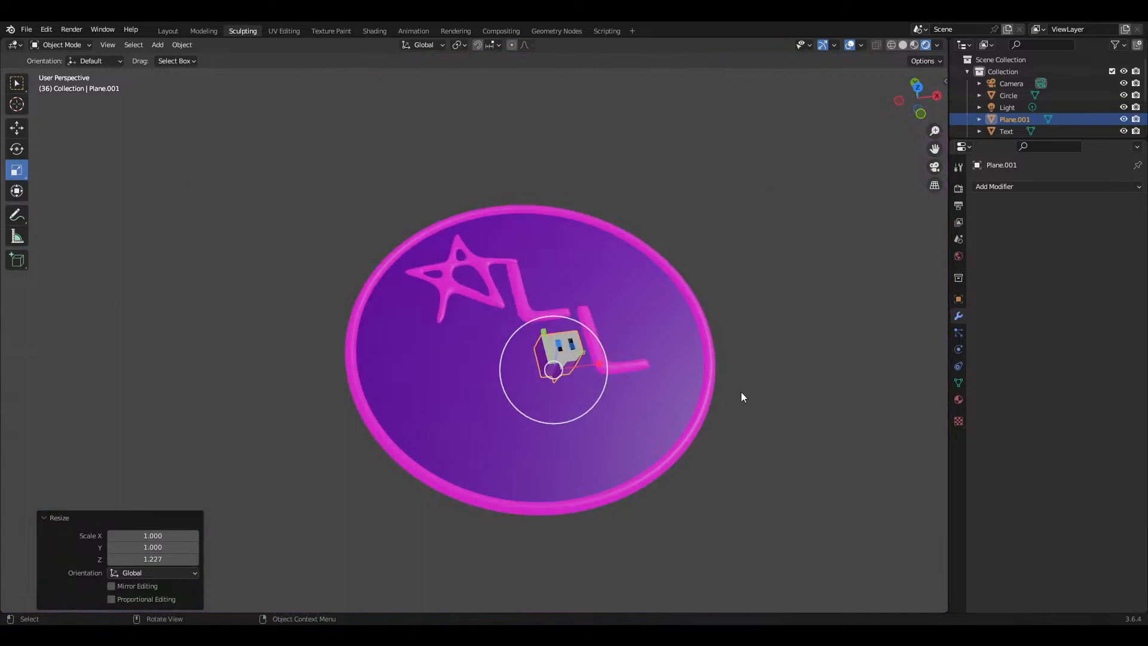
middle_drag(761, 386, 750, 443)
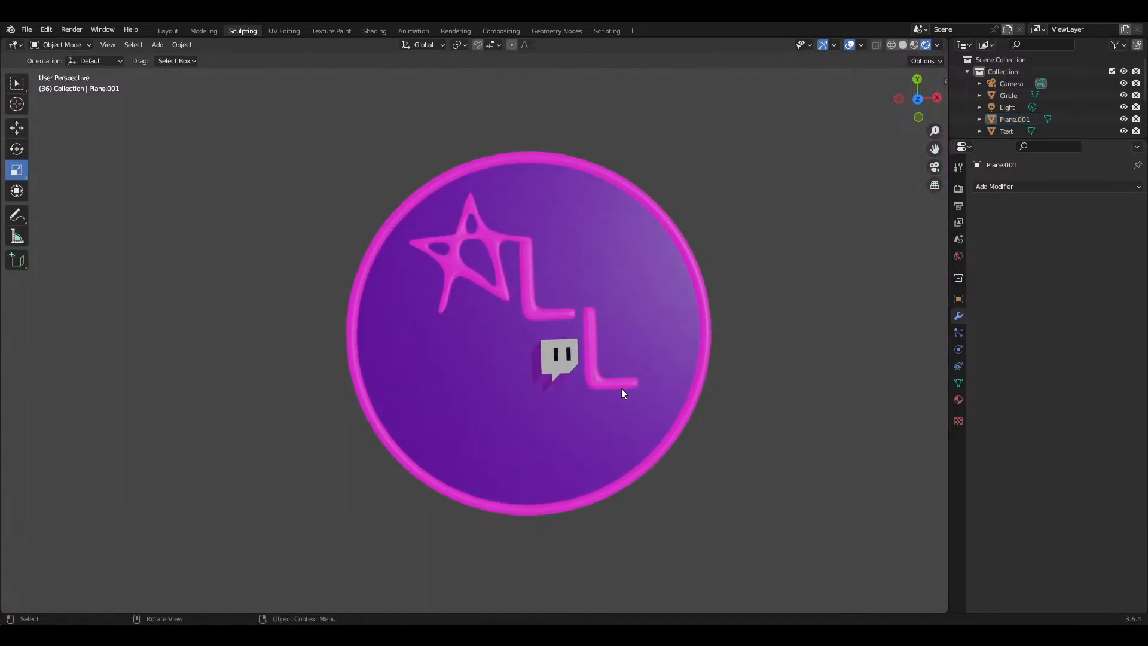